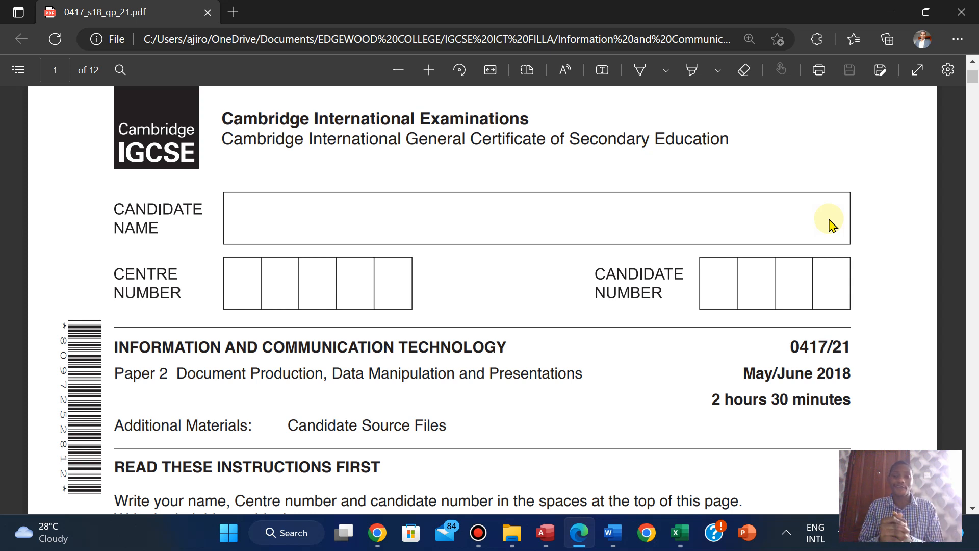
- Go to the Task 3 – Database section on page 6 of the exam paper
{"action": "scroll", "coordinate": [828, 220], "scroll_direction": "down", "scroll_amount": 20}
{"action": "key", "text": "Right"}
{"action": "key", "text": "Right"}
{"action": "key", "text": "Right"}
{"action": "key", "text": "Right"}
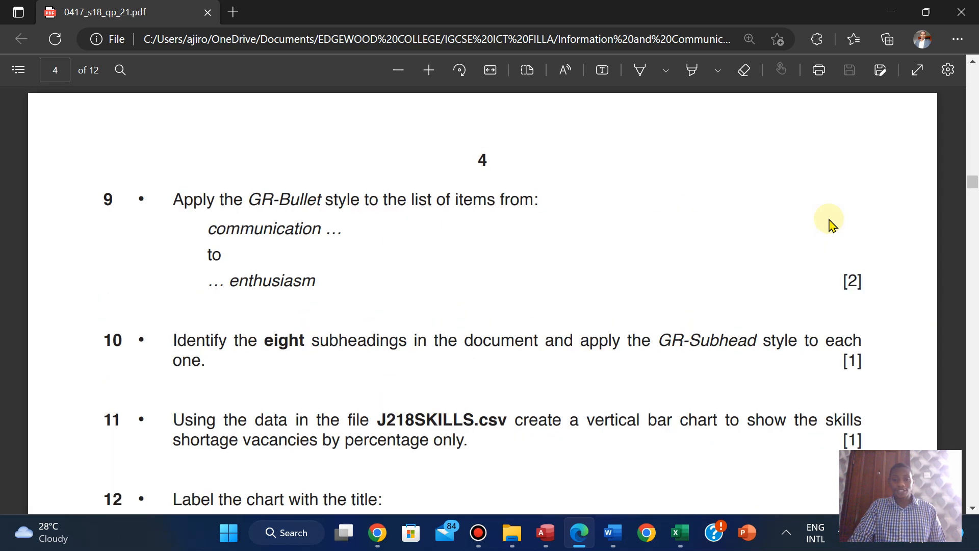
{"action": "key", "text": "Left"}
{"action": "scroll", "coordinate": [828, 220], "scroll_direction": "down", "scroll_amount": 1}
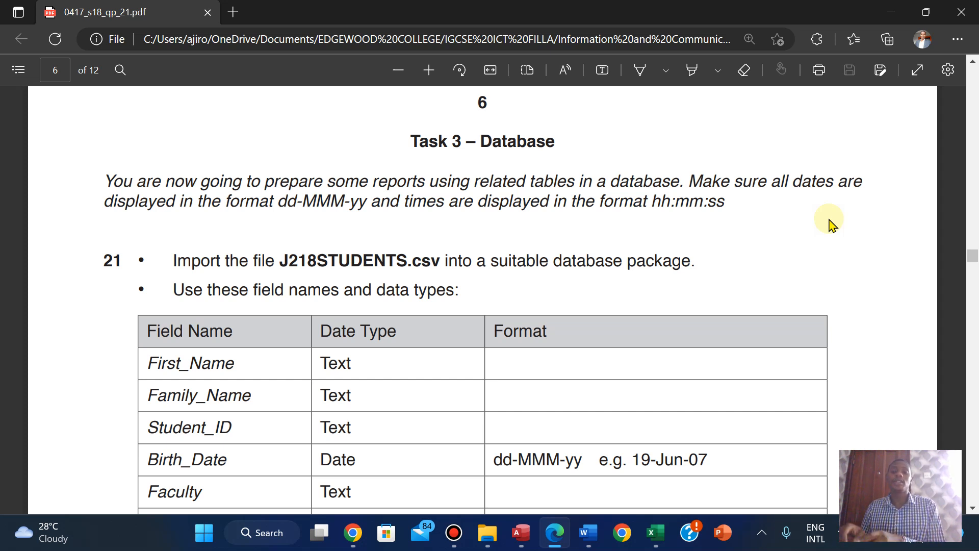
- Read question 21 for the J218STUDENTS.csv import instructions, field names, data types, formats and primary key requirement
{"action": "scroll", "coordinate": [829, 222], "scroll_direction": "down", "scroll_amount": 4}
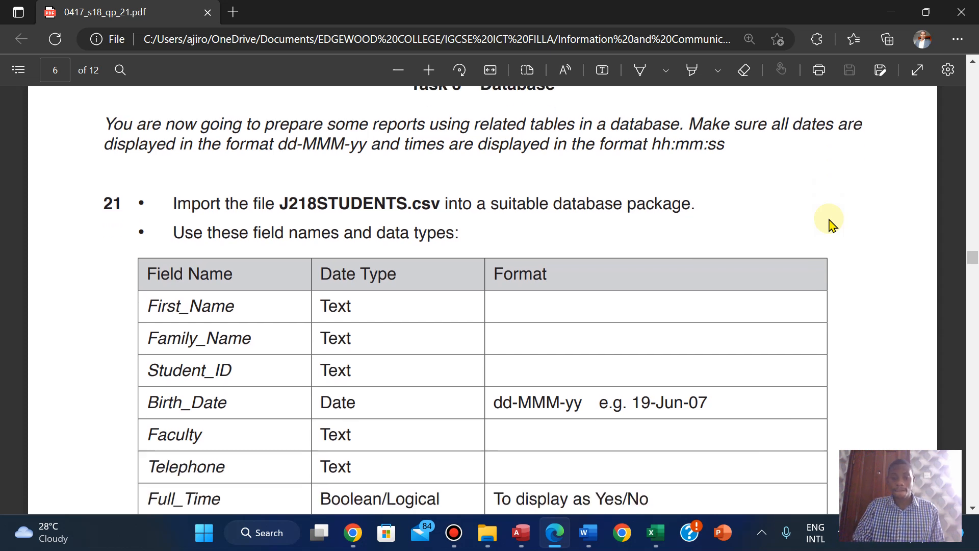
{"action": "scroll", "coordinate": [829, 221], "scroll_direction": "up", "scroll_amount": 2}
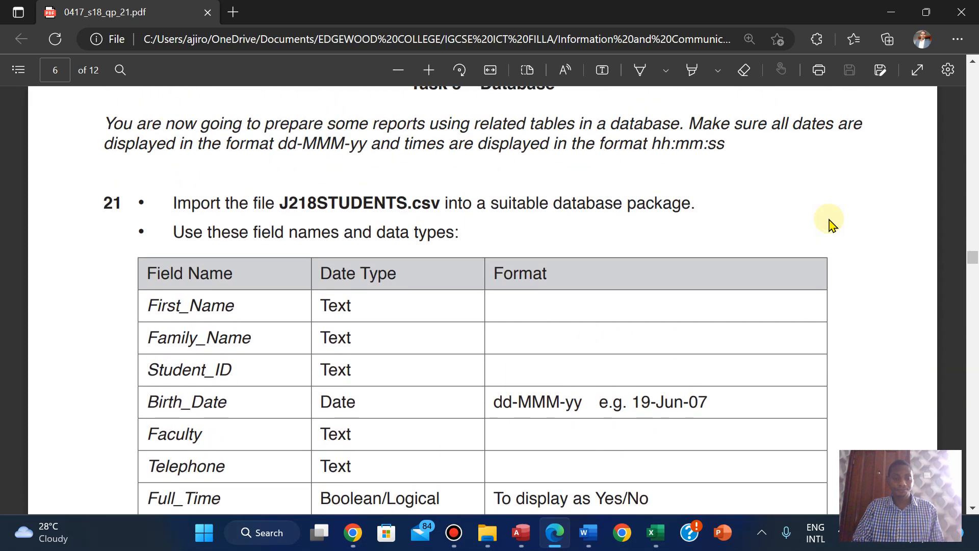
{"action": "scroll", "coordinate": [830, 222], "scroll_direction": "up", "scroll_amount": 1}
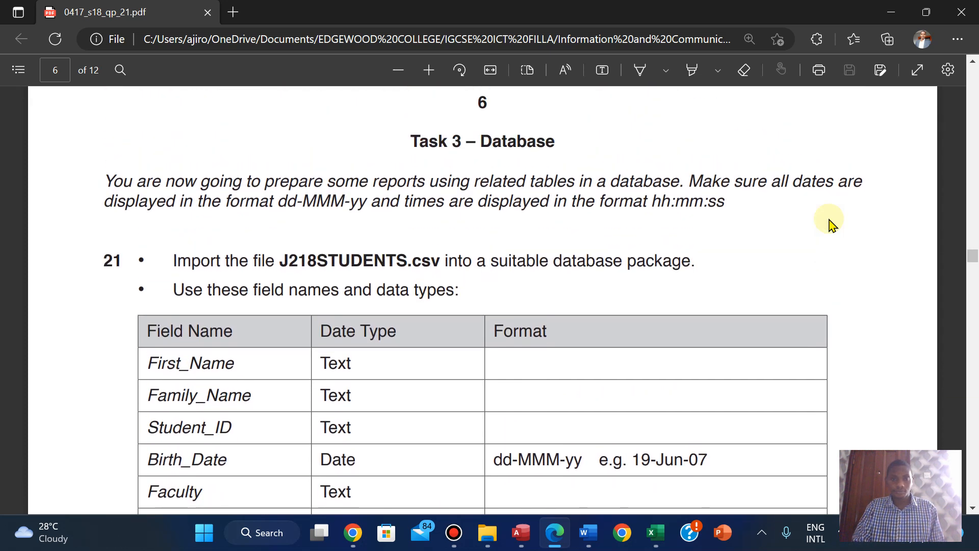
{"action": "scroll", "coordinate": [829, 222], "scroll_direction": "down", "scroll_amount": 2}
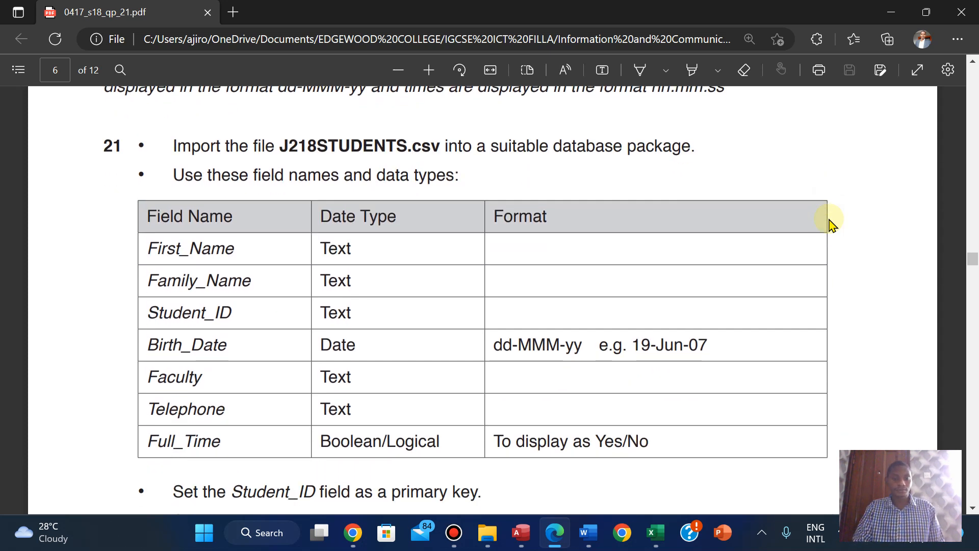
{"action": "scroll", "coordinate": [830, 223], "scroll_direction": "down", "scroll_amount": 1}
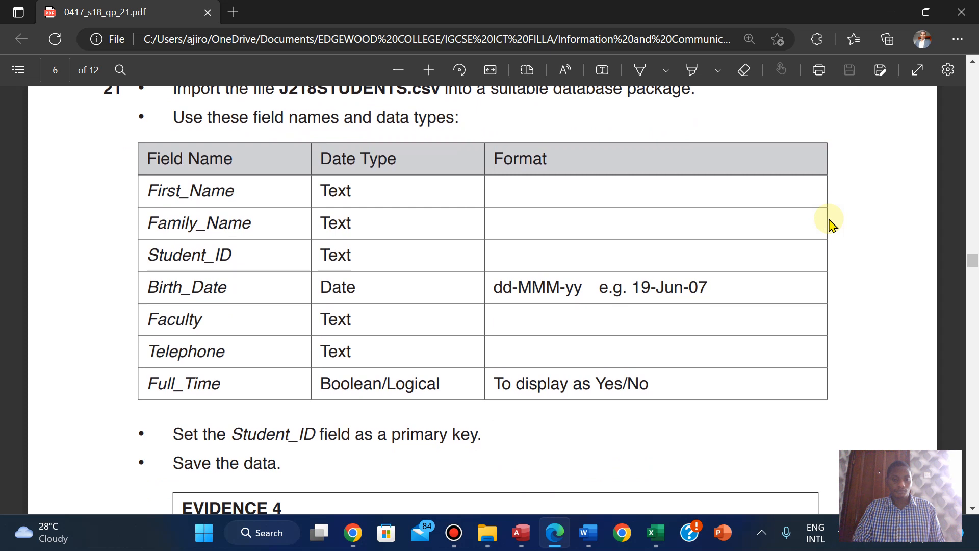
{"action": "scroll", "coordinate": [829, 223], "scroll_direction": "down", "scroll_amount": 5}
{"action": "scroll", "coordinate": [830, 222], "scroll_direction": "up", "scroll_amount": 1}
{"action": "scroll", "coordinate": [829, 223], "scroll_direction": "up", "scroll_amount": 6}
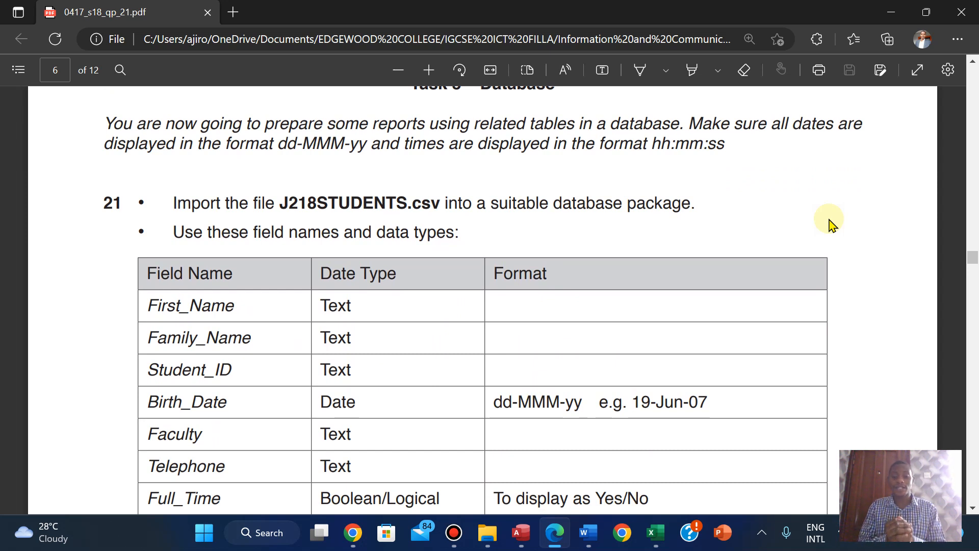
- Switch to Access, start a blank database and enter the owner's name followed by DB as its file name
{"action": "left_click", "coordinate": [521, 534]}
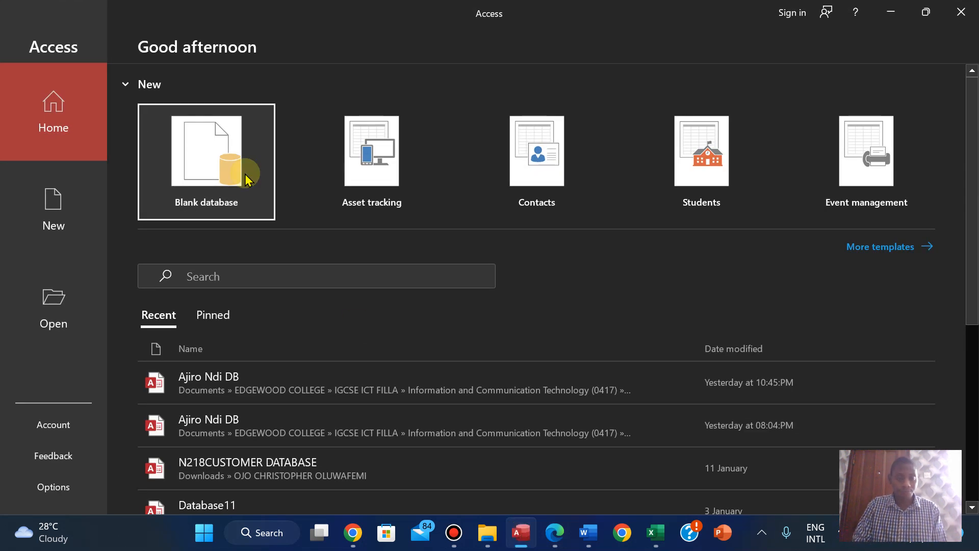
{"action": "left_click", "coordinate": [245, 179]}
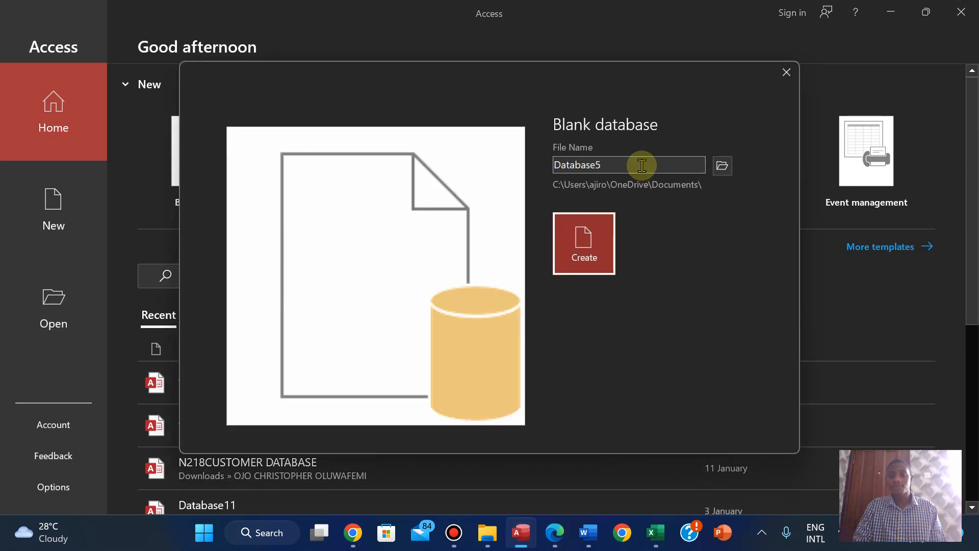
{"action": "double_click", "coordinate": [615, 165]}
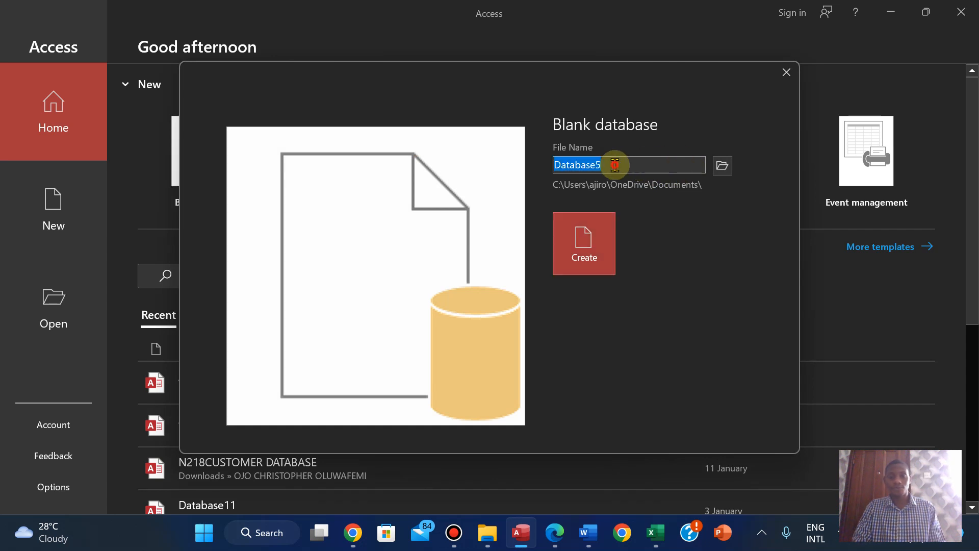
{"action": "type", "text": "Ajiro Ndi DB"}
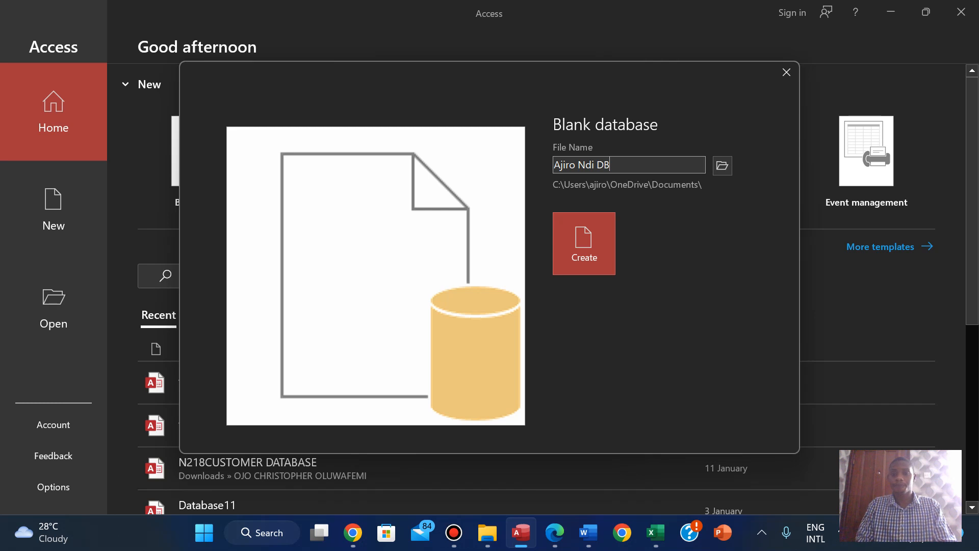
- Set the database's save location to the 06_0417_21_Confidential Source Files 2018 folder, inside 2018 May-June of the Information and Communication Technology (0417) folder
{"action": "left_click", "coordinate": [723, 165]}
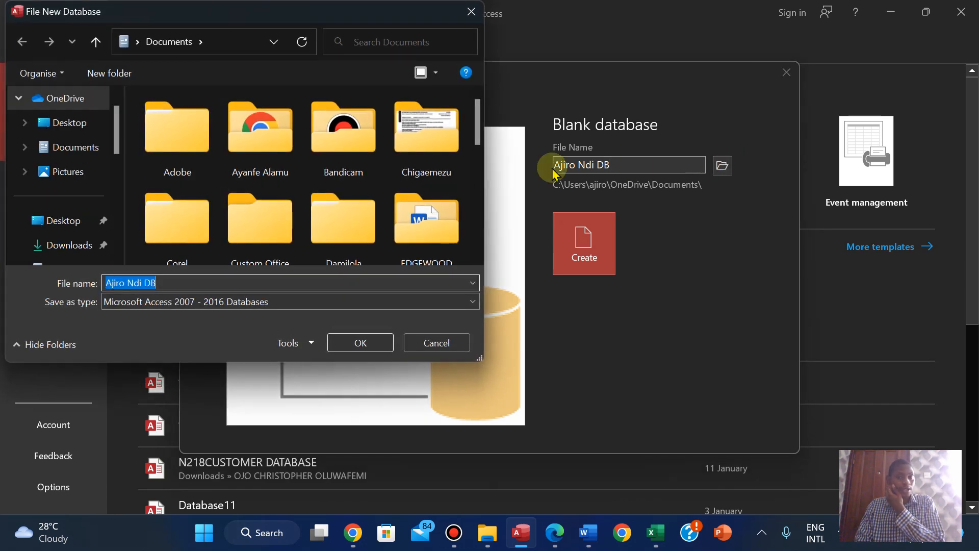
{"action": "double_click", "coordinate": [434, 224]}
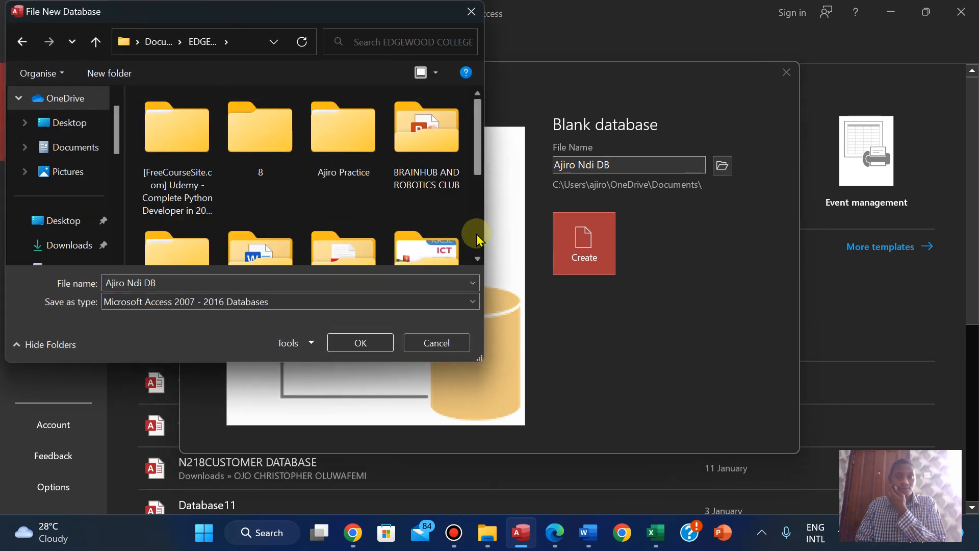
{"action": "double_click", "coordinate": [424, 242]}
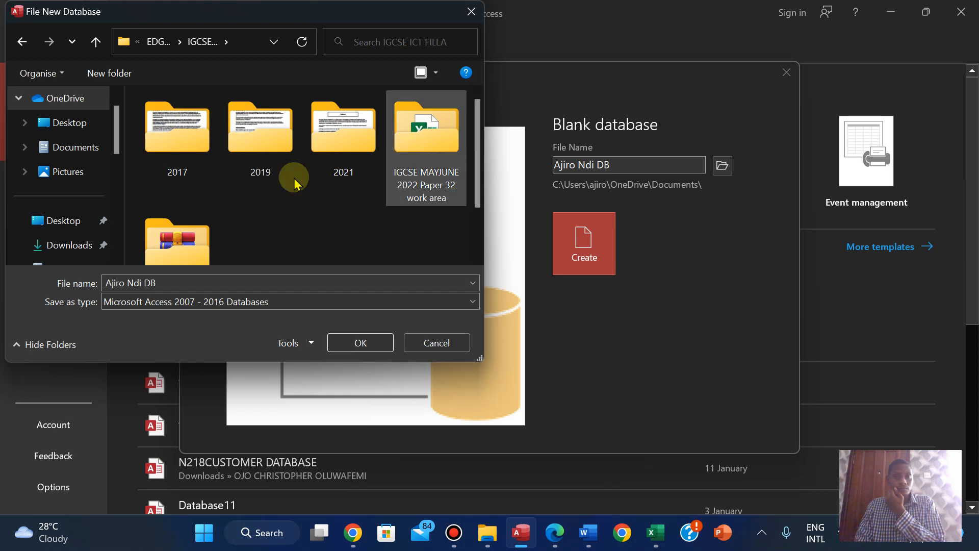
{"action": "double_click", "coordinate": [177, 239]}
{"action": "left_click", "coordinate": [327, 235]}
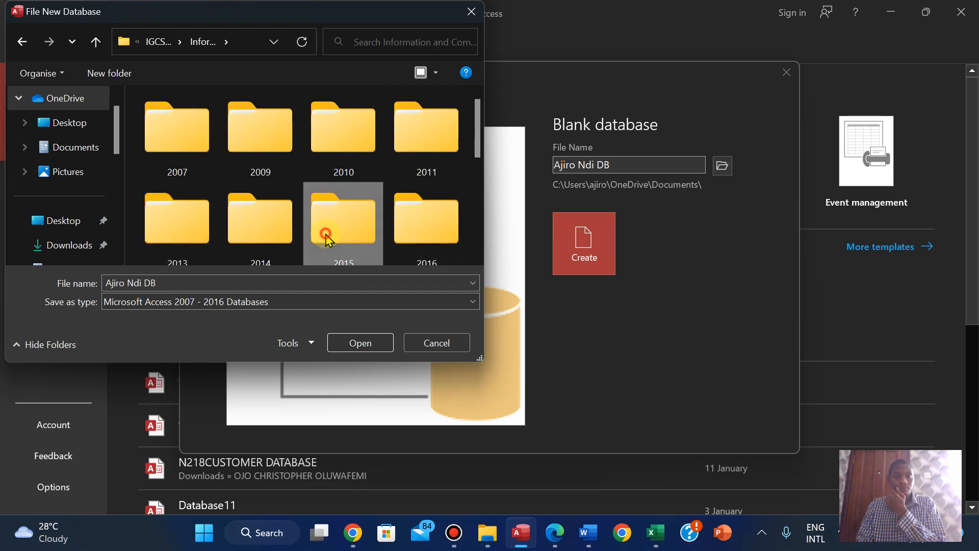
{"action": "scroll", "coordinate": [326, 237], "scroll_direction": "down", "scroll_amount": 3}
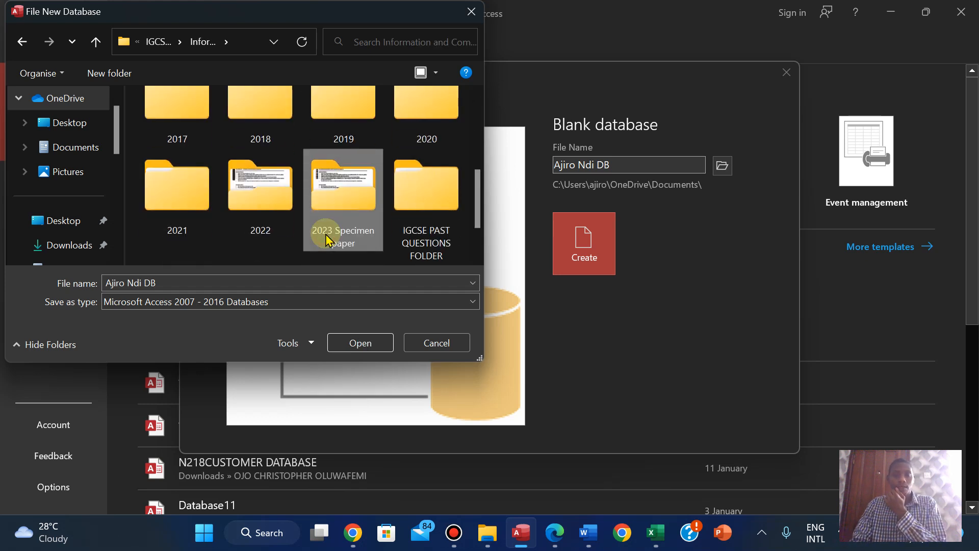
{"action": "double_click", "coordinate": [240, 134]}
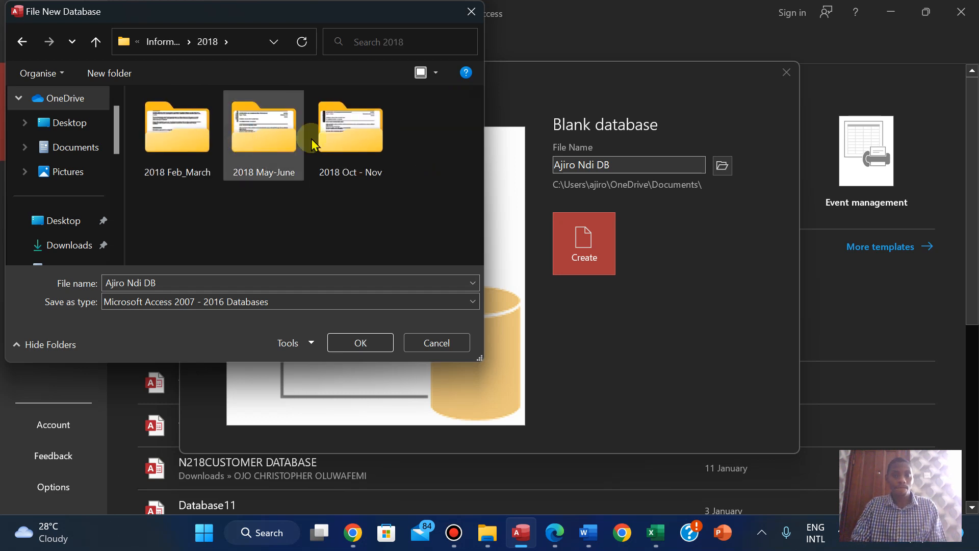
{"action": "double_click", "coordinate": [266, 139]}
{"action": "double_click", "coordinate": [187, 152]}
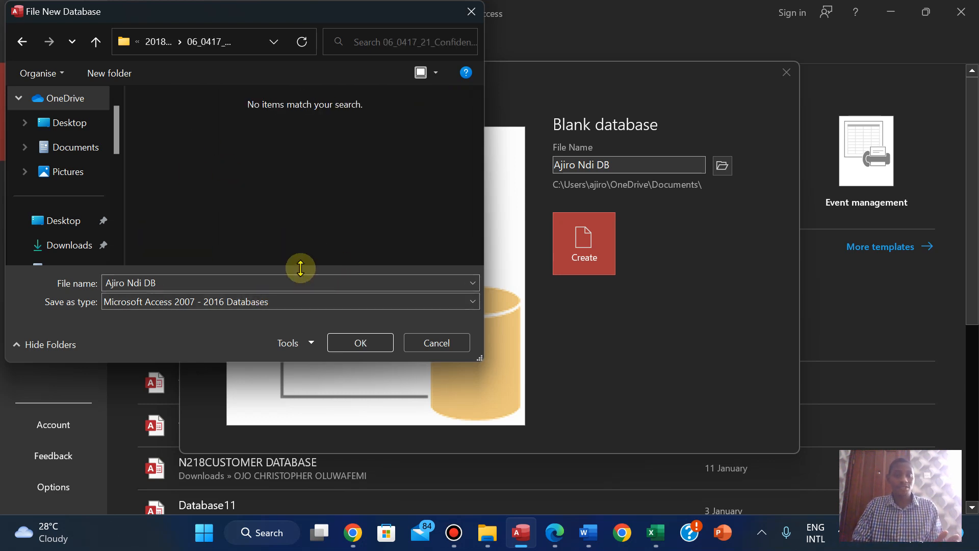
{"action": "left_click", "coordinate": [354, 343]}
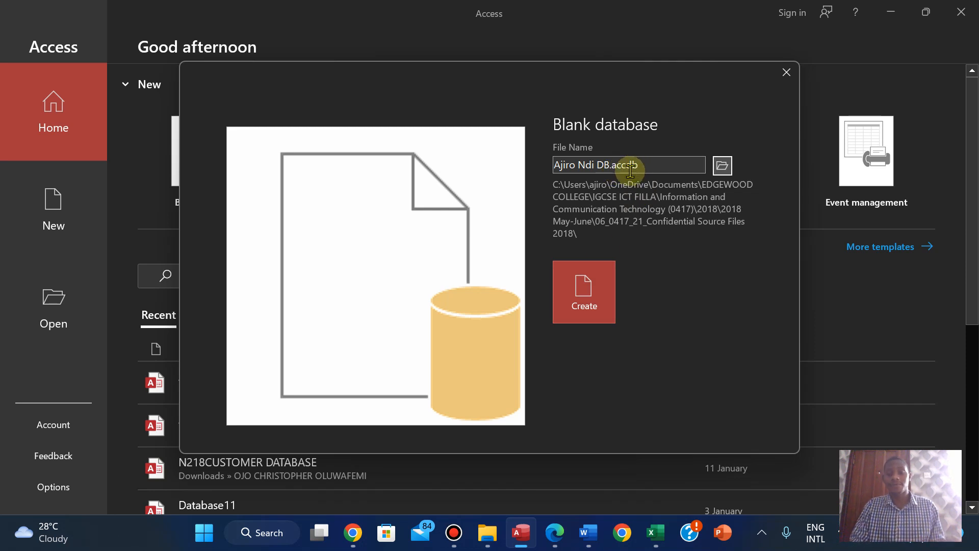
- Create the blank database and close its default empty Table1
{"action": "left_click", "coordinate": [585, 308]}
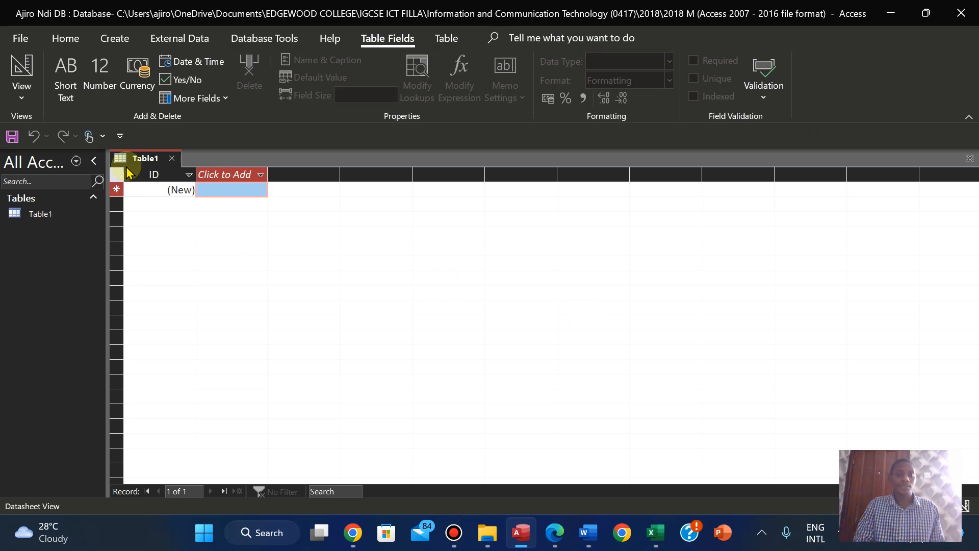
{"action": "right_click", "coordinate": [132, 160]}
{"action": "left_click", "coordinate": [159, 198]}
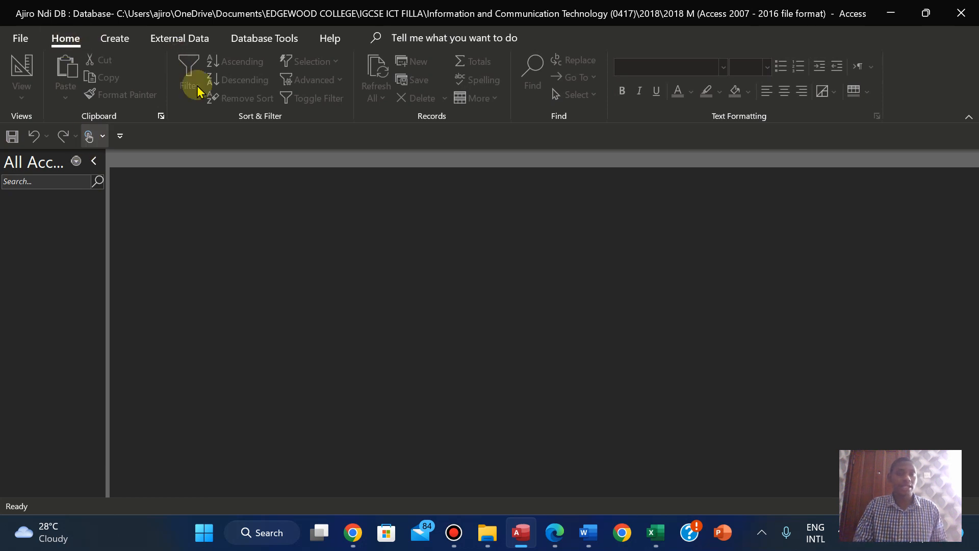
- Start an external data import from a text file and browse for its source file
{"action": "left_click", "coordinate": [171, 38]}
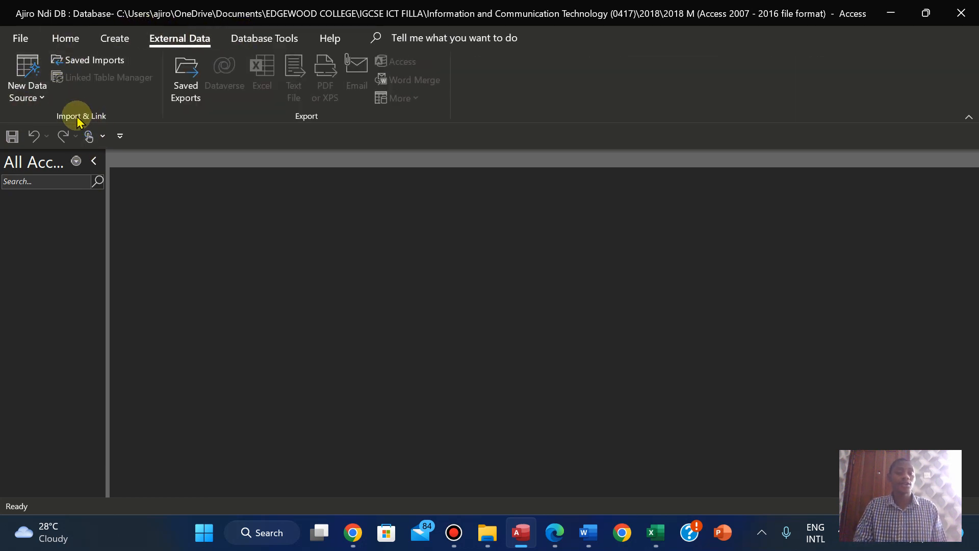
{"action": "left_click", "coordinate": [29, 99]}
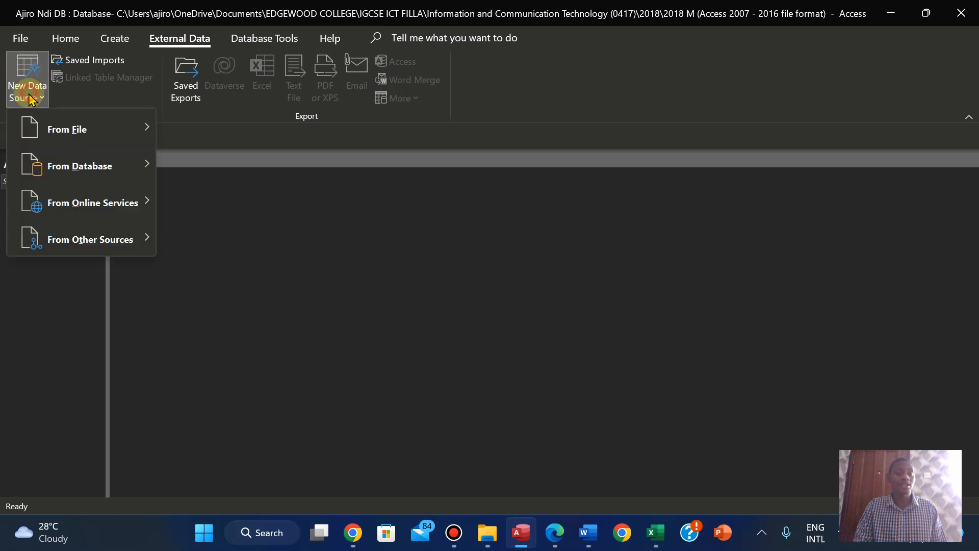
{"action": "mouse_move", "coordinate": [54, 131]}
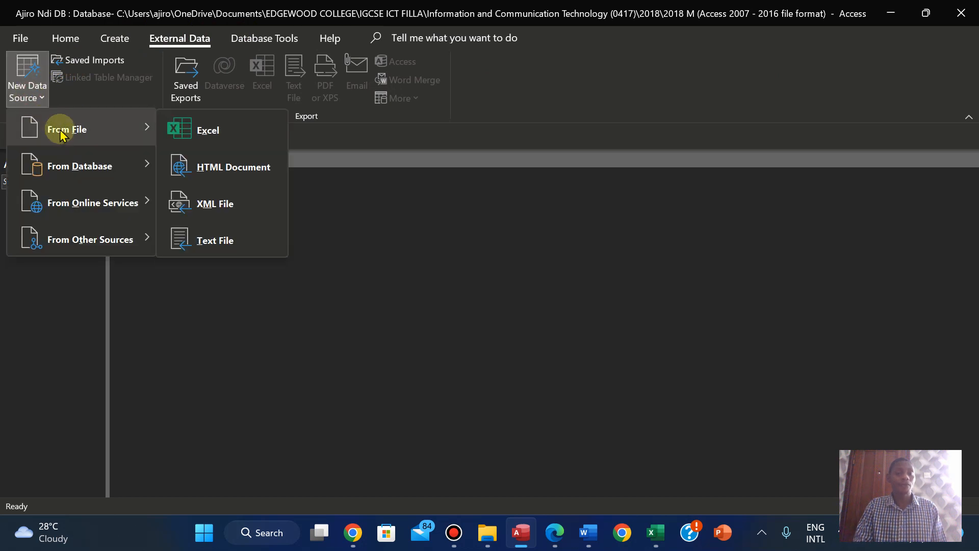
{"action": "left_click", "coordinate": [223, 238]}
{"action": "left_click", "coordinate": [708, 154]}
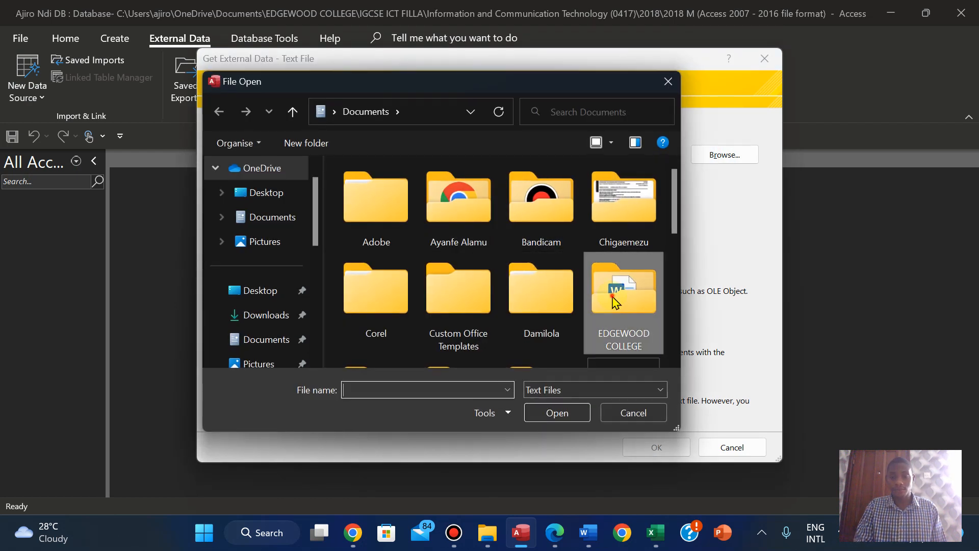
- Open the 06_0417_21_Confidential Source Files 2018 folder under EDGEWOOD COLLEGE, IGCSE ICT FILLA, Information and Communication Technology (0417), 2018, 2018 May-June
{"action": "double_click", "coordinate": [613, 298]}
{"action": "left_click", "coordinate": [589, 344]}
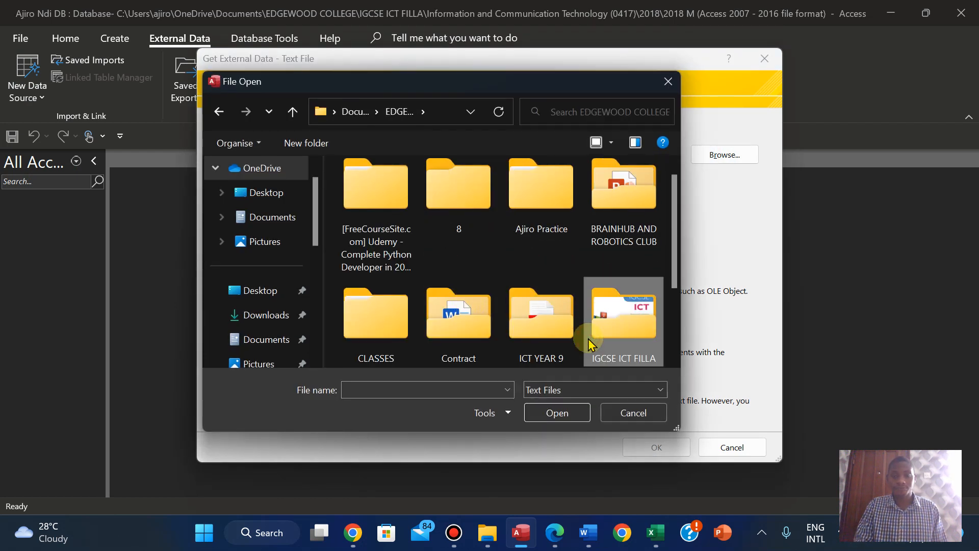
{"action": "double_click", "coordinate": [589, 344]}
{"action": "double_click", "coordinate": [394, 328]}
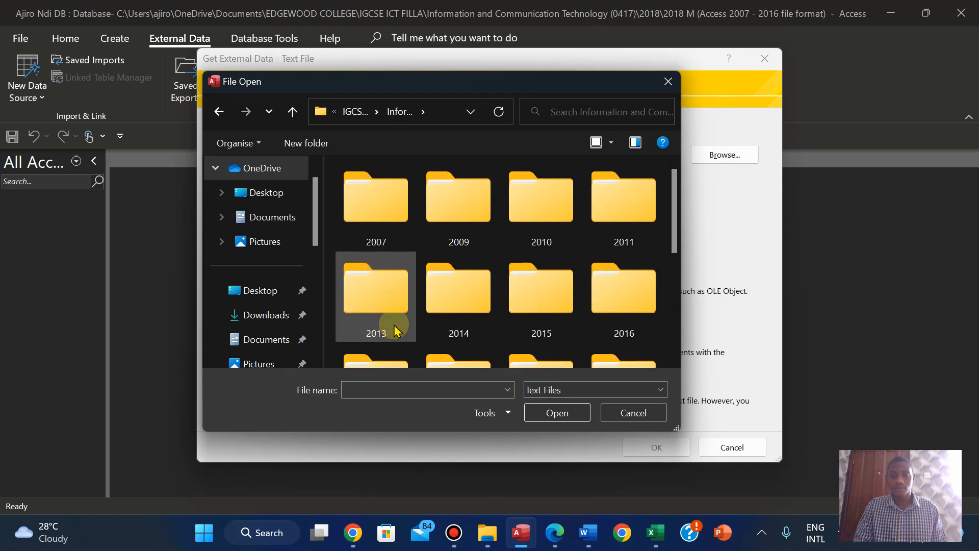
{"action": "scroll", "coordinate": [562, 301], "scroll_direction": "down", "scroll_amount": 5}
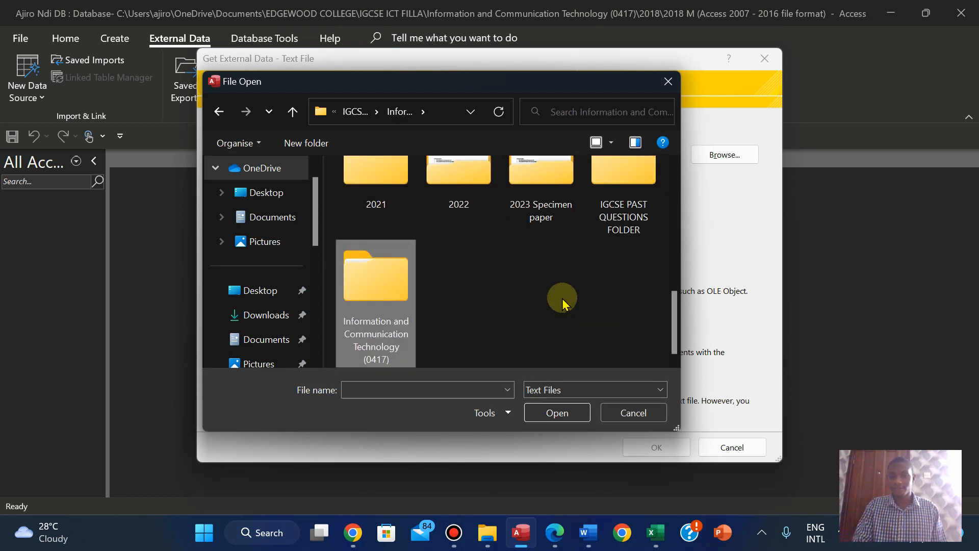
{"action": "scroll", "coordinate": [561, 302], "scroll_direction": "up", "scroll_amount": 2}
{"action": "double_click", "coordinate": [460, 239]}
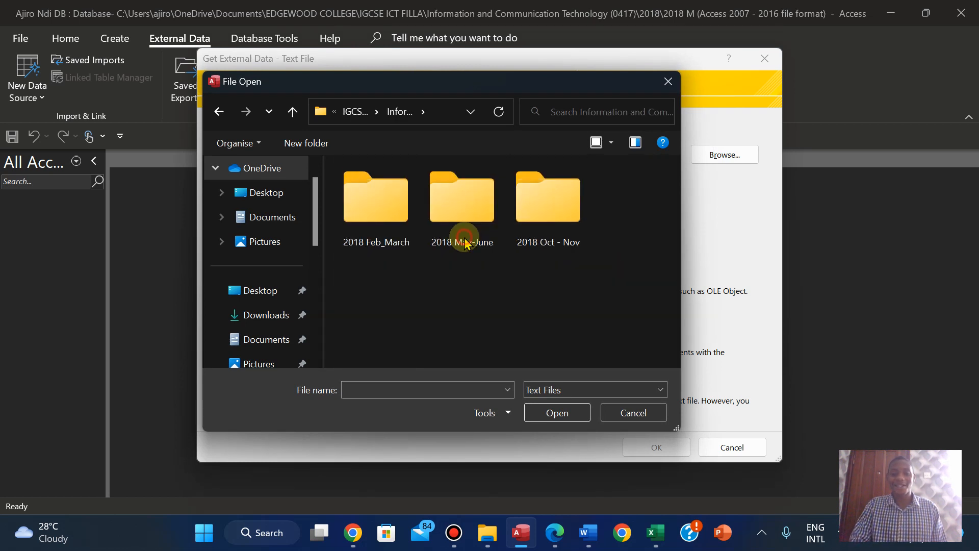
{"action": "double_click", "coordinate": [464, 237]}
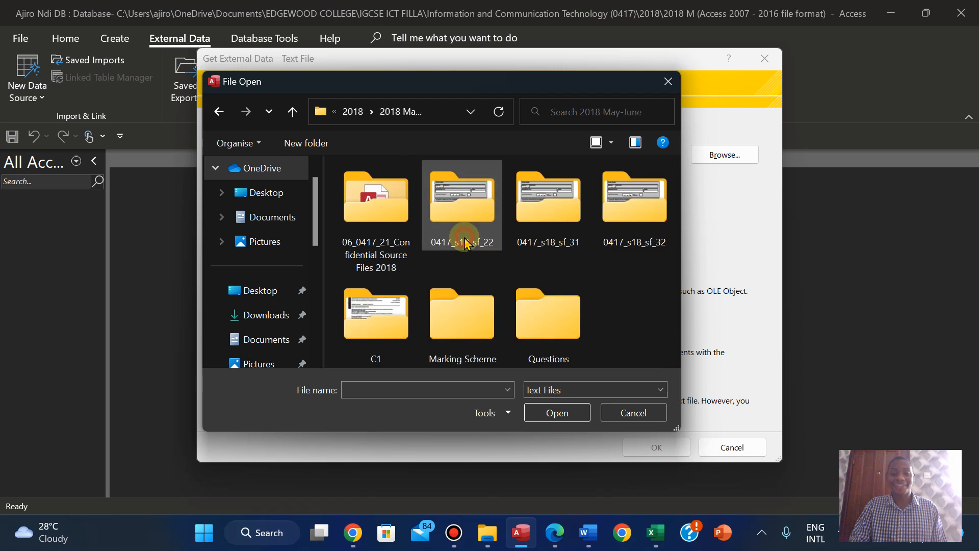
{"action": "double_click", "coordinate": [382, 225]}
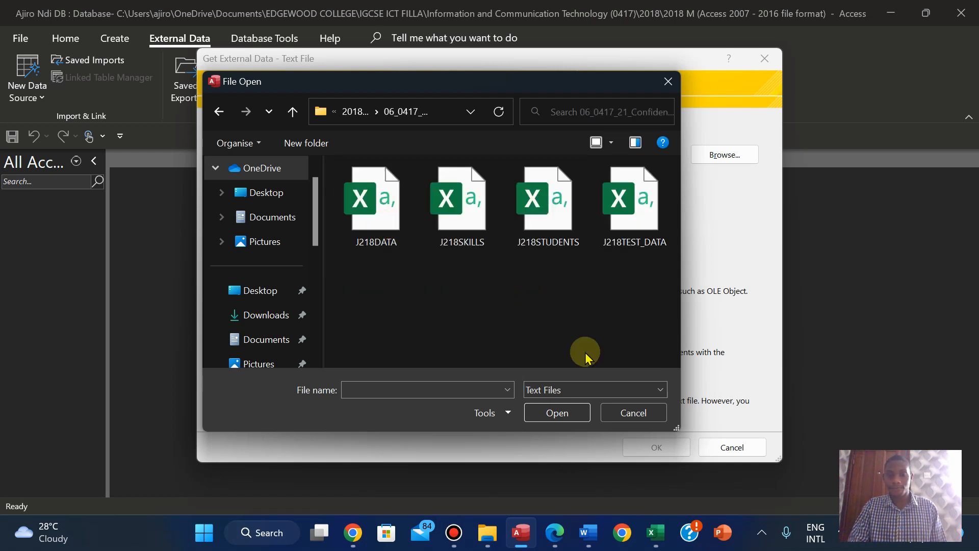
- Choose J218STUDENTS as the source file and proceed with importing it into a new table in the current database
{"action": "left_click", "coordinate": [553, 533]}
{"action": "left_click", "coordinate": [551, 535]}
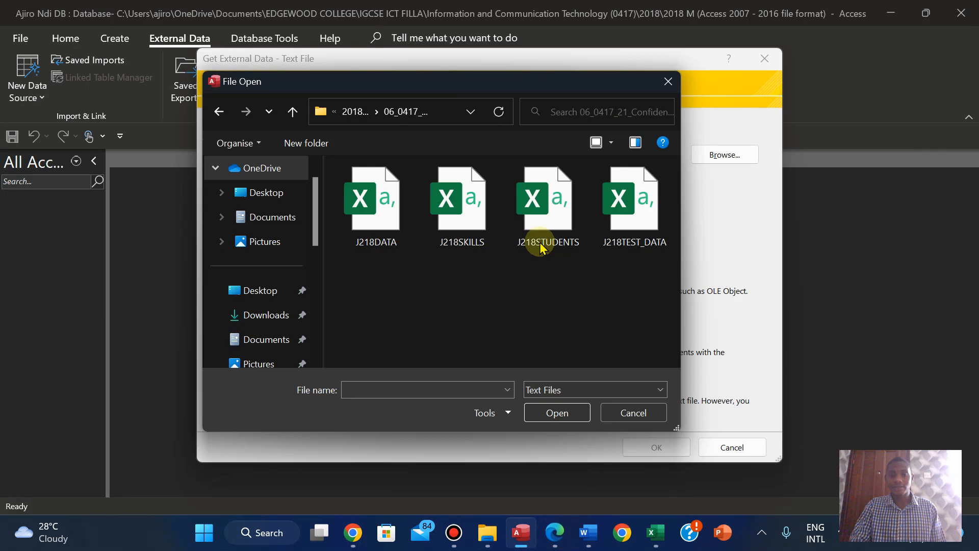
{"action": "left_click", "coordinate": [564, 212]}
{"action": "left_click", "coordinate": [557, 413]}
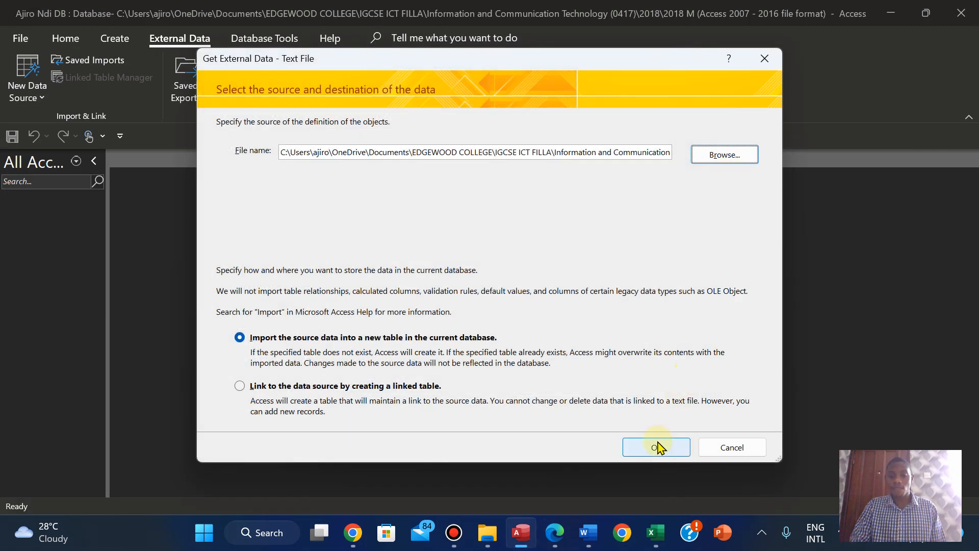
{"action": "left_click", "coordinate": [657, 447]}
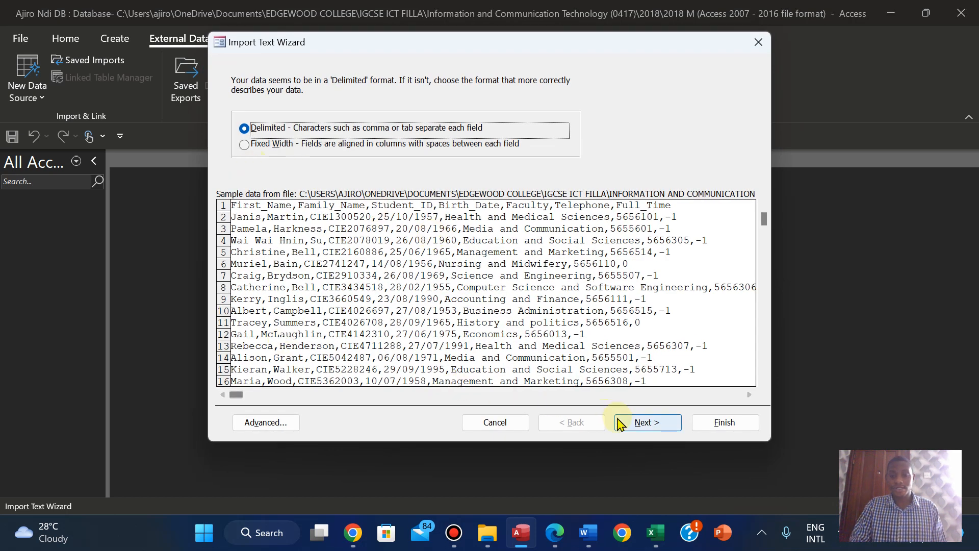
- Keep the comma-delimited format, mark the first row as containing field names, and open the advanced import specification
{"action": "left_click", "coordinate": [632, 426]}
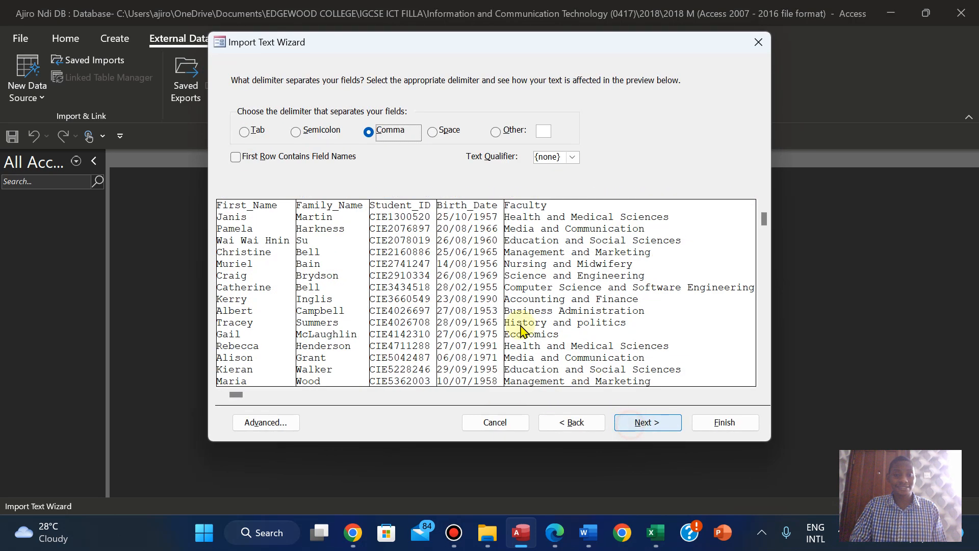
{"action": "left_click", "coordinate": [236, 157]}
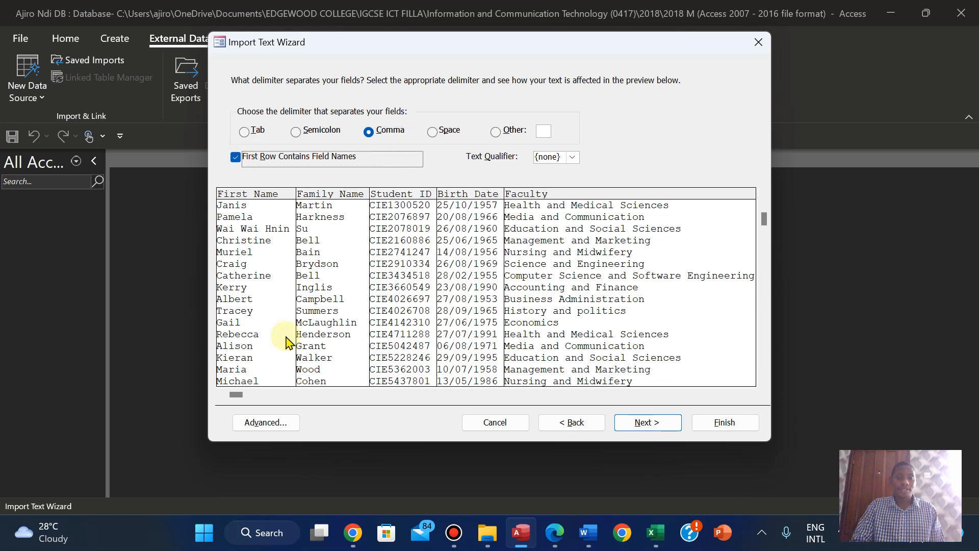
{"action": "left_click", "coordinate": [264, 423]}
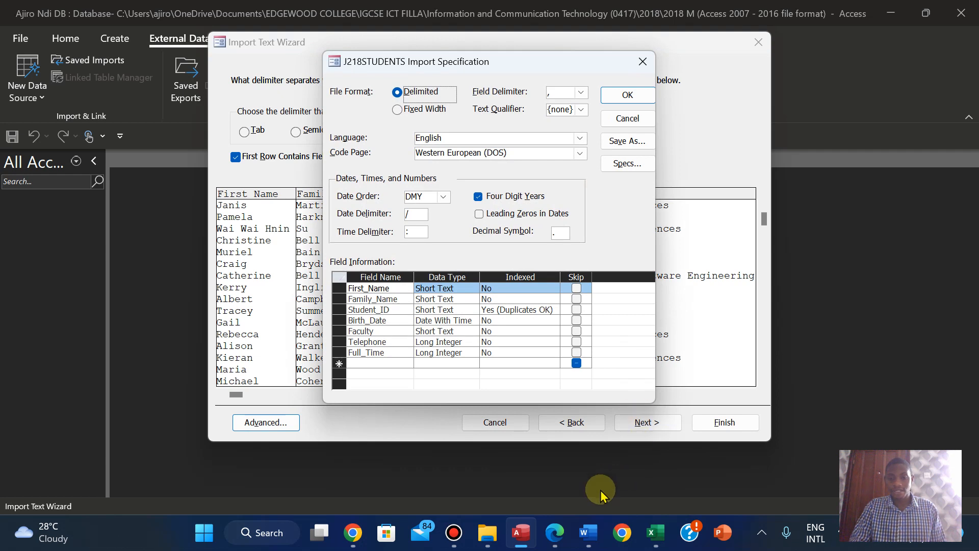
- Switch between the 0417_s18_qp_21.pdf exam paper and Access to compare question 21's field names and data types with the import specification
{"action": "left_click", "coordinate": [555, 532]}
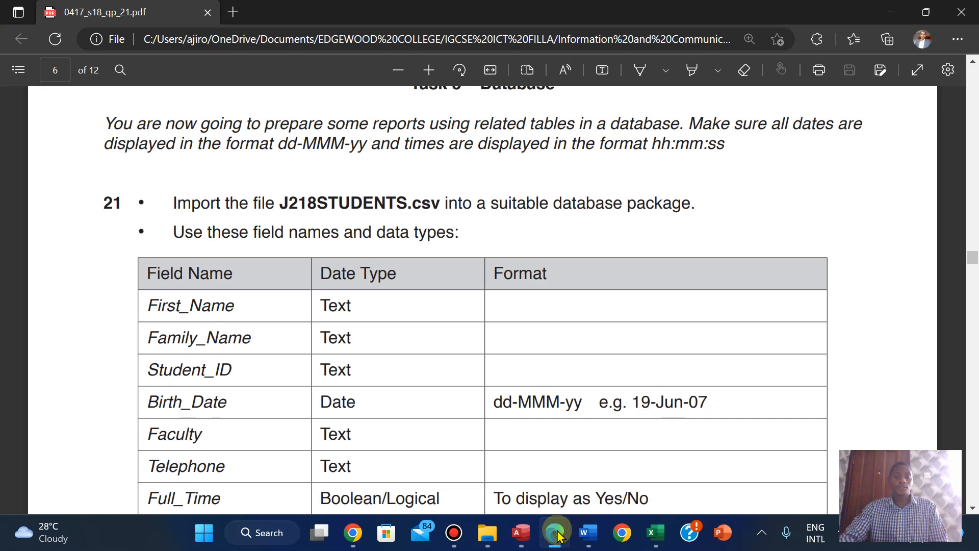
{"action": "left_click", "coordinate": [557, 535]}
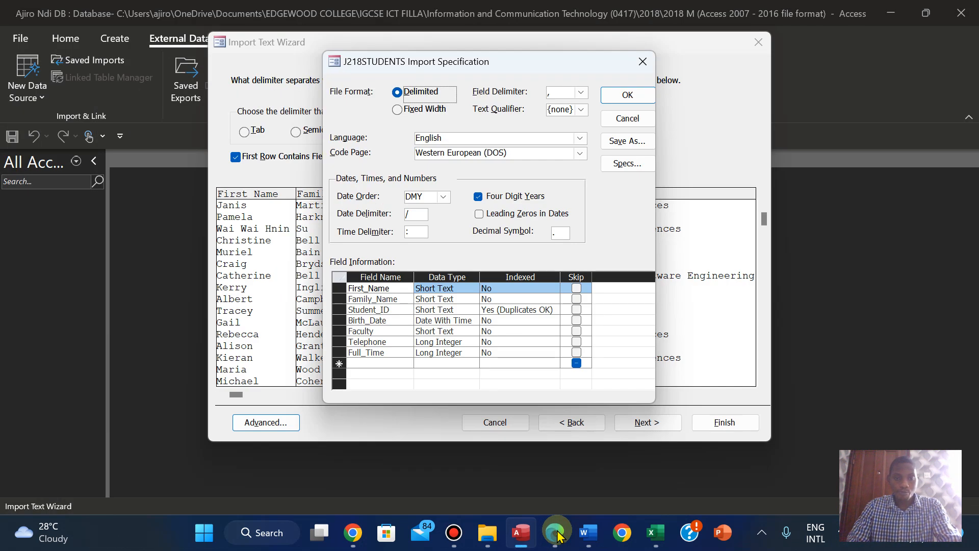
{"action": "left_click", "coordinate": [558, 535]}
{"action": "left_click", "coordinate": [558, 534]}
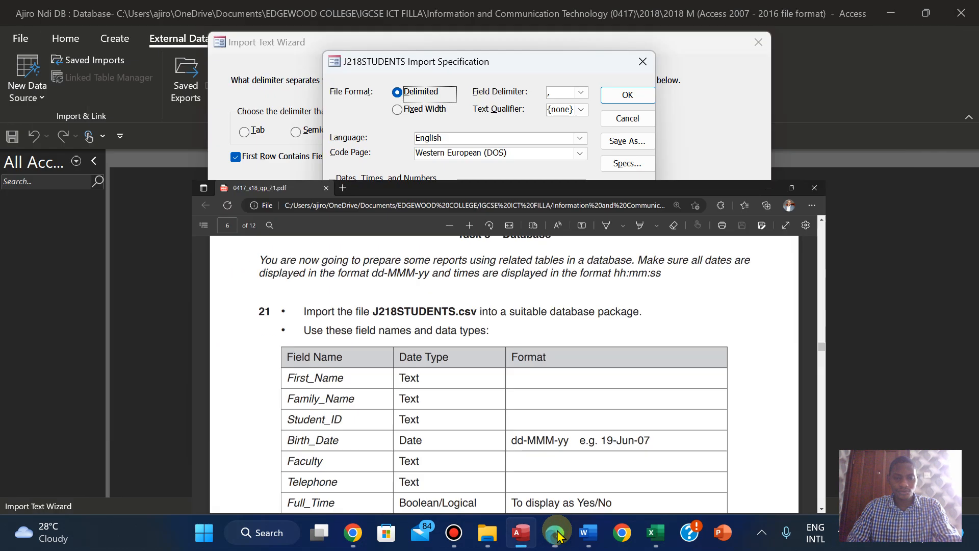
{"action": "left_click", "coordinate": [558, 533]}
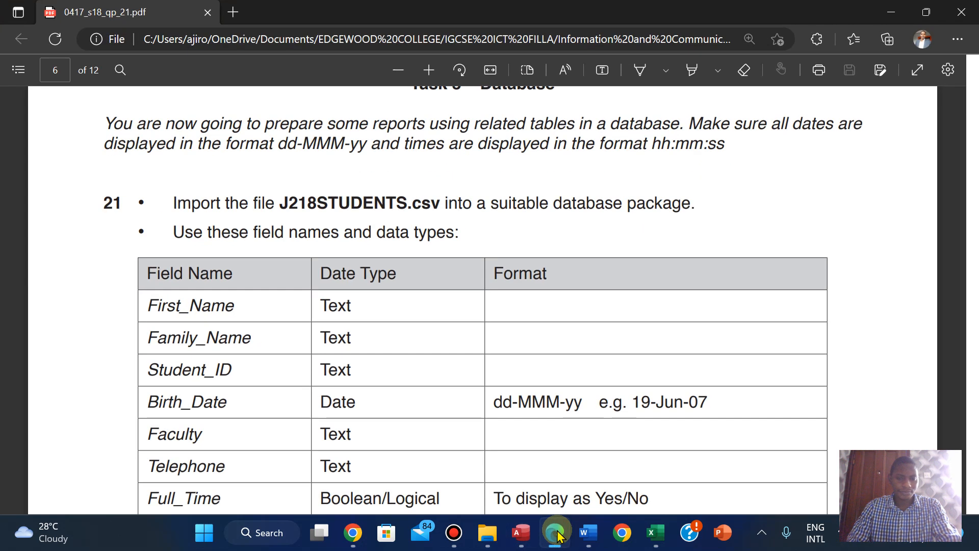
{"action": "left_click", "coordinate": [557, 535]}
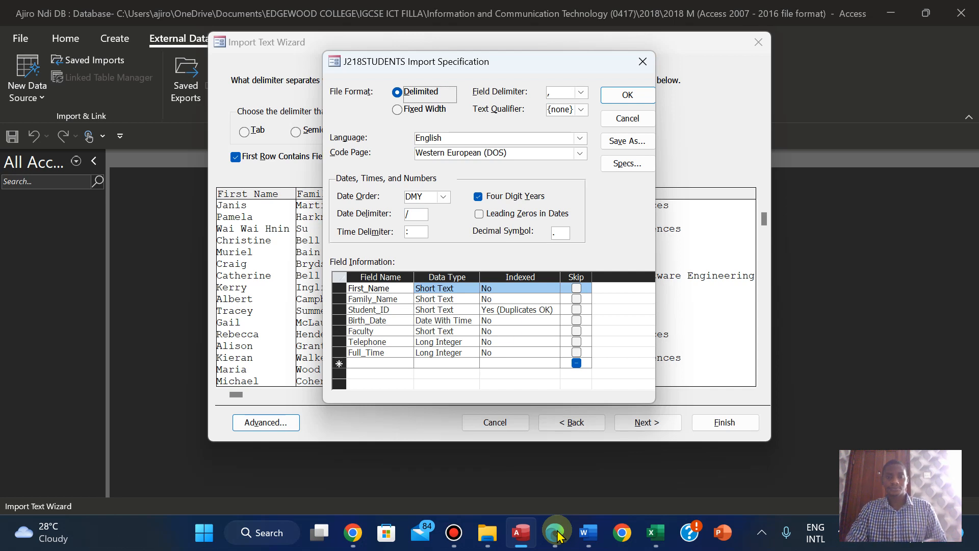
{"action": "mouse_move", "coordinate": [476, 5]}
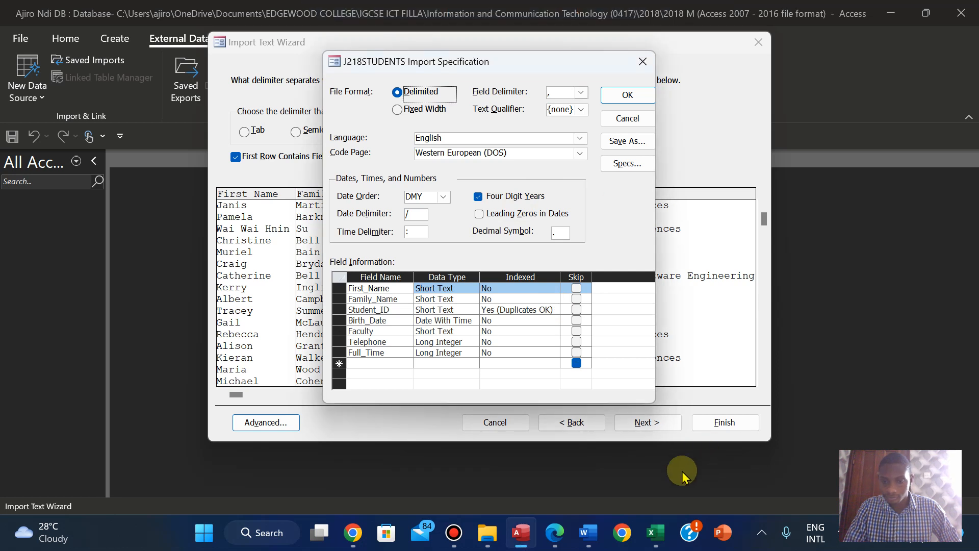
{"action": "left_click", "coordinate": [557, 532]}
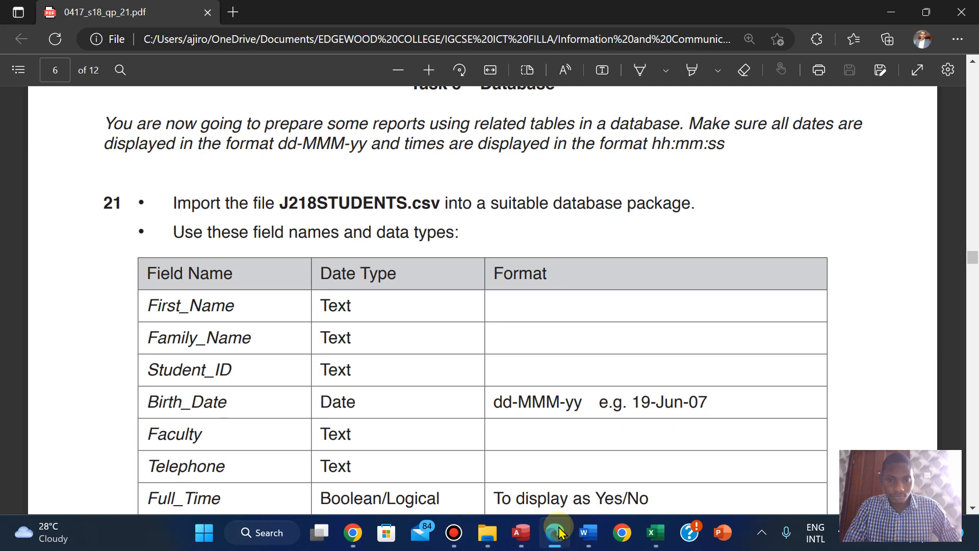
{"action": "left_click", "coordinate": [557, 532]}
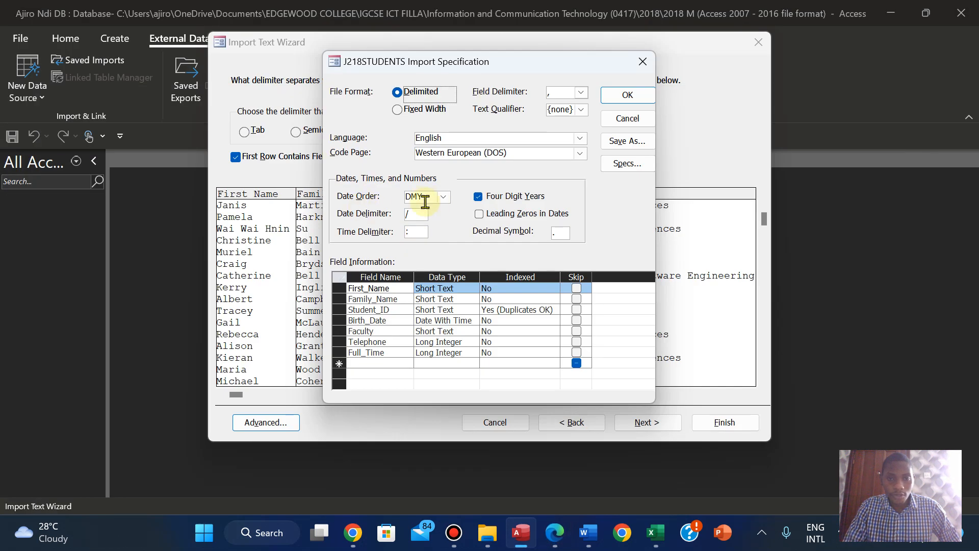
{"action": "left_click", "coordinate": [552, 533]}
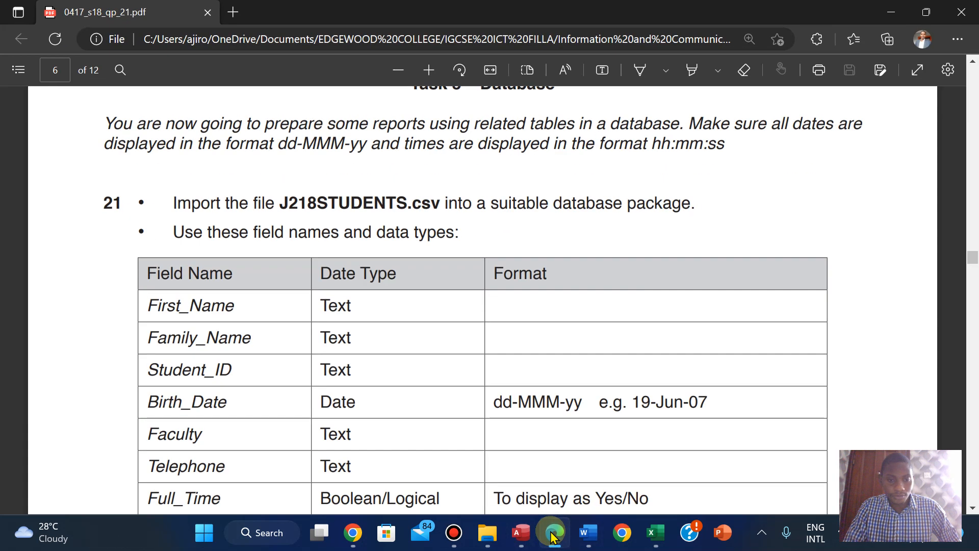
{"action": "left_click", "coordinate": [552, 533]}
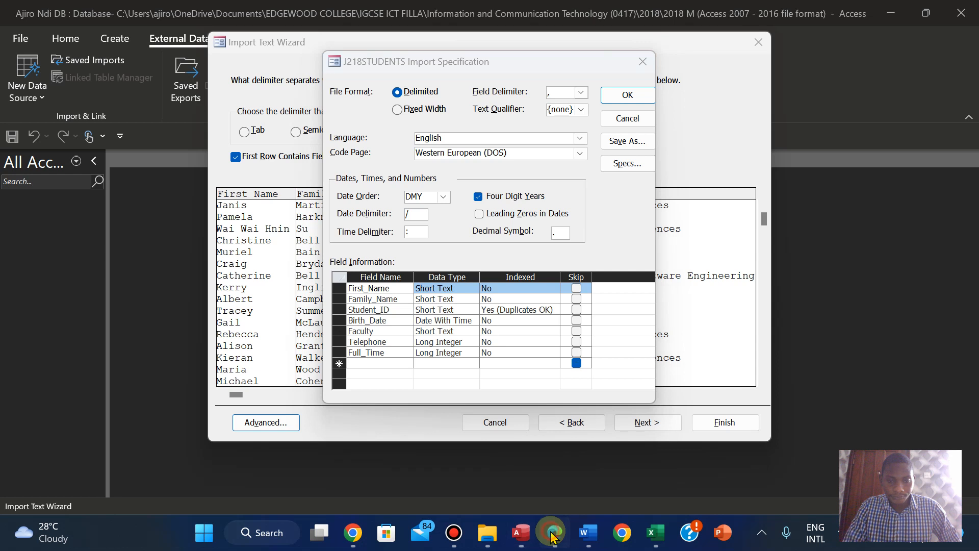
{"action": "left_click", "coordinate": [553, 533]}
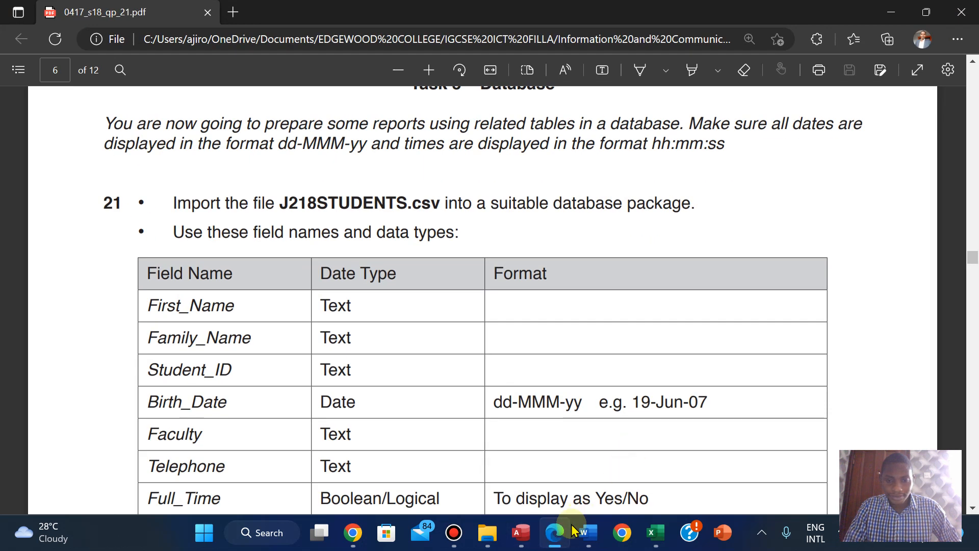
{"action": "left_click", "coordinate": [554, 533]}
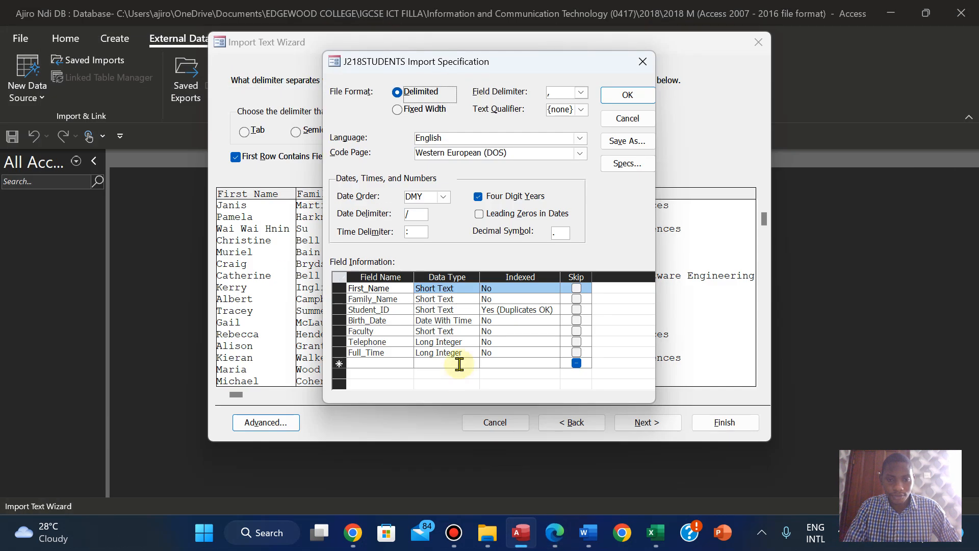
- Set the Telephone field's data type to Short Text in the import specification
{"action": "left_click", "coordinate": [439, 342]}
{"action": "left_click", "coordinate": [472, 342]}
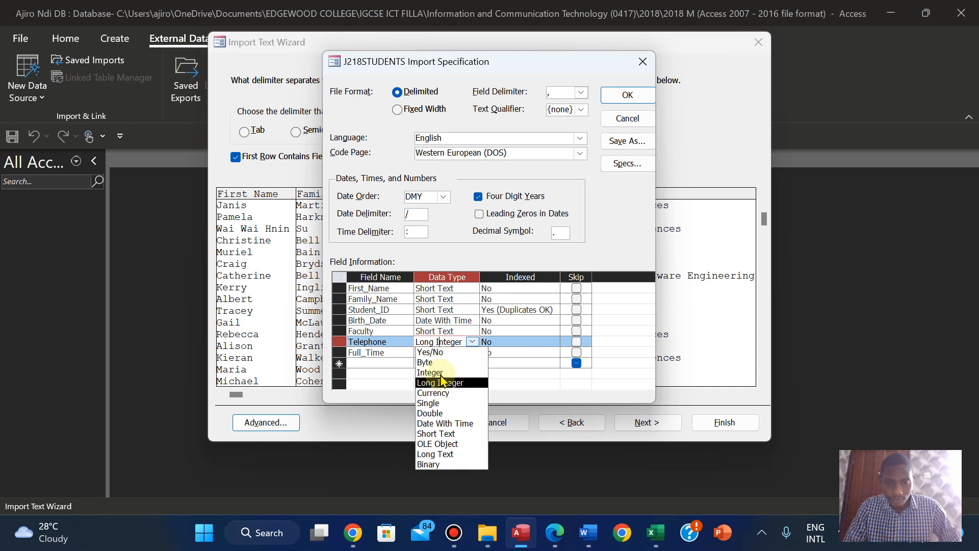
{"action": "left_click", "coordinate": [442, 433]}
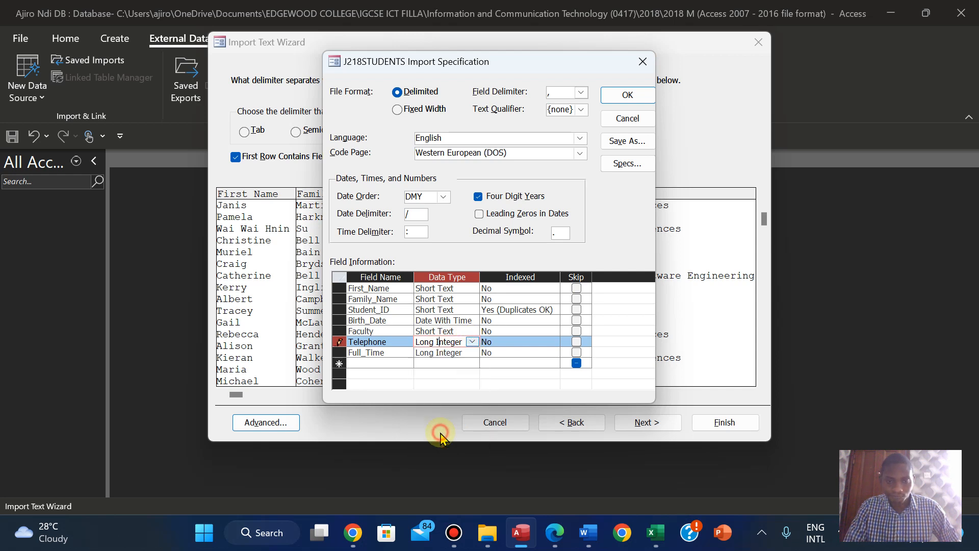
- Consult question 21's full field table in the exam paper and set the Full_Time field's data type to Yes/No in the import specification
{"action": "left_click", "coordinate": [556, 541]}
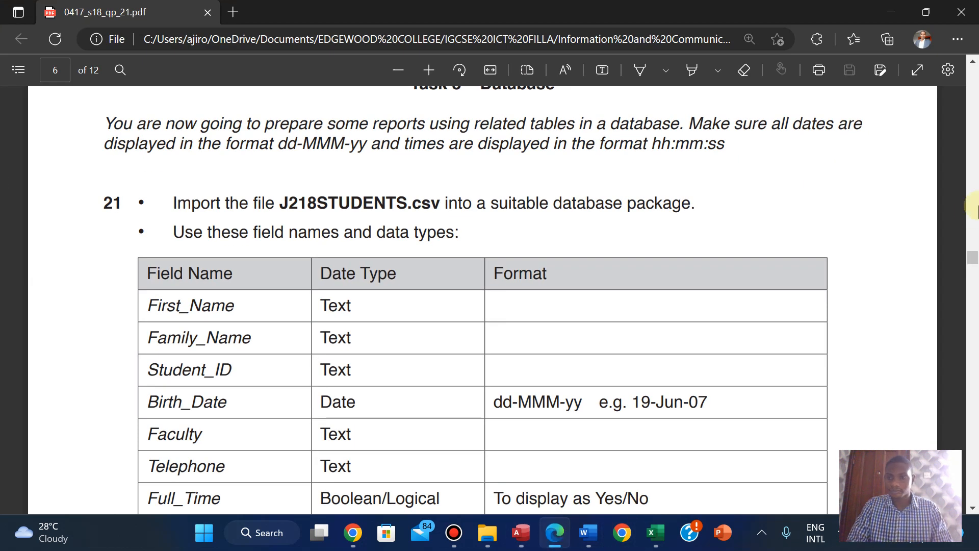
{"action": "scroll", "coordinate": [973, 263], "scroll_direction": "down", "scroll_amount": 1}
{"action": "scroll", "coordinate": [972, 263], "scroll_direction": "down", "scroll_amount": 2}
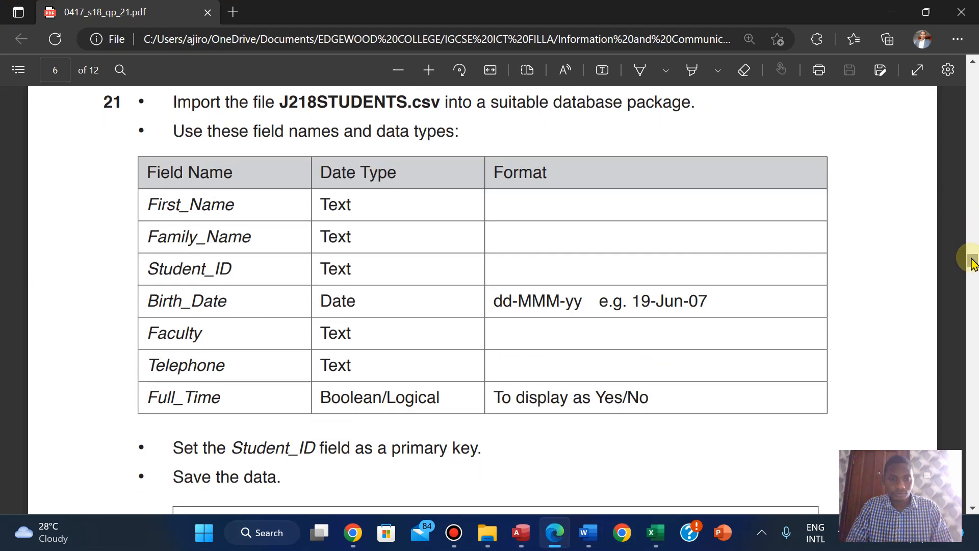
{"action": "left_click", "coordinate": [552, 538]}
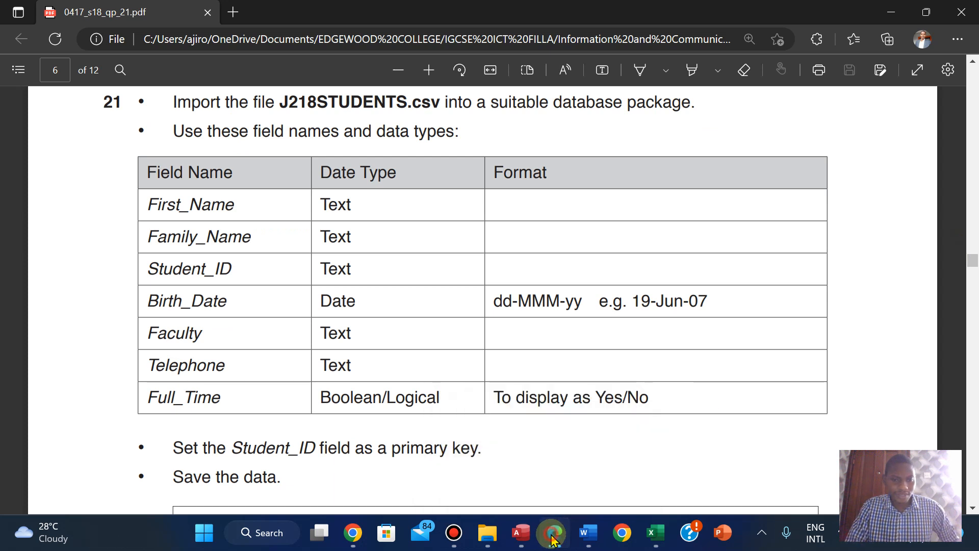
{"action": "left_click", "coordinate": [552, 538]}
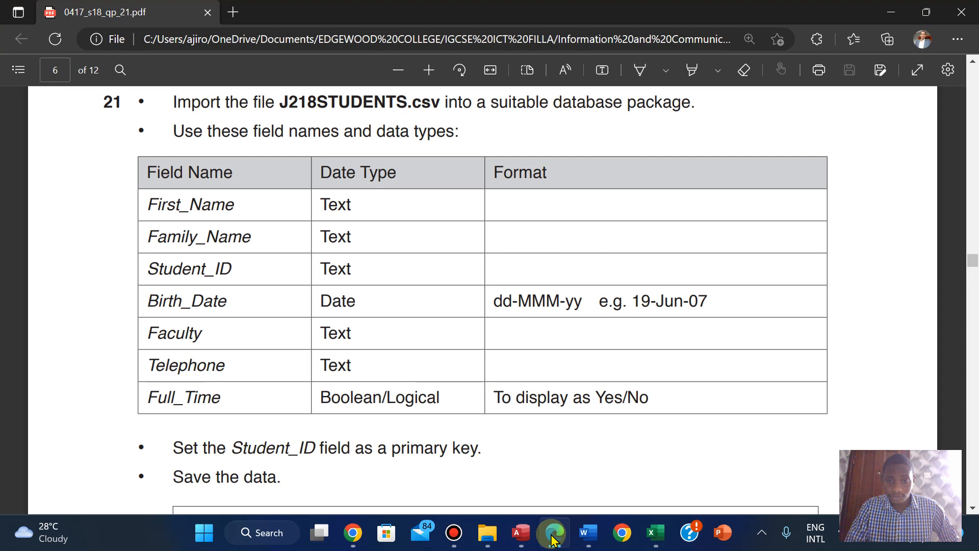
{"action": "left_click", "coordinate": [551, 538]}
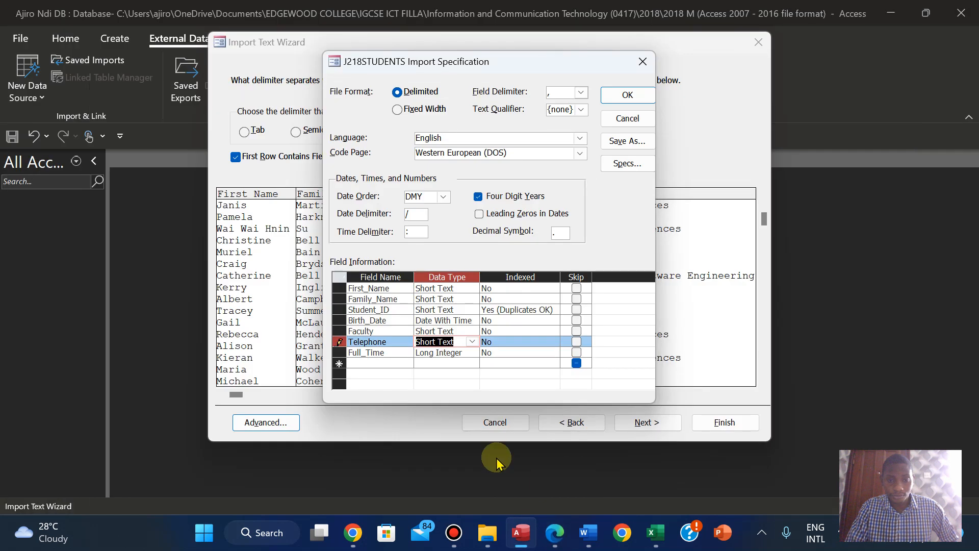
{"action": "left_click", "coordinate": [468, 352]}
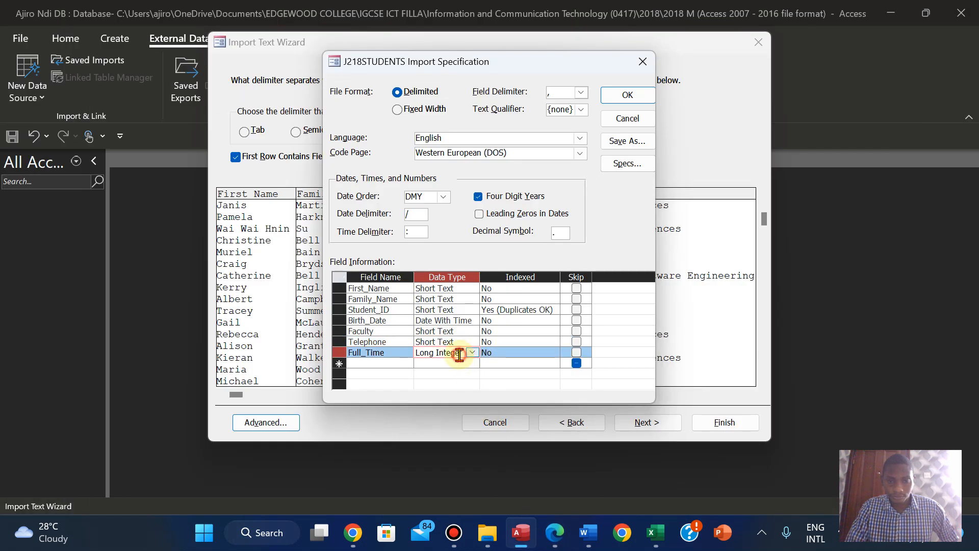
{"action": "left_click", "coordinate": [472, 353]}
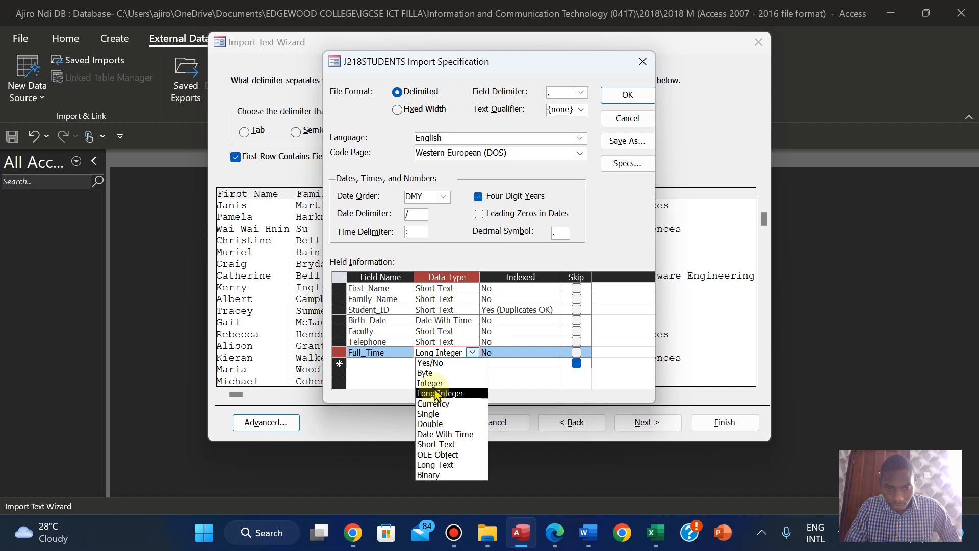
{"action": "left_click", "coordinate": [431, 363]}
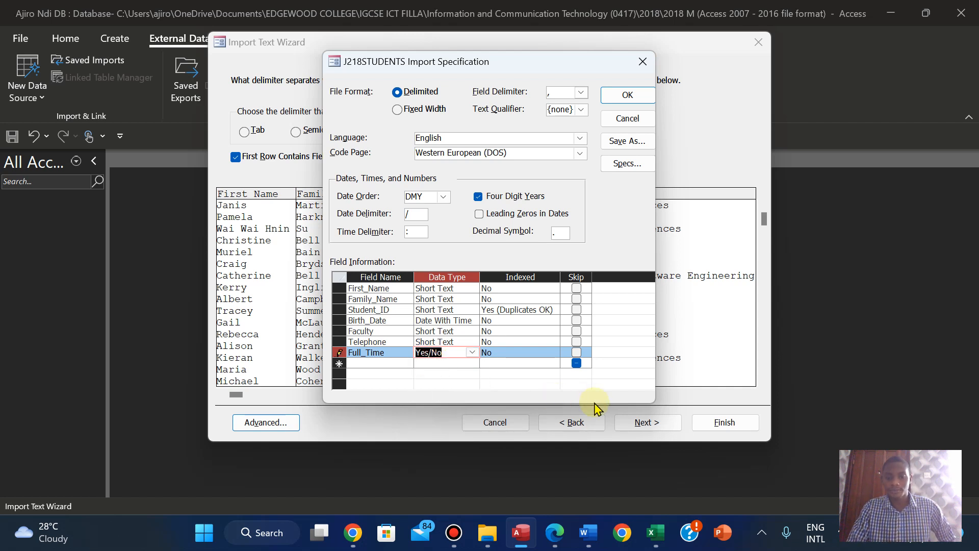
- Recheck the data types against the exam paper's field table and accept the import specification
{"action": "left_click", "coordinate": [550, 531]}
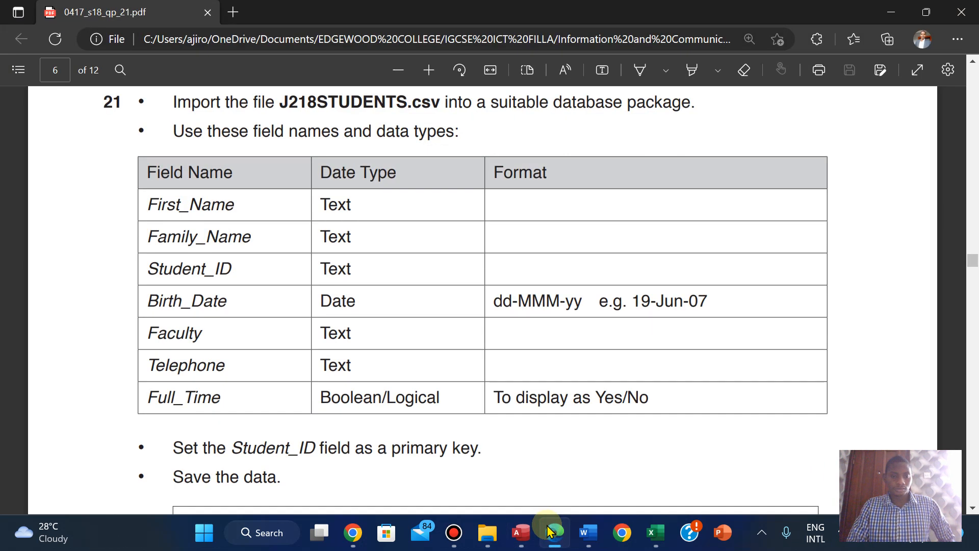
{"action": "left_click", "coordinate": [551, 531]}
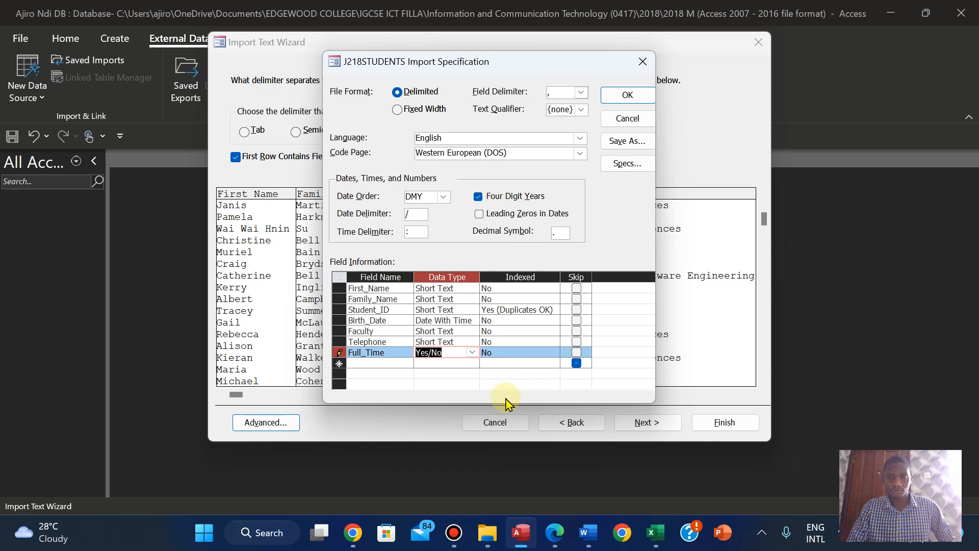
{"action": "left_click", "coordinate": [627, 96]}
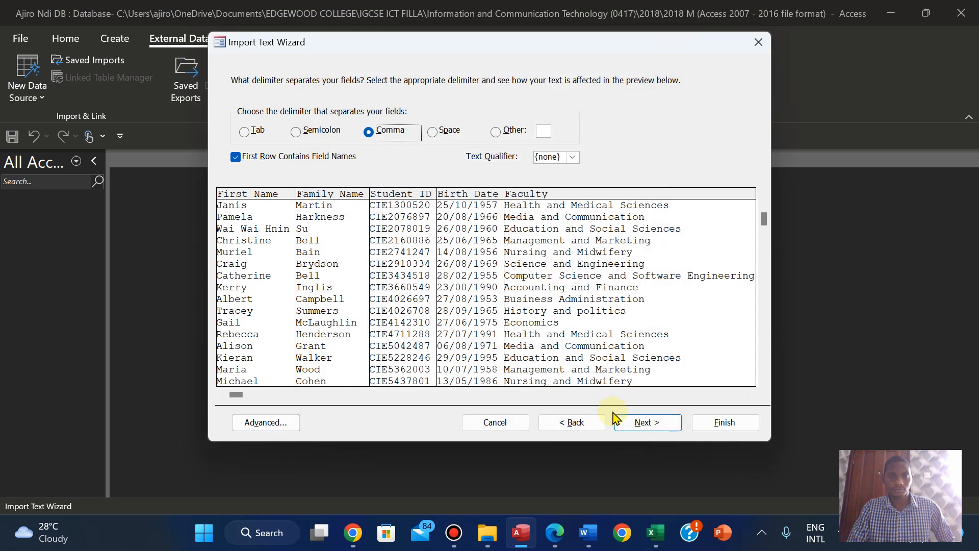
- Proceed past the field options, check the exam paper's key requirement, and choose Student_ID as the table's own primary key
{"action": "left_click", "coordinate": [638, 423]}
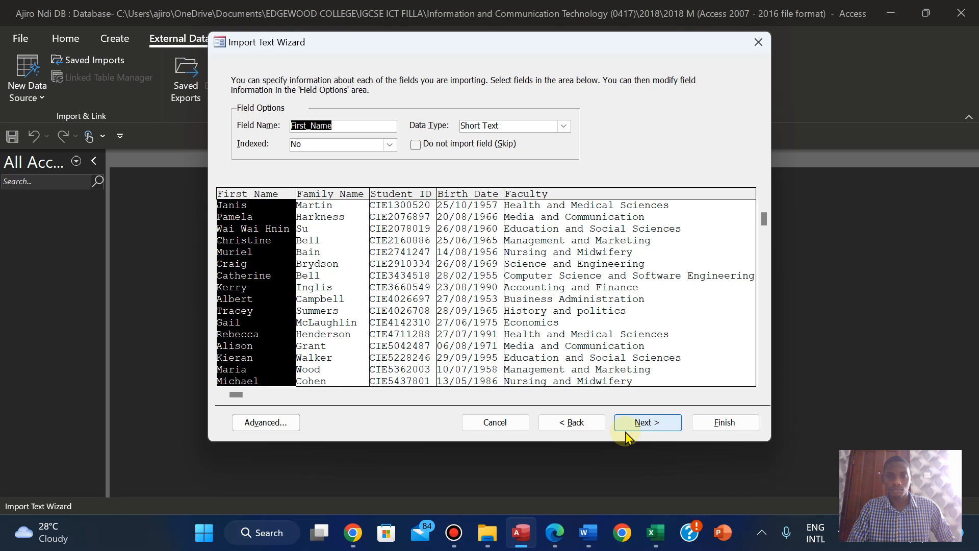
{"action": "left_click", "coordinate": [628, 436]}
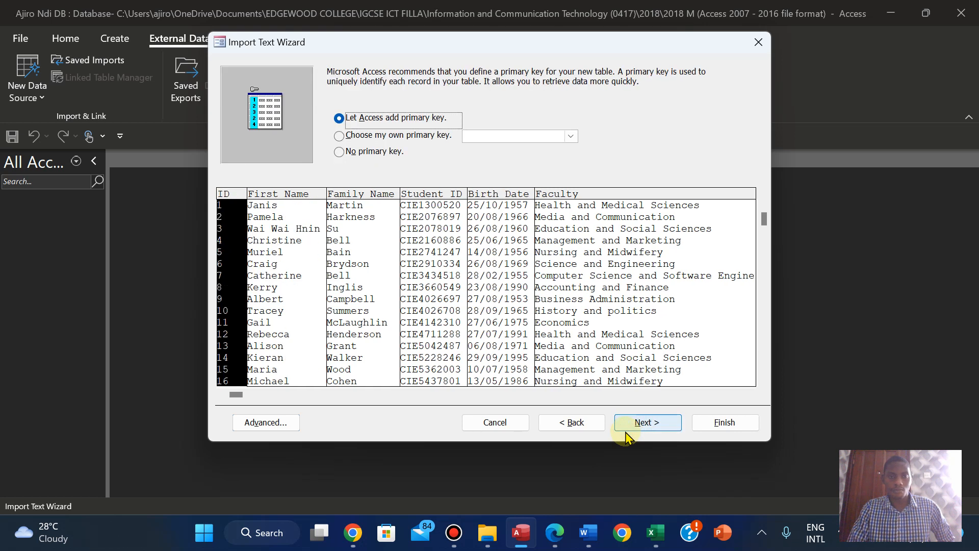
{"action": "left_click", "coordinate": [339, 137]}
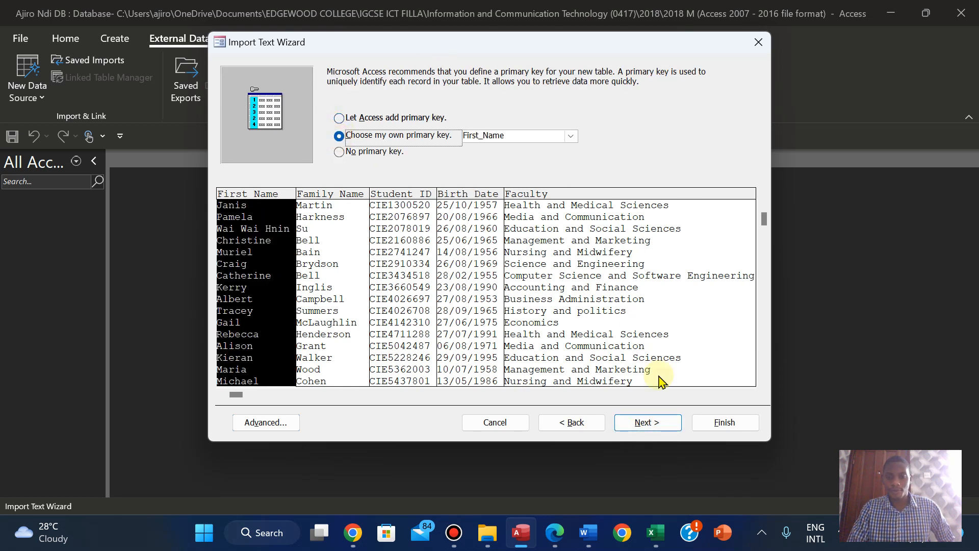
{"action": "left_click", "coordinate": [552, 530]}
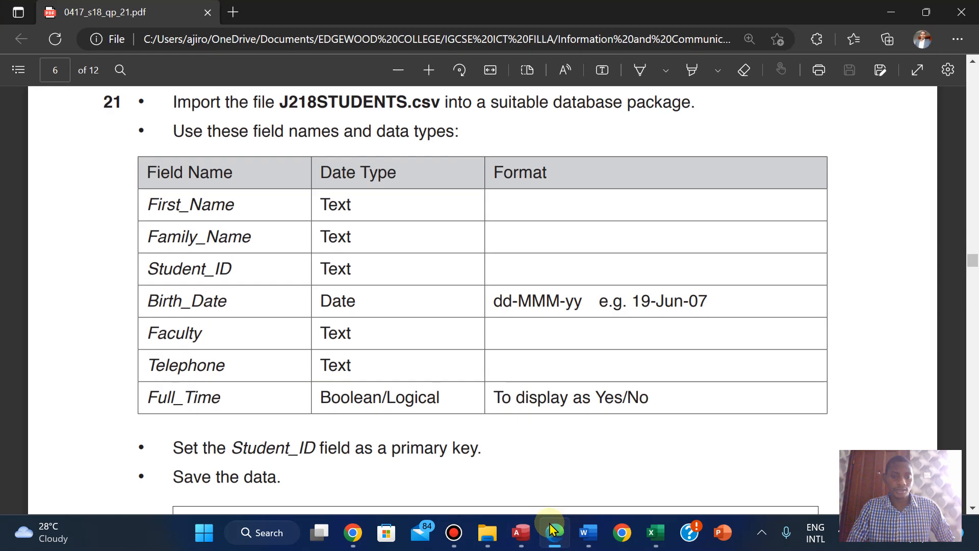
{"action": "left_click", "coordinate": [552, 530]}
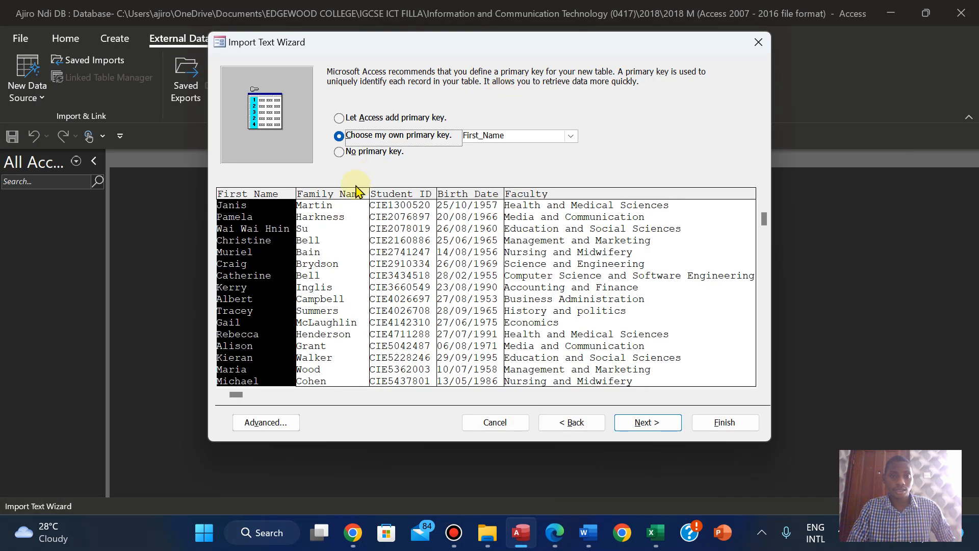
{"action": "left_click", "coordinate": [411, 202]}
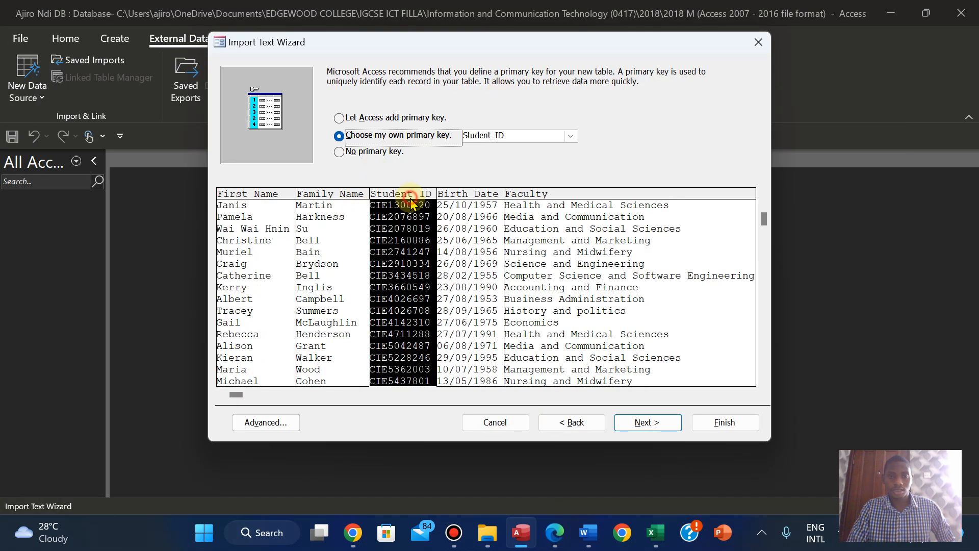
{"action": "left_click", "coordinate": [650, 423]}
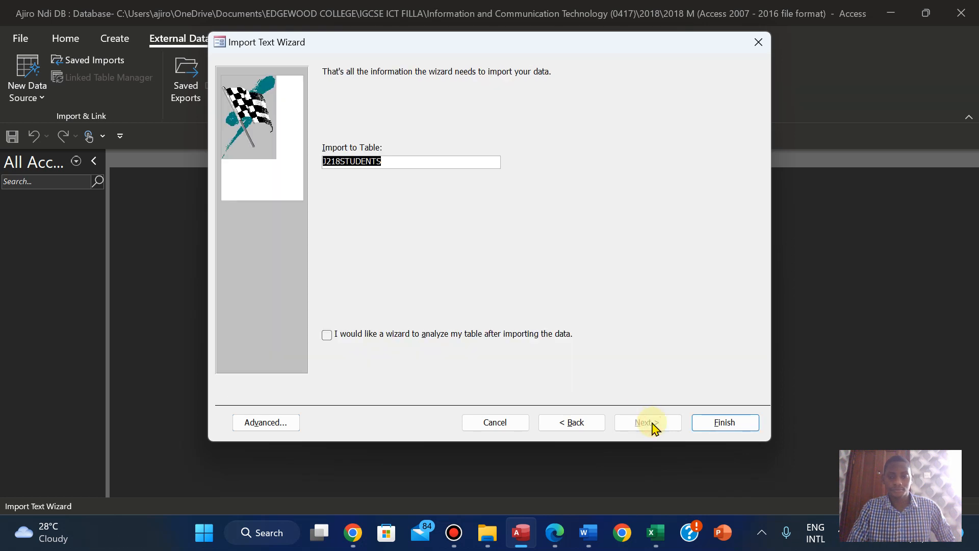
- Finish the text import into the J218STUDENTS table without saving the import steps
{"action": "left_click", "coordinate": [718, 422]}
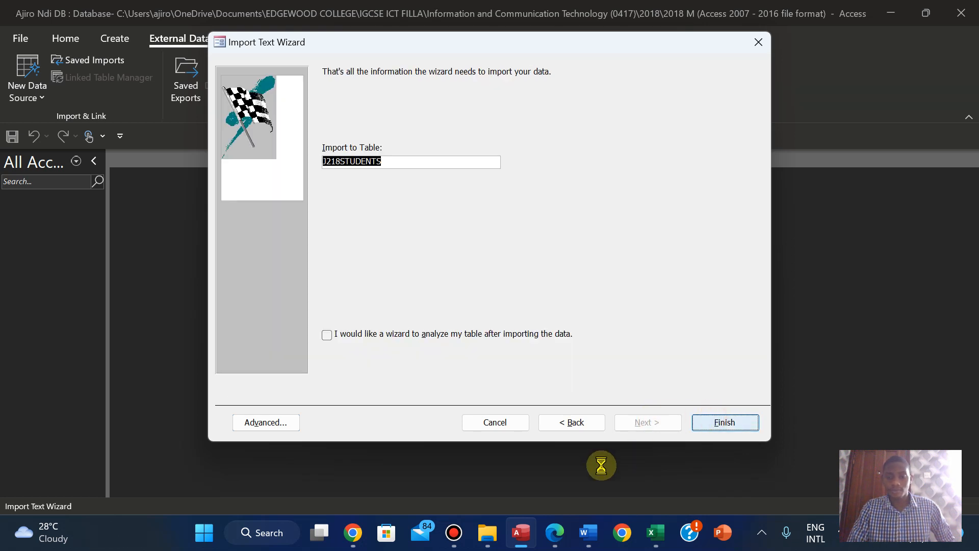
{"action": "left_click", "coordinate": [732, 447]}
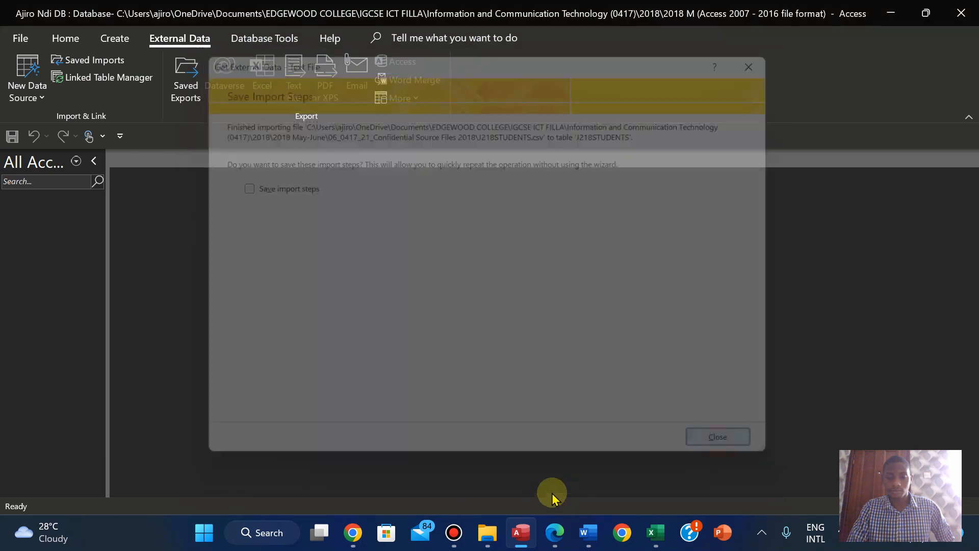
- Switch to the exam paper in Edge, highlight all of question 21's instructions in green, and read the Evidence 4 requirement
{"action": "left_click", "coordinate": [555, 541]}
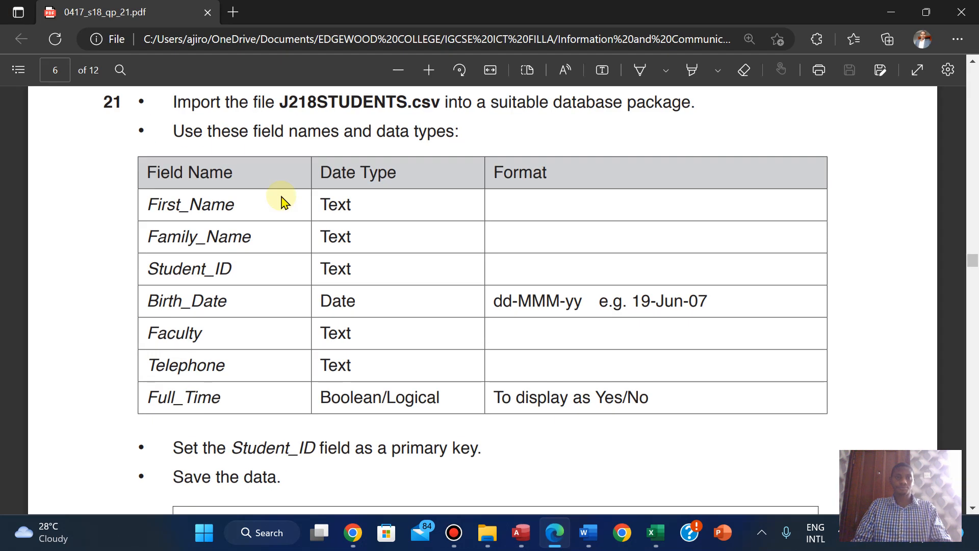
{"action": "left_click", "coordinate": [171, 98]}
{"action": "left_click_drag", "start_coordinate": [291, 303], "coordinate": [300, 481]}
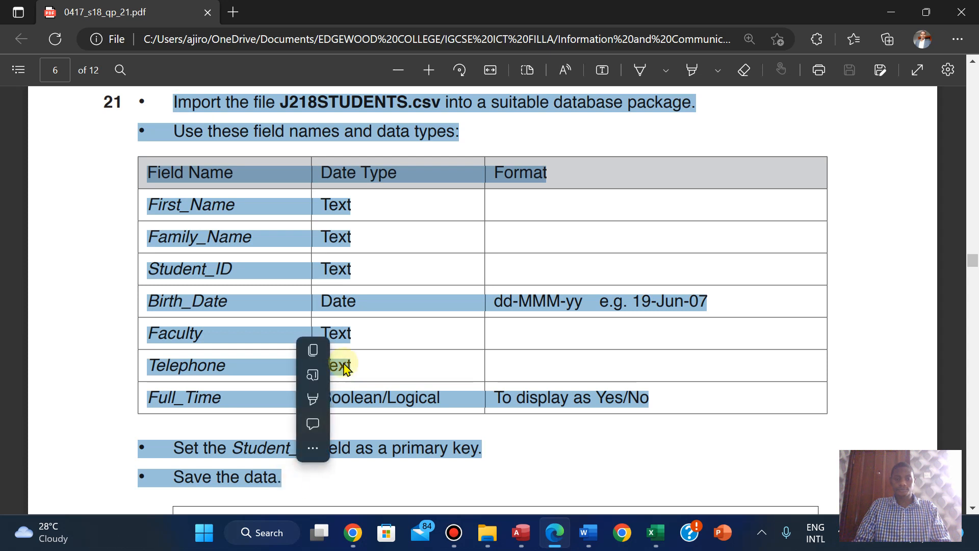
{"action": "mouse_move", "coordinate": [326, 399]}
{"action": "left_click", "coordinate": [486, 423]}
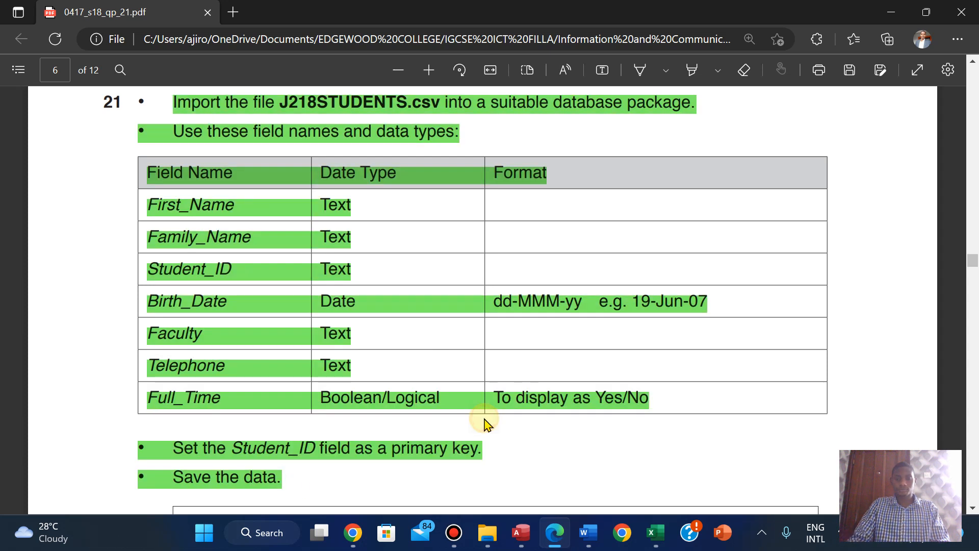
{"action": "scroll", "coordinate": [485, 423], "scroll_direction": "down", "scroll_amount": 6}
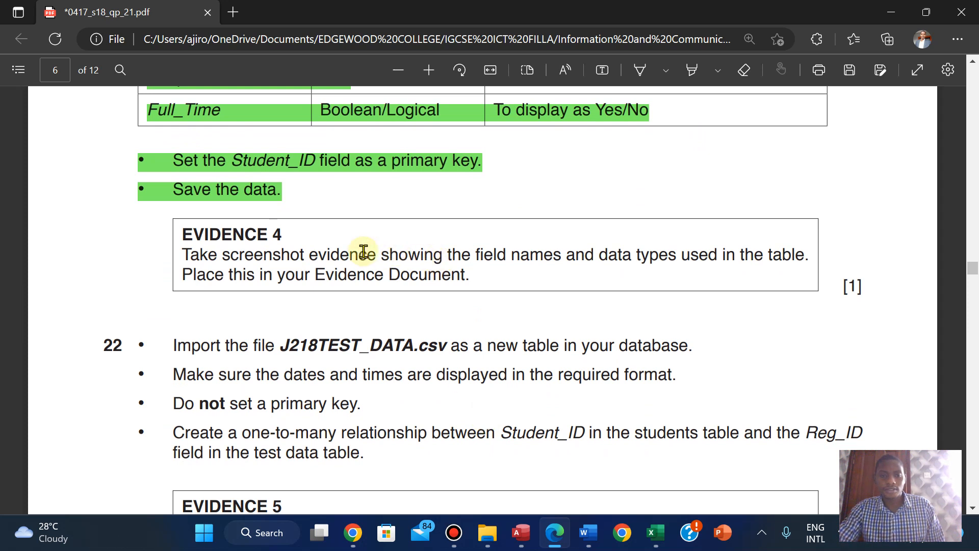
{"action": "scroll", "coordinate": [601, 264], "scroll_direction": "down", "scroll_amount": 1}
{"action": "scroll", "coordinate": [602, 264], "scroll_direction": "up", "scroll_amount": 4}
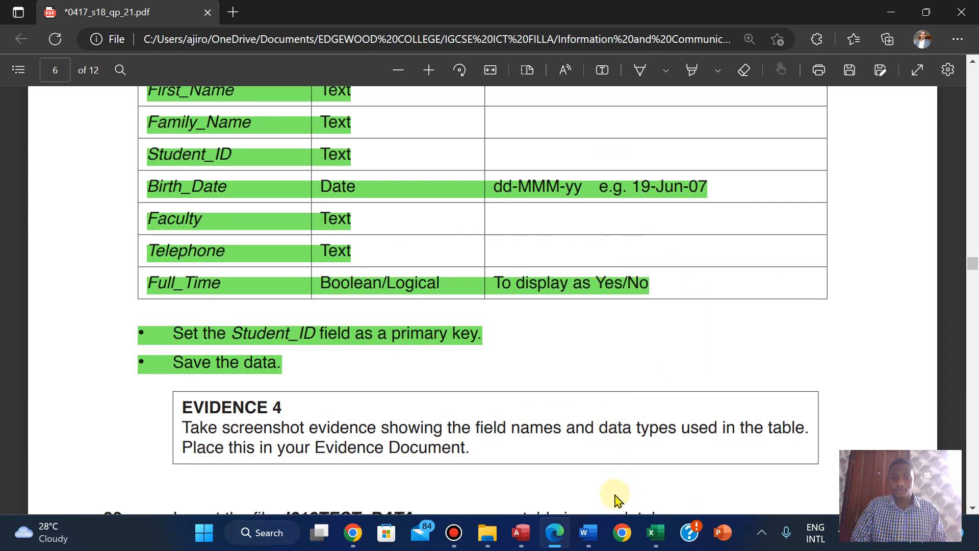
- Return to Access and open the J218STUDENTS table in Design View with the ribbon collapsed
{"action": "left_click", "coordinate": [521, 528]}
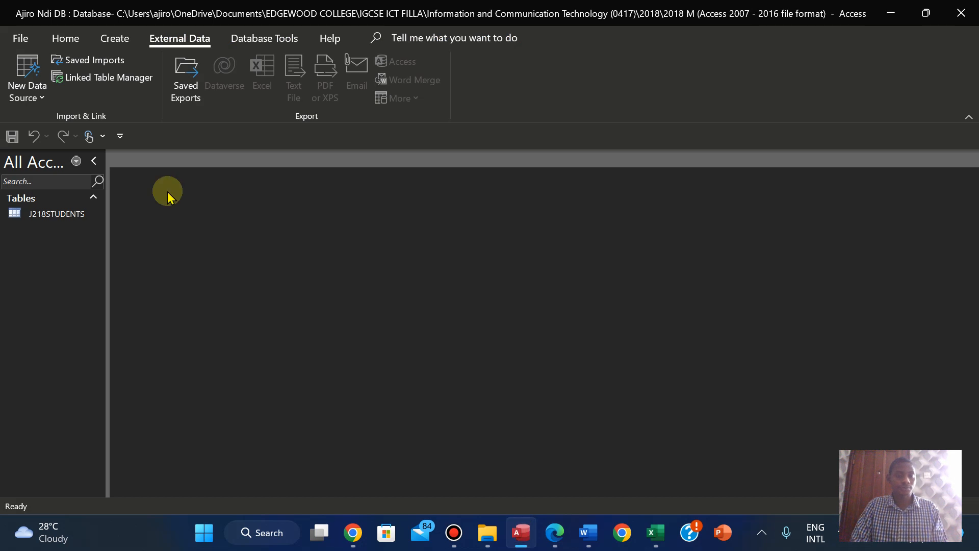
{"action": "left_click", "coordinate": [65, 215]}
{"action": "double_click", "coordinate": [65, 215]}
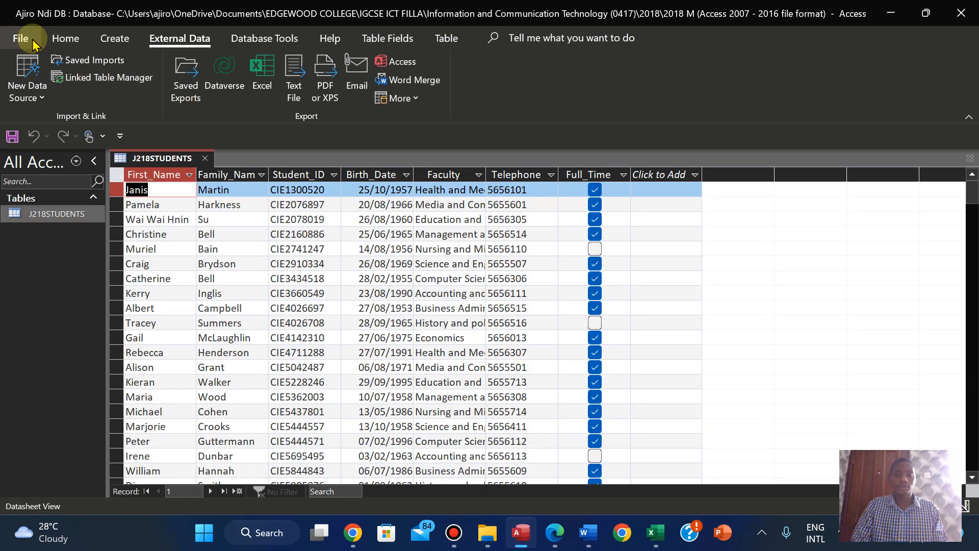
{"action": "left_click", "coordinate": [66, 39]}
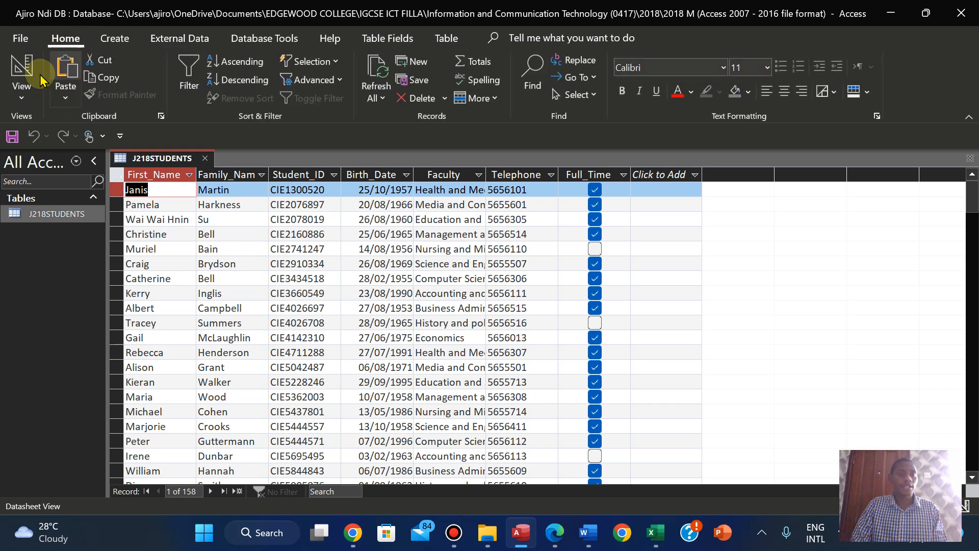
{"action": "left_click", "coordinate": [22, 81]}
{"action": "left_click", "coordinate": [43, 178]}
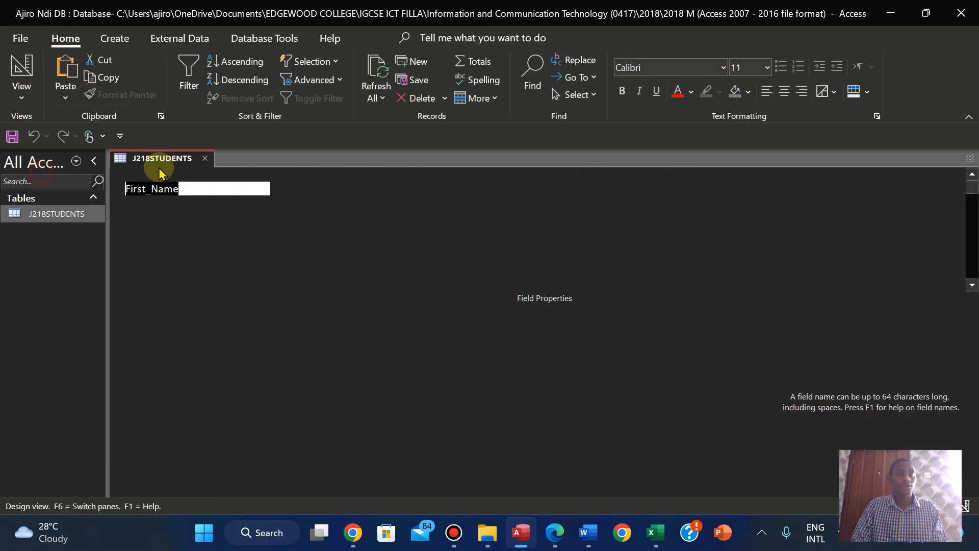
{"action": "left_click", "coordinate": [968, 117]}
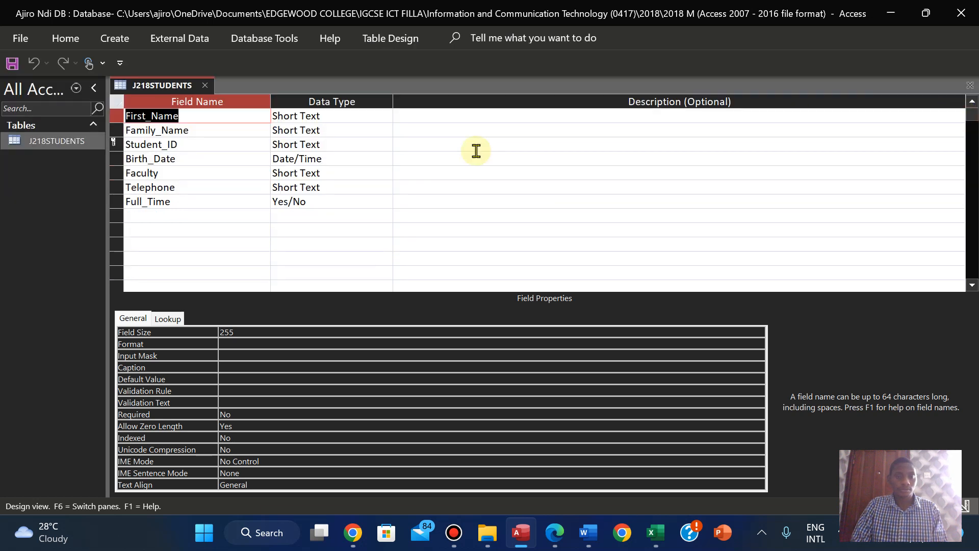
- Set the Full_Time field's display control to Text Box
{"action": "left_click", "coordinate": [315, 200]}
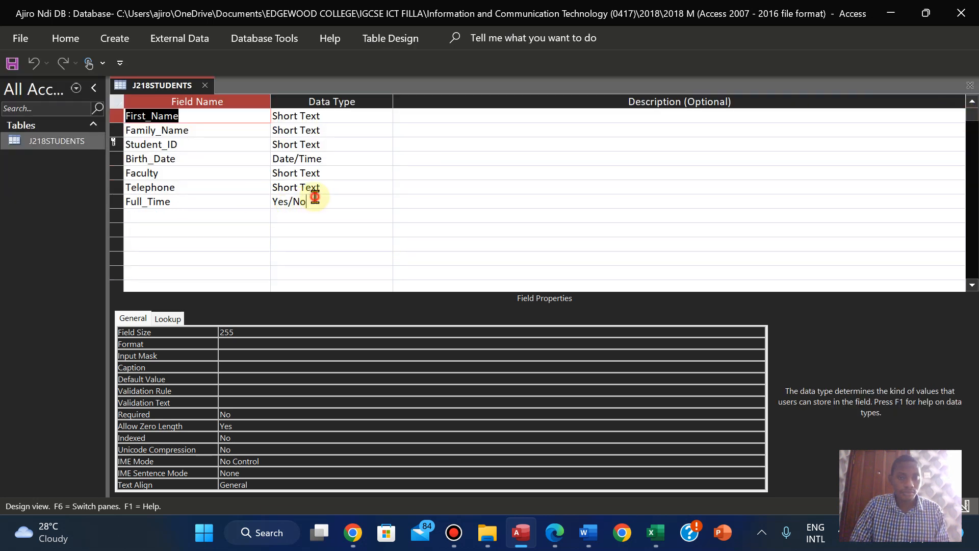
{"action": "left_click", "coordinate": [160, 320]}
{"action": "left_click", "coordinate": [280, 332]}
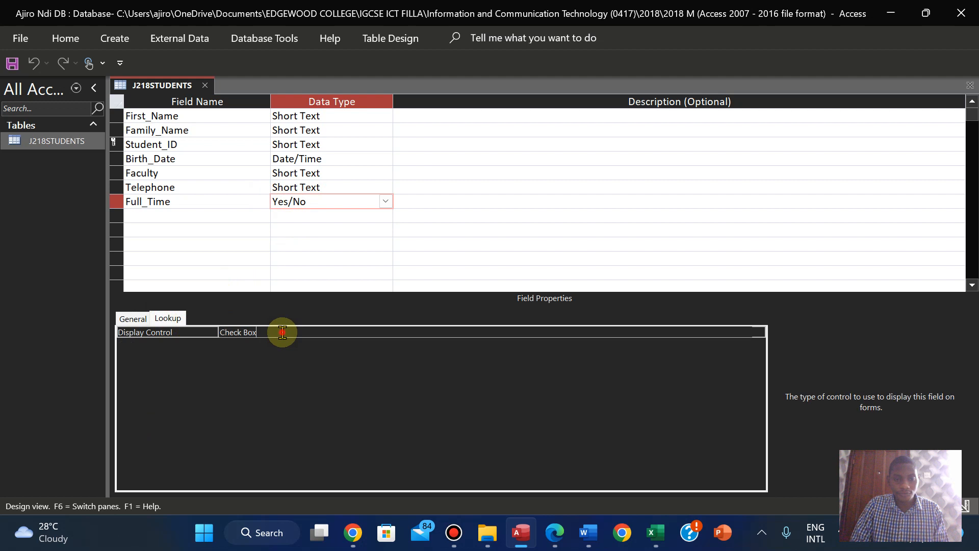
{"action": "left_click", "coordinate": [758, 332]}
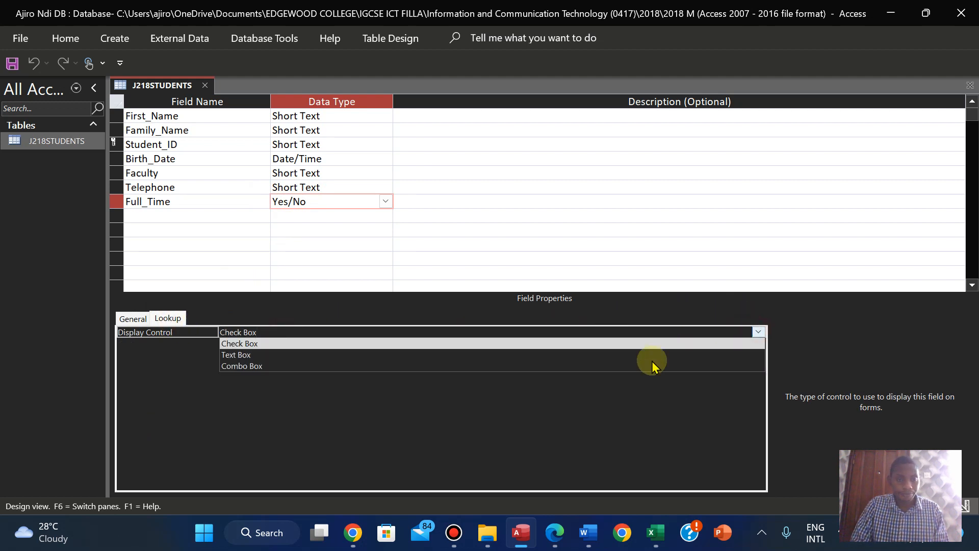
{"action": "left_click", "coordinate": [620, 354]}
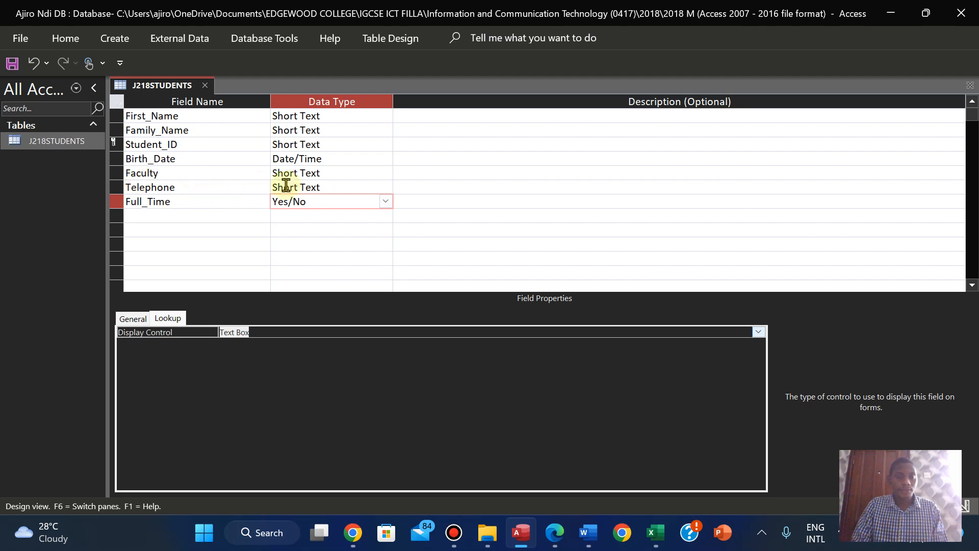
- Check the exam paper's required date format and set the Birth_Date field's format to Medium Date
{"action": "left_click", "coordinate": [307, 155]}
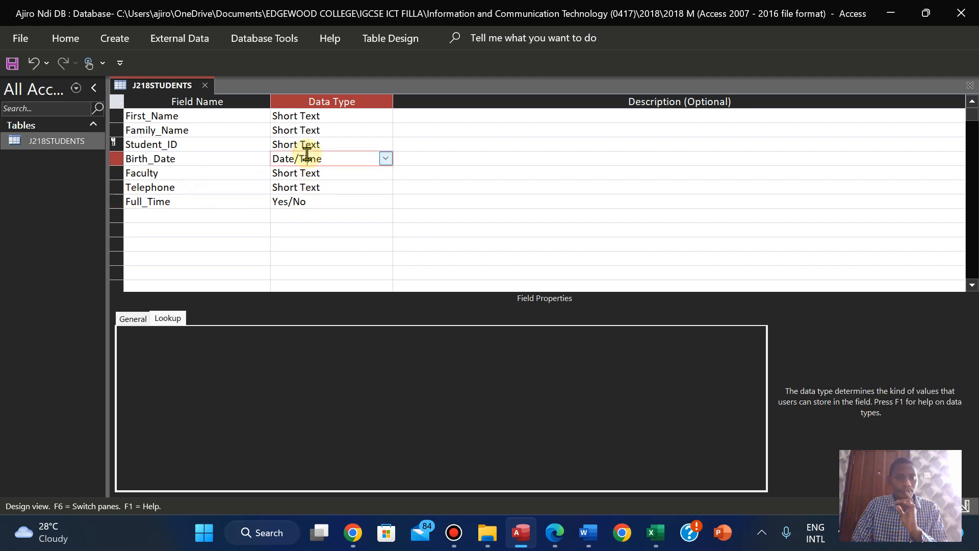
{"action": "left_click", "coordinate": [307, 202]}
{"action": "left_click", "coordinate": [552, 533]}
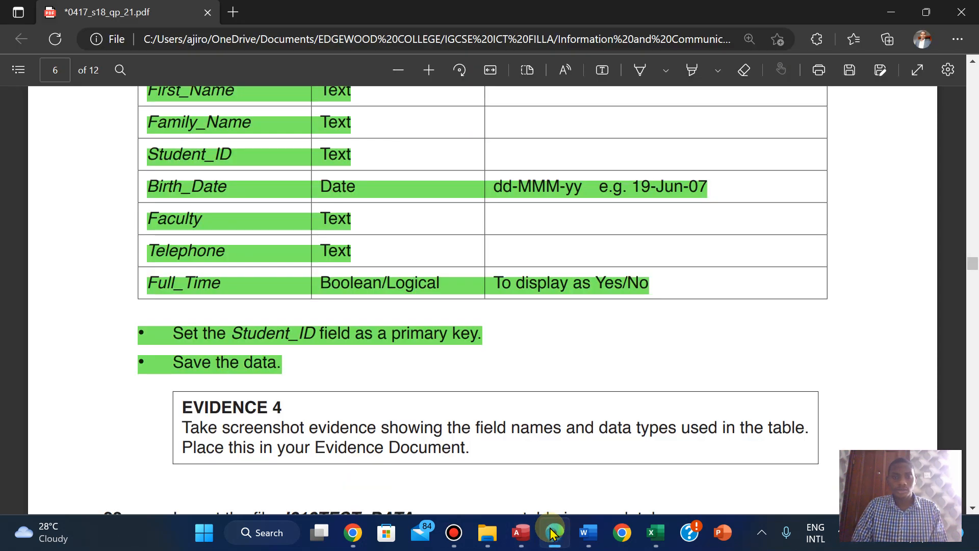
{"action": "left_click", "coordinate": [552, 533]}
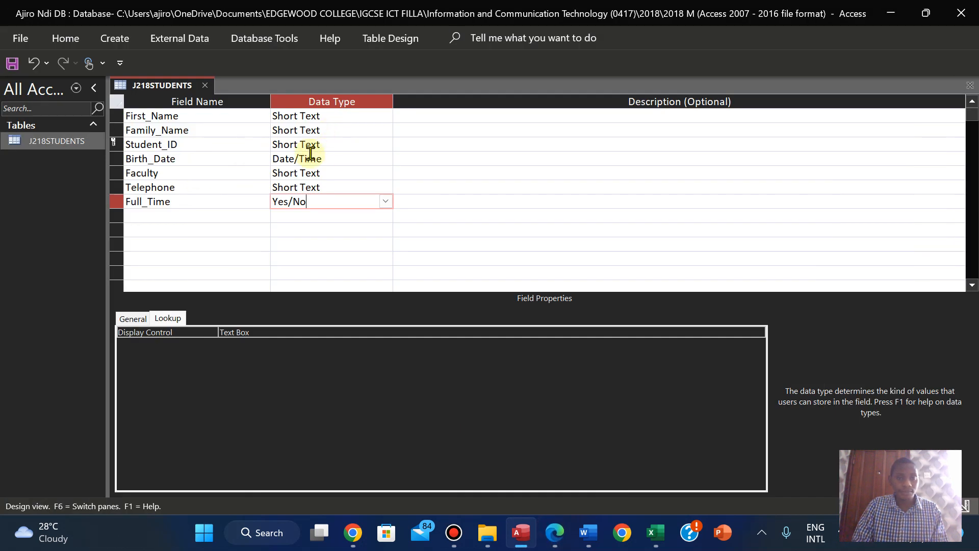
{"action": "left_click", "coordinate": [310, 155]}
{"action": "left_click", "coordinate": [127, 320]}
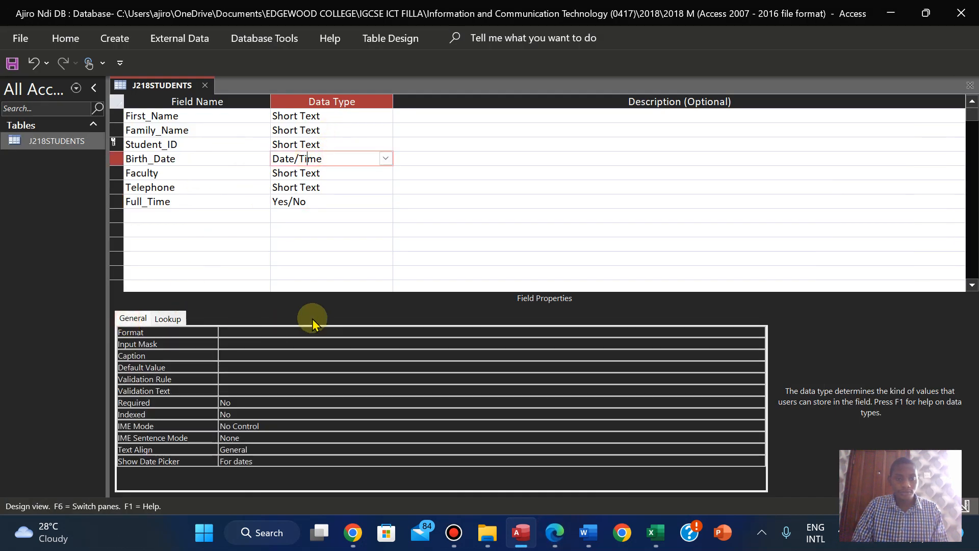
{"action": "left_click", "coordinate": [245, 334]}
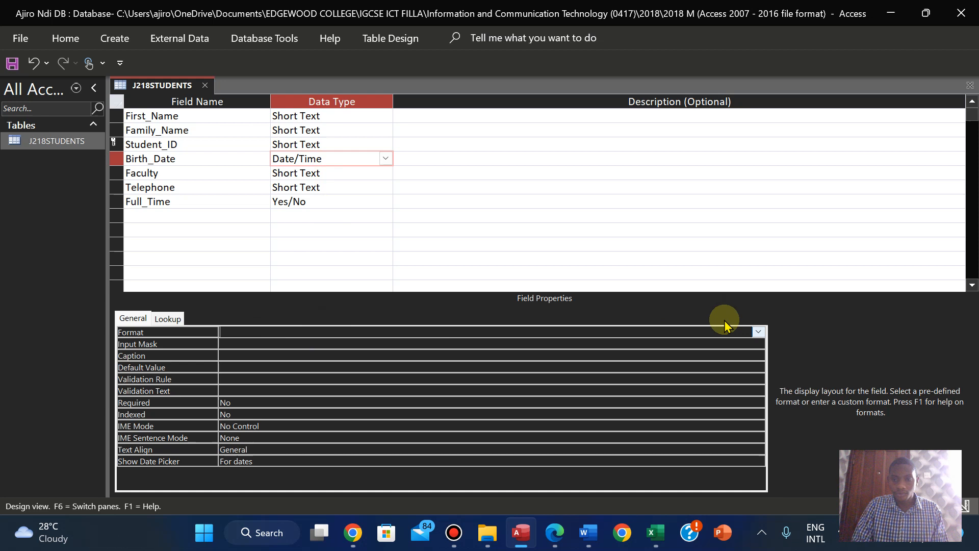
{"action": "left_click", "coordinate": [758, 331]}
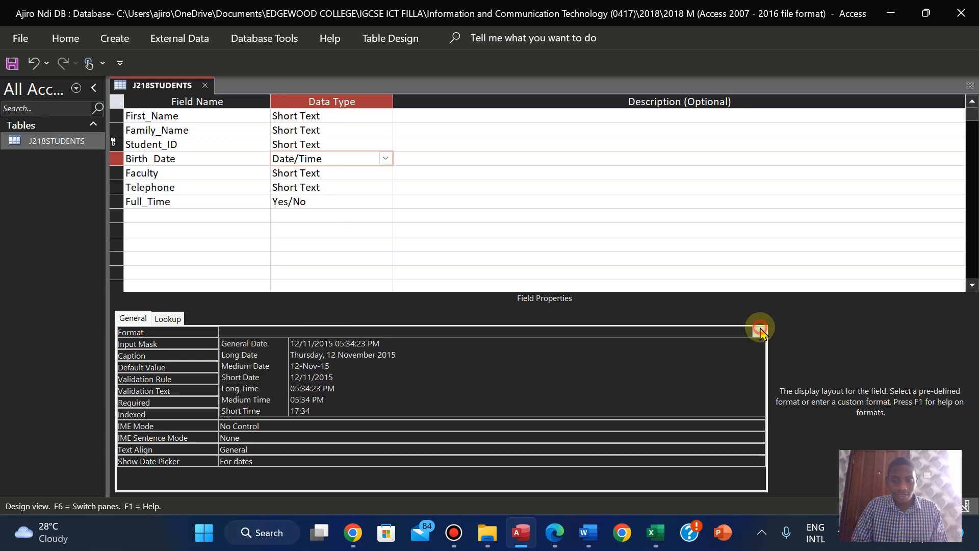
{"action": "left_click", "coordinate": [511, 366]}
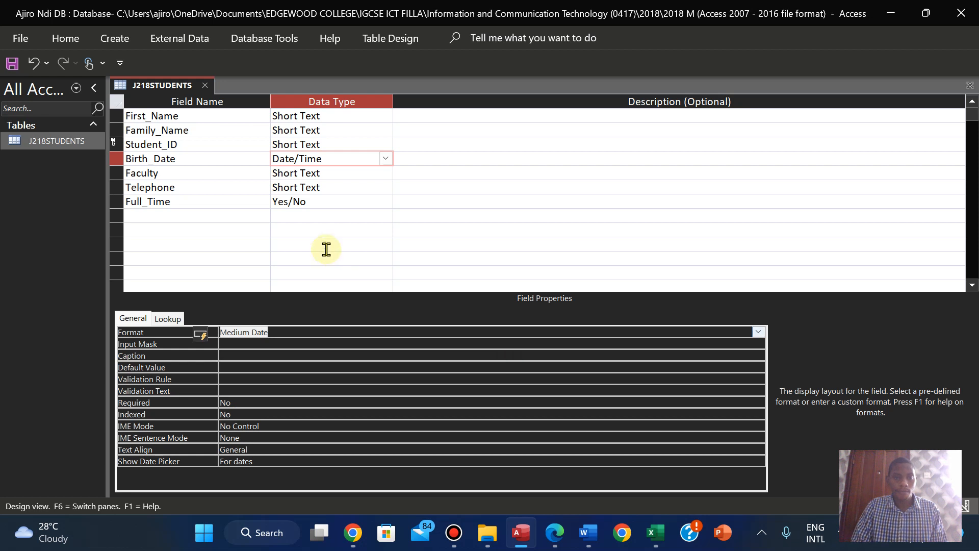
- Save the J218STUDENTS table design, restore the full ribbon, and show the table in Datasheet View
{"action": "left_click", "coordinate": [68, 42]}
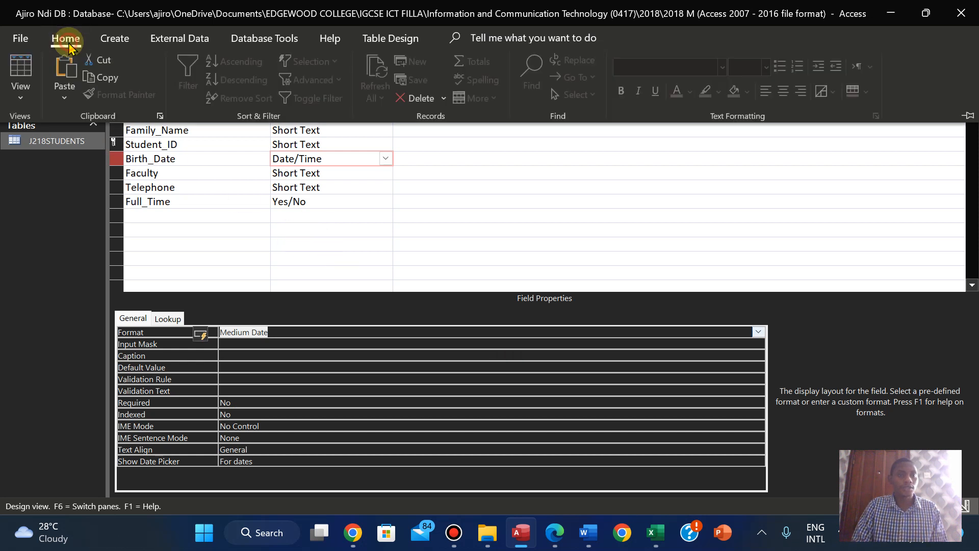
{"action": "left_click", "coordinate": [227, 191]}
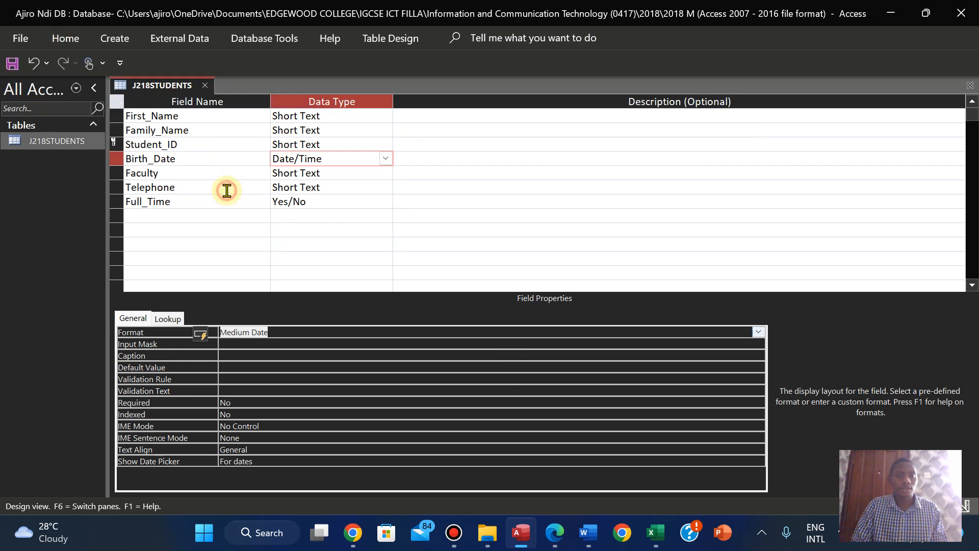
{"action": "right_click", "coordinate": [155, 85]}
{"action": "left_click", "coordinate": [182, 94]}
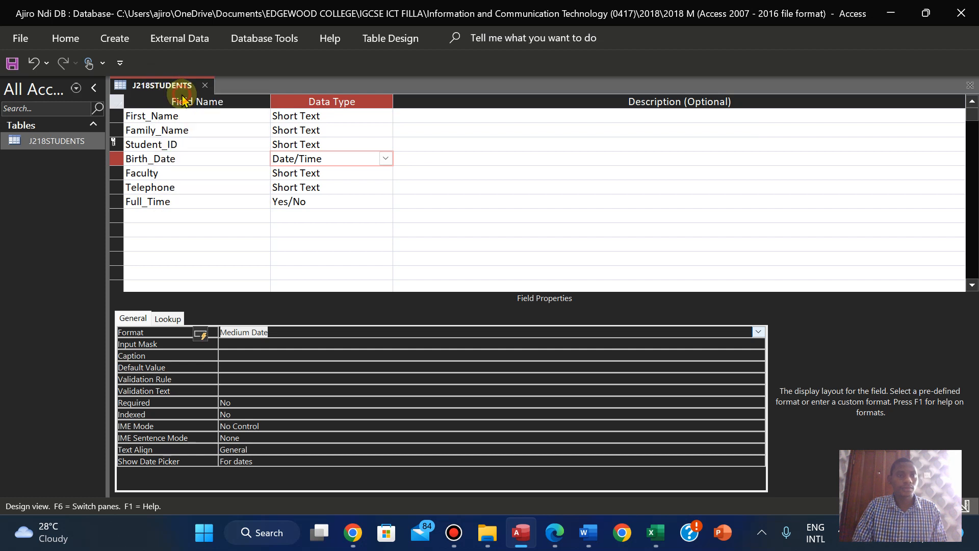
{"action": "double_click", "coordinate": [66, 39]}
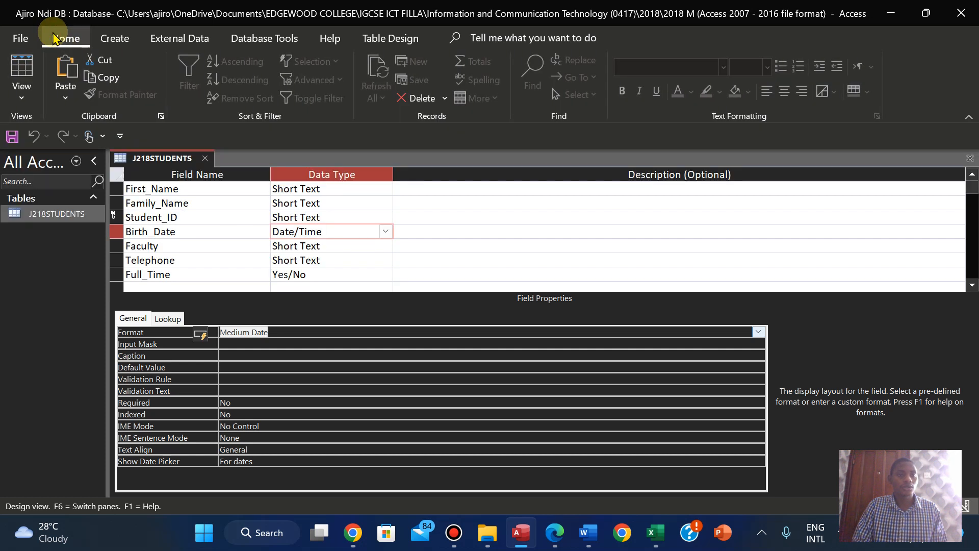
{"action": "left_click", "coordinate": [18, 98]}
{"action": "left_click", "coordinate": [67, 131]}
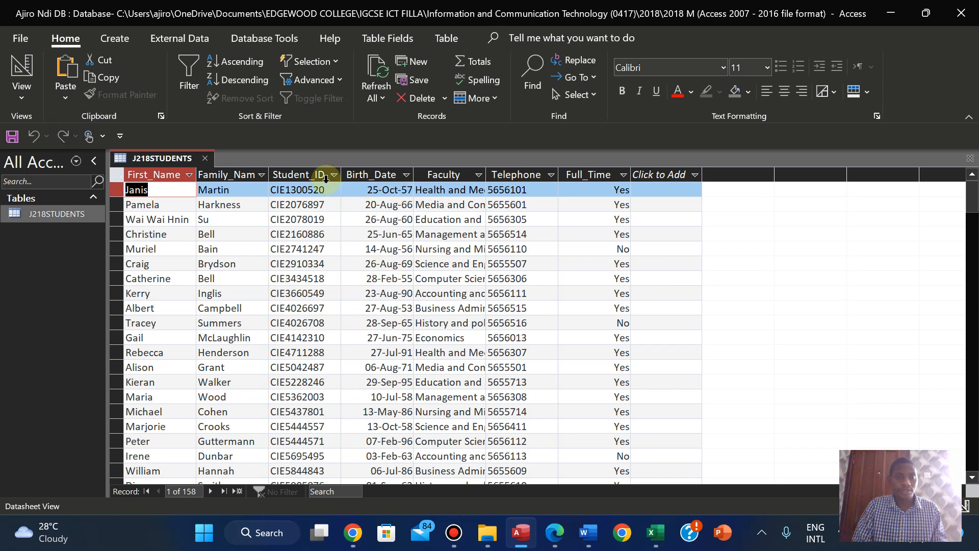
- Fit the Family_Name, Student_ID, Birth_Date, Faculty, Telephone and Full_Time columns to the width of their contents
{"action": "double_click", "coordinate": [268, 174]}
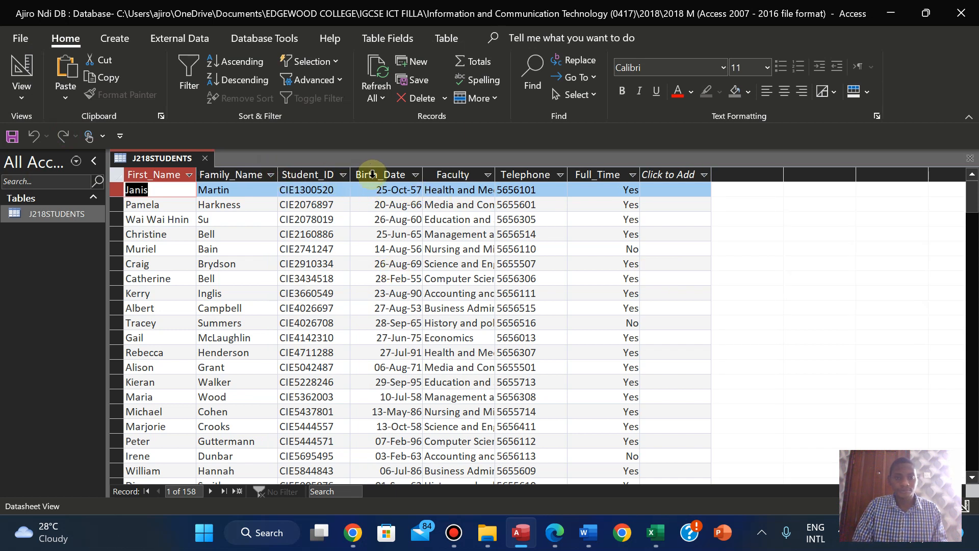
{"action": "double_click", "coordinate": [350, 175]}
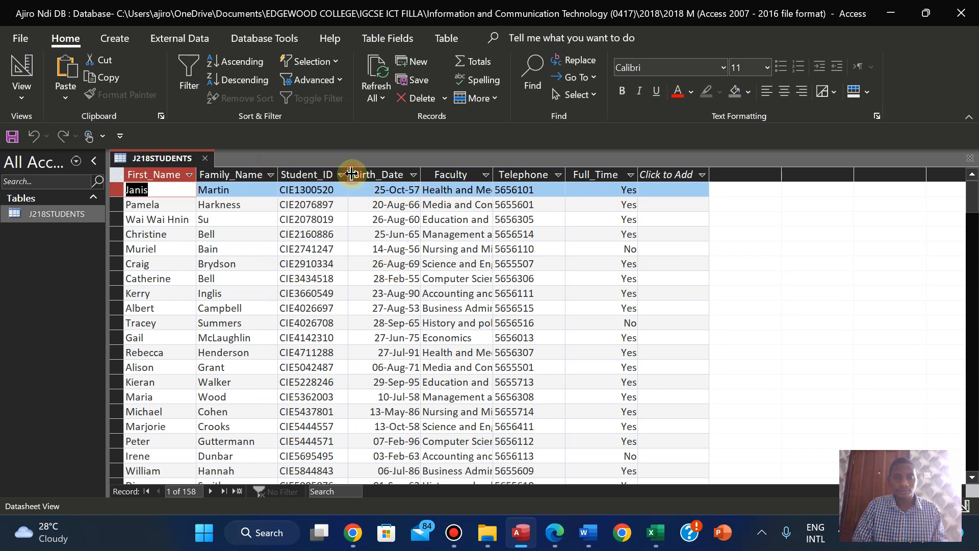
{"action": "double_click", "coordinate": [419, 174]}
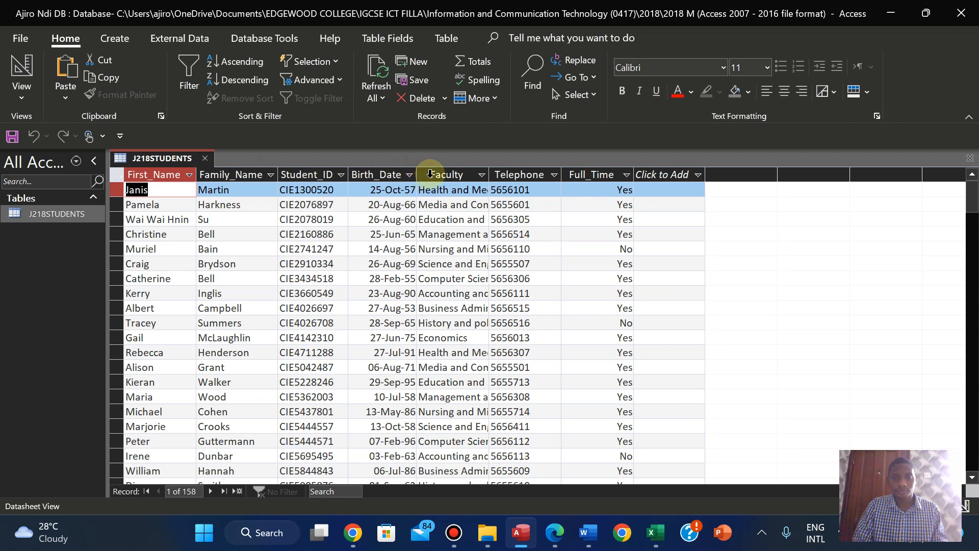
{"action": "double_click", "coordinate": [490, 174]}
{"action": "left_click", "coordinate": [694, 175]}
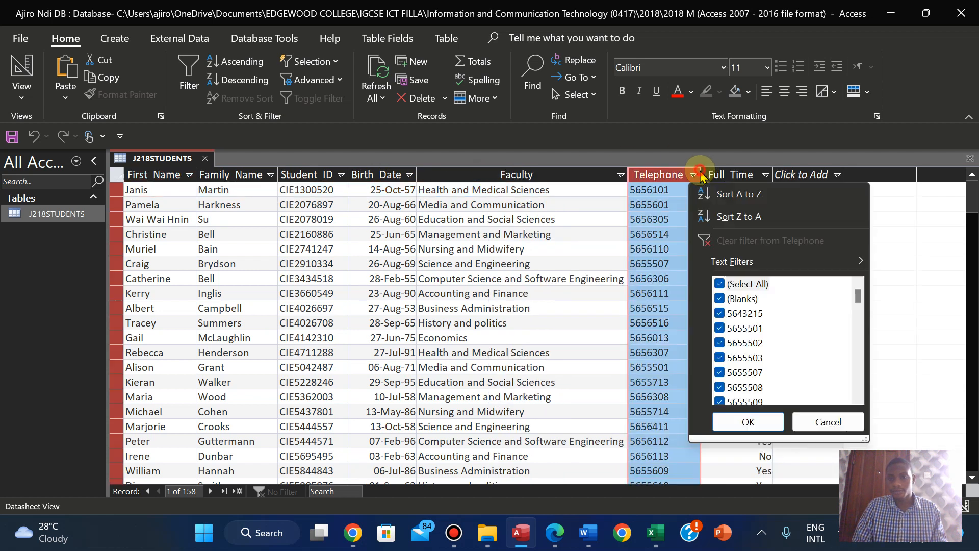
{"action": "left_click", "coordinate": [702, 174]}
{"action": "double_click", "coordinate": [702, 171]}
{"action": "double_click", "coordinate": [768, 170]}
{"action": "left_click", "coordinate": [769, 173]}
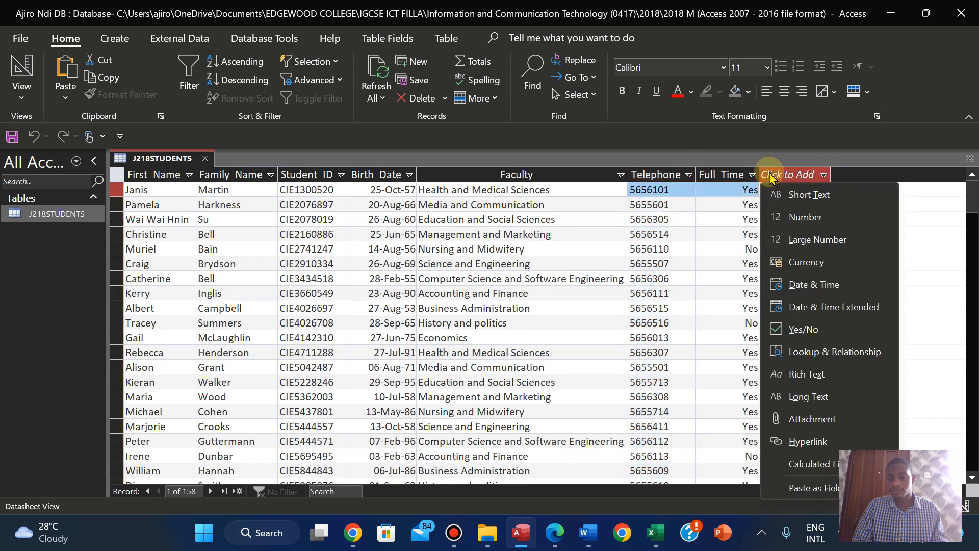
{"action": "left_click", "coordinate": [936, 254]}
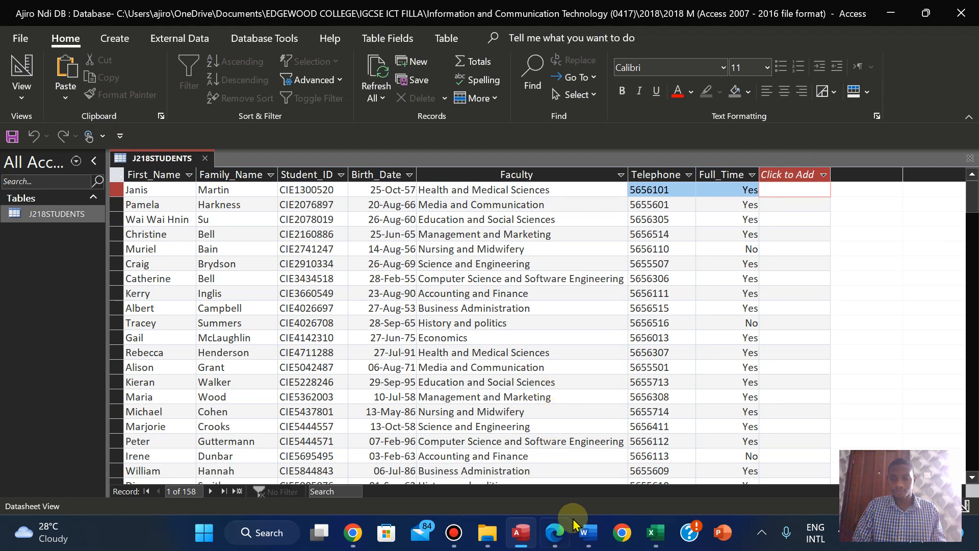
{"action": "mouse_move", "coordinate": [574, 536]}
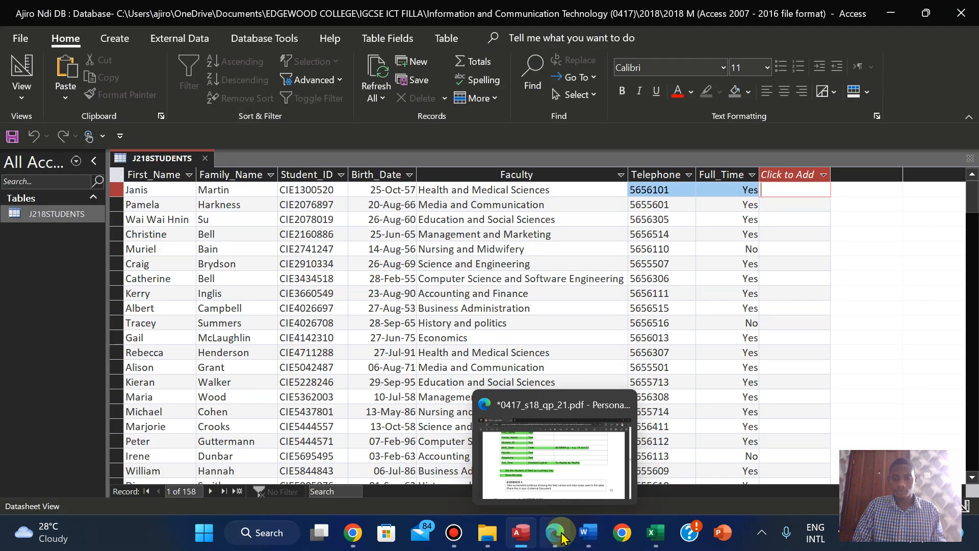
- Check the exam paper's Evidence 4 requirement, then display the J218STUDENTS table in Design View with the ribbon collapsed
{"action": "left_click", "coordinate": [558, 534]}
{"action": "left_click_drag", "start_coordinate": [589, 535], "coordinate": [486, 536]}
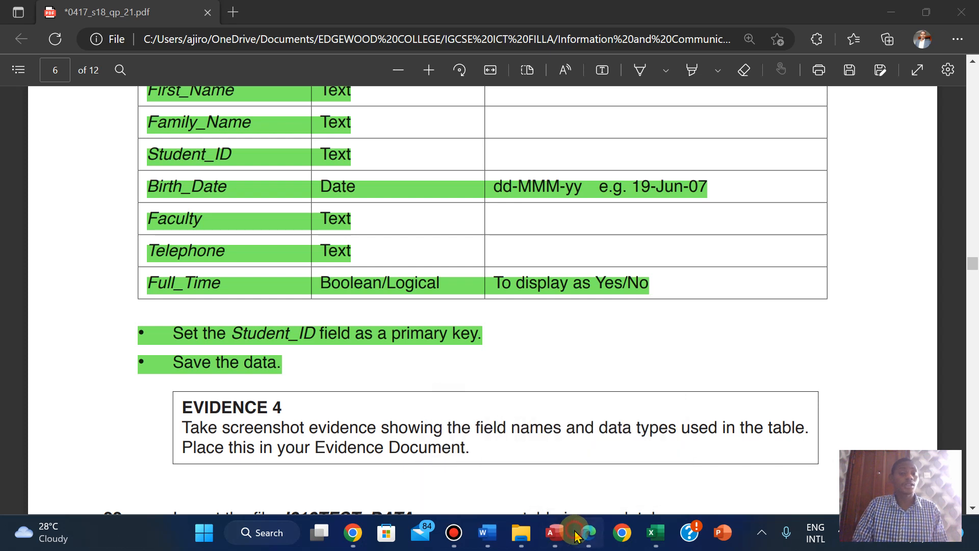
{"action": "mouse_move", "coordinate": [558, 534]}
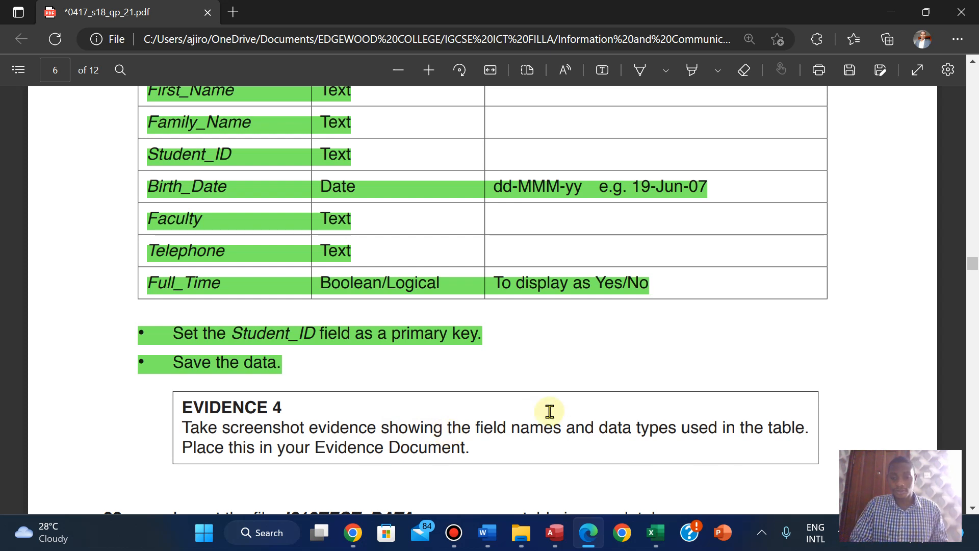
{"action": "left_click", "coordinate": [558, 524]}
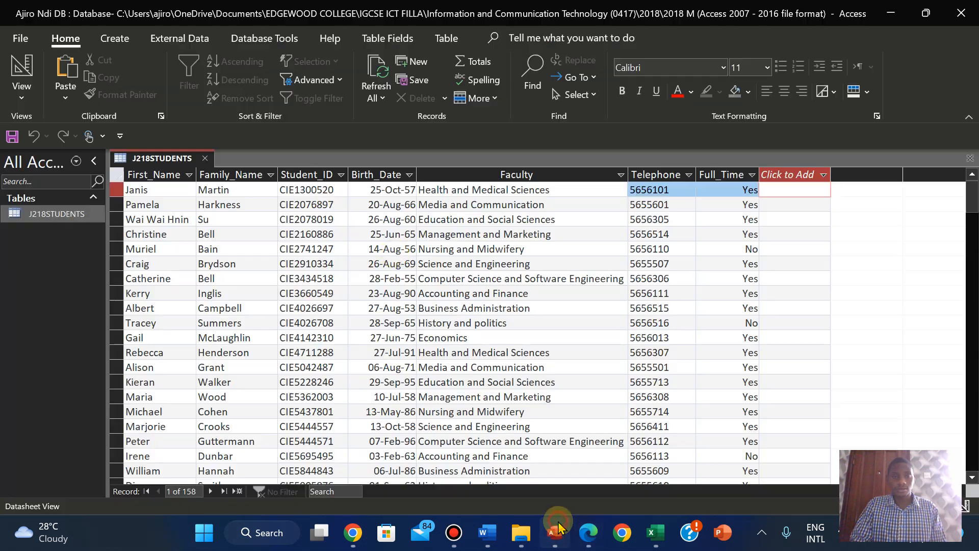
{"action": "left_click", "coordinate": [22, 91]}
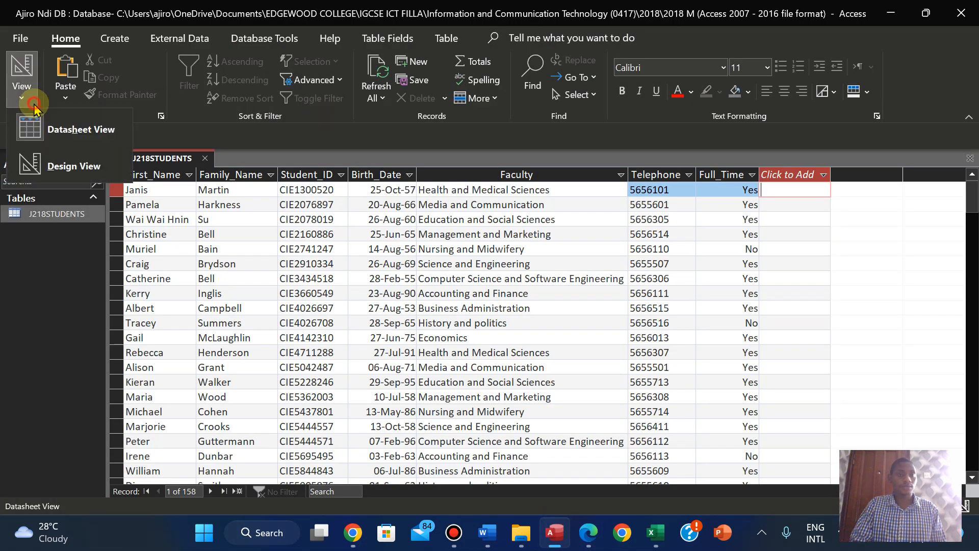
{"action": "left_click", "coordinate": [72, 164]}
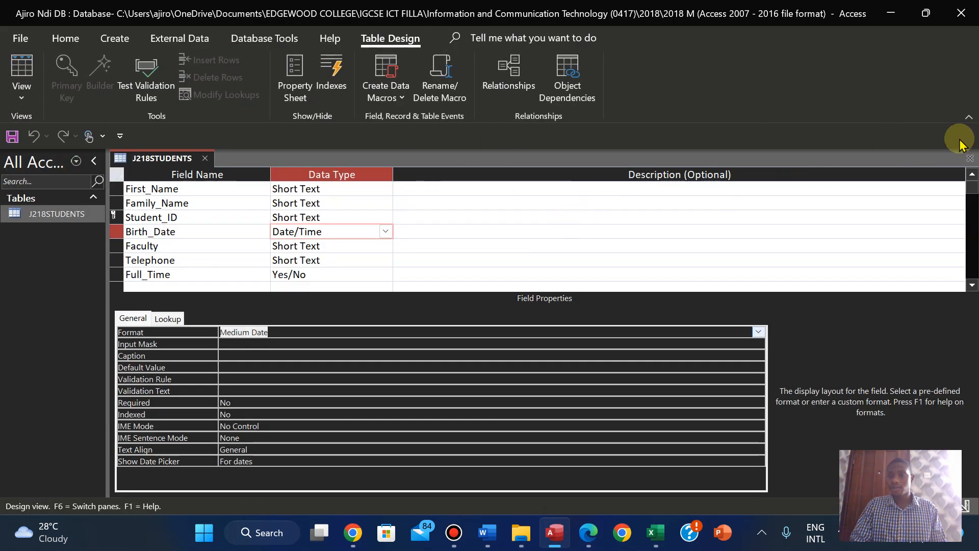
{"action": "left_click", "coordinate": [966, 119]}
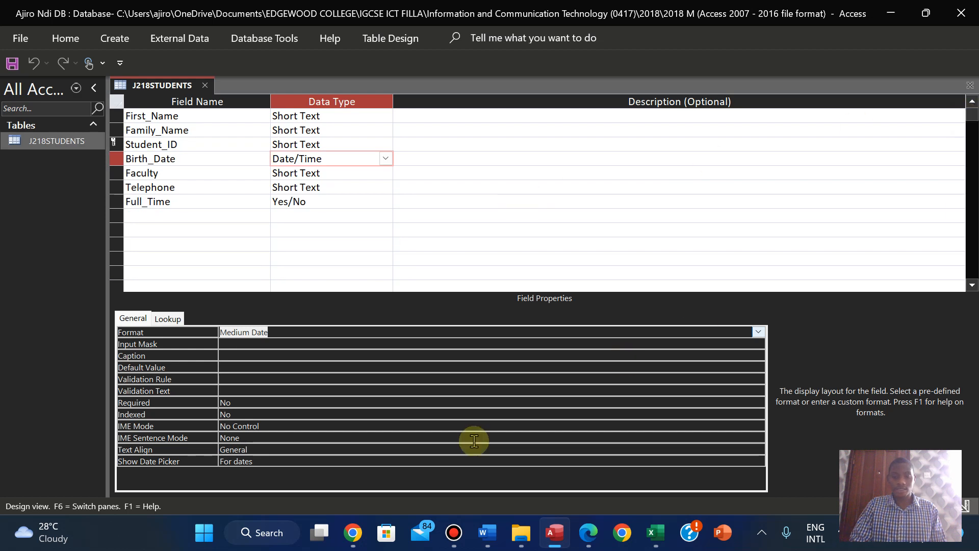
- Capture a rectangular Snipping Tool screenshot of the J218STUDENTS field names and data types
{"action": "left_click", "coordinate": [203, 533]}
{"action": "type", "text": "sni"}
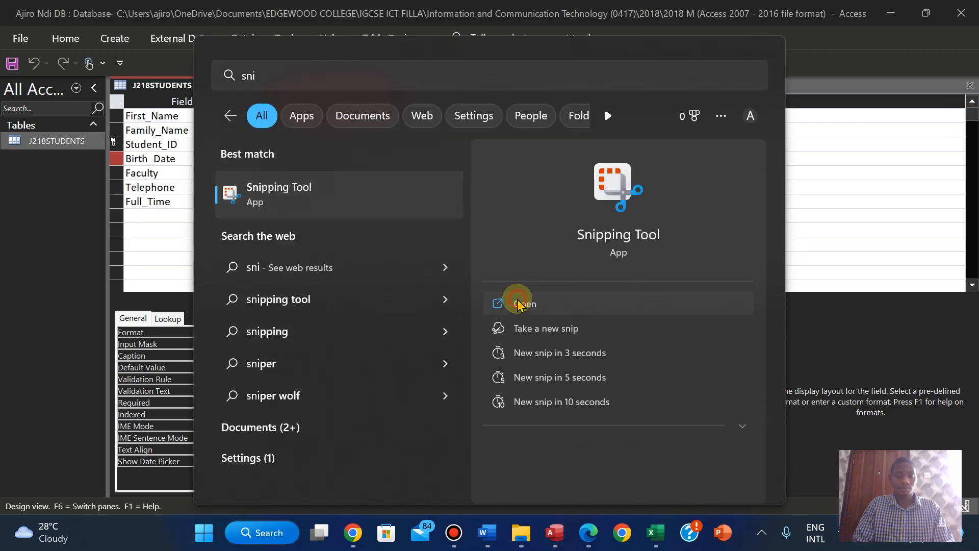
{"action": "left_click", "coordinate": [519, 303]}
{"action": "left_click", "coordinate": [316, 179]}
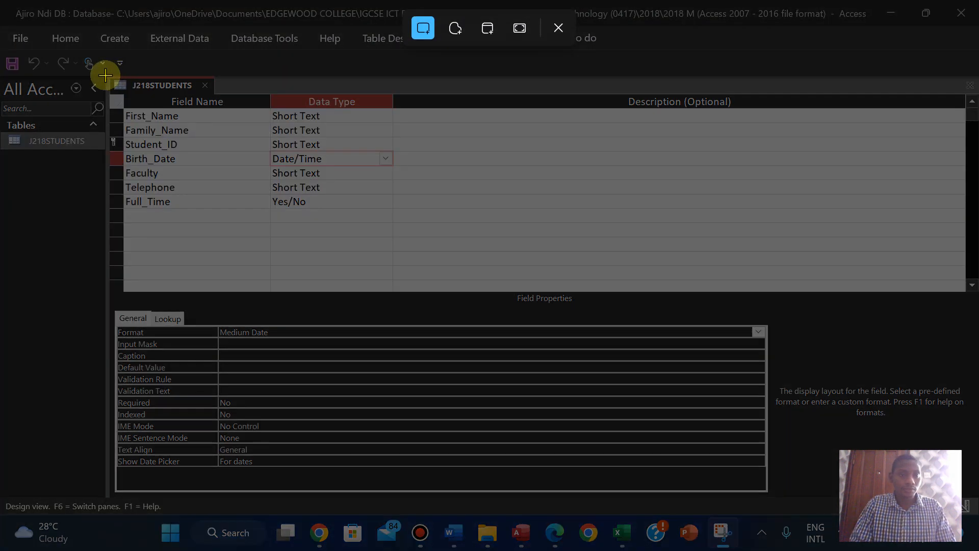
{"action": "left_click_drag", "start_coordinate": [105, 76], "coordinate": [396, 340]}
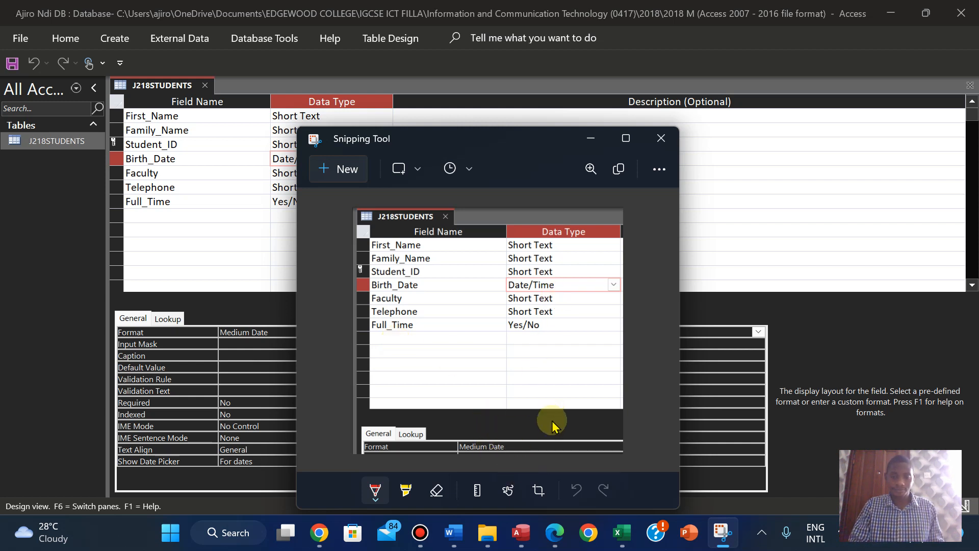
- Open the J218EVIDENCE2023 document from the 06_0417_21_Confidential Source Files 2018 folder in Word and dismiss the licence notice
{"action": "left_click", "coordinate": [553, 541]}
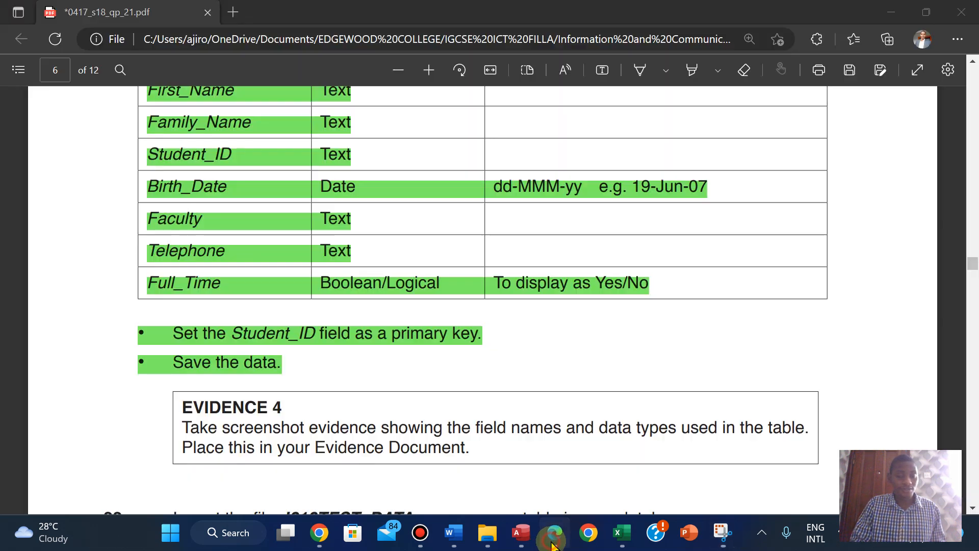
{"action": "left_click", "coordinate": [553, 541]}
{"action": "mouse_move", "coordinate": [487, 532]}
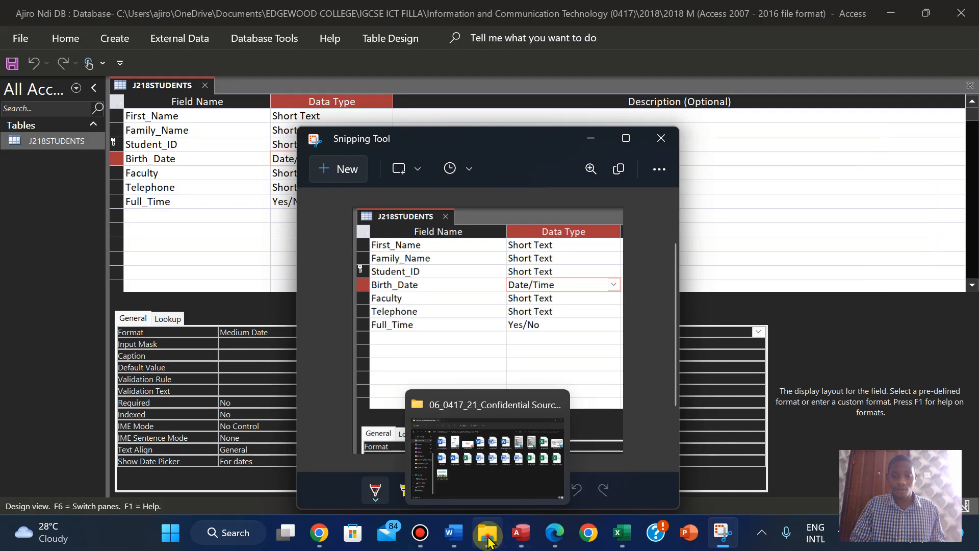
{"action": "left_click", "coordinate": [500, 448]}
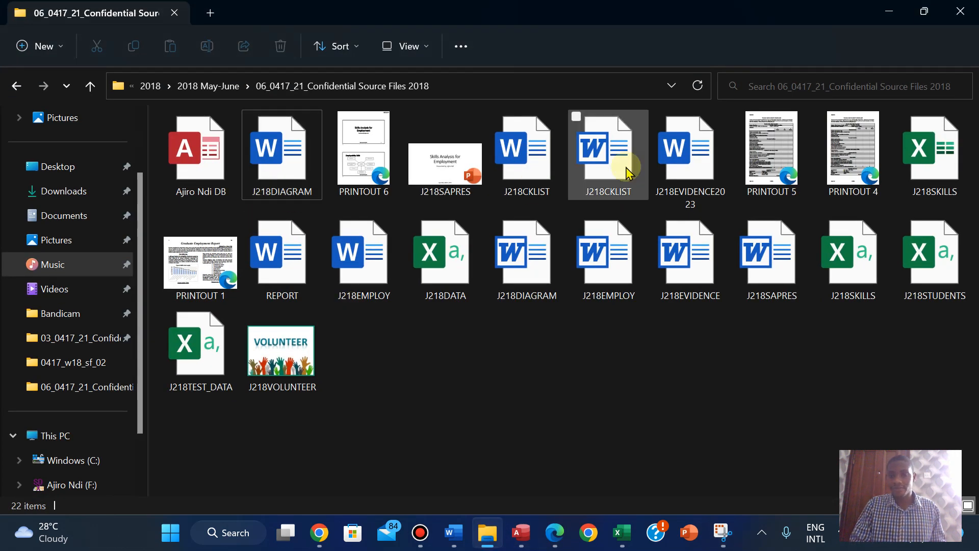
{"action": "double_click", "coordinate": [683, 165]}
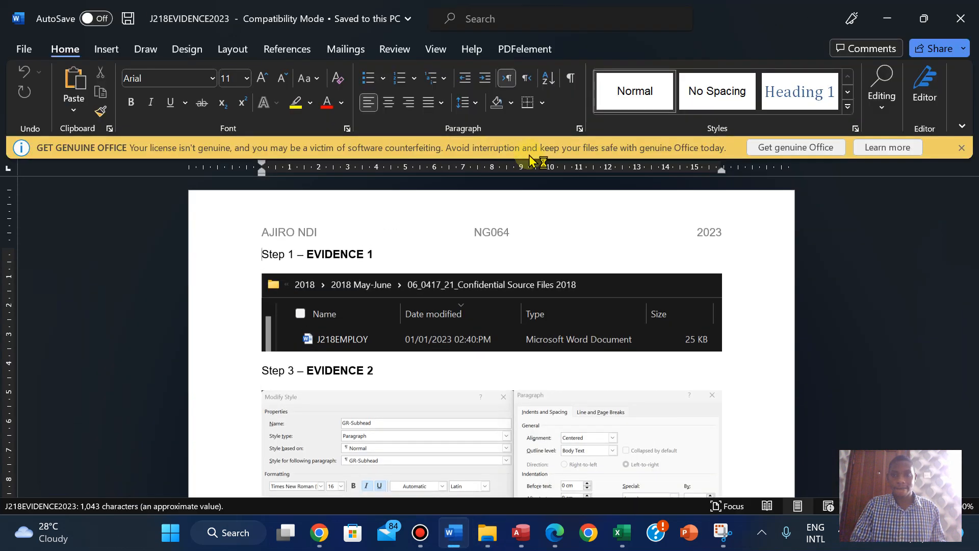
{"action": "left_click", "coordinate": [962, 147]}
- Paste the table design screenshot under the Step 21 – EVIDENCE 4 heading and save the document
{"action": "left_click_drag", "start_coordinate": [972, 204], "coordinate": [972, 288]}
{"action": "left_click", "coordinate": [270, 309]}
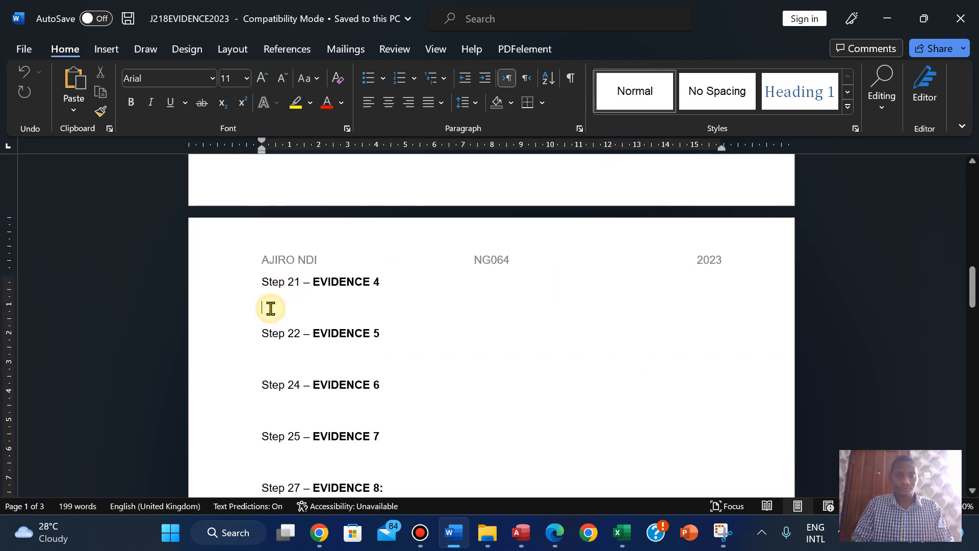
{"action": "key", "text": "ctrl+v"}
{"action": "left_click", "coordinate": [487, 337]}
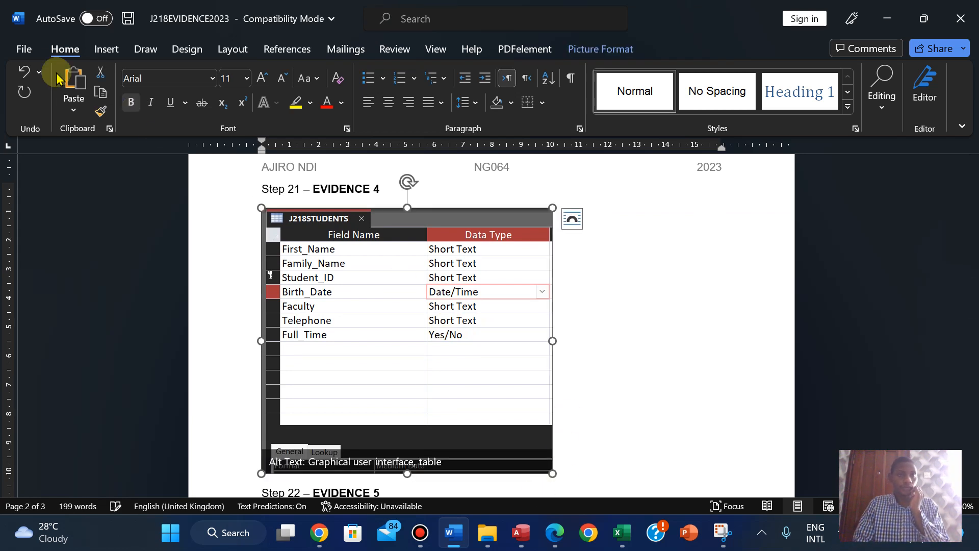
{"action": "left_click", "coordinate": [15, 51]}
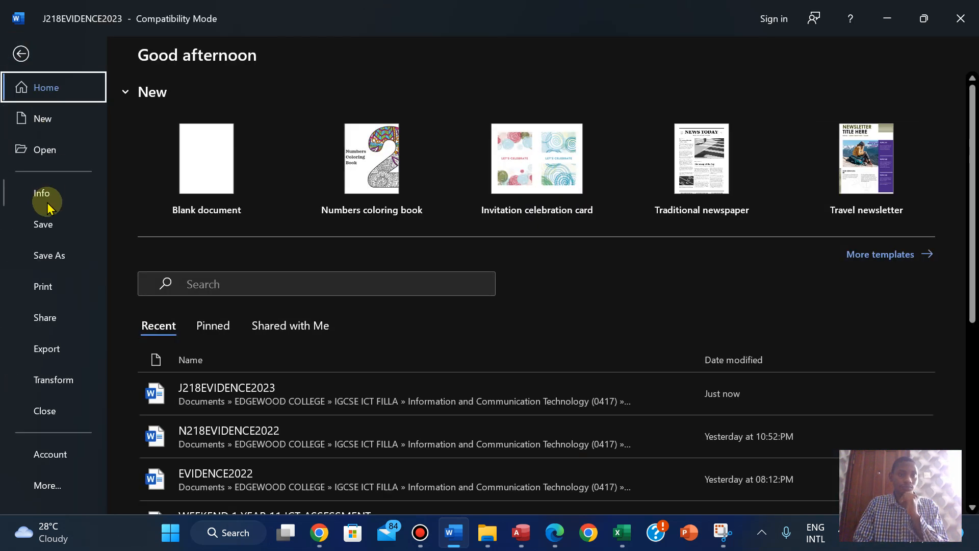
{"action": "left_click", "coordinate": [43, 220]}
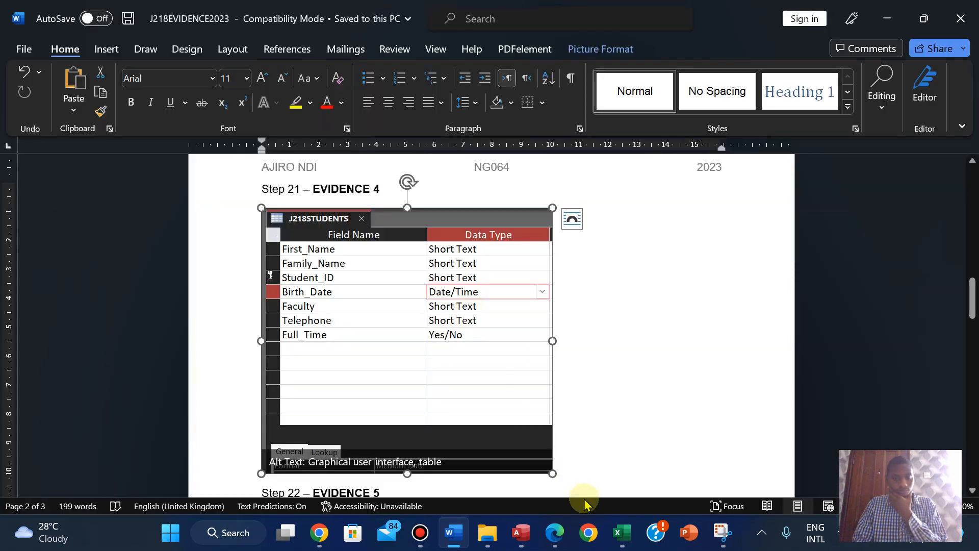
- In the exam paper PDF, highlight the EVIDENCE 4 instructions in green and read the task 22 requirements
{"action": "left_click", "coordinate": [552, 532]}
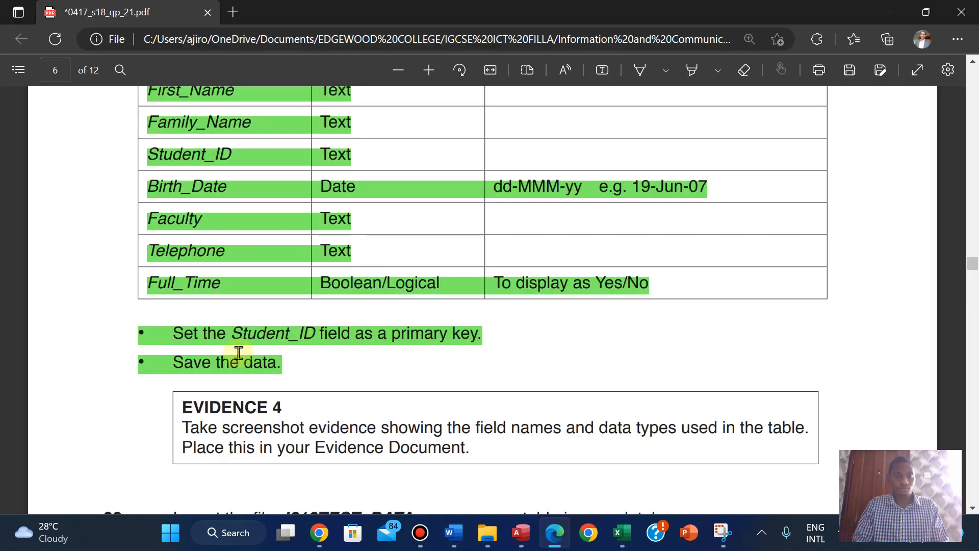
{"action": "left_click_drag", "start_coordinate": [183, 406], "coordinate": [472, 452]}
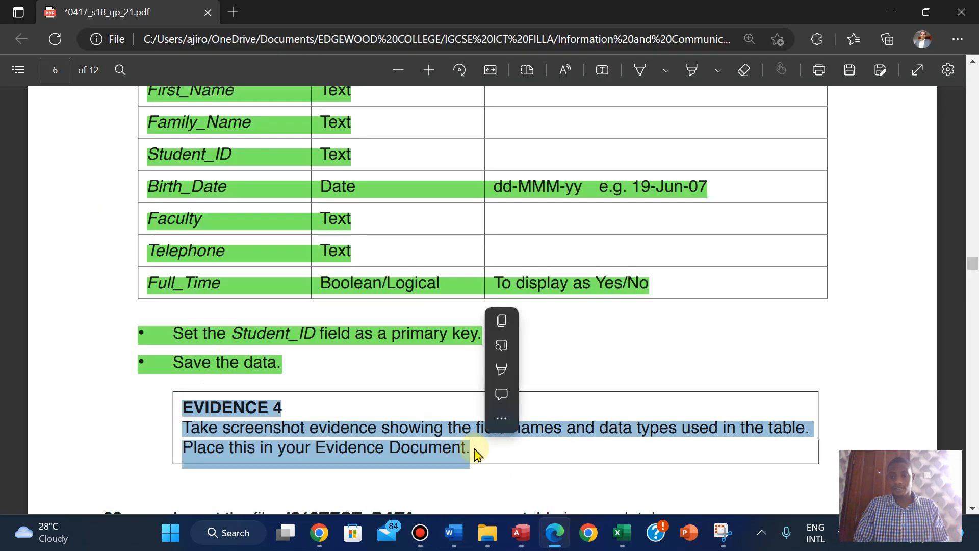
{"action": "mouse_move", "coordinate": [612, 371]}
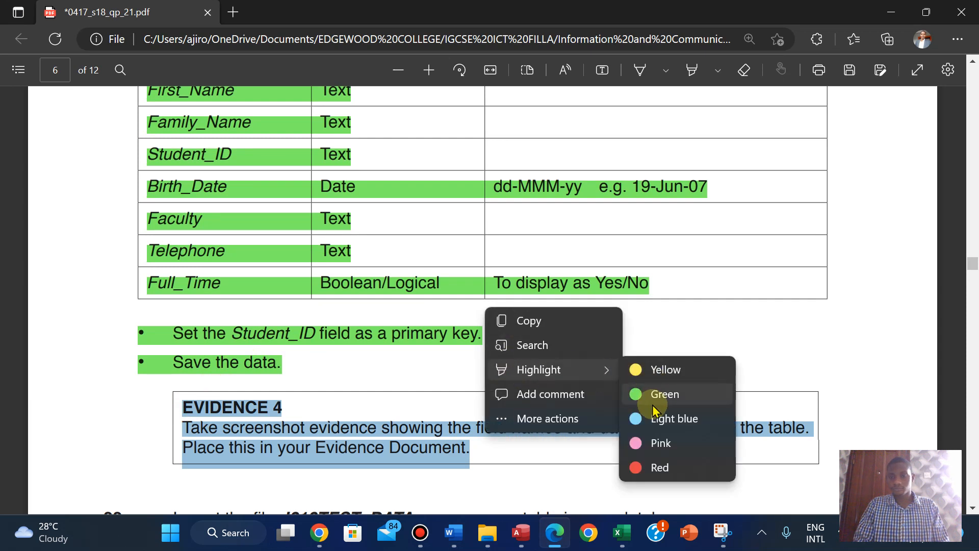
{"action": "left_click", "coordinate": [653, 408]}
{"action": "scroll", "coordinate": [653, 408], "scroll_direction": "down", "scroll_amount": 8}
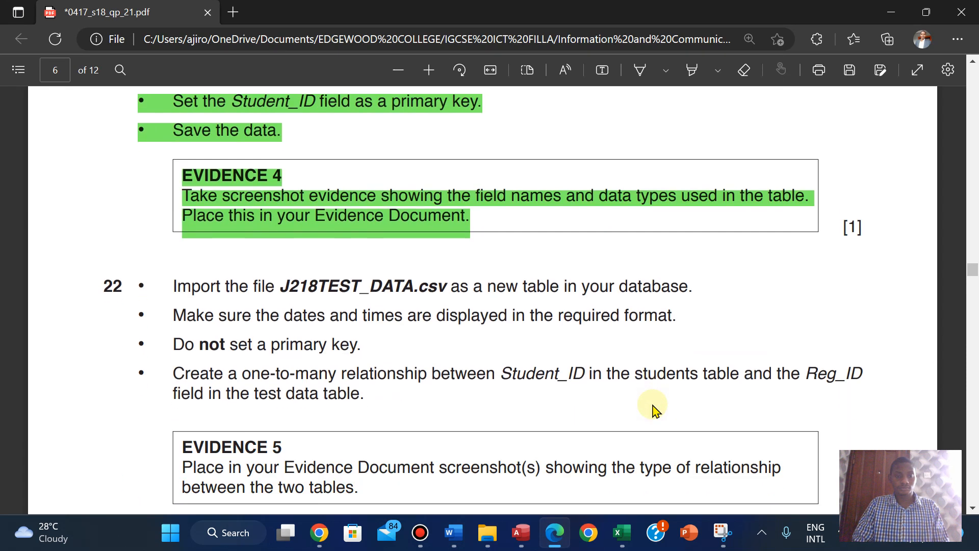
{"action": "scroll", "coordinate": [653, 408], "scroll_direction": "up", "scroll_amount": 1}
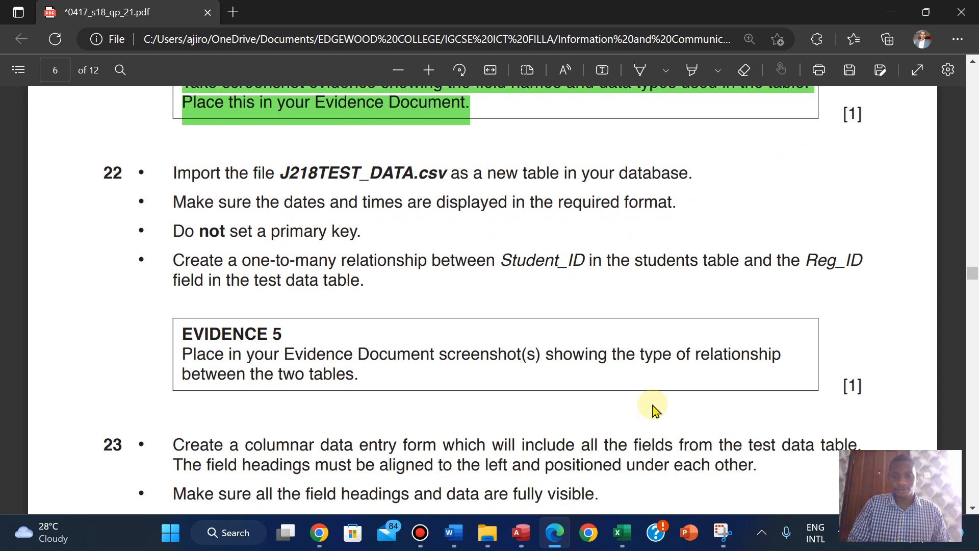
- Back in Access, restore the full ribbon, show J218STUDENTS in Datasheet View and close the table, saving its layout changes
{"action": "left_click", "coordinate": [521, 532]}
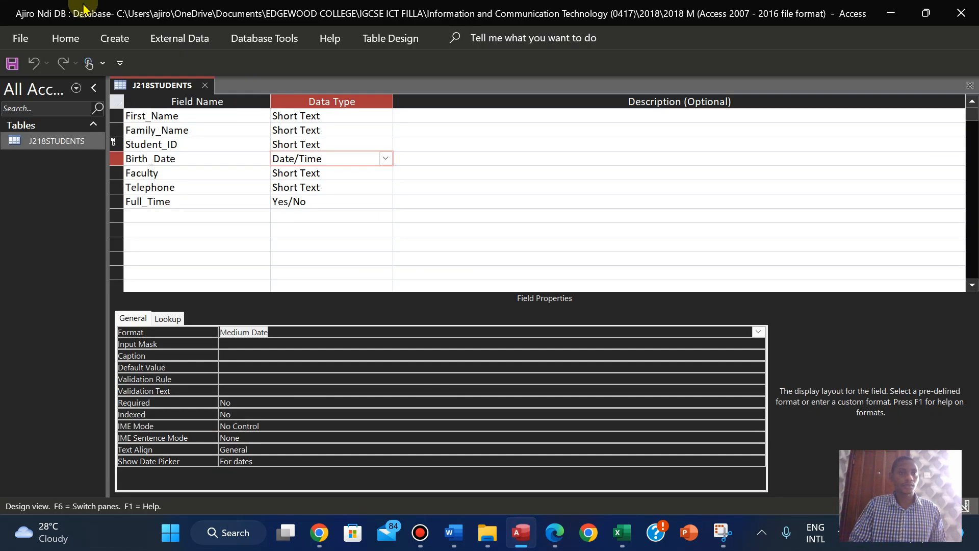
{"action": "left_click", "coordinate": [65, 38]}
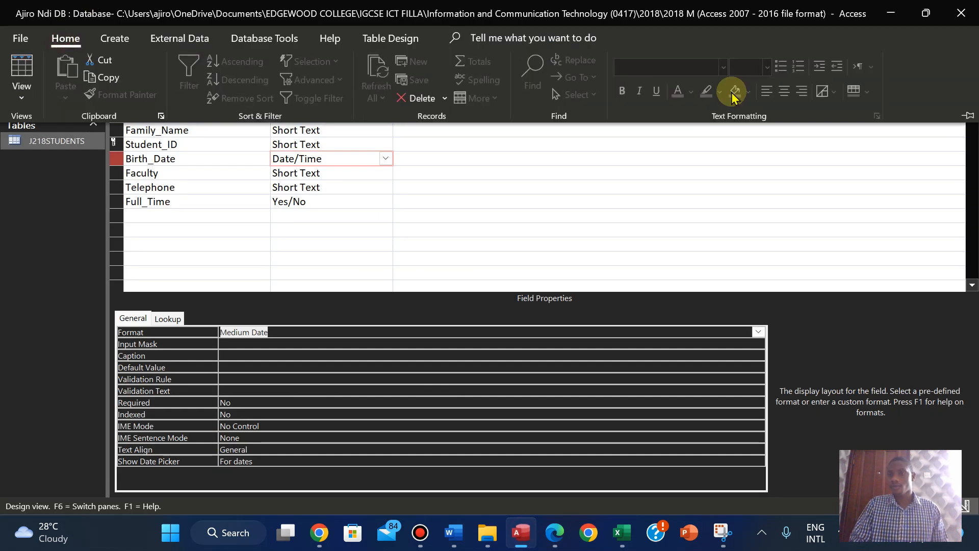
{"action": "left_click", "coordinate": [967, 118]}
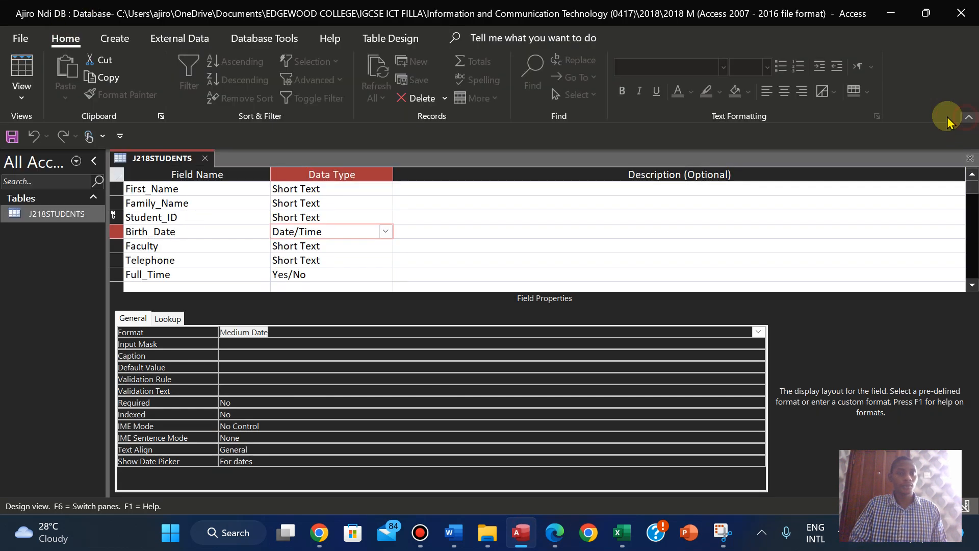
{"action": "left_click", "coordinate": [22, 92]}
{"action": "left_click", "coordinate": [43, 126]}
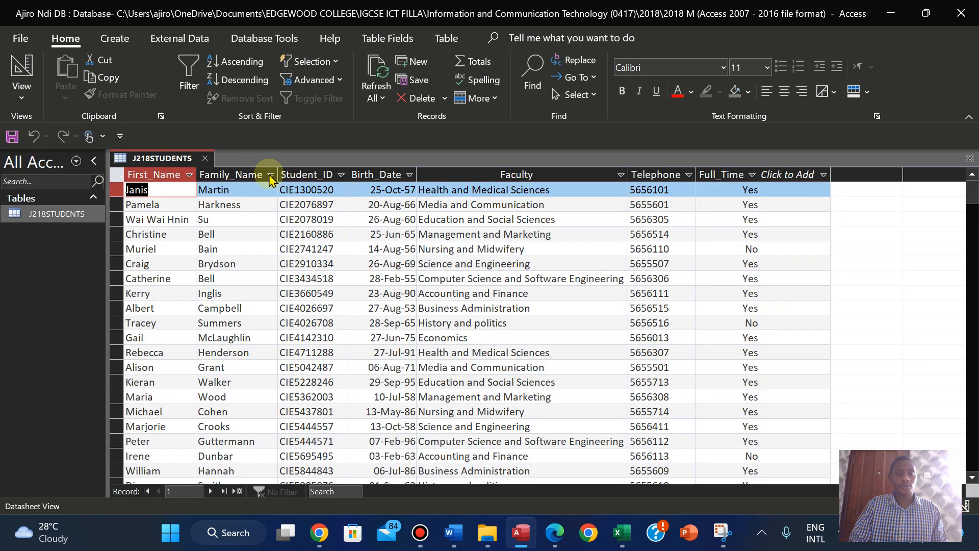
{"action": "right_click", "coordinate": [162, 160]}
{"action": "left_click", "coordinate": [197, 195]}
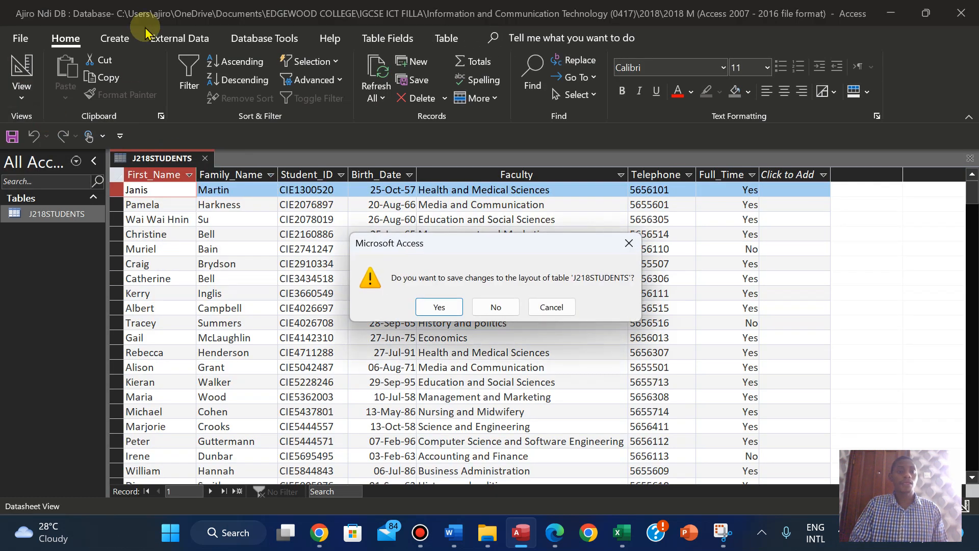
{"action": "left_click", "coordinate": [442, 307]}
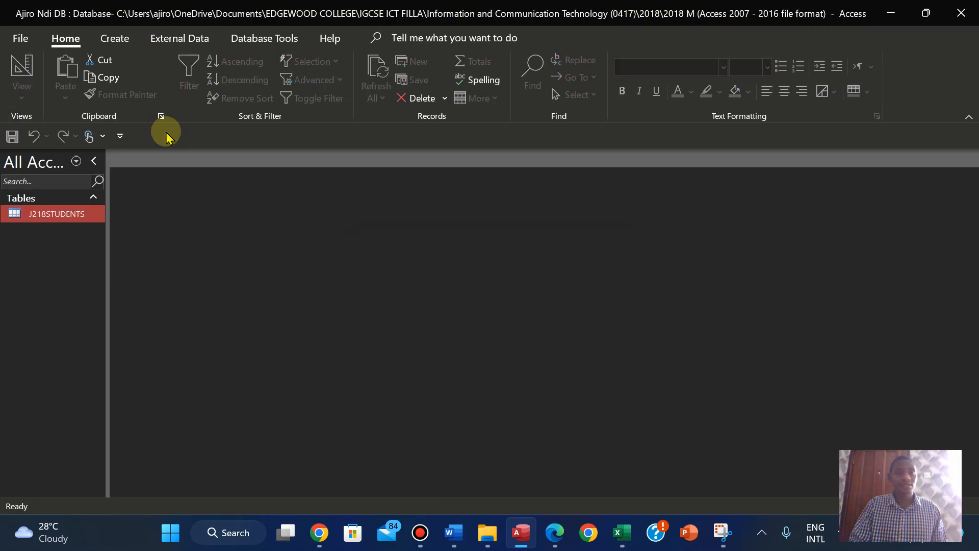
- Start a text file import into the database and choose J218TEST_DATA as the source file
{"action": "left_click", "coordinate": [182, 44]}
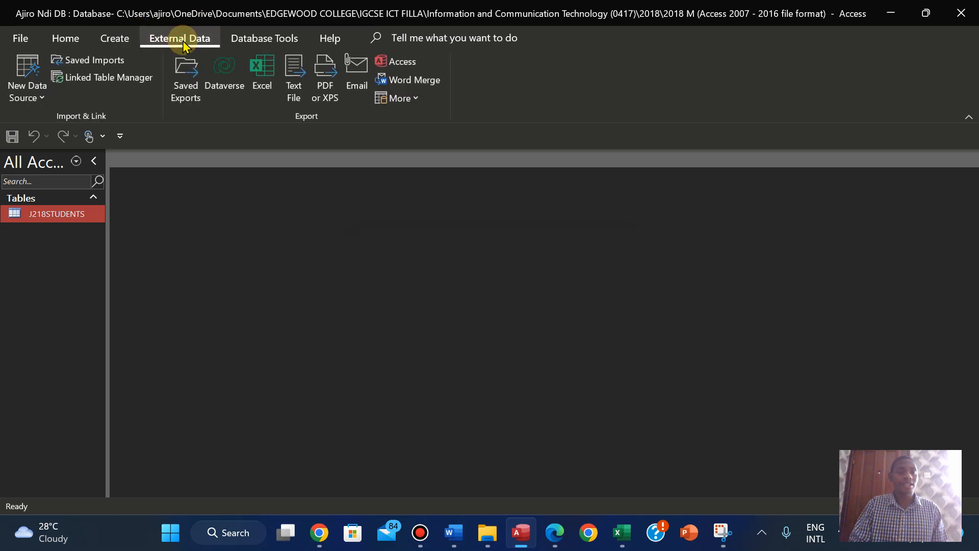
{"action": "left_click", "coordinate": [28, 87]}
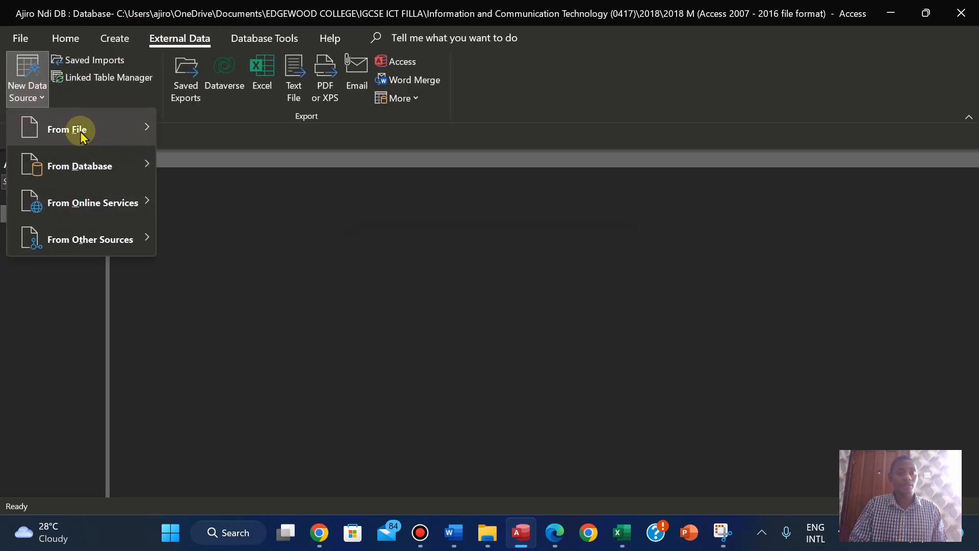
{"action": "mouse_move", "coordinate": [81, 130]}
{"action": "left_click", "coordinate": [240, 226]}
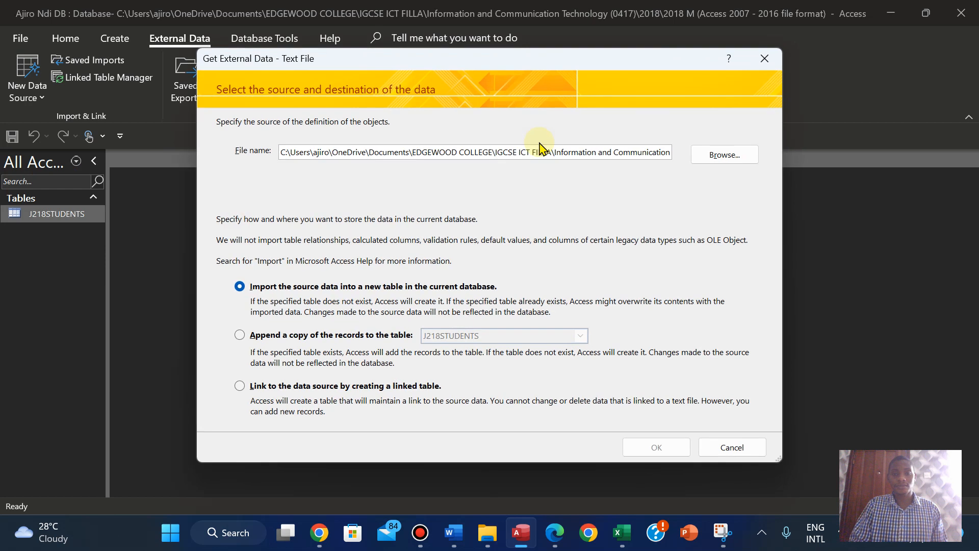
{"action": "left_click", "coordinate": [697, 162]}
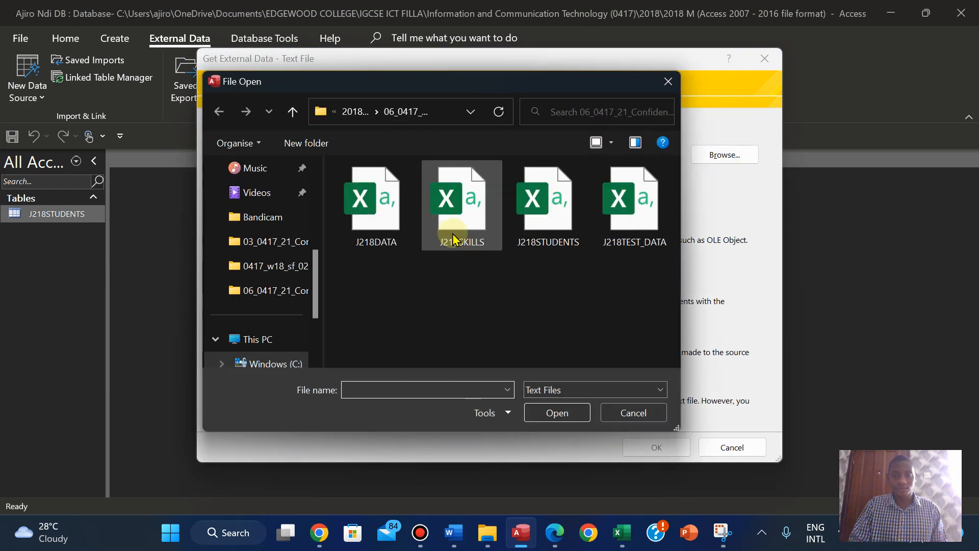
{"action": "left_click", "coordinate": [614, 216]}
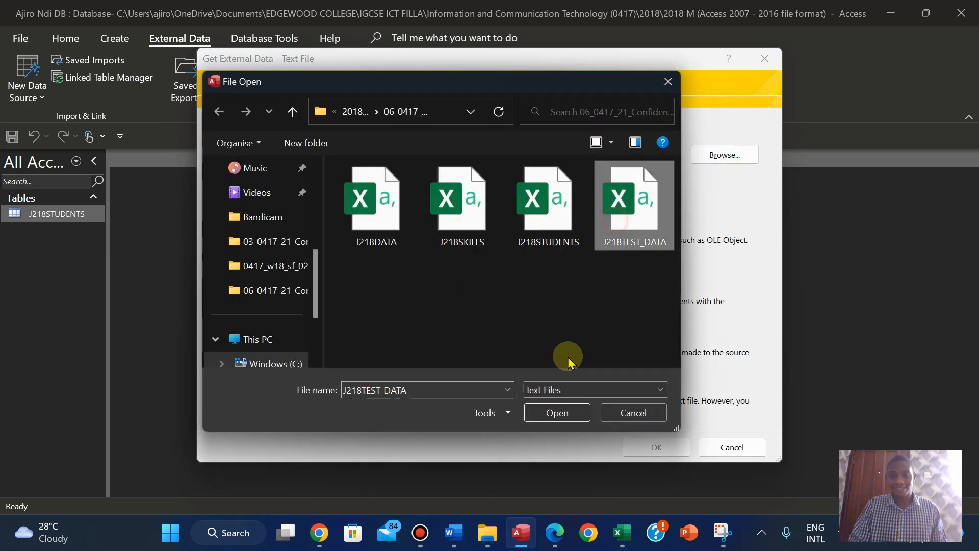
{"action": "left_click", "coordinate": [559, 544]}
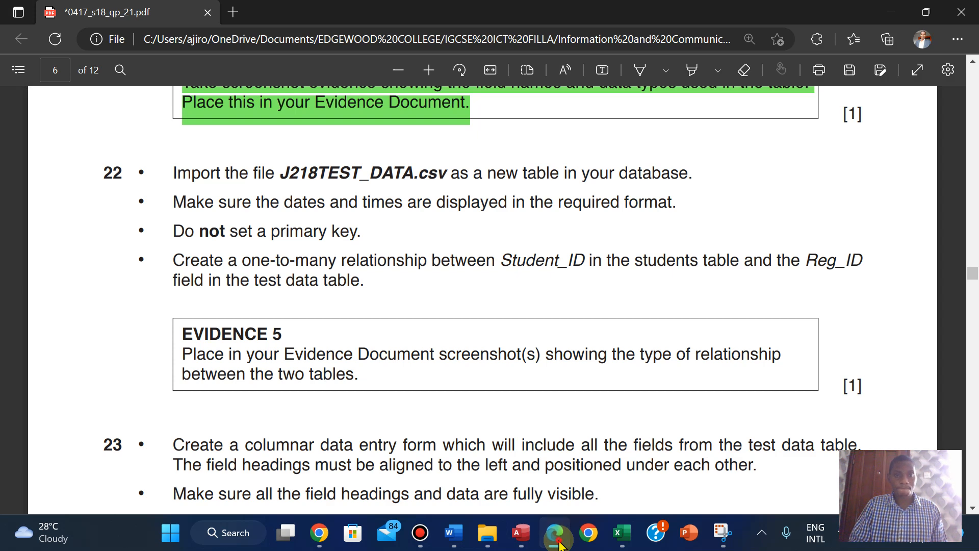
{"action": "left_click", "coordinate": [559, 544]}
{"action": "left_click", "coordinate": [552, 414]}
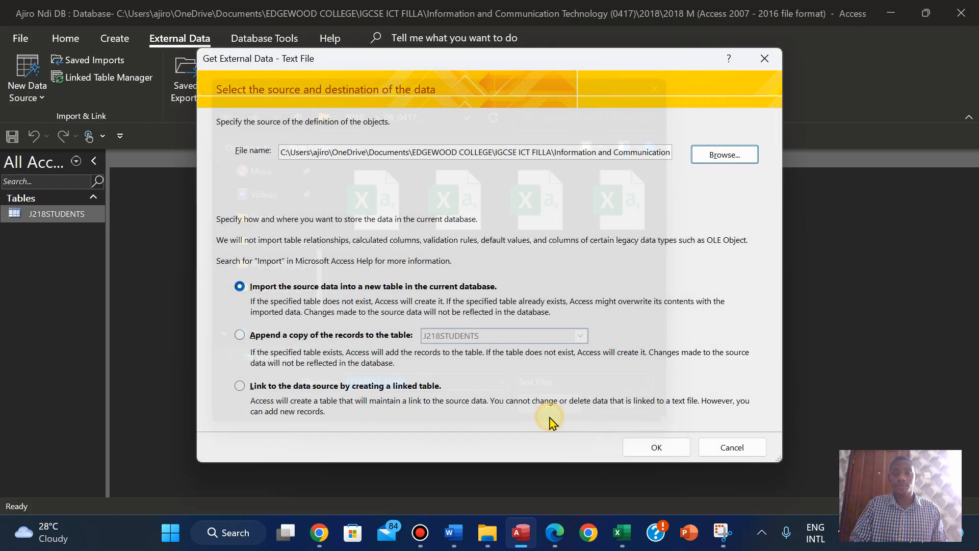
- Import the source into a new table as comma-delimited data, with the first row supplying the field names
{"action": "left_click", "coordinate": [656, 448]}
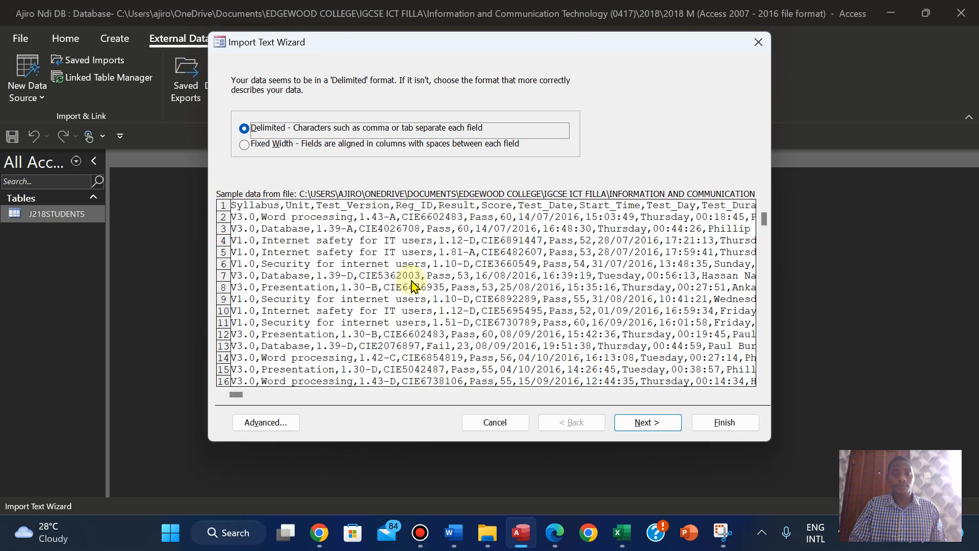
{"action": "left_click", "coordinate": [642, 422]}
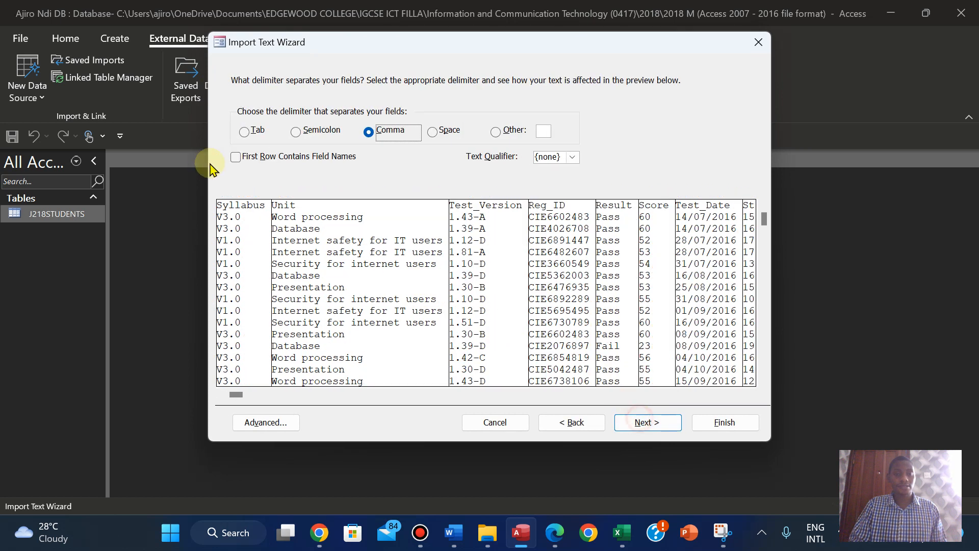
{"action": "left_click", "coordinate": [235, 157]}
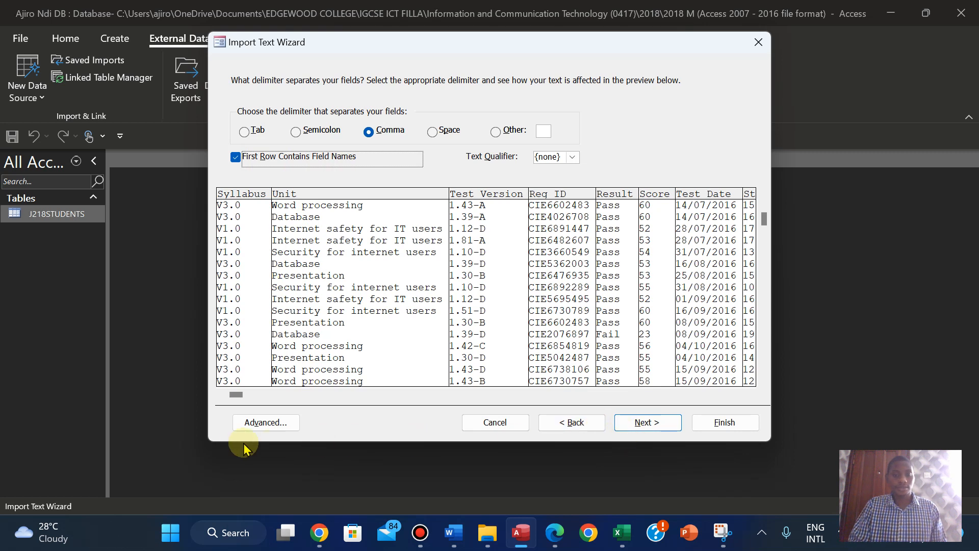
- Check the J218TEST_DATA import specification's date, time and field types against task 22 in the exam paper, and accept it
{"action": "left_click", "coordinate": [257, 424]}
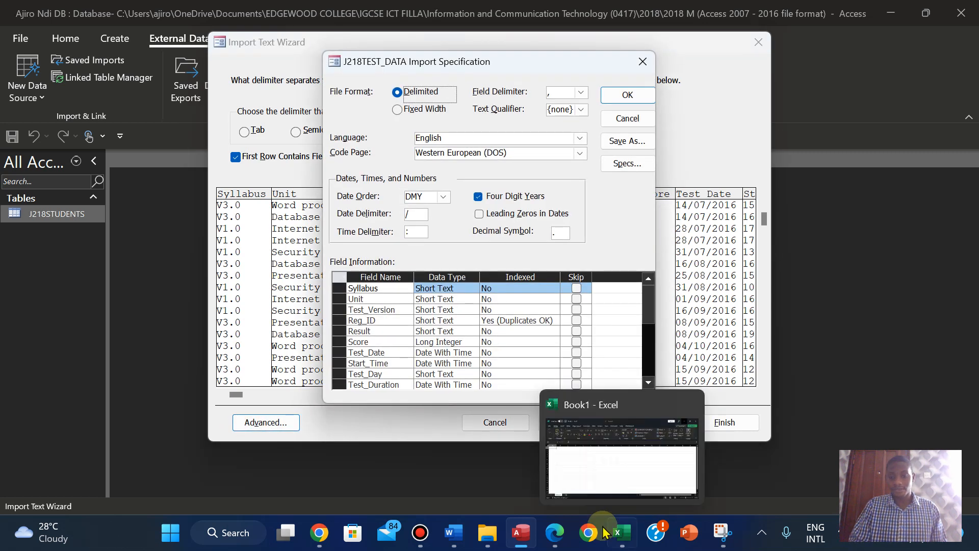
{"action": "left_click", "coordinate": [552, 536]}
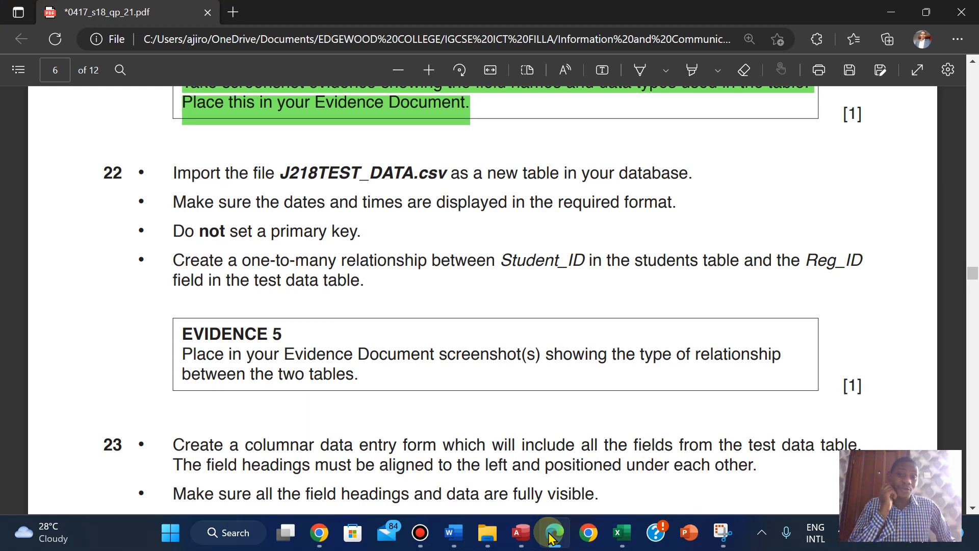
{"action": "left_click", "coordinate": [551, 534]}
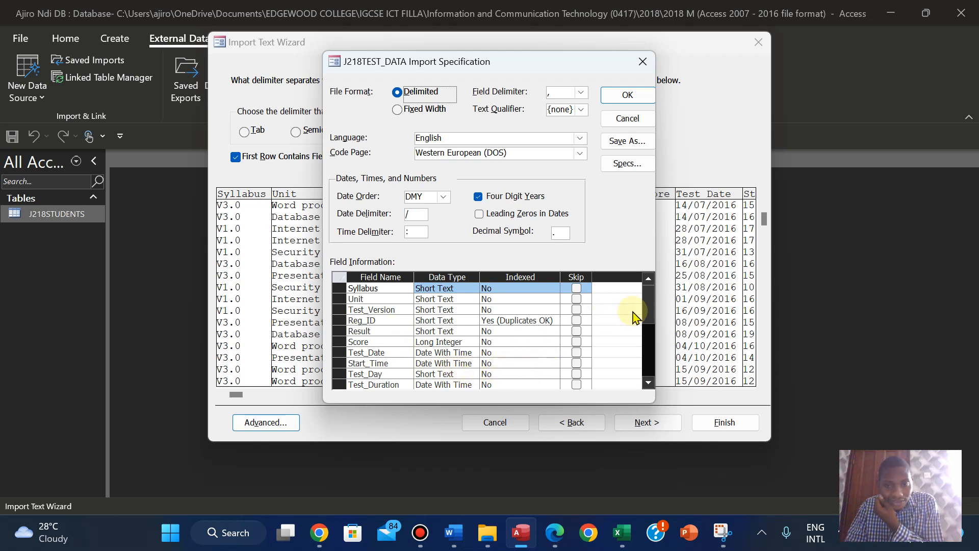
{"action": "mouse_move", "coordinate": [649, 308]}
{"action": "left_mouse_down"}
{"action": "mouse_move", "coordinate": [649, 332]}
{"action": "mouse_move", "coordinate": [653, 299]}
{"action": "left_mouse_up"}
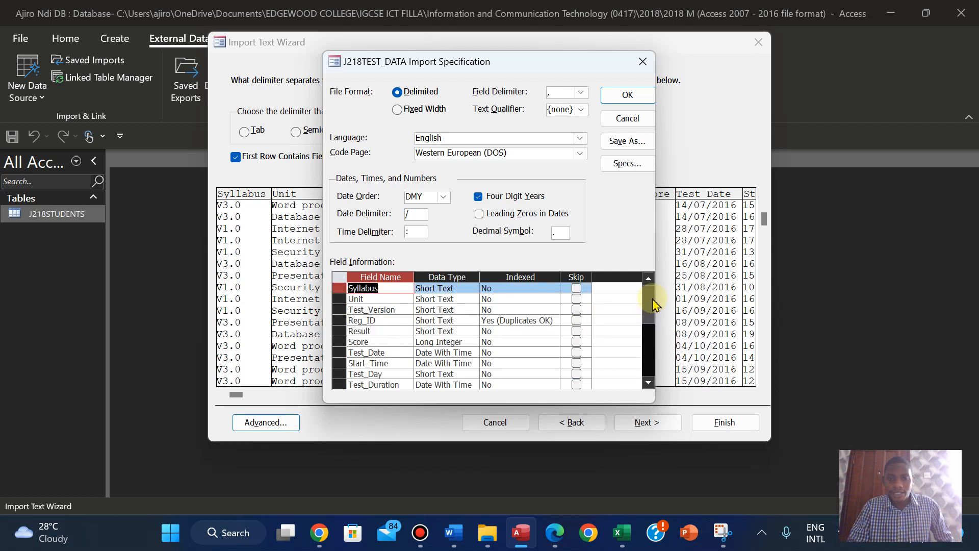
{"action": "left_click", "coordinate": [627, 95]}
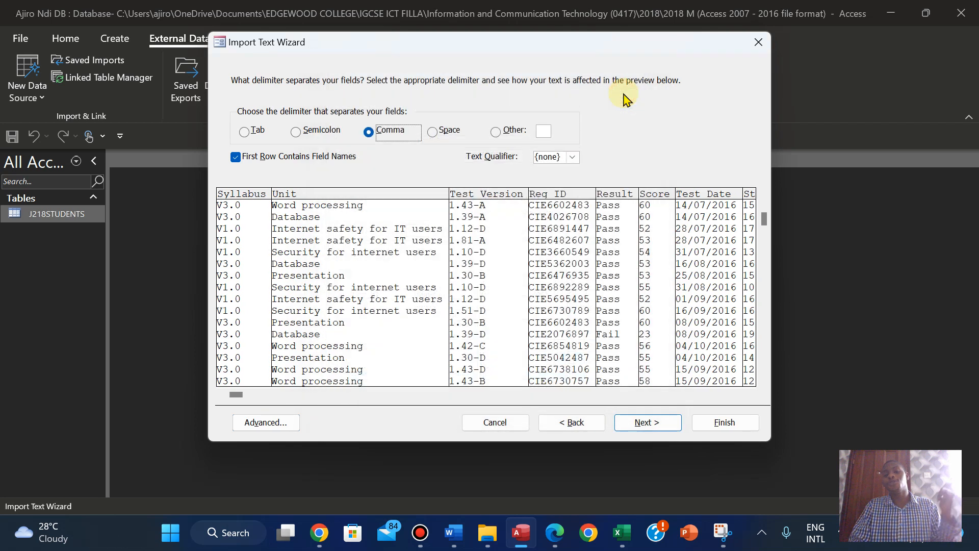
- Recheck the task 22 instructions in the exam paper and set the imported table to have no primary key
{"action": "left_click", "coordinate": [634, 422]}
{"action": "left_click", "coordinate": [636, 425]}
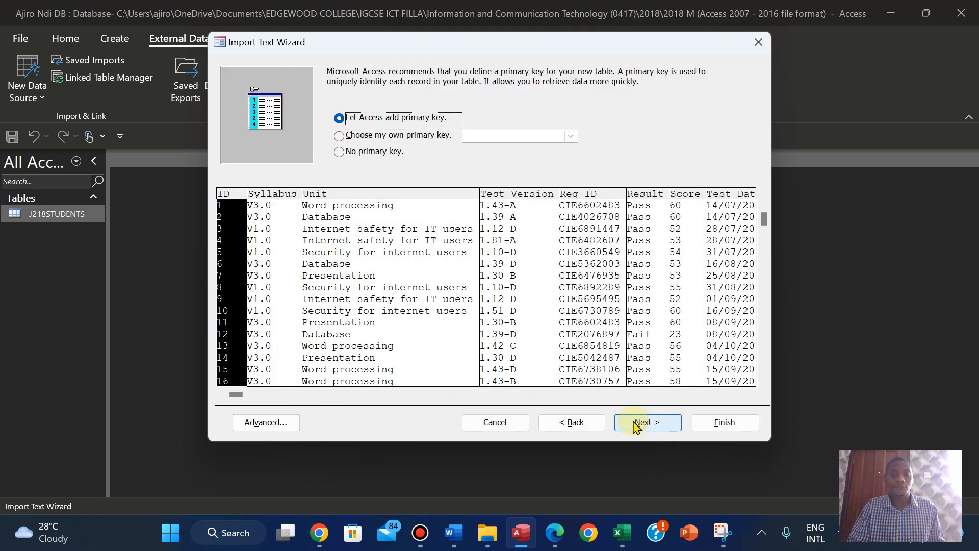
{"action": "left_click", "coordinate": [339, 137]}
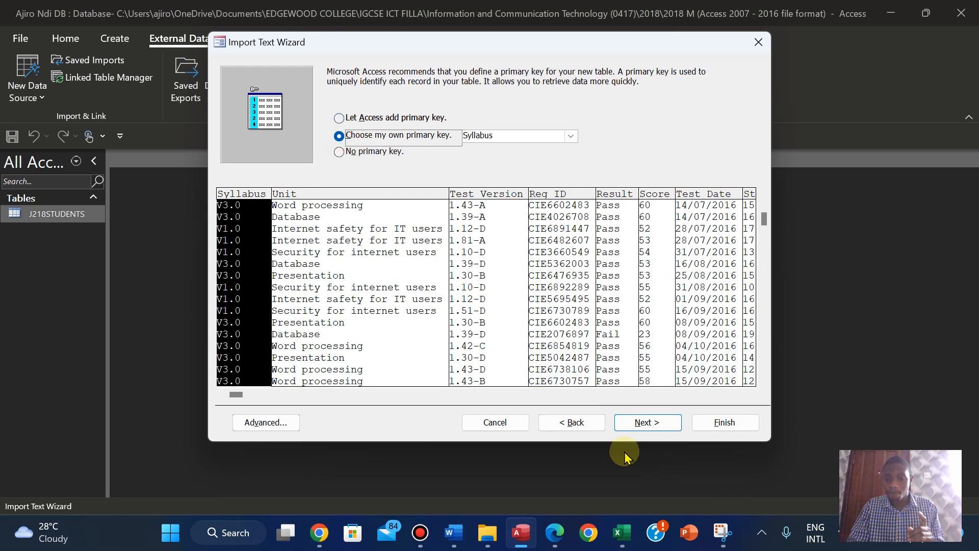
{"action": "left_click", "coordinate": [553, 532]}
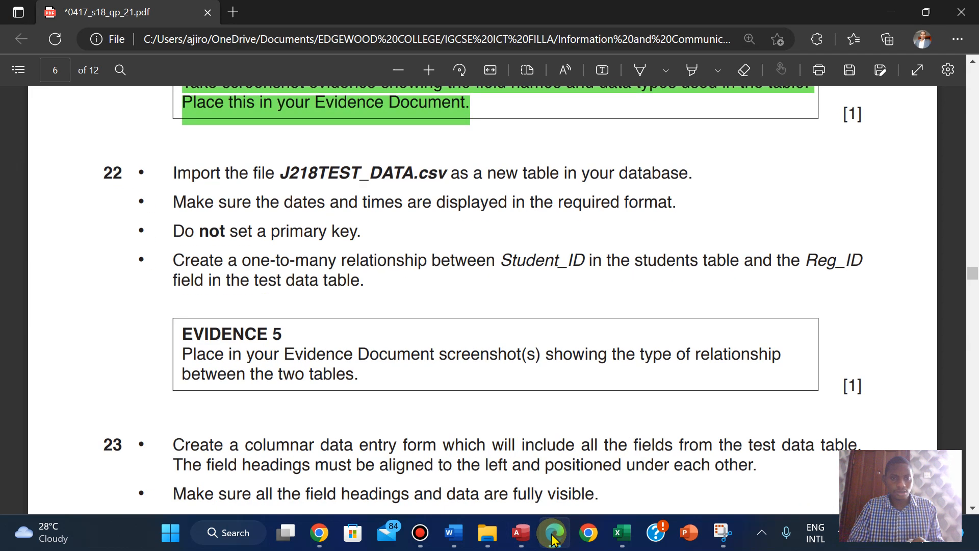
{"action": "left_click", "coordinate": [553, 534]}
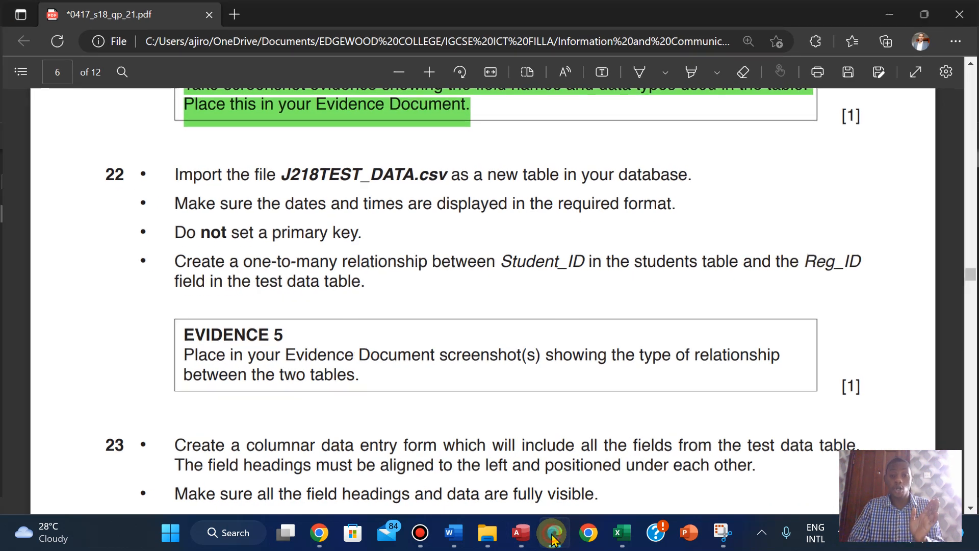
{"action": "left_click", "coordinate": [339, 153]}
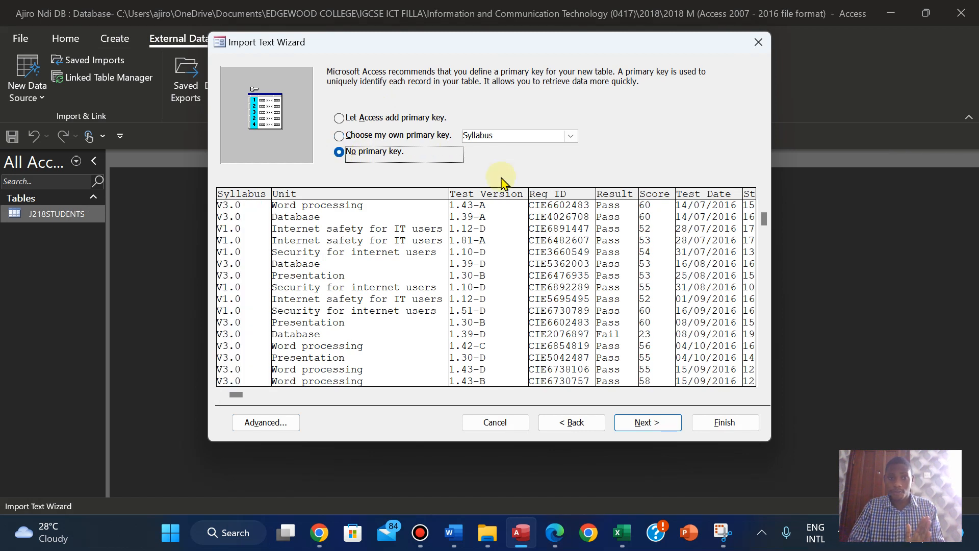
{"action": "left_click", "coordinate": [571, 136]}
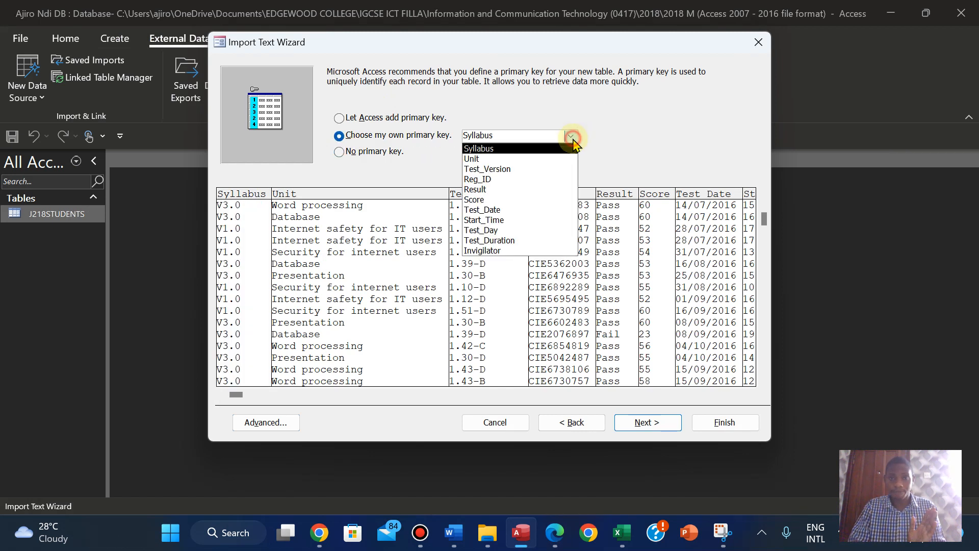
{"action": "left_click", "coordinate": [571, 137]}
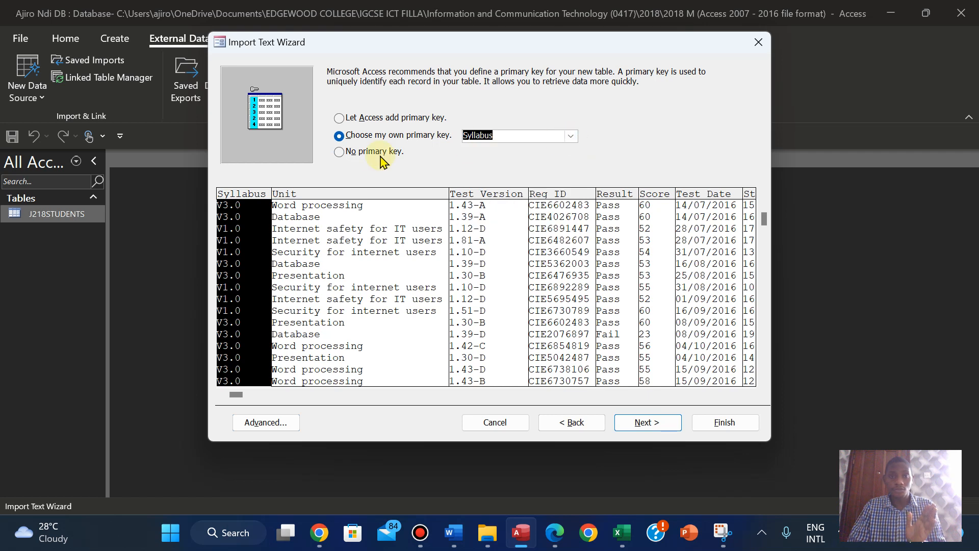
{"action": "left_click", "coordinate": [339, 153]}
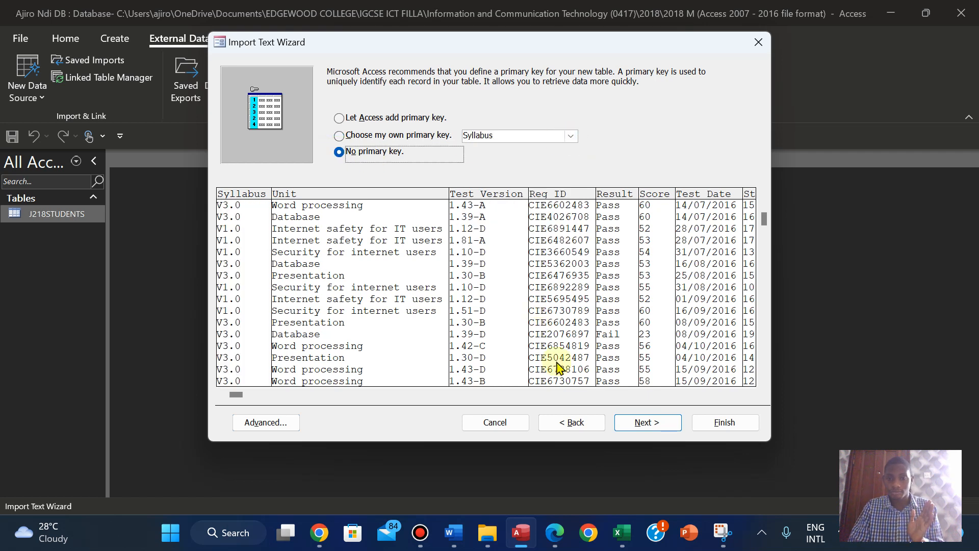
- In the exam paper PDF, highlight in green the task 22 lines on importing J218TEST_DATA.csv and not setting a primary key
{"action": "left_click", "coordinate": [554, 535]}
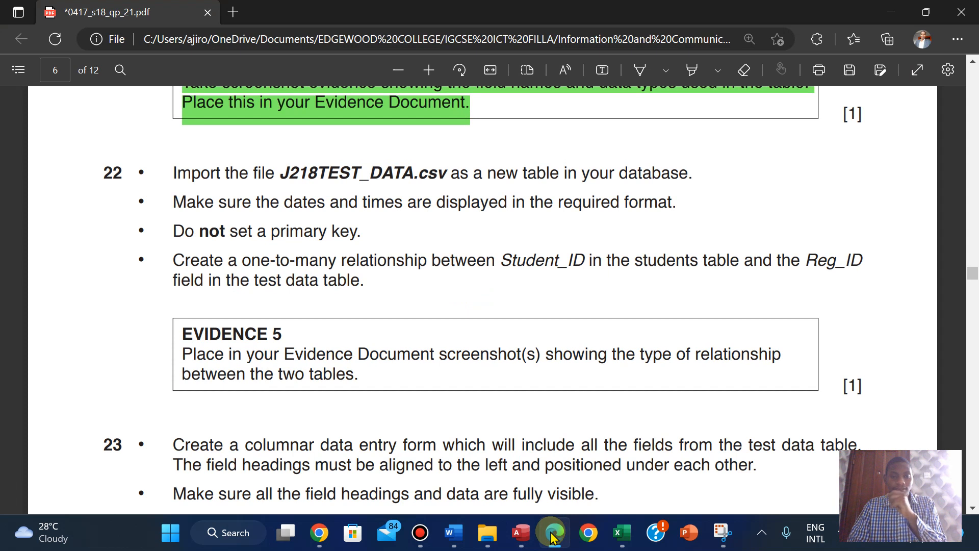
{"action": "left_click_drag", "start_coordinate": [174, 168], "coordinate": [377, 231]}
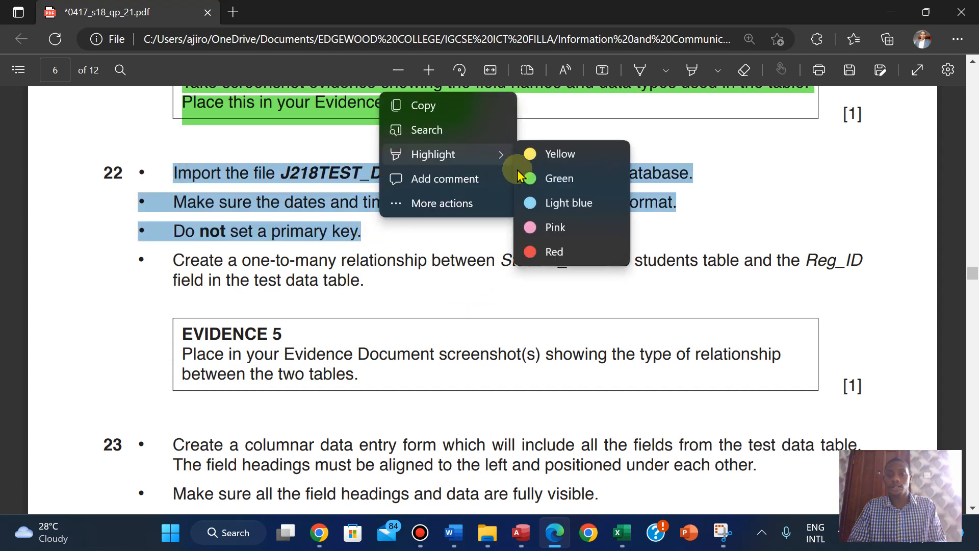
{"action": "left_click", "coordinate": [323, 204]}
{"action": "left_click_drag", "start_coordinate": [174, 168], "coordinate": [704, 176]}
{"action": "left_click", "coordinate": [704, 176]}
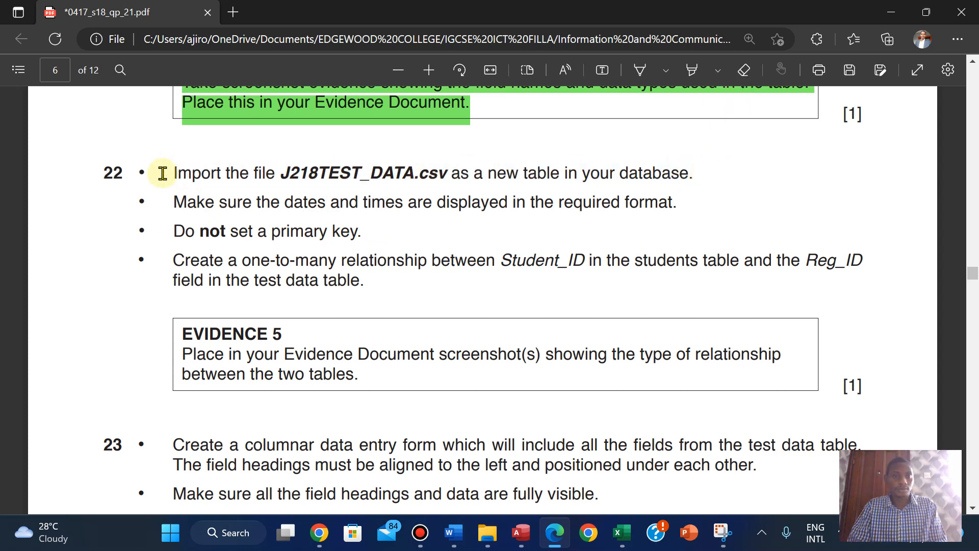
{"action": "left_click_drag", "start_coordinate": [177, 172], "coordinate": [698, 178]}
{"action": "mouse_move", "coordinate": [796, 114]}
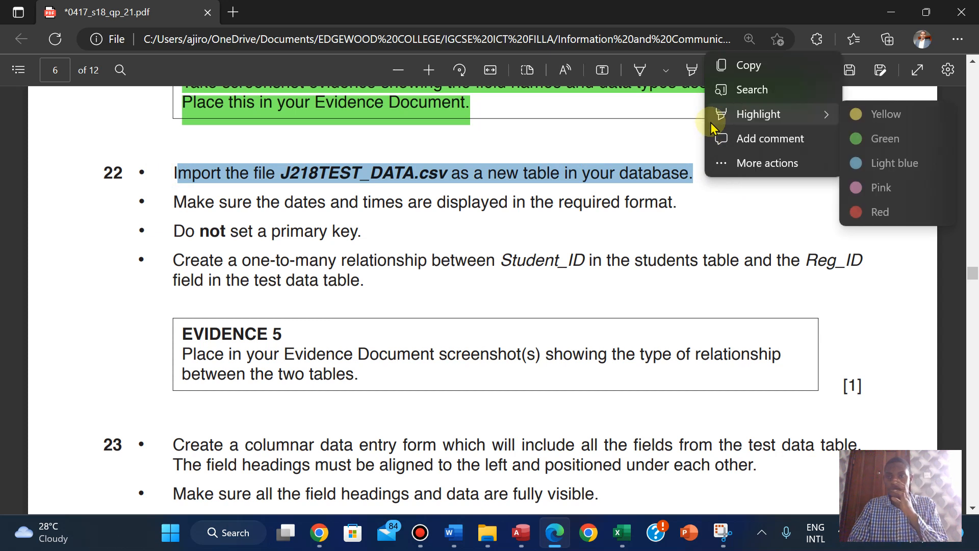
{"action": "left_click", "coordinate": [887, 136]}
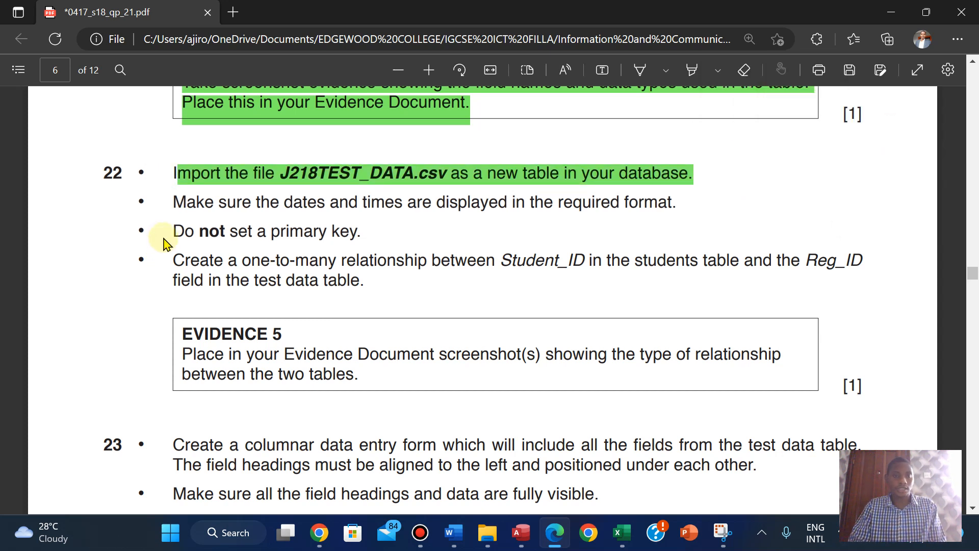
{"action": "left_click_drag", "start_coordinate": [171, 232], "coordinate": [365, 232]}
{"action": "mouse_move", "coordinate": [439, 153]}
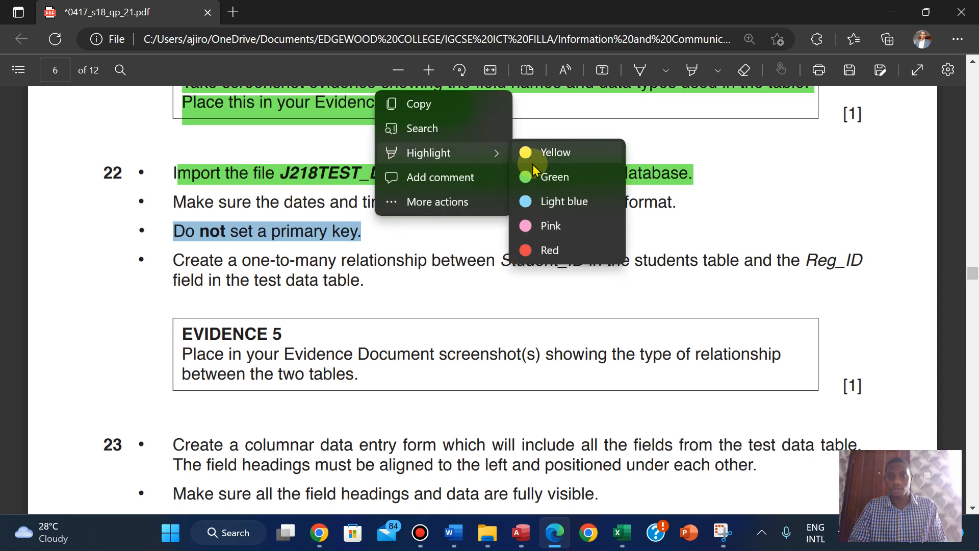
{"action": "left_click", "coordinate": [545, 178]}
- Back in Access, finish importing J218TEST_DATA as a new table without saving the import steps
{"action": "left_click", "coordinate": [520, 525]}
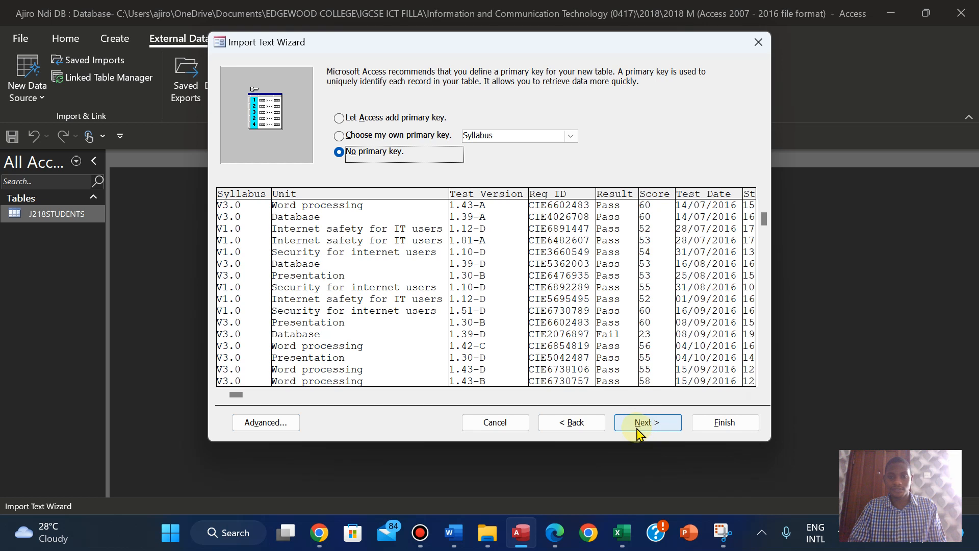
{"action": "left_click", "coordinate": [637, 424]}
{"action": "left_click", "coordinate": [723, 423]}
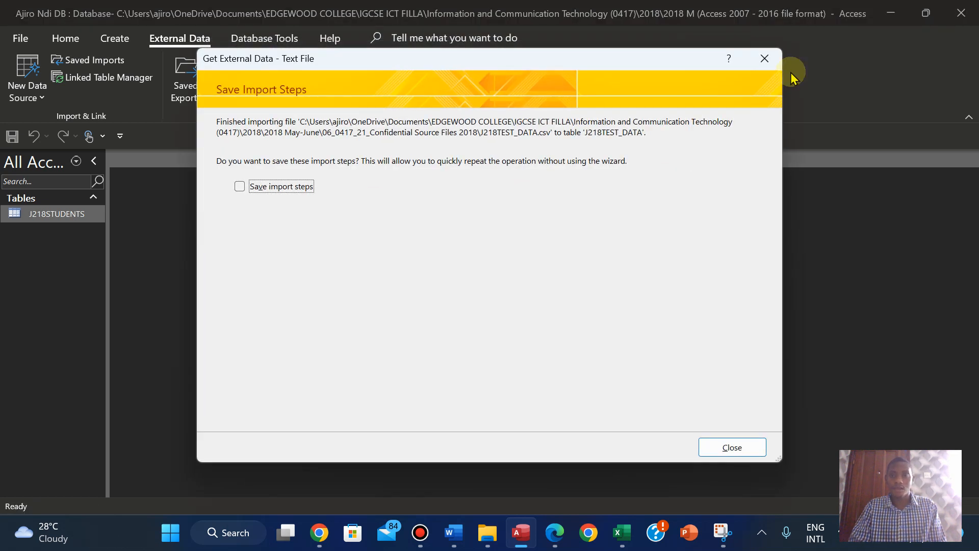
{"action": "left_click", "coordinate": [710, 445]}
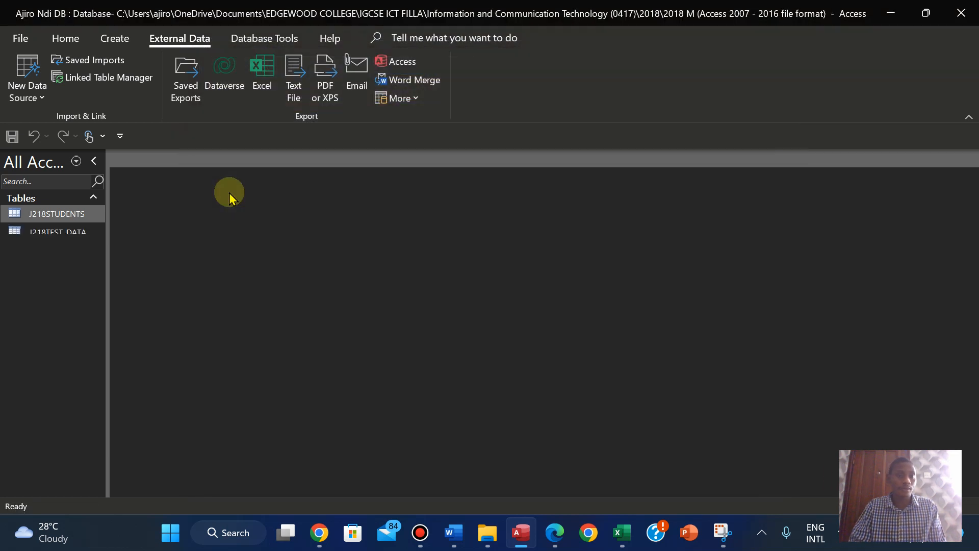
- Open the J218TEST_DATA table and fit its columns from Syllabus to Invigilator to the width of their contents
{"action": "double_click", "coordinate": [45, 232]}
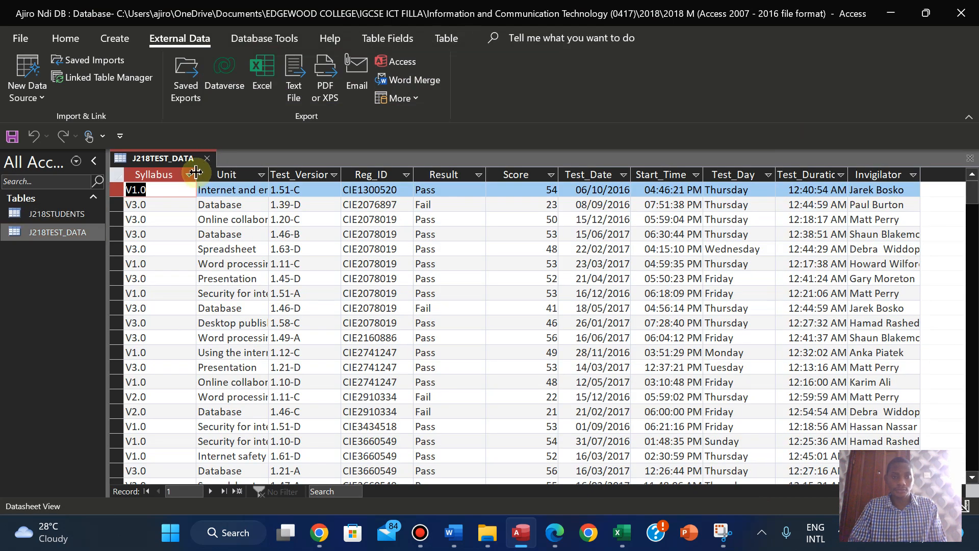
{"action": "double_click", "coordinate": [195, 173]}
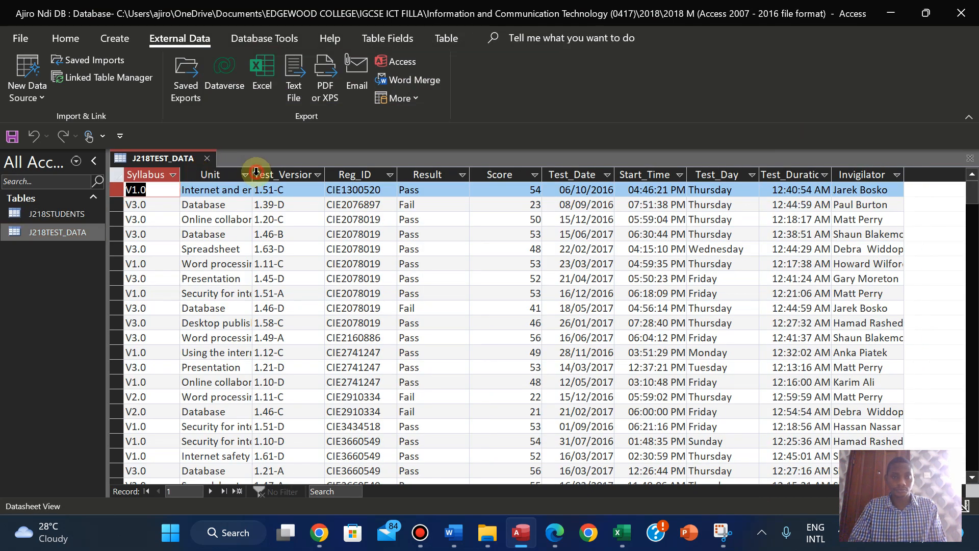
{"action": "double_click", "coordinate": [253, 172]}
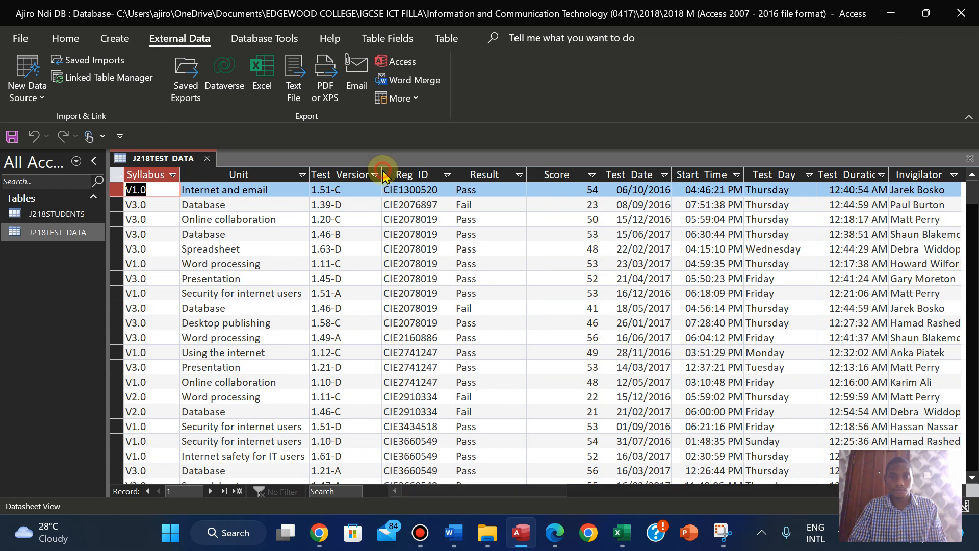
{"action": "double_click", "coordinate": [382, 171]}
{"action": "left_click", "coordinate": [461, 178]}
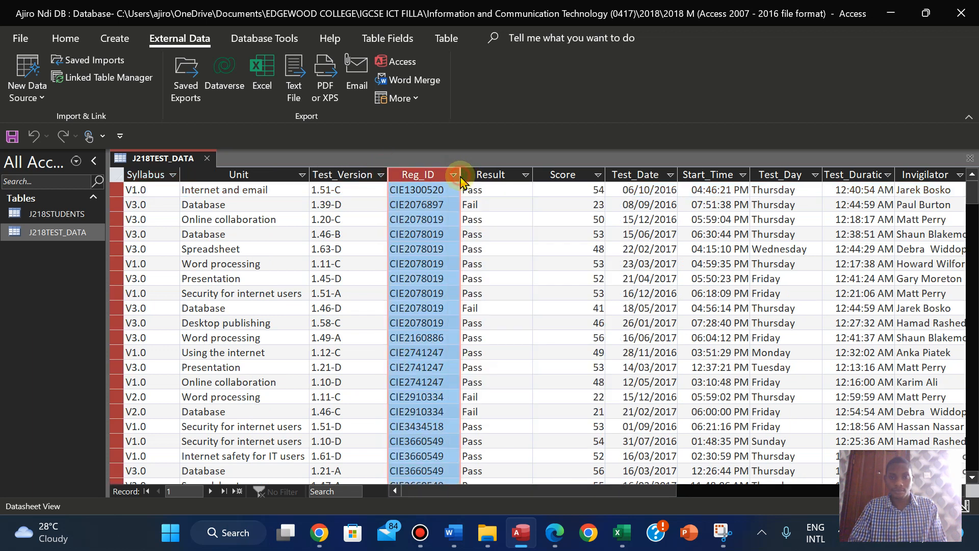
{"action": "double_click", "coordinate": [461, 174]}
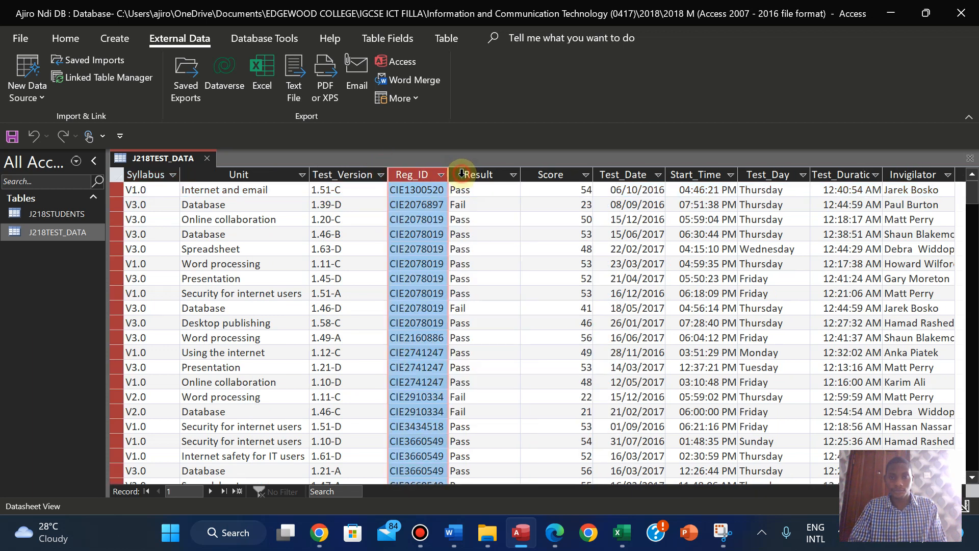
{"action": "double_click", "coordinate": [521, 174]}
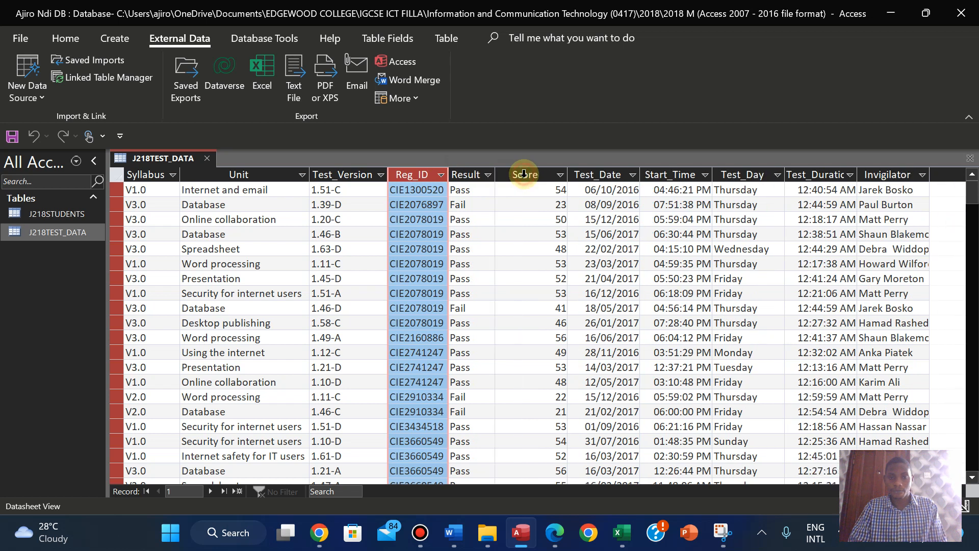
{"action": "double_click", "coordinate": [570, 173]}
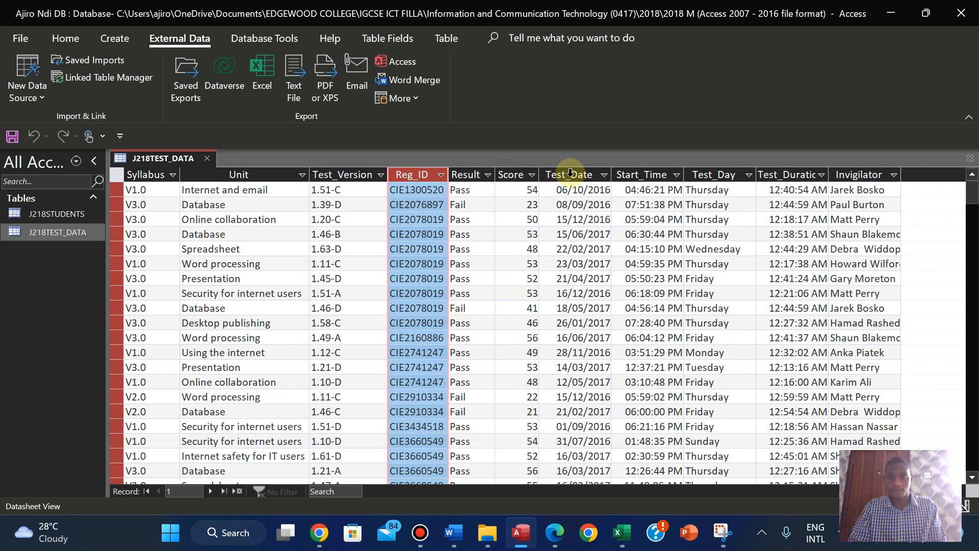
{"action": "double_click", "coordinate": [612, 172]}
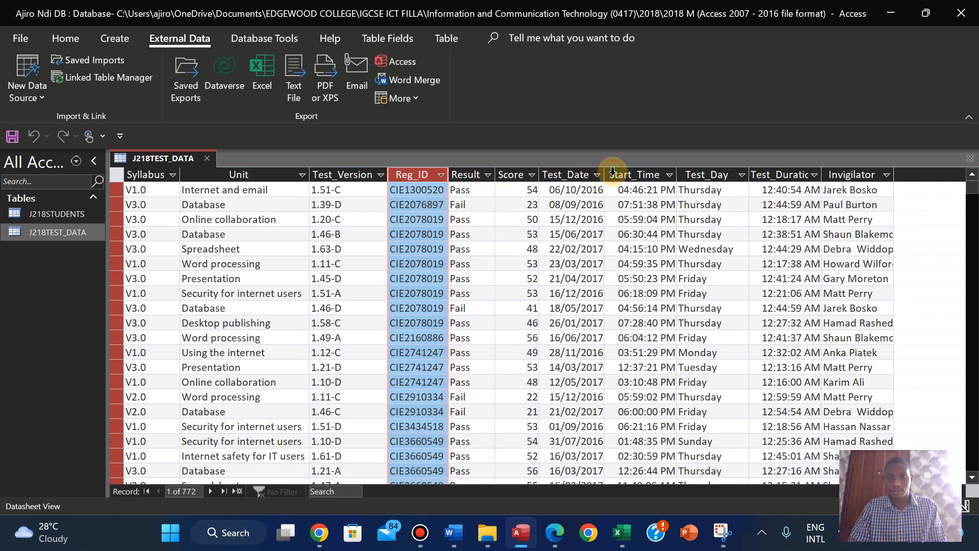
{"action": "double_click", "coordinate": [679, 167]}
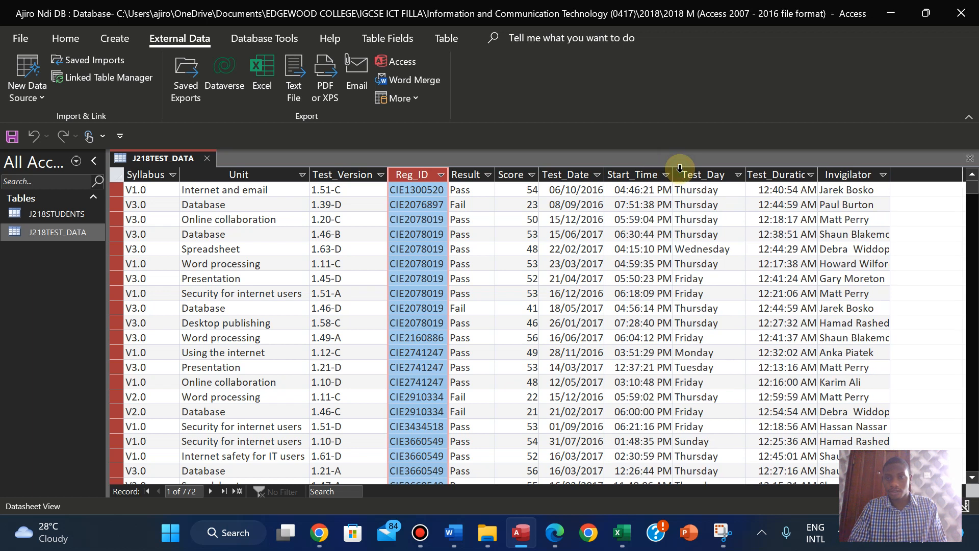
{"action": "double_click", "coordinate": [746, 168]}
{"action": "double_click", "coordinate": [807, 173]}
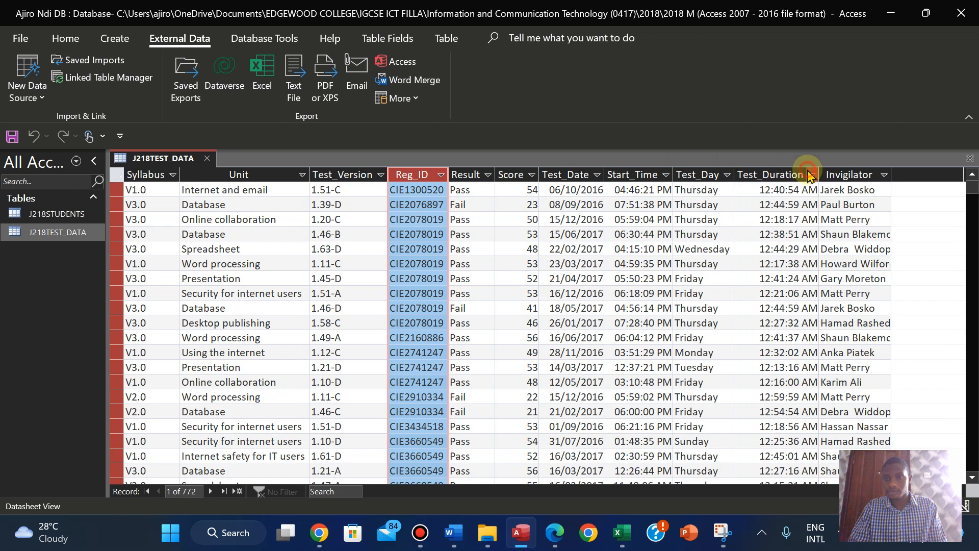
{"action": "double_click", "coordinate": [890, 169]}
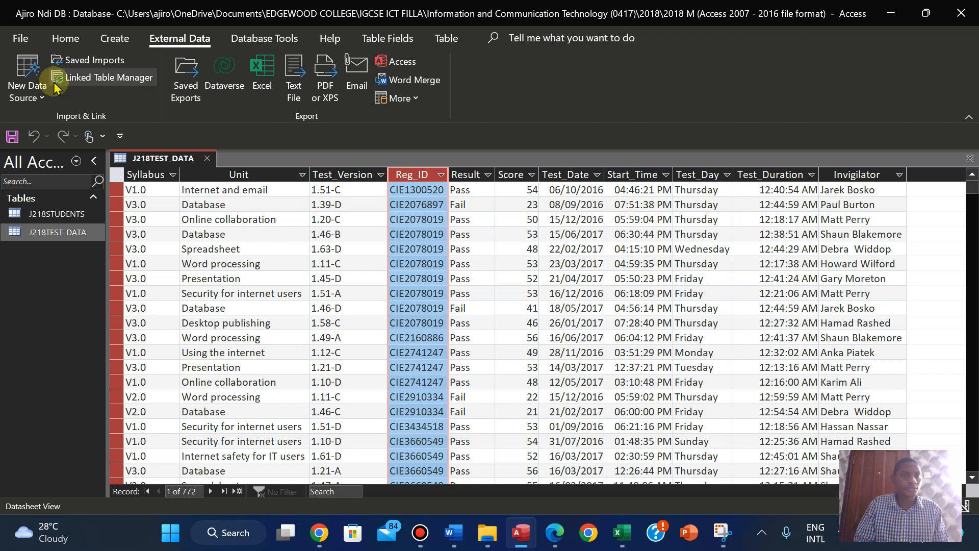
- Switch J218TEST_DATA to Design View and collapse the ribbon to make room for the full field list
{"action": "left_click", "coordinate": [66, 38]}
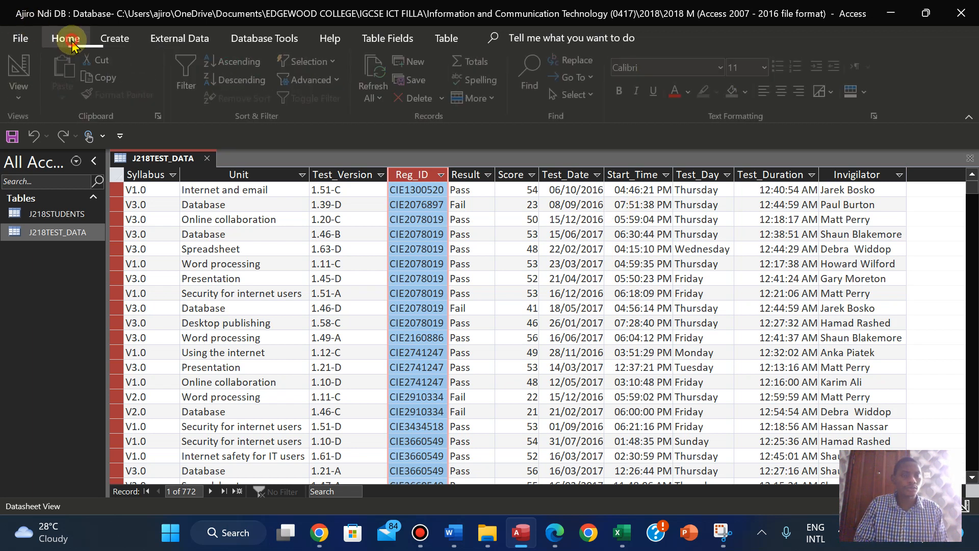
{"action": "left_click", "coordinate": [21, 95]}
{"action": "left_click", "coordinate": [62, 193]}
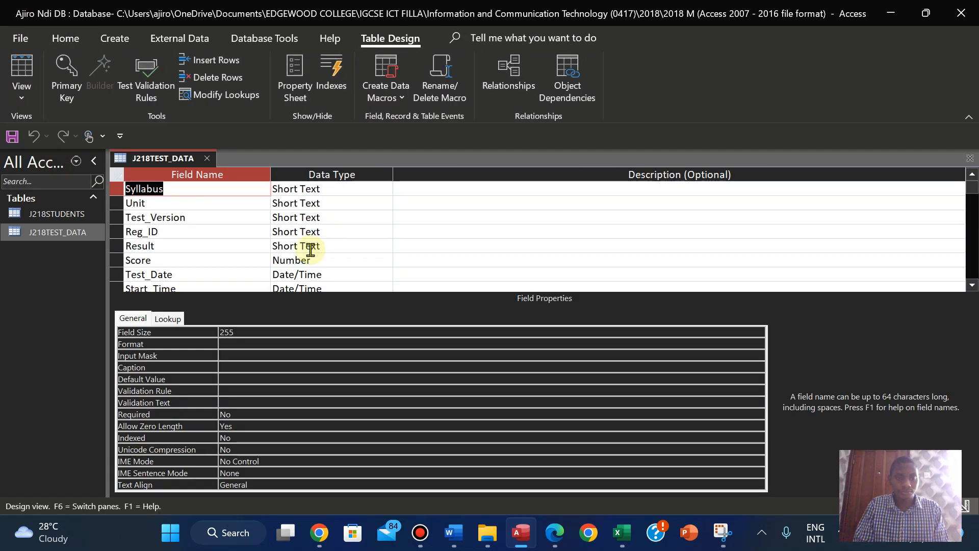
{"action": "left_click", "coordinate": [963, 119]}
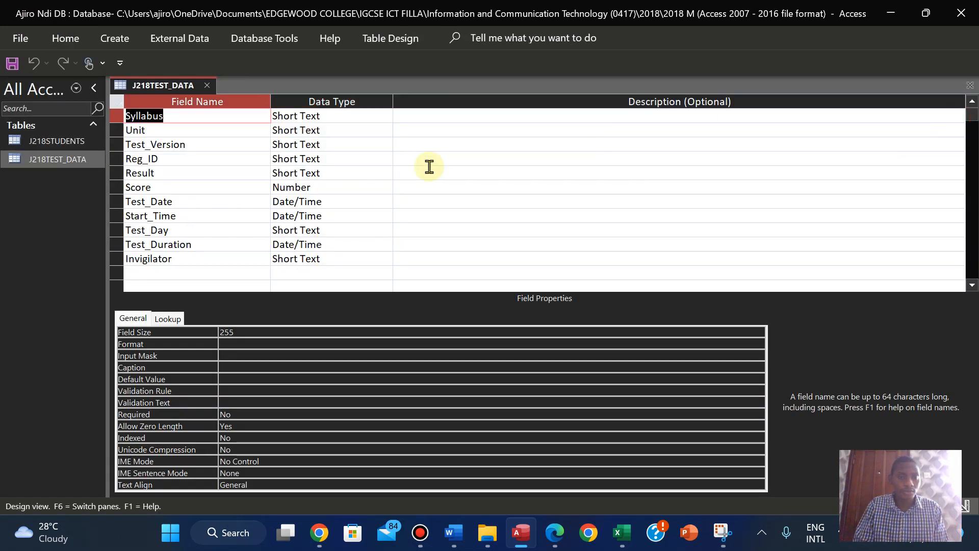
- Examine the predefined Format options for the Start_Time field
{"action": "left_click", "coordinate": [323, 215]}
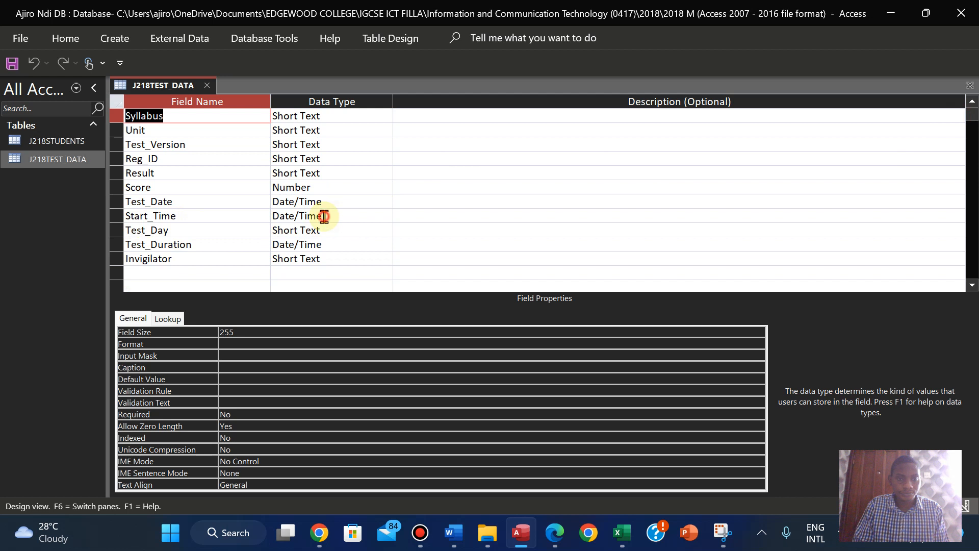
{"action": "left_click", "coordinate": [758, 334]}
{"action": "left_click", "coordinate": [760, 332]}
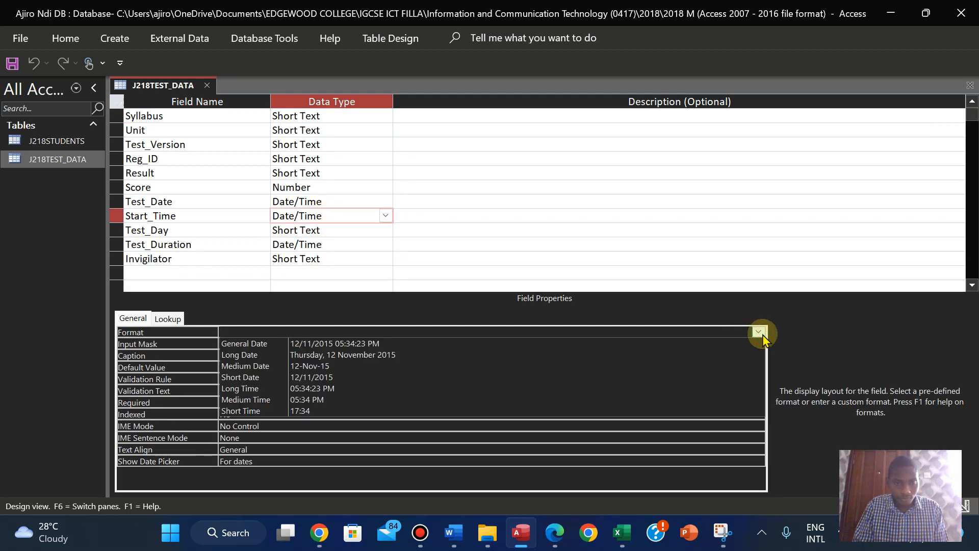
{"action": "left_click", "coordinate": [758, 332]}
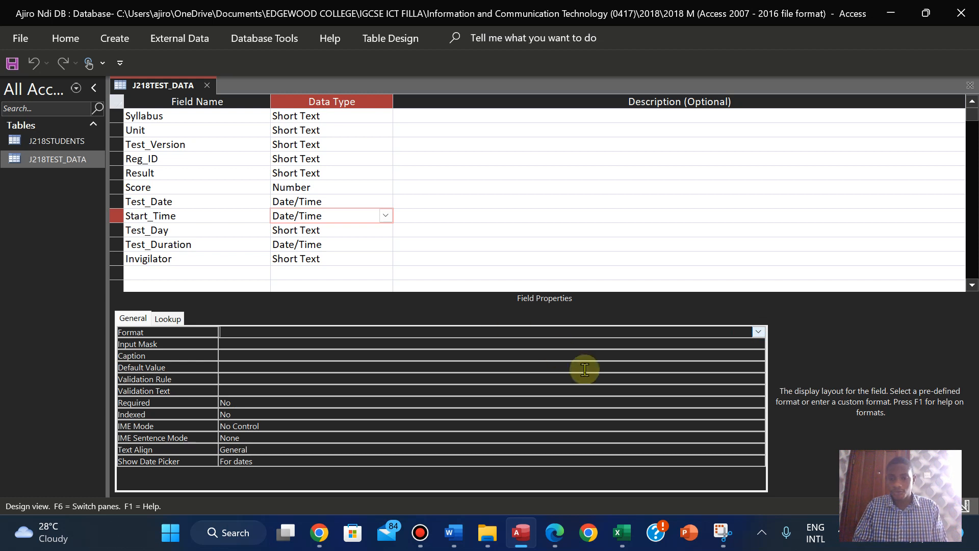
- Switch to the exam paper PDF and copy the time format hh:mm:ss from the Task 3 introduction
{"action": "left_click", "coordinate": [554, 533]}
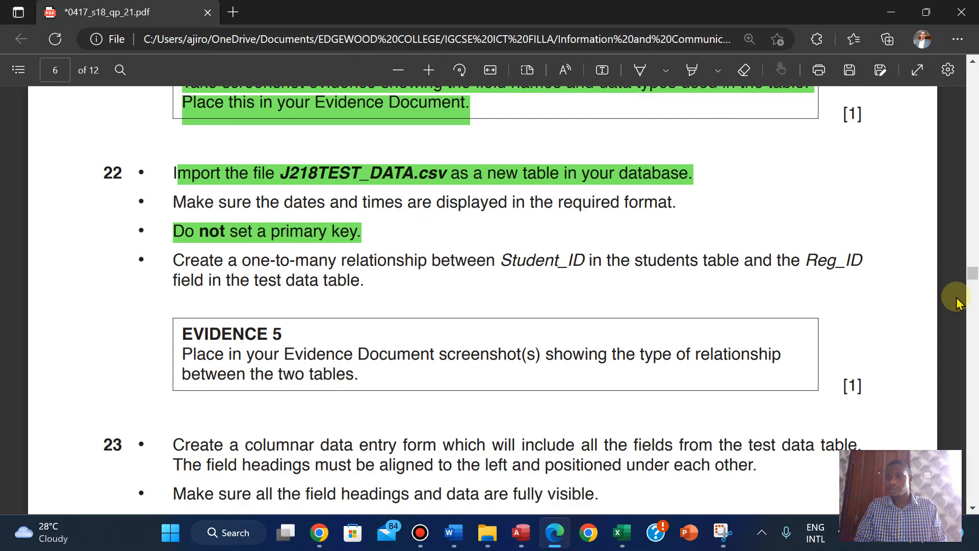
{"action": "scroll", "coordinate": [973, 264], "scroll_direction": "up", "scroll_amount": 10}
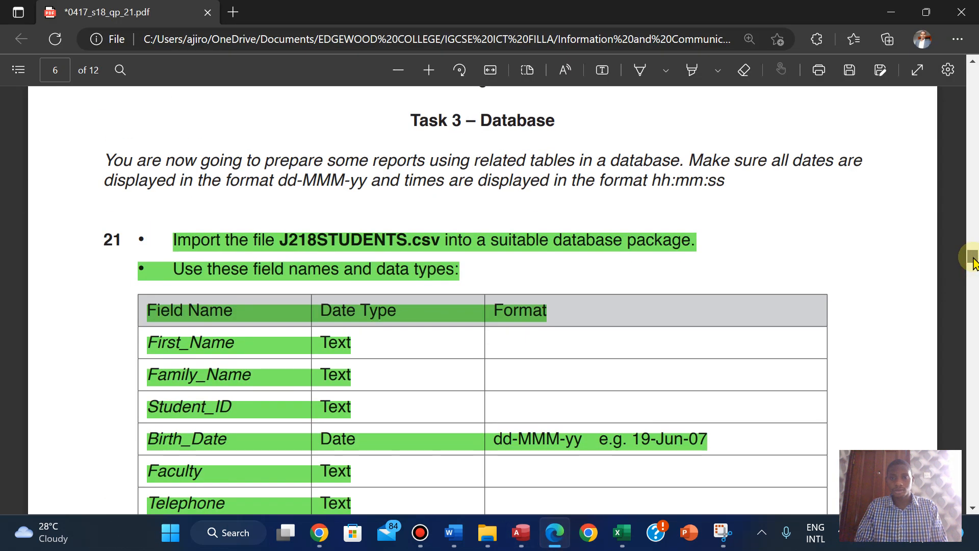
{"action": "left_click_drag", "start_coordinate": [652, 180], "coordinate": [737, 184]}
{"action": "left_click", "coordinate": [736, 182]}
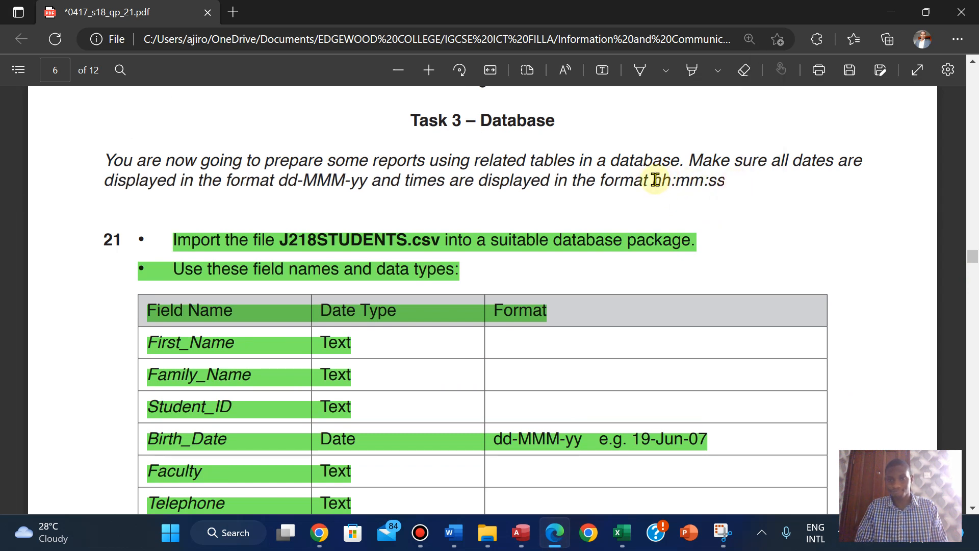
{"action": "left_click_drag", "start_coordinate": [655, 180], "coordinate": [735, 180]}
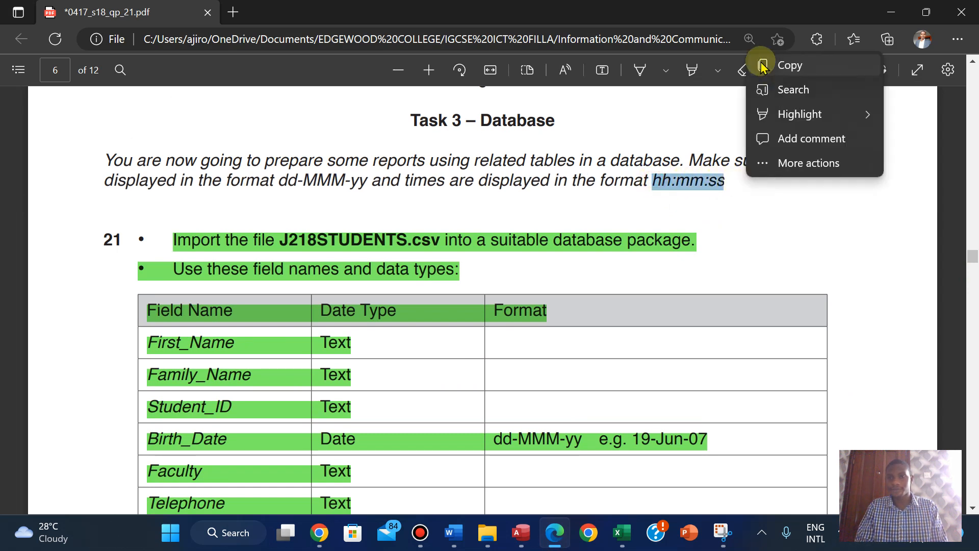
{"action": "left_click", "coordinate": [762, 65]}
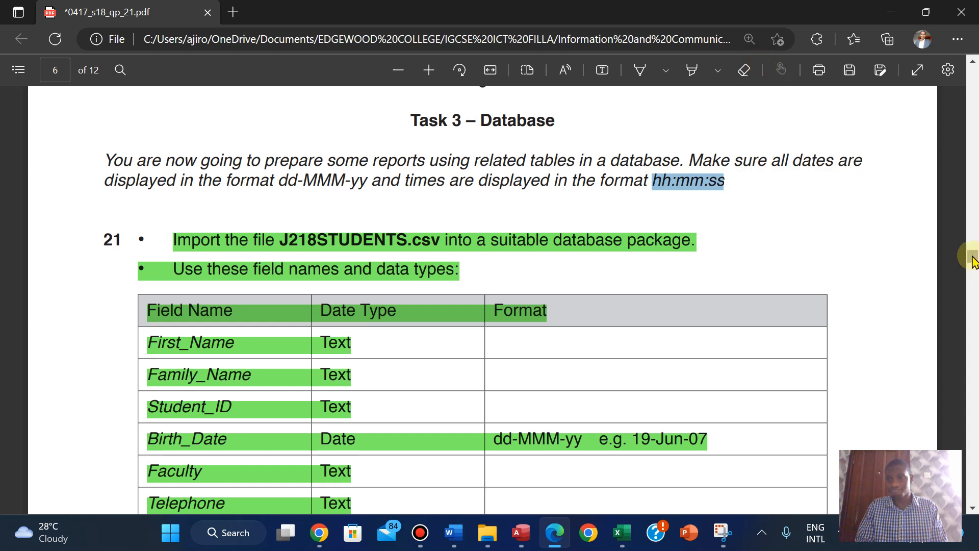
- Back in Access, paste hh:mm:ss as the Start_Time field's Format and save the J218TEST_DATA table
{"action": "left_click_drag", "start_coordinate": [972, 261], "coordinate": [933, 277]}
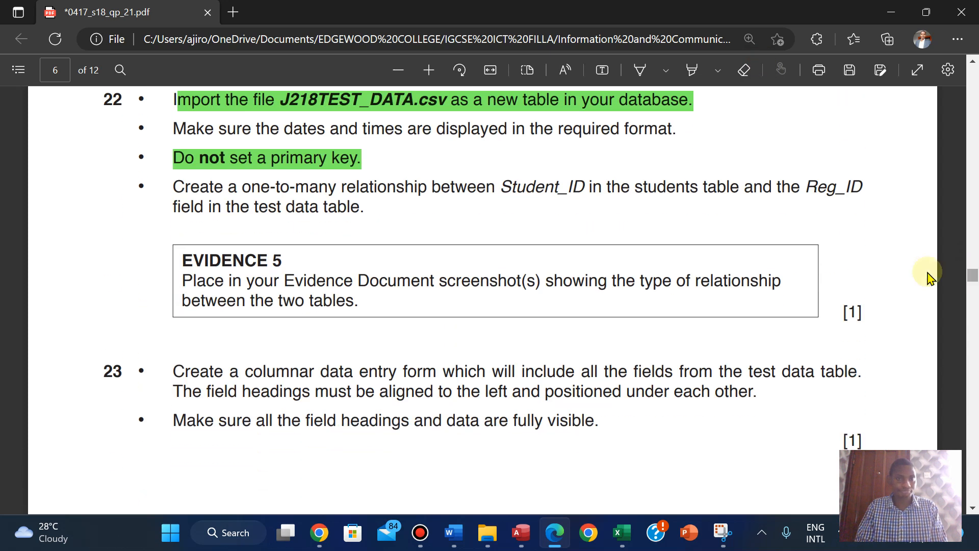
{"action": "left_click", "coordinate": [521, 533]}
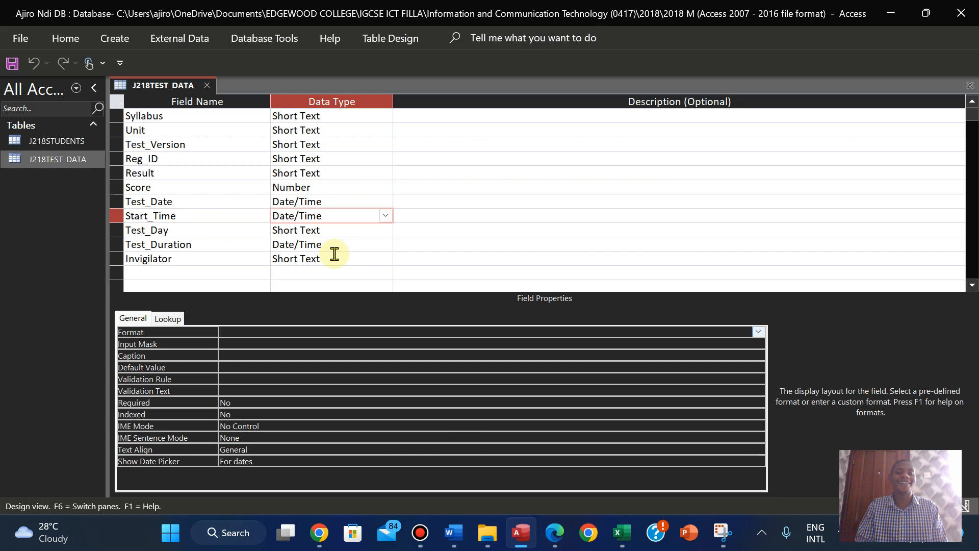
{"action": "right_click", "coordinate": [228, 329]}
{"action": "left_click", "coordinate": [264, 414]}
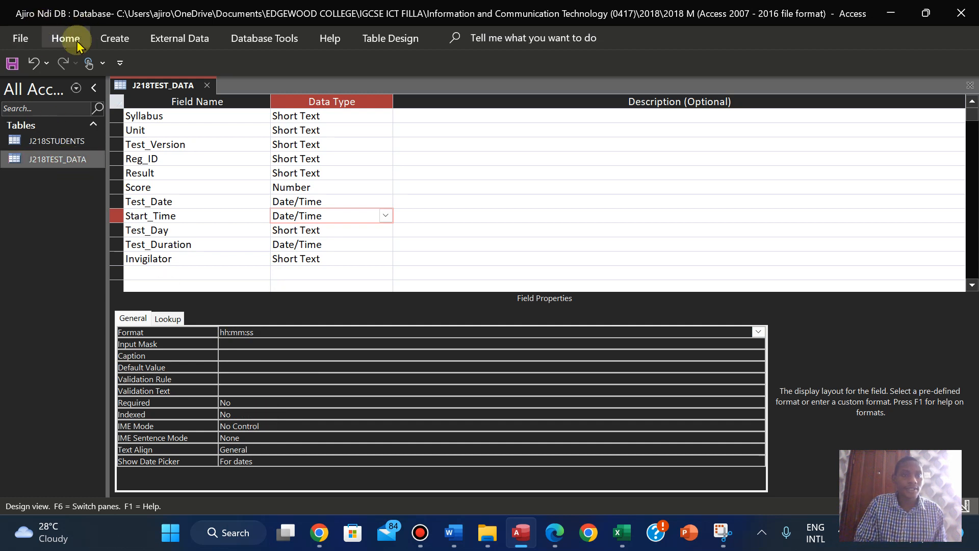
{"action": "right_click", "coordinate": [155, 87]}
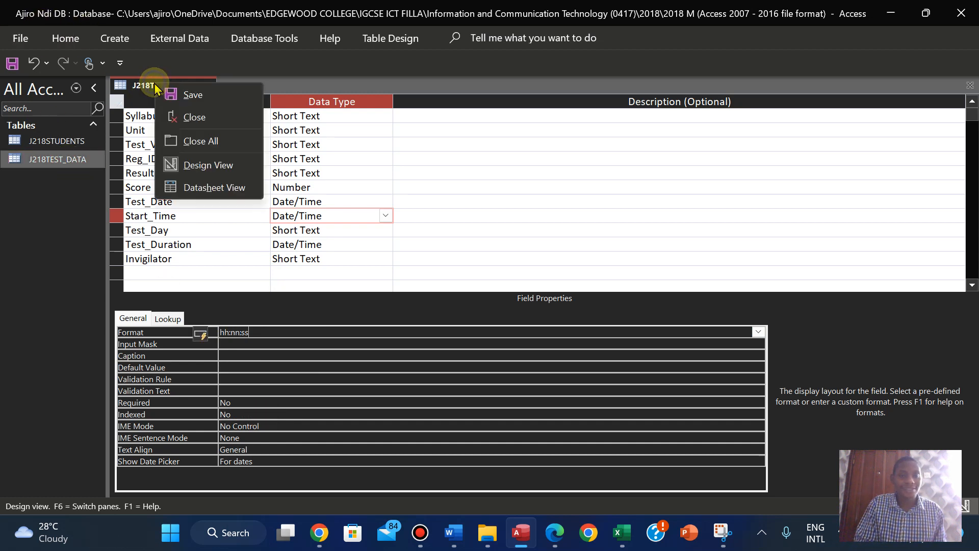
{"action": "left_click", "coordinate": [179, 94]}
- Display J218TEST_DATA in Datasheet View to check how the Start_Time values are formatted
{"action": "left_click", "coordinate": [65, 41]}
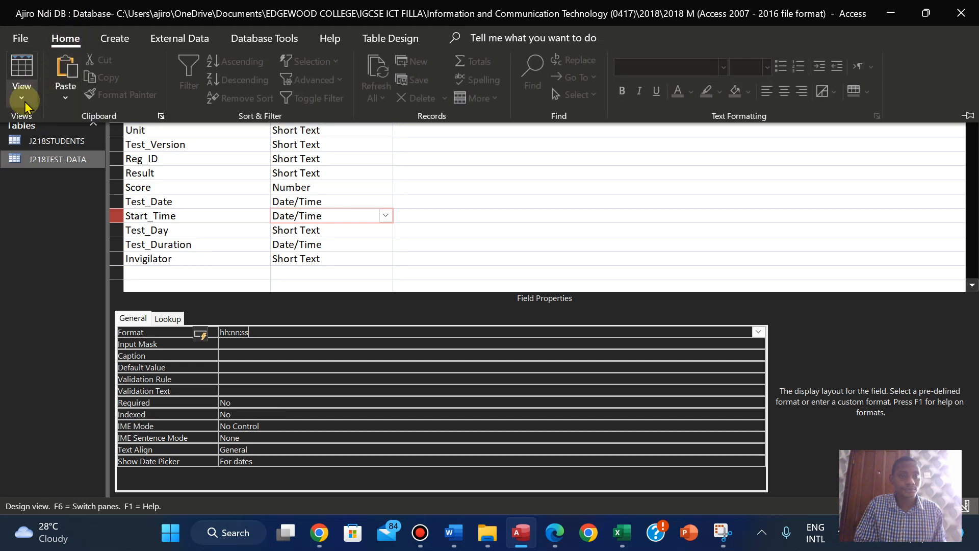
{"action": "left_click", "coordinate": [22, 81]}
{"action": "left_click", "coordinate": [57, 130]}
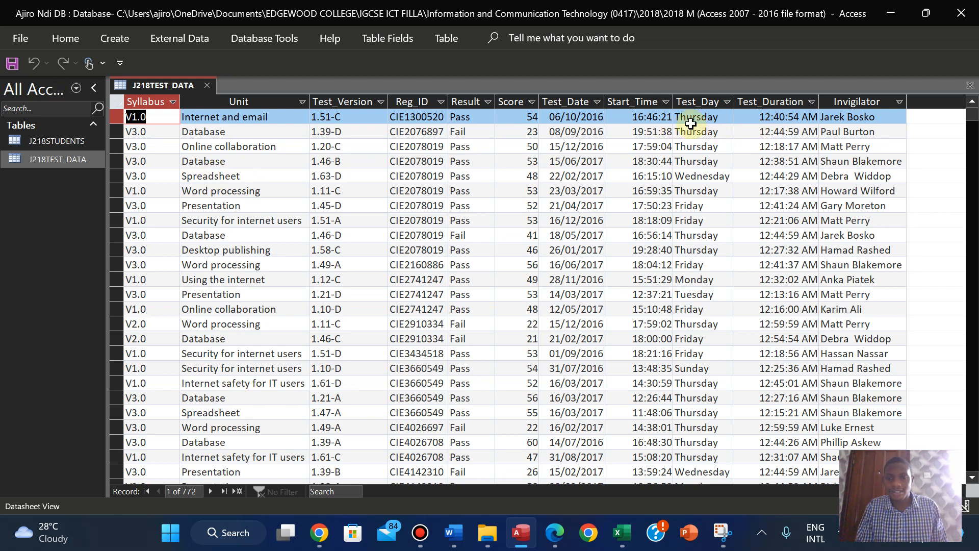
- Recheck the required date and time formats in the exam paper's Task 3 introduction and return to the Access table
{"action": "left_click", "coordinate": [555, 533]}
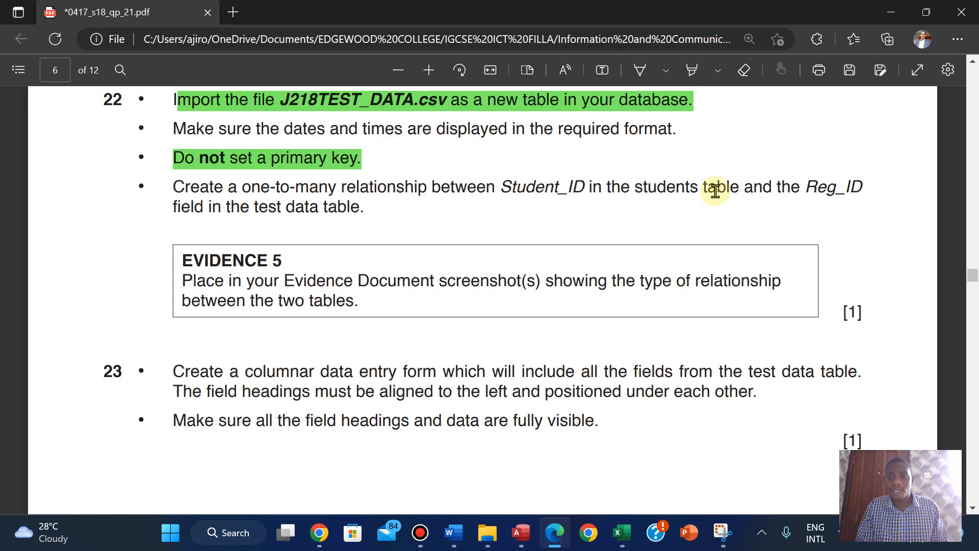
{"action": "scroll", "coordinate": [715, 191], "scroll_direction": "up", "scroll_amount": 10}
{"action": "scroll", "coordinate": [716, 191], "scroll_direction": "down", "scroll_amount": 6}
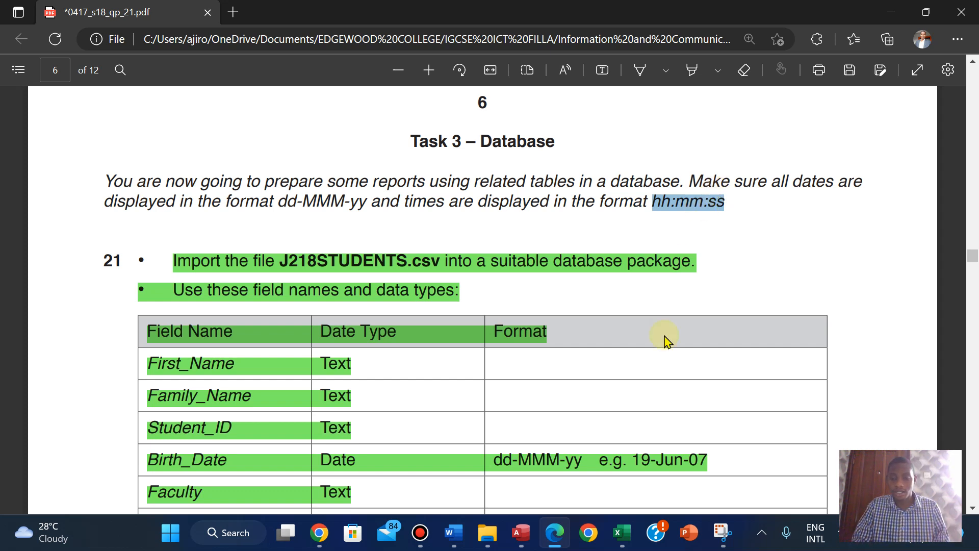
{"action": "left_click", "coordinate": [525, 533]}
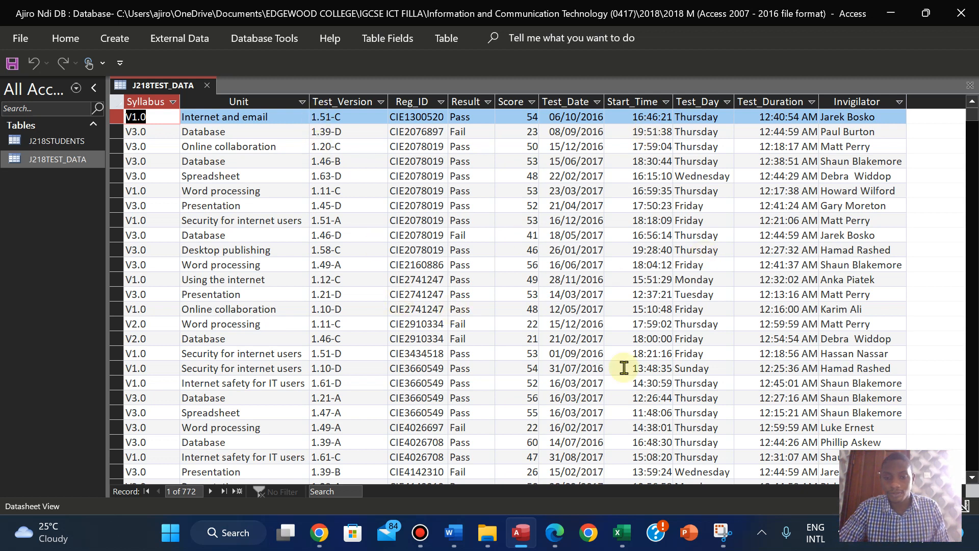
- Switch to the exam paper PDF and highlight in green question 22's instruction to display dates and times in the required format
{"action": "left_click", "coordinate": [553, 532]}
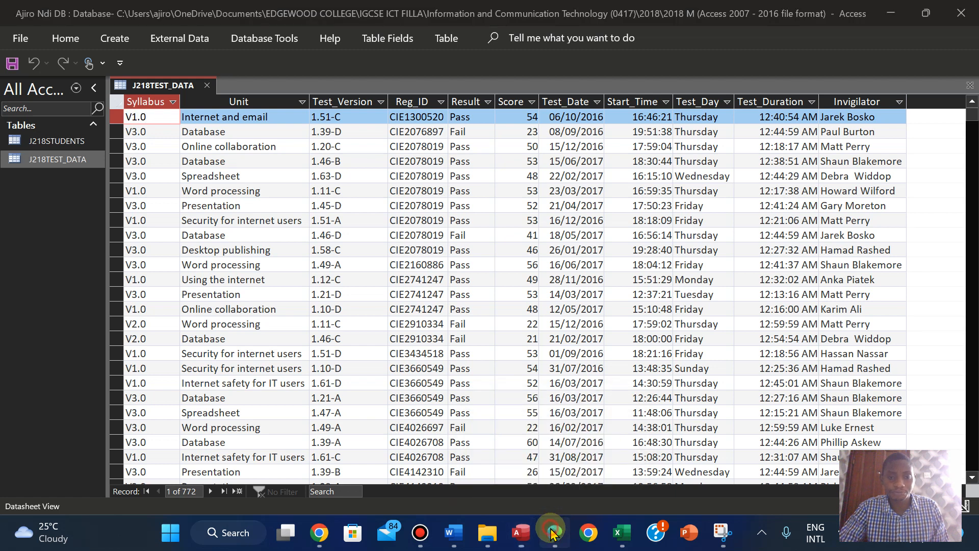
{"action": "scroll", "coordinate": [582, 334], "scroll_direction": "down", "scroll_amount": 10}
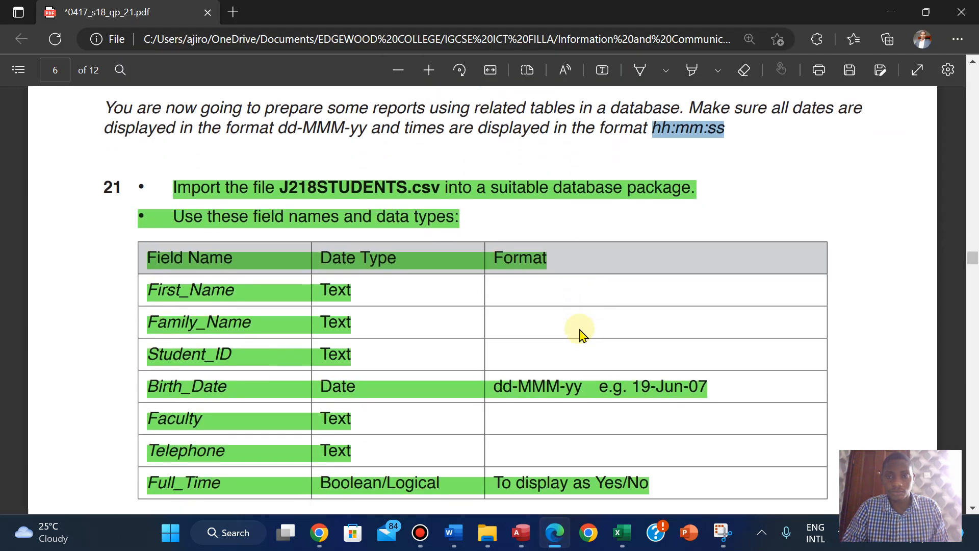
{"action": "scroll", "coordinate": [581, 334], "scroll_direction": "up", "scroll_amount": 3}
{"action": "scroll", "coordinate": [581, 334], "scroll_direction": "up", "scroll_amount": 2}
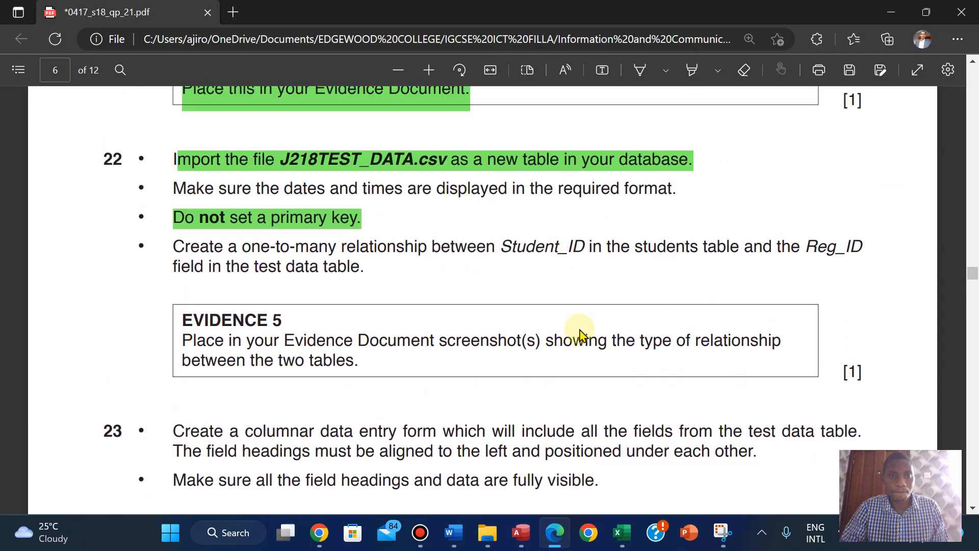
{"action": "left_click_drag", "start_coordinate": [173, 189], "coordinate": [682, 188]}
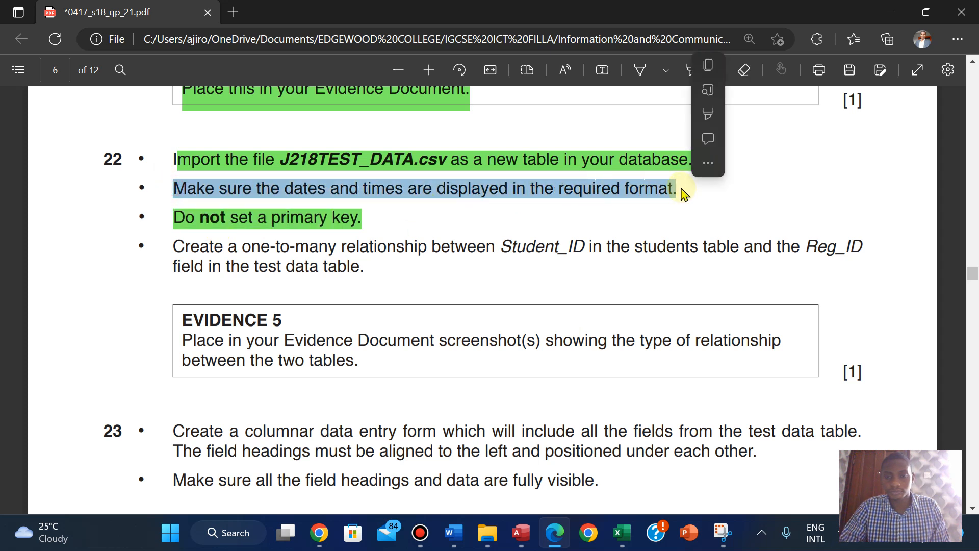
{"action": "mouse_move", "coordinate": [714, 102]}
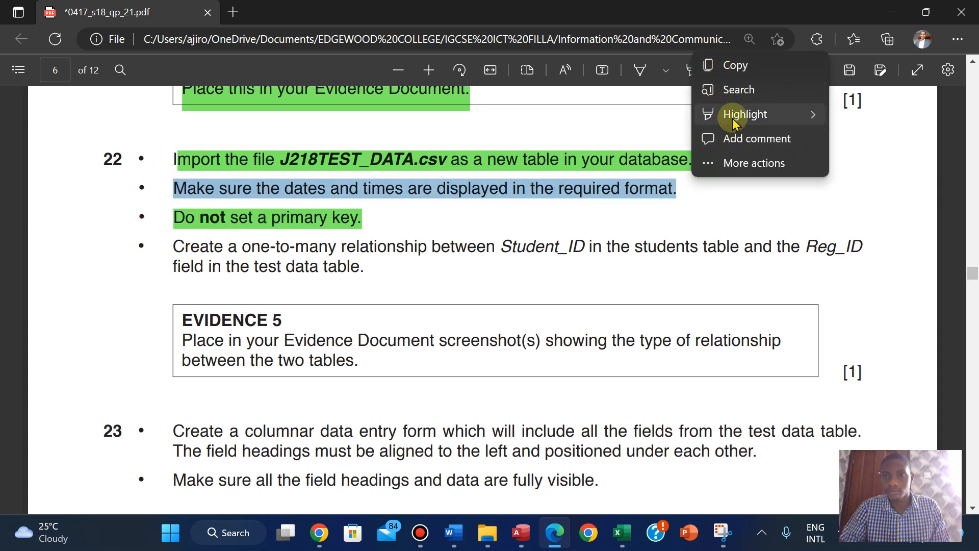
{"action": "left_click", "coordinate": [862, 139]}
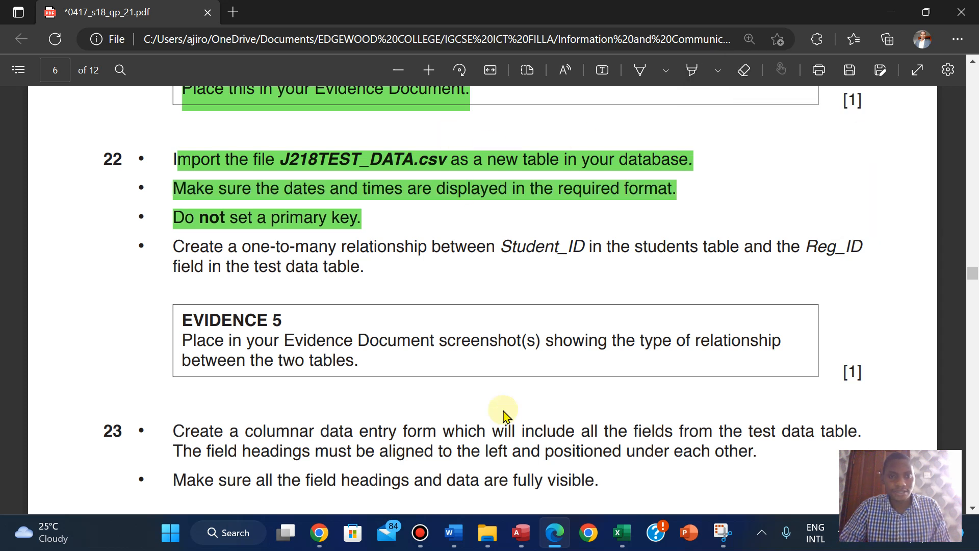
- Return to Access and open J218STUDENTS, then J218TEST_DATA, to compare how their date fields are displayed
{"action": "left_click", "coordinate": [522, 534]}
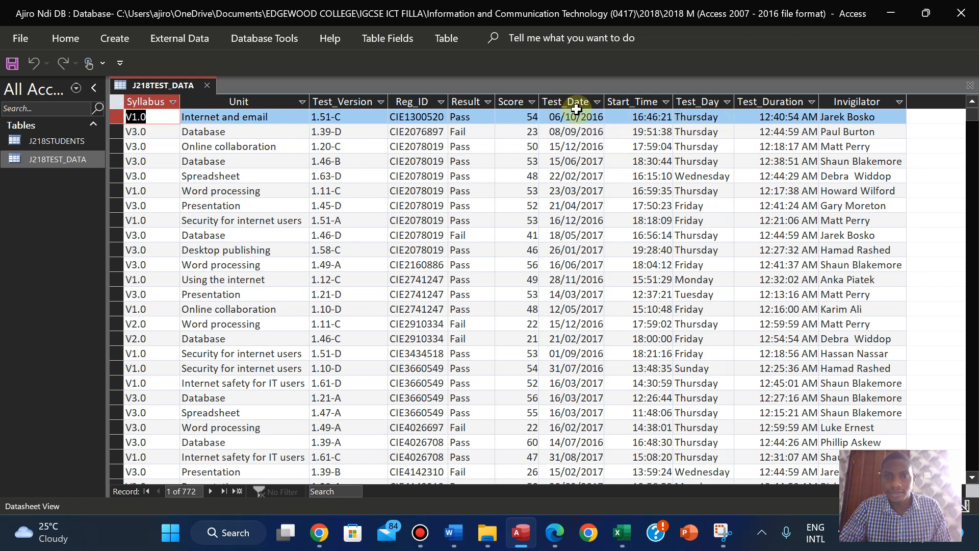
{"action": "double_click", "coordinate": [60, 141]}
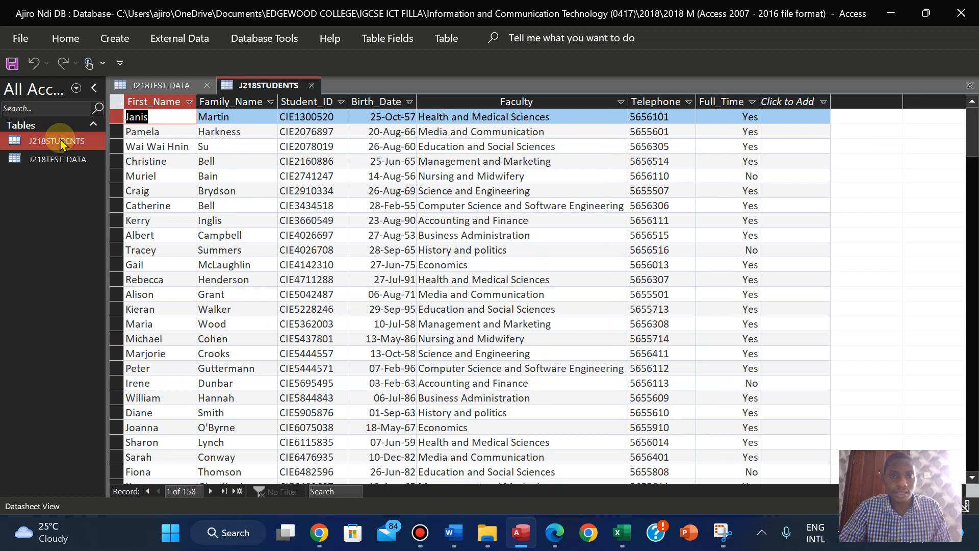
{"action": "double_click", "coordinate": [57, 160]}
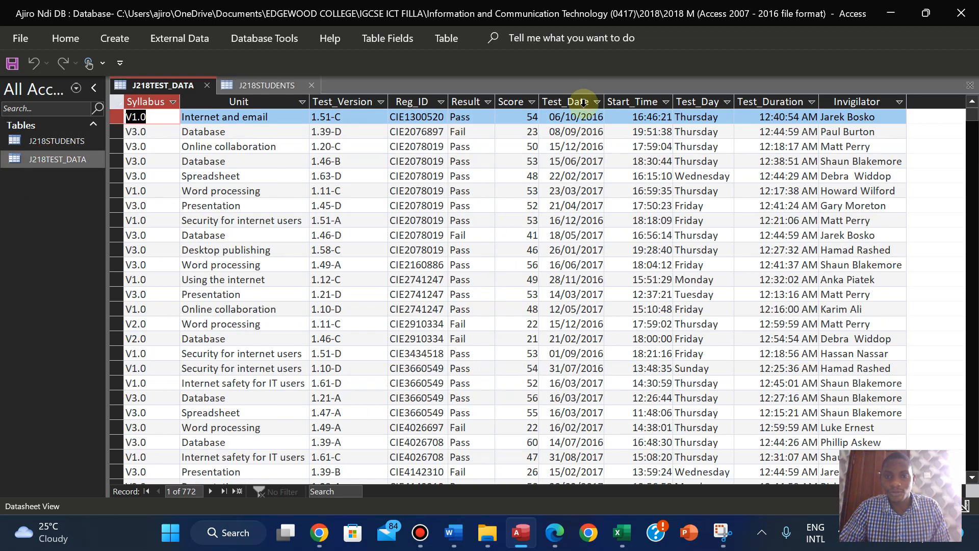
- Open J218TEST_DATA in Design View, set the Test_Date field's Format to Medium Date, and save the table
{"action": "left_click", "coordinate": [61, 41]}
{"action": "left_click", "coordinate": [64, 95]}
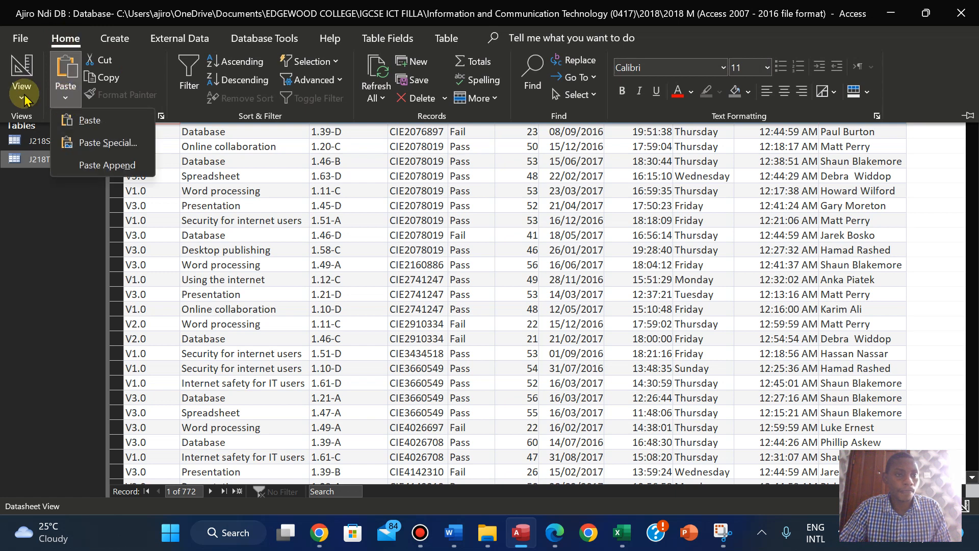
{"action": "left_click", "coordinate": [11, 96]}
{"action": "left_click", "coordinate": [45, 162]}
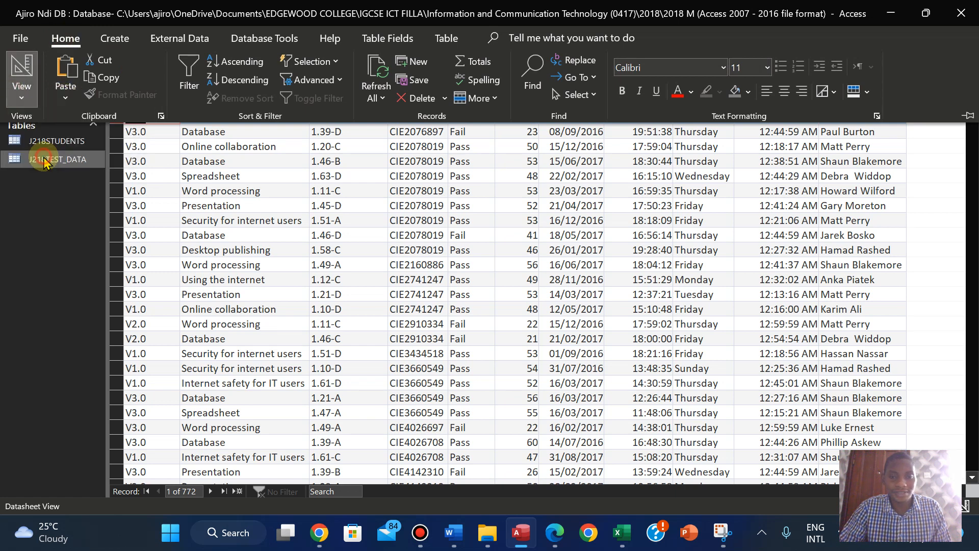
{"action": "left_click", "coordinate": [300, 201]}
{"action": "left_click", "coordinate": [675, 334]}
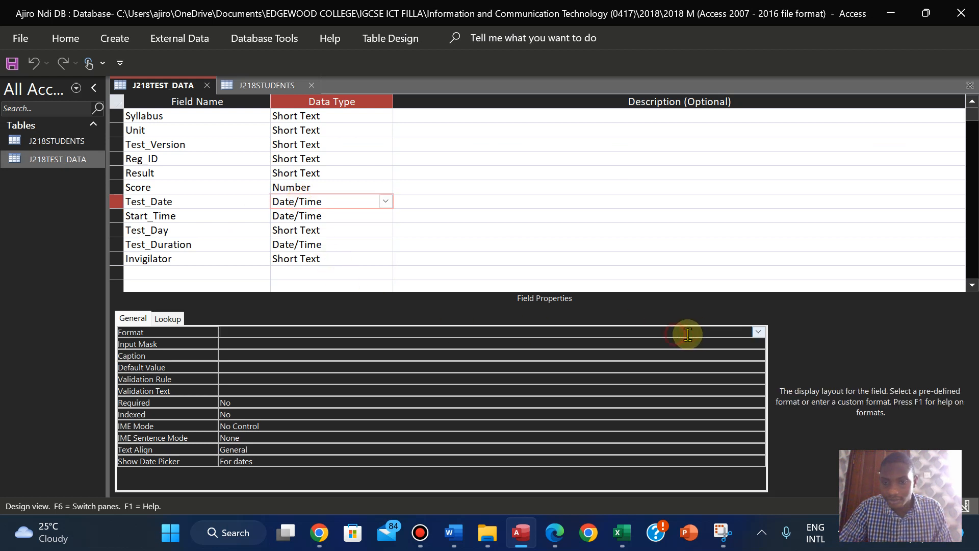
{"action": "left_click", "coordinate": [758, 331]}
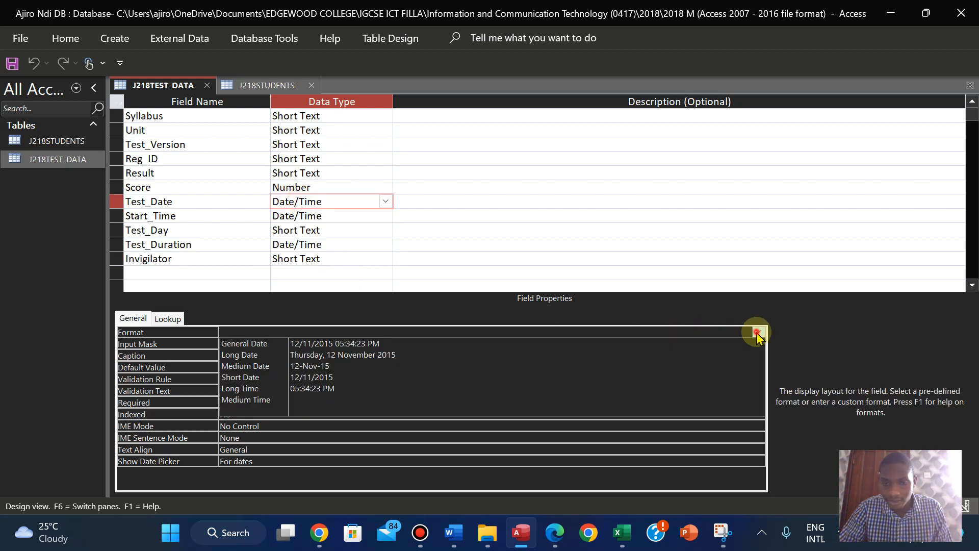
{"action": "left_click", "coordinate": [548, 365]}
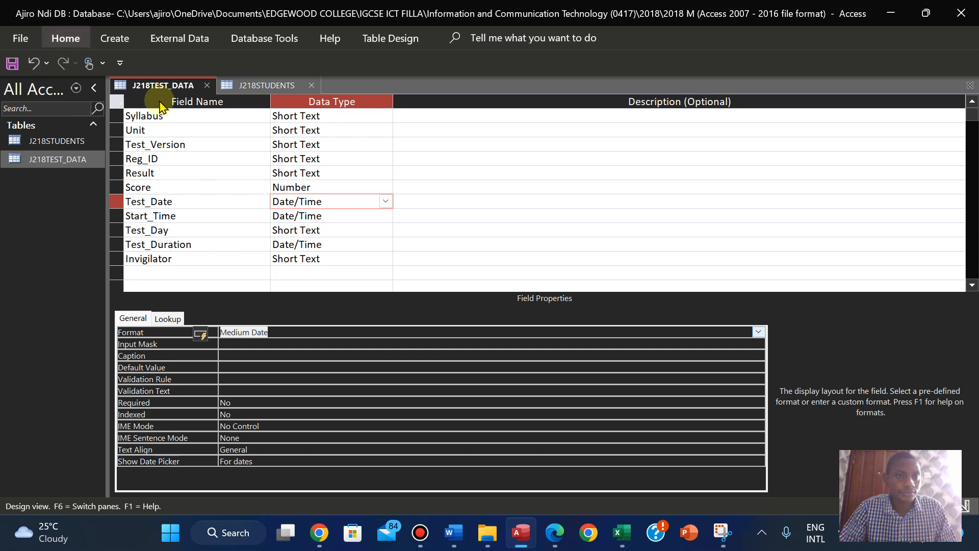
{"action": "right_click", "coordinate": [151, 85]}
{"action": "left_click", "coordinate": [176, 92]}
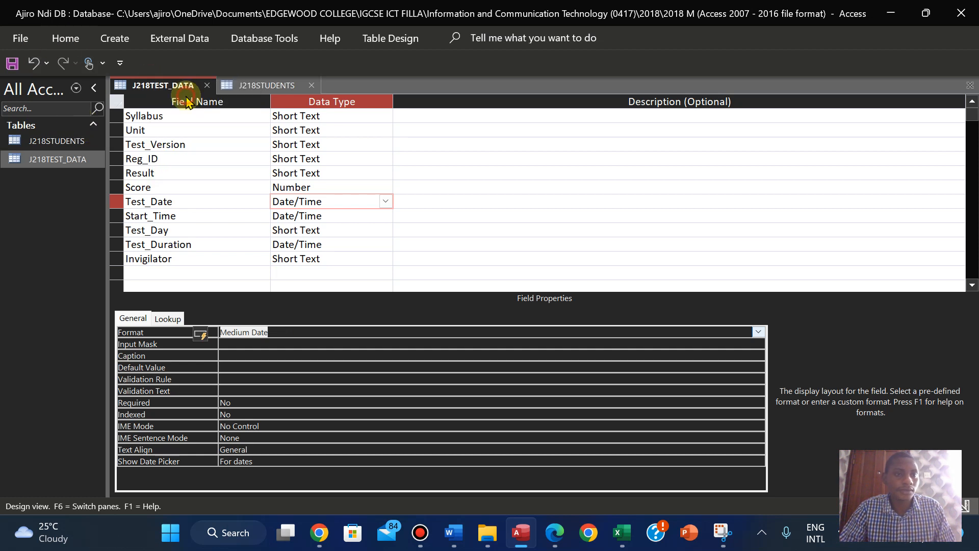
- Display J218TEST_DATA in Datasheet View, keep the ribbon expanded, and check the formatting of the Test_Date and Start_Time values
{"action": "left_click", "coordinate": [52, 43]}
{"action": "left_click", "coordinate": [21, 89]}
{"action": "left_click", "coordinate": [56, 130]}
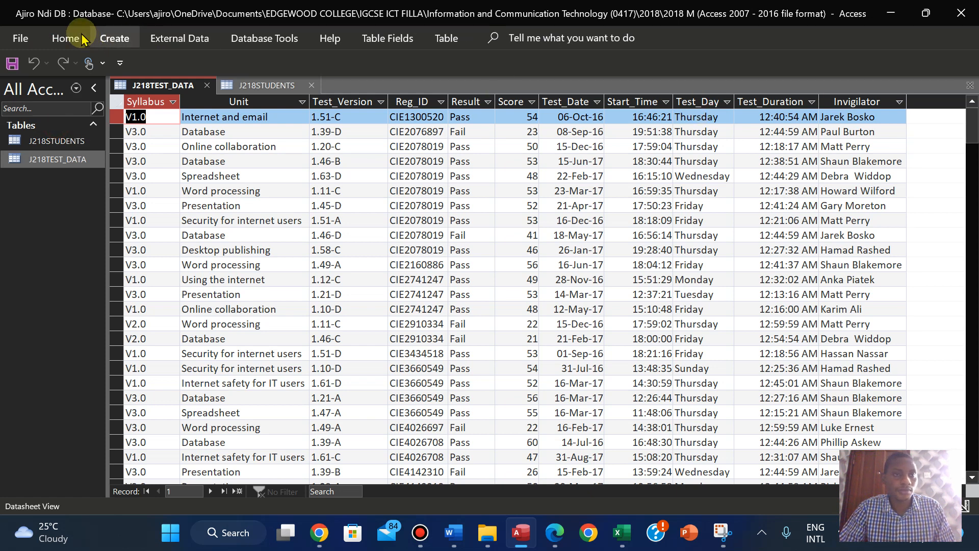
{"action": "left_click", "coordinate": [79, 39]}
{"action": "left_click", "coordinate": [964, 115]}
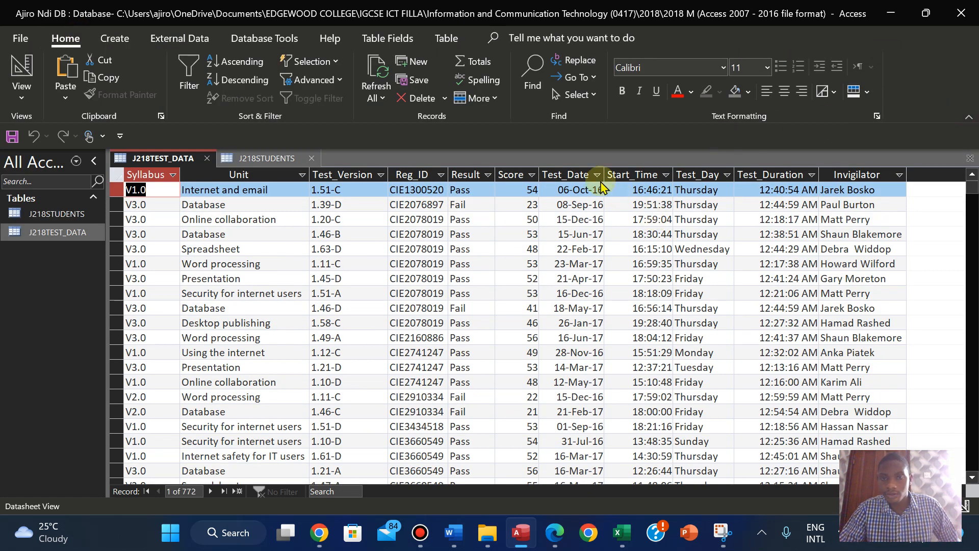
{"action": "double_click", "coordinate": [606, 174]}
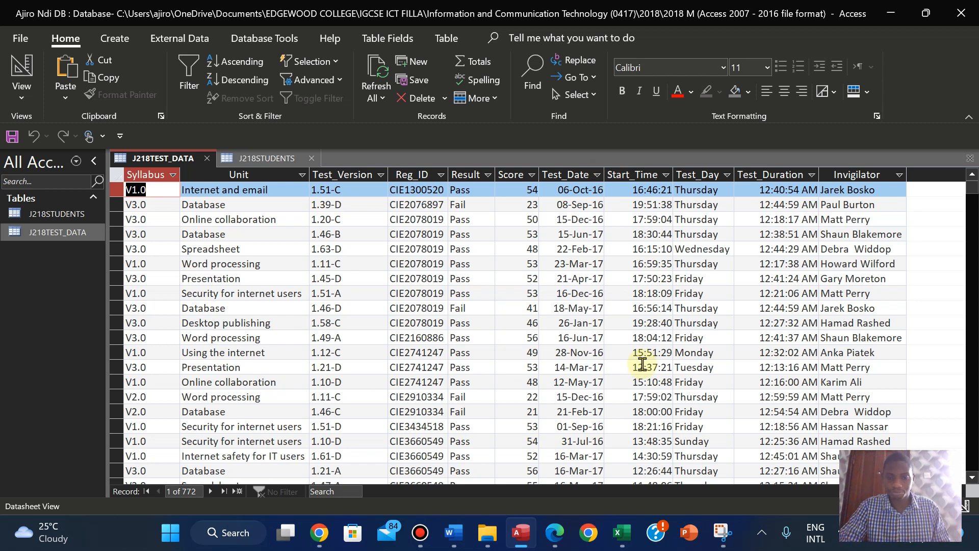
- Check question 22's relationship requirement in the exam paper, then close the J218TEST_DATA and J218STUDENTS tables in Access
{"action": "left_click", "coordinate": [556, 532]}
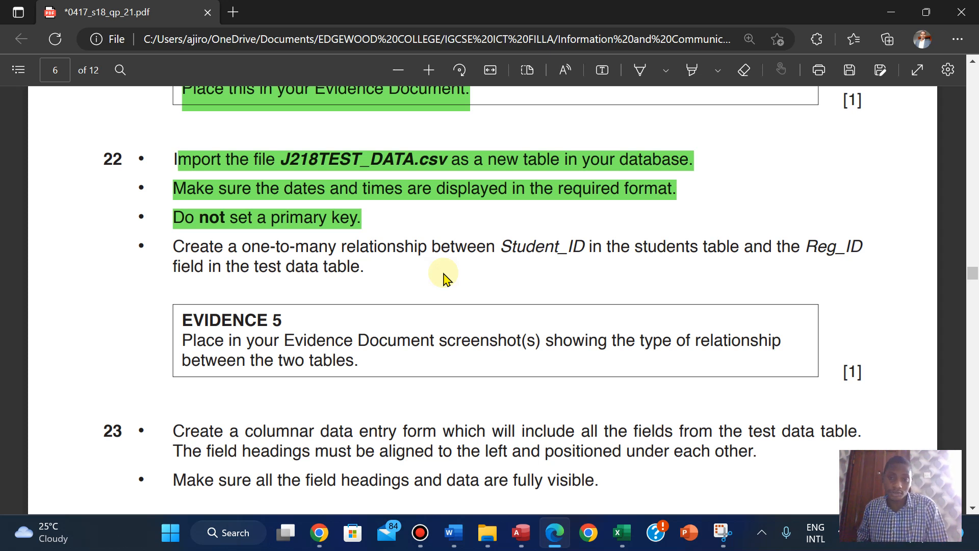
{"action": "left_click", "coordinate": [520, 533]}
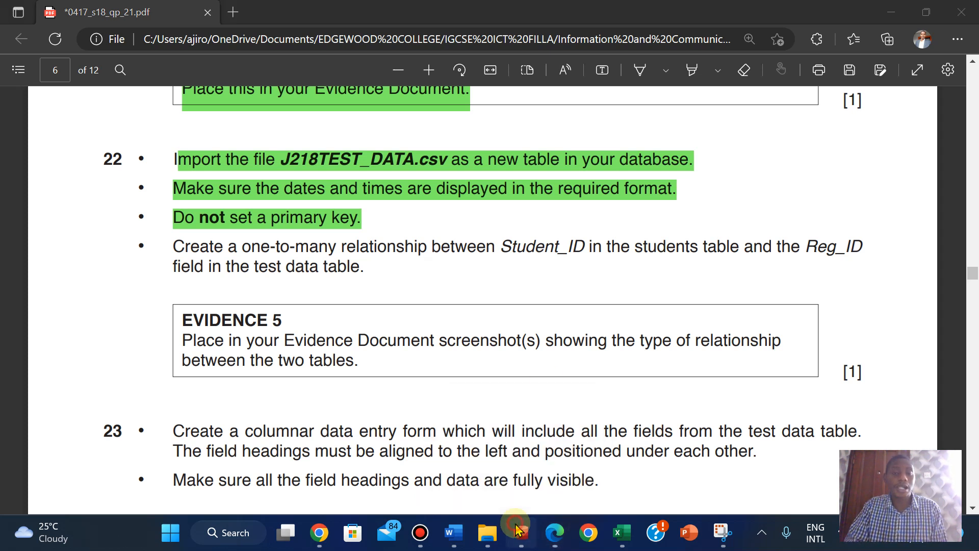
{"action": "right_click", "coordinate": [162, 158]}
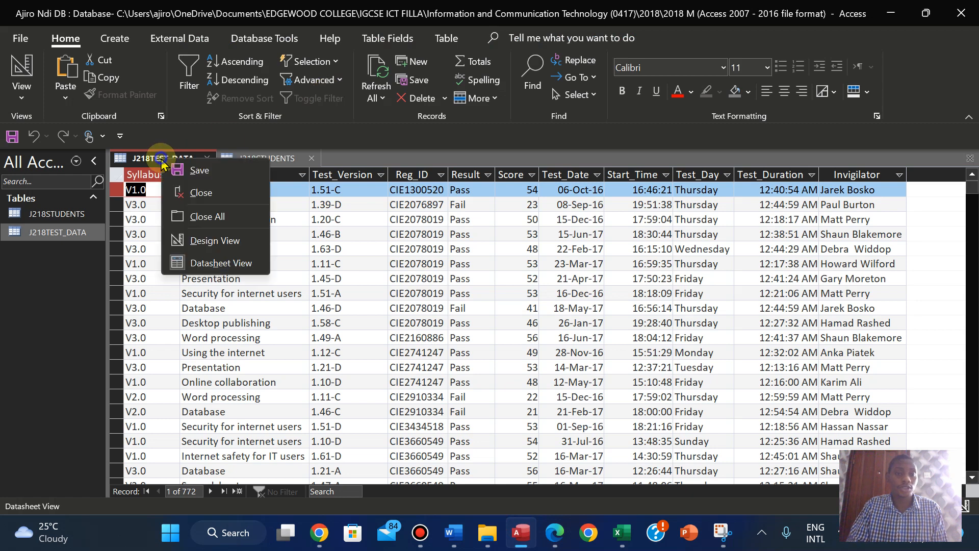
{"action": "left_click", "coordinate": [202, 204]}
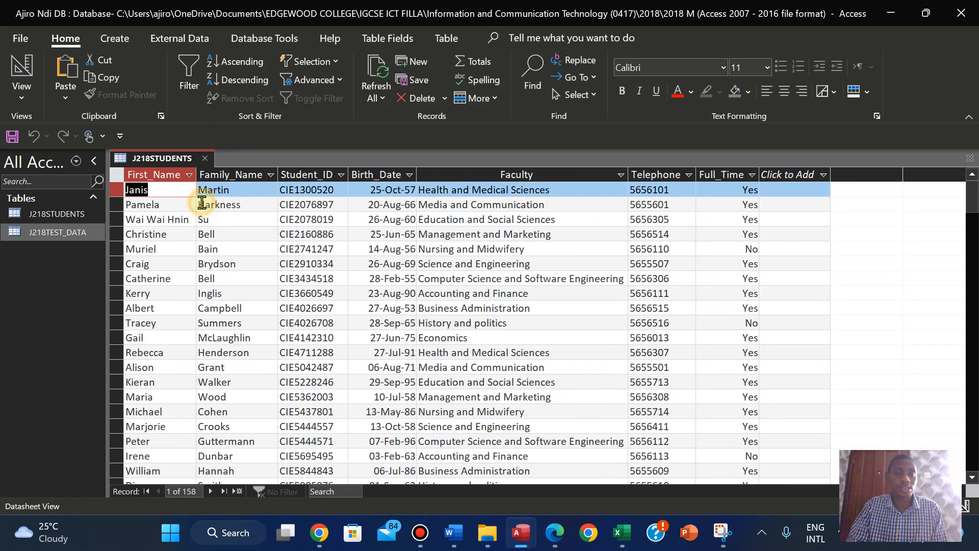
{"action": "right_click", "coordinate": [151, 161]}
{"action": "left_click", "coordinate": [187, 193]}
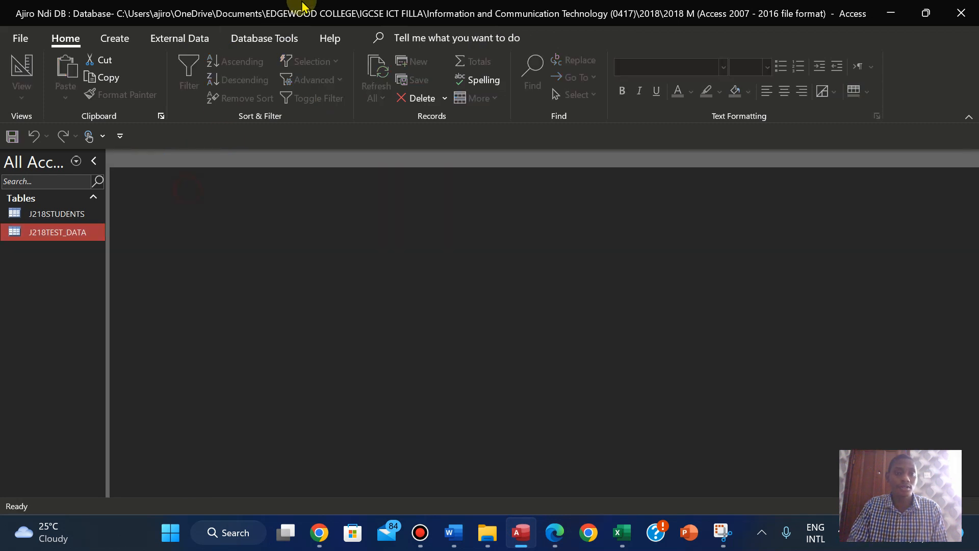
- Open the Relationships window and add the J218STUDENTS and J218TEST_DATA tables to it
{"action": "left_click", "coordinate": [255, 43]}
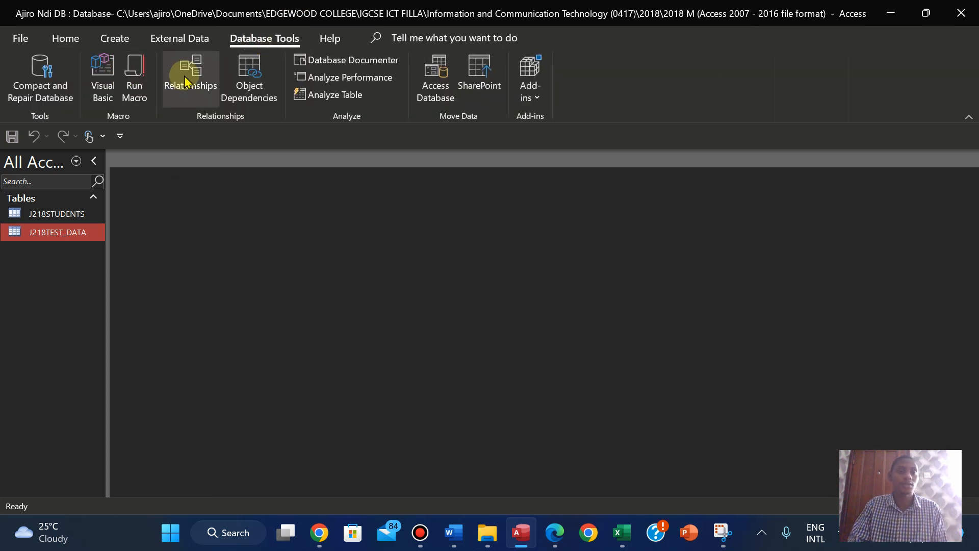
{"action": "left_click", "coordinate": [184, 76]}
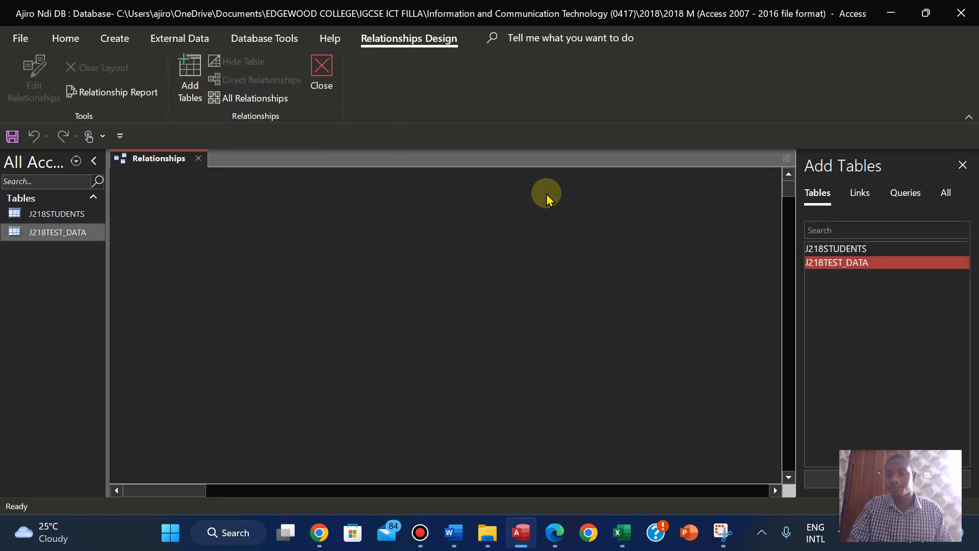
{"action": "left_click", "coordinate": [827, 250], "text": "ctrl"}
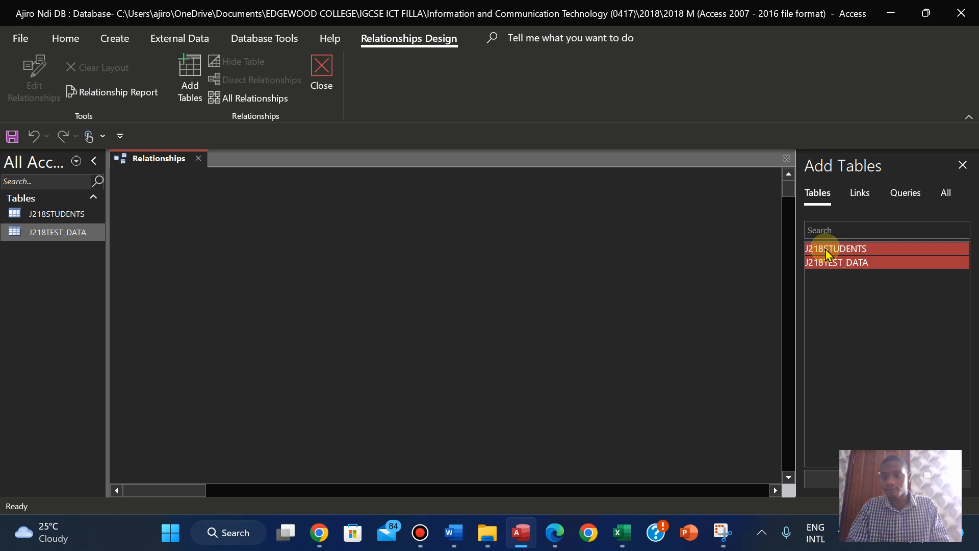
{"action": "left_click", "coordinate": [826, 481]}
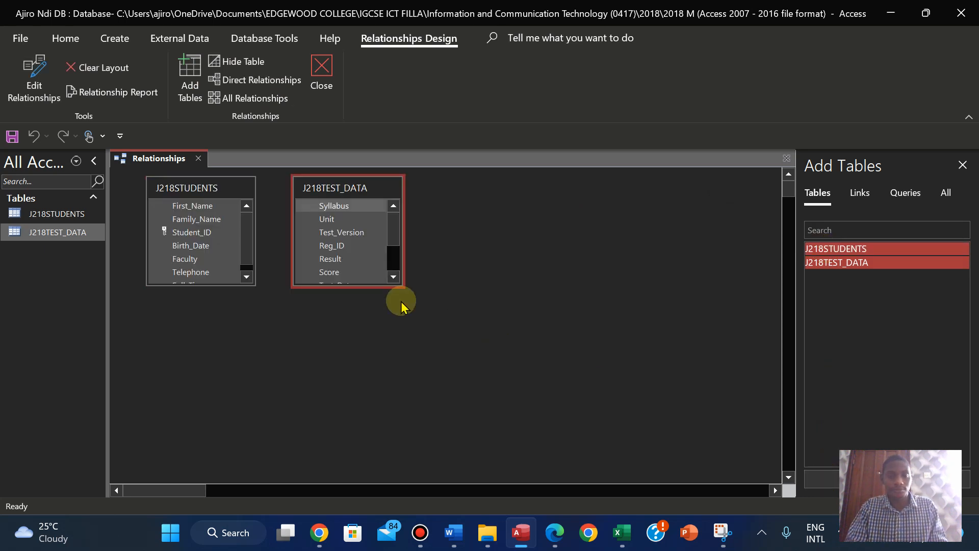
- Enlarge both table boxes in the Relationships layout until all their fields fit, and shift the boxes slightly to the left
{"action": "left_click_drag", "start_coordinate": [342, 285], "coordinate": [341, 360]}
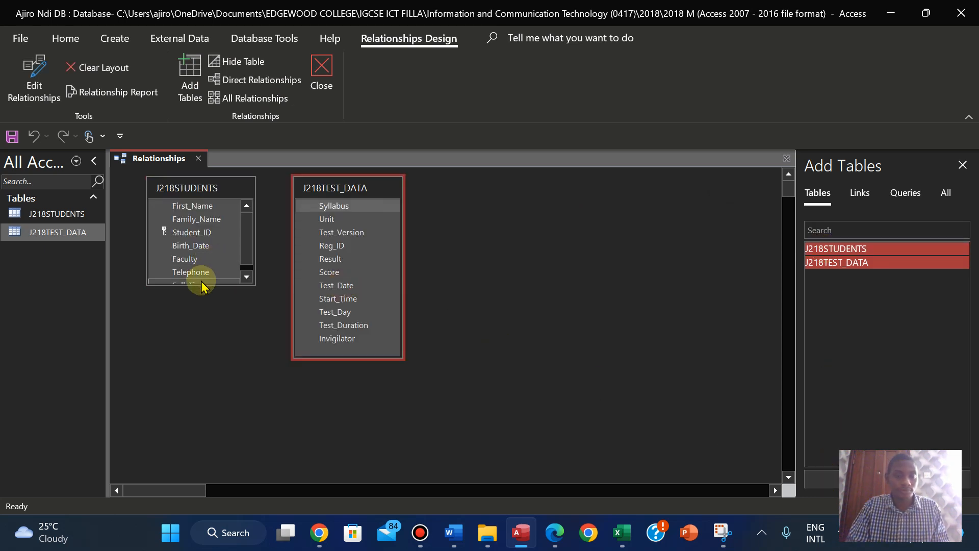
{"action": "left_click_drag", "start_coordinate": [200, 289], "coordinate": [199, 306]}
{"action": "left_click_drag", "start_coordinate": [205, 190], "coordinate": [183, 190]}
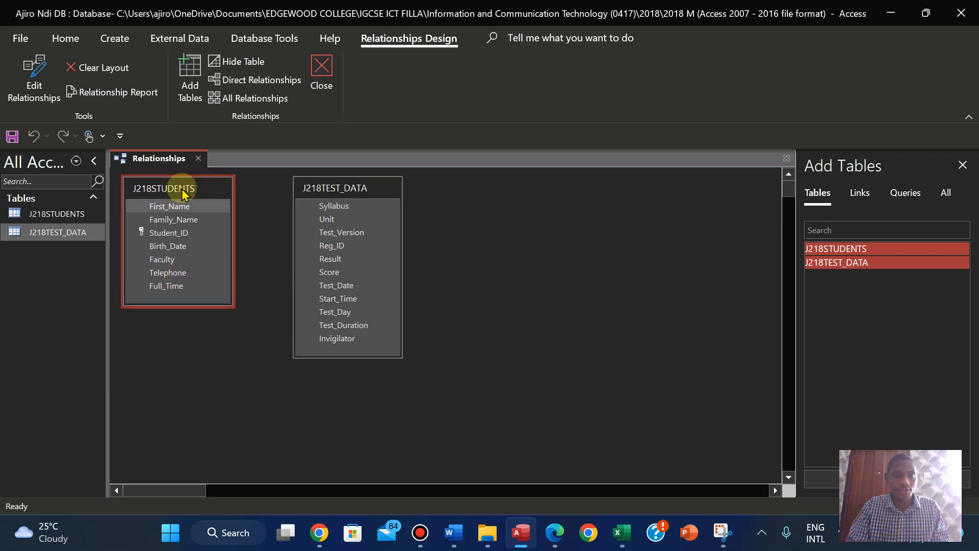
{"action": "left_click_drag", "start_coordinate": [360, 189], "coordinate": [342, 189]}
- Reread in the exam paper which fields question 22 requires the one-to-many relationship to link, and return to Access
{"action": "left_click", "coordinate": [552, 531]}
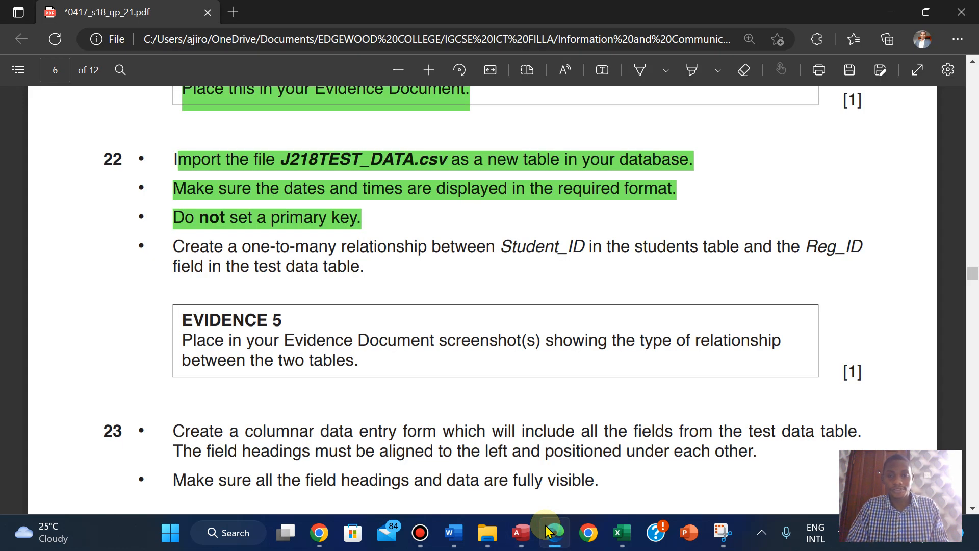
{"action": "left_click", "coordinate": [546, 530]}
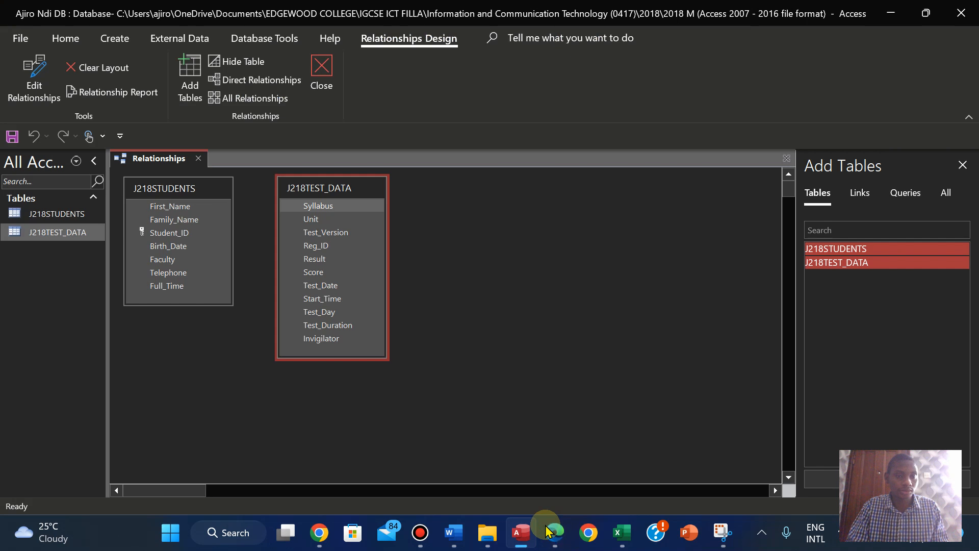
{"action": "left_click", "coordinate": [546, 530]}
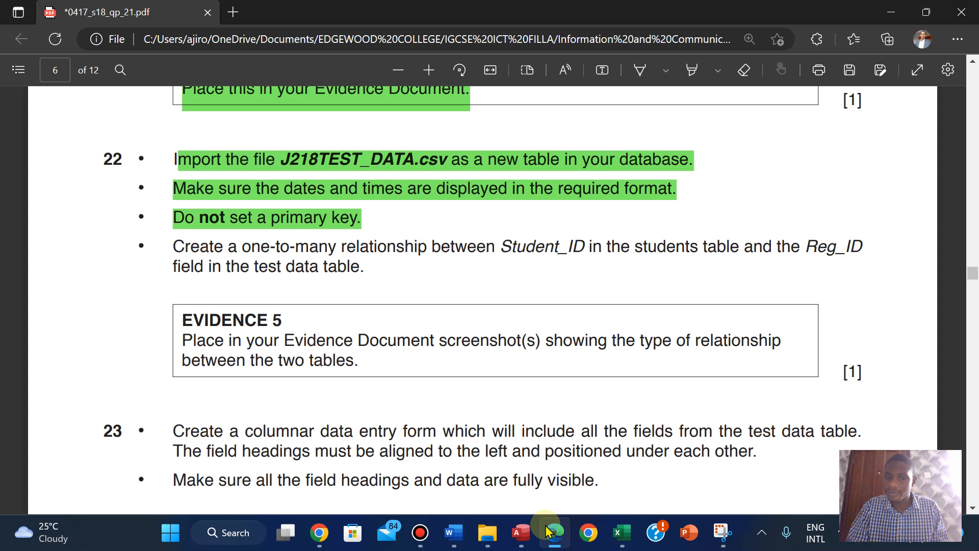
{"action": "left_click", "coordinate": [547, 530]}
- Create a one-to-many relationship from Student_ID in J218STUDENTS to Reg_ID in J218TEST_DATA, and switch back to the exam paper PDF
{"action": "left_click", "coordinate": [175, 235]}
{"action": "left_click_drag", "start_coordinate": [175, 235], "coordinate": [313, 251]}
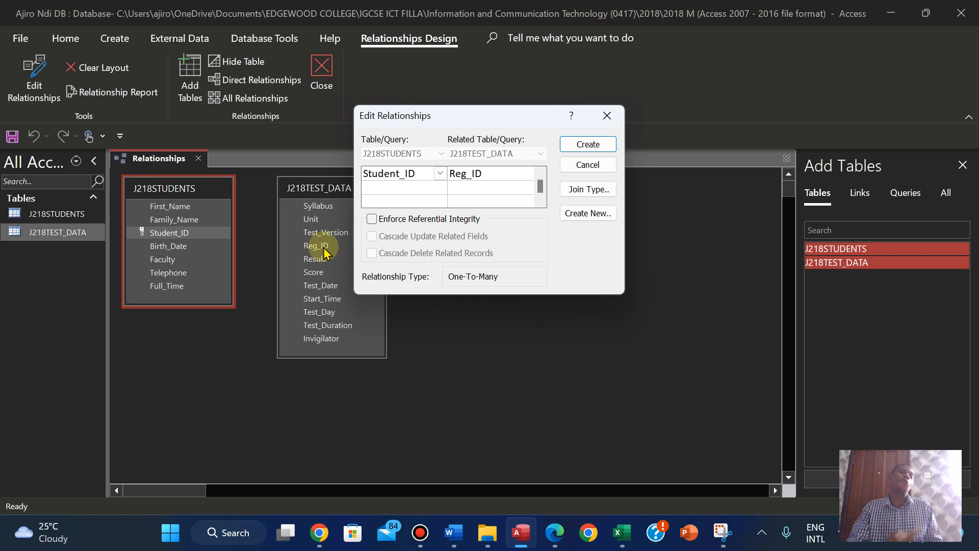
{"action": "left_click", "coordinate": [581, 144]}
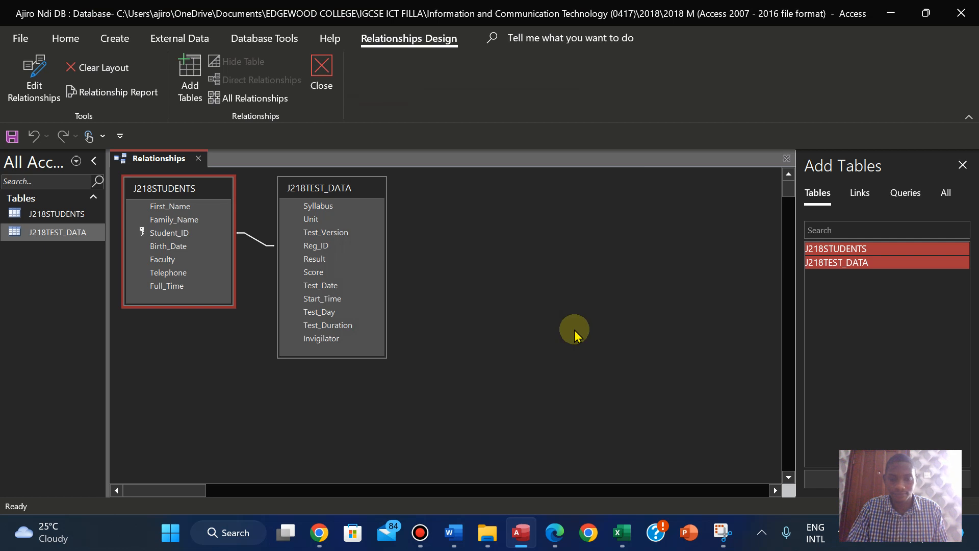
{"action": "left_click", "coordinate": [554, 532]}
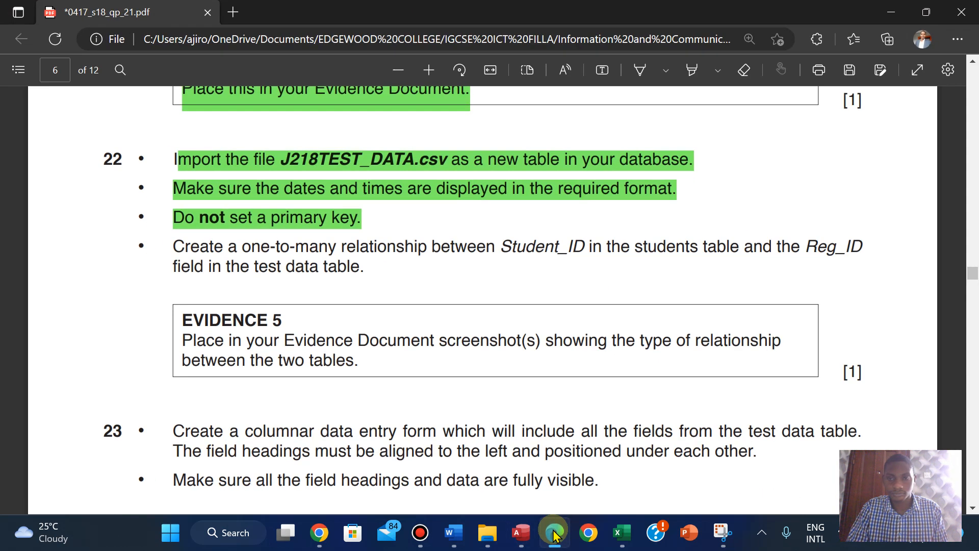
- Reread the Evidence 5 requirement in the exam paper, and in Access move the J218TEST_DATA box closer to J218STUDENTS
{"action": "left_click", "coordinate": [554, 532]}
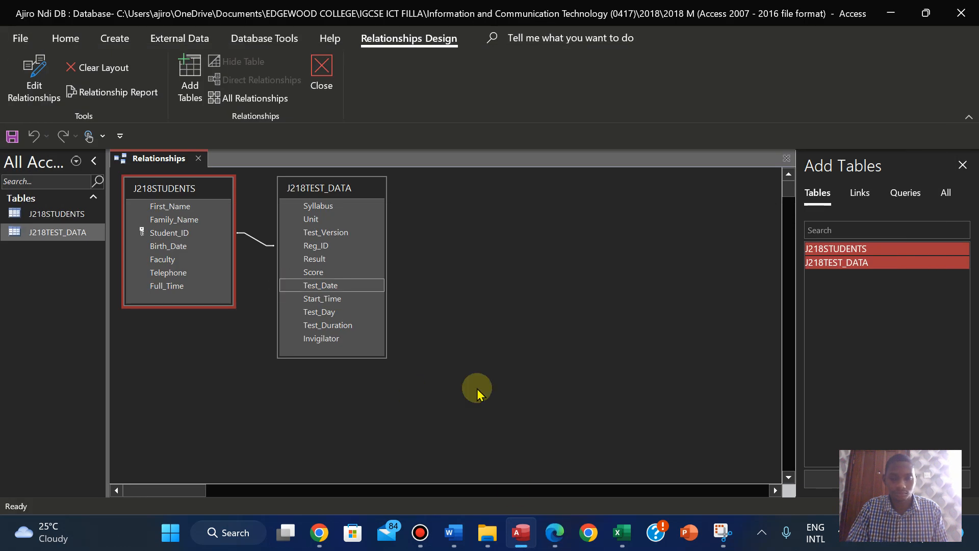
{"action": "left_click", "coordinate": [554, 527]}
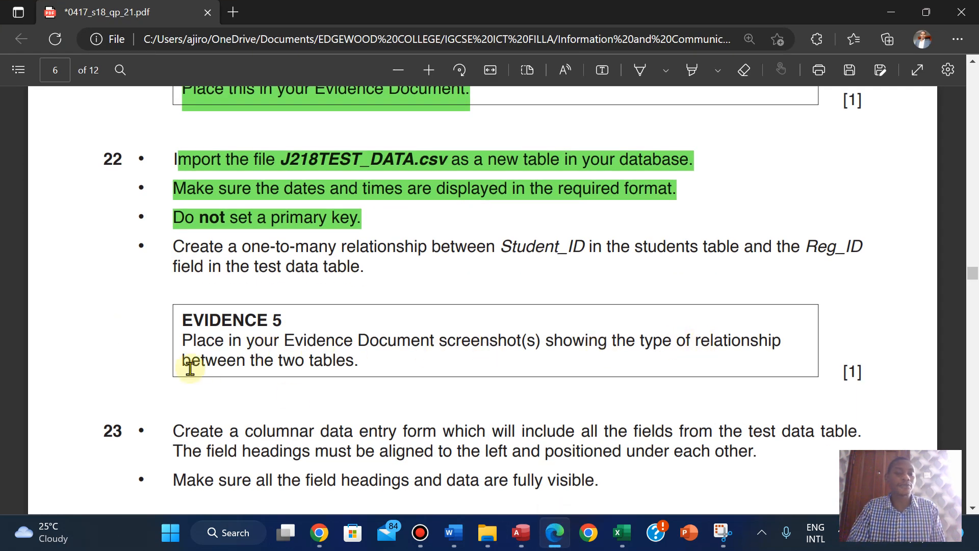
{"action": "left_click", "coordinate": [523, 535]}
{"action": "left_click_drag", "start_coordinate": [335, 191], "coordinate": [315, 208]}
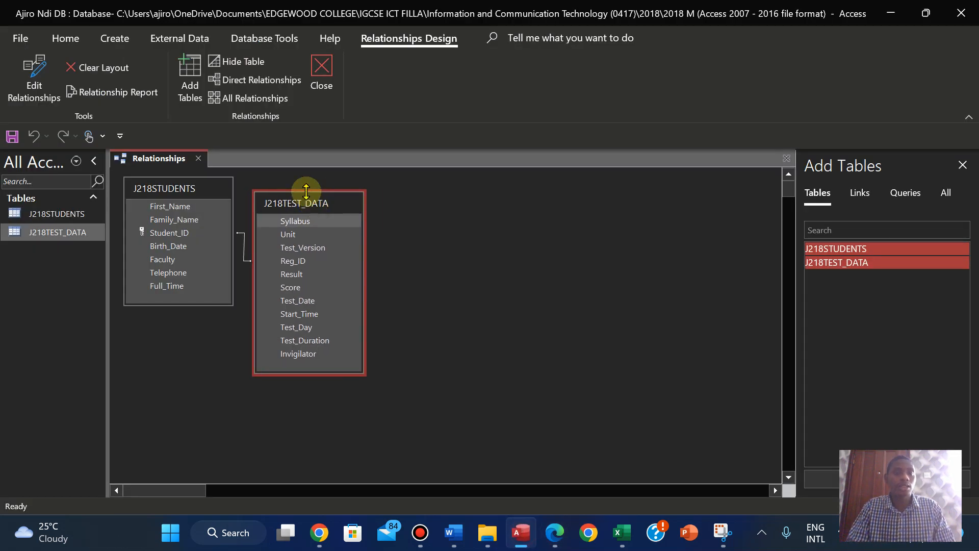
- Capture a rectangular snip of the Relationships layout with the Student_ID–Reg_ID relationship's Edit Relationships dialog open beside both tables
{"action": "right_click", "coordinate": [244, 249]}
{"action": "left_click", "coordinate": [274, 265]}
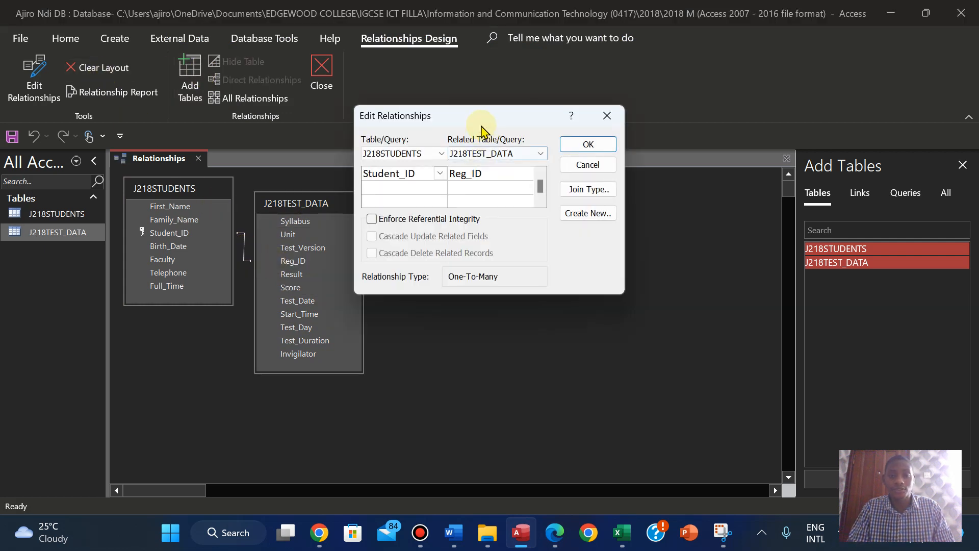
{"action": "left_click_drag", "start_coordinate": [479, 127], "coordinate": [491, 209]}
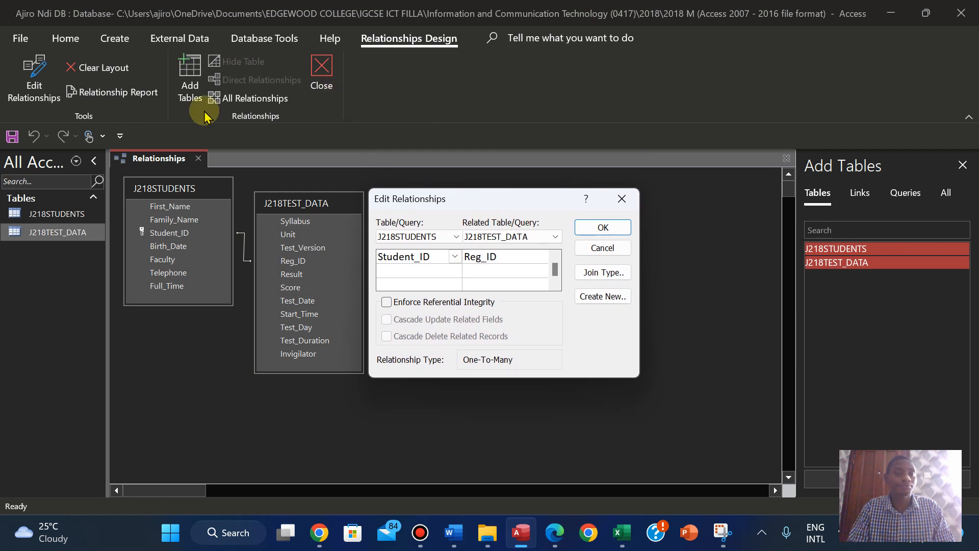
{"action": "left_click", "coordinate": [724, 533]}
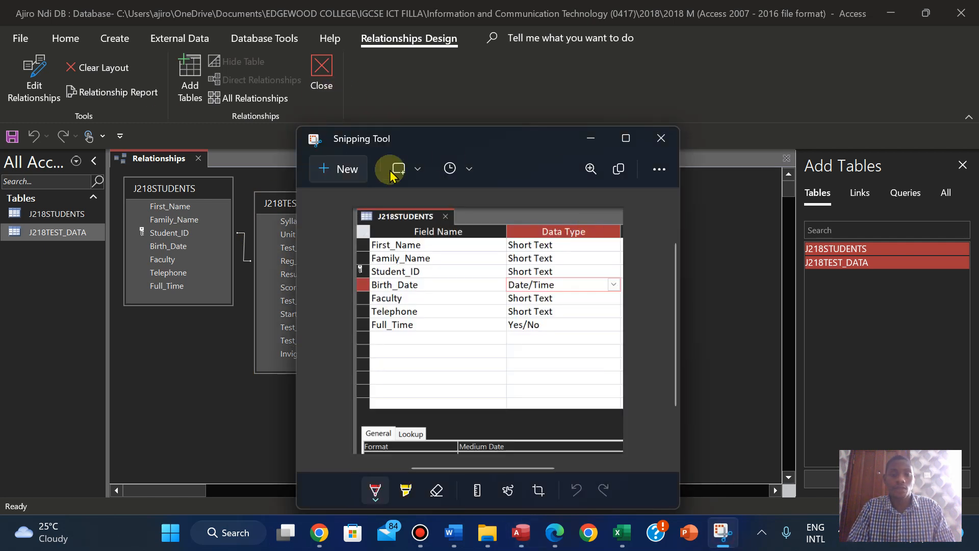
{"action": "left_click", "coordinate": [339, 172]}
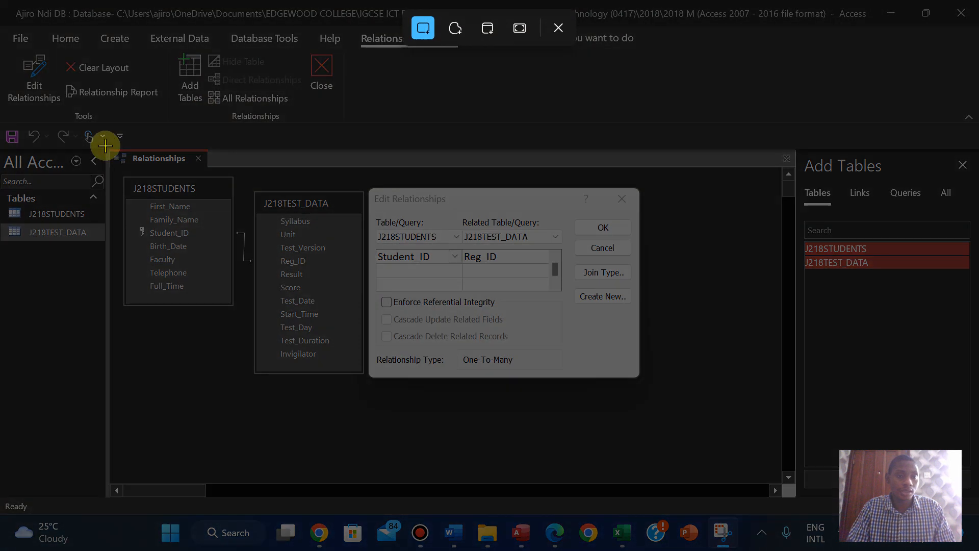
{"action": "left_click_drag", "start_coordinate": [105, 147], "coordinate": [661, 406]}
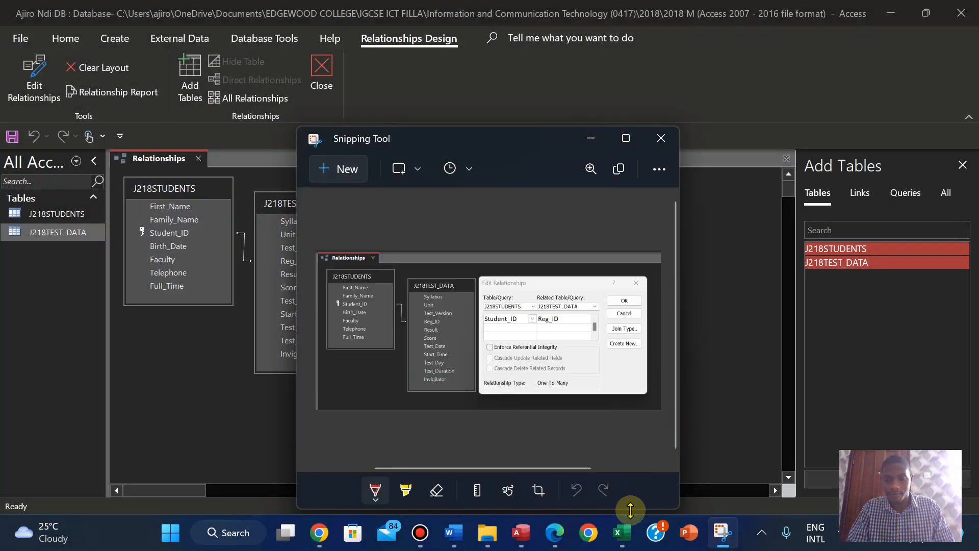
- Switch to the J218EVIDENCE2023 Word document and paste the relationship screenshot below the "Step 22 – EVIDENCE 5" heading
{"action": "left_click", "coordinate": [557, 533]}
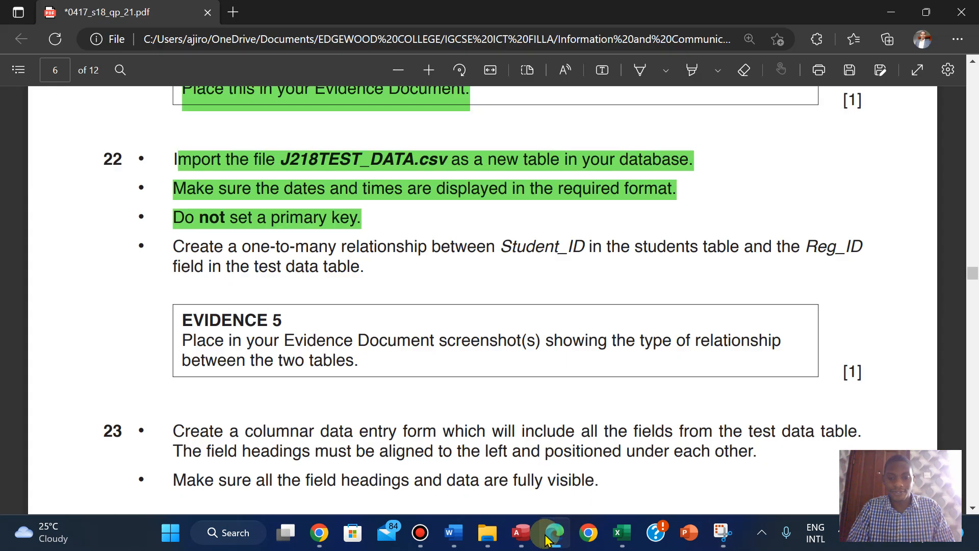
{"action": "left_click", "coordinate": [445, 542]}
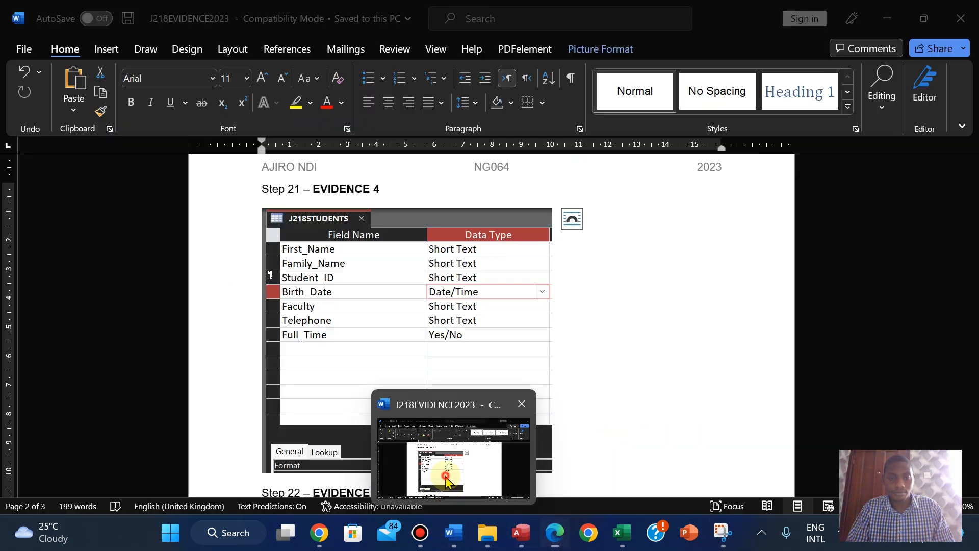
{"action": "left_click_drag", "start_coordinate": [974, 292], "coordinate": [972, 347]}
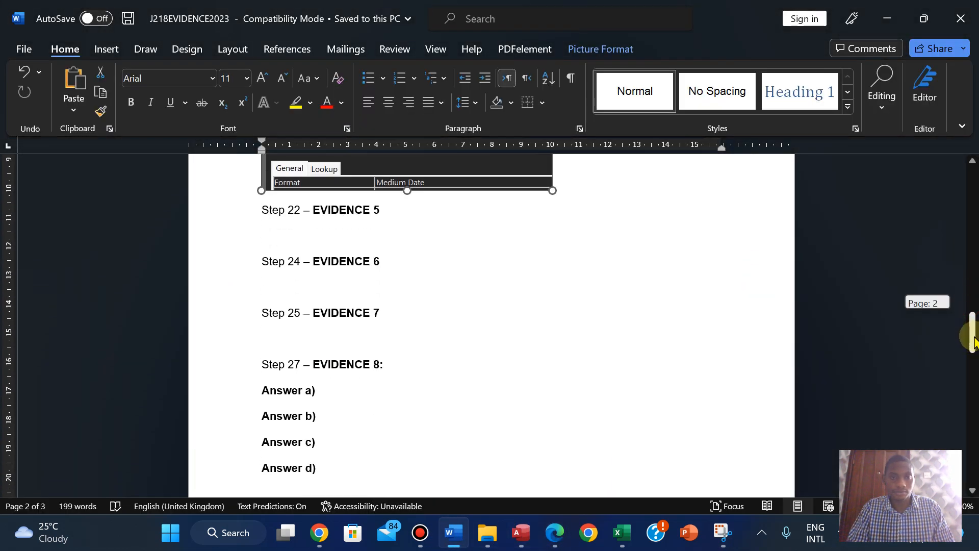
{"action": "left_click", "coordinate": [265, 235]}
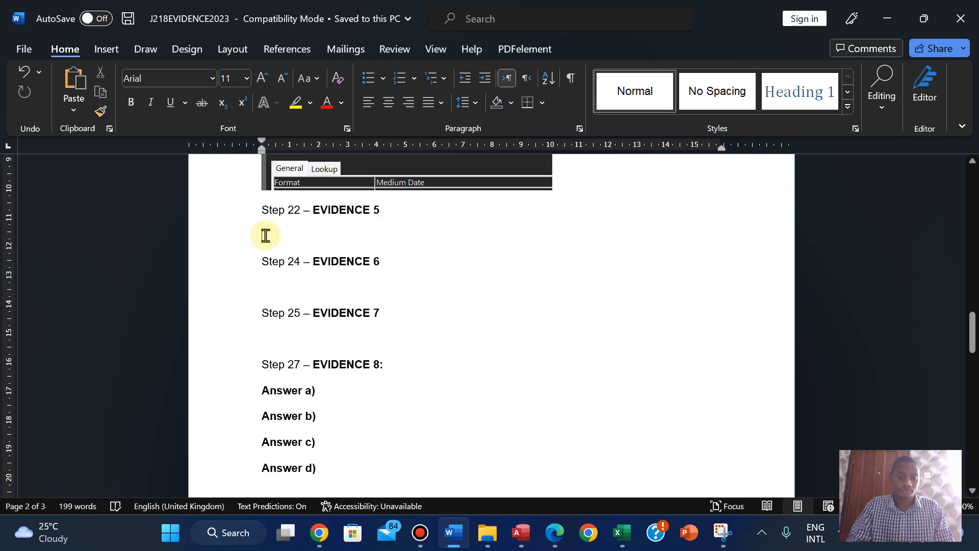
{"action": "key", "text": "ctrl+v"}
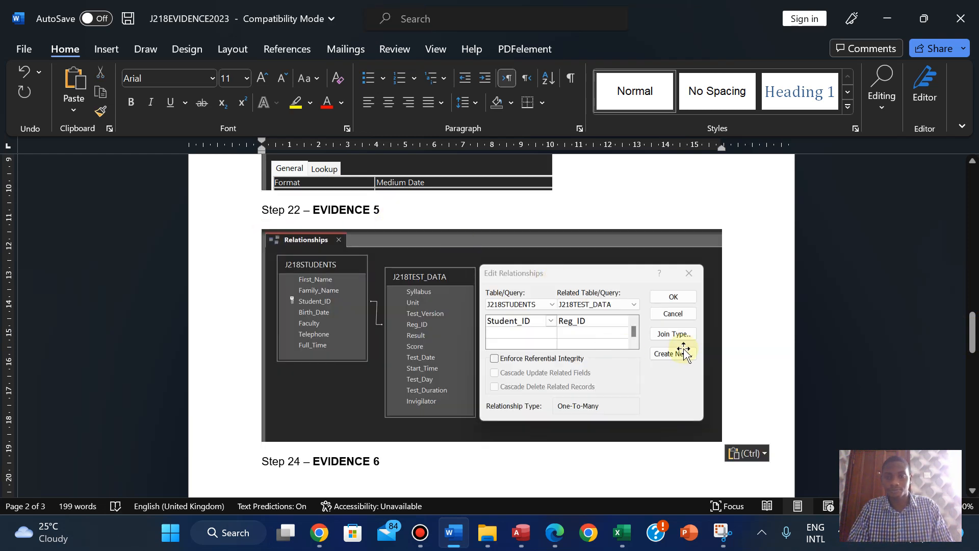
- Crop the Evidence 5 picture's right and bottom edges to a size of about 7.06 cm by 15.52 cm
{"action": "left_click", "coordinate": [683, 351]}
{"action": "left_click", "coordinate": [601, 49]}
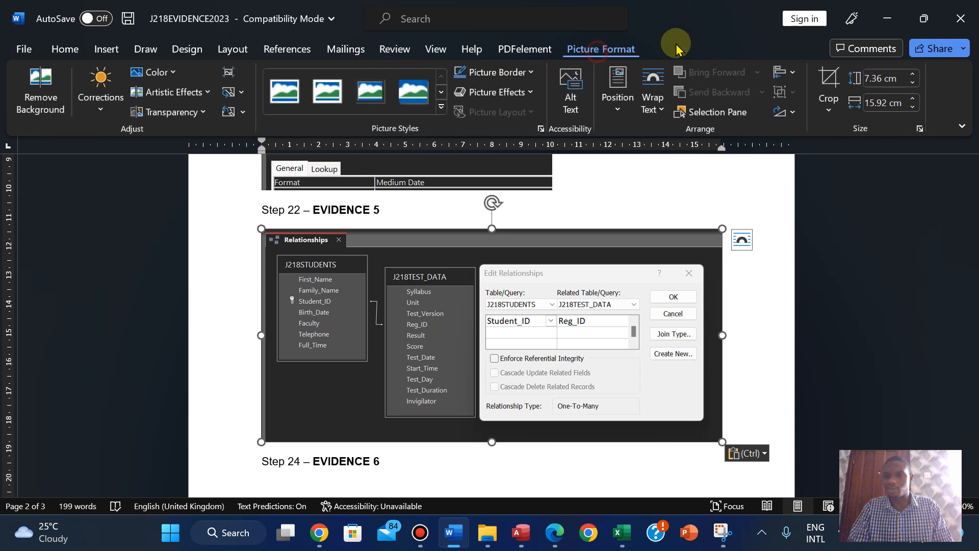
{"action": "left_click", "coordinate": [826, 89]}
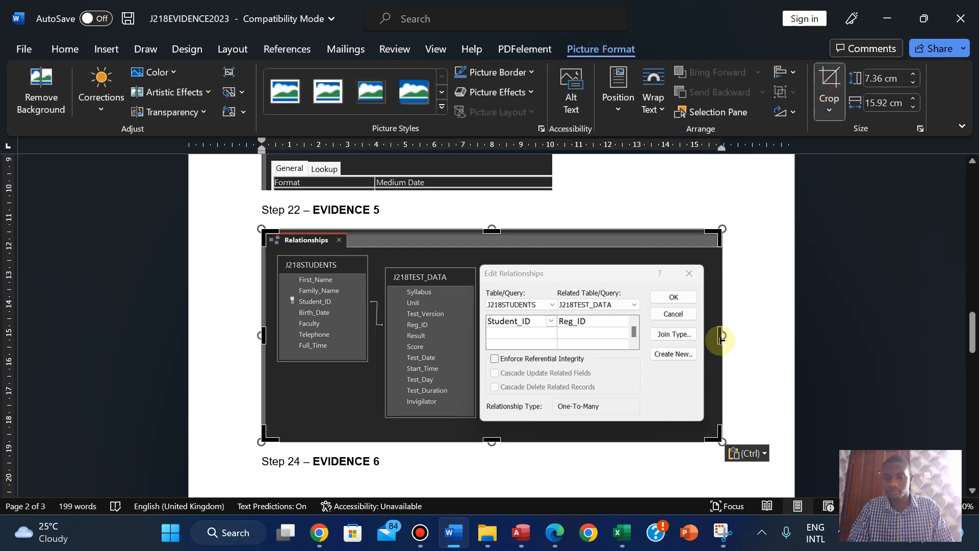
{"action": "left_click_drag", "start_coordinate": [713, 341], "coordinate": [707, 336]}
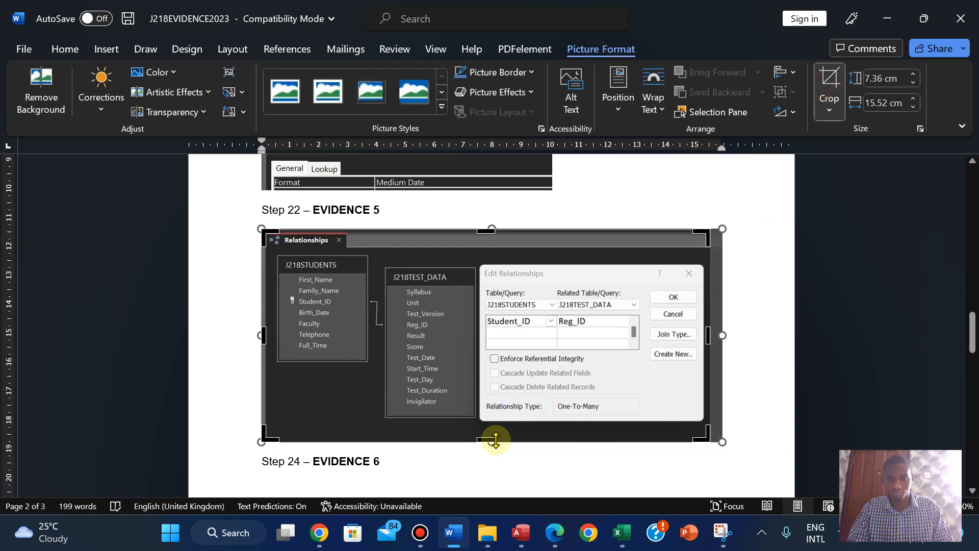
{"action": "left_click_drag", "start_coordinate": [490, 442], "coordinate": [490, 431]}
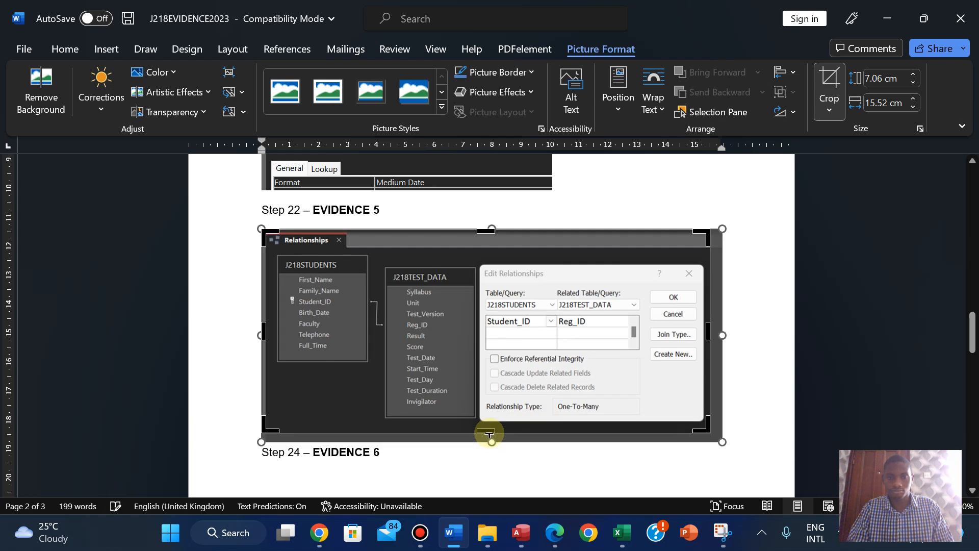
{"action": "left_click", "coordinate": [829, 89]}
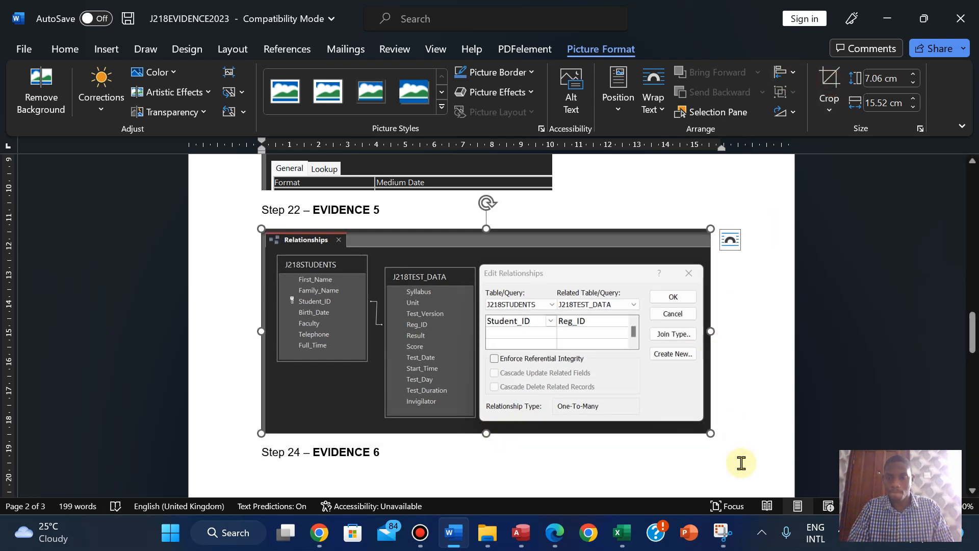
- In the exam paper PDF, highlight question 22's relationship bullet and the EVIDENCE 5 box in green, and read question 23
{"action": "left_click", "coordinate": [556, 459]}
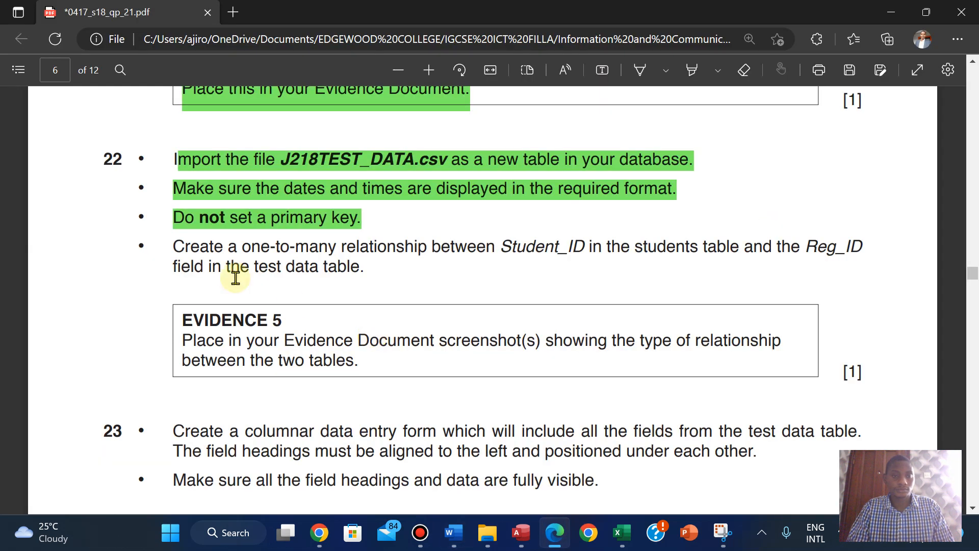
{"action": "left_click_drag", "start_coordinate": [176, 250], "coordinate": [861, 371]}
{"action": "mouse_move", "coordinate": [883, 291]}
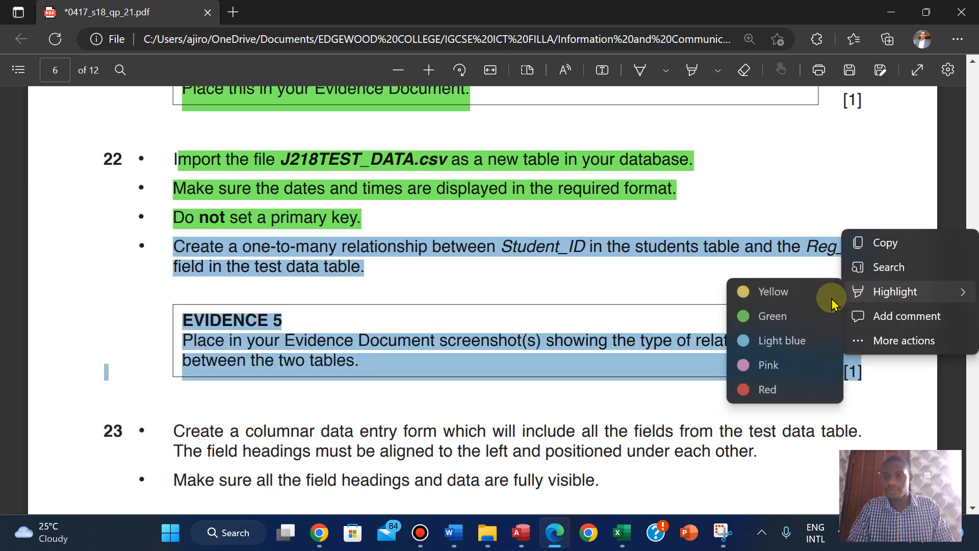
{"action": "left_click", "coordinate": [784, 316]}
{"action": "scroll", "coordinate": [785, 316], "scroll_direction": "down", "scroll_amount": 2}
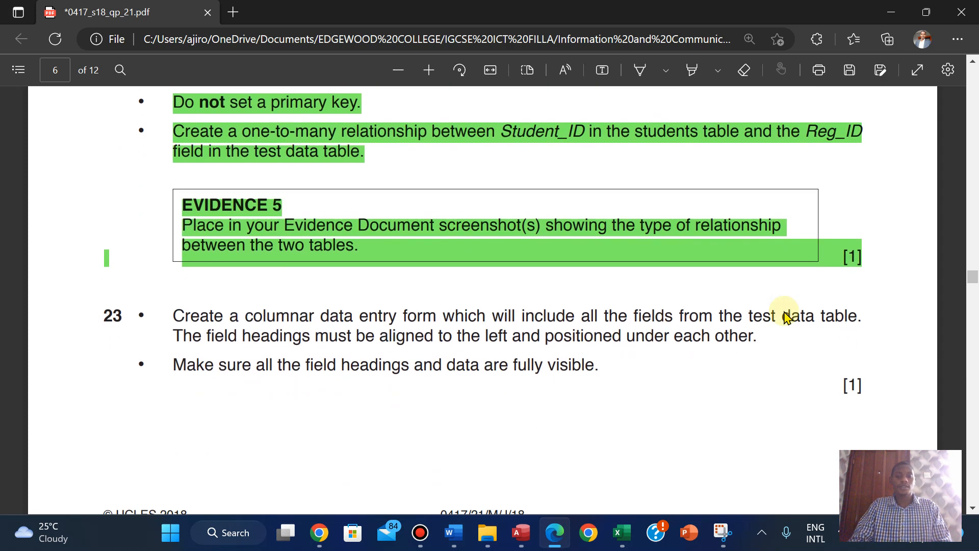
{"action": "scroll", "coordinate": [787, 317], "scroll_direction": "down", "scroll_amount": 1}
{"action": "scroll", "coordinate": [787, 317], "scroll_direction": "up", "scroll_amount": 1}
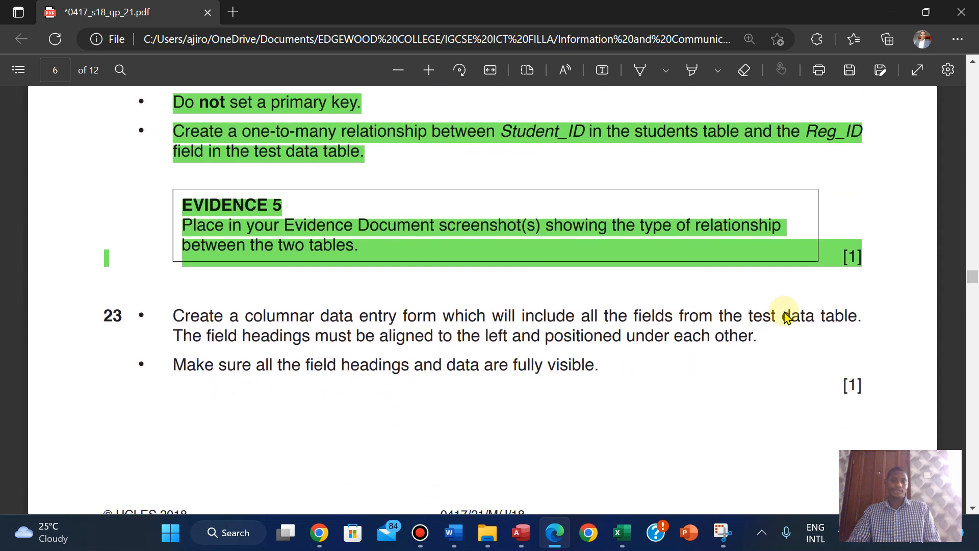
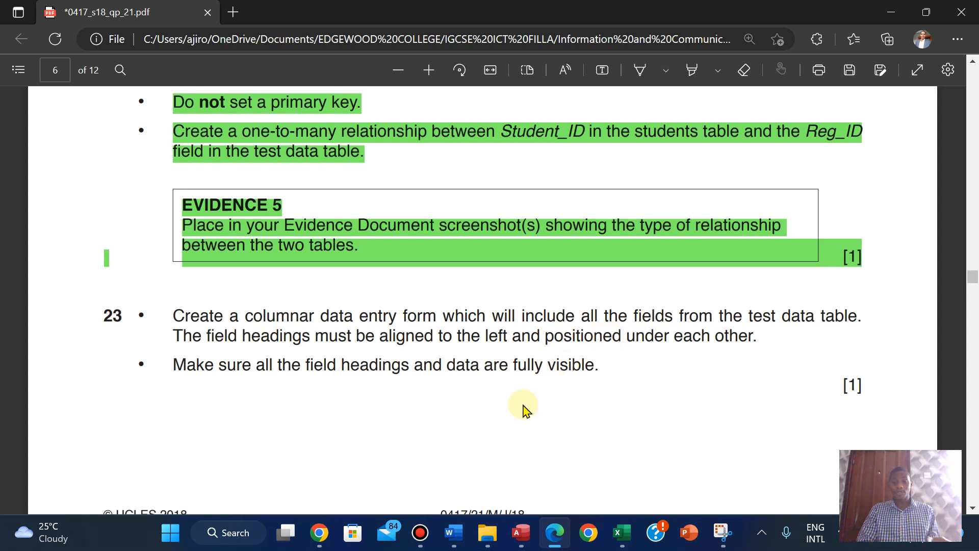
- Return to Access, accept the relationship settings, save the Relationships layout and close it
{"action": "left_click", "coordinate": [520, 533]}
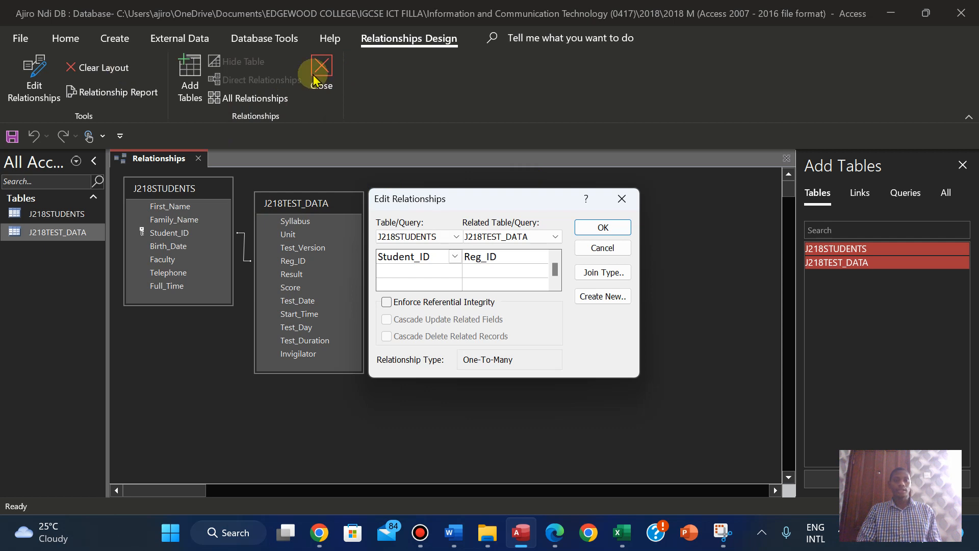
{"action": "left_click", "coordinate": [363, 394]}
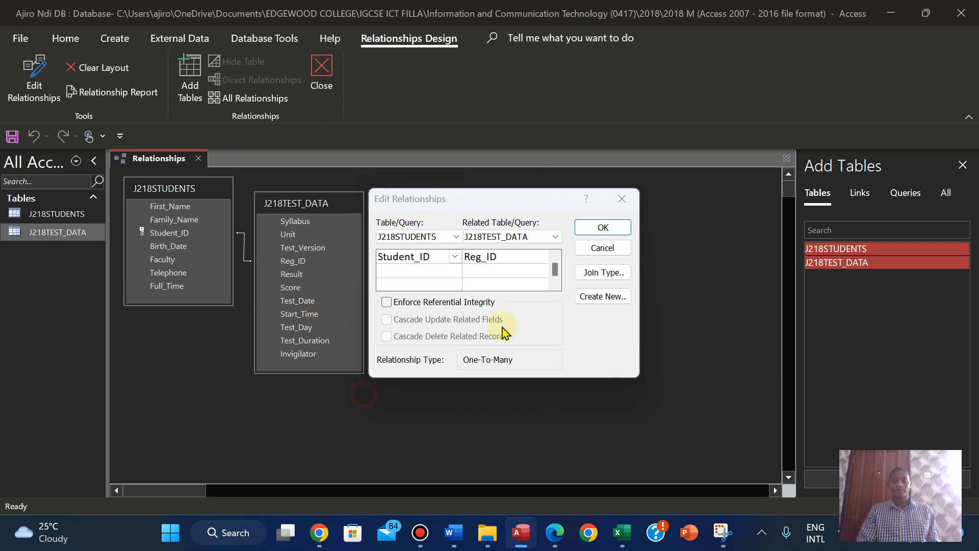
{"action": "left_click", "coordinate": [603, 227]}
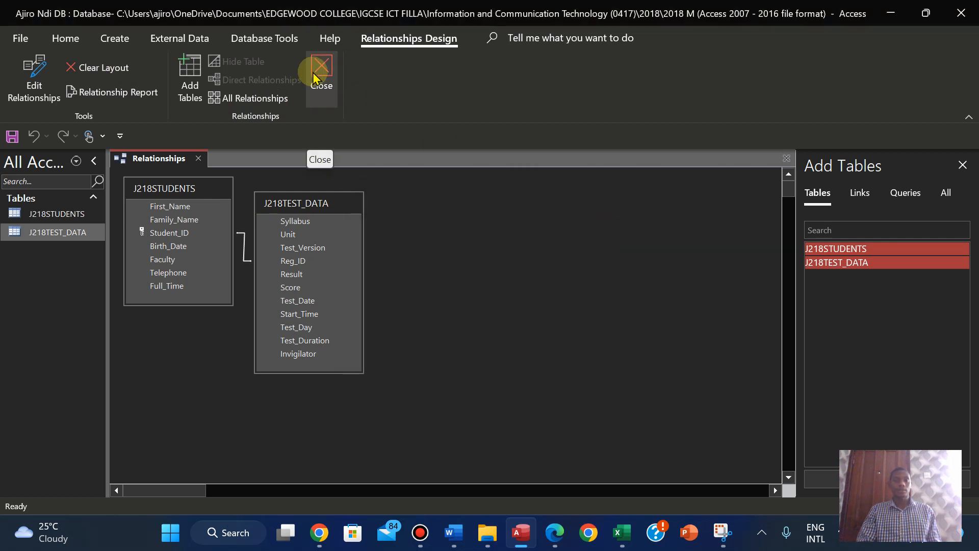
{"action": "right_click", "coordinate": [153, 158]}
{"action": "left_click", "coordinate": [169, 171]}
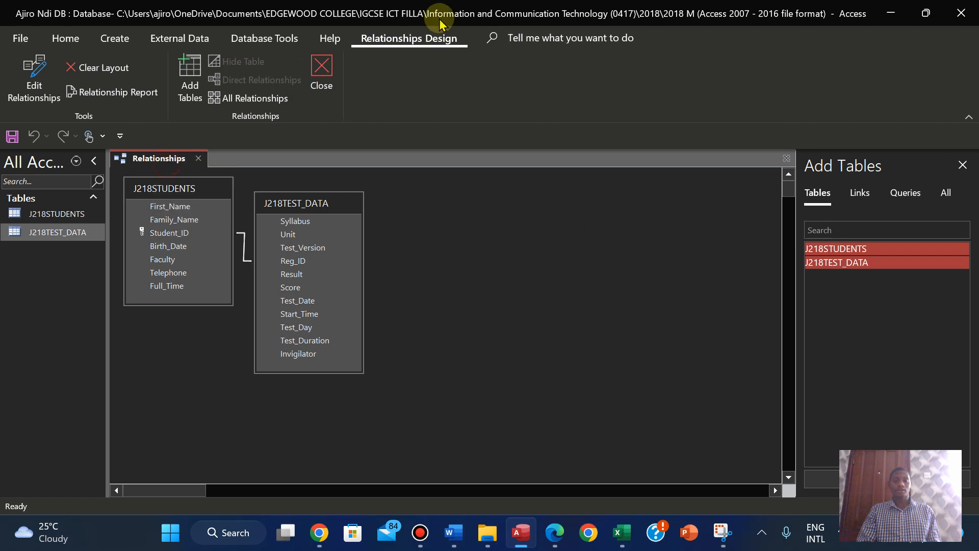
{"action": "left_click", "coordinate": [314, 74]}
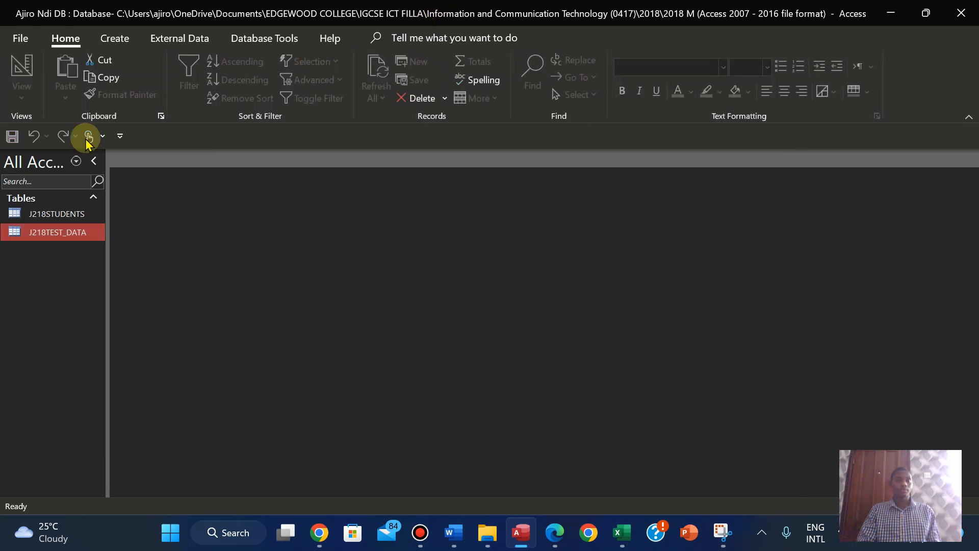
- Start a form with the Form Wizard, include all fields from J218TEST_DATA as question 23 requires, and continue to the layout choice
{"action": "left_click", "coordinate": [128, 38]}
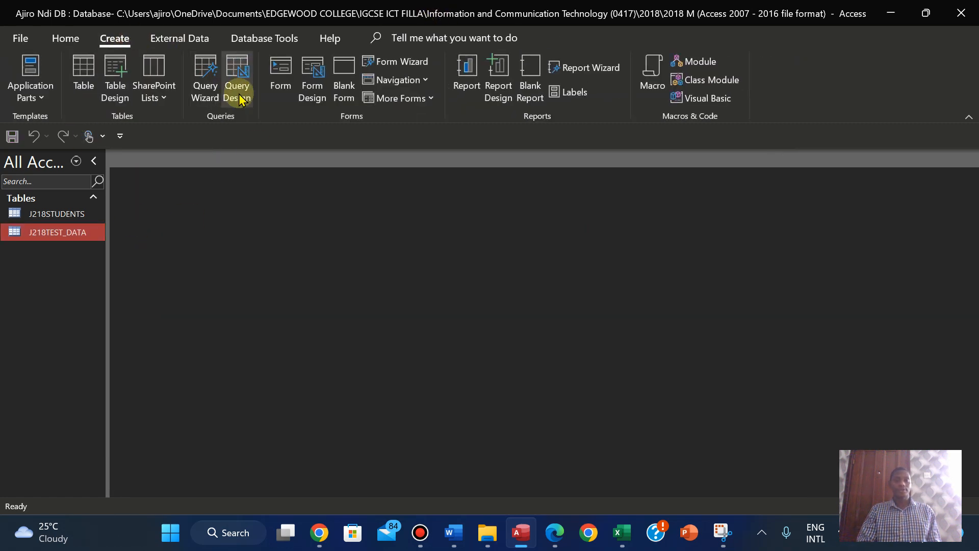
{"action": "left_click", "coordinate": [409, 61]}
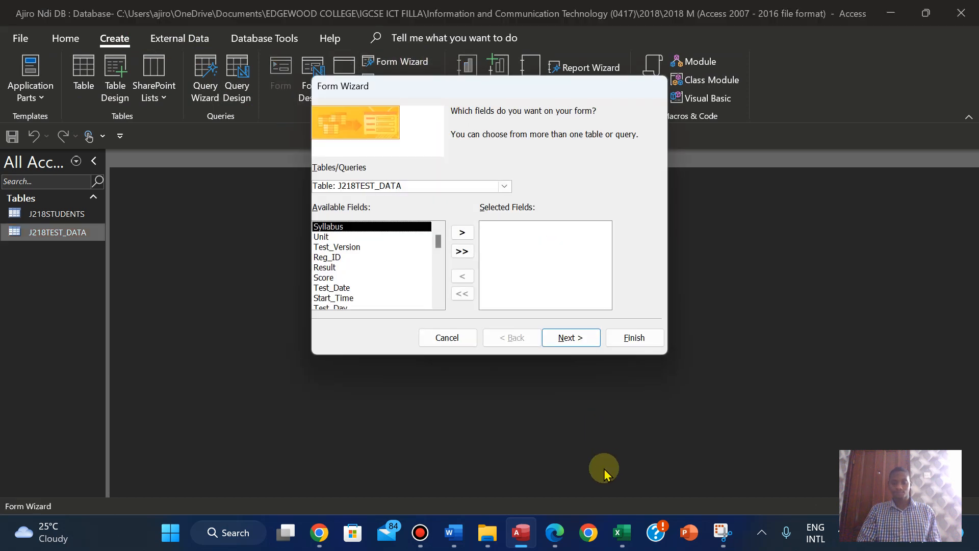
{"action": "left_click", "coordinate": [555, 531]}
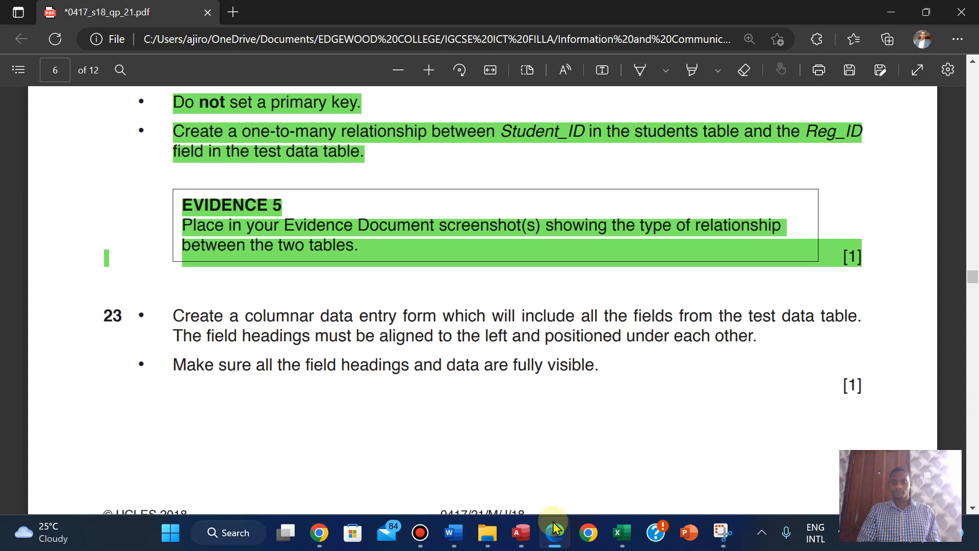
{"action": "left_click", "coordinate": [555, 531]}
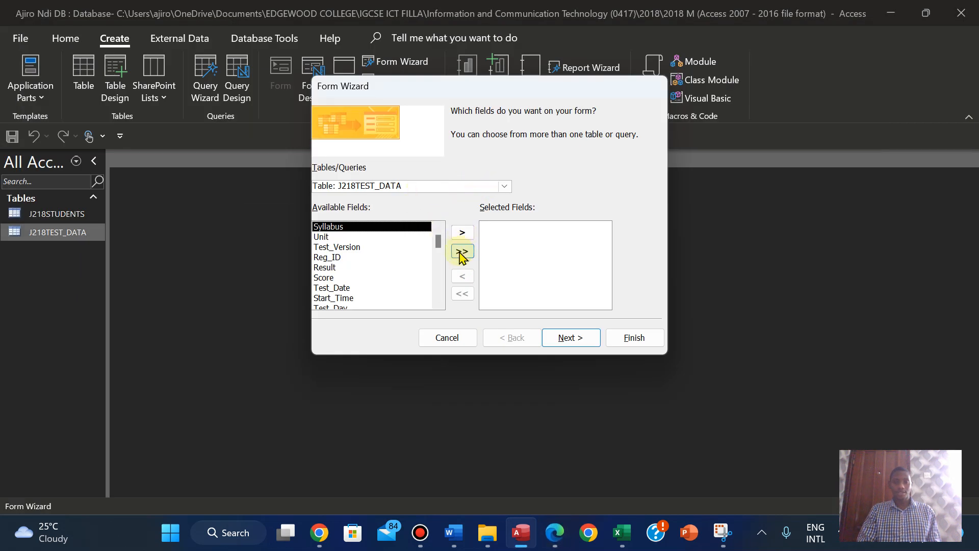
{"action": "left_click", "coordinate": [462, 251]}
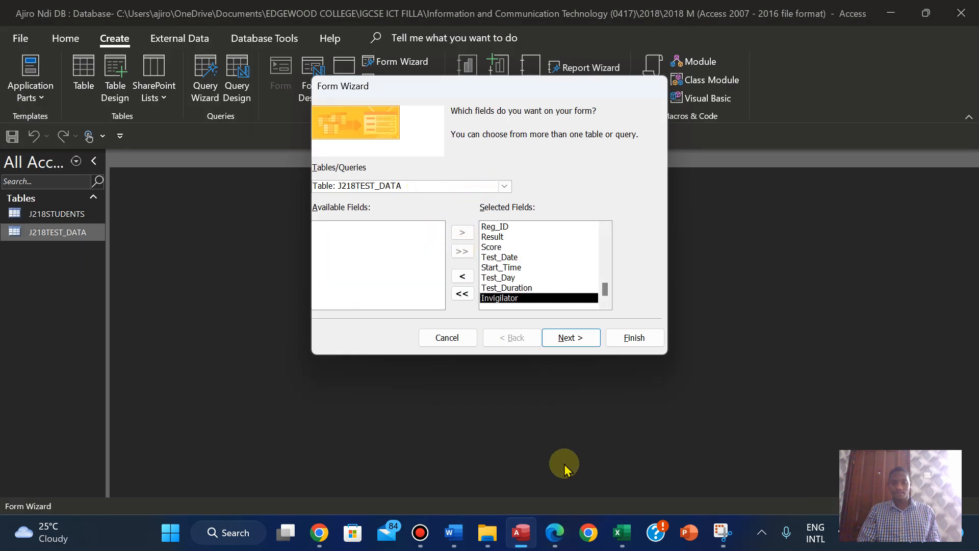
{"action": "left_click", "coordinate": [555, 533]}
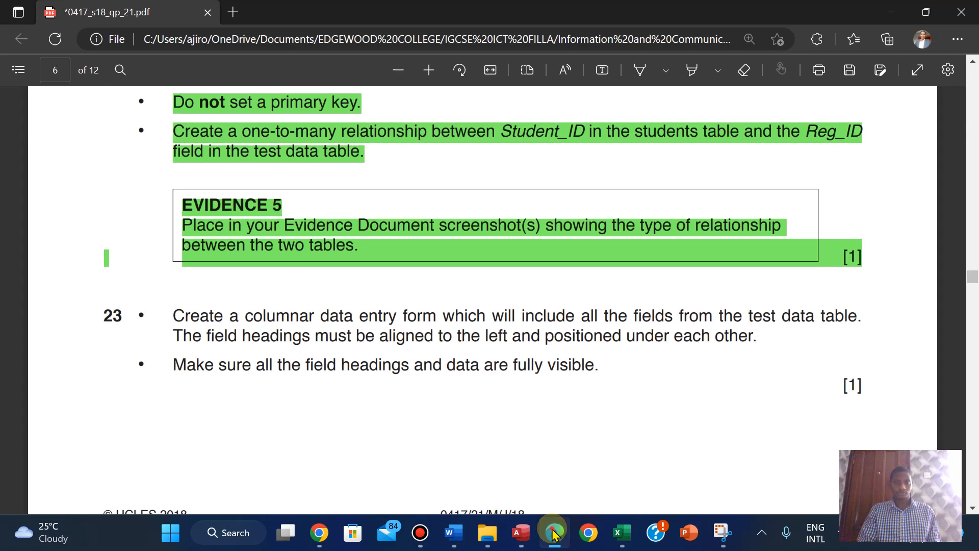
{"action": "left_click", "coordinate": [555, 533]}
{"action": "left_click", "coordinate": [577, 341]}
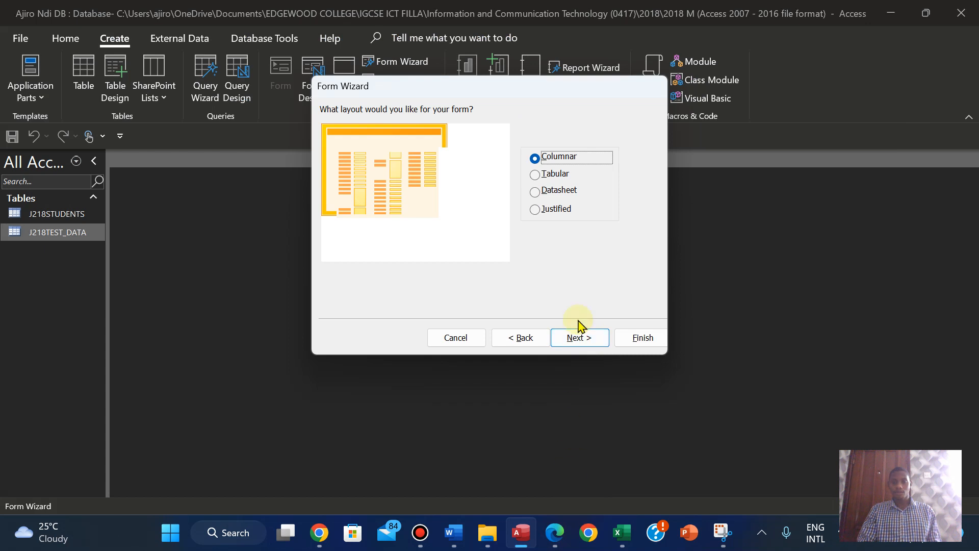
- Preview the Tabular layout, choose Columnar for the form instead, and continue to the form title
{"action": "left_click", "coordinate": [535, 174]}
{"action": "left_click", "coordinate": [535, 158]}
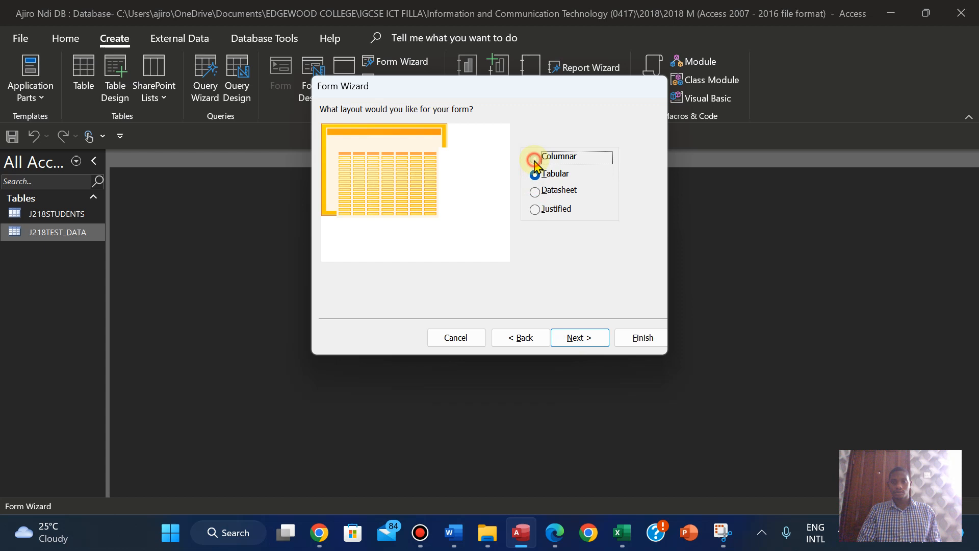
{"action": "left_click", "coordinate": [564, 339]}
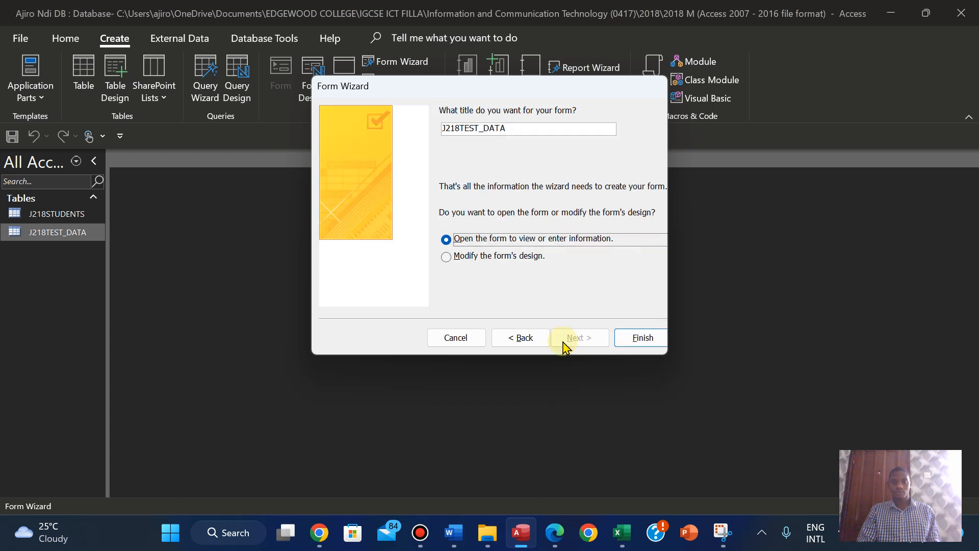
- In the exam paper PDF, copy the phrase "data entry form" from question 23 and return to the Access Form Wizard
{"action": "left_click", "coordinate": [556, 532]}
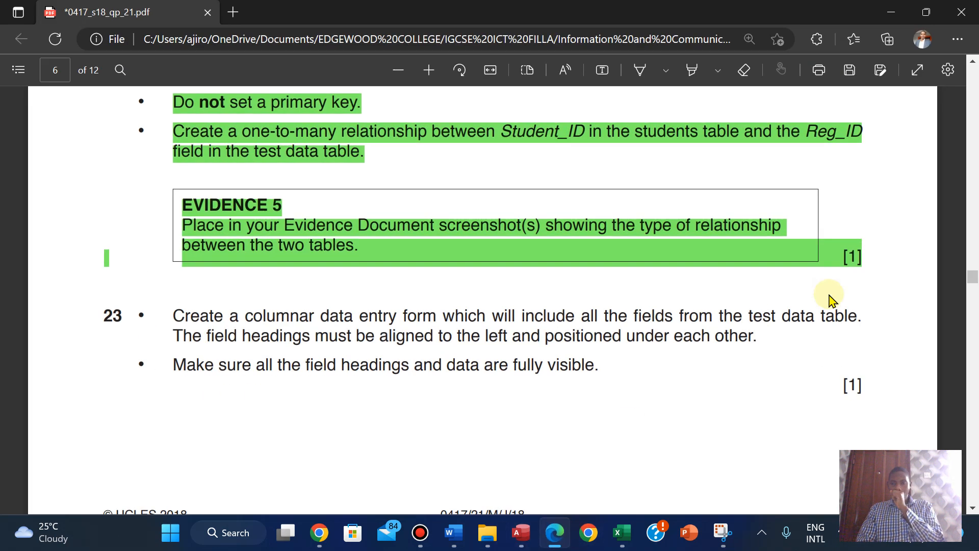
{"action": "mouse_move", "coordinate": [970, 273]}
{"action": "left_mouse_down"}
{"action": "mouse_move", "coordinate": [970, 301]}
{"action": "mouse_move", "coordinate": [970, 276]}
{"action": "left_mouse_up"}
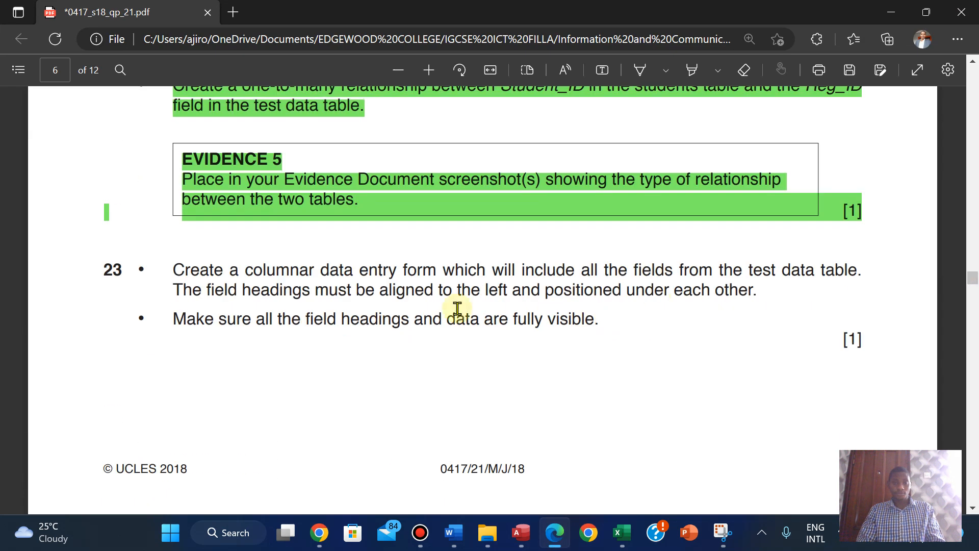
{"action": "left_click_drag", "start_coordinate": [322, 268], "coordinate": [429, 276]}
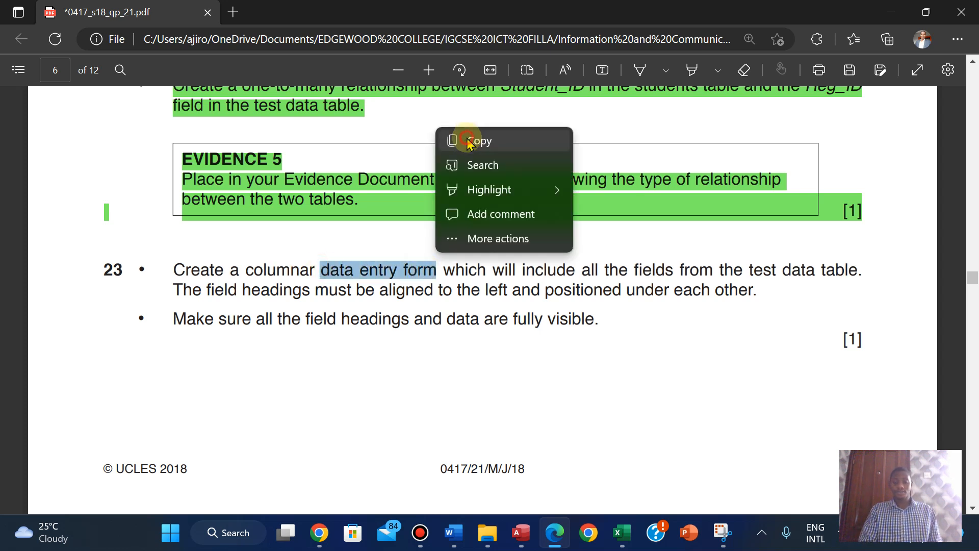
{"action": "left_click", "coordinate": [469, 141]}
{"action": "mouse_move", "coordinate": [519, 533]}
{"action": "left_click", "coordinate": [530, 476]}
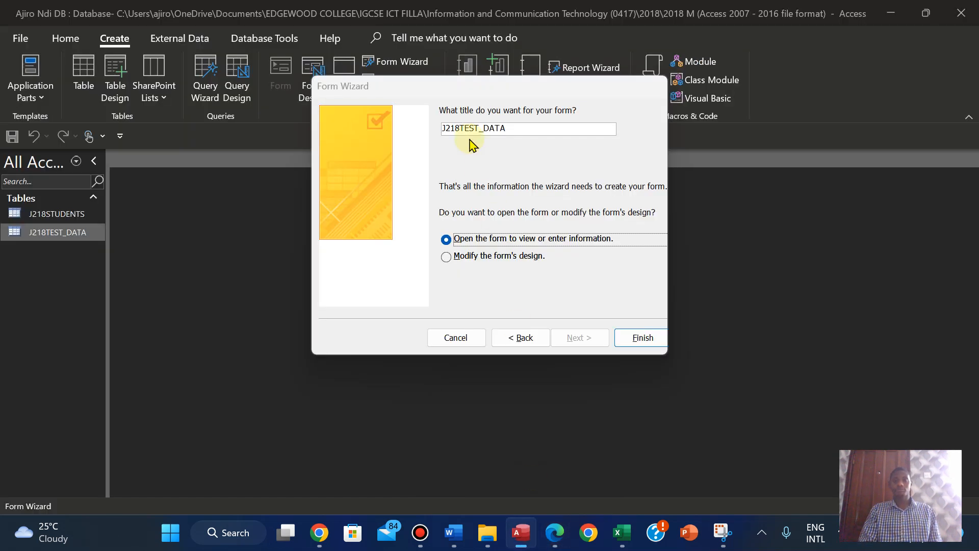
- Replace the suggested form title with "data entry form"
{"action": "left_click", "coordinate": [510, 128]}
{"action": "key", "text": "BackSpace"}
{"action": "key", "text": "BackSpace"}
{"action": "key", "text": "BackSpace"}
{"action": "key", "text": "BackSpace"}
{"action": "key", "text": "BackSpace"}
{"action": "key", "text": "BackSpace"}
{"action": "key", "text": "BackSpace"}
{"action": "key", "text": "BackSpace"}
{"action": "key", "text": "BackSpace"}
{"action": "type", "text": "data entry form"}
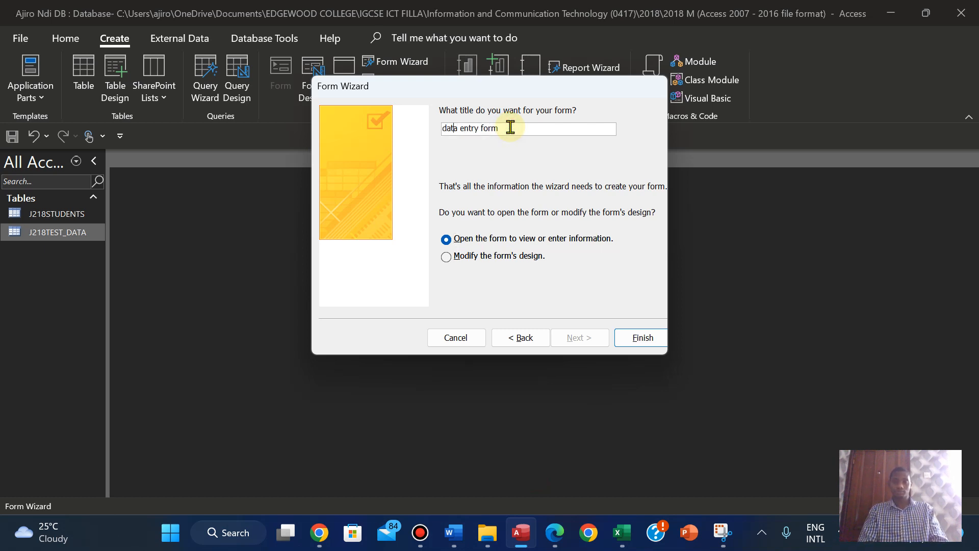
- Capitalise the title as "Data Entry Form" and finish the wizard, opening the form to view information
{"action": "key", "text": "Home"}
{"action": "key", "text": "Delete"}
{"action": "type", "text": "D"}
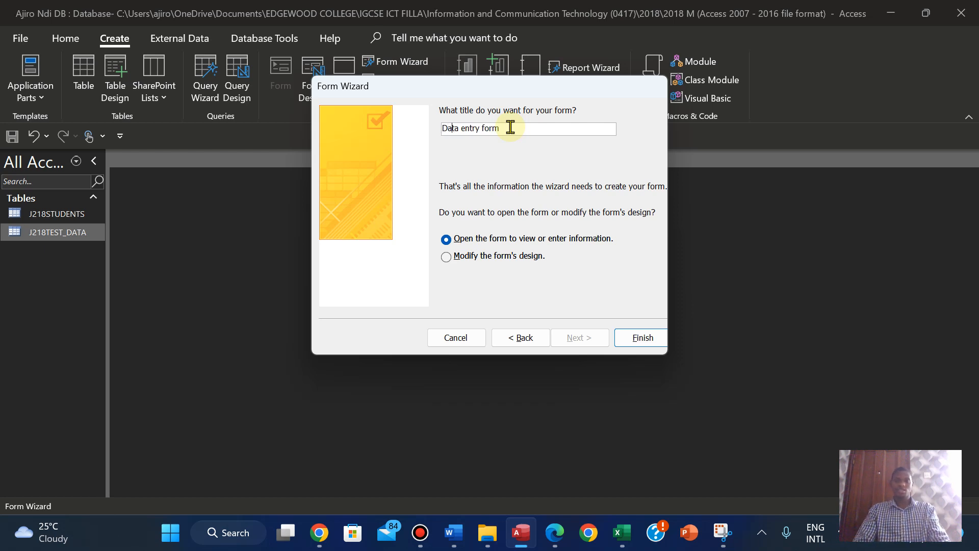
{"action": "key", "text": "BackSpace"}
{"action": "type", "text": "E"}
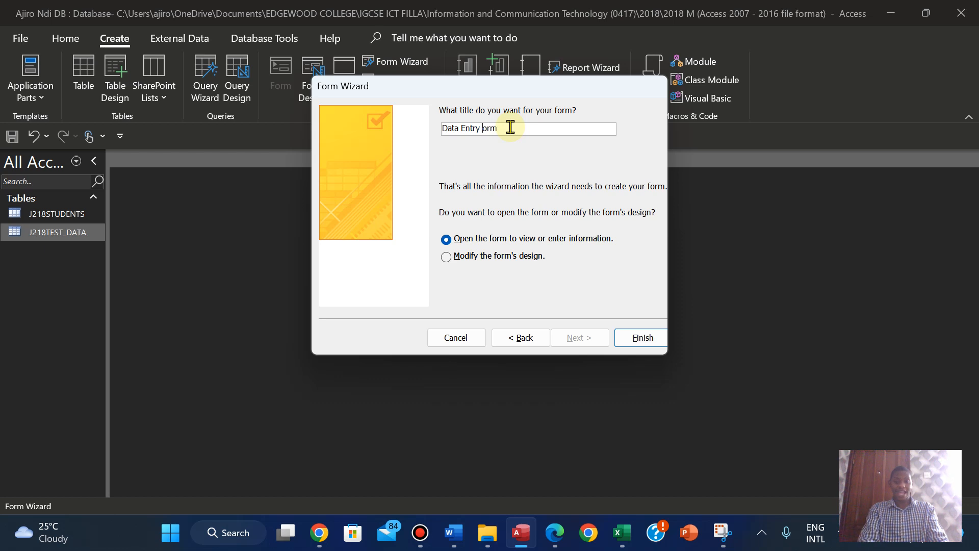
{"action": "left_click", "coordinate": [645, 340]}
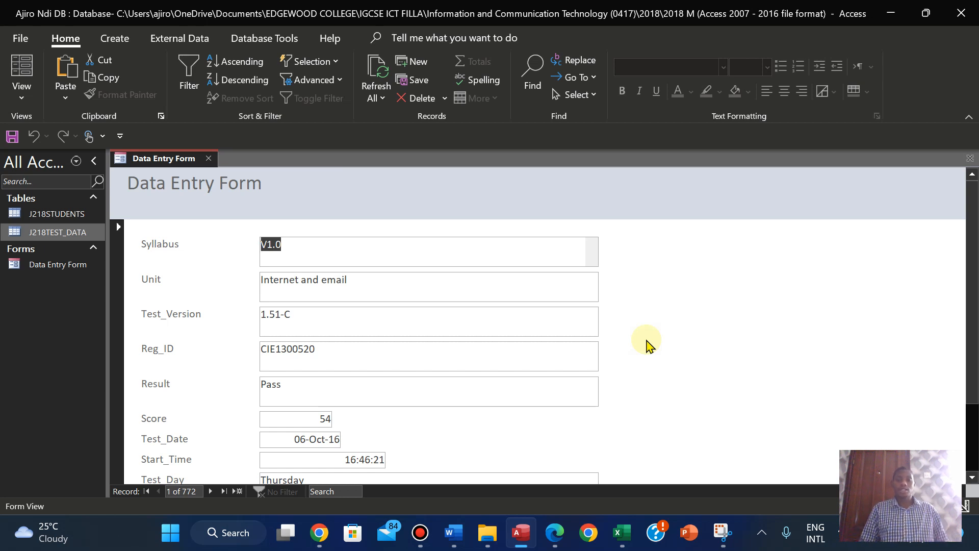
- Compare the new form's field headings and data in Access with question 23's requirements in the exam paper PDF
{"action": "left_click", "coordinate": [555, 542]}
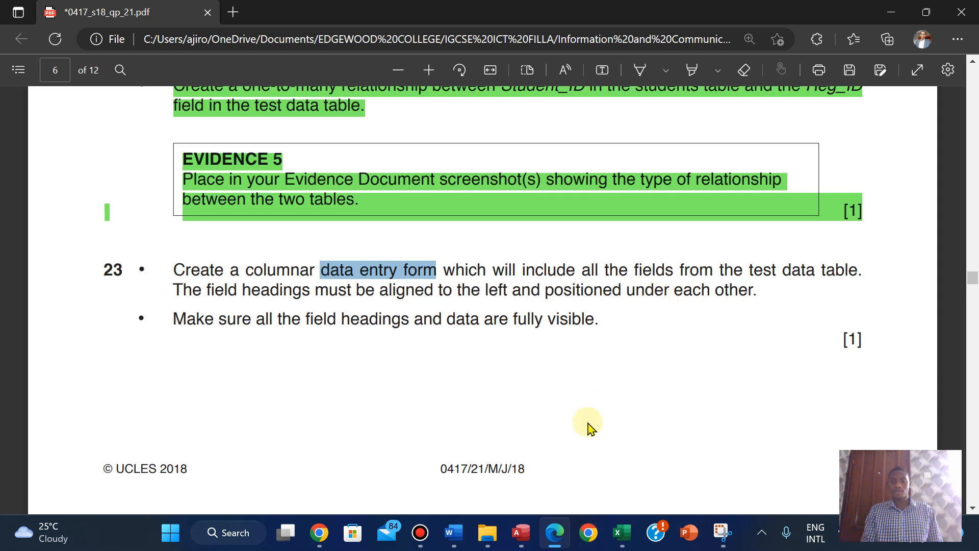
{"action": "left_click", "coordinate": [521, 533]}
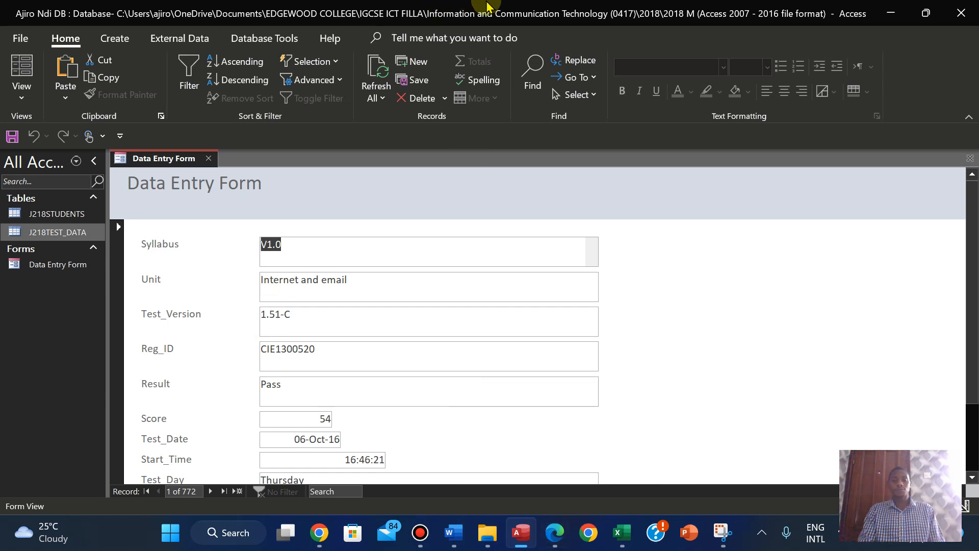
{"action": "mouse_move", "coordinate": [487, 6]}
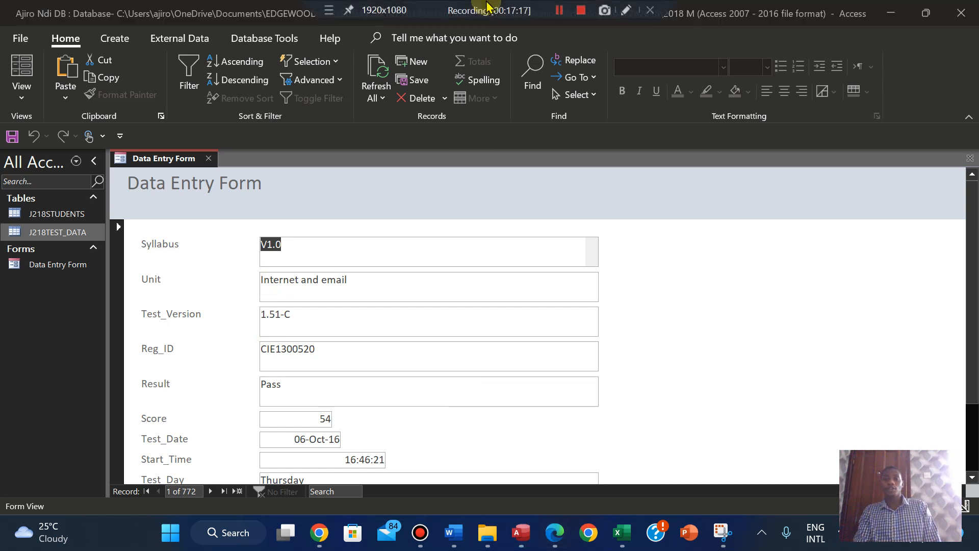
{"action": "left_click", "coordinate": [557, 11]}
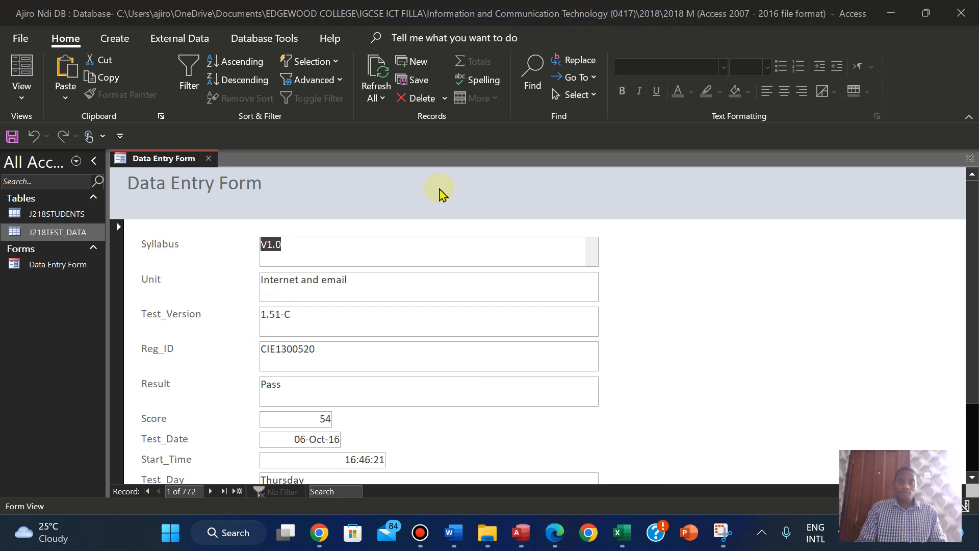
{"action": "left_click", "coordinate": [440, 190]}
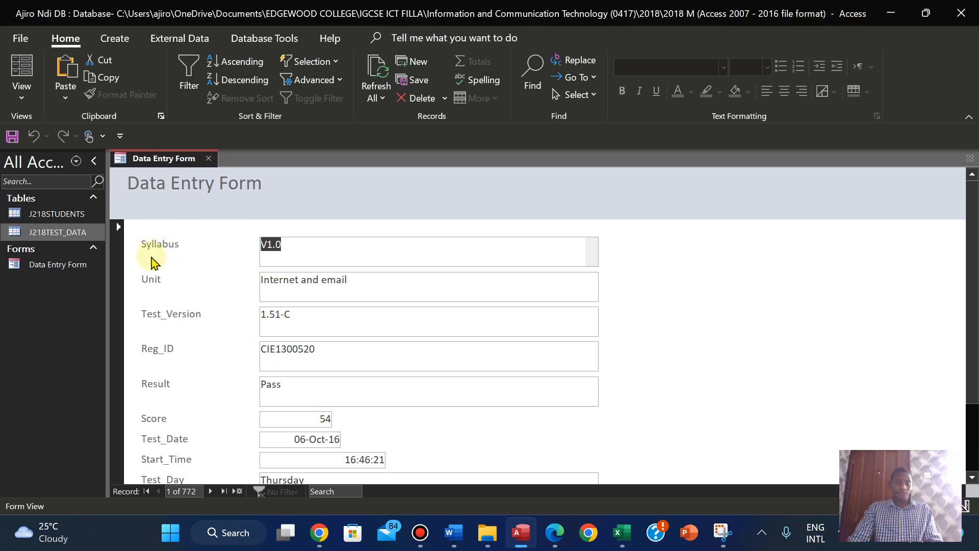
{"action": "left_click", "coordinate": [555, 532]}
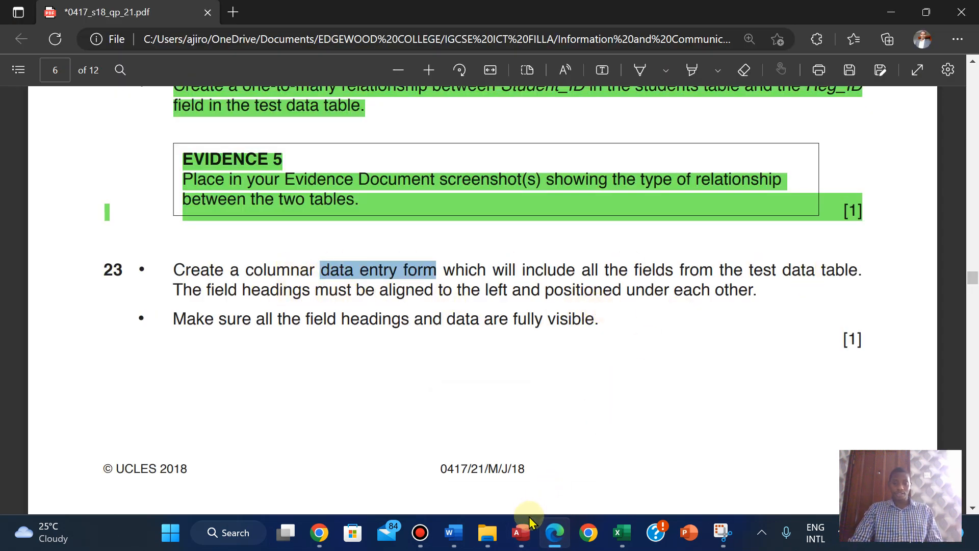
{"action": "mouse_move", "coordinate": [530, 520]}
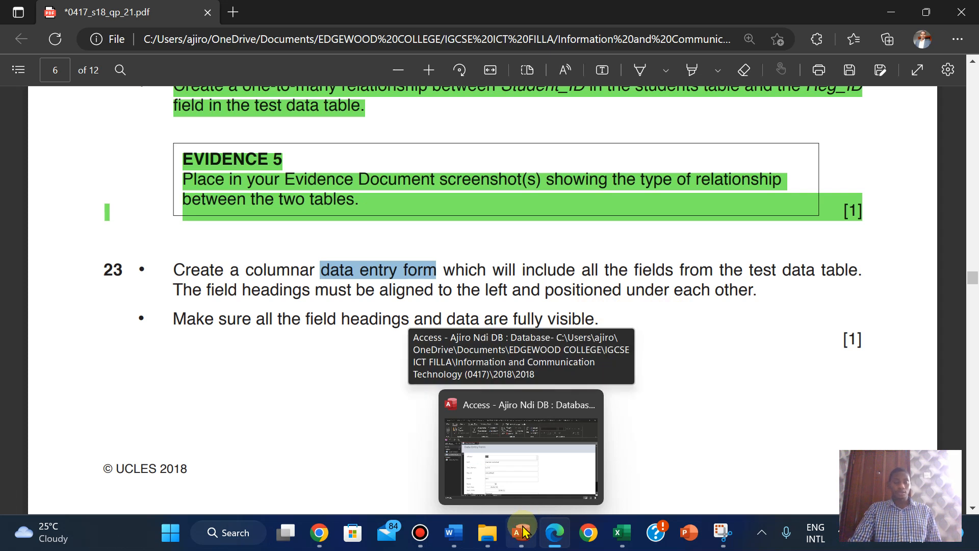
- Return to Access, open the Data Entry Form in Design View, and reread question 23 in the exam paper PDF
{"action": "left_click", "coordinate": [522, 531]}
{"action": "left_click", "coordinate": [11, 96]}
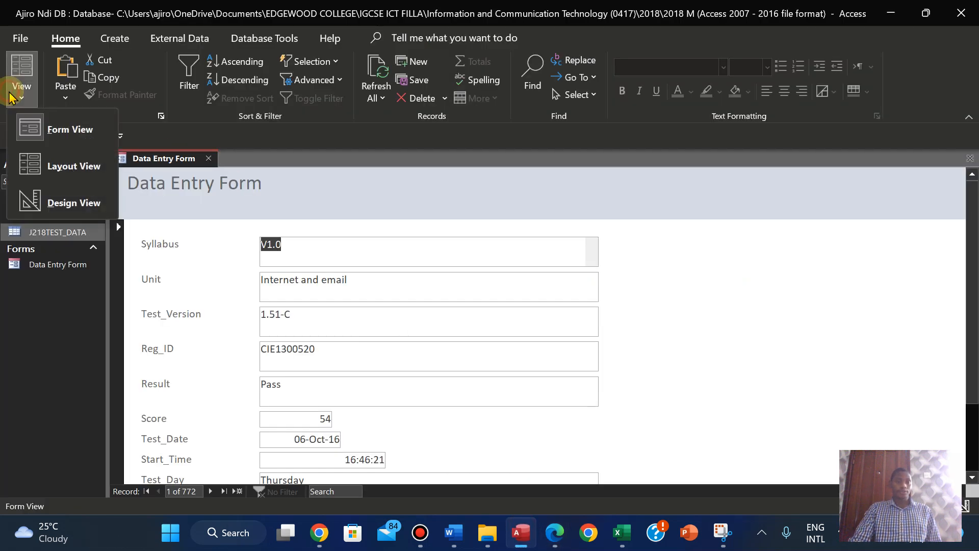
{"action": "left_click", "coordinate": [58, 201]}
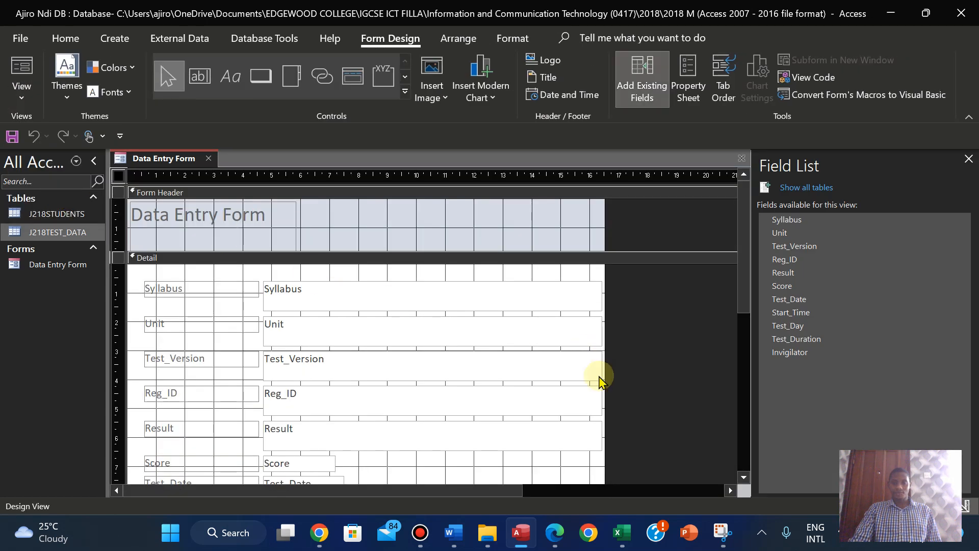
{"action": "left_click", "coordinate": [562, 534]}
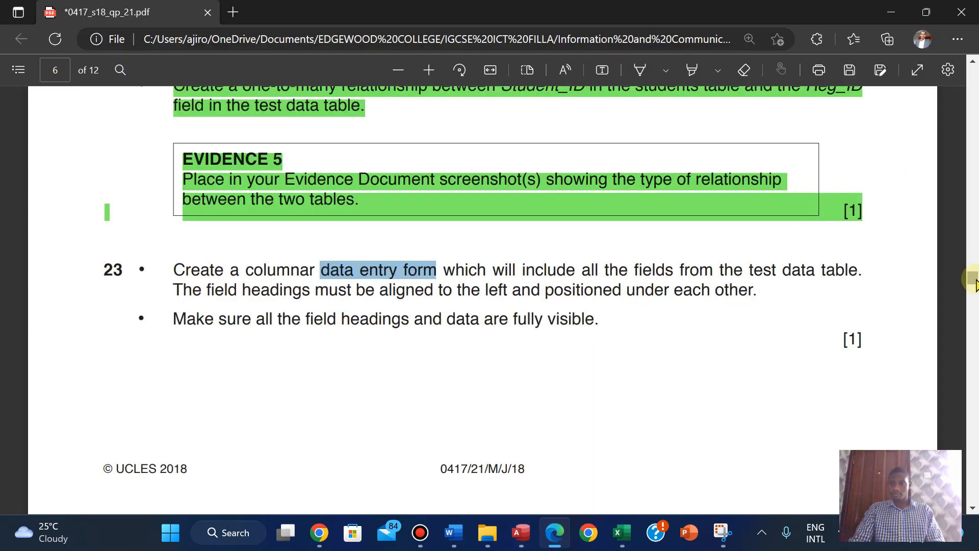
{"action": "mouse_move", "coordinate": [974, 278]}
{"action": "left_mouse_down"}
{"action": "mouse_move", "coordinate": [974, 294]}
{"action": "mouse_move", "coordinate": [974, 279]}
{"action": "left_mouse_up"}
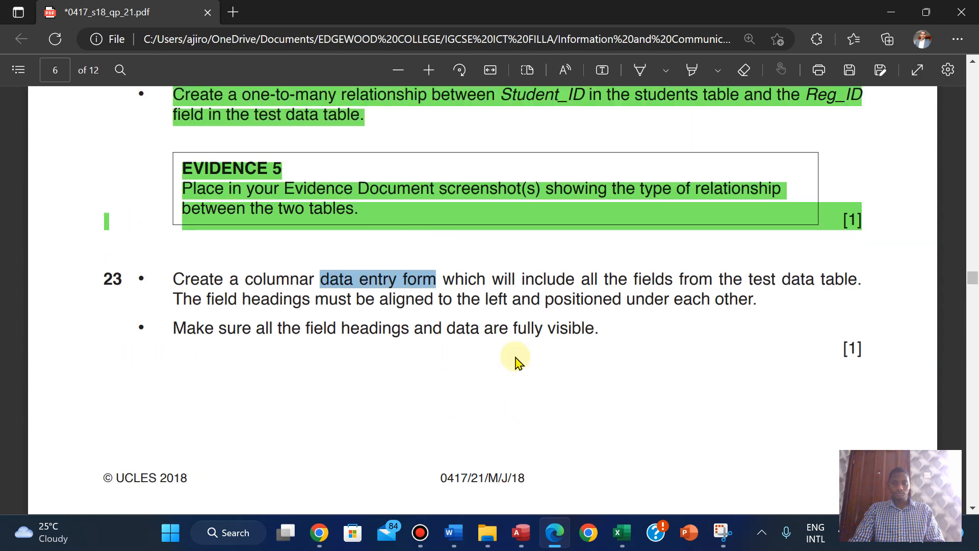
- Back in Access, narrow the Syllabus, Unit, Test_Version, Reg_ID and Result text boxes to end at about the ruler's 10 mark
{"action": "left_click", "coordinate": [518, 531]}
{"action": "left_click", "coordinate": [572, 292]}
{"action": "left_click_drag", "start_coordinate": [601, 294], "coordinate": [417, 294]}
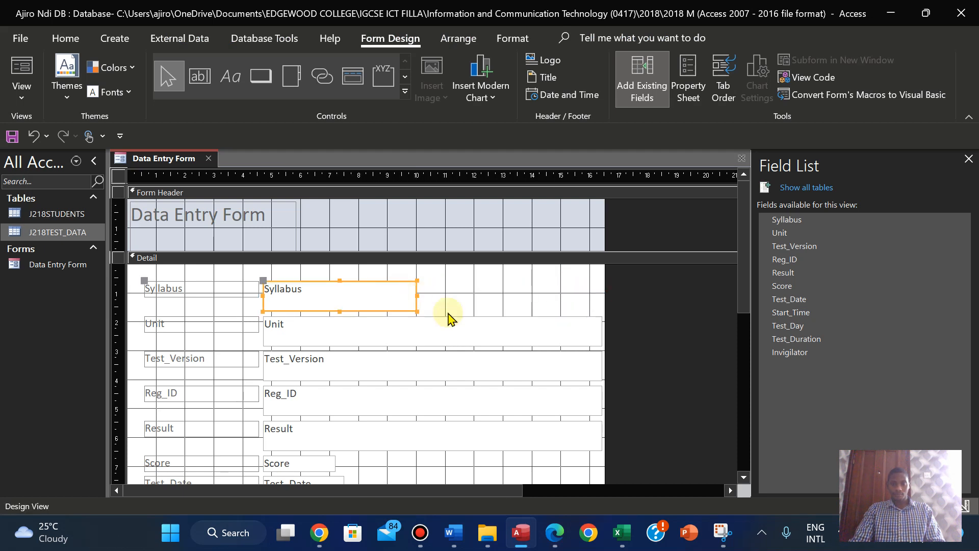
{"action": "left_click", "coordinate": [498, 333]}
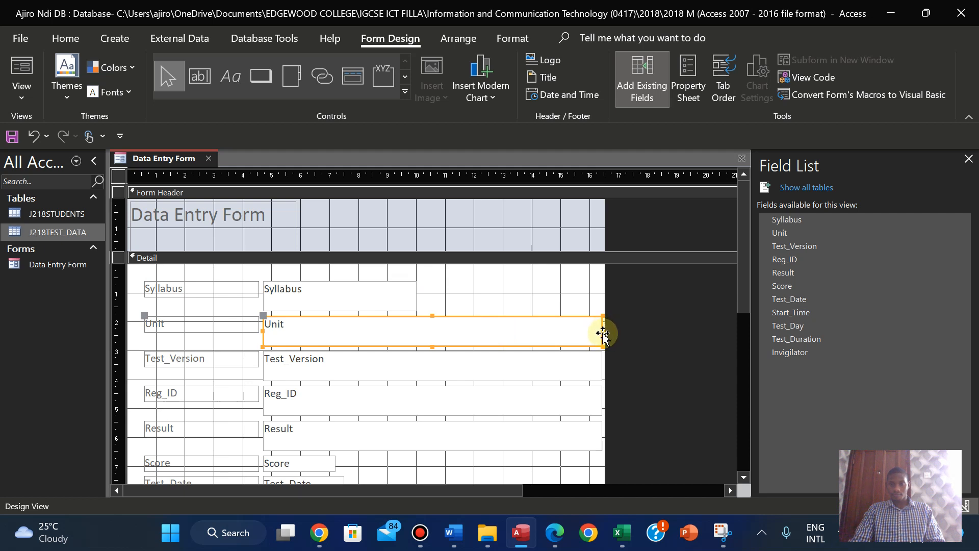
{"action": "left_click_drag", "start_coordinate": [601, 331], "coordinate": [416, 333]}
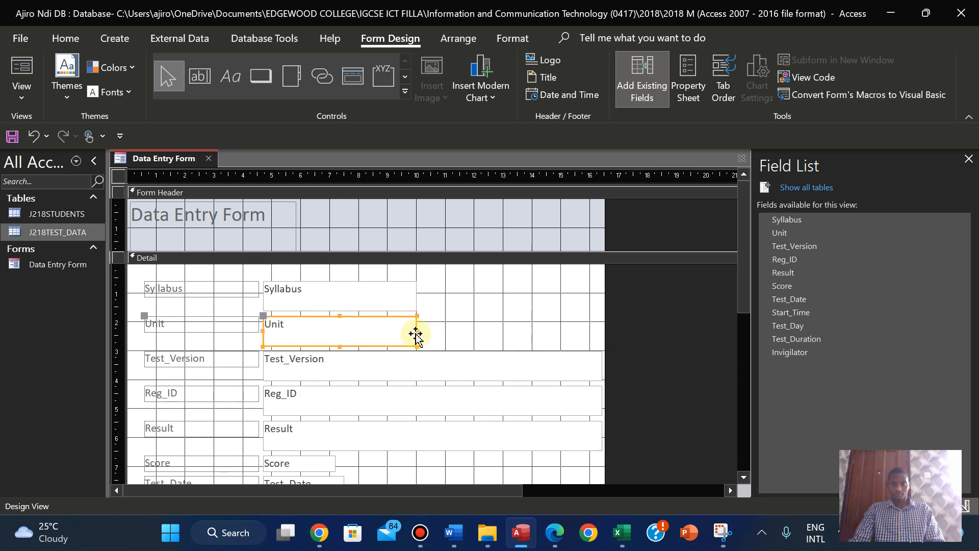
{"action": "left_click", "coordinate": [516, 362]}
{"action": "left_click_drag", "start_coordinate": [601, 365], "coordinate": [416, 368]}
{"action": "left_click", "coordinate": [553, 403]}
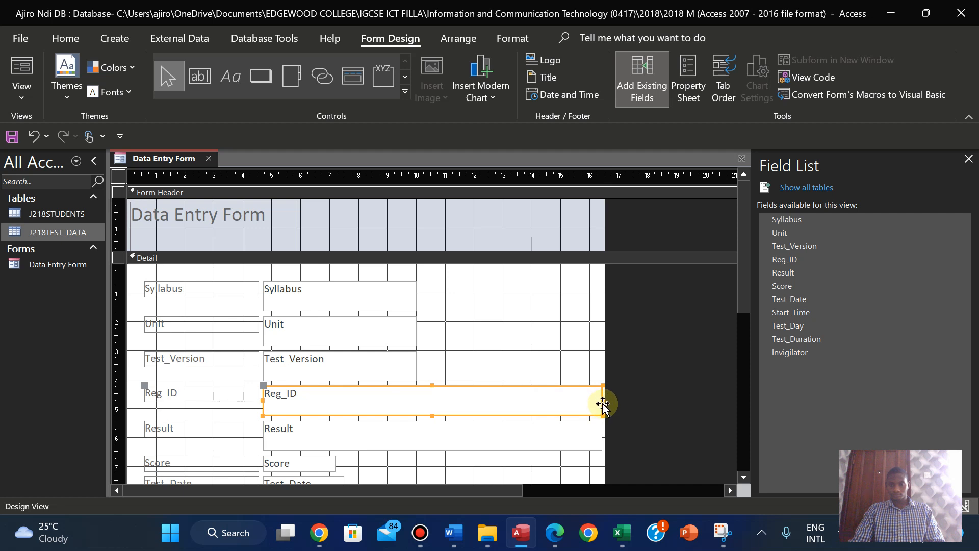
{"action": "left_click_drag", "start_coordinate": [603, 400], "coordinate": [415, 404]}
{"action": "left_click", "coordinate": [518, 444]}
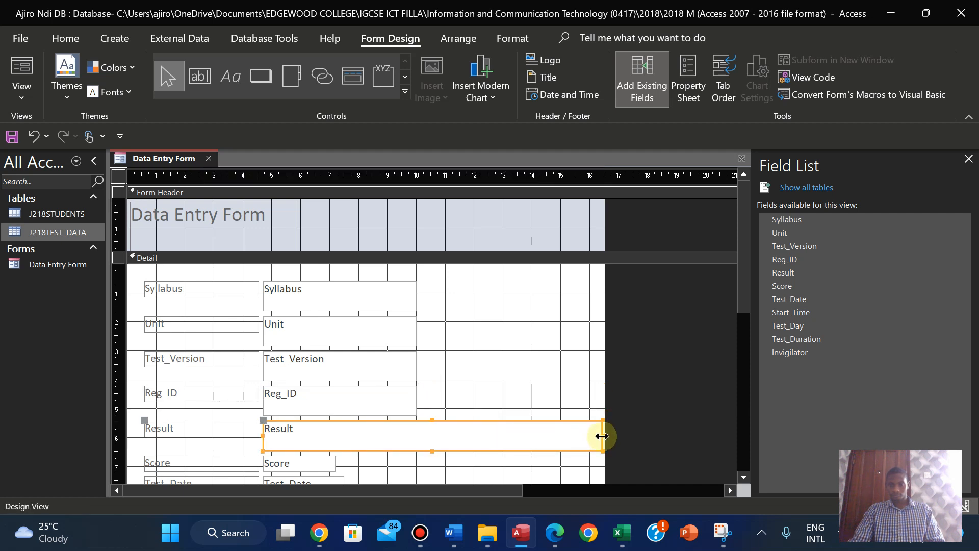
{"action": "left_click_drag", "start_coordinate": [602, 436], "coordinate": [415, 434]}
- Narrow the Test_Day text box and the remaining wide text box below it to match the others
{"action": "left_click_drag", "start_coordinate": [743, 260], "coordinate": [739, 370]}
{"action": "left_click", "coordinate": [554, 365]}
{"action": "left_click_drag", "start_coordinate": [603, 369], "coordinate": [417, 366]}
{"action": "left_click", "coordinate": [540, 417]}
{"action": "left_click_drag", "start_coordinate": [603, 423], "coordinate": [417, 423]}
{"action": "left_click_drag", "start_coordinate": [751, 352], "coordinate": [720, 278]}
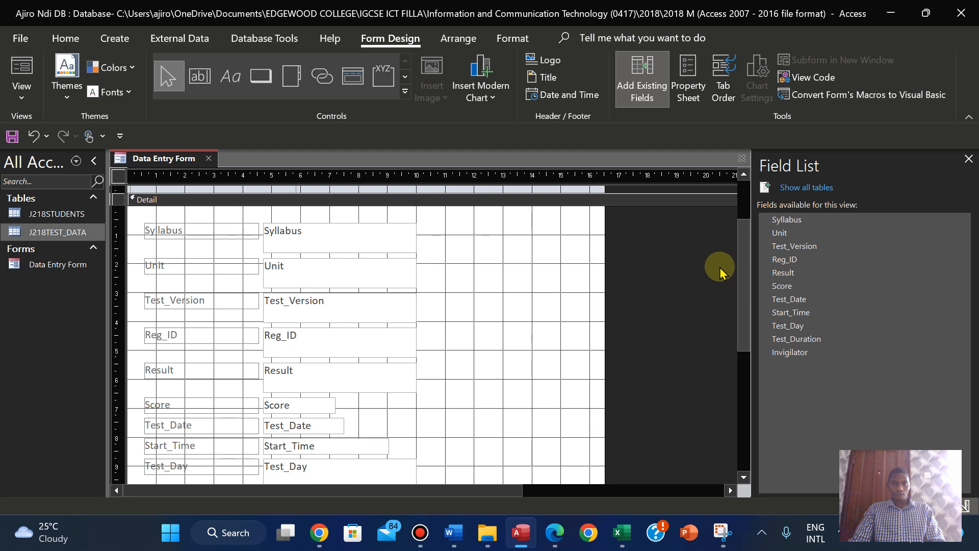
{"action": "scroll", "coordinate": [720, 278], "scroll_direction": "up", "scroll_amount": 2}
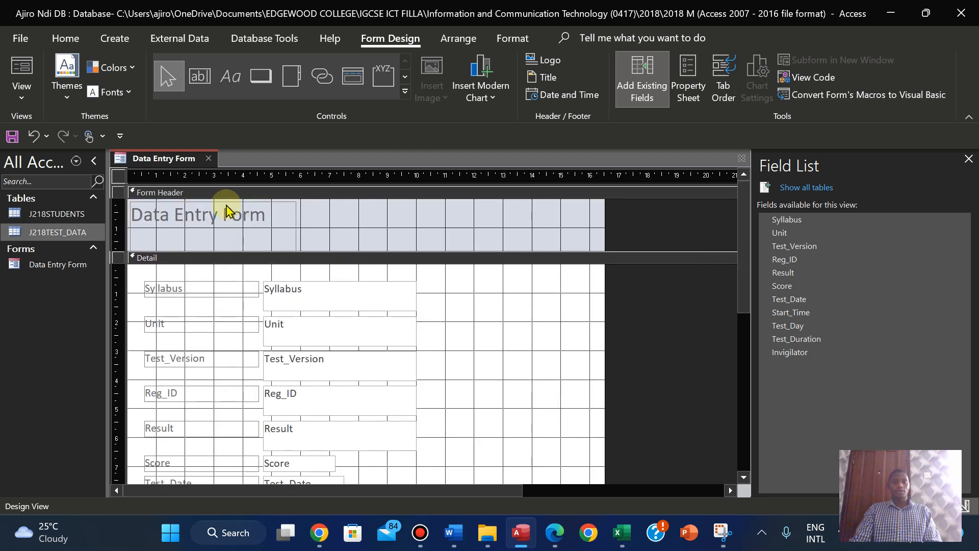
{"action": "left_click", "coordinate": [219, 219]}
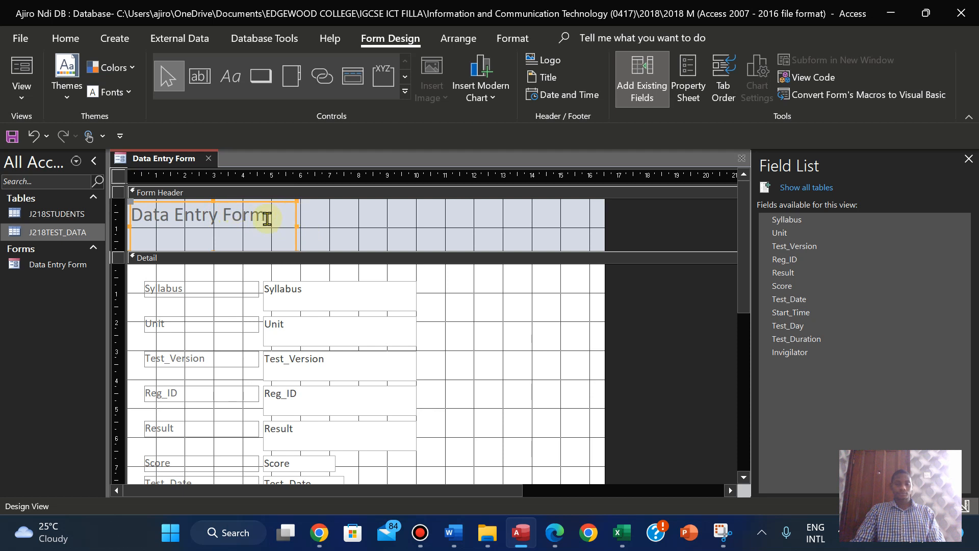
{"action": "left_click", "coordinate": [322, 229]}
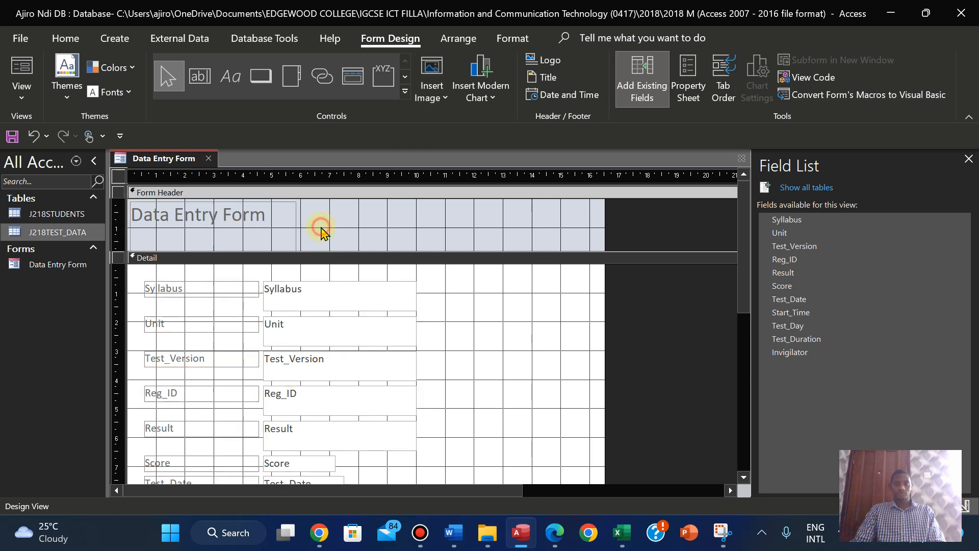
{"action": "left_click", "coordinate": [230, 224]}
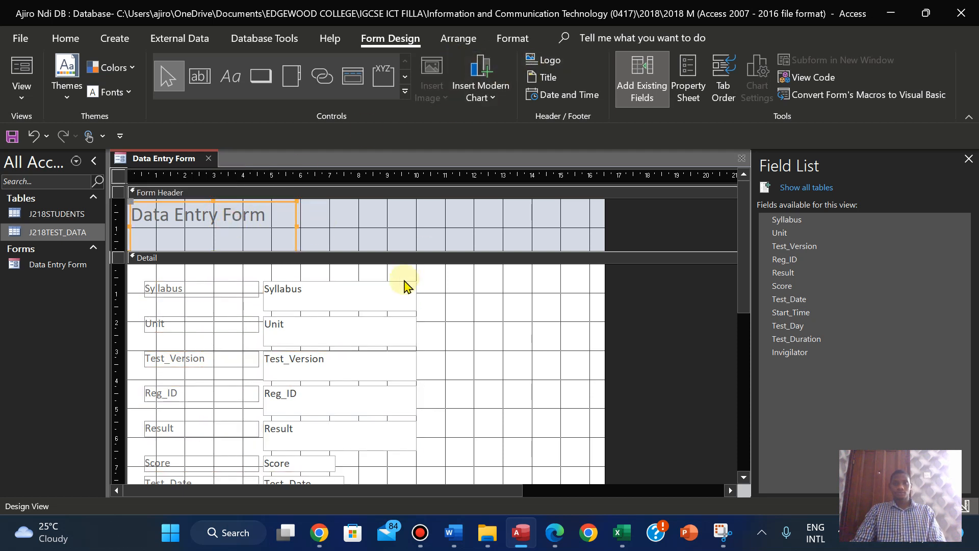
{"action": "left_click", "coordinate": [454, 295]}
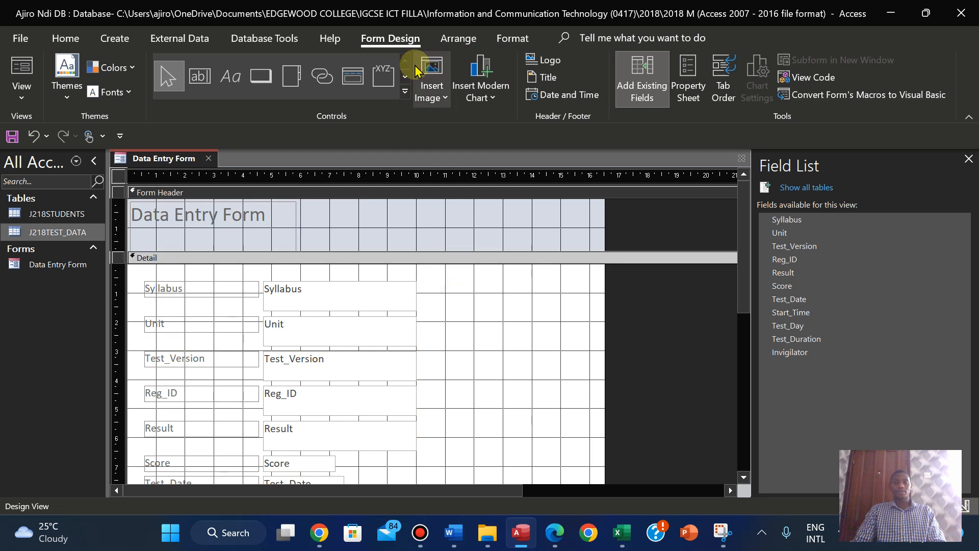
- Add a command button to the right of the Syllabus text box with the Add New Record action and the text Add Record
{"action": "left_click", "coordinate": [261, 76]}
{"action": "left_click_drag", "start_coordinate": [444, 284], "coordinate": [518, 314]}
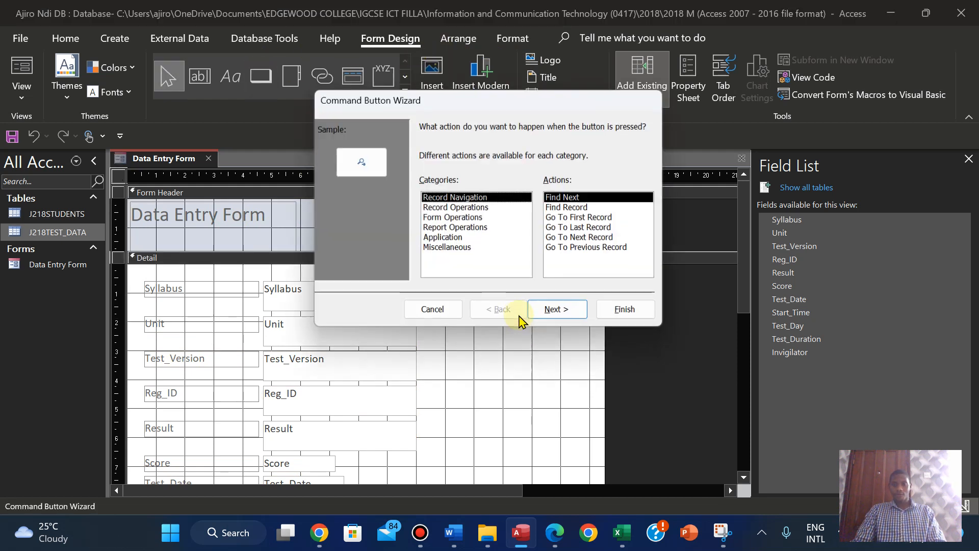
{"action": "left_click", "coordinate": [466, 208]}
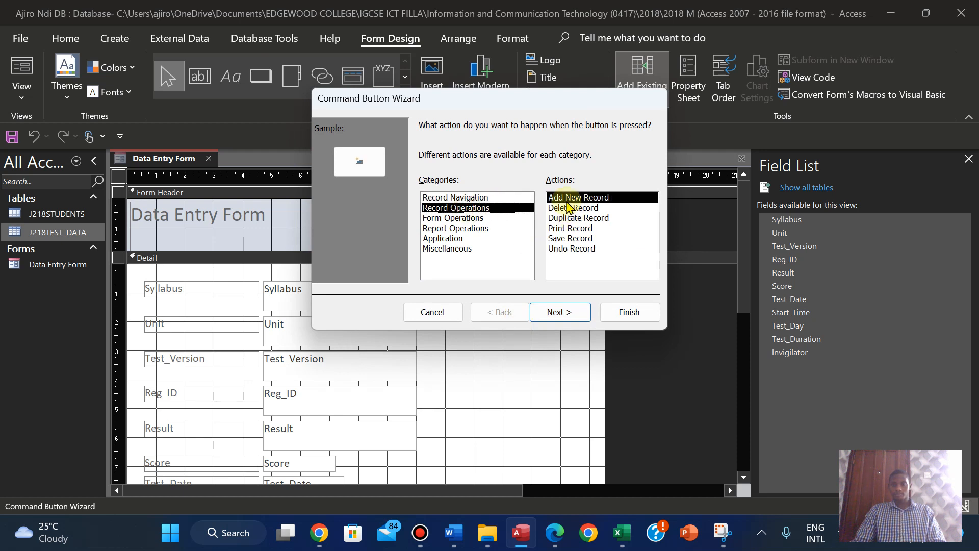
{"action": "left_click", "coordinate": [559, 311]}
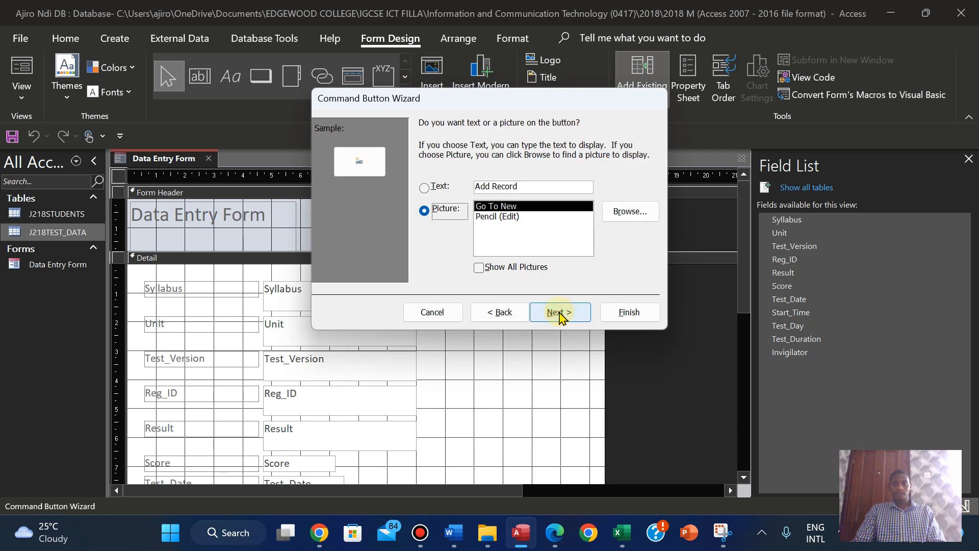
{"action": "left_click", "coordinate": [424, 188]}
{"action": "left_click", "coordinate": [560, 312]}
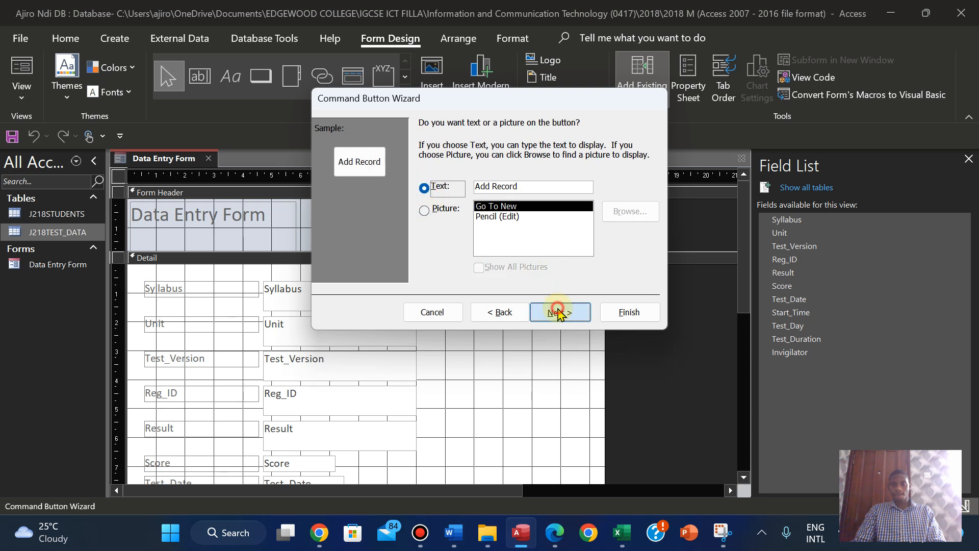
{"action": "left_click", "coordinate": [630, 313]}
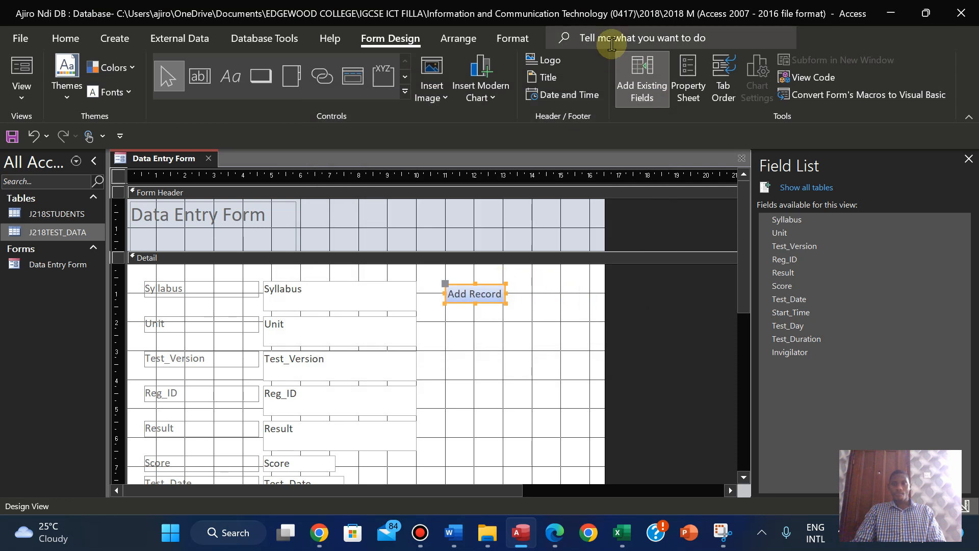
- Give the Add Record button a more rounded shape, a red fill and bold white text
{"action": "left_click", "coordinate": [516, 38]}
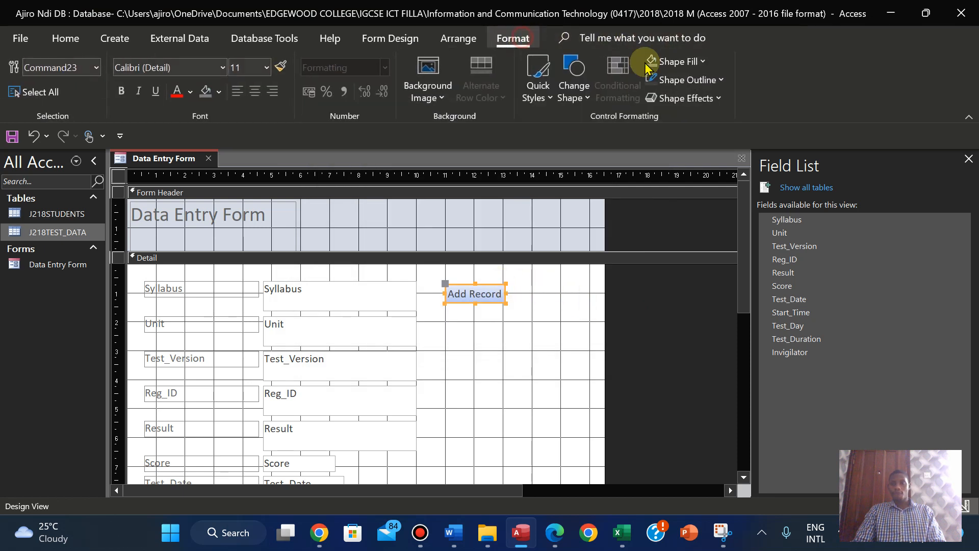
{"action": "left_click", "coordinate": [581, 94]}
{"action": "left_click", "coordinate": [631, 125]}
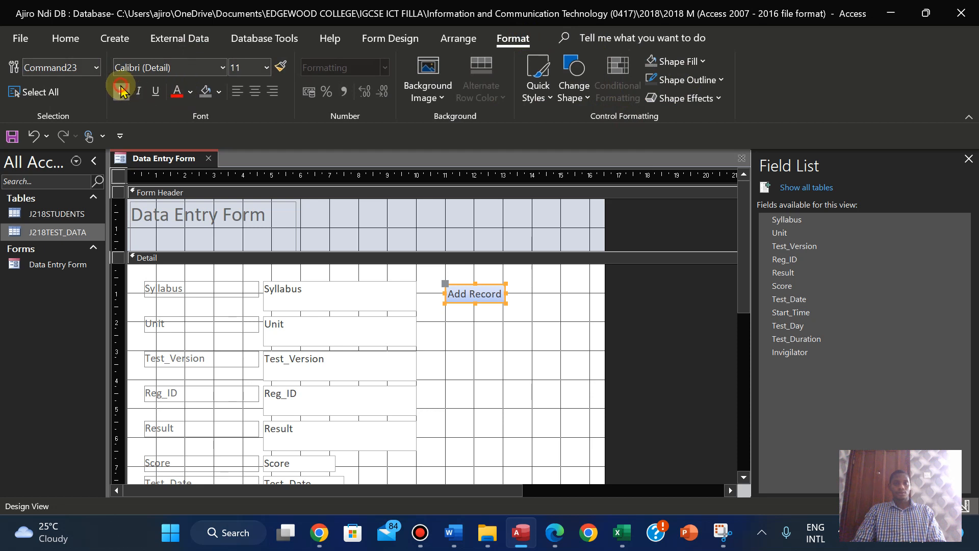
{"action": "left_click", "coordinate": [220, 93]}
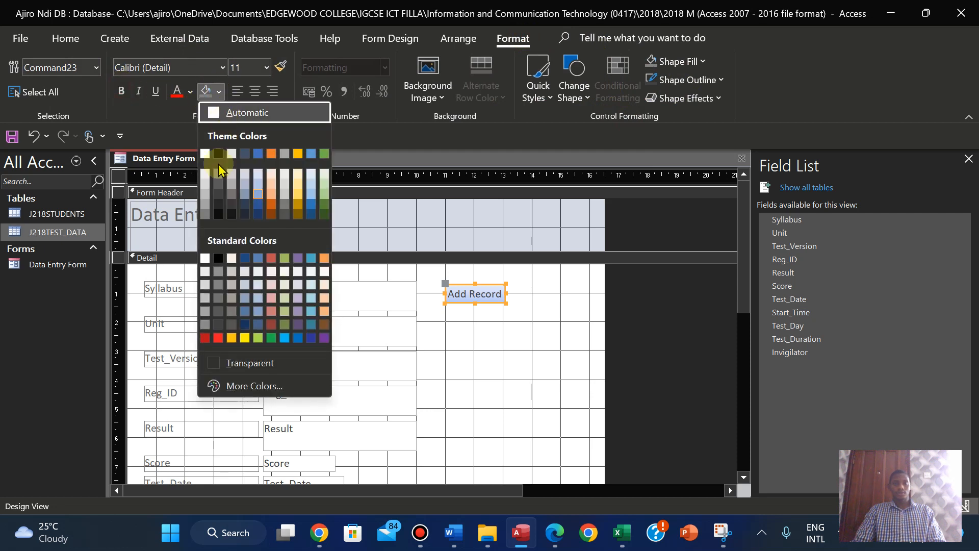
{"action": "left_click", "coordinate": [217, 338]}
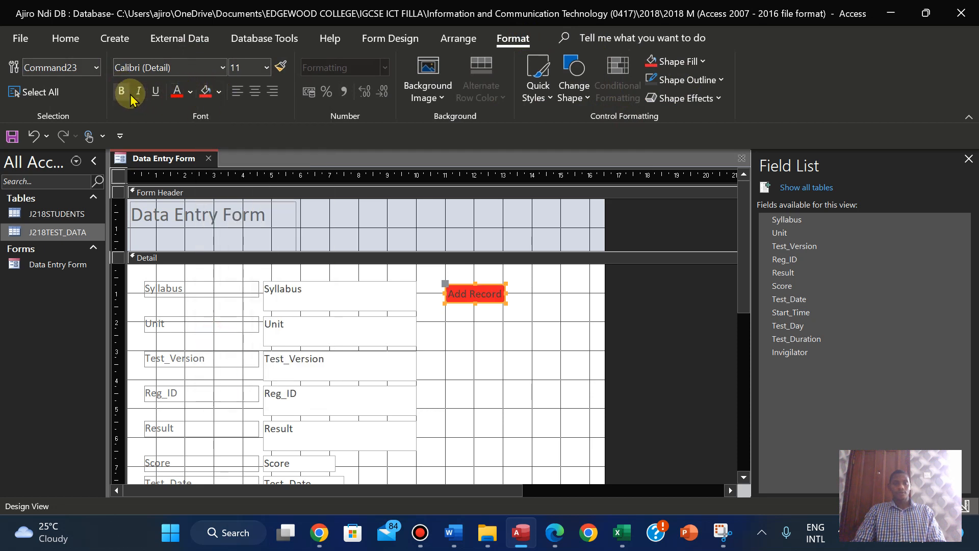
{"action": "left_click", "coordinate": [190, 92]}
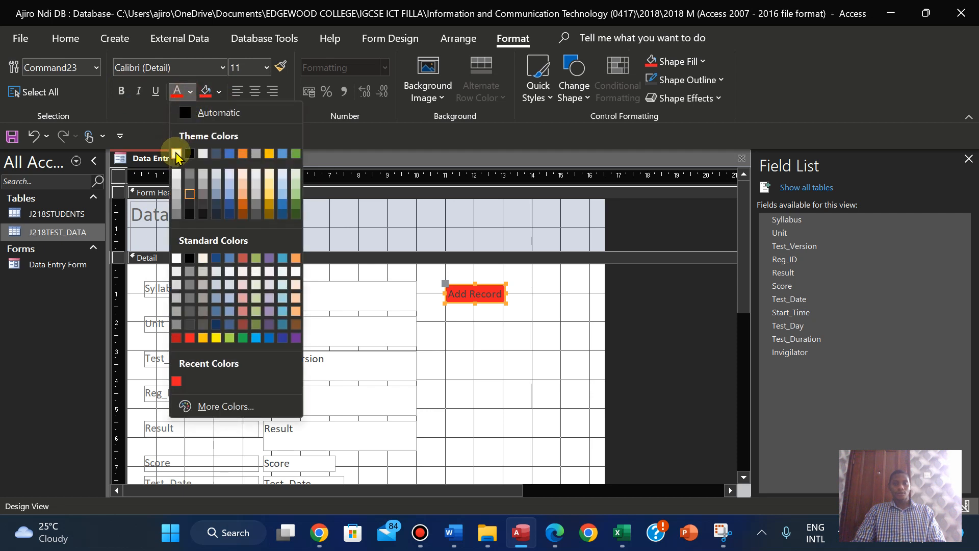
{"action": "left_click", "coordinate": [176, 154]}
{"action": "left_click", "coordinate": [121, 92]}
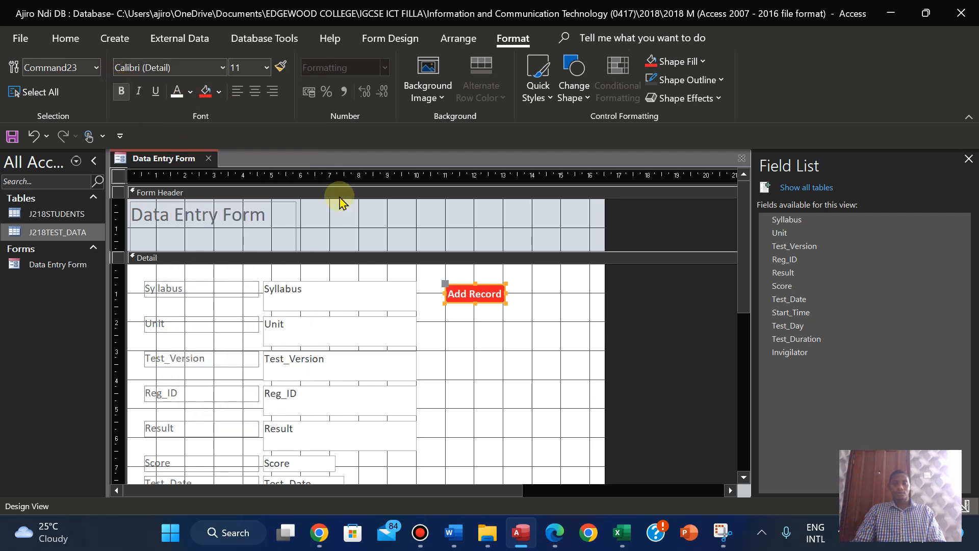
- Add a command button below Add Record with the Save Record operation, showing the text Save Record
{"action": "left_click", "coordinate": [389, 38]}
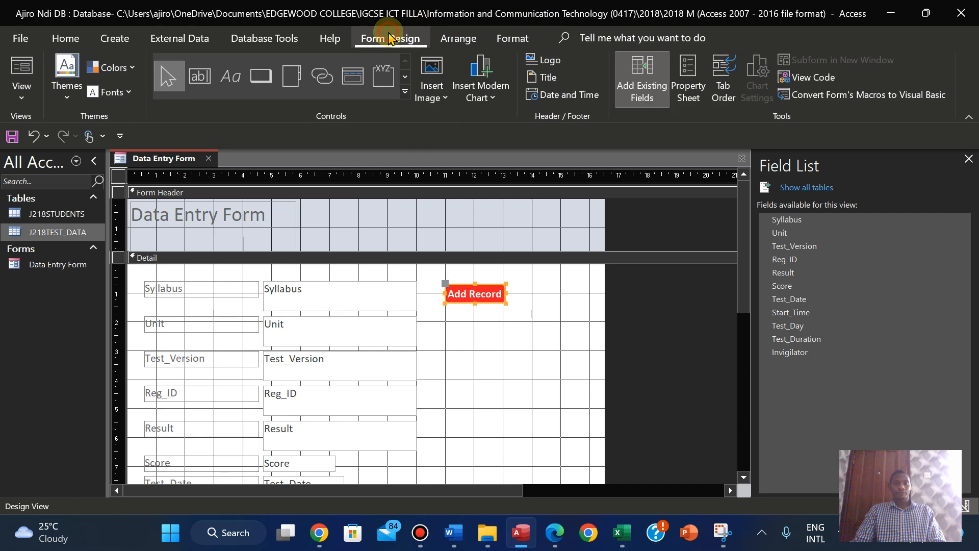
{"action": "left_click", "coordinate": [261, 75]}
{"action": "left_click_drag", "start_coordinate": [449, 316], "coordinate": [506, 340]}
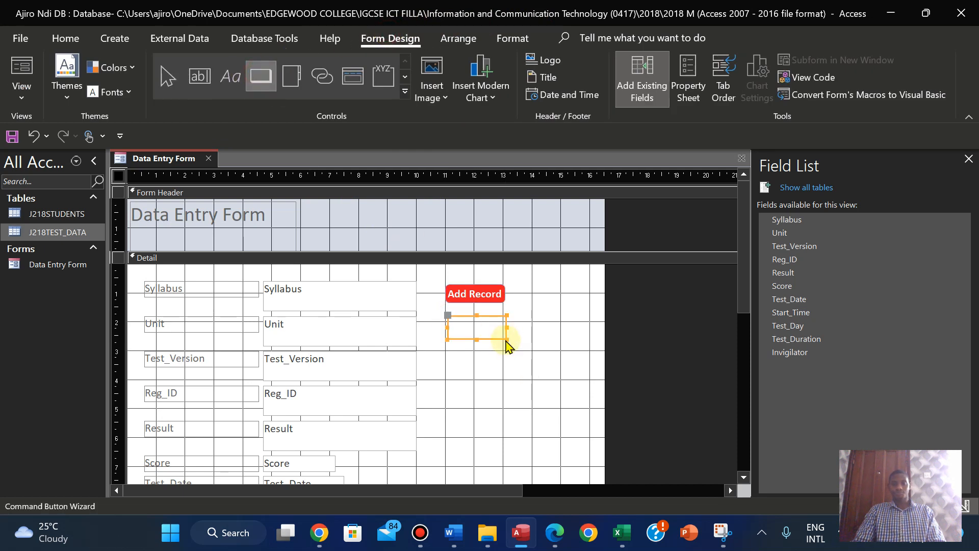
{"action": "left_click", "coordinate": [483, 208]}
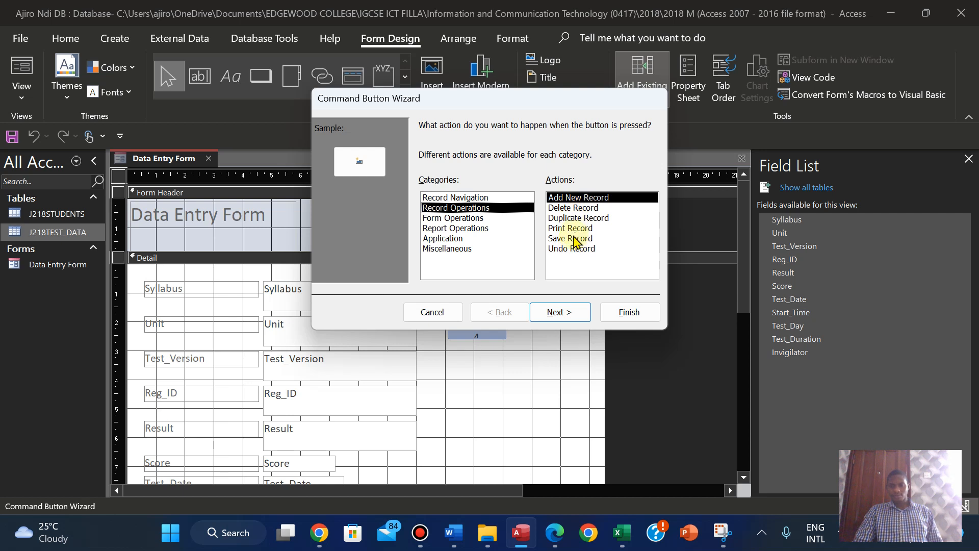
{"action": "left_click", "coordinate": [575, 239]}
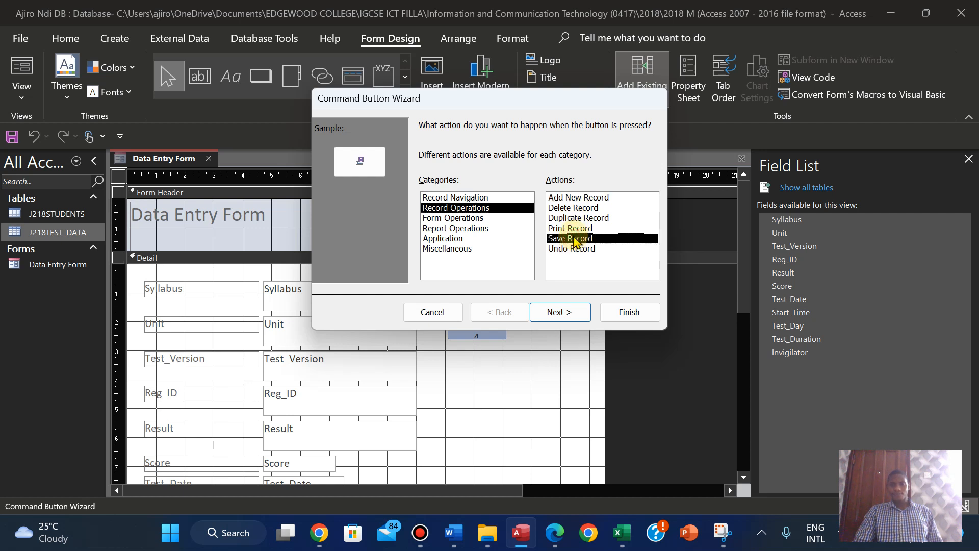
{"action": "left_click", "coordinate": [559, 317]}
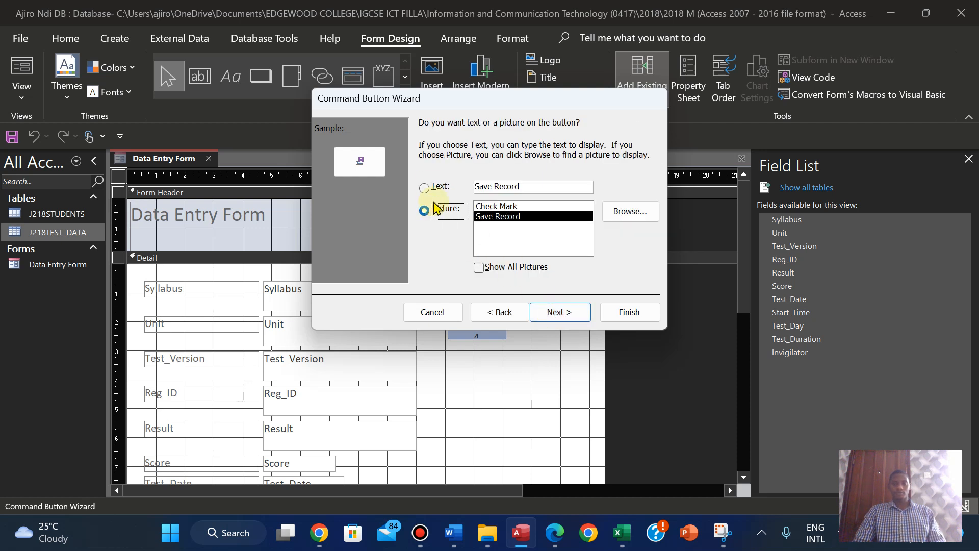
{"action": "left_click", "coordinate": [425, 188]}
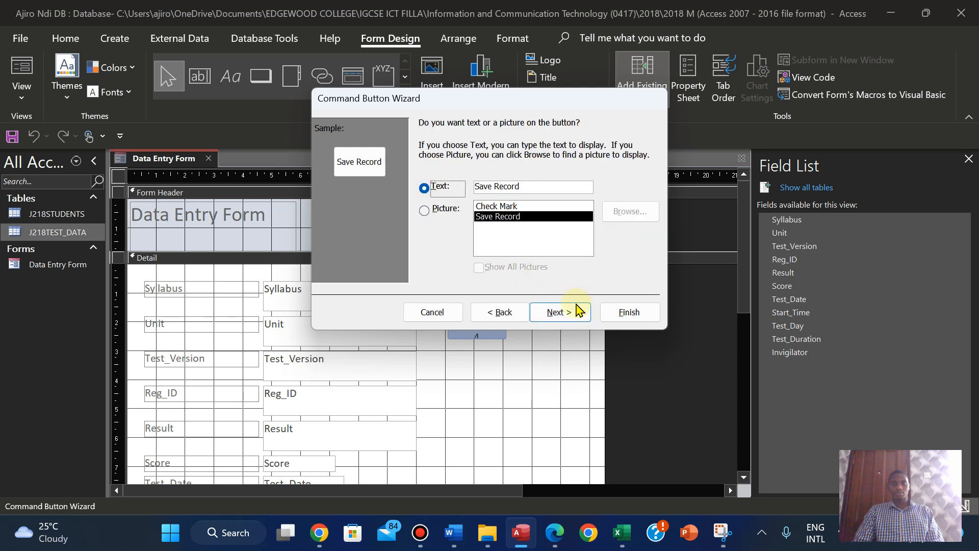
{"action": "left_click", "coordinate": [565, 316]}
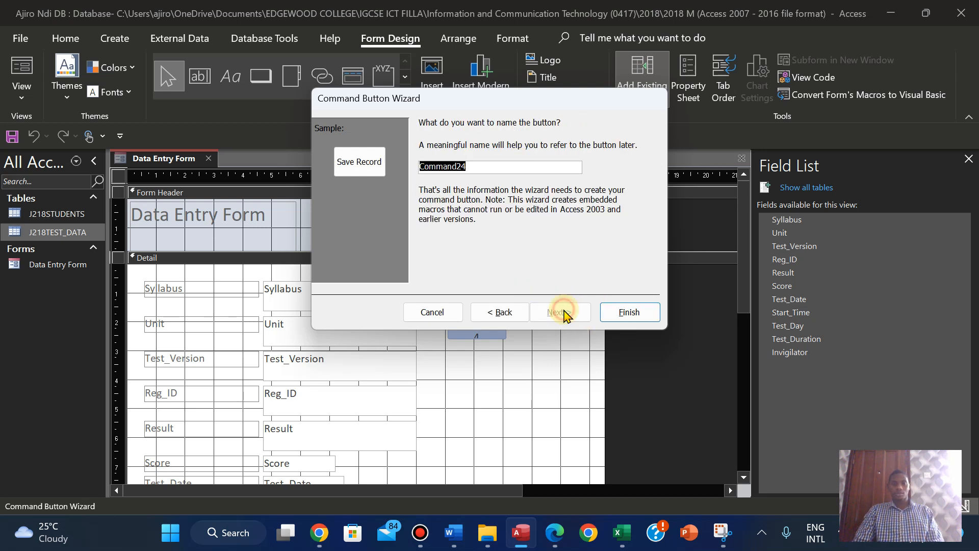
{"action": "left_click", "coordinate": [626, 314]}
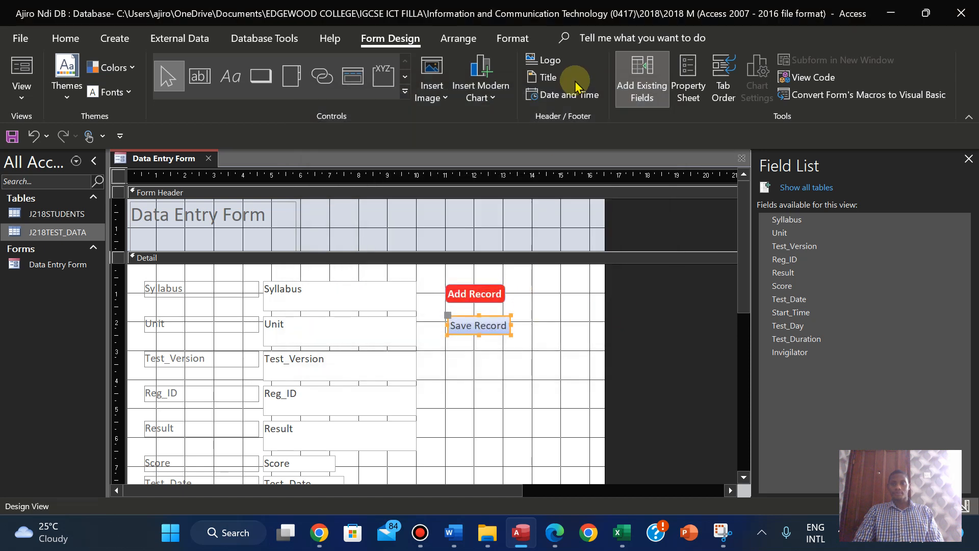
- Format the Save Record button with a red fill and bold white text
{"action": "left_click", "coordinate": [512, 38]}
{"action": "left_click", "coordinate": [204, 93]}
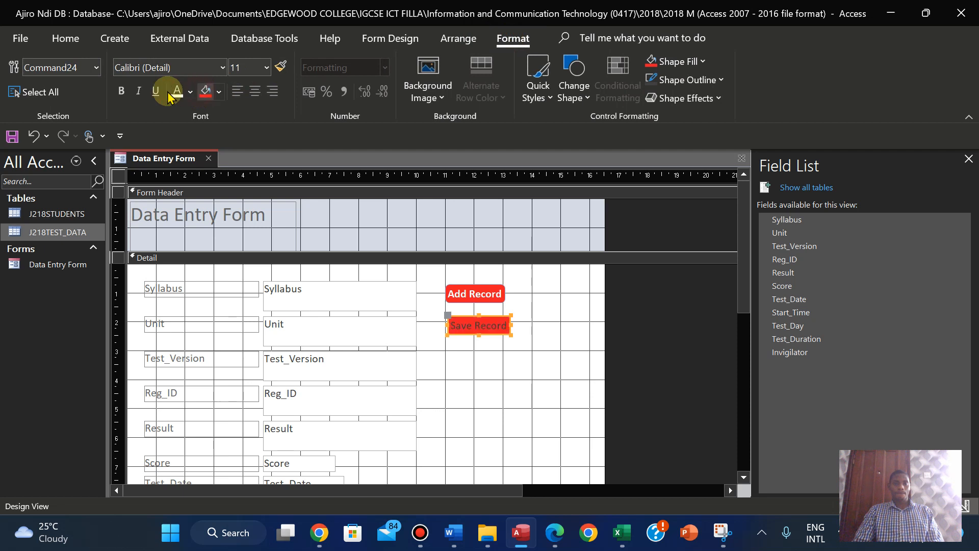
{"action": "left_click", "coordinate": [123, 92]}
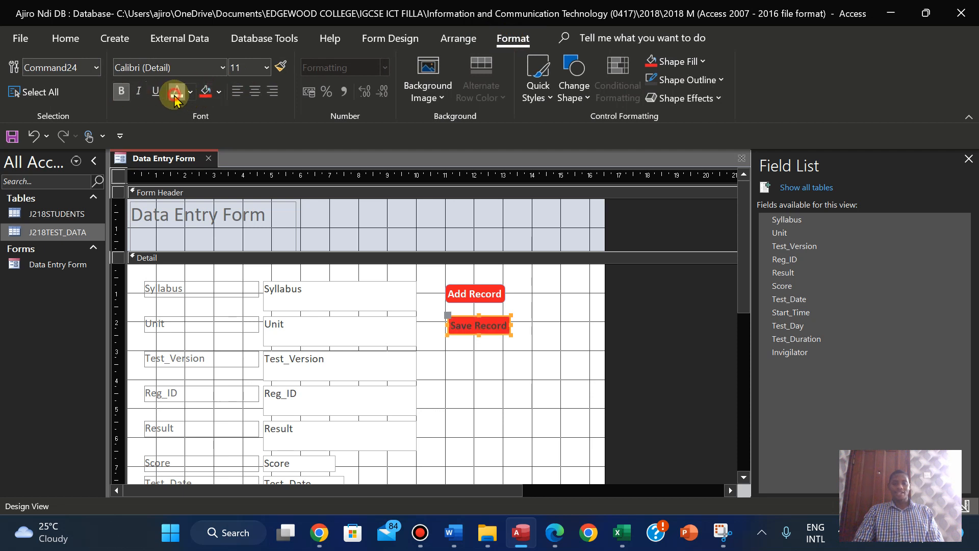
{"action": "left_click", "coordinate": [175, 93]}
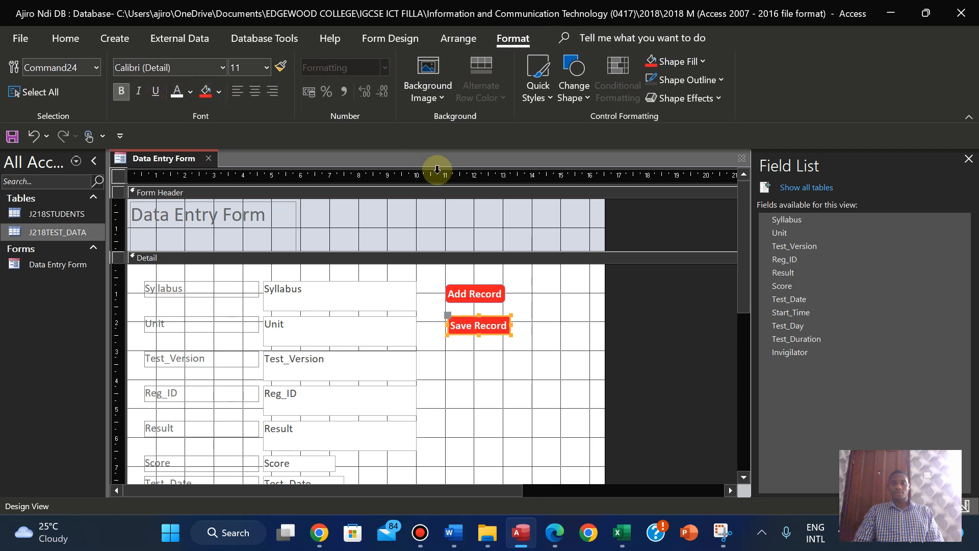
- Add a Delete Record command button with a text label below Save Record, and format it with red fill and bold white text
{"action": "left_click", "coordinate": [368, 47]}
{"action": "left_click", "coordinate": [260, 76]}
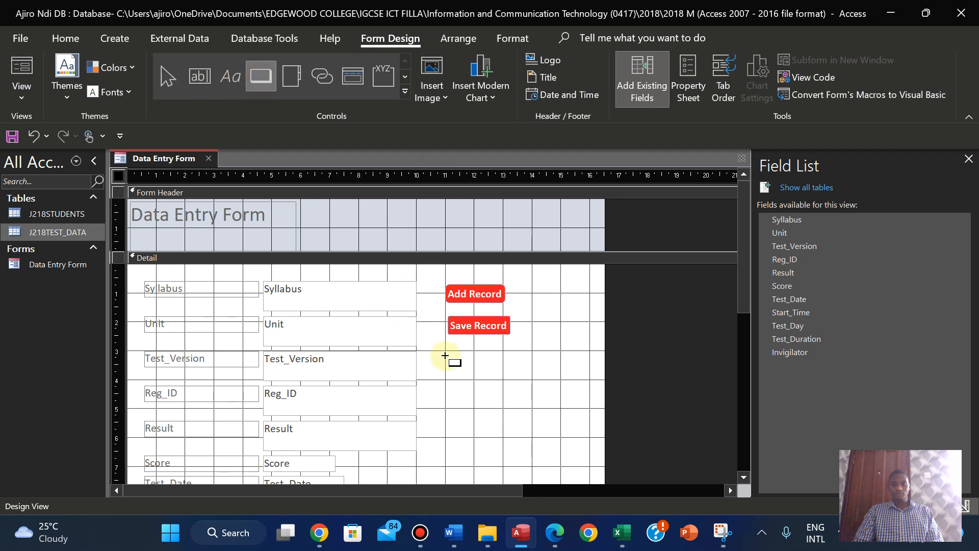
{"action": "left_click_drag", "start_coordinate": [450, 352], "coordinate": [515, 374]}
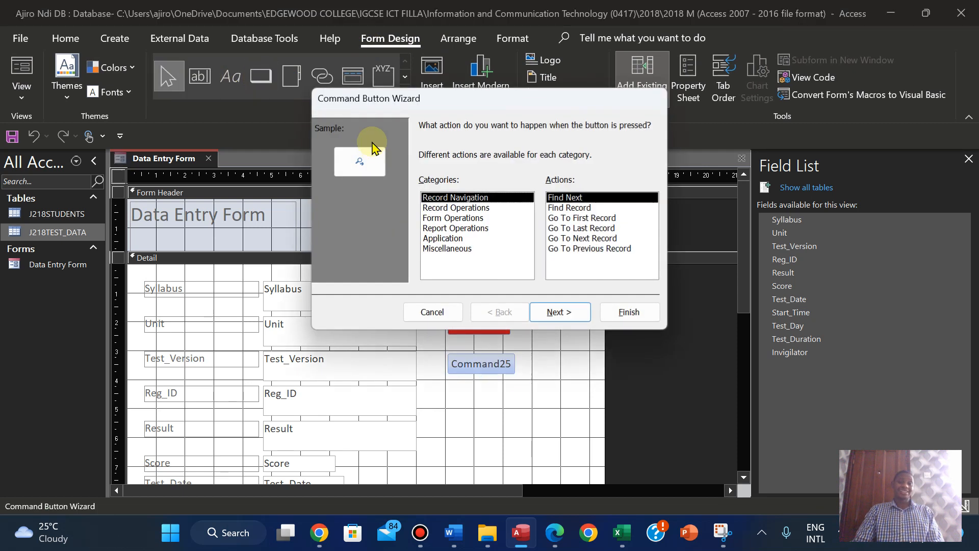
{"action": "left_click", "coordinate": [470, 208]}
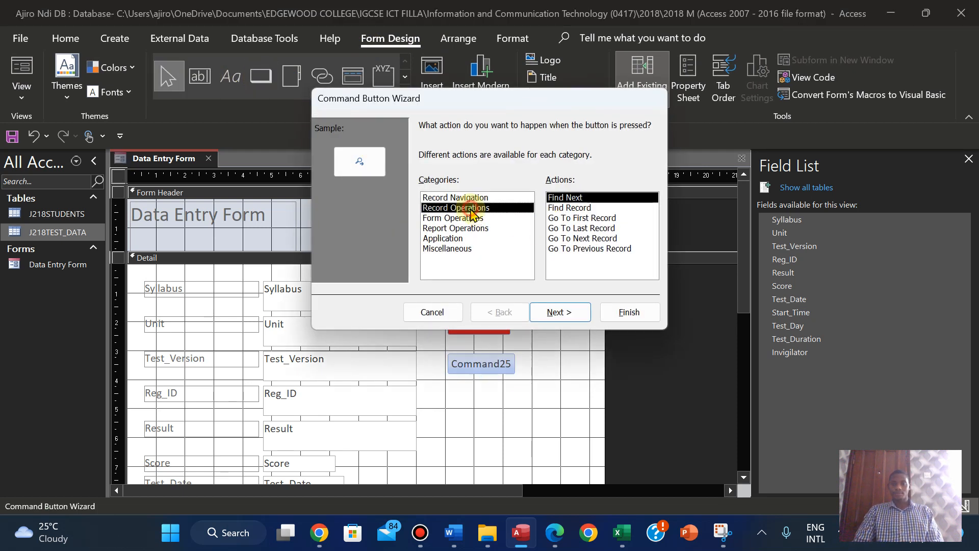
{"action": "left_click", "coordinate": [566, 208]}
{"action": "left_click", "coordinate": [561, 312]}
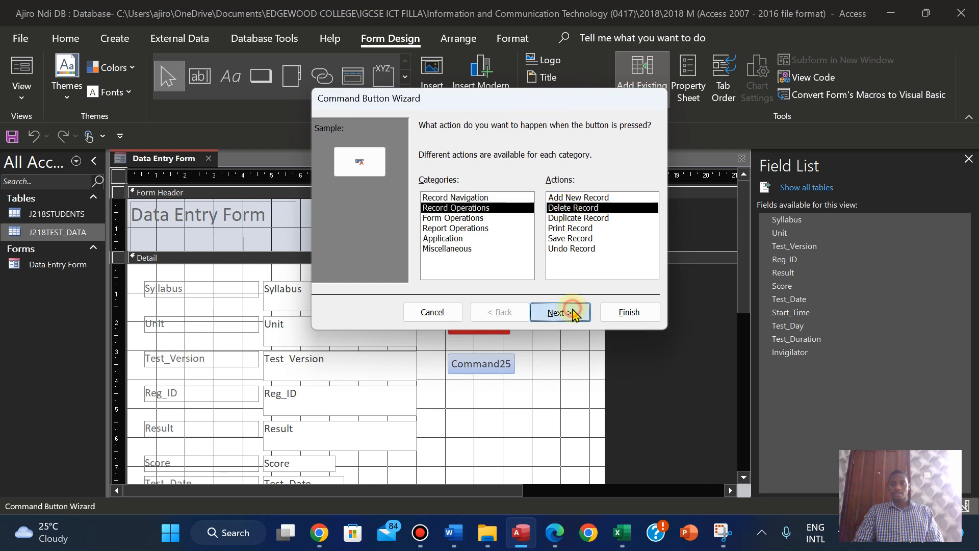
{"action": "left_click", "coordinate": [426, 187]}
{"action": "left_click", "coordinate": [628, 312]}
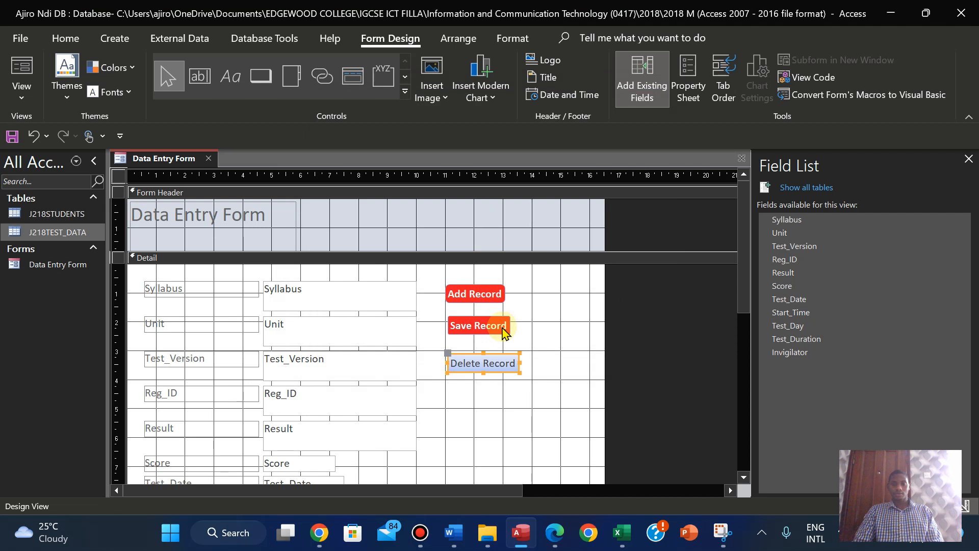
{"action": "left_click", "coordinate": [519, 37]}
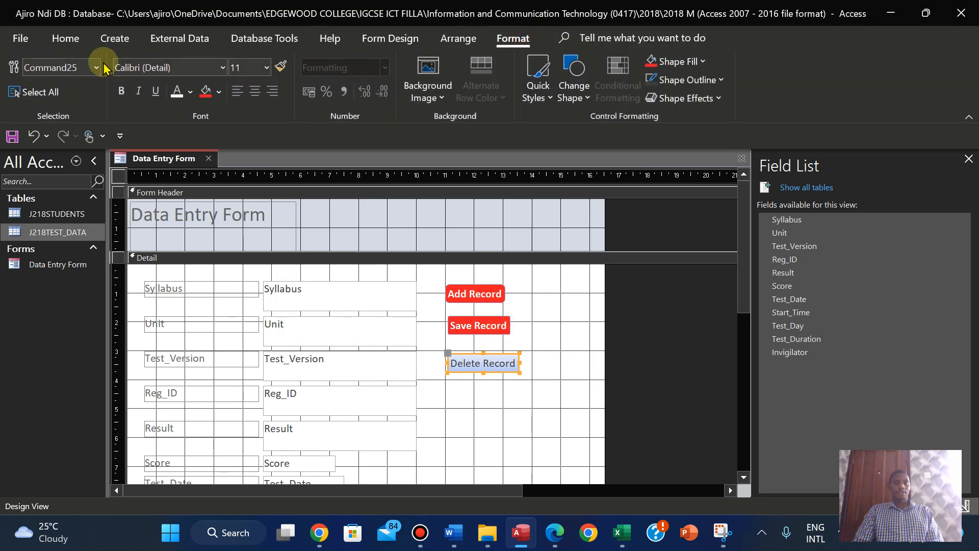
{"action": "left_click", "coordinate": [208, 94]}
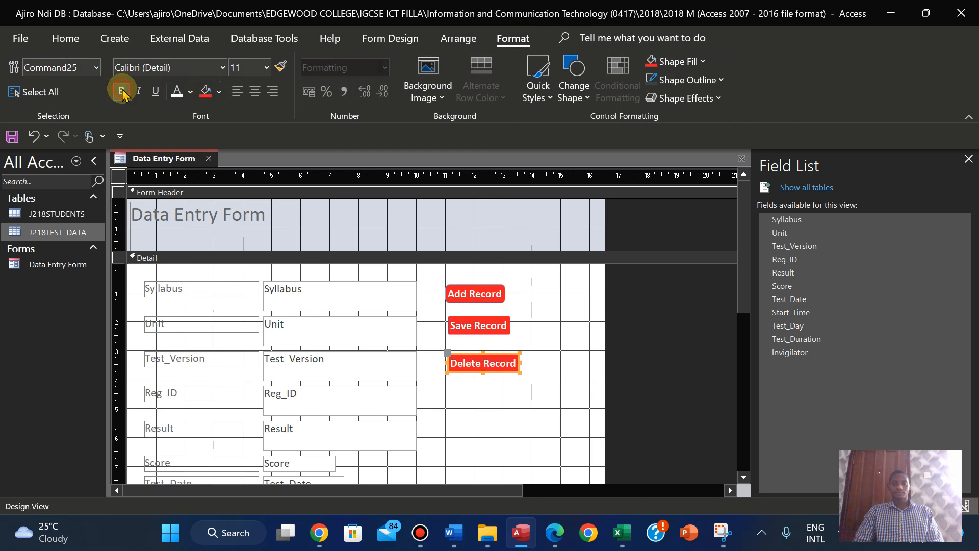
- Add a command button below Delete Record with the Go To Next Record action, showing the text Next Record
{"action": "left_click", "coordinate": [387, 39]}
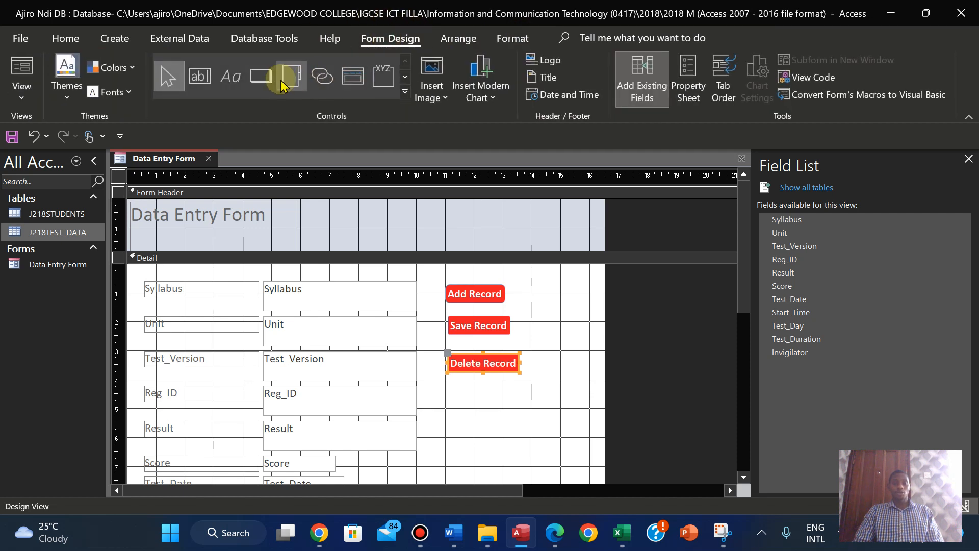
{"action": "left_click", "coordinate": [261, 77]}
{"action": "left_click_drag", "start_coordinate": [457, 383], "coordinate": [515, 406]}
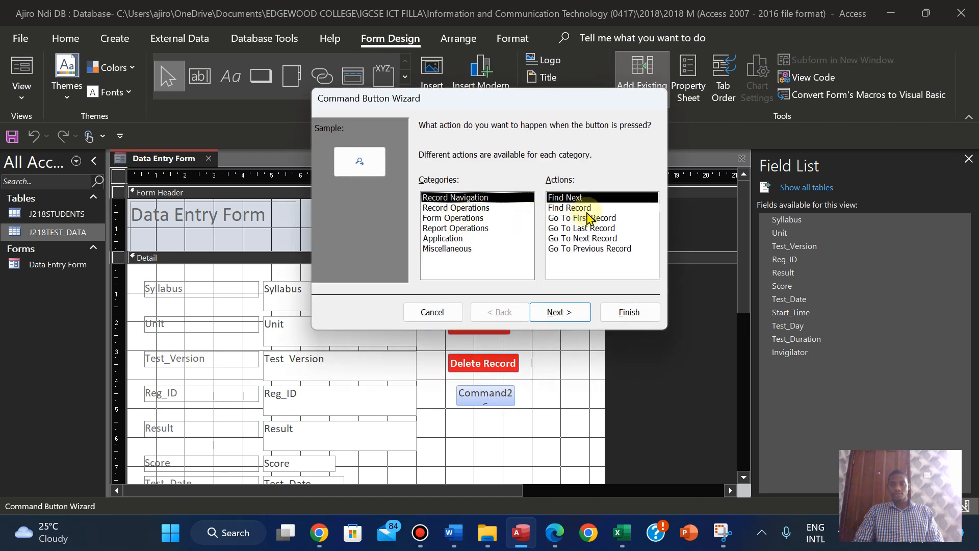
{"action": "left_click", "coordinate": [606, 239]}
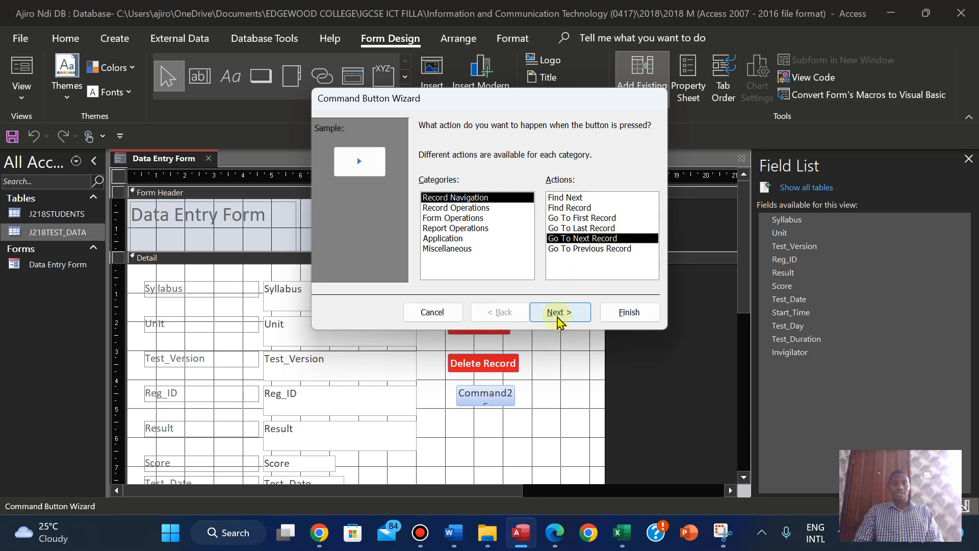
{"action": "left_click", "coordinate": [558, 319]}
{"action": "left_click", "coordinate": [566, 312]}
{"action": "left_click", "coordinate": [508, 311]}
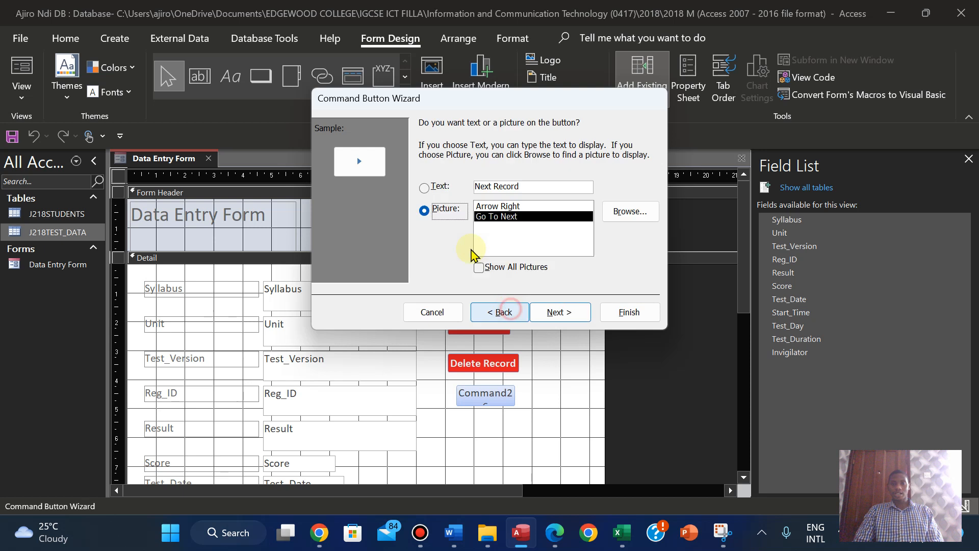
{"action": "left_click", "coordinate": [425, 188]}
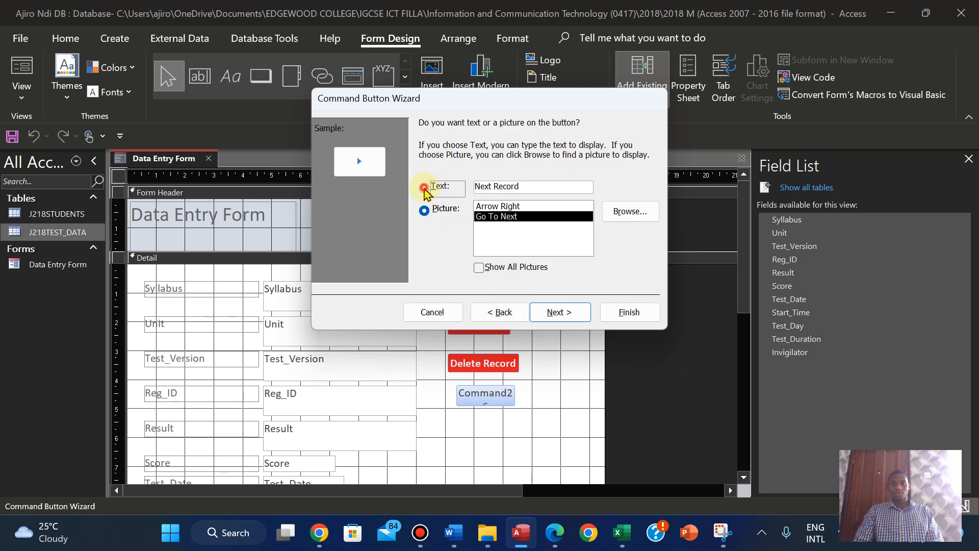
{"action": "left_click", "coordinate": [556, 312]}
{"action": "left_click", "coordinate": [626, 312]}
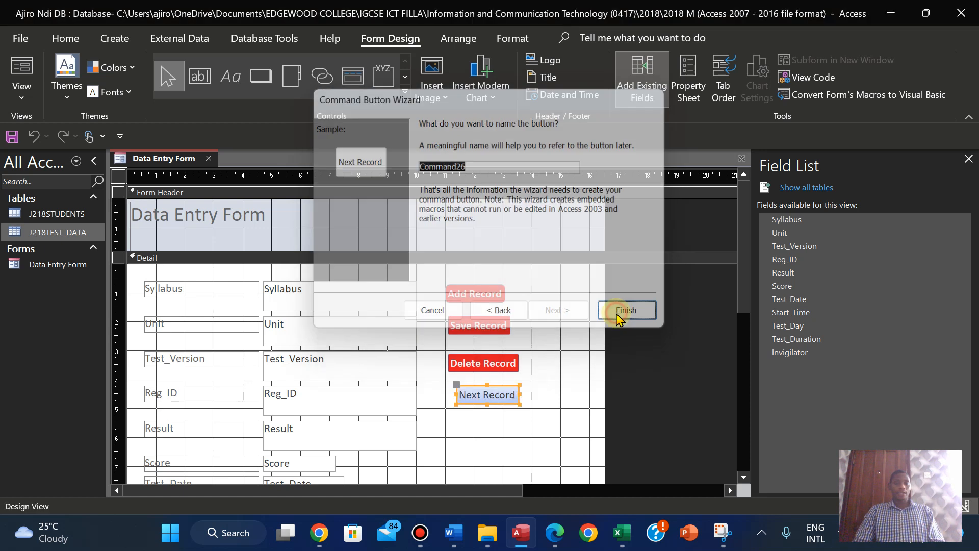
- Format the Next Record button with a red fill and bold white text
{"action": "left_click", "coordinate": [514, 43]}
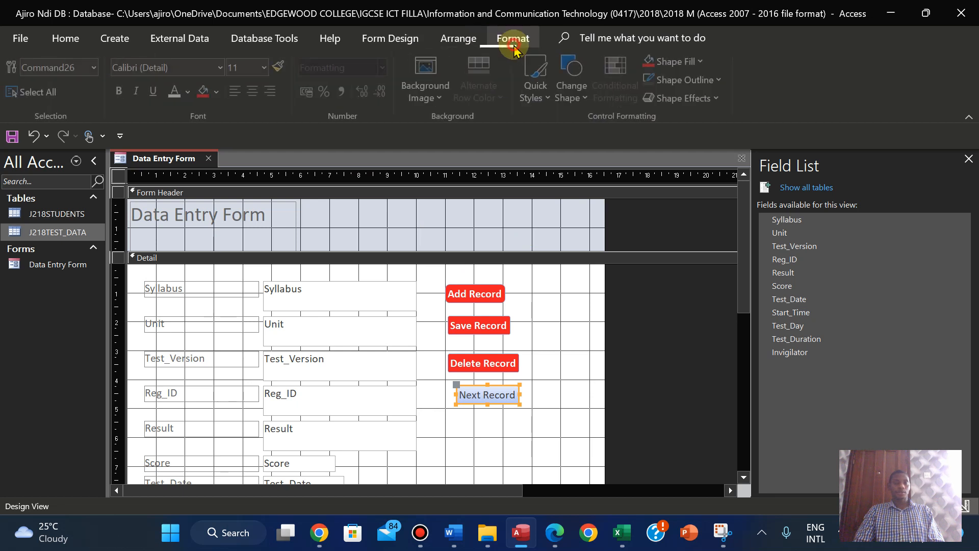
{"action": "left_click", "coordinate": [204, 92]}
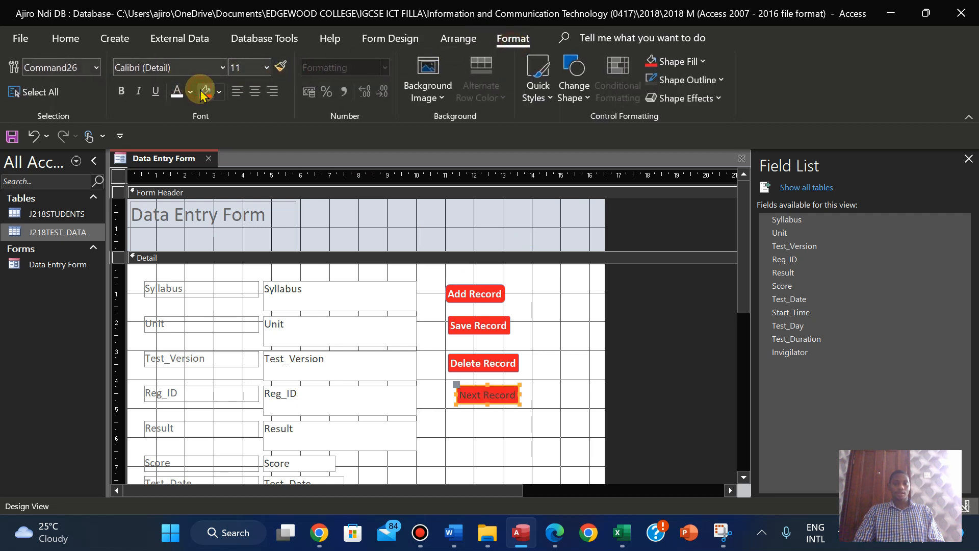
{"action": "left_click", "coordinate": [173, 93]}
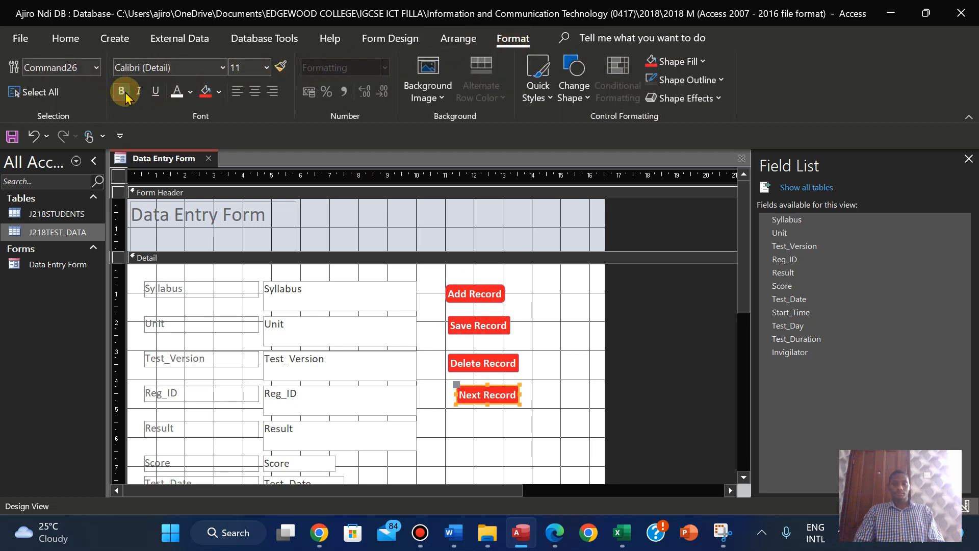
- Add a command button below Next Record with the Go To Previous Record action, showing the text Previous Record
{"action": "left_click", "coordinate": [390, 39]}
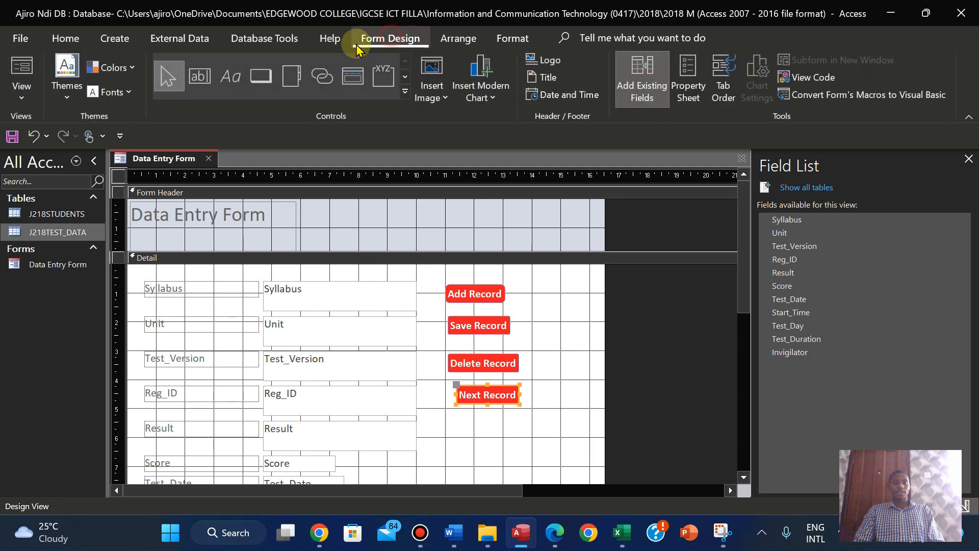
{"action": "left_click", "coordinate": [260, 74]}
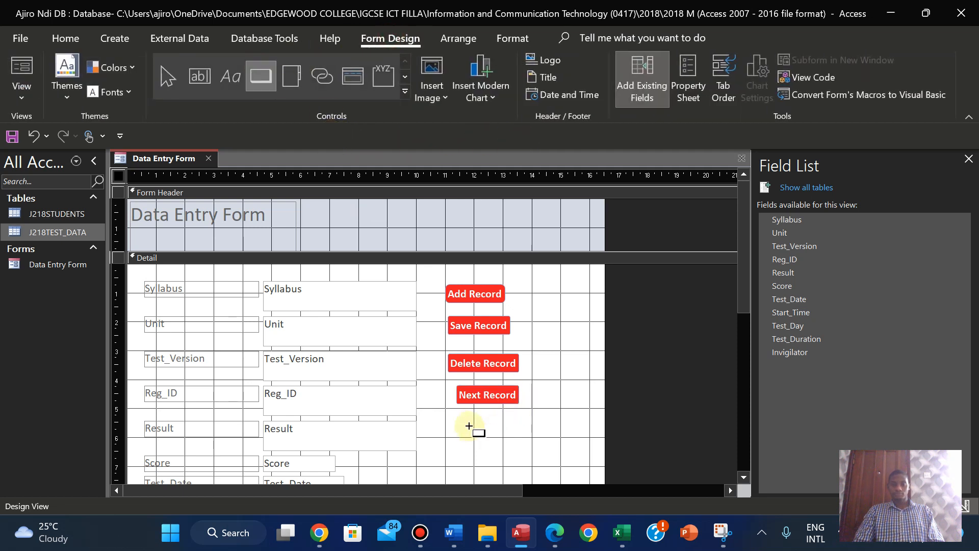
{"action": "left_click_drag", "start_coordinate": [457, 425], "coordinate": [529, 447]}
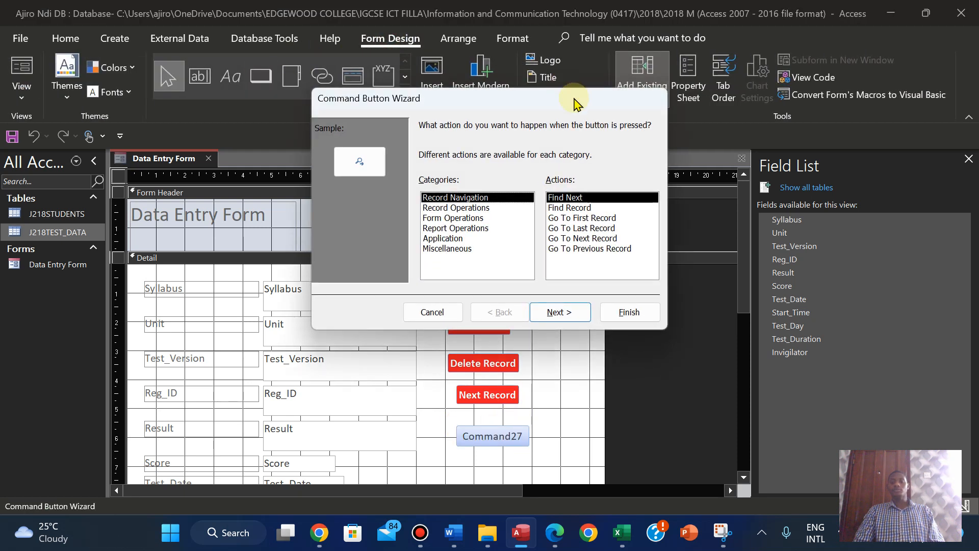
{"action": "left_click", "coordinate": [591, 249]}
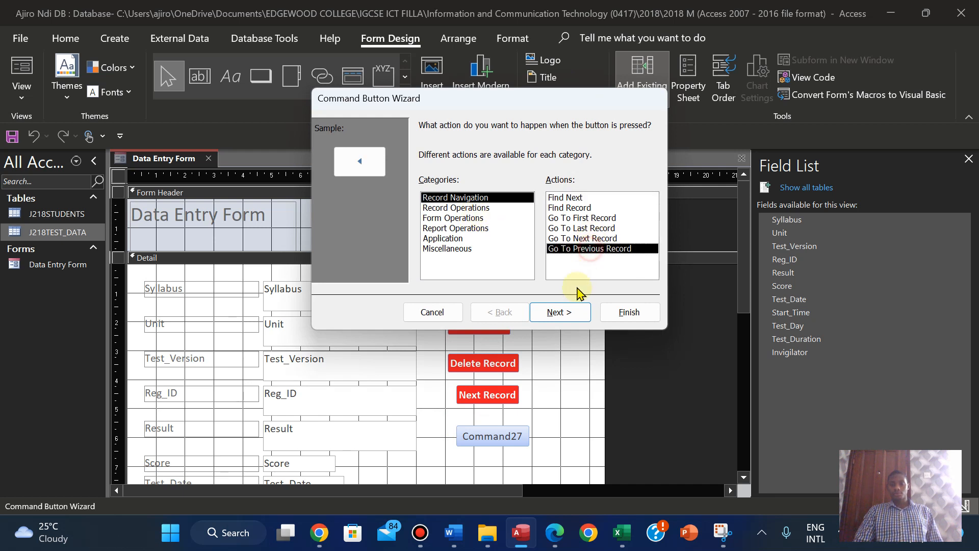
{"action": "left_click", "coordinate": [563, 313]}
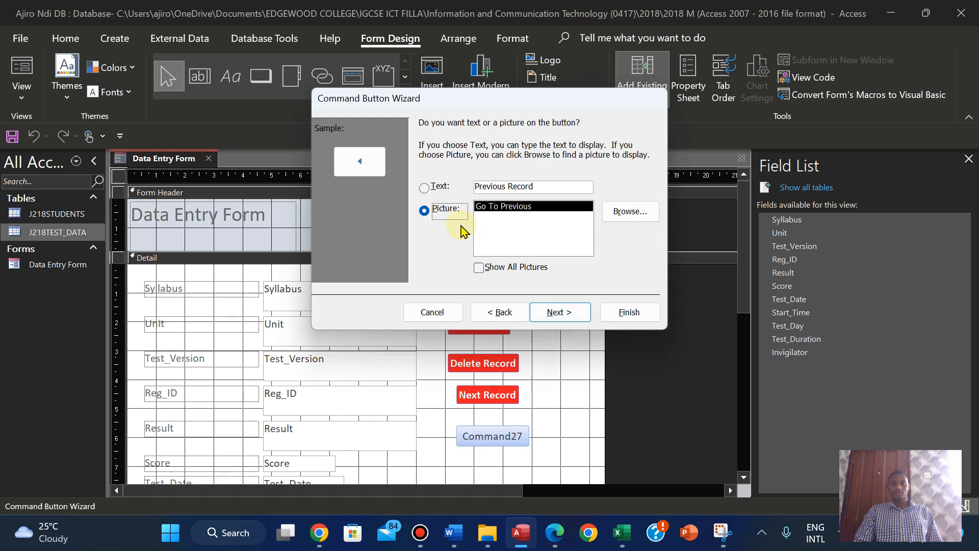
{"action": "left_click", "coordinate": [422, 189]}
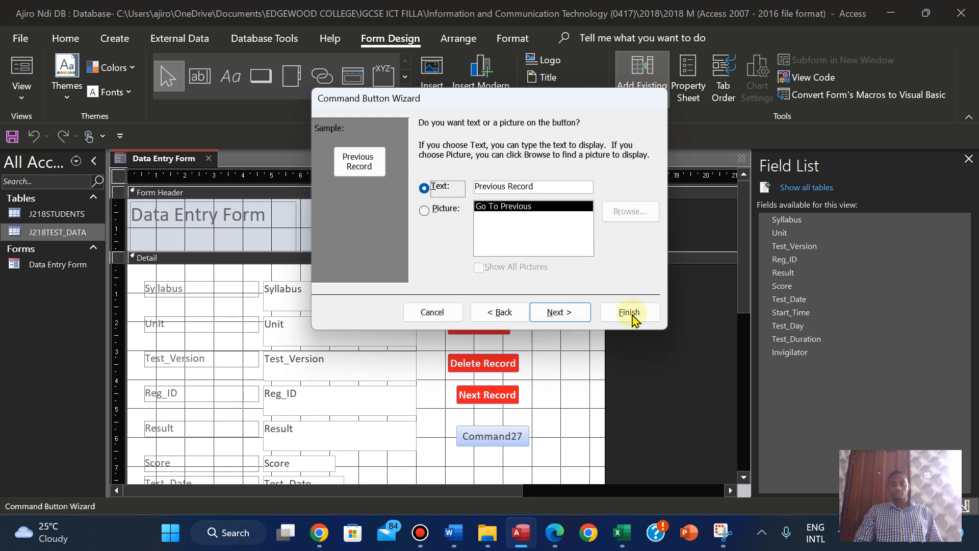
{"action": "left_click", "coordinate": [564, 313]}
{"action": "left_click", "coordinate": [609, 313]}
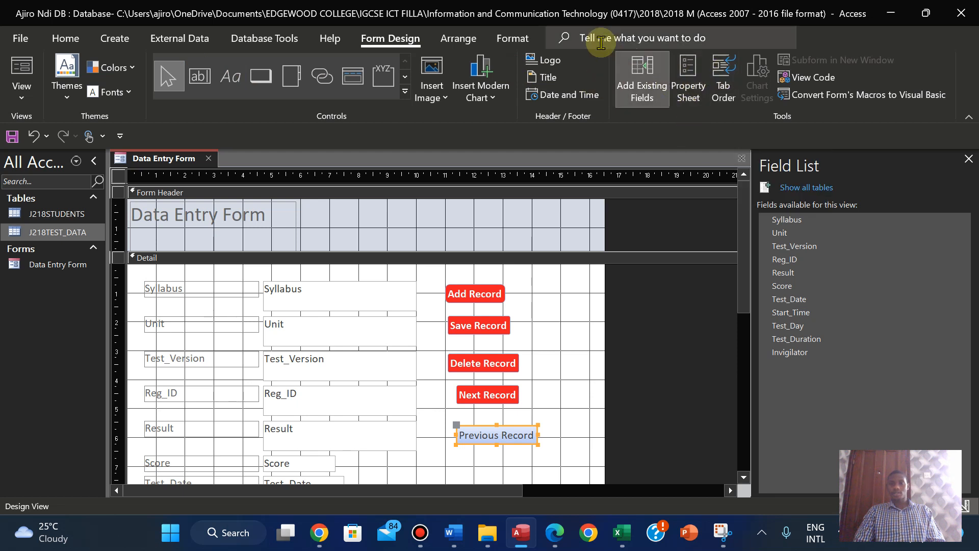
- Format the Previous Record button with a rounded rectangle shape, red fill and bold white text
{"action": "left_click", "coordinate": [512, 38]}
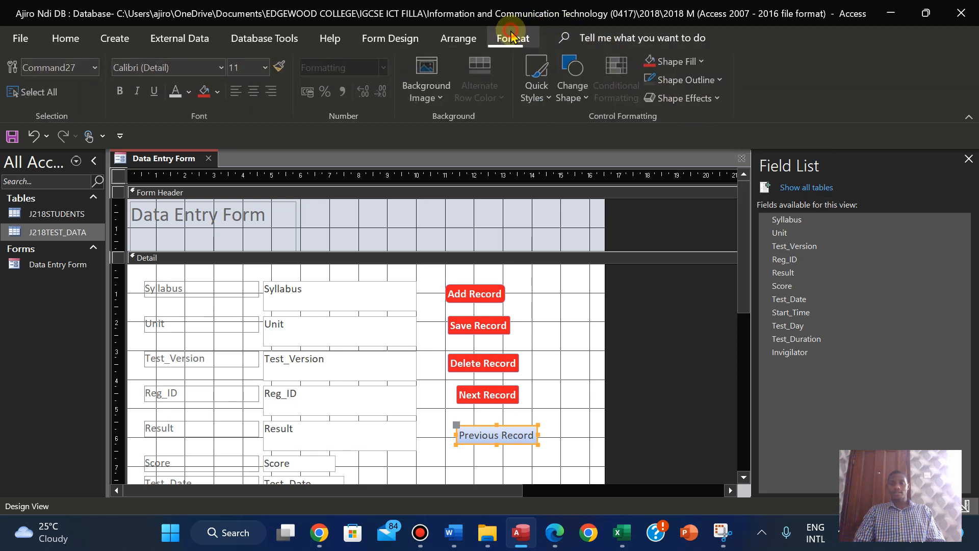
{"action": "left_click", "coordinate": [575, 88]}
{"action": "left_click", "coordinate": [631, 132]}
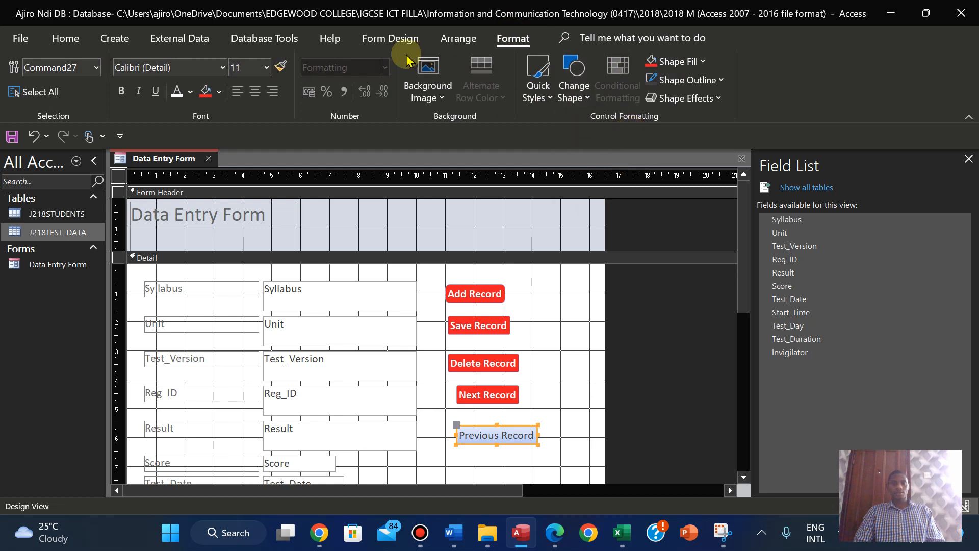
{"action": "left_click", "coordinate": [195, 93]}
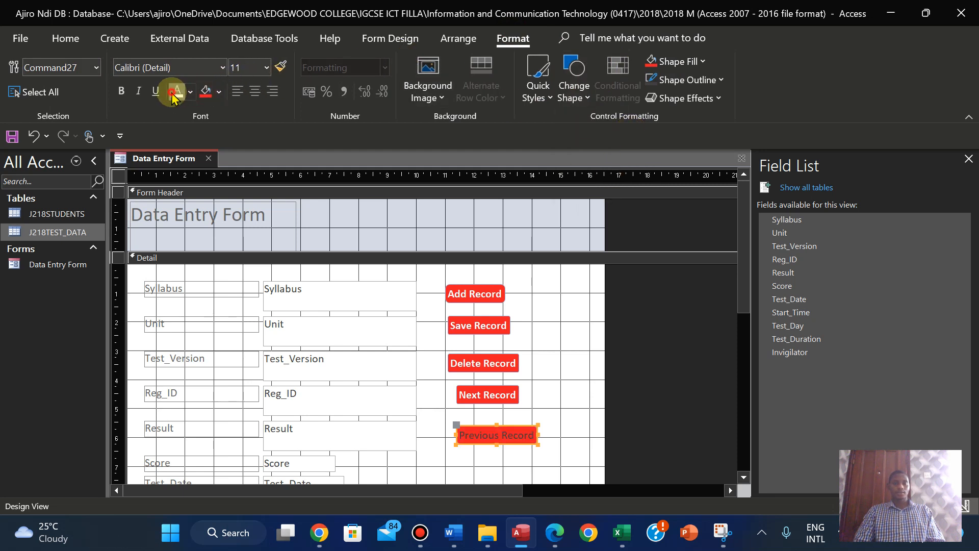
{"action": "left_click", "coordinate": [177, 92]}
{"action": "left_click", "coordinate": [120, 94]}
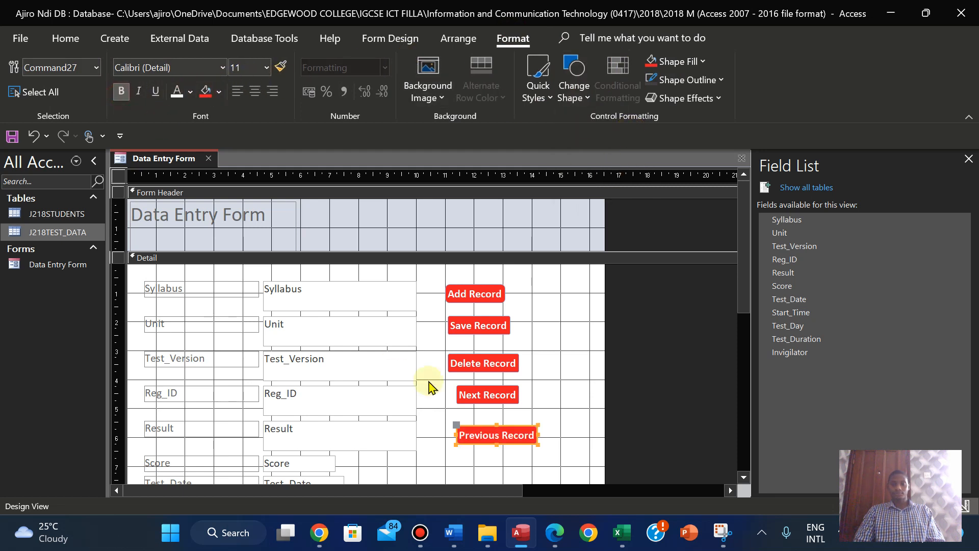
- Change the shape of the Next Record, Delete Record and Save Record buttons to a rounded rectangle
{"action": "left_click", "coordinate": [489, 396]}
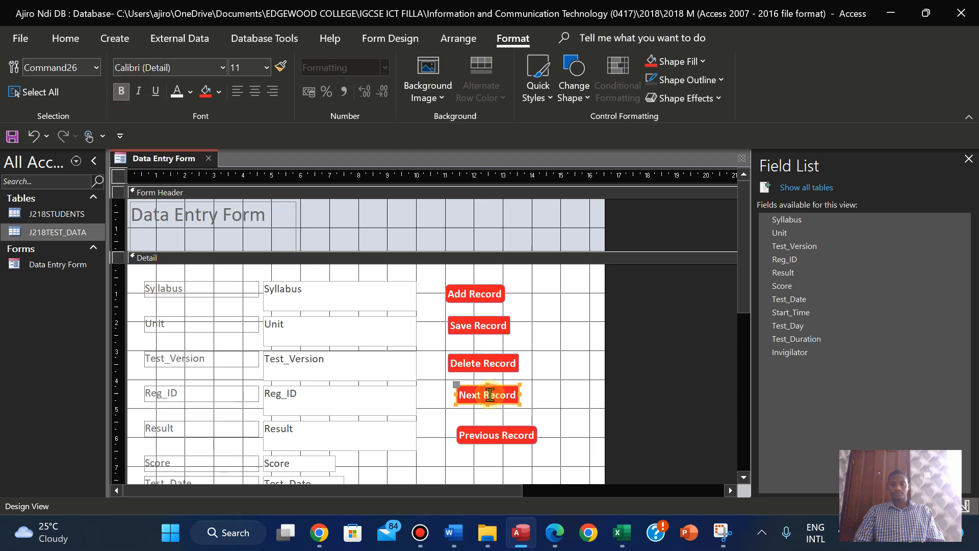
{"action": "left_click", "coordinate": [570, 97]}
{"action": "left_click", "coordinate": [630, 125]}
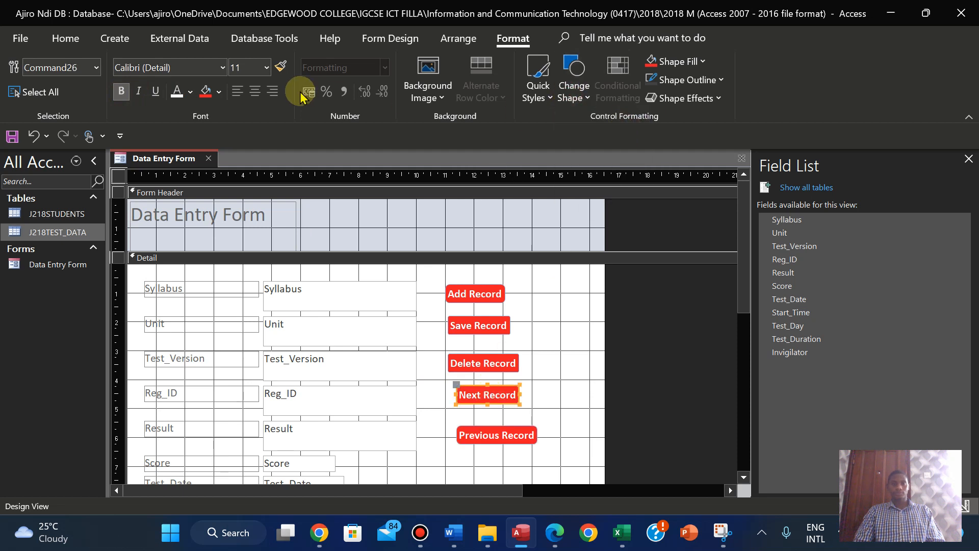
{"action": "left_click", "coordinate": [507, 363]}
{"action": "left_click", "coordinate": [573, 96]}
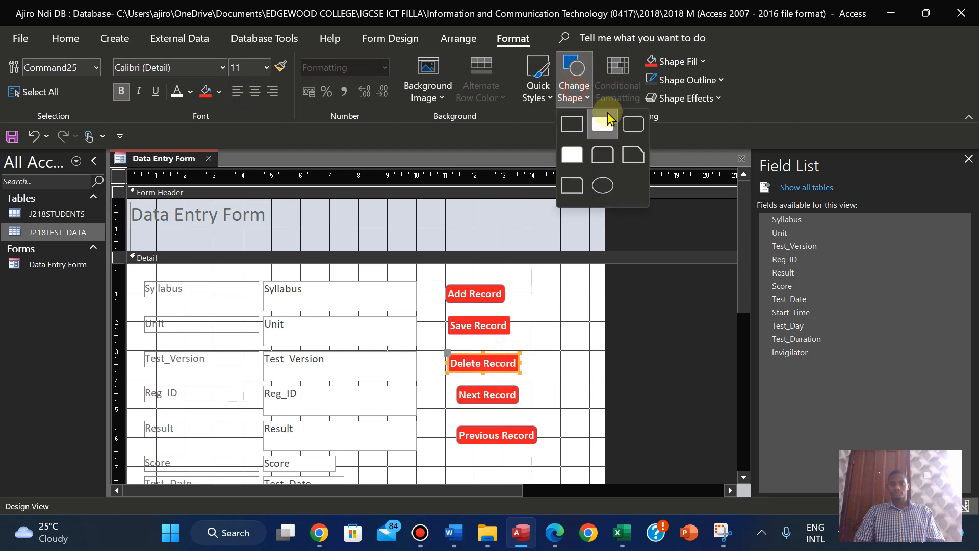
{"action": "left_click", "coordinate": [632, 135]}
{"action": "left_click", "coordinate": [496, 321]}
{"action": "left_click", "coordinate": [573, 96]}
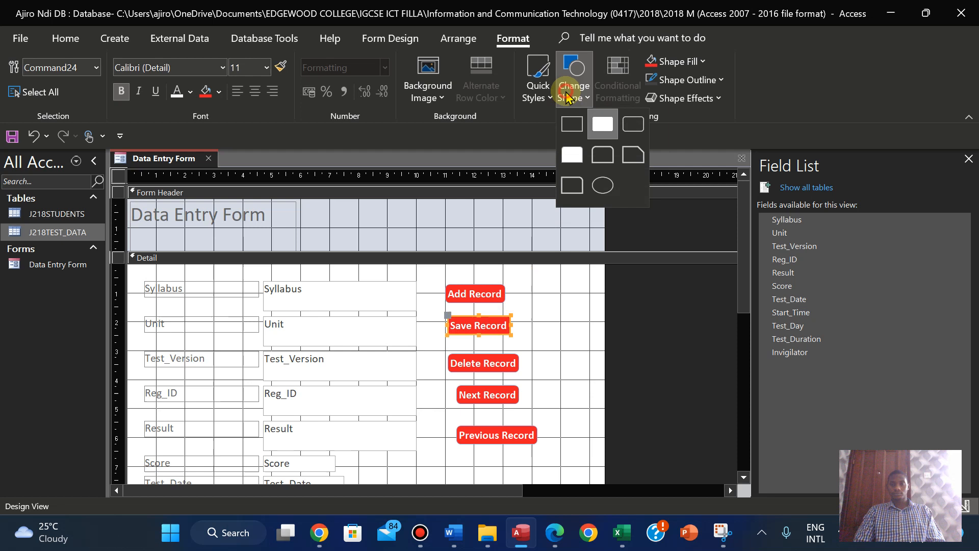
{"action": "left_click", "coordinate": [627, 129]}
{"action": "left_click", "coordinate": [572, 347]}
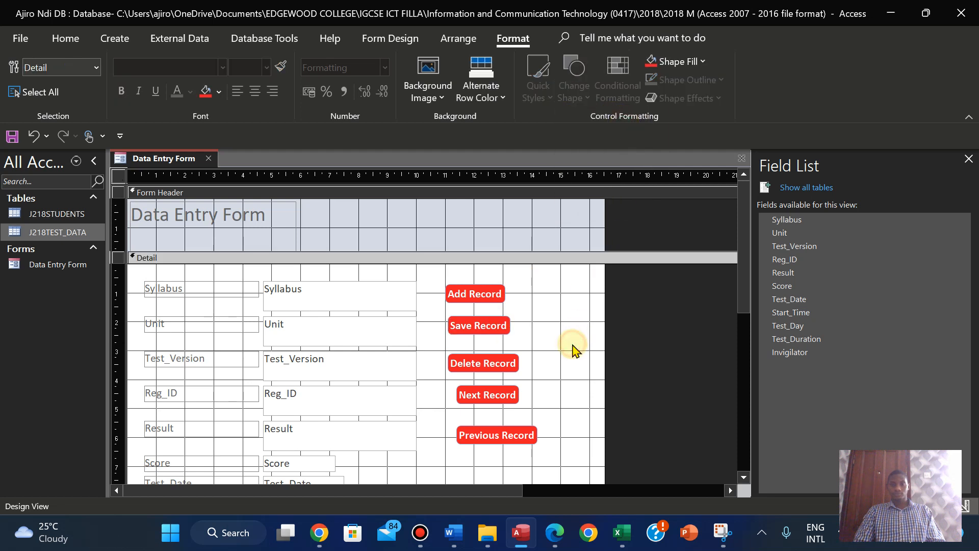
- Align the Save Record and Delete Record buttons with Add Record's left edge, moving Delete Record up closer to Save Record
{"action": "left_click", "coordinate": [489, 332]}
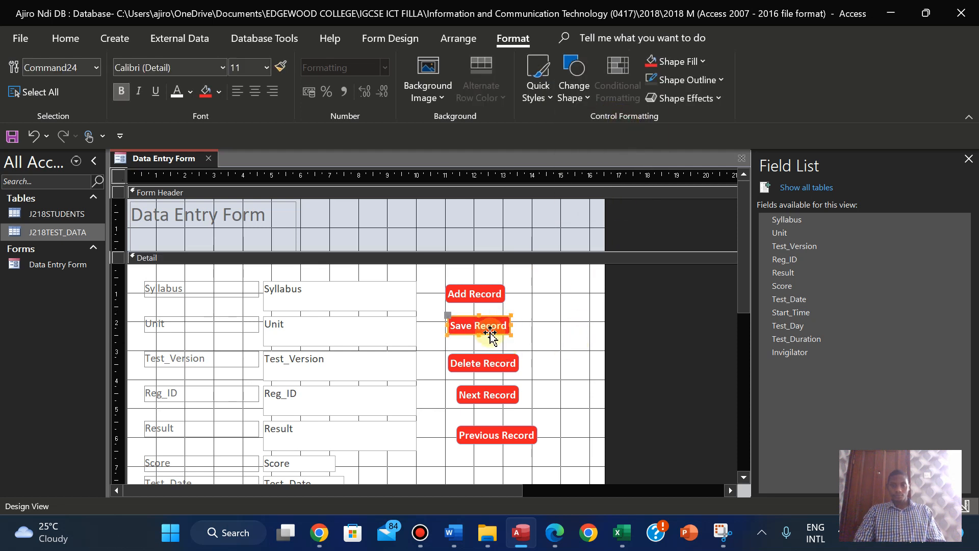
{"action": "left_click_drag", "start_coordinate": [487, 334], "coordinate": [485, 333]}
{"action": "left_click", "coordinate": [496, 365]}
{"action": "key", "text": "Left"}
{"action": "key", "text": "Up"}
{"action": "key", "text": "Up"}
{"action": "key", "text": "Up"}
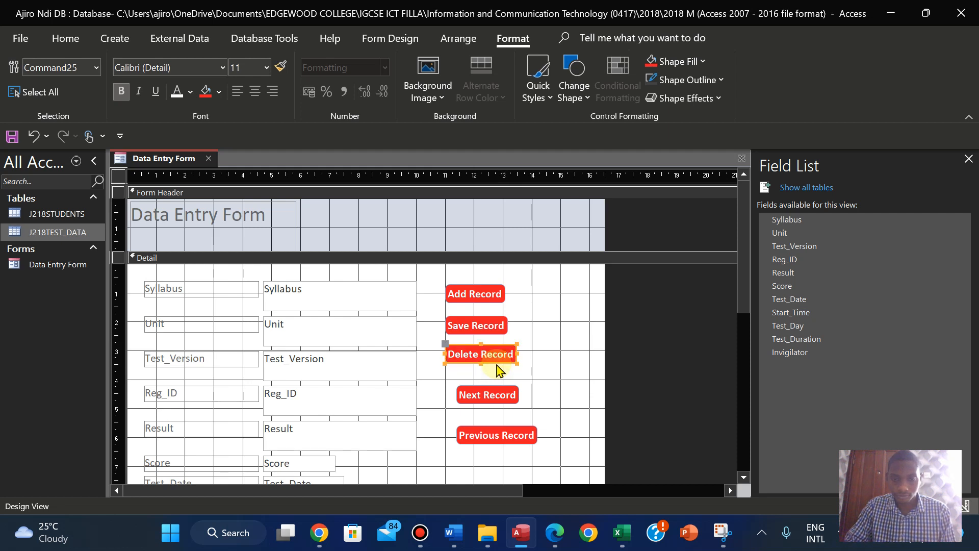
- Move the Next Record button up close below Delete Record and align their left edges
{"action": "left_click", "coordinate": [491, 395]}
{"action": "key", "text": "Left"}
{"action": "key", "text": "Left"}
{"action": "key", "text": "Left"}
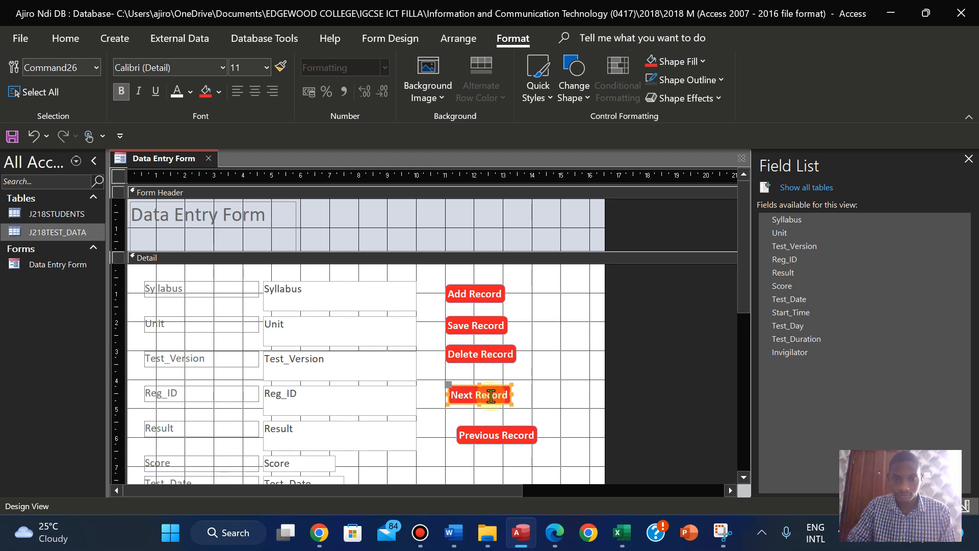
{"action": "key", "text": "Up"}
{"action": "key", "text": "Up"}
{"action": "key", "text": "Up"}
{"action": "key", "text": "Up"}
{"action": "key", "text": "Left"}
- Move the Previous Record button up close below Next Record and align it with the left edge of the button column
{"action": "left_click", "coordinate": [502, 437]}
{"action": "key", "text": "Left"}
{"action": "key", "text": "Left"}
{"action": "key", "text": "Left"}
{"action": "key", "text": "Up"}
{"action": "key", "text": "Up"}
{"action": "key", "text": "Up"}
{"action": "key", "text": "Up"}
{"action": "key", "text": "Up"}
{"action": "key", "text": "Up"}
{"action": "key", "text": "Up"}
{"action": "key", "text": "Up"}
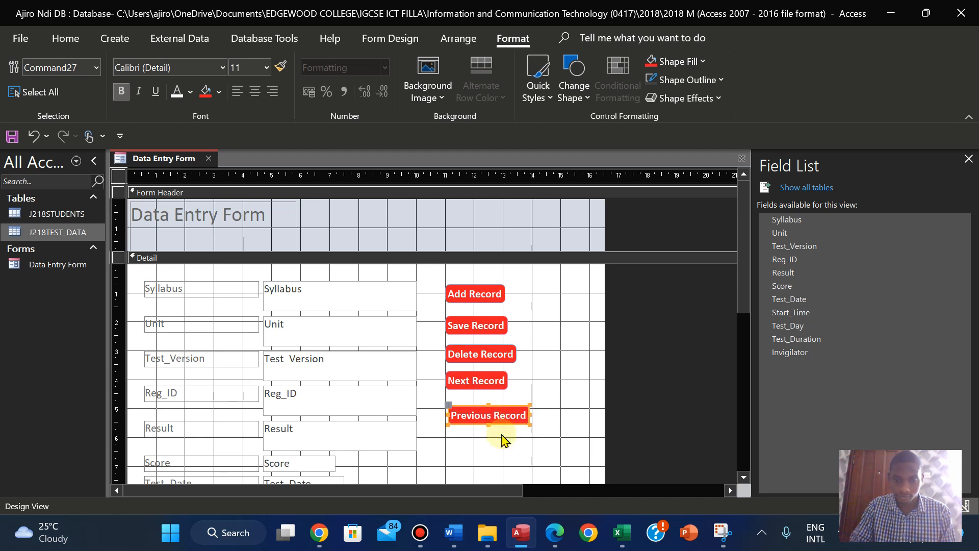
{"action": "key", "text": "Up"}
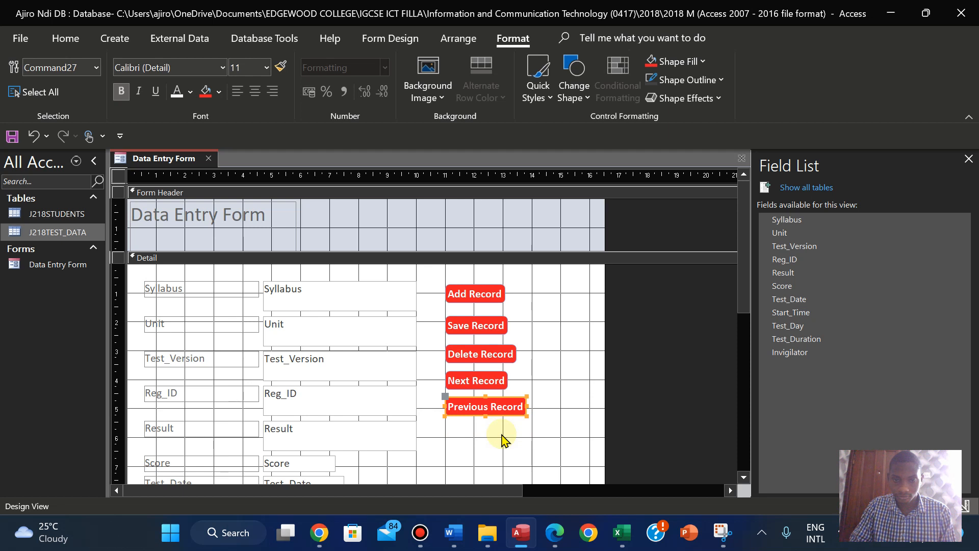
{"action": "key", "text": "Down"}
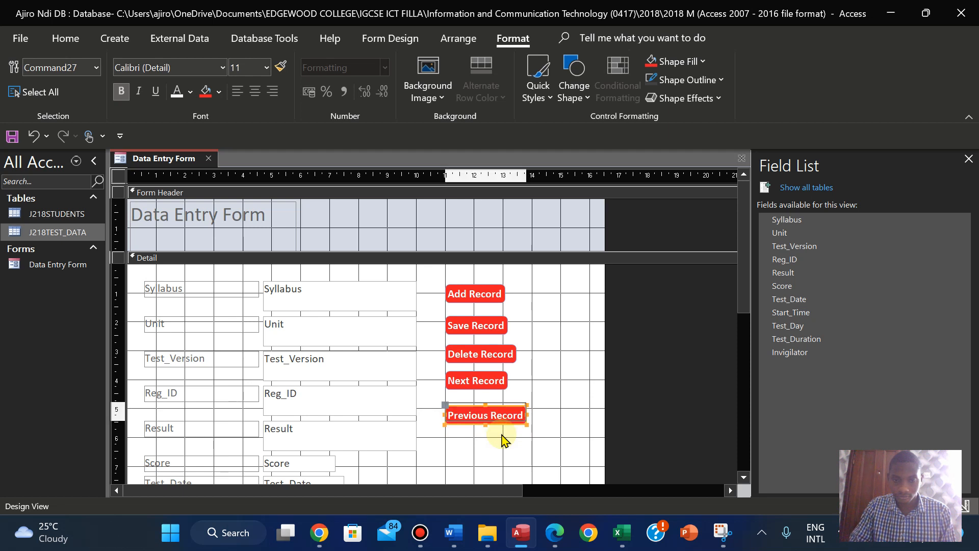
{"action": "key", "text": "Up"}
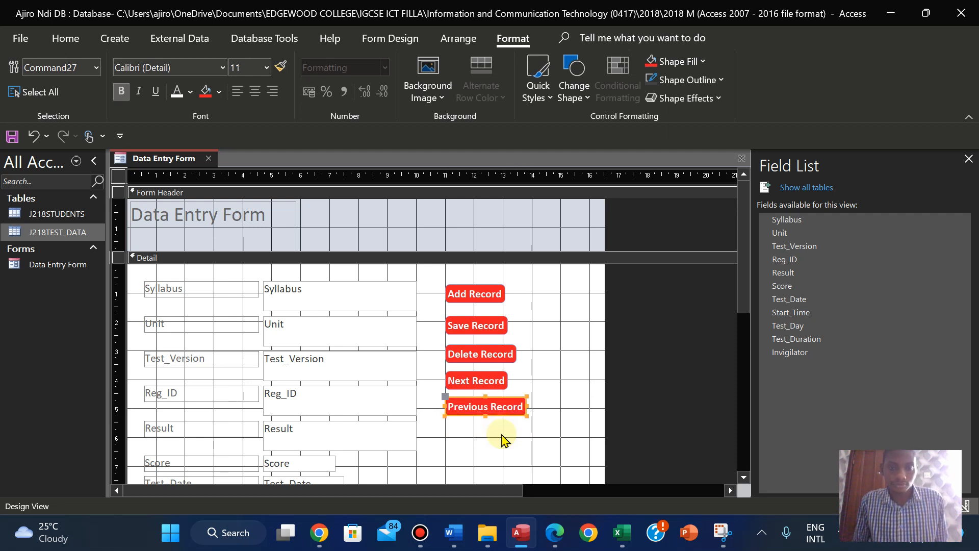
- Shift the Add Record and Save Record buttons slightly down to even out the vertical spacing of the button column
{"action": "left_click", "coordinate": [464, 293]}
{"action": "left_click_drag", "start_coordinate": [464, 294], "coordinate": [465, 296]}
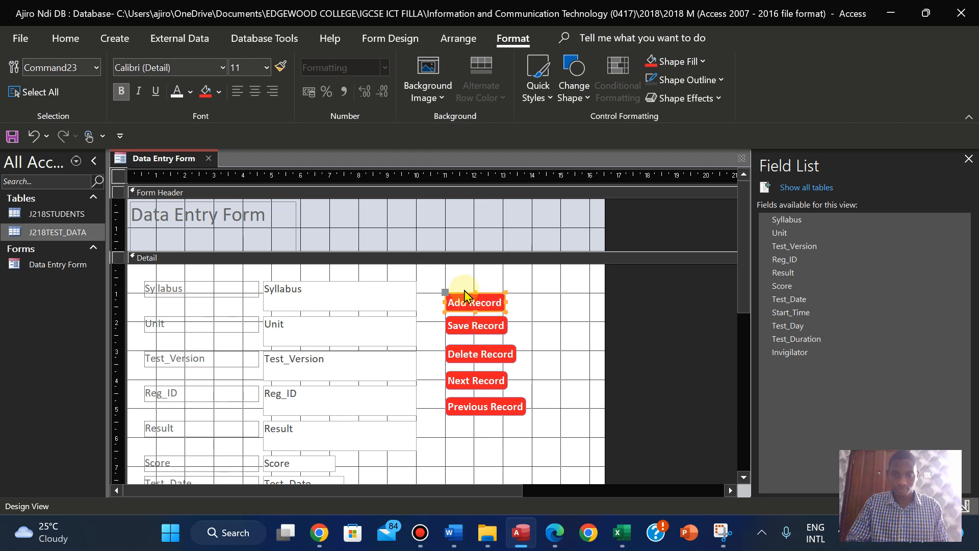
{"action": "key", "text": "Up"}
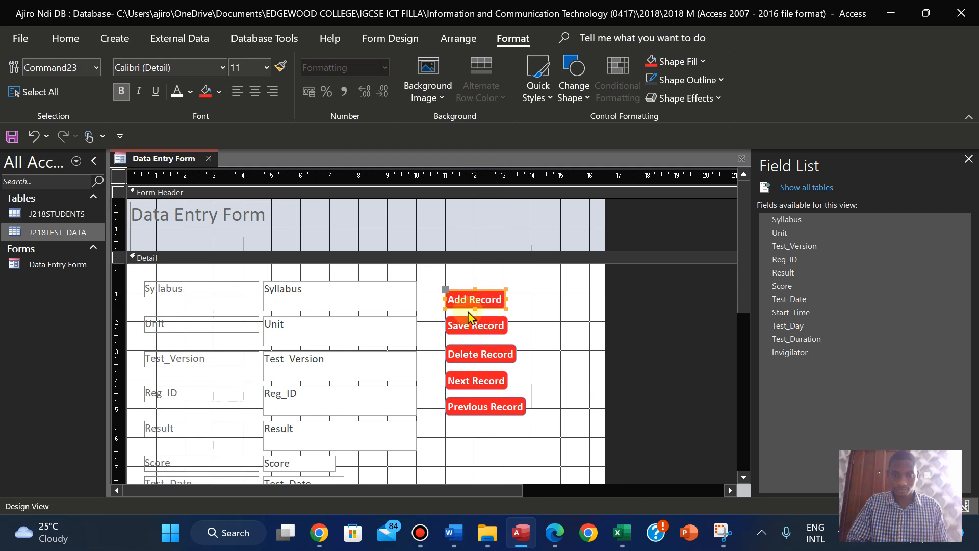
{"action": "left_click", "coordinate": [468, 327]}
{"action": "key", "text": "Down"}
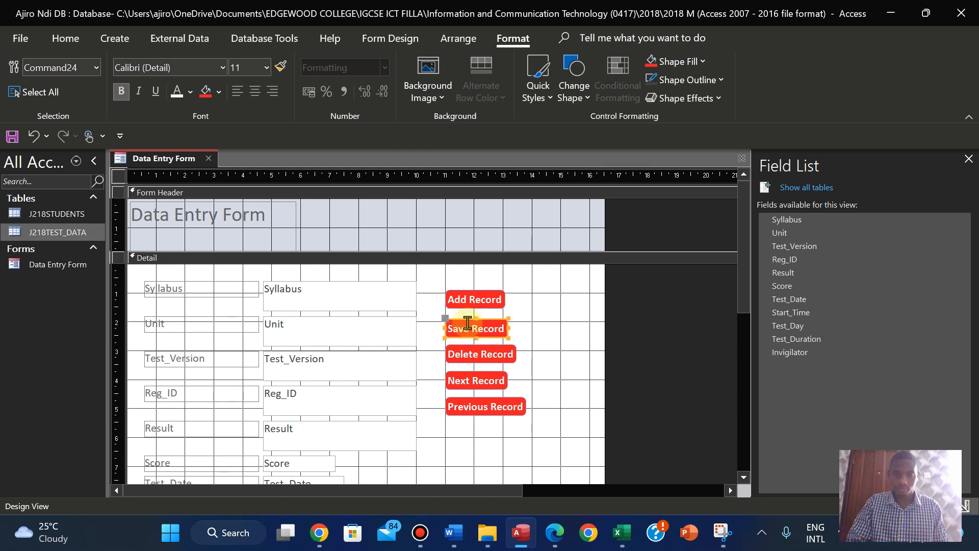
{"action": "left_click", "coordinate": [465, 305]}
{"action": "key", "text": "Down"}
{"action": "key", "text": "Down"}
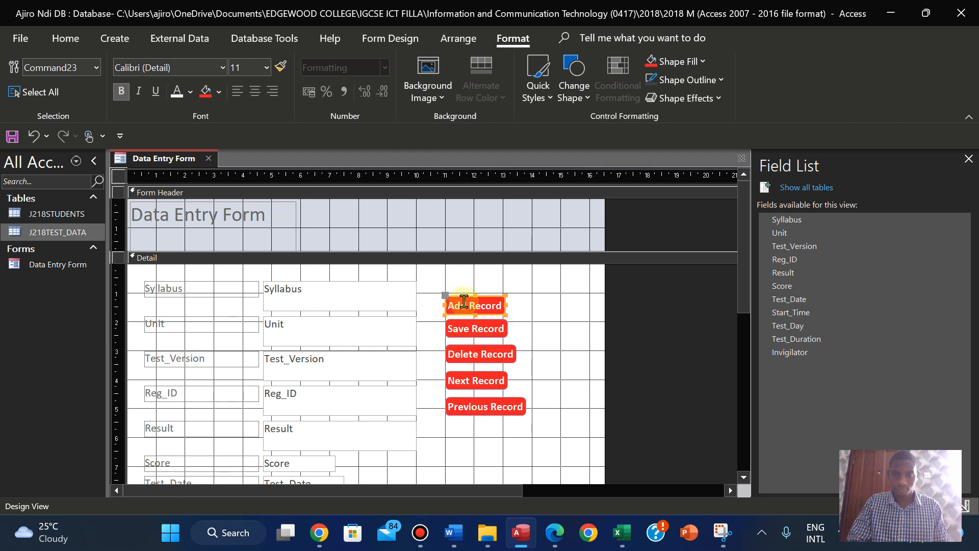
{"action": "left_click", "coordinate": [566, 448]}
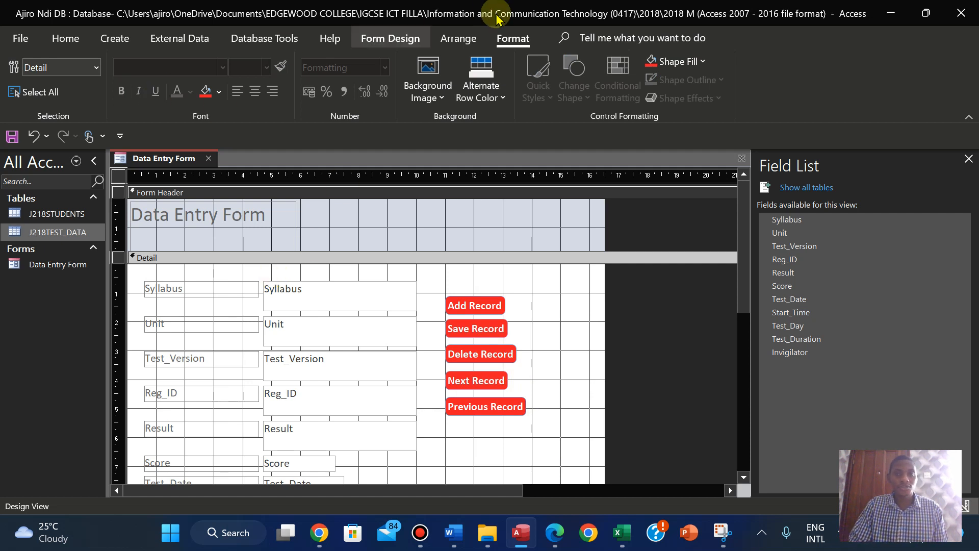
- Switch the form to Layout View and give the Data Entry Form title label a red fill
{"action": "left_click", "coordinate": [376, 38]}
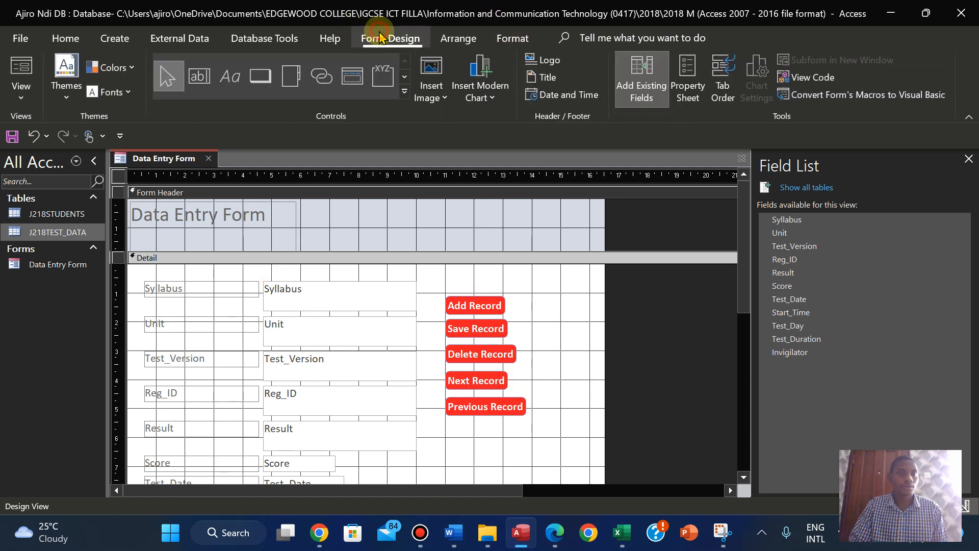
{"action": "left_click", "coordinate": [21, 82]}
{"action": "left_click", "coordinate": [67, 165]}
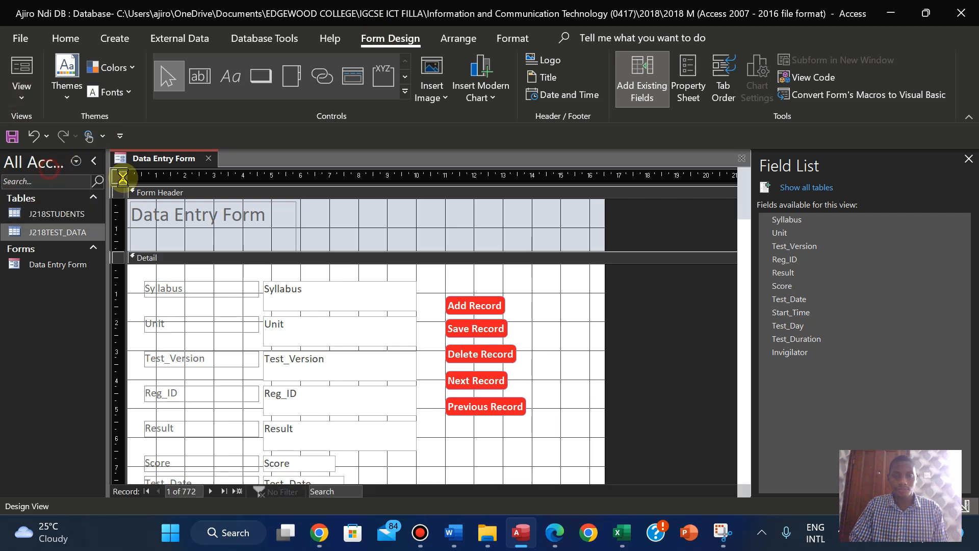
{"action": "left_click", "coordinate": [209, 189]}
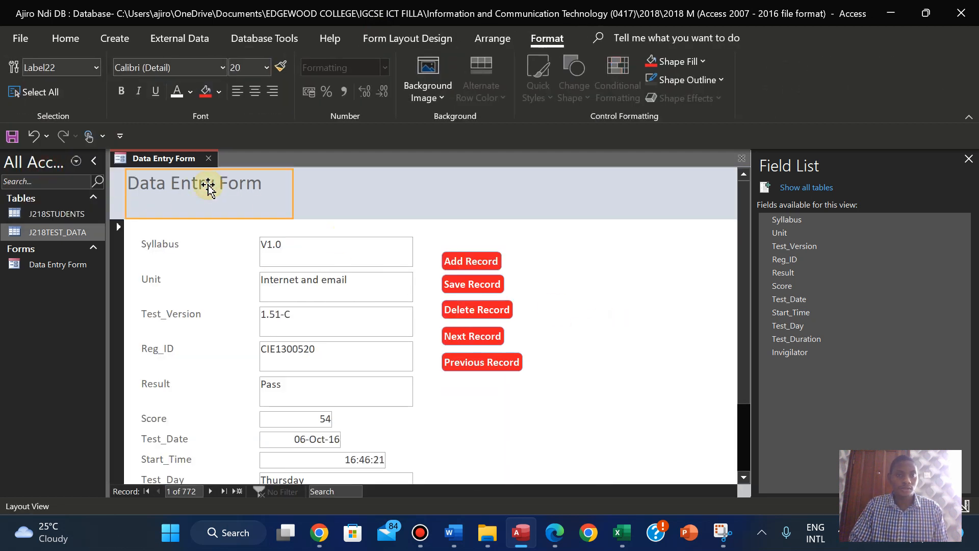
{"action": "left_click", "coordinate": [206, 92]}
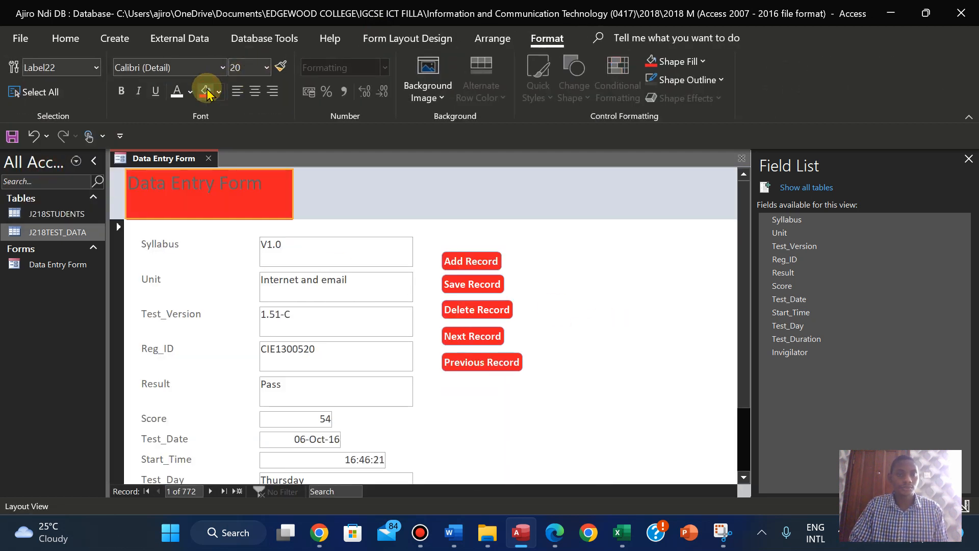
- Make the form title's text white and bold, and fill the whole form header section with red
{"action": "left_click", "coordinate": [176, 92]}
{"action": "left_click", "coordinate": [121, 91]}
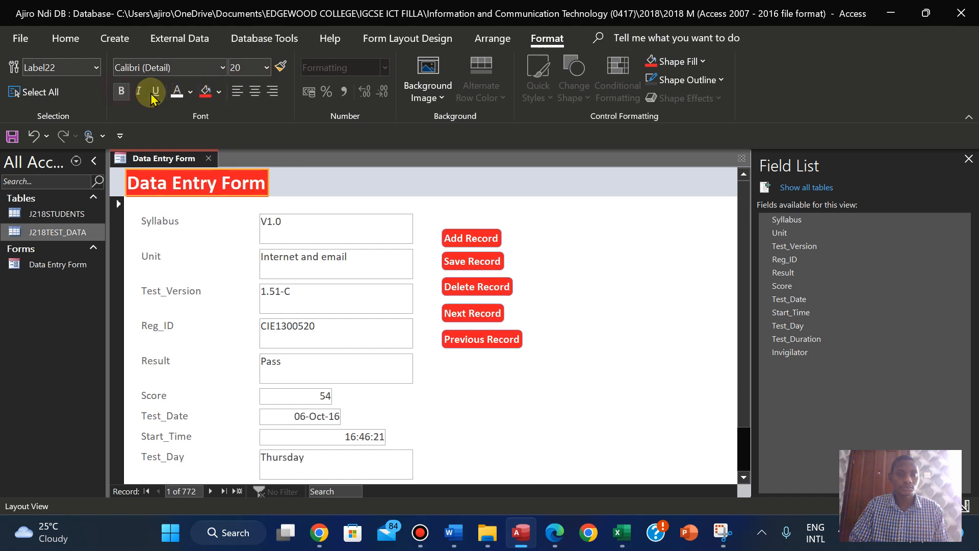
{"action": "left_click", "coordinate": [285, 183]}
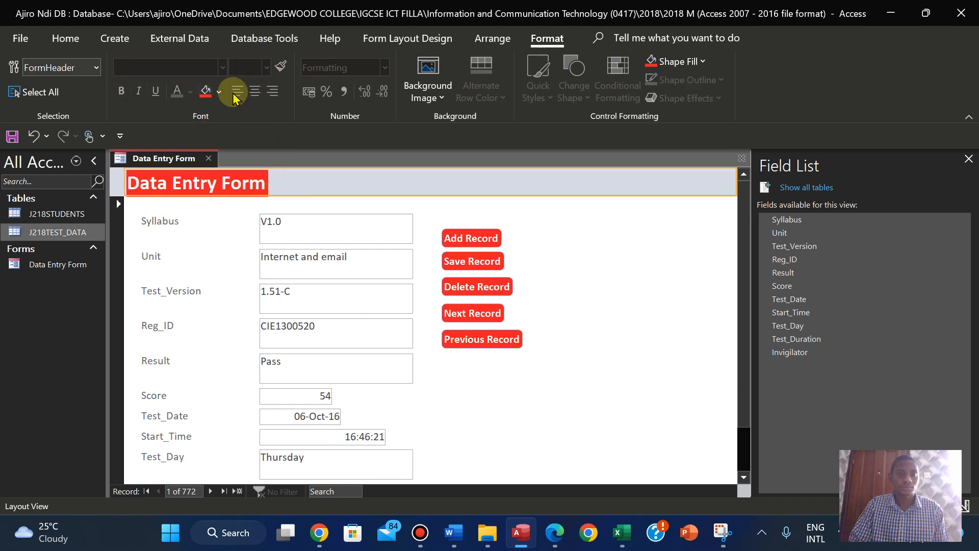
{"action": "left_click", "coordinate": [206, 91]}
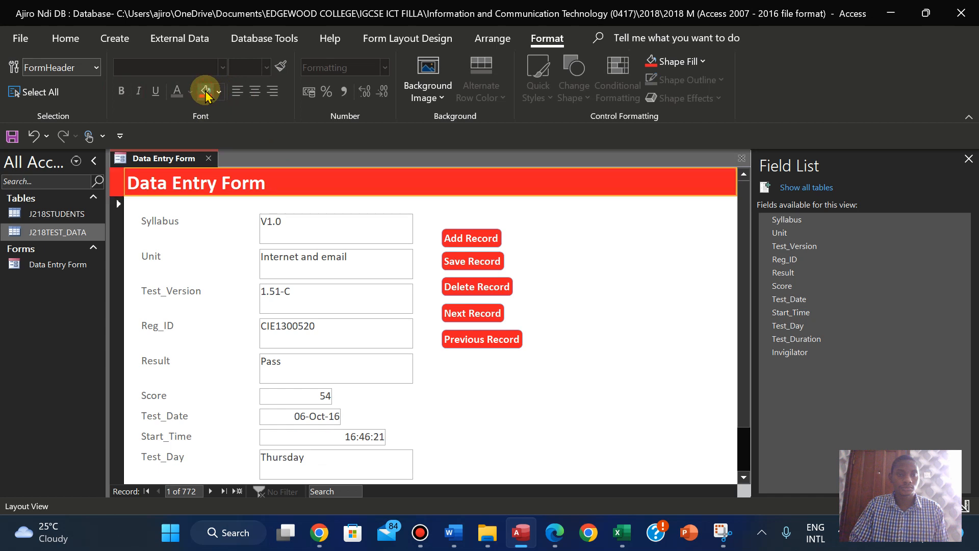
{"action": "left_click", "coordinate": [258, 185]}
{"action": "left_click", "coordinate": [295, 184]}
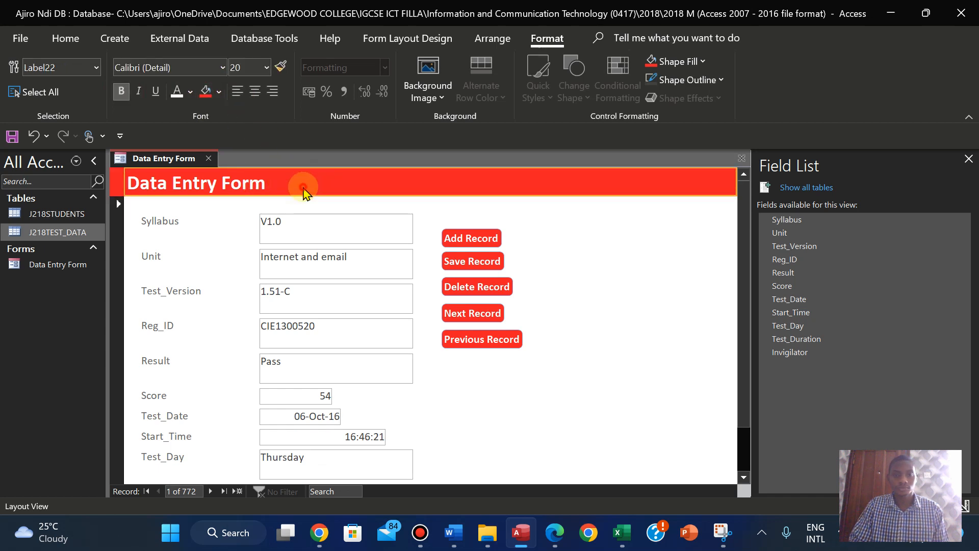
- Set the form title's font size to 28
{"action": "left_click", "coordinate": [207, 185]}
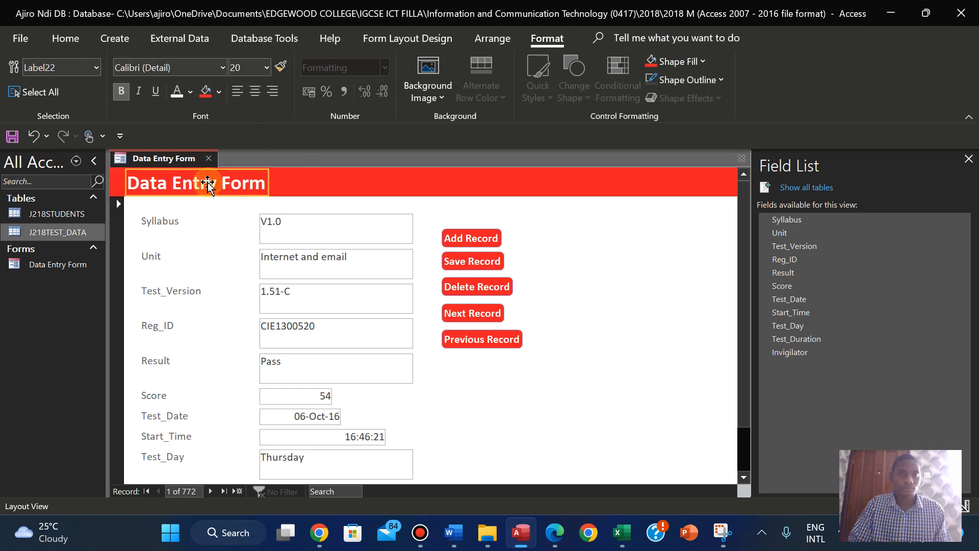
{"action": "left_click", "coordinate": [266, 67]}
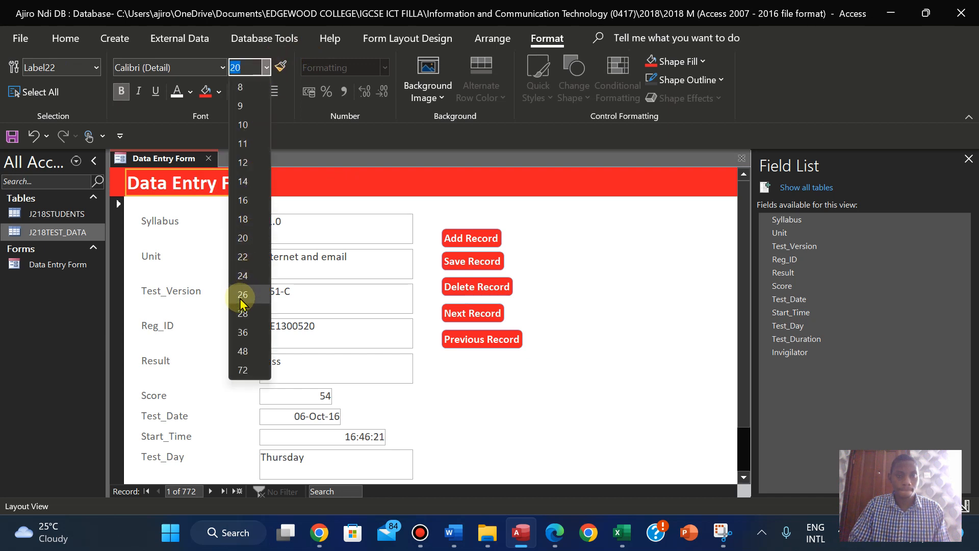
{"action": "left_click", "coordinate": [243, 314]}
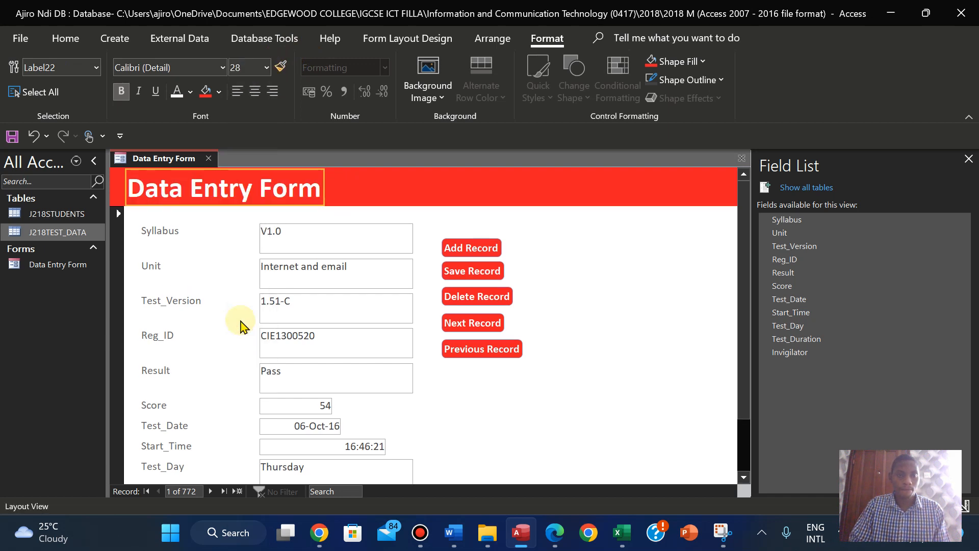
{"action": "left_click", "coordinate": [372, 185]}
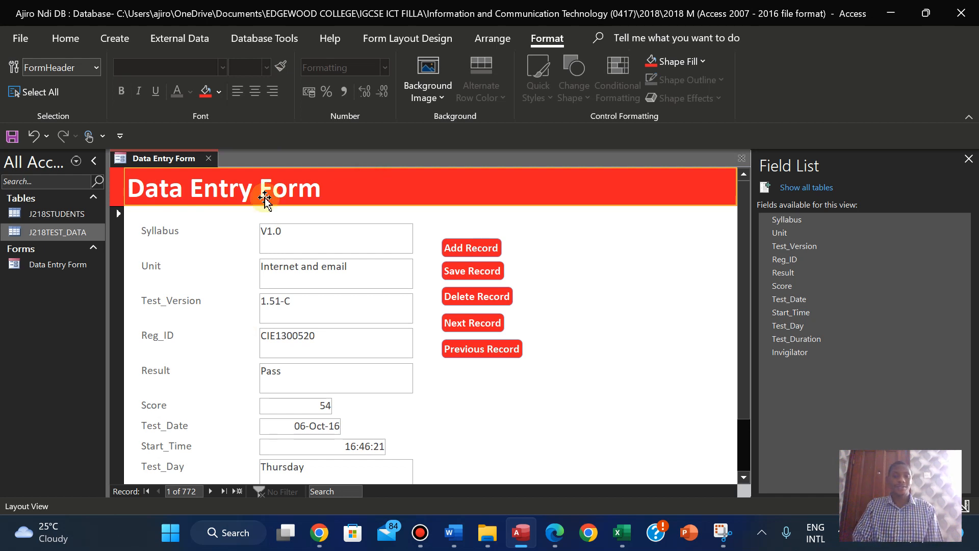
- Change the form title's text to "Test Data Entry Form"
{"action": "left_click", "coordinate": [145, 188]}
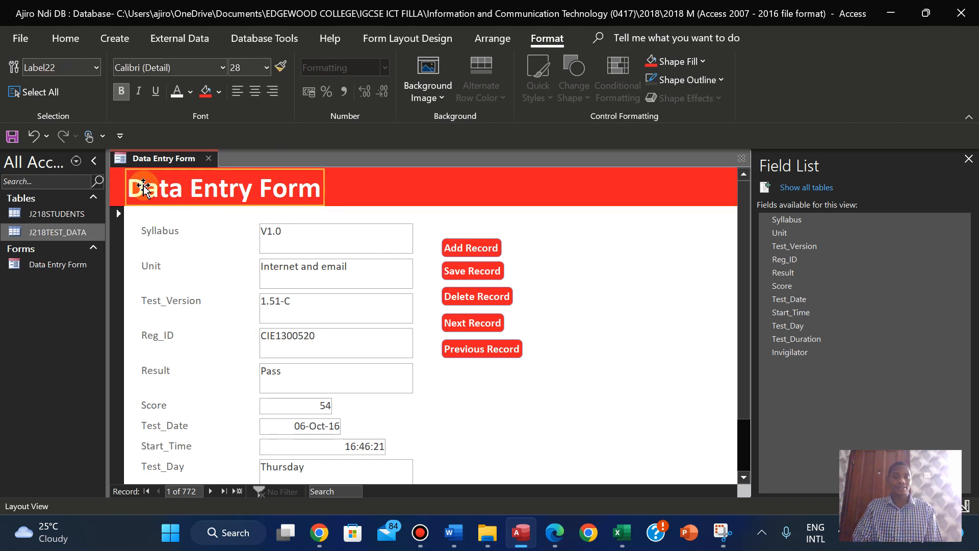
{"action": "left_click", "coordinate": [143, 186]}
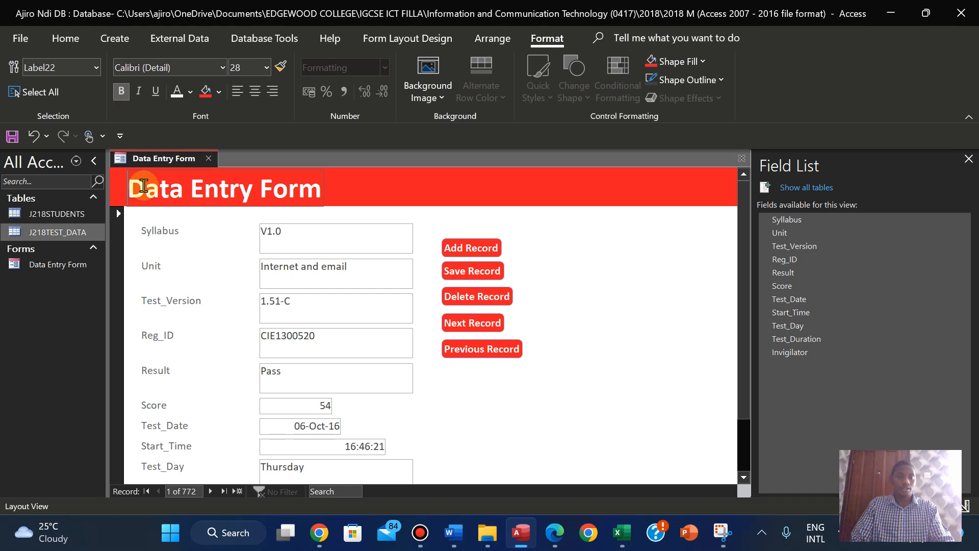
{"action": "type", "text": "Te"}
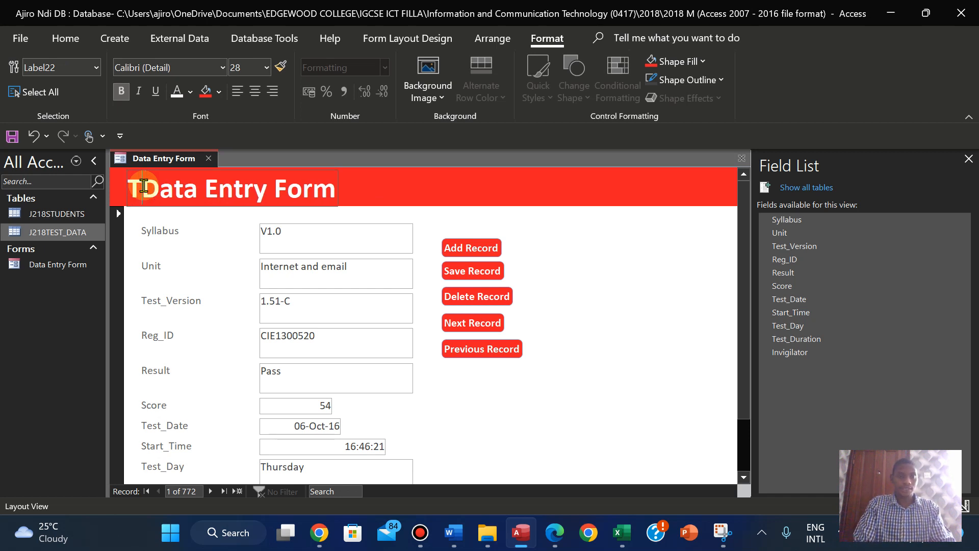
{"action": "type", "text": "st"}
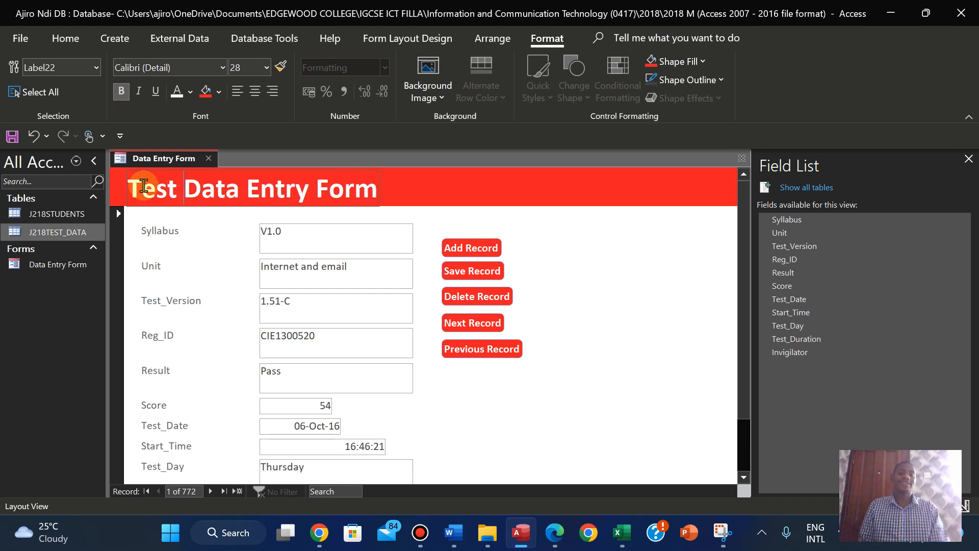
{"action": "left_click", "coordinate": [507, 418]}
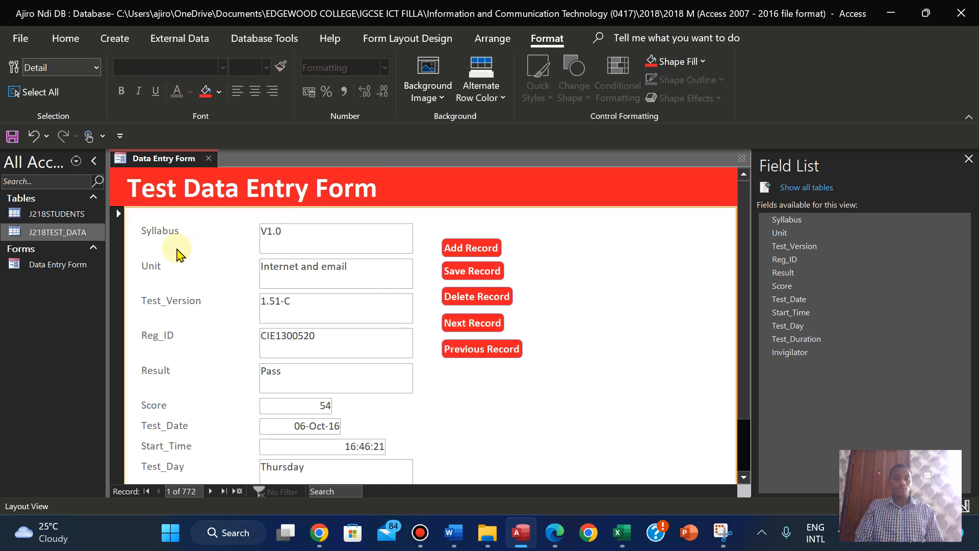
- Give all the field labels from Syllabus to Invigilator a red fill and white text
{"action": "left_click", "coordinate": [171, 233]}
{"action": "left_click", "coordinate": [149, 266], "text": "shift"}
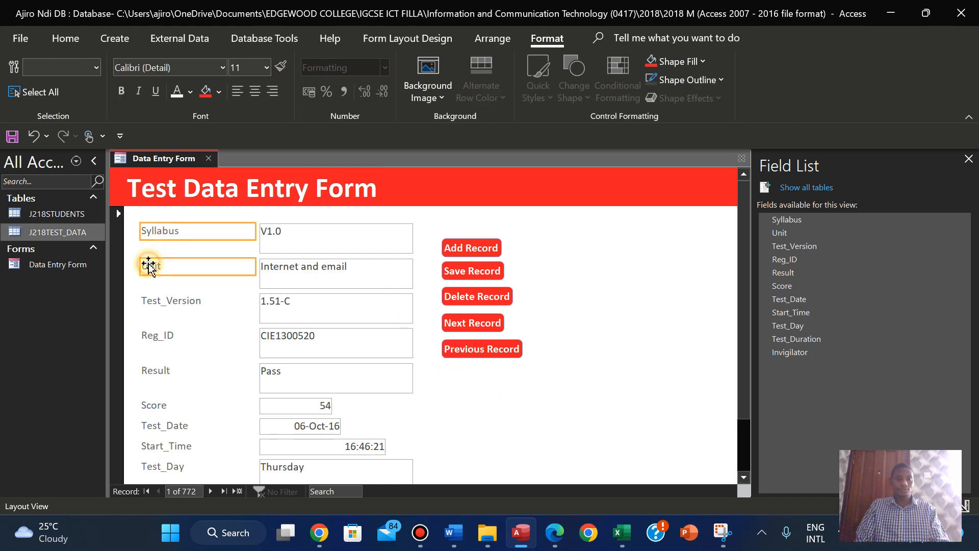
{"action": "left_click", "coordinate": [155, 334], "text": "shift"}
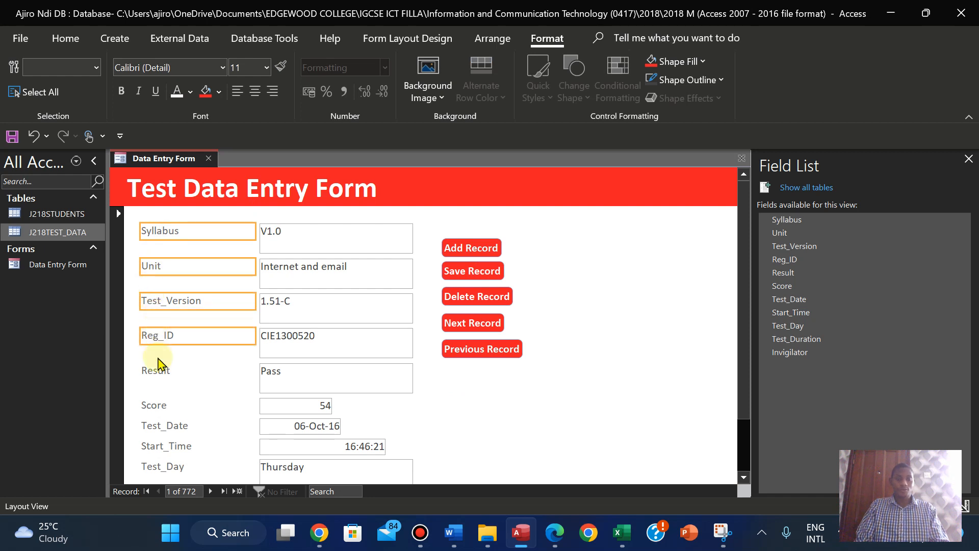
{"action": "left_click", "coordinate": [165, 428], "text": "shift"}
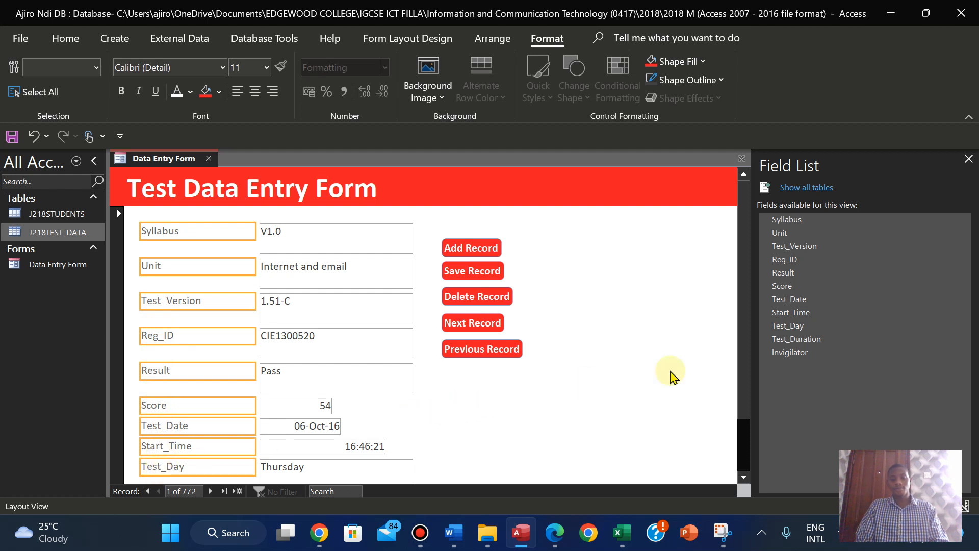
{"action": "left_click", "coordinate": [740, 387]}
{"action": "left_click_drag", "start_coordinate": [740, 388], "coordinate": [743, 443]}
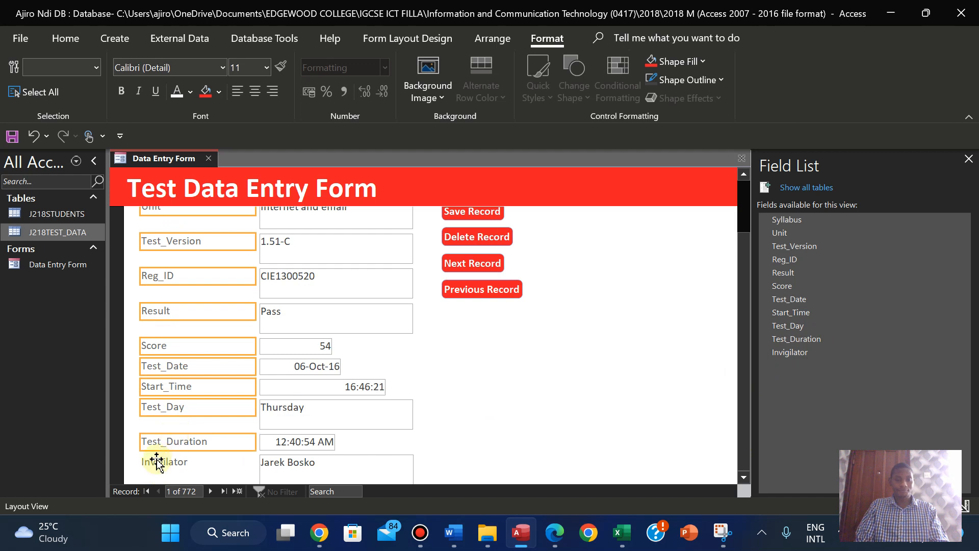
{"action": "left_click", "coordinate": [205, 92]}
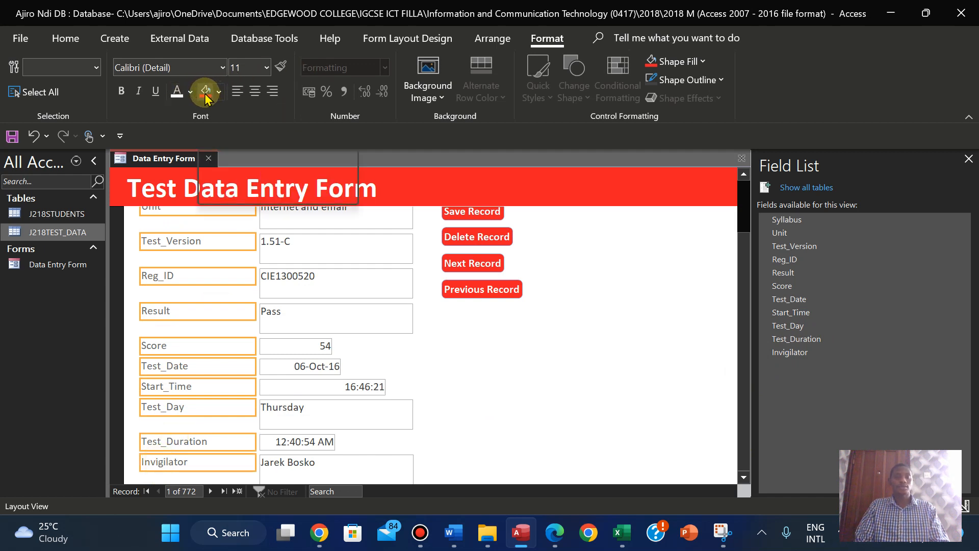
{"action": "left_click", "coordinate": [206, 96]}
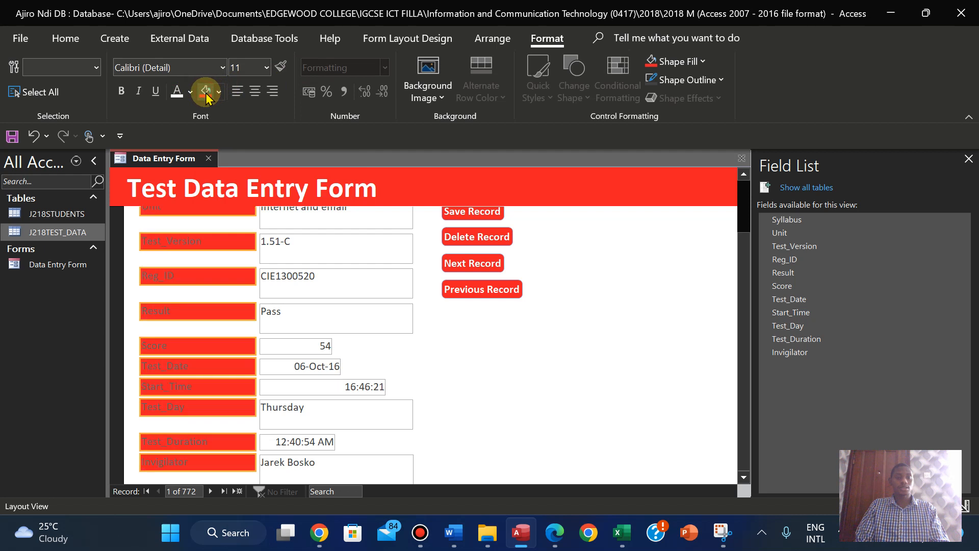
{"action": "left_click", "coordinate": [175, 92]}
- Try bold text on the selected field labels
{"action": "left_click", "coordinate": [122, 92]}
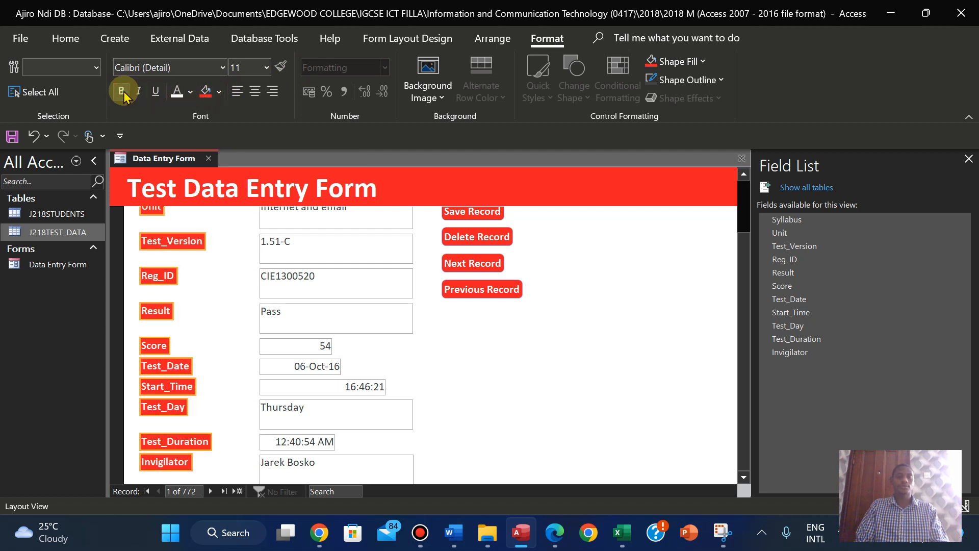
{"action": "left_click", "coordinate": [125, 95]}
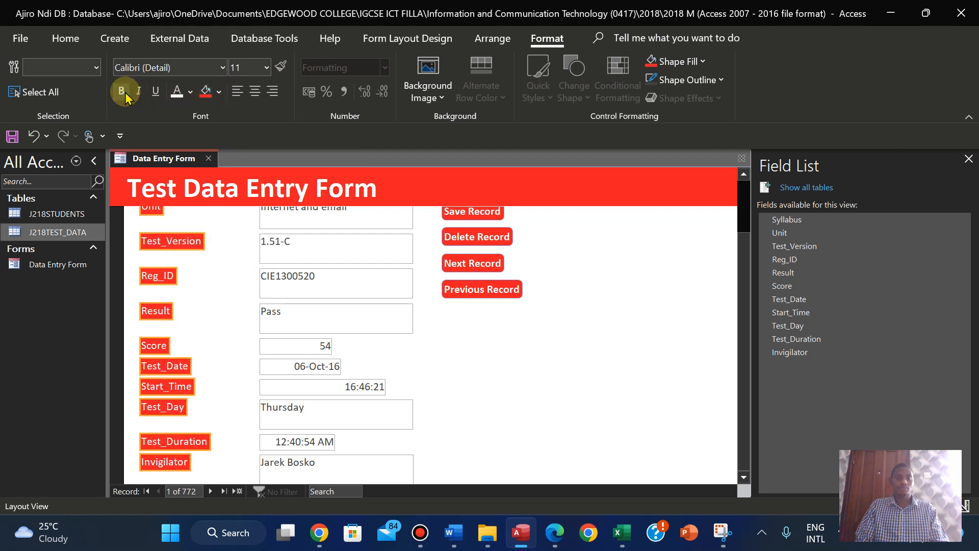
{"action": "left_click", "coordinate": [123, 93]}
- Undo the recent field label formatting and title text changes, redo them, and deselect the labels
{"action": "scroll", "coordinate": [444, 361], "scroll_direction": "up", "scroll_amount": 2}
{"action": "key", "text": "ctrl+z"}
{"action": "key", "text": "ctrl+z"}
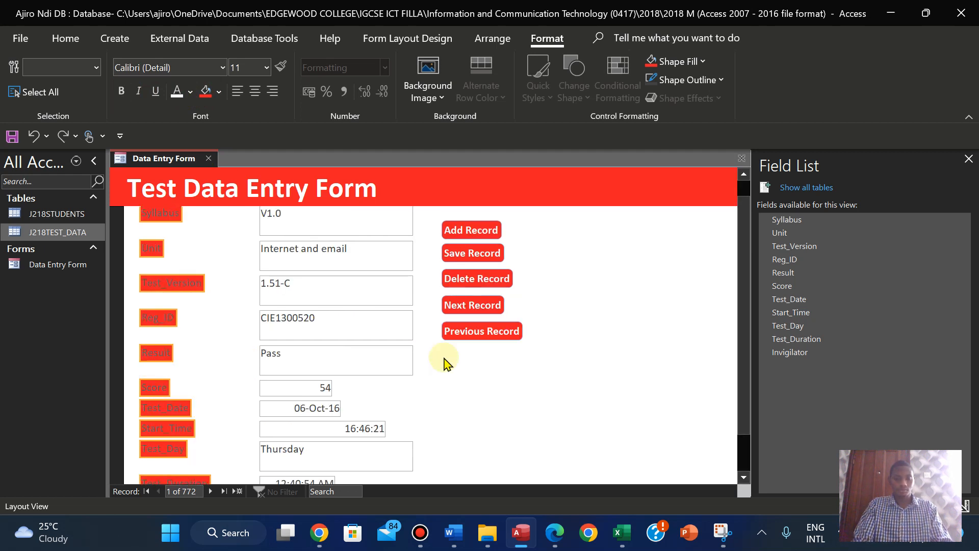
{"action": "key", "text": "ctrl+z"}
{"action": "key", "text": "ctrl+z"}
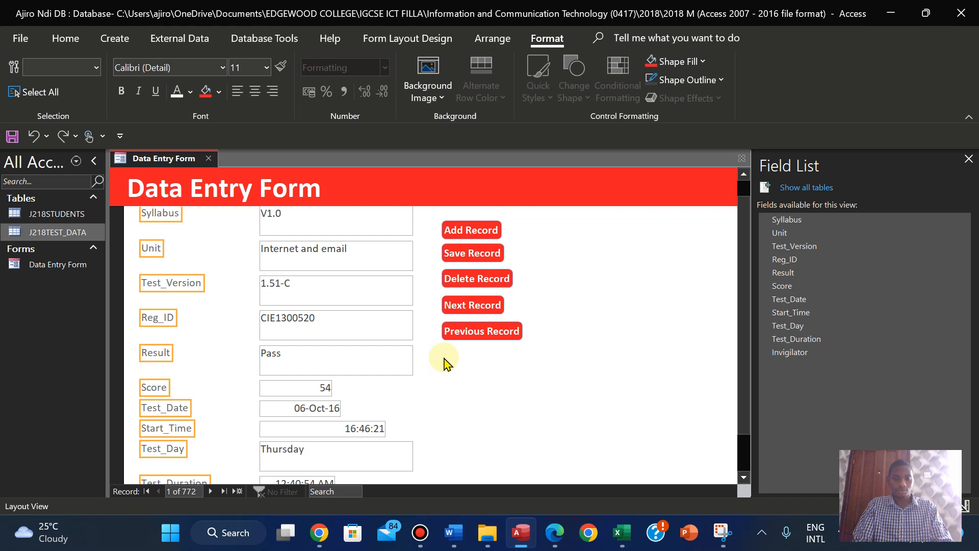
{"action": "key", "text": "ctrl+y"}
{"action": "key", "text": "ctrl+y"}
{"action": "key", "text": "ctrl+y"}
{"action": "key", "text": "ctrl+y"}
{"action": "key", "text": "ctrl+y"}
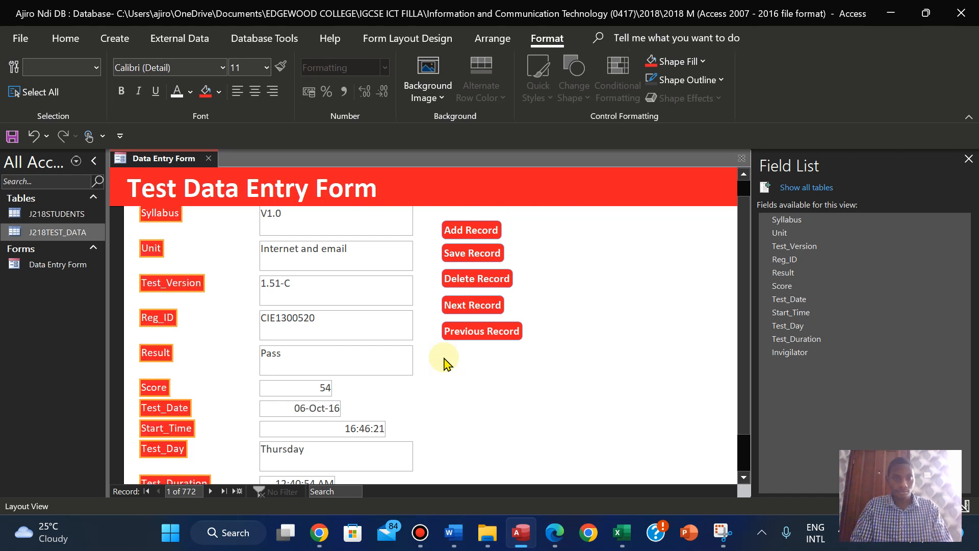
{"action": "left_click", "coordinate": [476, 357]}
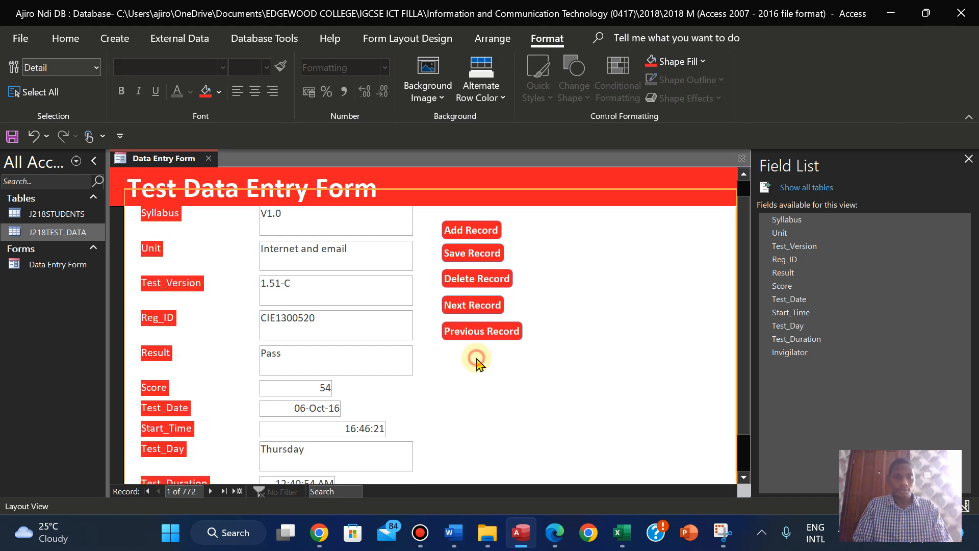
- Widen the Test_Version label until it reaches the edge of its text box
{"action": "left_click", "coordinate": [182, 285]}
{"action": "left_click_drag", "start_coordinate": [204, 283], "coordinate": [257, 284]}
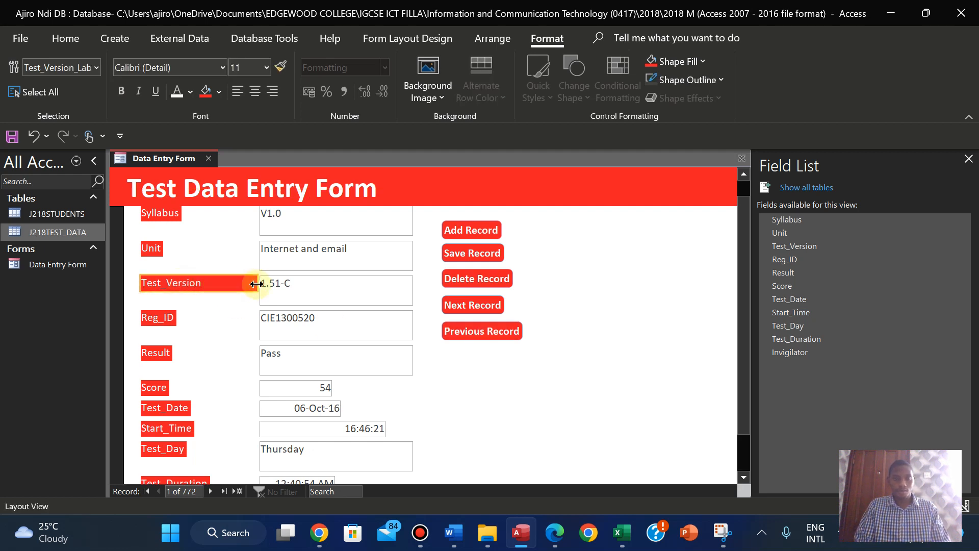
{"action": "left_click", "coordinate": [193, 291]}
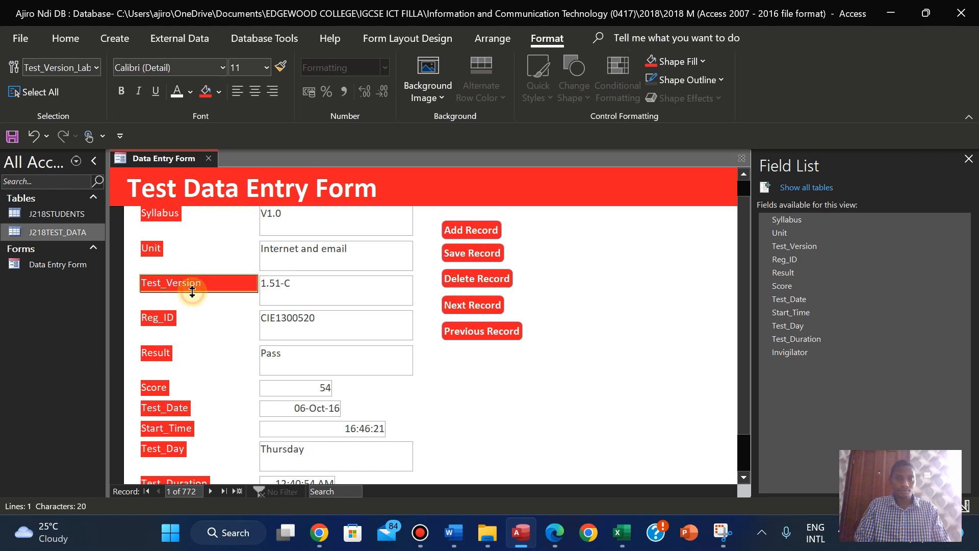
- Set the Test_Version label's font size to 14 and make it bold
{"action": "left_click", "coordinate": [192, 303]}
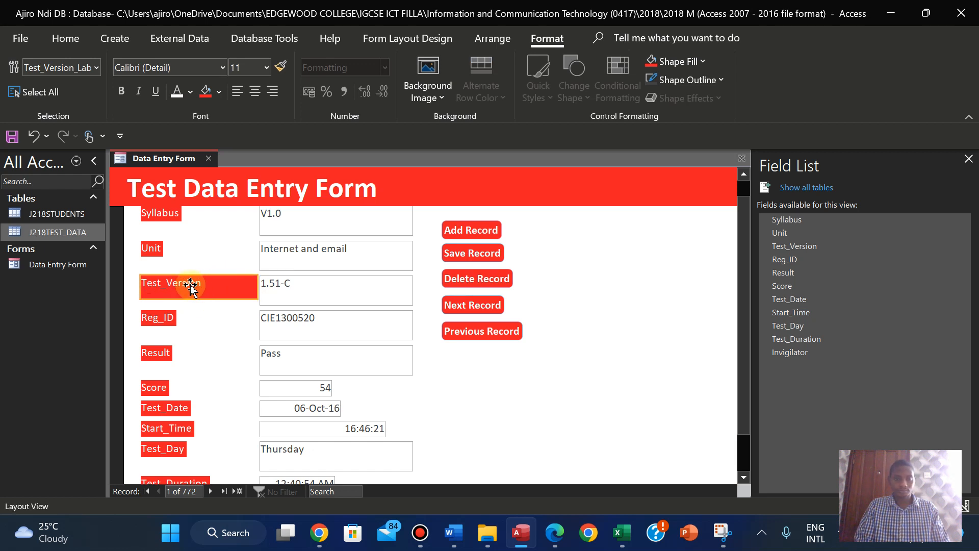
{"action": "left_click", "coordinate": [190, 285]}
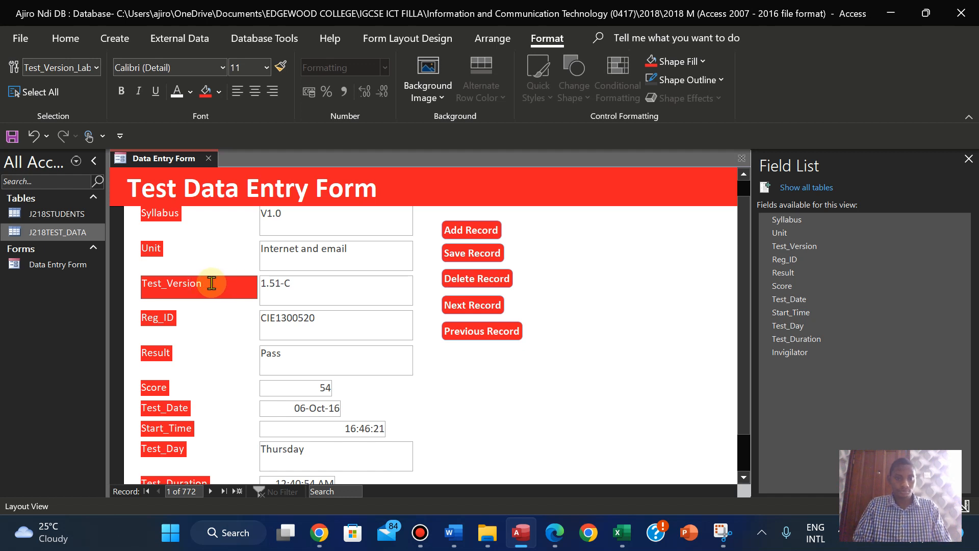
{"action": "left_click_drag", "start_coordinate": [215, 283], "coordinate": [152, 279]}
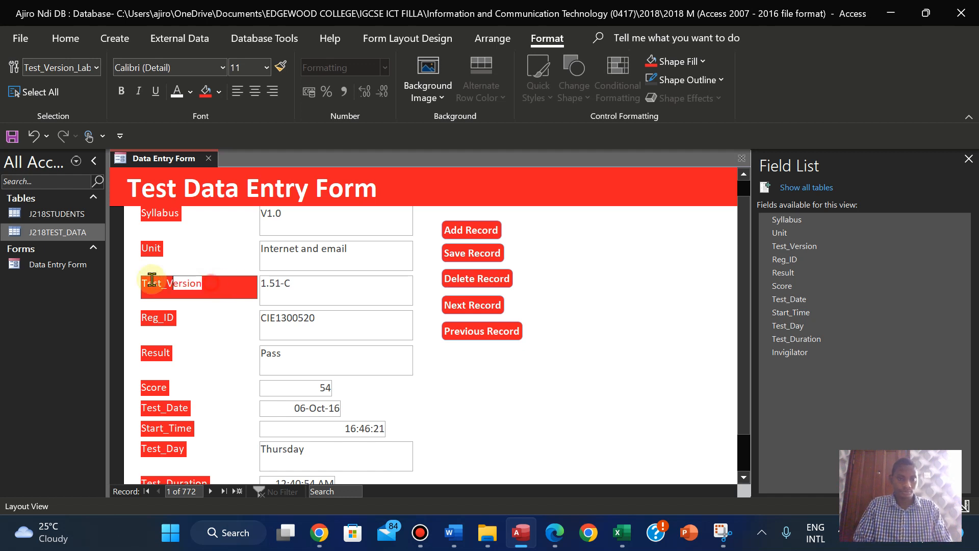
{"action": "left_click", "coordinate": [269, 73]}
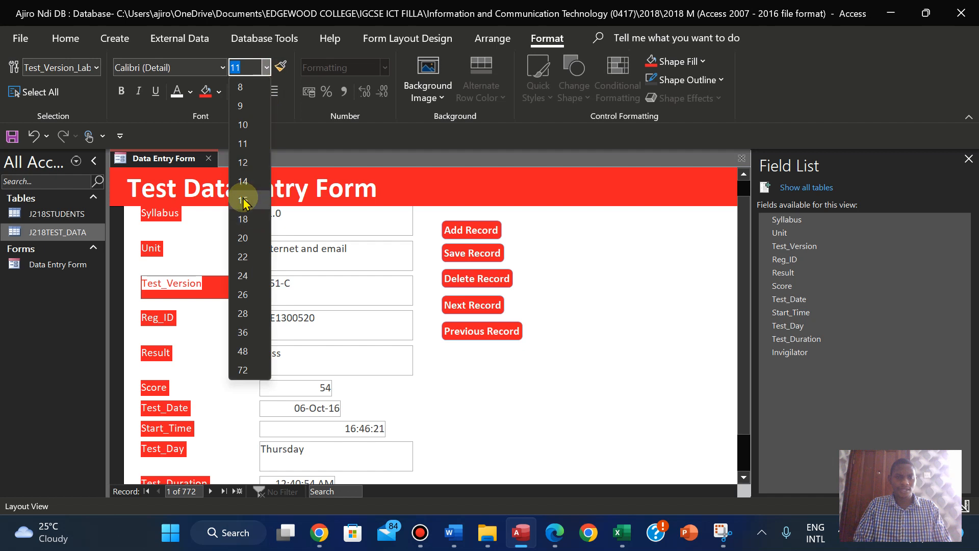
{"action": "left_click", "coordinate": [243, 182]}
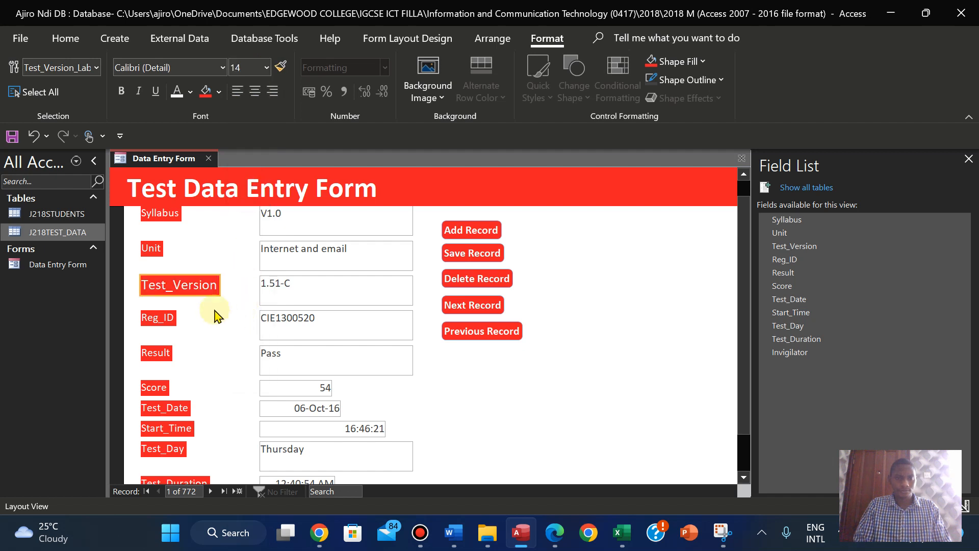
{"action": "left_click", "coordinate": [120, 93]}
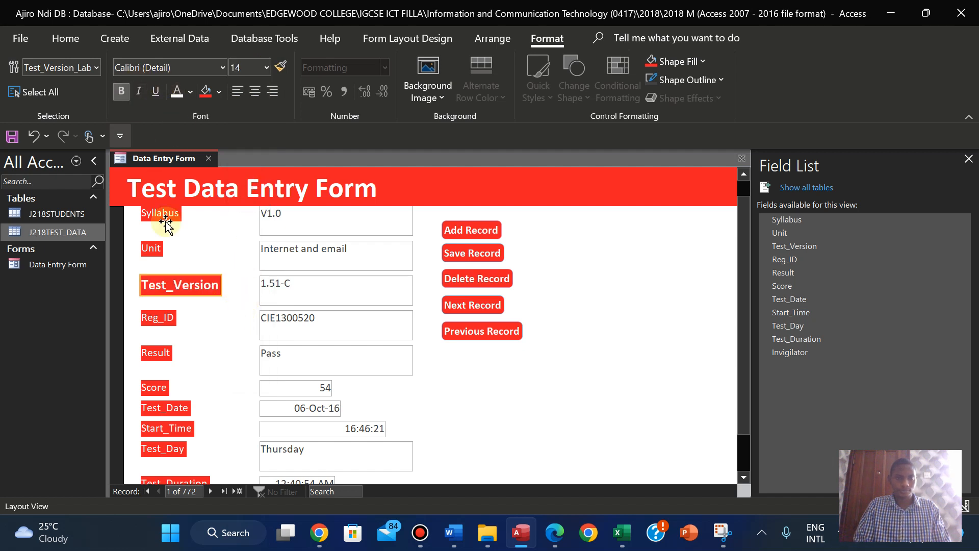
- Set the labels Syllabus, Unit, Reg_ID, Result, Score, Test_Date, Start_Time and Test_Day to font size 14 and bold
{"action": "left_click", "coordinate": [157, 216]}
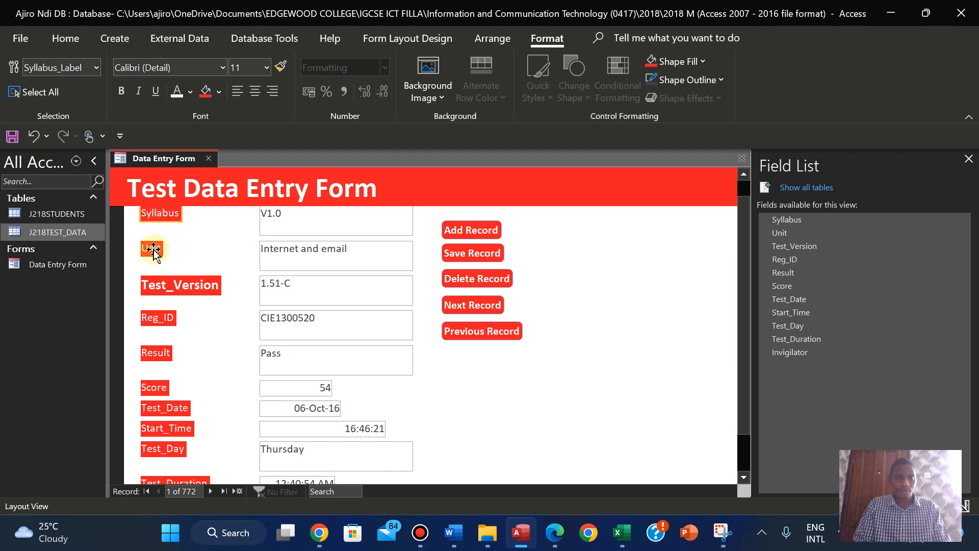
{"action": "left_click", "coordinate": [159, 320], "text": "shift"}
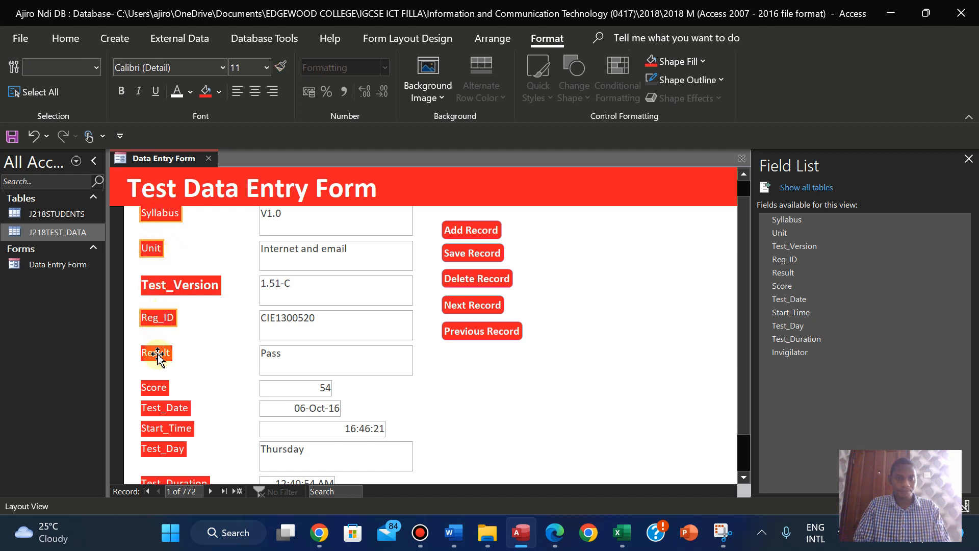
{"action": "left_click", "coordinate": [158, 388], "text": "shift"}
{"action": "left_click_drag", "start_coordinate": [157, 388], "coordinate": [156, 409]}
{"action": "key", "text": "ctrl+z"}
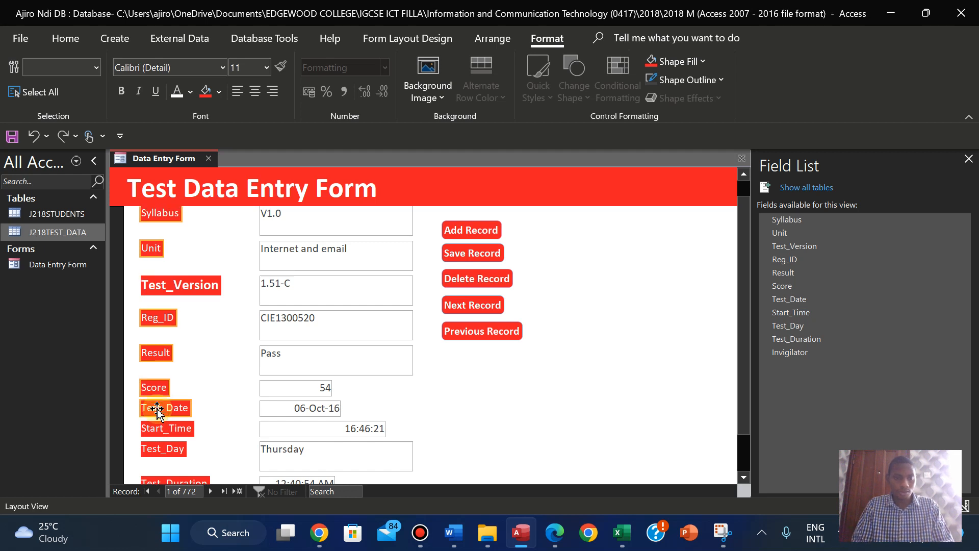
{"action": "left_click", "coordinate": [150, 214]}
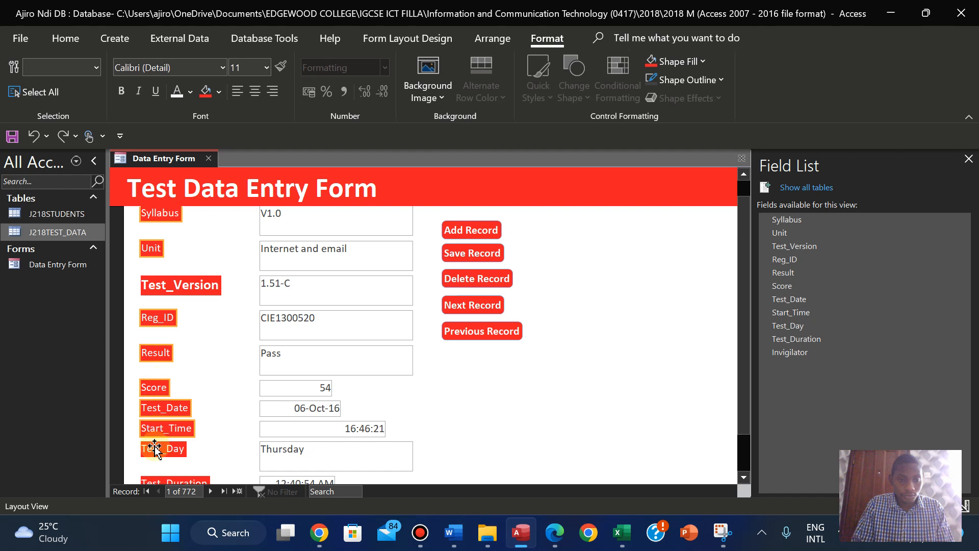
{"action": "left_click", "coordinate": [266, 67]}
{"action": "left_click", "coordinate": [243, 181]}
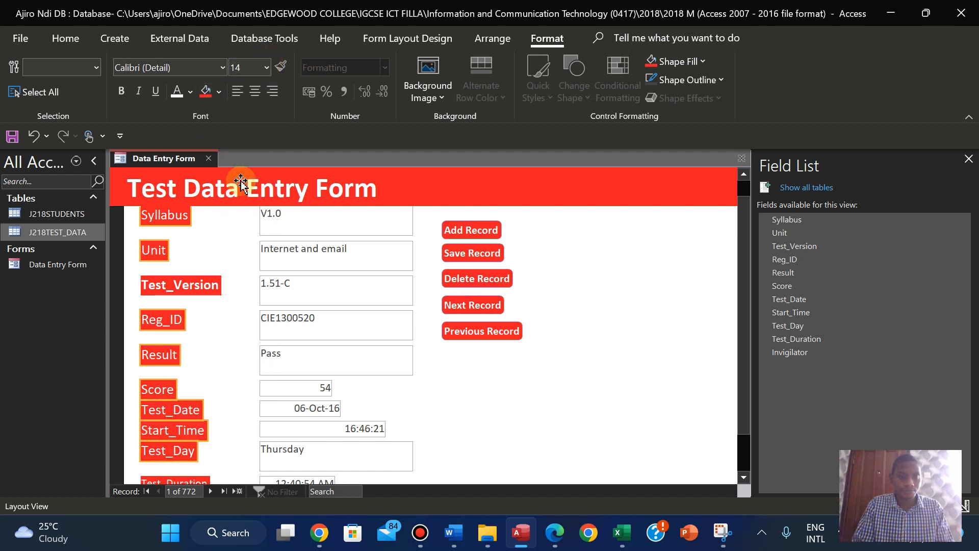
{"action": "left_click", "coordinate": [121, 91]}
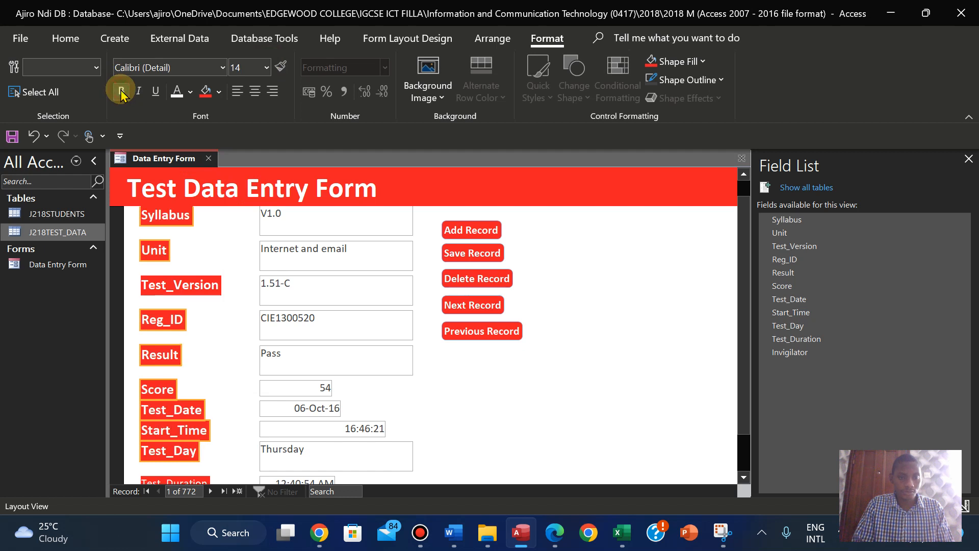
{"action": "left_click", "coordinate": [538, 366]}
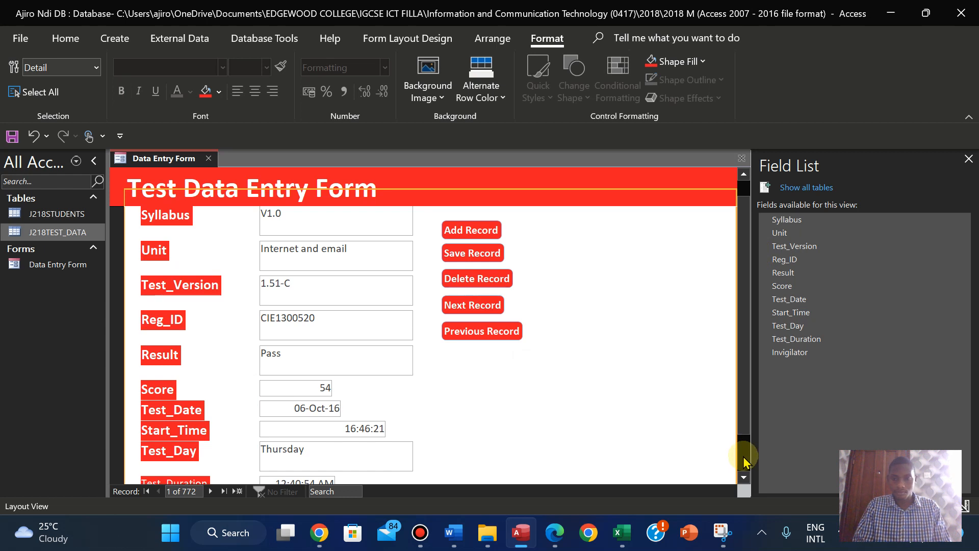
- Set the Test_Duration and Invigilator labels to font size 14 and bold
{"action": "scroll", "coordinate": [744, 462], "scroll_direction": "down", "scroll_amount": 2}
{"action": "left_click", "coordinate": [183, 441]}
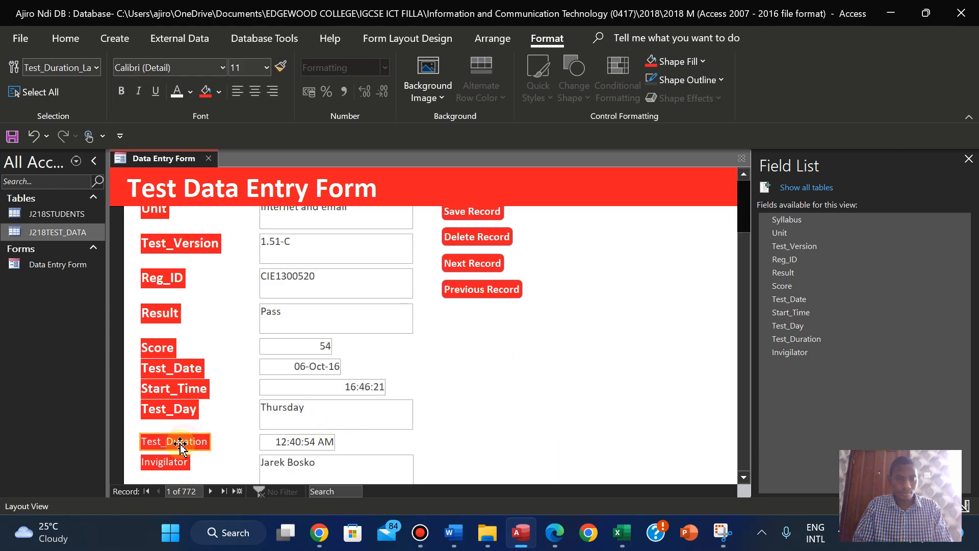
{"action": "left_click", "coordinate": [128, 92]}
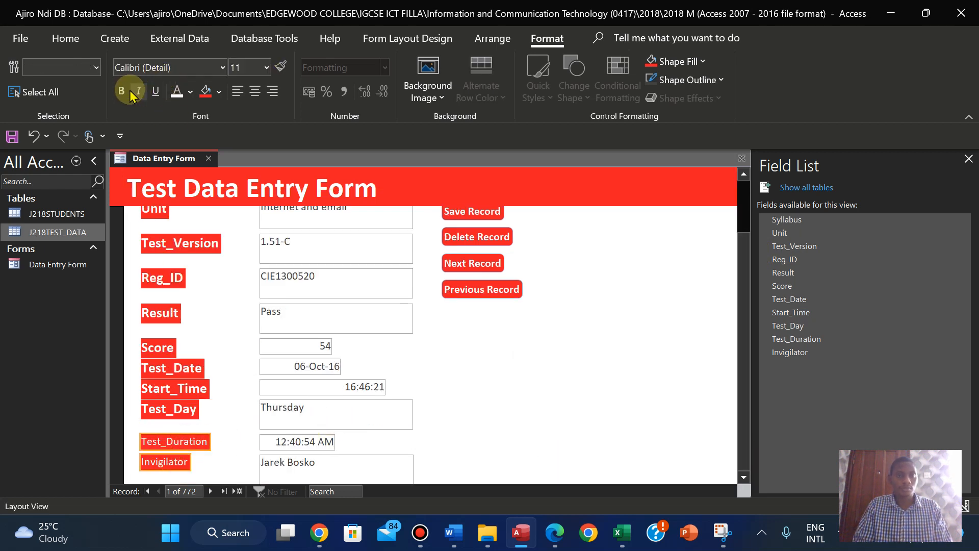
{"action": "left_click", "coordinate": [268, 67]}
{"action": "left_click", "coordinate": [245, 178]}
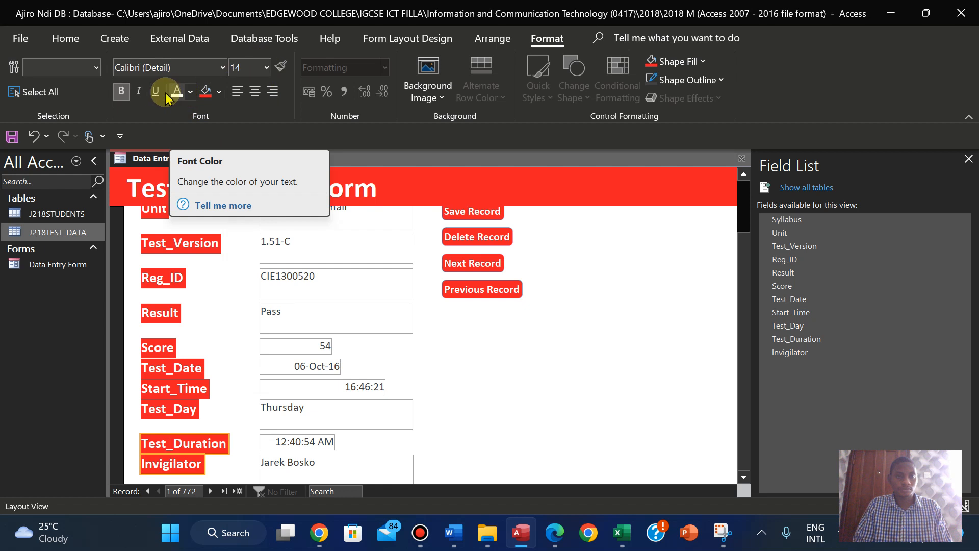
{"action": "left_click", "coordinate": [508, 374]}
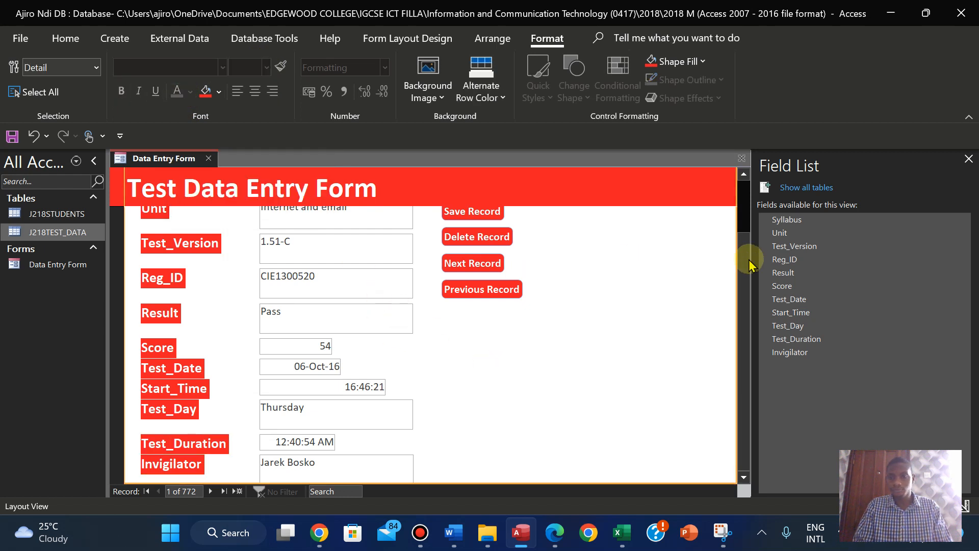
- Apply a red shape outline to all field value boxes from Syllabus to Invigilator
{"action": "scroll", "coordinate": [745, 255], "scroll_direction": "up", "scroll_amount": 3}
{"action": "left_click", "coordinate": [365, 228]}
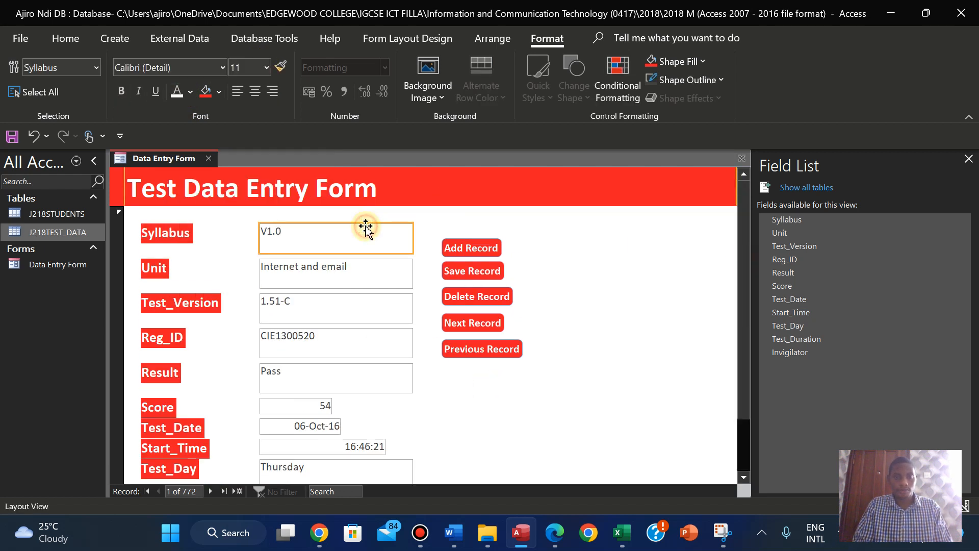
{"action": "left_click", "coordinate": [301, 283], "text": "shift"}
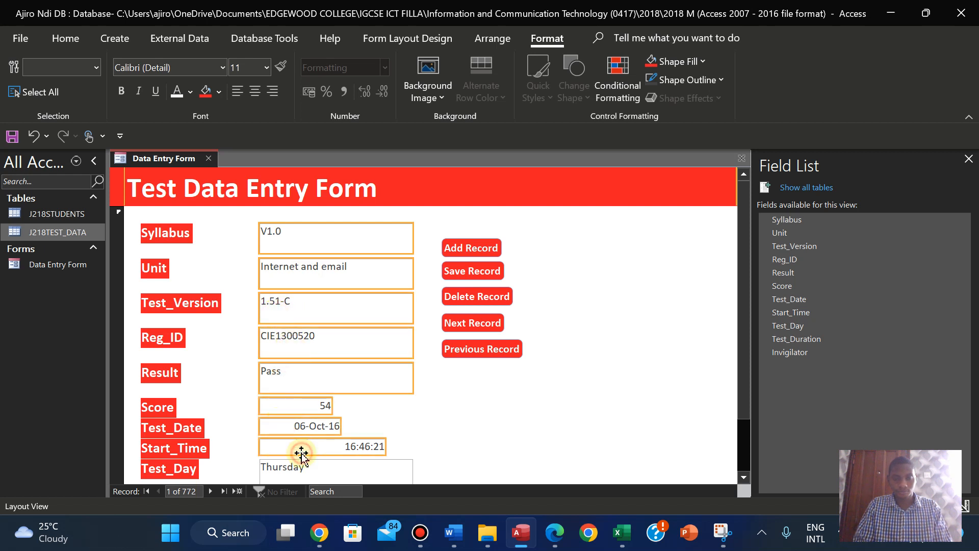
{"action": "scroll", "coordinate": [740, 422], "scroll_direction": "down", "scroll_amount": 2}
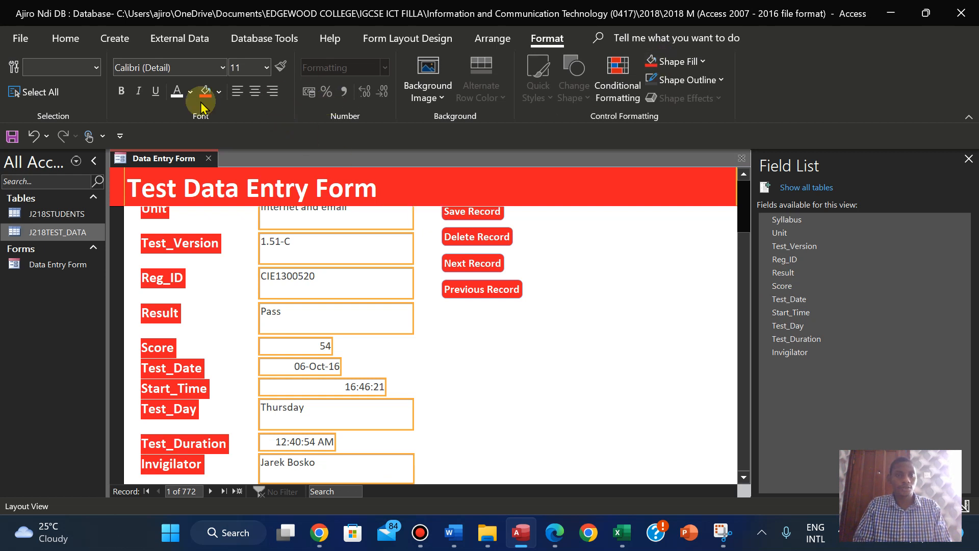
{"action": "left_click", "coordinate": [436, 38]}
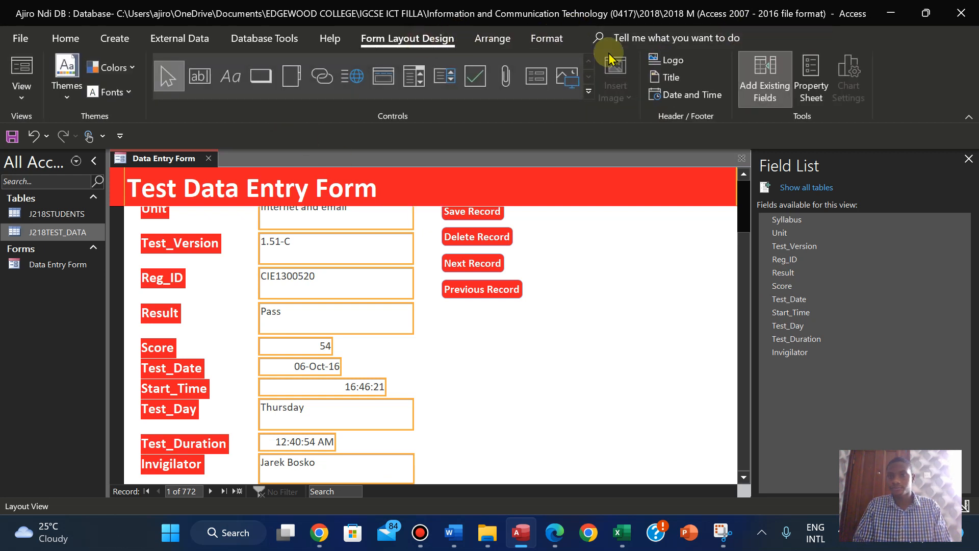
{"action": "left_click", "coordinate": [491, 39]}
{"action": "left_click", "coordinate": [400, 40]}
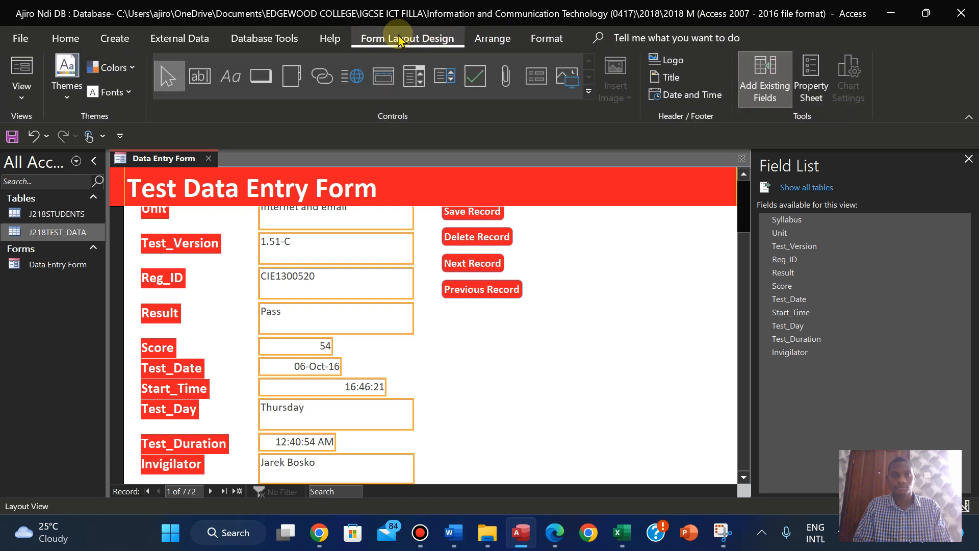
{"action": "left_click", "coordinate": [544, 38]}
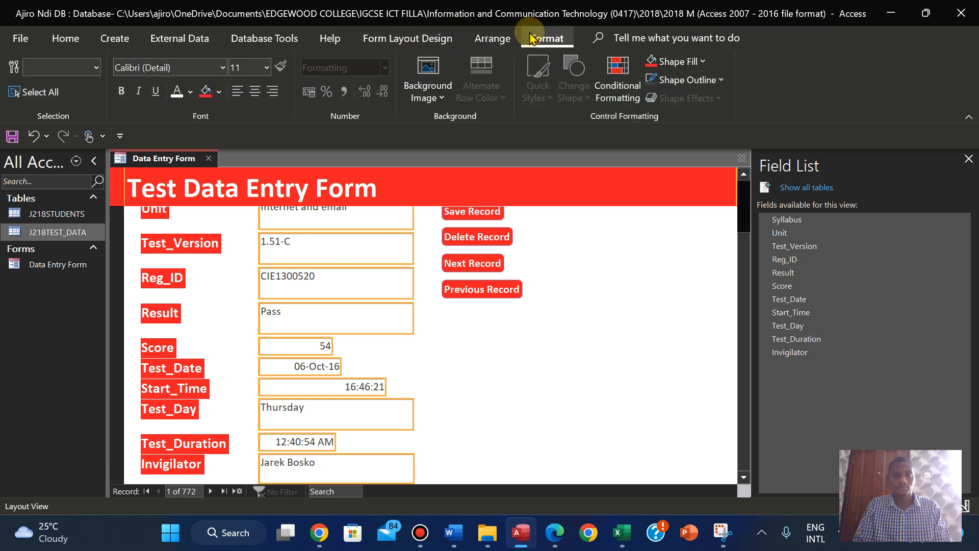
{"action": "left_click", "coordinate": [699, 80]}
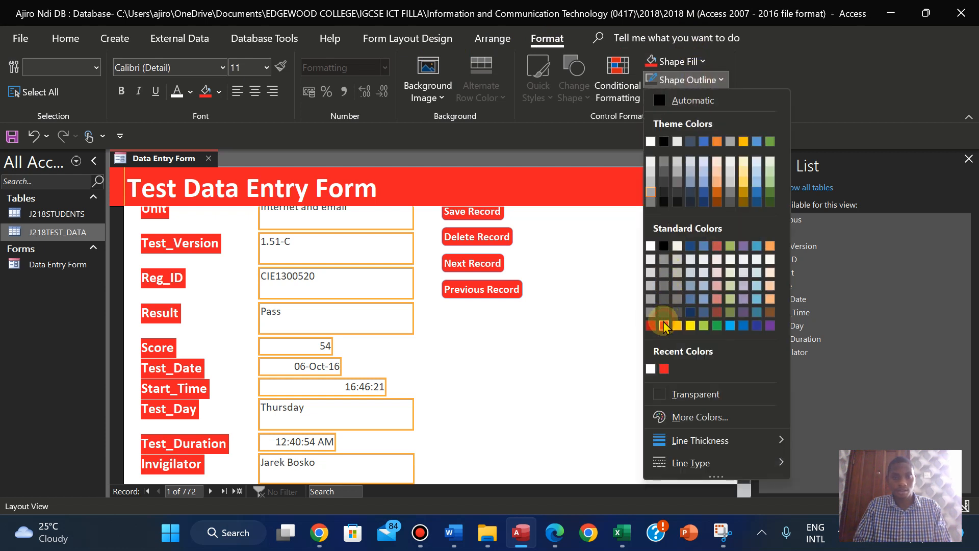
{"action": "left_click", "coordinate": [664, 326]}
- Apply a thicker outline to the field value boxes and collapse the ribbon to show the whole form
{"action": "left_click", "coordinate": [720, 80]}
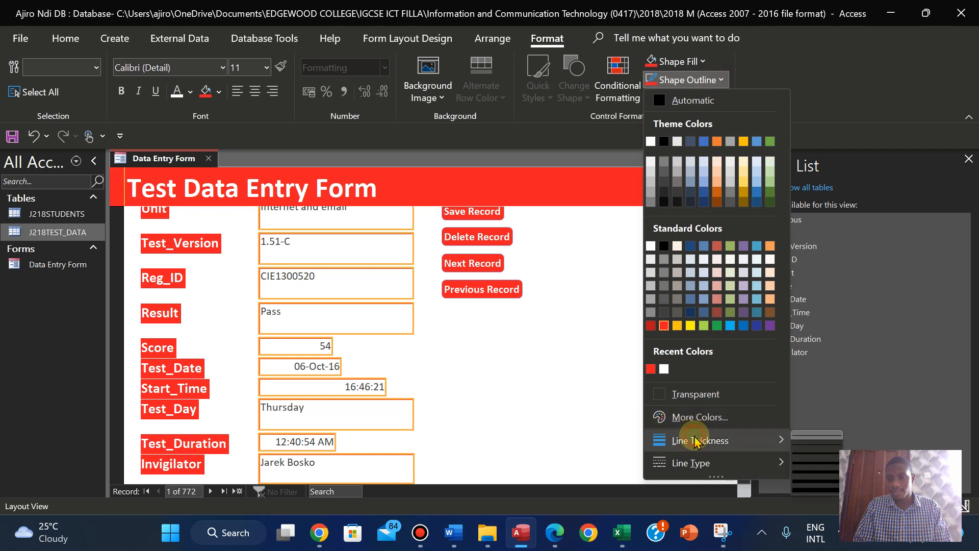
{"action": "left_click", "coordinate": [805, 471]}
{"action": "left_click_drag", "start_coordinate": [743, 337], "coordinate": [729, 250]}
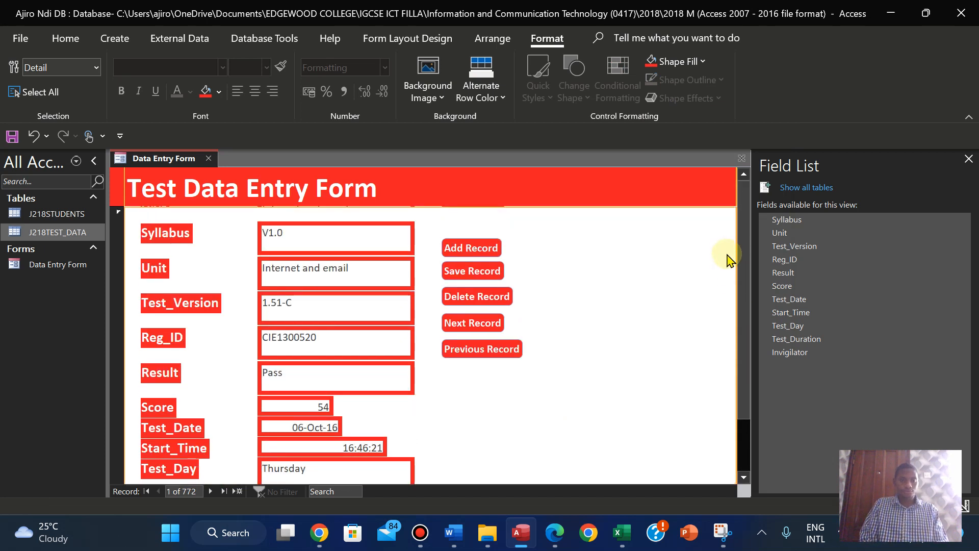
{"action": "left_click", "coordinate": [727, 254]}
{"action": "left_click_drag", "start_coordinate": [738, 326], "coordinate": [744, 387]}
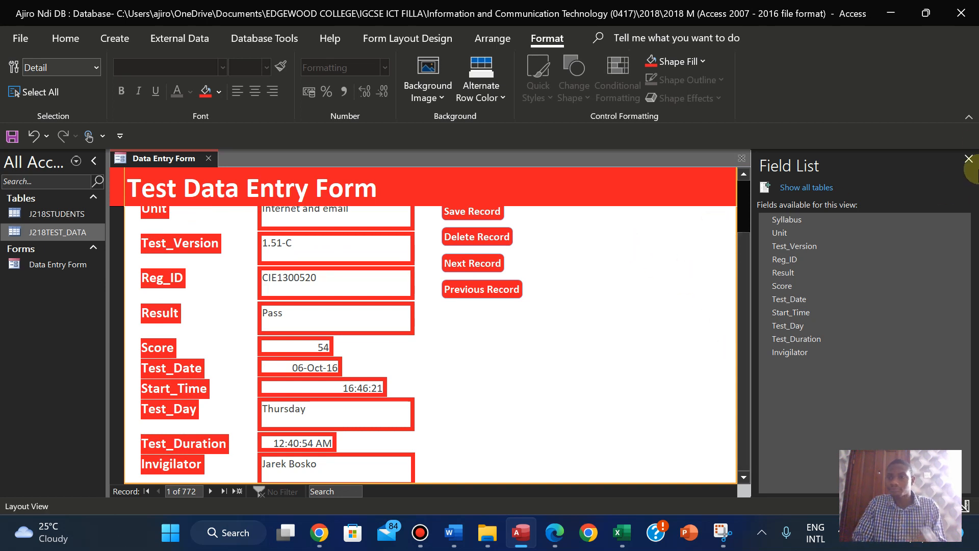
{"action": "left_click", "coordinate": [968, 118]}
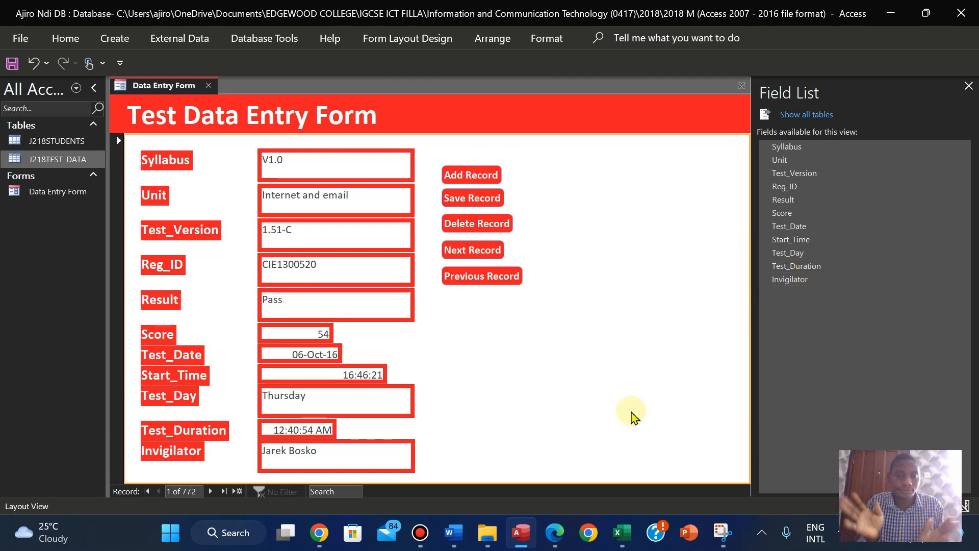
- Set the font size of the Add Record button to 14
{"action": "left_click", "coordinate": [487, 179]}
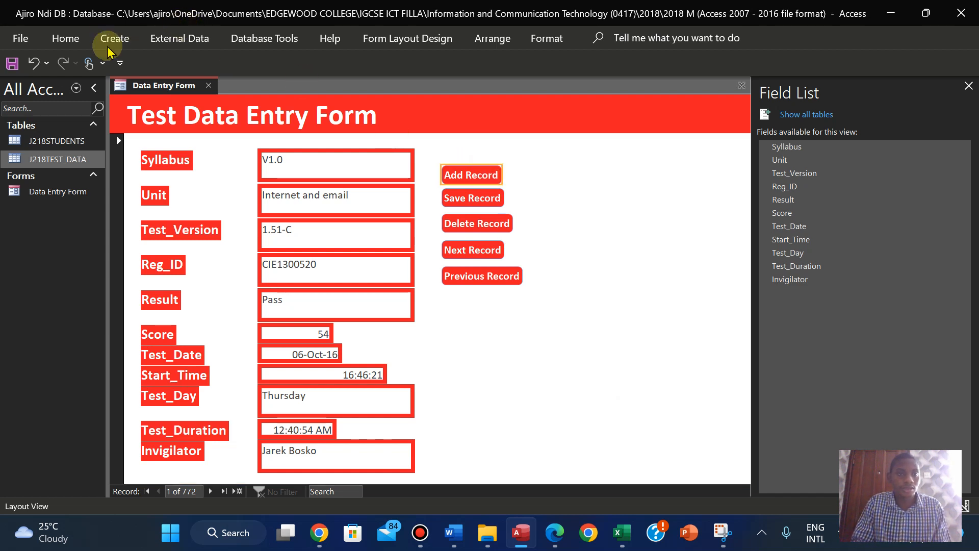
{"action": "left_click", "coordinate": [538, 38]}
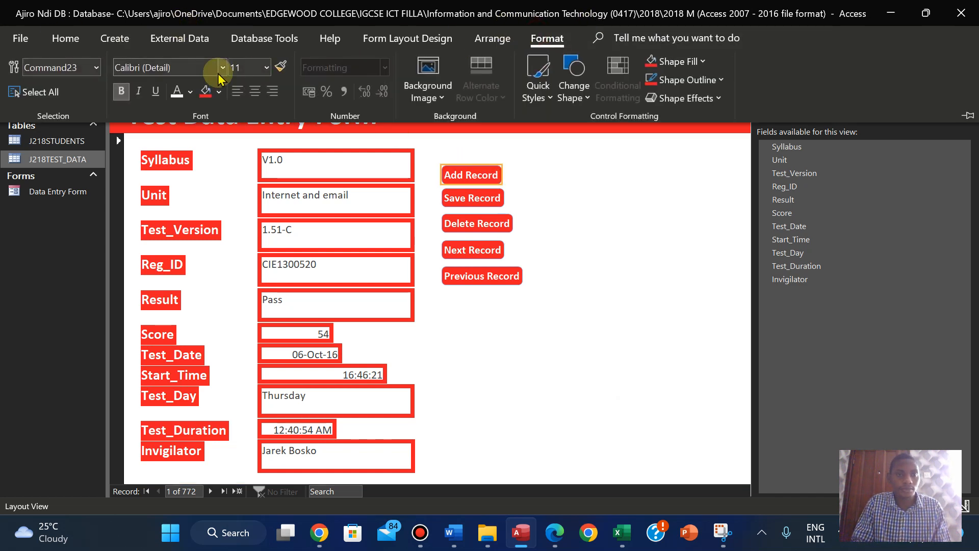
{"action": "left_click", "coordinate": [265, 67]}
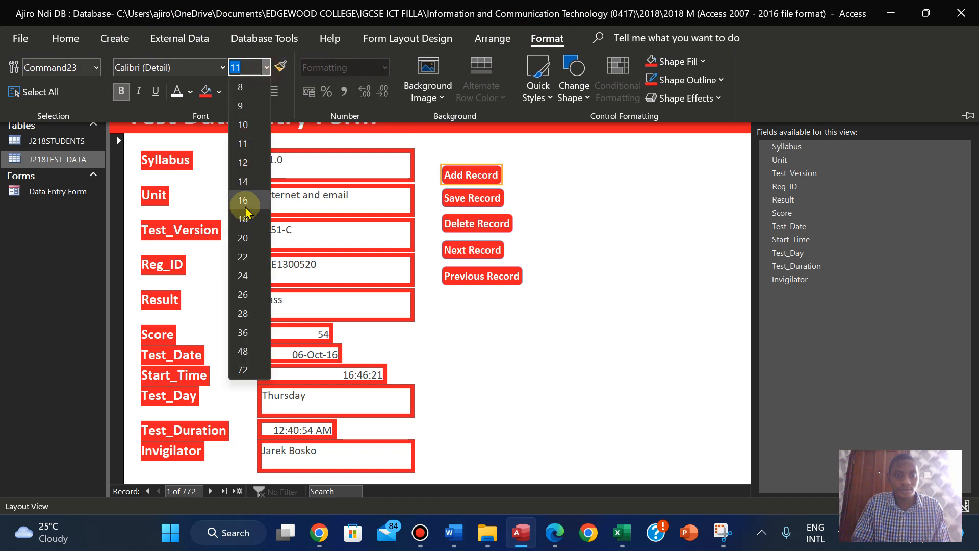
{"action": "left_click", "coordinate": [242, 181]}
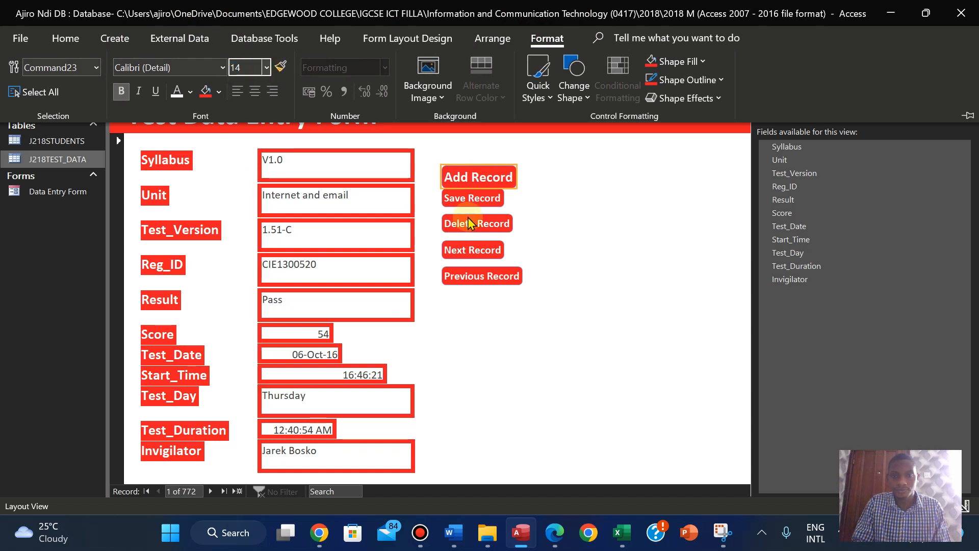
- Move the Save, Delete, Next and Previous Record buttons down to leave more space below the Add Record button
{"action": "left_click", "coordinate": [459, 198]}
{"action": "left_click", "coordinate": [464, 198]}
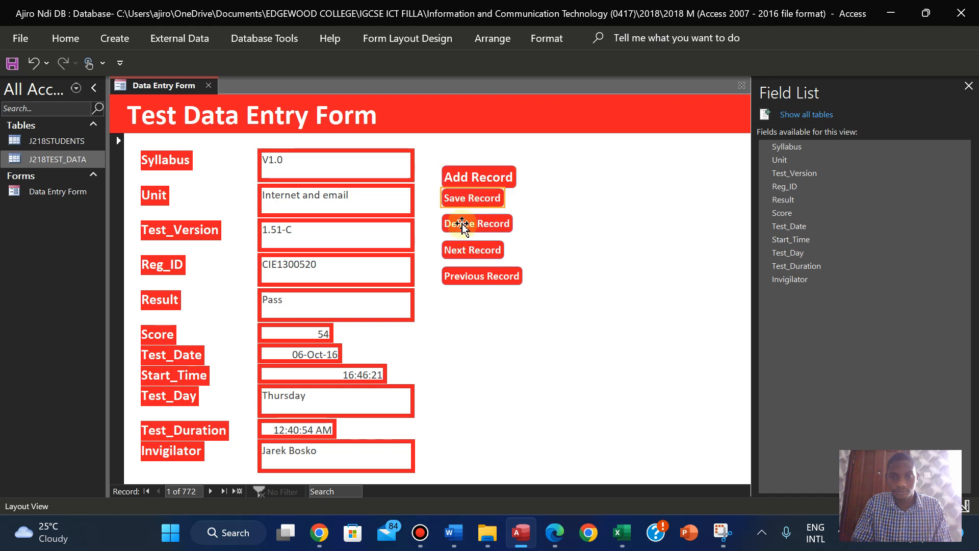
{"action": "left_click_drag", "start_coordinate": [469, 278], "coordinate": [467, 245]}
{"action": "left_click", "coordinate": [466, 247]}
{"action": "left_click", "coordinate": [466, 229]}
{"action": "left_click", "coordinate": [465, 204]}
{"action": "left_click_drag", "start_coordinate": [466, 204], "coordinate": [468, 212]}
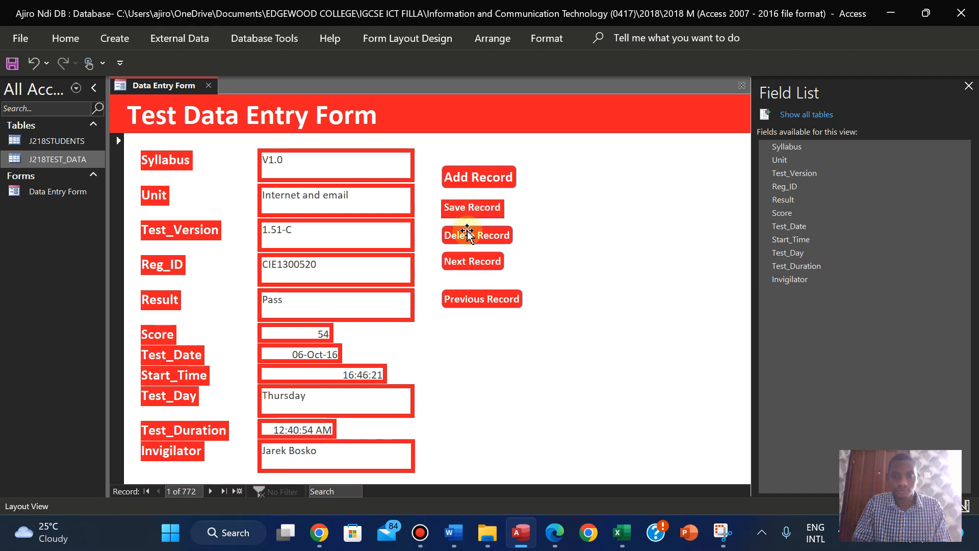
{"action": "left_click", "coordinate": [473, 207]}
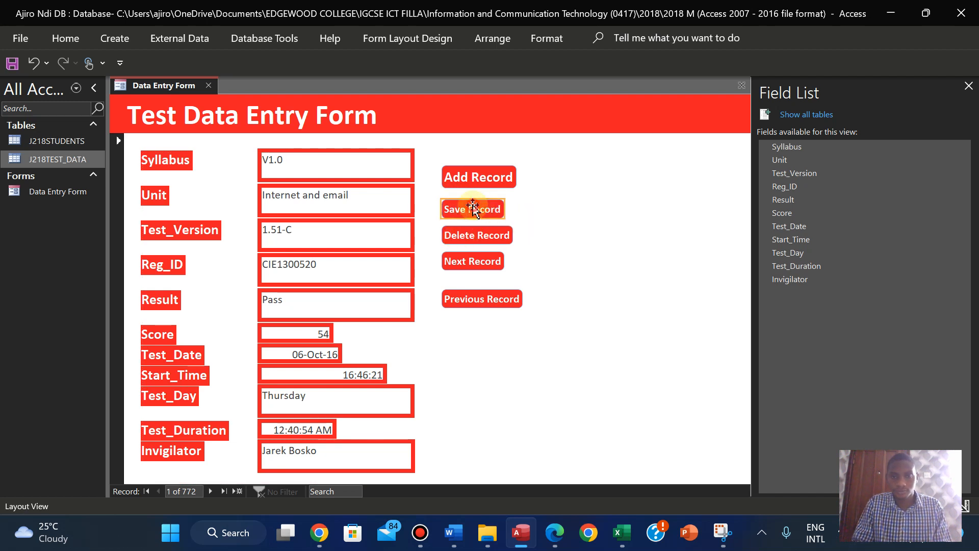
- Set the font size of the Previous Record and Next Record buttons to 14 and keep the ribbon expanded
{"action": "left_click", "coordinate": [466, 298]}
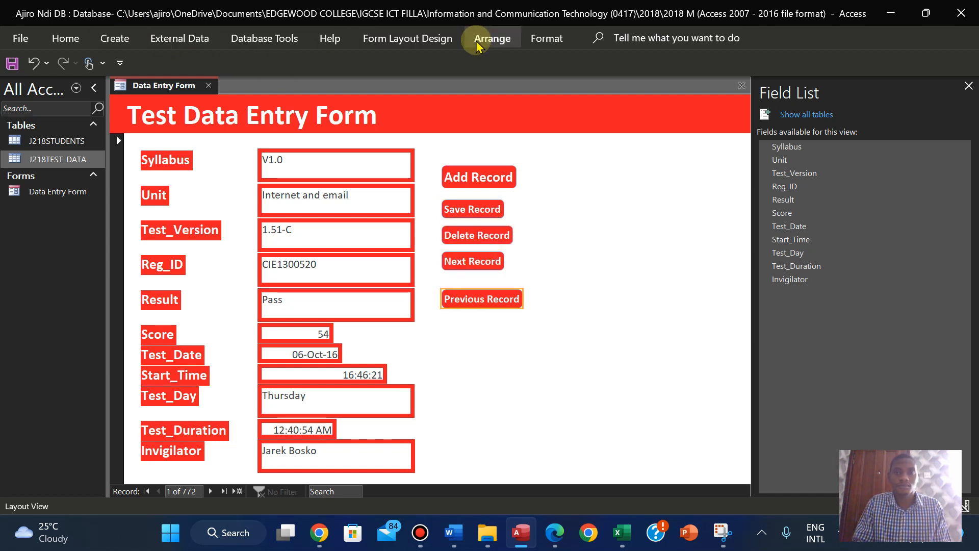
{"action": "left_click", "coordinate": [536, 36]}
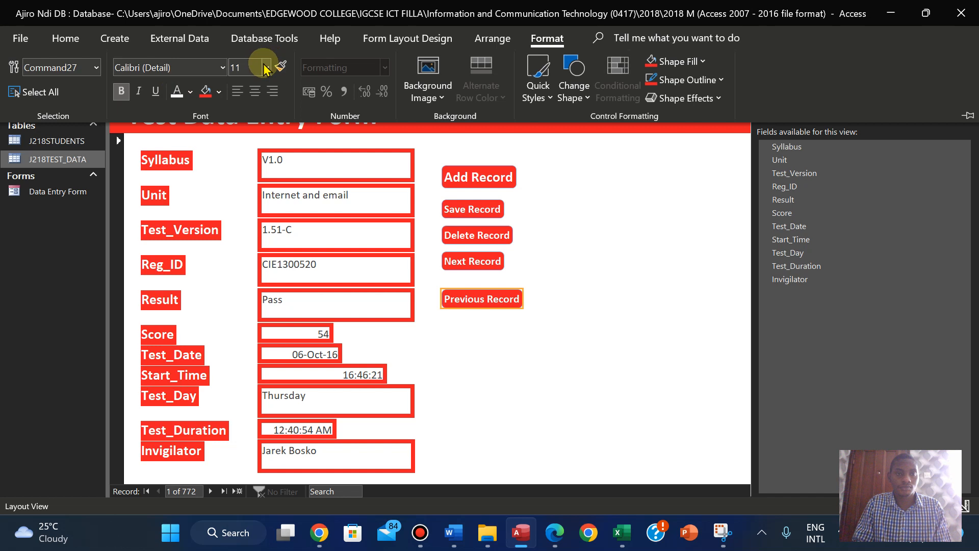
{"action": "left_click", "coordinate": [266, 68]}
{"action": "left_click", "coordinate": [244, 181]}
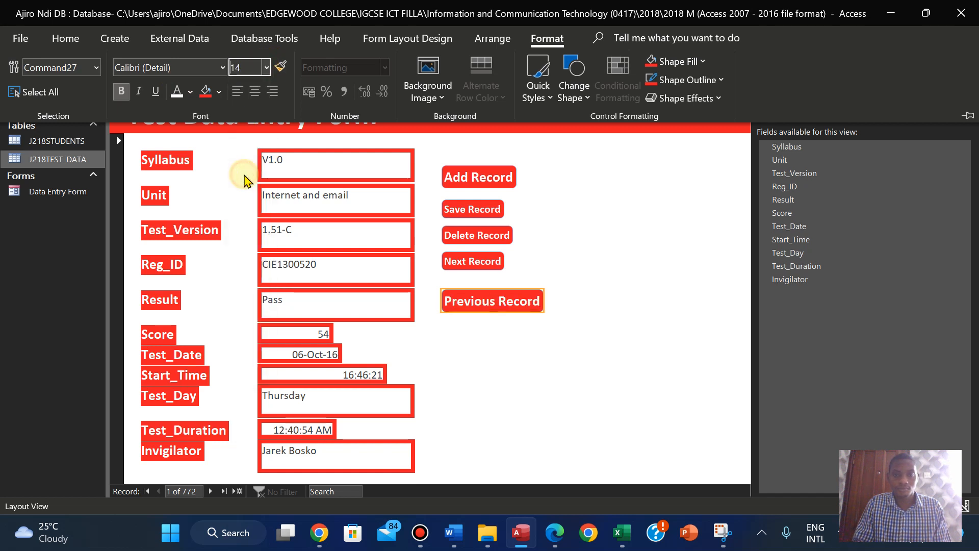
{"action": "left_click", "coordinate": [472, 262]}
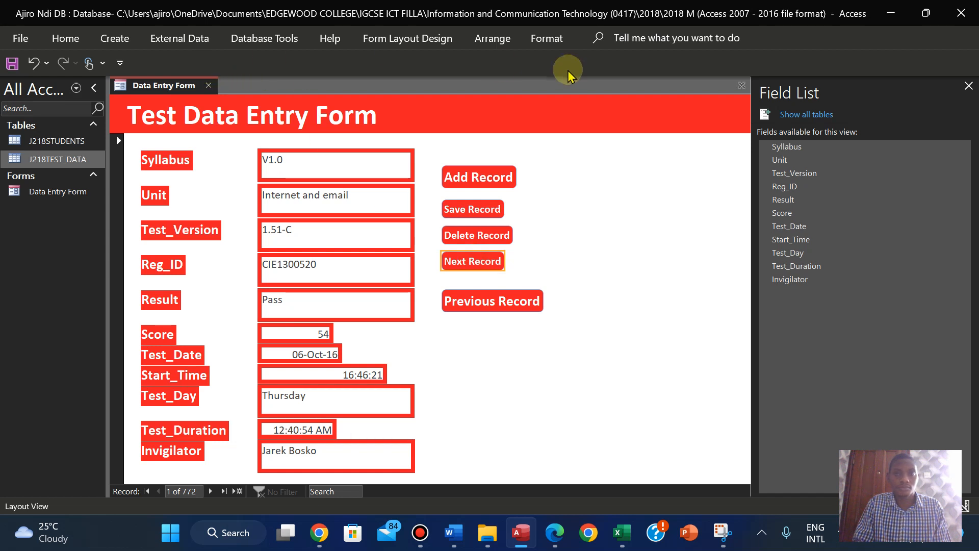
{"action": "left_click", "coordinate": [546, 40]}
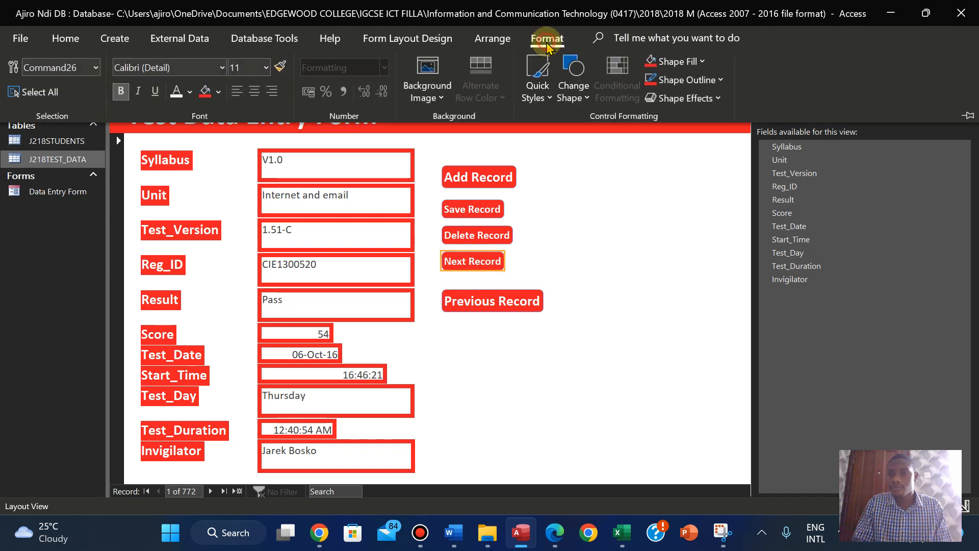
{"action": "left_click", "coordinate": [966, 118]}
{"action": "left_click", "coordinate": [265, 67]}
{"action": "left_click", "coordinate": [247, 183]}
- Set the font size of the Delete Record and Save Record buttons to 14
{"action": "left_click", "coordinate": [482, 308]}
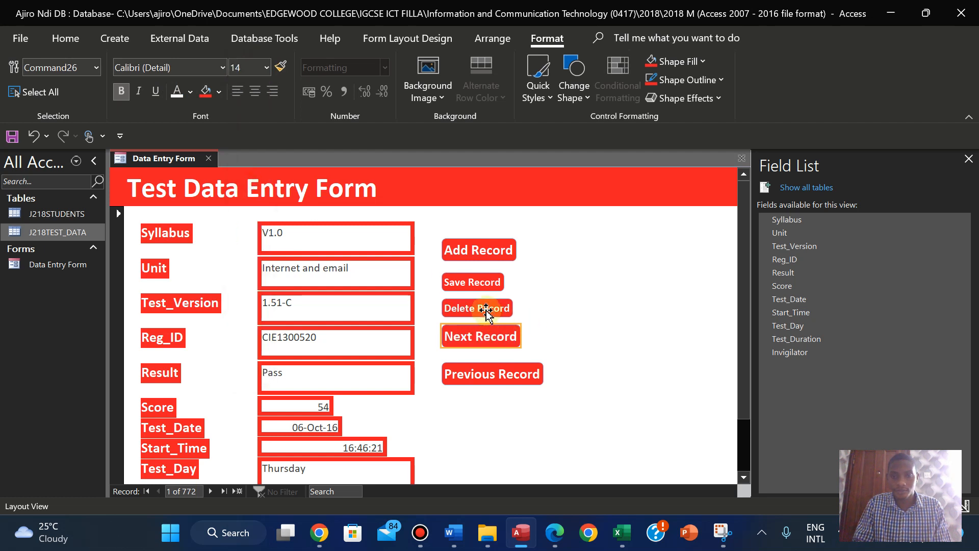
{"action": "left_click", "coordinate": [266, 67]}
{"action": "left_click", "coordinate": [246, 183]}
{"action": "left_click", "coordinate": [472, 282]}
{"action": "left_click", "coordinate": [265, 69]}
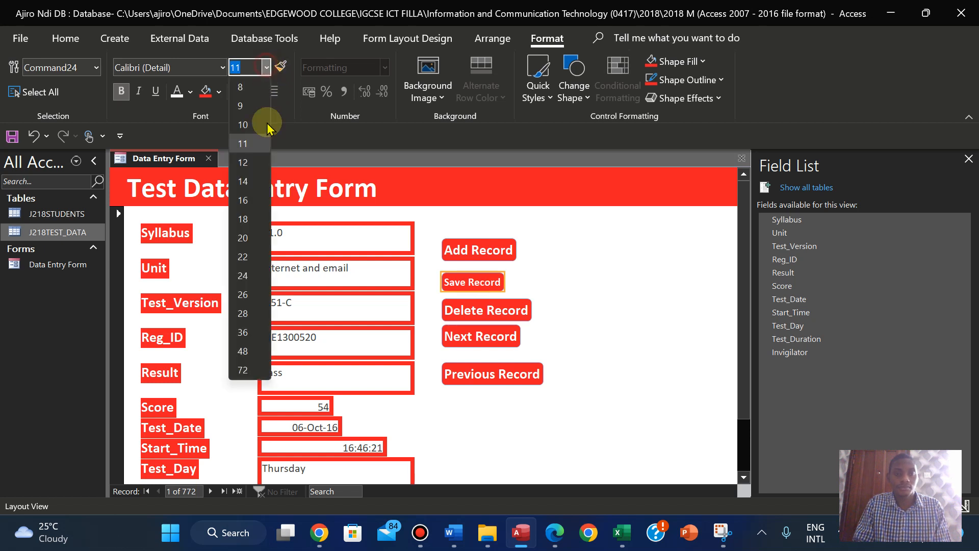
{"action": "left_click", "coordinate": [246, 182]}
{"action": "left_click", "coordinate": [590, 302]}
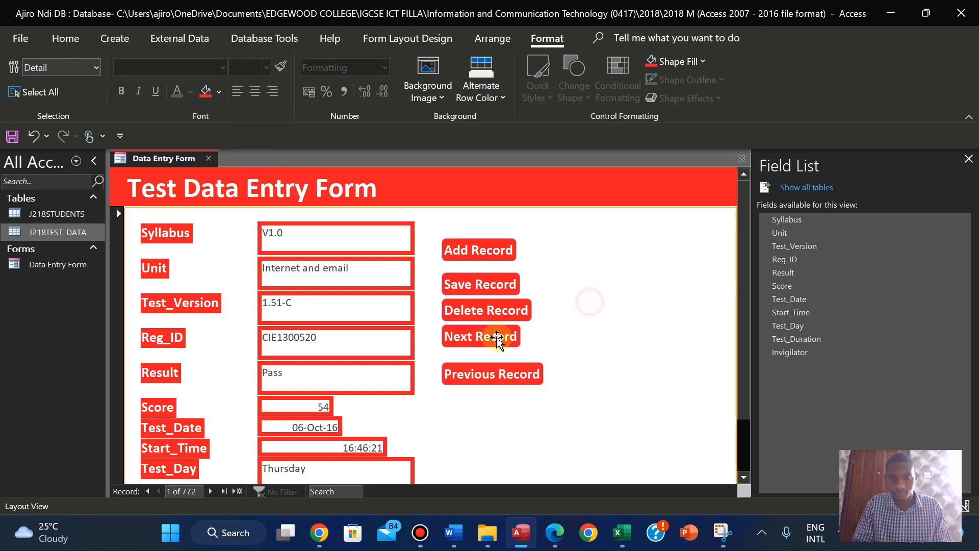
- Nudge the Next Record button down, followed by the Previous Record button, to widen the gaps between the buttons
{"action": "left_click", "coordinate": [493, 373]}
{"action": "left_click", "coordinate": [475, 337]}
{"action": "key", "text": "Down"}
{"action": "key", "text": "Down"}
{"action": "key", "text": "Down"}
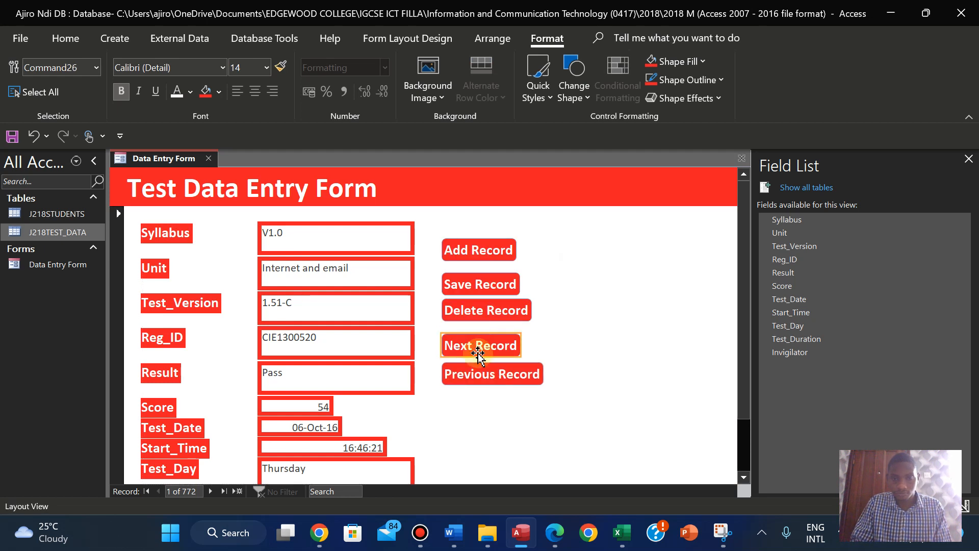
{"action": "left_click", "coordinate": [479, 375]}
{"action": "key", "text": "Down"}
{"action": "key", "text": "Down"}
{"action": "key", "text": "Down"}
{"action": "key", "text": "Down"}
{"action": "key", "text": "Down"}
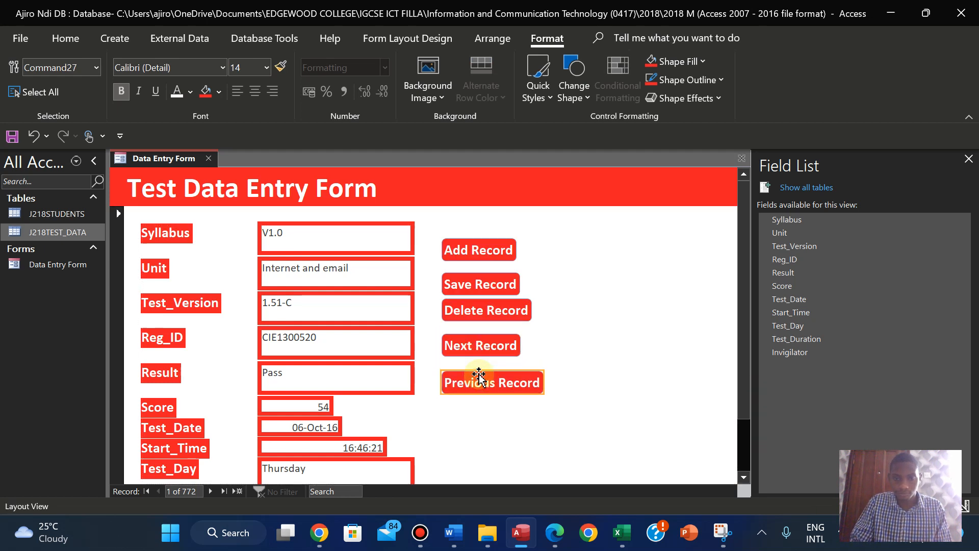
- Nudge the Next Record and Previous Record buttons slightly further down, leaving room for the Delete Record button above them
{"action": "left_click", "coordinate": [479, 348]}
{"action": "key", "text": "Down"}
{"action": "key", "text": "Down"}
{"action": "key", "text": "Down"}
{"action": "key", "text": "Down"}
{"action": "key", "text": "Down"}
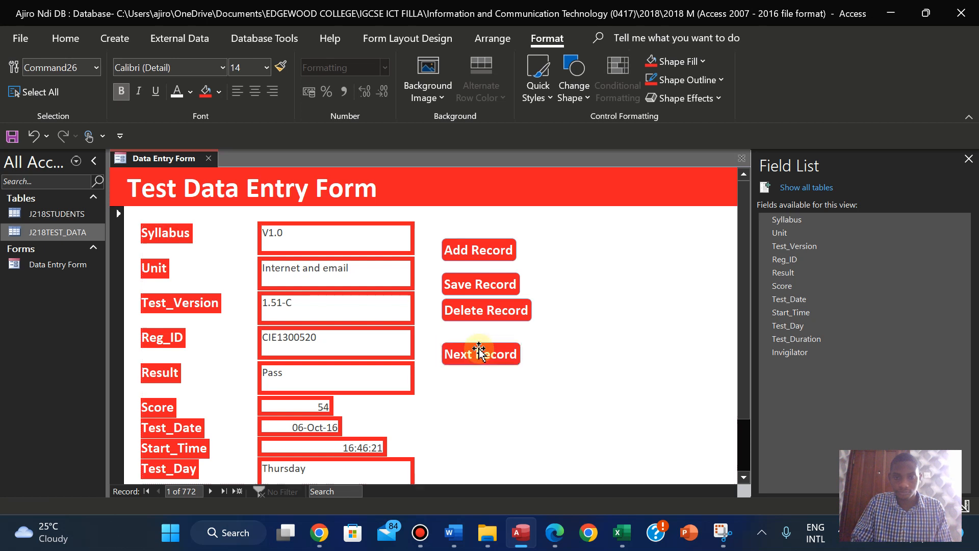
{"action": "key", "text": "Up"}
{"action": "key", "text": "Up"}
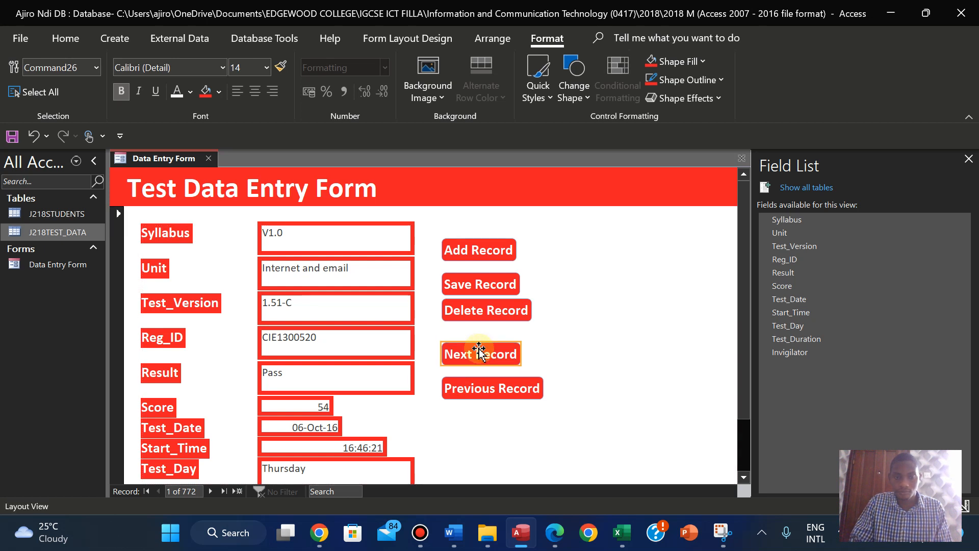
- Move the Delete Record button down so it sits evenly between Save Record and Next Record
{"action": "left_click", "coordinate": [487, 315]}
{"action": "key", "text": "Down"}
{"action": "key", "text": "Down"}
{"action": "key", "text": "Down"}
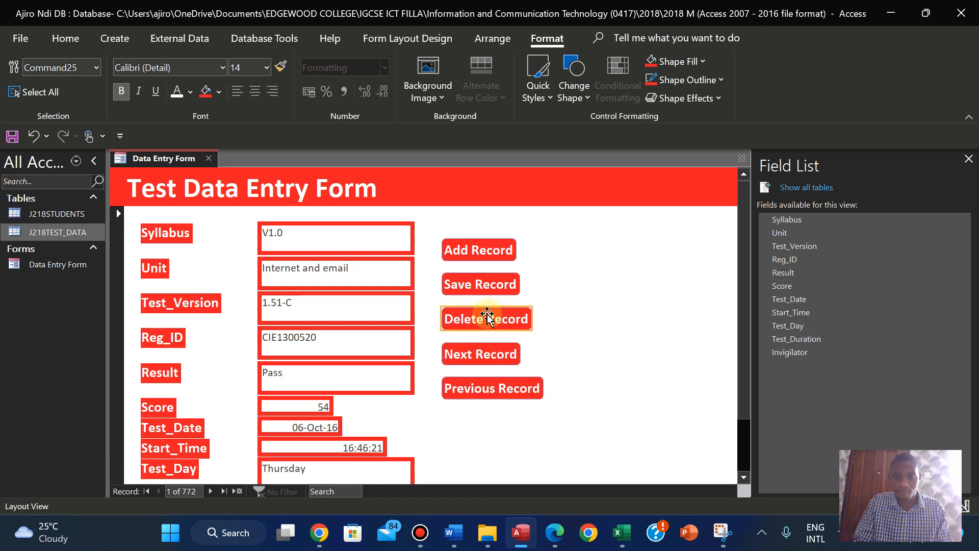
{"action": "left_click", "coordinate": [616, 317]}
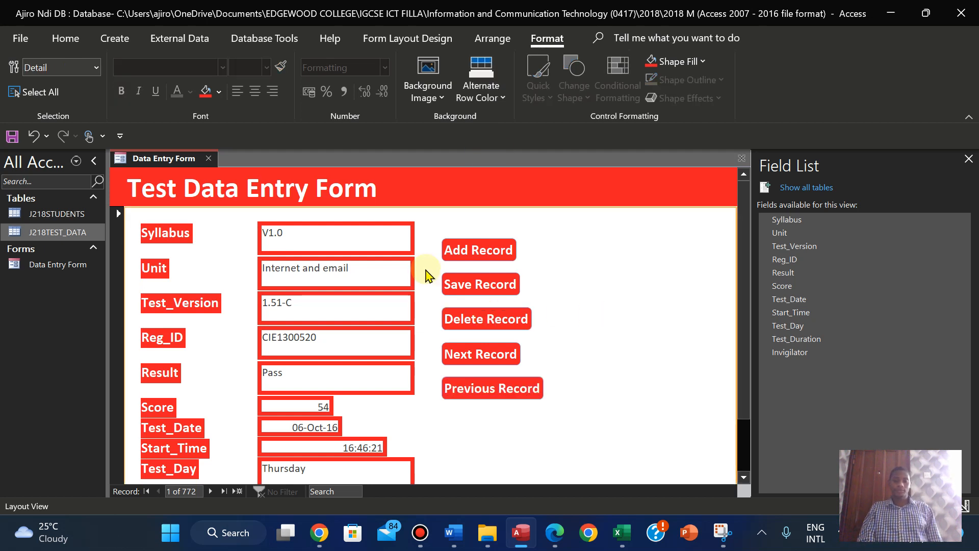
- Switch to the question paper PDF in Edge and highlight all of task 23 in green
{"action": "left_click", "coordinate": [555, 533]}
{"action": "mouse_move", "coordinate": [520, 533]}
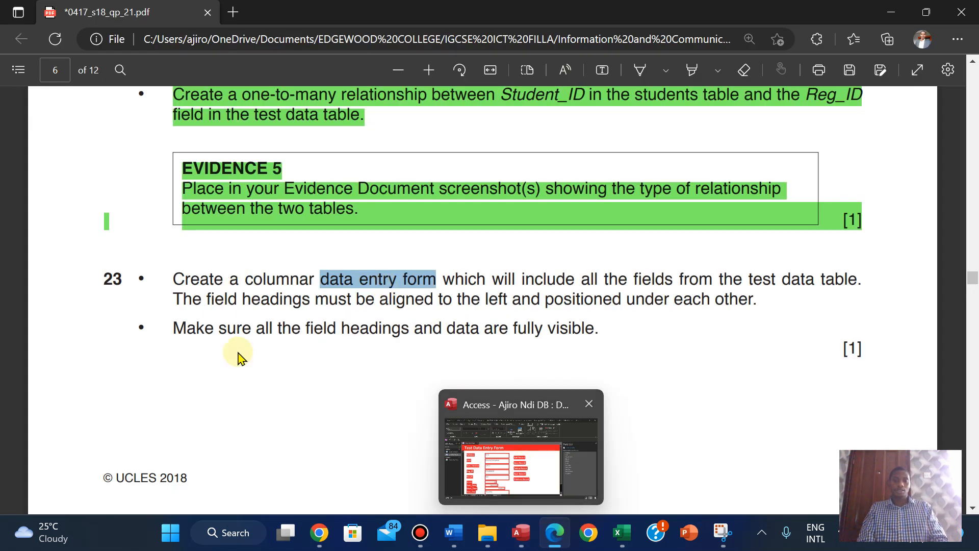
{"action": "left_click_drag", "start_coordinate": [175, 278], "coordinate": [866, 356]}
{"action": "mouse_move", "coordinate": [887, 271]}
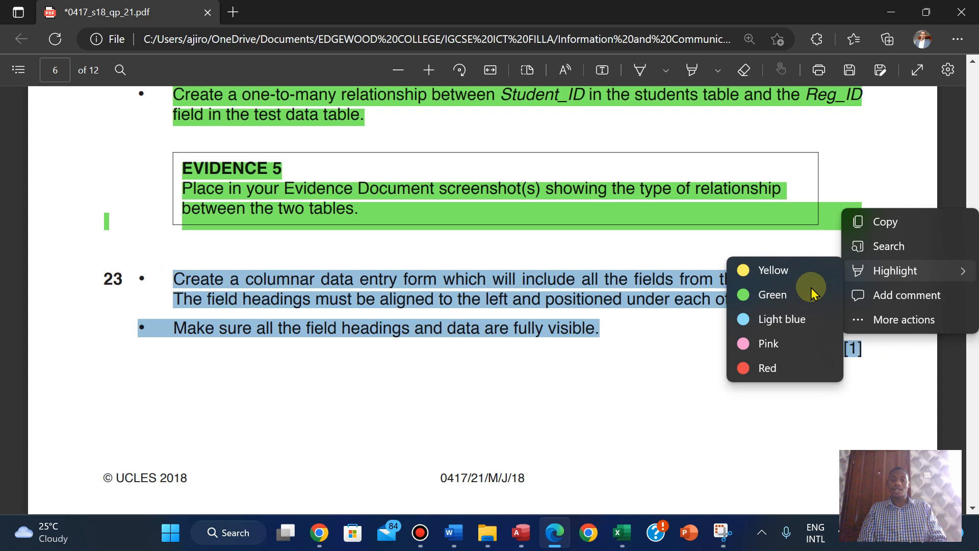
{"action": "left_click", "coordinate": [771, 295]}
- Place task 24 of the question paper side by side with the Access form and close the form's Field List
{"action": "scroll", "coordinate": [780, 293], "scroll_direction": "down", "scroll_amount": 6}
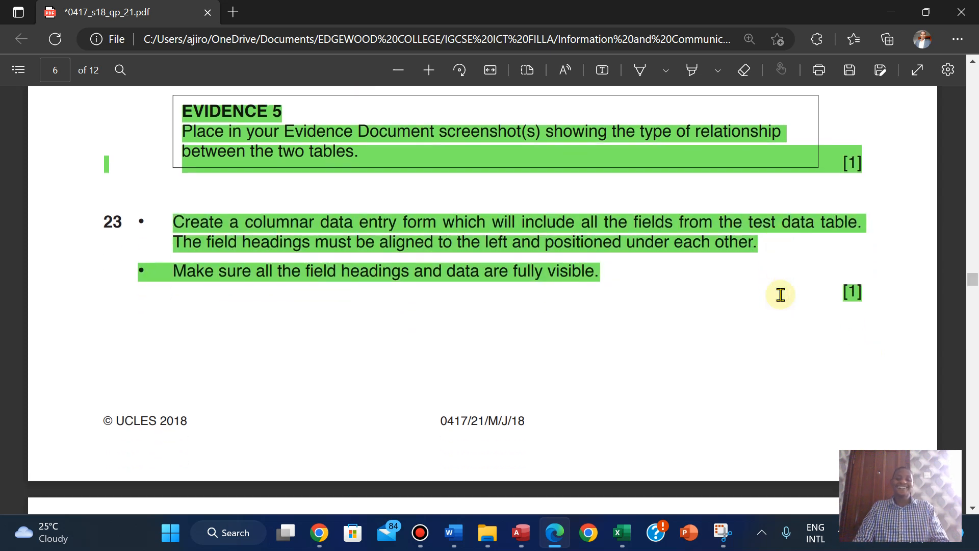
{"action": "scroll", "coordinate": [780, 294], "scroll_direction": "down", "scroll_amount": 8}
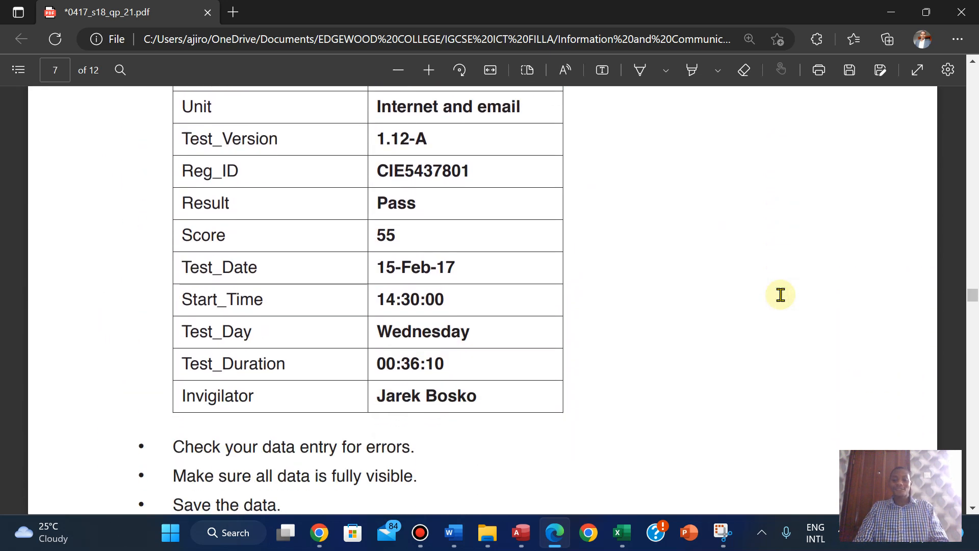
{"action": "scroll", "coordinate": [780, 295], "scroll_direction": "up", "scroll_amount": 5}
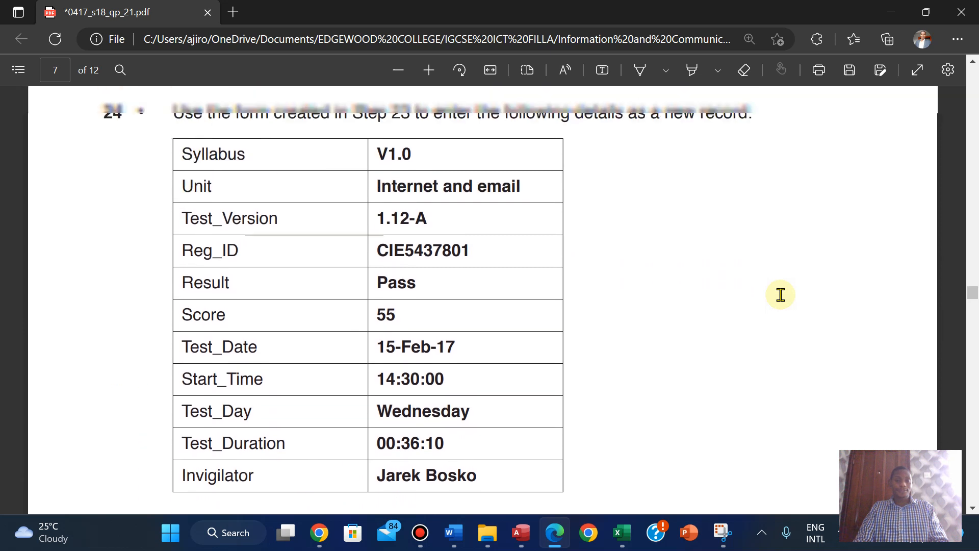
{"action": "scroll", "coordinate": [780, 295], "scroll_direction": "down", "scroll_amount": 1}
{"action": "scroll", "coordinate": [780, 295], "scroll_direction": "up", "scroll_amount": 1}
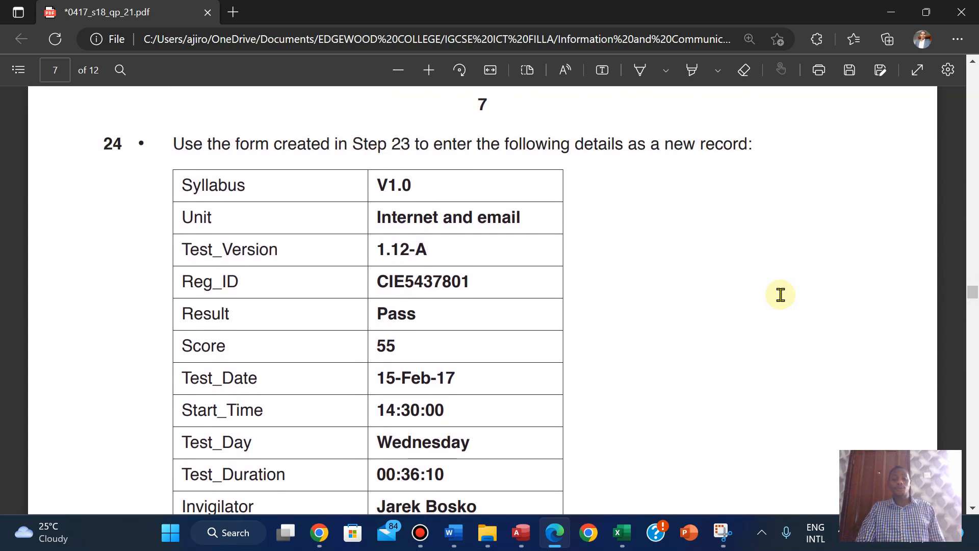
{"action": "scroll", "coordinate": [780, 295], "scroll_direction": "down", "scroll_amount": 1}
{"action": "scroll", "coordinate": [781, 295], "scroll_direction": "up", "scroll_amount": 1}
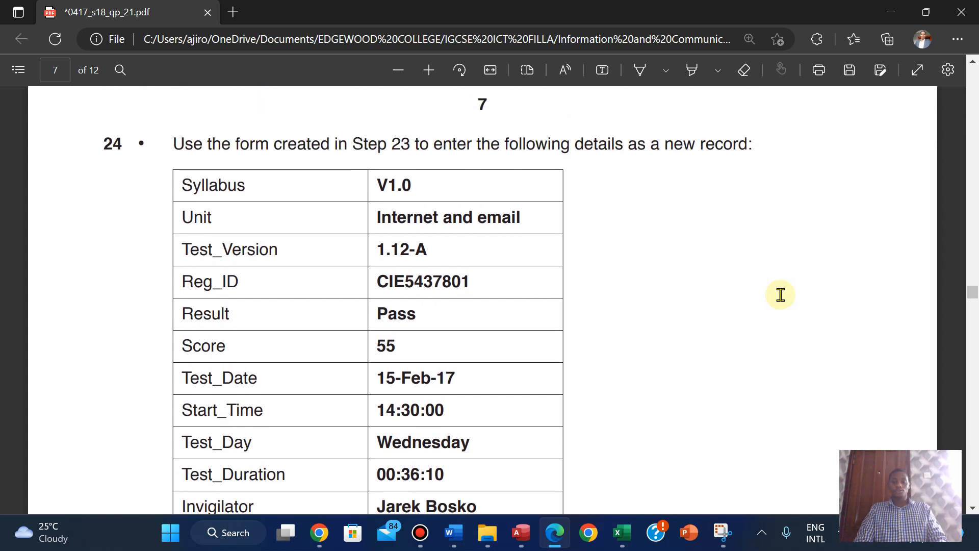
{"action": "key", "text": "super+Right"}
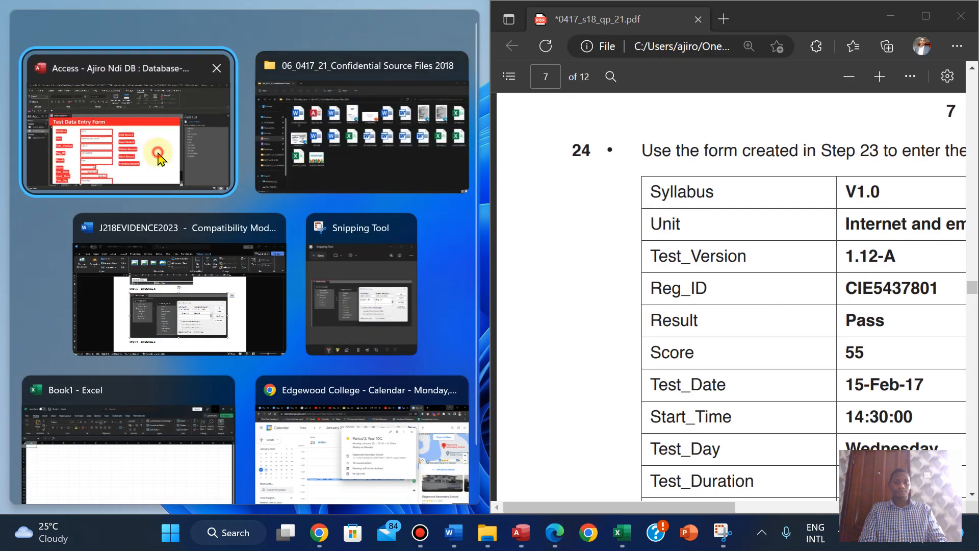
{"action": "left_click", "coordinate": [159, 159]}
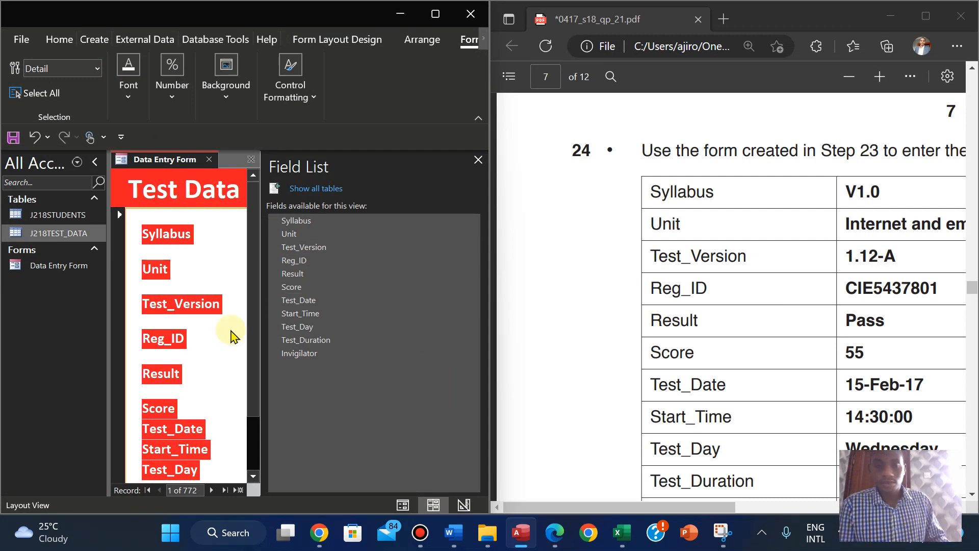
{"action": "left_click", "coordinate": [477, 161]}
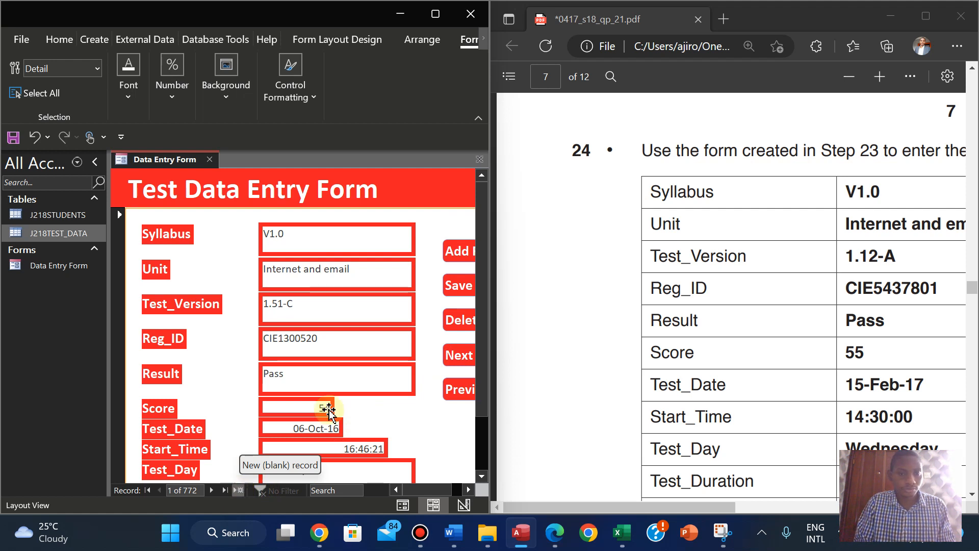
- Go to a new blank record in the Data Entry Form and switch the form to Form View
{"action": "left_click", "coordinate": [238, 491]}
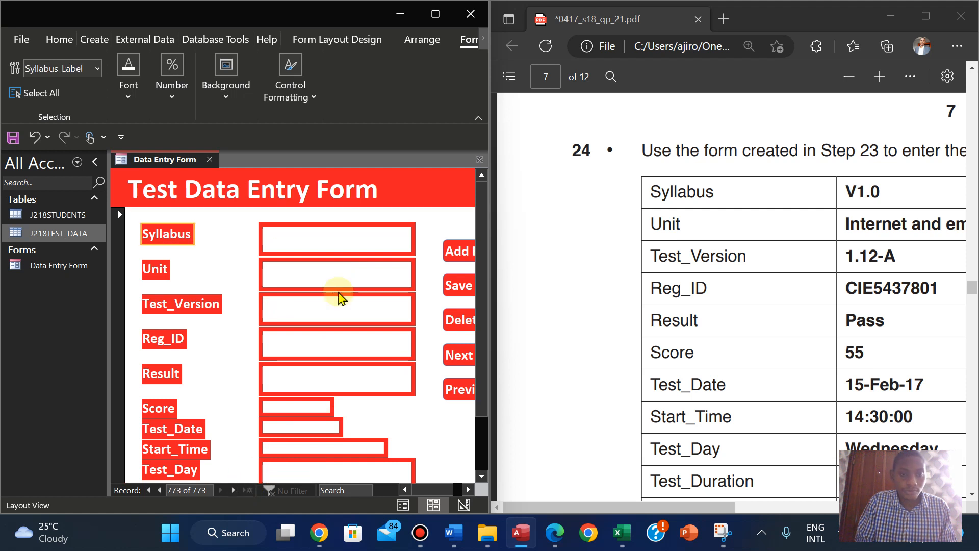
{"action": "left_click", "coordinate": [288, 240]}
{"action": "left_click", "coordinate": [313, 237]}
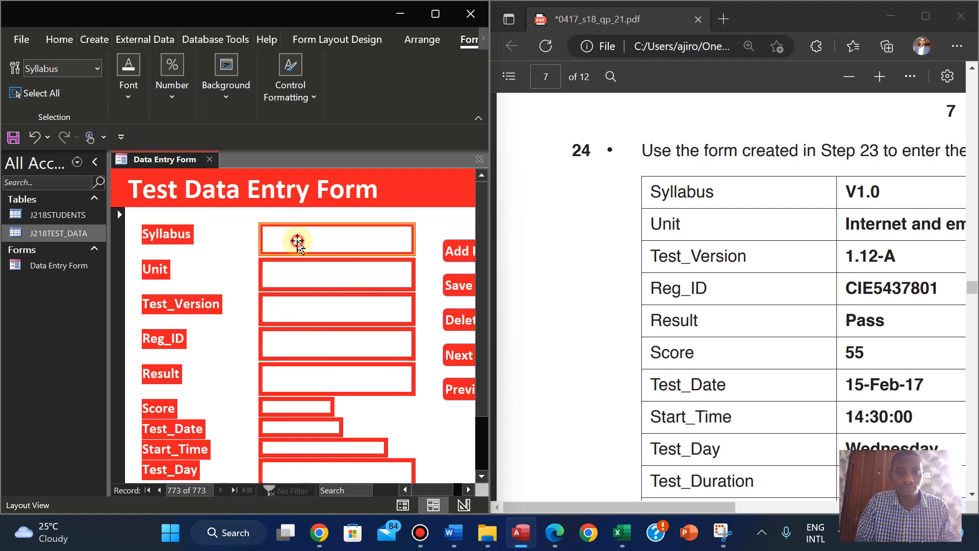
{"action": "left_click", "coordinate": [59, 40]}
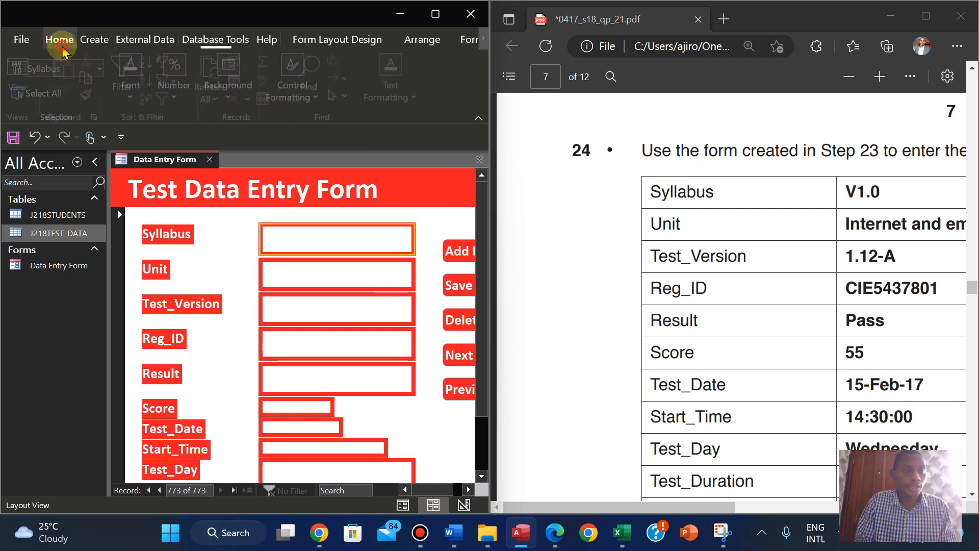
{"action": "left_click", "coordinate": [23, 89]}
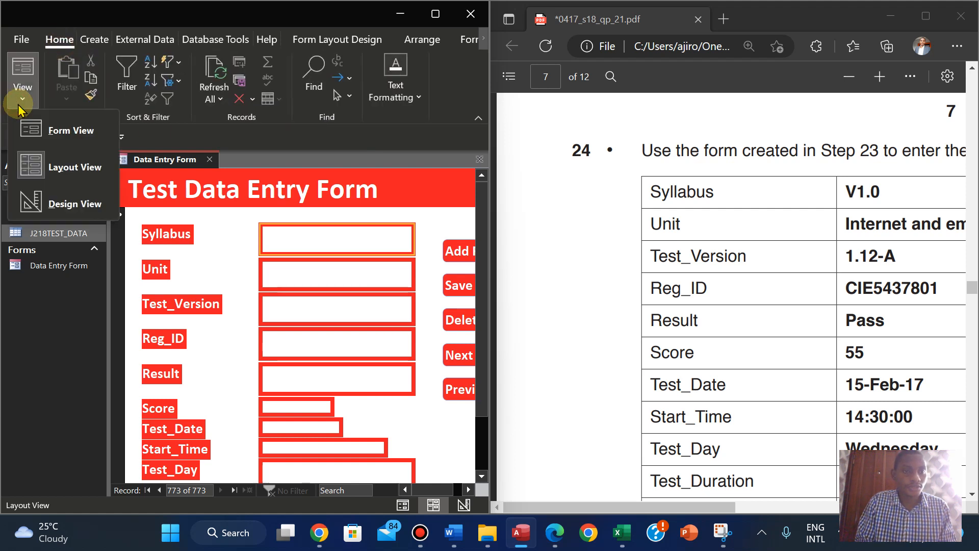
{"action": "left_click", "coordinate": [60, 134]}
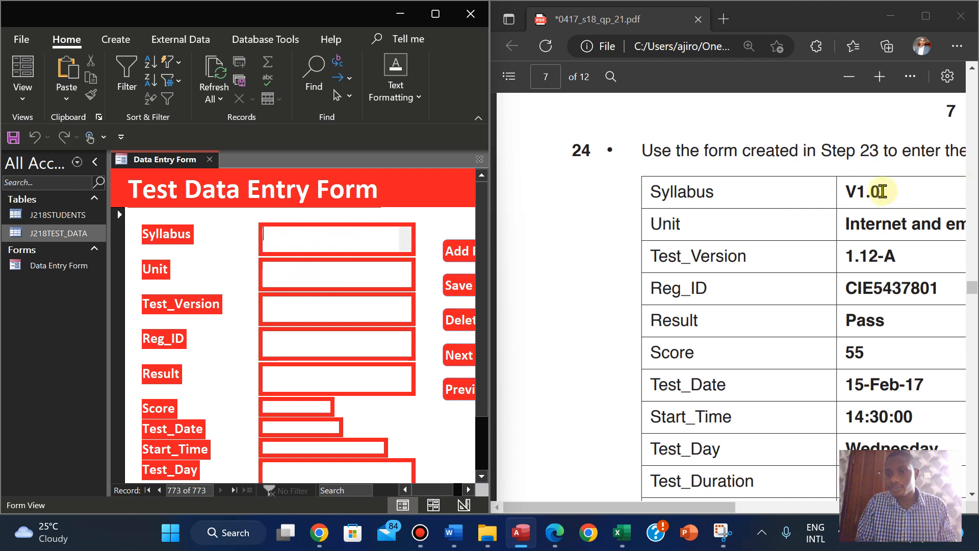
- Copy the syllabus value V1.0 from the question paper's table into the new record's Syllabus field
{"action": "left_click_drag", "start_coordinate": [881, 191], "coordinate": [845, 192]}
{"action": "left_click", "coordinate": [842, 191]}
{"action": "left_click_drag", "start_coordinate": [845, 191], "coordinate": [881, 192]}
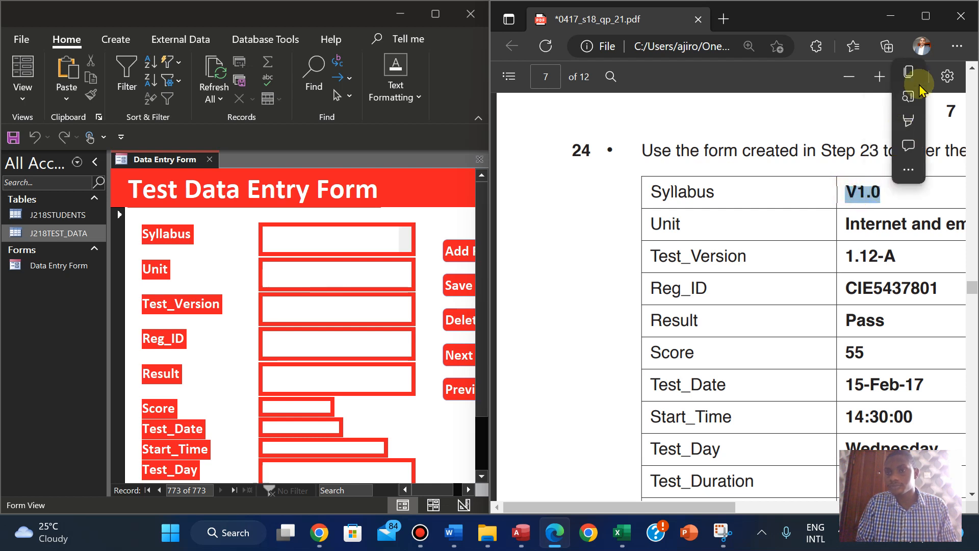
{"action": "left_click", "coordinate": [909, 74]}
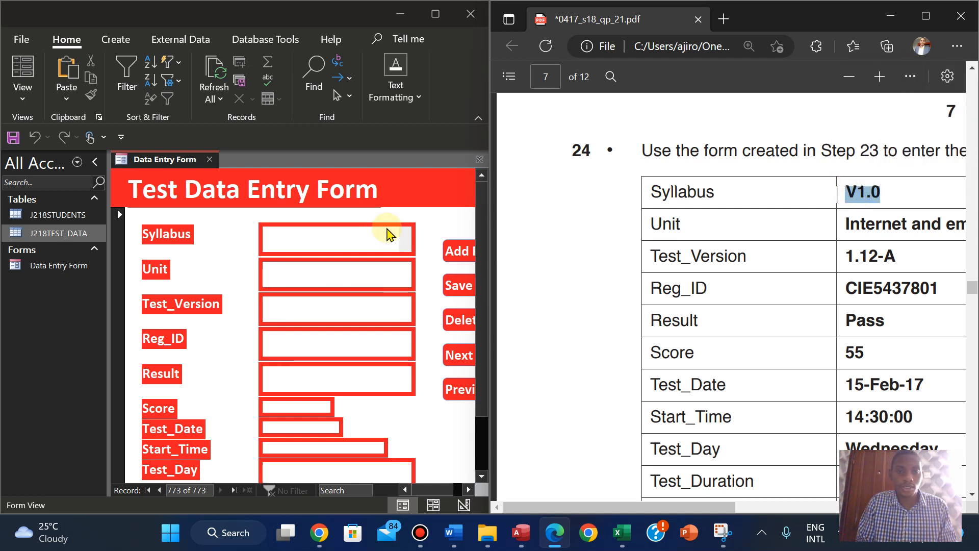
{"action": "left_click", "coordinate": [323, 242]}
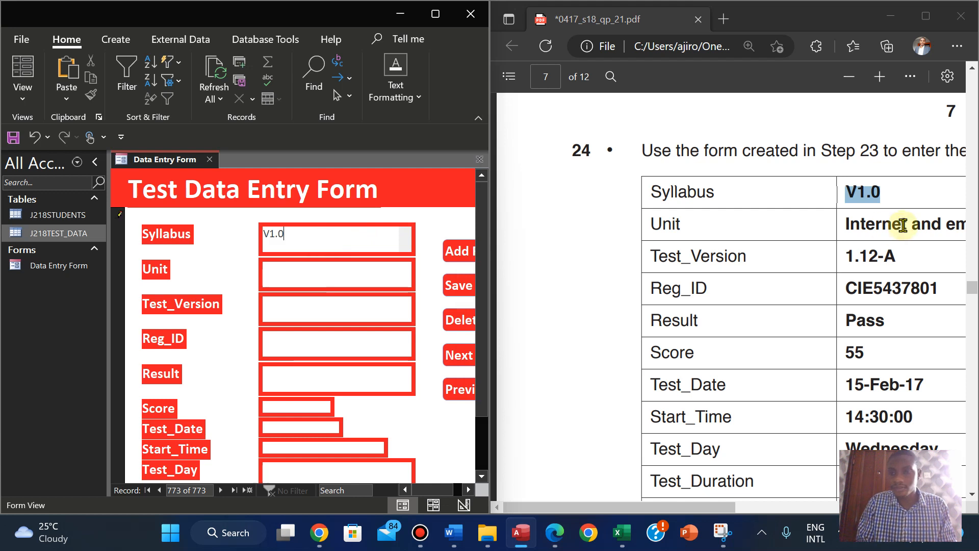
- Copy Internet and email into the Unit field and 1.12-A into the Test_Version field from the question paper
{"action": "left_click_drag", "start_coordinate": [845, 225], "coordinate": [937, 225]}
{"action": "left_click", "coordinate": [279, 278]}
{"action": "key", "text": "ctrl+v"}
{"action": "left_click_drag", "start_coordinate": [786, 256], "coordinate": [841, 256]}
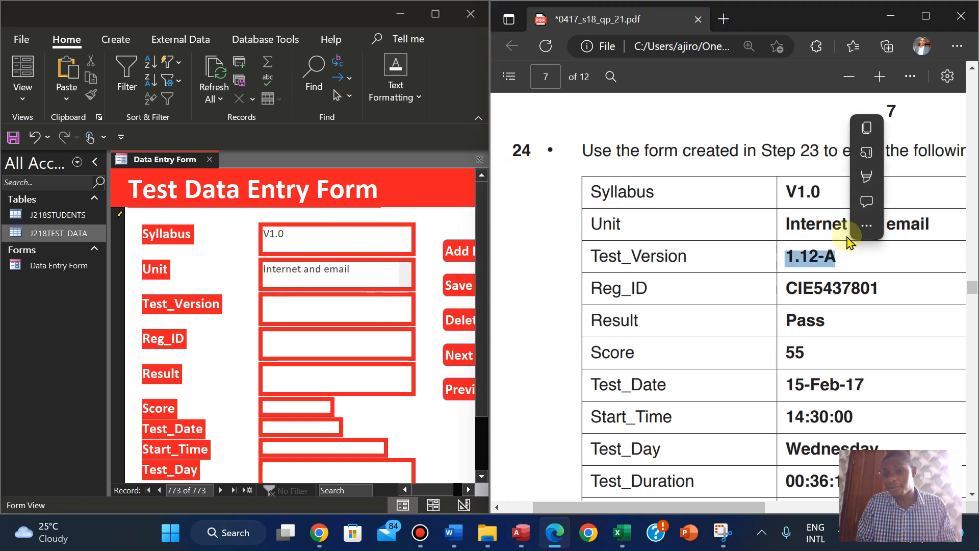
{"action": "left_click", "coordinate": [867, 127]}
{"action": "left_click", "coordinate": [280, 308]}
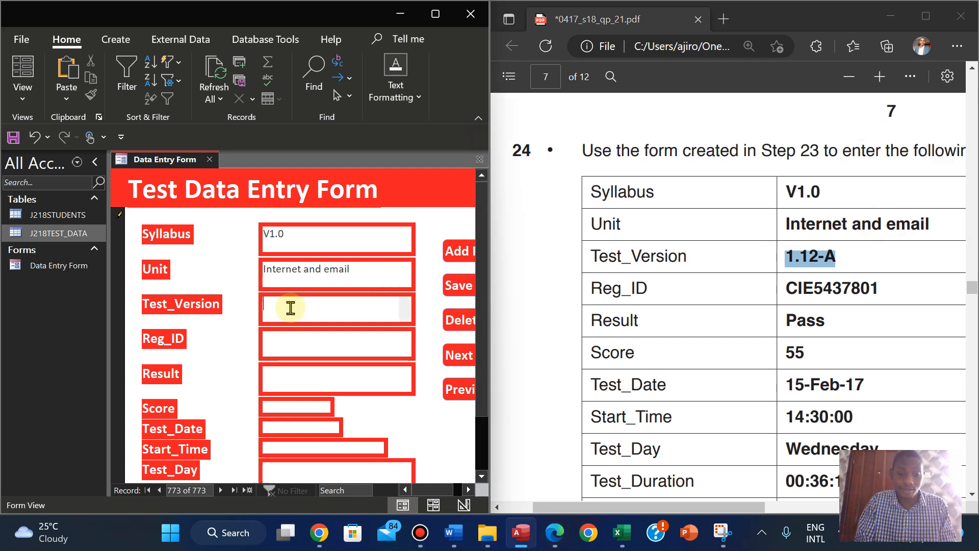
- Copy the registration ID into the Reg_ID field and Pass into the Result field from the question paper's table
{"action": "left_click_drag", "start_coordinate": [787, 287], "coordinate": [878, 286]}
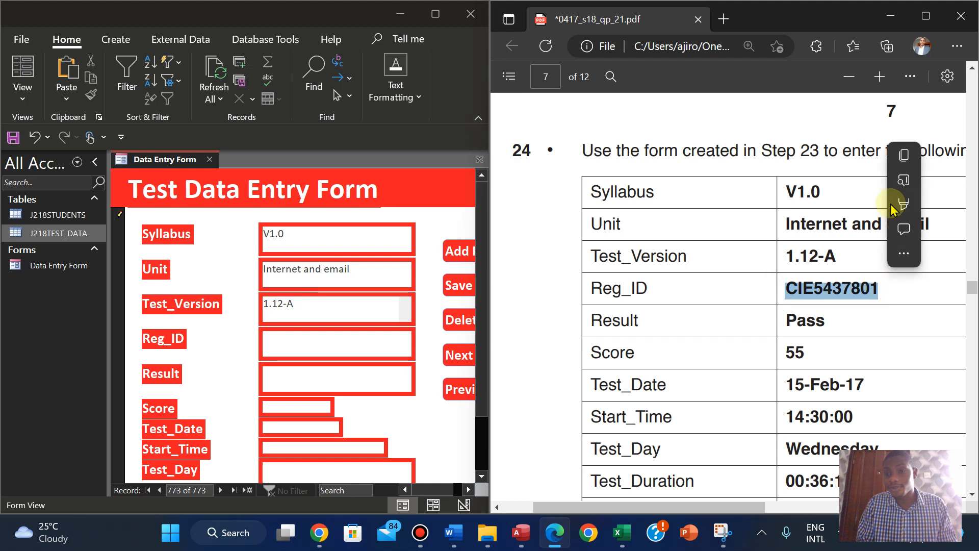
{"action": "left_click", "coordinate": [904, 155]}
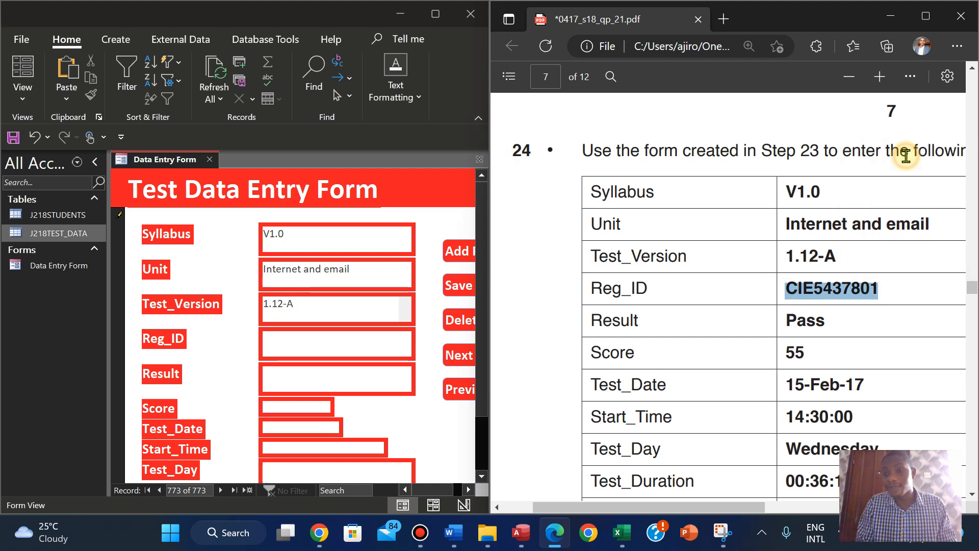
{"action": "left_click", "coordinate": [289, 341]}
{"action": "key", "text": "ctrl+v"}
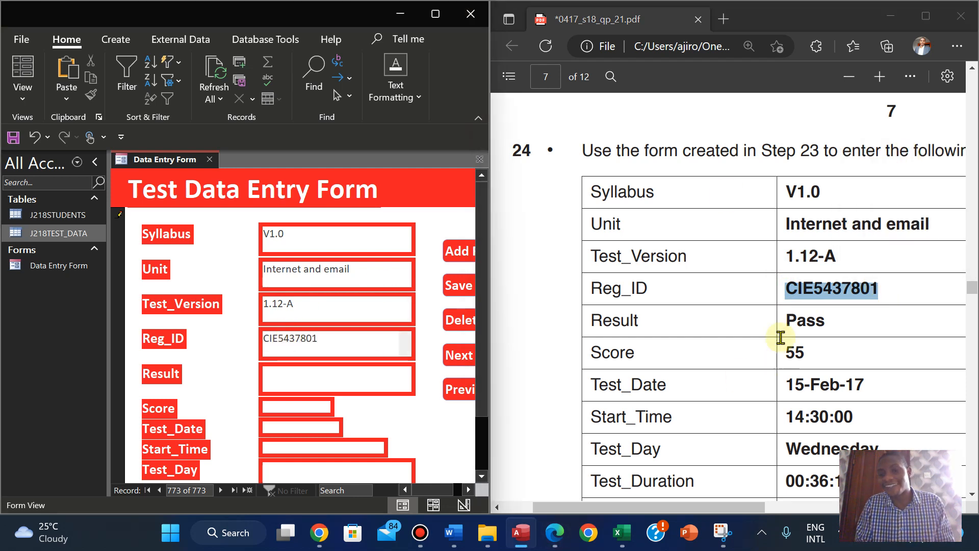
{"action": "left_click_drag", "start_coordinate": [787, 323], "coordinate": [827, 326]}
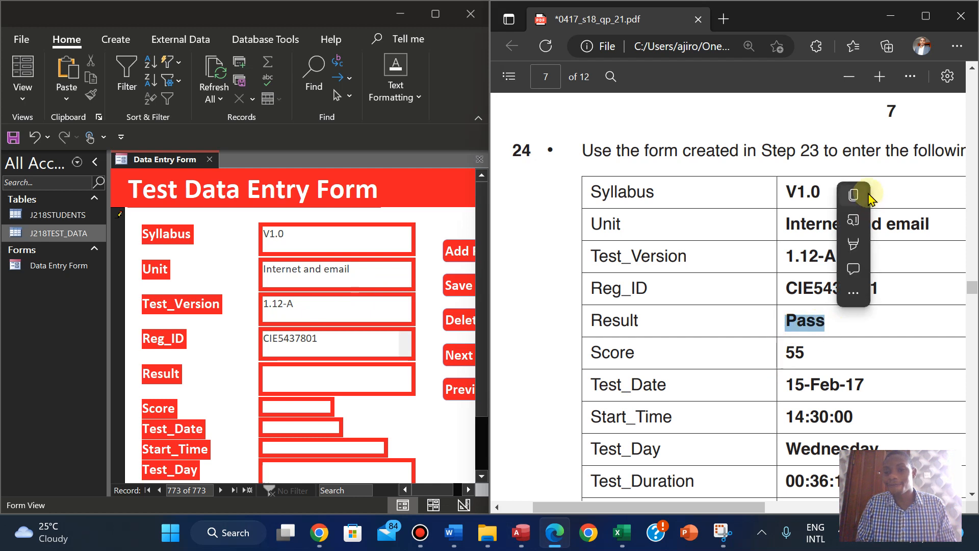
{"action": "left_click", "coordinate": [855, 195]}
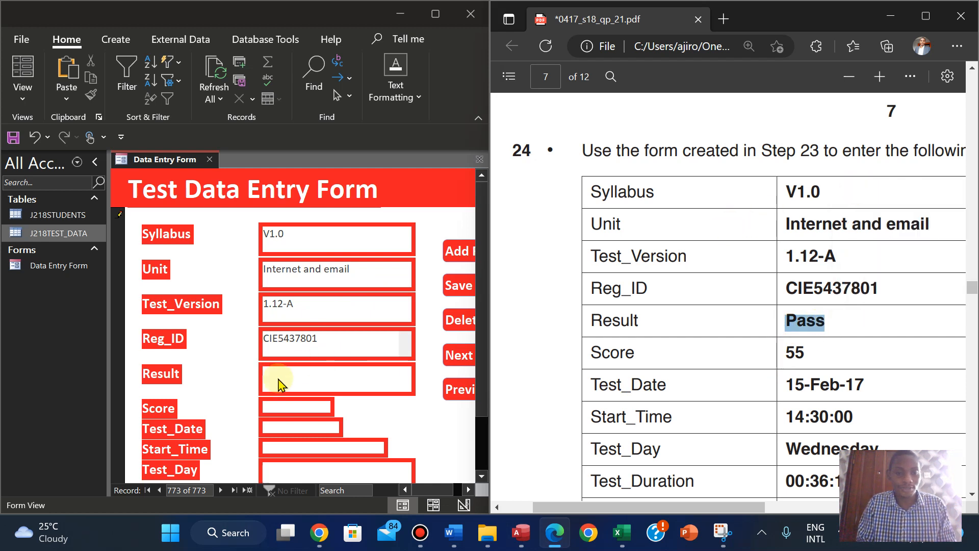
{"action": "left_click", "coordinate": [278, 378]}
- Copy 55 into the Score field and 15-Feb-17 into the Test_Date field from the question paper
{"action": "left_click_drag", "start_coordinate": [782, 356], "coordinate": [815, 360]}
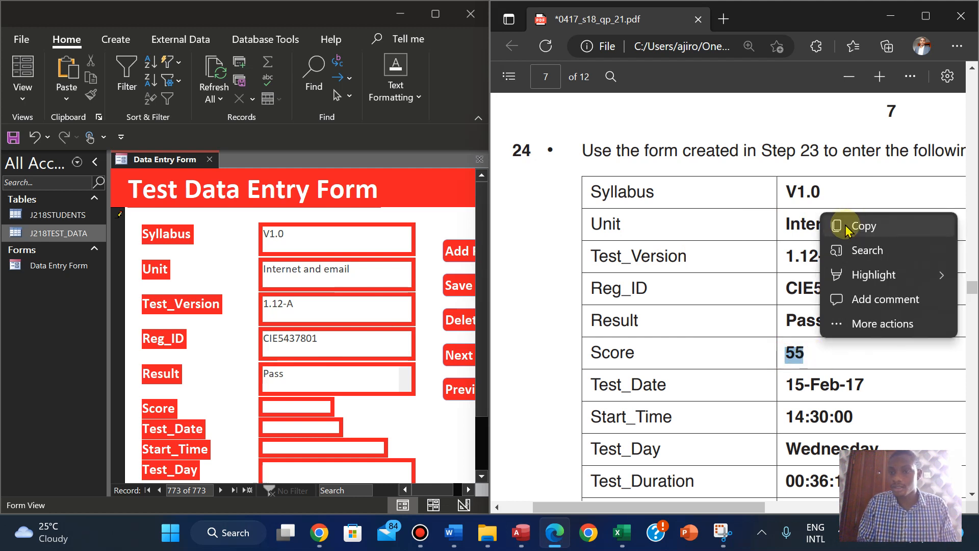
{"action": "left_click", "coordinate": [841, 227]}
{"action": "left_click", "coordinate": [279, 408]}
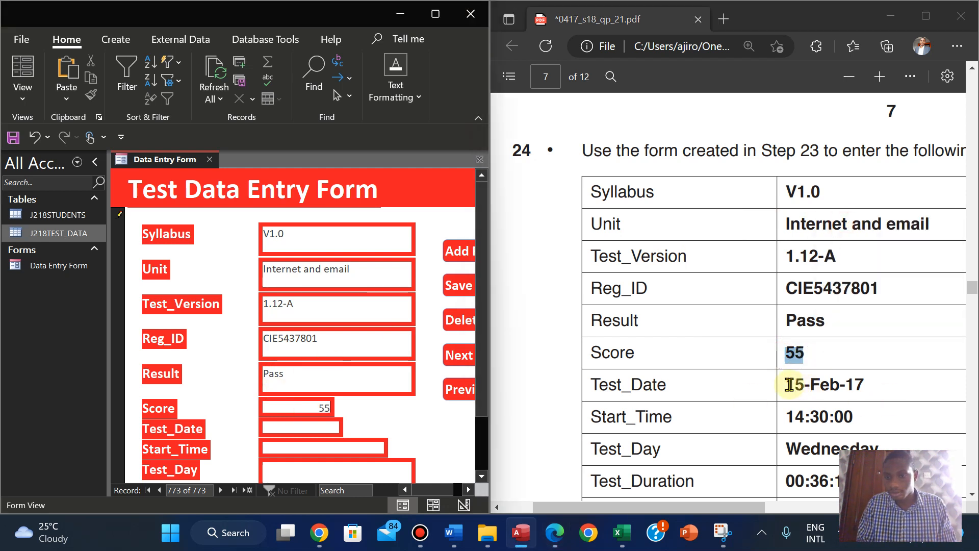
{"action": "left_click_drag", "start_coordinate": [789, 385], "coordinate": [864, 385]}
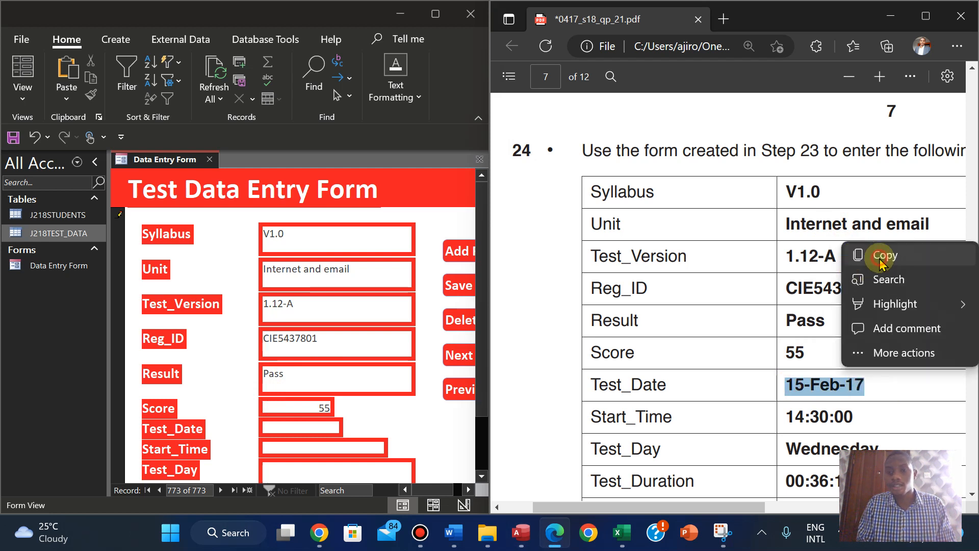
{"action": "left_click", "coordinate": [881, 258]}
{"action": "left_click", "coordinate": [308, 426]}
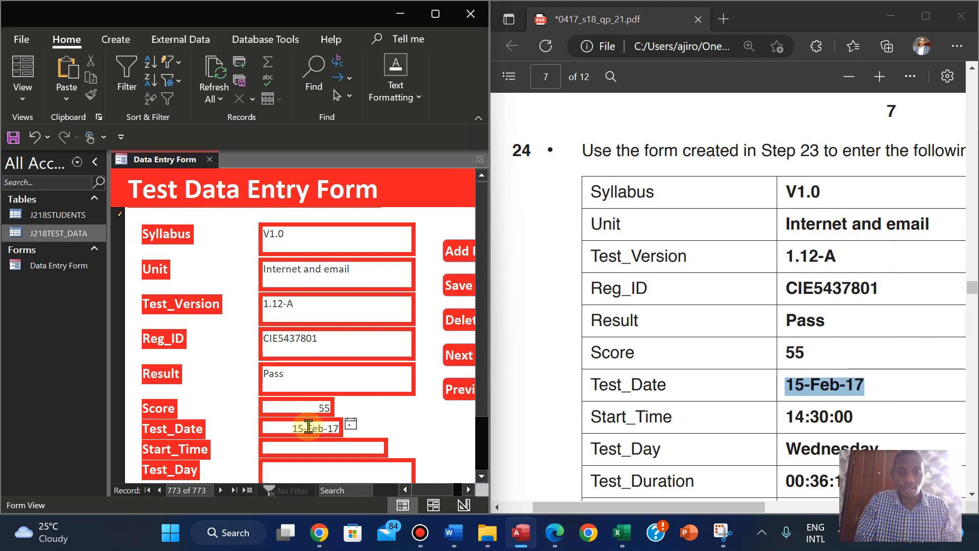
- Copy 14:30:00 into the Start_Time field and Wednesday into the Test_Day field from the question paper
{"action": "left_click_drag", "start_coordinate": [787, 417], "coordinate": [852, 416]}
{"action": "left_click", "coordinate": [873, 284]}
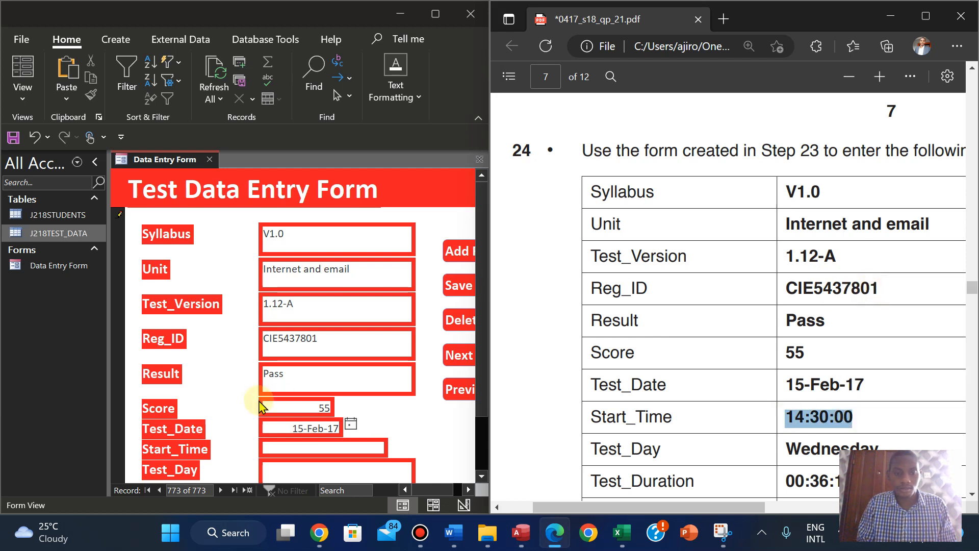
{"action": "left_click", "coordinate": [275, 448]}
{"action": "key", "text": "ctrl+v"}
{"action": "left_click_drag", "start_coordinate": [787, 448], "coordinate": [878, 449]}
{"action": "left_click", "coordinate": [896, 322]}
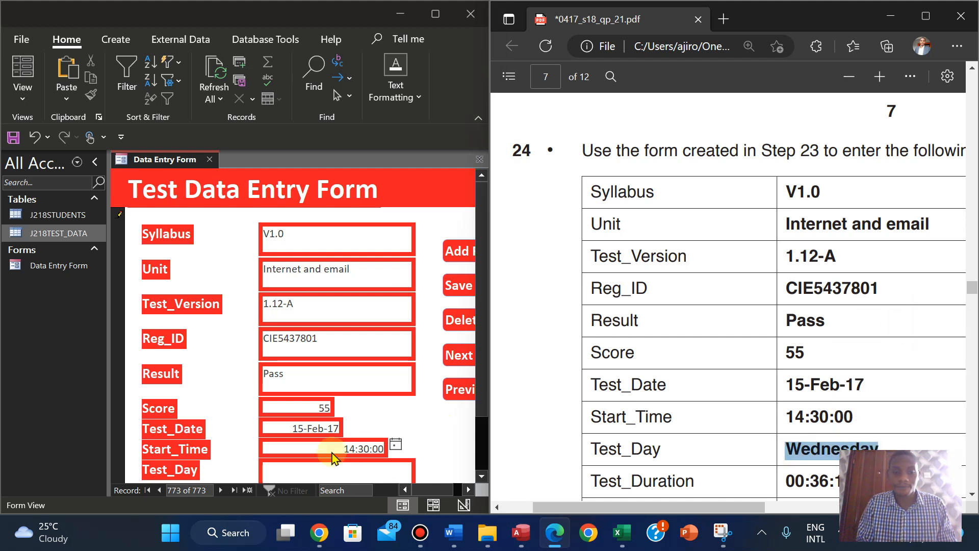
{"action": "left_click", "coordinate": [287, 467]}
{"action": "key", "text": "ctrl+v"}
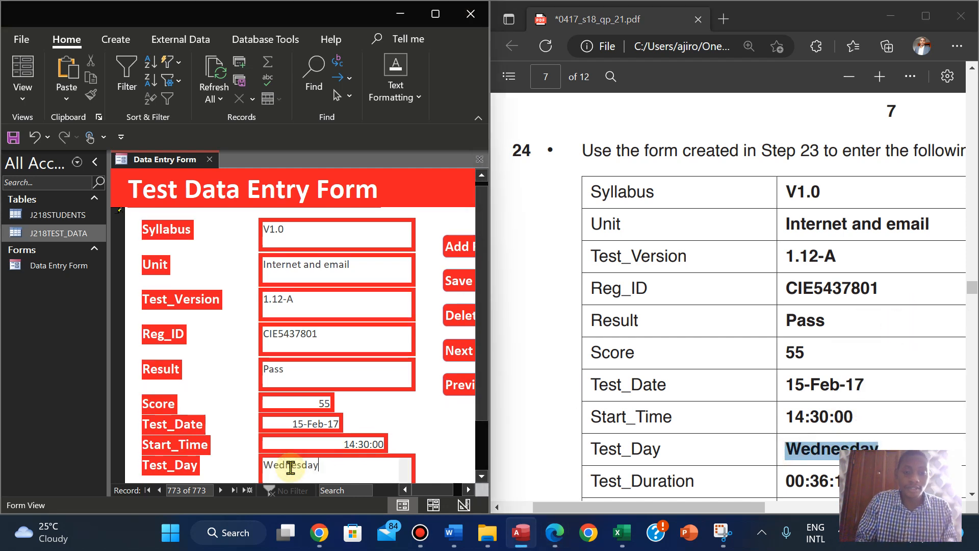
- Copy 00:36:10 into the Test_Duration field and the invigilator's full name into the Invigilator field from the question paper
{"action": "left_click_drag", "start_coordinate": [789, 487], "coordinate": [873, 482]}
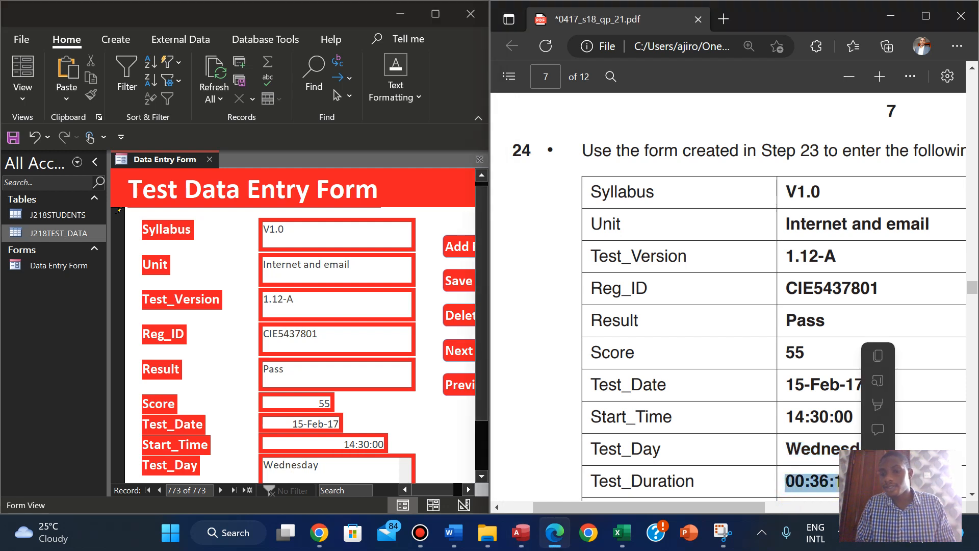
{"action": "left_click", "coordinate": [878, 357]}
{"action": "left_click_drag", "start_coordinate": [479, 373], "coordinate": [479, 434]}
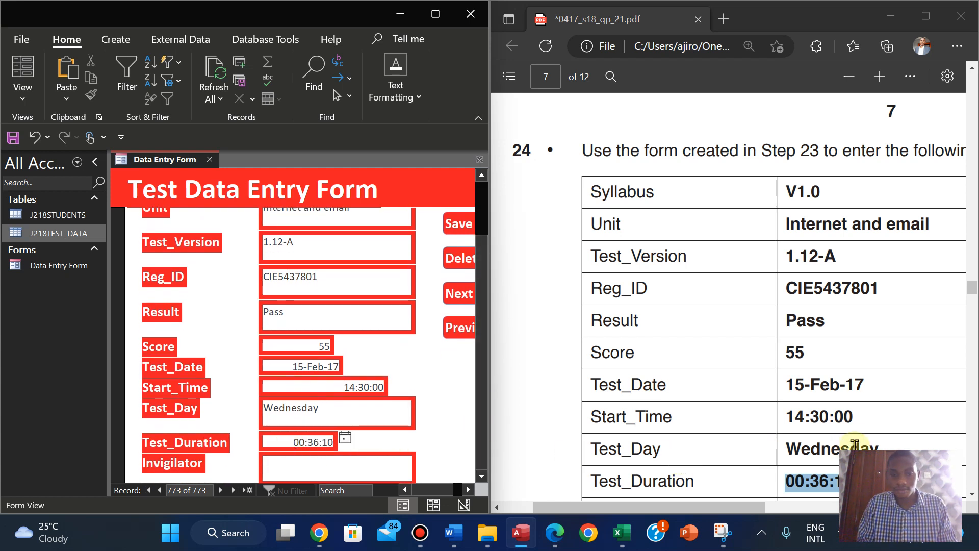
{"action": "left_click_drag", "start_coordinate": [971, 289], "coordinate": [971, 300]}
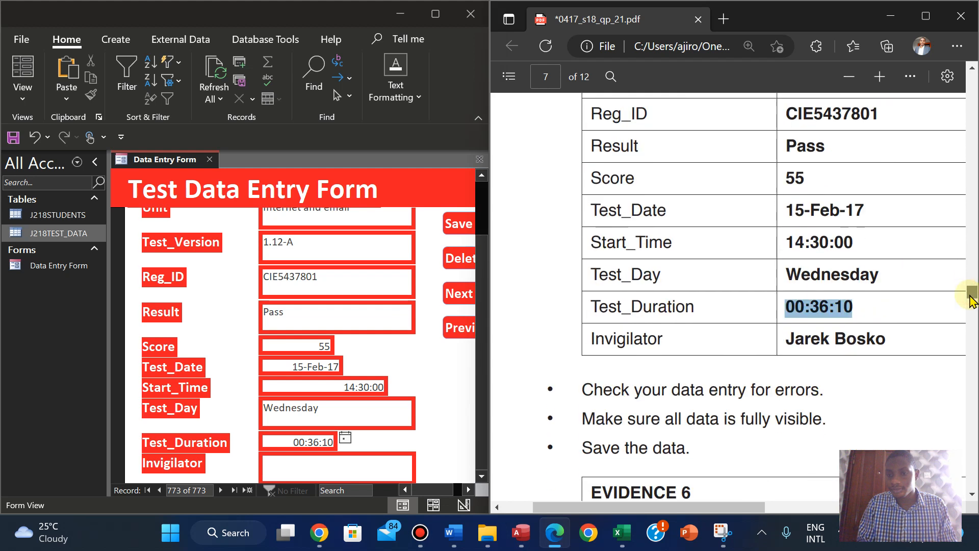
{"action": "left_click_drag", "start_coordinate": [785, 339], "coordinate": [890, 340]}
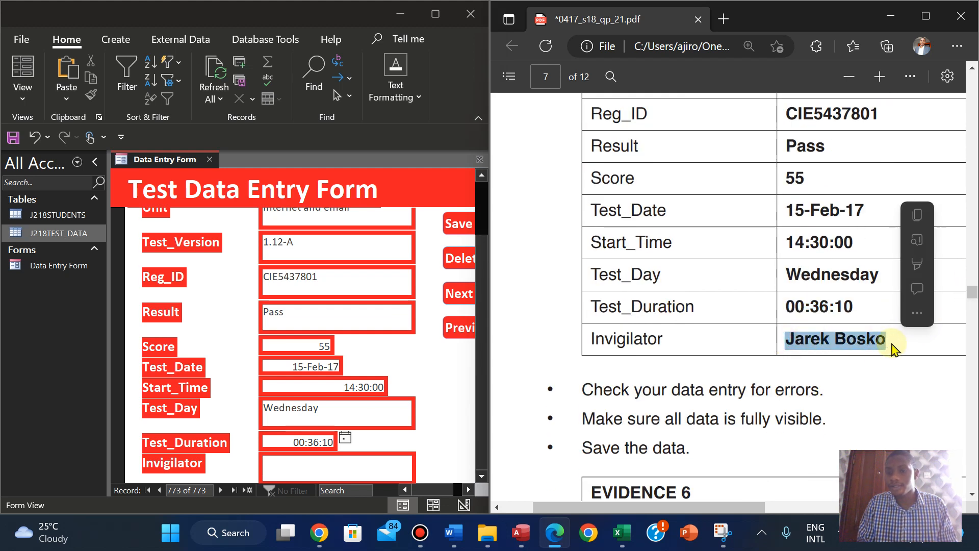
{"action": "left_click", "coordinate": [916, 219]}
{"action": "left_click", "coordinate": [314, 464]}
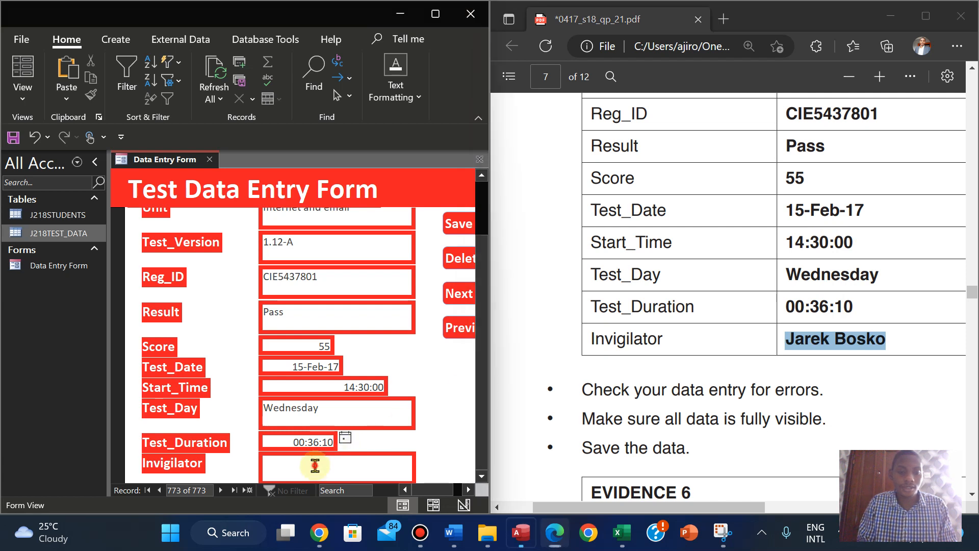
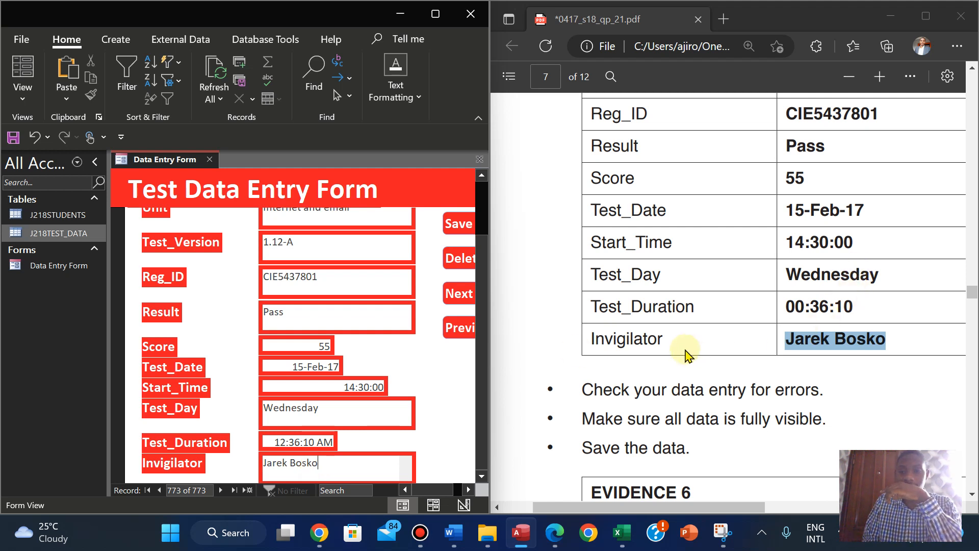
- Maximize the Access window and open the J218TEST_DATA table as read-only in Design View
{"action": "left_click", "coordinate": [434, 13]}
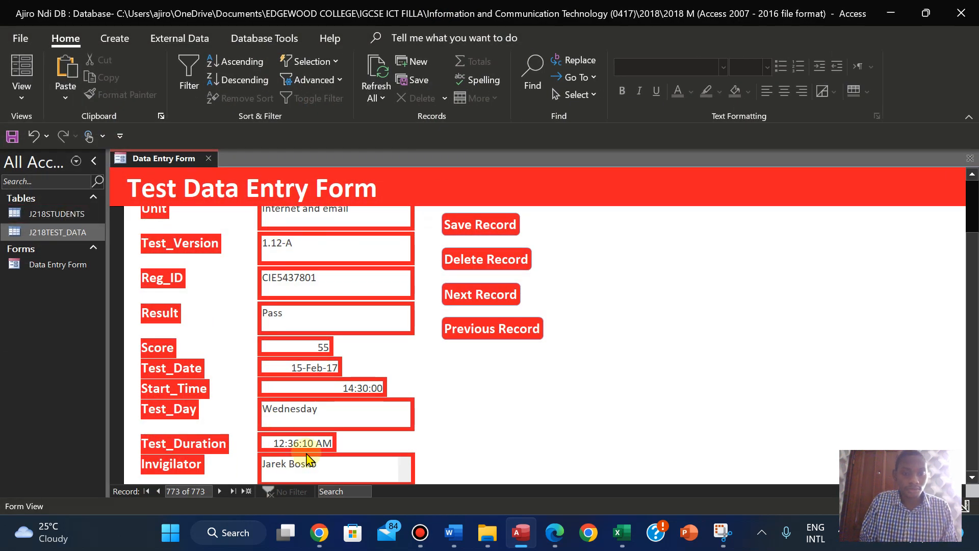
{"action": "right_click", "coordinate": [147, 160]}
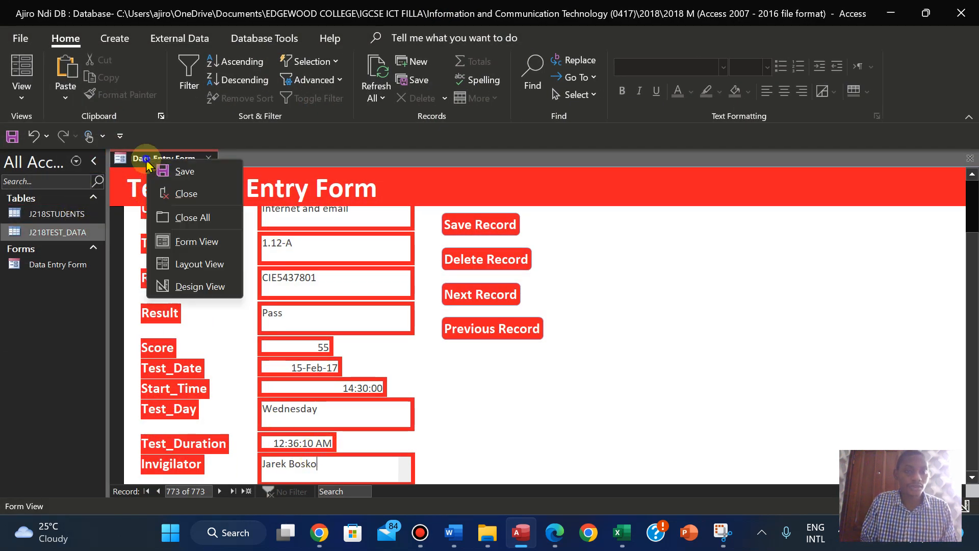
{"action": "double_click", "coordinate": [46, 235]}
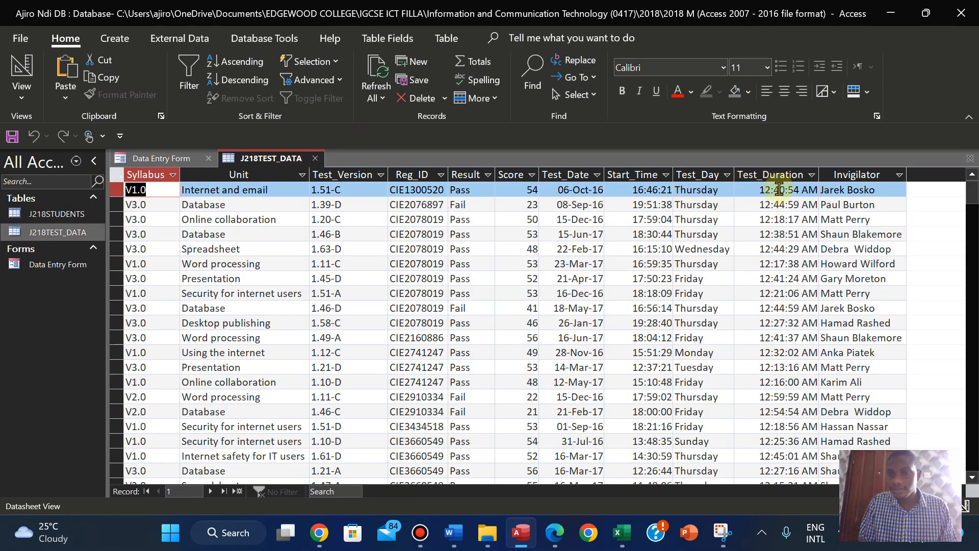
{"action": "left_click", "coordinate": [22, 93]}
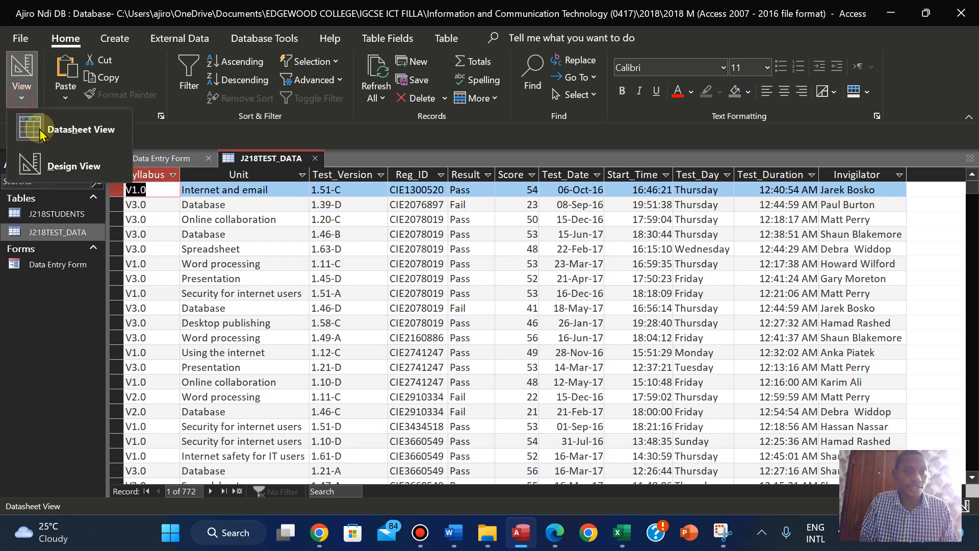
{"action": "left_click", "coordinate": [61, 167]}
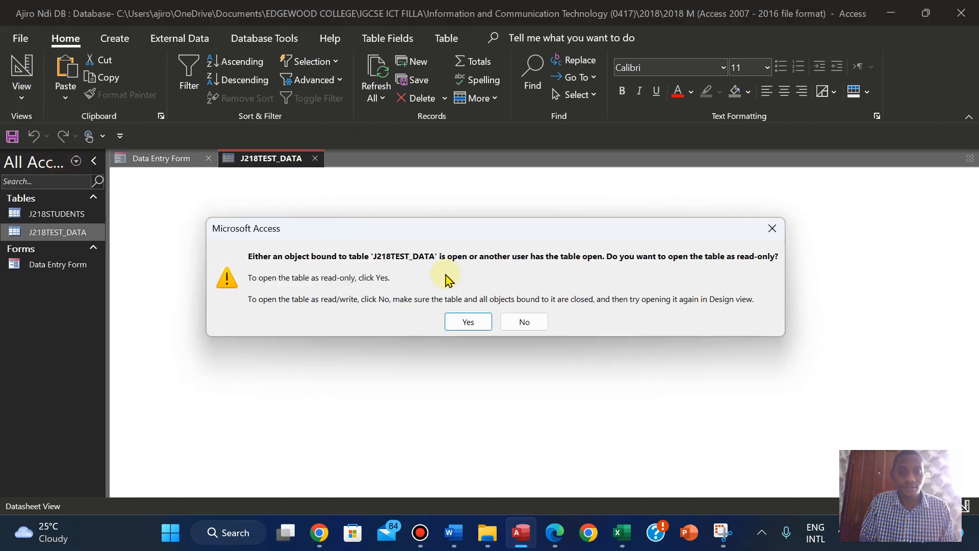
{"action": "left_click", "coordinate": [469, 322]}
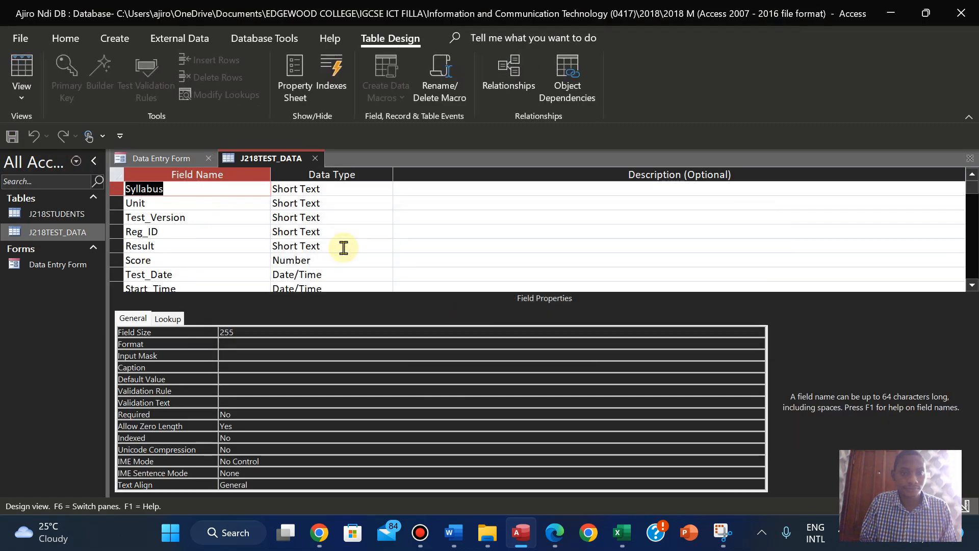
- Examine the Test_Duration field's data type, its available Format options and its Input Mask property
{"action": "left_click", "coordinate": [967, 116]}
{"action": "left_click", "coordinate": [315, 244]}
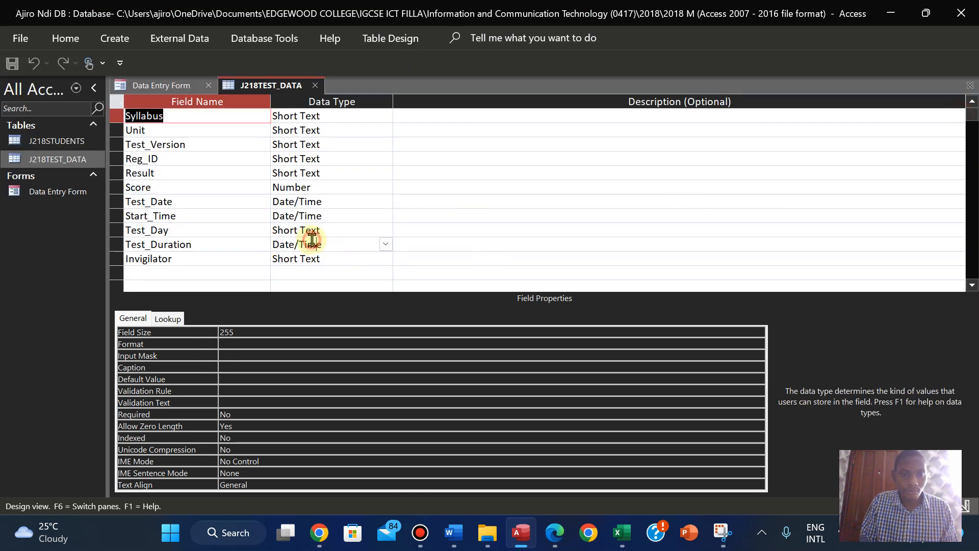
{"action": "left_click", "coordinate": [723, 331]}
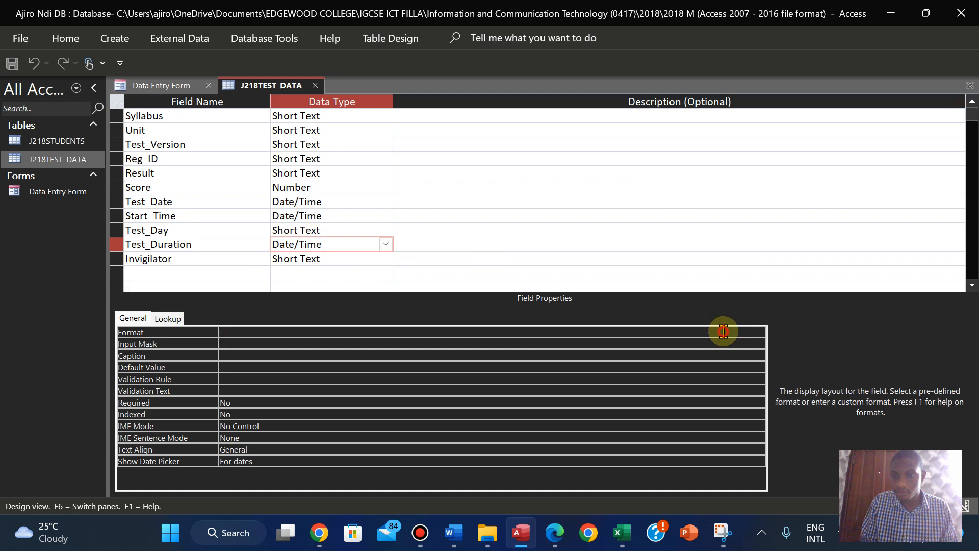
{"action": "left_click", "coordinate": [758, 331]}
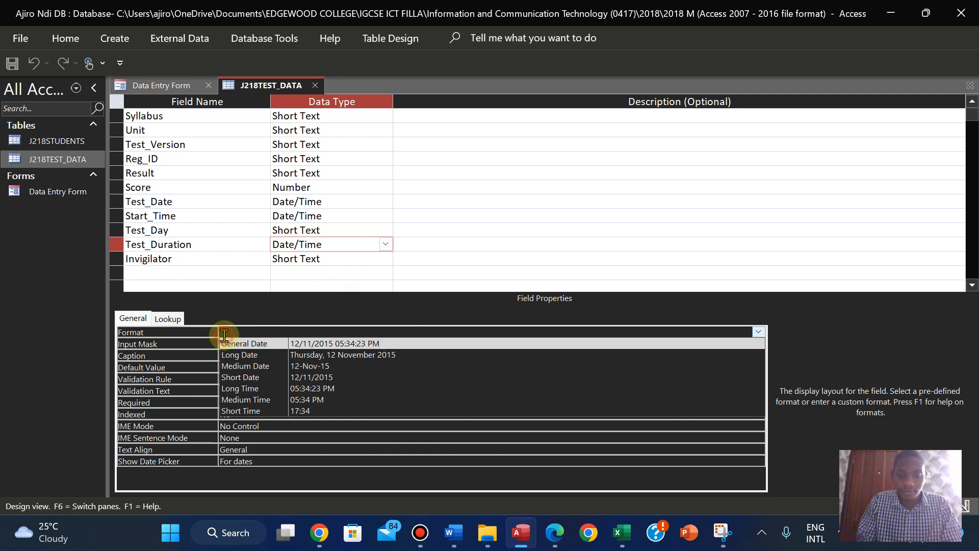
{"action": "left_click", "coordinate": [476, 243]}
{"action": "left_click", "coordinate": [356, 244]}
{"action": "left_click", "coordinate": [230, 331]}
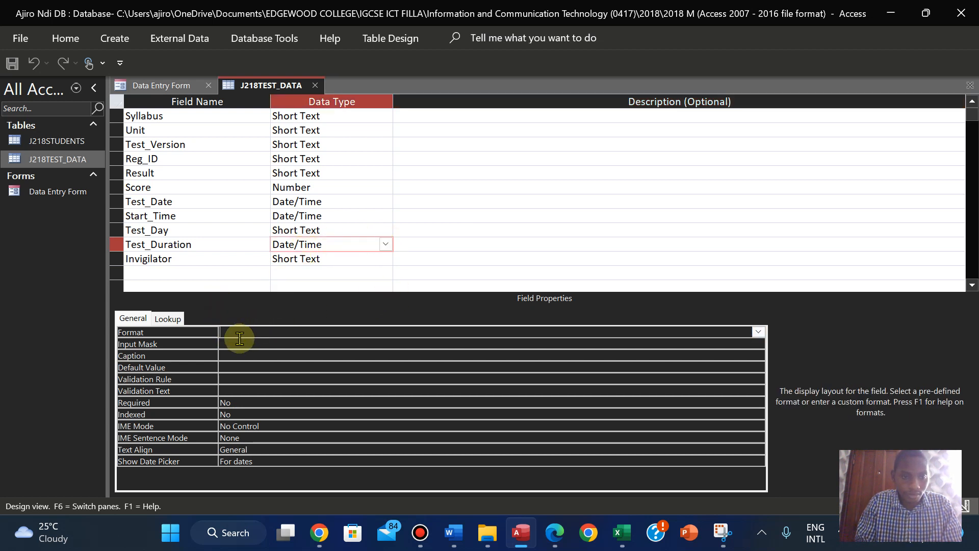
{"action": "left_click", "coordinate": [241, 346]}
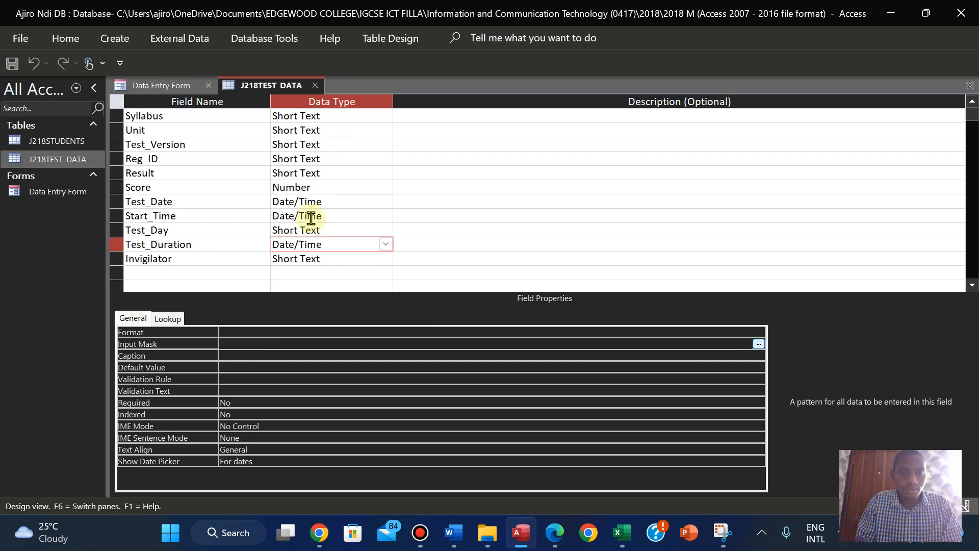
- Close the J218TEST_DATA table, save the Data Entry Form with its new record, and close the form
{"action": "right_click", "coordinate": [252, 84]}
{"action": "left_click", "coordinate": [281, 117]}
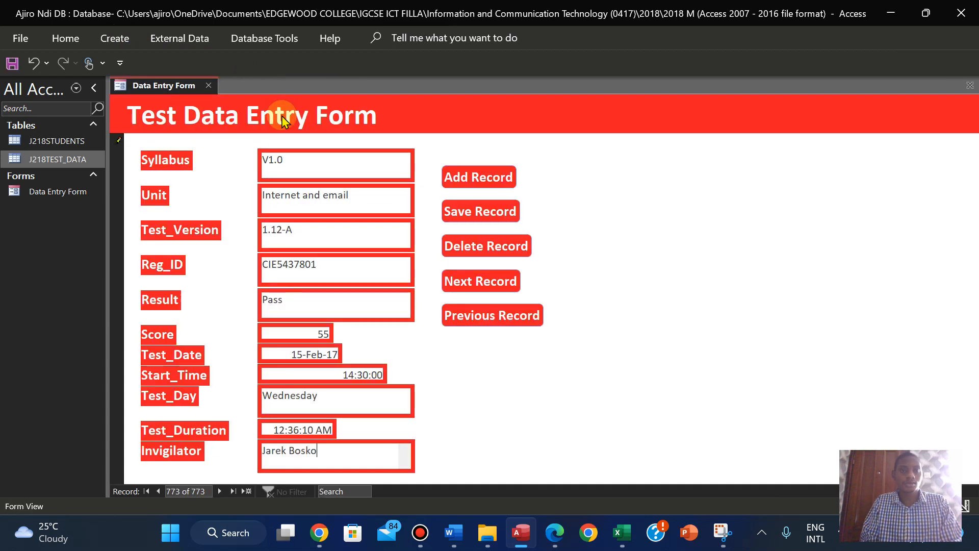
{"action": "right_click", "coordinate": [152, 86]}
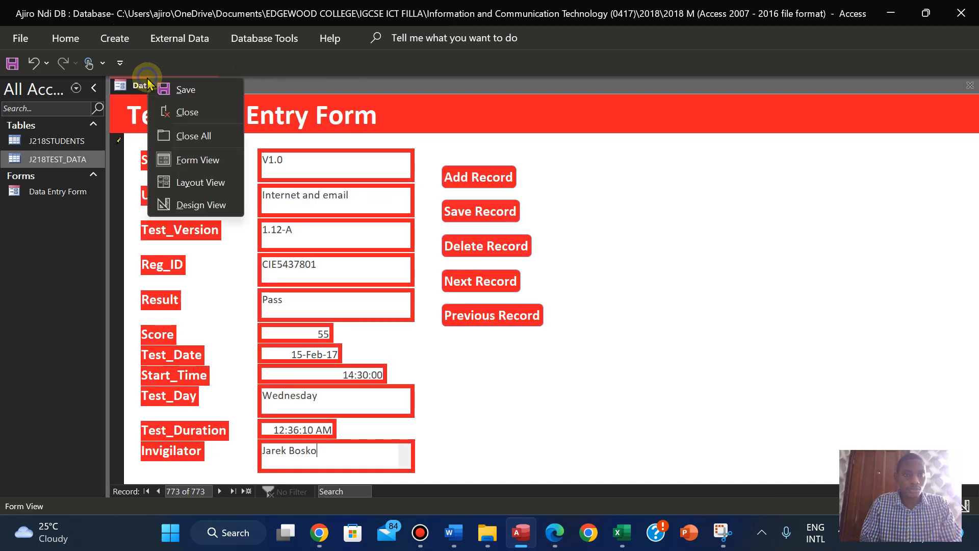
{"action": "left_click", "coordinate": [174, 89]}
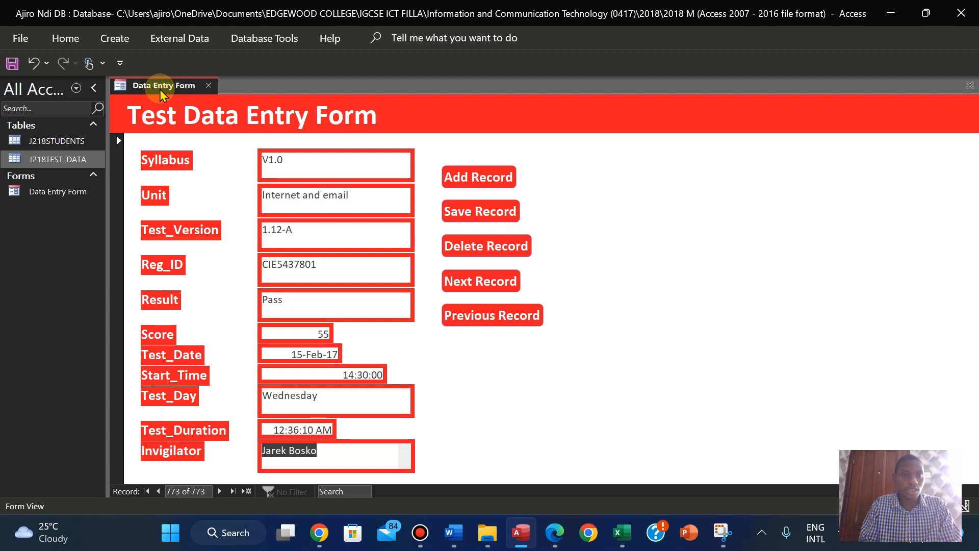
{"action": "right_click", "coordinate": [160, 90]}
{"action": "left_click", "coordinate": [180, 120]}
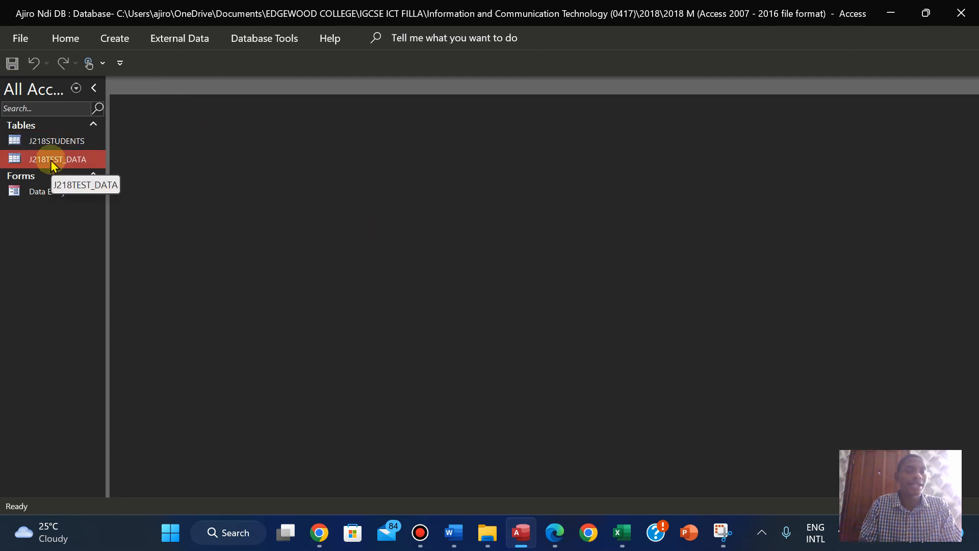
- Reopen the Data Entry Form and go to the last record to check the saved entry
{"action": "double_click", "coordinate": [47, 196]}
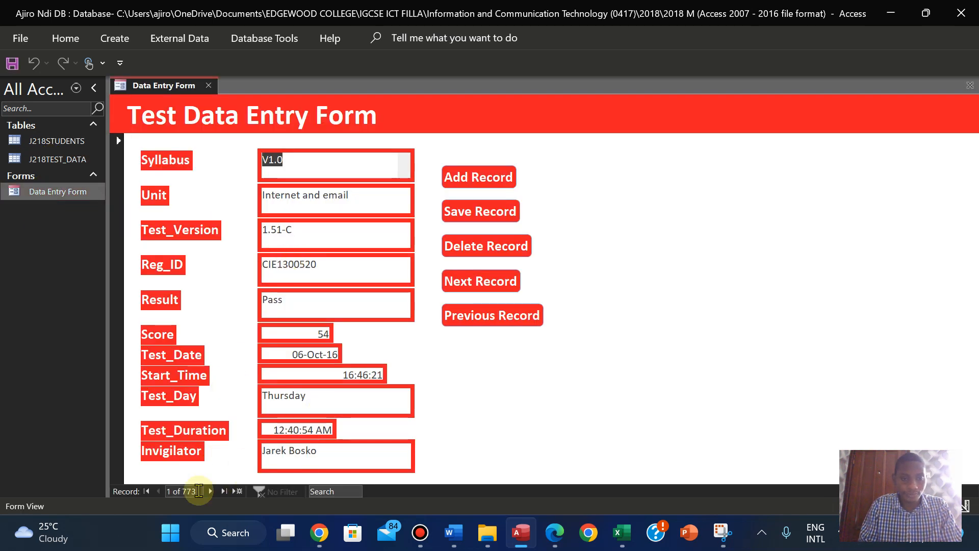
{"action": "left_click", "coordinate": [224, 491]}
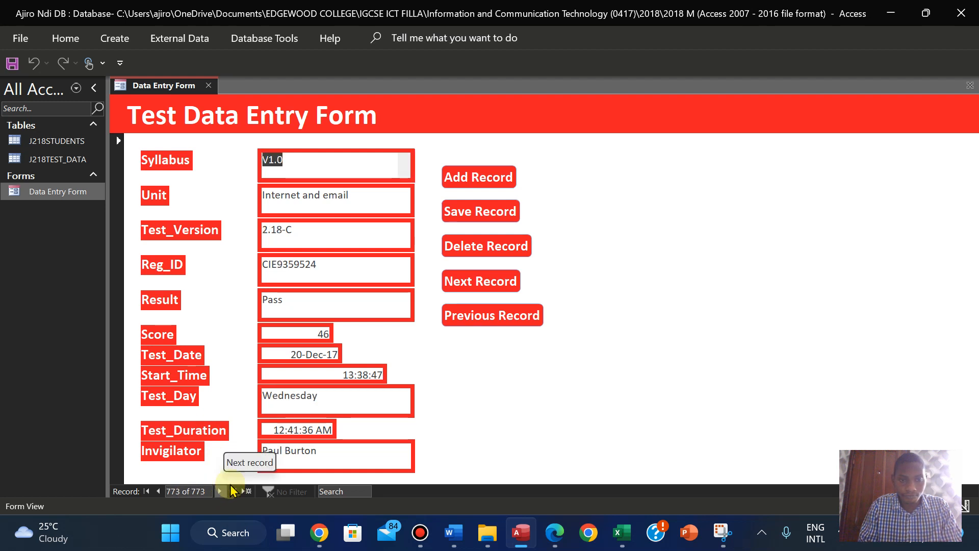
- Check the last record in the form against the question paper's task 24 values and close the Data Entry Form
{"action": "left_click", "coordinate": [548, 536]}
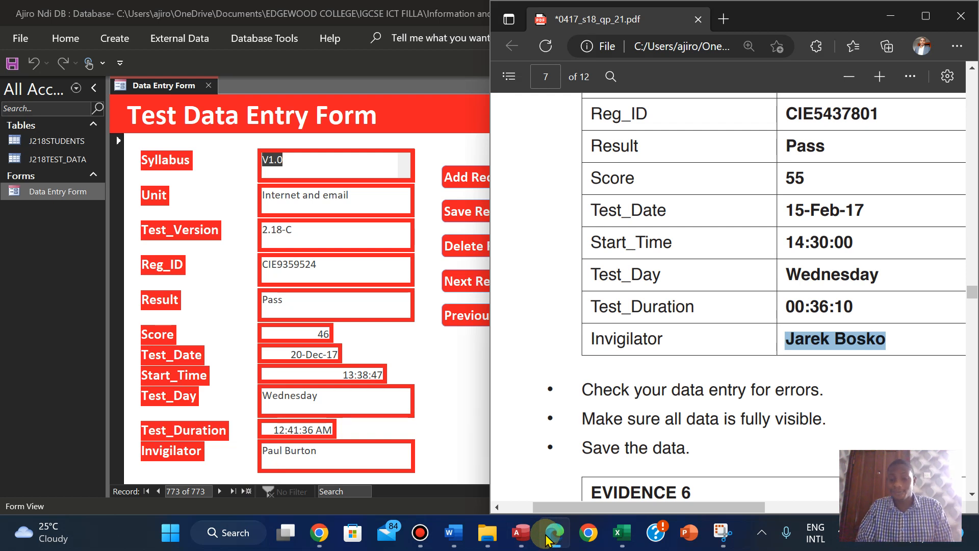
{"action": "left_click", "coordinate": [549, 536]}
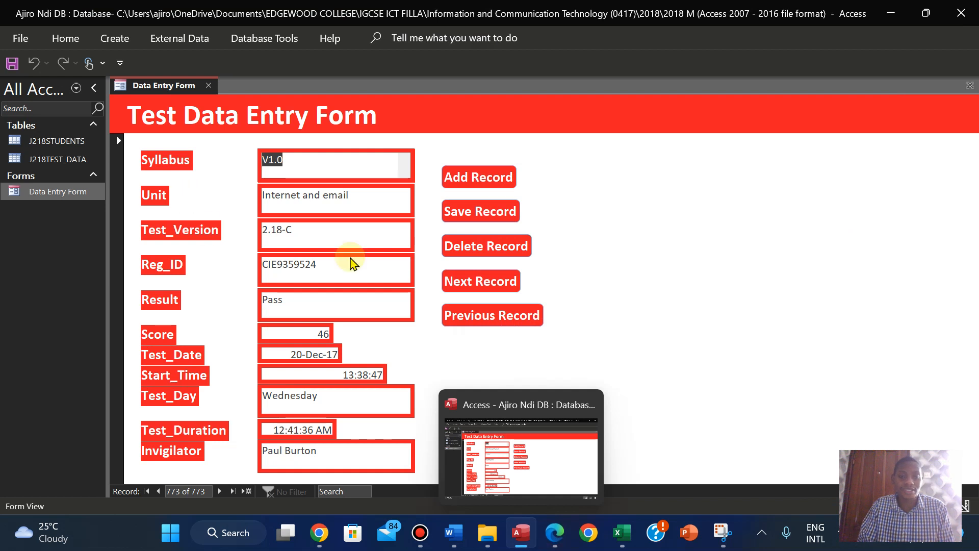
{"action": "right_click", "coordinate": [153, 90]}
{"action": "left_click", "coordinate": [171, 112]}
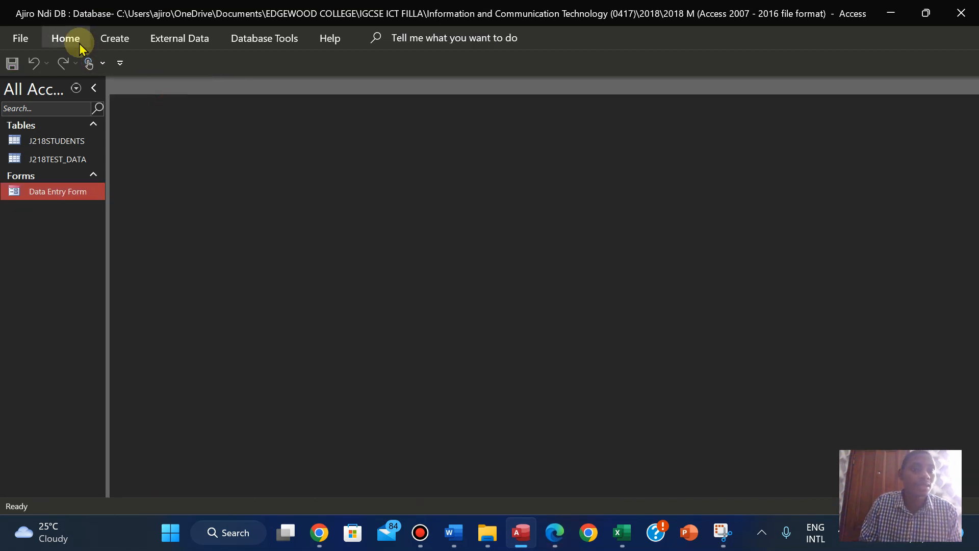
- Open the J218TEST_DATA table and switch it to Design View
{"action": "left_click", "coordinate": [67, 39]}
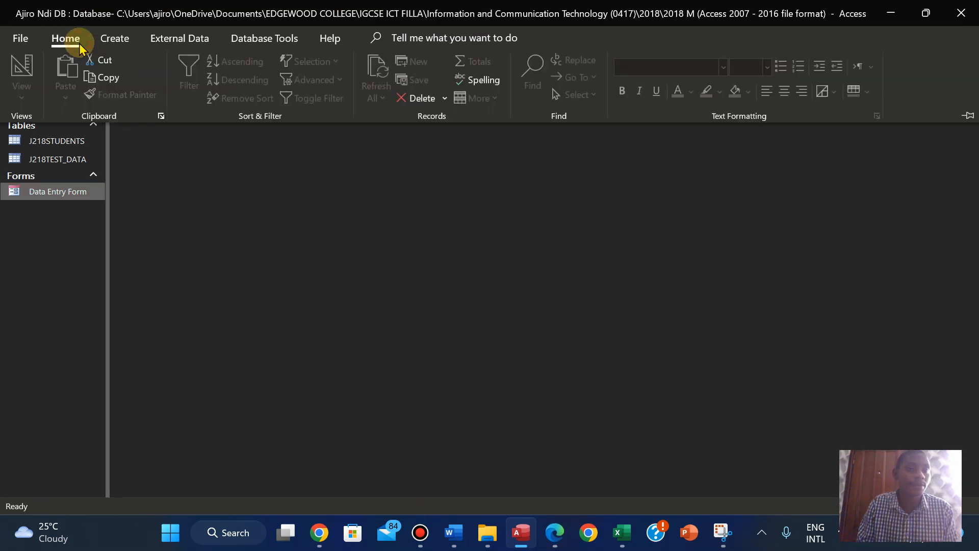
{"action": "double_click", "coordinate": [68, 161]}
{"action": "left_click", "coordinate": [67, 41]}
{"action": "left_click", "coordinate": [22, 91]}
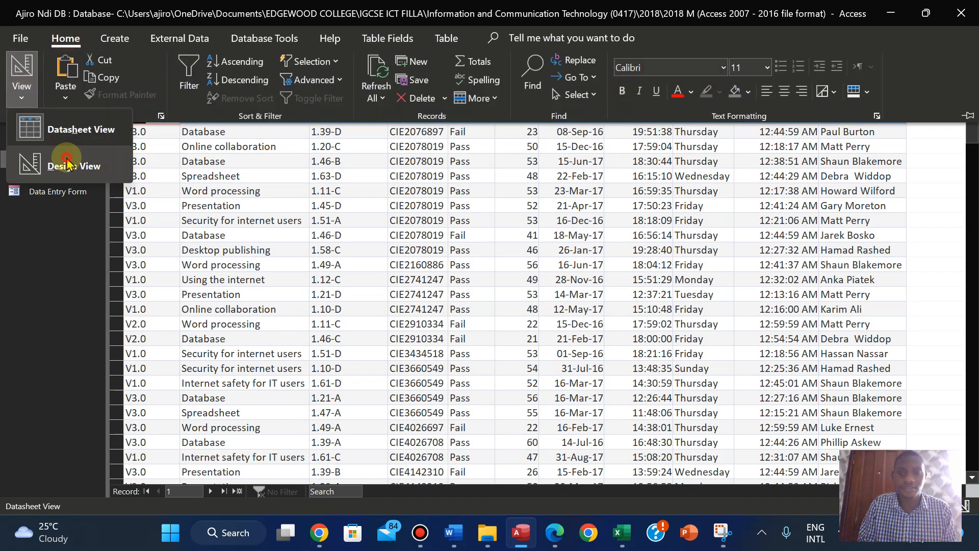
{"action": "left_click", "coordinate": [67, 162]}
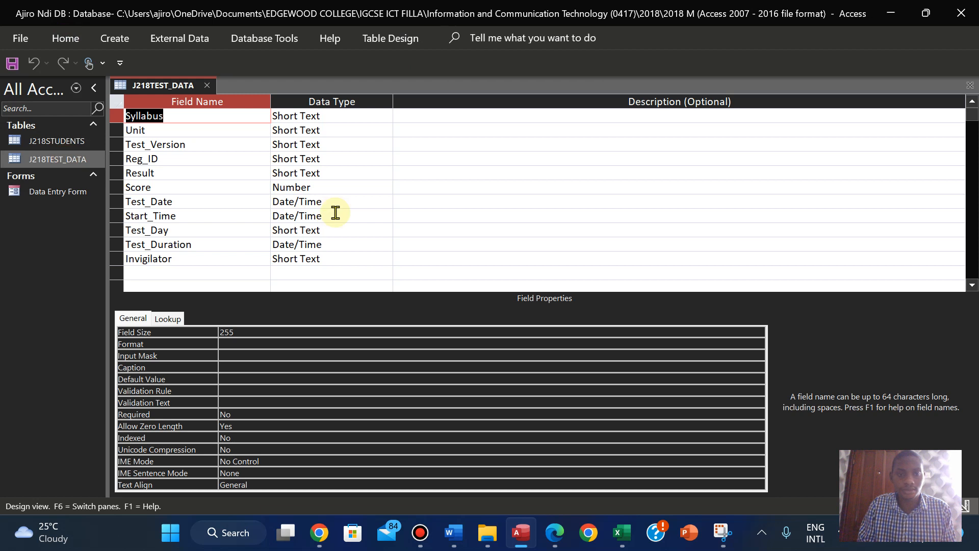
- Set the Test_Duration field's format to hh:mm:ss, then save the table while switching to Datasheet View
{"action": "left_click", "coordinate": [303, 248]}
{"action": "left_click", "coordinate": [240, 333]}
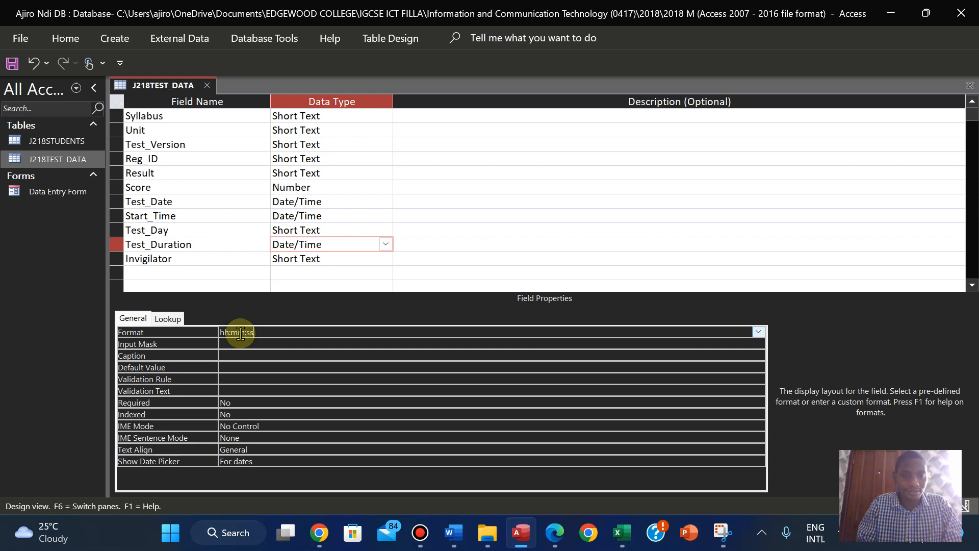
{"action": "left_click", "coordinate": [65, 39]}
{"action": "left_click", "coordinate": [36, 95]}
{"action": "left_click", "coordinate": [51, 125]}
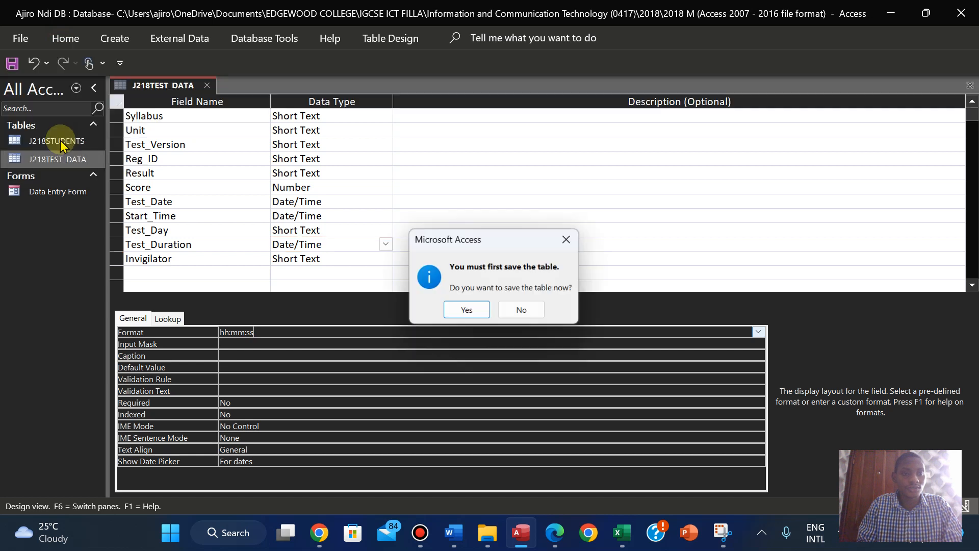
{"action": "left_click", "coordinate": [467, 311]}
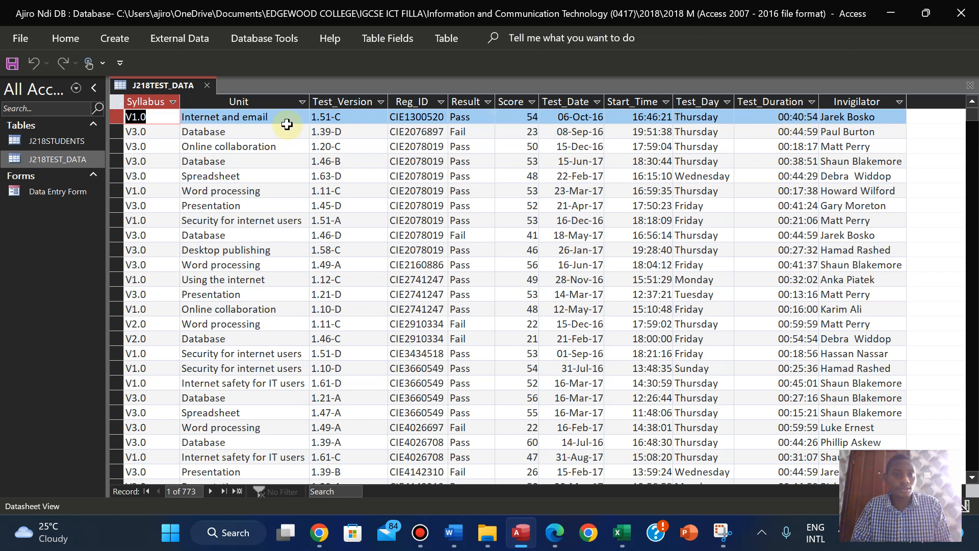
- Start a find in the J218TEST_DATA table and copy the invigilator's name from task 24 in the question paper
{"action": "left_click", "coordinate": [563, 541]}
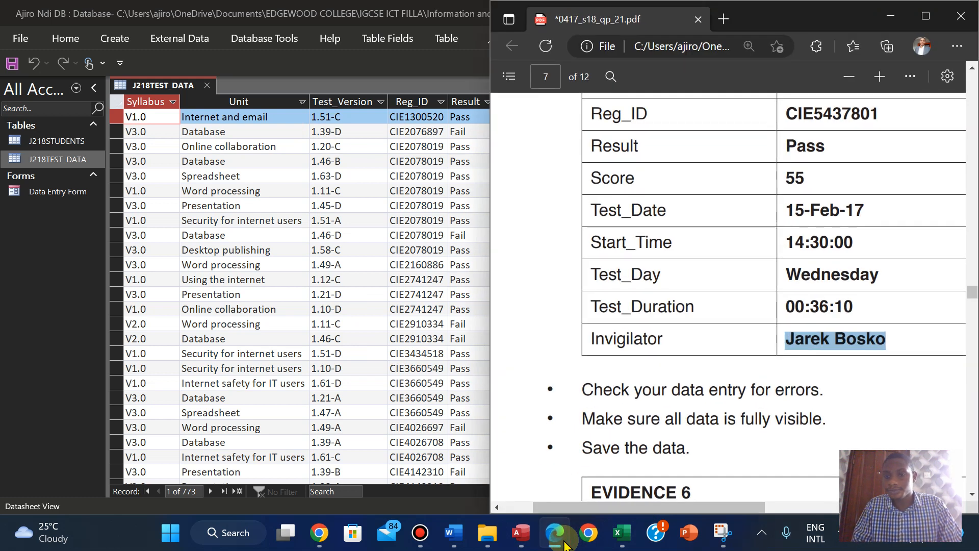
{"action": "left_click", "coordinate": [564, 544]}
{"action": "key", "text": "ctrl+f"}
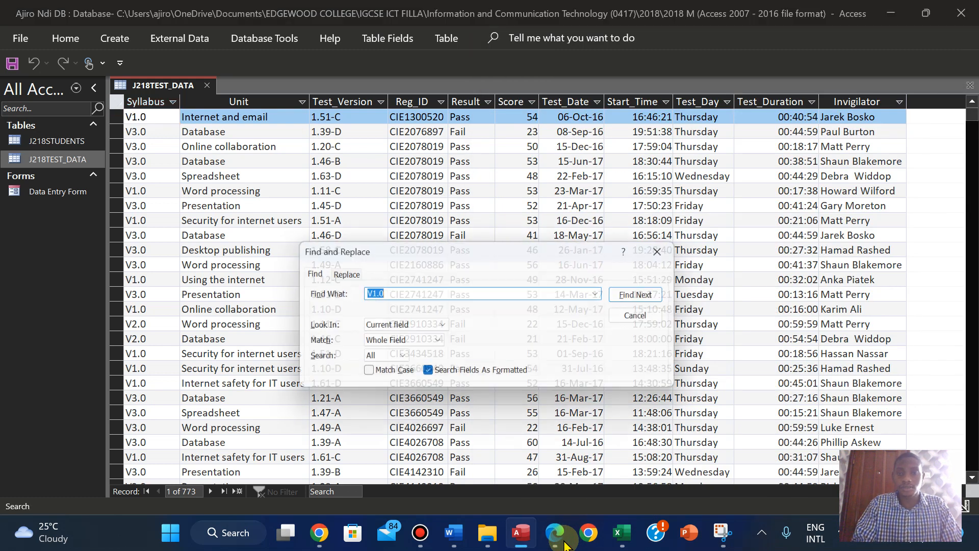
{"action": "type", "text": "jarek"}
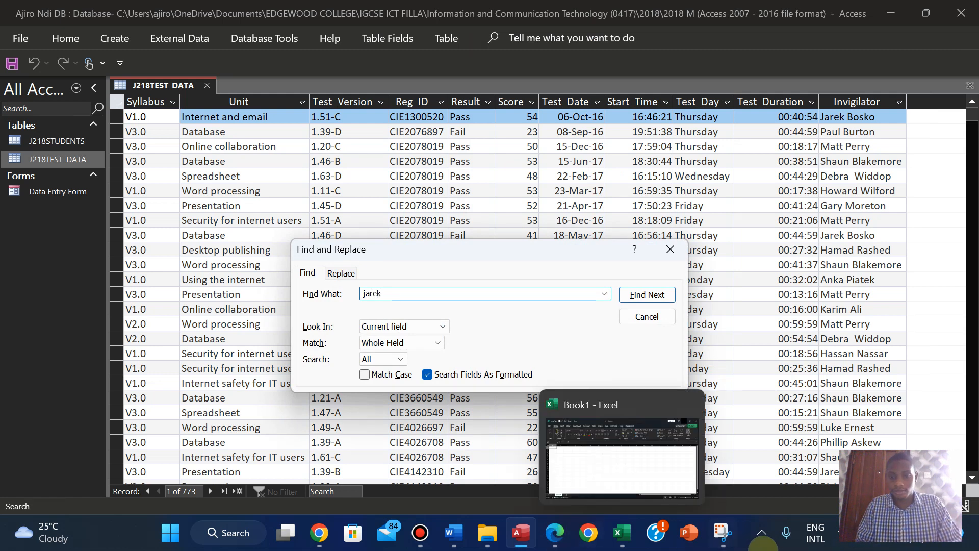
{"action": "left_click", "coordinate": [554, 533]}
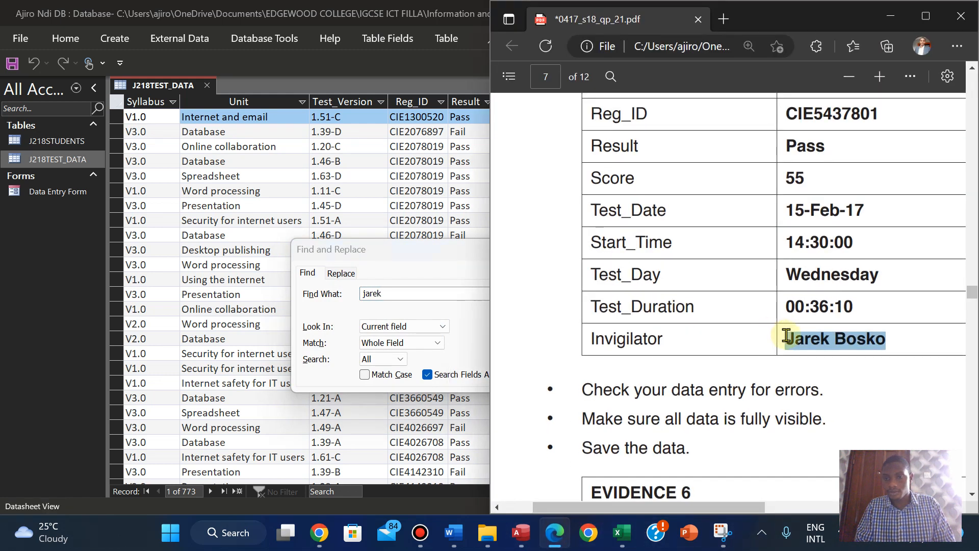
{"action": "right_click", "coordinate": [844, 340]}
{"action": "left_click", "coordinate": [724, 94]}
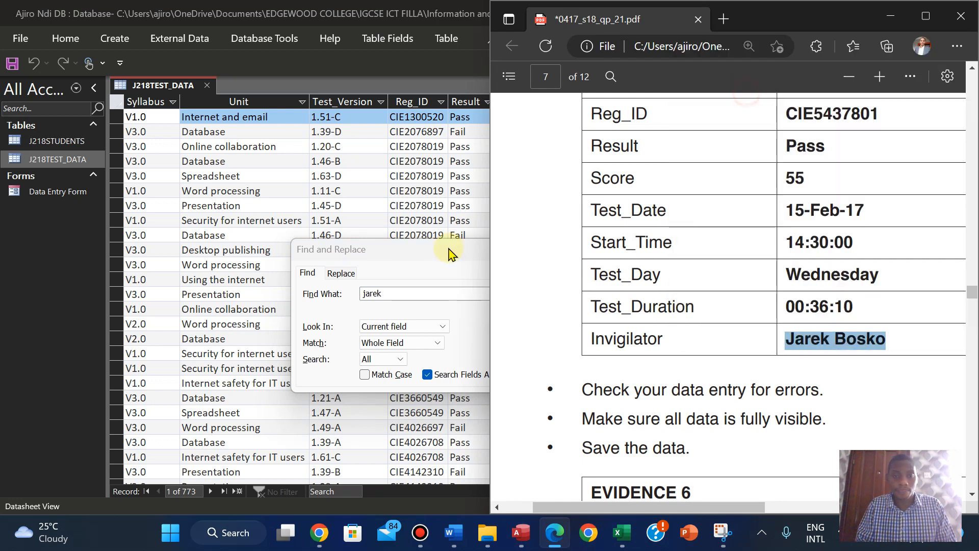
- Search the current field for the copied invigilator's name, repeat the search once, and close Find and Replace
{"action": "left_click", "coordinate": [386, 296]}
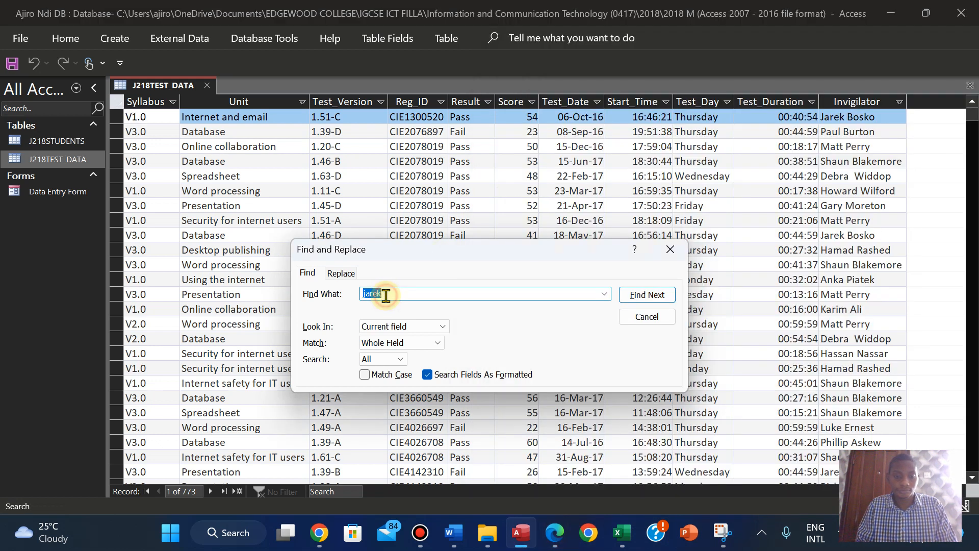
{"action": "key", "text": "ctrl+v"}
{"action": "left_click", "coordinate": [648, 297]}
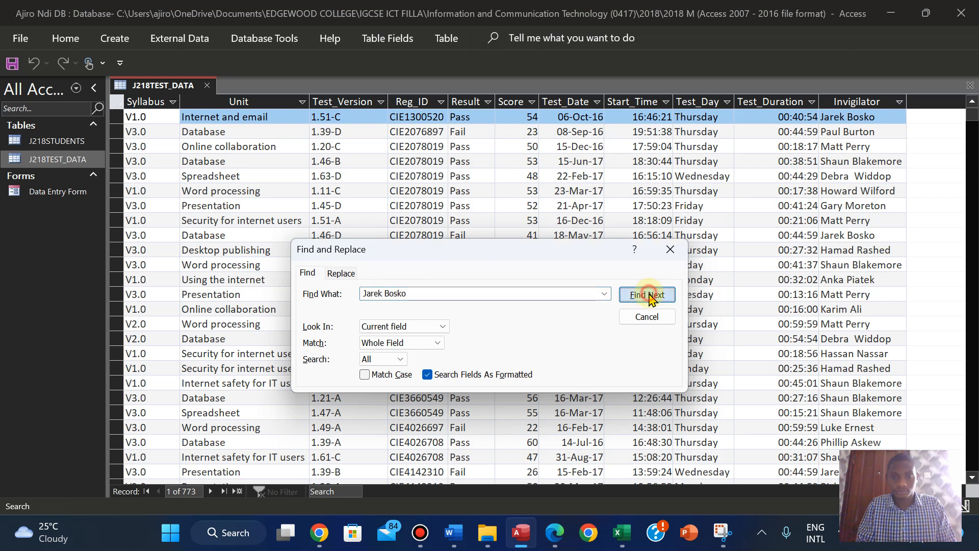
{"action": "left_click", "coordinate": [495, 307]}
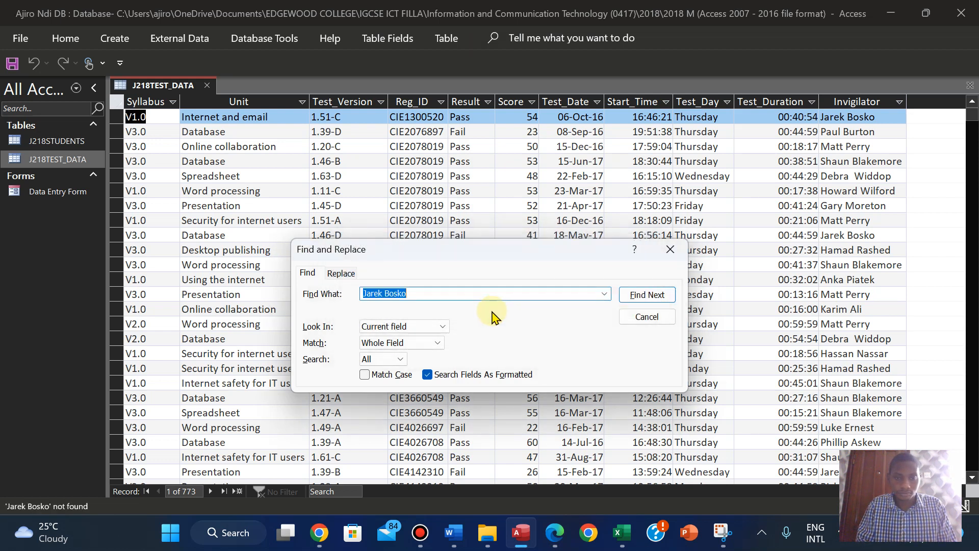
{"action": "left_click", "coordinate": [656, 297]}
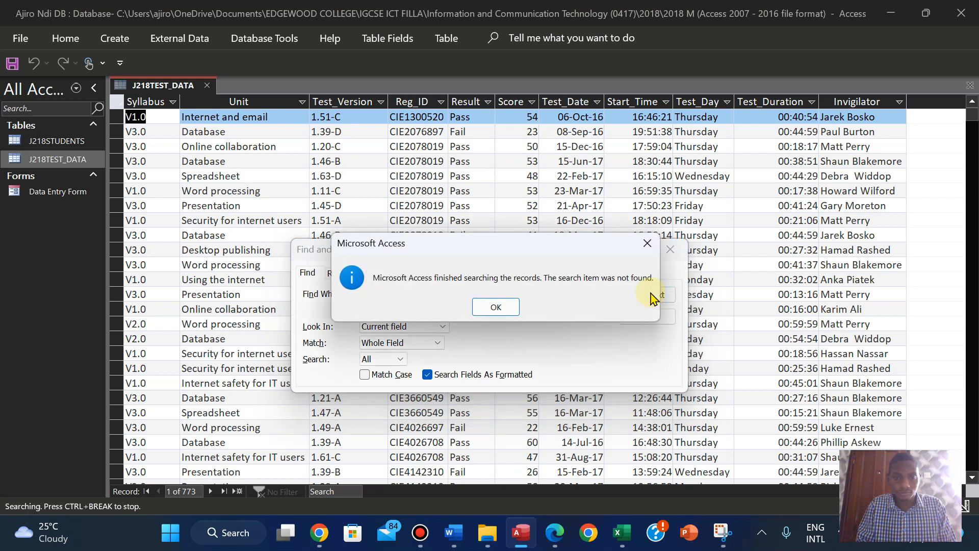
{"action": "left_click", "coordinate": [496, 307]}
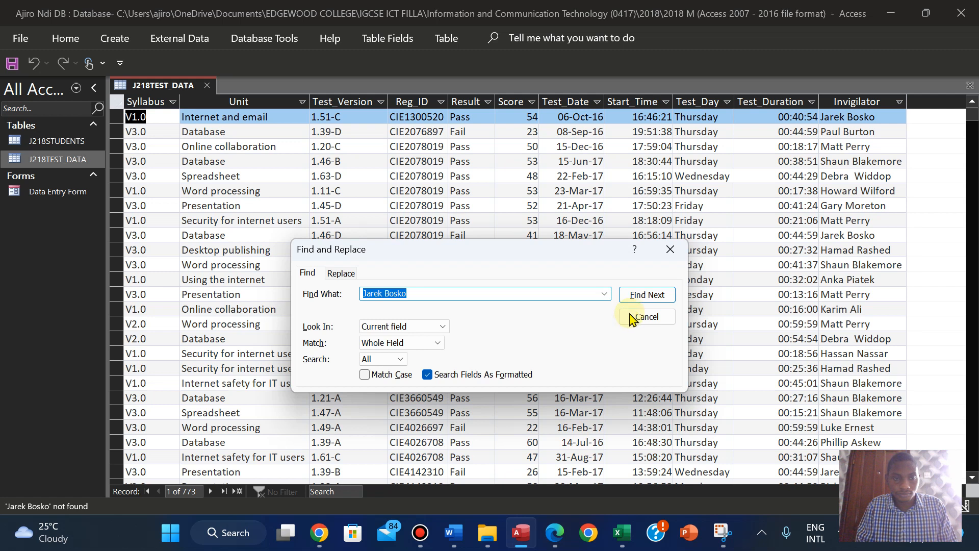
{"action": "left_click", "coordinate": [670, 250]}
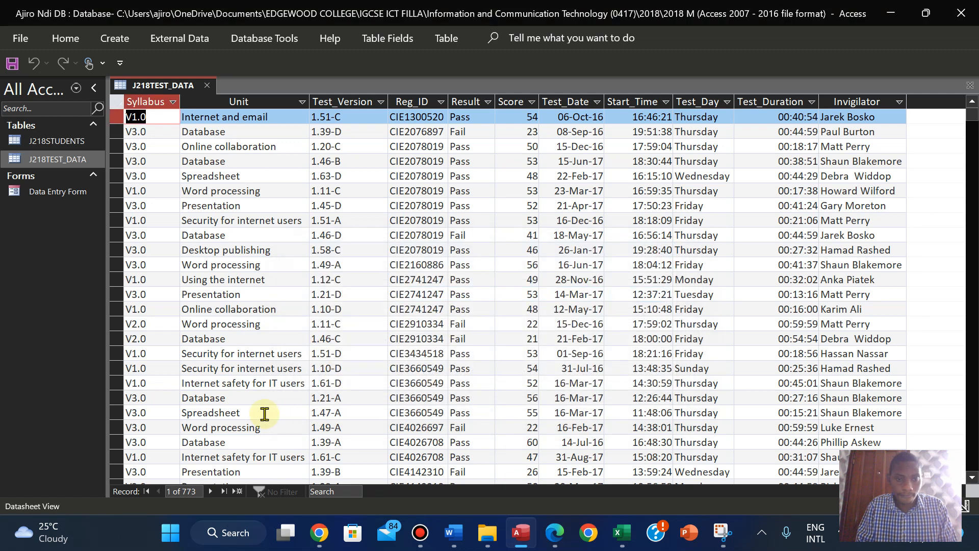
- Go to the last record of J218TEST_DATA and look back through the preceding records for the new entry
{"action": "left_click", "coordinate": [224, 491]}
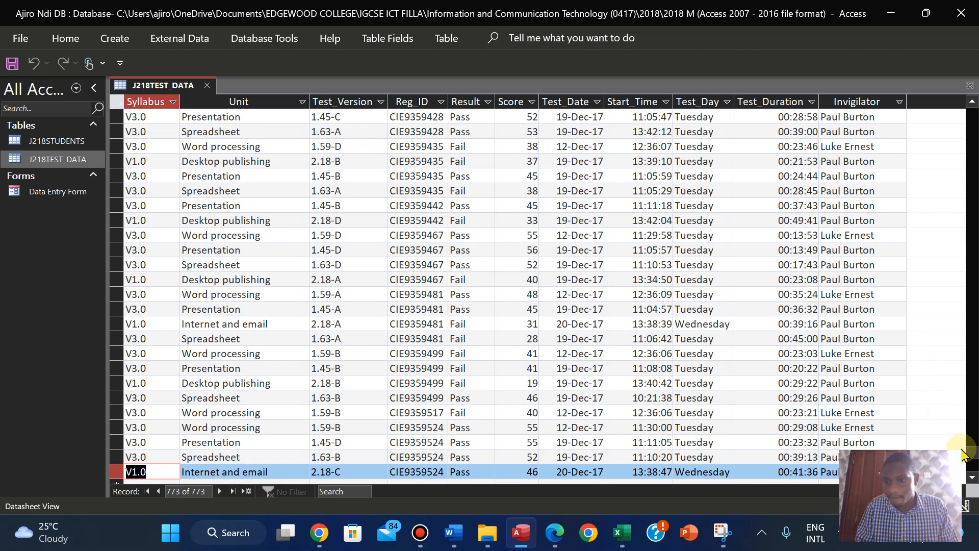
{"action": "left_click", "coordinate": [972, 432]}
{"action": "left_click_drag", "start_coordinate": [972, 432], "coordinate": [959, 385]}
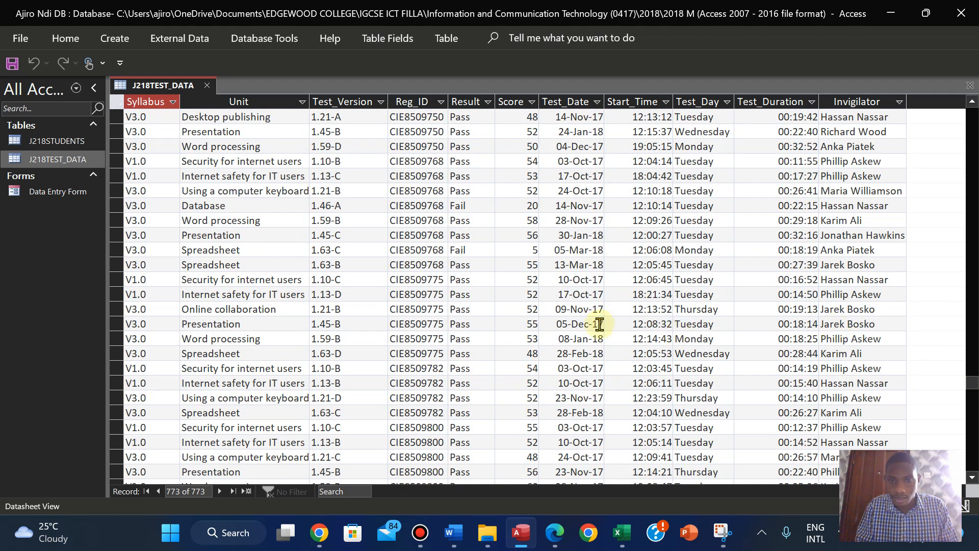
- Copy the Unit value "Internet and email" from task 24 in the question paper and return to the J218TEST_DATA table
{"action": "left_click", "coordinate": [557, 539]}
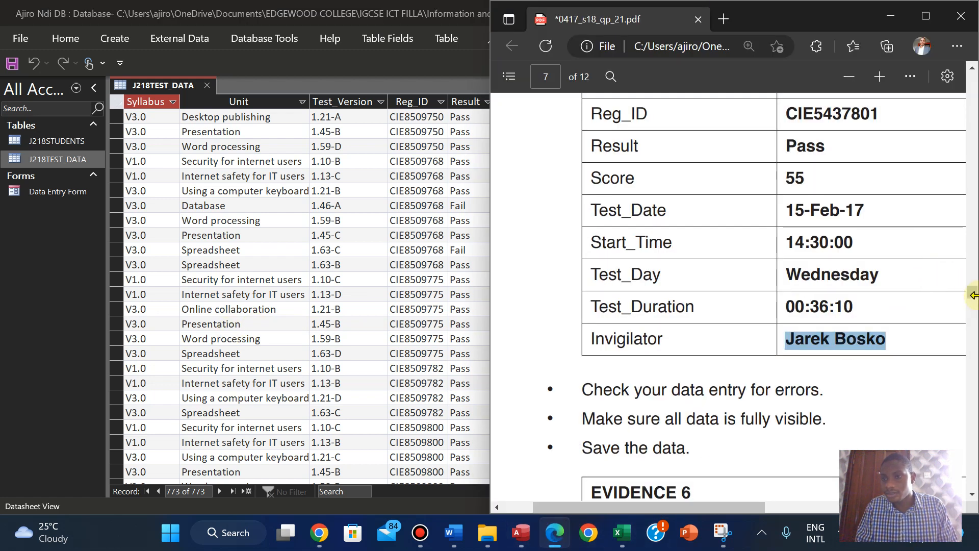
{"action": "left_click_drag", "start_coordinate": [973, 296], "coordinate": [972, 284]}
{"action": "left_click_drag", "start_coordinate": [776, 301], "coordinate": [938, 288]}
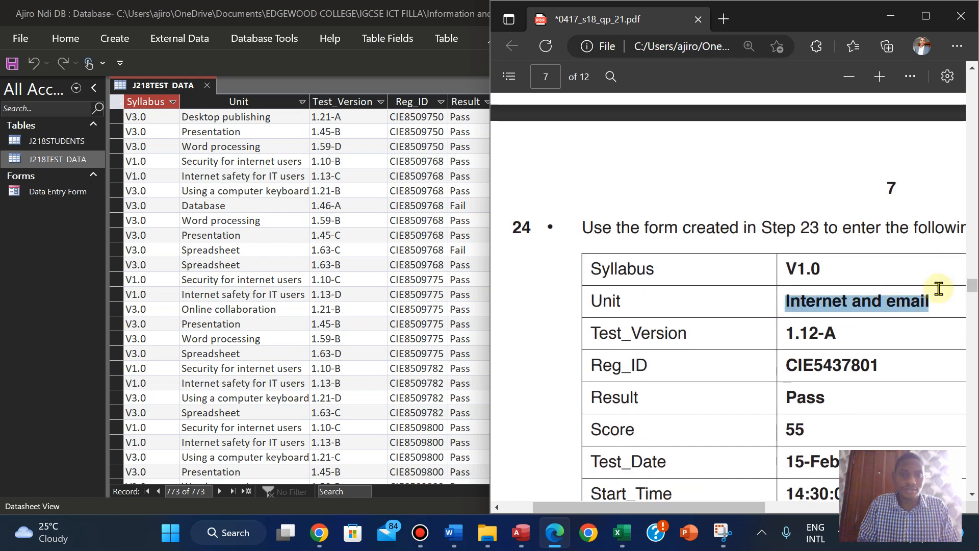
{"action": "left_click", "coordinate": [305, 310]}
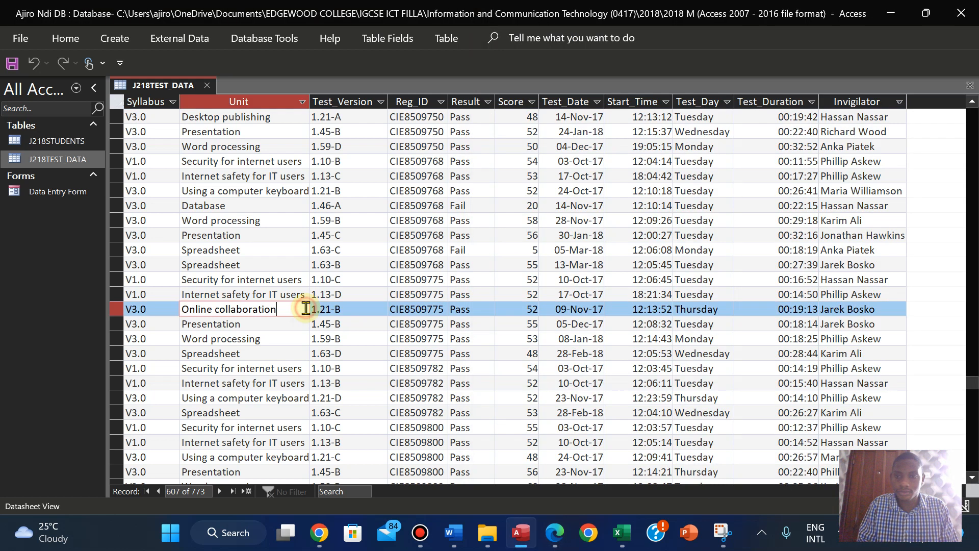
- Search the table's Unit column for "Internet and email" and step through the matches to the record with Test_Version 1.12-A
{"action": "left_click", "coordinate": [241, 100]}
{"action": "key", "text": "ctrl+f"}
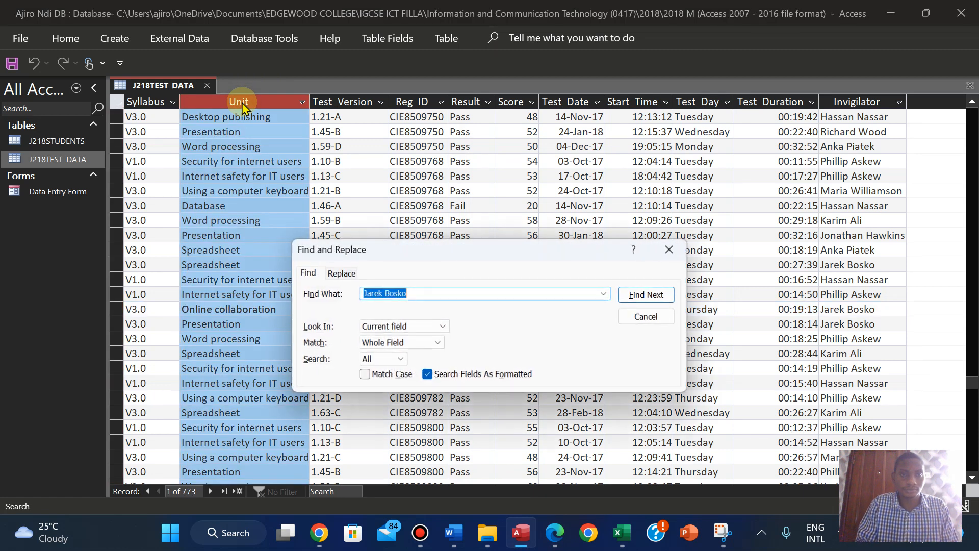
{"action": "left_click", "coordinate": [439, 329]}
{"action": "left_click", "coordinate": [439, 328]}
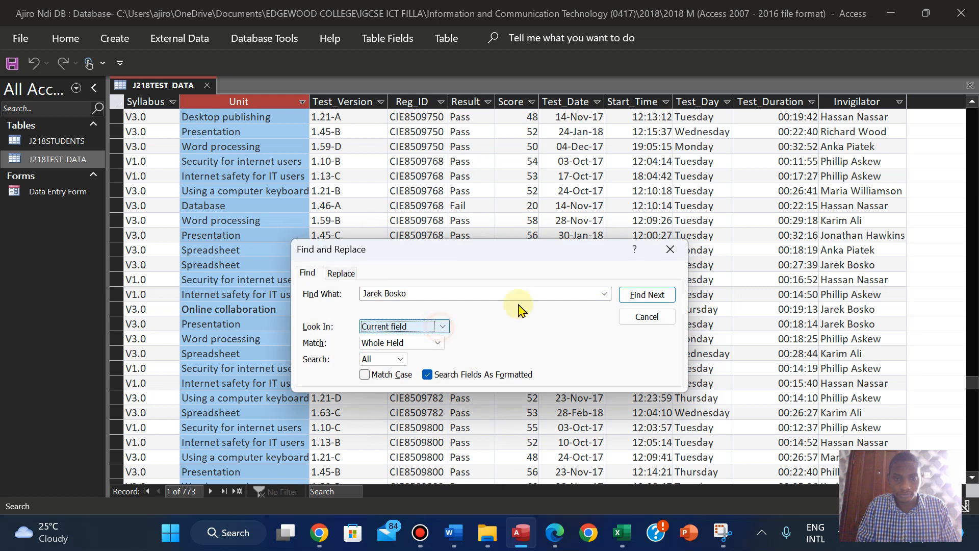
{"action": "left_click", "coordinate": [411, 289]}
{"action": "key", "text": "ctrl+v"}
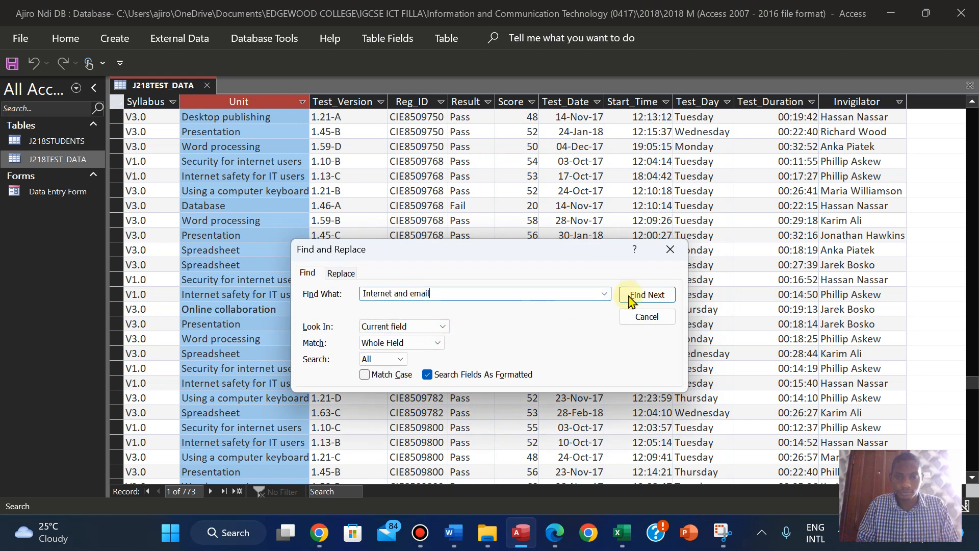
{"action": "left_click", "coordinate": [651, 296]}
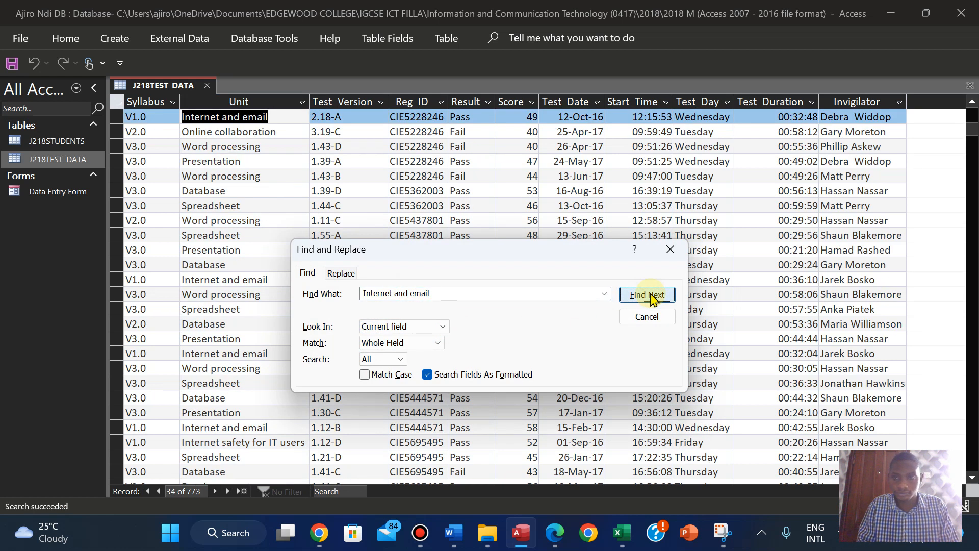
{"action": "left_click", "coordinate": [638, 295]}
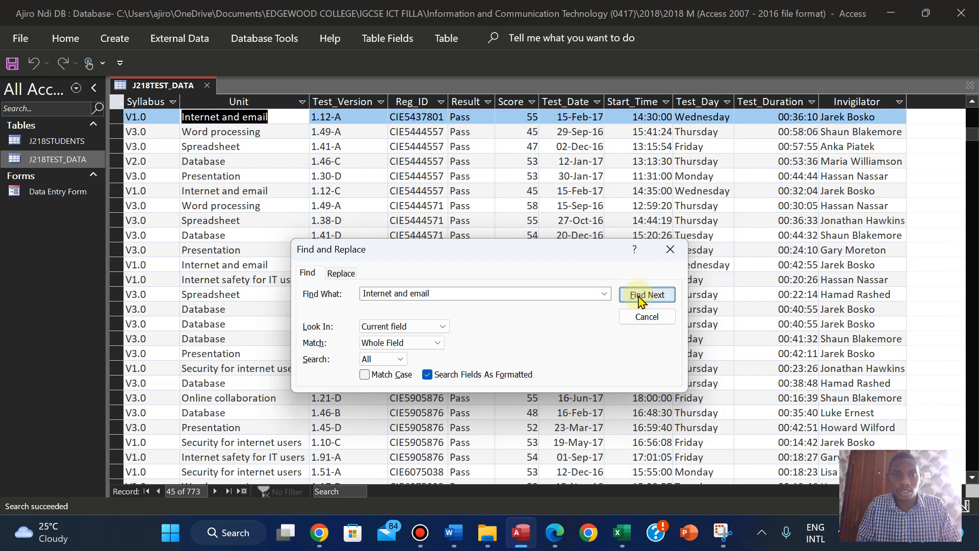
- Arrange the J218TEST_DATA table side by side with task 24 of the question paper
{"action": "left_click", "coordinate": [554, 533]}
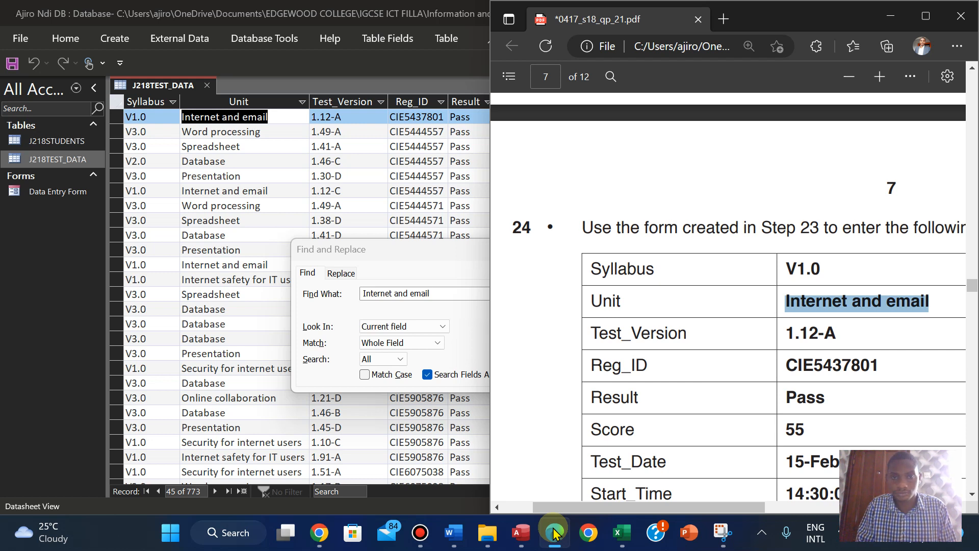
{"action": "left_click", "coordinate": [388, 258]}
{"action": "key", "text": "Return"}
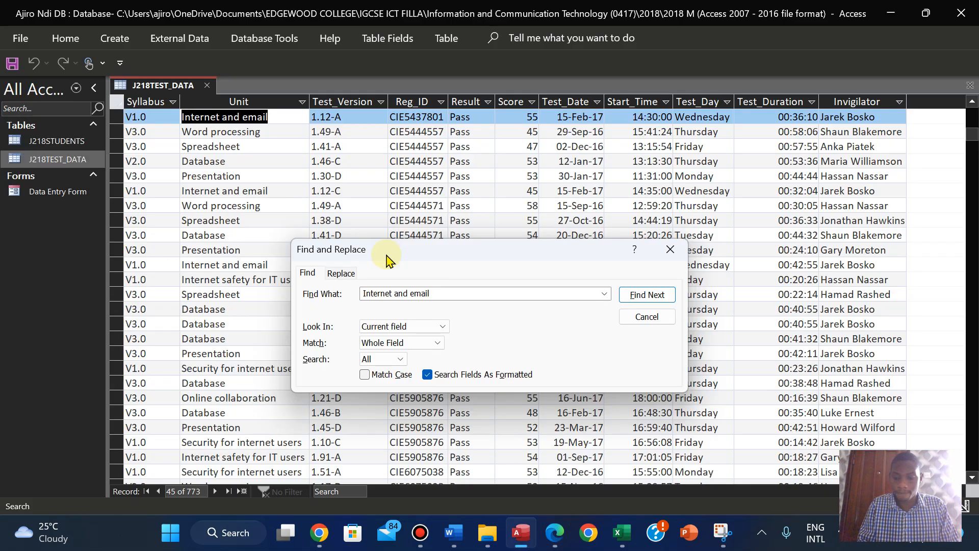
{"action": "key", "text": "super+Left"}
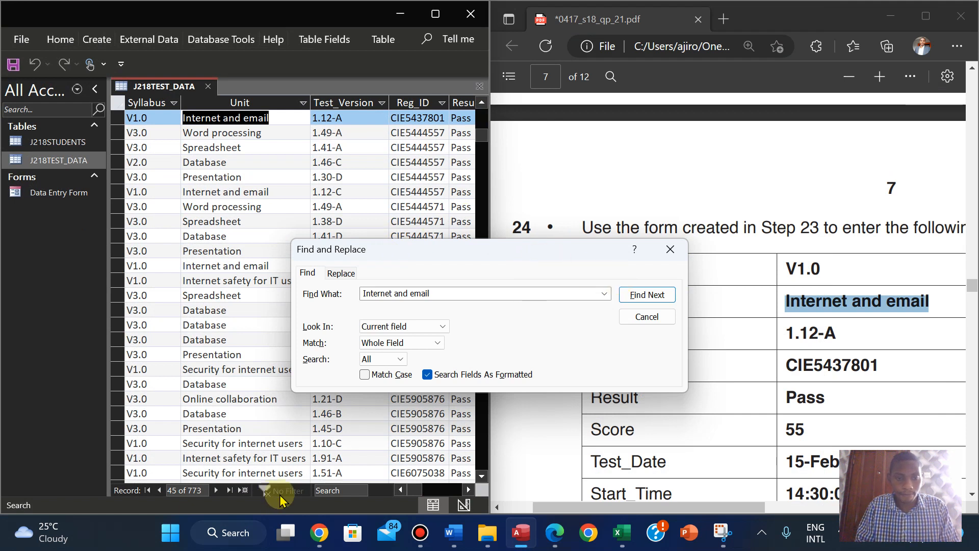
- Compare the found record's fields through to Invigilator with the task 24 values, and close Find and Replace
{"action": "left_click", "coordinate": [467, 490]}
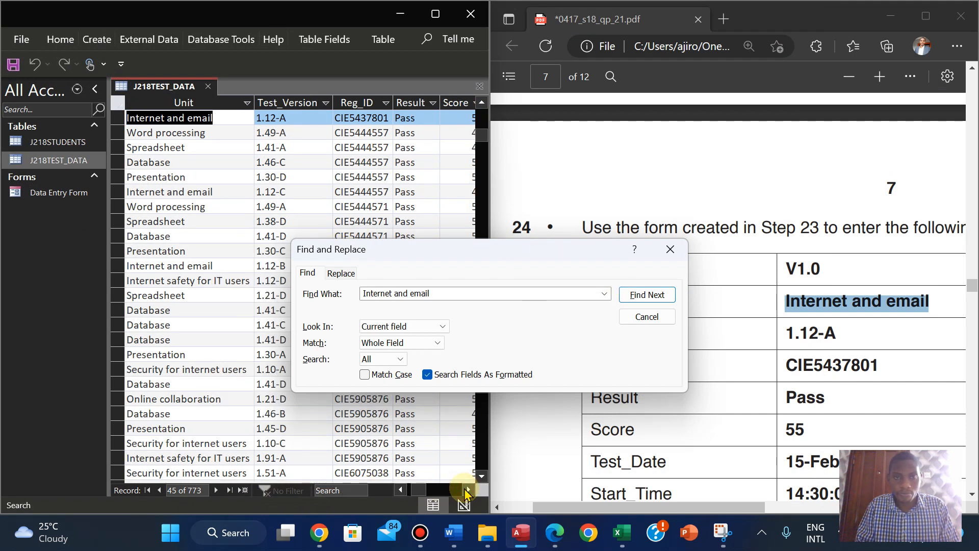
{"action": "left_click", "coordinate": [467, 490]}
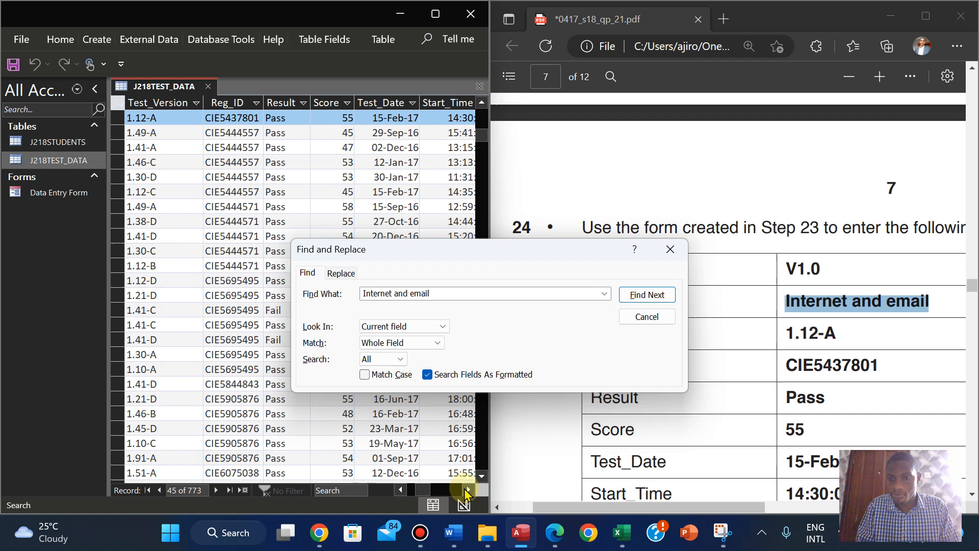
{"action": "left_click", "coordinate": [467, 490]}
{"action": "left_click", "coordinate": [467, 489]}
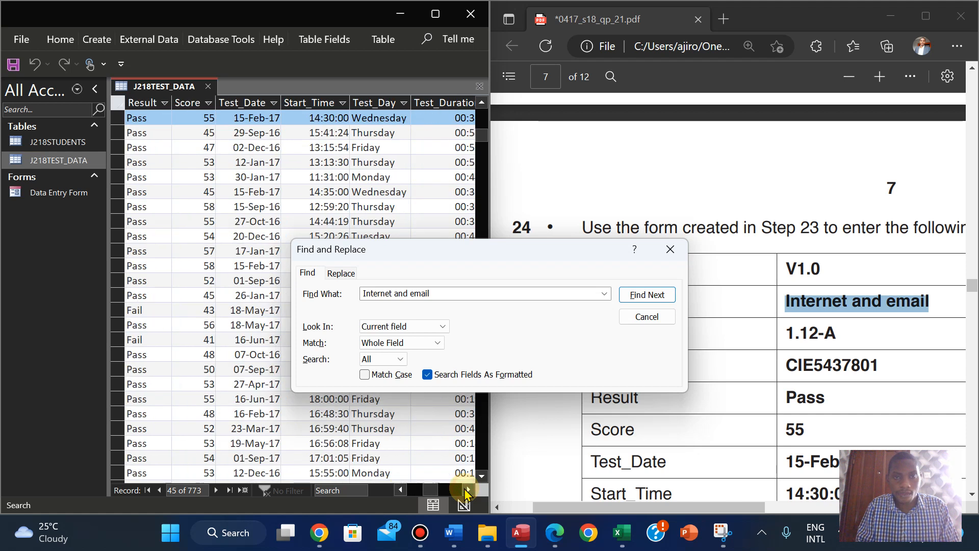
{"action": "left_click_drag", "start_coordinate": [972, 281], "coordinate": [971, 288]}
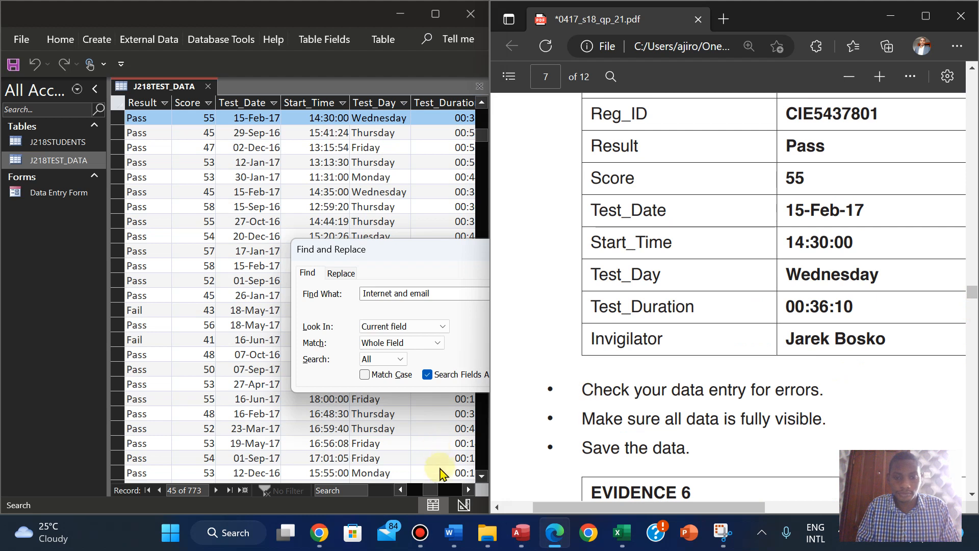
{"action": "left_click", "coordinate": [468, 489]}
{"action": "left_click", "coordinate": [467, 489]}
{"action": "left_click", "coordinate": [467, 489]}
{"action": "left_click", "coordinate": [467, 490]}
{"action": "left_click", "coordinate": [467, 490]}
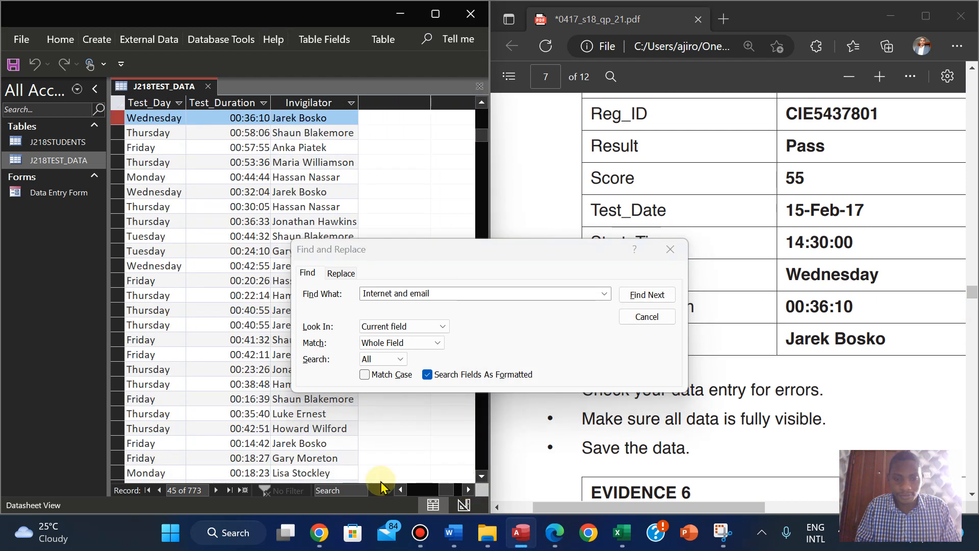
{"action": "left_click", "coordinate": [400, 489]}
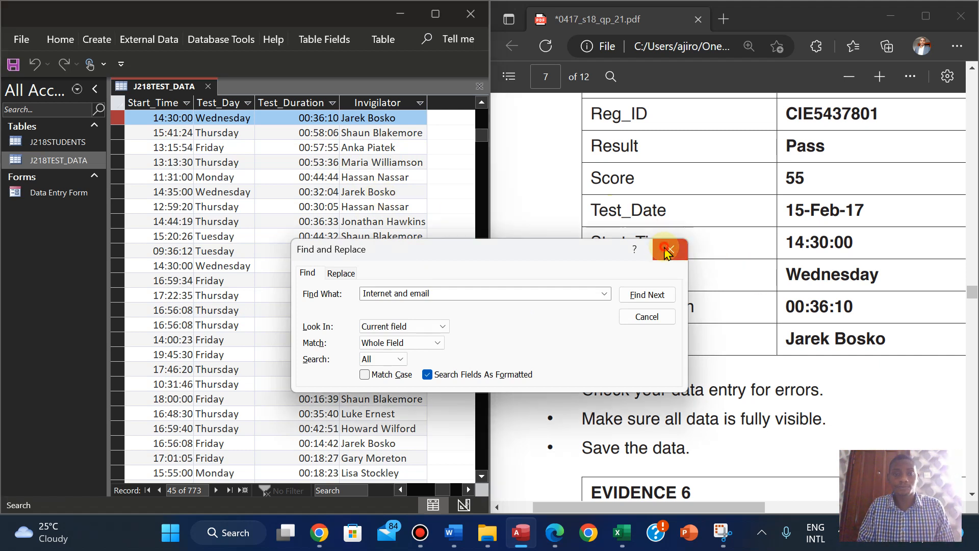
{"action": "left_click", "coordinate": [666, 251]}
- Maximize the question paper and review the date and time format requirements at the start of Task 3
{"action": "left_click", "coordinate": [917, 20]}
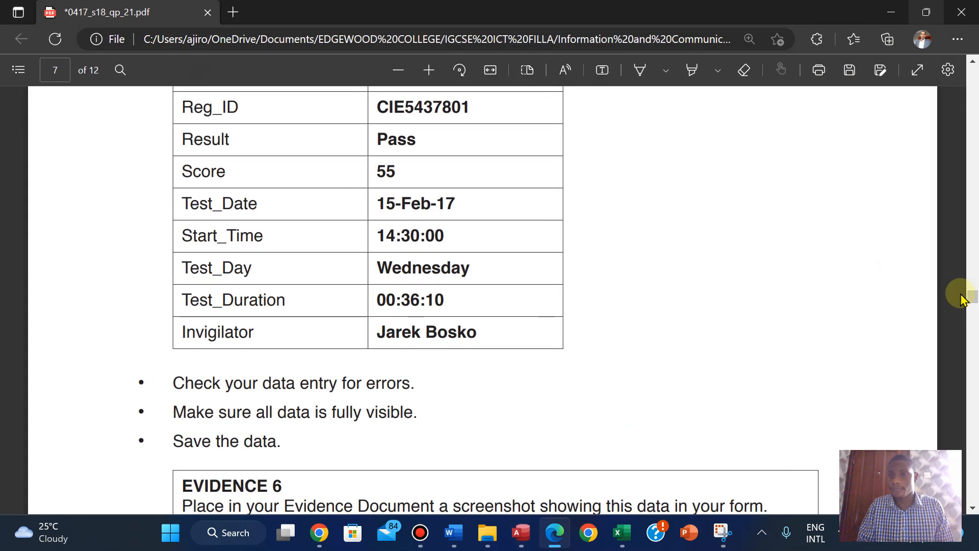
{"action": "scroll", "coordinate": [961, 243], "scroll_direction": "up", "scroll_amount": 15}
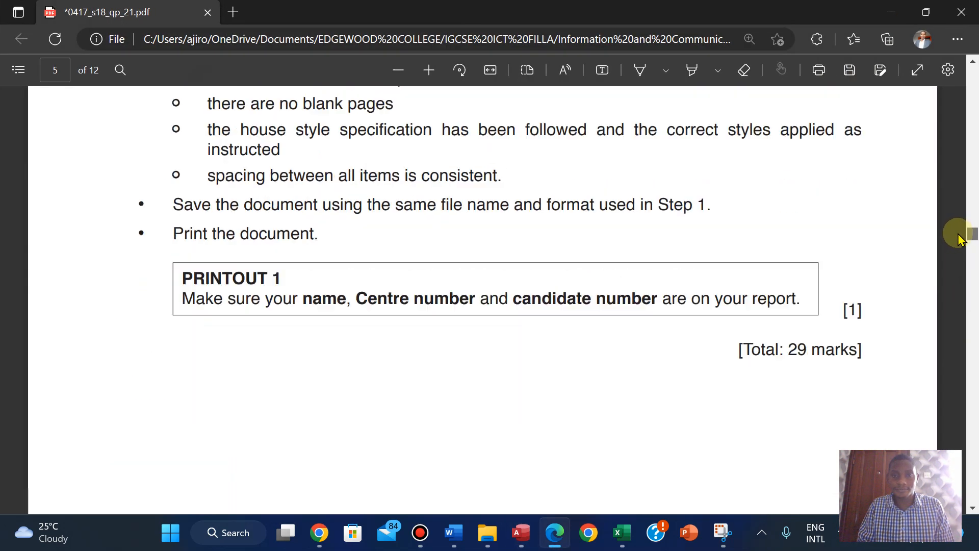
{"action": "scroll", "coordinate": [955, 242], "scroll_direction": "down", "scroll_amount": 10}
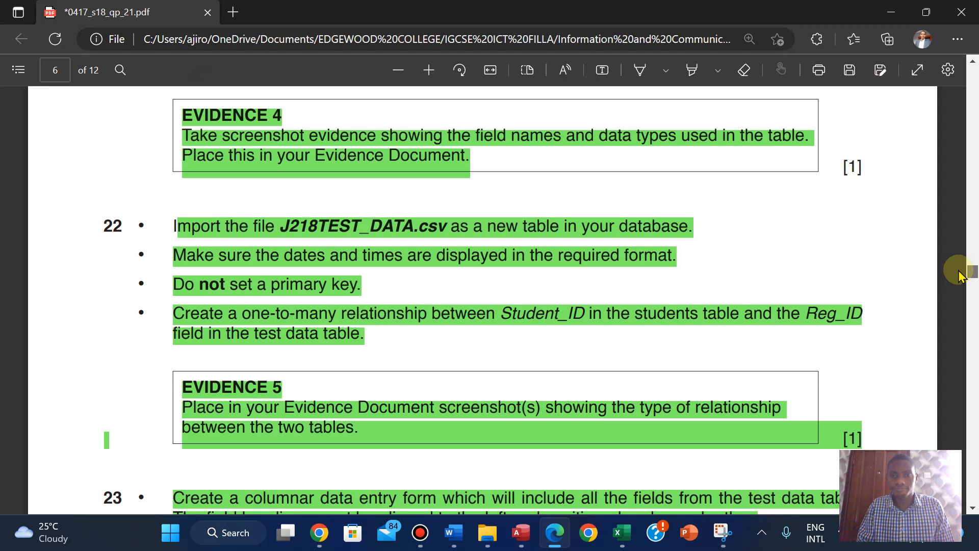
{"action": "scroll", "coordinate": [959, 265], "scroll_direction": "up", "scroll_amount": 10}
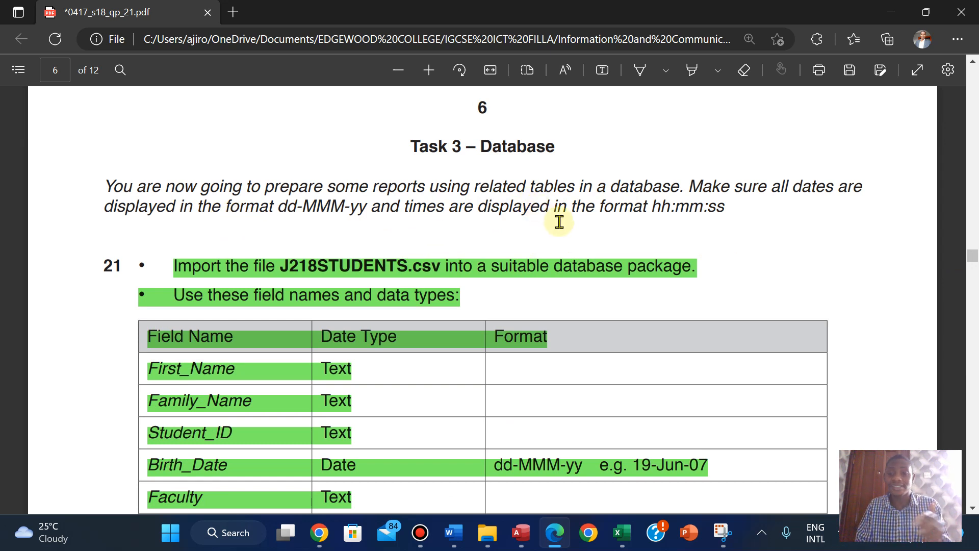
{"action": "left_click_drag", "start_coordinate": [971, 261], "coordinate": [971, 272]}
- Return to the maximized database, show J218TEST_DATA in Design View and check the Start_Time and Test_Date formats
{"action": "left_click", "coordinate": [530, 531]}
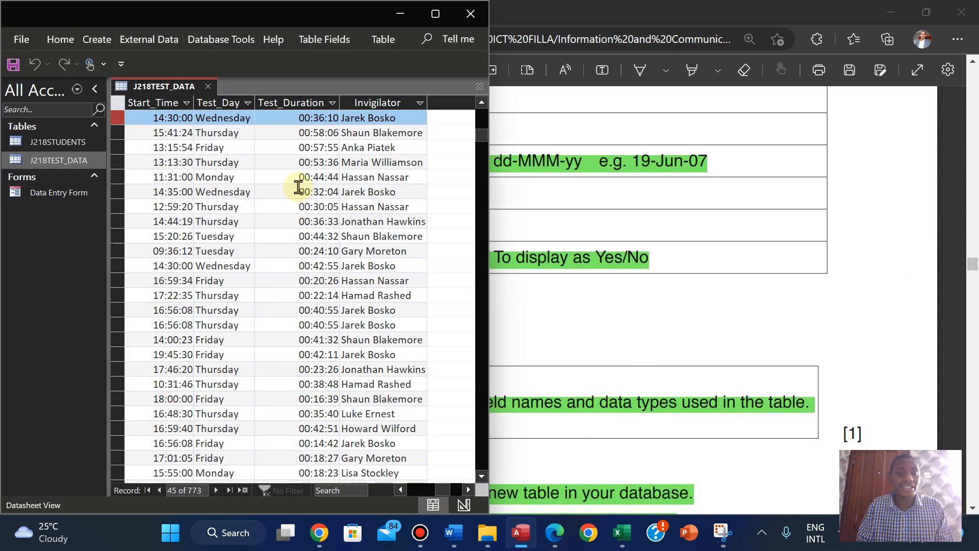
{"action": "double_click", "coordinate": [430, 11]}
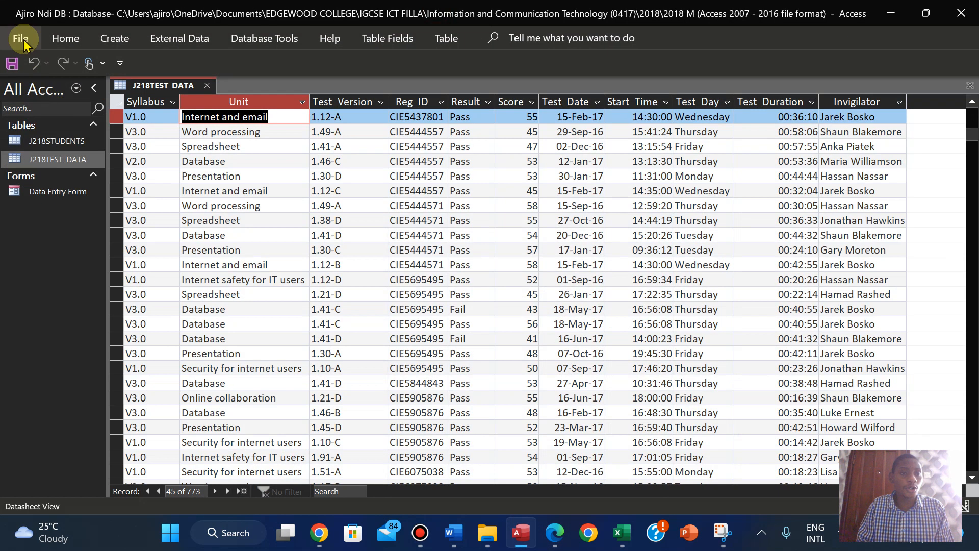
{"action": "left_click", "coordinate": [61, 39]}
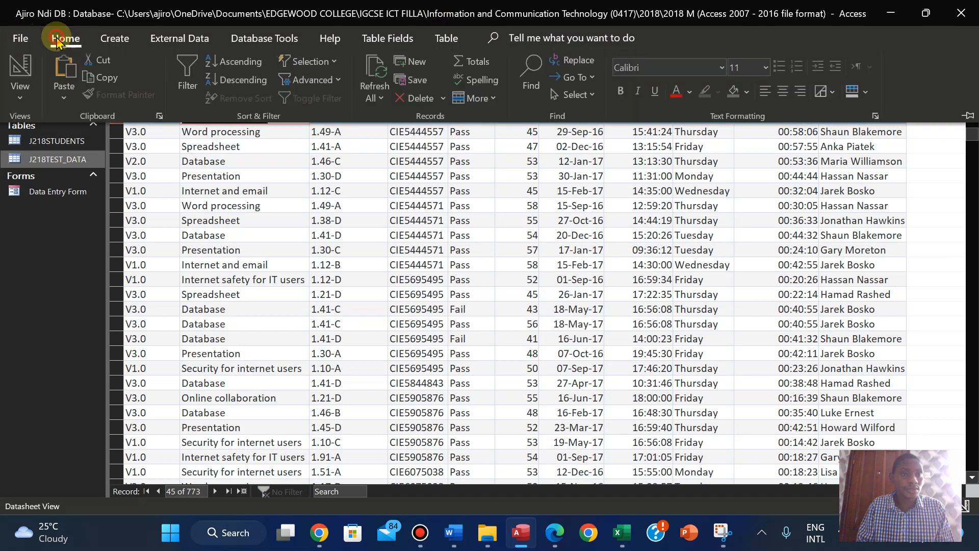
{"action": "left_click", "coordinate": [21, 99]}
{"action": "left_click", "coordinate": [60, 166]}
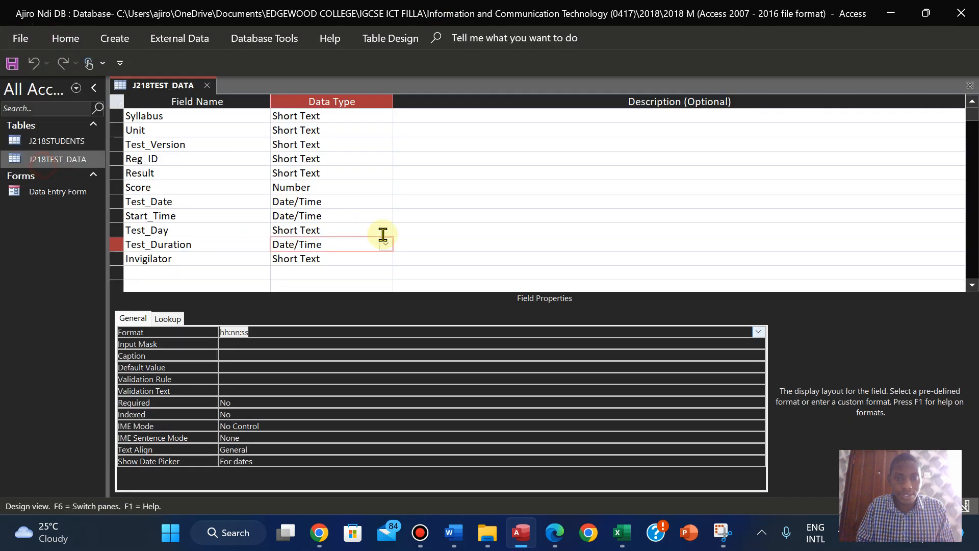
{"action": "left_click", "coordinate": [310, 214]}
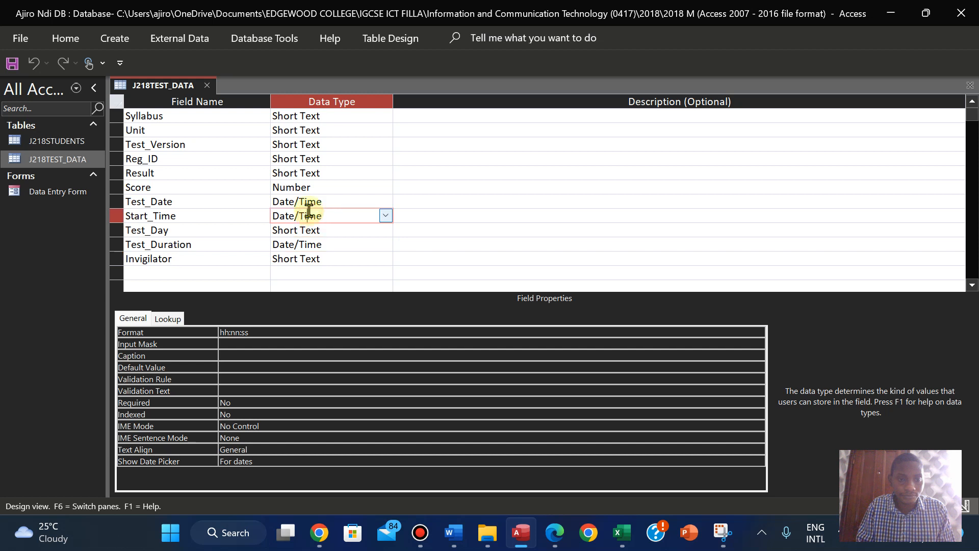
{"action": "left_click", "coordinate": [304, 202]}
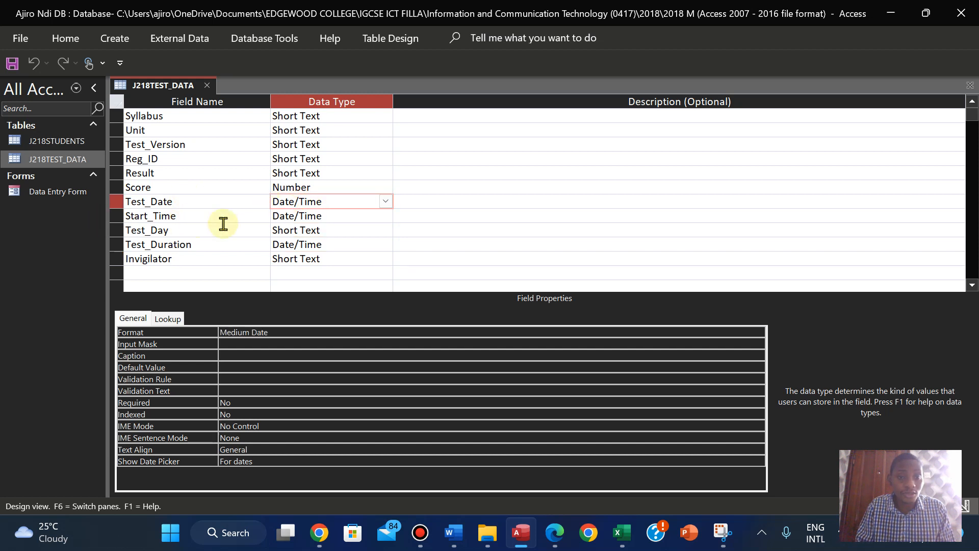
- Open the J218STUDENTS table in Design View and check the format of its Birth_Date field
{"action": "left_click", "coordinate": [58, 147]}
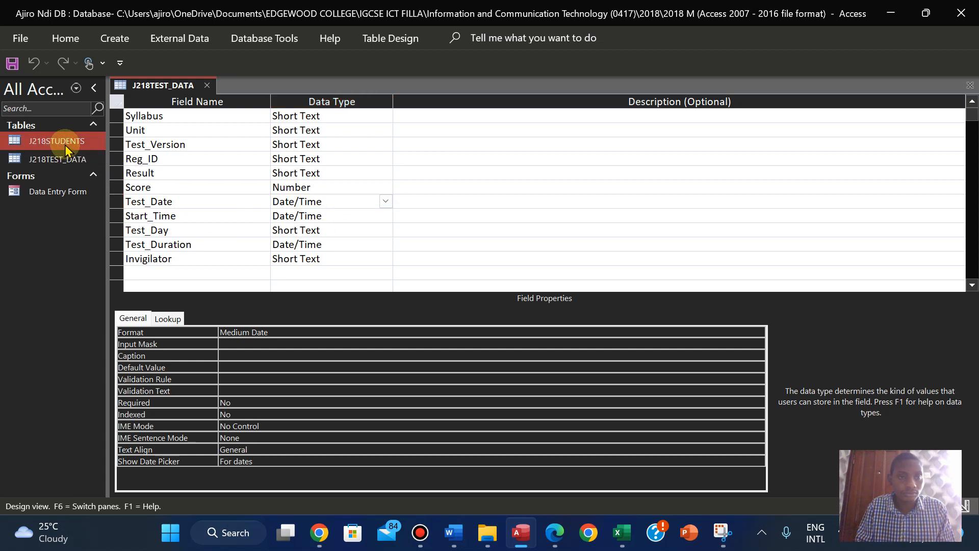
{"action": "double_click", "coordinate": [65, 148]}
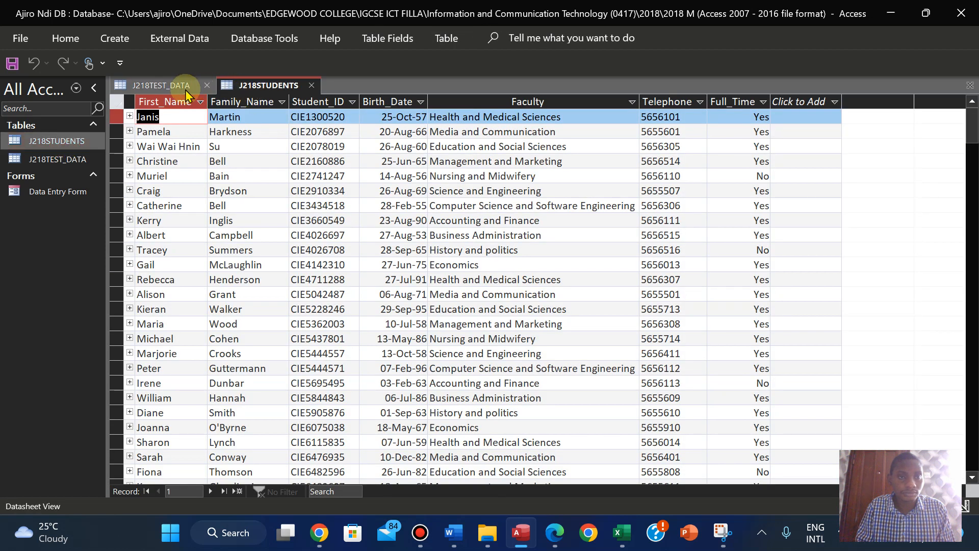
{"action": "right_click", "coordinate": [254, 88]}
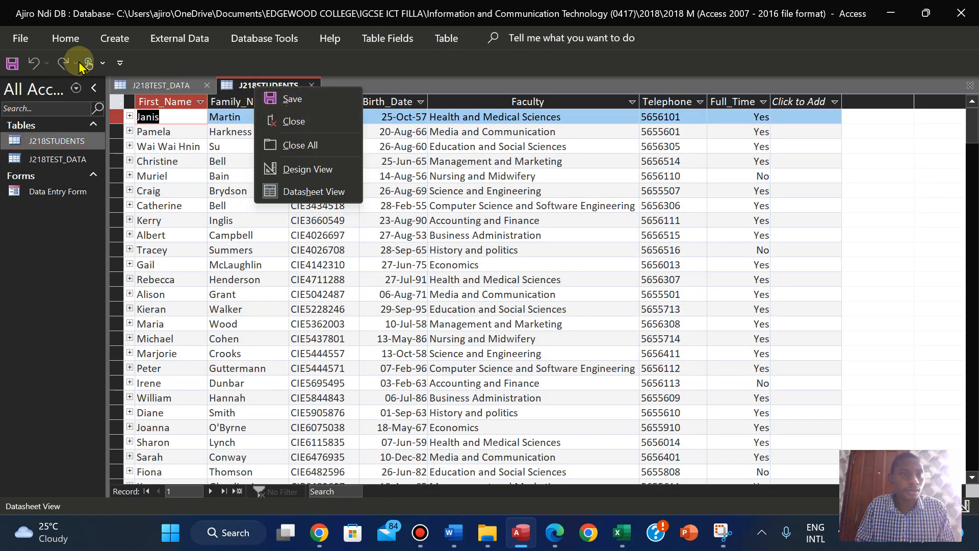
{"action": "left_click", "coordinate": [279, 169]}
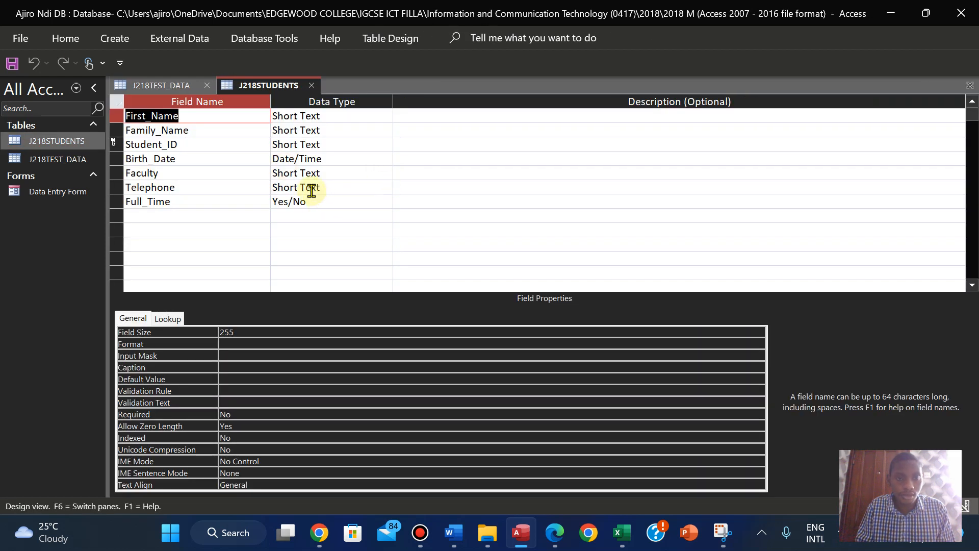
{"action": "left_click", "coordinate": [311, 189]}
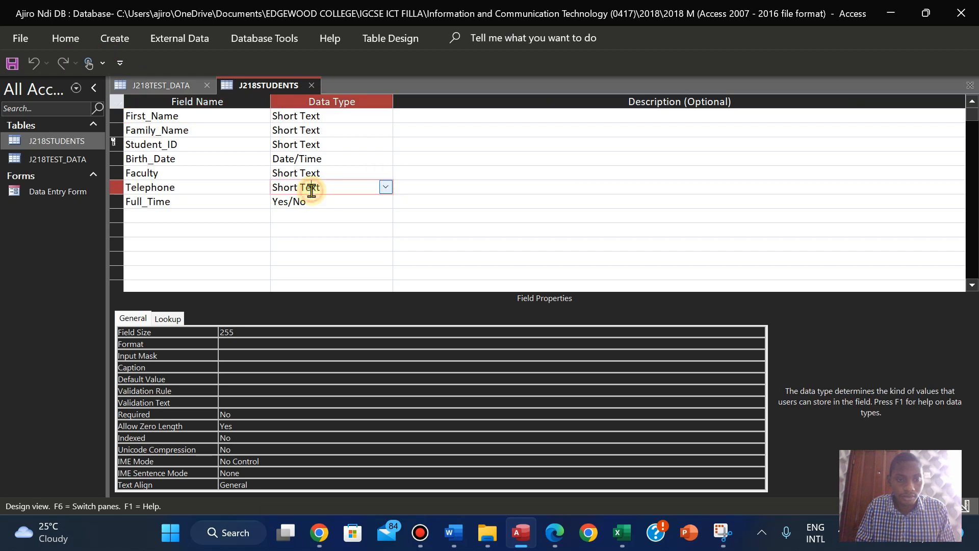
{"action": "left_click", "coordinate": [299, 160]}
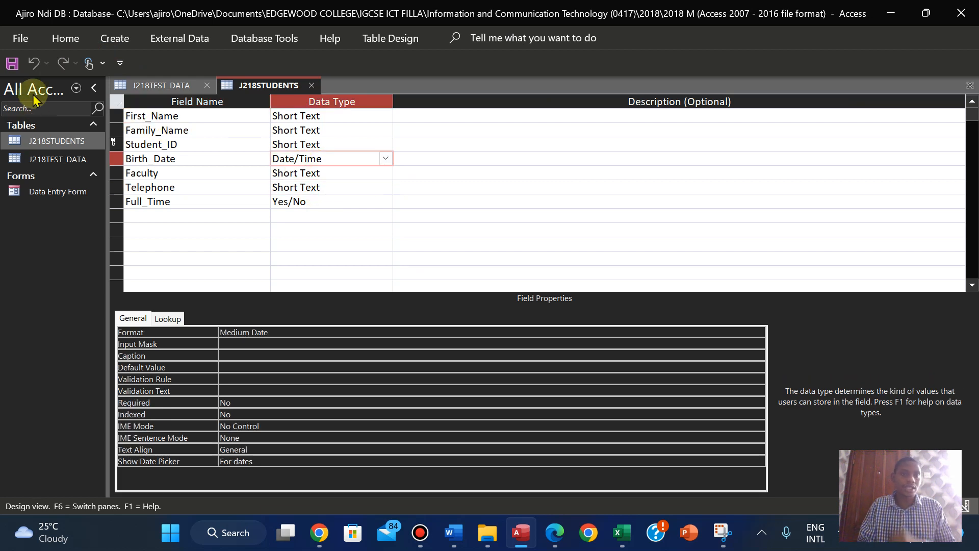
- Return J218STUDENTS to Datasheet View and close both the J218TEST_DATA and J218STUDENTS tables
{"action": "left_click", "coordinate": [64, 39]}
{"action": "left_click", "coordinate": [22, 95]}
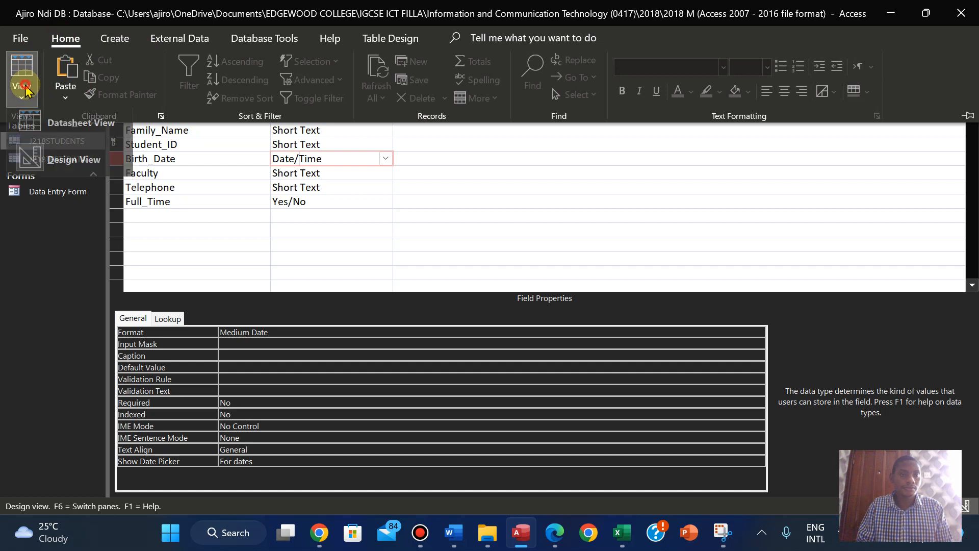
{"action": "left_click", "coordinate": [61, 125]}
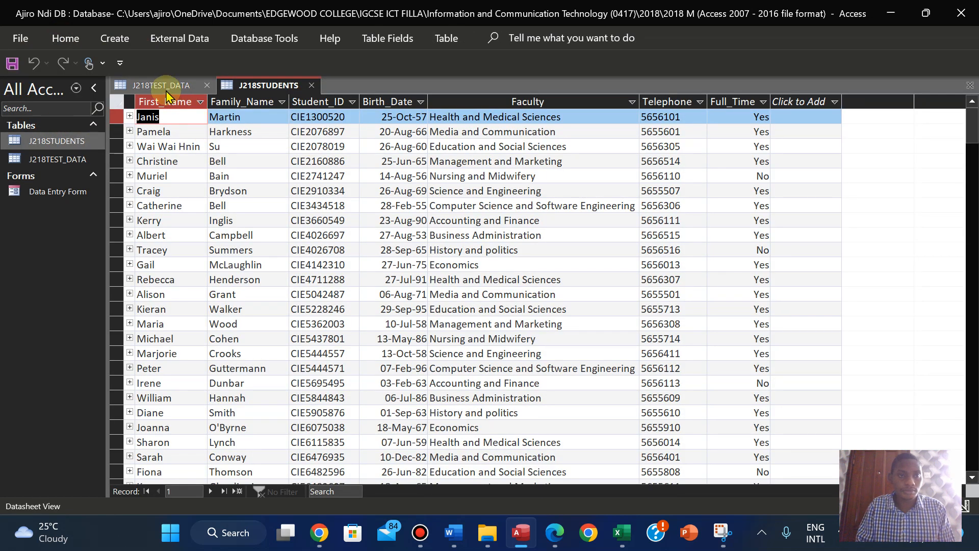
{"action": "left_click", "coordinate": [164, 85]}
{"action": "right_click", "coordinate": [170, 86]}
{"action": "left_click", "coordinate": [206, 118]}
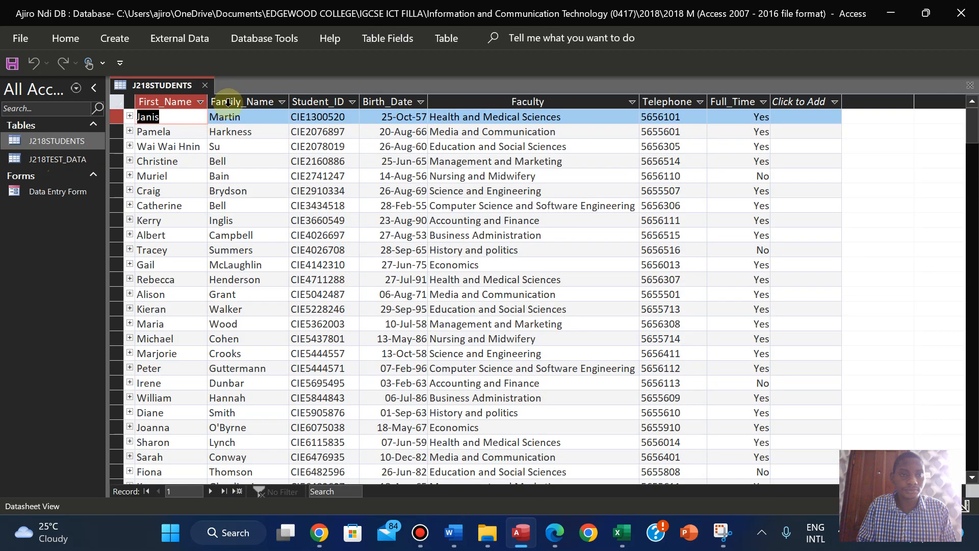
{"action": "right_click", "coordinate": [168, 89]}
{"action": "left_click", "coordinate": [207, 121]}
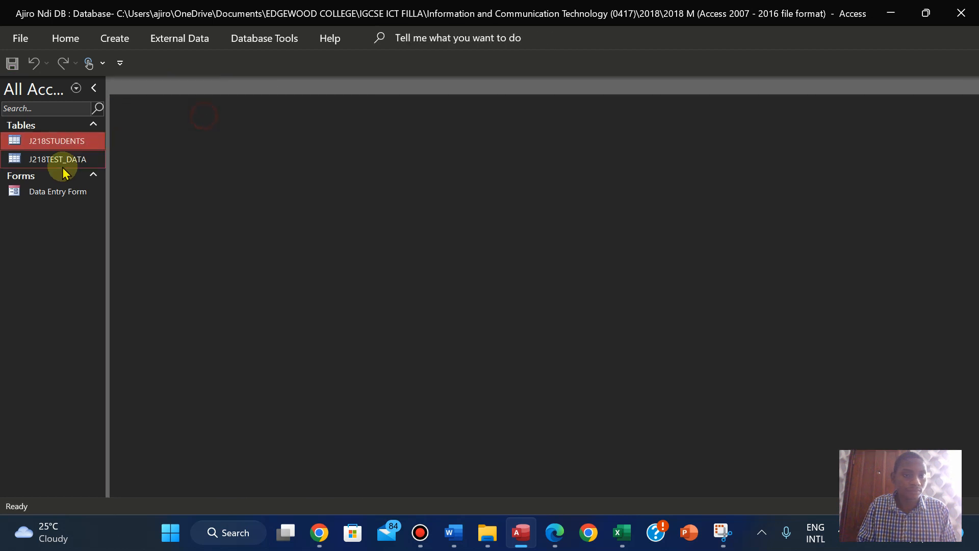
- Open the Data Entry Form and inspect how the Test_Duration field is displayed
{"action": "left_click", "coordinate": [37, 196]}
{"action": "double_click", "coordinate": [36, 197]}
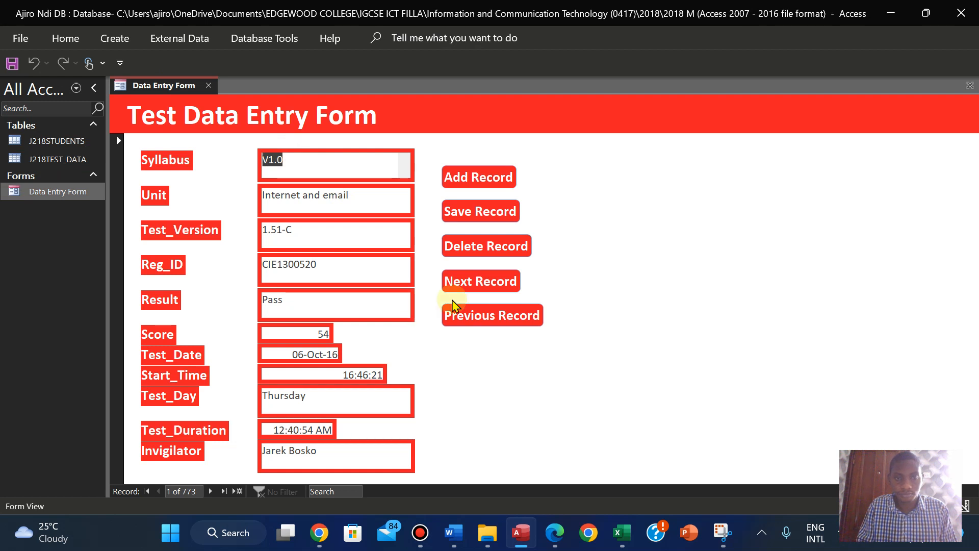
{"action": "left_click", "coordinate": [316, 429]}
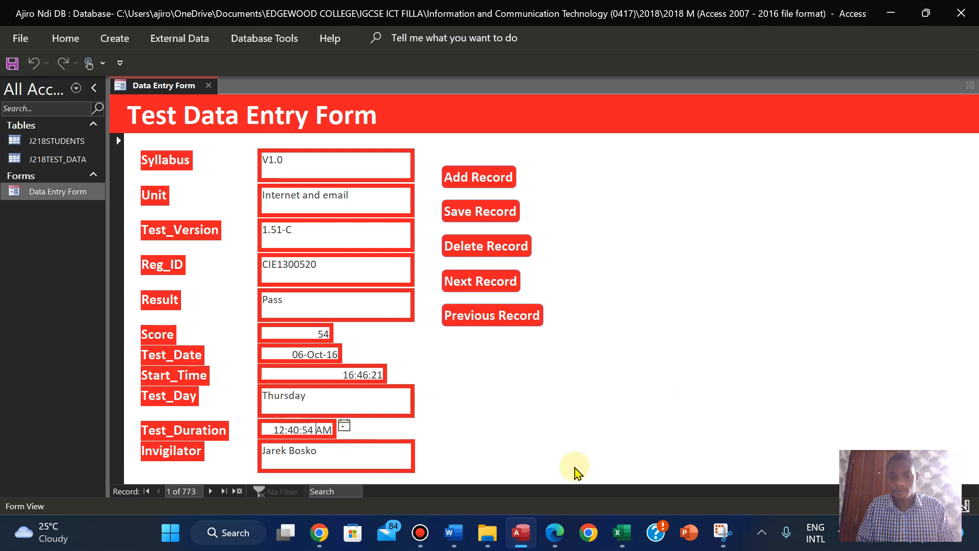
- Switch to the exam paper in Edge, find the task 24 record details and place the paper beside the Data Entry Form
{"action": "left_click", "coordinate": [554, 531]}
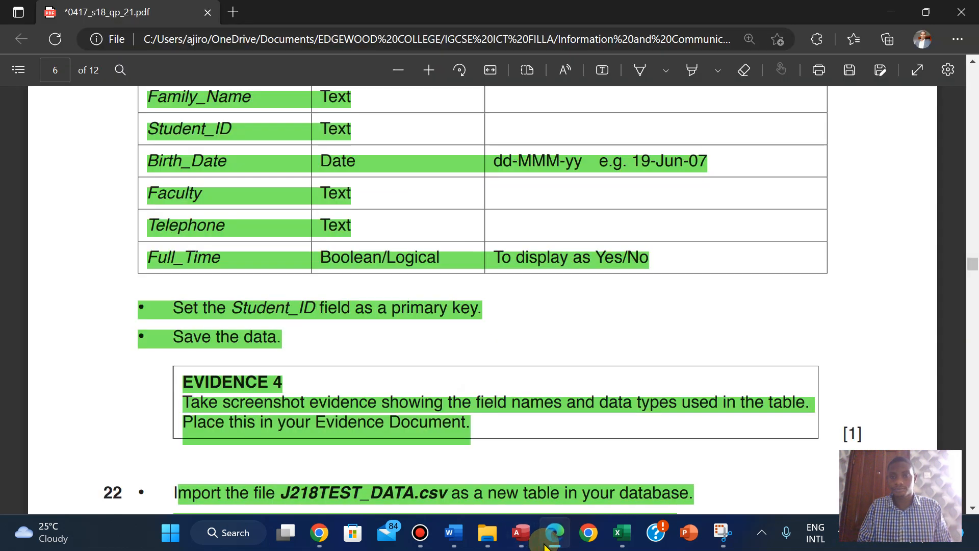
{"action": "scroll", "coordinate": [596, 477], "scroll_direction": "down", "scroll_amount": 1}
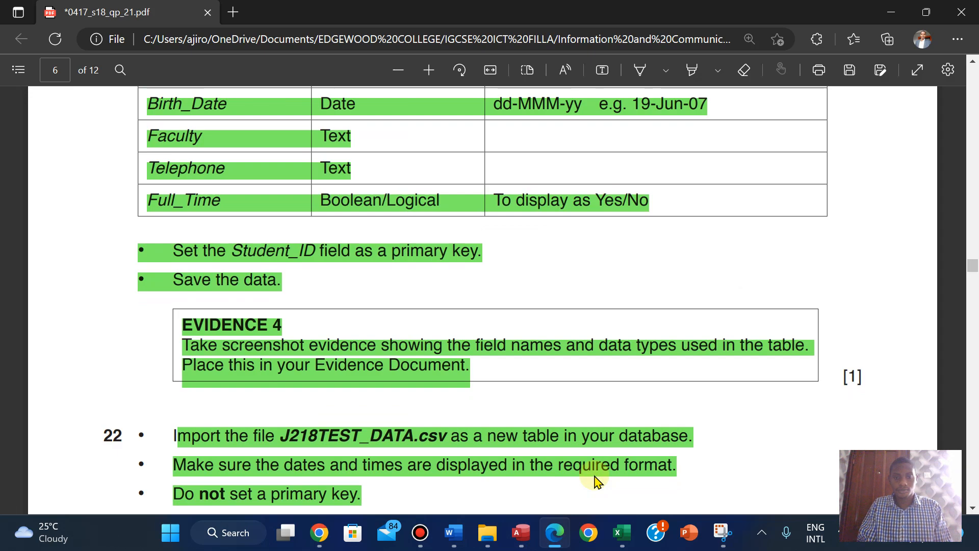
{"action": "scroll", "coordinate": [596, 477], "scroll_direction": "down", "scroll_amount": 5}
{"action": "scroll", "coordinate": [596, 476], "scroll_direction": "down", "scroll_amount": 10}
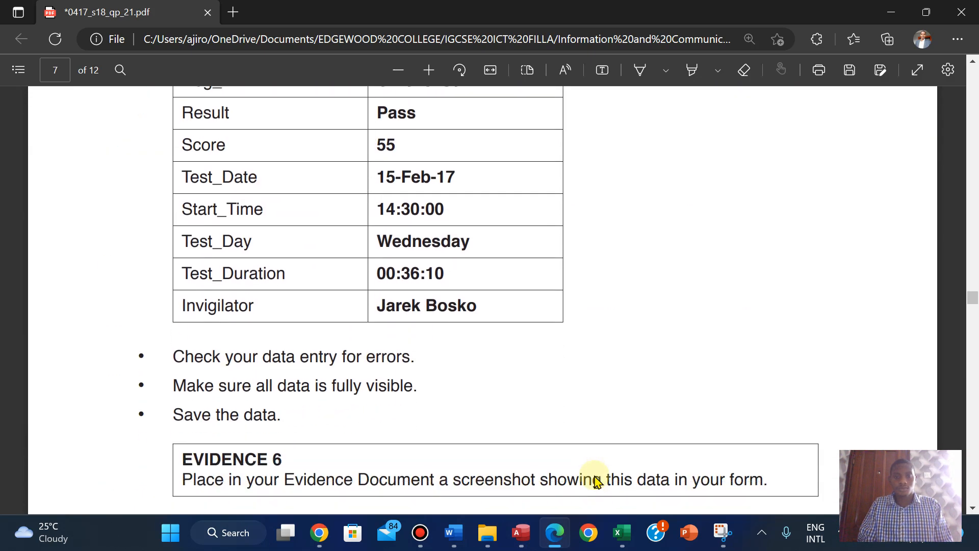
{"action": "key", "text": "super+Right"}
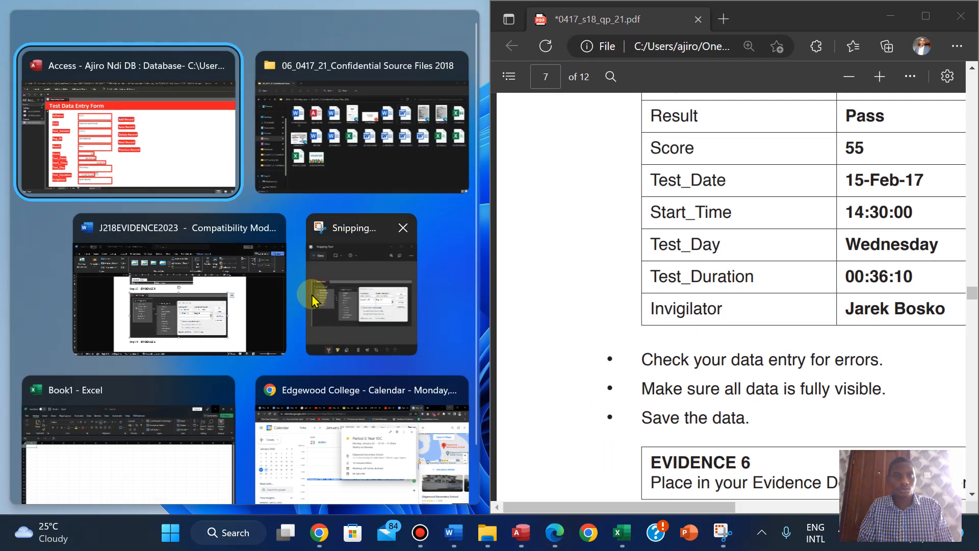
{"action": "left_click", "coordinate": [122, 128]}
- Copy the Test_Duration 00:36:10 from the task 24 table into the form's first record and maximize the database
{"action": "mouse_move", "coordinate": [913, 276]}
{"action": "left_mouse_down"}
{"action": "mouse_move", "coordinate": [844, 276]}
{"action": "mouse_move", "coordinate": [921, 274]}
{"action": "left_mouse_up"}
{"action": "key", "text": "ctrl+c"}
{"action": "left_click", "coordinate": [942, 144]}
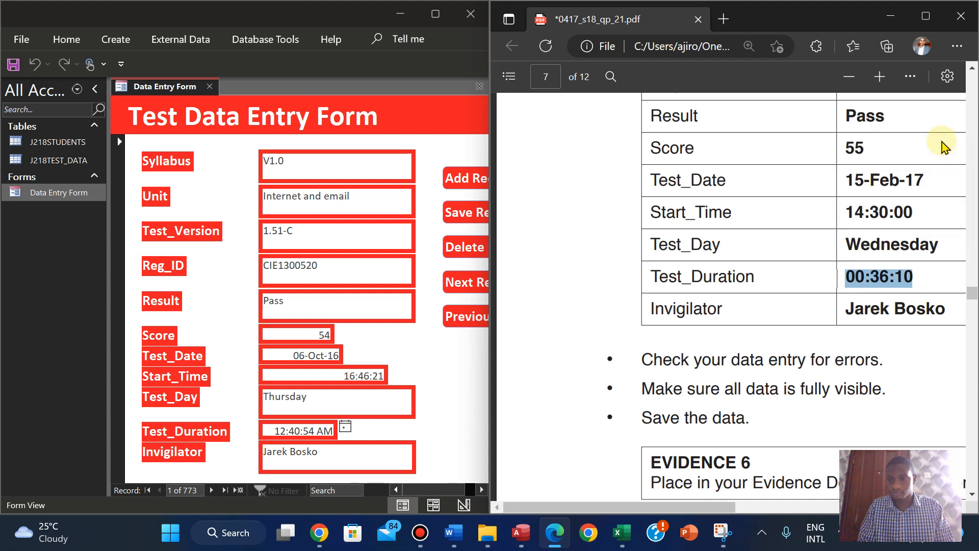
{"action": "left_click", "coordinate": [298, 432]}
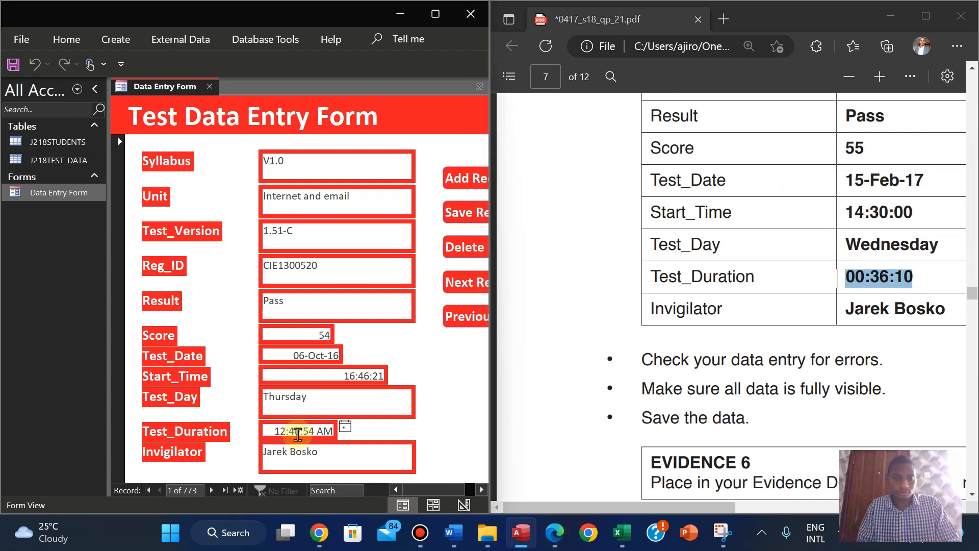
{"action": "left_click", "coordinate": [315, 432]}
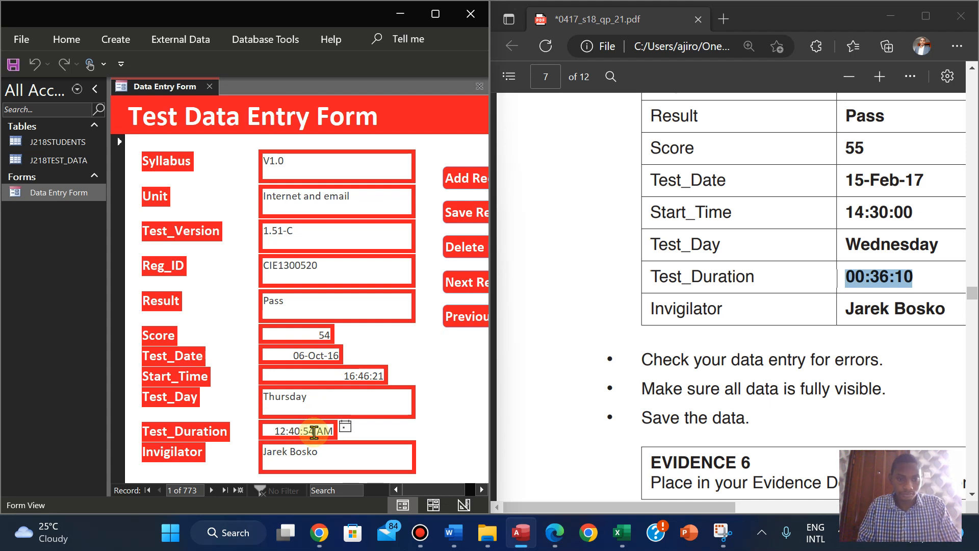
{"action": "left_click", "coordinate": [301, 432]}
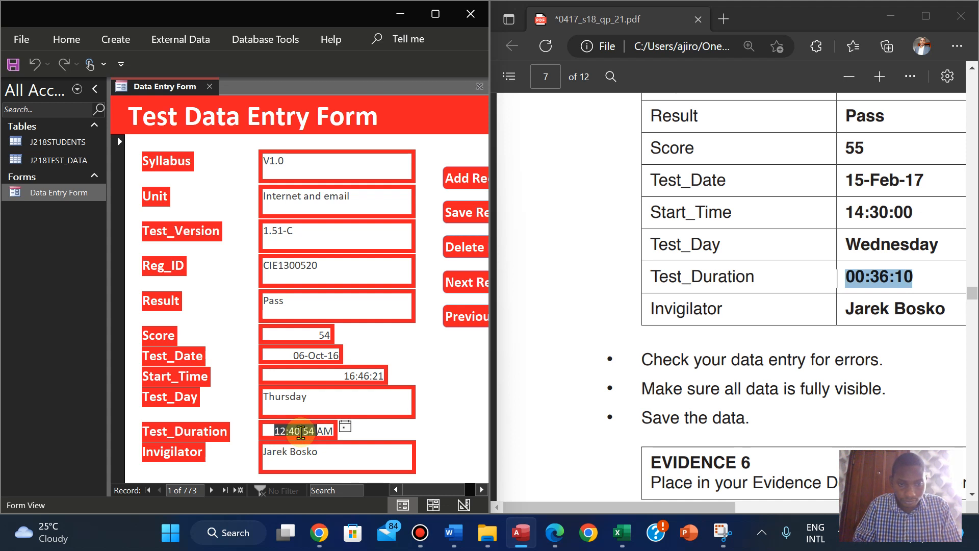
{"action": "key", "text": "ctrl+v"}
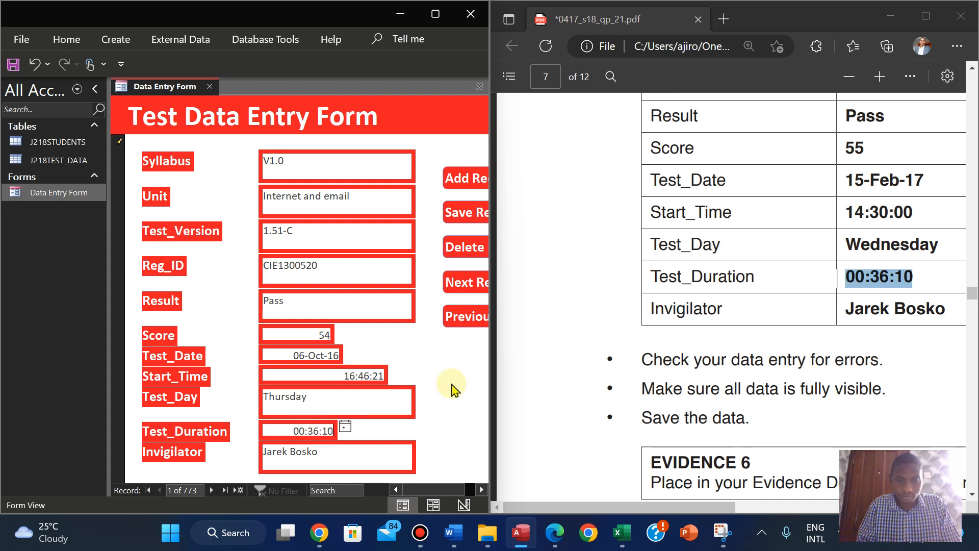
{"action": "left_click", "coordinate": [433, 21]}
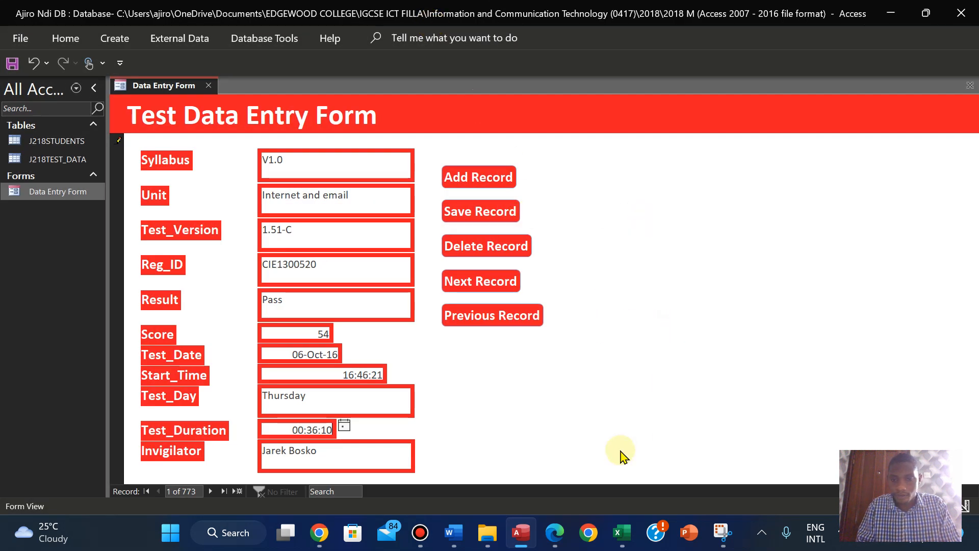
- Maximize the exam paper and review the task 24 record details and the Evidence 6 instructions
{"action": "left_click", "coordinate": [554, 532]}
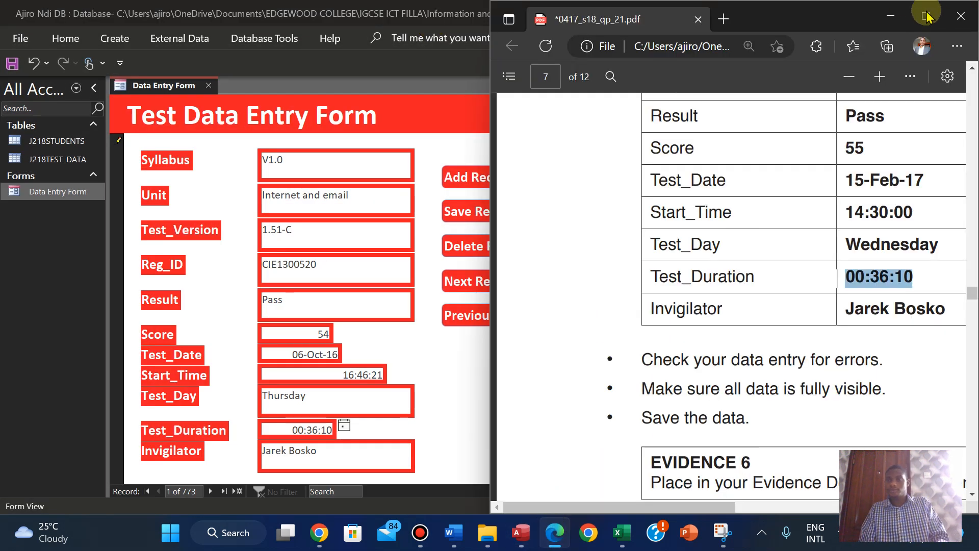
{"action": "left_click", "coordinate": [925, 19]}
{"action": "left_click", "coordinate": [584, 344]}
{"action": "scroll", "coordinate": [587, 347], "scroll_direction": "down", "scroll_amount": 2}
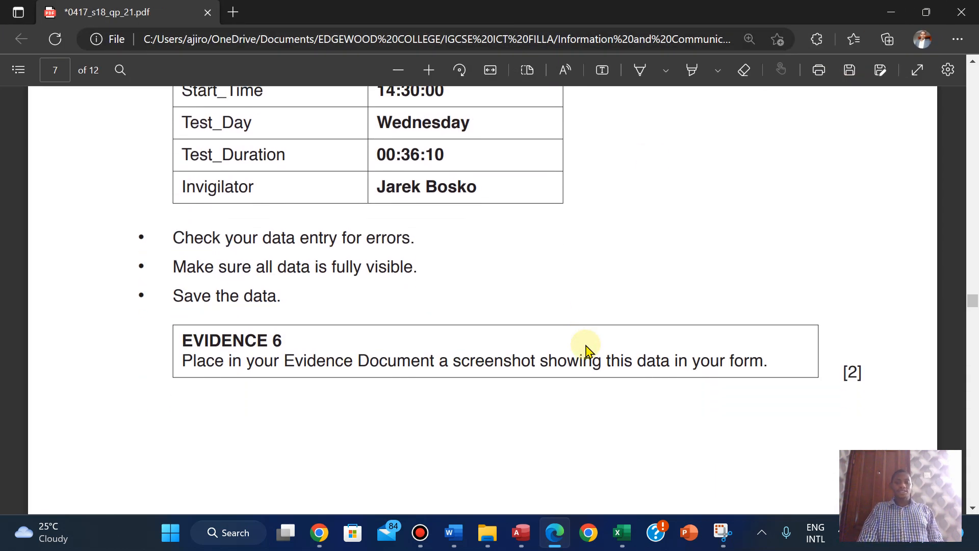
{"action": "scroll", "coordinate": [586, 348], "scroll_direction": "down", "scroll_amount": 1}
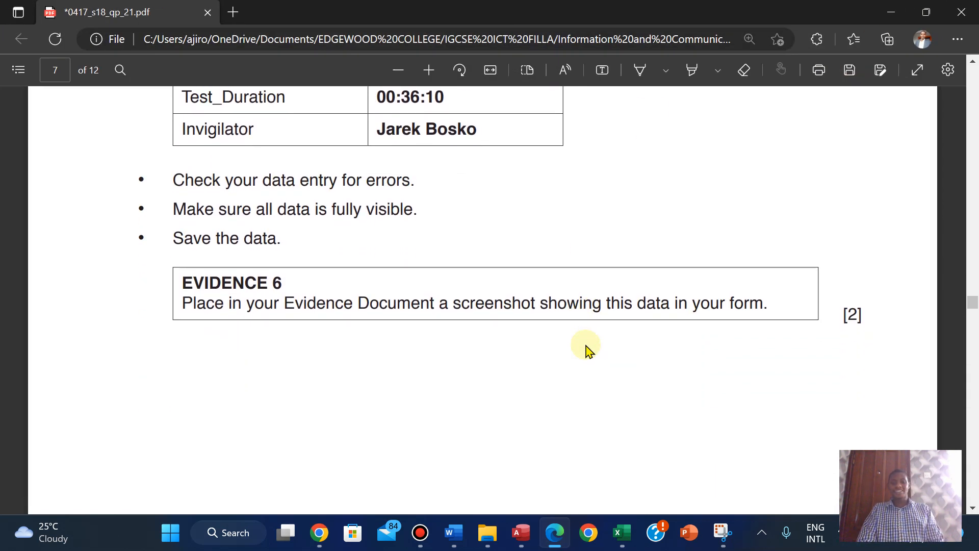
{"action": "scroll", "coordinate": [586, 351], "scroll_direction": "up", "scroll_amount": 5}
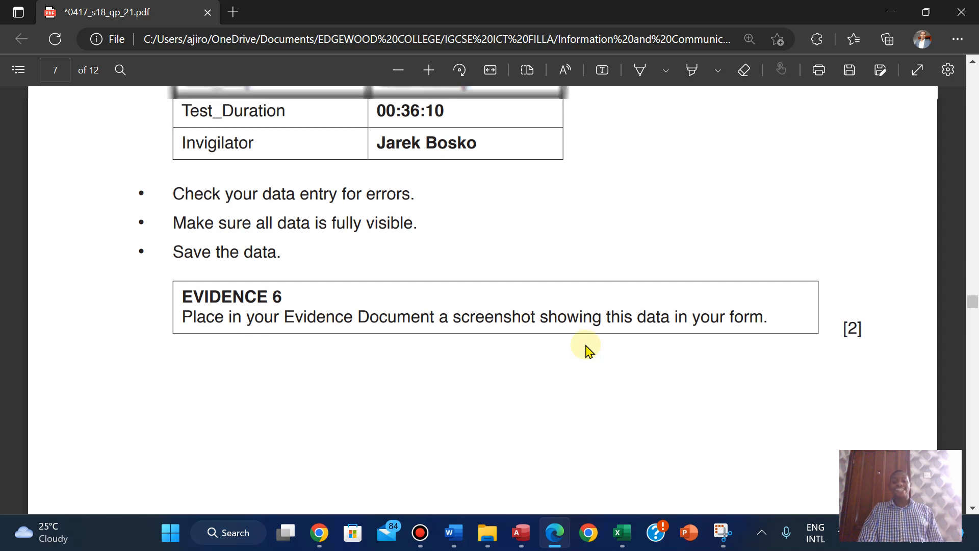
{"action": "scroll", "coordinate": [586, 350], "scroll_direction": "up", "scroll_amount": 1}
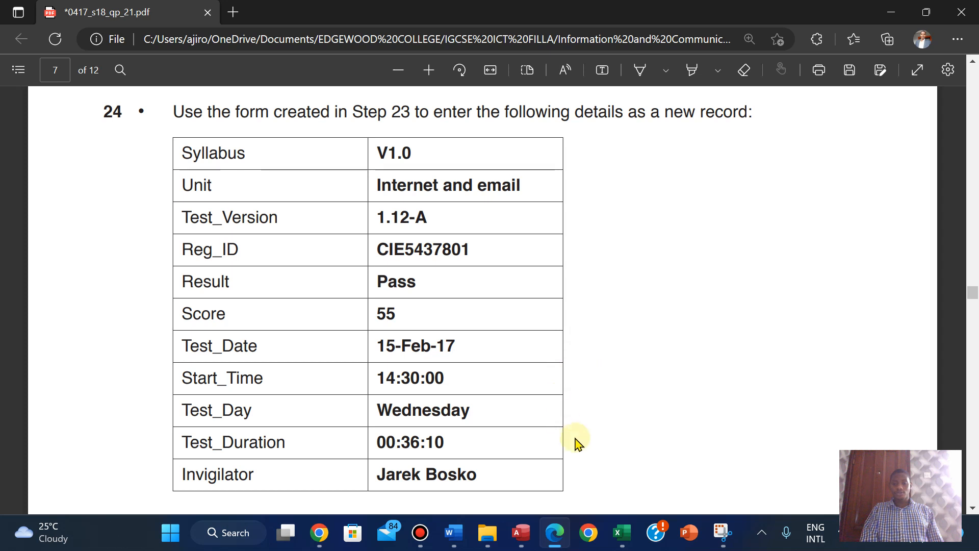
- Return to the database and undo the Test_Duration change in the first record of the Data Entry Form
{"action": "left_click", "coordinate": [519, 534]}
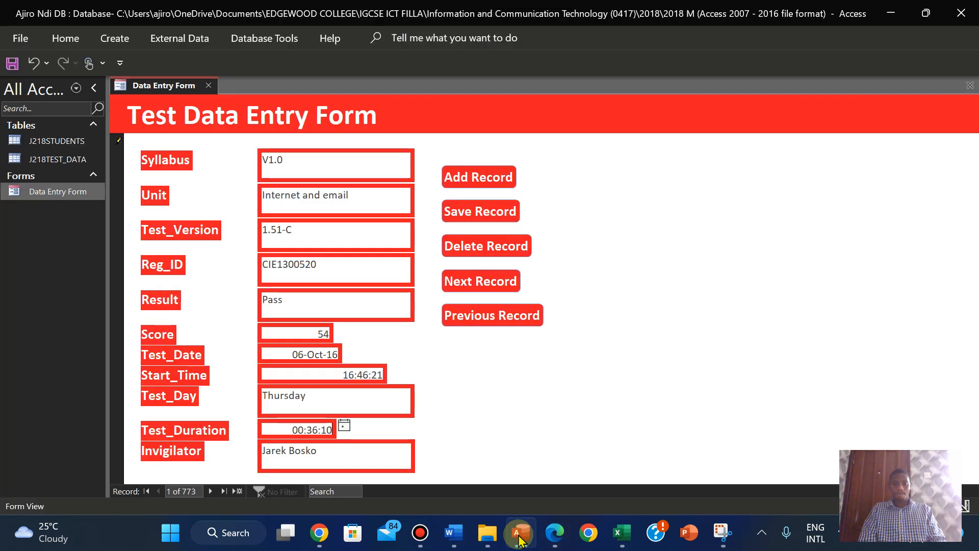
{"action": "left_click", "coordinate": [520, 535]}
{"action": "left_click", "coordinate": [520, 535]}
{"action": "left_click", "coordinate": [520, 535]}
{"action": "left_click", "coordinate": [519, 536]}
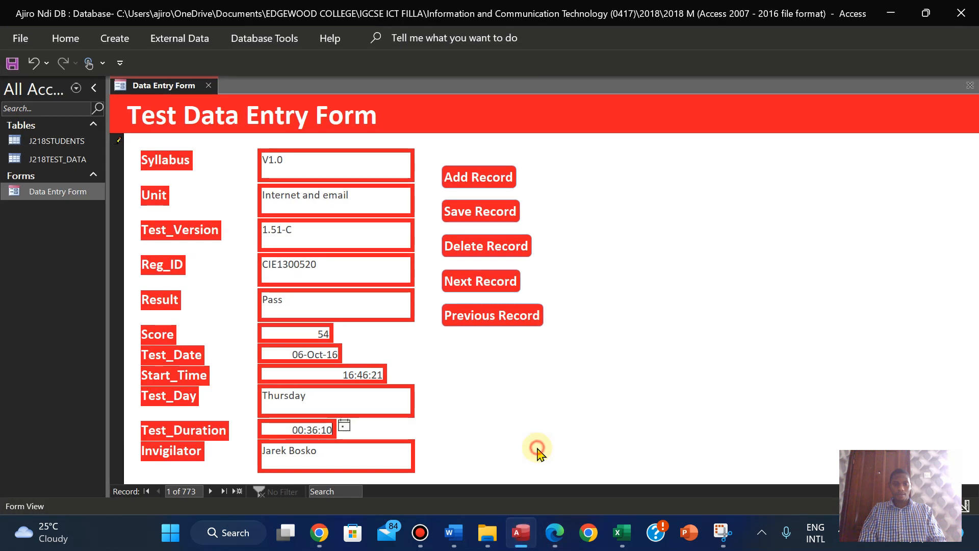
{"action": "key", "text": "ctrl+z"}
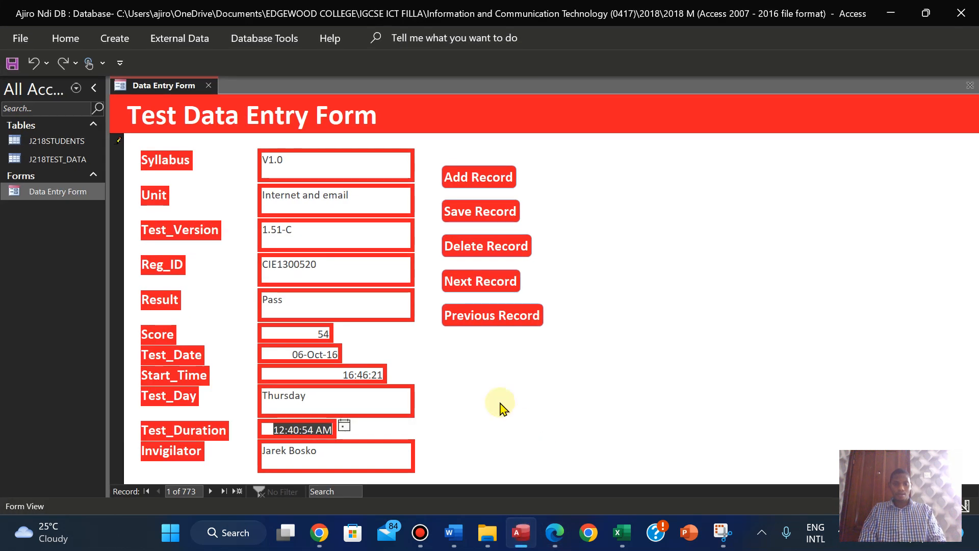
- Browse forward through the Data Entry Form records and jump to the last record to check their Test_Duration display
{"action": "left_click", "coordinate": [215, 491]}
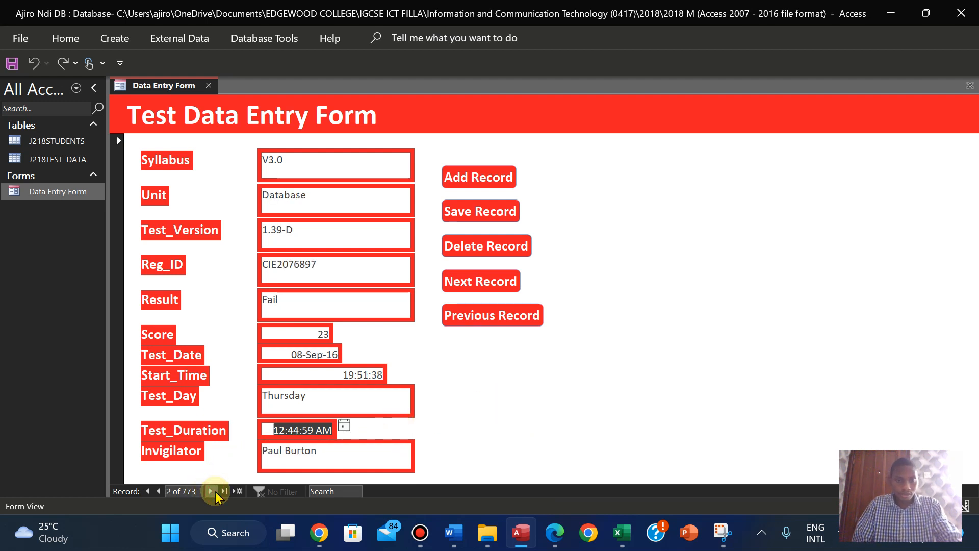
{"action": "left_click", "coordinate": [214, 491]}
{"action": "left_click", "coordinate": [215, 491]}
{"action": "left_click", "coordinate": [214, 491]}
{"action": "left_click", "coordinate": [215, 492]}
{"action": "left_click", "coordinate": [215, 492]}
{"action": "left_click", "coordinate": [215, 491]}
{"action": "left_click", "coordinate": [215, 492]}
{"action": "left_click", "coordinate": [214, 491]}
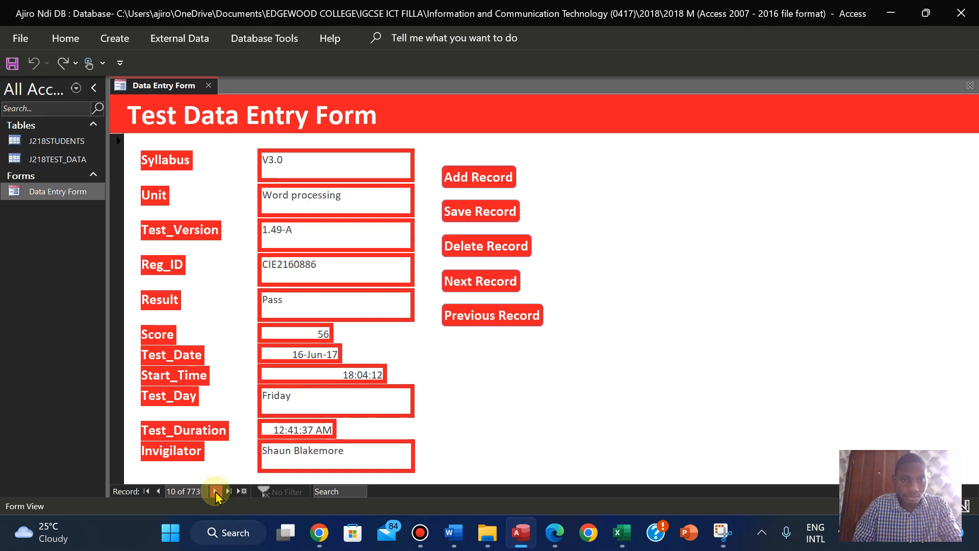
{"action": "left_click", "coordinate": [214, 492]}
{"action": "left_click", "coordinate": [215, 491]}
{"action": "left_click", "coordinate": [215, 492]}
{"action": "left_click", "coordinate": [226, 491]}
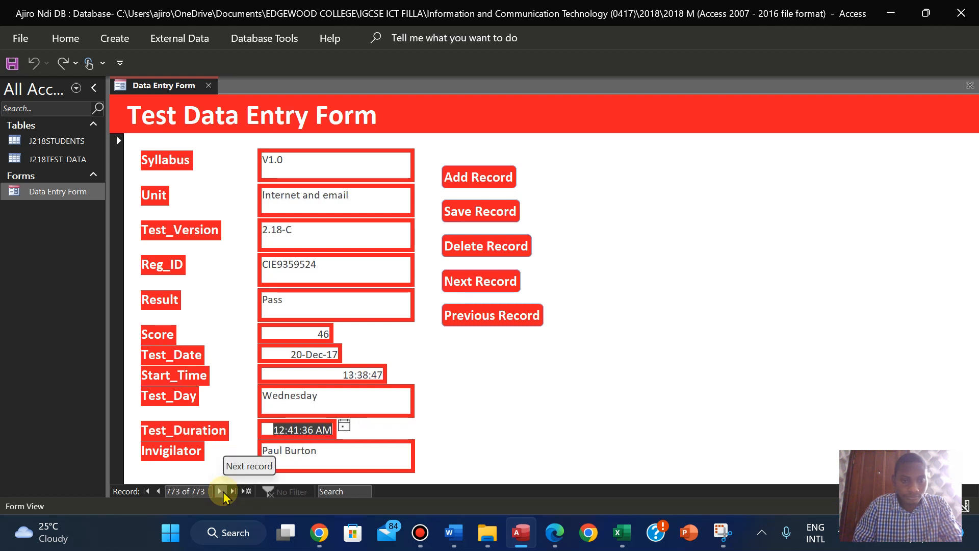
- Open the J218TEST_DATA table and search its Unit field for "Internet and email" up to the record with Test_Version 1.12-A
{"action": "left_click", "coordinate": [31, 160]}
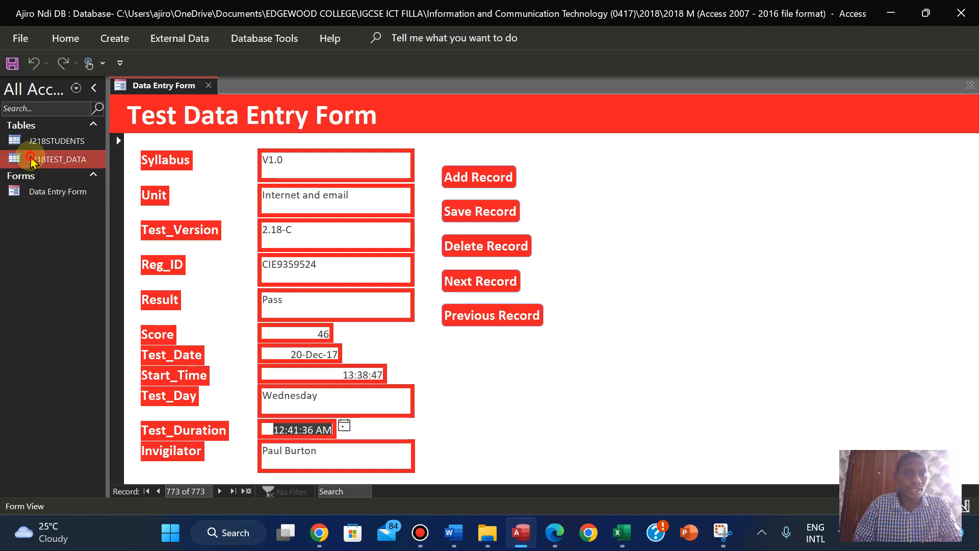
{"action": "double_click", "coordinate": [32, 160]}
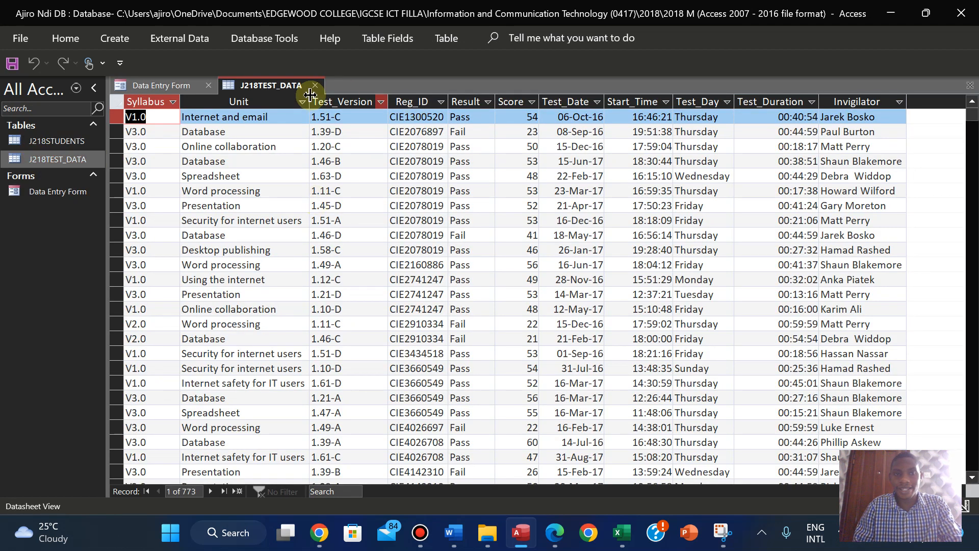
{"action": "left_click", "coordinate": [246, 101]}
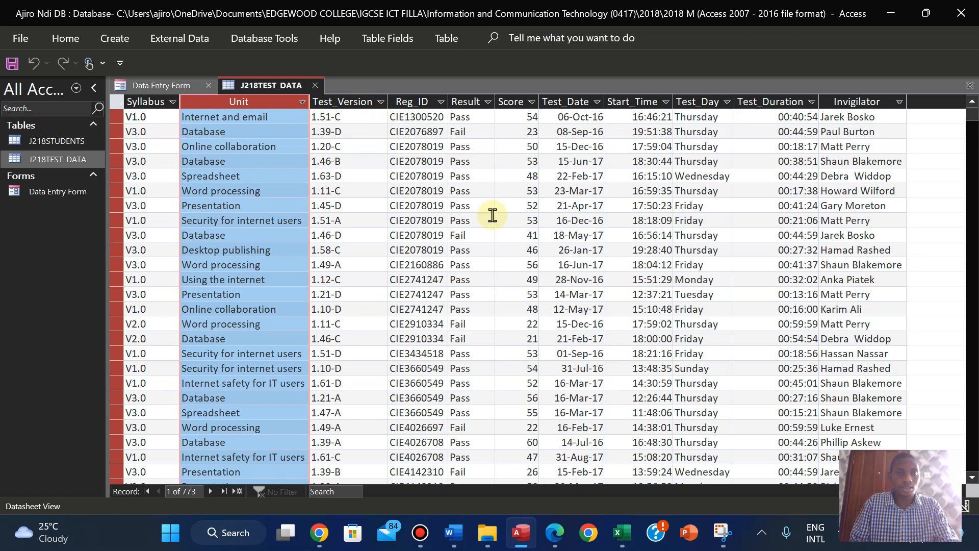
{"action": "key", "text": "ctrl+f"}
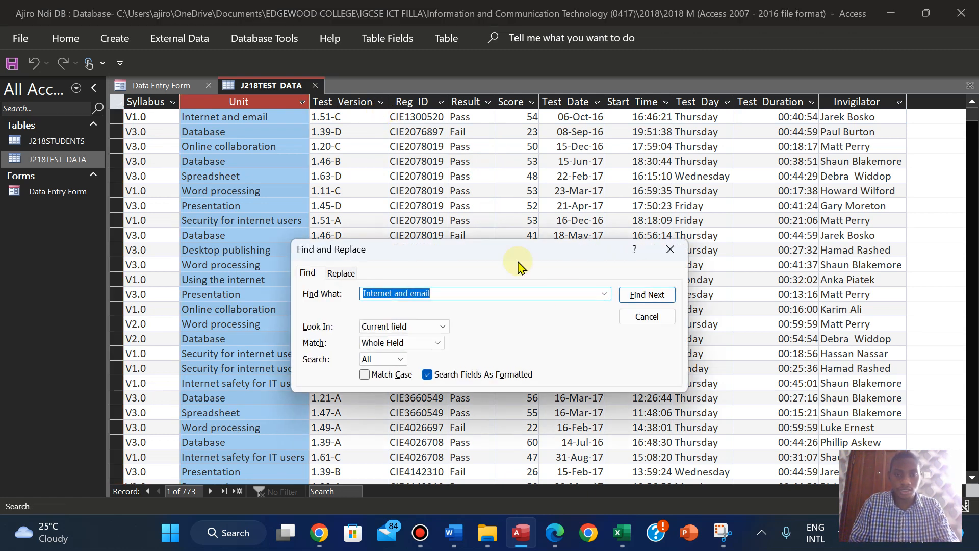
{"action": "left_click", "coordinate": [639, 298]}
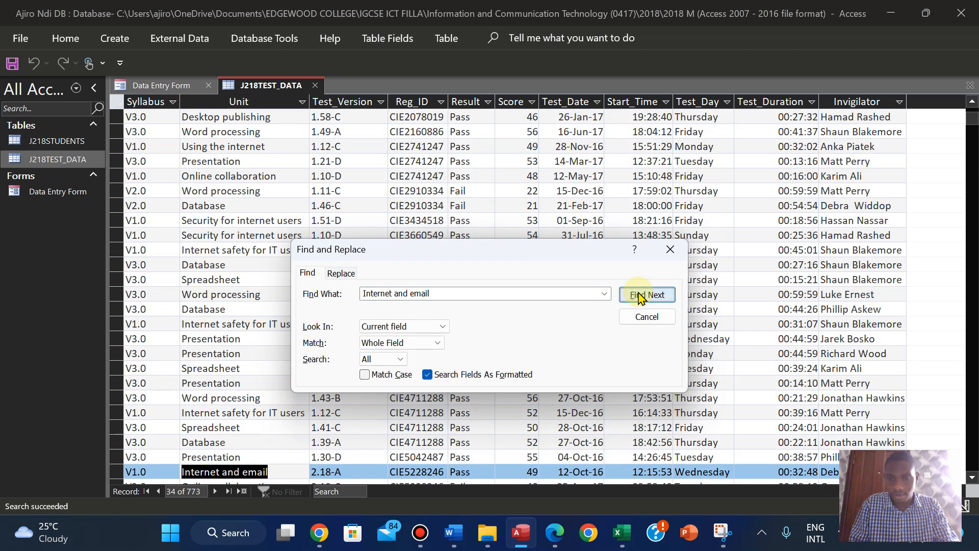
{"action": "left_click", "coordinate": [640, 297]}
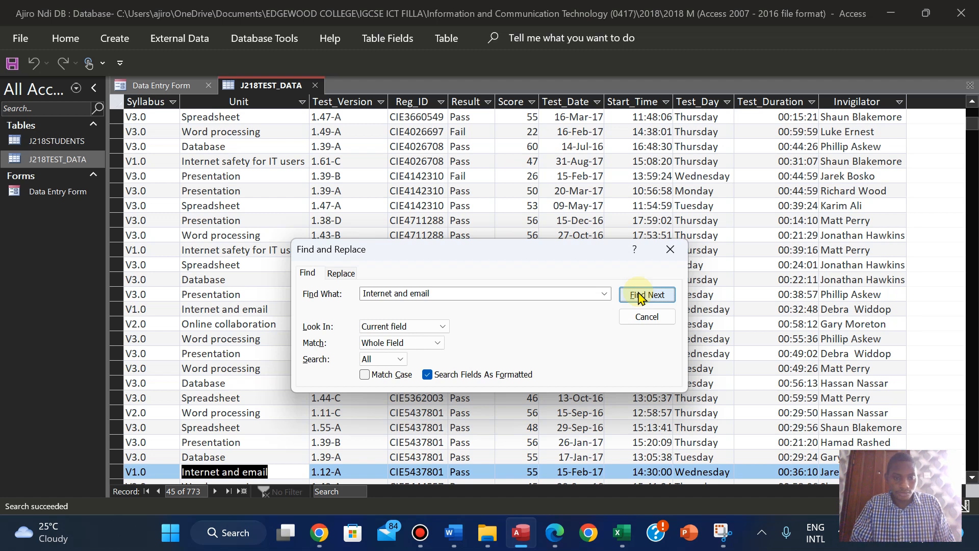
- Compare the 1.12-A Internet and email record in J218TEST_DATA with the task 24 details in the exam paper
{"action": "left_click", "coordinate": [556, 540]}
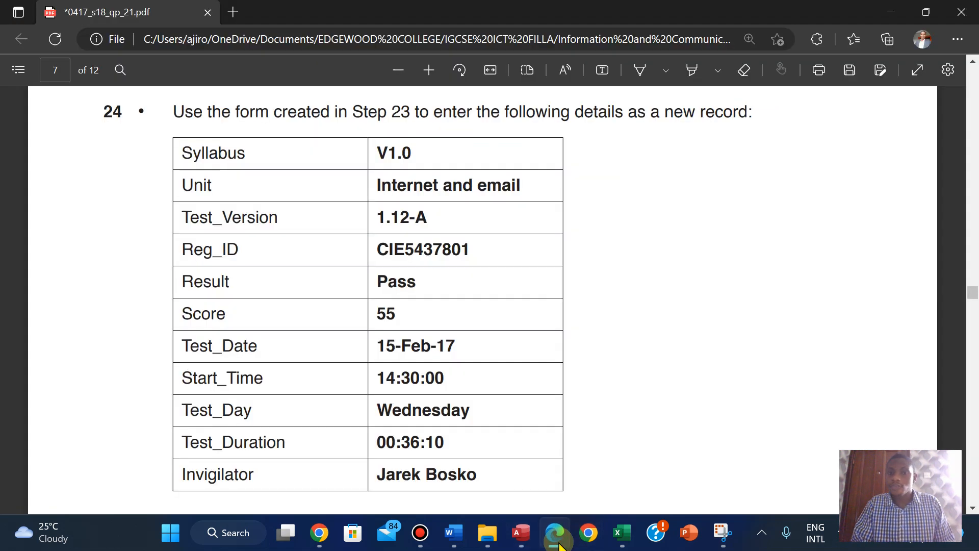
{"action": "left_click", "coordinate": [556, 540]}
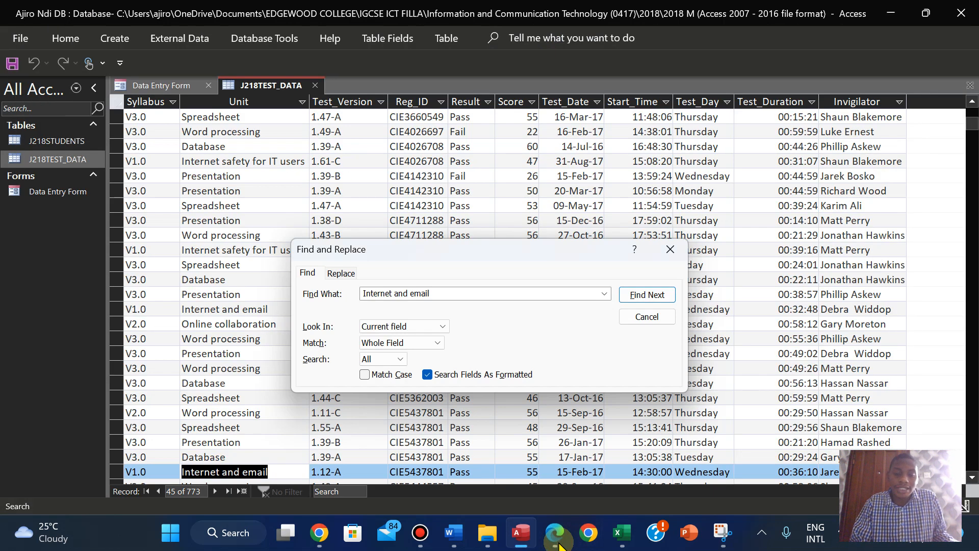
{"action": "left_click", "coordinate": [556, 539]}
{"action": "left_click", "coordinate": [559, 544]}
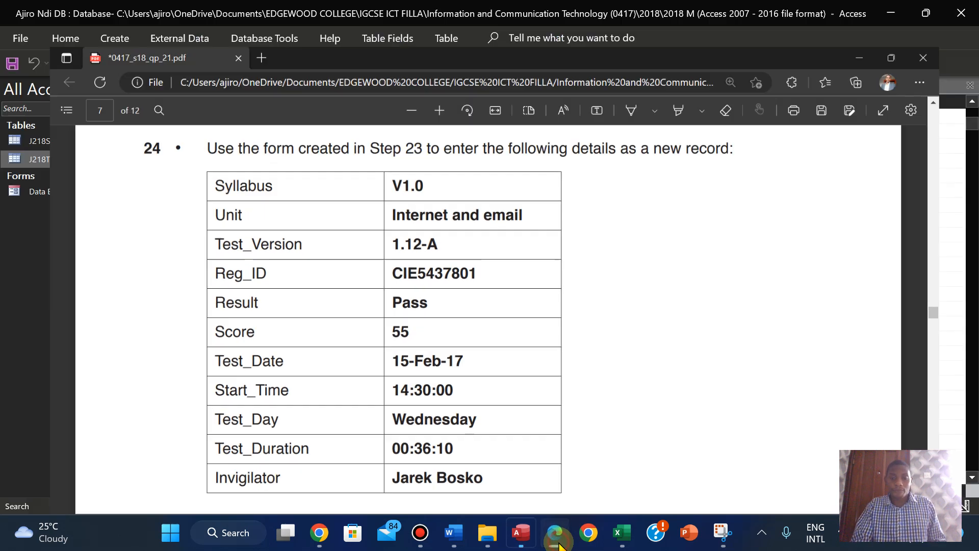
{"action": "left_click", "coordinate": [559, 545]}
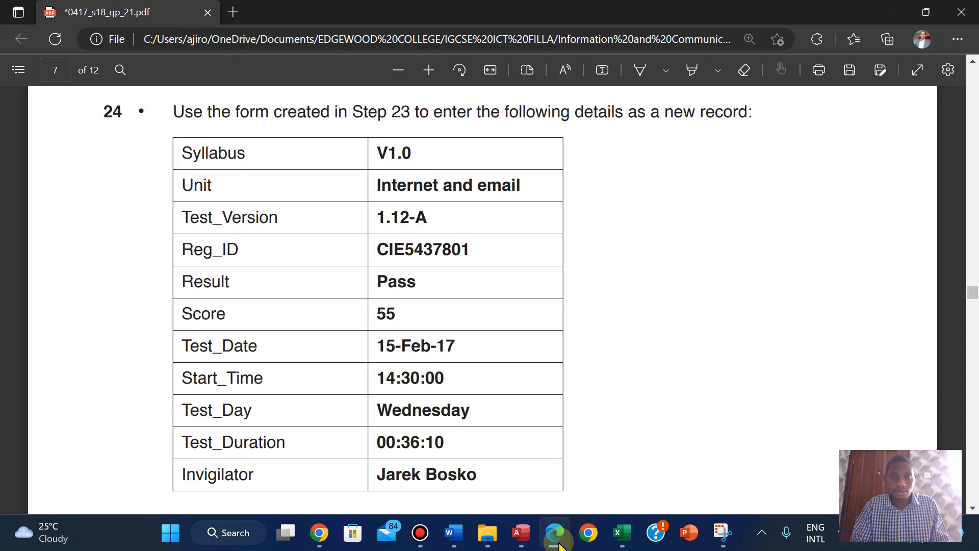
{"action": "left_click", "coordinate": [559, 544]}
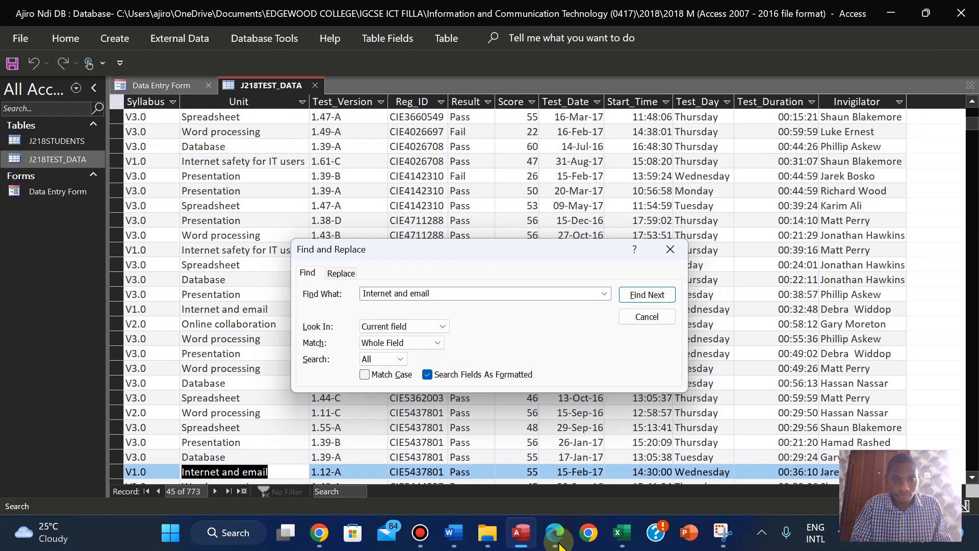
{"action": "left_click", "coordinate": [559, 544]}
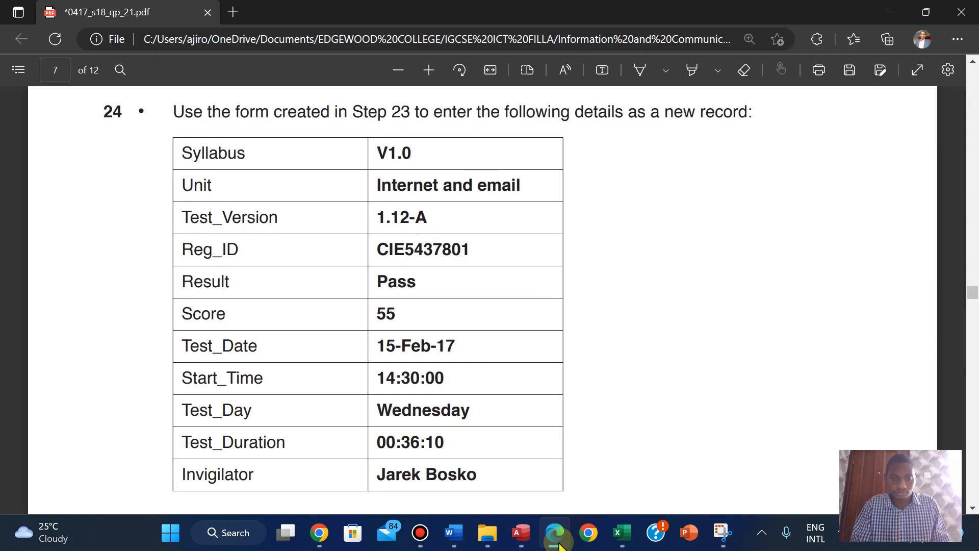
{"action": "left_click", "coordinate": [559, 544]}
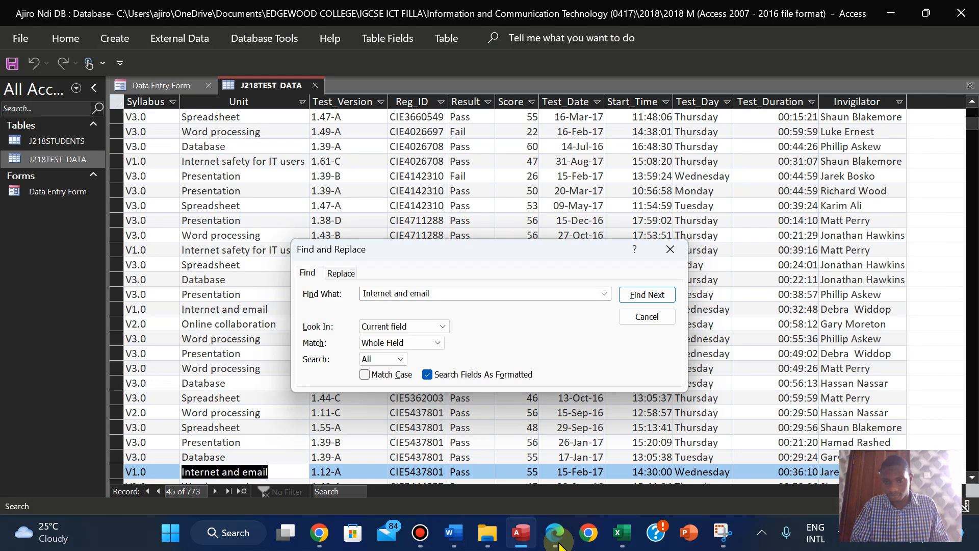
- Close the Find and Replace dialog and return to the Data Entry Form
{"action": "left_click", "coordinate": [670, 250]}
{"action": "left_click", "coordinate": [161, 85]}
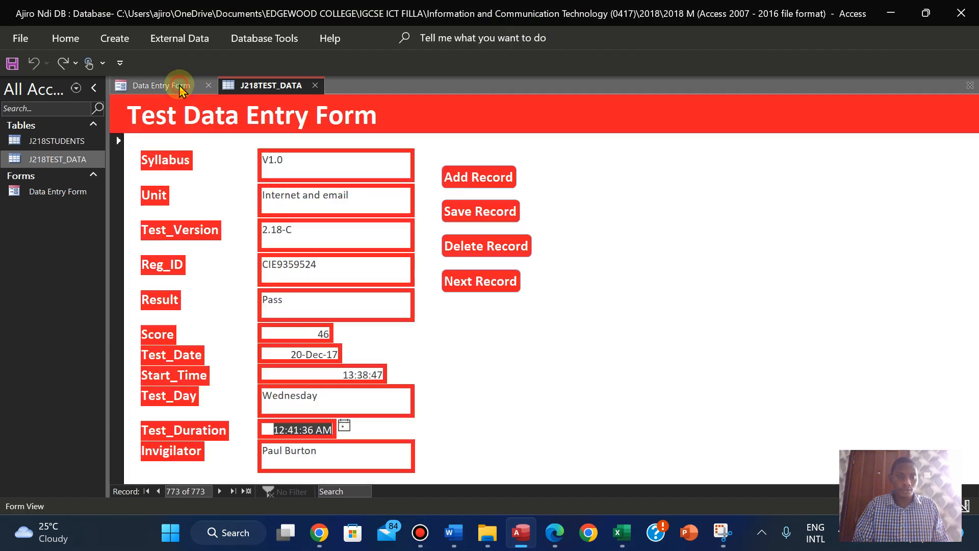
- Return to the first record in the Data Entry Form and jump from there to record 45
{"action": "left_click", "coordinate": [146, 491]}
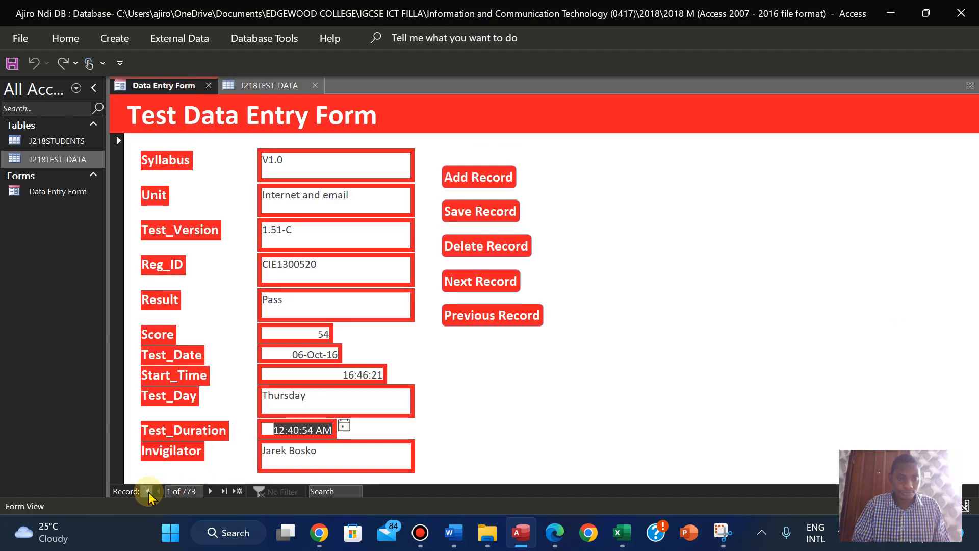
{"action": "left_click", "coordinate": [210, 491]}
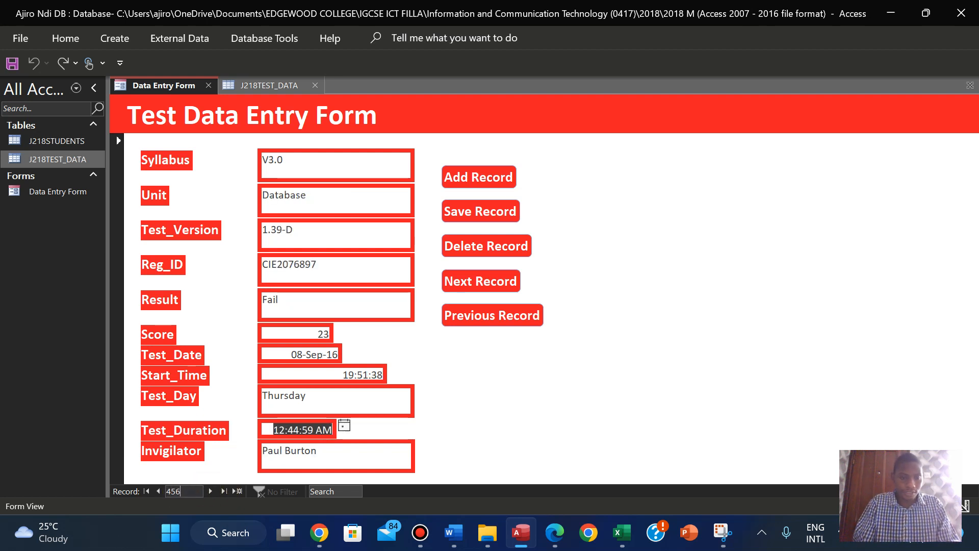
{"action": "type", "text": "45"}
{"action": "key", "text": "Return"}
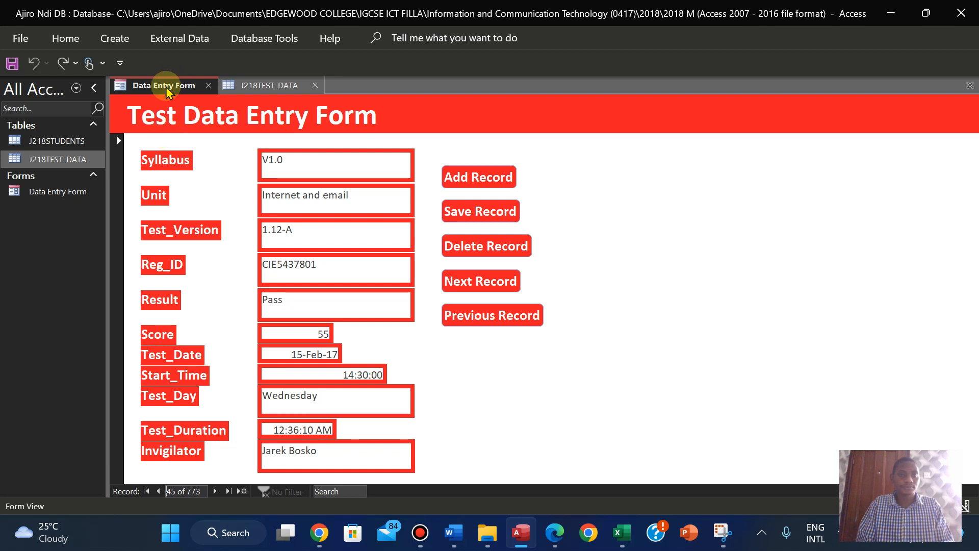
- Close the J218TEST_DATA table and the Data Entry Form
{"action": "right_click", "coordinate": [261, 85]}
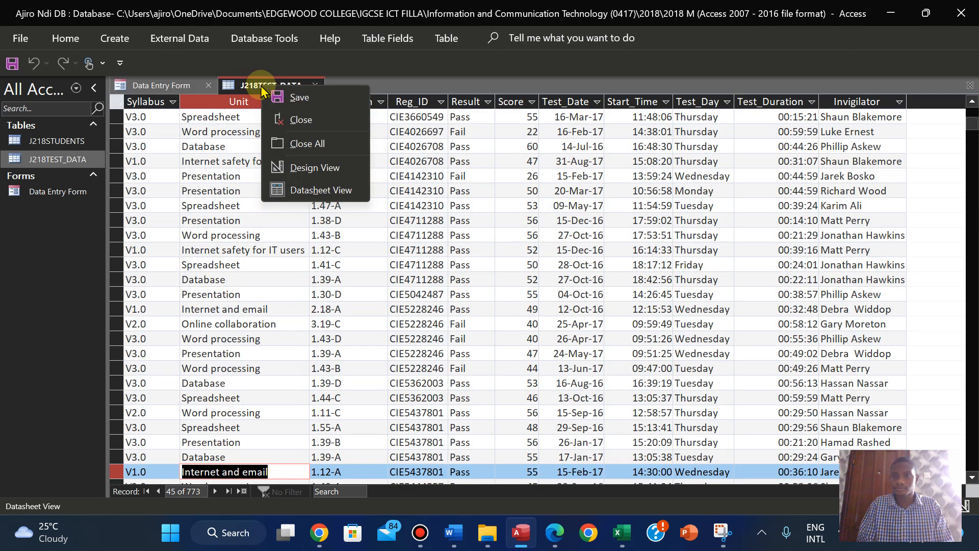
{"action": "left_click", "coordinate": [289, 120]}
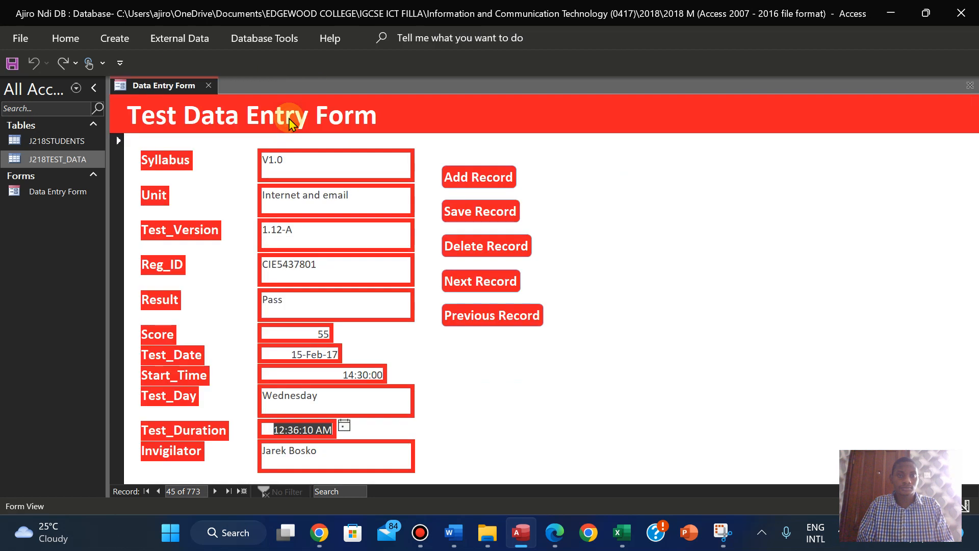
{"action": "right_click", "coordinate": [158, 90]}
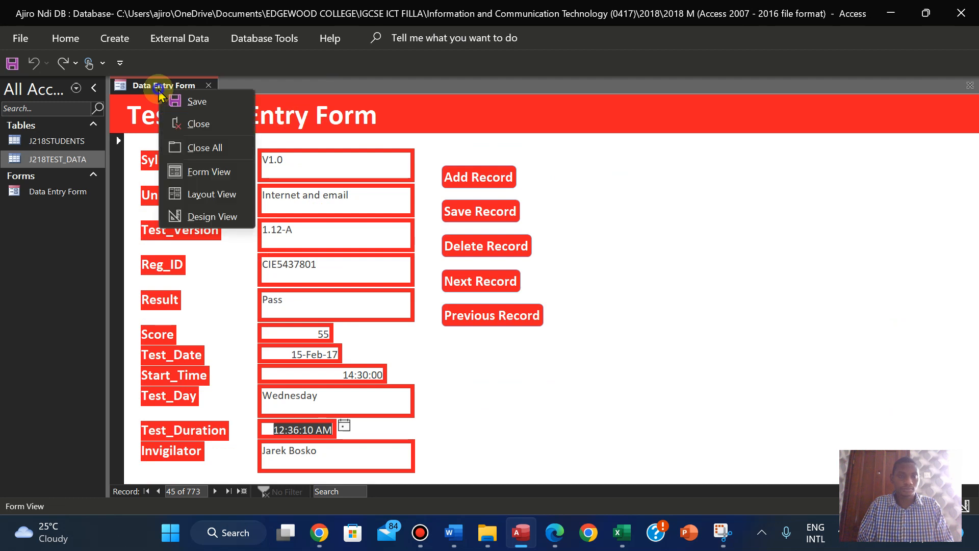
{"action": "left_click", "coordinate": [184, 121]}
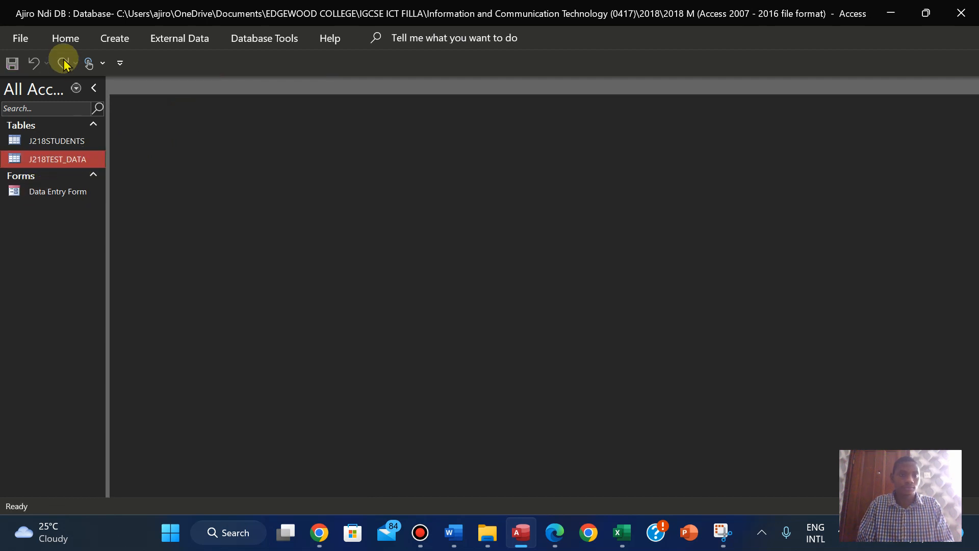
- Reopen the Data Entry Form and go to record 45
{"action": "double_click", "coordinate": [54, 192]}
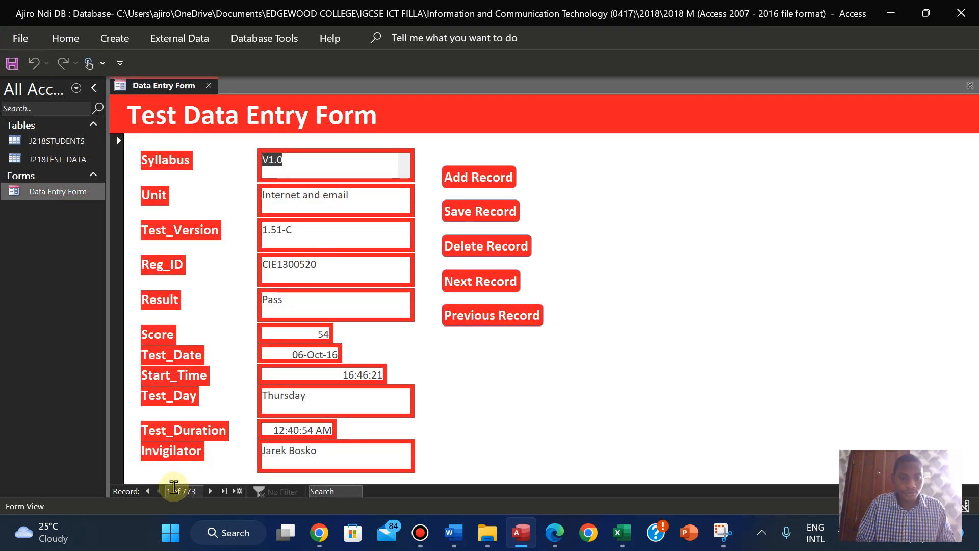
{"action": "left_click", "coordinate": [177, 491]}
{"action": "type", "text": "4"}
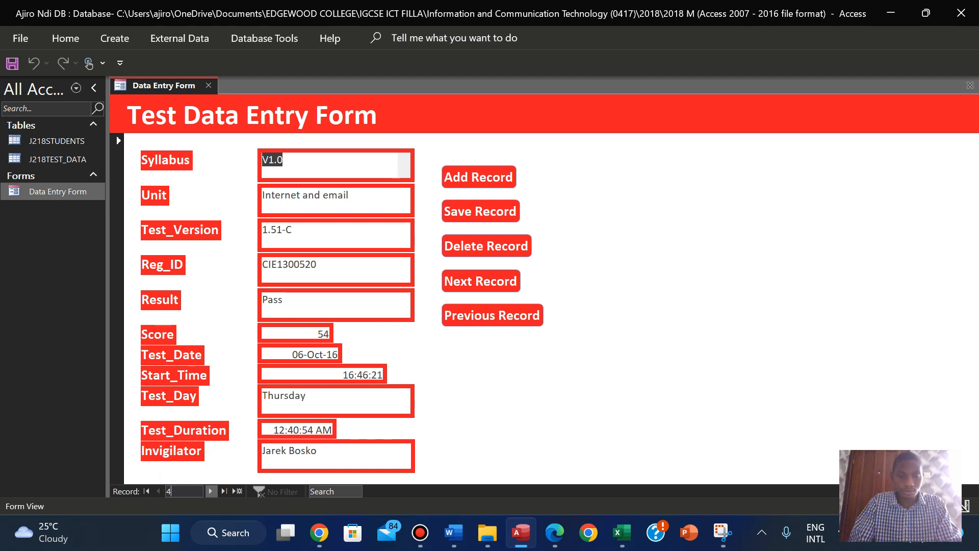
{"action": "type", "text": "5"}
{"action": "key", "text": "Return"}
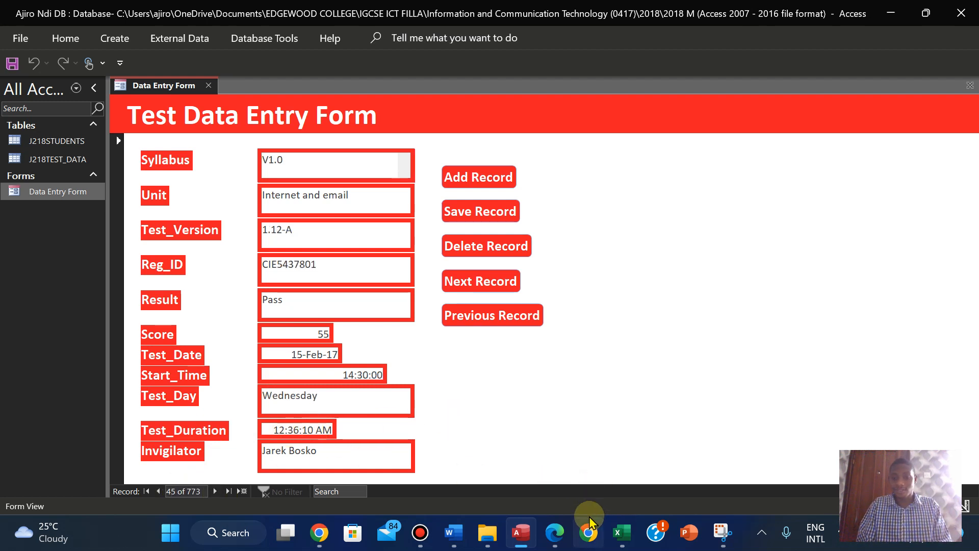
- Copy the Test_Duration value 00:36:10 from the task 24 table in the exam paper and switch back to Access
{"action": "left_click", "coordinate": [552, 534]}
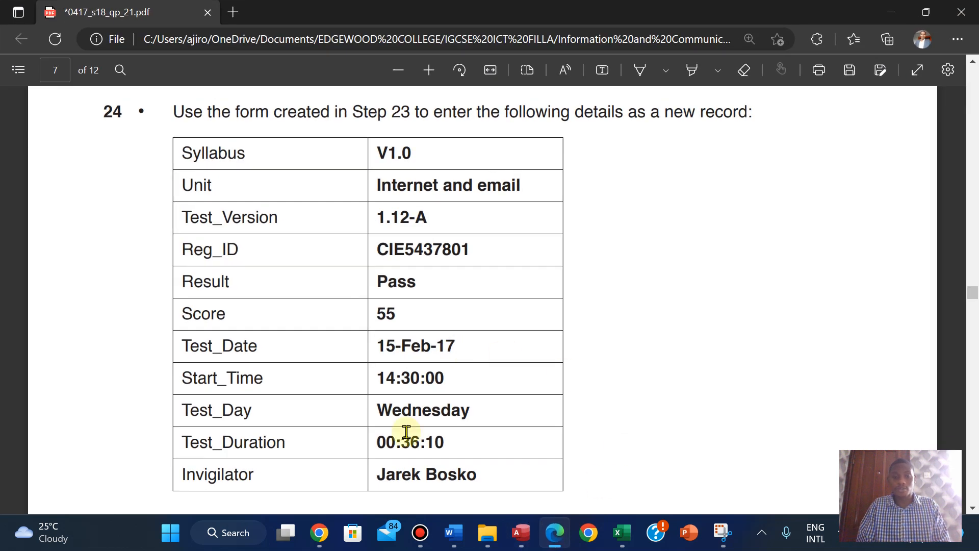
{"action": "left_click_drag", "start_coordinate": [376, 442], "coordinate": [459, 447]}
{"action": "left_click", "coordinate": [449, 441]}
{"action": "left_click", "coordinate": [374, 445]}
{"action": "key", "text": "ctrl+c"}
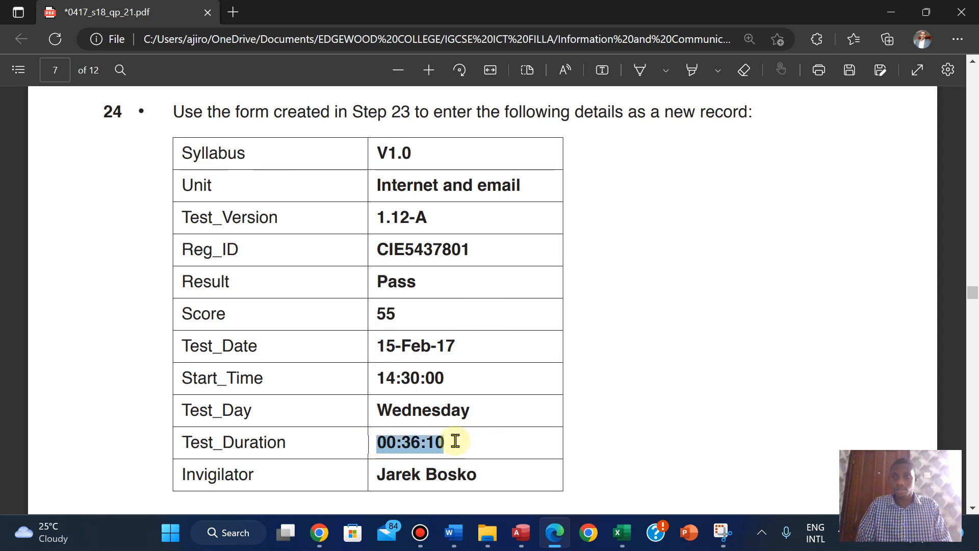
{"action": "left_click", "coordinate": [520, 532]}
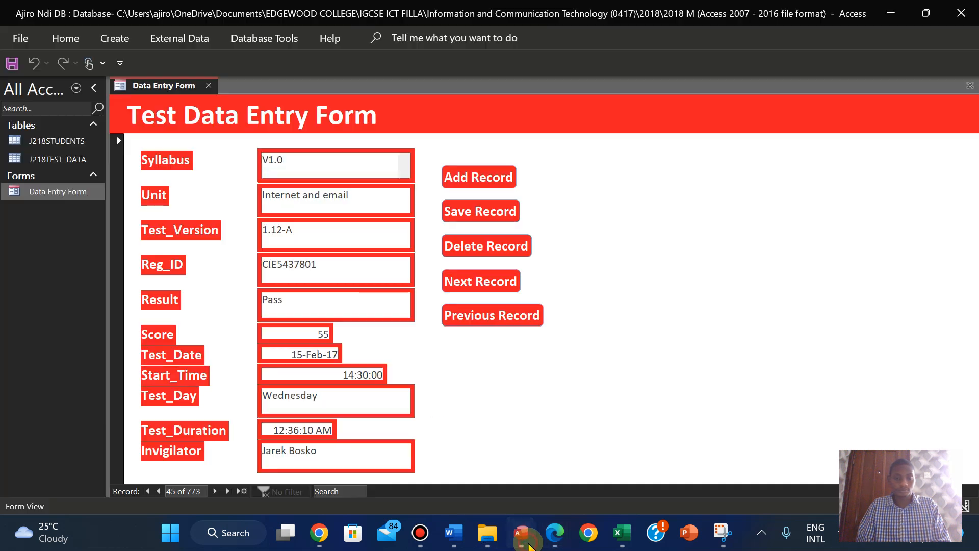
- Bring up record 45 in the form again and set its Test_Duration to 00:36:10
{"action": "left_click", "coordinate": [301, 434]}
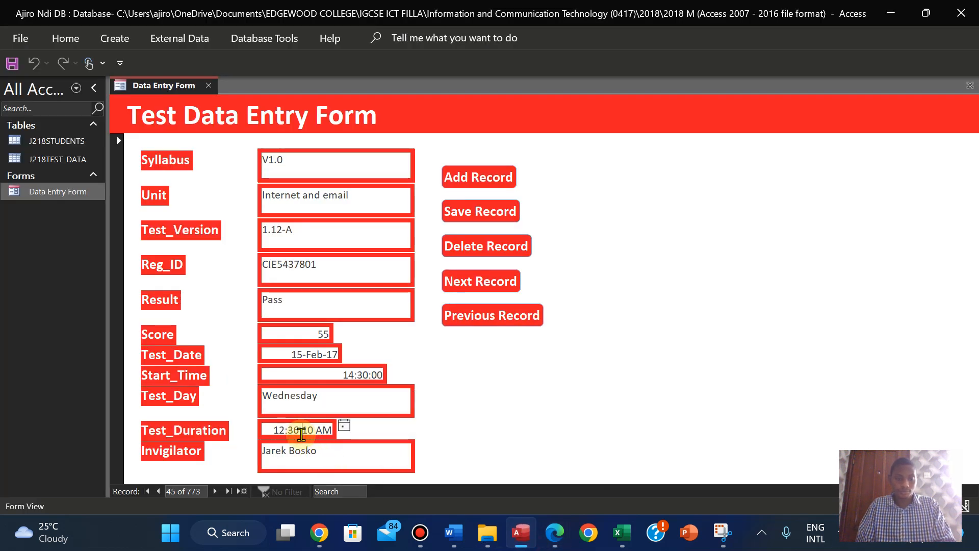
{"action": "key", "text": "ctrl+f"}
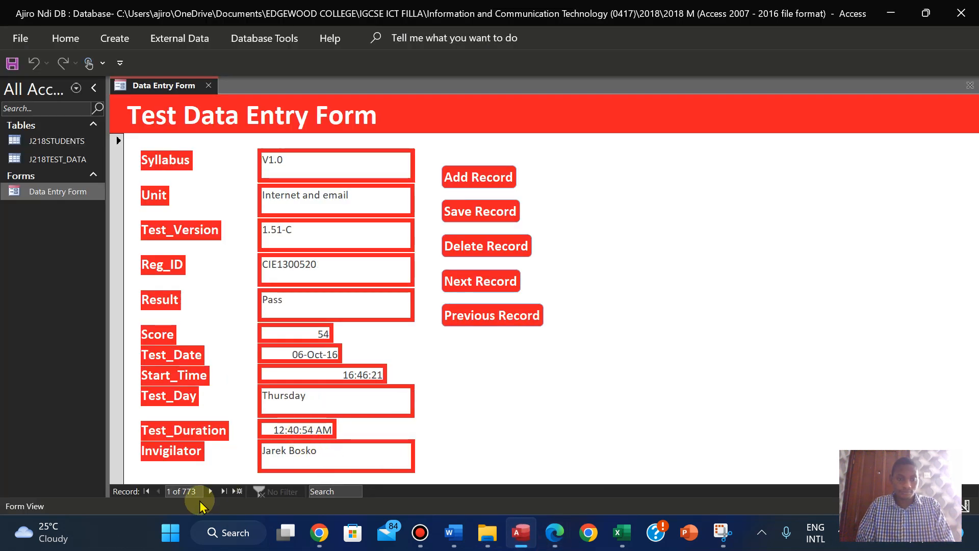
{"action": "left_click", "coordinate": [174, 492]}
{"action": "key", "text": "BackSpace"}
{"action": "type", "text": "45"}
{"action": "key", "text": "Return"}
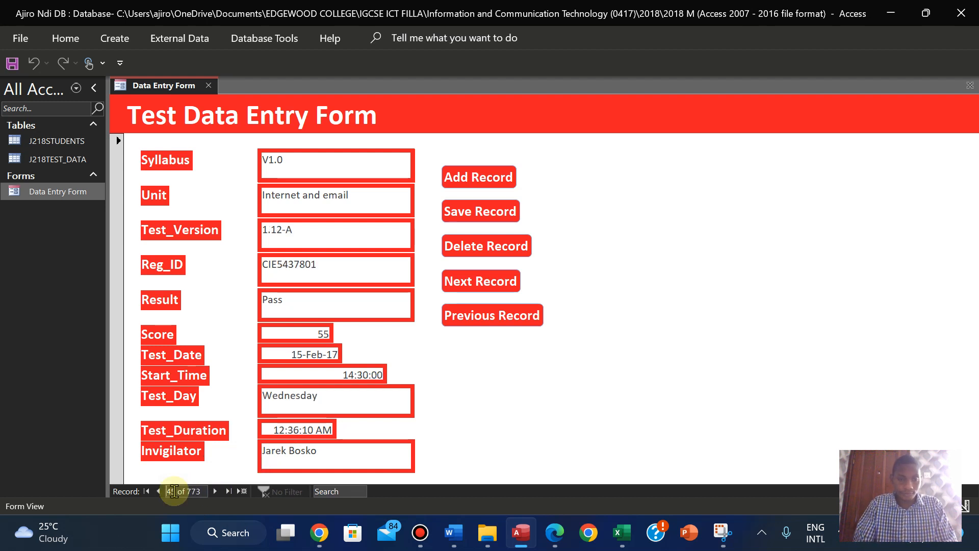
{"action": "left_click", "coordinate": [296, 431]}
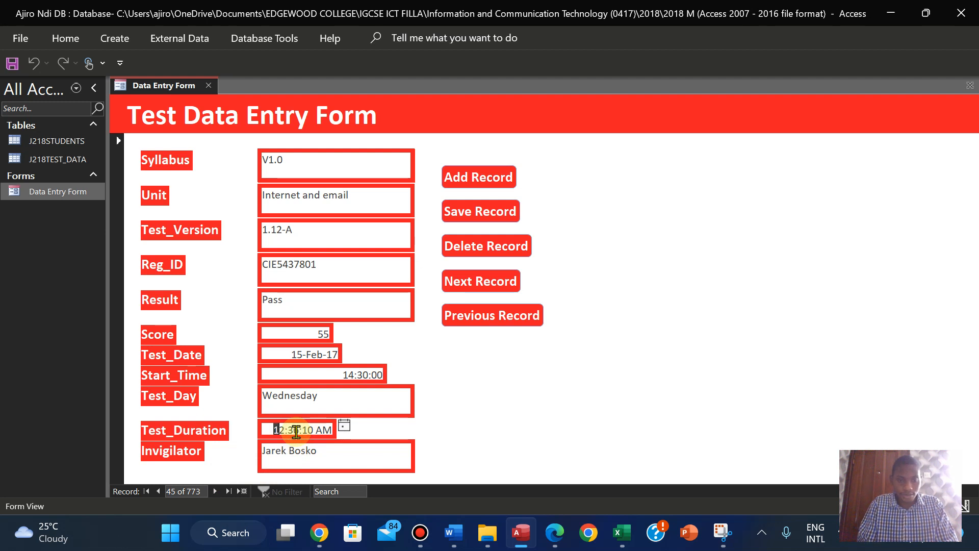
{"action": "key", "text": "shift+Right"}
{"action": "key", "text": "shift+Right"}
{"action": "key", "text": "shift+Right"}
{"action": "key", "text": "shift+Right"}
{"action": "key", "text": "shift+Right"}
{"action": "key", "text": "shift+Right"}
{"action": "type", "text": "00:36:10"}
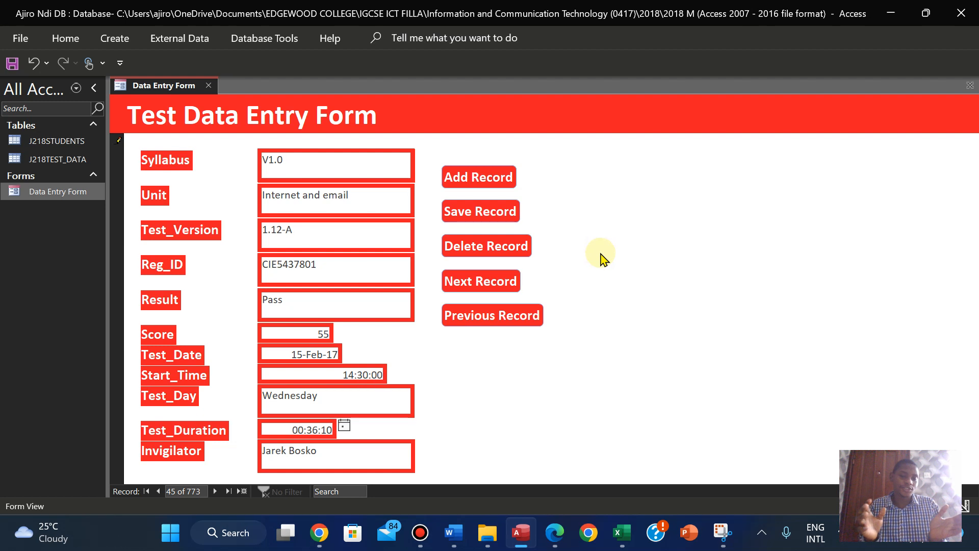
- Capture a rectangular screenshot of the Data Entry Form with all the record's fields and command buttons using Snipping Tool
{"action": "left_click", "coordinate": [723, 532]}
{"action": "left_click", "coordinate": [336, 167]}
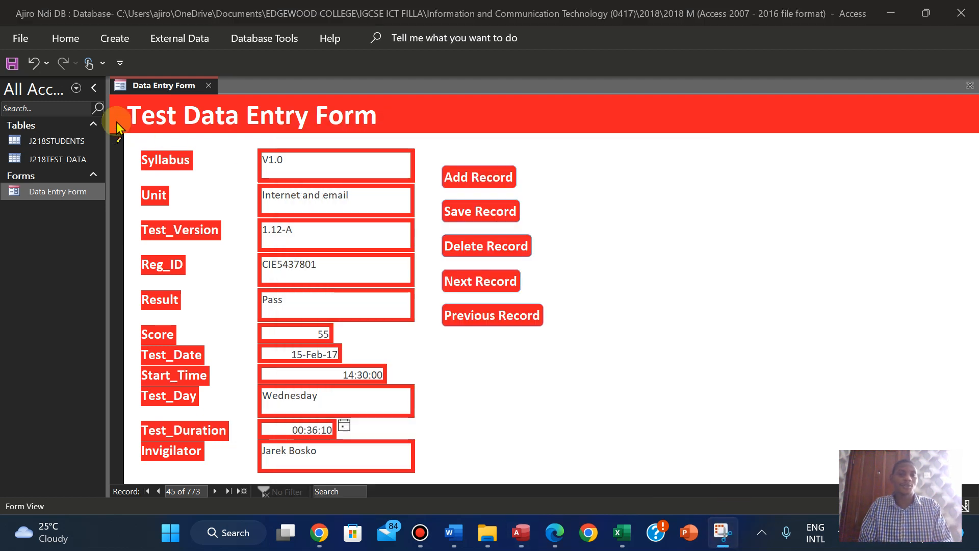
{"action": "left_click_drag", "start_coordinate": [106, 73], "coordinate": [584, 484]}
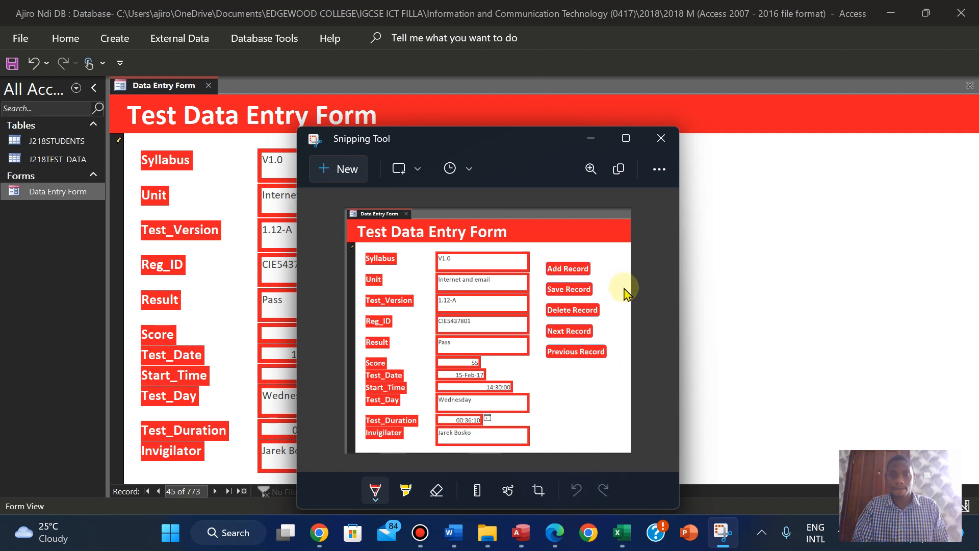
- Check the Evidence 6 instruction in the exam paper and paste the form screenshot under Step 24 – EVIDENCE 6 in the J218EVIDENCE2023 Word document
{"action": "mouse_move", "coordinate": [555, 533]}
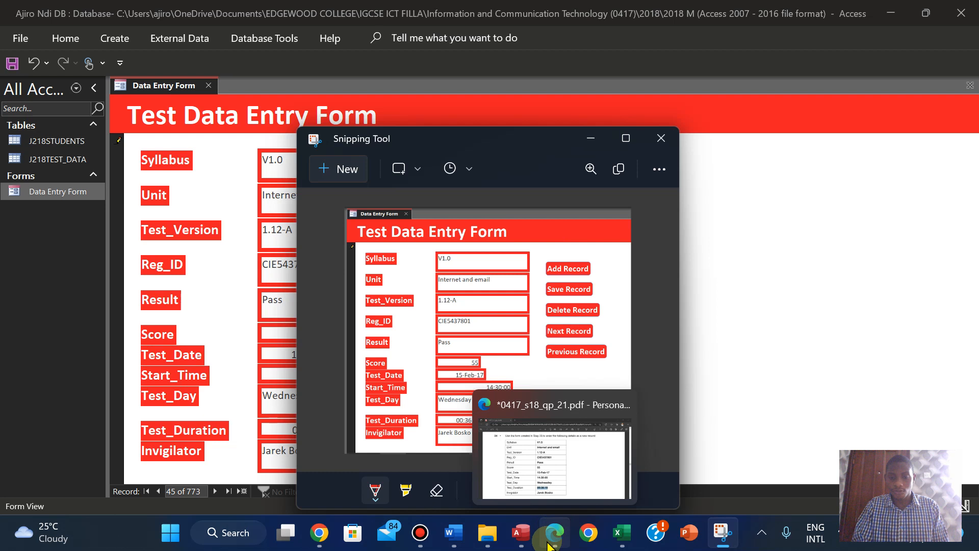
{"action": "left_click", "coordinate": [621, 401]}
{"action": "scroll", "coordinate": [621, 400], "scroll_direction": "down", "scroll_amount": 5}
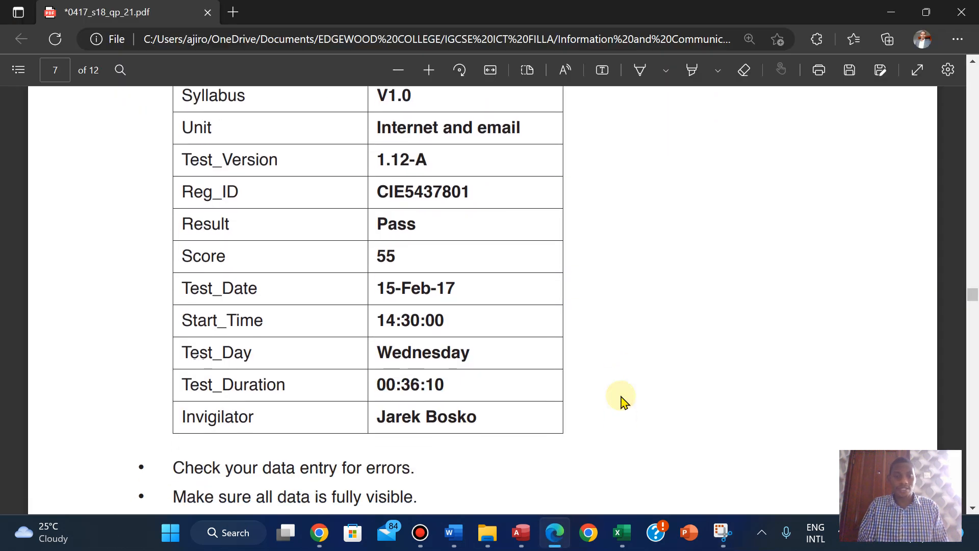
{"action": "mouse_move", "coordinate": [521, 532]}
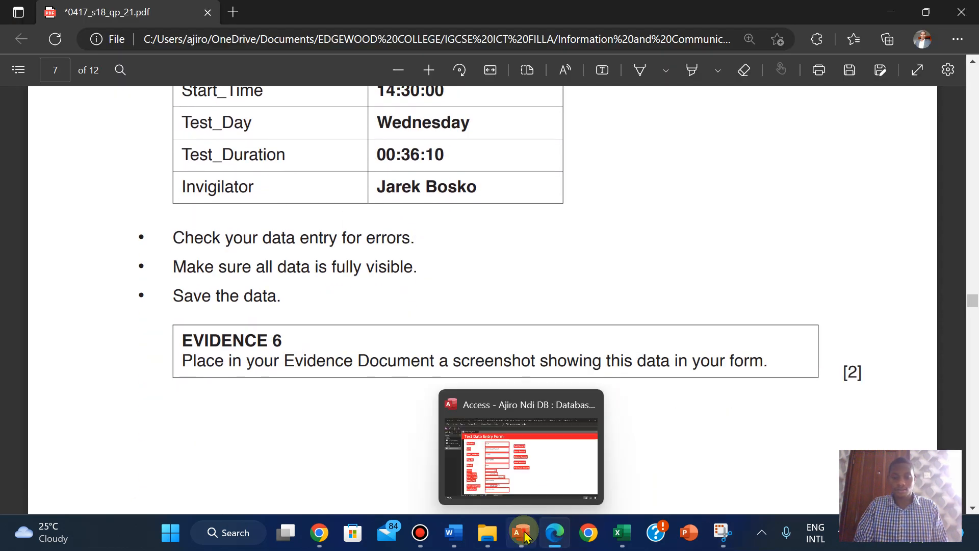
{"action": "left_click", "coordinate": [541, 448]}
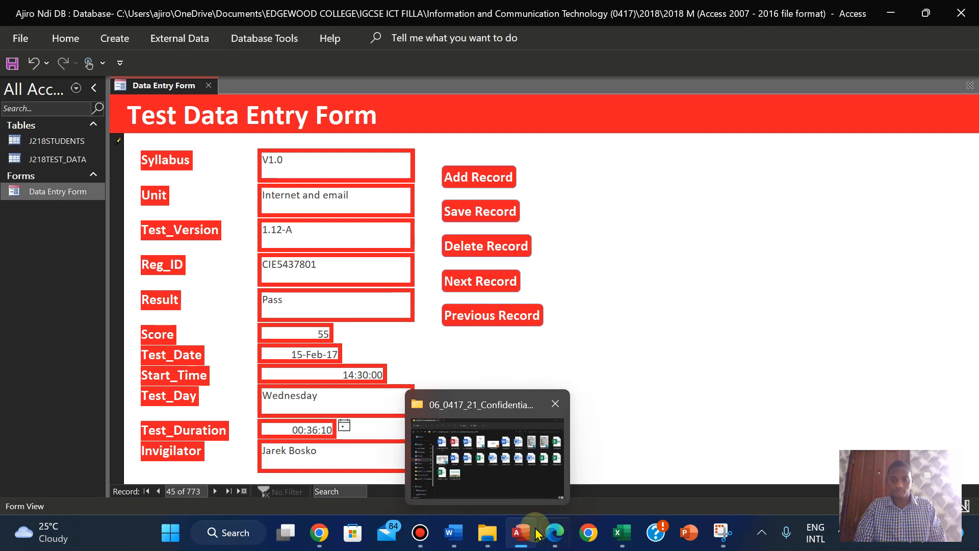
{"action": "mouse_move", "coordinate": [451, 512]}
{"action": "left_click", "coordinate": [448, 478]}
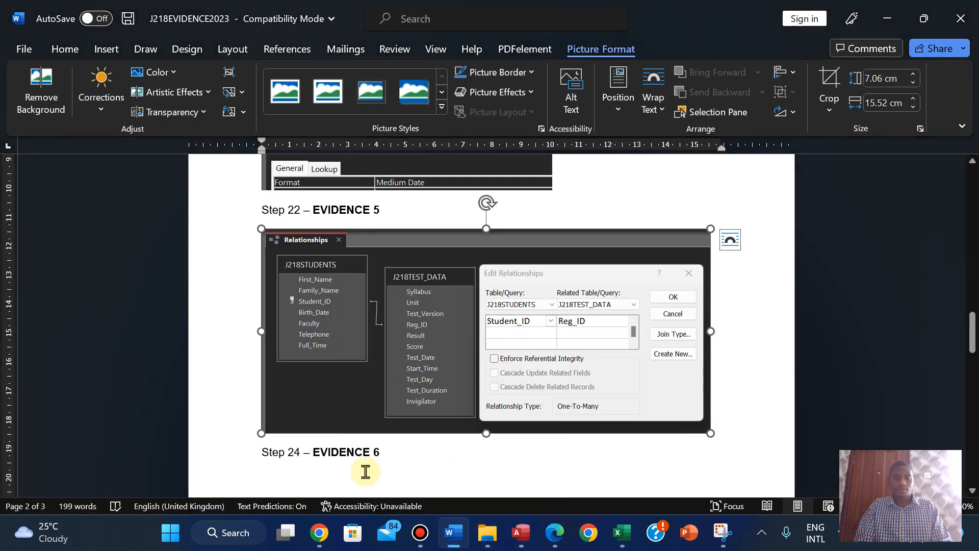
{"action": "left_click", "coordinate": [289, 480]}
{"action": "key", "text": "ctrl+v"}
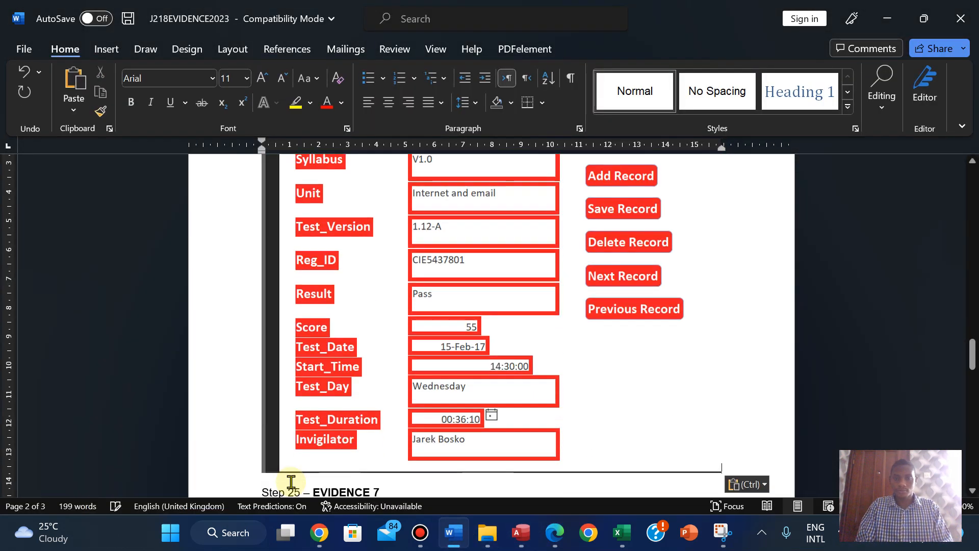
- Shrink the pasted form screenshot proportionally to about 13 cm wide
{"action": "left_click", "coordinate": [553, 417]}
{"action": "left_click_drag", "start_coordinate": [720, 472], "coordinate": [640, 403]}
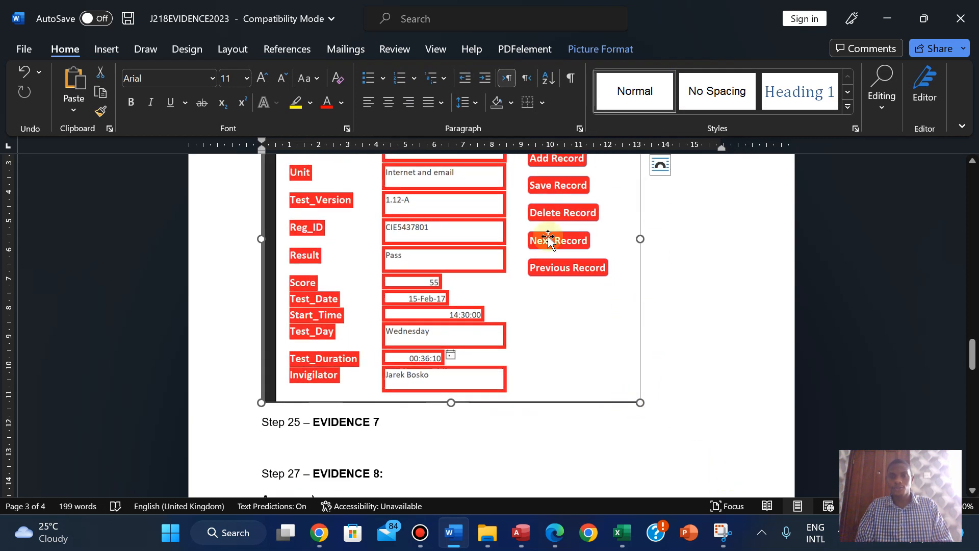
{"action": "left_click", "coordinate": [518, 461]}
{"action": "mouse_move", "coordinate": [436, 6]}
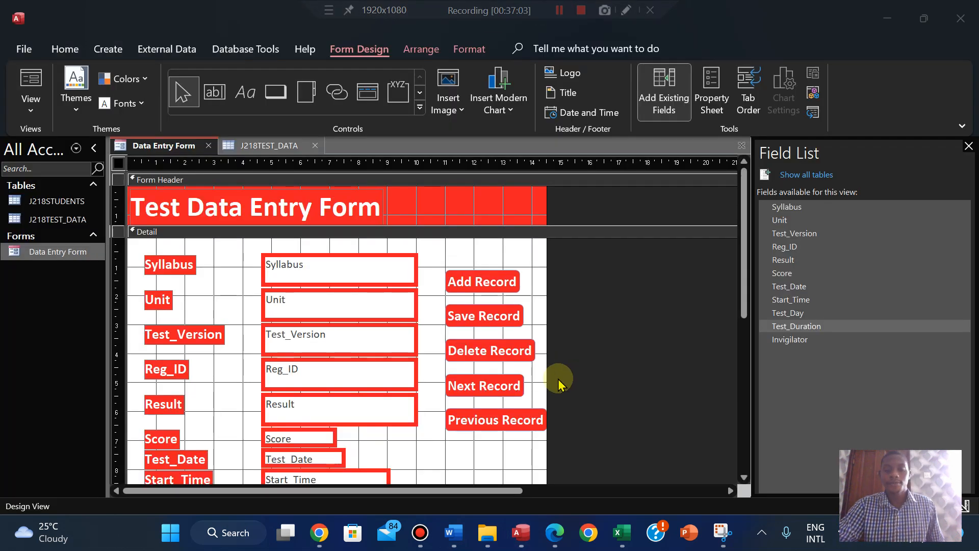
- In Access, close the Field List and display the Data Entry Form in Form View
{"action": "left_click", "coordinate": [968, 147]}
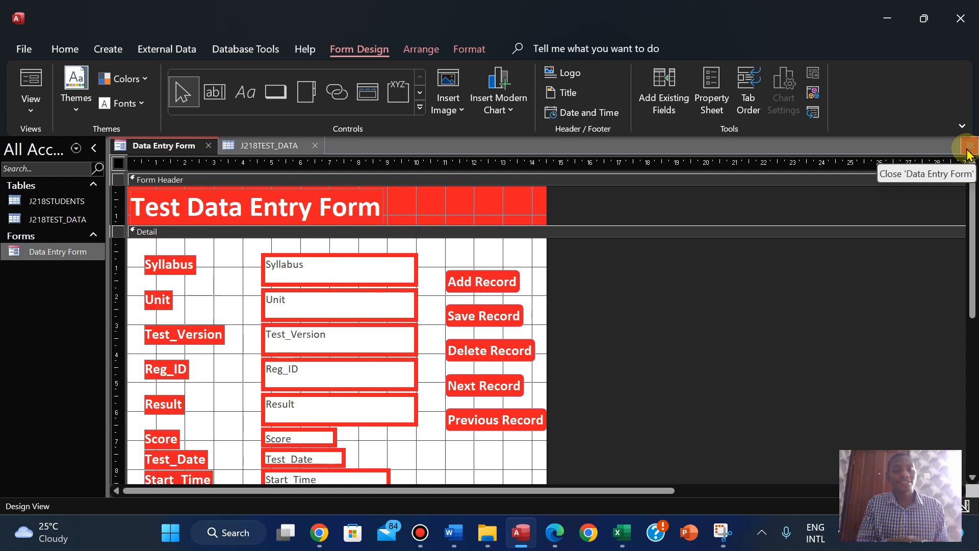
{"action": "left_click", "coordinate": [29, 111]}
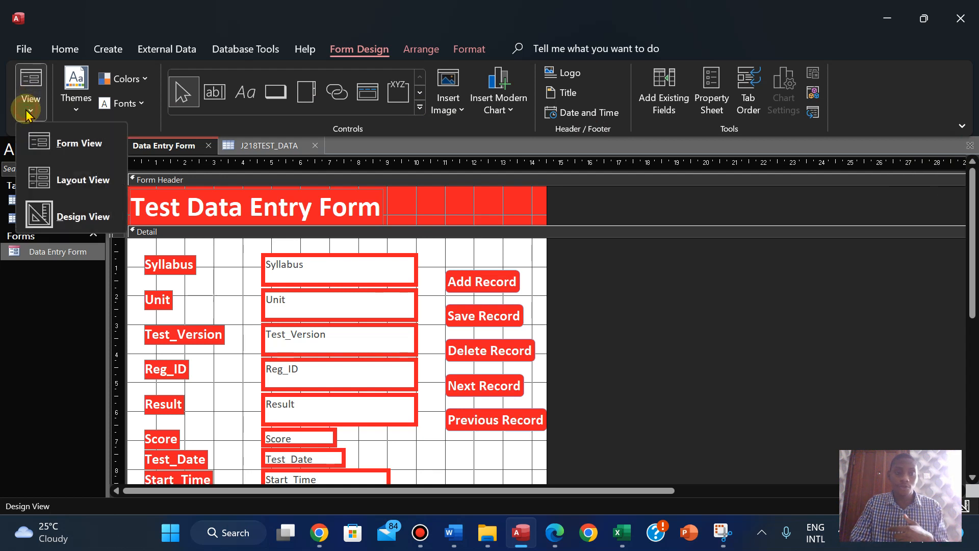
{"action": "left_click", "coordinate": [57, 147]}
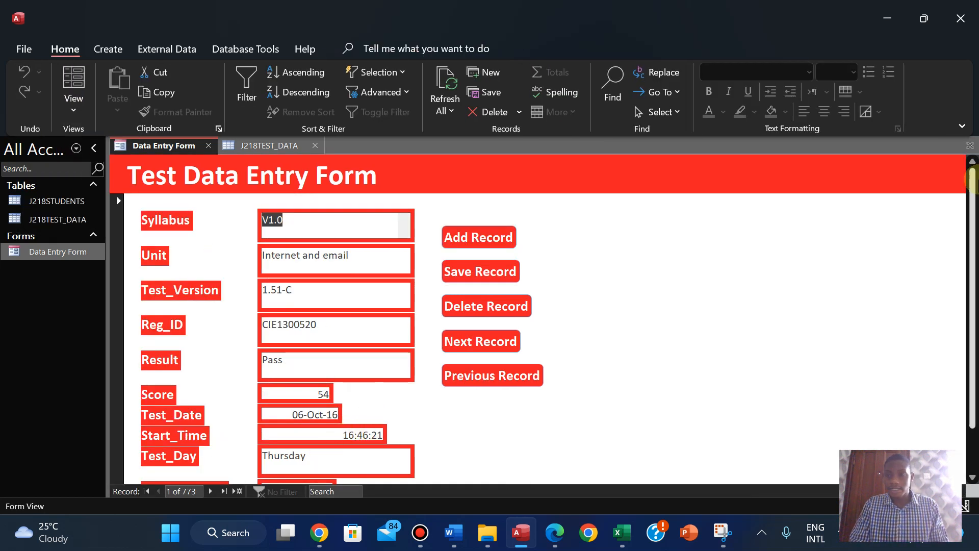
- Compare how Test_Duration is displayed in the Data Entry Form and in the J218TEST_DATA table
{"action": "scroll", "coordinate": [974, 206], "scroll_direction": "down", "scroll_amount": 1}
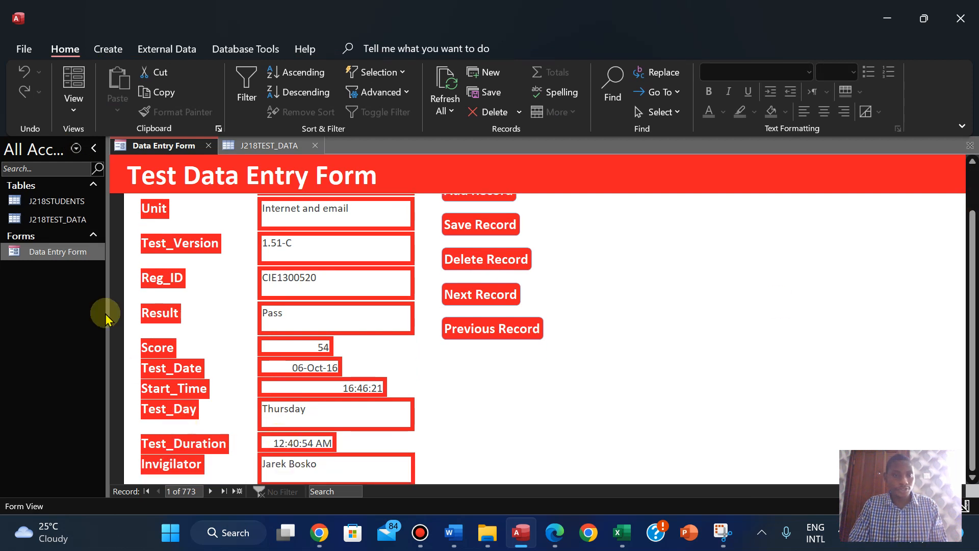
{"action": "double_click", "coordinate": [45, 219]}
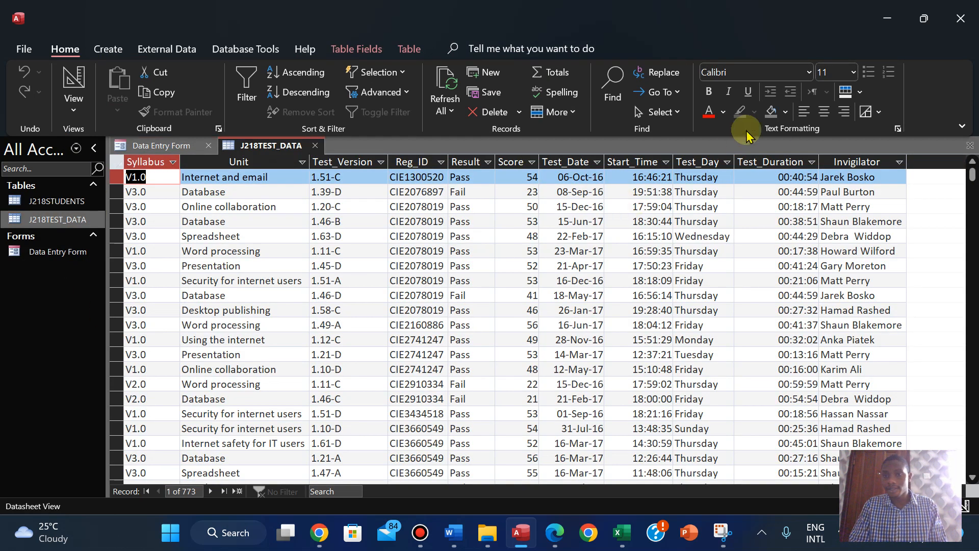
{"action": "left_click", "coordinate": [48, 251]}
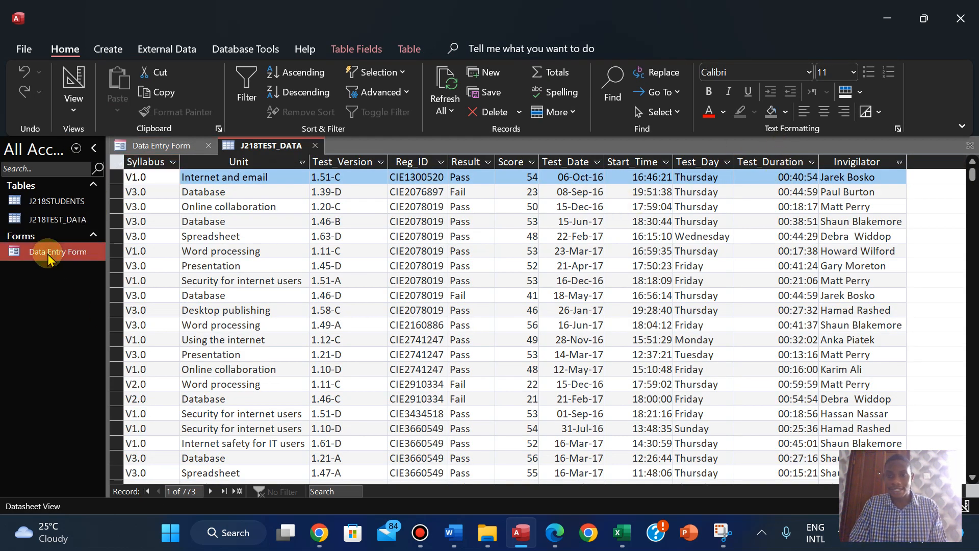
{"action": "left_click", "coordinate": [152, 148]}
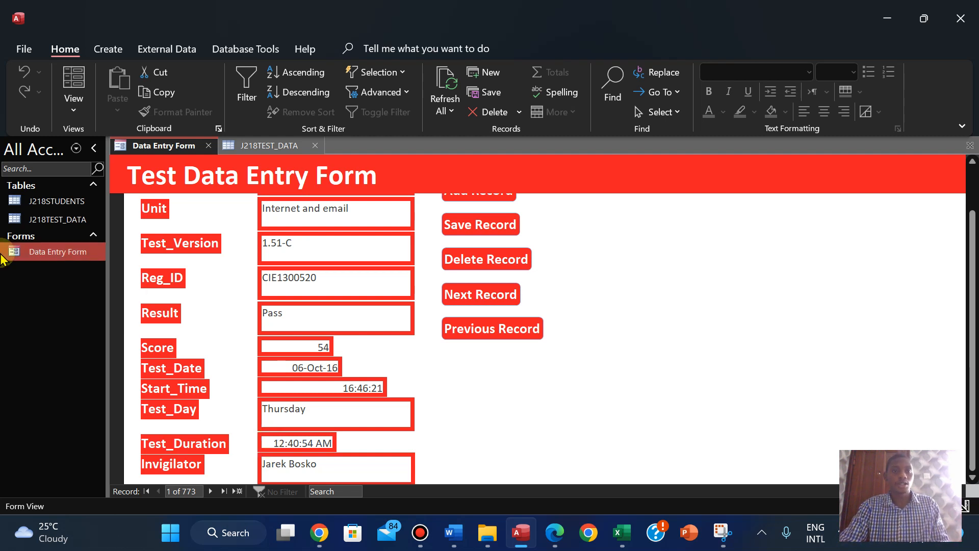
- Switch the Data Entry Form to Design View and display the data properties of the Test_Duration text box
{"action": "left_click", "coordinate": [79, 115]}
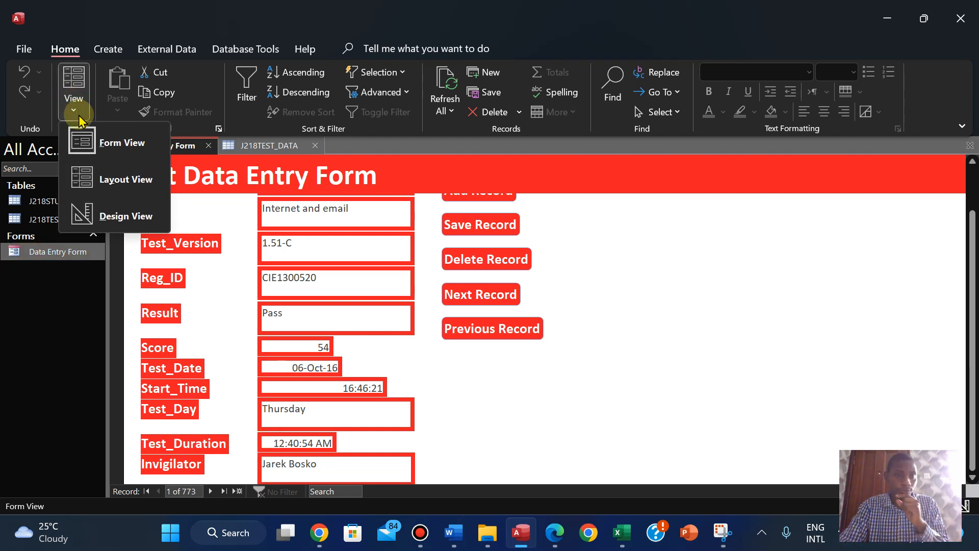
{"action": "left_click", "coordinate": [97, 200]}
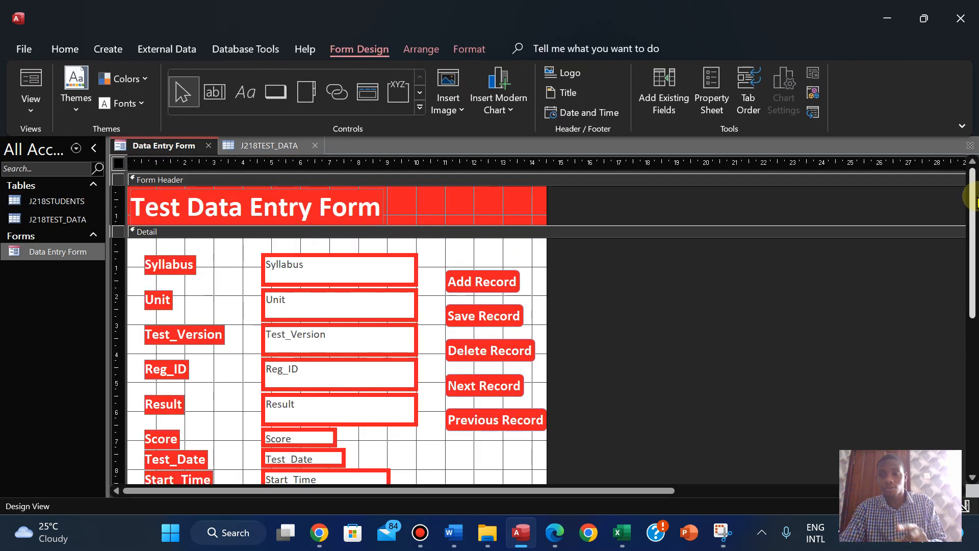
{"action": "left_click_drag", "start_coordinate": [971, 200], "coordinate": [972, 291]}
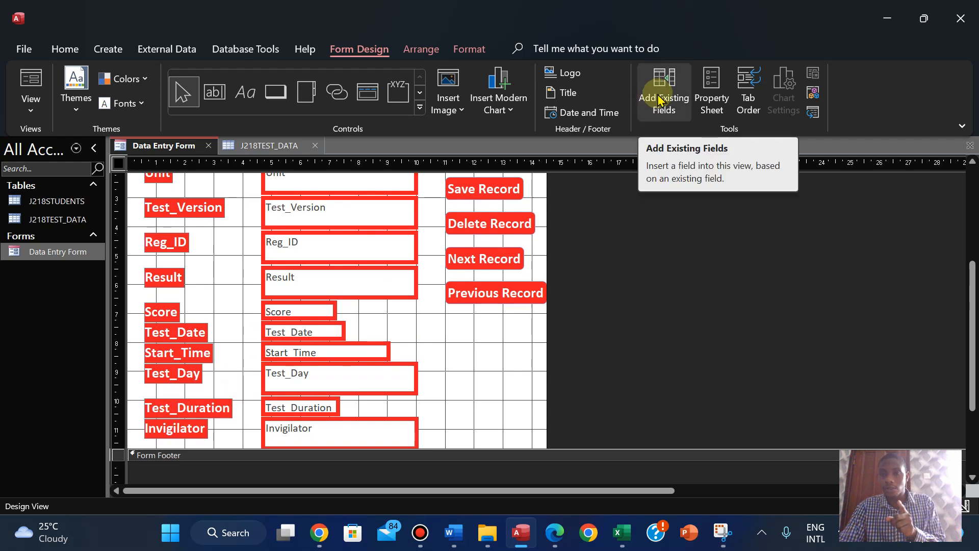
{"action": "left_click", "coordinate": [285, 408]}
{"action": "left_click", "coordinate": [716, 106]}
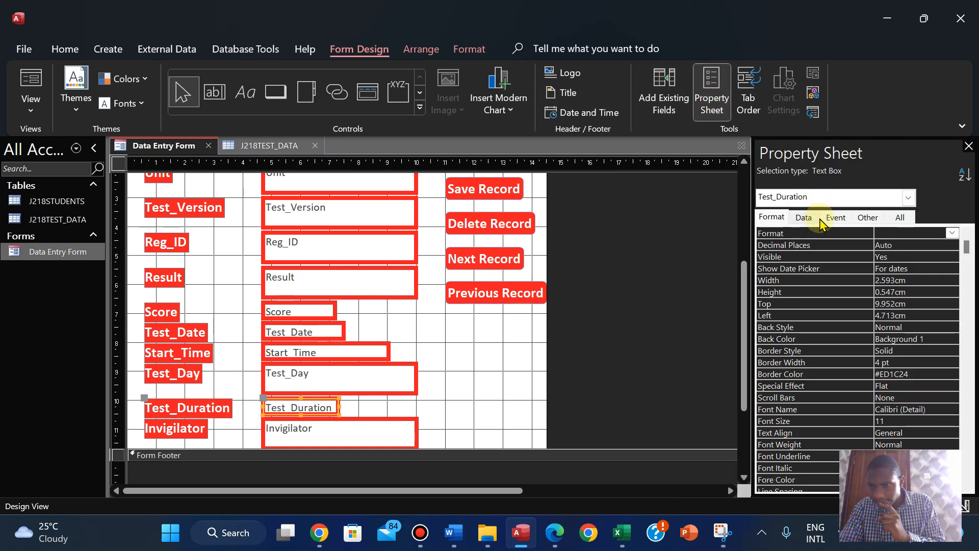
{"action": "left_click", "coordinate": [803, 218]}
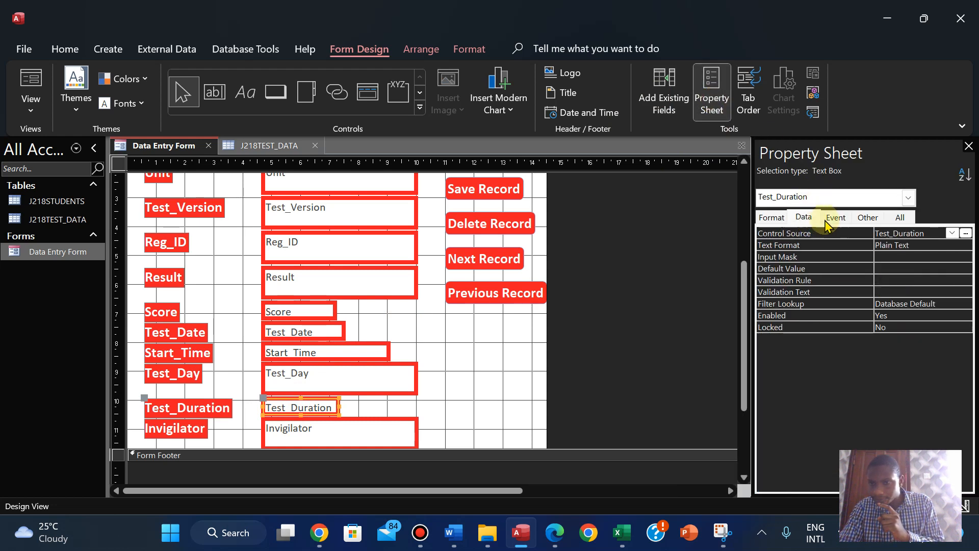
- Open the Expression Builder for the Control Source and insert the Test_Duration field from the J218TEST_DATA table
{"action": "left_click", "coordinate": [965, 234]}
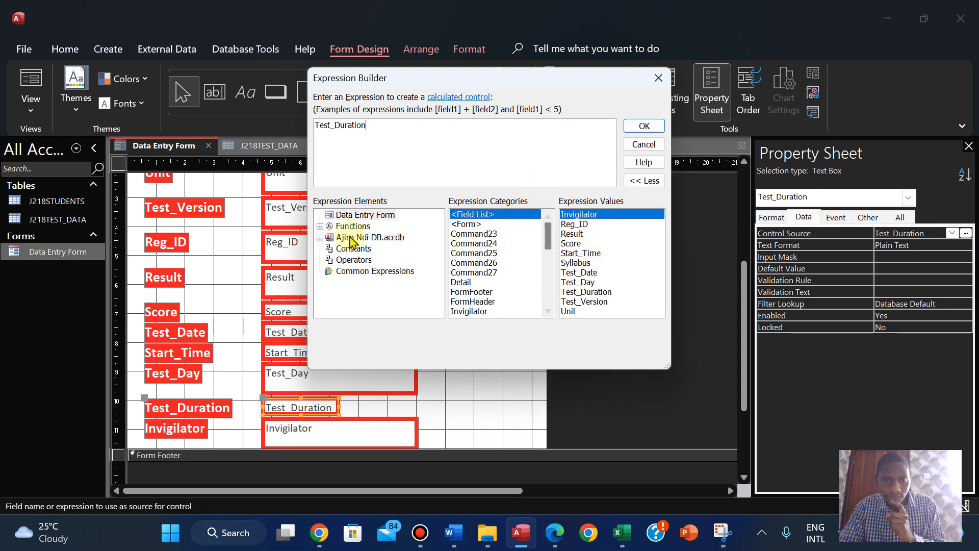
{"action": "left_click", "coordinate": [320, 237]}
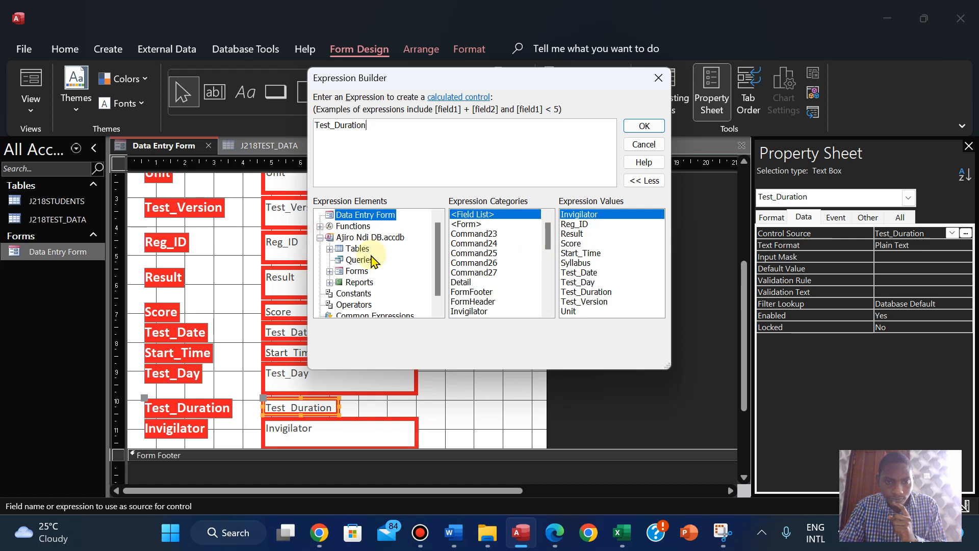
{"action": "left_click", "coordinate": [330, 249]}
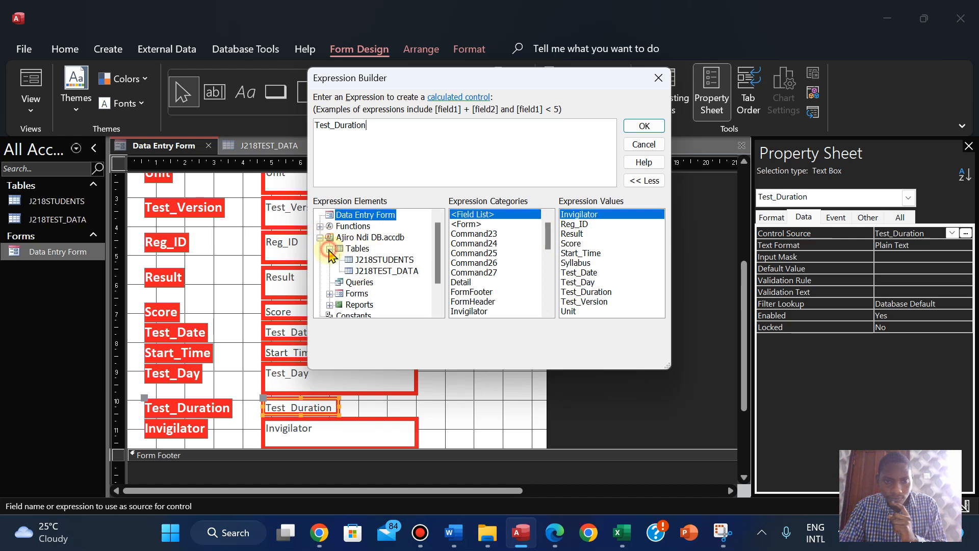
{"action": "left_click", "coordinate": [385, 272]}
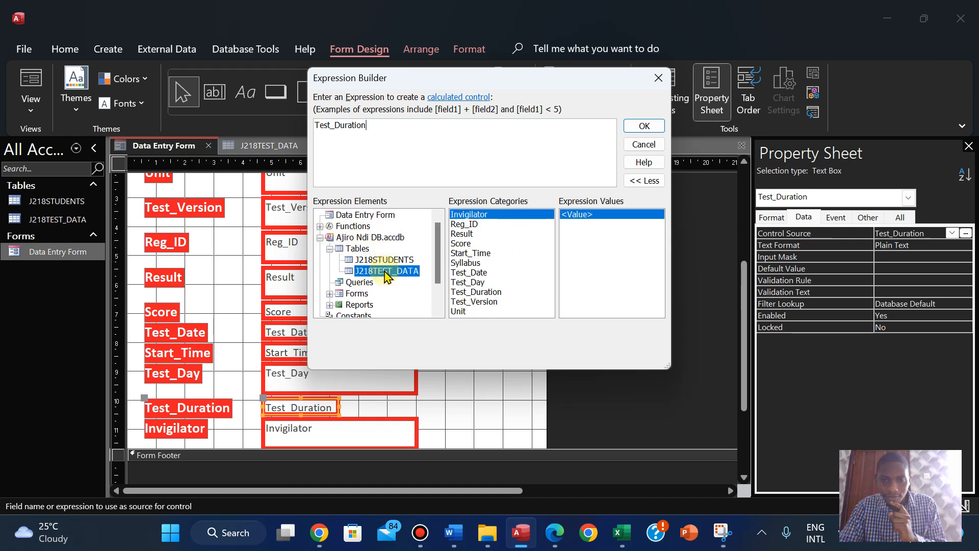
{"action": "left_click", "coordinate": [487, 293]}
{"action": "double_click", "coordinate": [487, 292]}
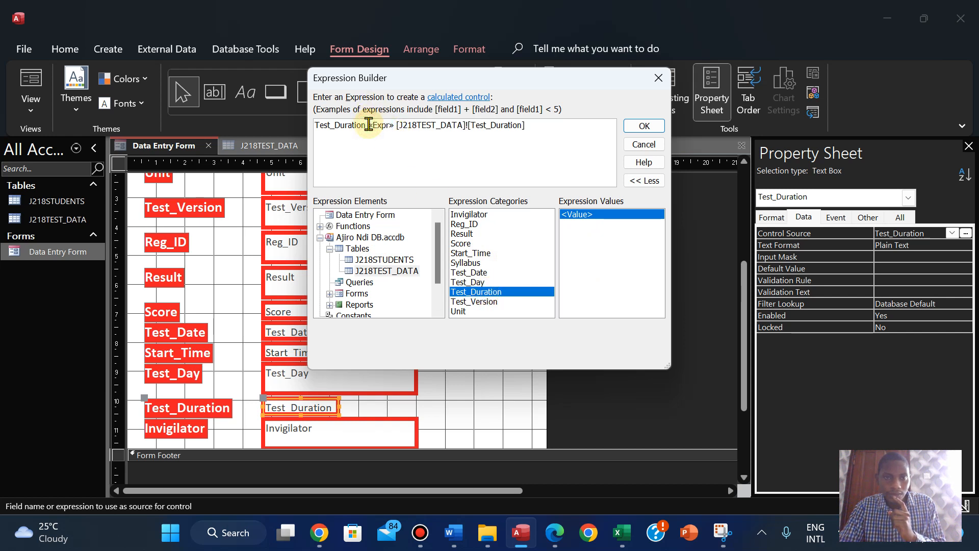
- Delete the leading Test_Duration from the expression and try to apply the rest as the Control Source
{"action": "key", "text": "BackSpace"}
{"action": "key", "text": "BackSpace"}
{"action": "key", "text": "BackSpace"}
{"action": "key", "text": "BackSpace"}
{"action": "key", "text": "BackSpace"}
{"action": "key", "text": "BackSpace"}
{"action": "key", "text": "BackSpace"}
{"action": "key", "text": "BackSpace"}
{"action": "key", "text": "BackSpace"}
{"action": "key", "text": "BackSpace"}
{"action": "key", "text": "BackSpace"}
{"action": "key", "text": "BackSpace"}
{"action": "key", "text": "BackSpace"}
{"action": "key", "text": "BackSpace"}
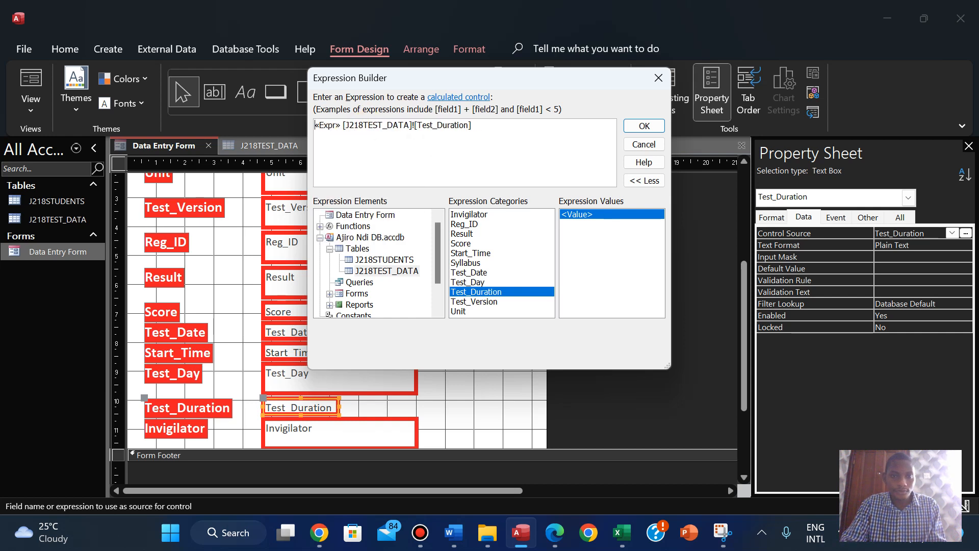
{"action": "left_click", "coordinate": [635, 130]}
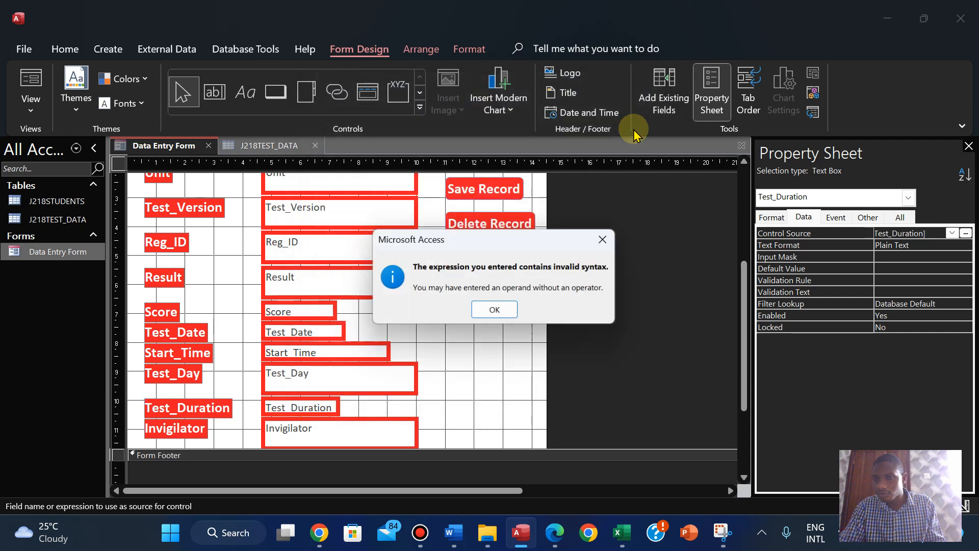
{"action": "left_click", "coordinate": [495, 309]}
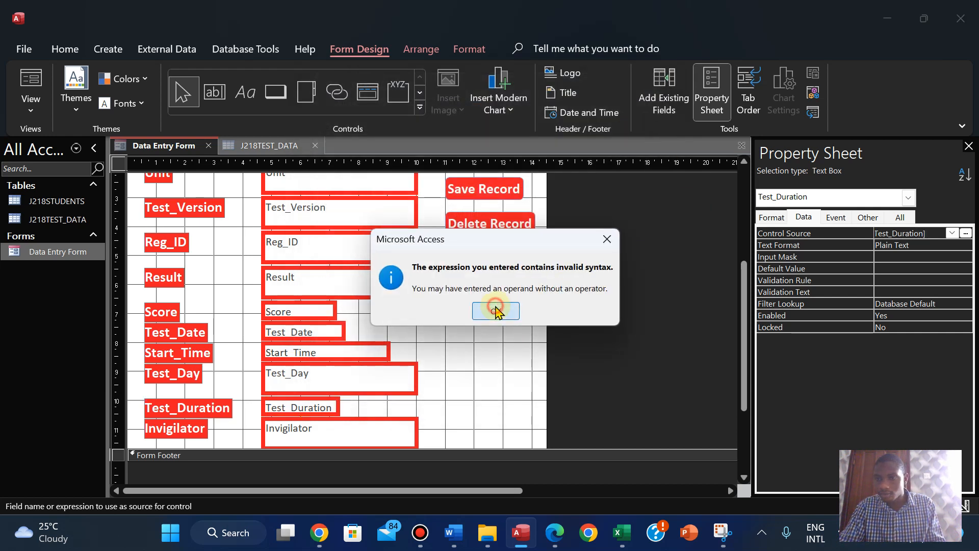
- Reopen the Control Source expression and insert J218TEST_DATA's Test_Duration field a second time
{"action": "left_click", "coordinate": [966, 233]}
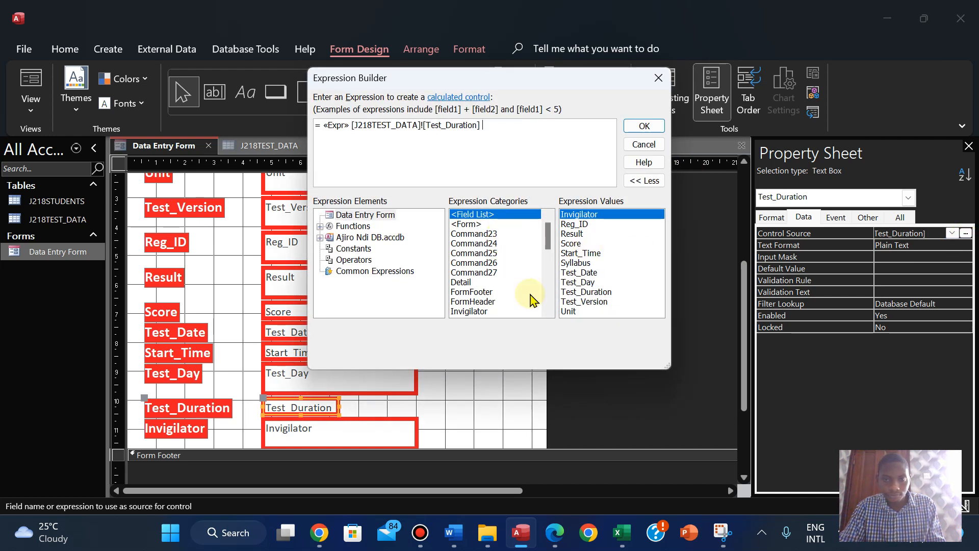
{"action": "left_click", "coordinate": [321, 238]}
{"action": "left_click", "coordinate": [329, 250]}
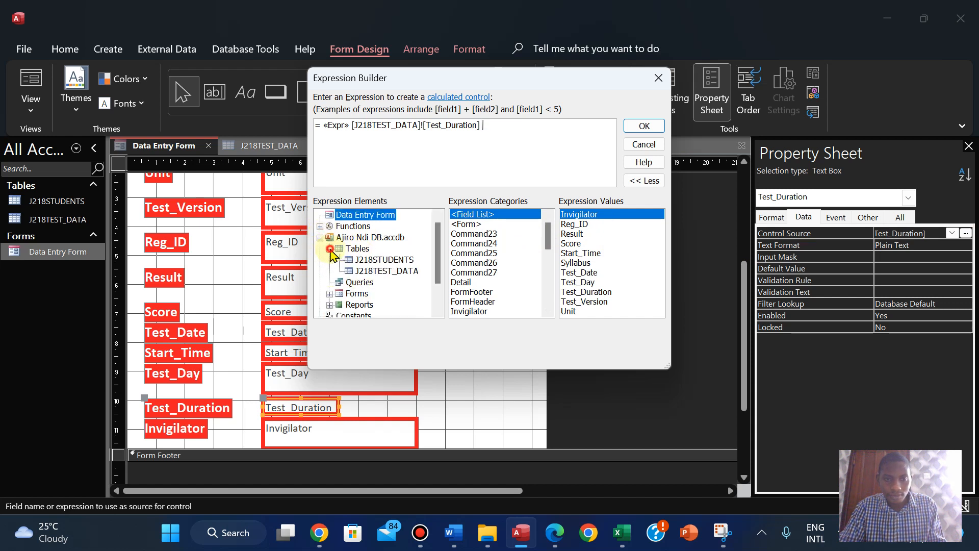
{"action": "left_click", "coordinate": [380, 272]}
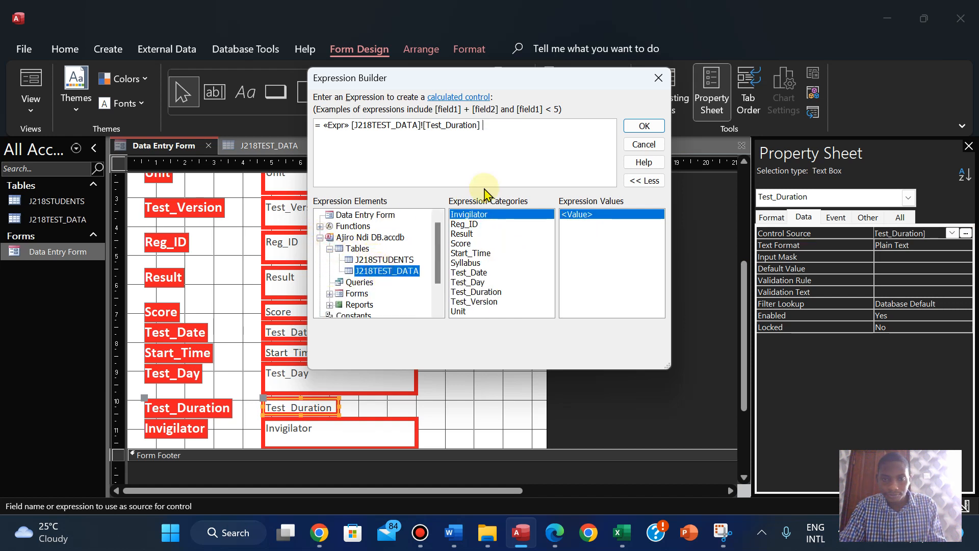
{"action": "left_click", "coordinate": [479, 293]}
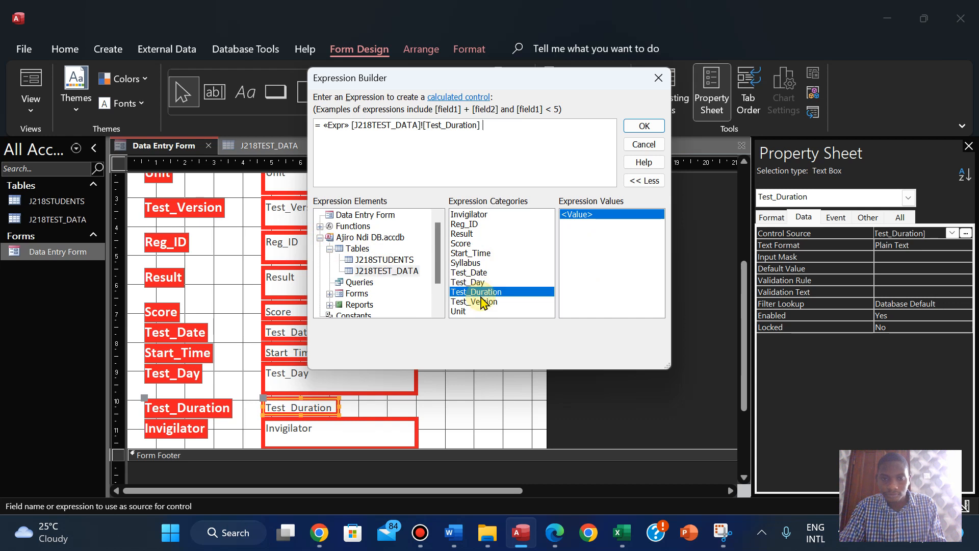
{"action": "double_click", "coordinate": [480, 296]}
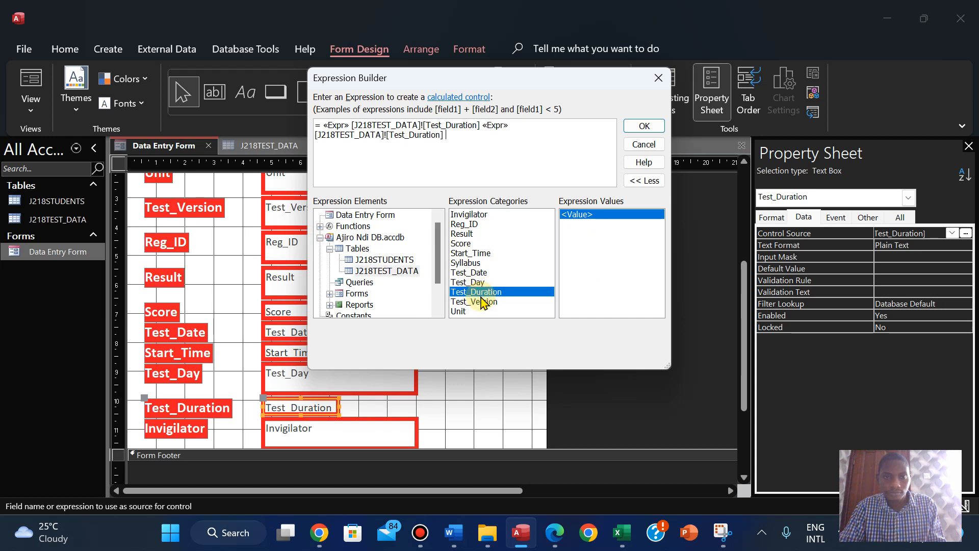
- Reduce the expression to [J218TEST_DATA]![Test_Duration] and apply it as the text box's Control Source
{"action": "left_click", "coordinate": [483, 125]}
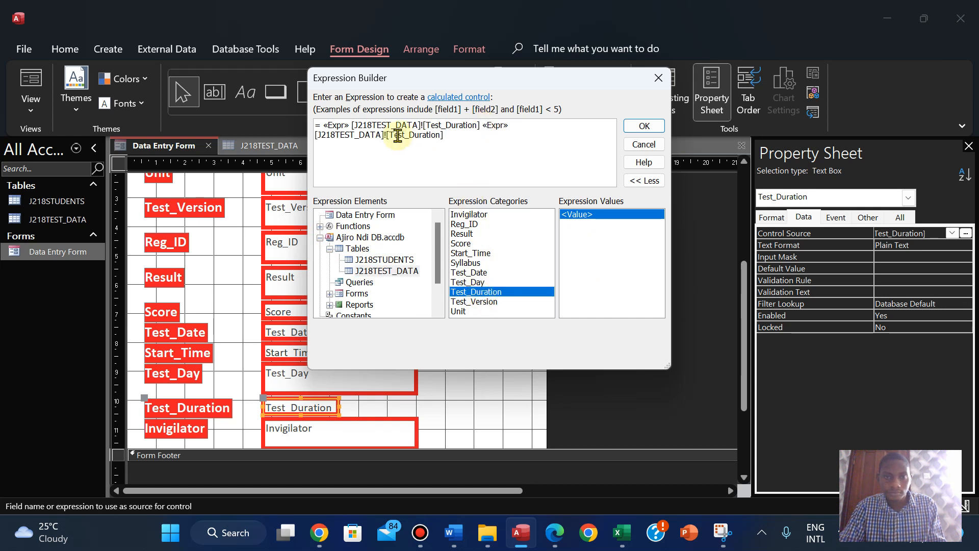
{"action": "left_click", "coordinate": [509, 126]}
{"action": "key", "text": "BackSpace"}
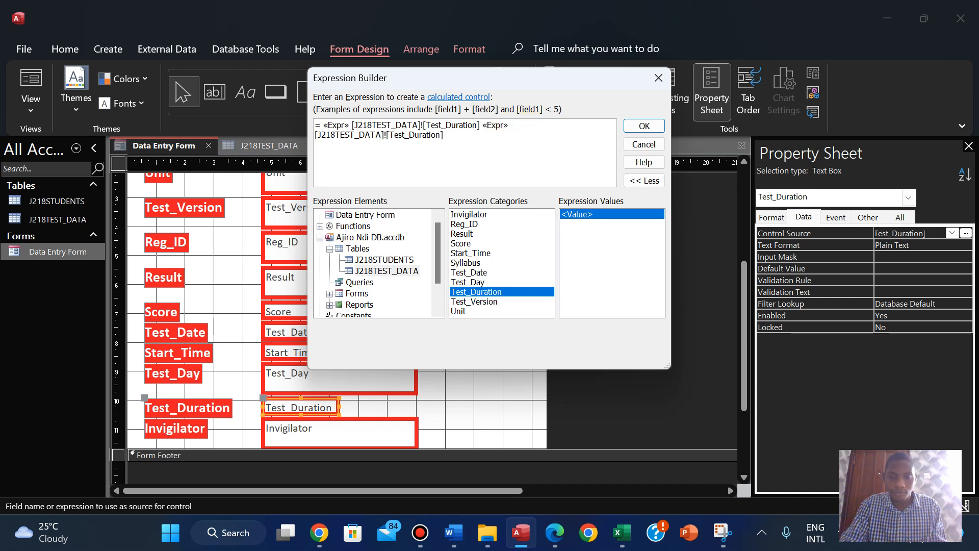
{"action": "key", "text": "BackSpace"}
{"action": "key", "text": "BackSpace"}
{"action": "key", "text": "BackSpace"}
{"action": "key", "text": "BackSpace"}
{"action": "key", "text": "BackSpace"}
{"action": "key", "text": "BackSpace"}
{"action": "key", "text": "BackSpace"}
{"action": "key", "text": "BackSpace"}
{"action": "key", "text": "BackSpace"}
{"action": "key", "text": "BackSpace"}
{"action": "key", "text": "BackSpace"}
{"action": "key", "text": "BackSpace"}
{"action": "key", "text": "BackSpace"}
{"action": "key", "text": "BackSpace"}
{"action": "key", "text": "BackSpace"}
{"action": "key", "text": "BackSpace"}
{"action": "key", "text": "BackSpace"}
{"action": "key", "text": "BackSpace"}
{"action": "key", "text": "BackSpace"}
{"action": "key", "text": "BackSpace"}
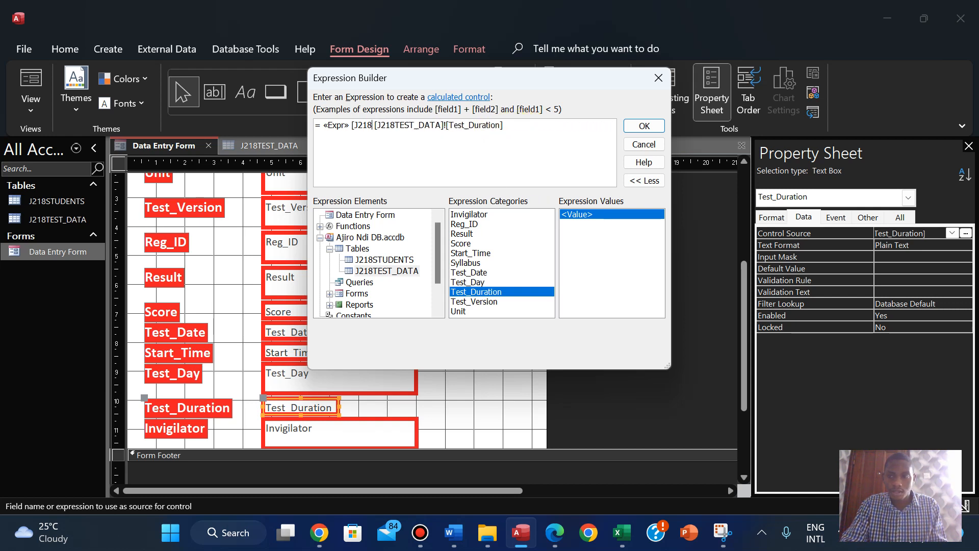
{"action": "key", "text": "BackSpace"}
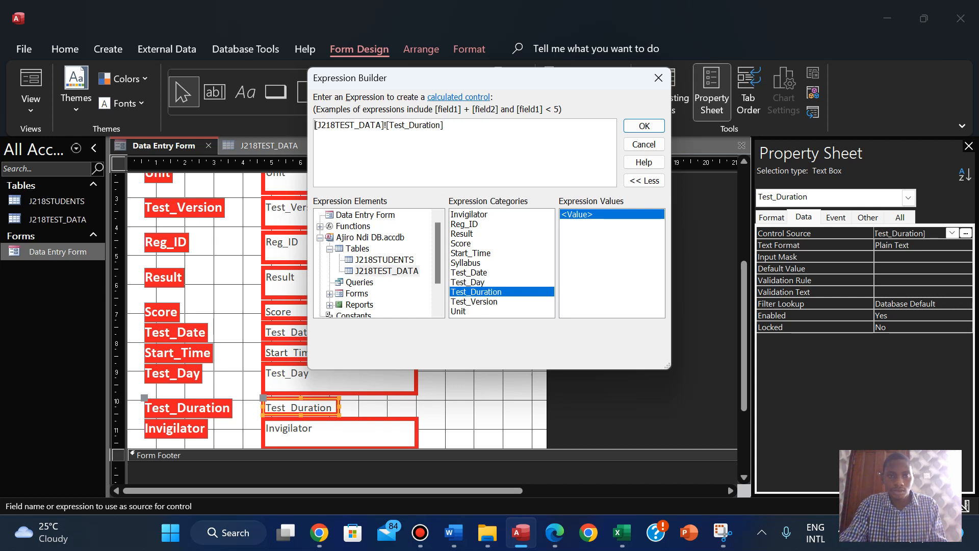
{"action": "left_click", "coordinate": [643, 126]}
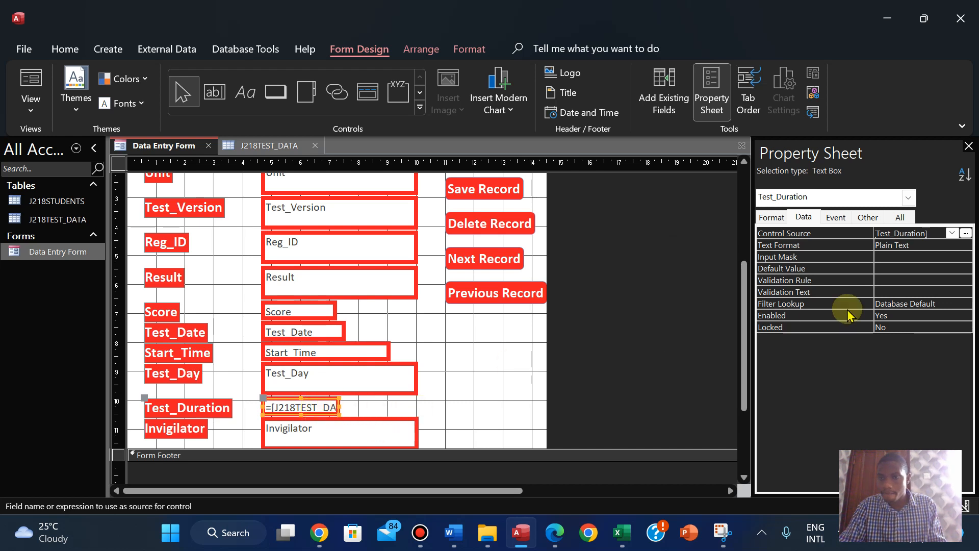
- Check the Test_Duration value of the first record in Form View
{"action": "left_click", "coordinate": [30, 99]}
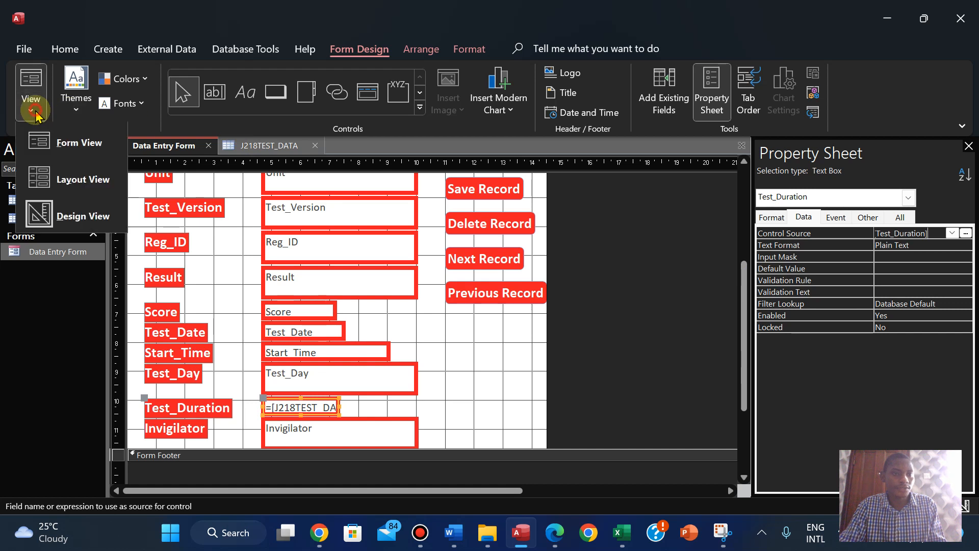
{"action": "left_click", "coordinate": [73, 153]}
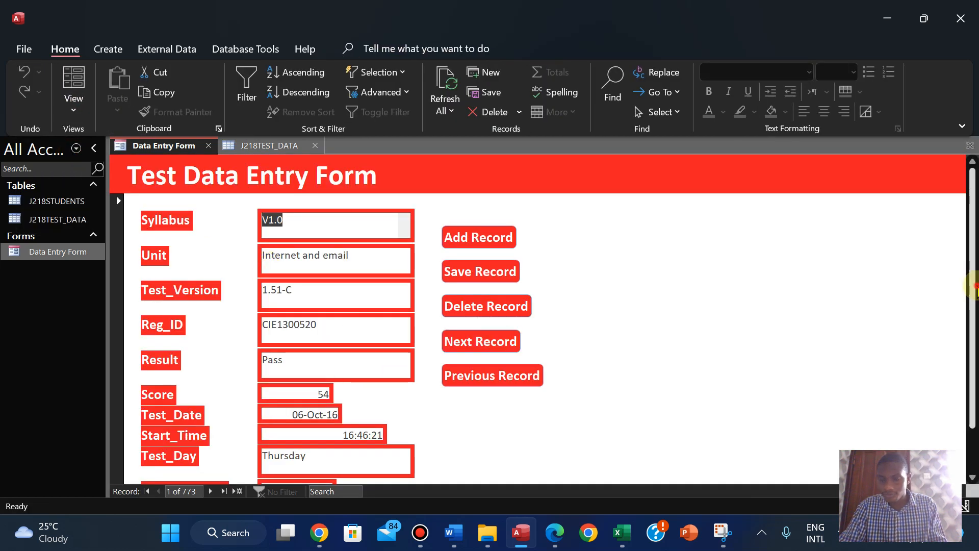
{"action": "scroll", "coordinate": [974, 393], "scroll_direction": "down", "scroll_amount": 2}
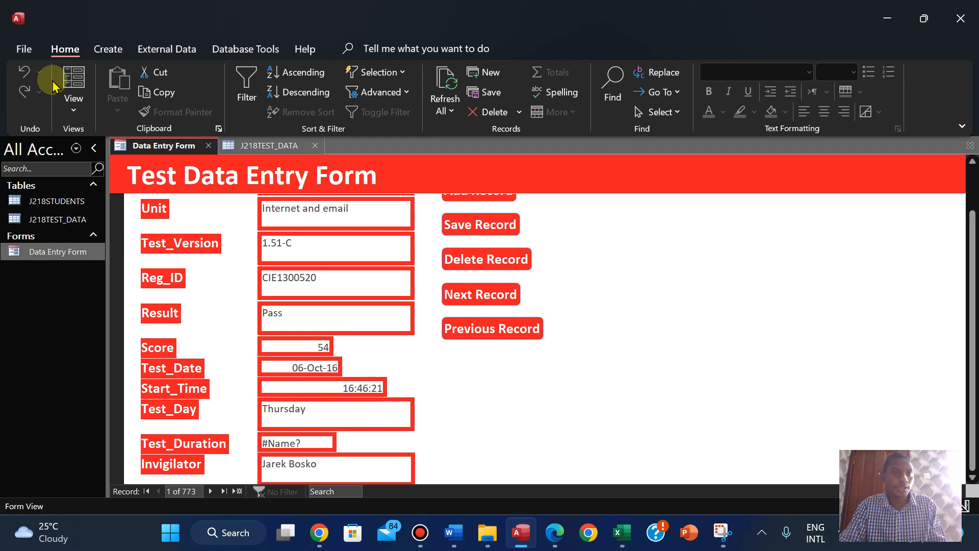
- Return to Design View and cut Test_Duration's Control Source back to [Test_Duration], without the equals sign and table reference
{"action": "left_click", "coordinate": [73, 105]}
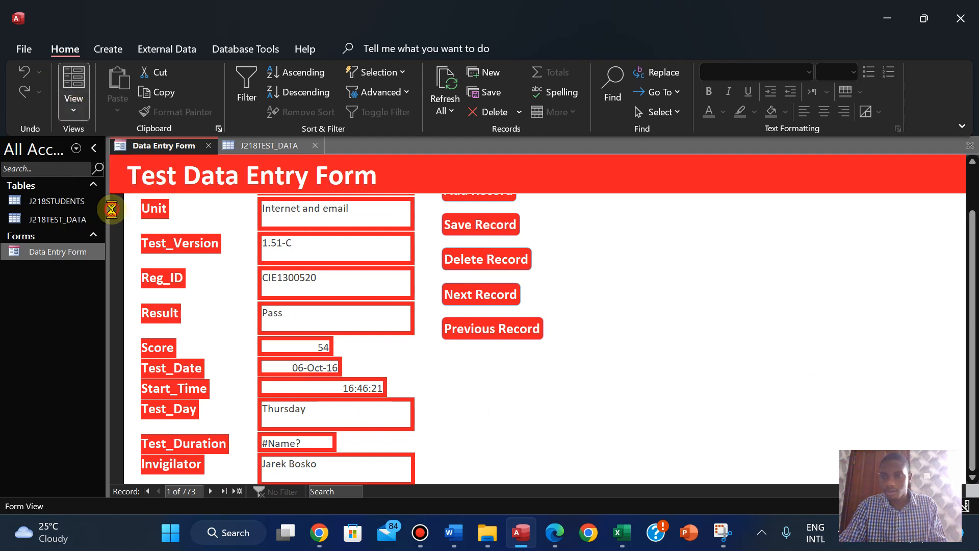
{"action": "left_click", "coordinate": [89, 215]}
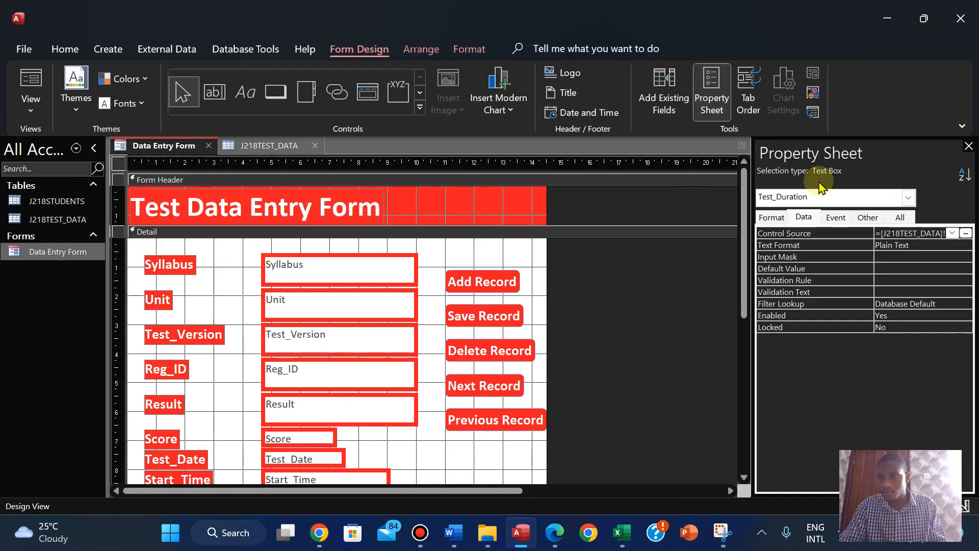
{"action": "left_click", "coordinate": [938, 234]}
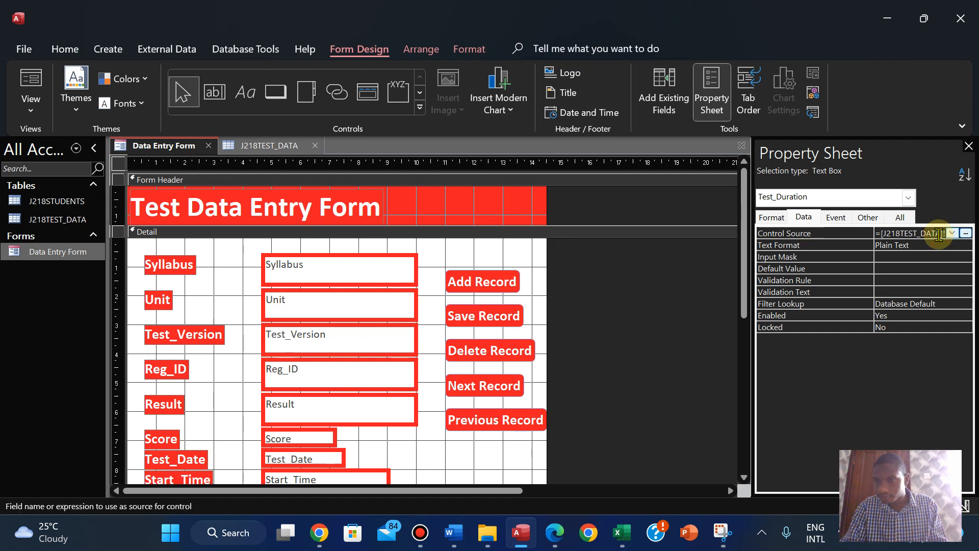
{"action": "key", "text": "BackSpace"}
{"action": "key", "text": "BackSpace"}
{"action": "key", "text": "BackSpace"}
{"action": "key", "text": "BackSpace"}
{"action": "key", "text": "BackSpace"}
{"action": "key", "text": "BackSpace"}
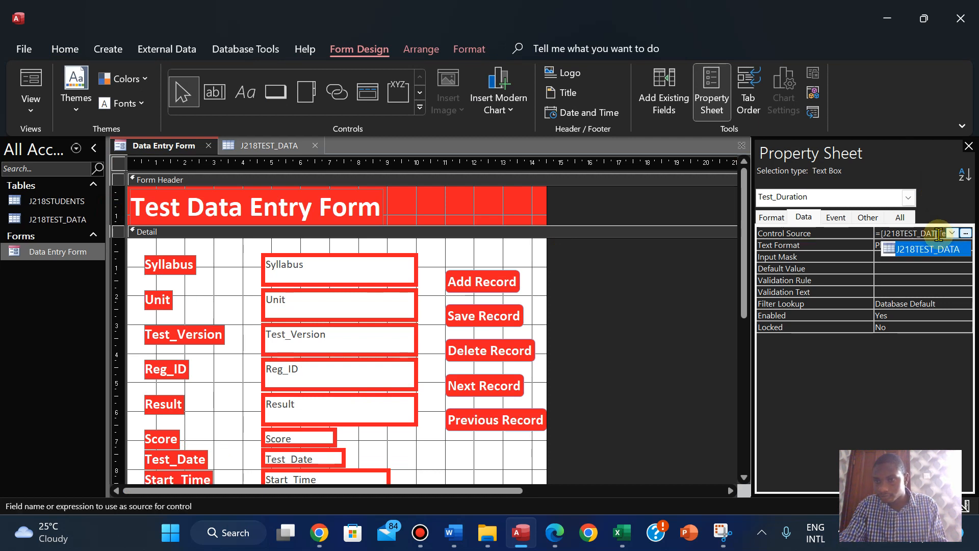
{"action": "key", "text": "BackSpace"}
{"action": "key", "text": "BackSpace"}
{"action": "key", "text": "BackSpace"}
{"action": "key", "text": "BackSpace"}
{"action": "key", "text": "BackSpace"}
{"action": "key", "text": "BackSpace"}
{"action": "key", "text": "BackSpace"}
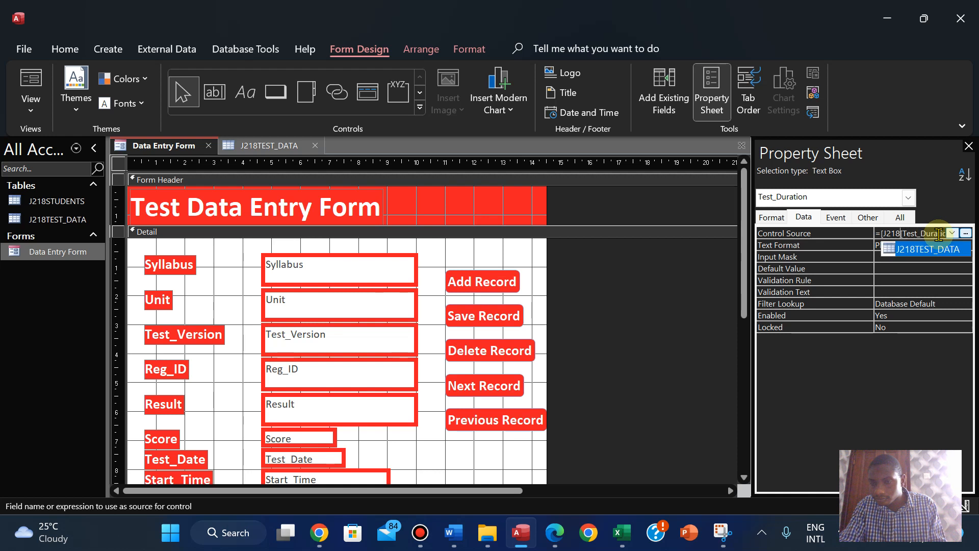
{"action": "key", "text": "BackSpace"}
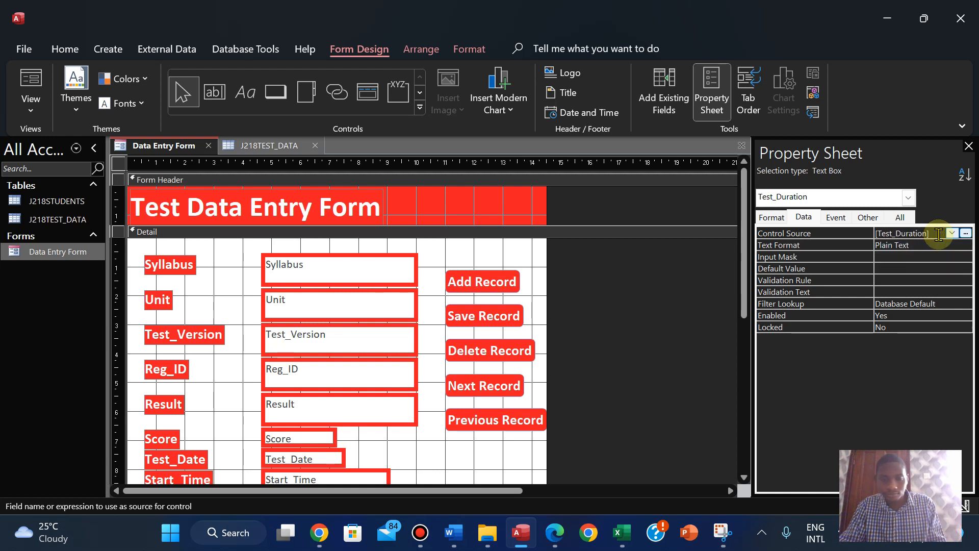
{"action": "left_click", "coordinate": [590, 372]}
- Switch the Test_Duration text box's Control Source to Test_Day, and set it back to the Test_Duration field
{"action": "left_click_drag", "start_coordinate": [742, 237], "coordinate": [742, 379]}
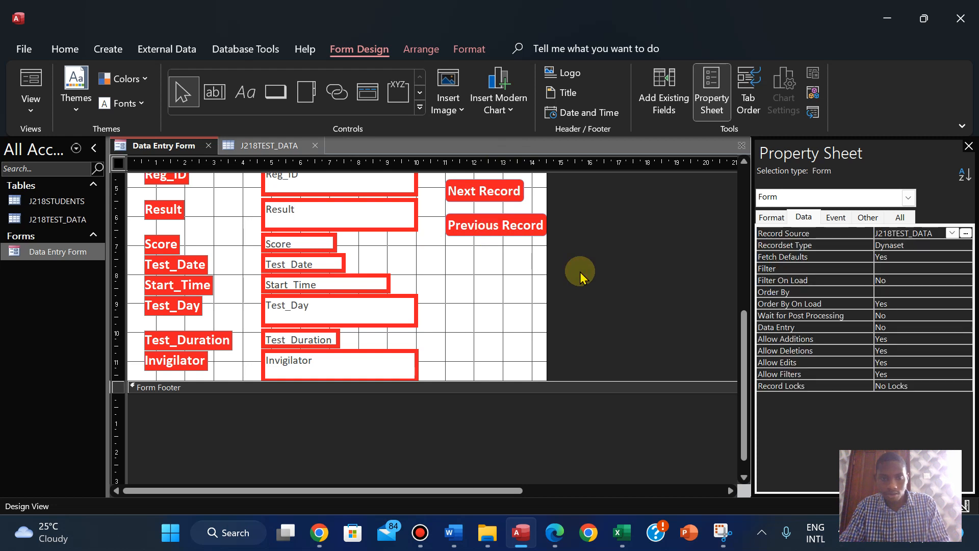
{"action": "left_click", "coordinate": [305, 344]}
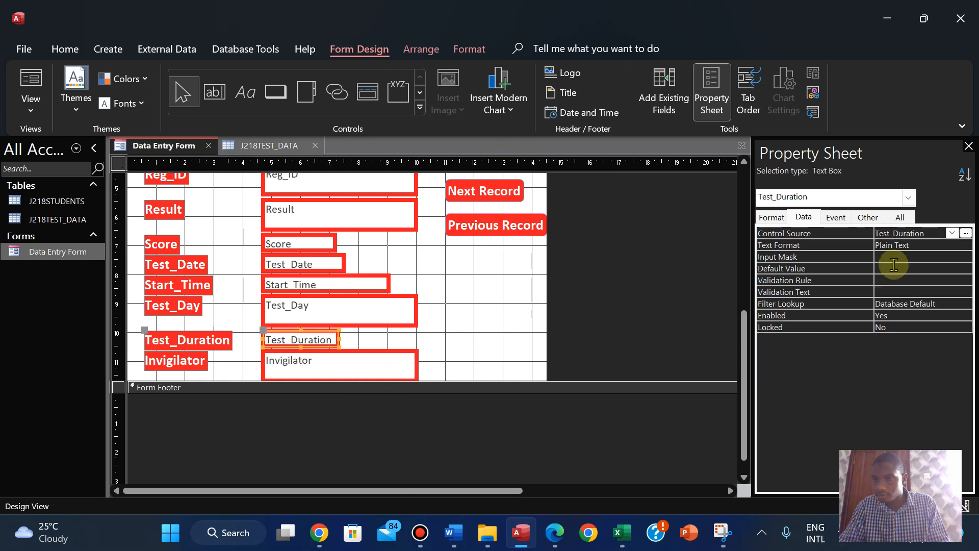
{"action": "left_click", "coordinate": [952, 233]}
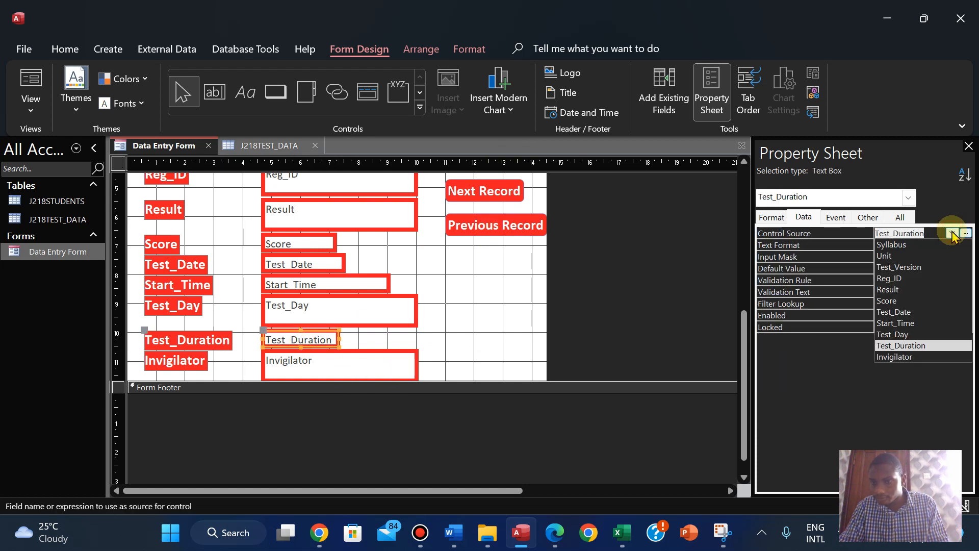
{"action": "left_click", "coordinate": [905, 334]}
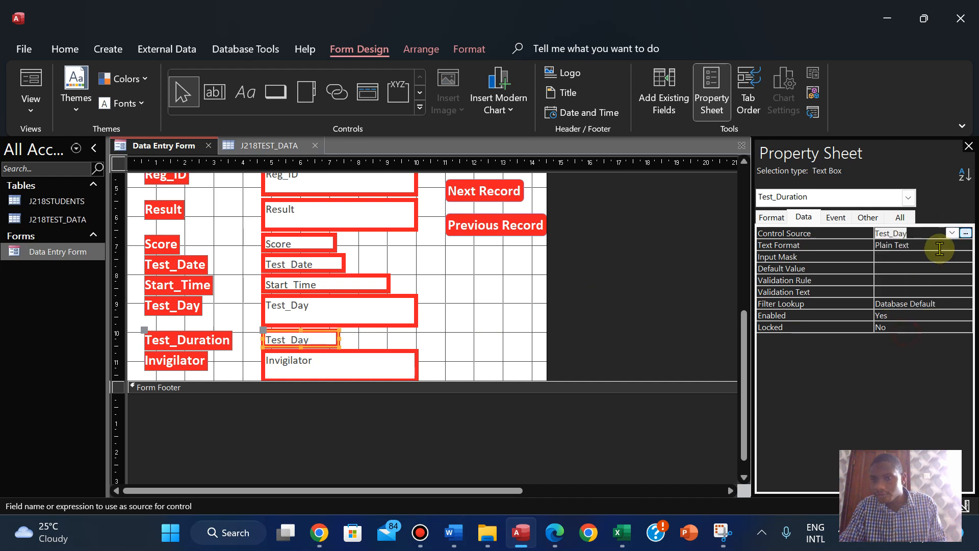
{"action": "left_click", "coordinate": [952, 233]}
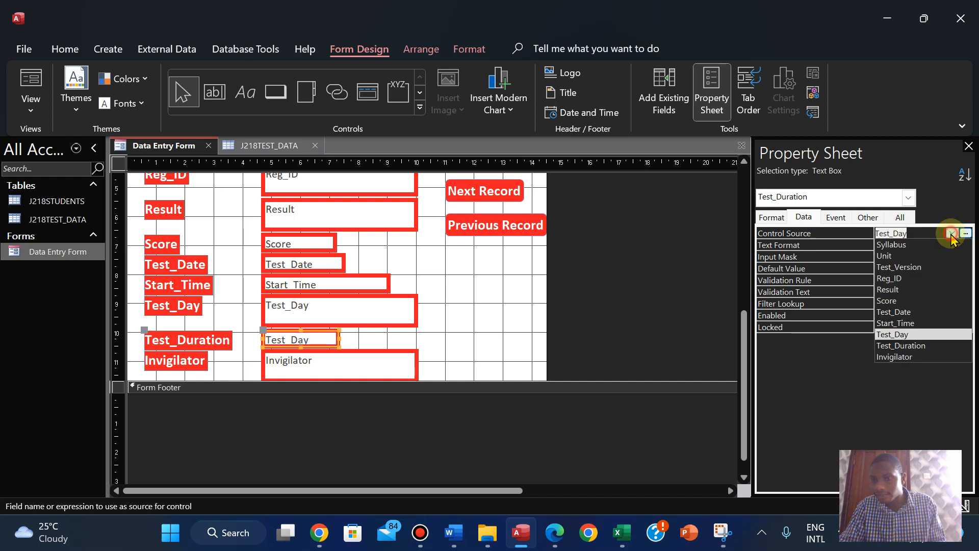
{"action": "left_click", "coordinate": [909, 350]}
{"action": "left_click", "coordinate": [638, 280]}
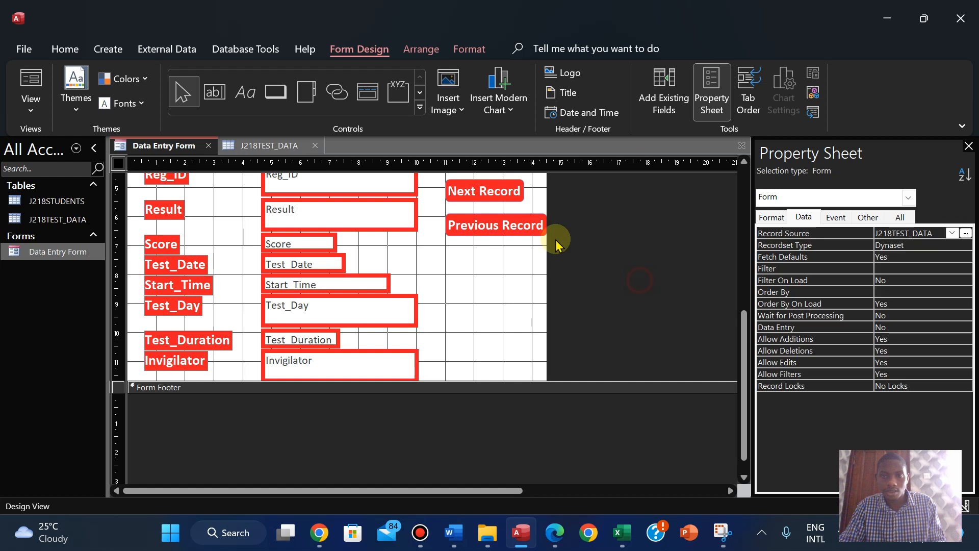
- Check the first record's Test_Duration value in Form View and return the form to Design View
{"action": "left_click", "coordinate": [25, 102]}
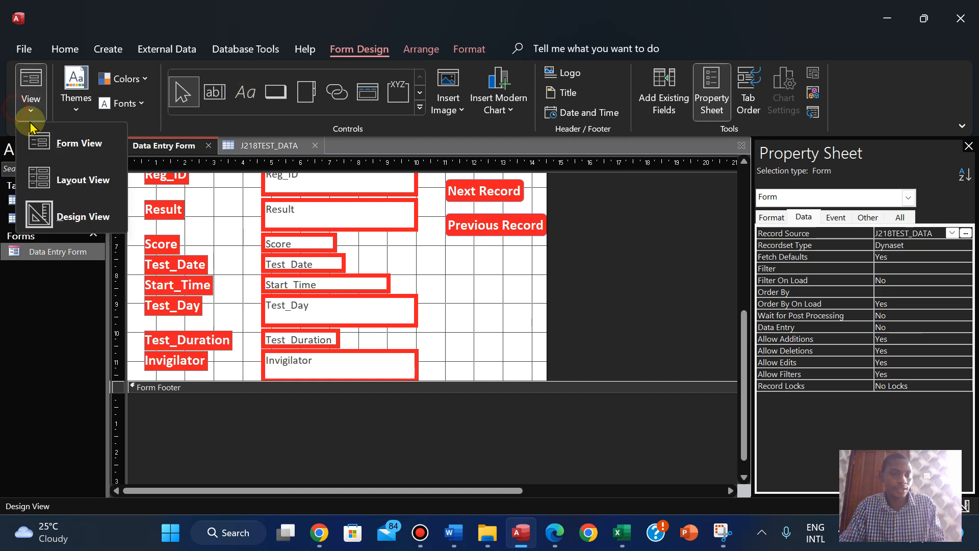
{"action": "left_click", "coordinate": [69, 145]}
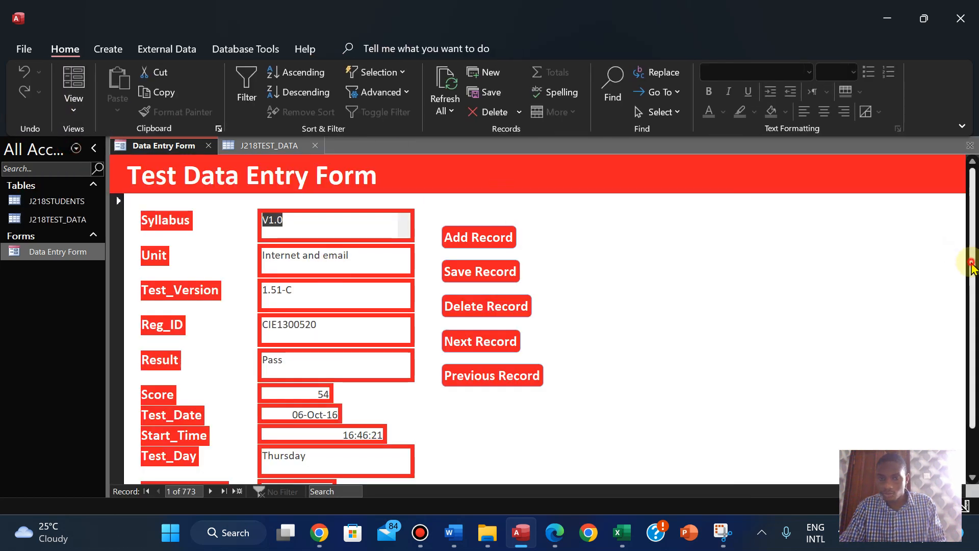
{"action": "scroll", "coordinate": [974, 377], "scroll_direction": "down", "scroll_amount": 1}
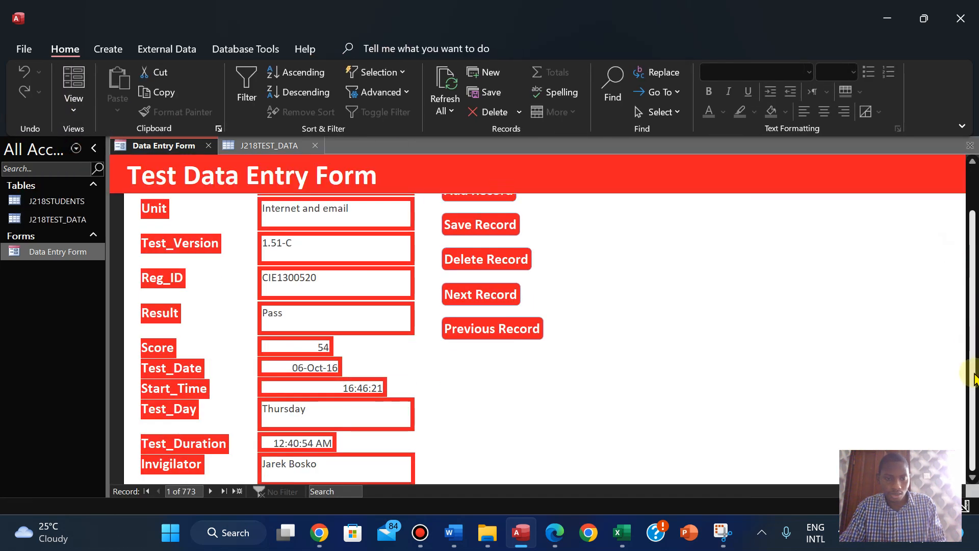
{"action": "left_click", "coordinate": [81, 106]}
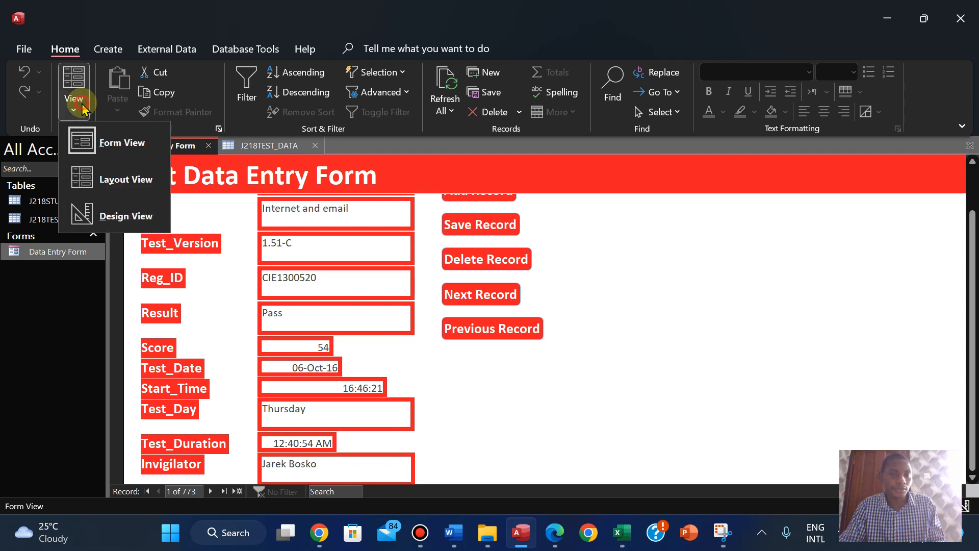
{"action": "left_click", "coordinate": [107, 214]}
{"action": "left_click", "coordinate": [963, 234]}
{"action": "left_click", "coordinate": [964, 234]}
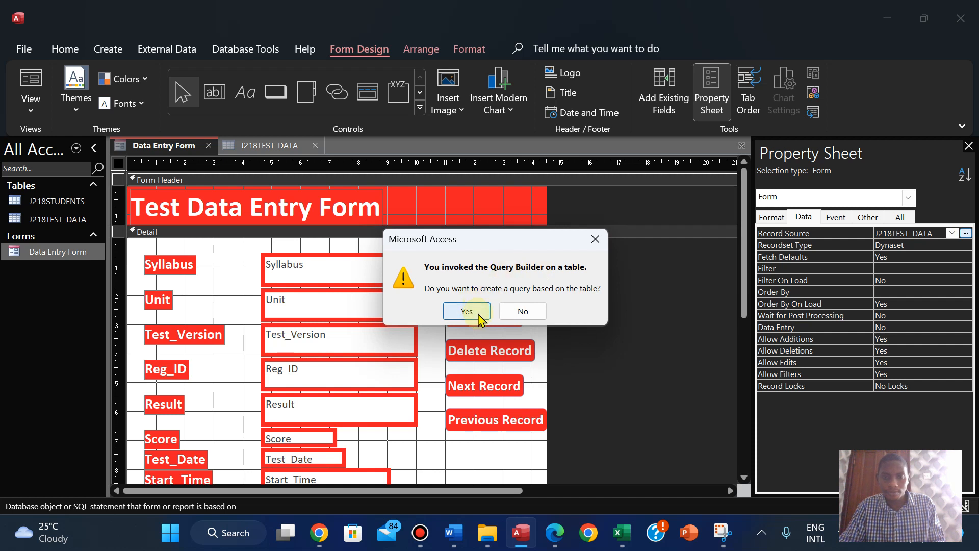
{"action": "left_click", "coordinate": [523, 311]}
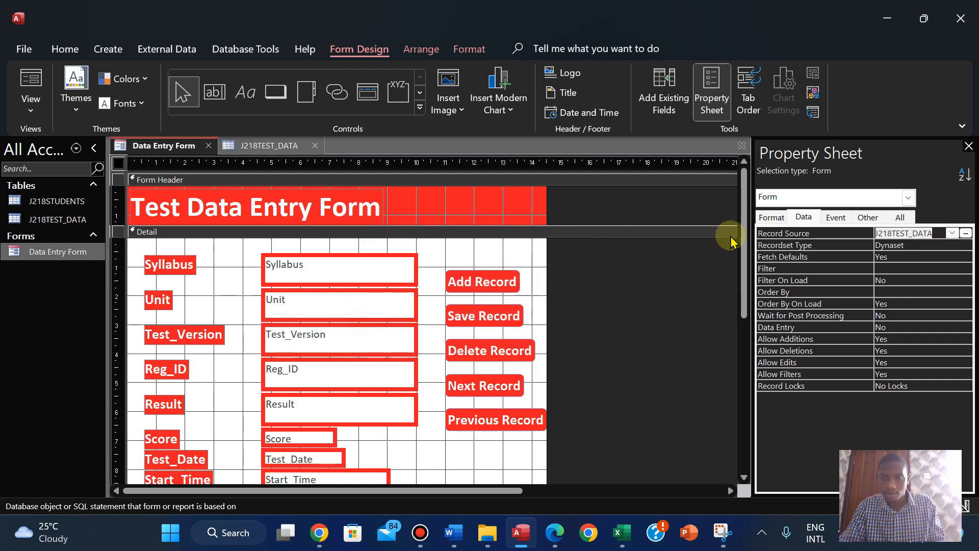
{"action": "left_click_drag", "start_coordinate": [746, 257], "coordinate": [741, 386]}
{"action": "scroll", "coordinate": [470, 389], "scroll_direction": "down", "scroll_amount": 2}
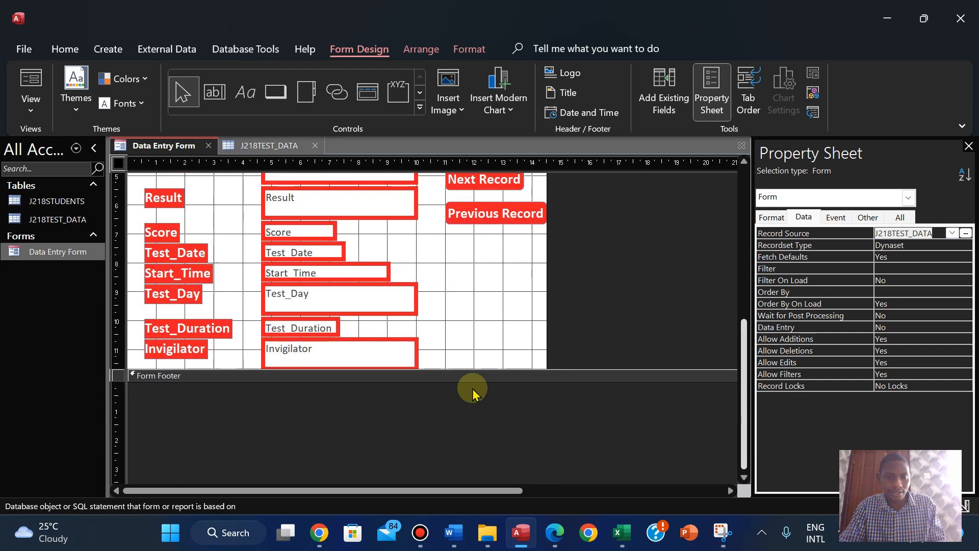
{"action": "left_click", "coordinate": [294, 333]}
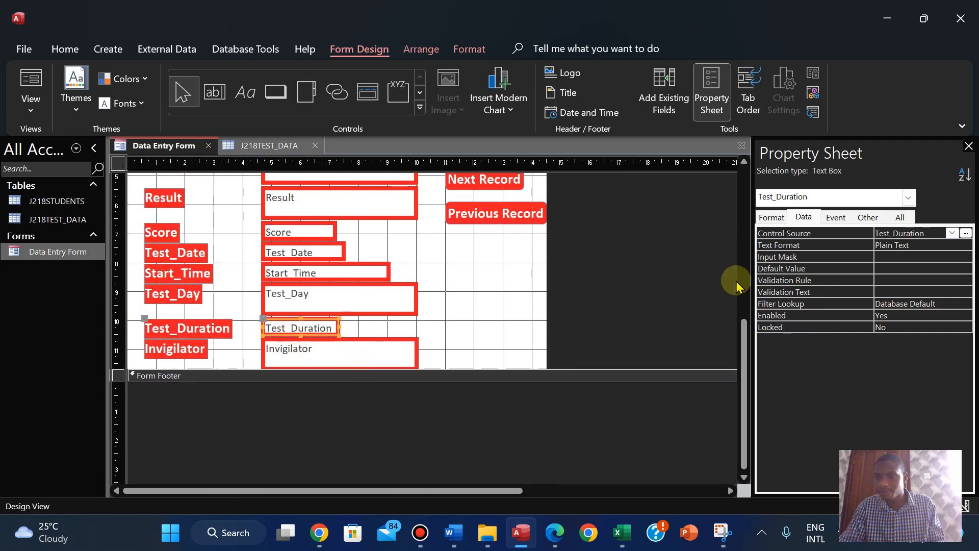
{"action": "left_click", "coordinate": [966, 234]}
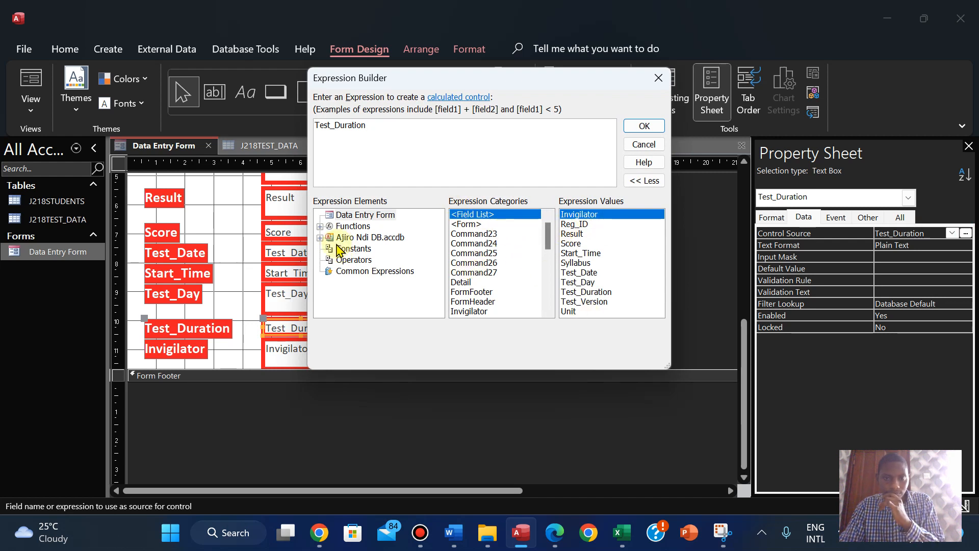
{"action": "left_click", "coordinate": [659, 79]}
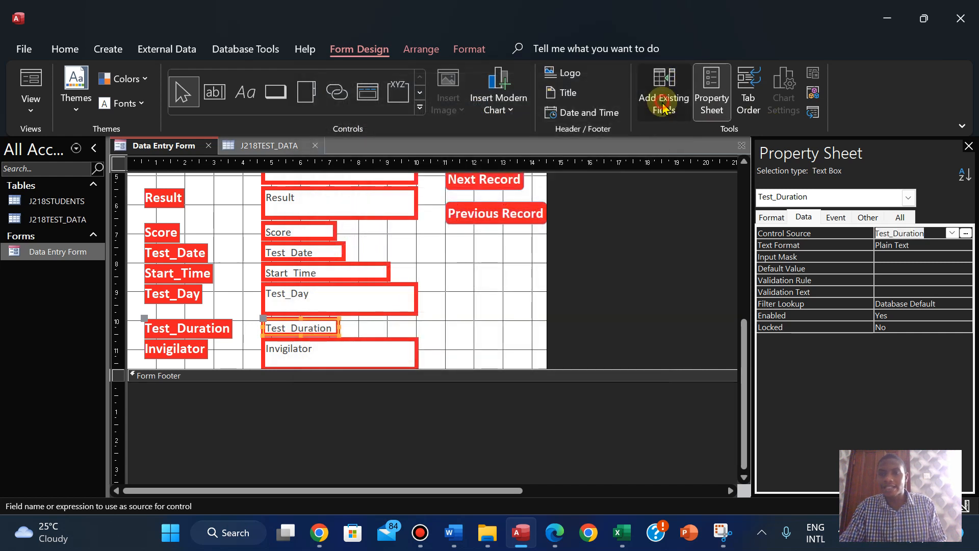
- Add a second Test_Duration field from the form's existing fields, placing it over the Test_Day text box
{"action": "left_click", "coordinate": [664, 97]}
{"action": "left_click", "coordinate": [790, 328]}
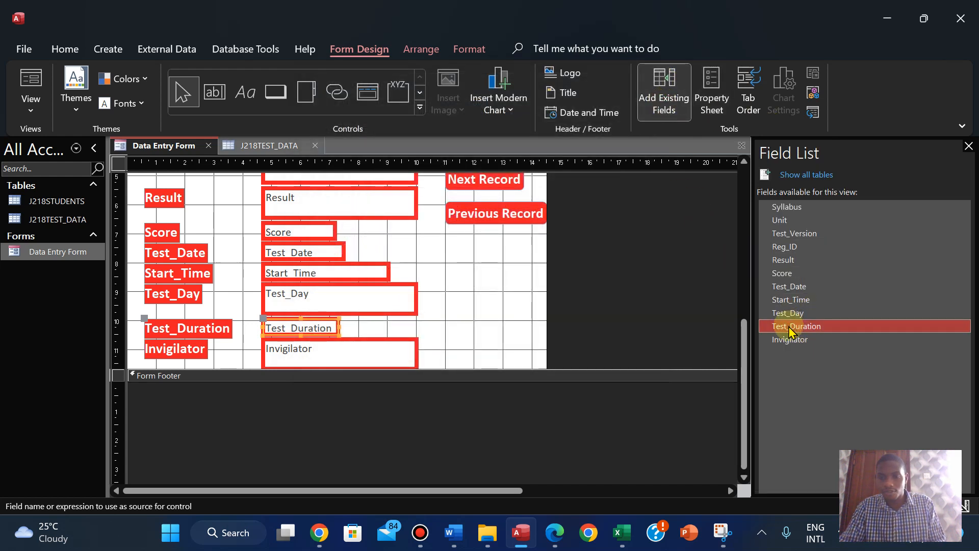
{"action": "left_click_drag", "start_coordinate": [790, 329], "coordinate": [396, 303]}
- Move the original red Test_Duration label and text box out of their row, up beside Test_Date and Start_Time
{"action": "left_click", "coordinate": [181, 329]}
{"action": "left_click", "coordinate": [273, 328], "text": "shift"}
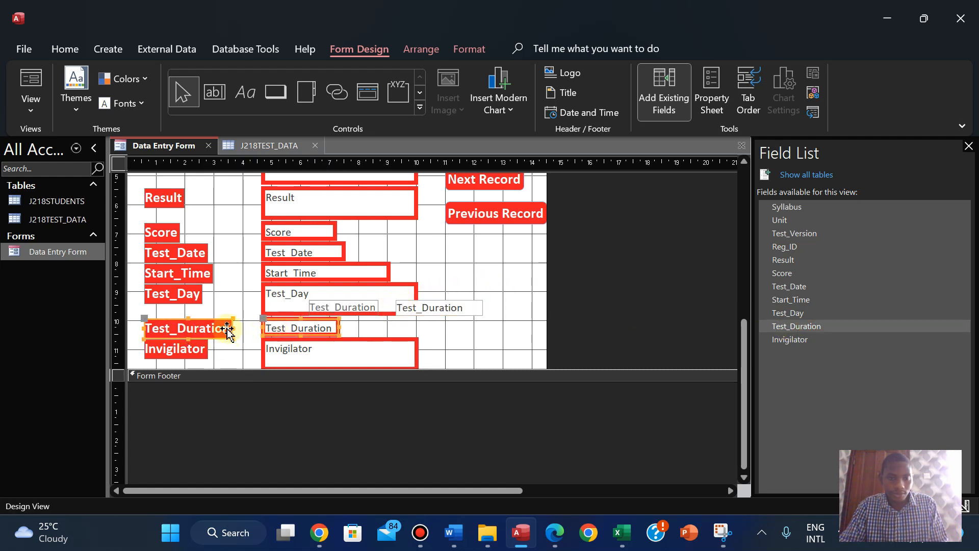
{"action": "left_click_drag", "start_coordinate": [223, 329], "coordinate": [364, 261]}
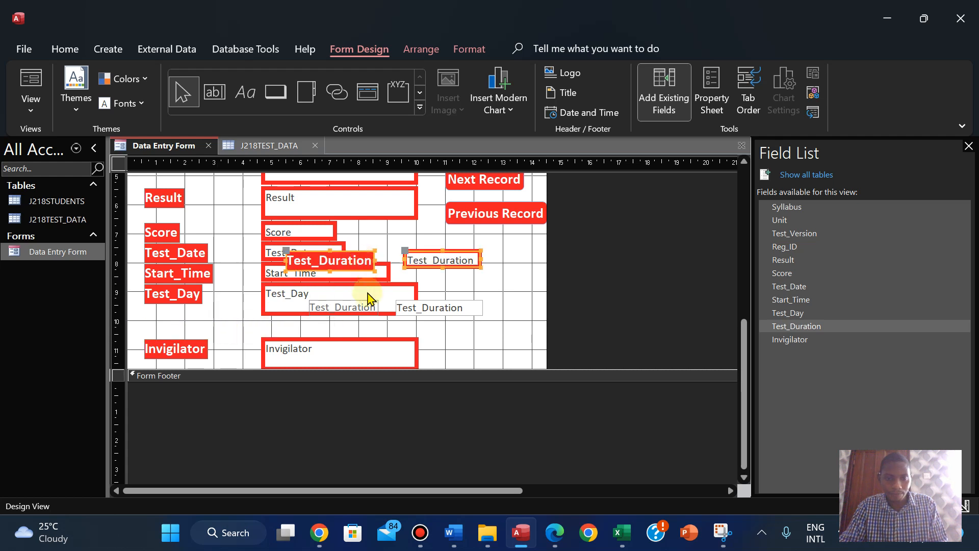
- Move the new Test_Duration label and text box into the empty row between Test_Day and Invigilator
{"action": "left_click", "coordinate": [360, 310]}
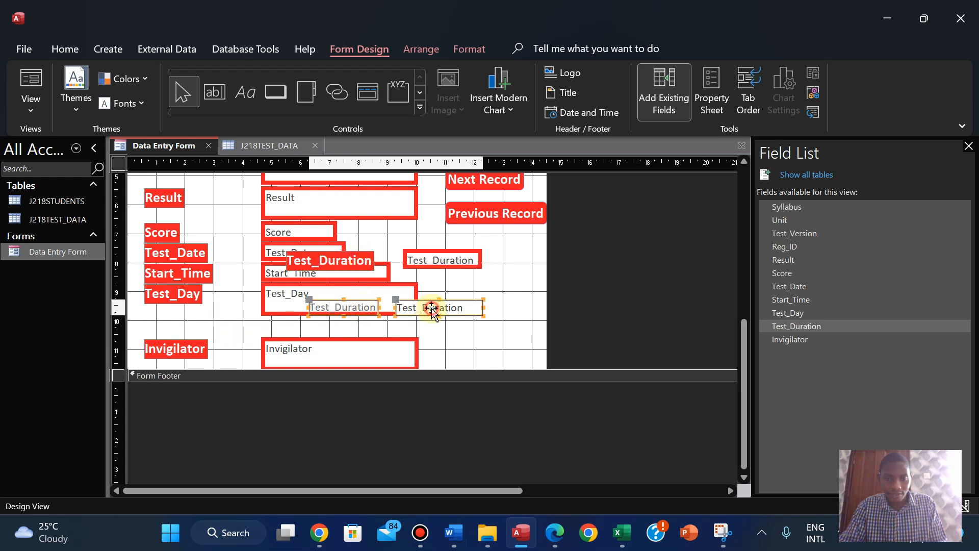
{"action": "left_click_drag", "start_coordinate": [429, 309], "coordinate": [297, 326]}
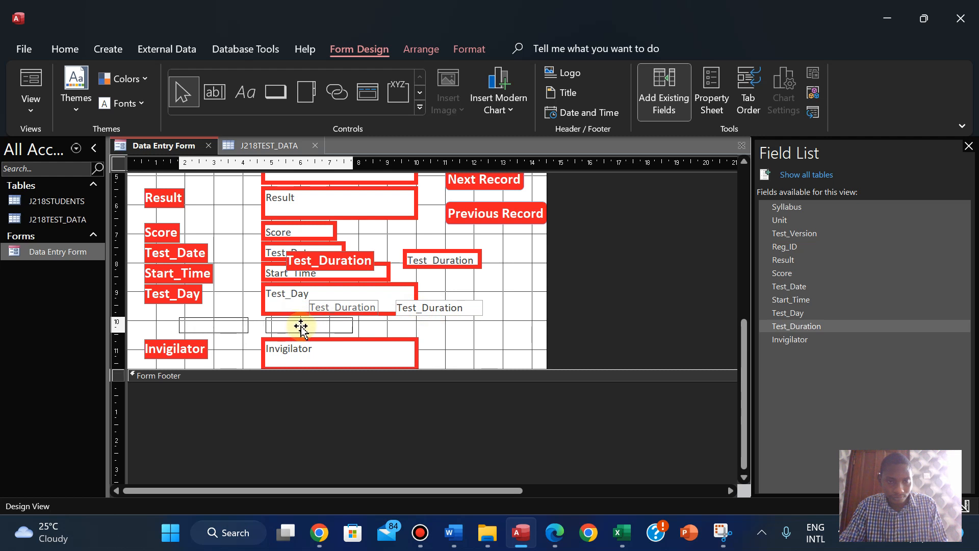
{"action": "left_click_drag", "start_coordinate": [297, 326], "coordinate": [297, 326]}
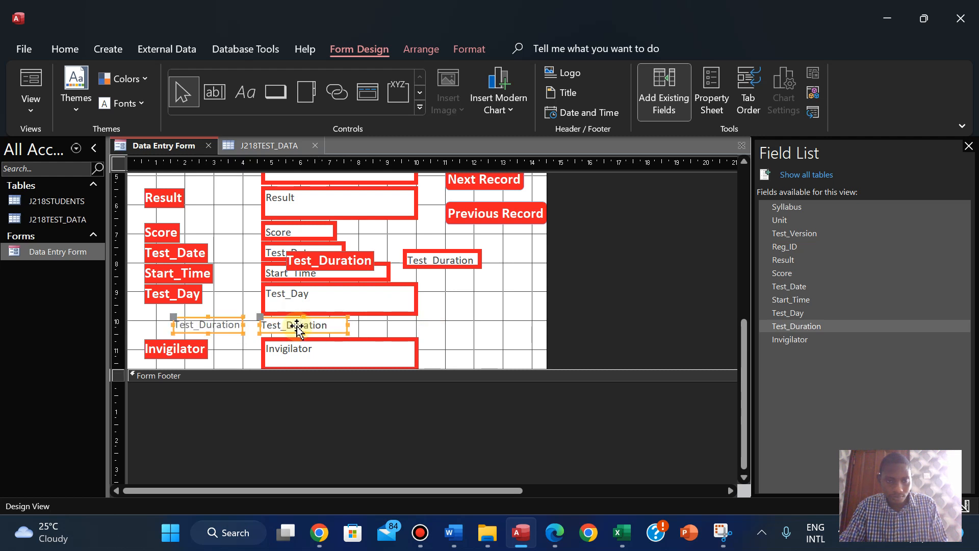
- Format the new Test_Duration label with a red background and bold light grey text at size 14
{"action": "left_click", "coordinate": [464, 49]}
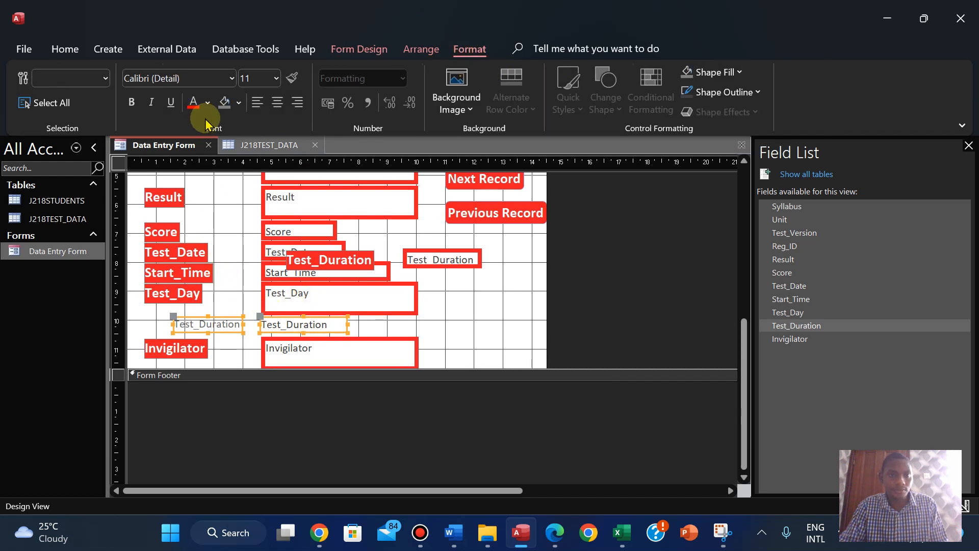
{"action": "left_click", "coordinate": [234, 298]}
{"action": "left_click", "coordinate": [230, 323]}
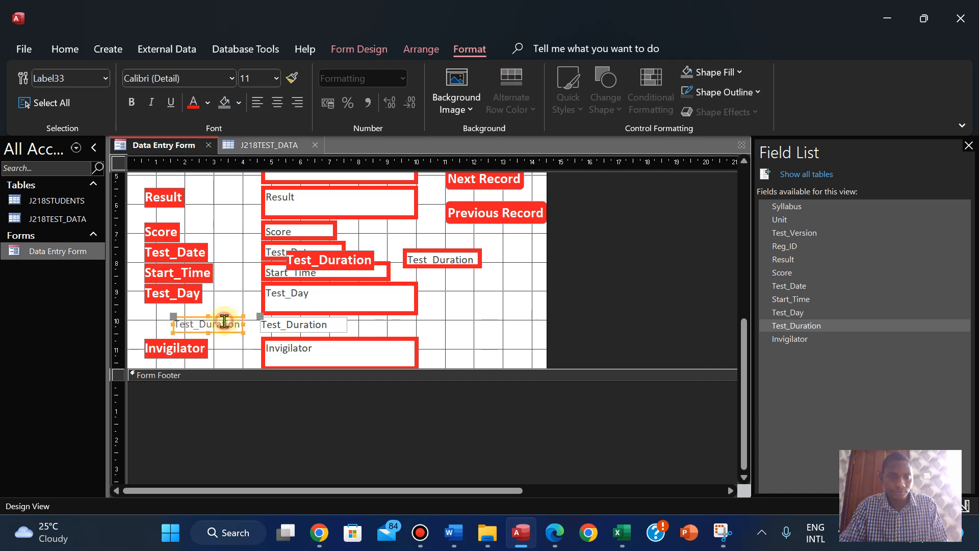
{"action": "left_click", "coordinate": [238, 107]}
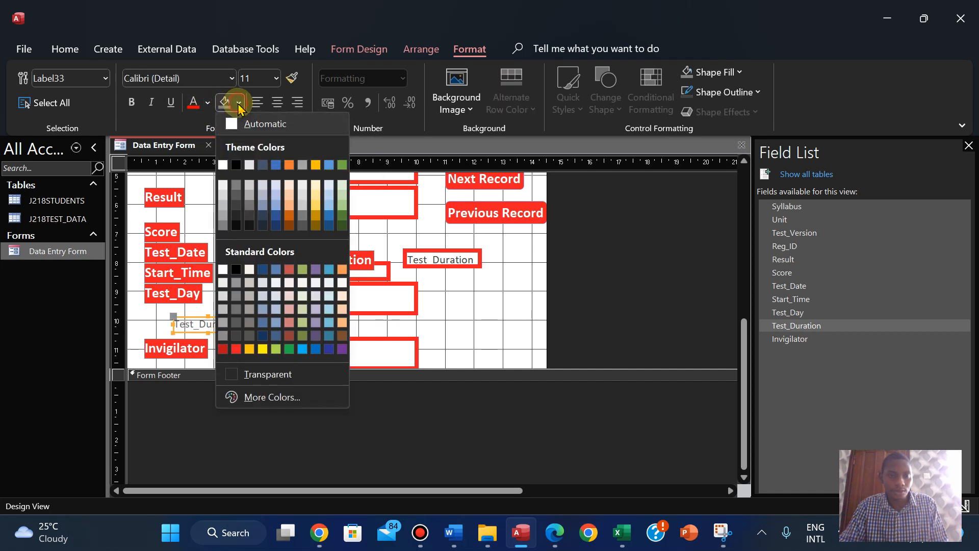
{"action": "left_click", "coordinate": [237, 349]}
{"action": "left_click", "coordinate": [207, 103]}
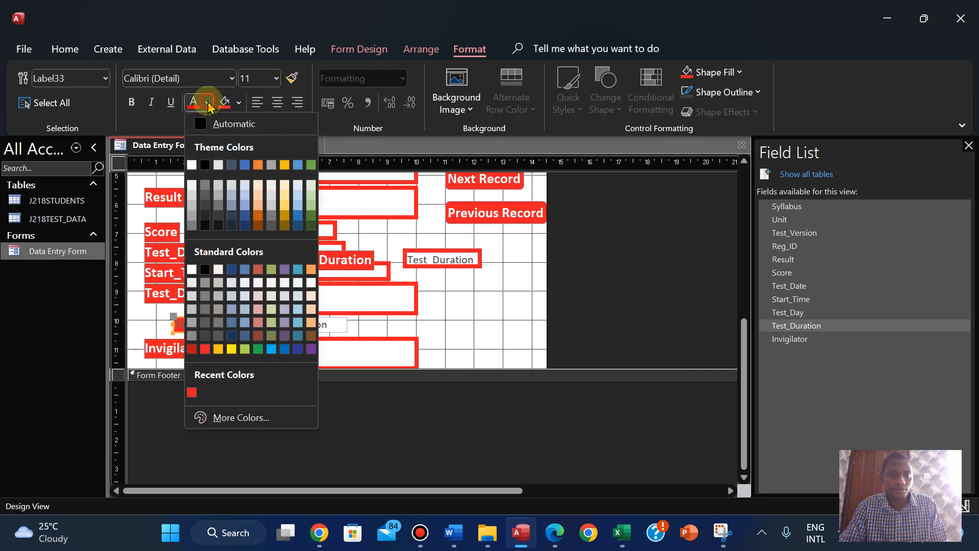
{"action": "left_click", "coordinate": [218, 165]}
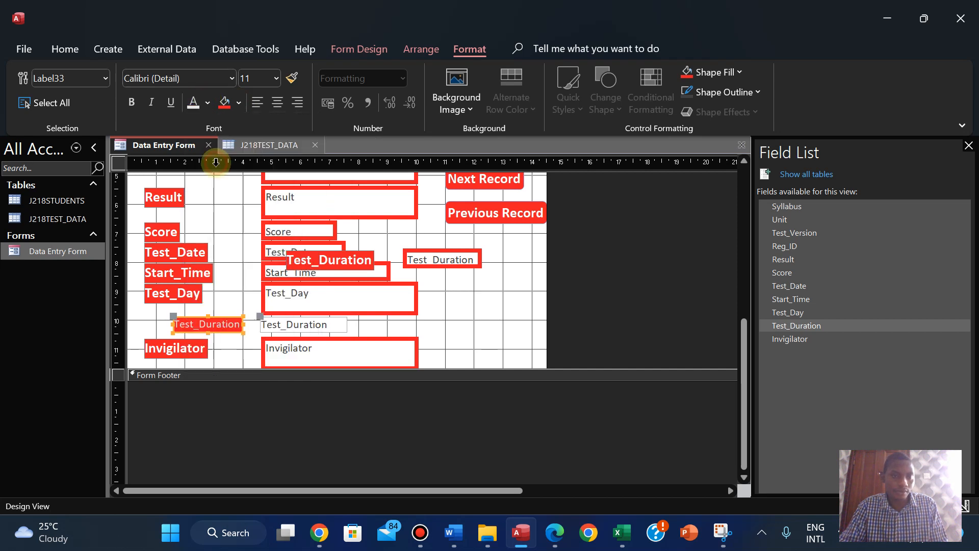
{"action": "left_click", "coordinate": [276, 78]}
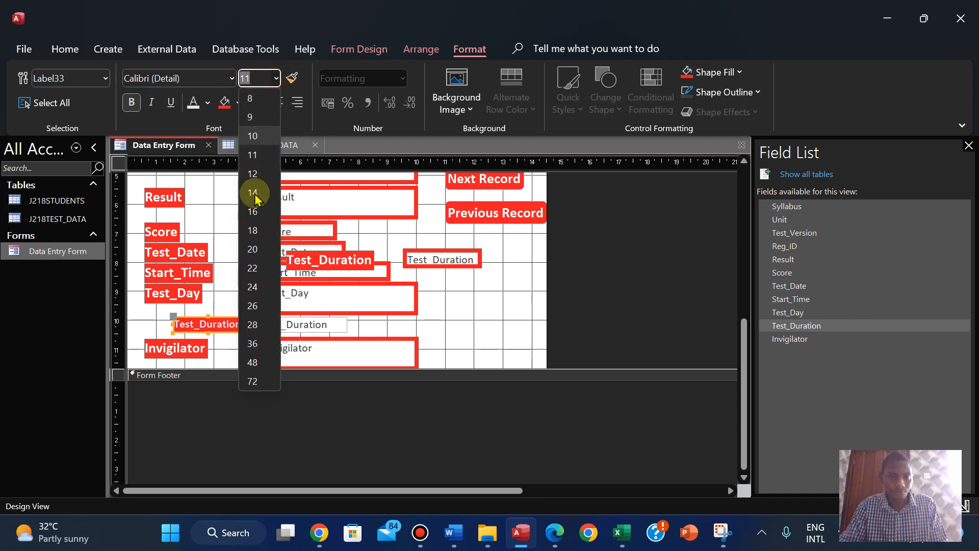
{"action": "left_click", "coordinate": [253, 194]}
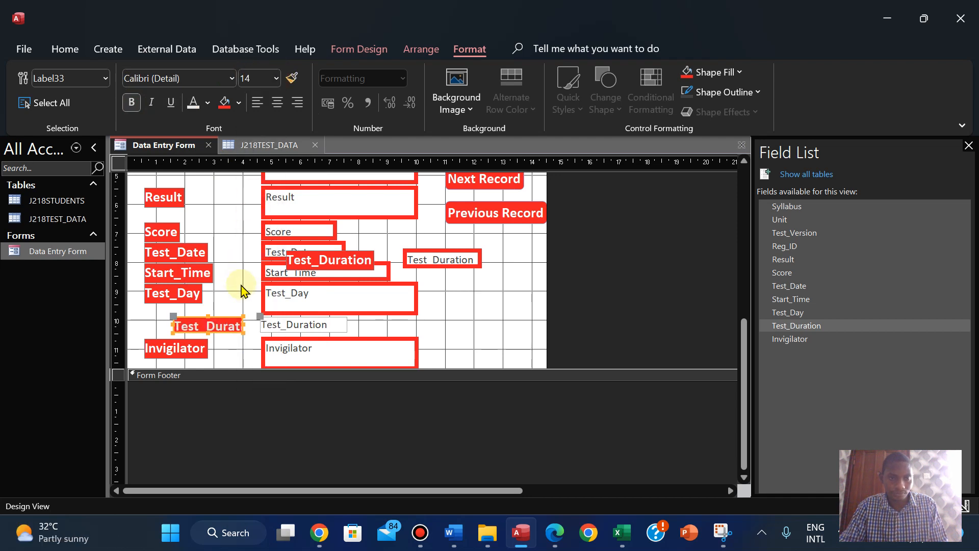
- Resize the new Test_Duration label to fit its full text and line up its left edge with the other field labels
{"action": "left_click_drag", "start_coordinate": [172, 324], "coordinate": [149, 323]}
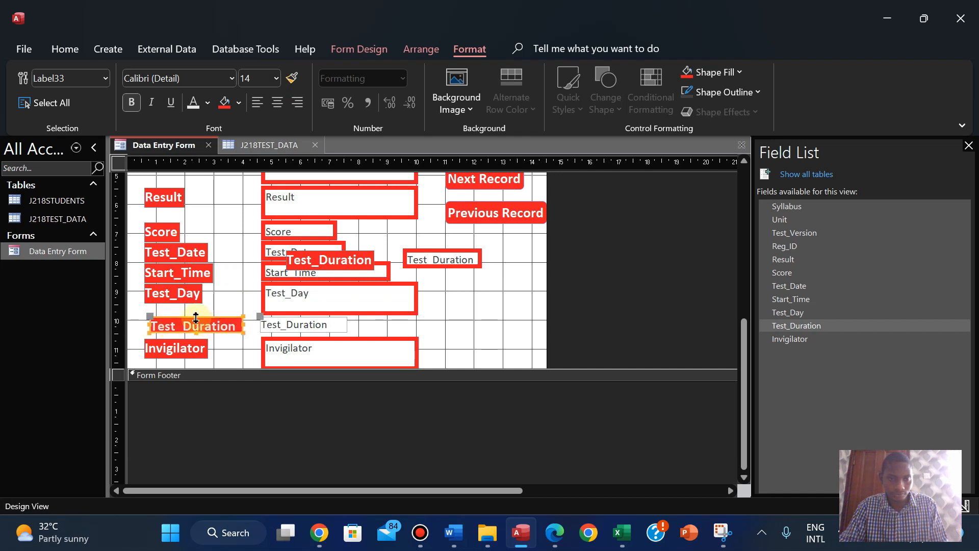
{"action": "left_click_drag", "start_coordinate": [216, 331], "coordinate": [235, 341]}
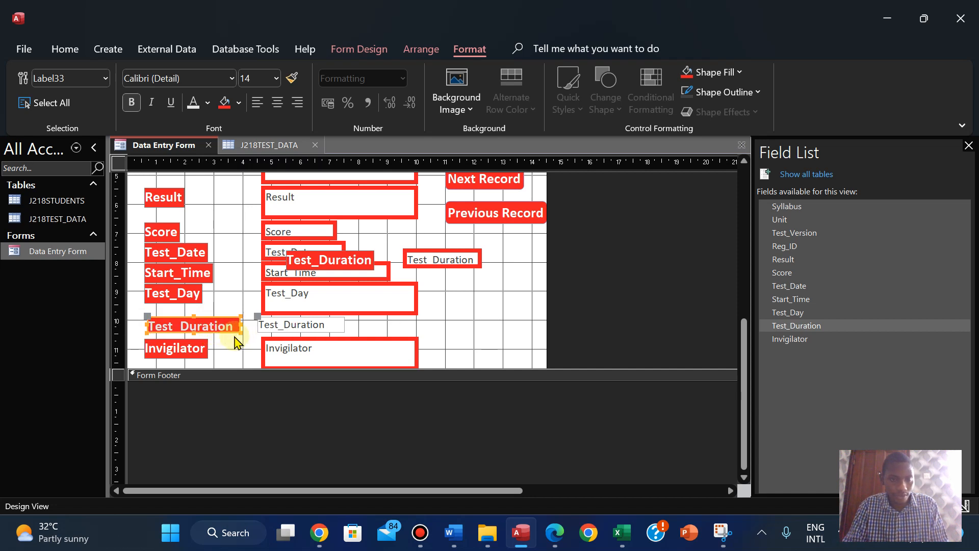
{"action": "left_click", "coordinate": [193, 332]}
{"action": "left_click_drag", "start_coordinate": [194, 333], "coordinate": [193, 334]}
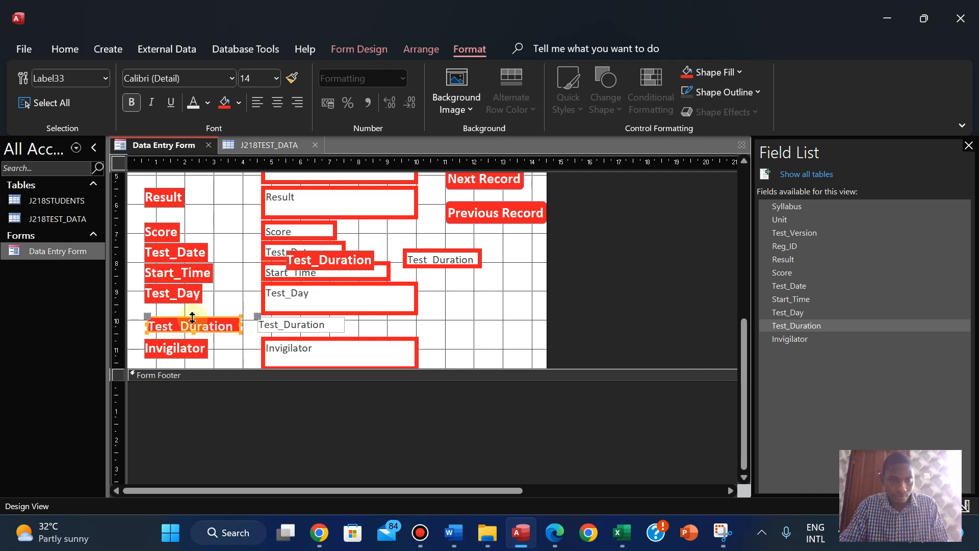
{"action": "left_click", "coordinate": [192, 318]}
{"action": "left_click_drag", "start_coordinate": [192, 313], "coordinate": [192, 334]}
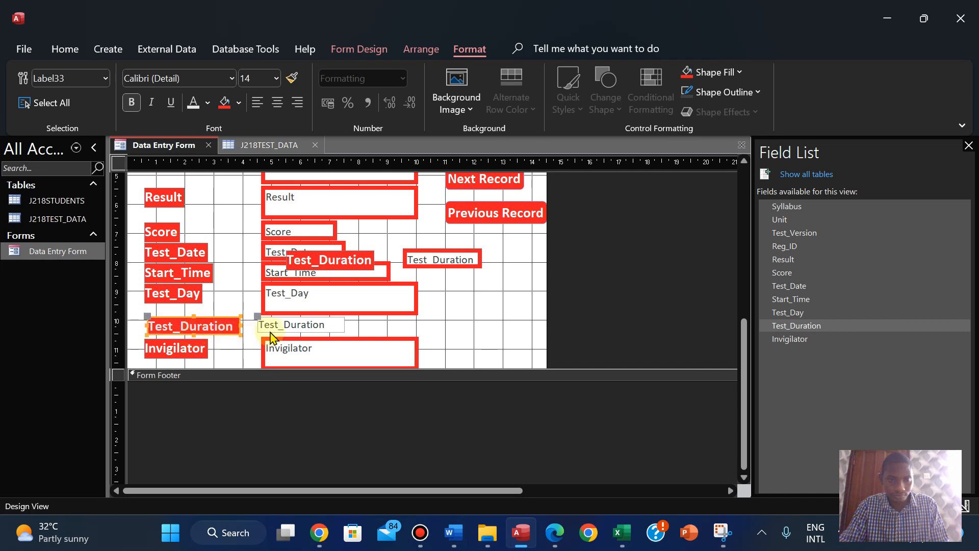
{"action": "left_click", "coordinate": [246, 336]}
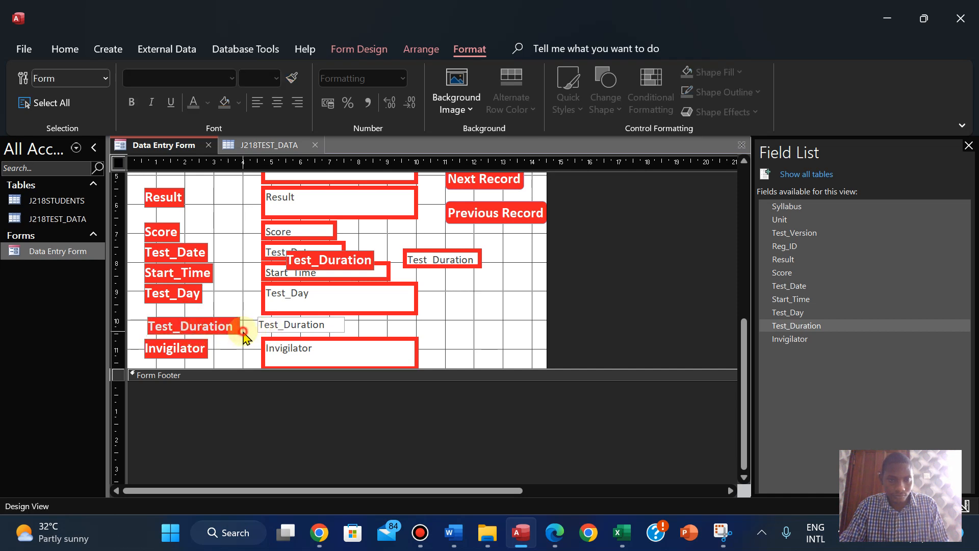
{"action": "left_click", "coordinate": [217, 328]}
{"action": "left_click_drag", "start_coordinate": [217, 328], "coordinate": [214, 328]}
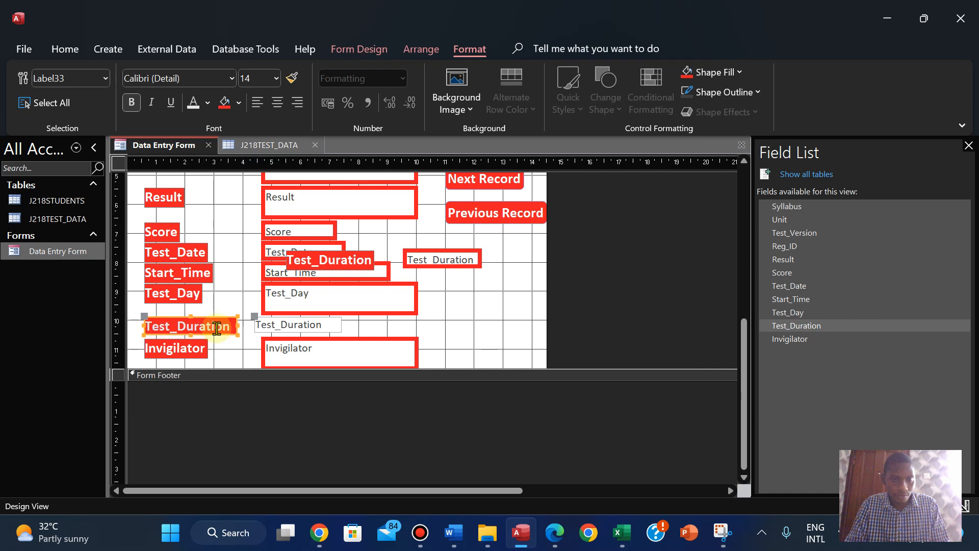
- Line up the new Test_Duration text box's left edge with the boxes above and widen it to match the Test_Day box
{"action": "left_click", "coordinate": [265, 329]}
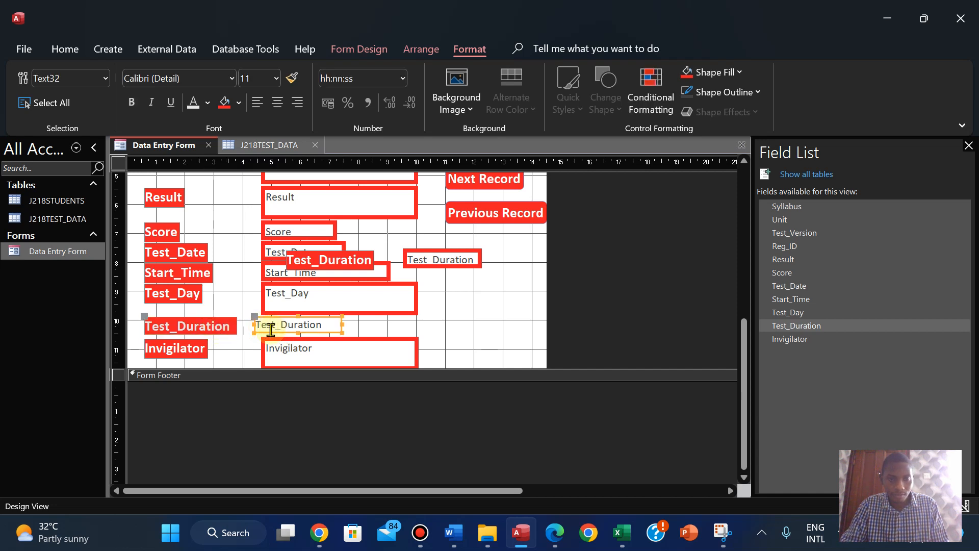
{"action": "left_click_drag", "start_coordinate": [254, 324], "coordinate": [265, 323]}
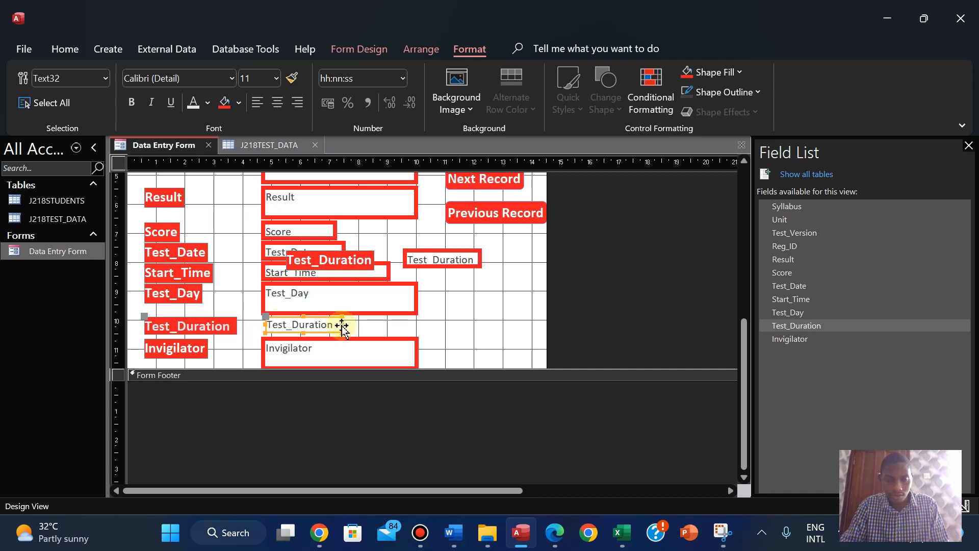
{"action": "left_click_drag", "start_coordinate": [342, 324], "coordinate": [414, 320]}
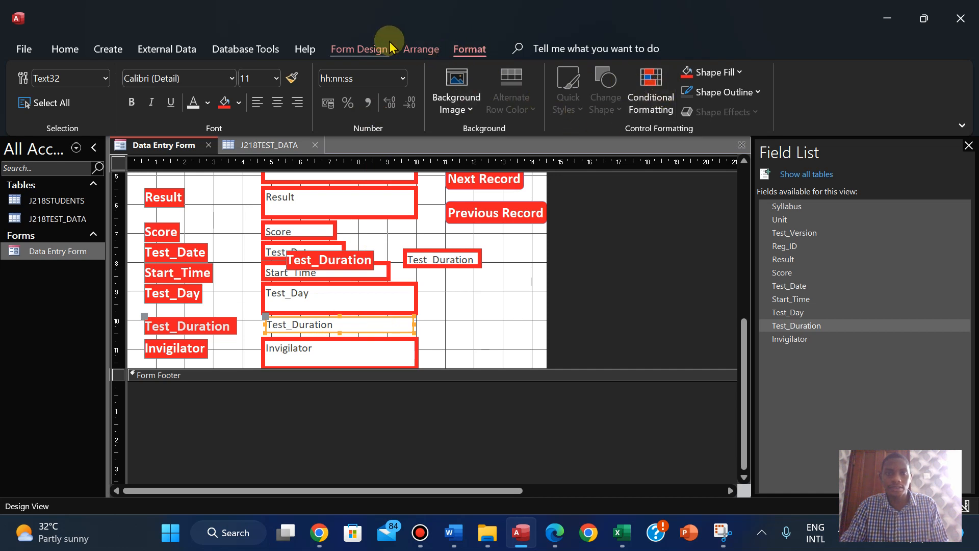
- Give the new Test_Duration text box a thick red outline matching the other field boxes
{"action": "left_click", "coordinate": [746, 92]}
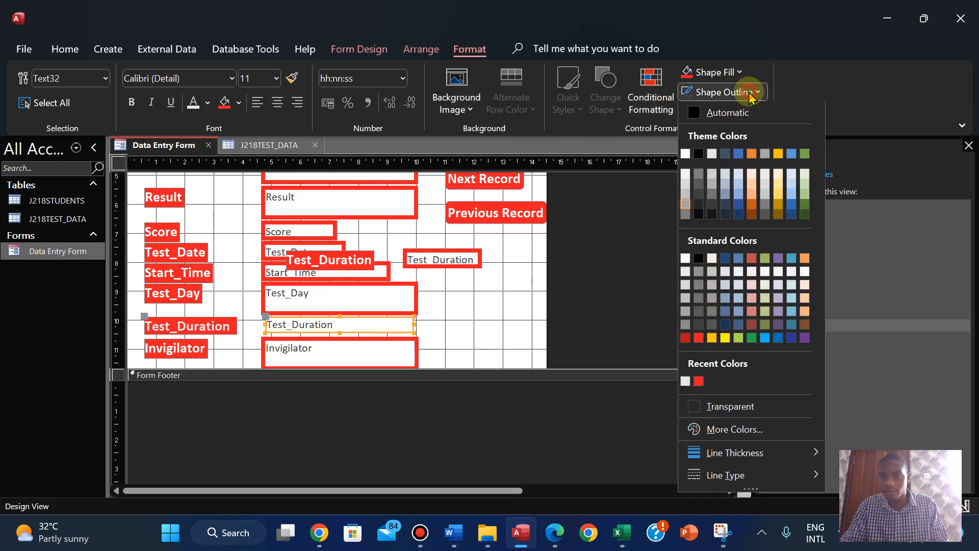
{"action": "left_click", "coordinate": [699, 338]}
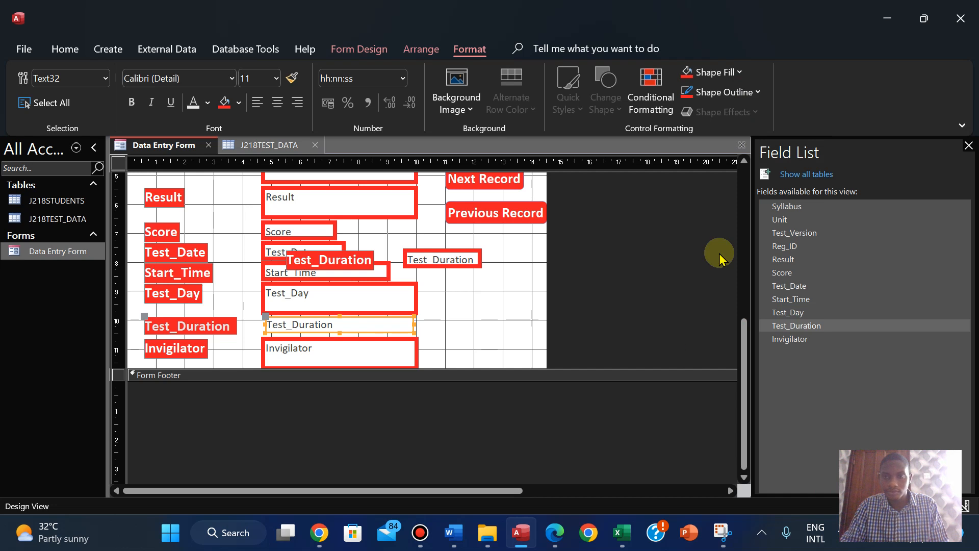
{"action": "left_click", "coordinate": [748, 94]}
{"action": "mouse_move", "coordinate": [755, 455]}
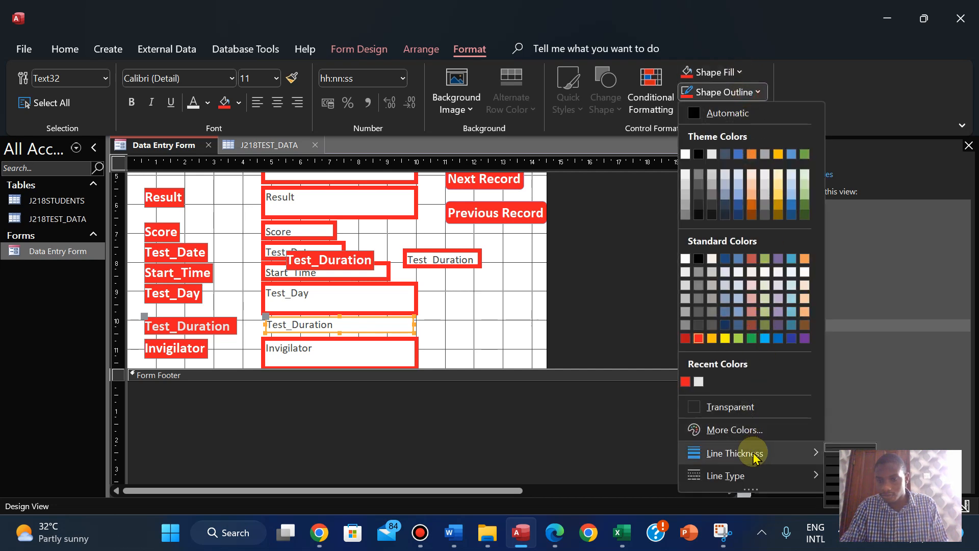
{"action": "left_click", "coordinate": [852, 483]}
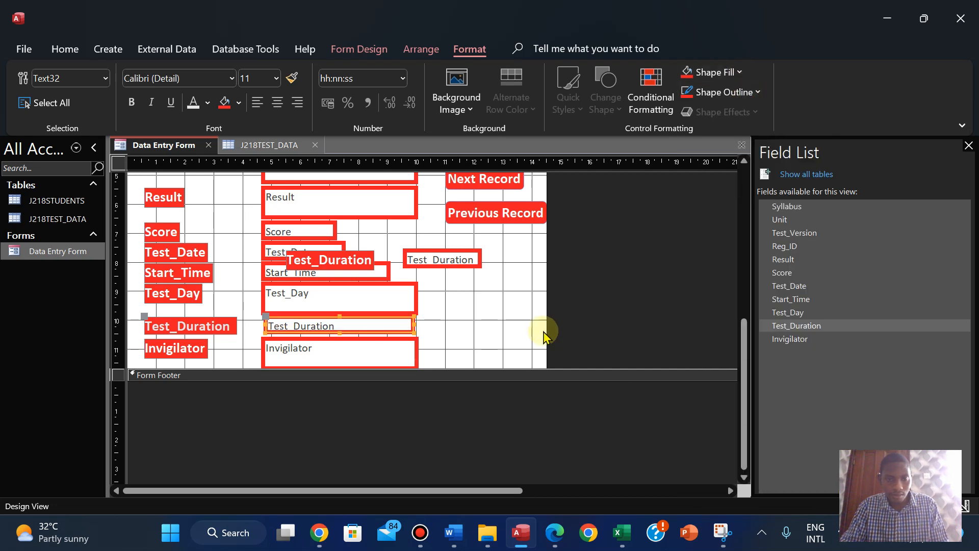
{"action": "left_click", "coordinate": [542, 332]}
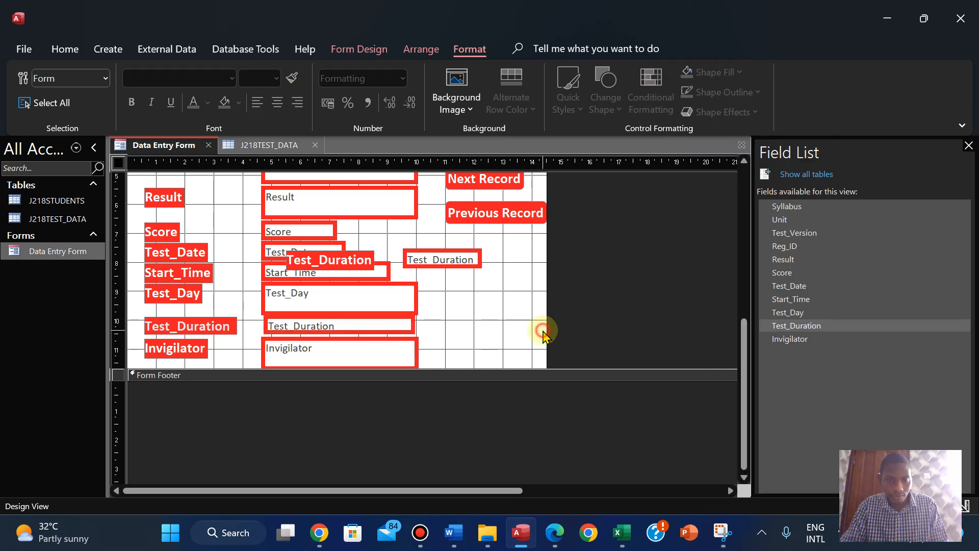
- Try to adjust the new Test_Duration text box's vertical position and height within its row
{"action": "left_click", "coordinate": [364, 332]}
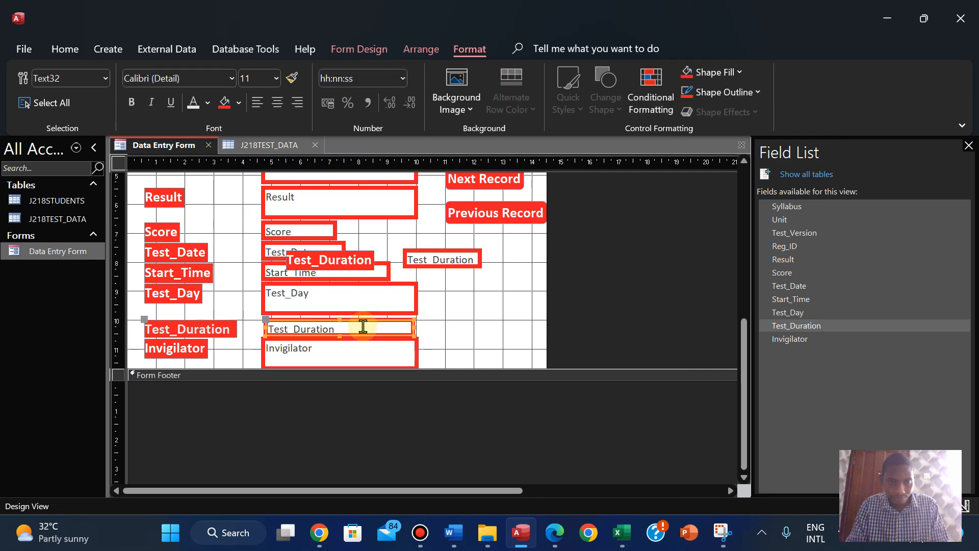
{"action": "key", "text": "Down"}
{"action": "key", "text": "Up"}
{"action": "key", "text": "Up"}
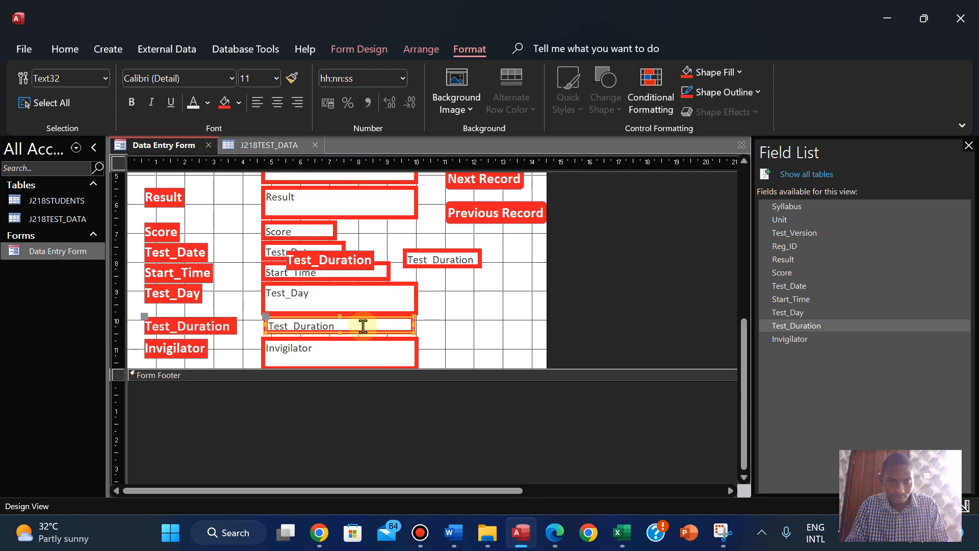
{"action": "left_click", "coordinate": [483, 323]}
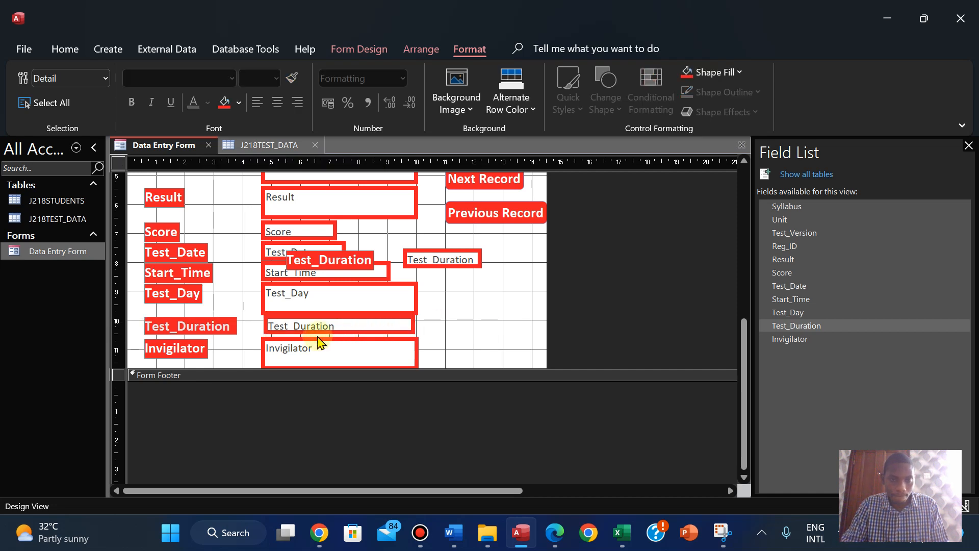
{"action": "left_click", "coordinate": [382, 328]}
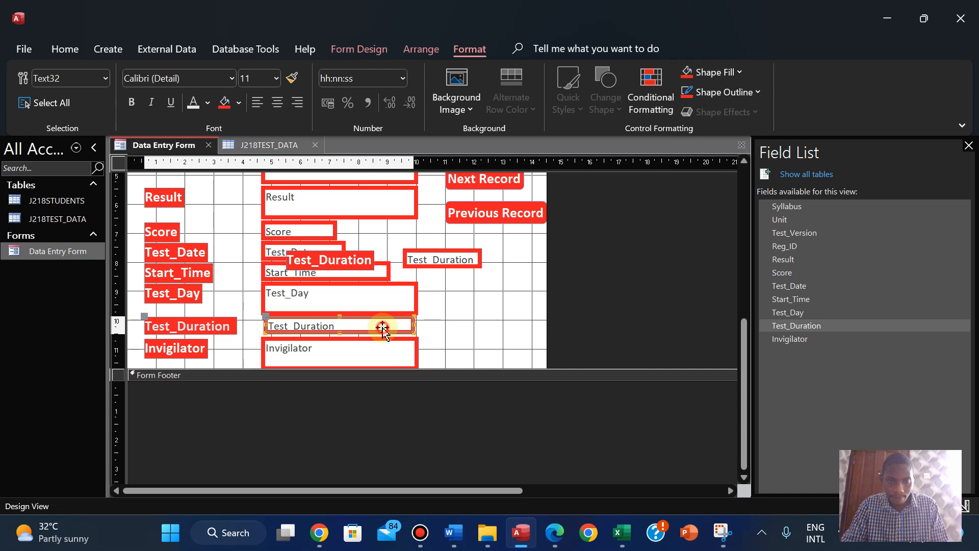
{"action": "left_click", "coordinate": [339, 316]}
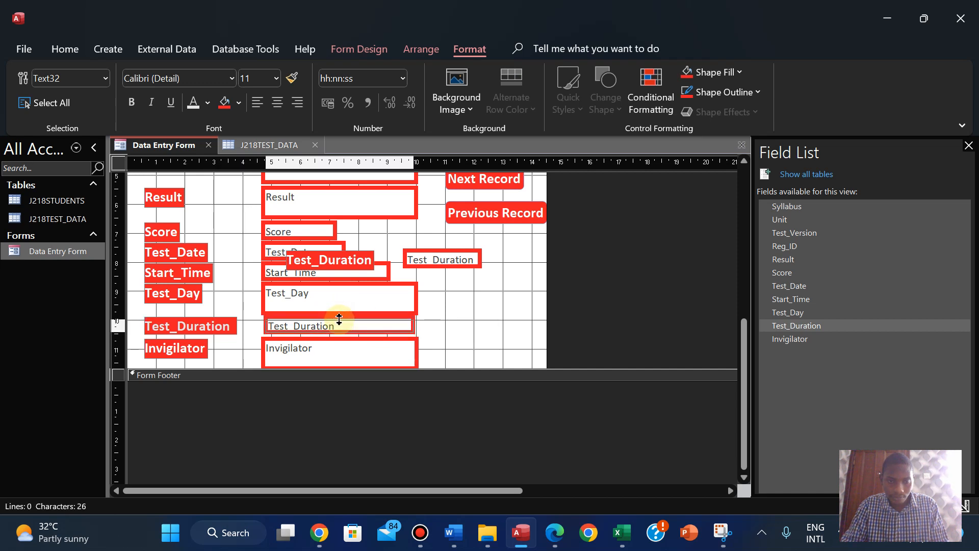
{"action": "left_click_drag", "start_coordinate": [339, 319], "coordinate": [339, 320]}
{"action": "left_click", "coordinate": [480, 316]}
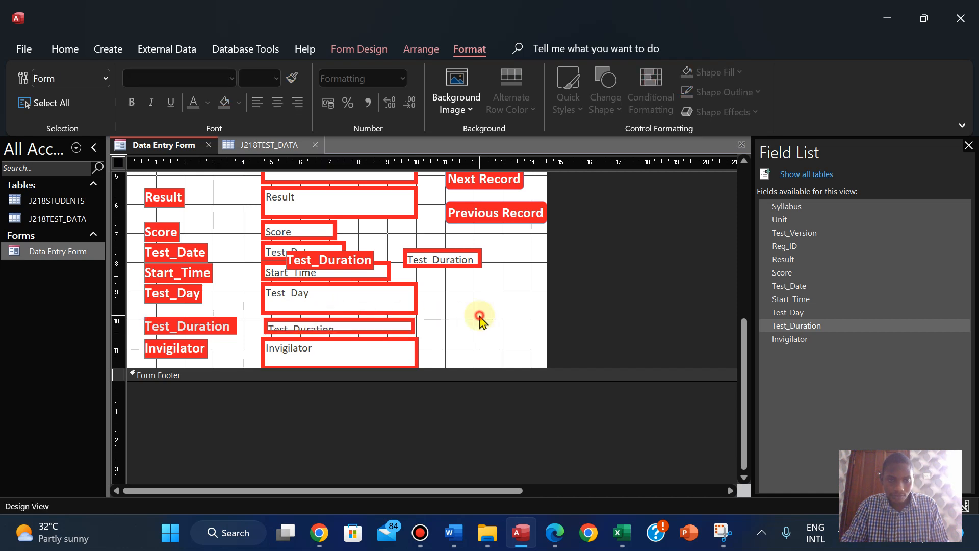
{"action": "left_click", "coordinate": [340, 329]}
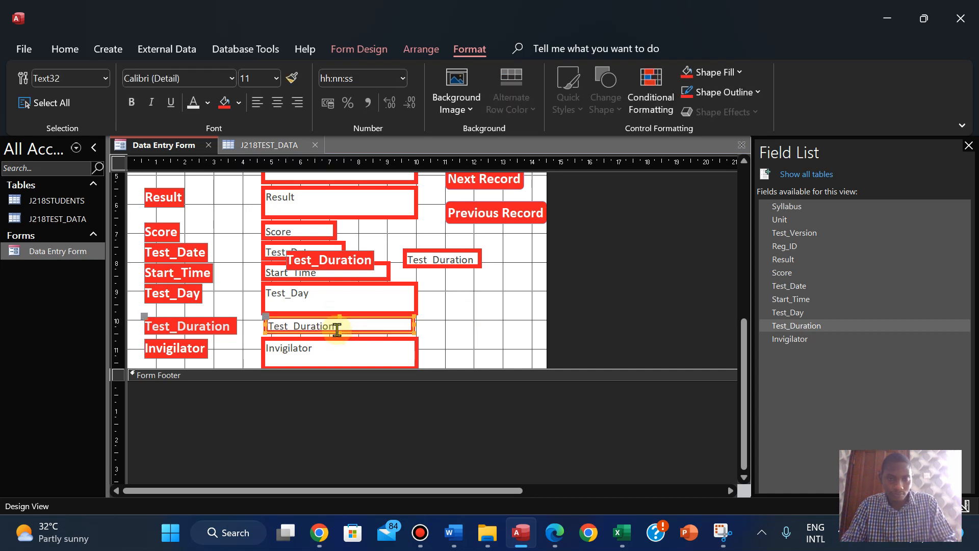
{"action": "left_click", "coordinate": [465, 321]}
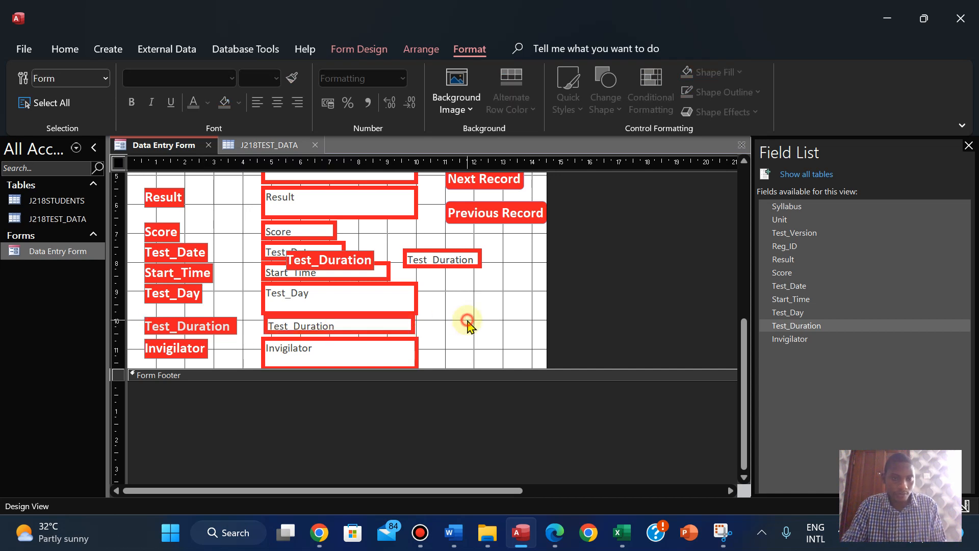
- Set the new Test_Duration label's font colour to white
{"action": "left_click", "coordinate": [227, 330]}
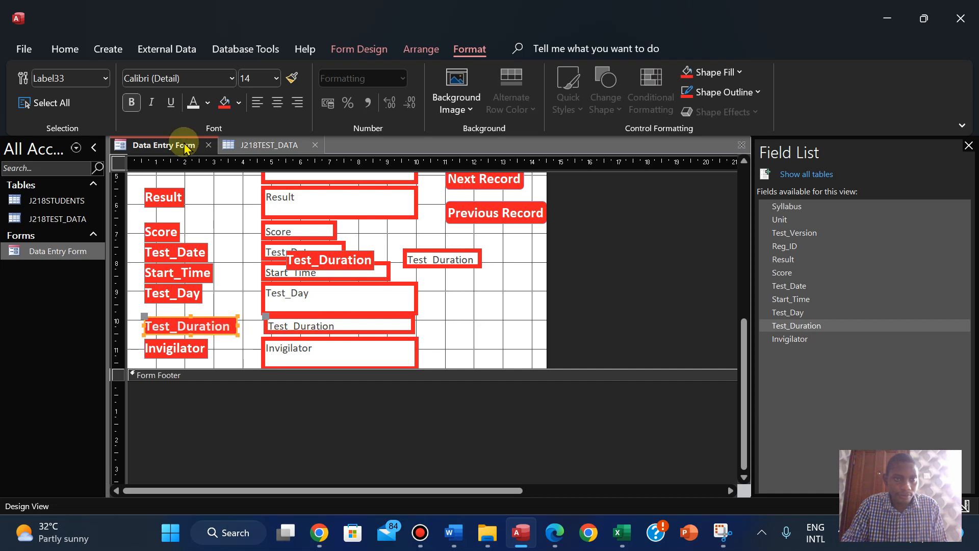
{"action": "left_click", "coordinate": [208, 104]}
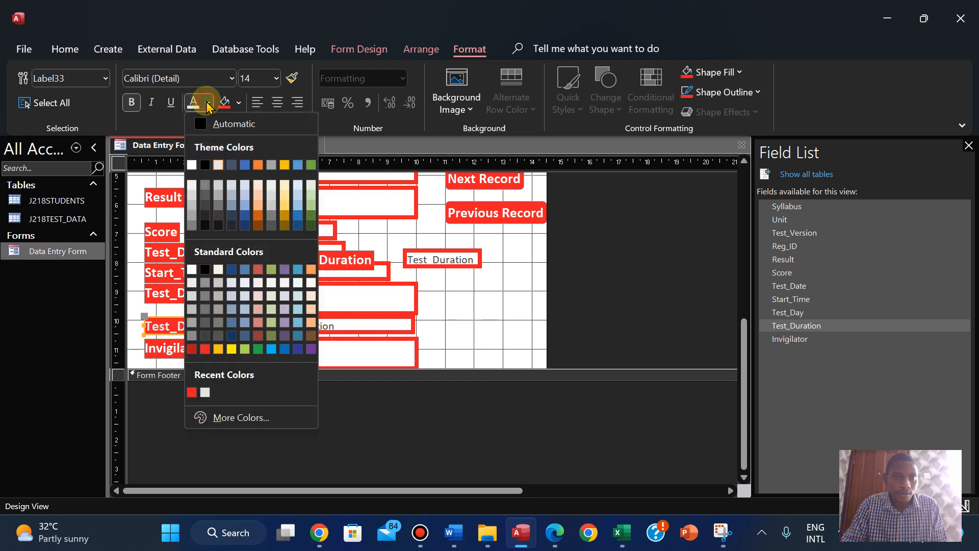
{"action": "left_click", "coordinate": [191, 165]}
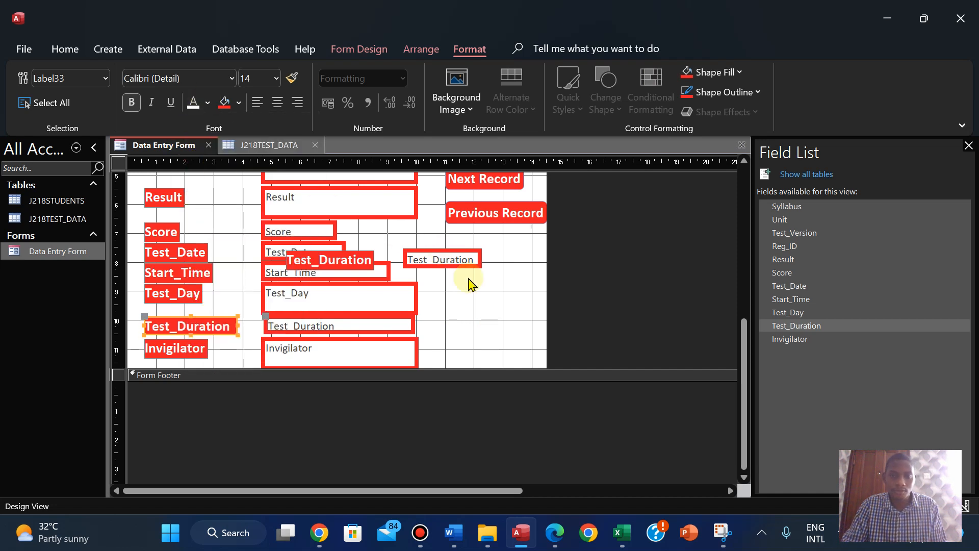
{"action": "left_click", "coordinate": [468, 282]}
- Shift the original Test_Duration label and text box further right, and compare both Test_Duration fields in Form View
{"action": "left_click", "coordinate": [442, 265]}
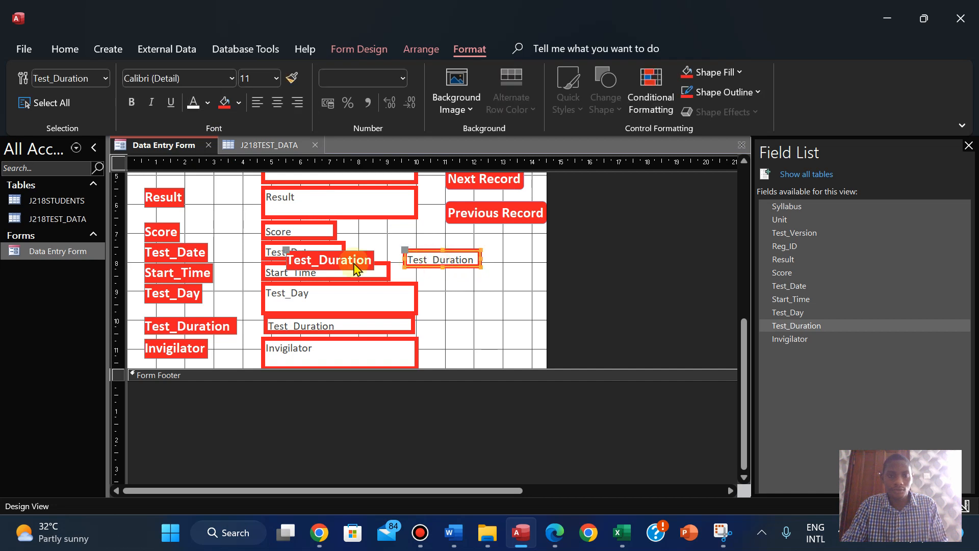
{"action": "left_click_drag", "start_coordinate": [346, 266], "coordinate": [400, 258]}
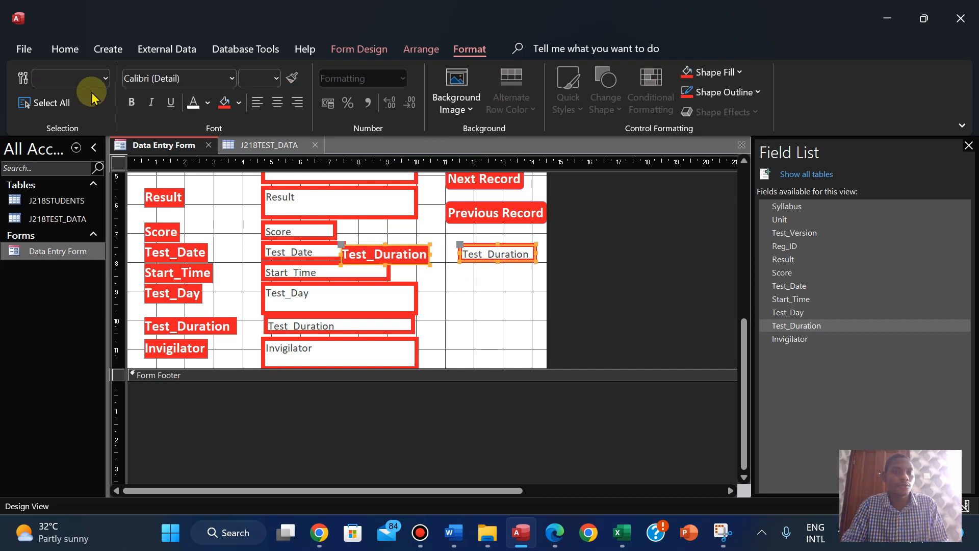
{"action": "left_click", "coordinate": [70, 53]}
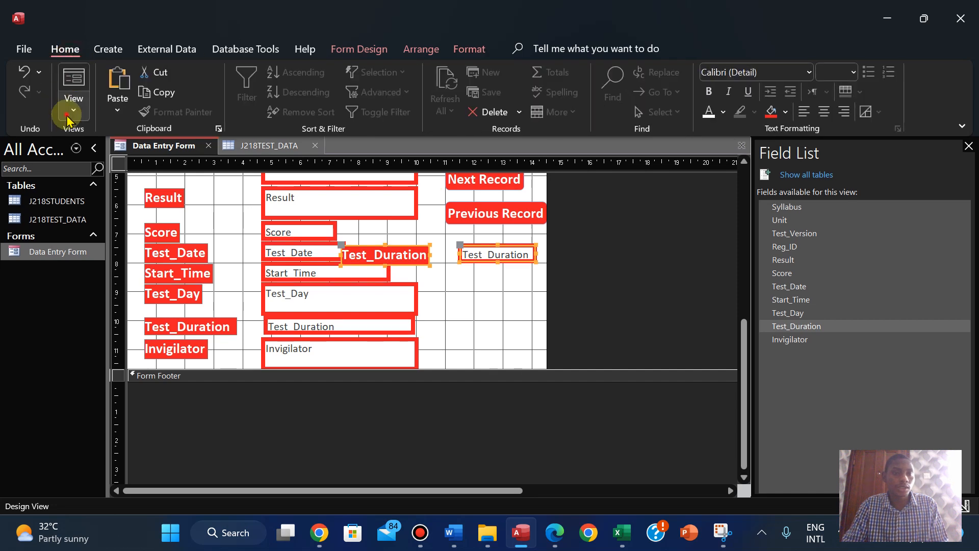
{"action": "left_click", "coordinate": [74, 102]}
{"action": "left_click", "coordinate": [101, 137]}
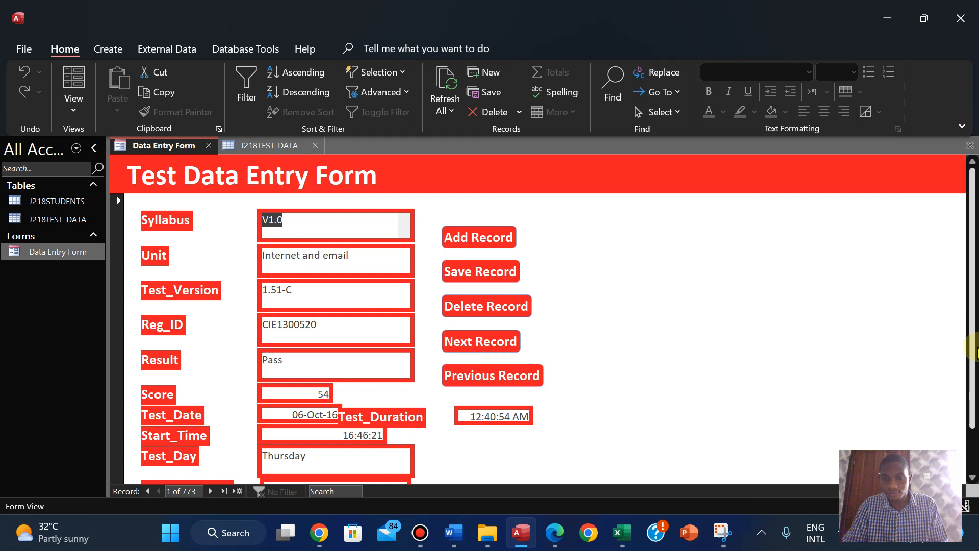
{"action": "scroll", "coordinate": [971, 334], "scroll_direction": "down", "scroll_amount": 2}
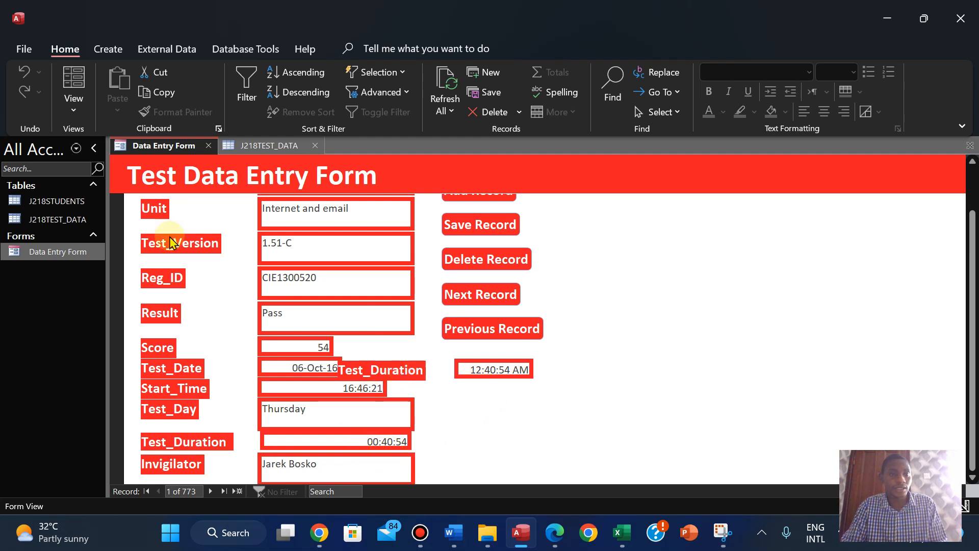
- Return to Design View and delete the original Test_Duration label and text box beside Test_Date
{"action": "left_click", "coordinate": [73, 102]}
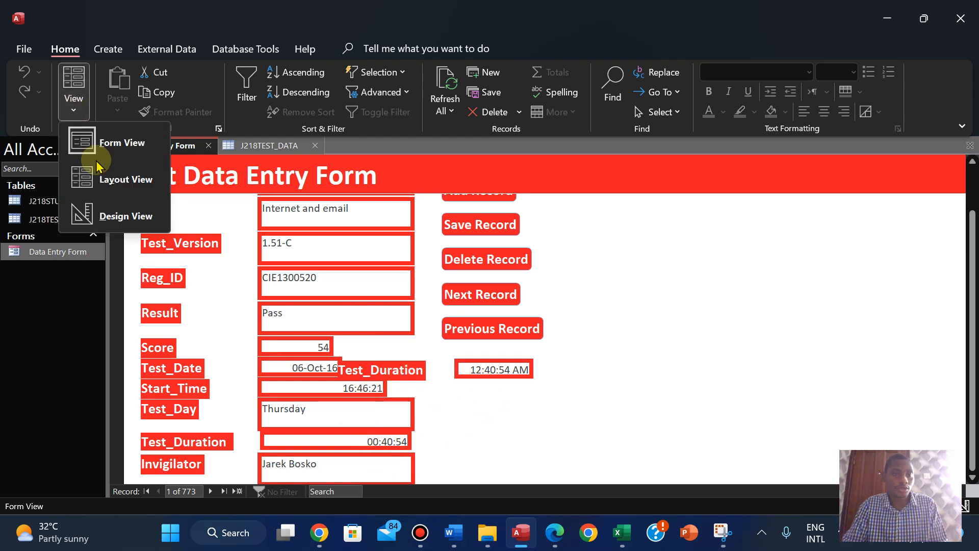
{"action": "left_click", "coordinate": [97, 222]}
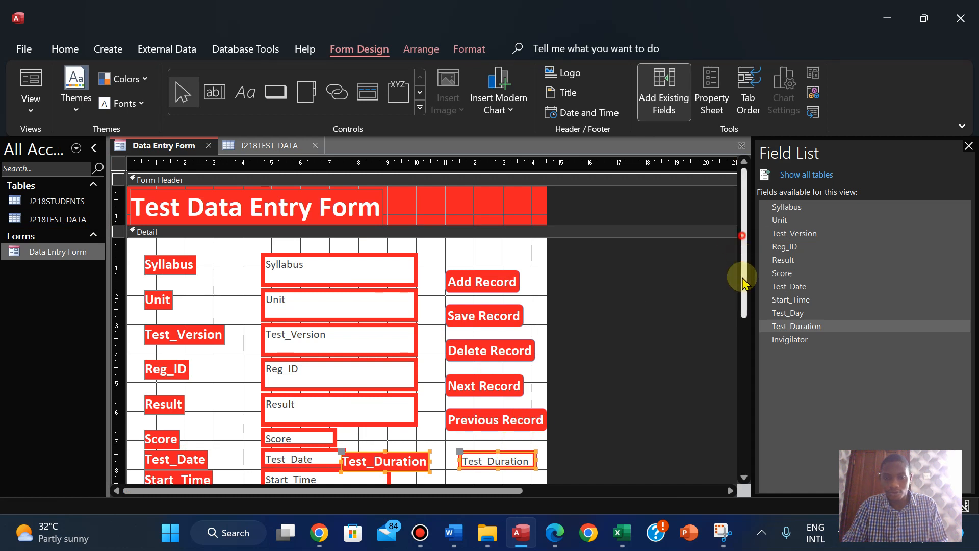
{"action": "scroll", "coordinate": [670, 319], "scroll_direction": "down", "scroll_amount": 3}
{"action": "key", "text": "Delete"}
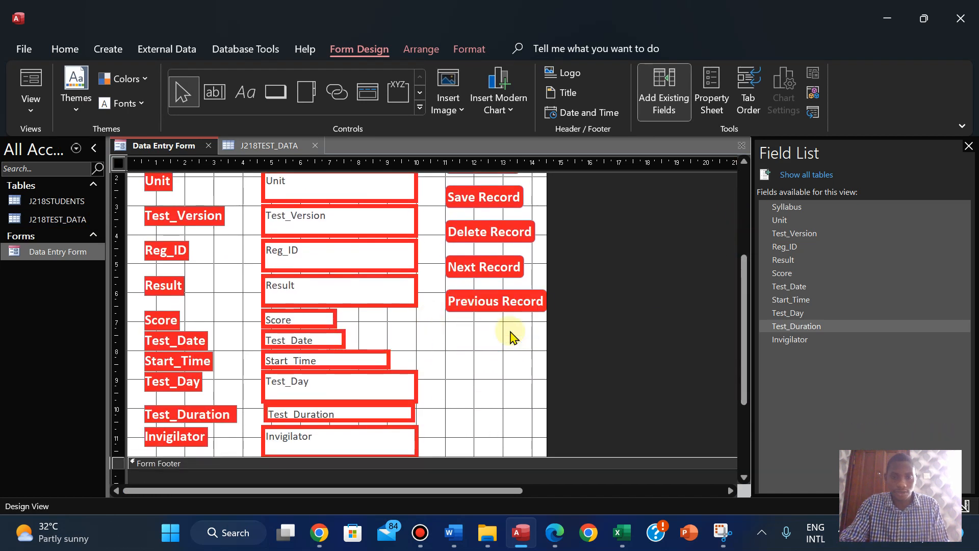
- Try nudging the new Test_Duration label and text box up and down between Test_Day and Invigilator
{"action": "left_click", "coordinate": [300, 409]}
{"action": "key", "text": "Down"}
{"action": "left_click_drag", "start_coordinate": [300, 410], "coordinate": [300, 407]}
{"action": "key", "text": "Down"}
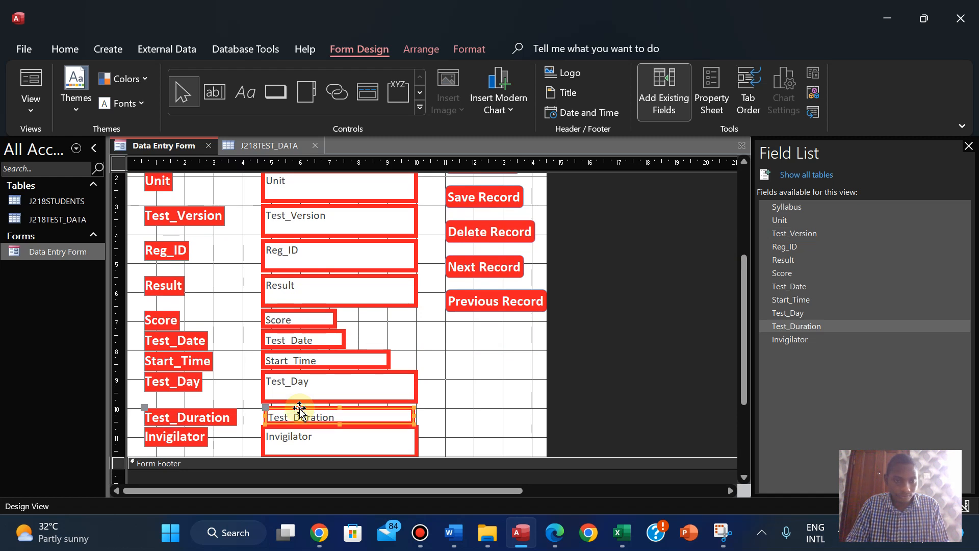
{"action": "key", "text": "Up"}
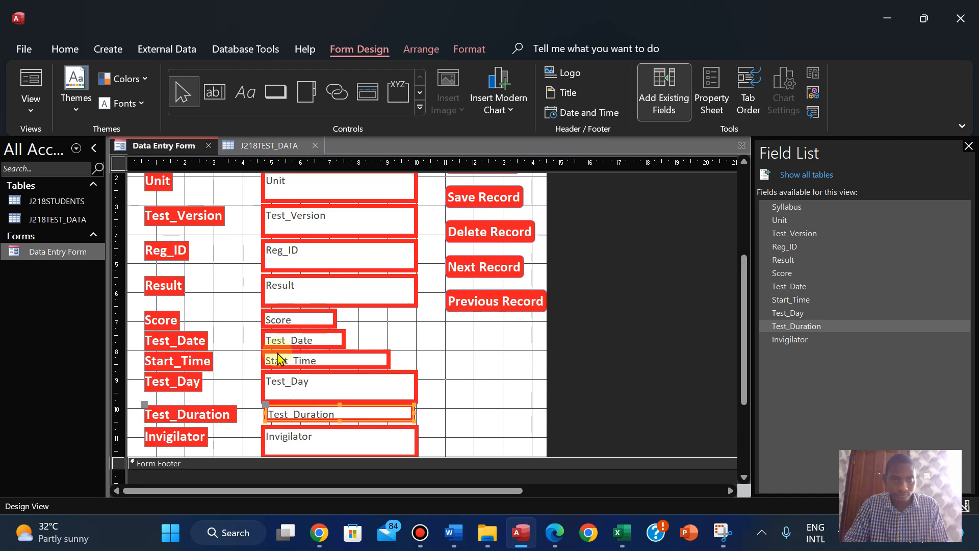
{"action": "right_click", "coordinate": [276, 417]}
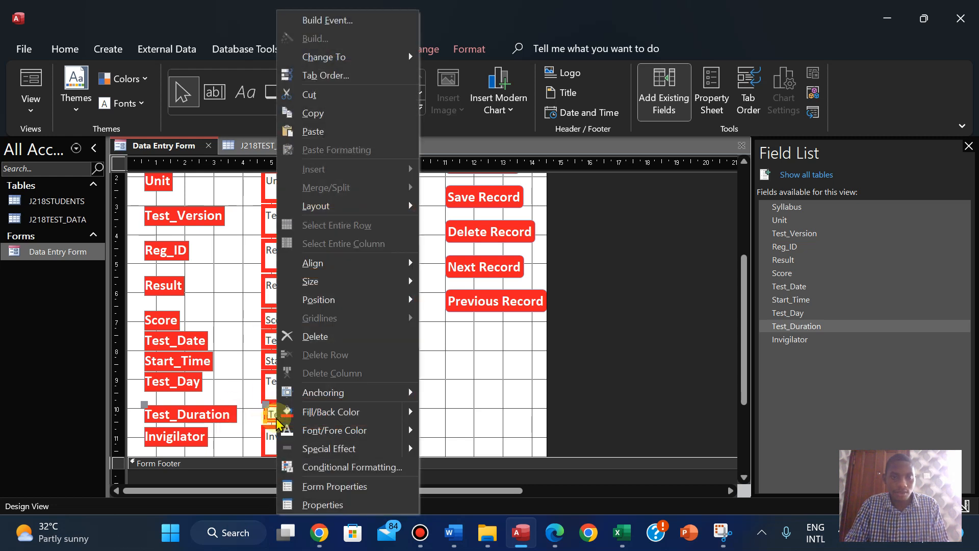
{"action": "mouse_move", "coordinate": [352, 299]}
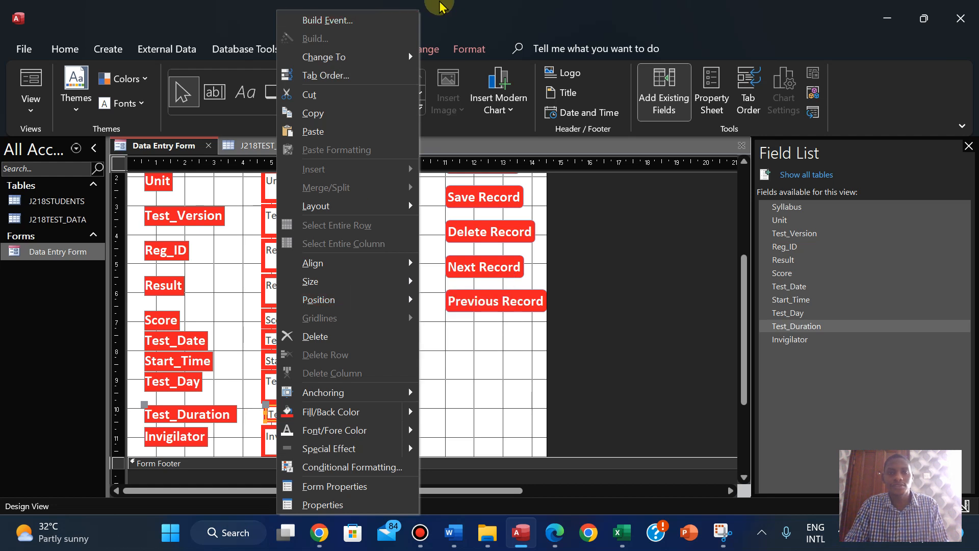
{"action": "left_click", "coordinate": [408, 6]}
- Review the rearranged field rows in Design View, and examine the finished form down to Invigilator in Form View
{"action": "scroll", "coordinate": [455, 266], "scroll_direction": "down", "scroll_amount": 3}
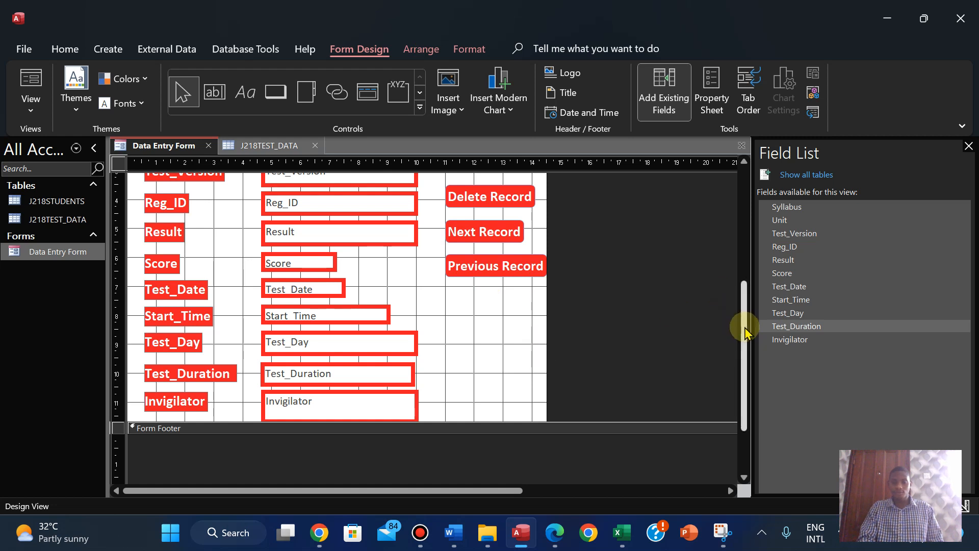
{"action": "left_click_drag", "start_coordinate": [745, 327], "coordinate": [739, 255]}
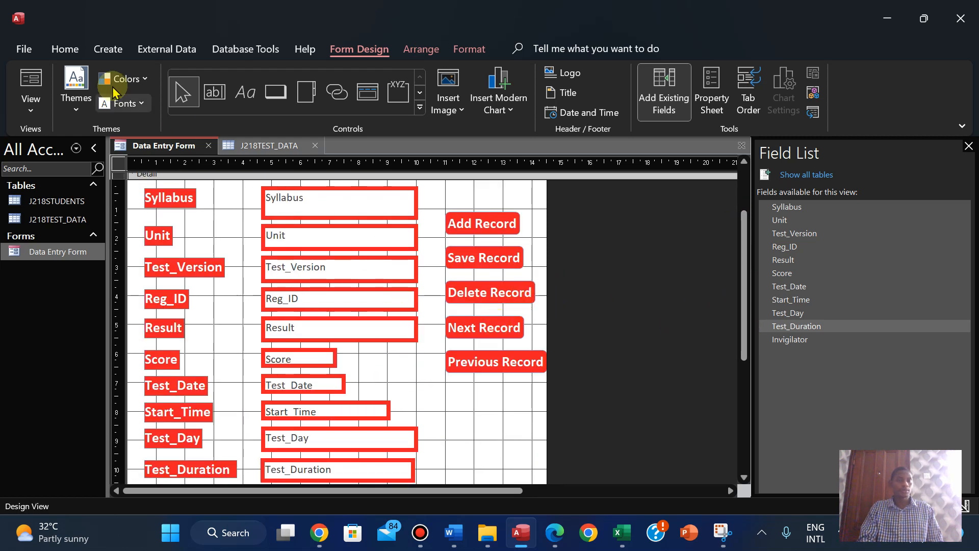
{"action": "left_click", "coordinate": [45, 120]}
{"action": "left_click", "coordinate": [64, 140]}
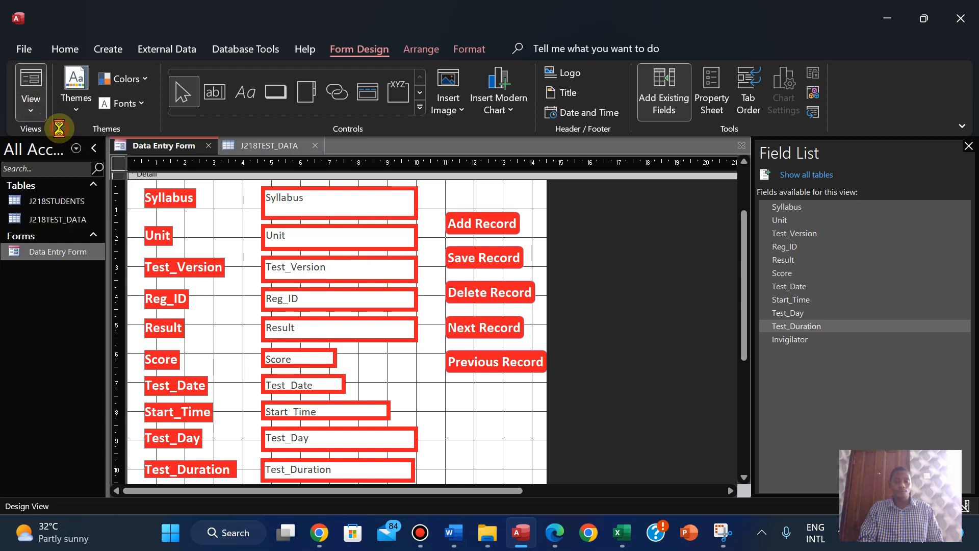
{"action": "left_click_drag", "start_coordinate": [971, 224], "coordinate": [972, 301]}
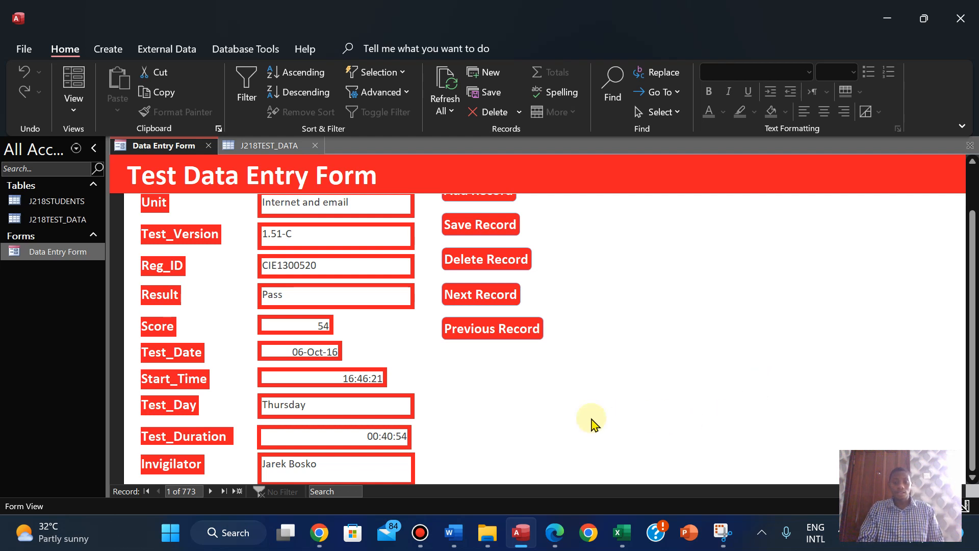
- Display record 45 in the Data Entry Form and compare its fields with the form screenshot in the Word document J218EVIDENCE2023
{"action": "left_click", "coordinate": [173, 492]}
{"action": "type", "text": "45"}
{"action": "key", "text": "Return"}
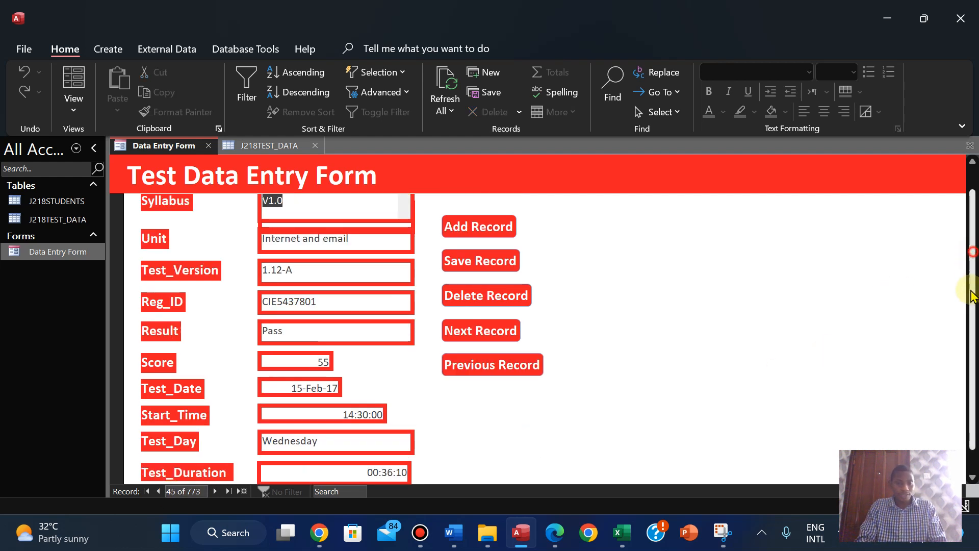
{"action": "left_click_drag", "start_coordinate": [972, 273], "coordinate": [968, 323]}
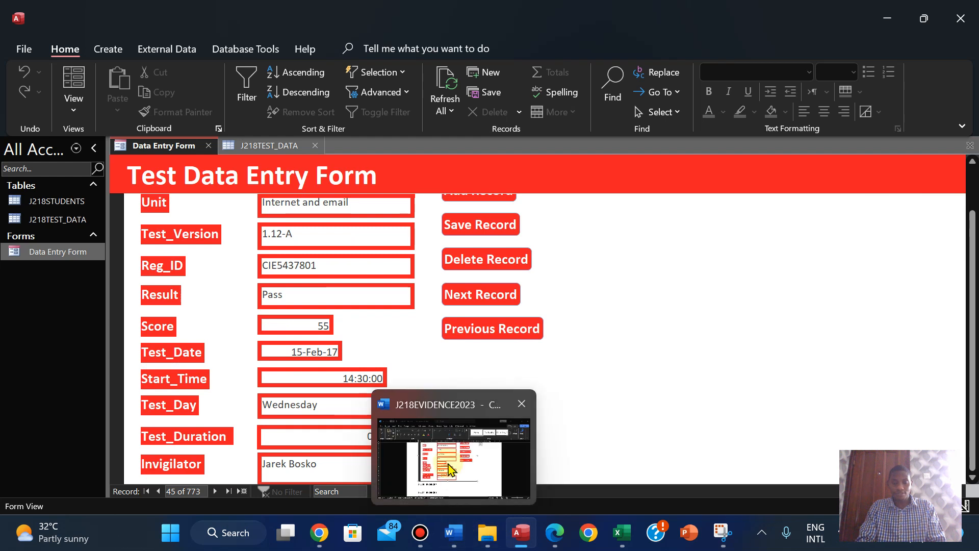
{"action": "left_click", "coordinate": [453, 449]}
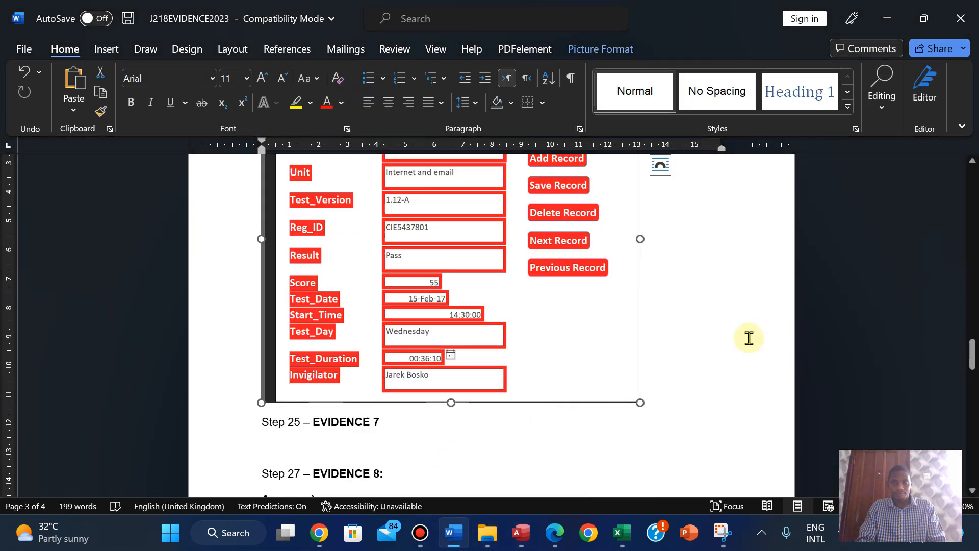
- Switch back to Access and collapse the ribbon to show tabs only, so the whole form fits on screen
{"action": "left_click", "coordinate": [520, 533]}
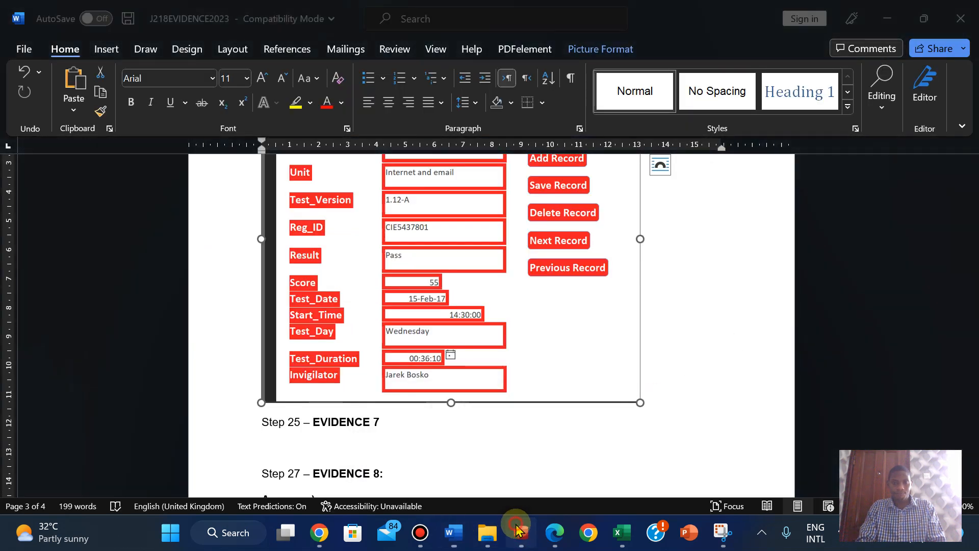
{"action": "left_click_drag", "start_coordinate": [974, 251], "coordinate": [970, 176]}
{"action": "left_click", "coordinate": [962, 126]}
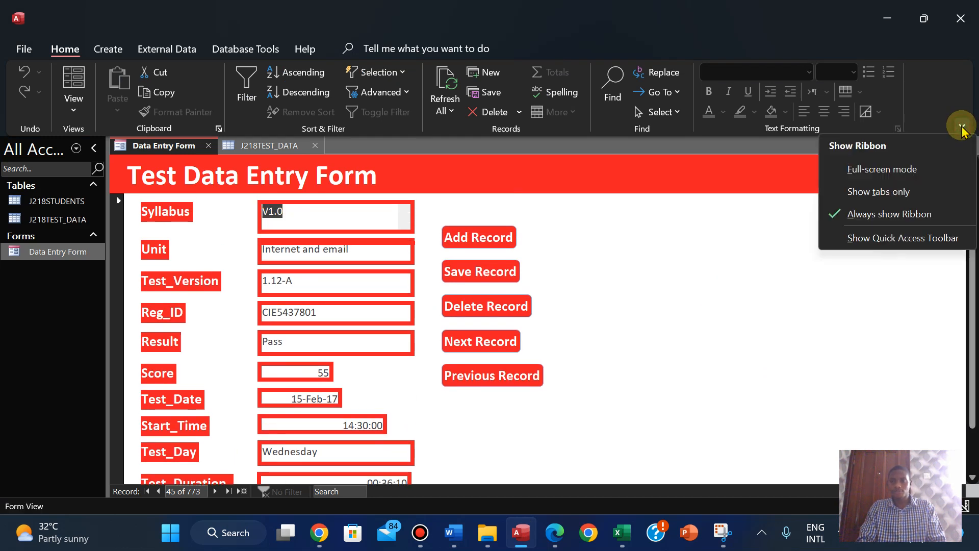
{"action": "left_click", "coordinate": [893, 172]}
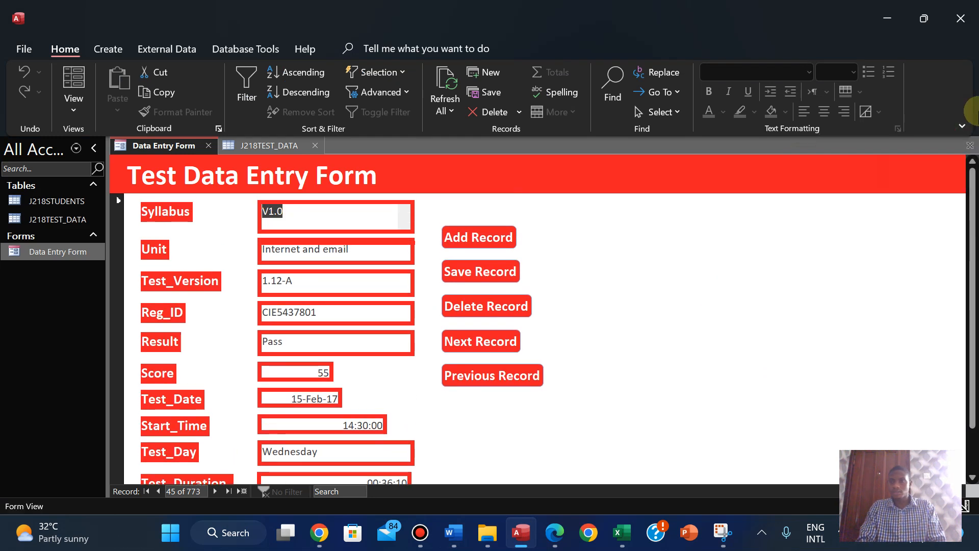
{"action": "left_click", "coordinate": [963, 126]}
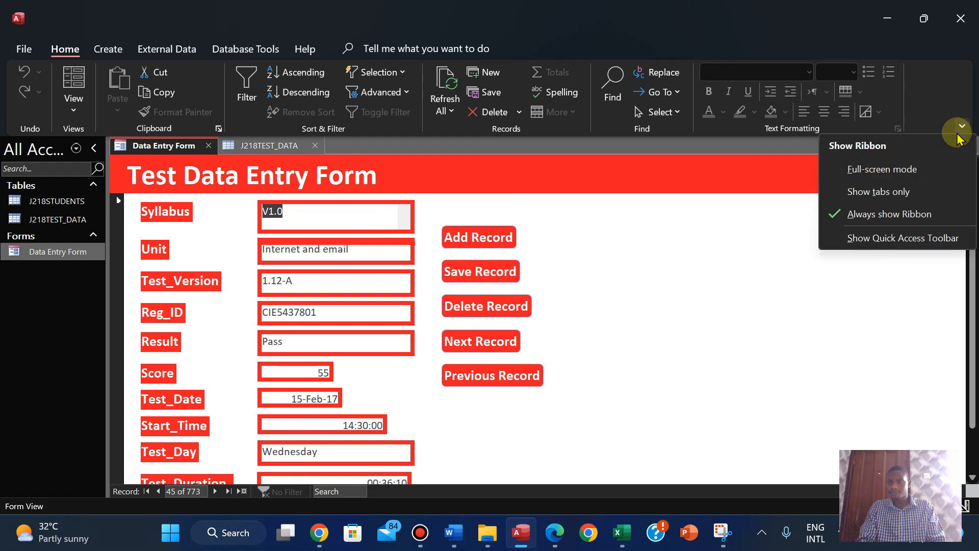
{"action": "left_click", "coordinate": [900, 193]}
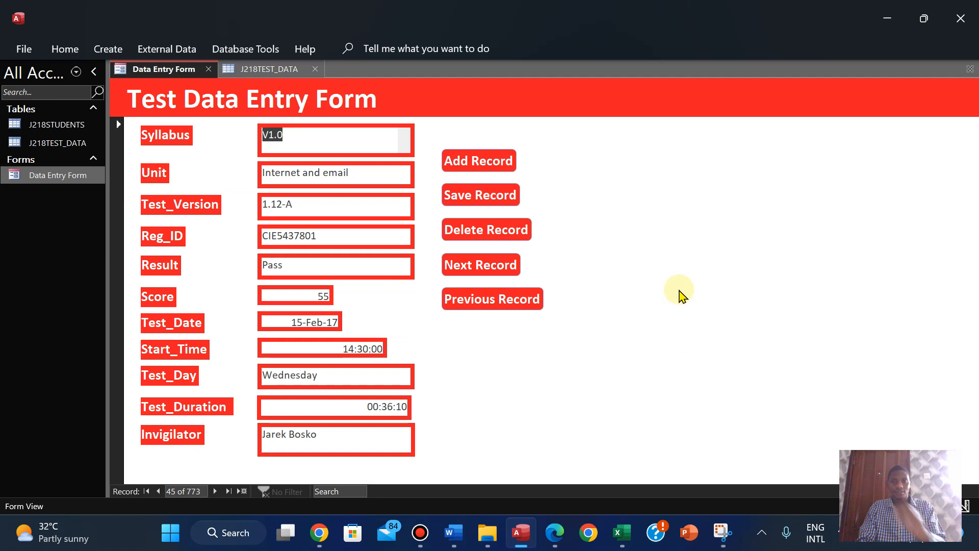
- Capture a new Snipping Tool screenshot of the Data Entry Form from its title down to Invigilator, including the record buttons
{"action": "left_click", "coordinate": [723, 532]}
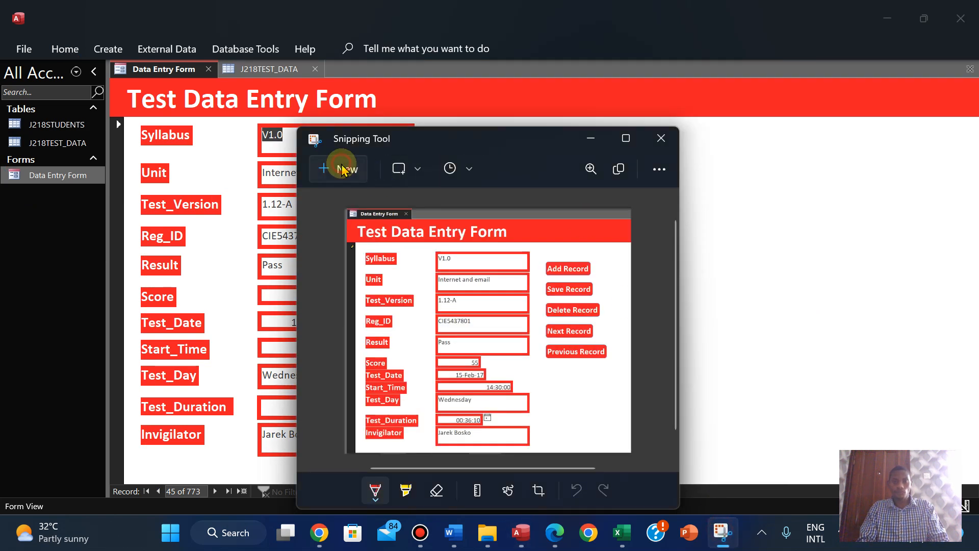
{"action": "left_click", "coordinate": [342, 169]}
{"action": "left_click_drag", "start_coordinate": [110, 61], "coordinate": [566, 467]}
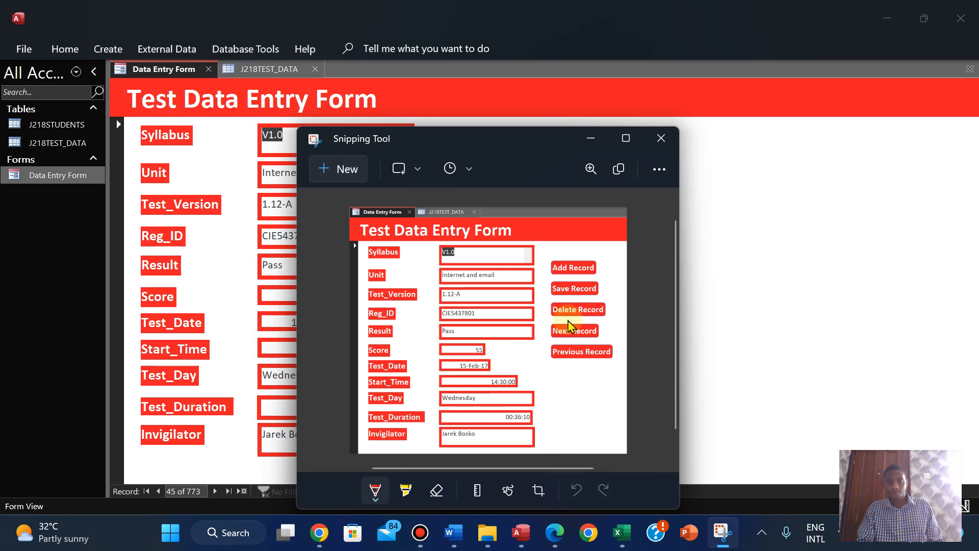
- Switch to J218EVIDENCE2023 in Word and replace the old form screenshot above Step 25 with the new capture
{"action": "mouse_move", "coordinate": [550, 525]}
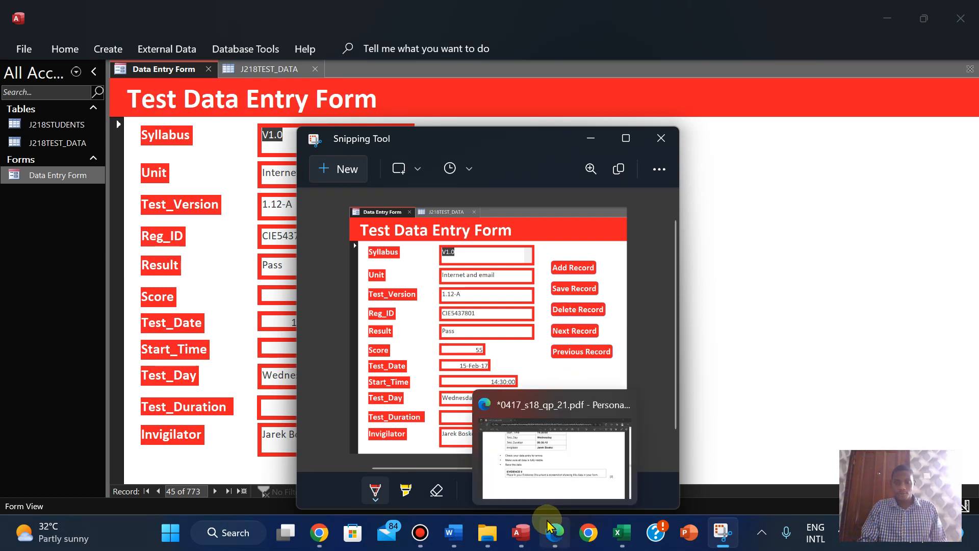
{"action": "left_click", "coordinate": [454, 532]}
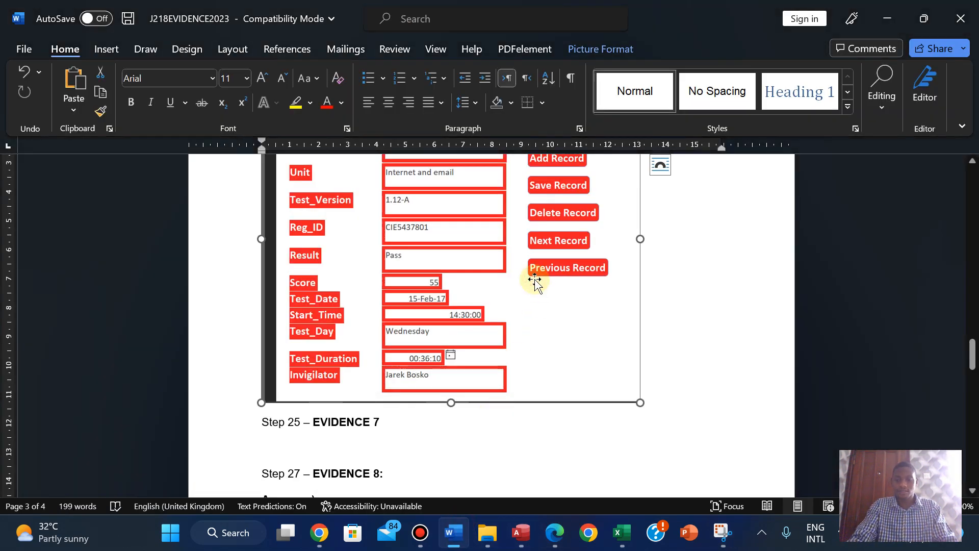
{"action": "key", "text": "Delete"}
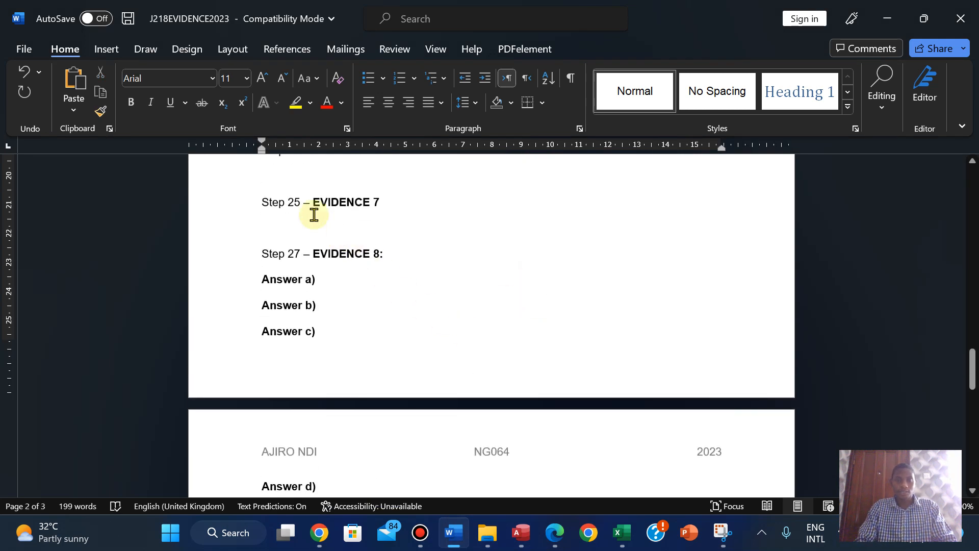
{"action": "key", "text": "ctrl+v"}
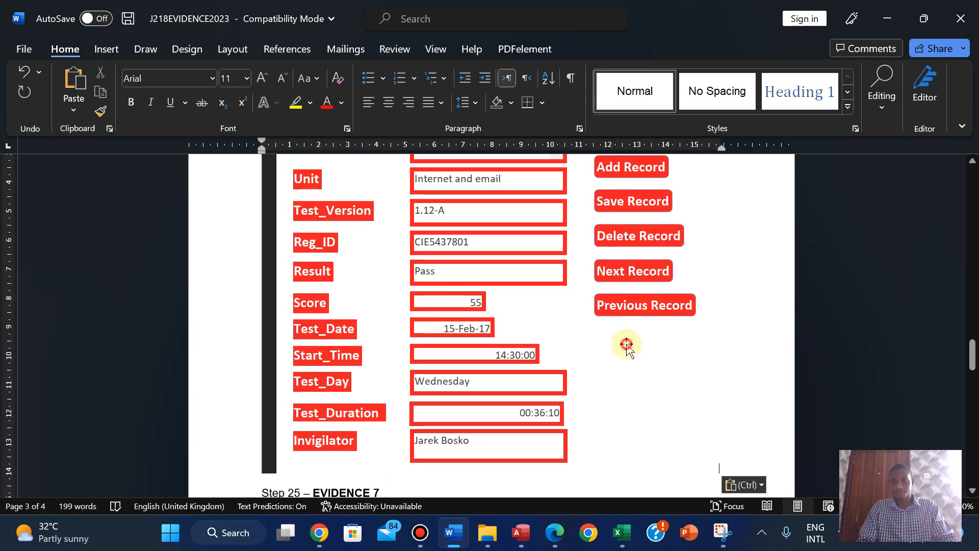
- Shrink the pasted form screenshot proportionally to about 12 cm wide
{"action": "left_click", "coordinate": [695, 391]}
{"action": "left_click_drag", "start_coordinate": [719, 474], "coordinate": [620, 387]}
{"action": "scroll", "coordinate": [620, 385], "scroll_direction": "up", "scroll_amount": 3}
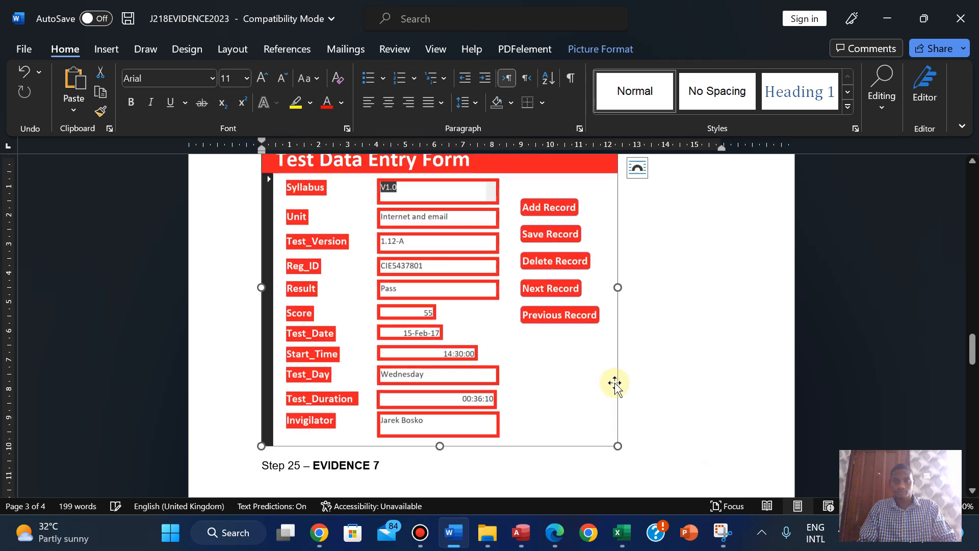
- Insert a page break before the Step 24 – EVIDENCE 6 heading
{"action": "left_click_drag", "start_coordinate": [971, 344], "coordinate": [969, 311]}
{"action": "left_click", "coordinate": [260, 232]}
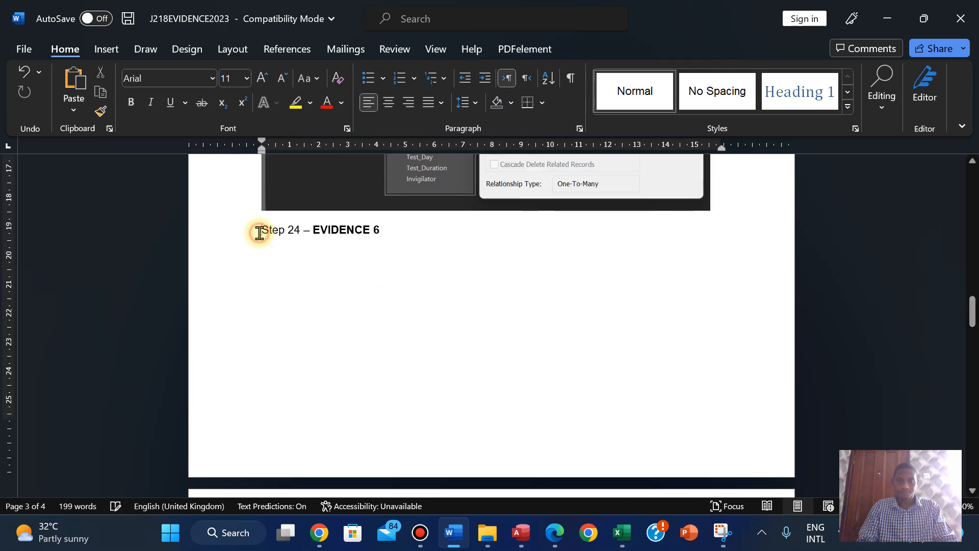
{"action": "key", "text": "ctrl+Return"}
- Reduce the form screenshot under EVIDENCE 6 further, to about 11 cm wide
{"action": "left_click_drag", "start_coordinate": [971, 321], "coordinate": [971, 370]}
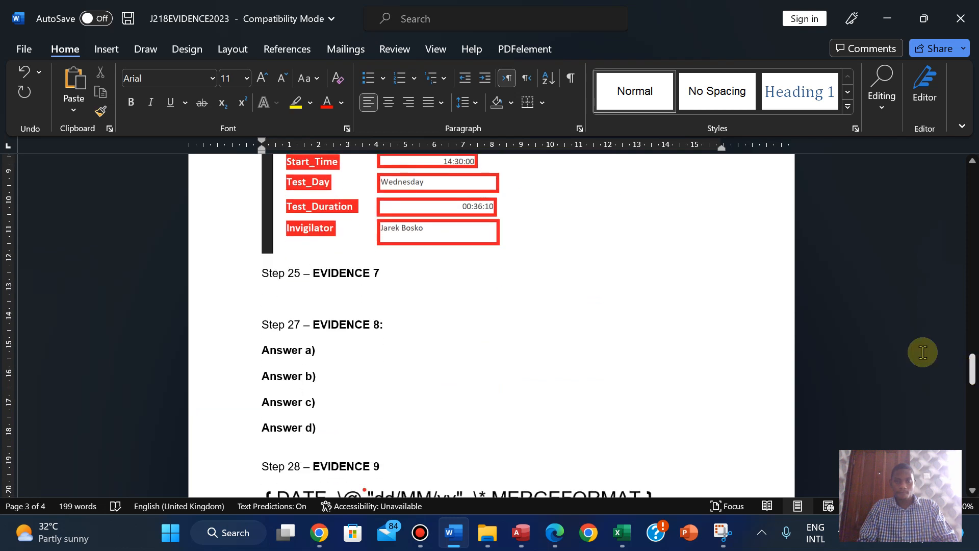
{"action": "left_click", "coordinate": [485, 224]}
{"action": "left_click_drag", "start_coordinate": [616, 251], "coordinate": [559, 225]}
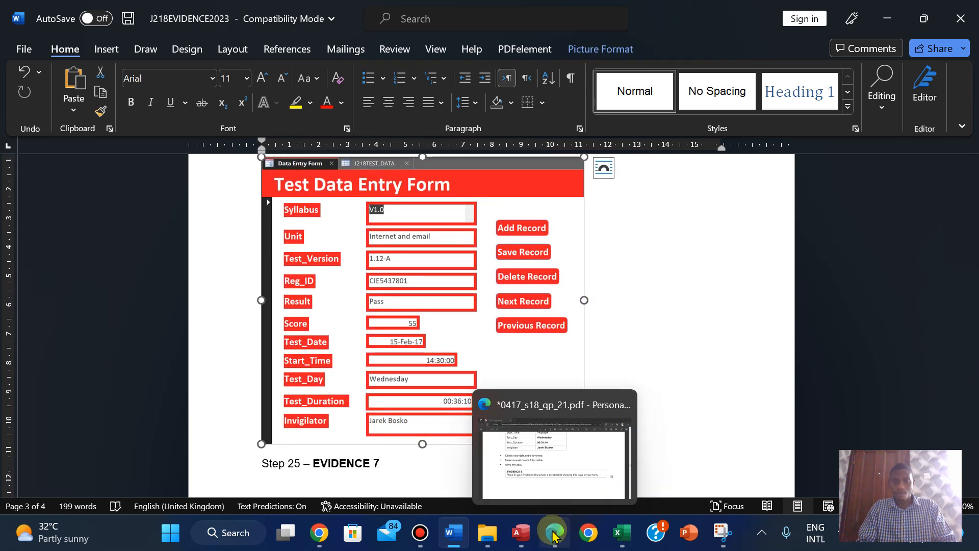
- Switch to 0417_s18_qp_21.pdf in Edge and highlight all of question 24, down to the EVIDENCE 6 box, in green
{"action": "left_click", "coordinate": [554, 531]}
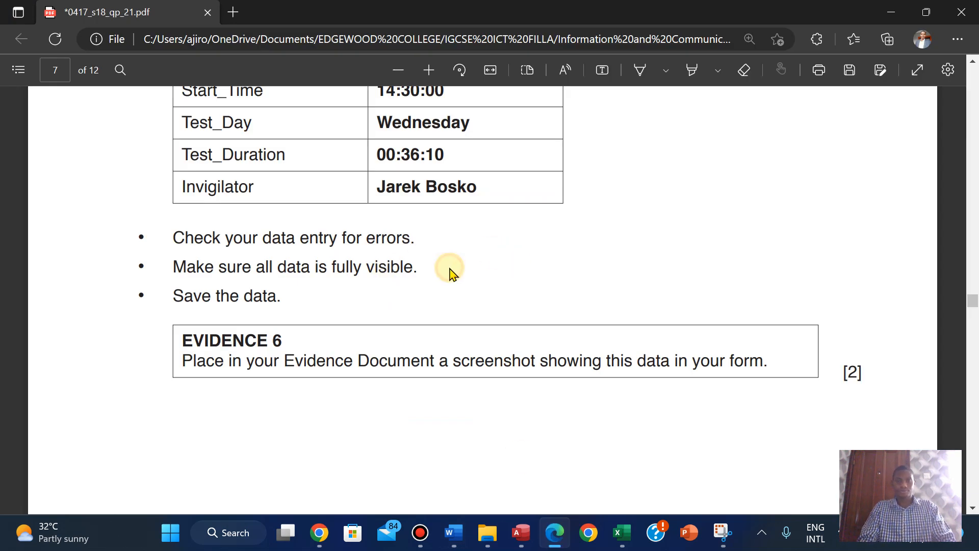
{"action": "scroll", "coordinate": [450, 273], "scroll_direction": "up", "scroll_amount": 7}
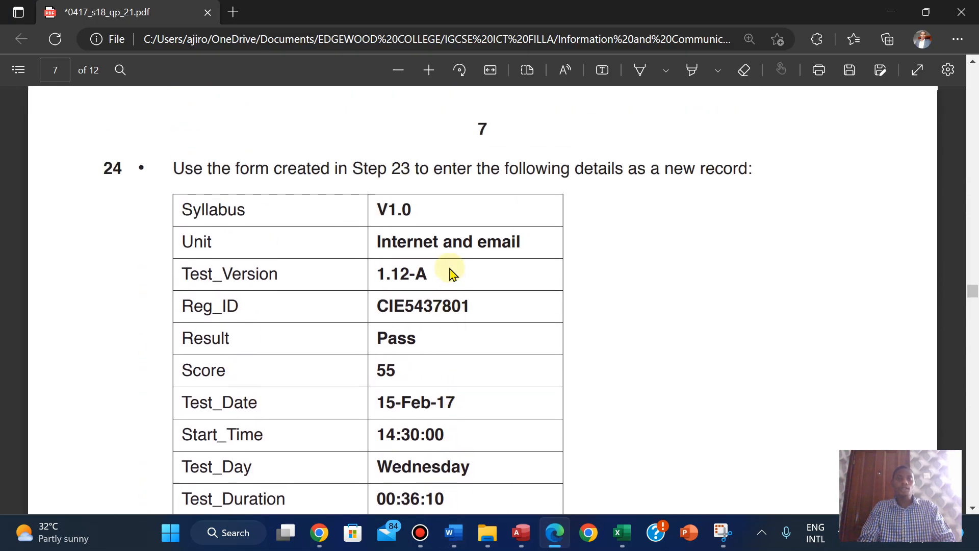
{"action": "scroll", "coordinate": [450, 272], "scroll_direction": "up", "scroll_amount": 5}
{"action": "scroll", "coordinate": [450, 273], "scroll_direction": "down", "scroll_amount": 5}
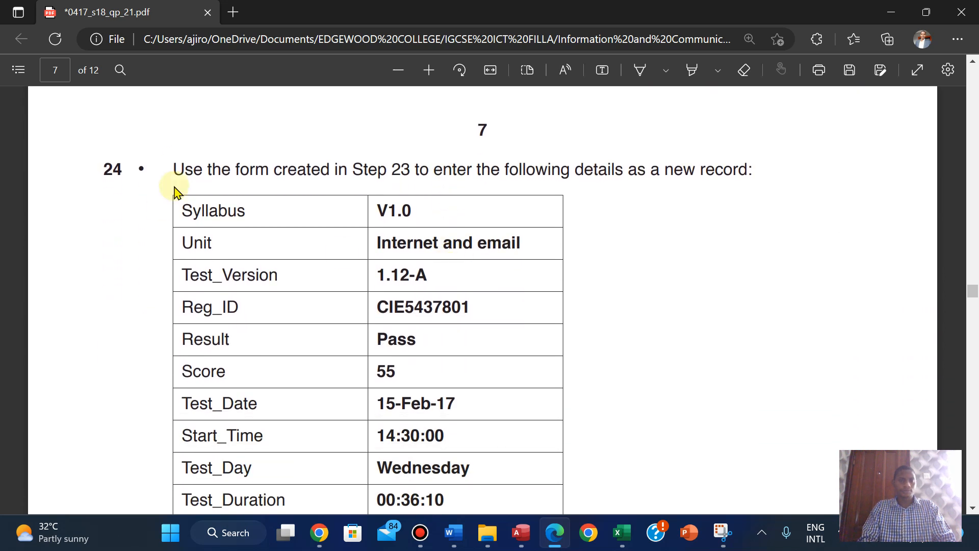
{"action": "left_click_drag", "start_coordinate": [174, 162], "coordinate": [847, 465]}
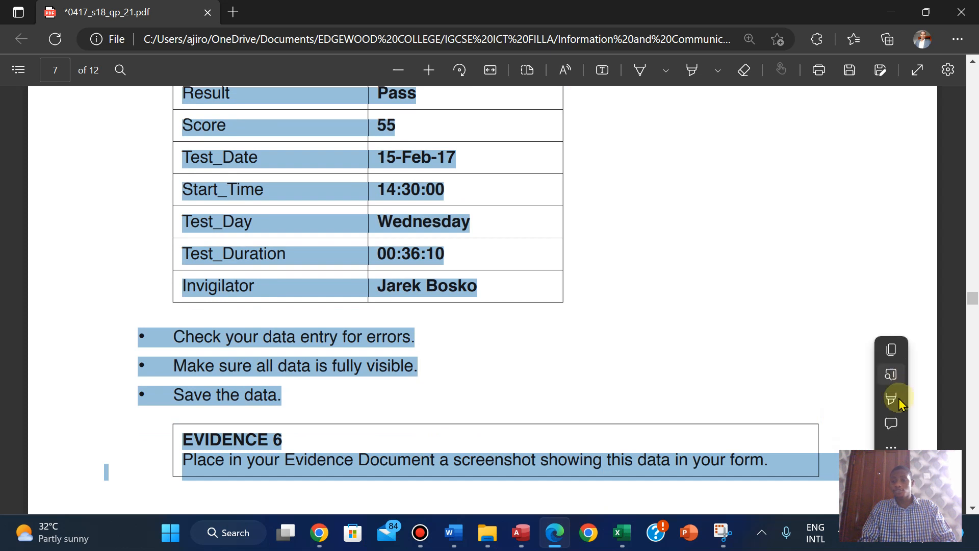
{"action": "mouse_move", "coordinate": [900, 403]}
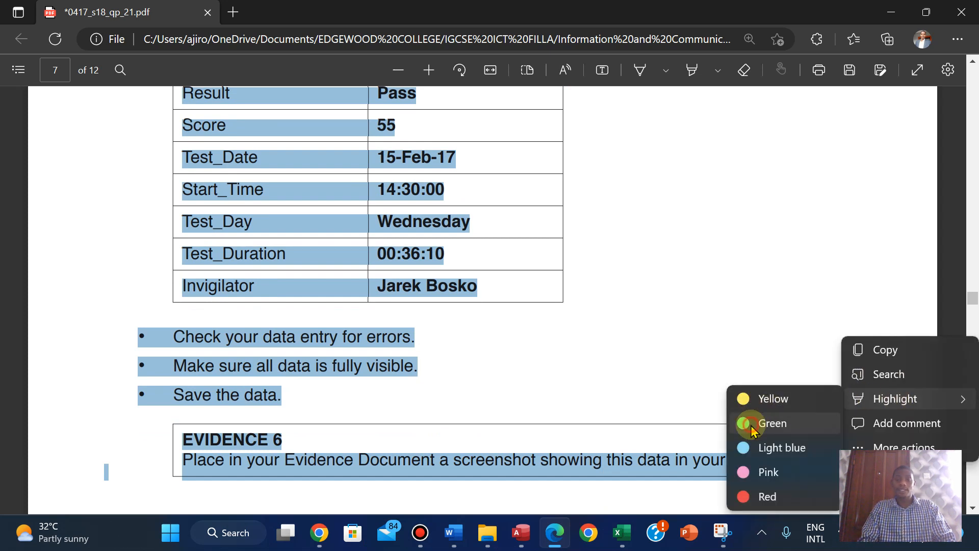
{"action": "left_click", "coordinate": [752, 430]}
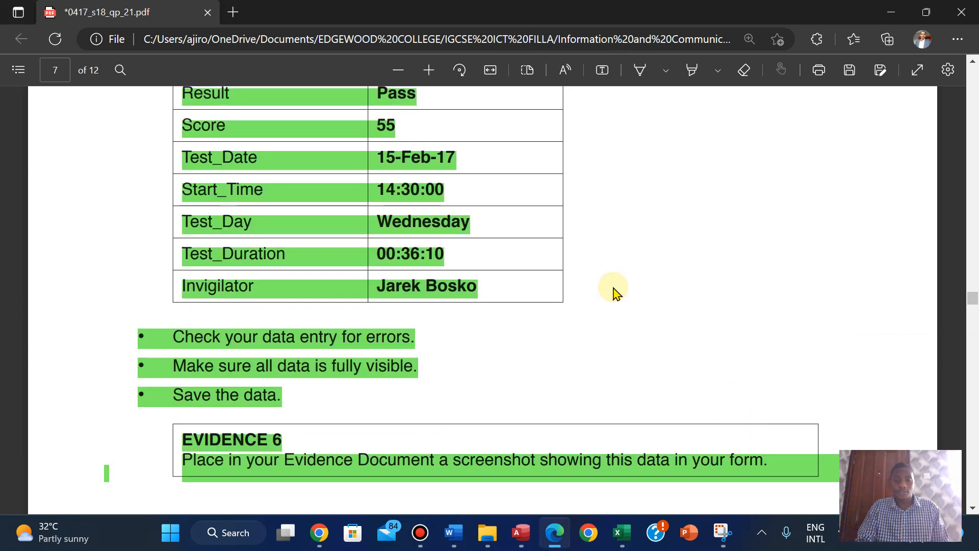
- Highlight question 25's bullet listing the report fields, from Student_ID to %_Mark, through "Do not group the data" in yellow
{"action": "scroll", "coordinate": [614, 293], "scroll_direction": "down", "scroll_amount": 1}
{"action": "scroll", "coordinate": [615, 293], "scroll_direction": "down", "scroll_amount": 15}
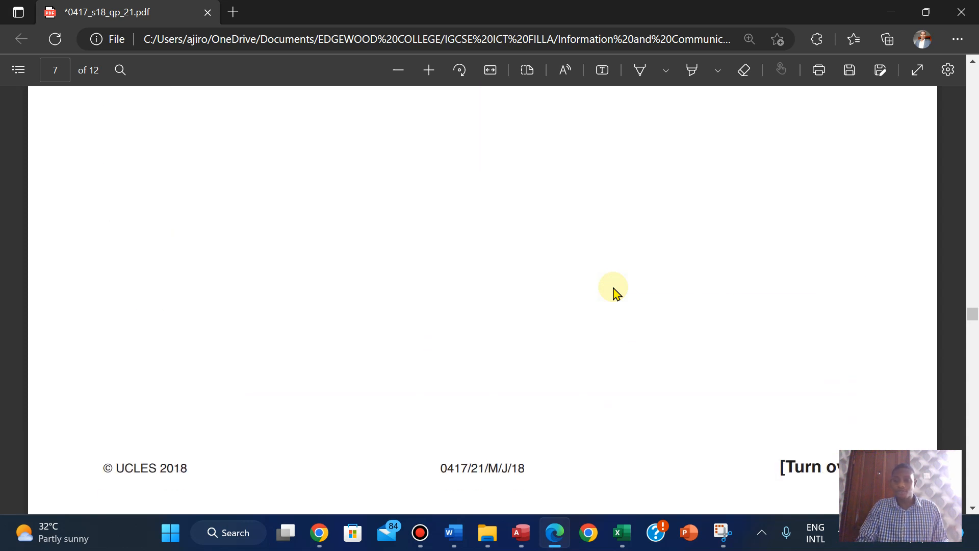
{"action": "scroll", "coordinate": [615, 293], "scroll_direction": "down", "scroll_amount": 1}
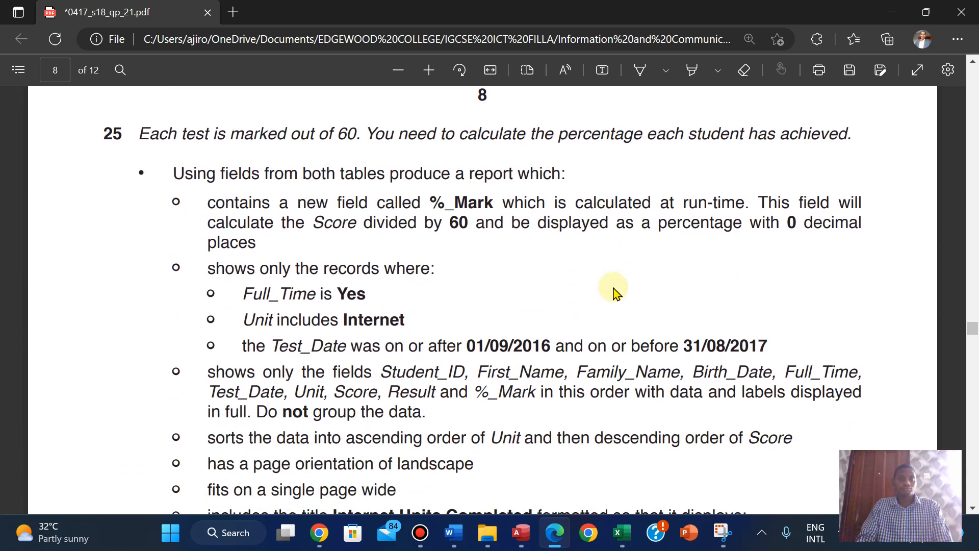
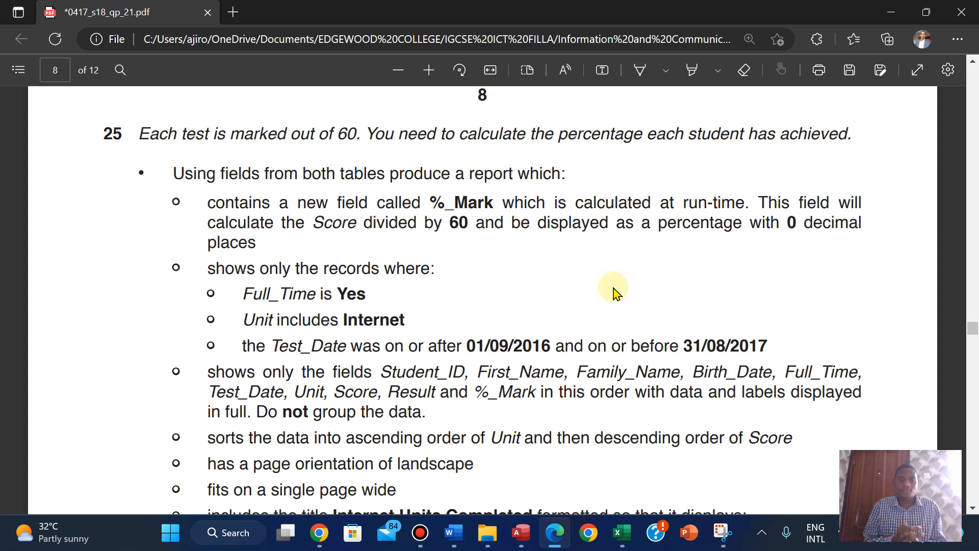
{"action": "scroll", "coordinate": [613, 293], "scroll_direction": "down", "scroll_amount": 2}
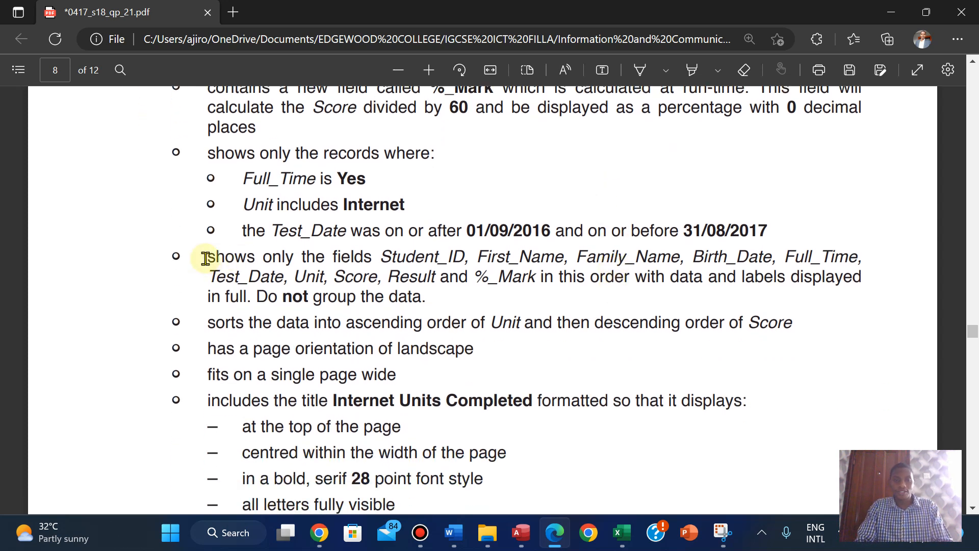
{"action": "left_click_drag", "start_coordinate": [205, 258], "coordinate": [419, 307]}
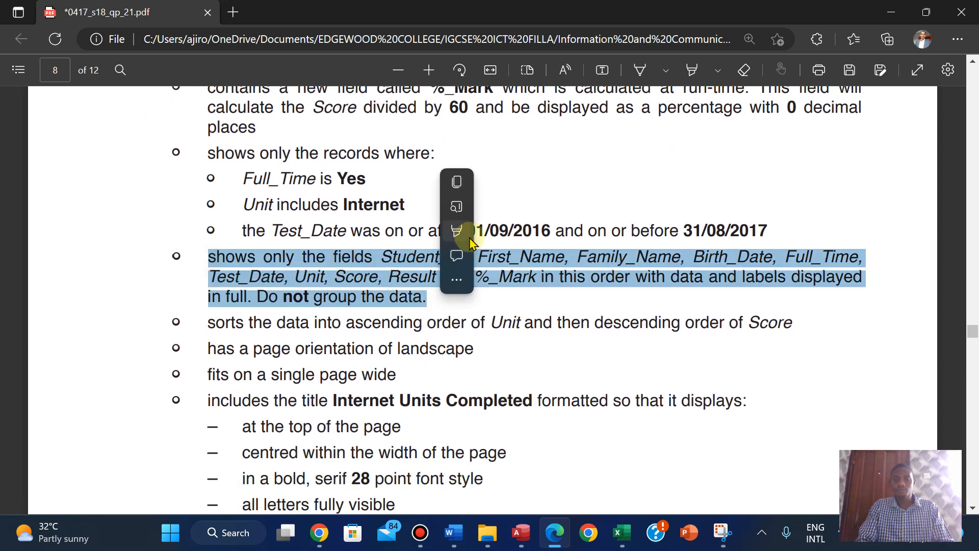
{"action": "mouse_move", "coordinate": [464, 230]}
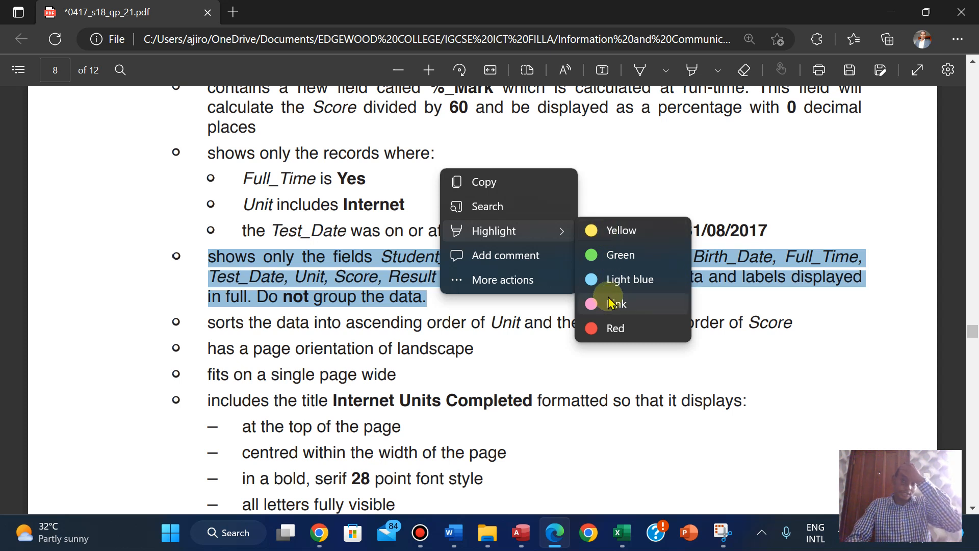
{"action": "left_click", "coordinate": [598, 230]}
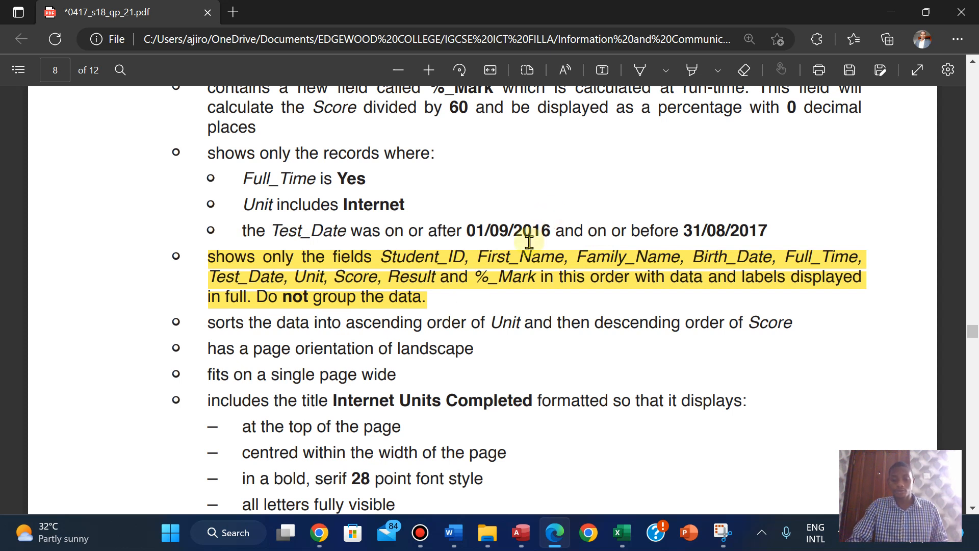
- Switch to the Access database and save the Data Entry Form
{"action": "mouse_move", "coordinate": [525, 536]}
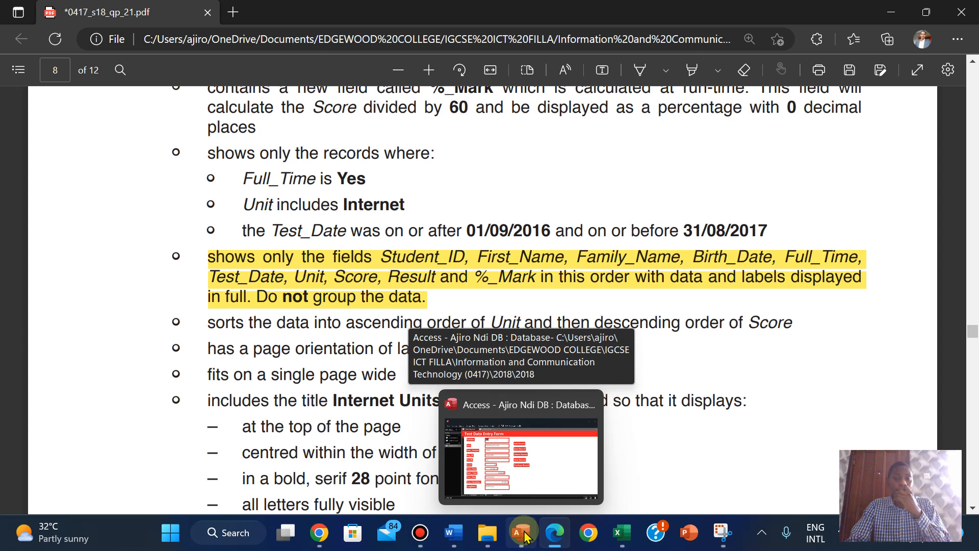
{"action": "left_click", "coordinate": [514, 428]}
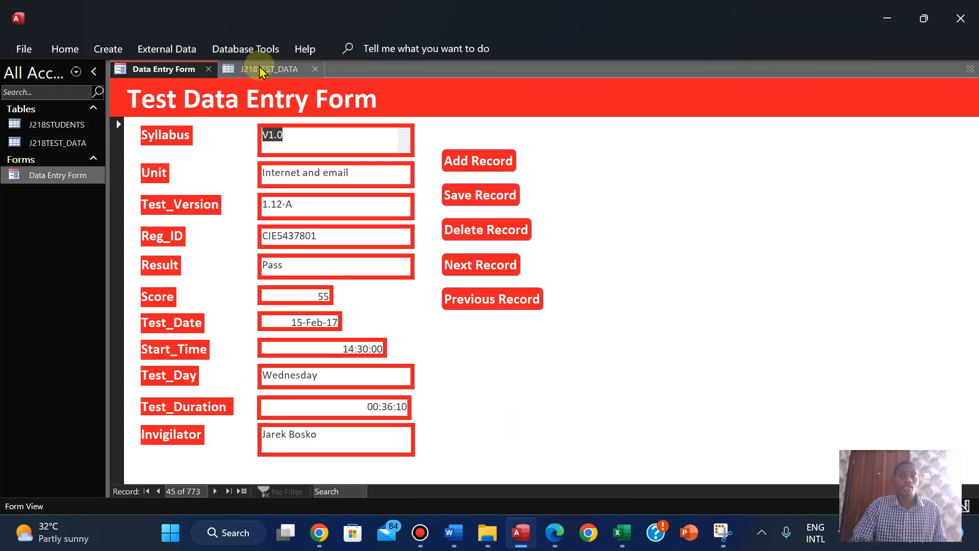
{"action": "right_click", "coordinate": [182, 70]}
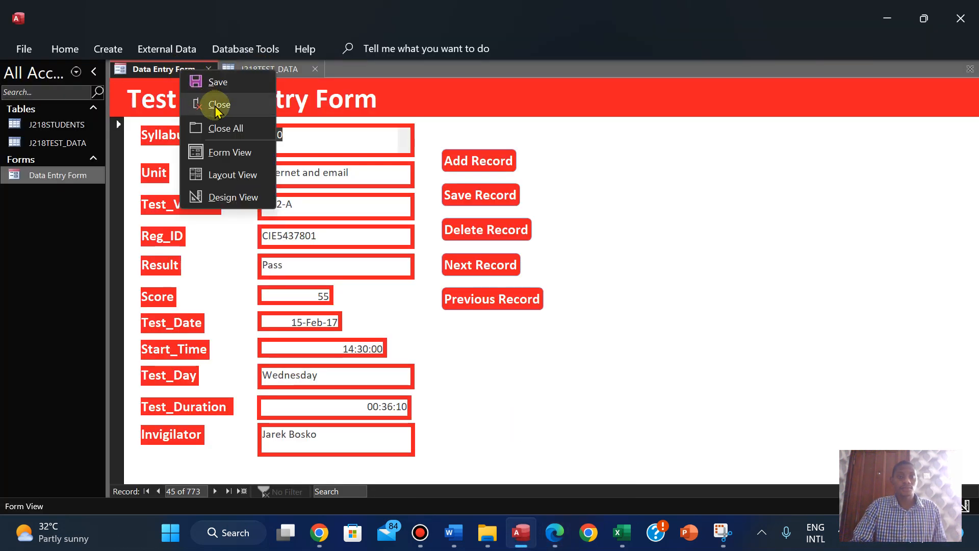
{"action": "left_click", "coordinate": [209, 83]}
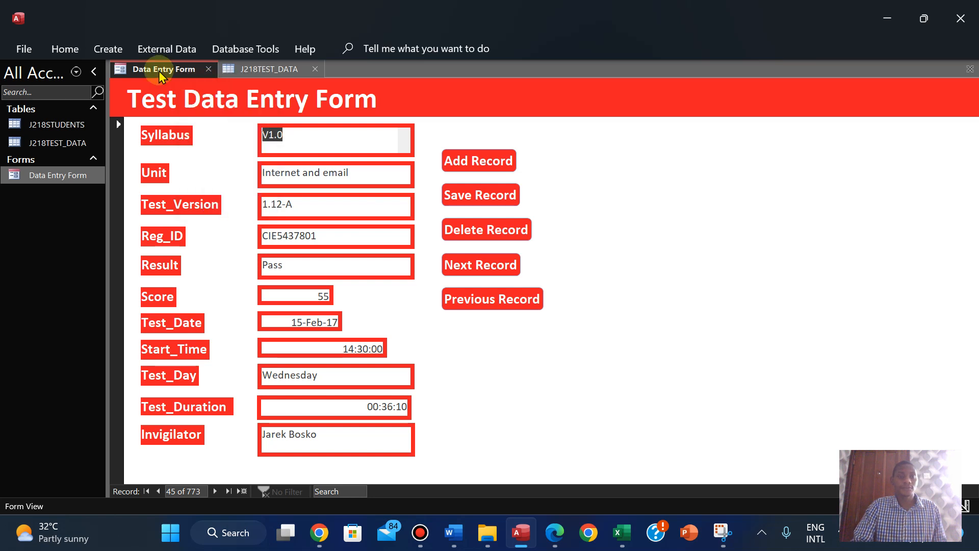
- Close the Data Entry Form and the J218TEST_DATA table
{"action": "right_click", "coordinate": [160, 71]}
{"action": "left_click", "coordinate": [184, 106]}
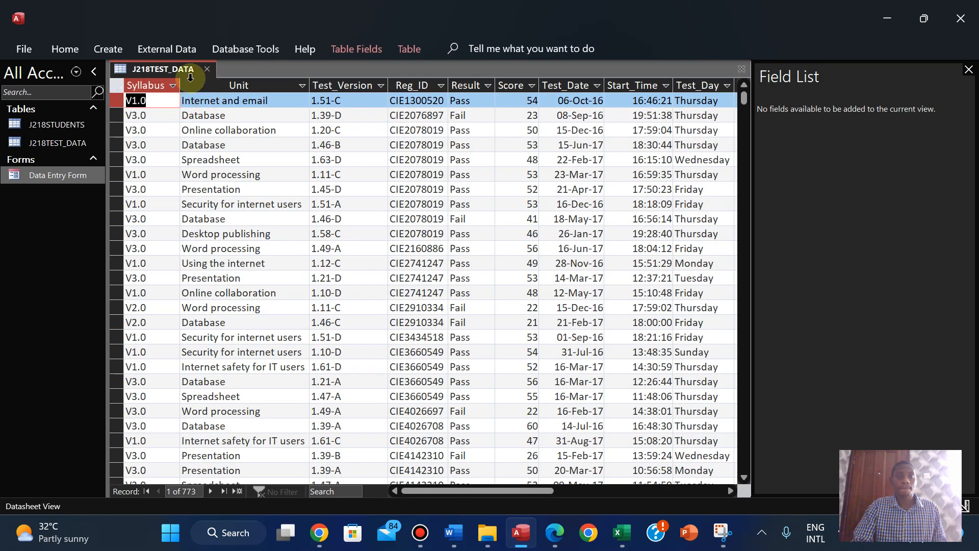
{"action": "right_click", "coordinate": [159, 70]}
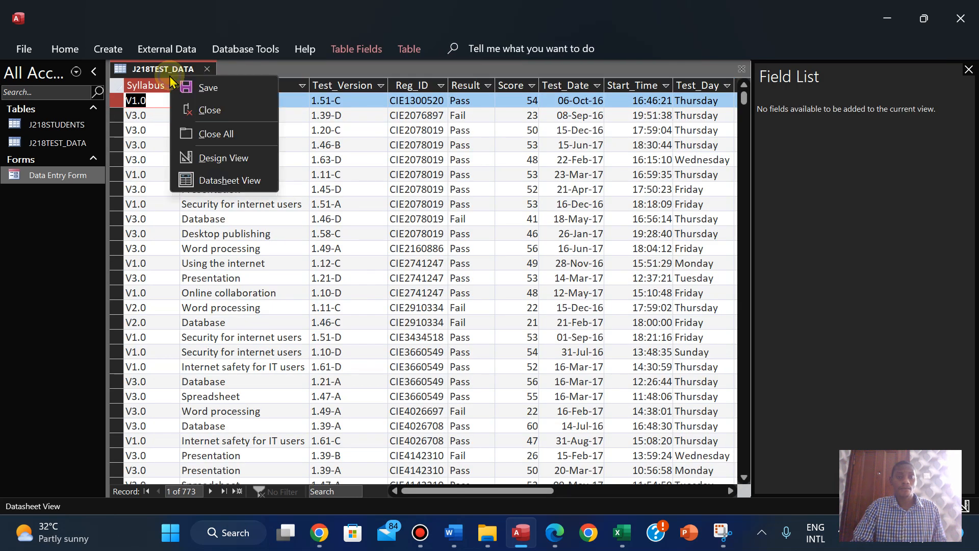
{"action": "left_click", "coordinate": [197, 112]}
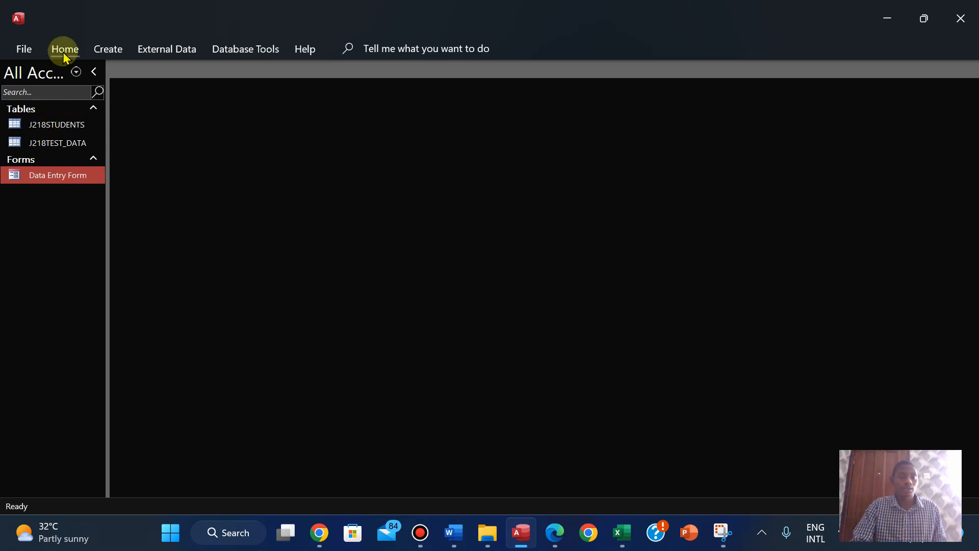
- Start a new query with the Simple Query Wizard
{"action": "left_click", "coordinate": [105, 49]}
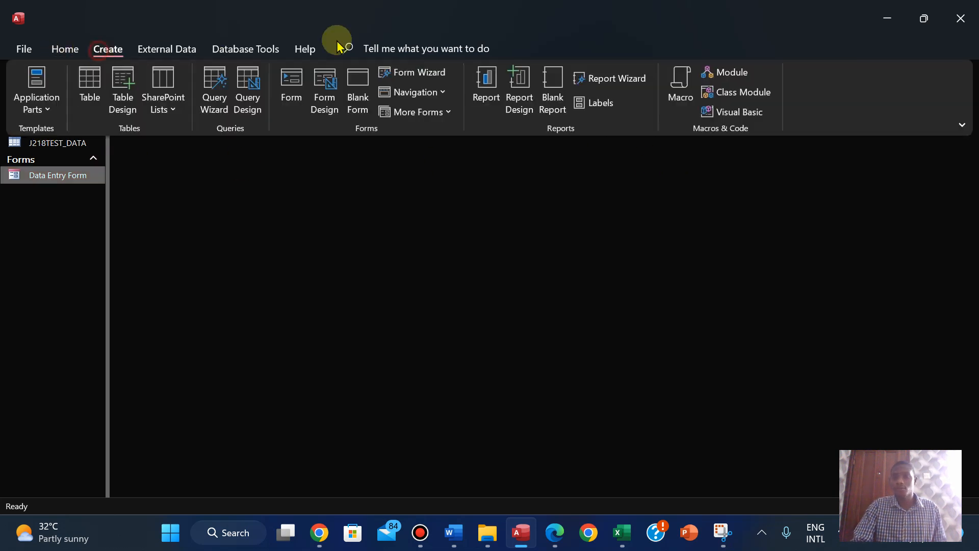
{"action": "left_click", "coordinate": [960, 125]}
{"action": "left_click", "coordinate": [852, 212]}
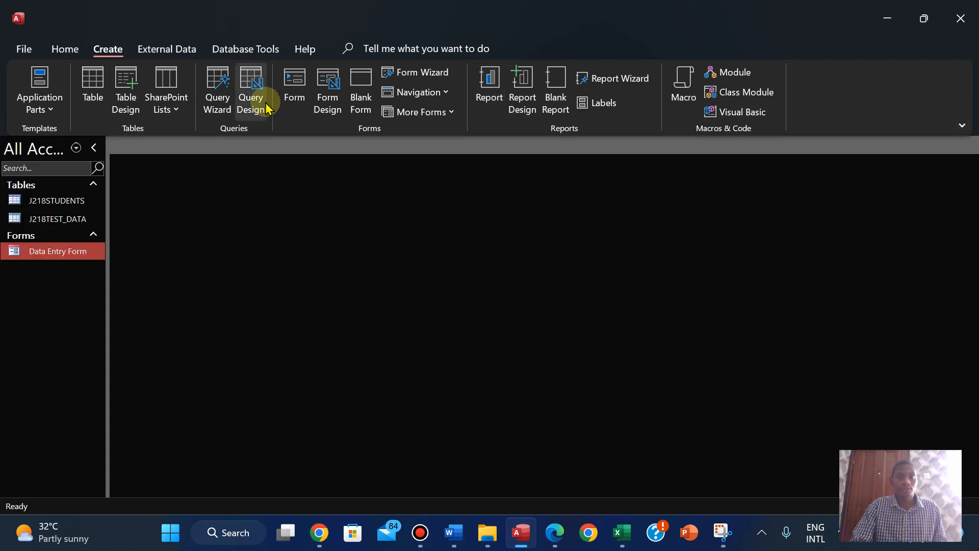
{"action": "left_click", "coordinate": [214, 109]}
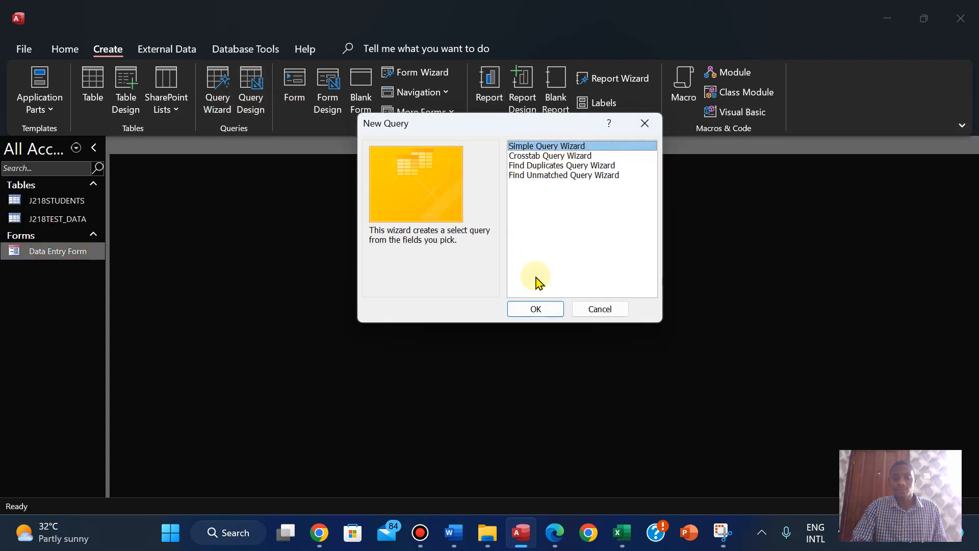
{"action": "left_click", "coordinate": [536, 309]}
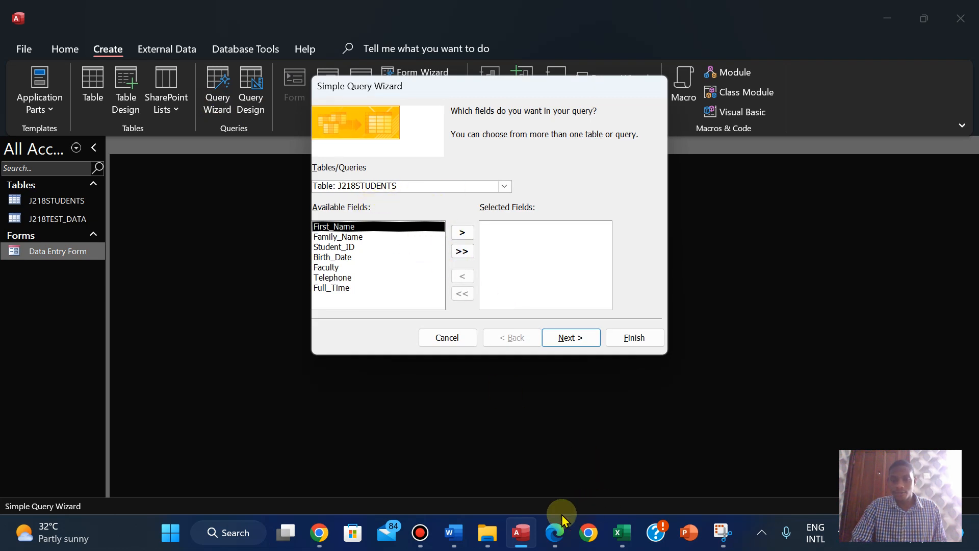
- Check the highlighted field list in the question paper in Edge, and add Student_ID from J218STUDENTS as the query's first field
{"action": "left_click", "coordinate": [555, 535]}
{"action": "left_click", "coordinate": [554, 536]}
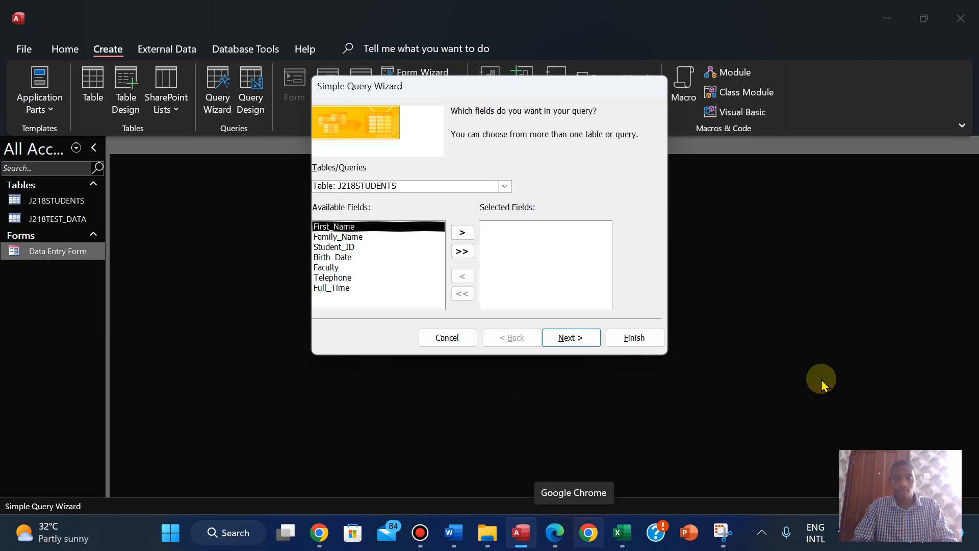
{"action": "left_click", "coordinate": [556, 539]}
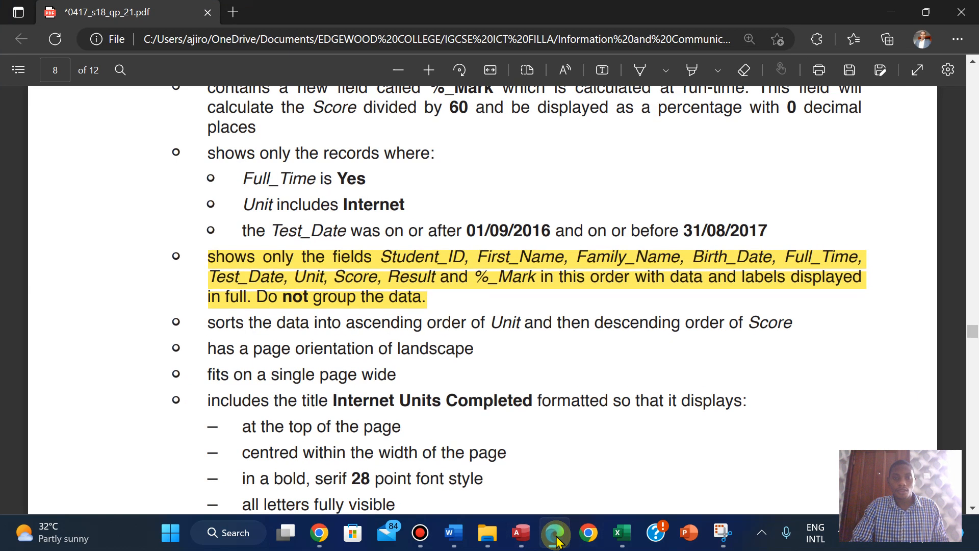
{"action": "left_click", "coordinate": [556, 539]}
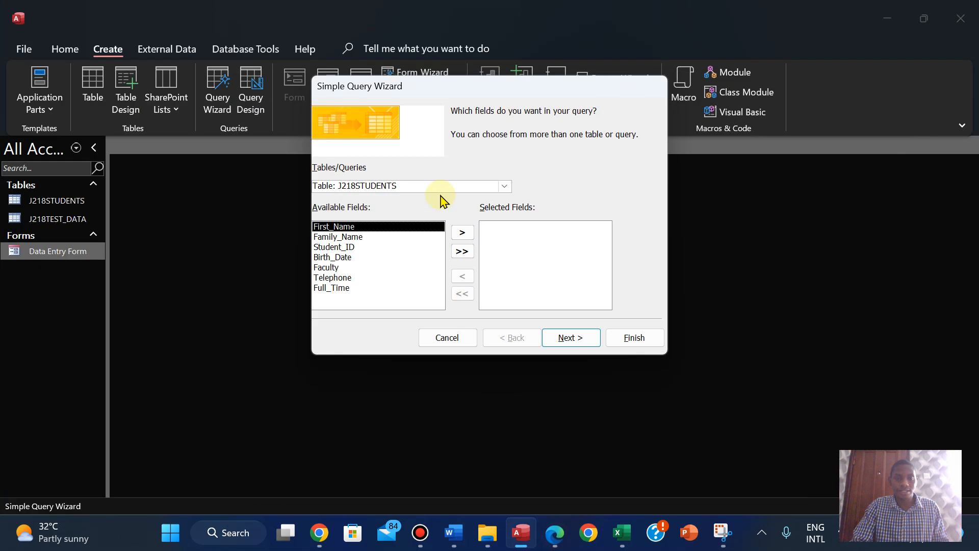
{"action": "left_click", "coordinate": [348, 248]}
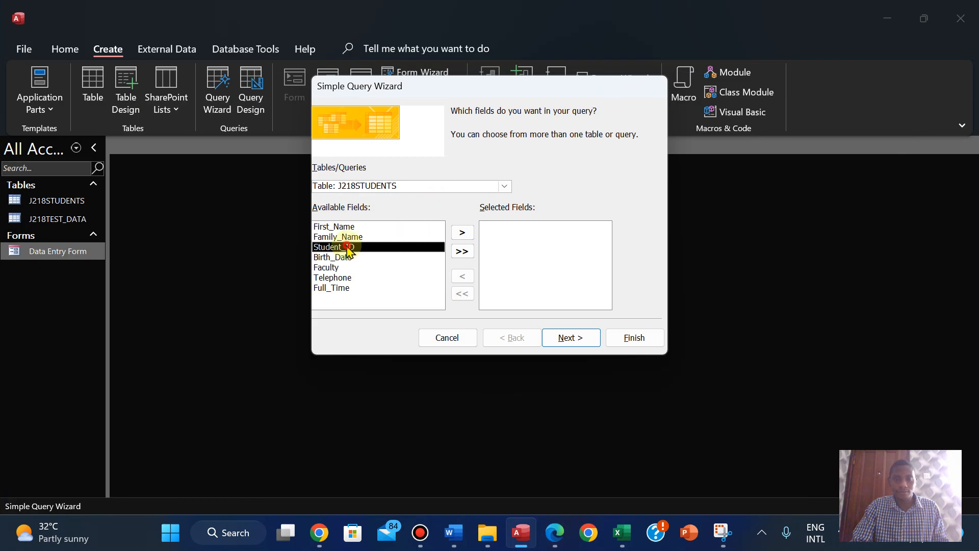
{"action": "left_click", "coordinate": [457, 235]}
- Recheck the required field order in the PDF and add First_Name after Student_ID in the query
{"action": "left_click", "coordinate": [550, 534]}
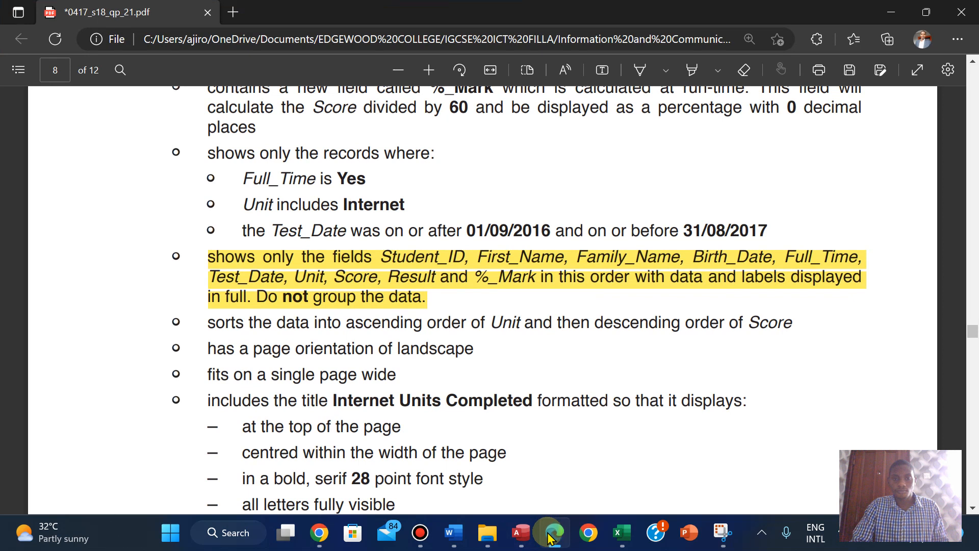
{"action": "left_click", "coordinate": [550, 538]}
{"action": "left_click", "coordinate": [360, 249]}
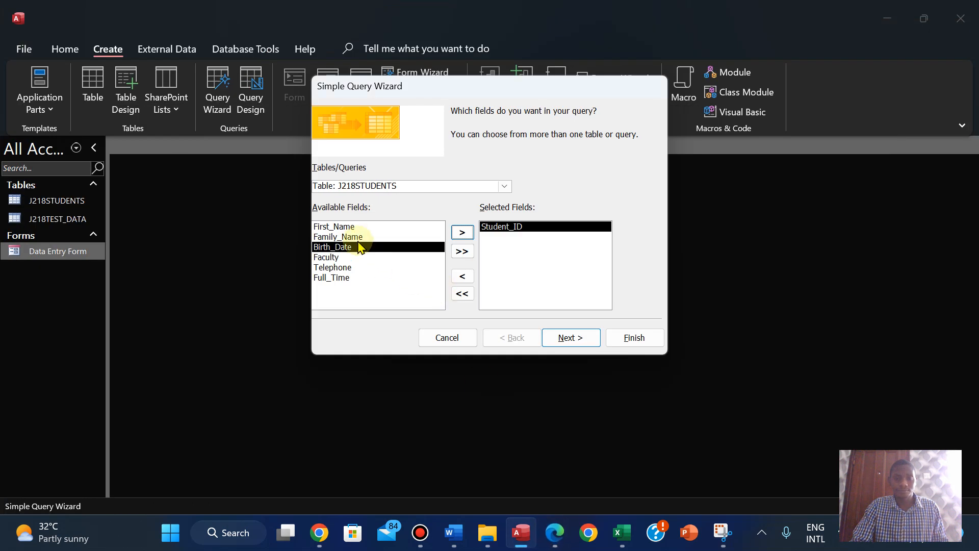
{"action": "left_click", "coordinate": [340, 227]}
{"action": "left_click", "coordinate": [351, 236]}
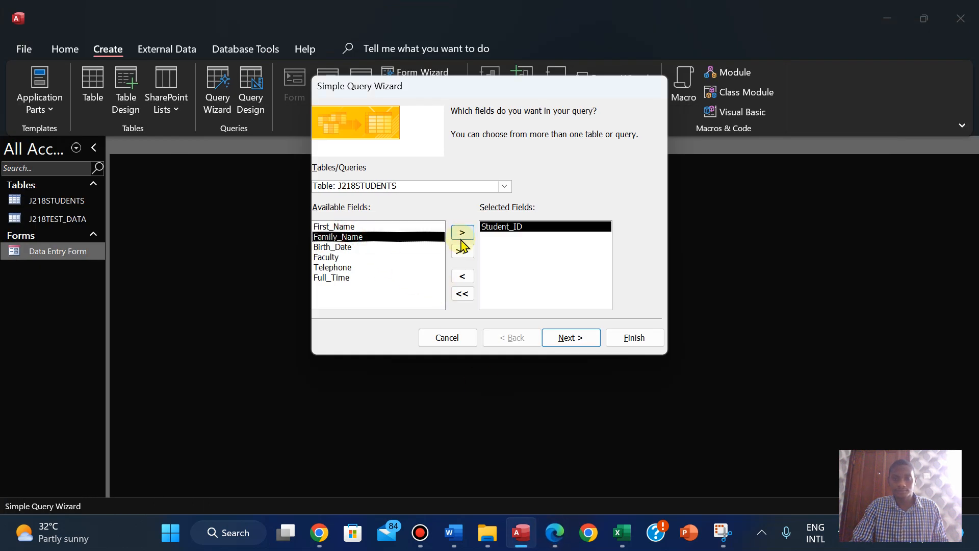
{"action": "left_click", "coordinate": [361, 226]}
{"action": "left_click", "coordinate": [463, 233]}
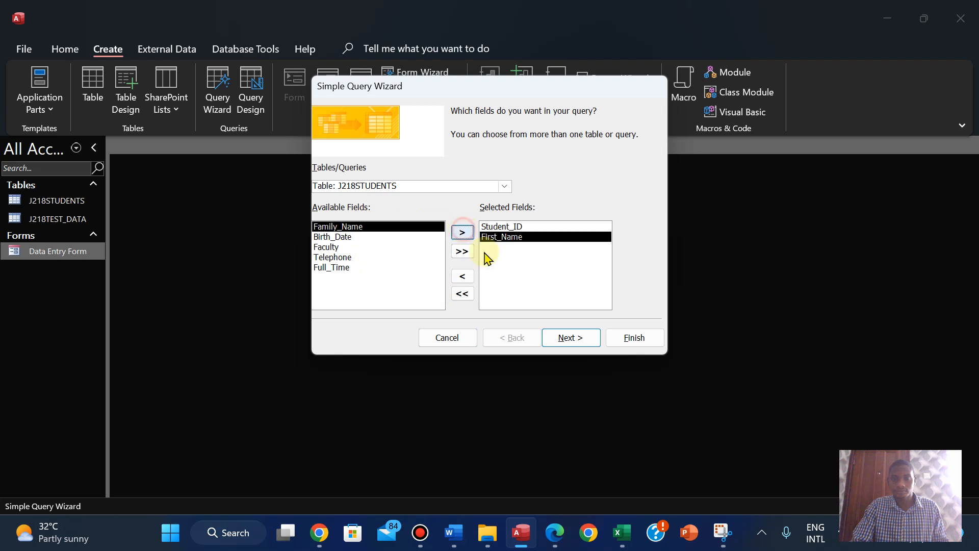
- Add Family_Name and Birth_Date to the query's selected fields, checking the order against the question paper in Edge
{"action": "left_click", "coordinate": [555, 533]}
{"action": "left_click", "coordinate": [553, 533]}
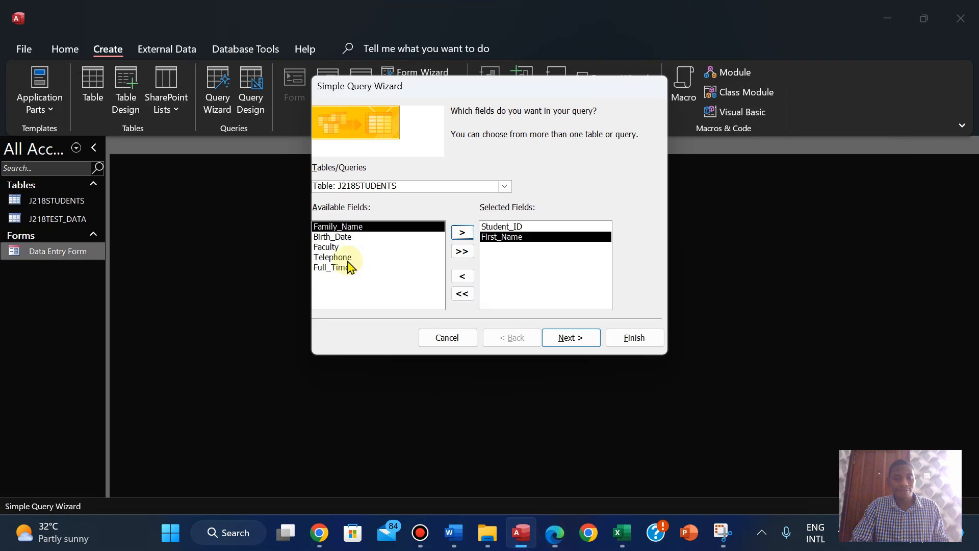
{"action": "left_click", "coordinate": [461, 234]}
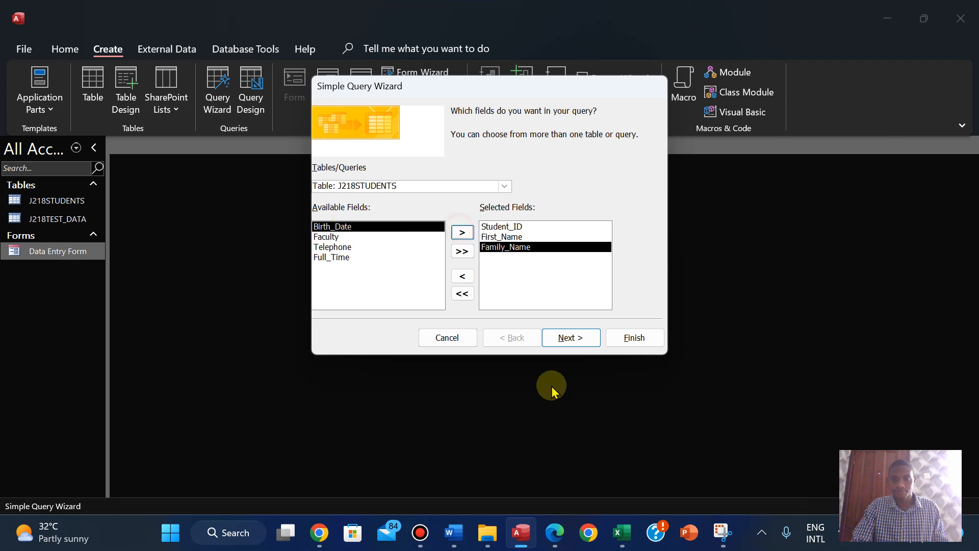
{"action": "left_click", "coordinate": [552, 536]}
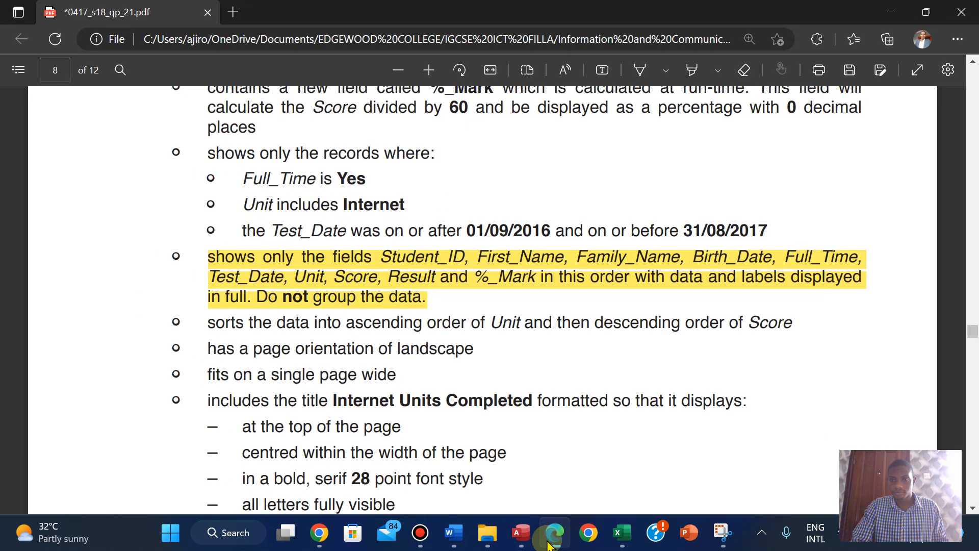
{"action": "left_click", "coordinate": [548, 542]}
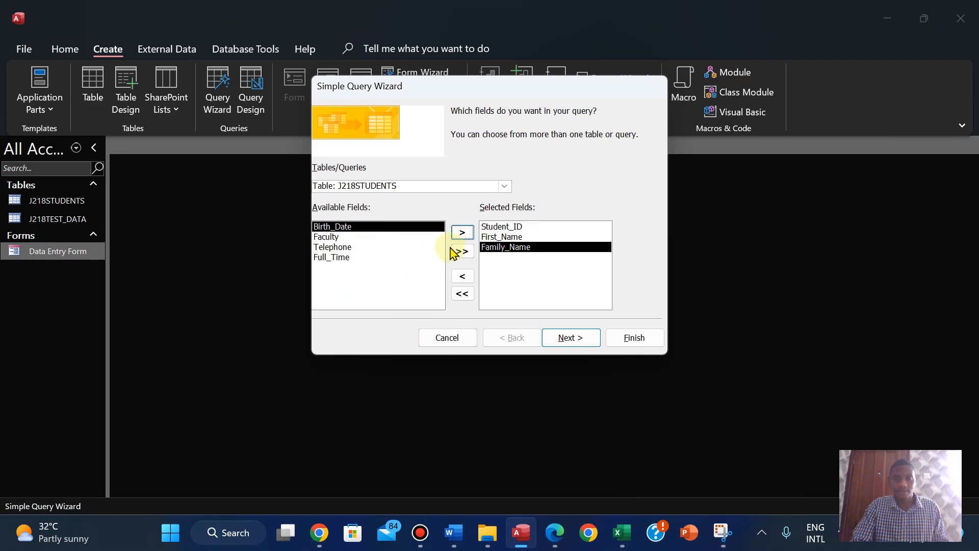
{"action": "left_click", "coordinate": [457, 234]}
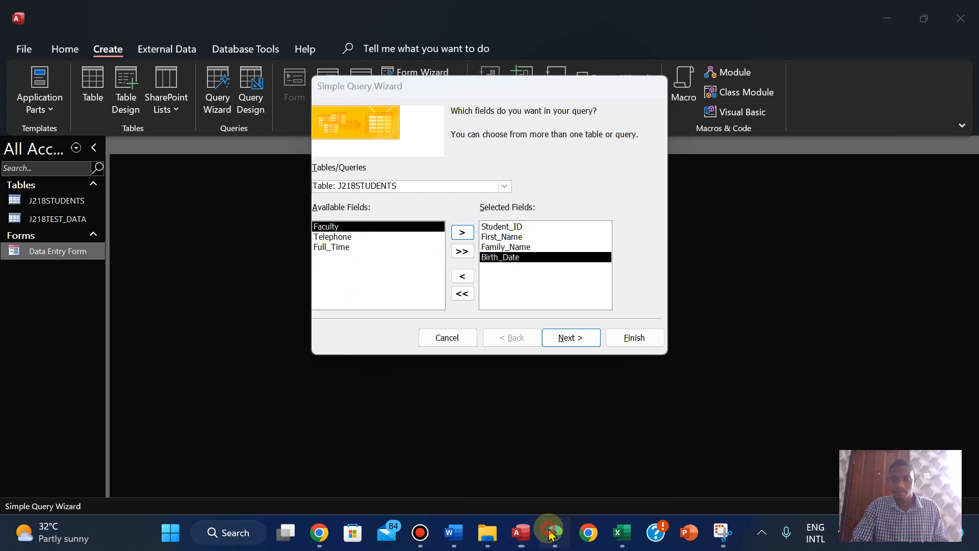
- Add Full_Time after Birth_Date in the query, and consult the question paper in Edge for the following field
{"action": "left_click", "coordinate": [554, 533]}
{"action": "left_click", "coordinate": [551, 535]}
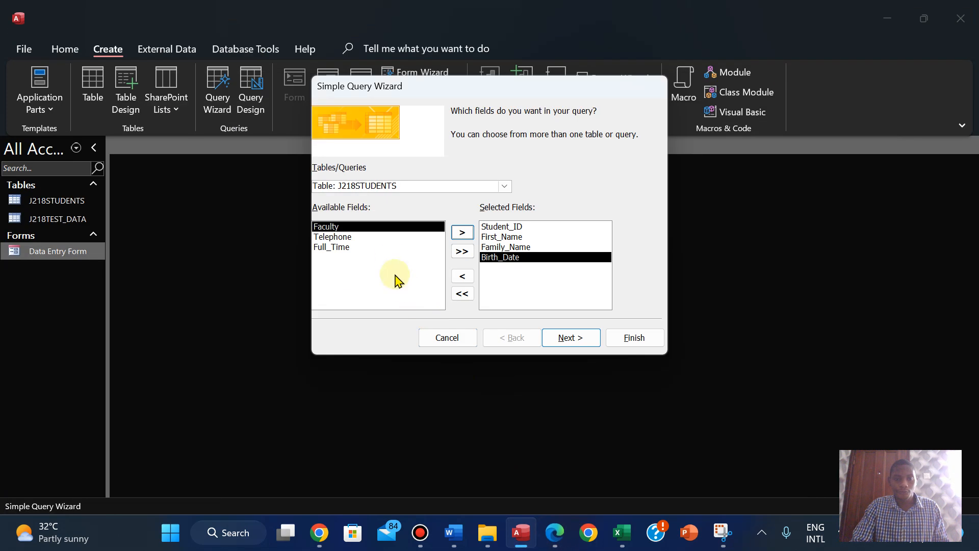
{"action": "left_click", "coordinate": [339, 246]}
{"action": "left_click", "coordinate": [462, 234]}
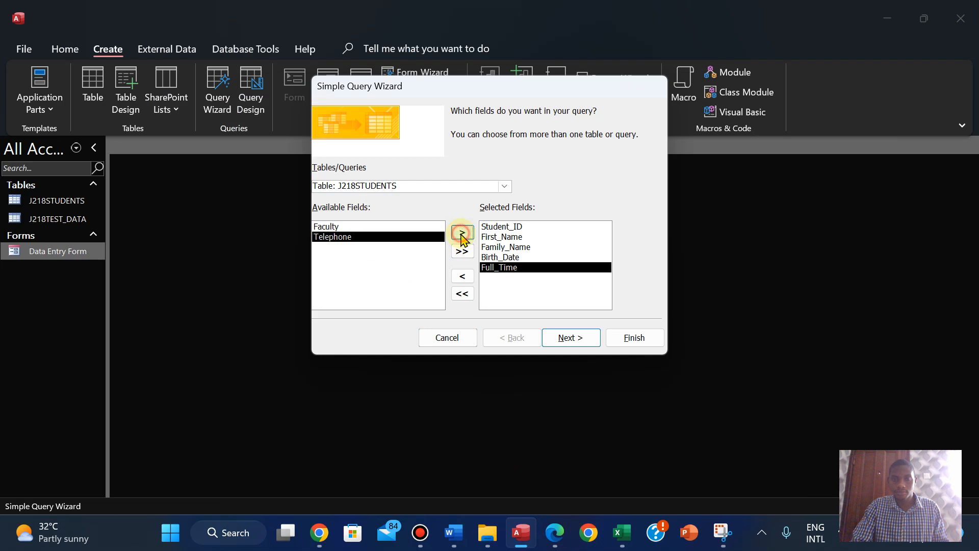
{"action": "left_click", "coordinate": [553, 533]}
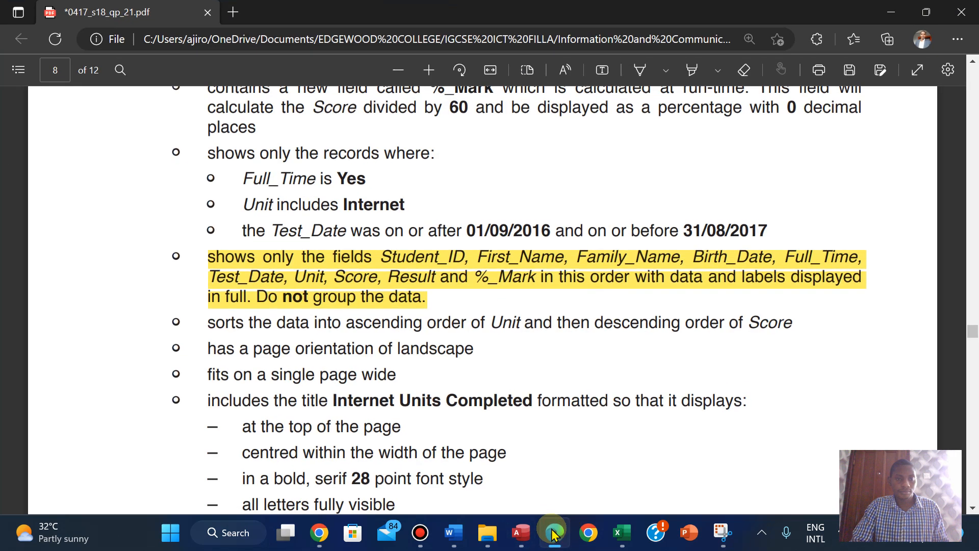
- Switch to Access and add the Test_Date and Unit fields from table J218TEST_DATA to the query, following the exam paper's field order
{"action": "left_click", "coordinate": [553, 535]}
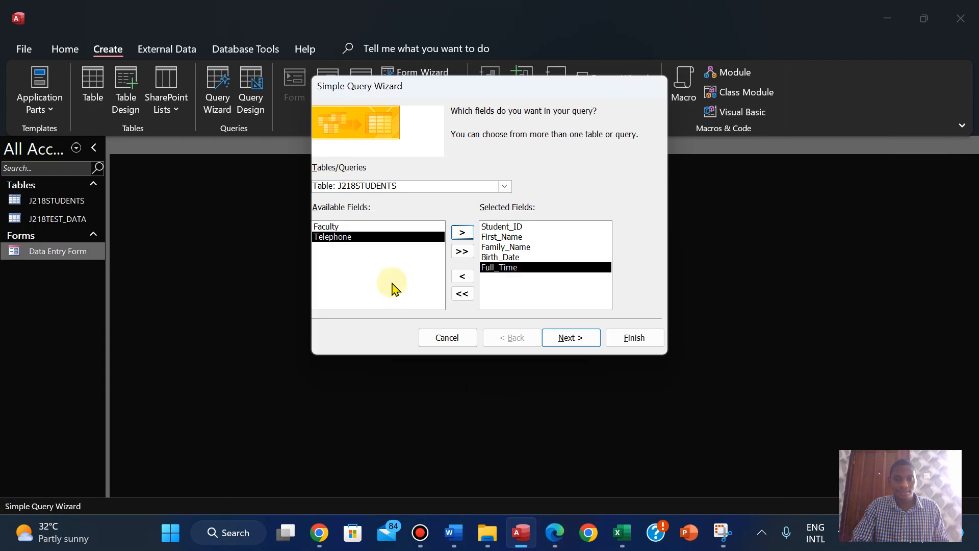
{"action": "left_click", "coordinate": [504, 188]}
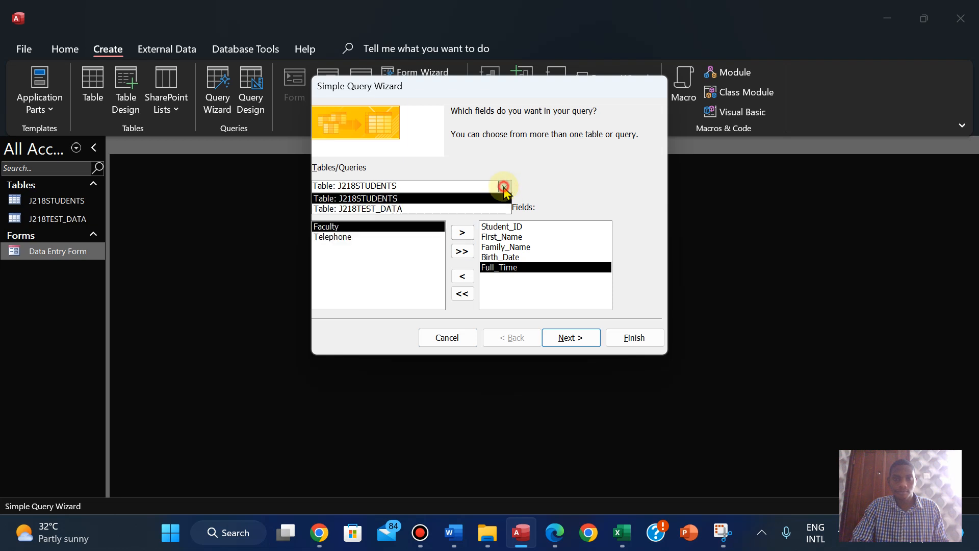
{"action": "left_click", "coordinate": [450, 209]}
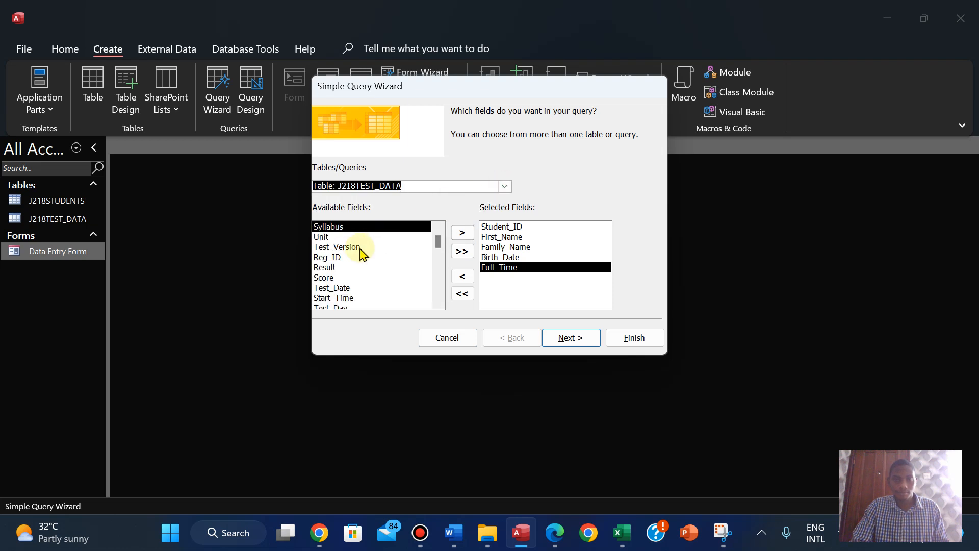
{"action": "left_click", "coordinate": [338, 289]}
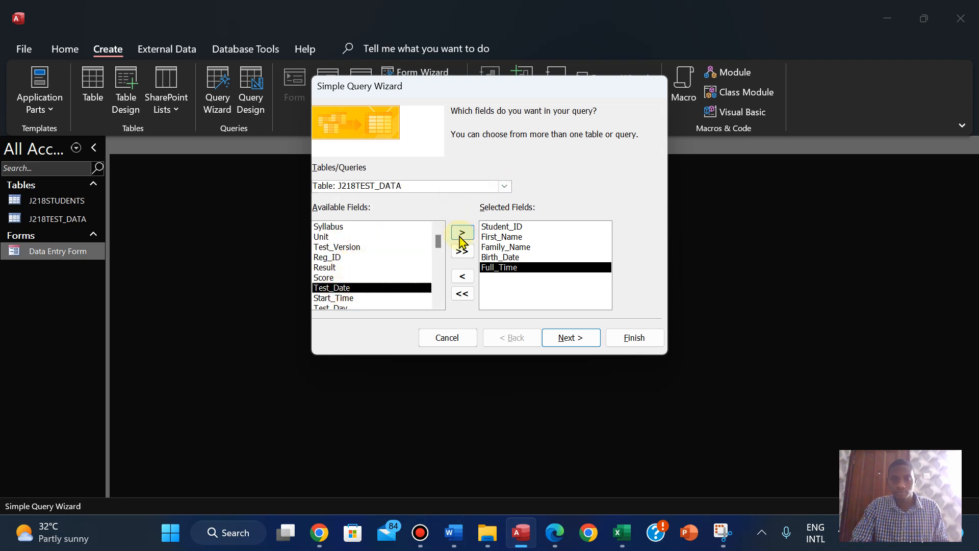
{"action": "left_click", "coordinate": [461, 234]}
{"action": "left_click", "coordinate": [555, 539]}
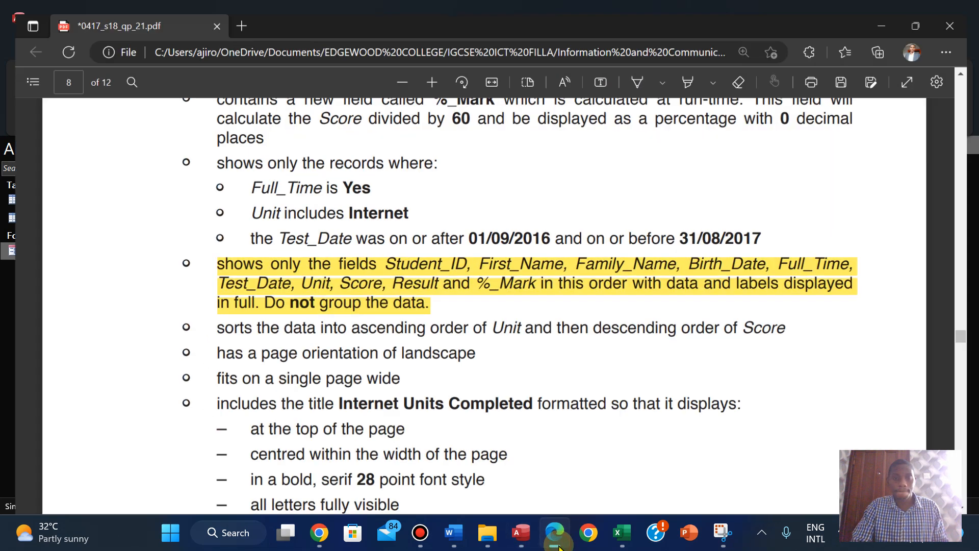
{"action": "left_click", "coordinate": [556, 535]}
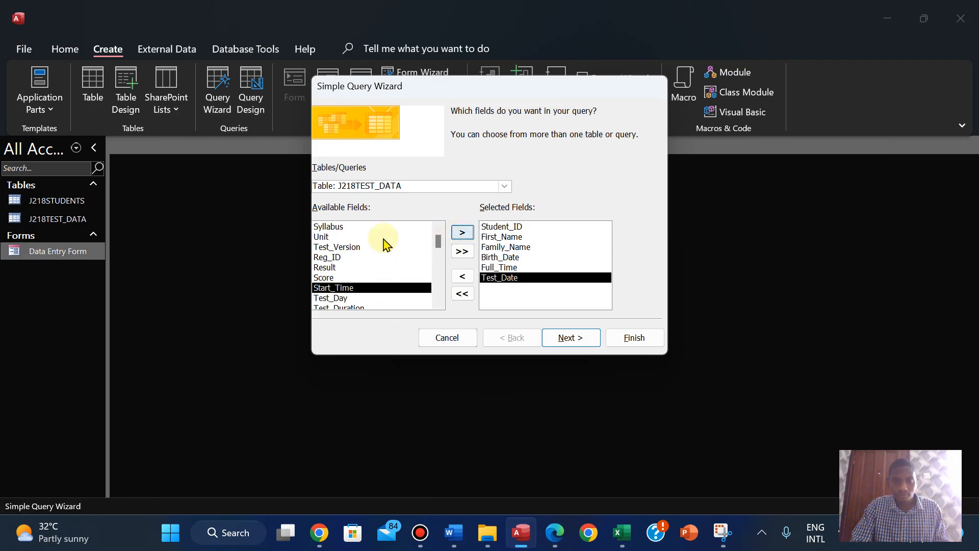
{"action": "left_click", "coordinate": [430, 238]}
{"action": "left_click", "coordinate": [463, 233]}
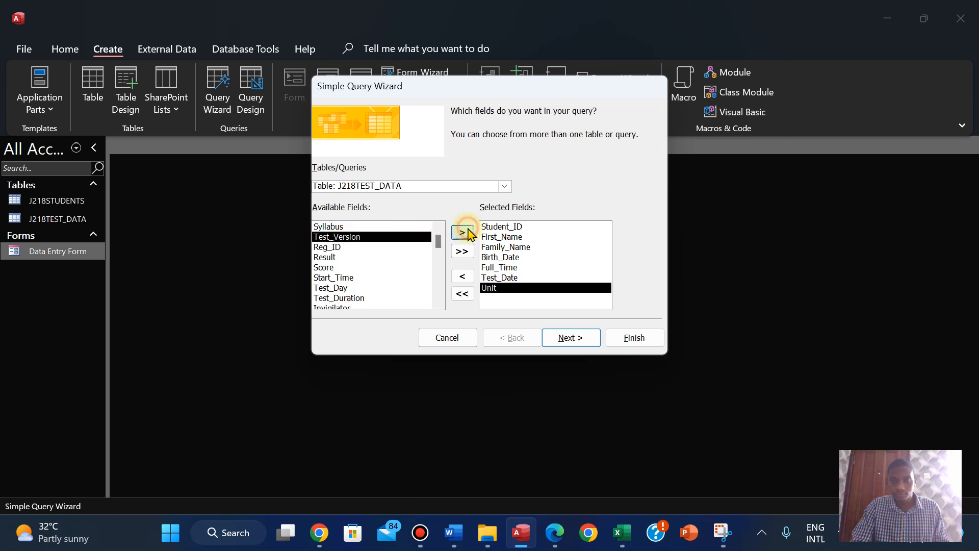
- Add the Score and Result fields from J218TEST_DATA after Unit, checking the order against the exam paper
{"action": "left_click", "coordinate": [555, 534]}
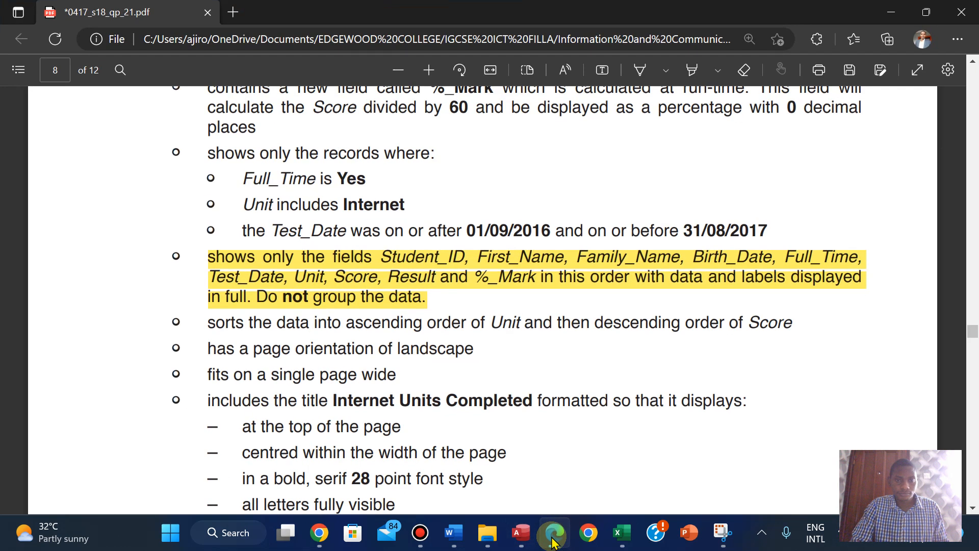
{"action": "left_click", "coordinate": [553, 535]}
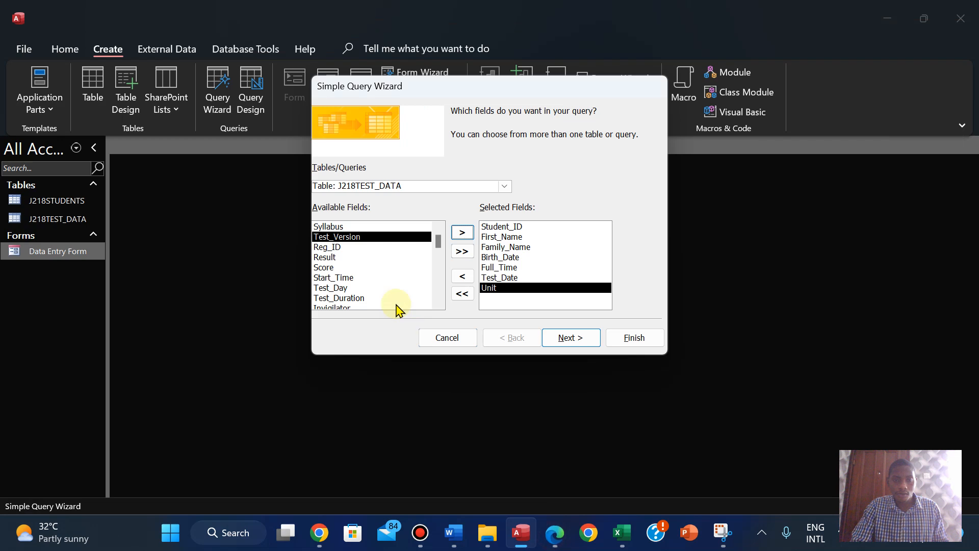
{"action": "left_click", "coordinate": [324, 268]}
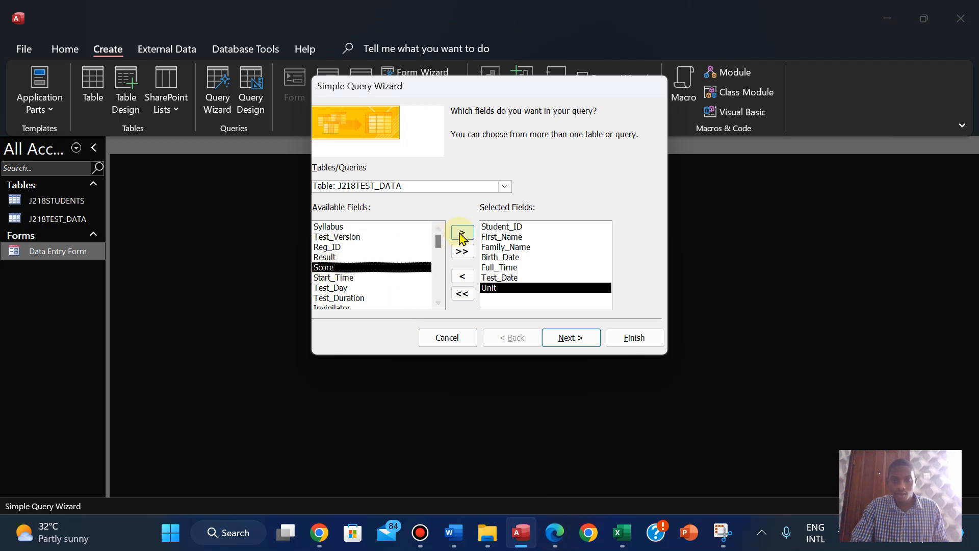
{"action": "left_click", "coordinate": [462, 234]}
{"action": "left_click", "coordinate": [555, 532]}
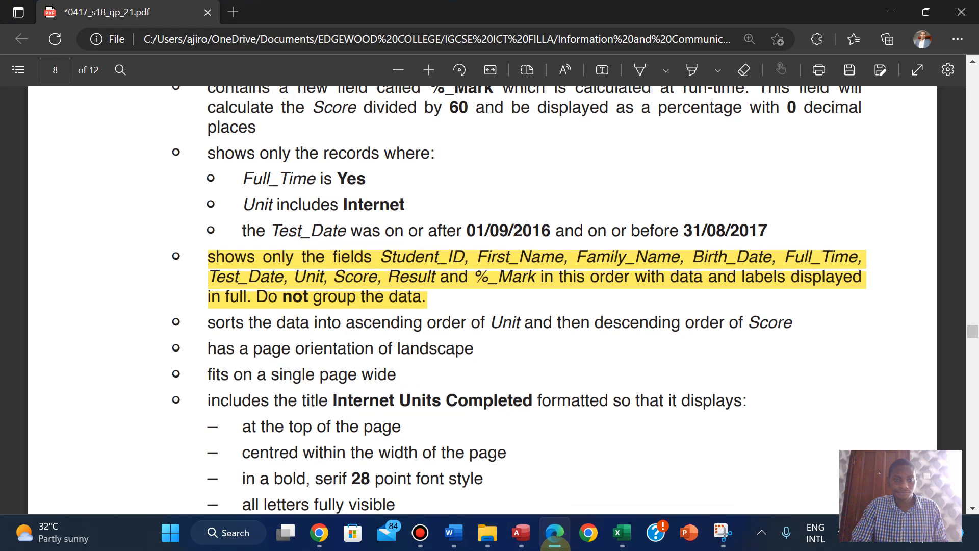
{"action": "left_click", "coordinate": [555, 532]}
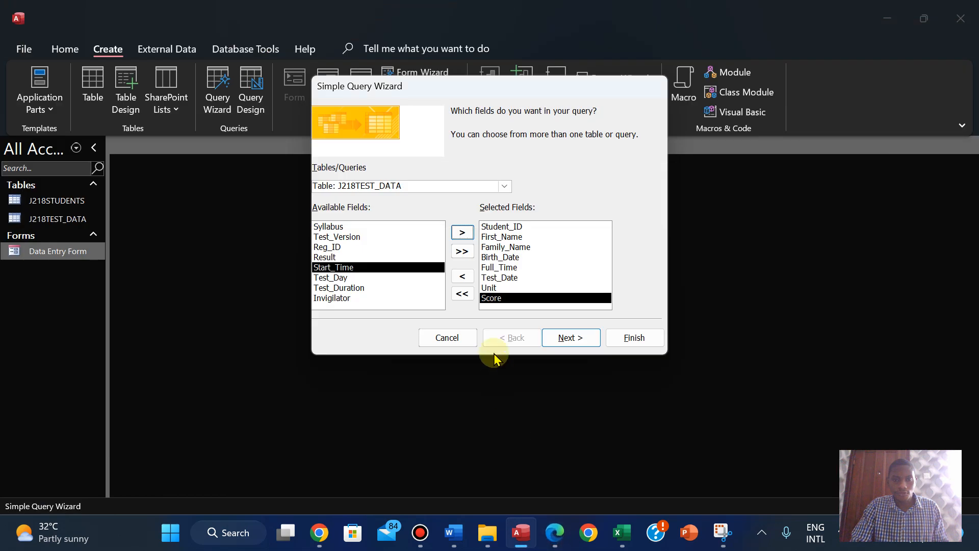
{"action": "left_click", "coordinate": [327, 258]}
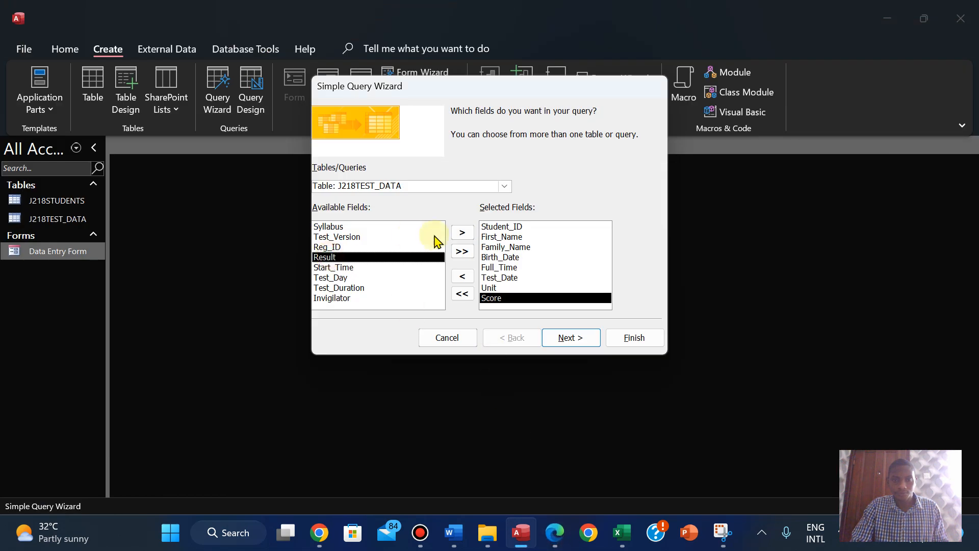
{"action": "left_click", "coordinate": [462, 233]}
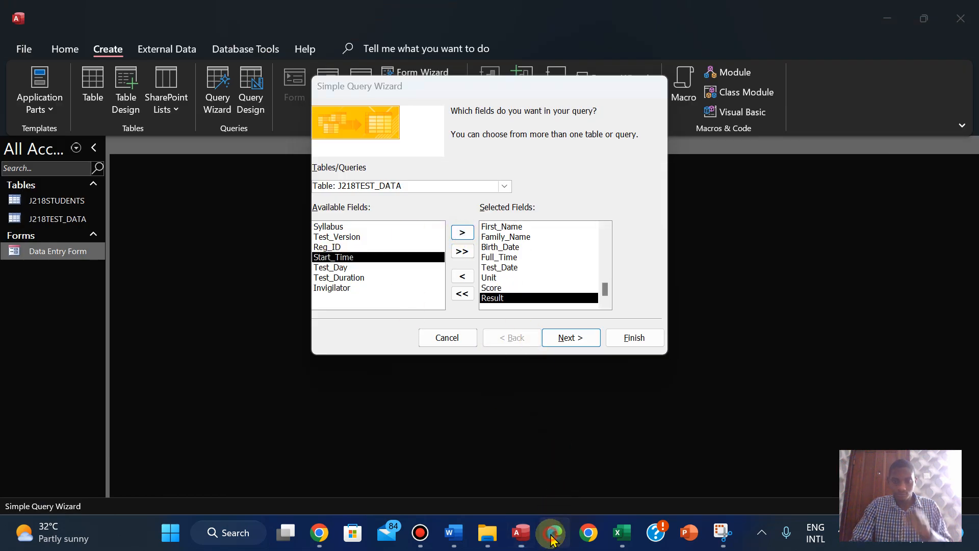
- Check the required field list in the exam paper, return to Access and advance the query wizard to its title page
{"action": "left_click", "coordinate": [554, 532]}
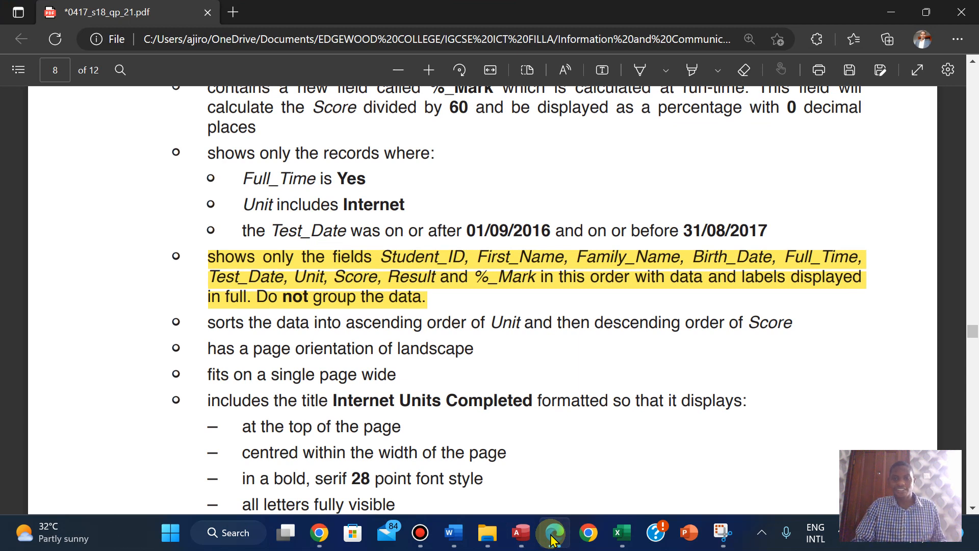
{"action": "mouse_move", "coordinate": [521, 534]}
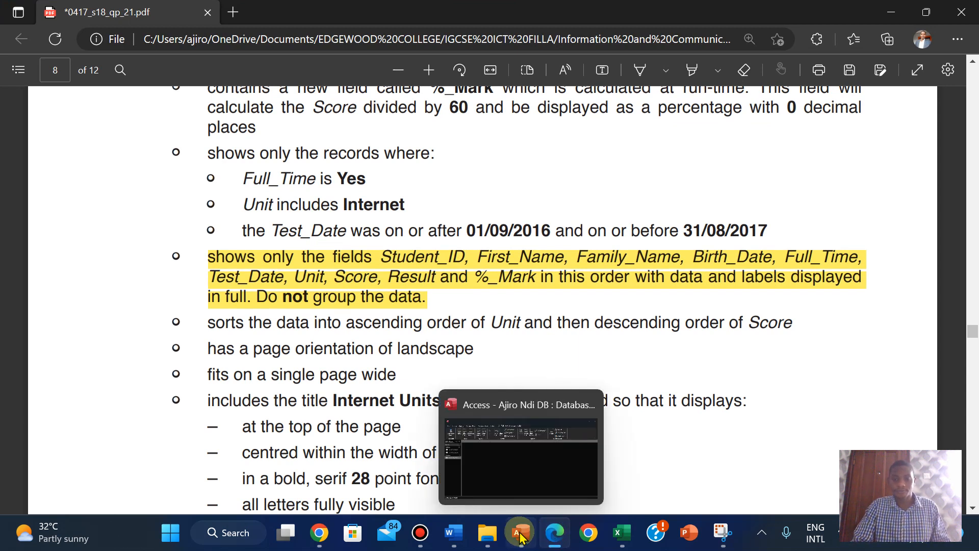
{"action": "left_click", "coordinate": [524, 466]}
{"action": "left_click", "coordinate": [563, 340]}
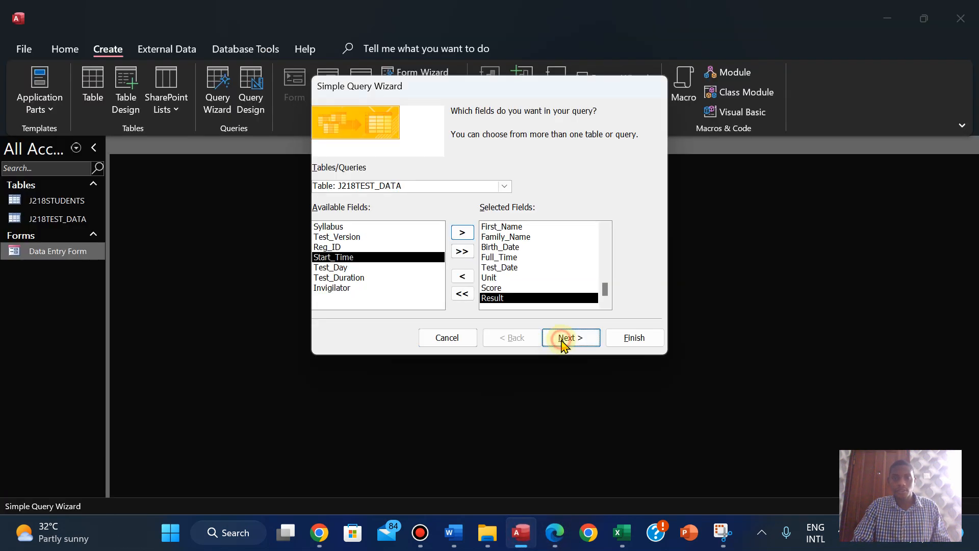
{"action": "left_click", "coordinate": [563, 341]}
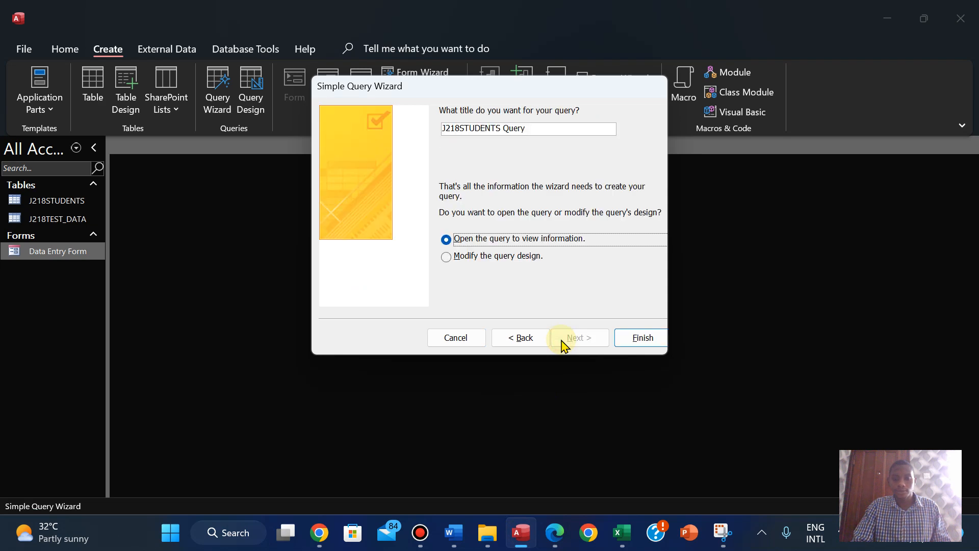
- Copy the title Internet Units Completed from the exam paper as the query's title, finish the wizard and close the query datasheet
{"action": "left_click", "coordinate": [555, 532]}
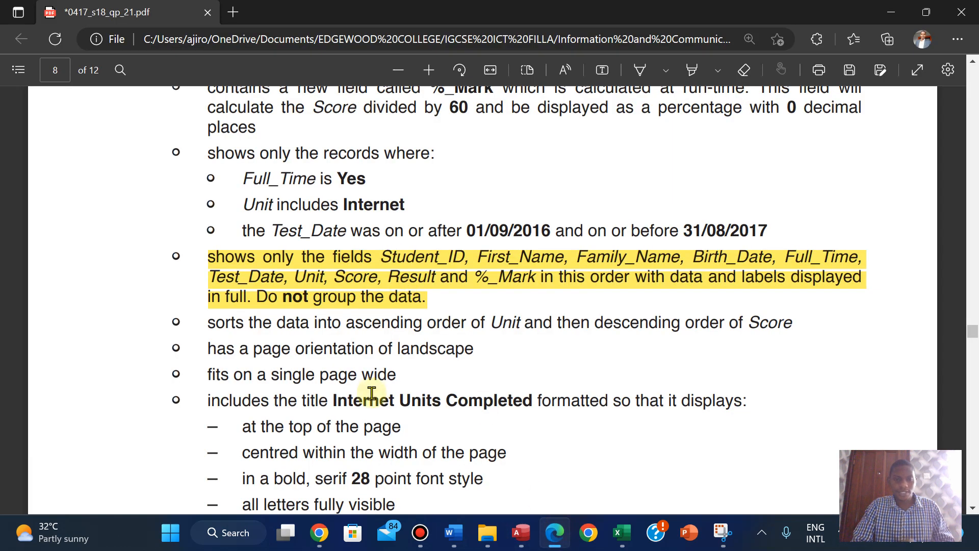
{"action": "left_click_drag", "start_coordinate": [334, 401], "coordinate": [532, 408]}
{"action": "key", "text": "ctrl+c"}
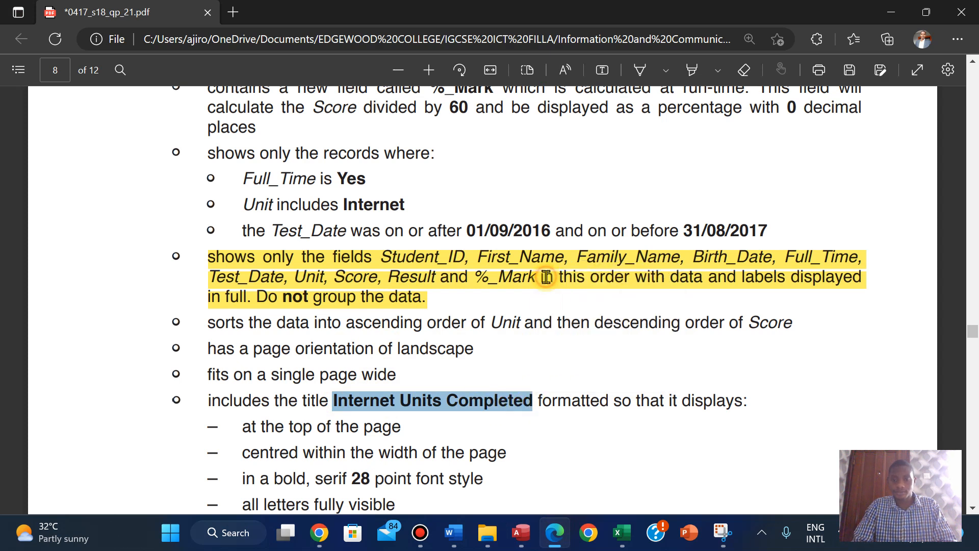
{"action": "left_click", "coordinate": [520, 533]}
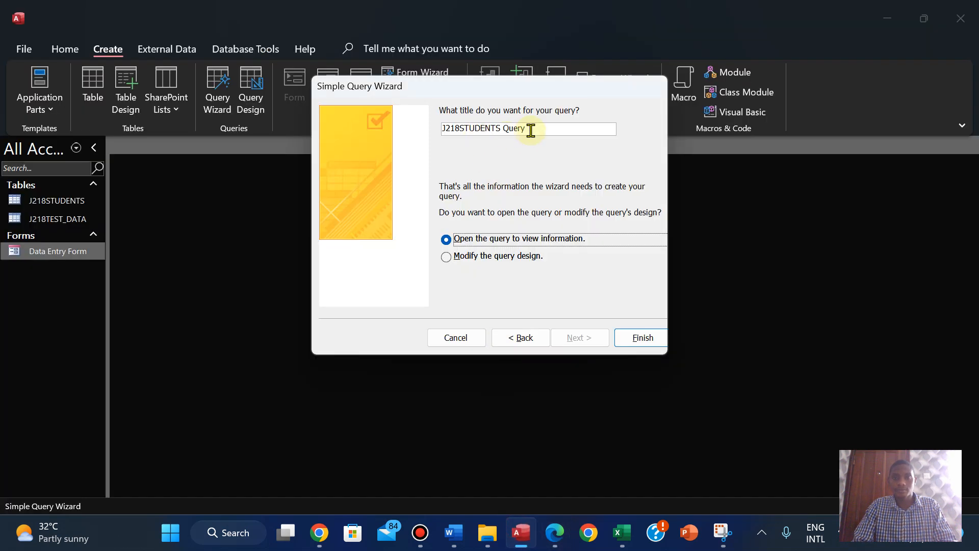
{"action": "left_click_drag", "start_coordinate": [510, 128], "coordinate": [437, 128]}
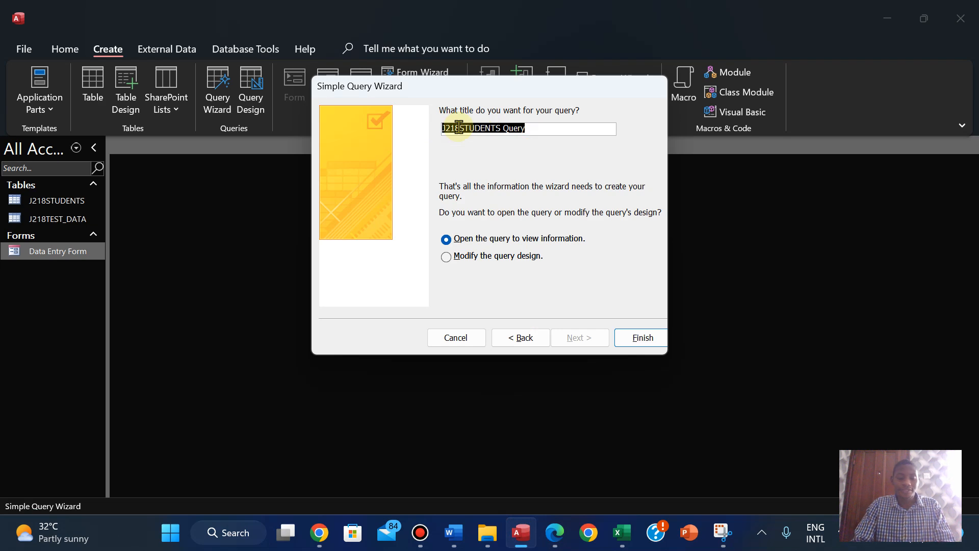
{"action": "key", "text": "ctrl+v"}
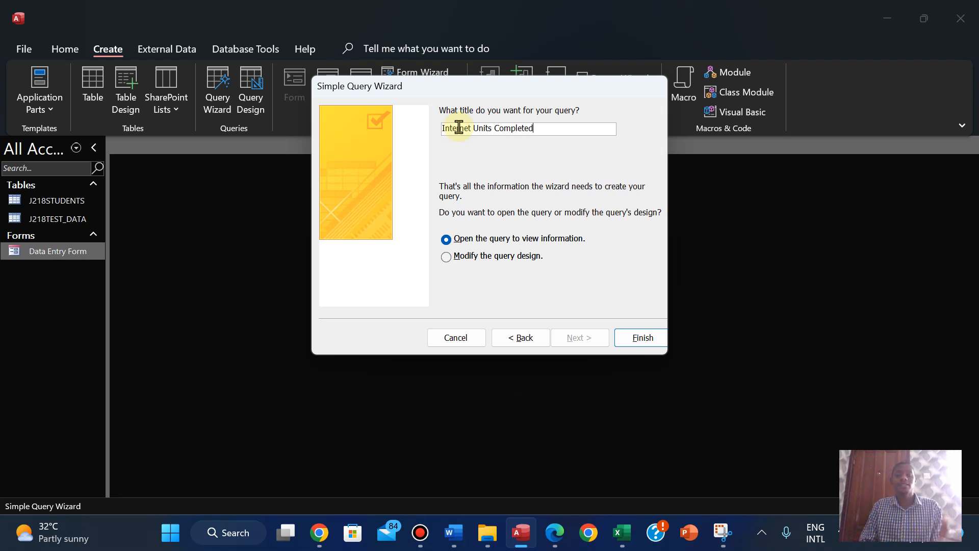
{"action": "left_click", "coordinate": [638, 339]}
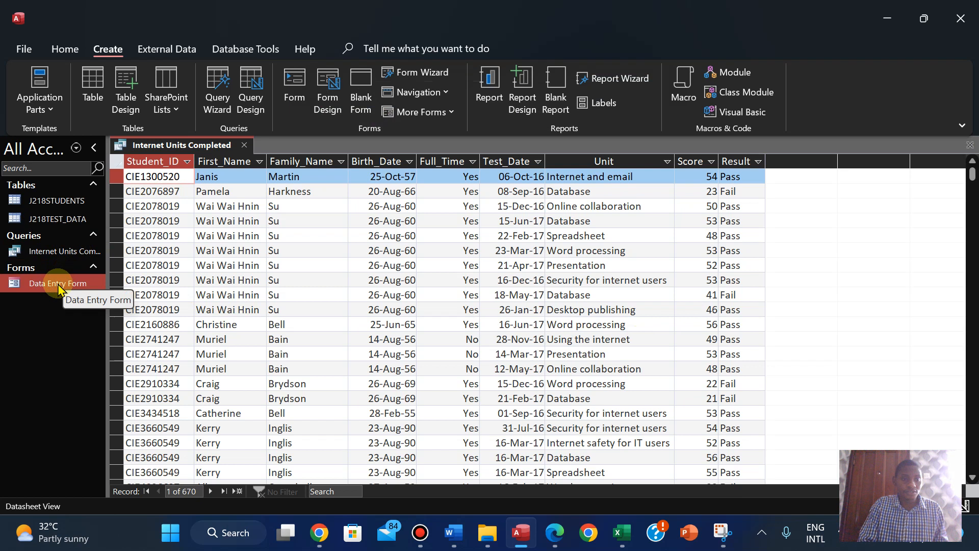
{"action": "right_click", "coordinate": [170, 145]}
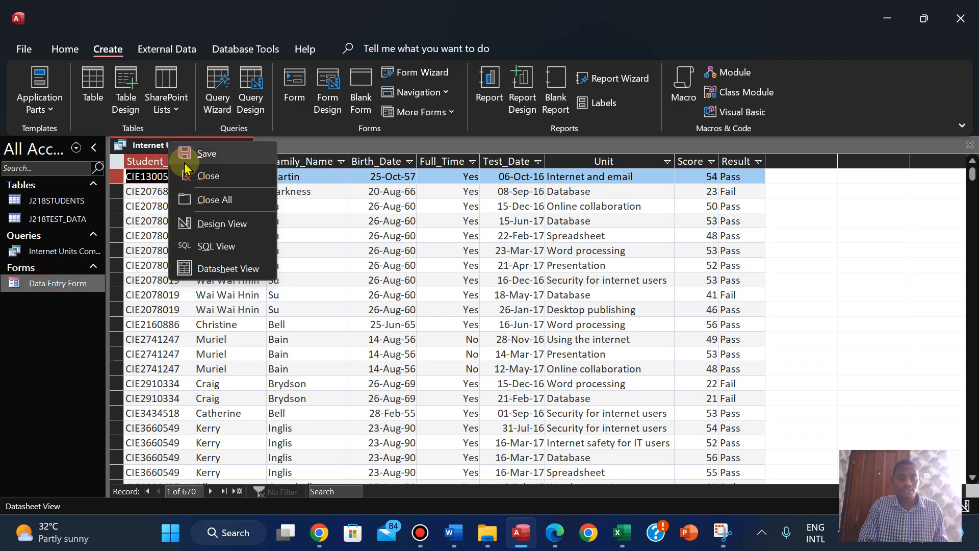
{"action": "left_click", "coordinate": [193, 177]}
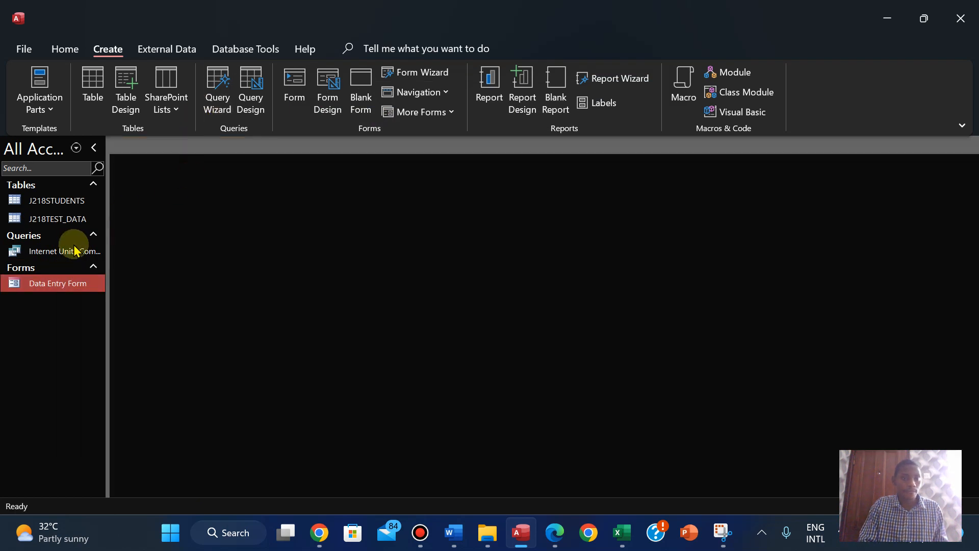
{"action": "right_click", "coordinate": [50, 288]}
{"action": "left_click", "coordinate": [28, 251]}
{"action": "right_click", "coordinate": [34, 255]}
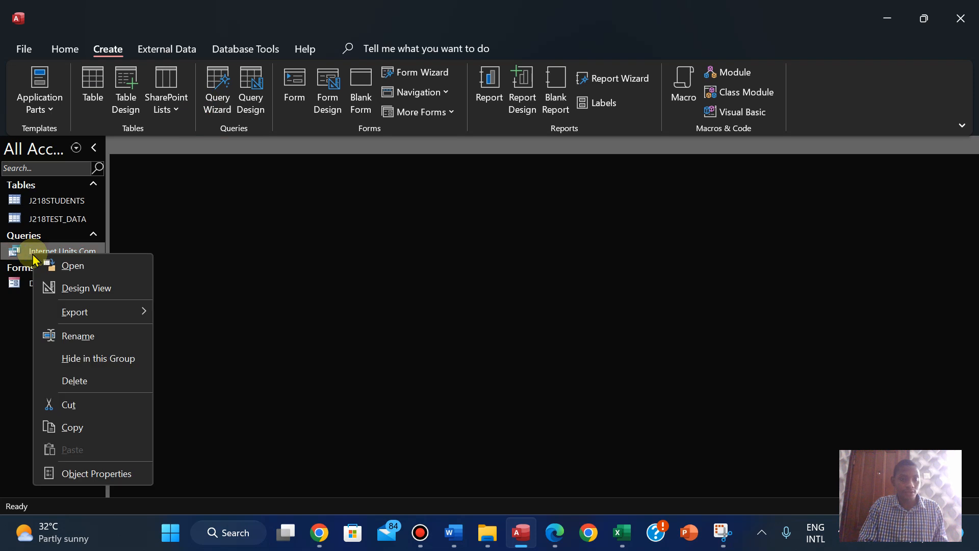
{"action": "left_click", "coordinate": [78, 337]}
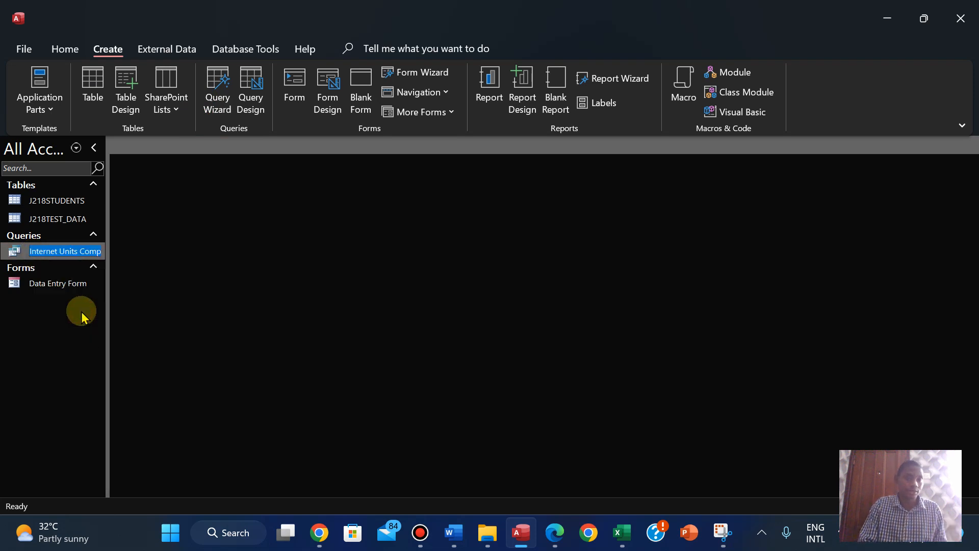
{"action": "left_click", "coordinate": [66, 356]}
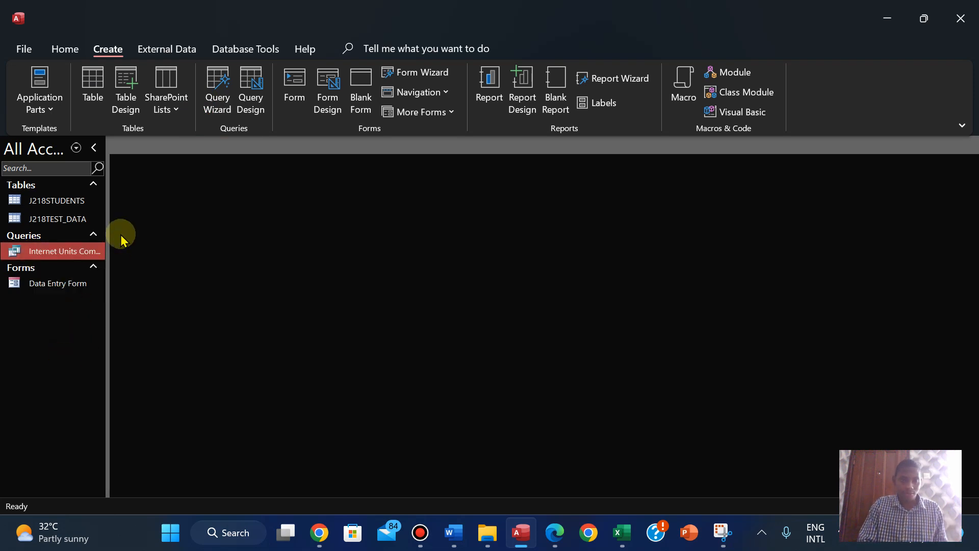
- Widen the object navigation area enough to show the full name of the Internet Units Completed query
{"action": "double_click", "coordinate": [107, 169]}
{"action": "left_click", "coordinate": [12, 145]}
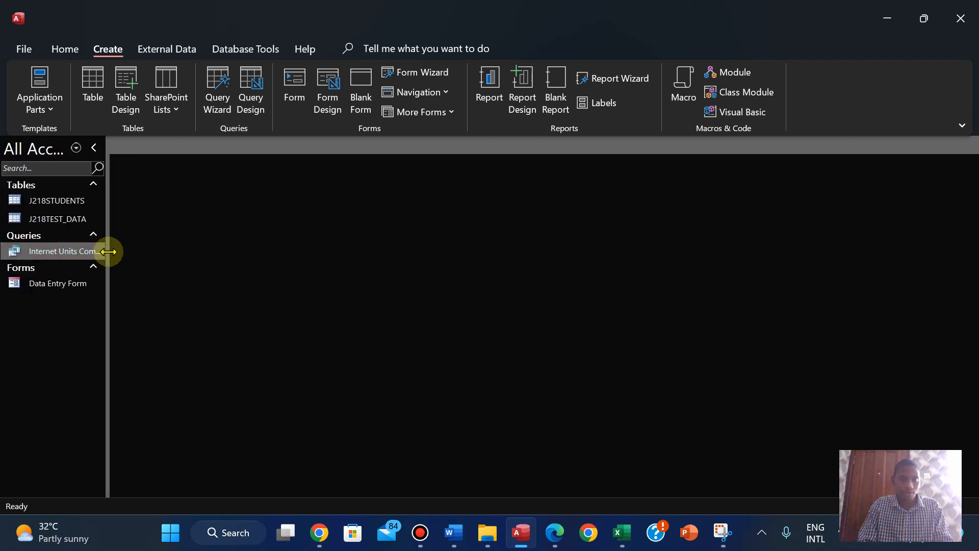
{"action": "left_click_drag", "start_coordinate": [108, 251], "coordinate": [129, 251]}
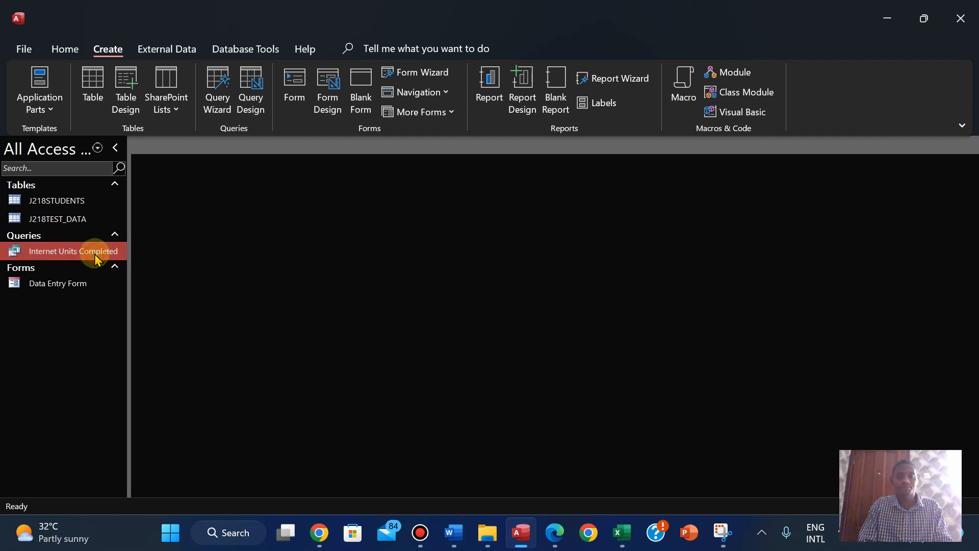
- Open the Internet Units Completed query and auto-fit its First_Name, Result and Score columns to their contents
{"action": "double_click", "coordinate": [95, 255]}
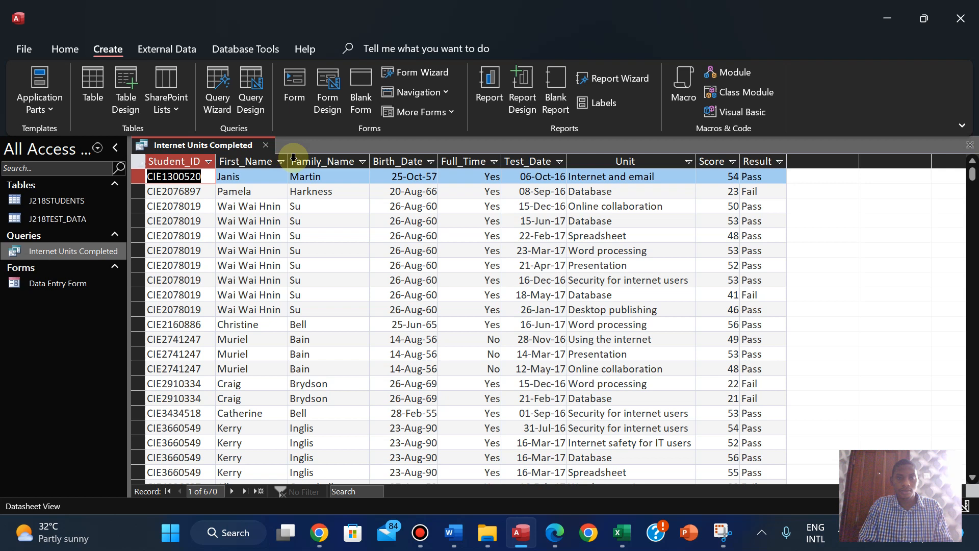
{"action": "double_click", "coordinate": [287, 159]}
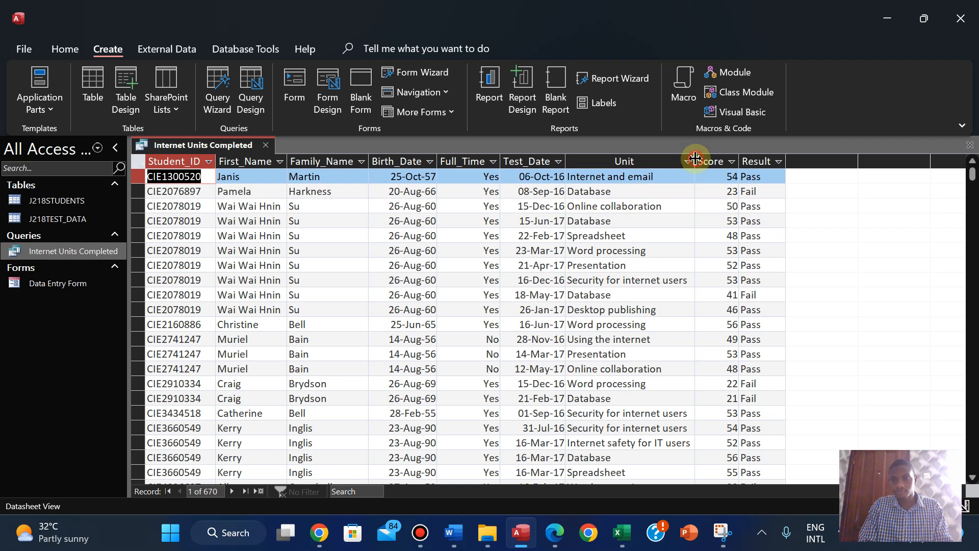
{"action": "double_click", "coordinate": [787, 162]}
{"action": "double_click", "coordinate": [739, 162]}
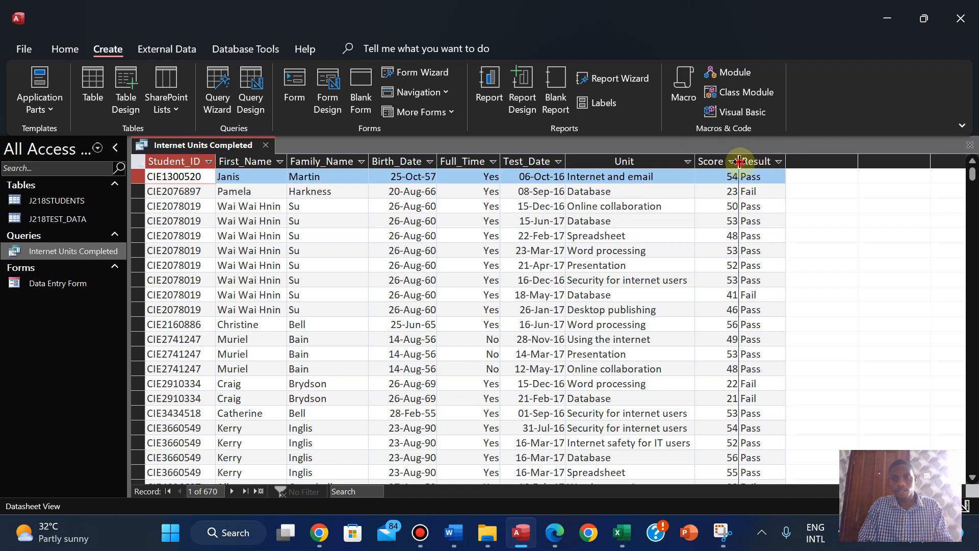
- Switch to the exam paper PDF and add a text note reading "%_Mark= Score / 60" beside the report requirements
{"action": "left_click", "coordinate": [550, 535]}
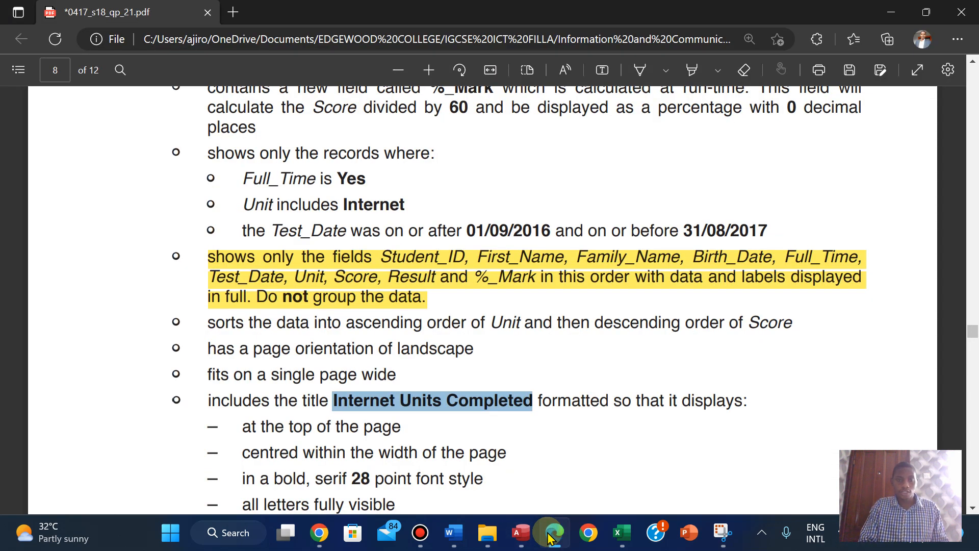
{"action": "left_click", "coordinate": [550, 538]}
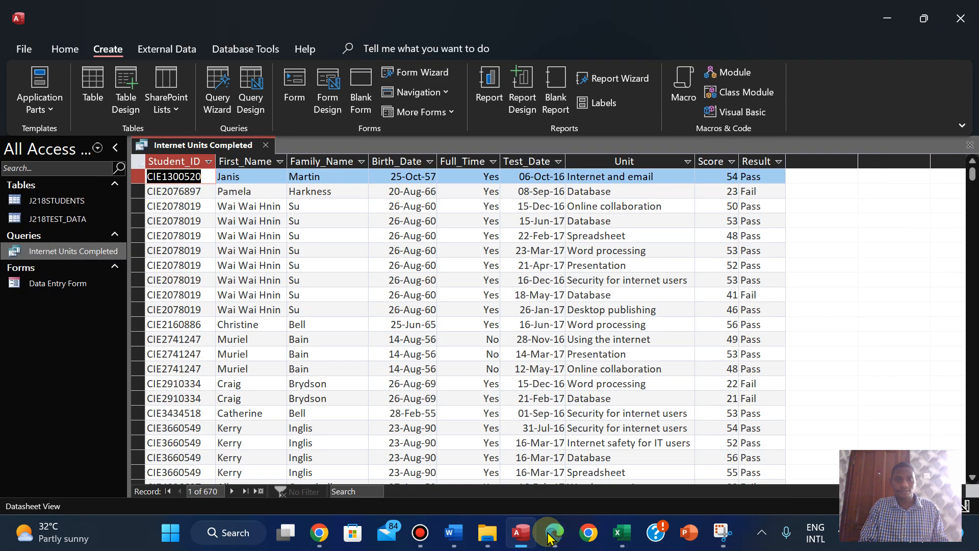
{"action": "left_click", "coordinate": [550, 537]}
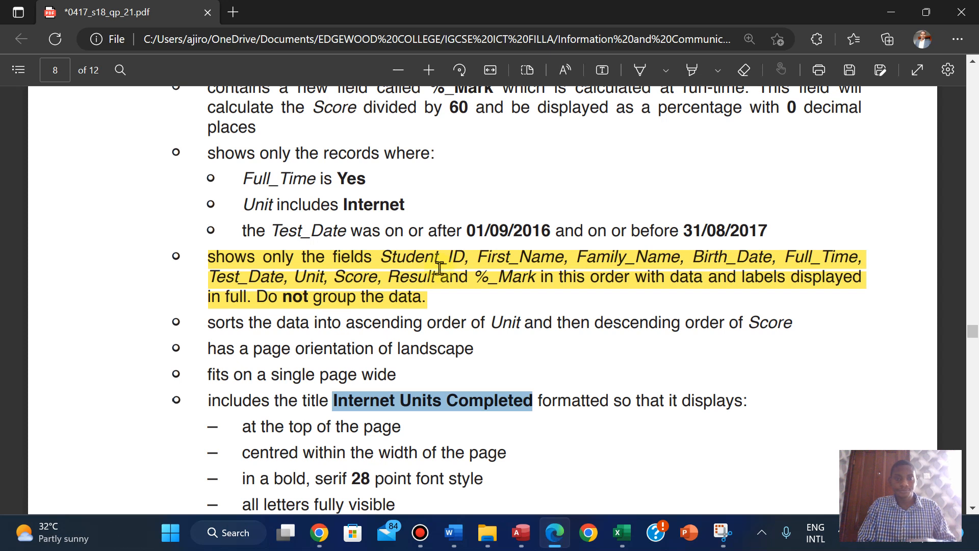
{"action": "scroll", "coordinate": [330, 196], "scroll_direction": "up", "scroll_amount": 1}
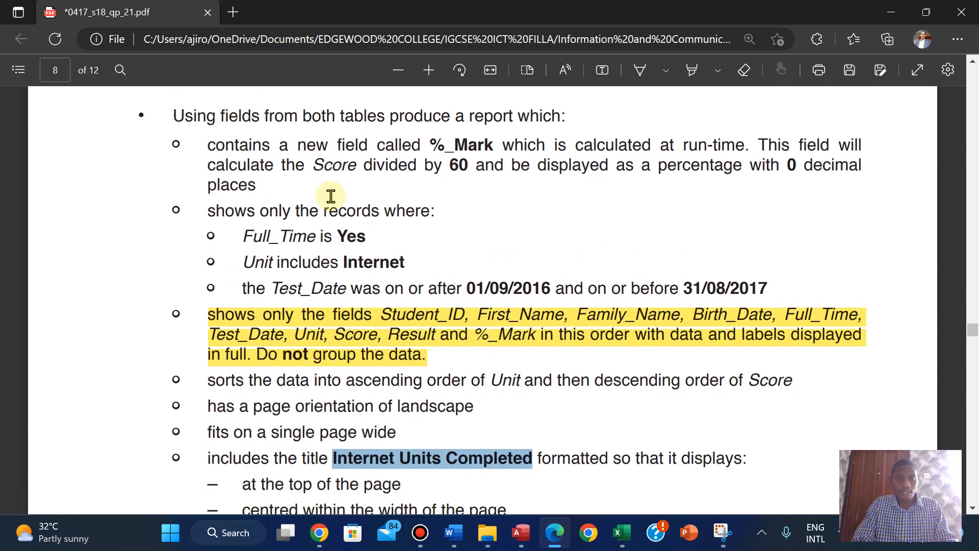
{"action": "scroll", "coordinate": [331, 196], "scroll_direction": "up", "scroll_amount": 1}
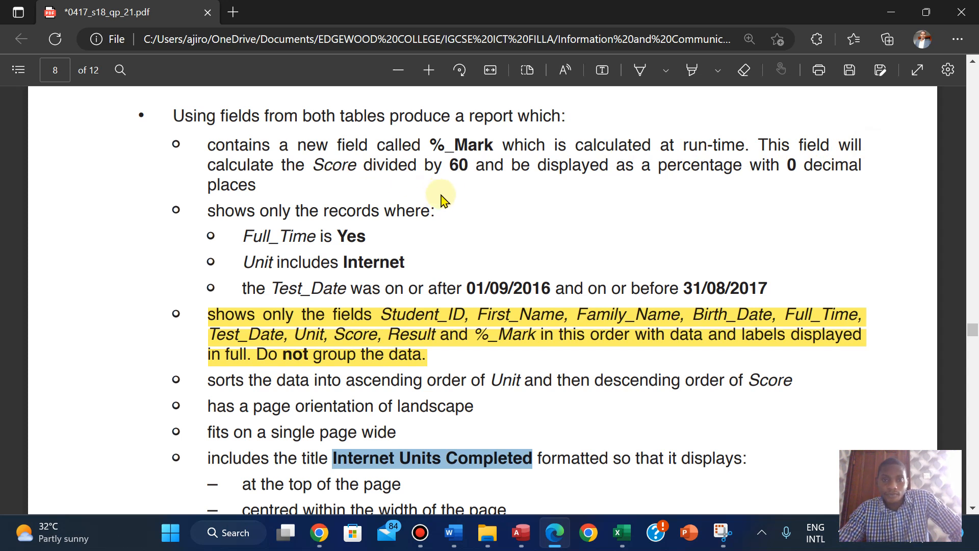
{"action": "left_click", "coordinate": [602, 69]}
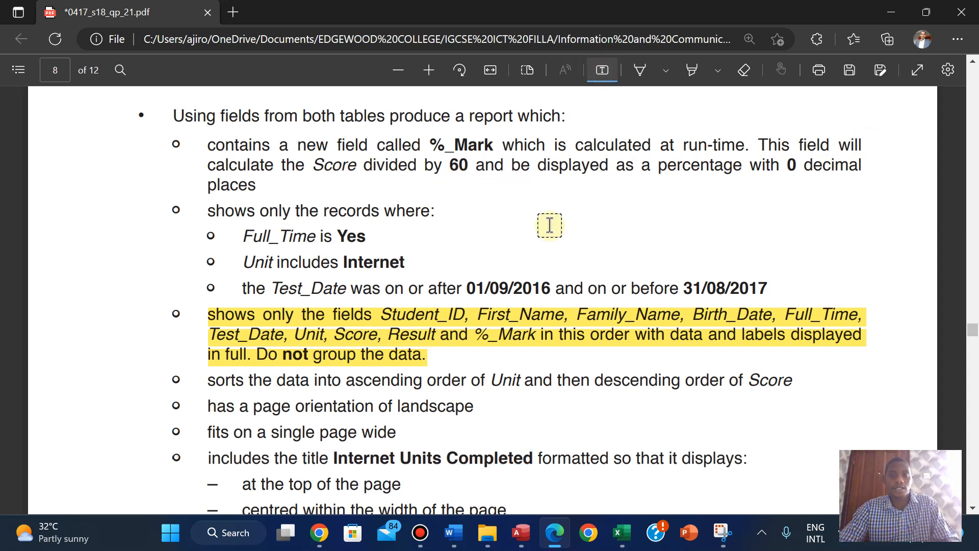
{"action": "left_click", "coordinate": [511, 221]}
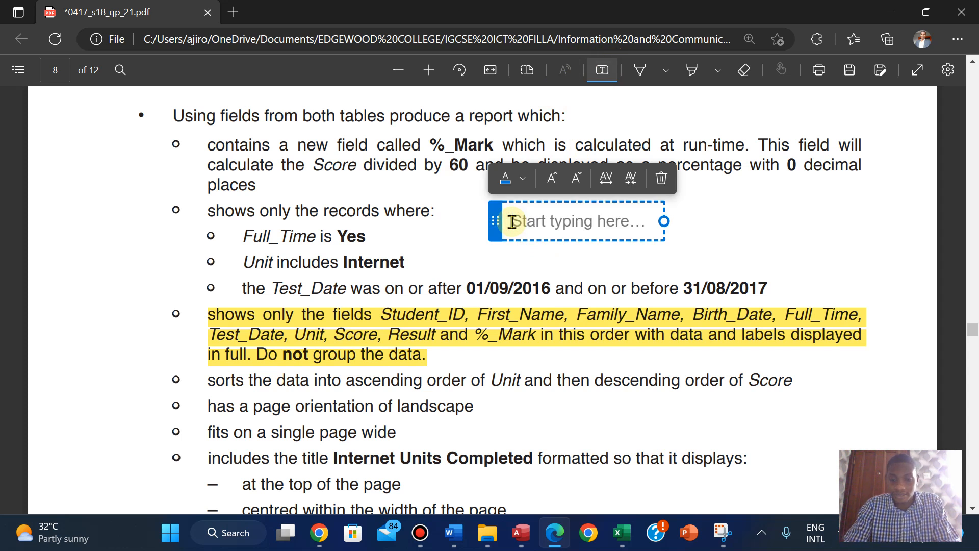
{"action": "type", "text": "%_Mark= Score"}
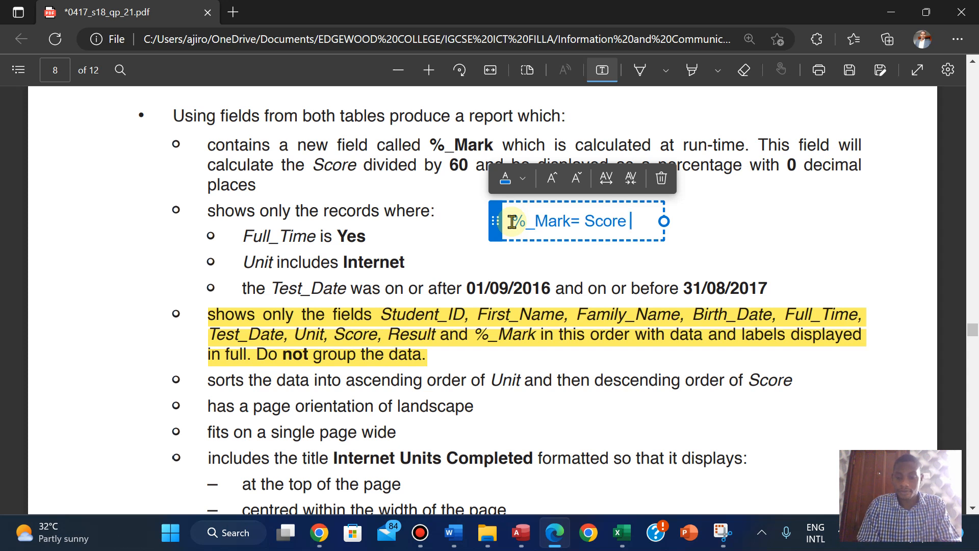
{"action": "type", "text": "60"}
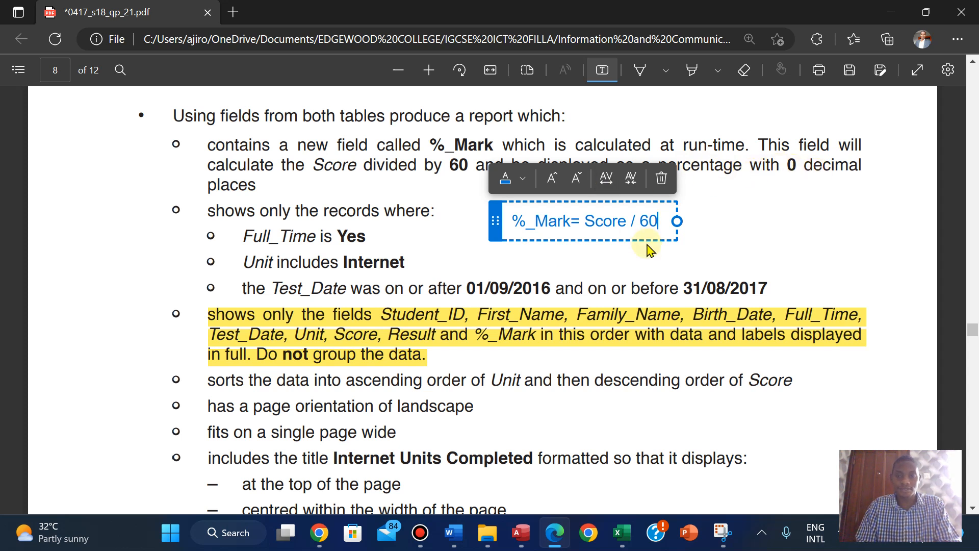
{"action": "left_click", "coordinate": [731, 238]}
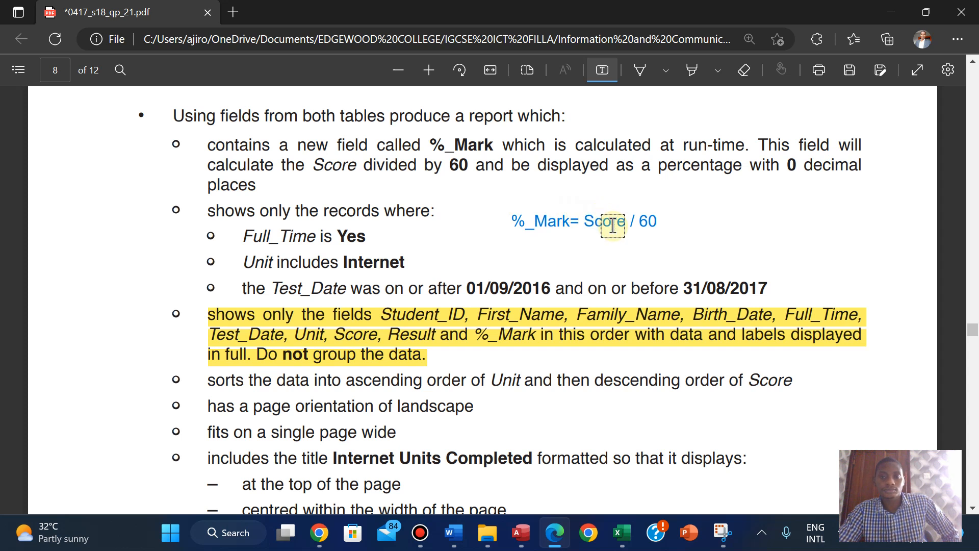
- Move the %_Mark formula note up and across, to just beneath the calculated field requirement in the exam paper
{"action": "mouse_move", "coordinate": [474, 5]}
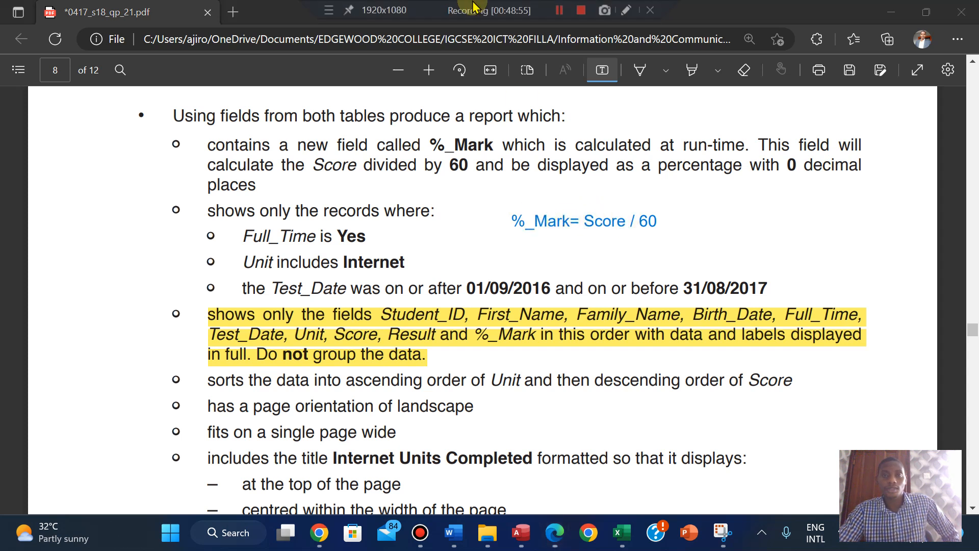
{"action": "left_click", "coordinate": [566, 222]}
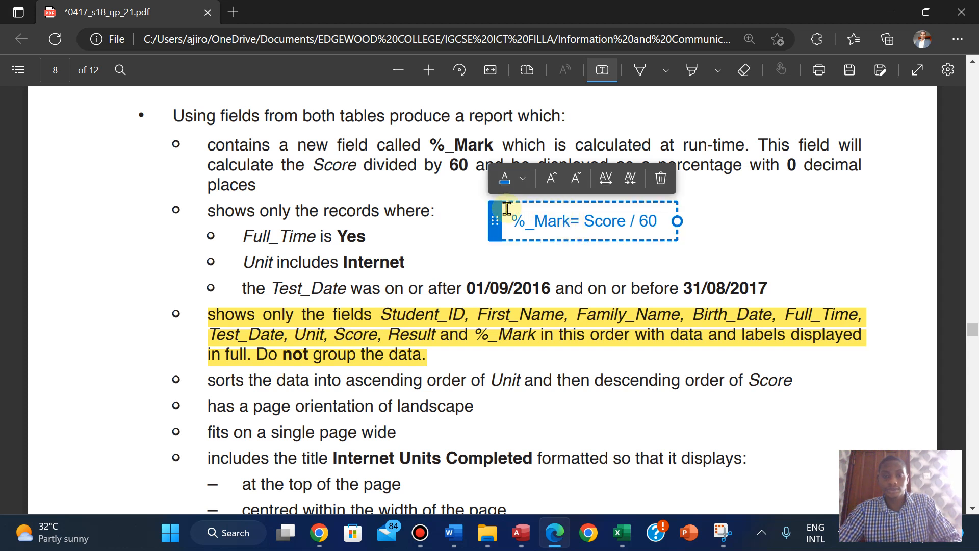
{"action": "left_click_drag", "start_coordinate": [494, 214], "coordinate": [494, 194]}
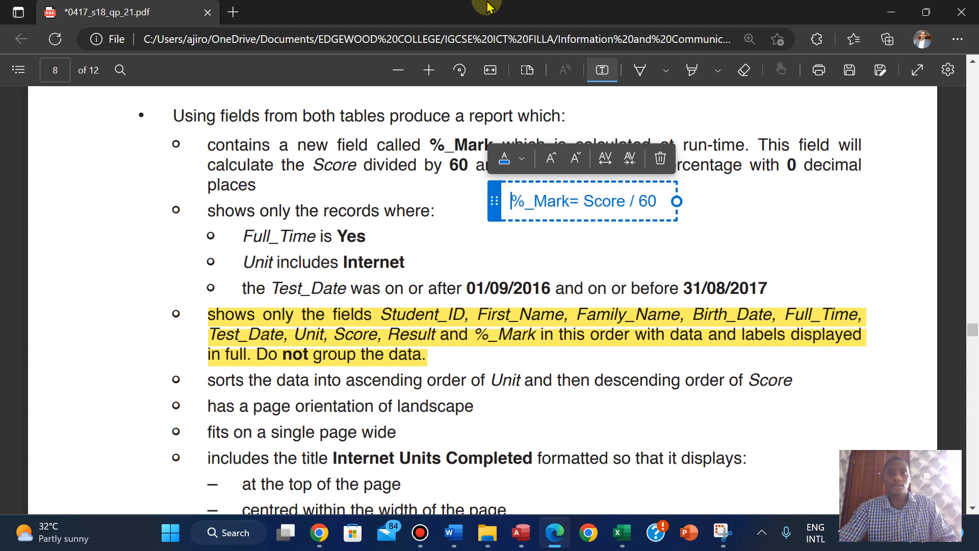
{"action": "mouse_move", "coordinate": [487, 7]}
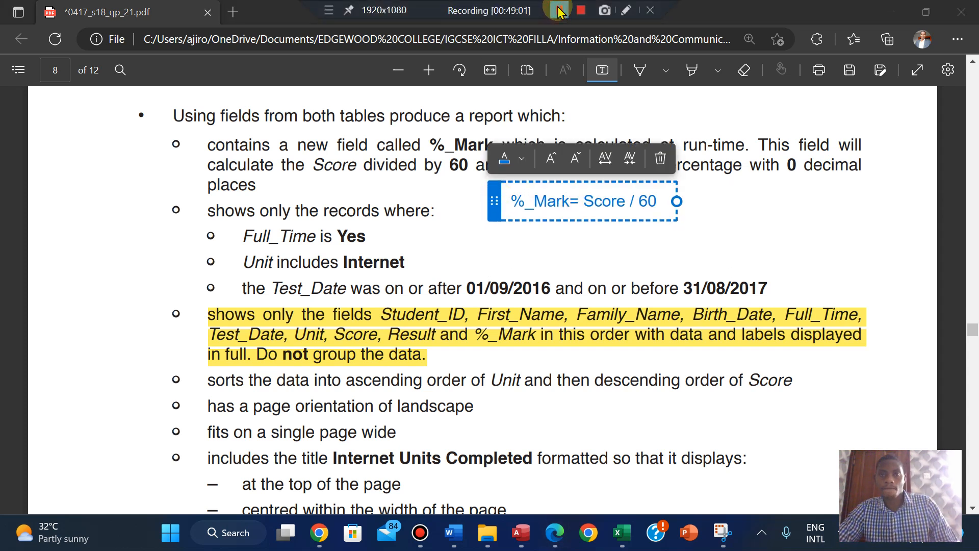
{"action": "left_click_drag", "start_coordinate": [497, 197], "coordinate": [584, 192]}
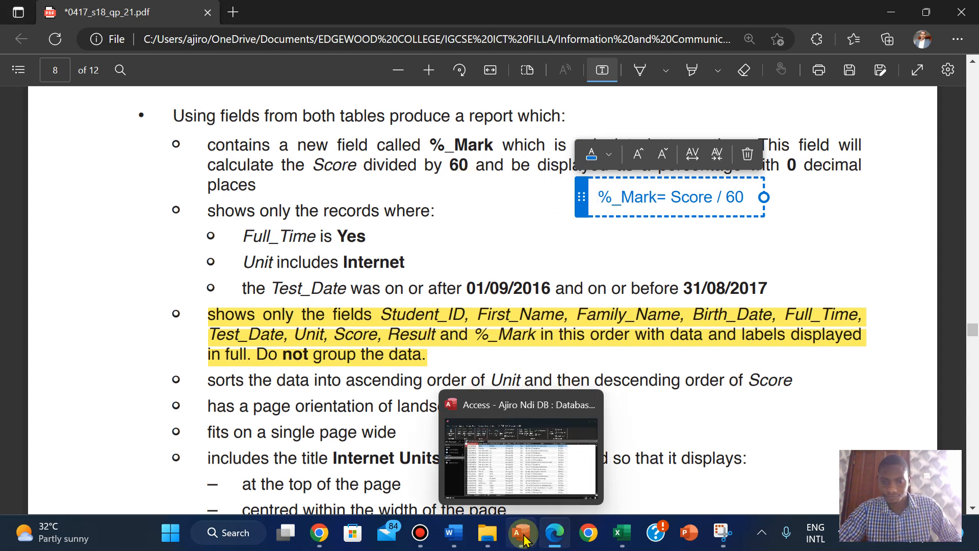
- Return to Access, show the Internet Units Completed query in Design View and expand both table field lists to fit all their fields
{"action": "left_click", "coordinate": [522, 449]}
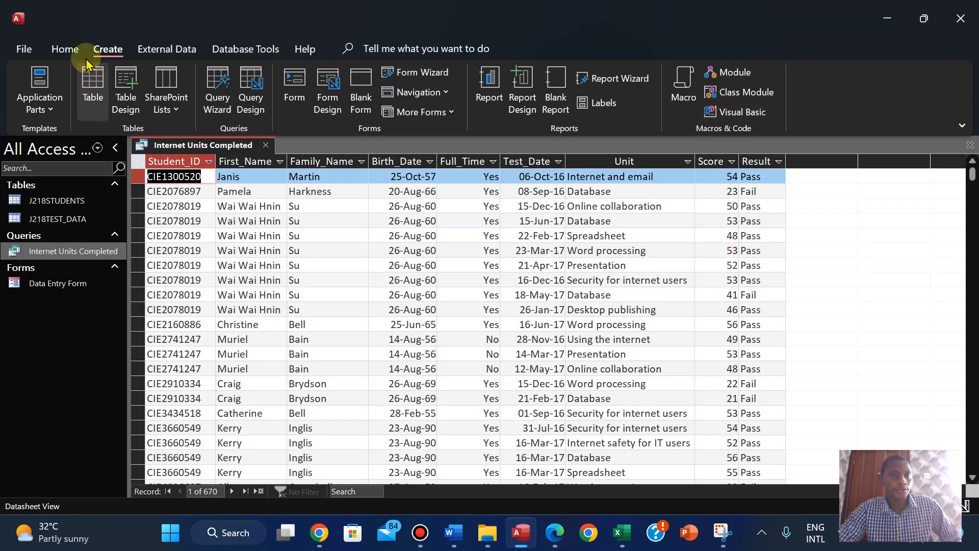
{"action": "left_click", "coordinate": [64, 49]}
{"action": "left_click", "coordinate": [74, 110]}
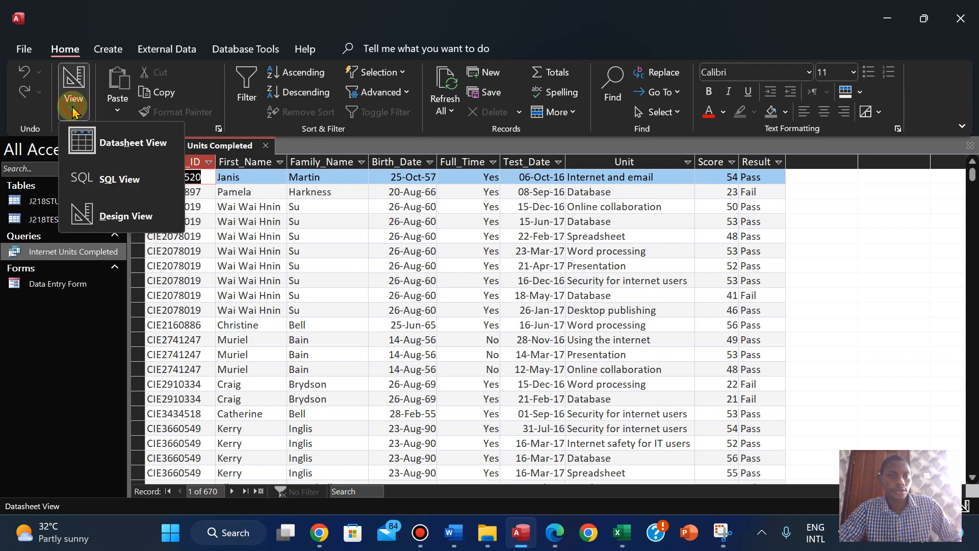
{"action": "left_click", "coordinate": [107, 219]}
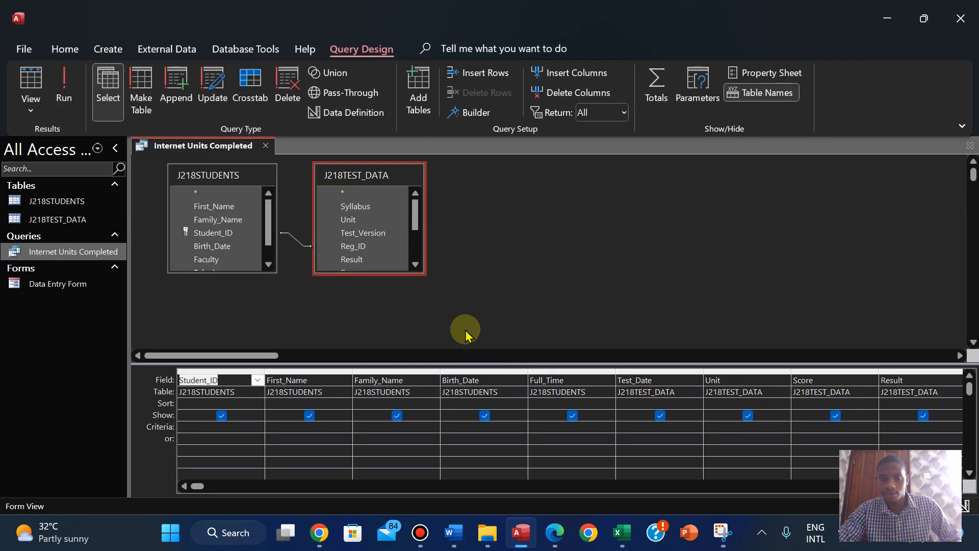
{"action": "double_click", "coordinate": [359, 273]}
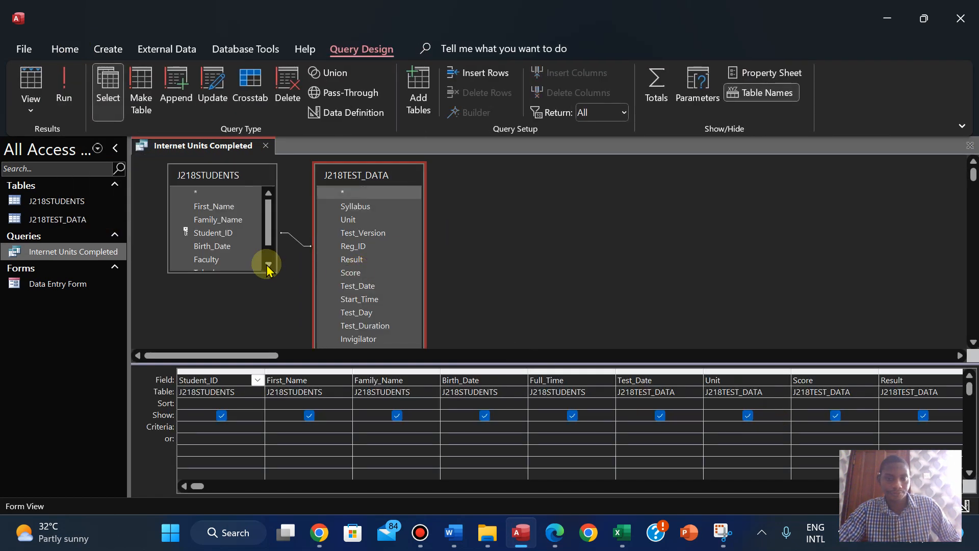
{"action": "double_click", "coordinate": [234, 271]}
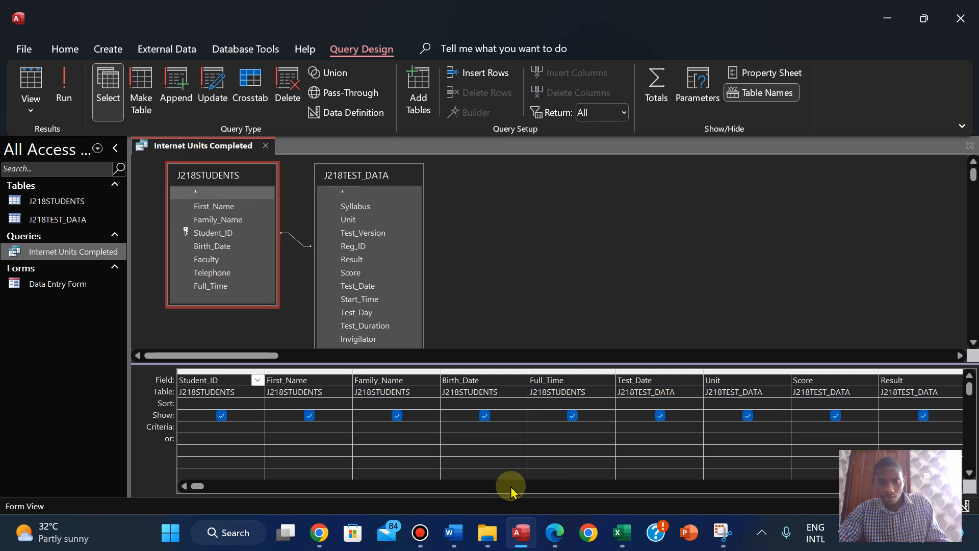
- Add a calculated field in the first empty column after Result, using the Expression Builder with the expression [Score] / 60
{"action": "left_click", "coordinate": [955, 487]}
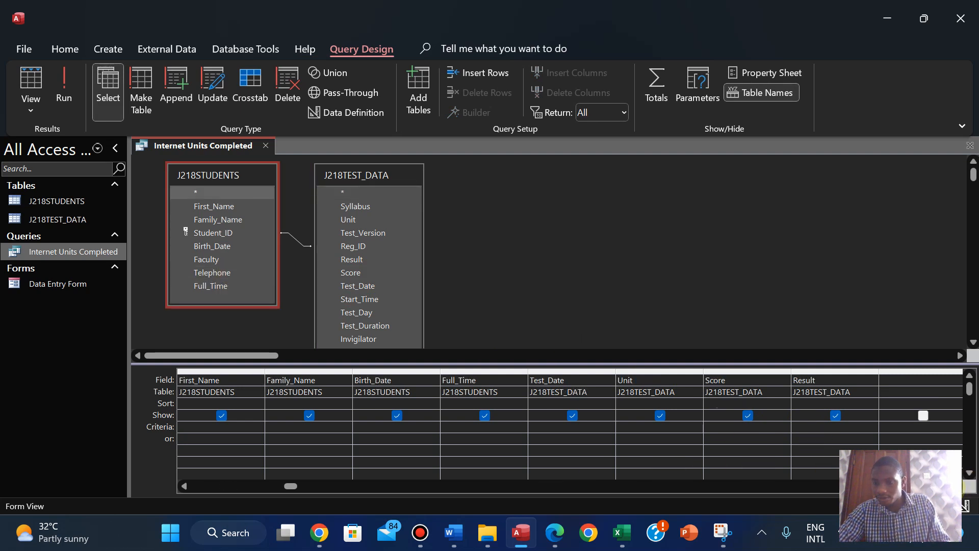
{"action": "left_click", "coordinate": [956, 487]}
{"action": "left_click", "coordinate": [956, 487]}
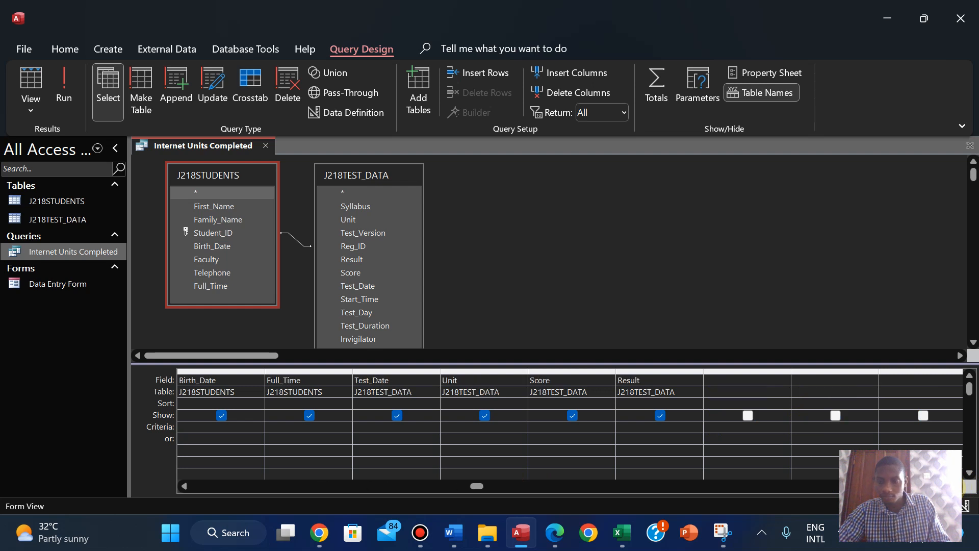
{"action": "left_click", "coordinate": [956, 487]}
{"action": "left_click", "coordinate": [623, 380]}
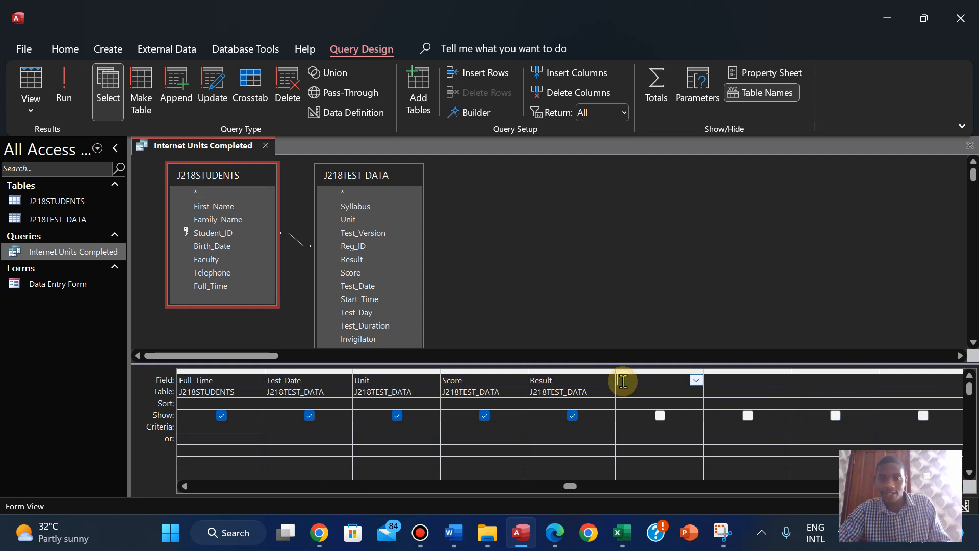
{"action": "left_click", "coordinate": [460, 113]}
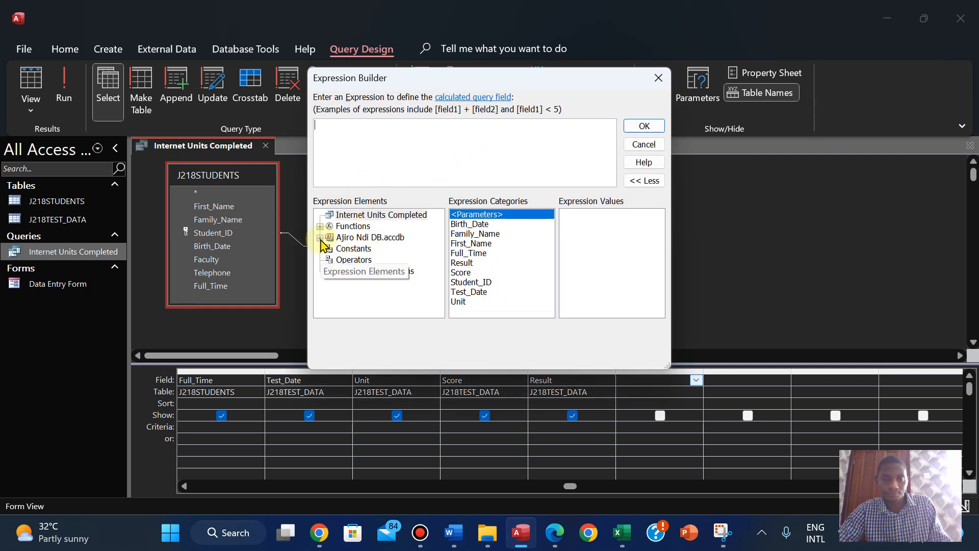
{"action": "left_click", "coordinate": [319, 237]}
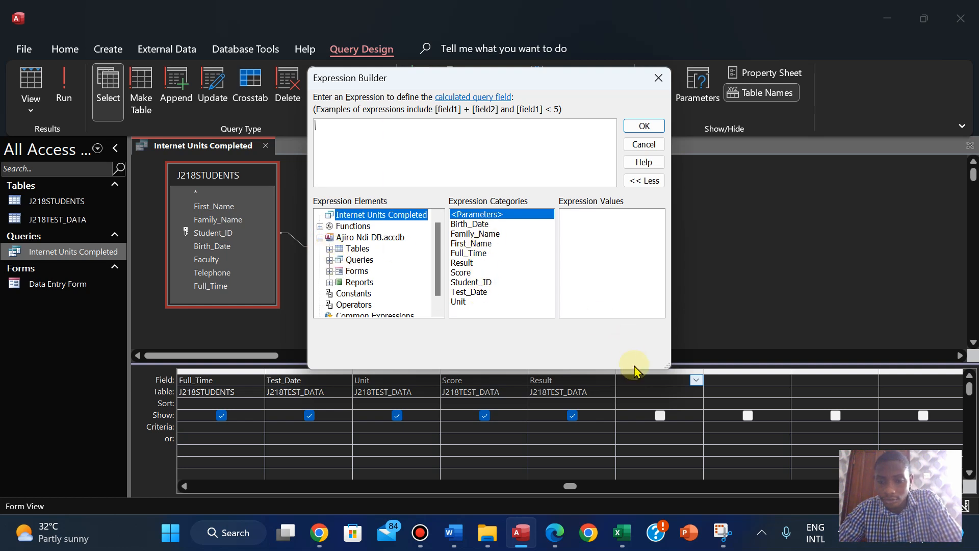
{"action": "left_click", "coordinate": [554, 532]}
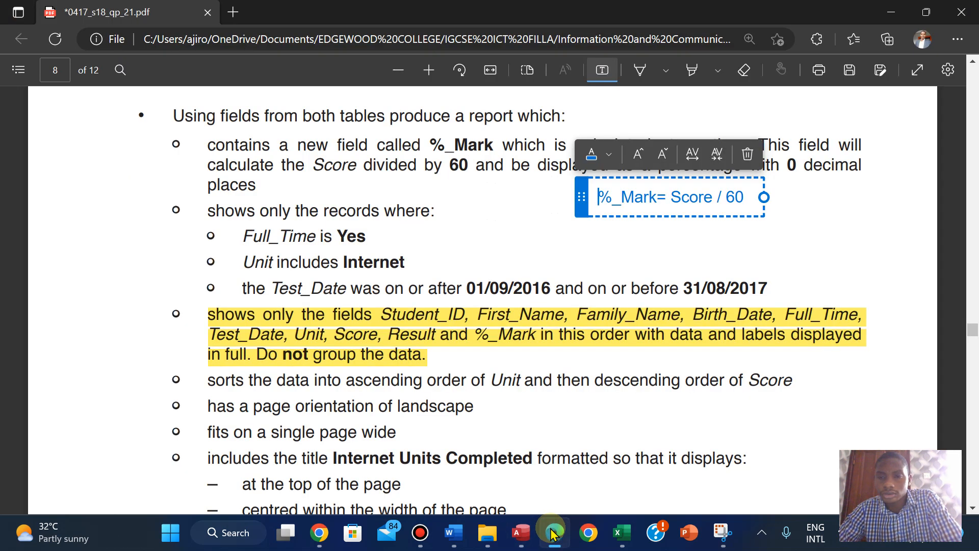
{"action": "left_click", "coordinate": [552, 532]}
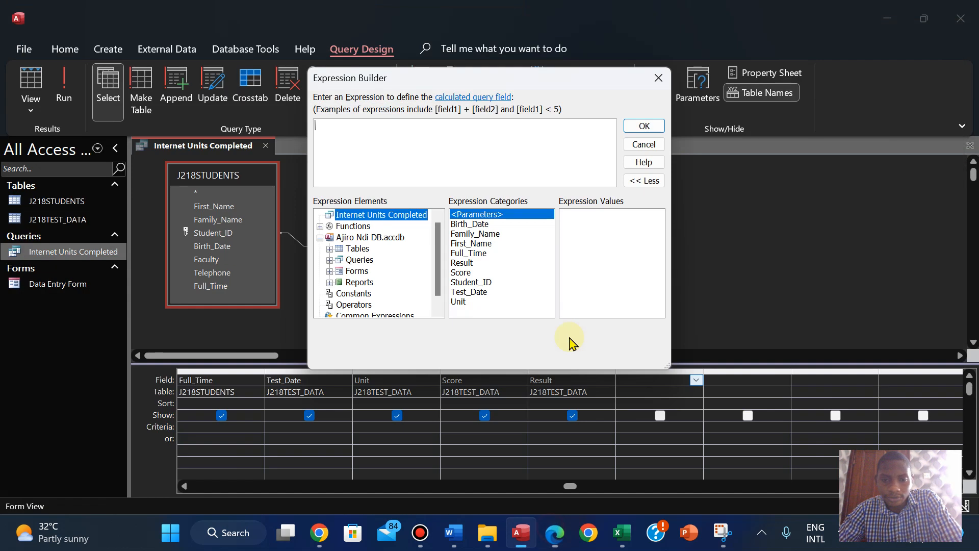
{"action": "left_click", "coordinate": [462, 273]}
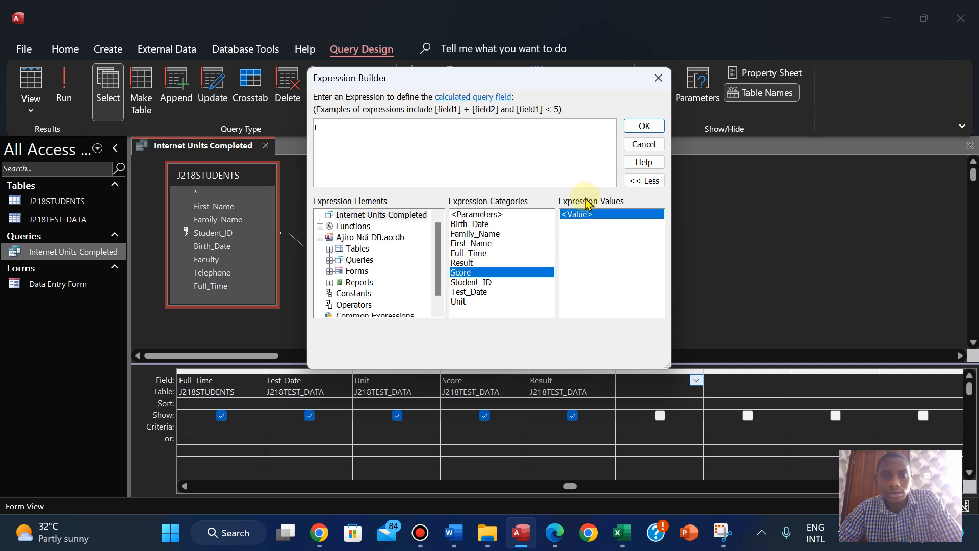
{"action": "type", "text": "/ 60"}
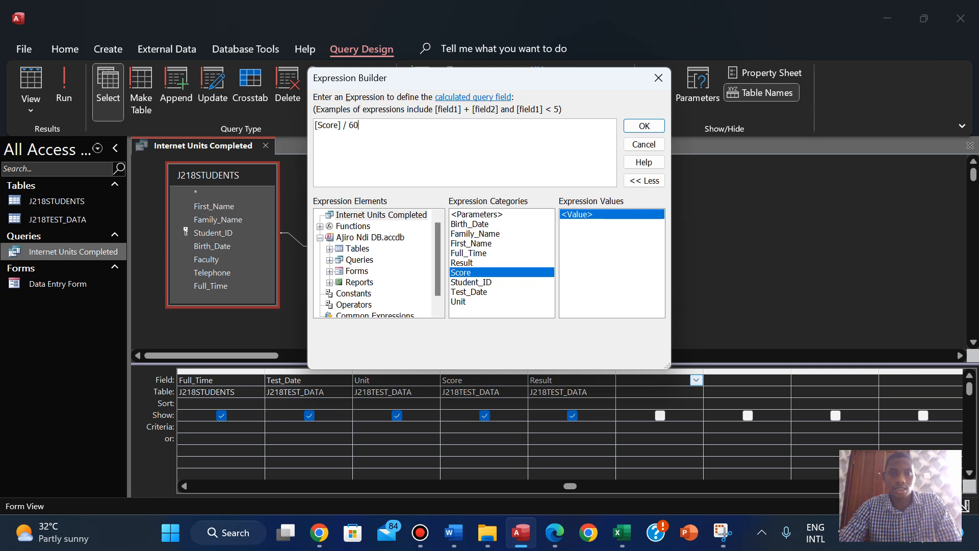
{"action": "left_click", "coordinate": [644, 127]}
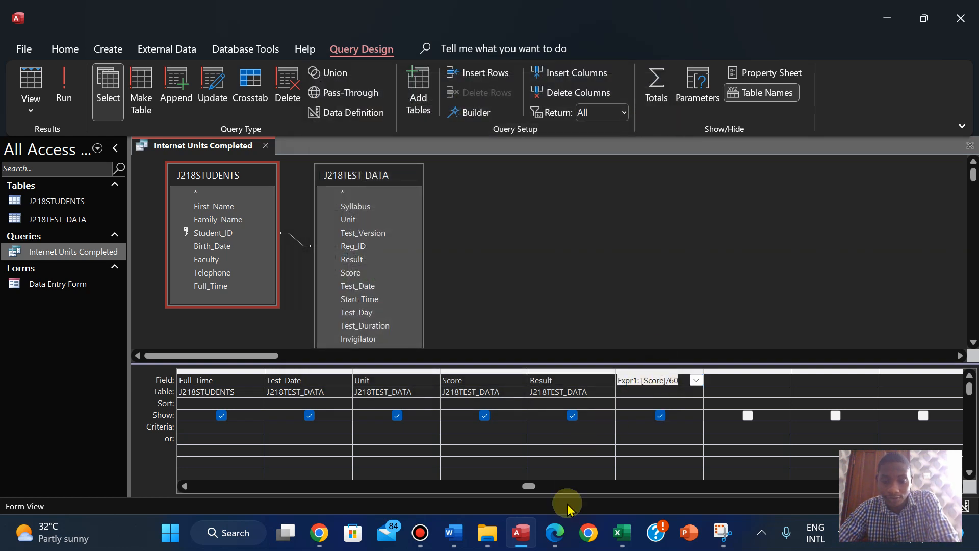
- Copy the field name %_Mark from the exam paper's calculated field requirement and return to the query design in Access
{"action": "left_click", "coordinate": [556, 532]}
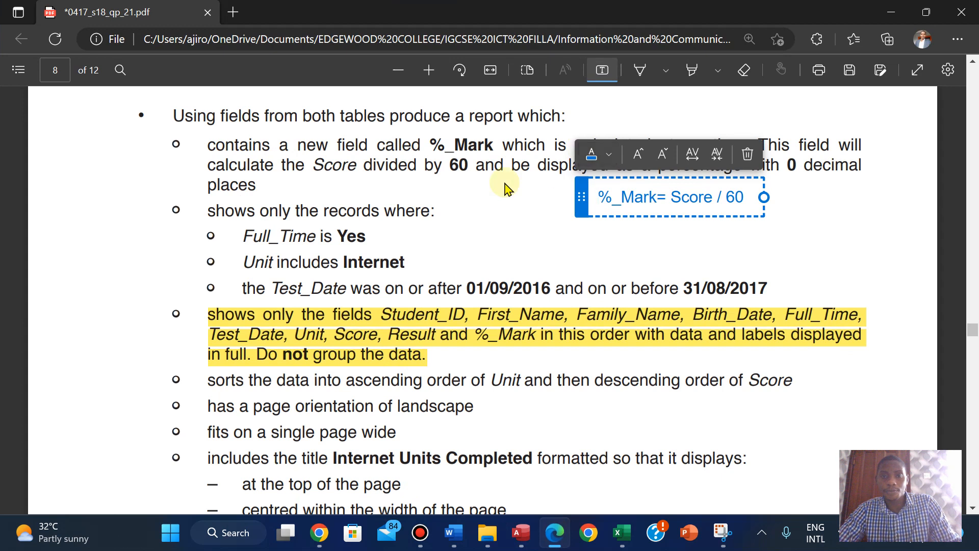
{"action": "left_click", "coordinate": [433, 145]}
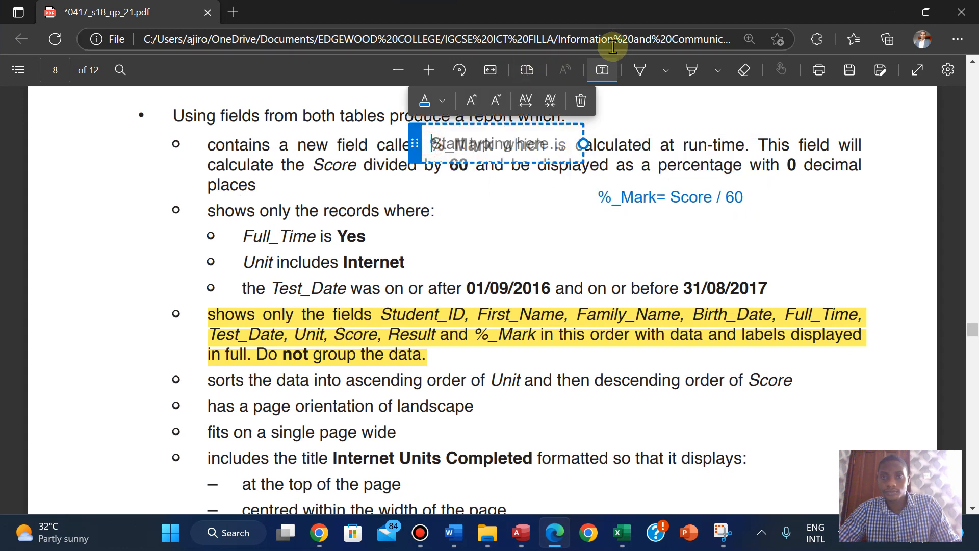
{"action": "left_click", "coordinate": [602, 70]}
{"action": "left_click_drag", "start_coordinate": [434, 145], "coordinate": [494, 145]}
{"action": "left_click", "coordinate": [446, 148]}
{"action": "left_click_drag", "start_coordinate": [431, 146], "coordinate": [496, 147]}
{"action": "left_click", "coordinate": [513, 64]}
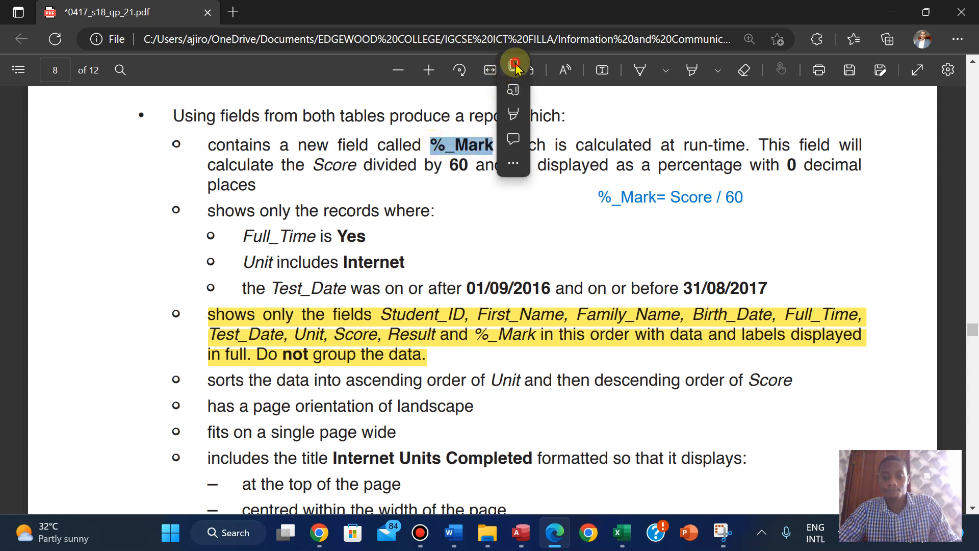
{"action": "mouse_move", "coordinate": [518, 543]}
{"action": "left_click", "coordinate": [541, 459]}
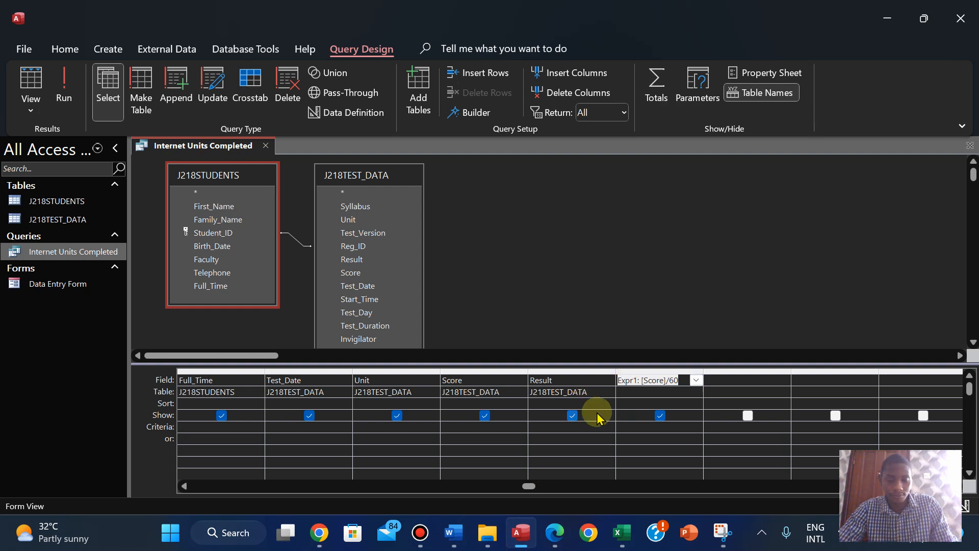
- Open Windows Magnifier and enlarge the screen to 200%
{"action": "key", "text": "super"}
{"action": "type", "text": "mag"}
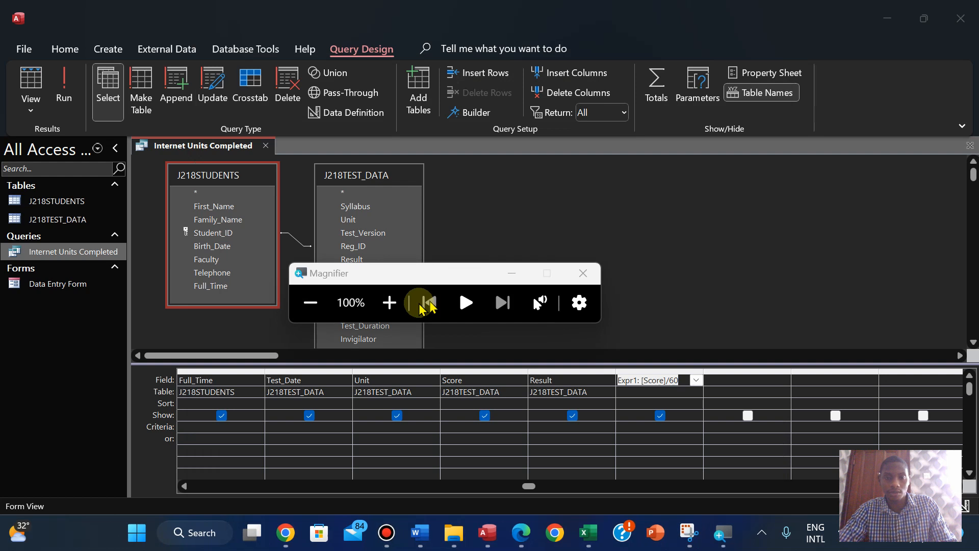
{"action": "left_click", "coordinate": [391, 302]}
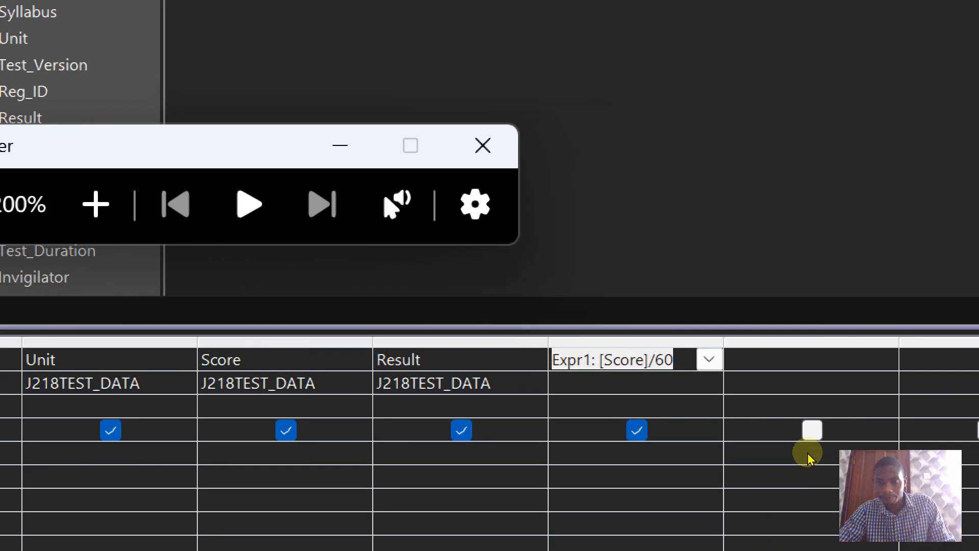
- Rename the calculated field from its default name to %_Mark, keeping the [Score]/60 expression, and return the magnification to 100%
{"action": "left_click", "coordinate": [586, 359]}
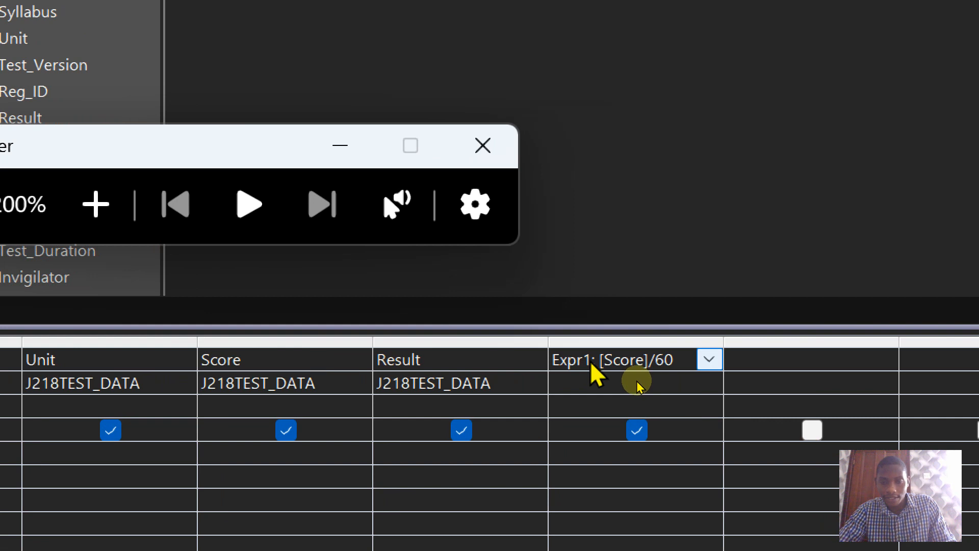
{"action": "left_click", "coordinate": [590, 360]}
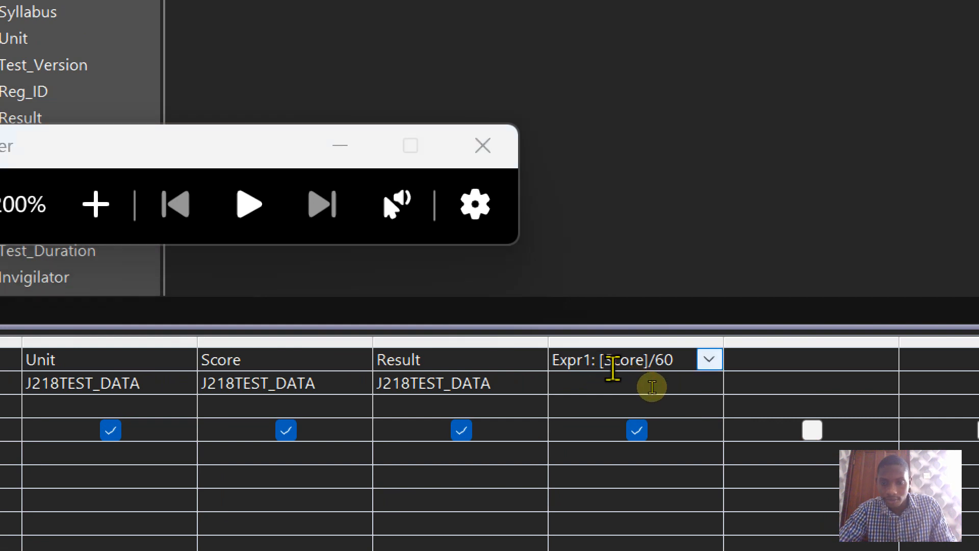
{"action": "key", "text": "BackSpace"}
{"action": "key", "text": "BackSpace"}
{"action": "key", "text": "BackSpace"}
{"action": "key", "text": "BackSpace"}
{"action": "key", "text": "BackSpace"}
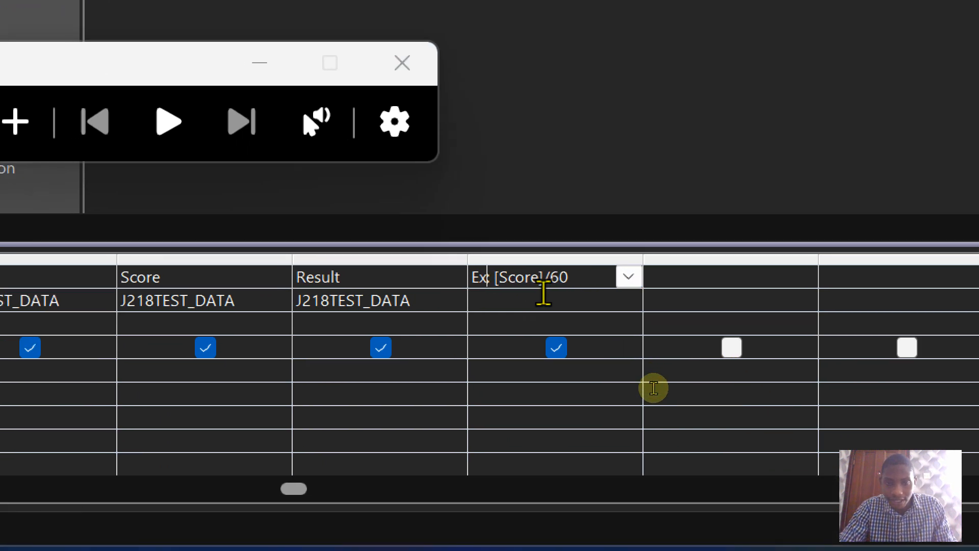
{"action": "type", "text": "%_Mark"}
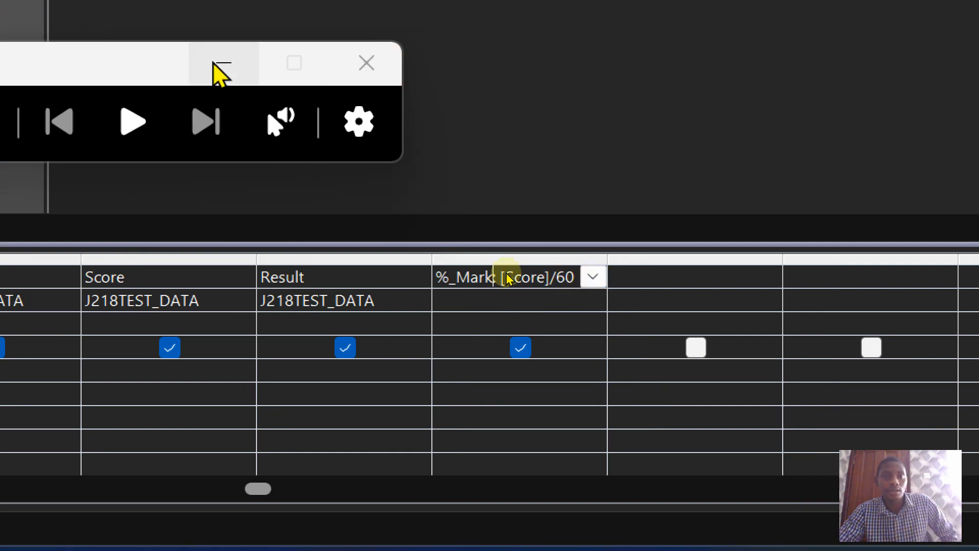
{"action": "key", "text": "super+minus"}
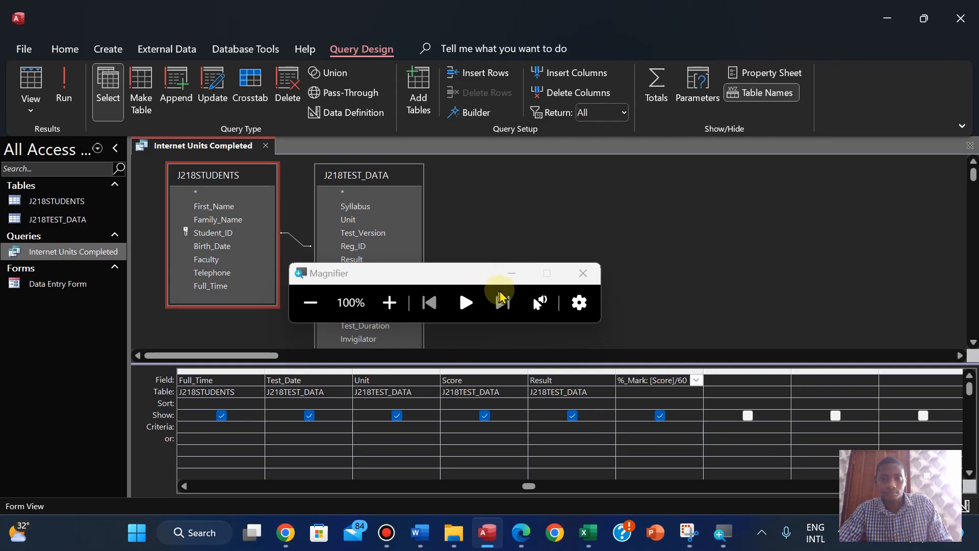
- Run the query, minimise Magnifier and widen the %_Mark column to fit its values
{"action": "left_click", "coordinate": [66, 92]}
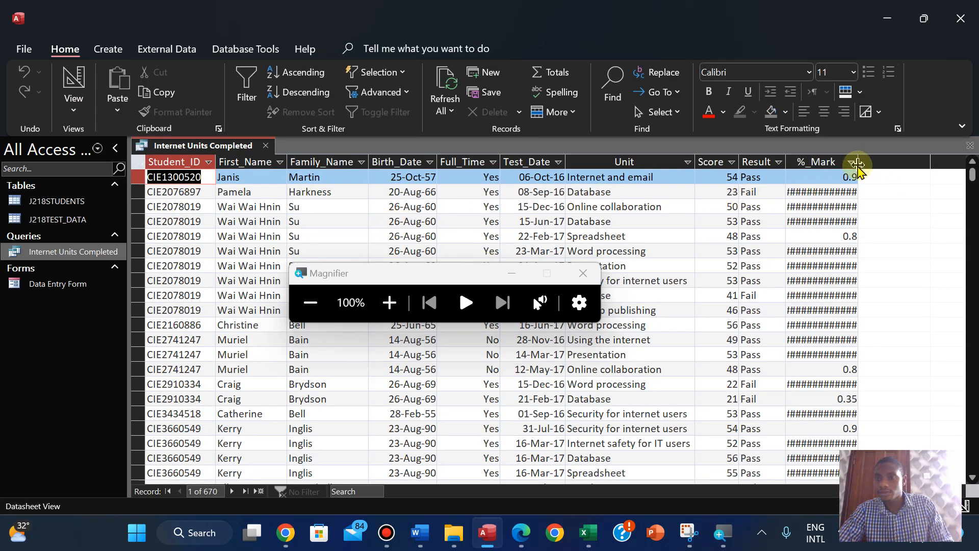
{"action": "left_click", "coordinate": [517, 272]}
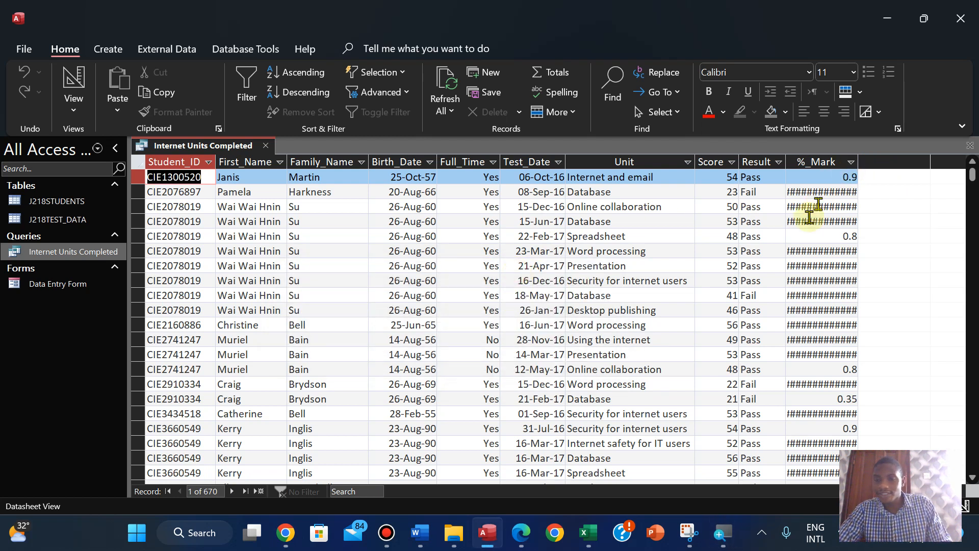
{"action": "double_click", "coordinate": [859, 158]}
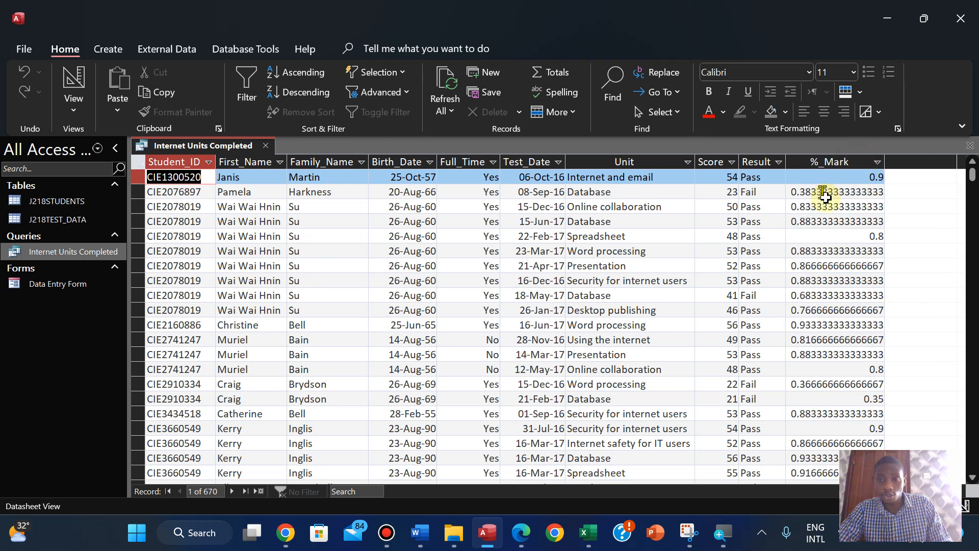
- Narrow the %_Mark column, consult its display format in the exam paper, and refit the column to its values in Access
{"action": "left_click_drag", "start_coordinate": [884, 163], "coordinate": [867, 166]}
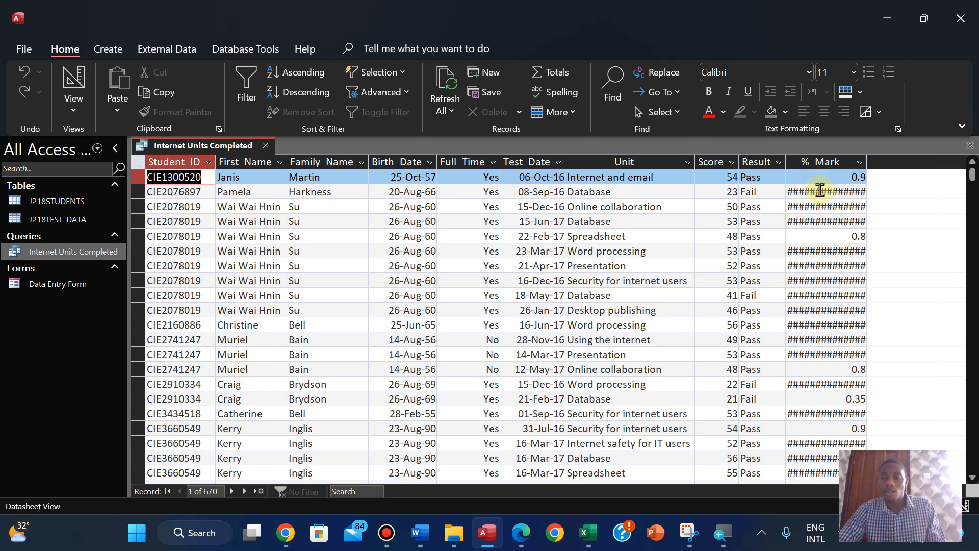
{"action": "left_click", "coordinate": [522, 543]}
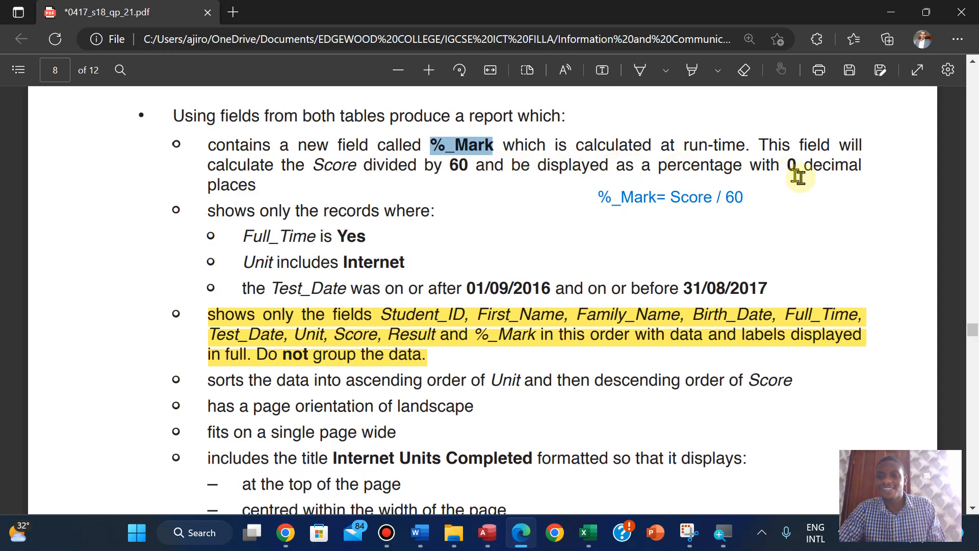
{"action": "left_click", "coordinate": [488, 542]}
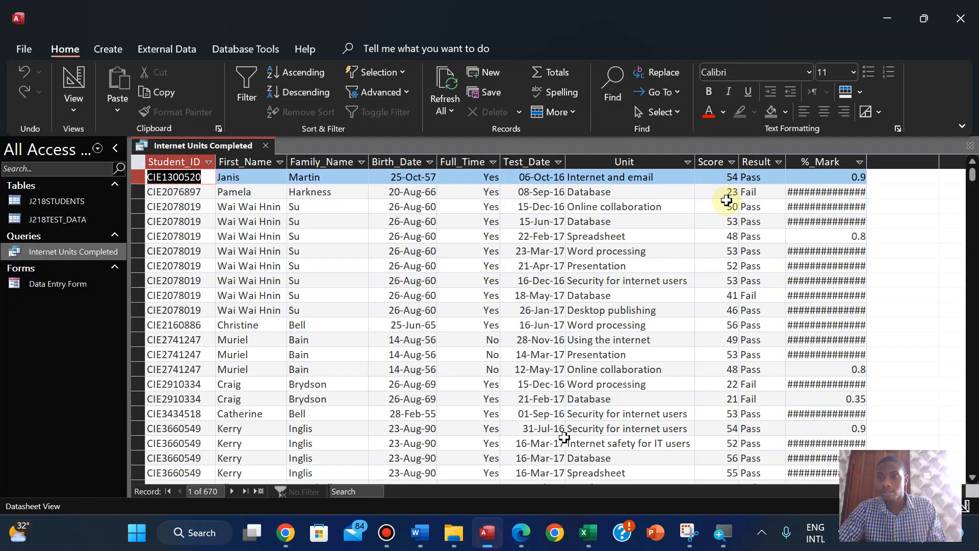
{"action": "double_click", "coordinate": [868, 160]}
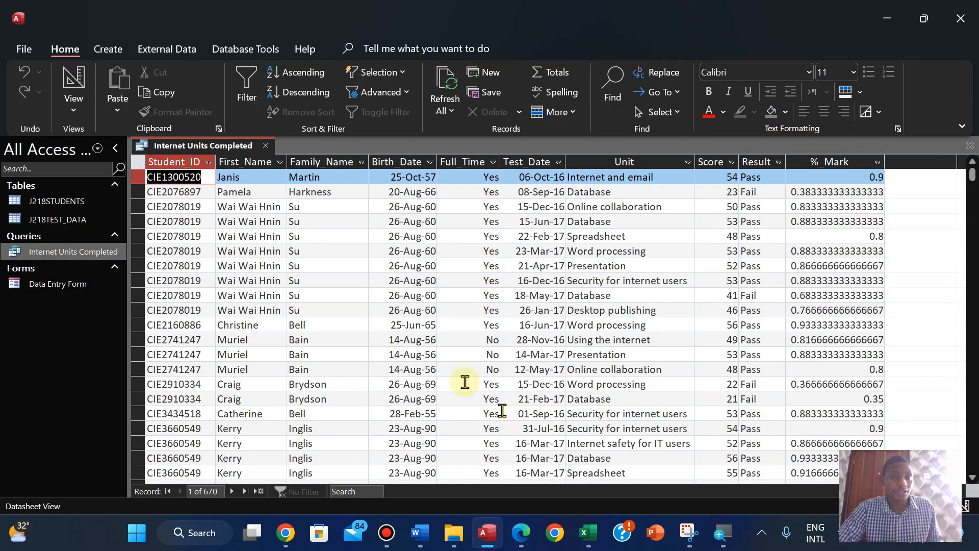
- In the query's Design View, set the %_Mark field's properties to Percent format with 0 decimal places
{"action": "left_click", "coordinate": [65, 121]}
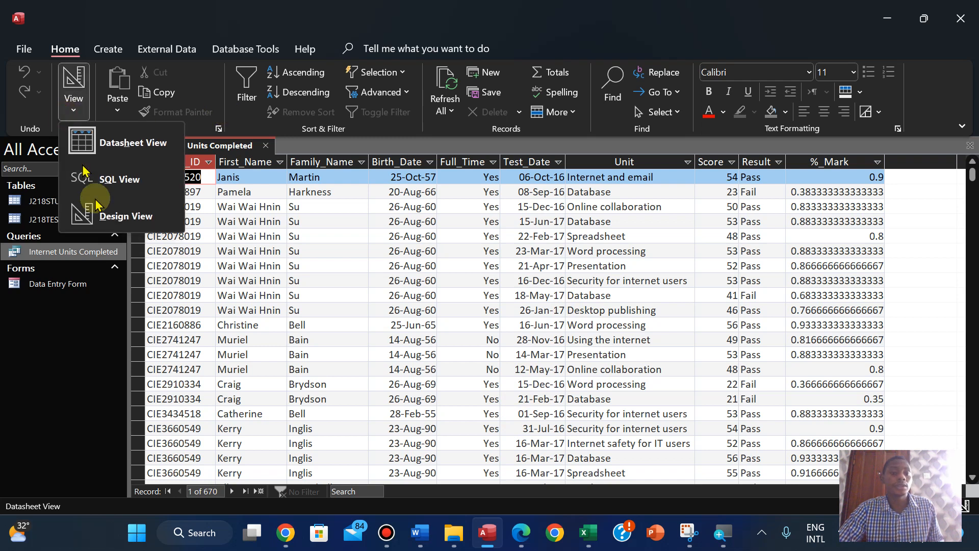
{"action": "left_click", "coordinate": [96, 214]}
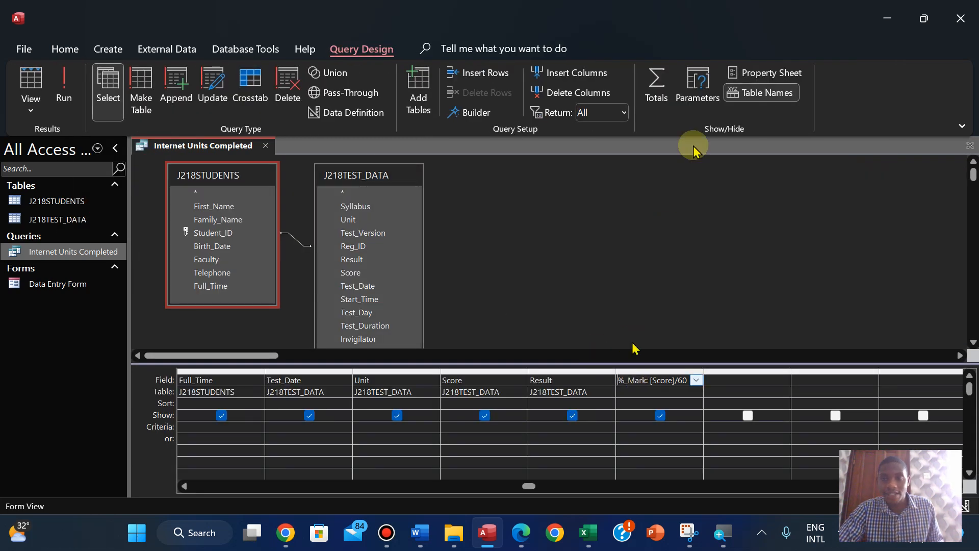
{"action": "left_click", "coordinate": [746, 76]}
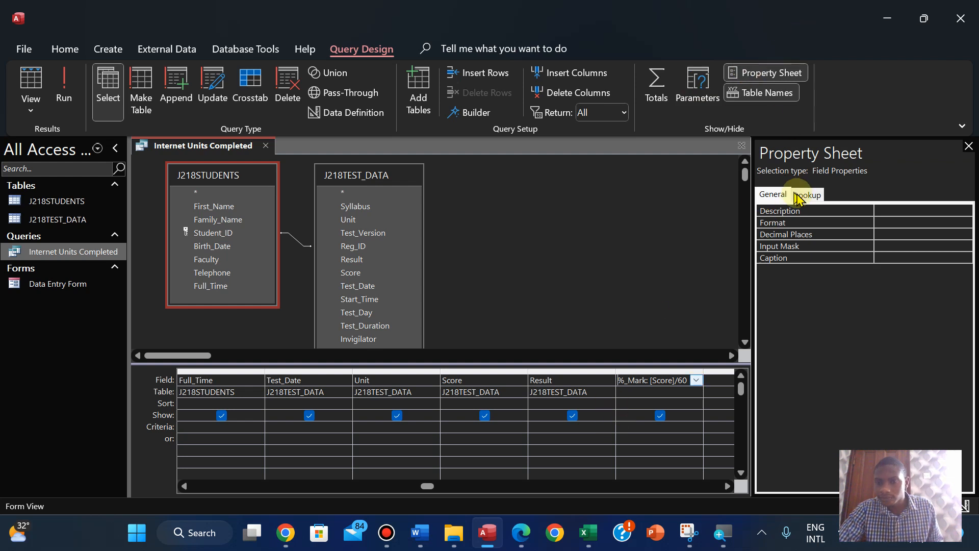
{"action": "left_click", "coordinate": [899, 219]}
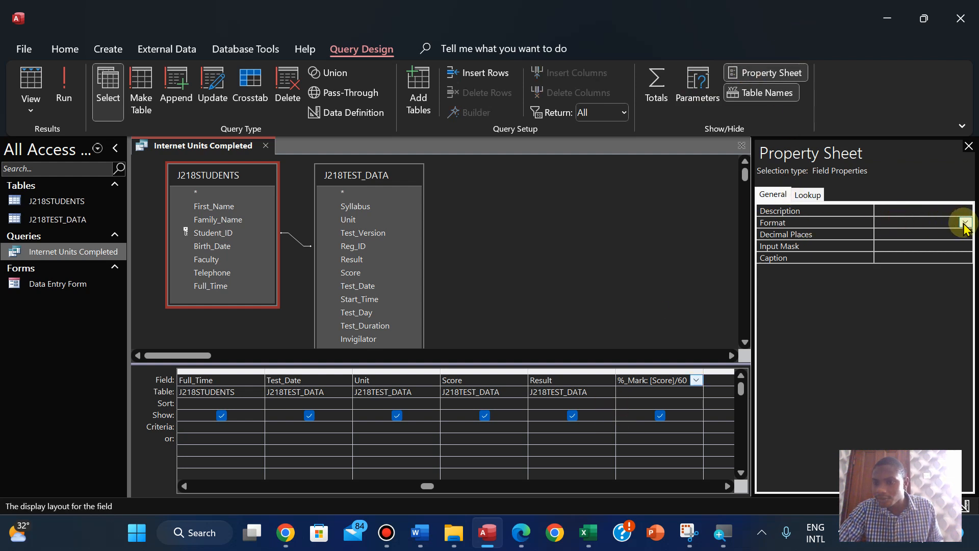
{"action": "left_click", "coordinate": [965, 222]}
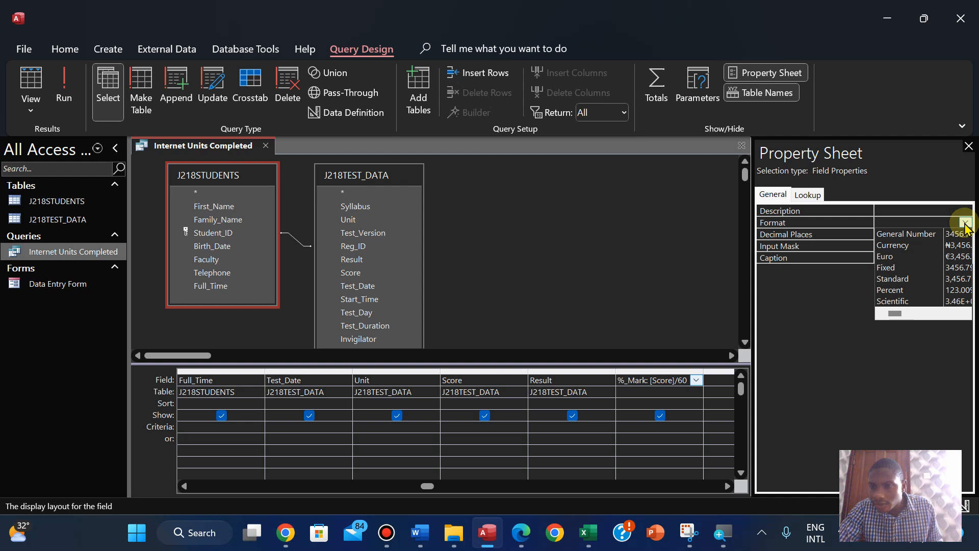
{"action": "left_click", "coordinate": [940, 290]}
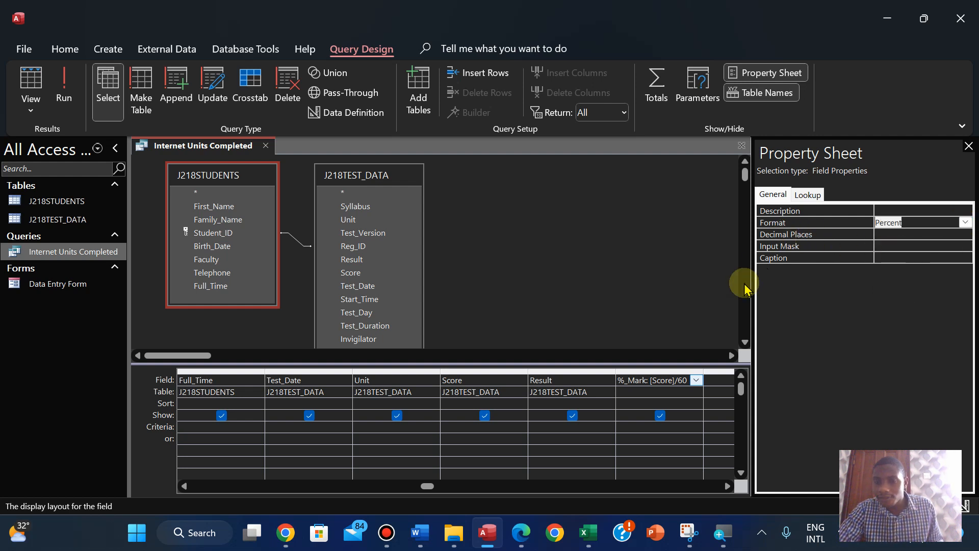
{"action": "left_click", "coordinate": [900, 233]}
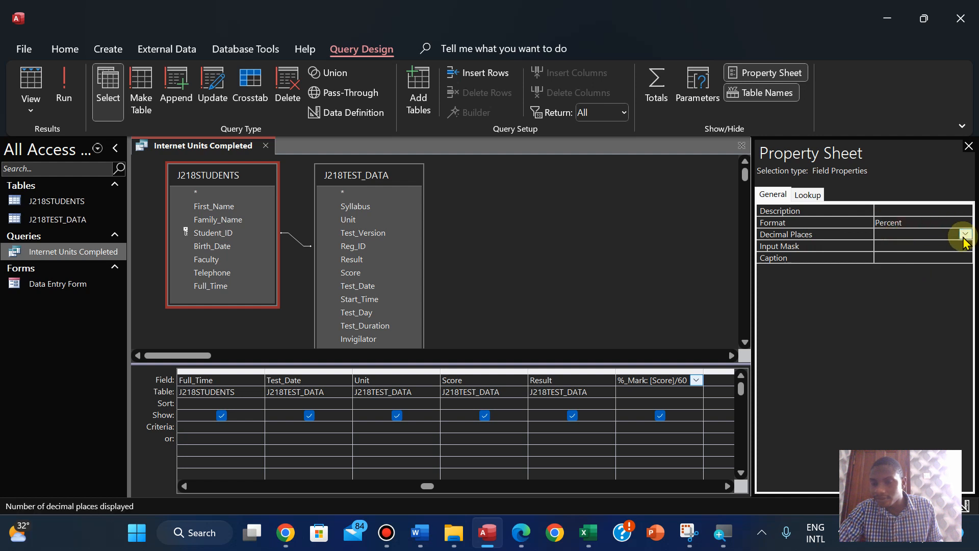
{"action": "left_click", "coordinate": [966, 234]}
{"action": "left_click", "coordinate": [923, 259]}
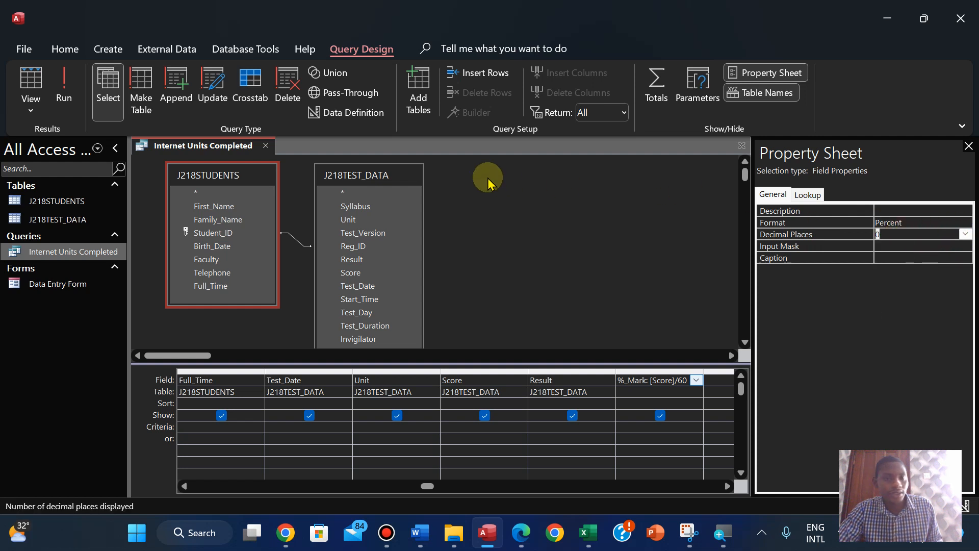
- Run the query and fit the %_Mark column width to its percentage values
{"action": "left_click", "coordinate": [65, 94]}
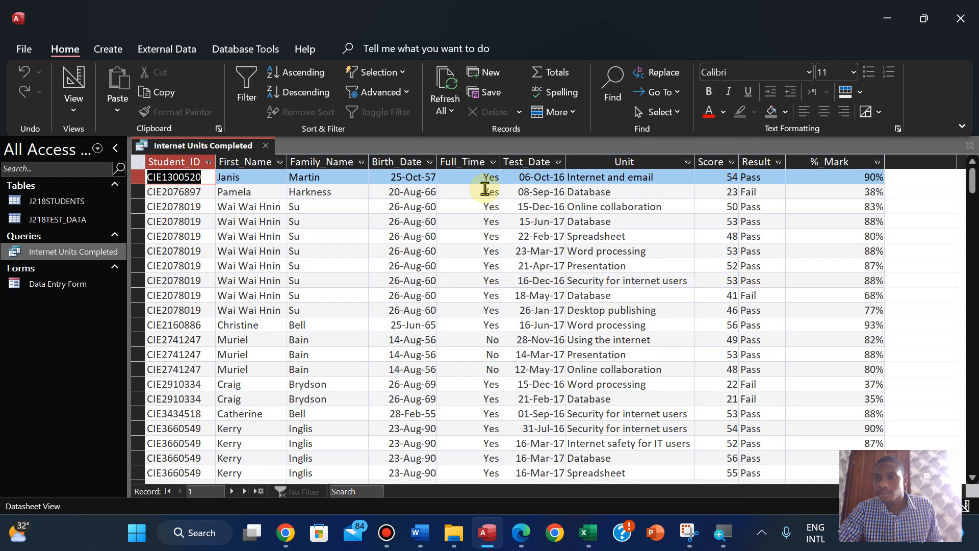
{"action": "double_click", "coordinate": [885, 162]}
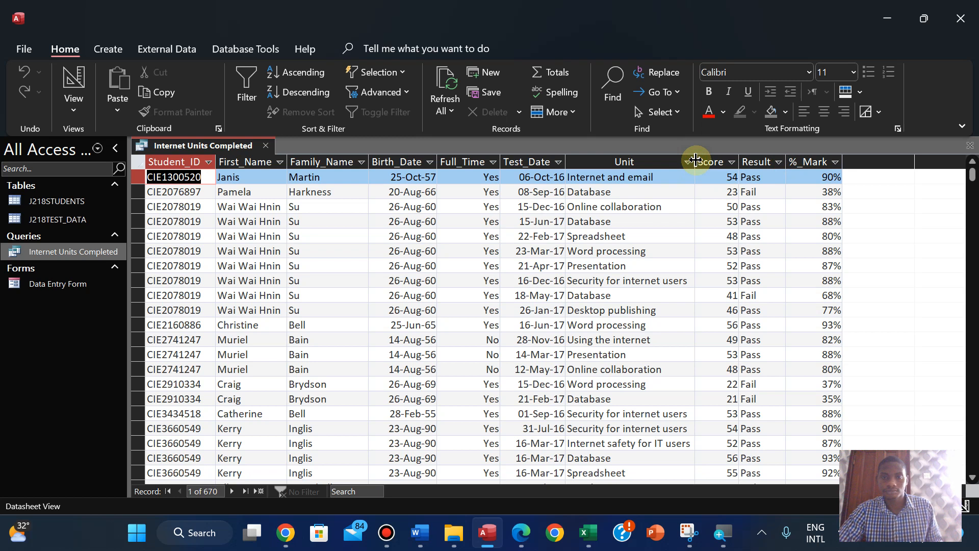
- Switch to the exam paper in Edge and highlight the whole %_Mark calculated field requirement in yellow
{"action": "left_click", "coordinate": [520, 534]}
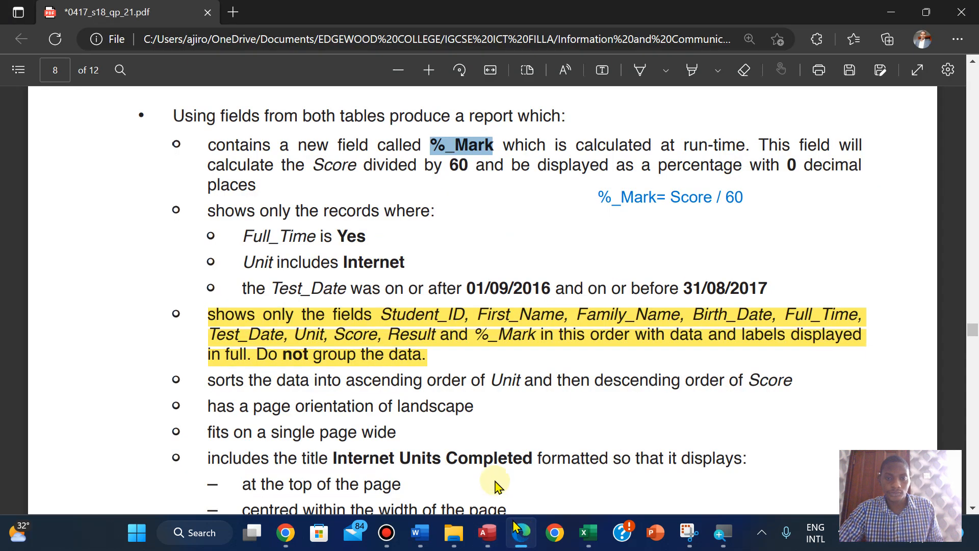
{"action": "left_click", "coordinate": [253, 155]}
{"action": "left_click_drag", "start_coordinate": [209, 145], "coordinate": [264, 196]}
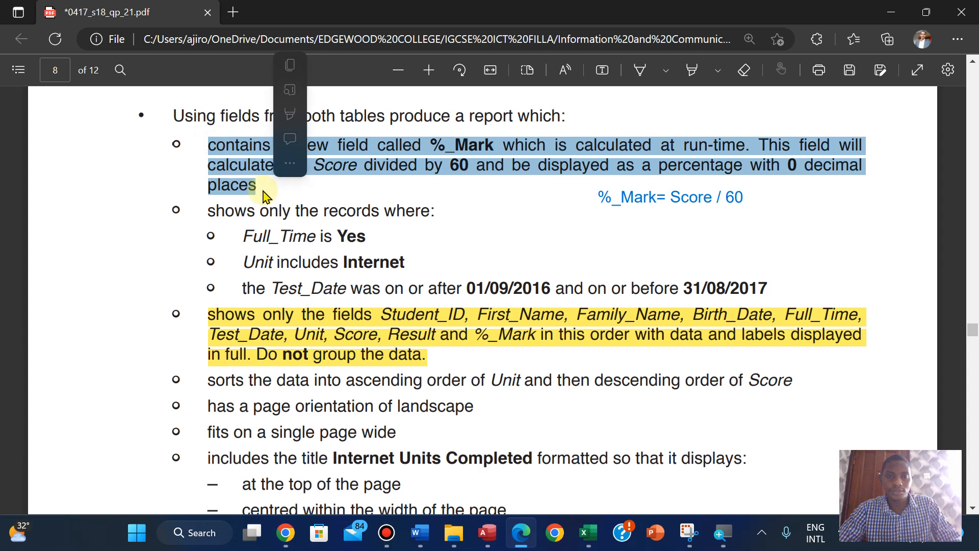
{"action": "mouse_move", "coordinate": [369, 114]}
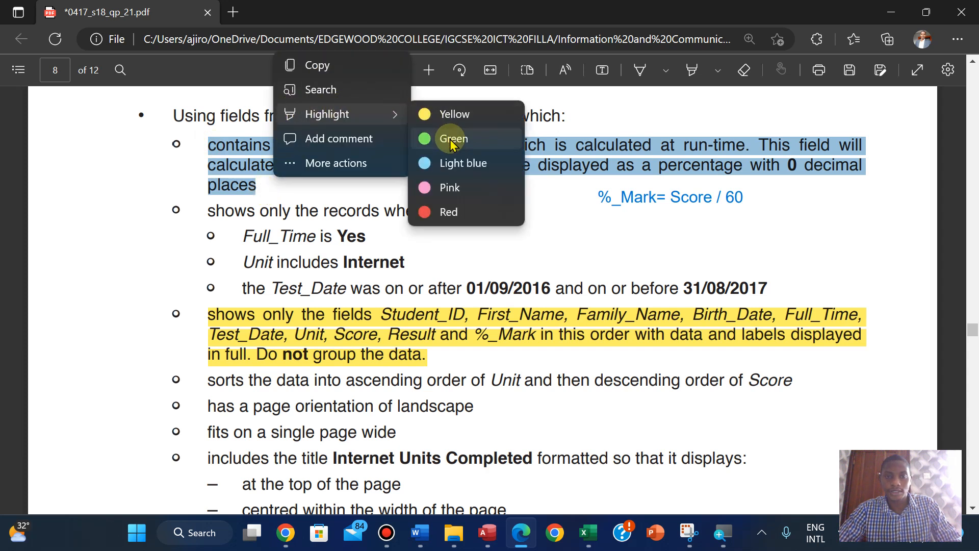
{"action": "left_click", "coordinate": [453, 113]}
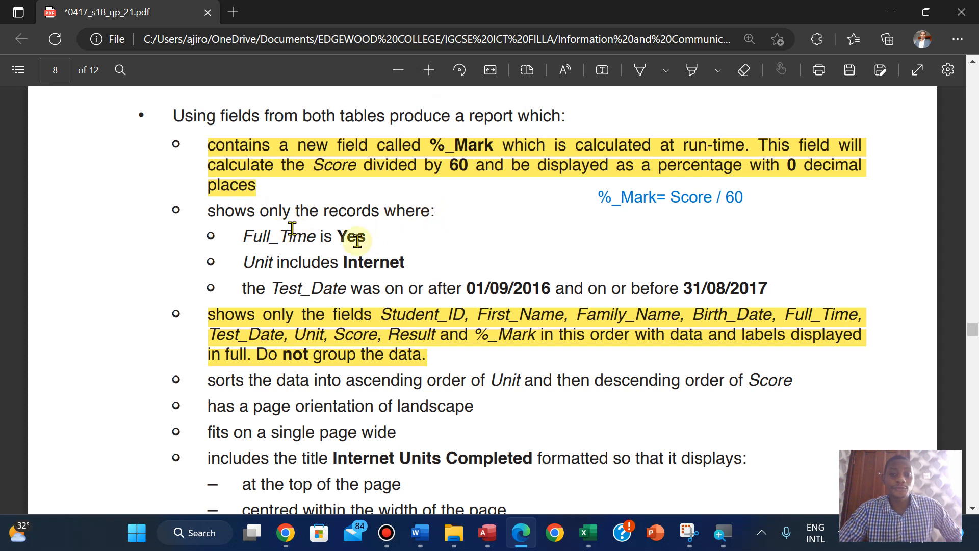
- Return to Access, show the Internet Units Completed query in Design View and close the Property Sheet
{"action": "left_click", "coordinate": [487, 532]}
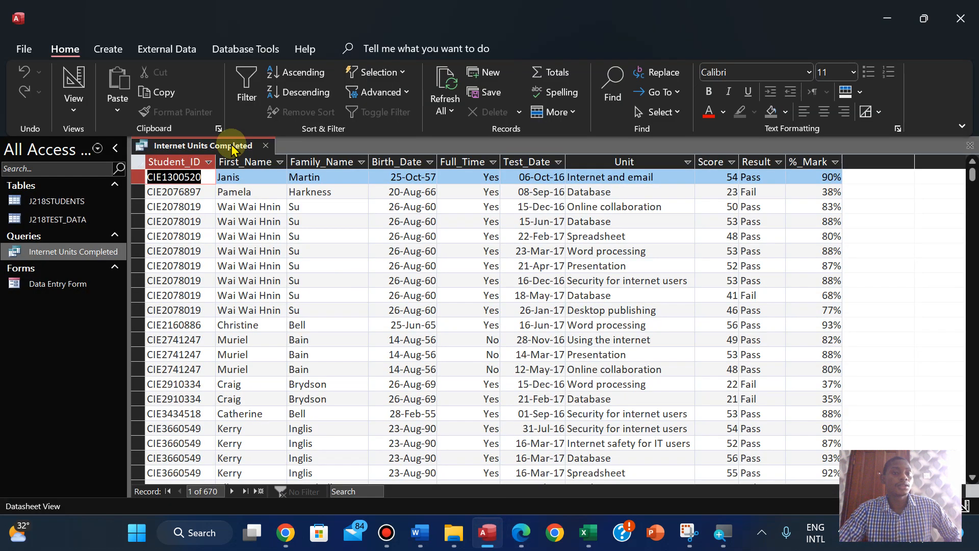
{"action": "left_click", "coordinate": [74, 104]}
{"action": "left_click", "coordinate": [107, 219]}
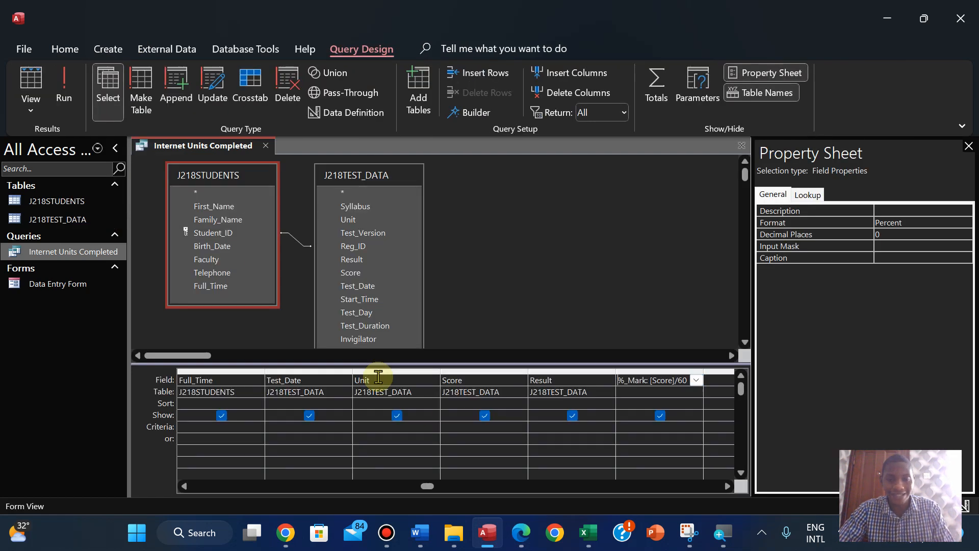
{"action": "left_click", "coordinate": [968, 148]}
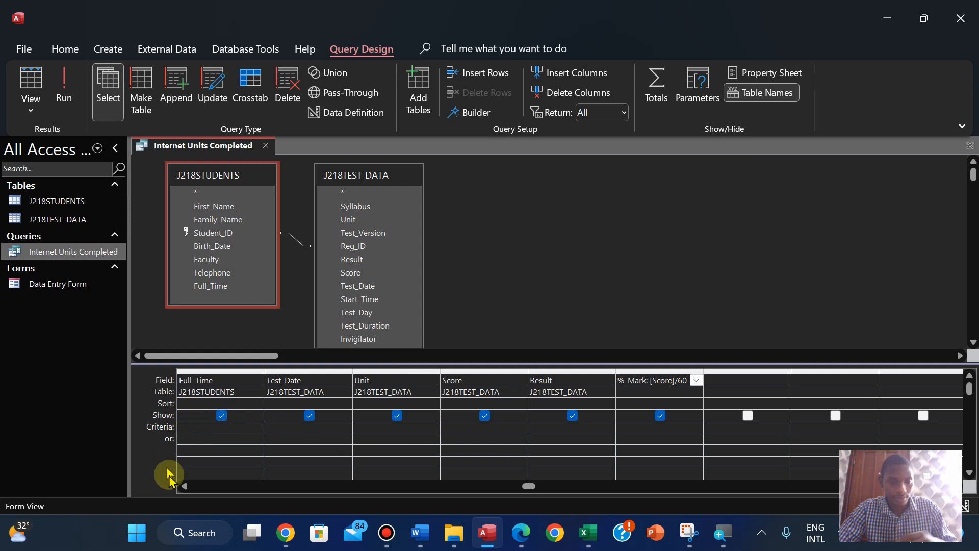
- Enter Yes as the criteria for the Full_Time field in the query design grid
{"action": "left_click", "coordinate": [183, 486]}
{"action": "left_click", "coordinate": [184, 486]}
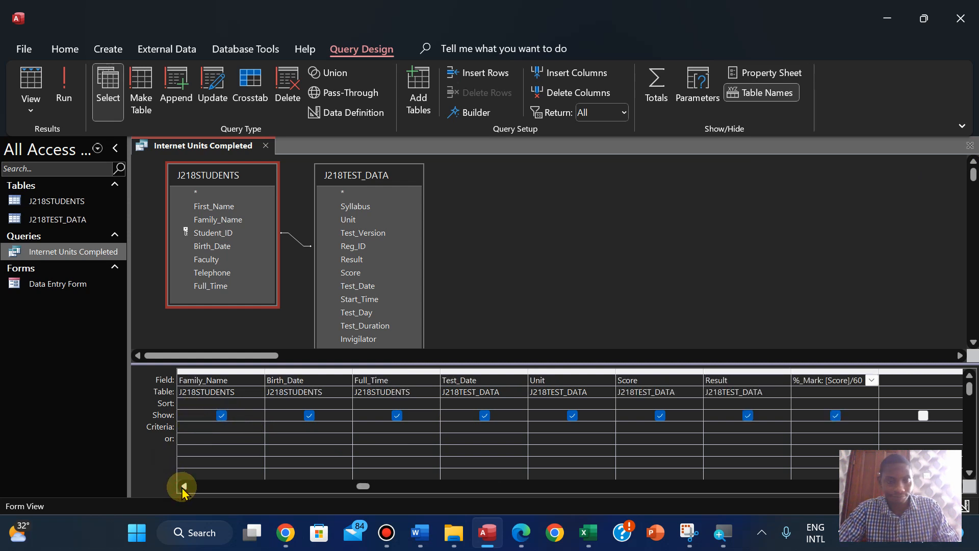
{"action": "left_click", "coordinate": [184, 486]}
{"action": "left_click", "coordinate": [184, 486]}
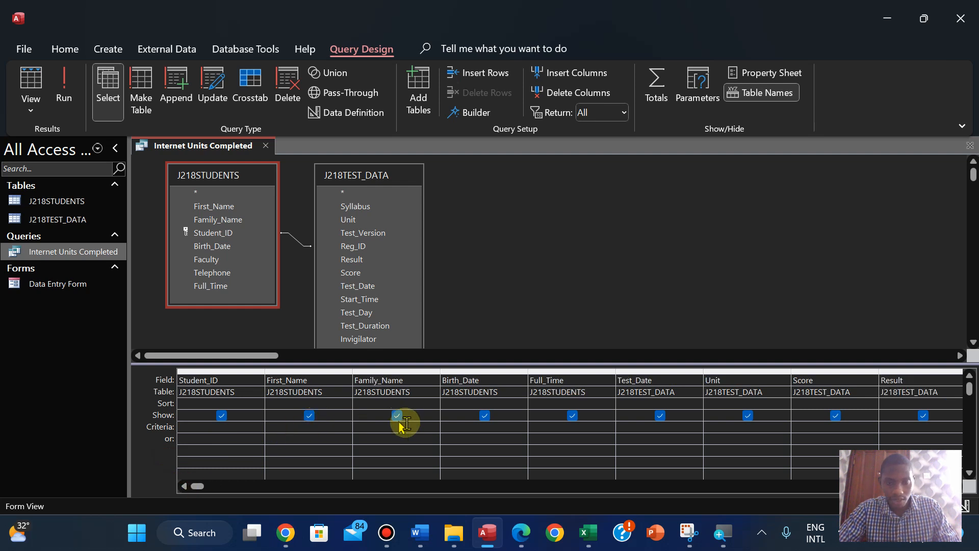
{"action": "left_click", "coordinate": [539, 431]}
{"action": "type", "text": "Ye"}
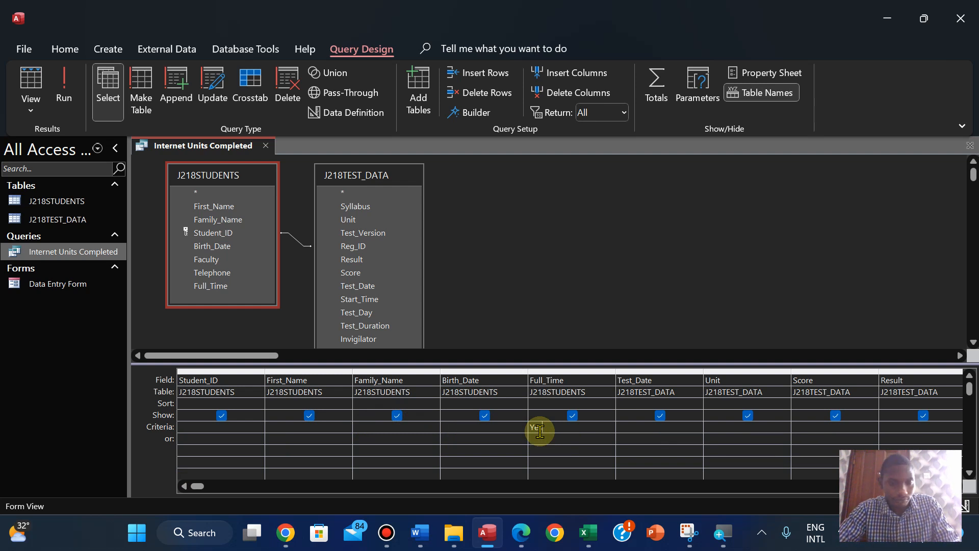
{"action": "type", "text": "s"}
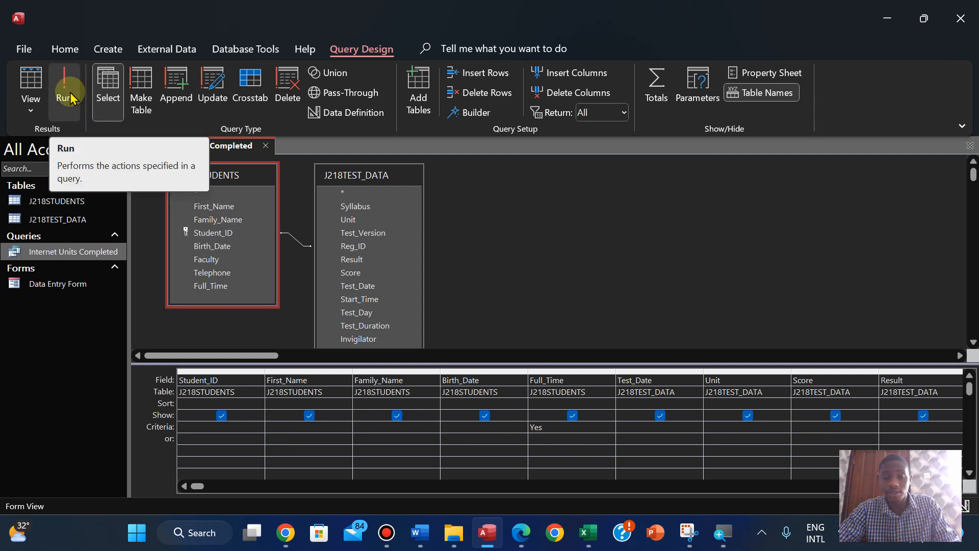
- Run the query, then switch to the exam paper in Edge and copy the word Internet from the Unit condition
{"action": "left_click", "coordinate": [70, 97]}
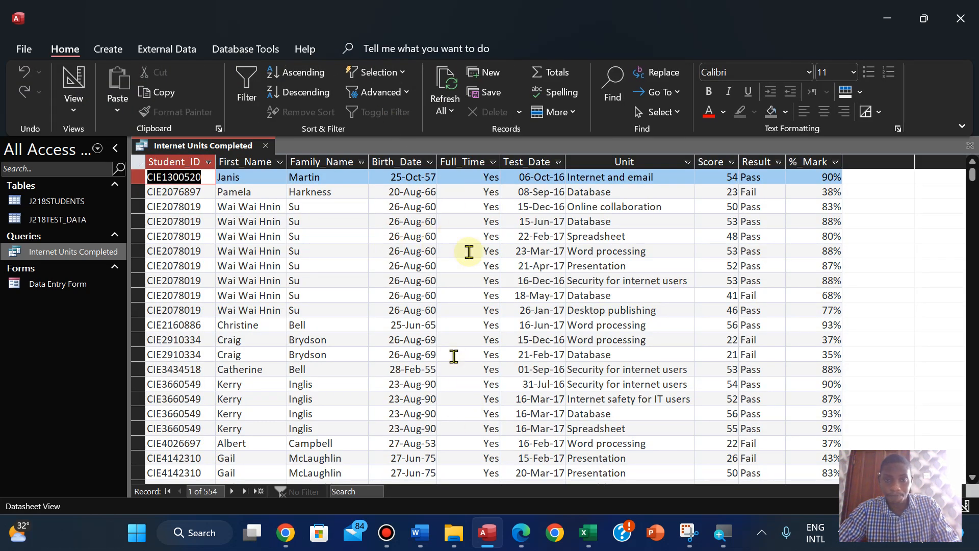
{"action": "left_click", "coordinate": [521, 533]}
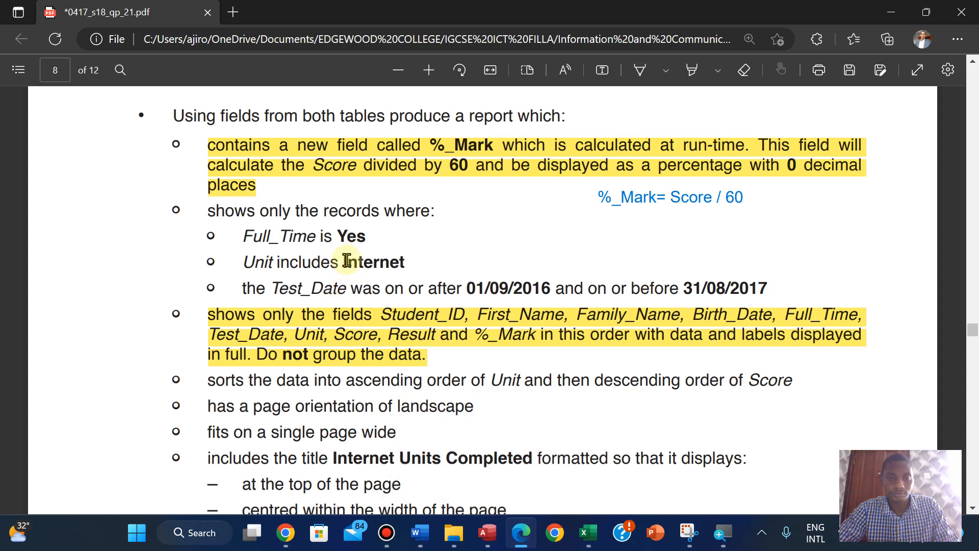
{"action": "left_click_drag", "start_coordinate": [346, 260], "coordinate": [408, 266]}
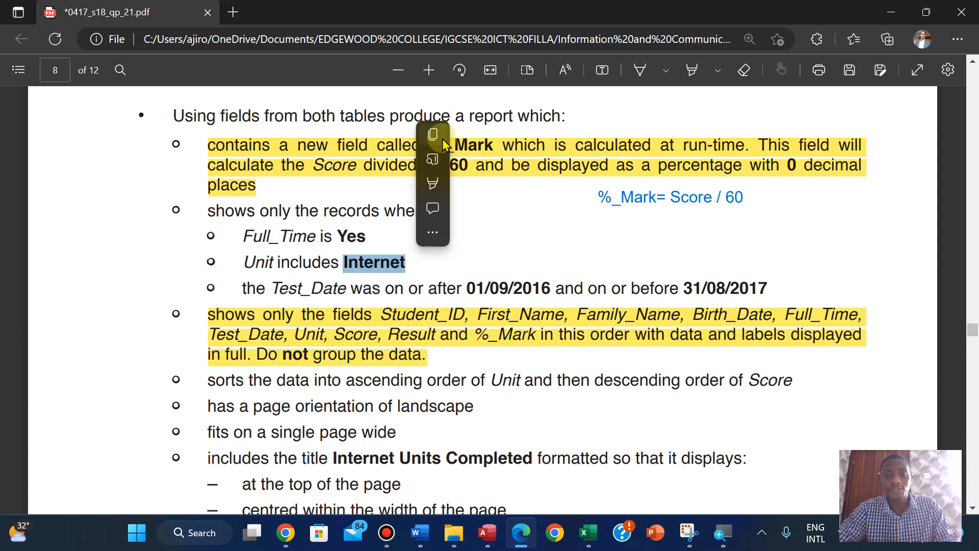
{"action": "left_click", "coordinate": [443, 137]}
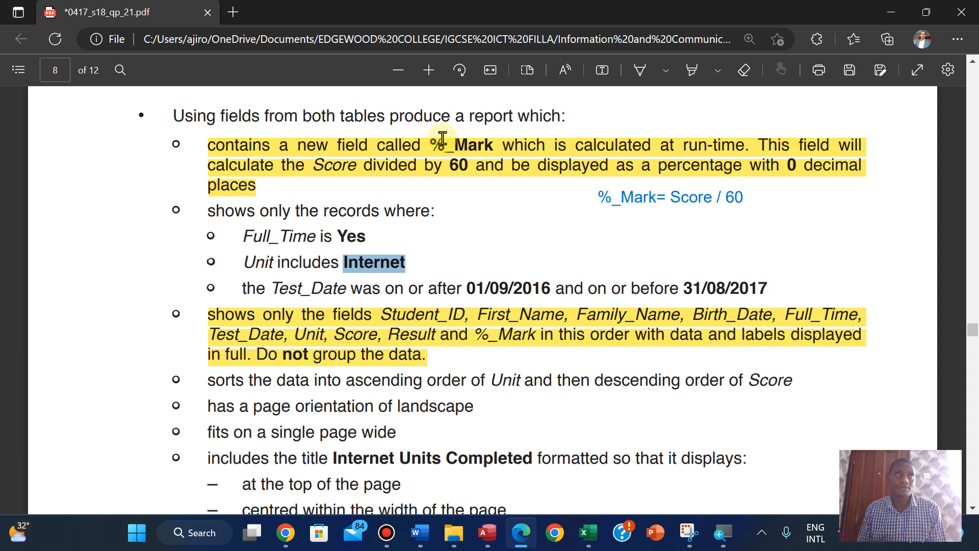
- Add a two-line text note beside the record conditions with a sample name preceded by an asterisk and followed by one
{"action": "left_click", "coordinate": [598, 72]}
{"action": "left_click", "coordinate": [562, 239]}
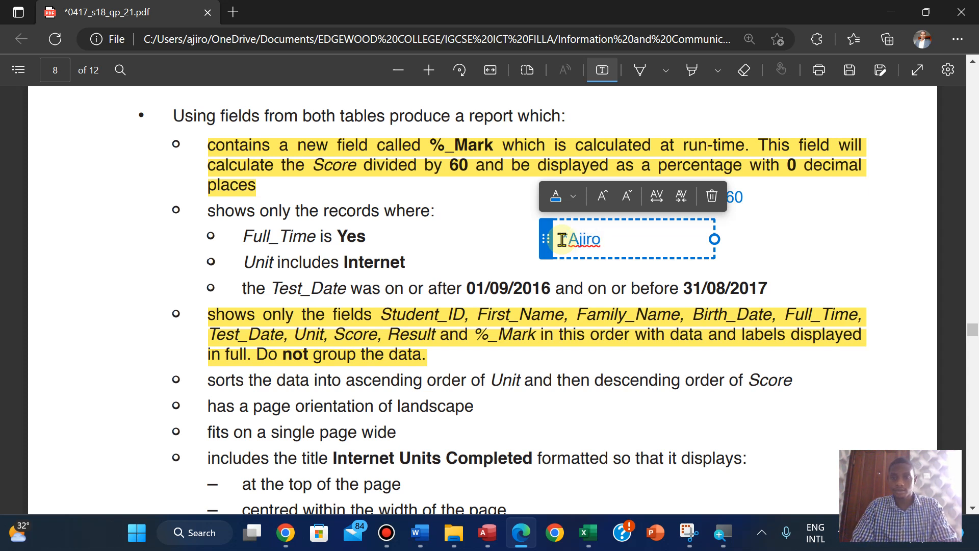
{"action": "key", "text": "Return"}
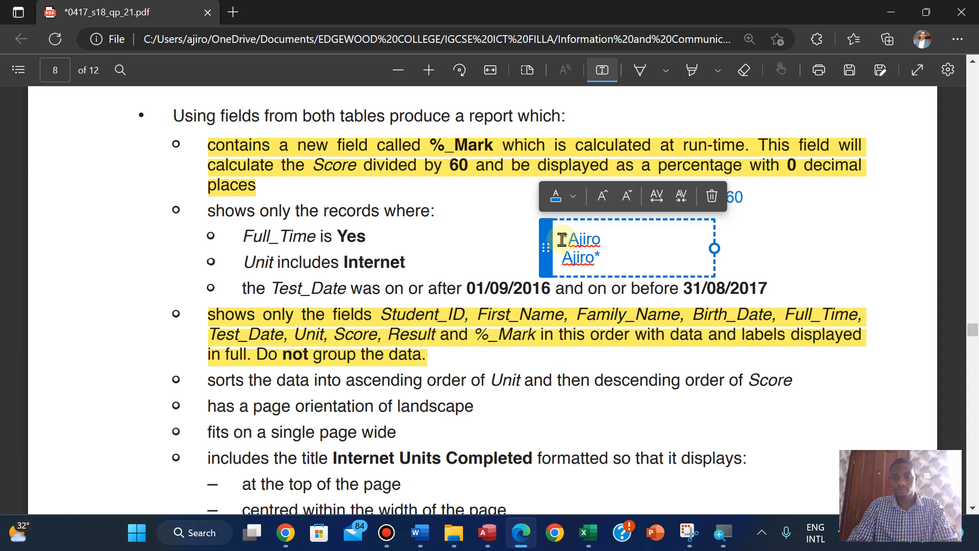
{"action": "left_click", "coordinate": [562, 239]}
{"action": "type", "text": "*"}
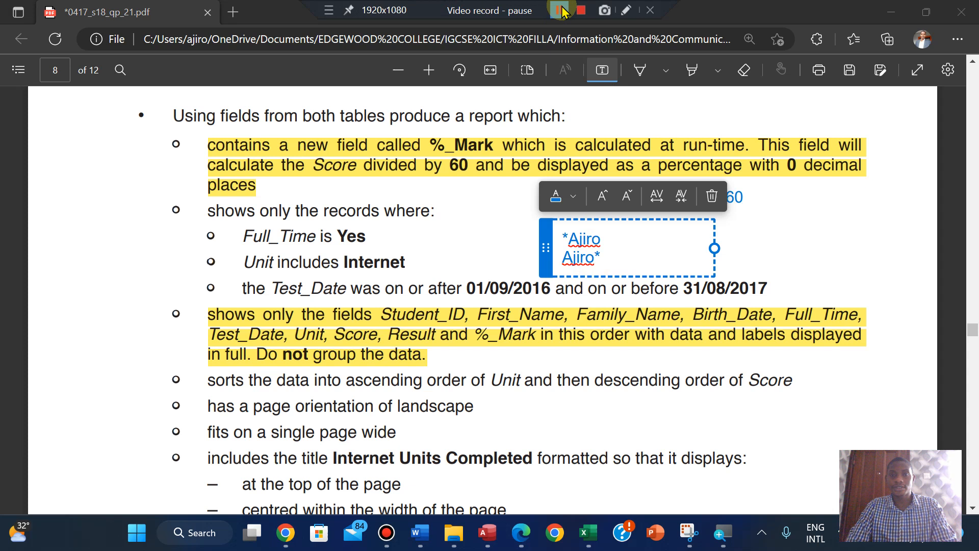
- Examine the wildcard and comparison examples on page 28 of the data manipulation lesson slides
{"action": "left_click", "coordinate": [559, 16]}
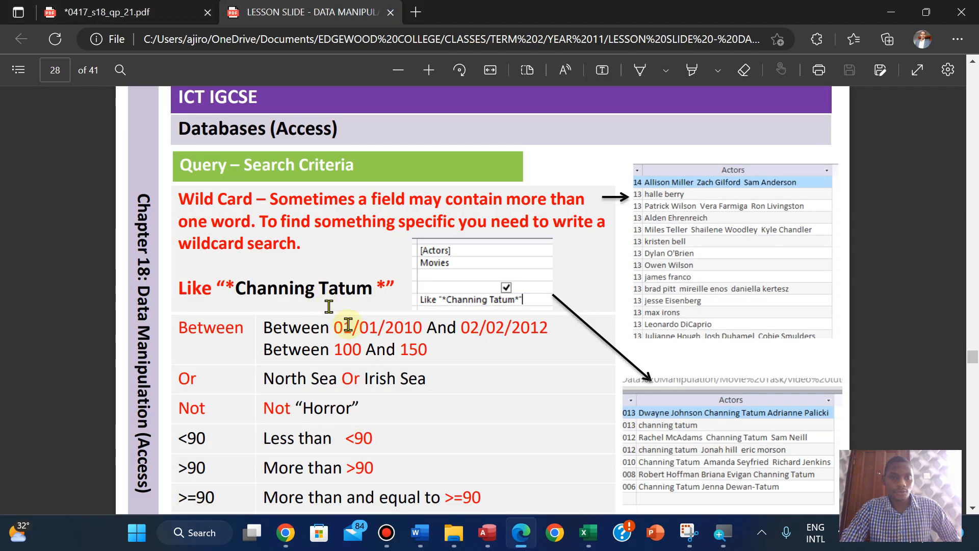
{"action": "mouse_move", "coordinate": [483, 6]}
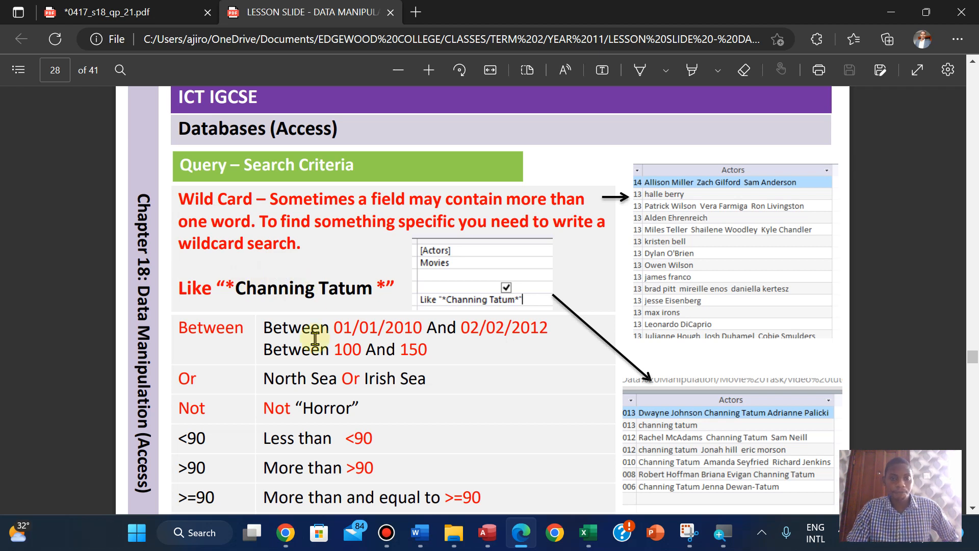
{"action": "scroll", "coordinate": [315, 339], "scroll_direction": "down", "scroll_amount": 3}
{"action": "scroll", "coordinate": [315, 338], "scroll_direction": "up", "scroll_amount": 2}
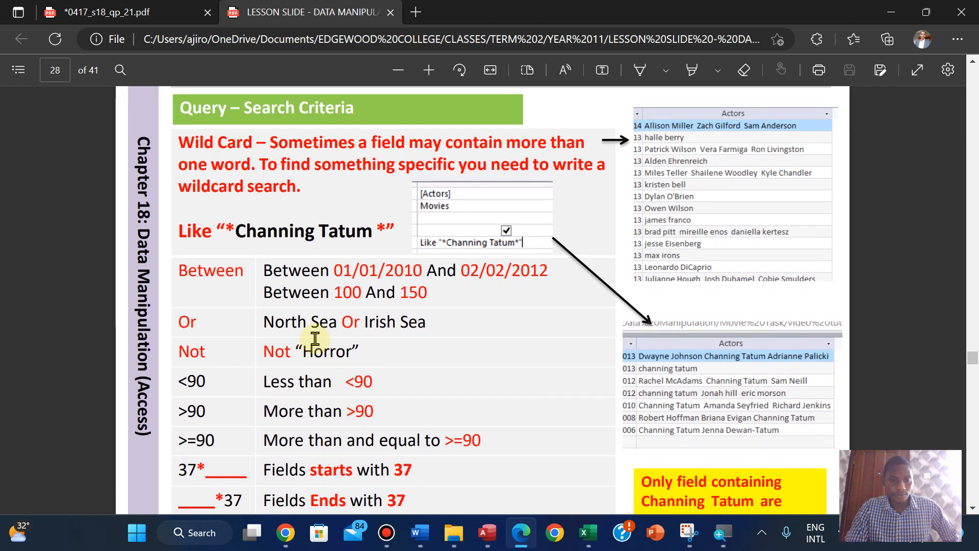
{"action": "scroll", "coordinate": [315, 338], "scroll_direction": "down", "scroll_amount": 2}
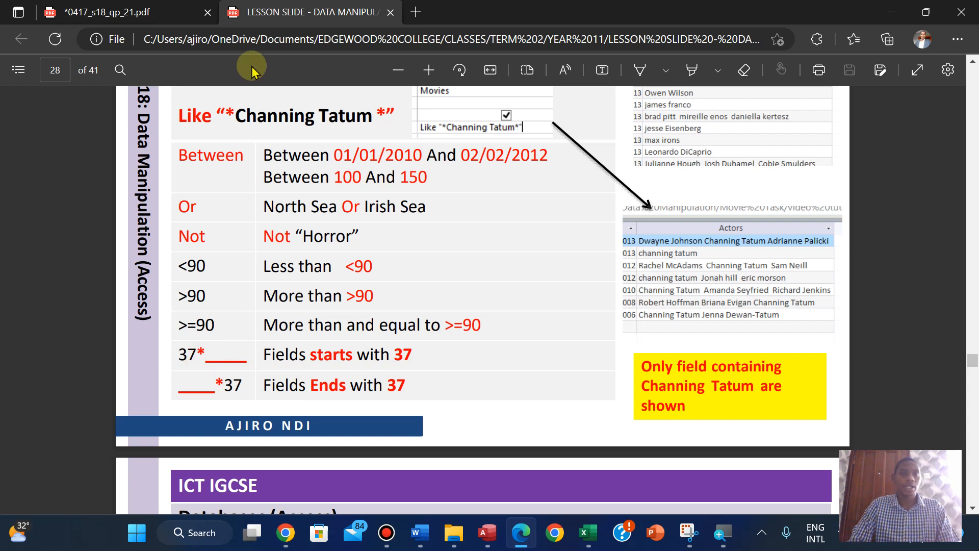
- Insert underscores after the asterisk in both lines of the exam paper's wildcard note
{"action": "left_click", "coordinate": [147, 20]}
{"action": "type", "text": "*__"}
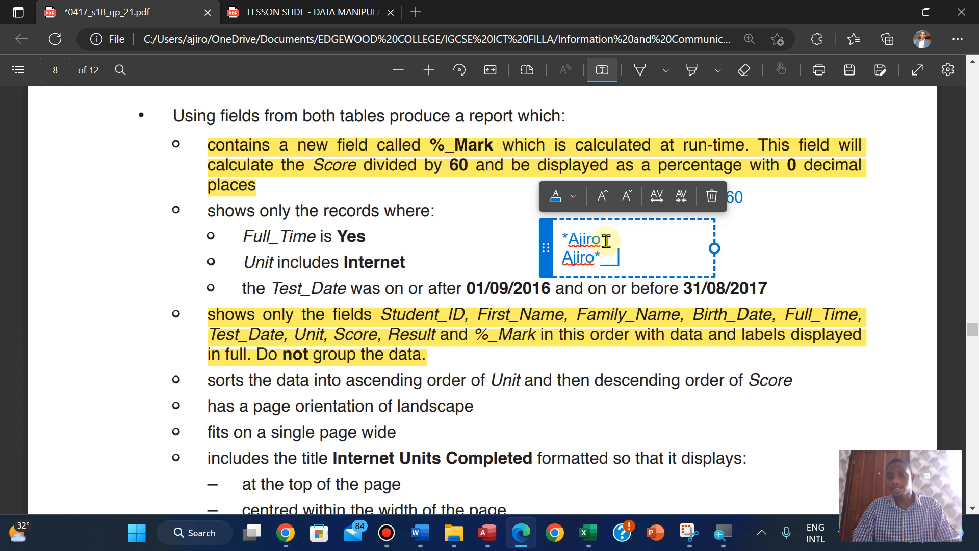
{"action": "left_click", "coordinate": [566, 238]}
{"action": "type", "text": "___"}
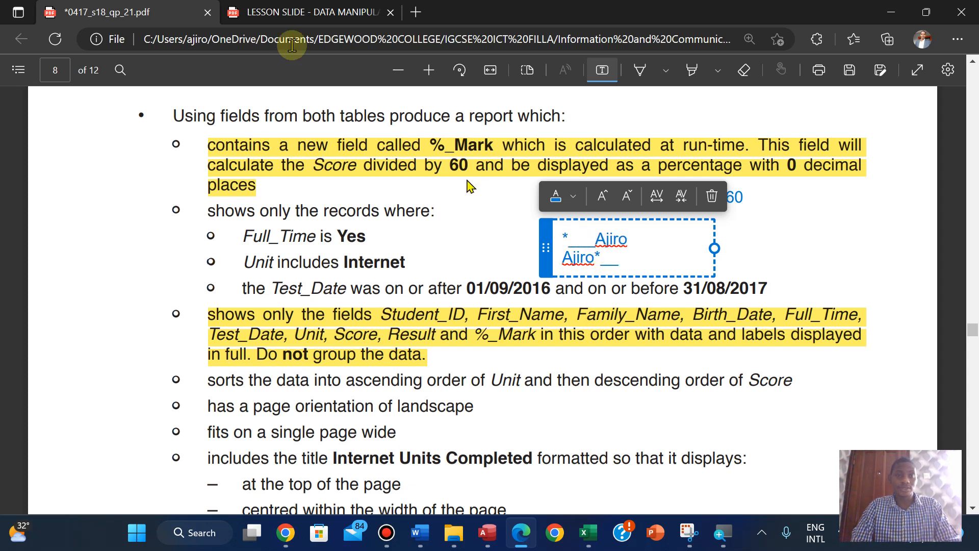
- Compare the starts-with and ends-with 37 examples on the lesson slide with the wildcard note on the exam paper
{"action": "left_click", "coordinate": [268, 8]}
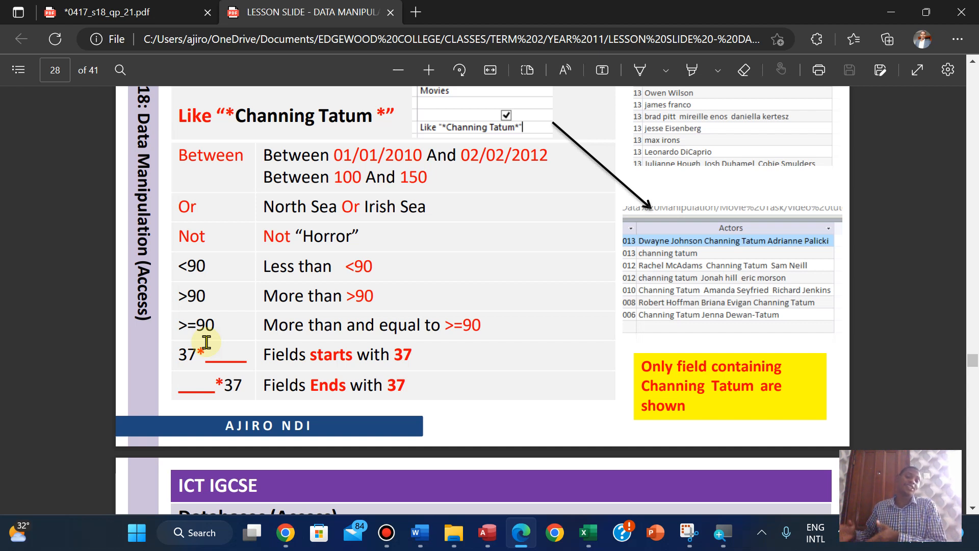
{"action": "left_click", "coordinate": [118, 12]}
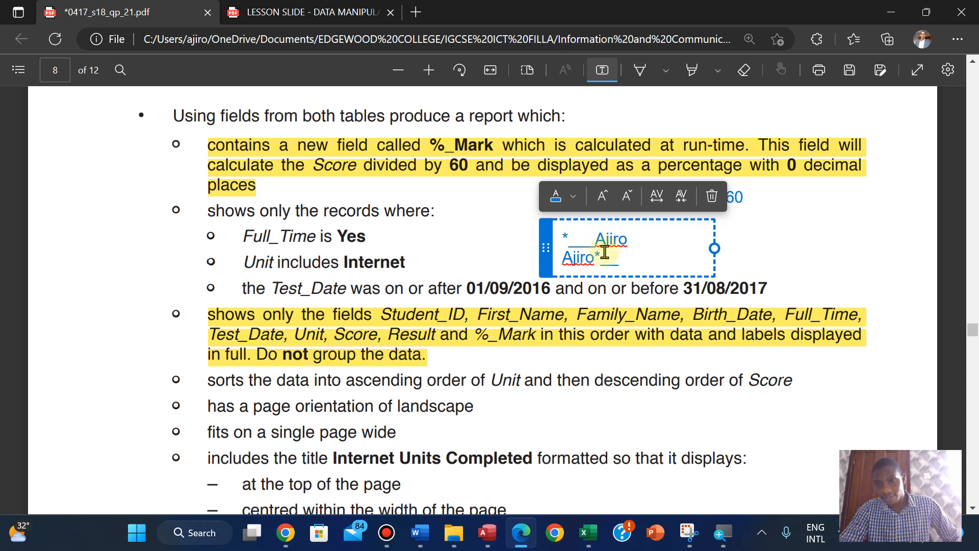
{"action": "left_click", "coordinate": [306, 10]}
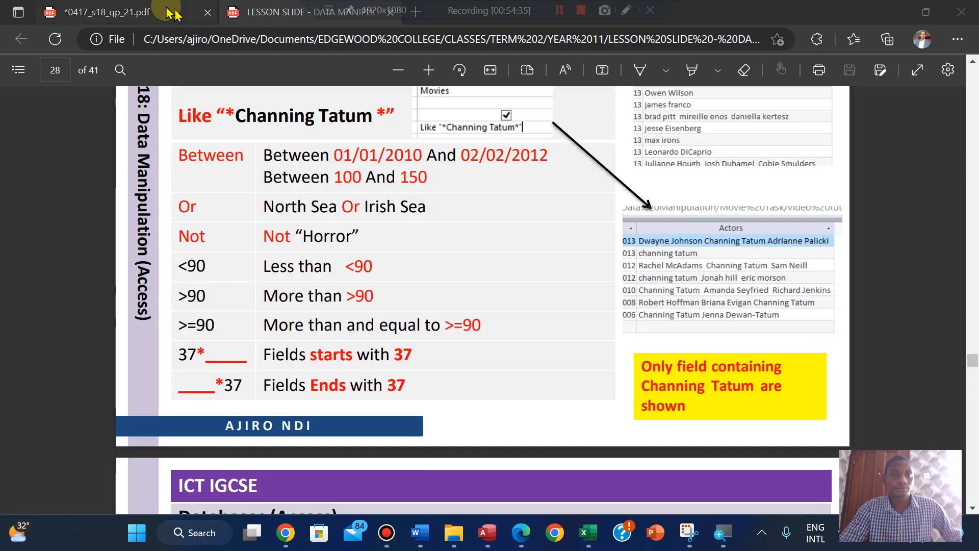
{"action": "left_click", "coordinate": [148, 10]}
{"action": "left_click", "coordinate": [306, 10]}
{"action": "left_click", "coordinate": [153, 12]}
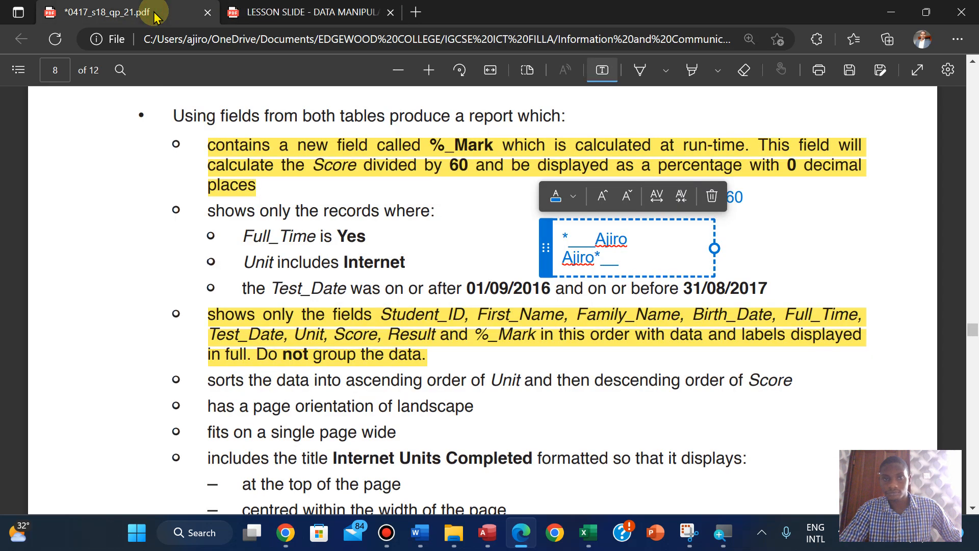
{"action": "left_click", "coordinate": [298, 12]}
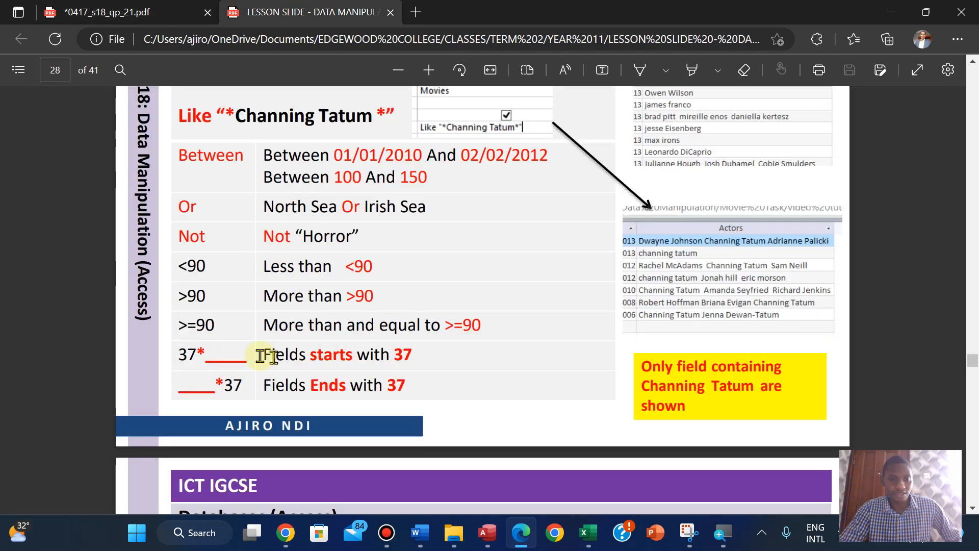
{"action": "left_click", "coordinate": [133, 7]}
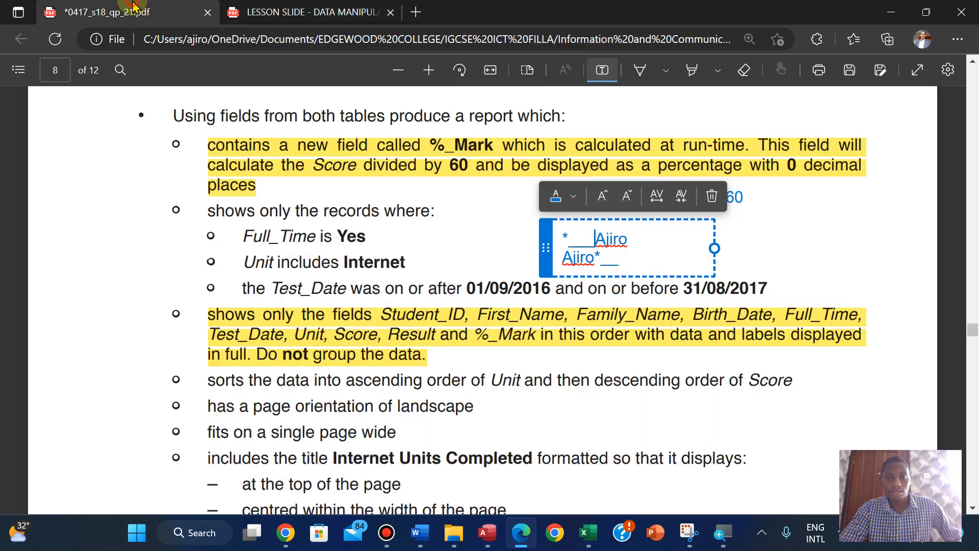
- Move the three underscores in the note's first line from before the sample name to after it
{"action": "left_click", "coordinate": [594, 240]}
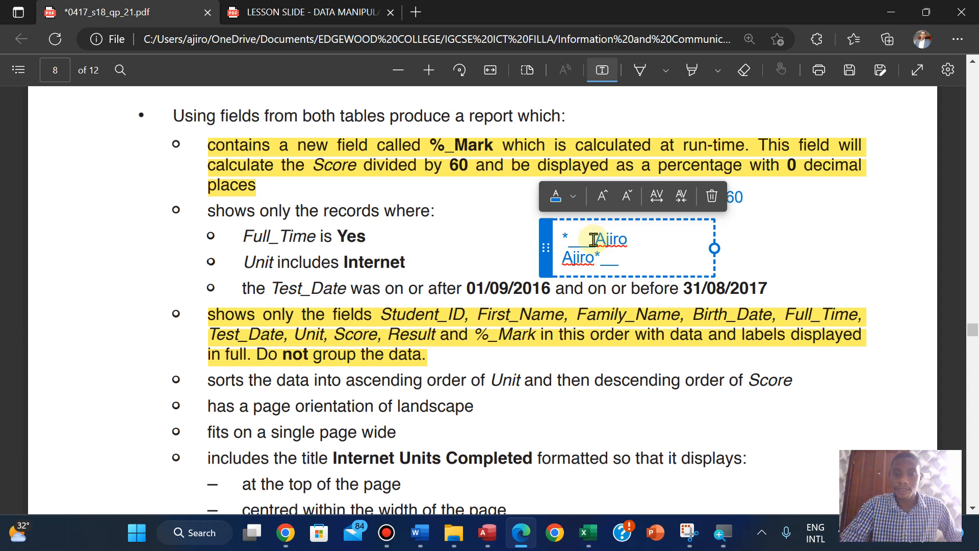
{"action": "key", "text": "BackSpace"}
{"action": "key", "text": "BackSpace"}
{"action": "key", "text": "BackSpace"}
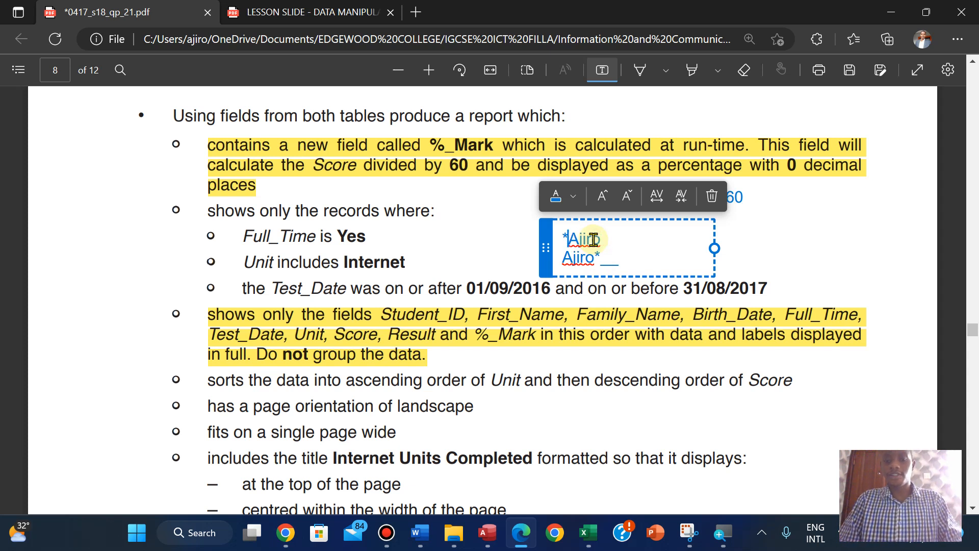
{"action": "key", "text": "Right"}
{"action": "key", "text": "Right"}
{"action": "key", "text": "Right"}
{"action": "key", "text": "Right"}
{"action": "type", "text": "___"}
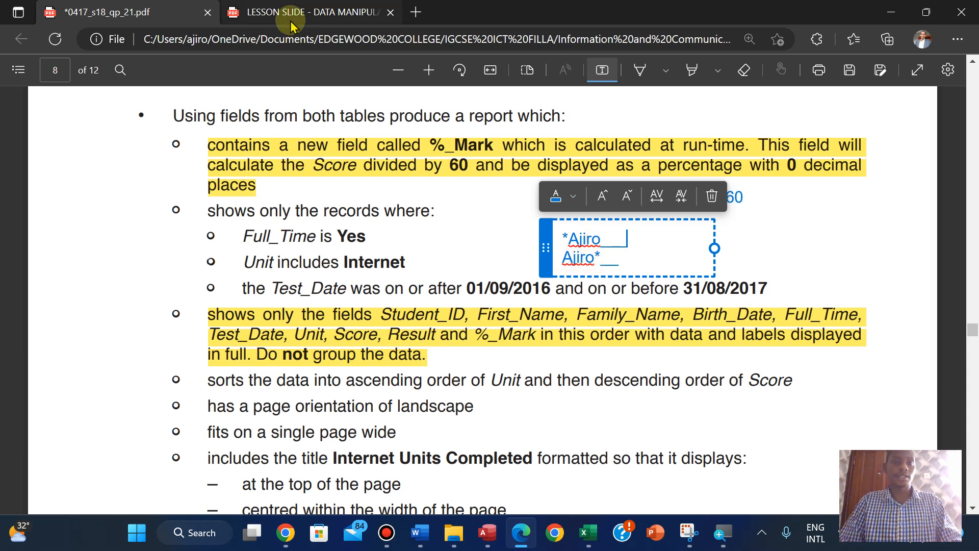
- Check the note's starting and ending wildcard patterns against the last two rows of the lesson slide's criteria table
{"action": "left_click", "coordinate": [261, 14]}
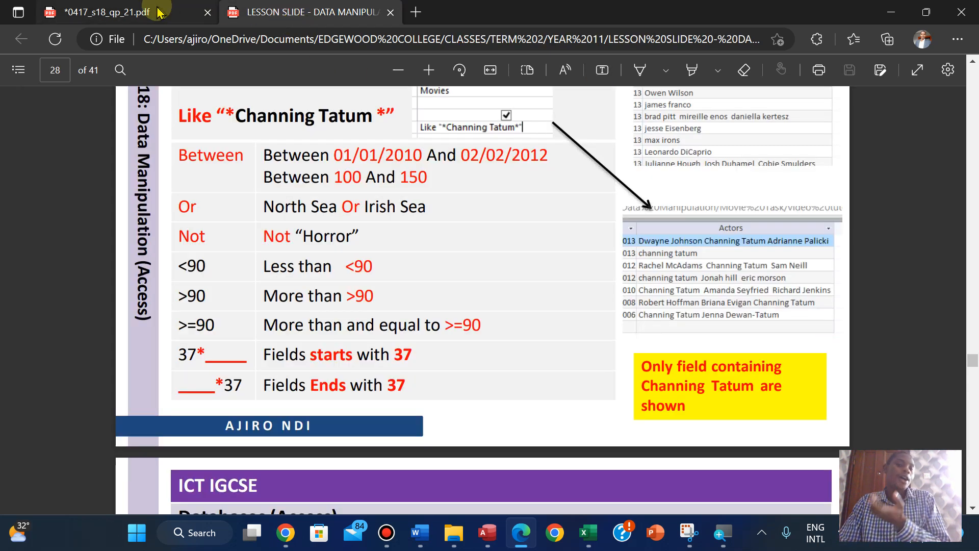
{"action": "mouse_move", "coordinate": [504, 8]}
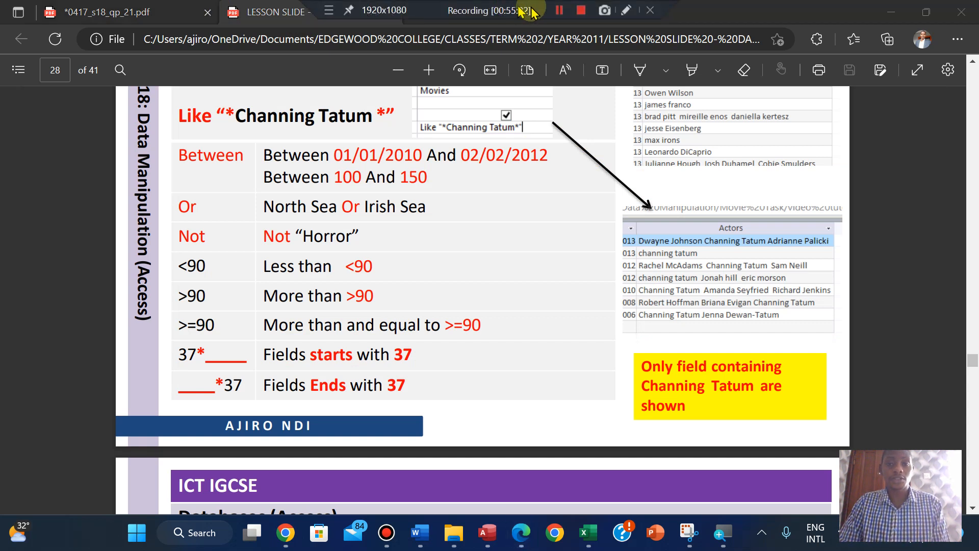
{"action": "left_click", "coordinate": [125, 10]}
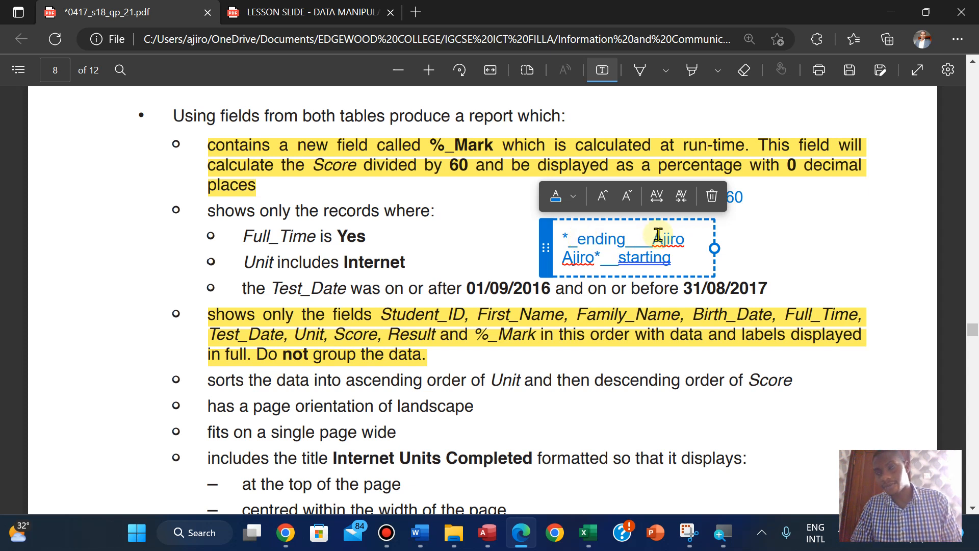
{"action": "left_click", "coordinate": [283, 11]}
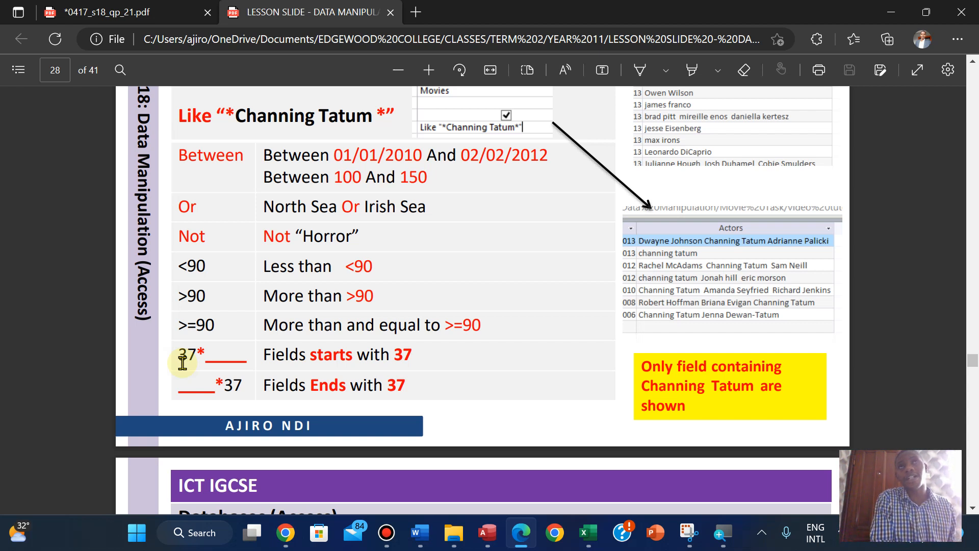
{"action": "left_click", "coordinate": [168, 8]}
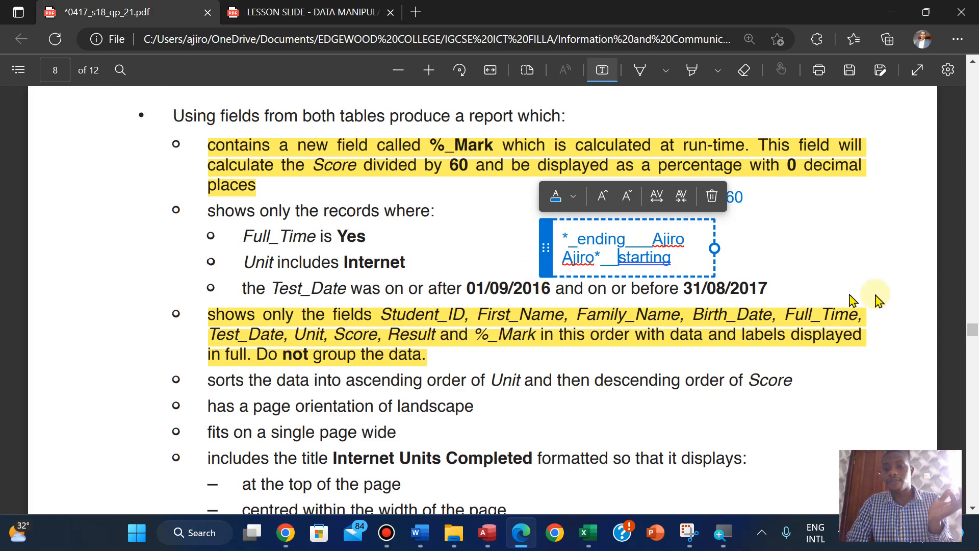
- Add a second text note beside the wildcard note with 01 on each of two lines
{"action": "left_click", "coordinate": [806, 249]}
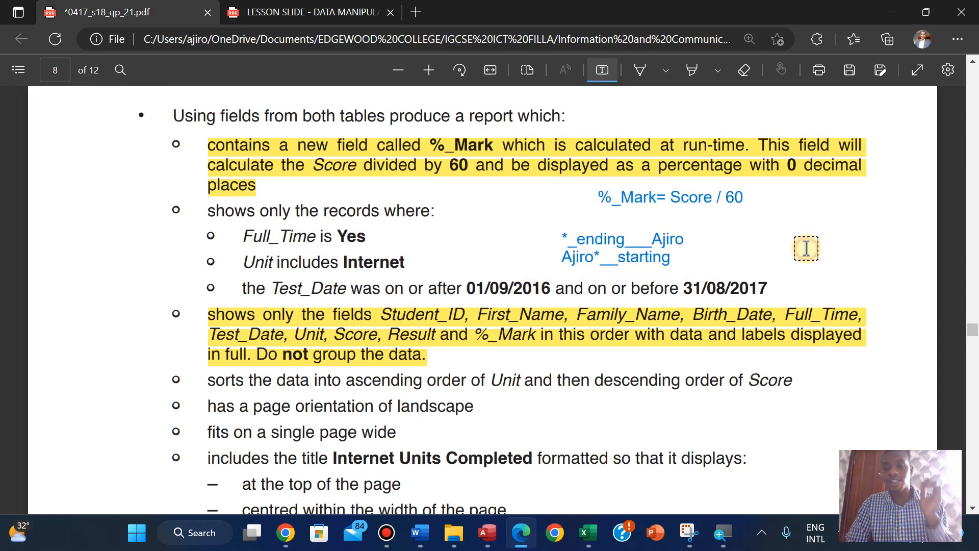
{"action": "left_click", "coordinate": [760, 239]}
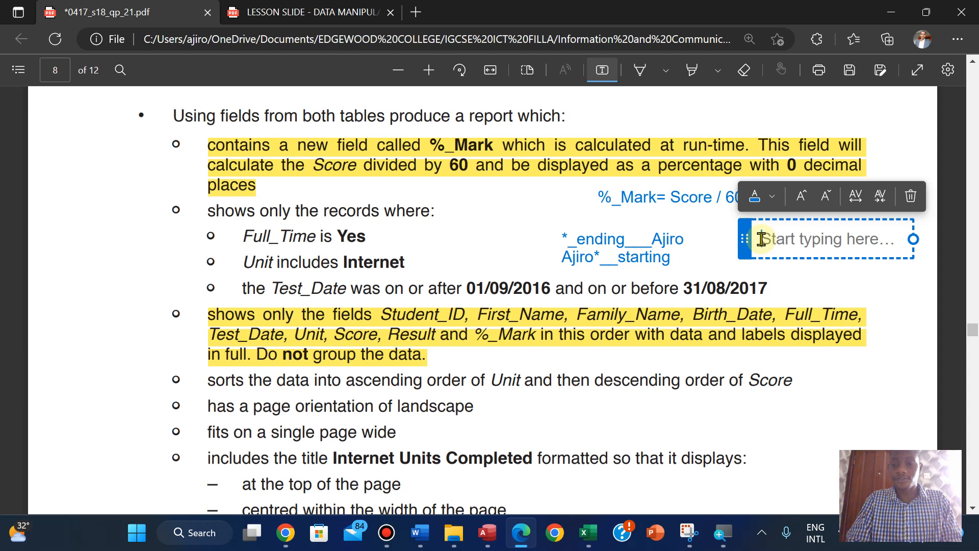
{"action": "type", "text": "01"}
{"action": "key", "text": "Return"}
{"action": "type", "text": "01"}
{"action": "key", "text": "Up"}
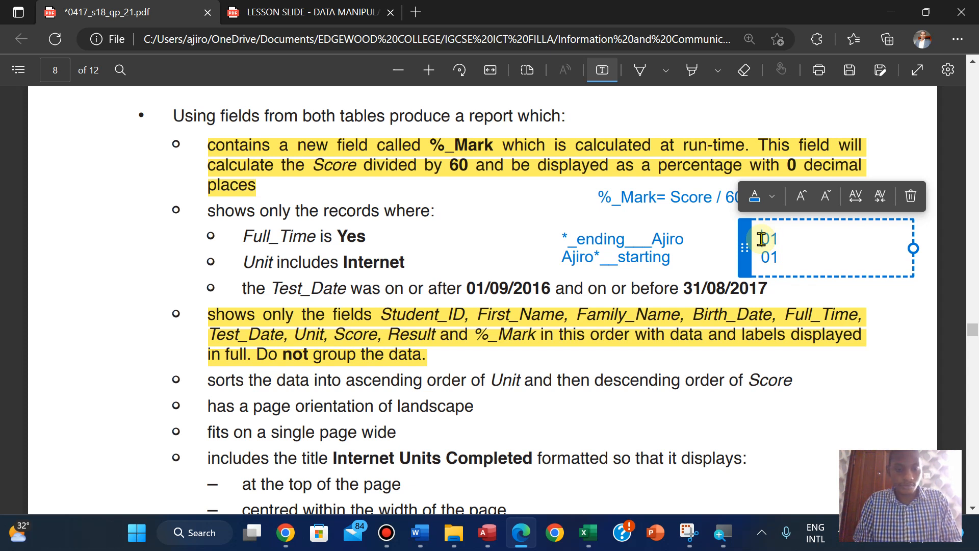
- Complete the second text note so its three lines show the wildcard patterns *01, 01* and *01*
{"action": "left_click", "coordinate": [761, 239]}
{"action": "type", "text": "*"}
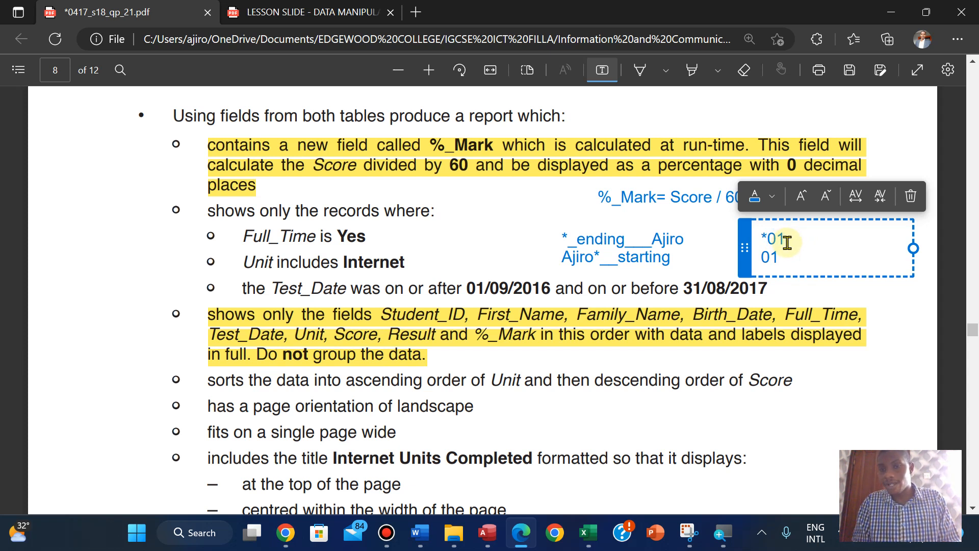
{"action": "key", "text": "Right"}
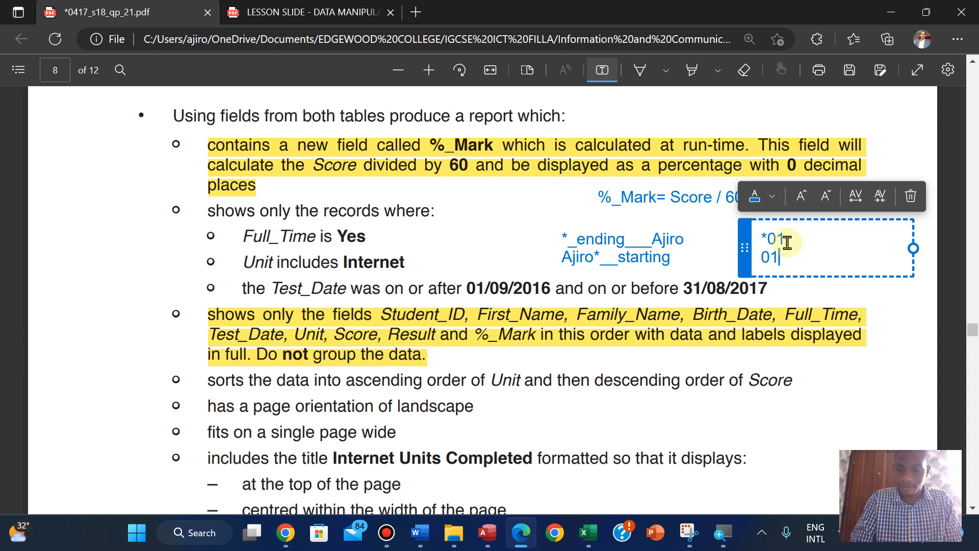
{"action": "type", "text": "*"}
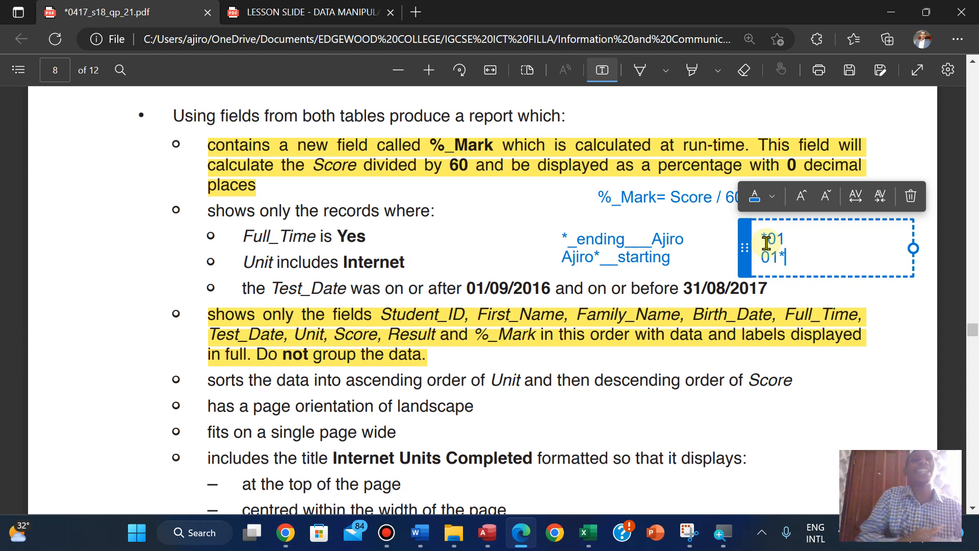
{"action": "key", "text": "Return"}
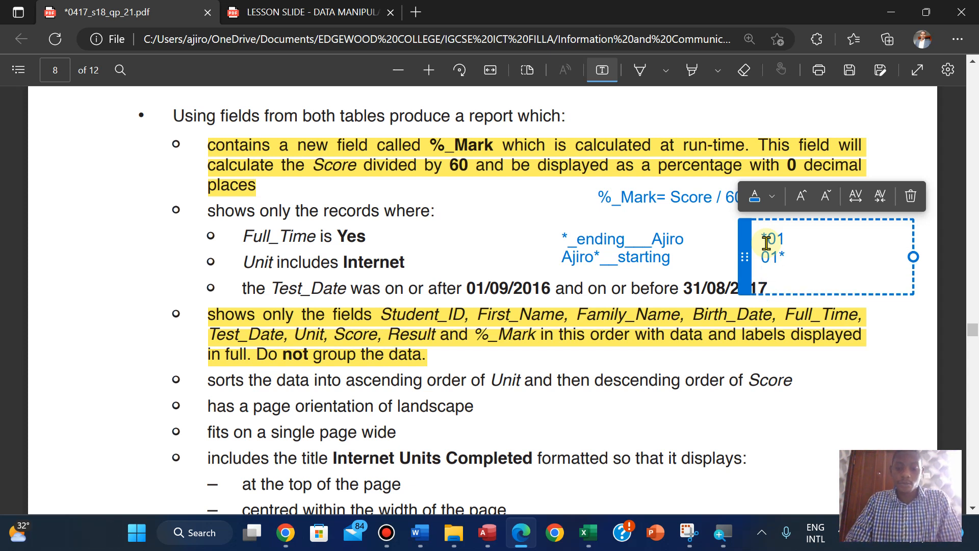
{"action": "type", "text": "*"}
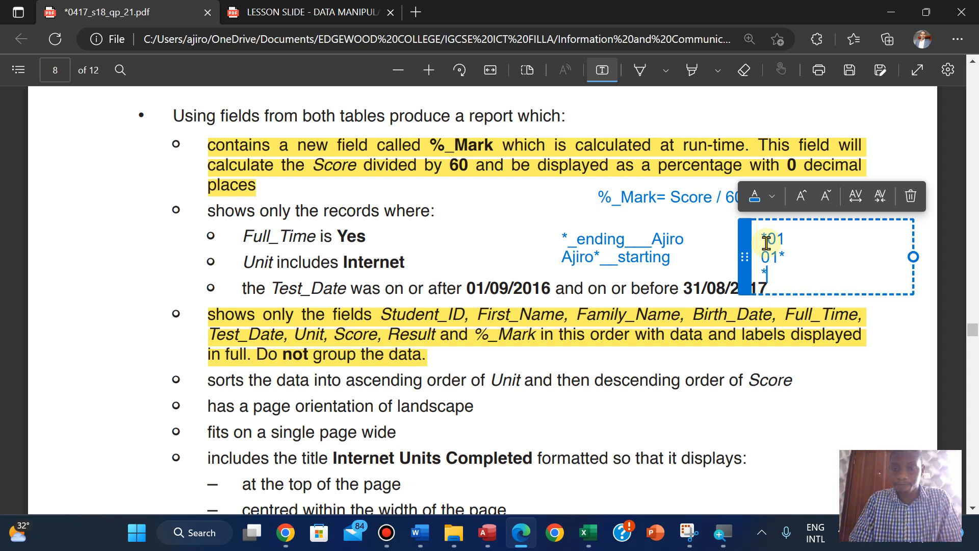
{"action": "type", "text": "01*"}
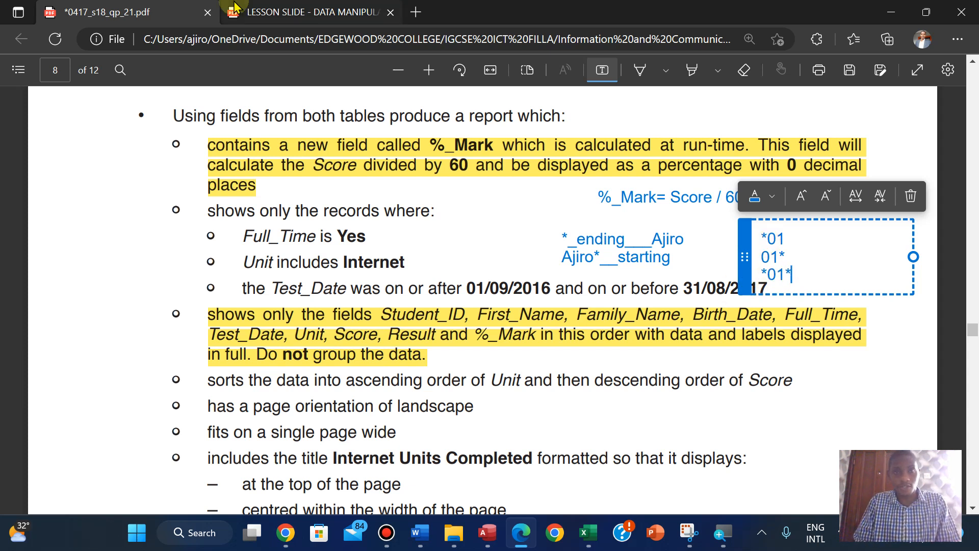
- Review the lesson slide's Query – Search Criteria page for the contains wildcard example and the starts-with and ends-with rows, ending back on the exam paper
{"action": "left_click", "coordinate": [258, 10]}
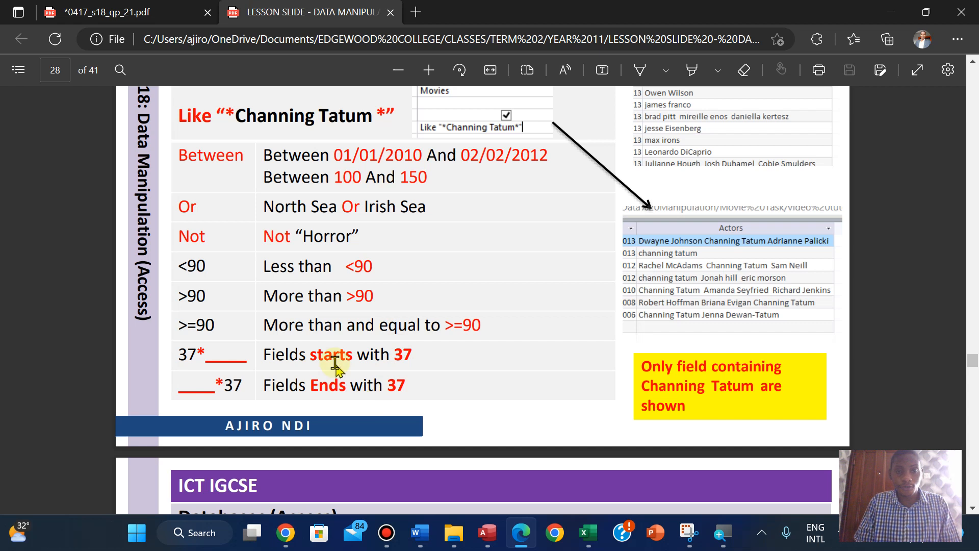
{"action": "scroll", "coordinate": [334, 362], "scroll_direction": "up", "scroll_amount": 2}
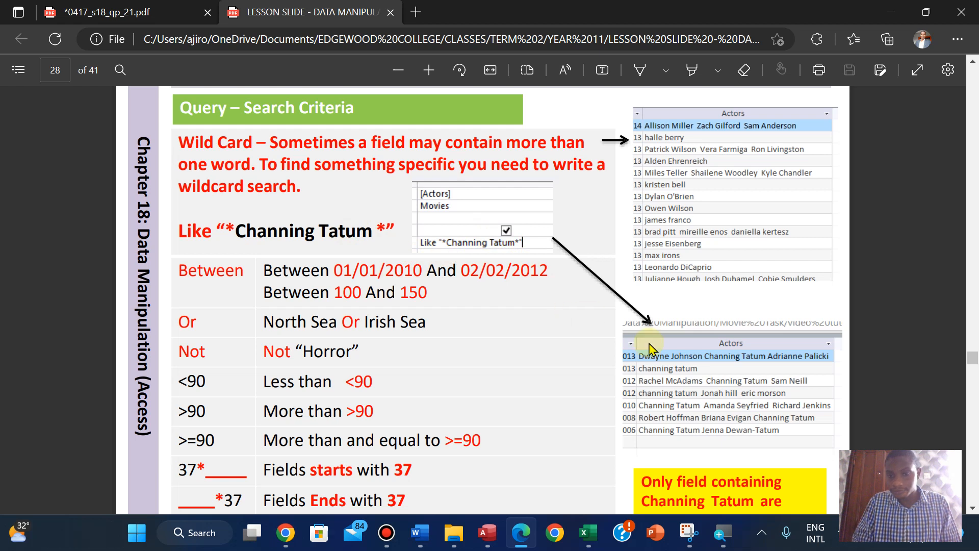
{"action": "scroll", "coordinate": [649, 349], "scroll_direction": "down", "scroll_amount": 1}
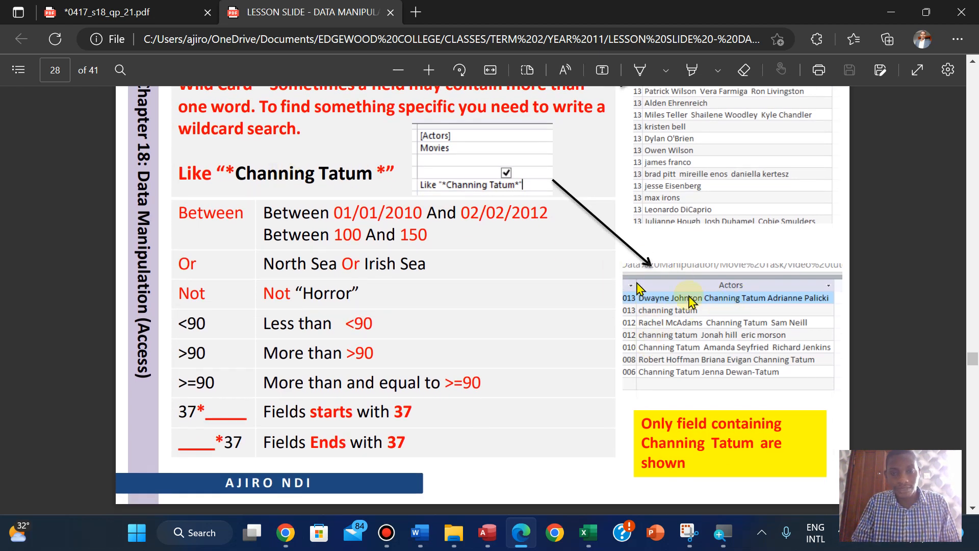
{"action": "scroll", "coordinate": [638, 343], "scroll_direction": "down", "scroll_amount": 3}
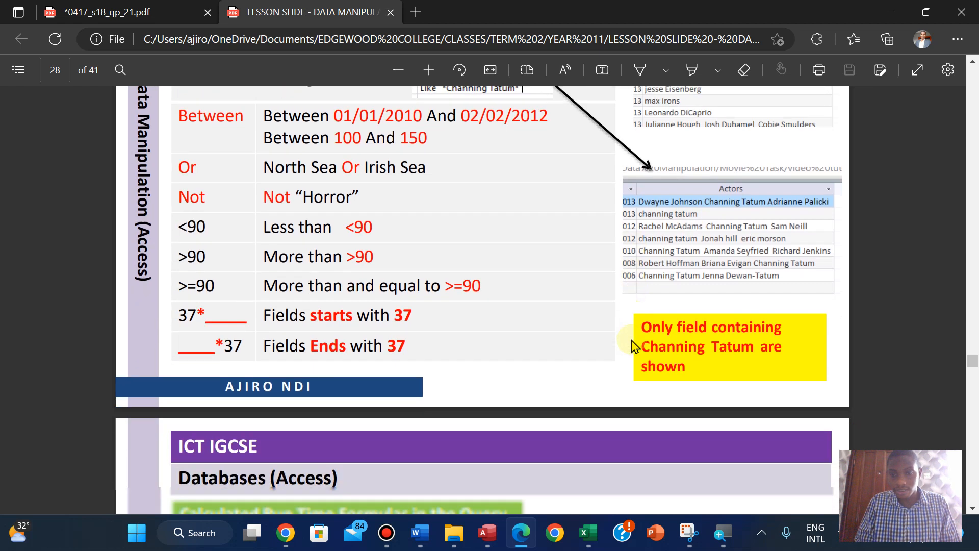
{"action": "scroll", "coordinate": [632, 345], "scroll_direction": "up", "scroll_amount": 1}
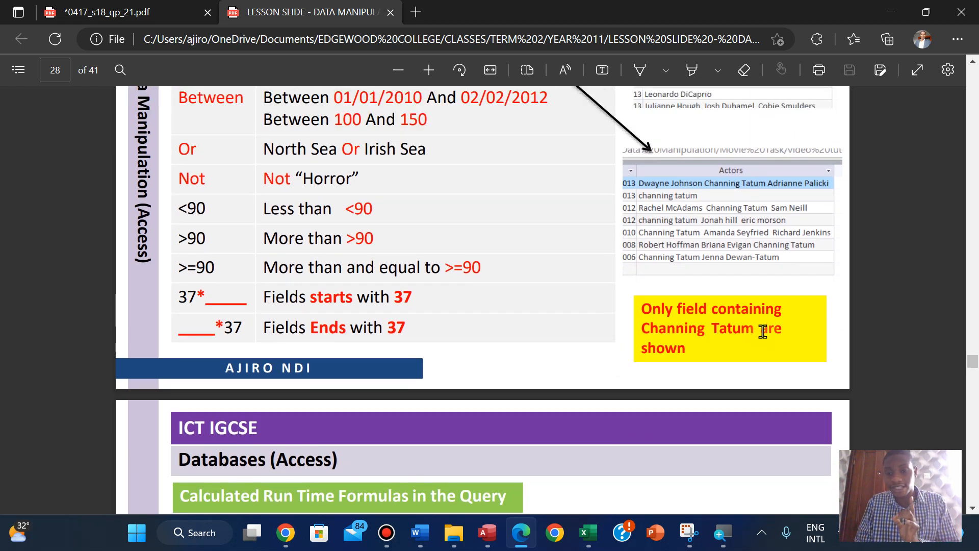
{"action": "scroll", "coordinate": [762, 331], "scroll_direction": "down", "scroll_amount": 2}
{"action": "scroll", "coordinate": [762, 331], "scroll_direction": "down", "scroll_amount": 1}
{"action": "scroll", "coordinate": [763, 332], "scroll_direction": "up", "scroll_amount": 5}
{"action": "scroll", "coordinate": [762, 331], "scroll_direction": "up", "scroll_amount": 3}
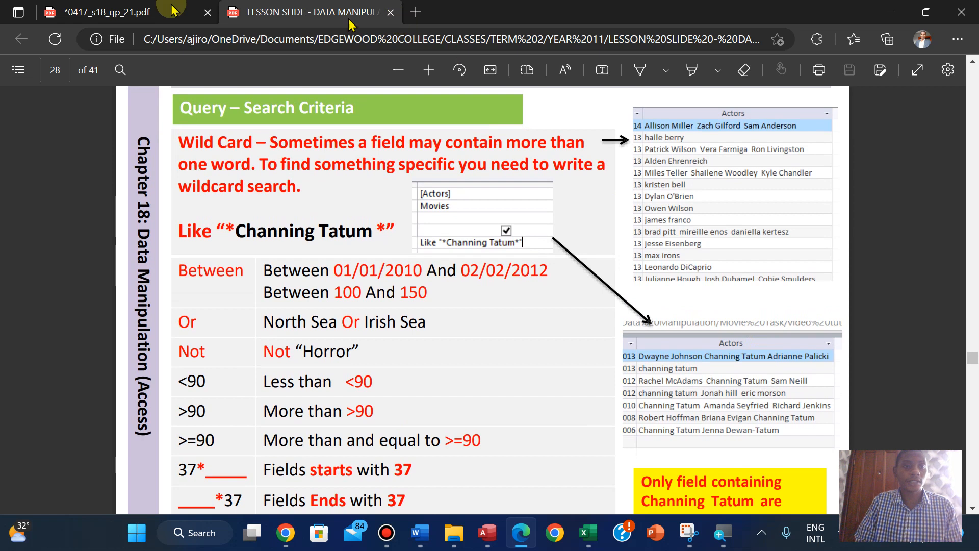
{"action": "left_click", "coordinate": [130, 11]}
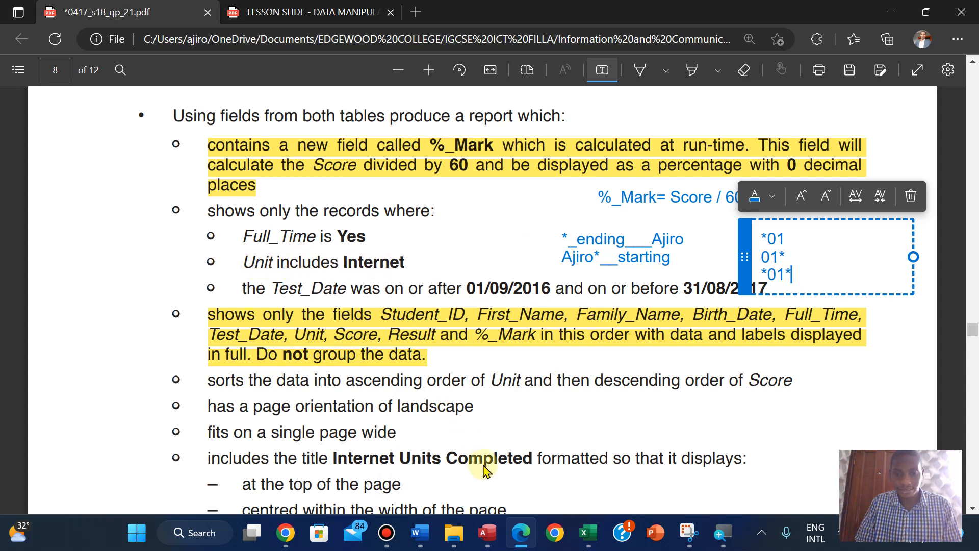
- Switch to Access, set the Unit criterion of the Internet Units Completed query to *Internet* and run the query
{"action": "left_click", "coordinate": [487, 532]}
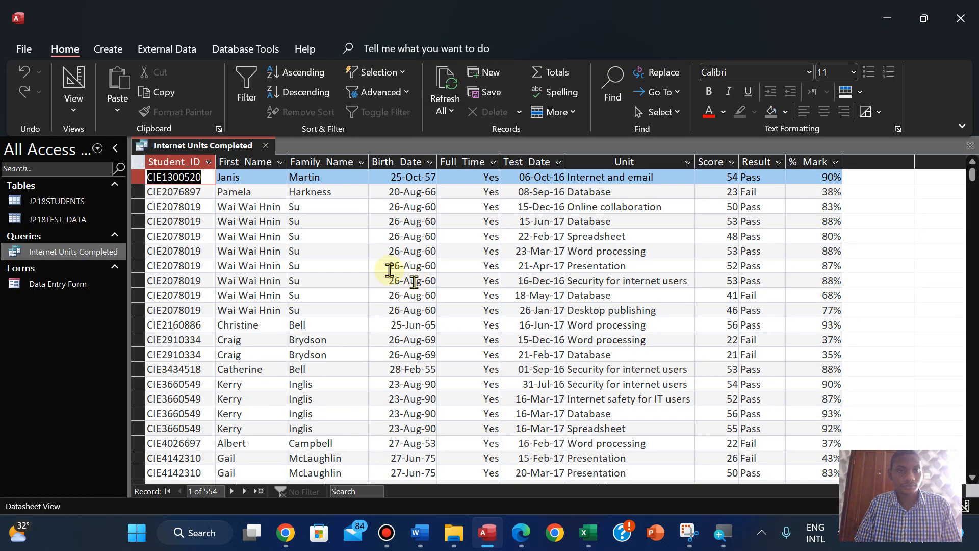
{"action": "left_click", "coordinate": [60, 101]}
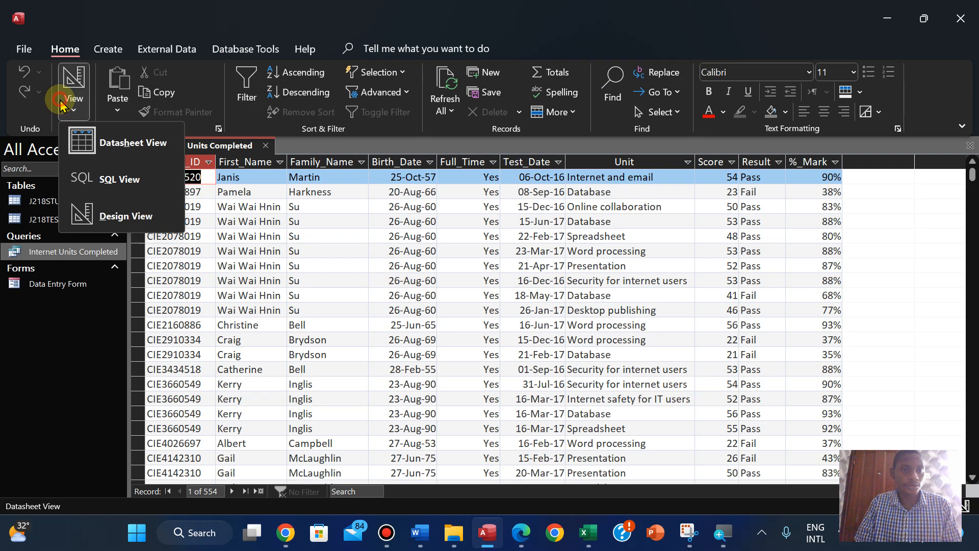
{"action": "left_click", "coordinate": [115, 219]}
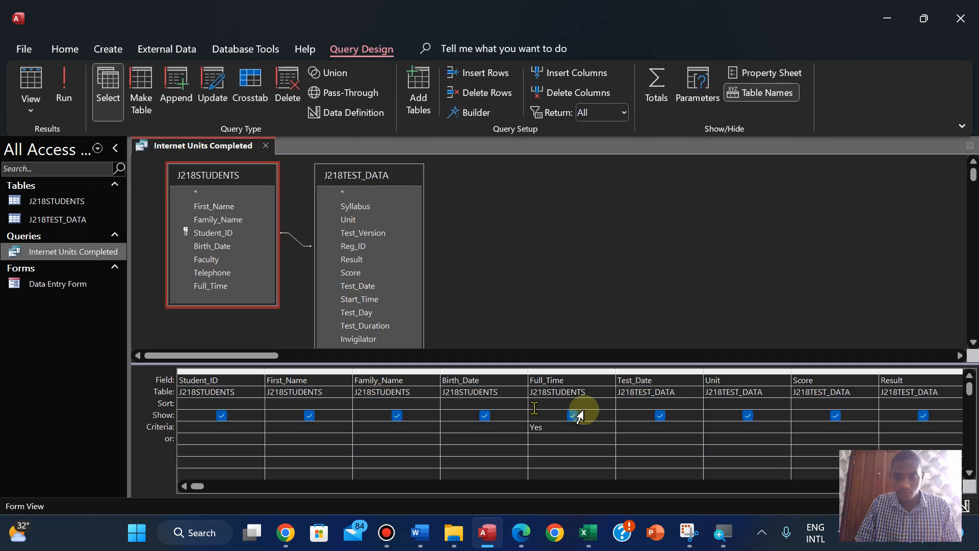
{"action": "left_click", "coordinate": [724, 425]}
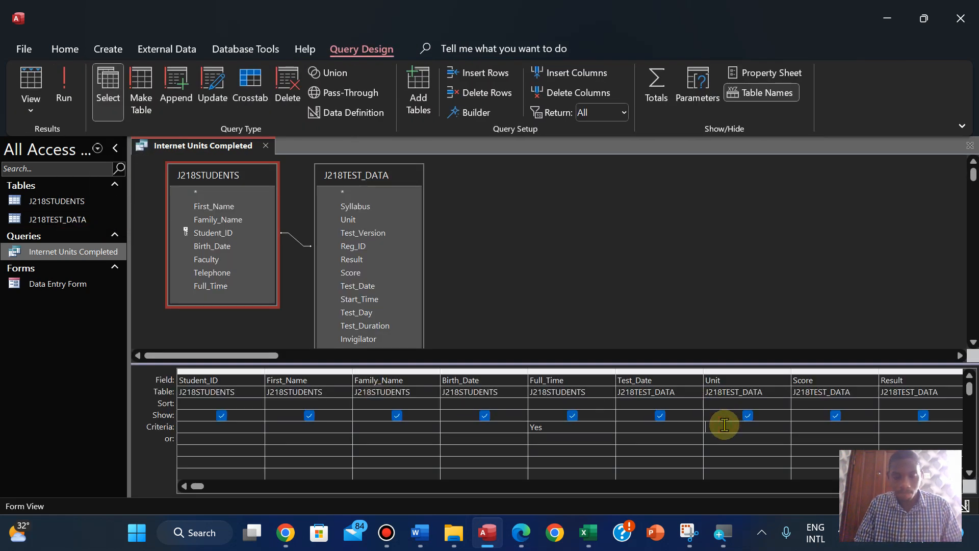
{"action": "type", "text": "*Internet*"}
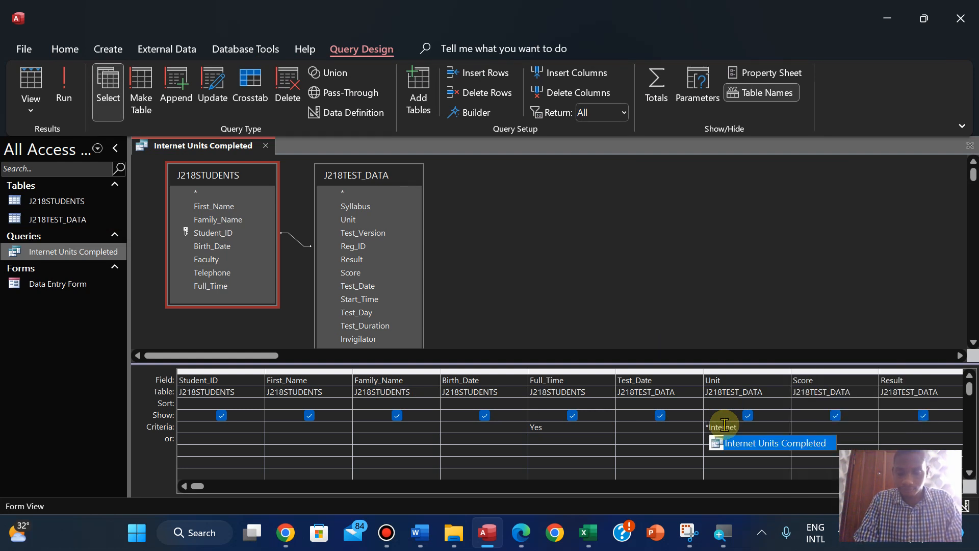
{"action": "left_click", "coordinate": [516, 542]}
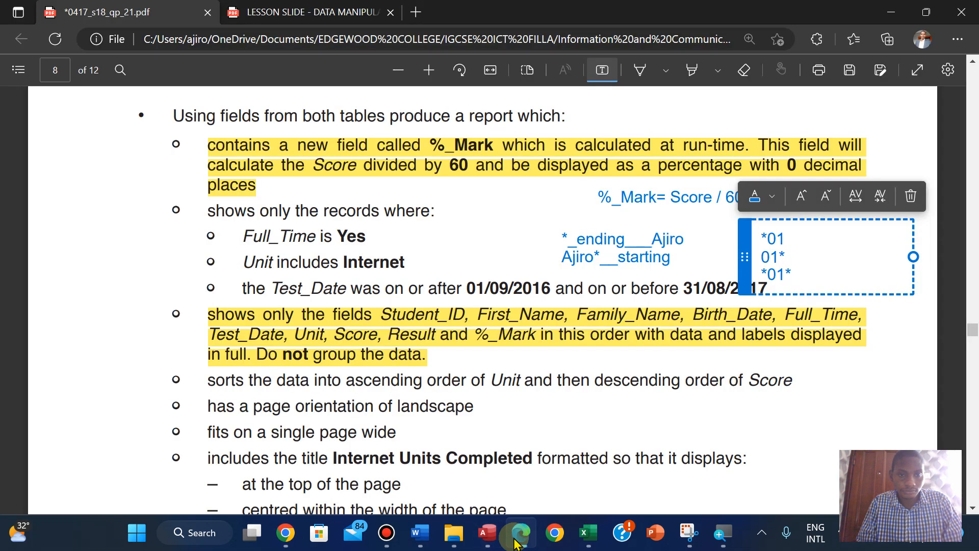
{"action": "left_click", "coordinate": [516, 541]}
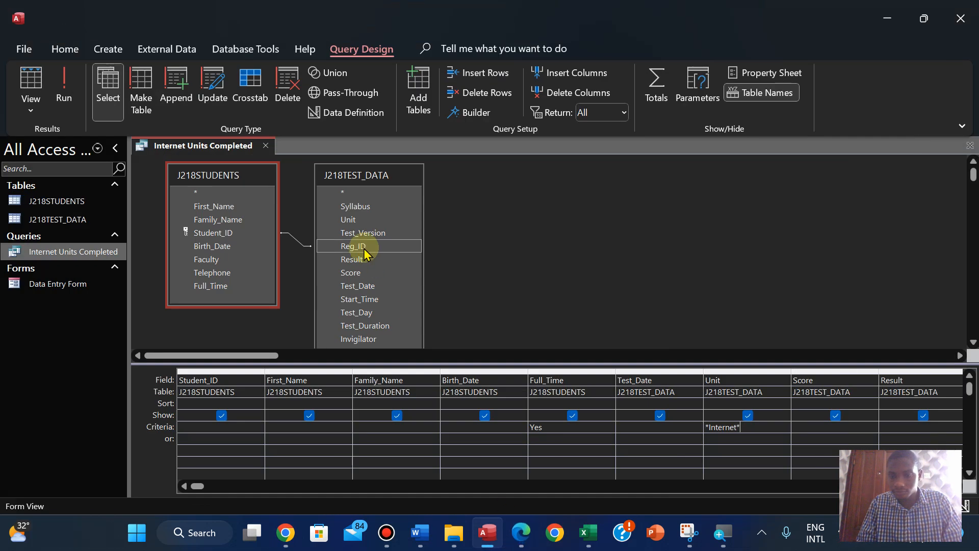
{"action": "left_click", "coordinate": [67, 93]}
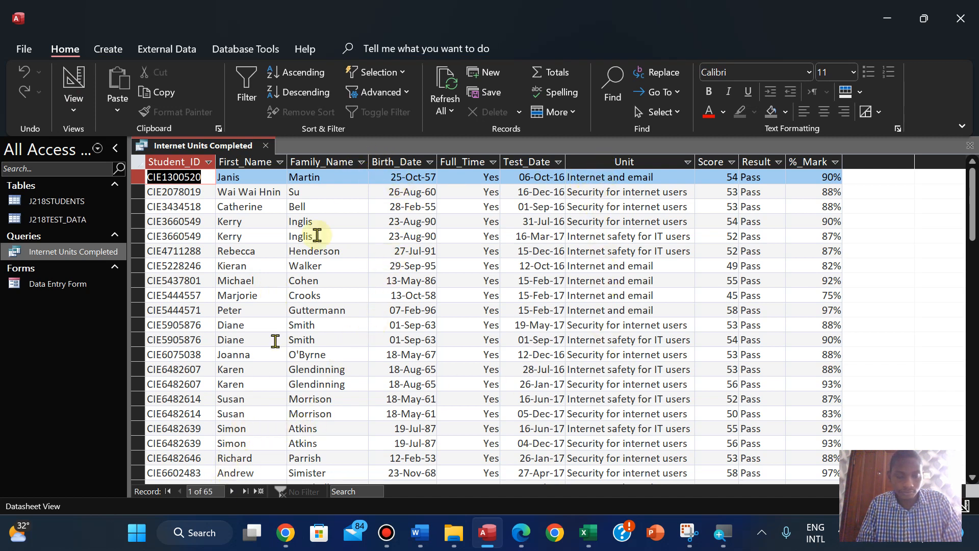
- Back on the exam paper in Edge, move the 01 wildcard note up beside the %_Mark formula and turn off text adding
{"action": "left_click", "coordinate": [520, 532]}
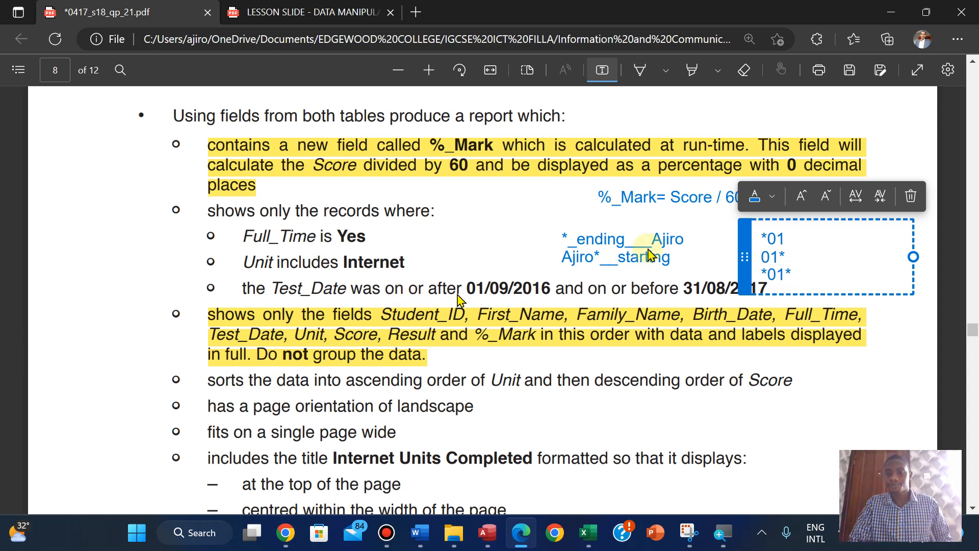
{"action": "left_click_drag", "start_coordinate": [739, 258], "coordinate": [748, 194]}
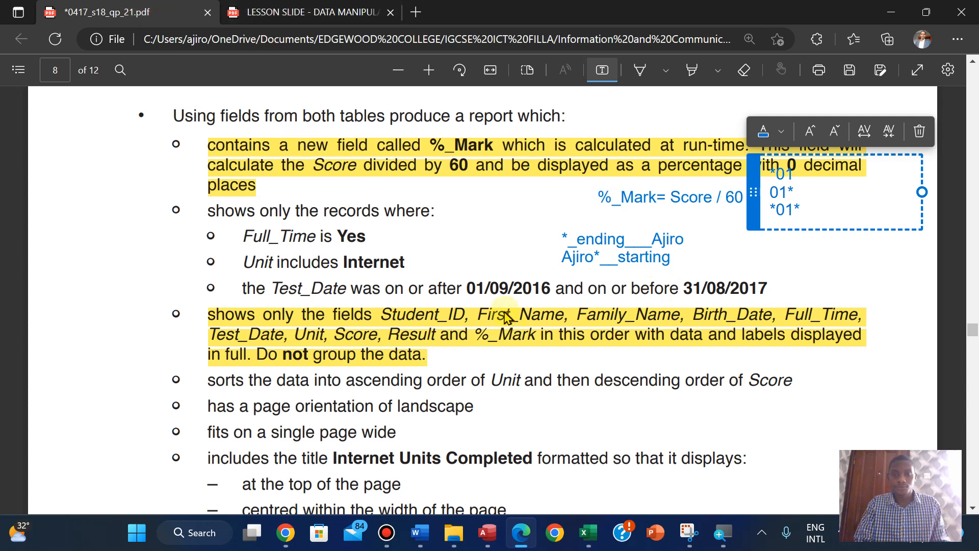
{"action": "left_click", "coordinate": [468, 288]}
{"action": "left_click", "coordinate": [468, 288]}
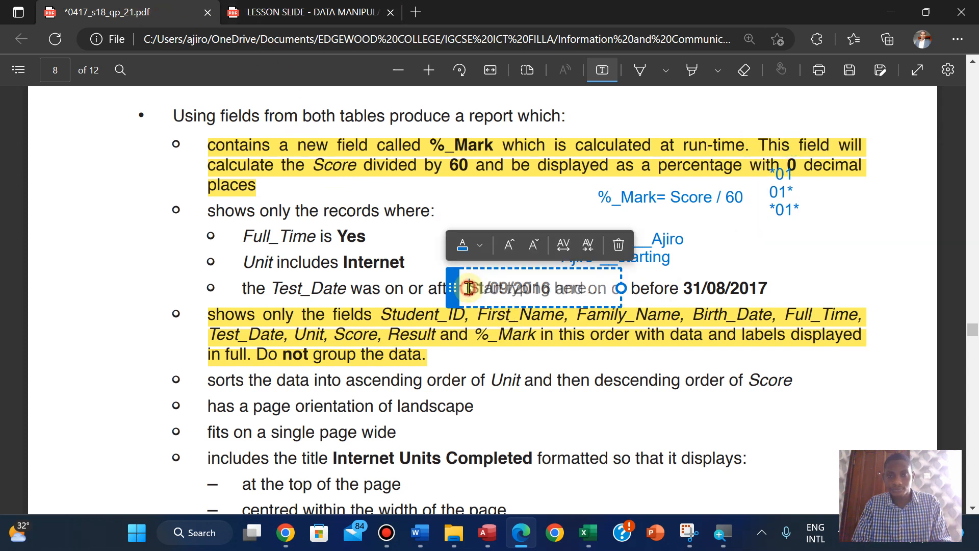
{"action": "left_click", "coordinate": [602, 70]}
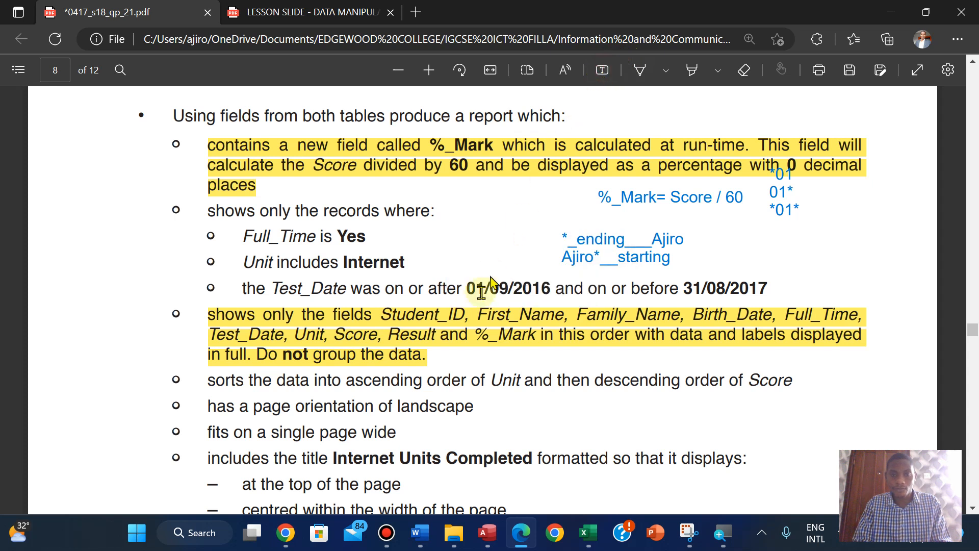
- Copy the date 01/09/2016 from the exam paper and begin the query's Test_Date criterion in Access with >=01/09/2016 and
{"action": "left_click_drag", "start_coordinate": [468, 288], "coordinate": [552, 291]}
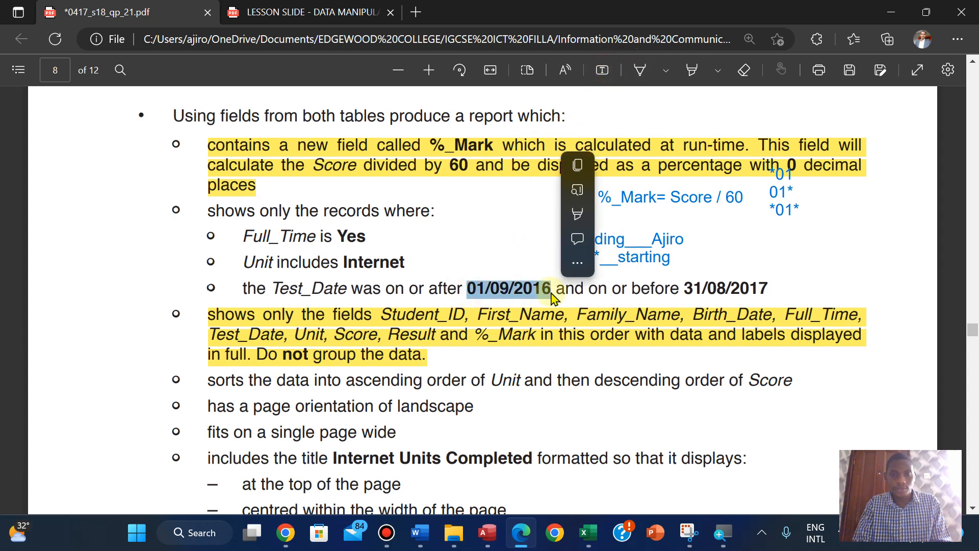
{"action": "right_click", "coordinate": [504, 289]}
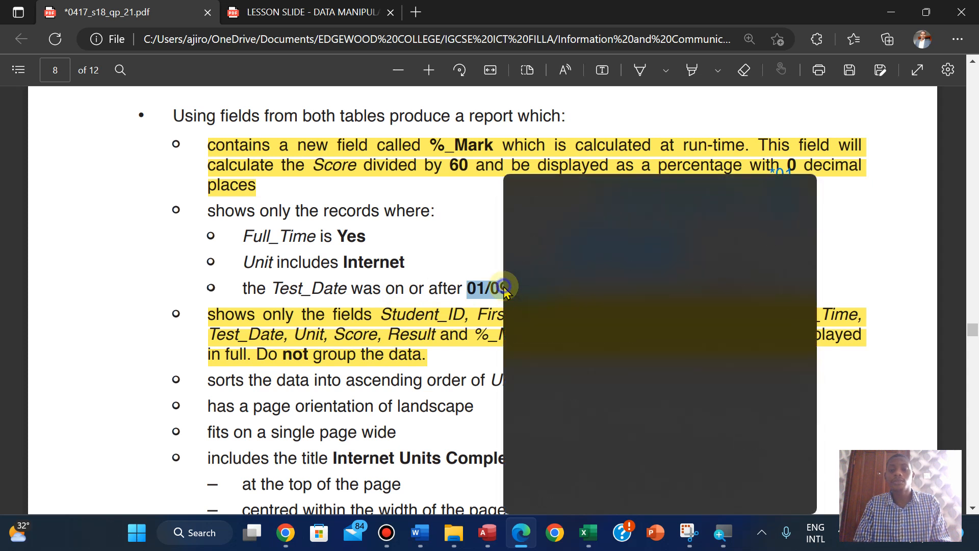
{"action": "left_click", "coordinate": [533, 242]}
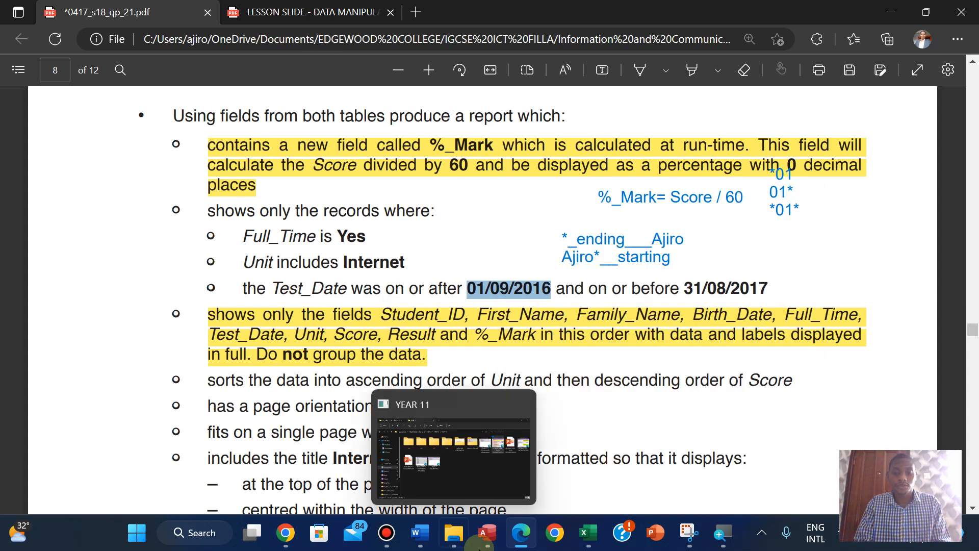
{"action": "left_click", "coordinate": [486, 548]}
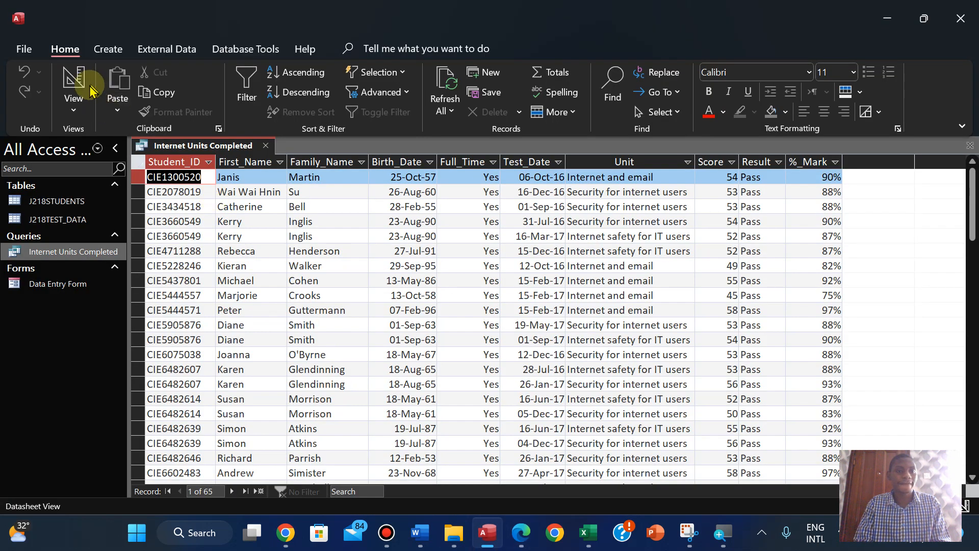
{"action": "left_click", "coordinate": [74, 110]}
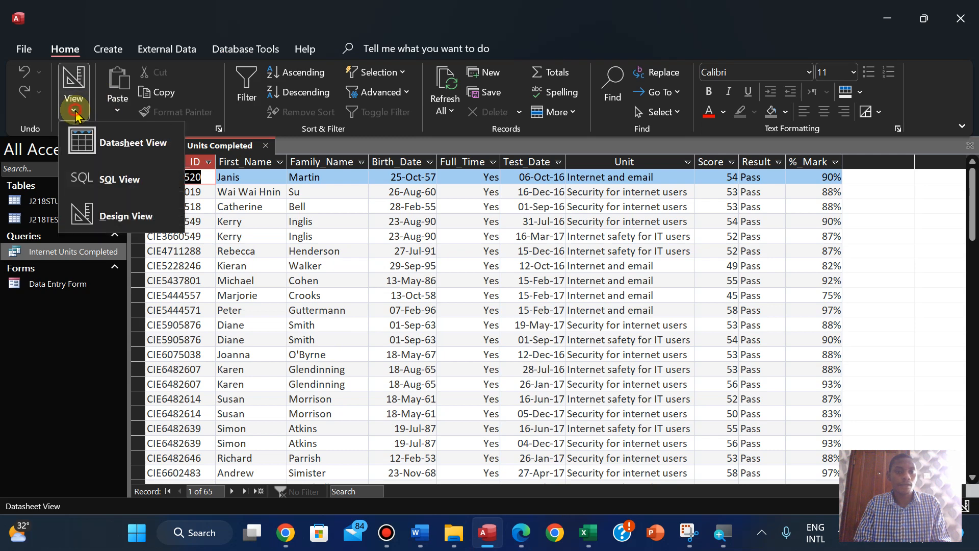
{"action": "left_click", "coordinate": [107, 211]}
{"action": "left_click", "coordinate": [522, 539]}
{"action": "left_click", "coordinate": [524, 541]}
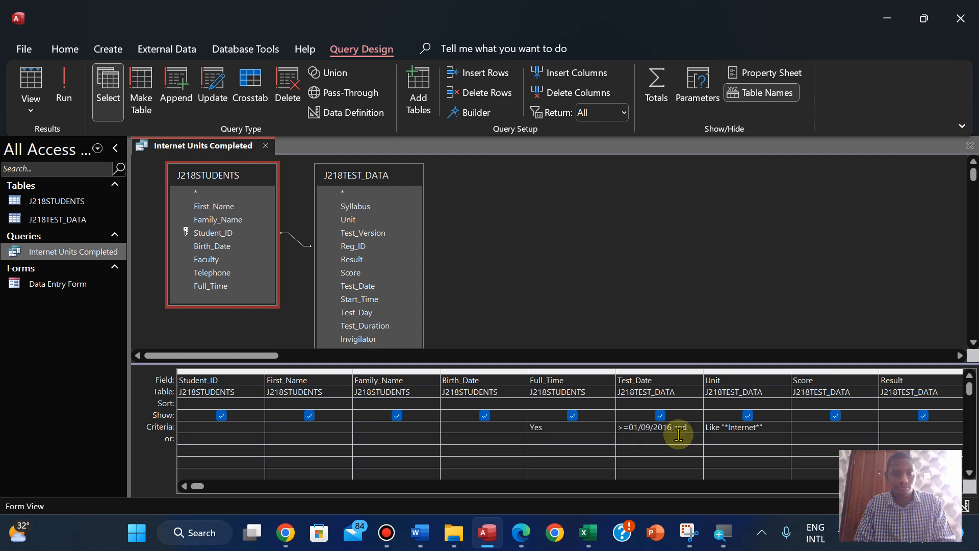
- Copy before 31/08/2017 from the exam paper in Edge and paste it at the end of the Test_Date criterion in Access, after <=
{"action": "left_click", "coordinate": [523, 535]}
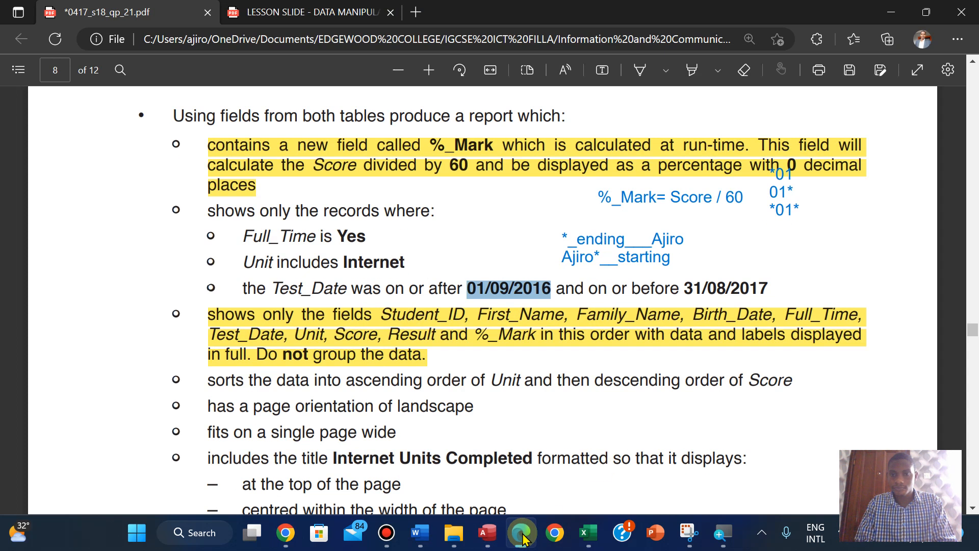
{"action": "left_click", "coordinate": [635, 289]}
{"action": "left_click_drag", "start_coordinate": [635, 289], "coordinate": [767, 289]}
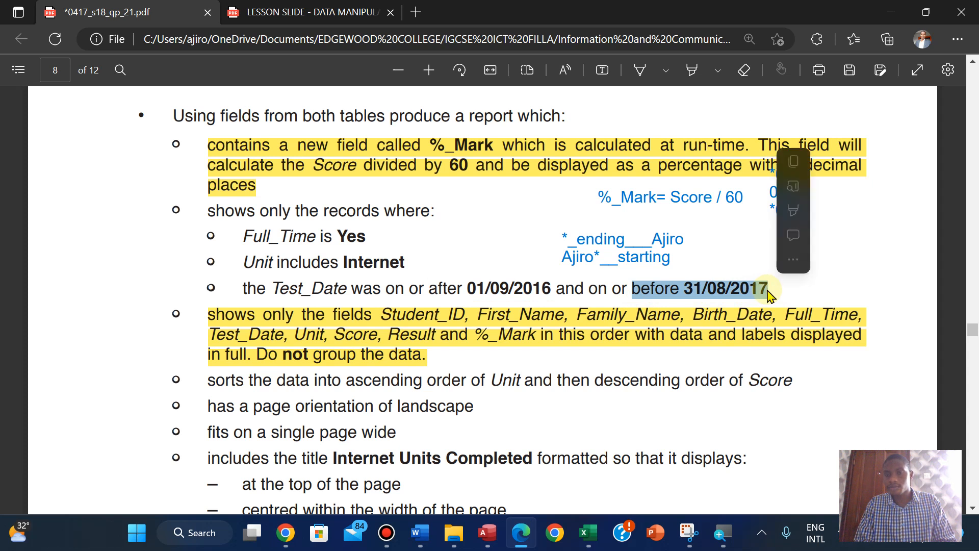
{"action": "left_click", "coordinate": [792, 161]}
{"action": "left_click", "coordinate": [484, 533]}
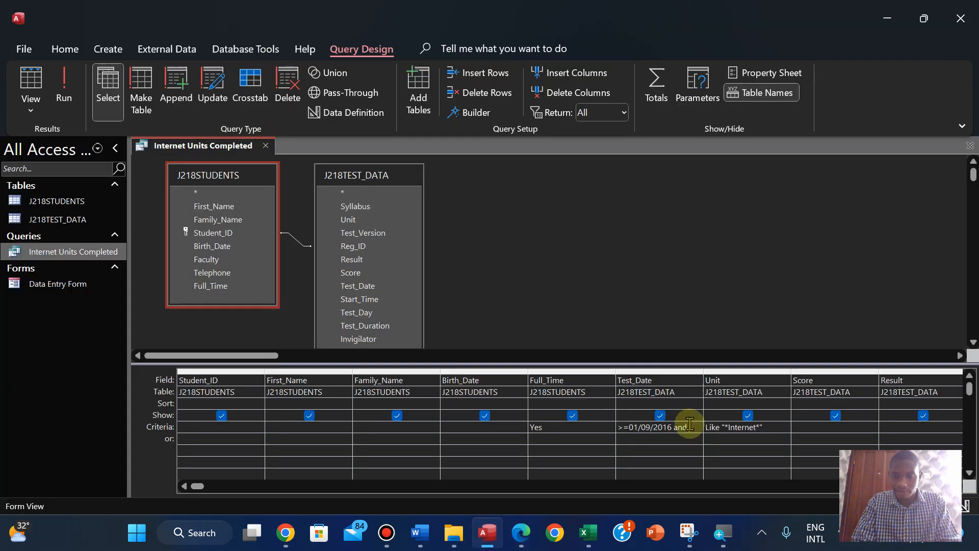
{"action": "left_click", "coordinate": [690, 424]}
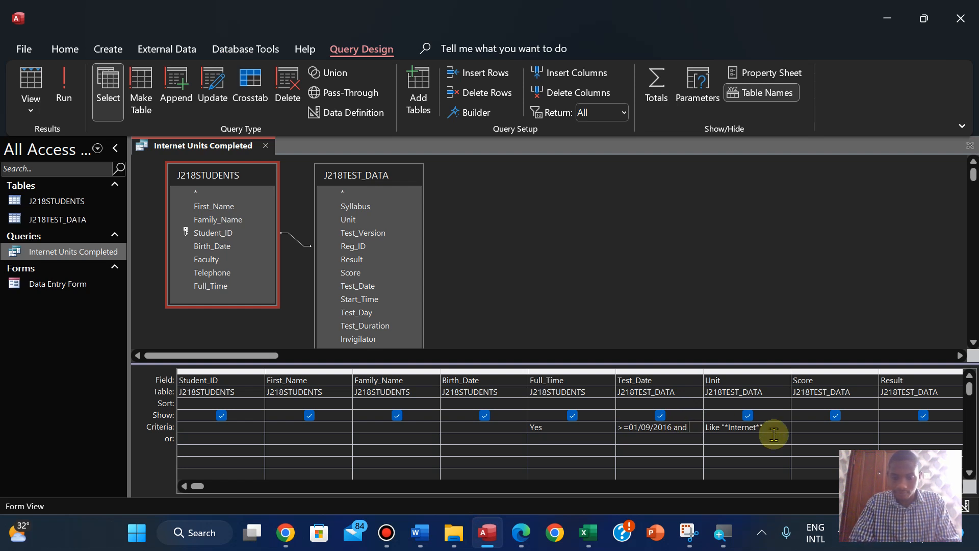
{"action": "key", "text": "ctrl+v"}
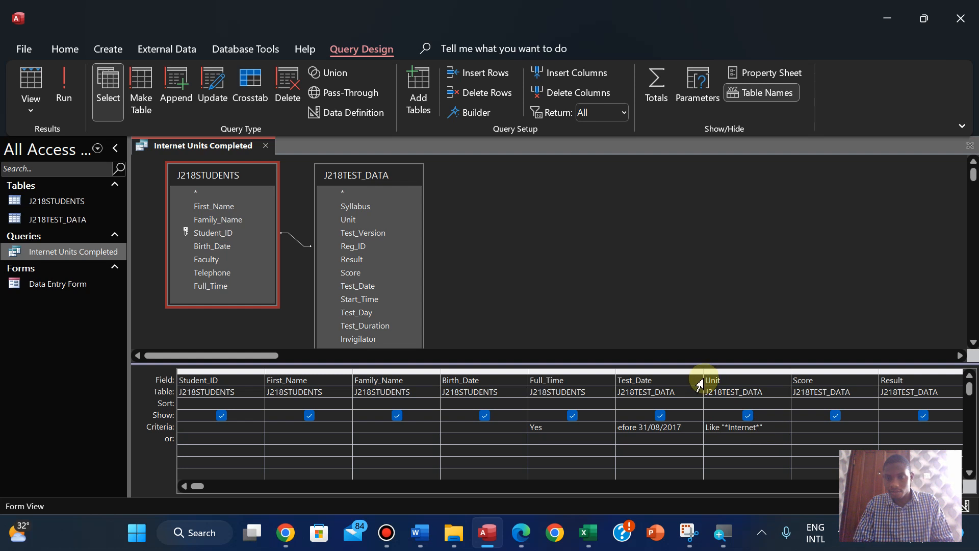
- Widen the Test_Date column in the query design grid until its whole criterion can be read
{"action": "left_click_drag", "start_coordinate": [703, 373], "coordinate": [737, 374]}
{"action": "left_click", "coordinate": [594, 441]}
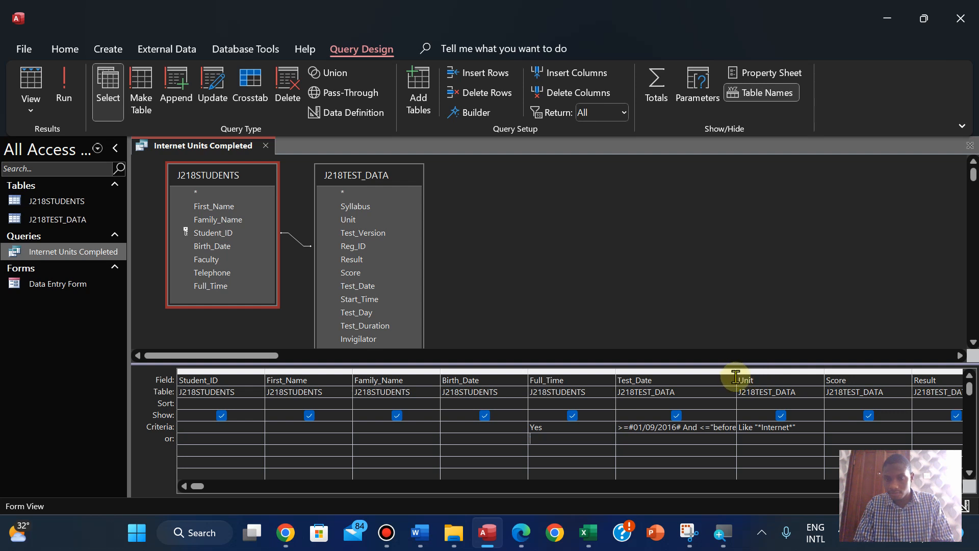
{"action": "left_click_drag", "start_coordinate": [736, 369], "coordinate": [803, 369]}
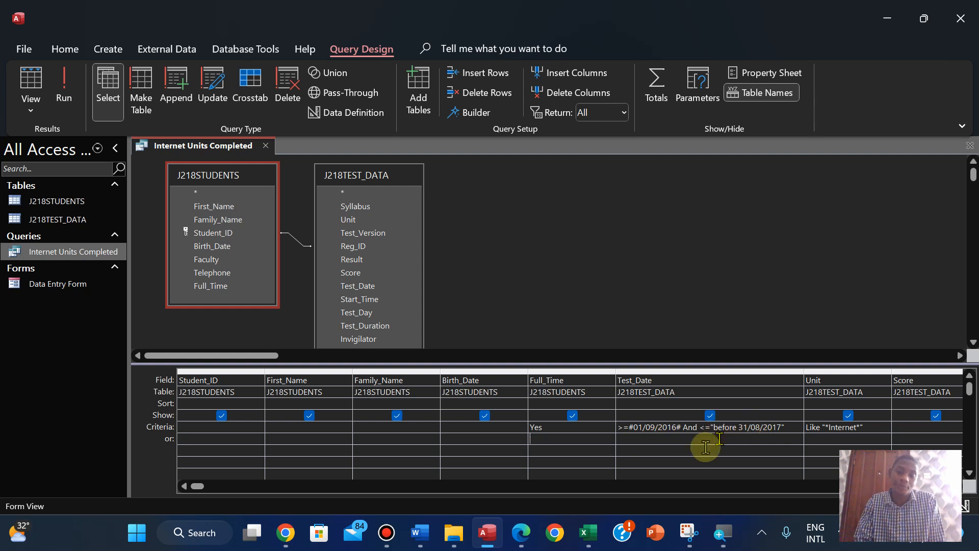
- Check the Test_Date condition on the exam paper in Edge, return to Access and try to run the query
{"action": "left_click", "coordinate": [525, 537]}
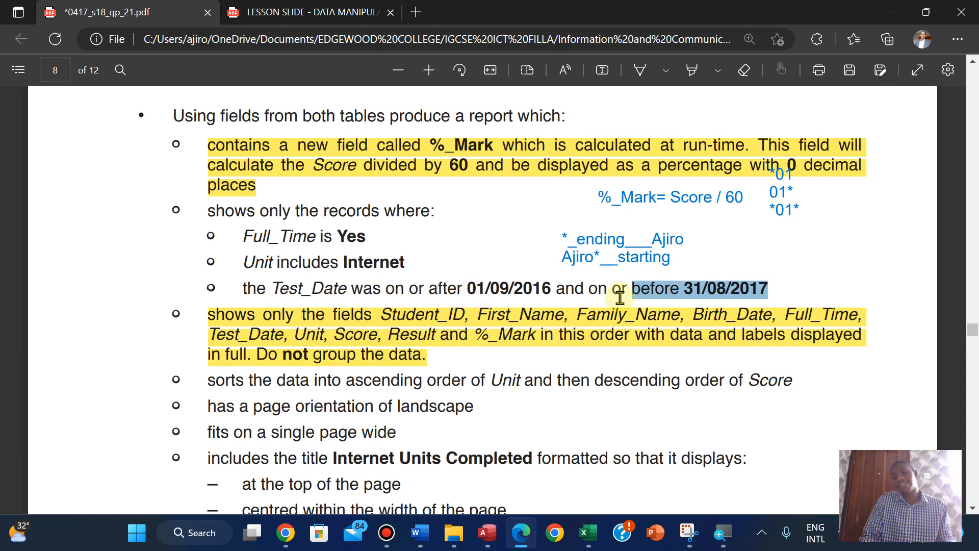
{"action": "left_click", "coordinate": [487, 532]}
{"action": "left_click", "coordinate": [64, 86]}
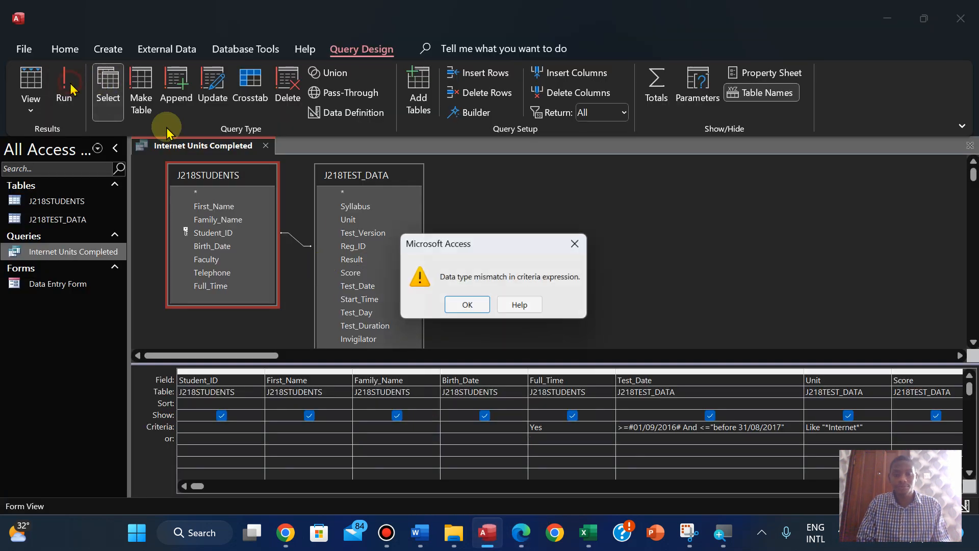
{"action": "left_click", "coordinate": [468, 307]}
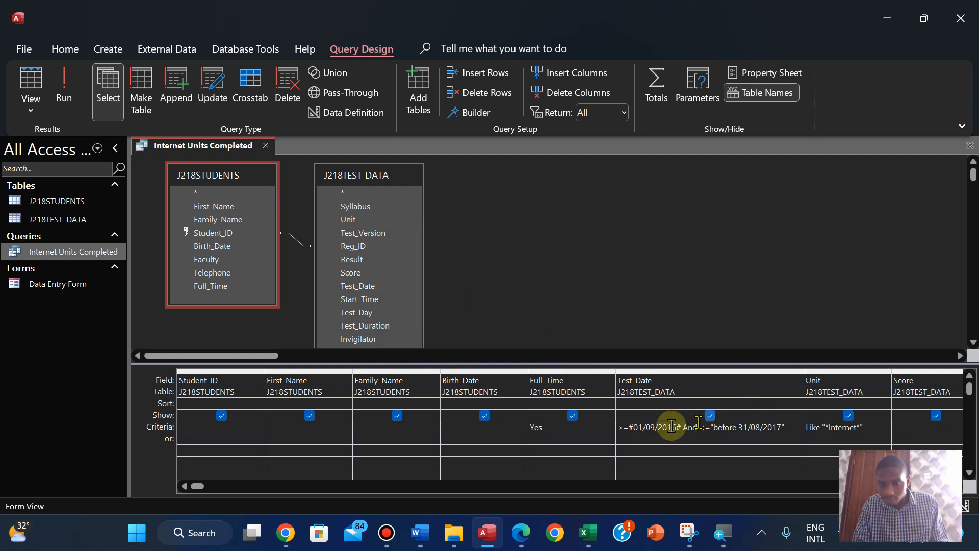
- Try to remove the # marks around 01/09/2016 in the Test_Date criterion and run the query again
{"action": "left_click", "coordinate": [637, 429]}
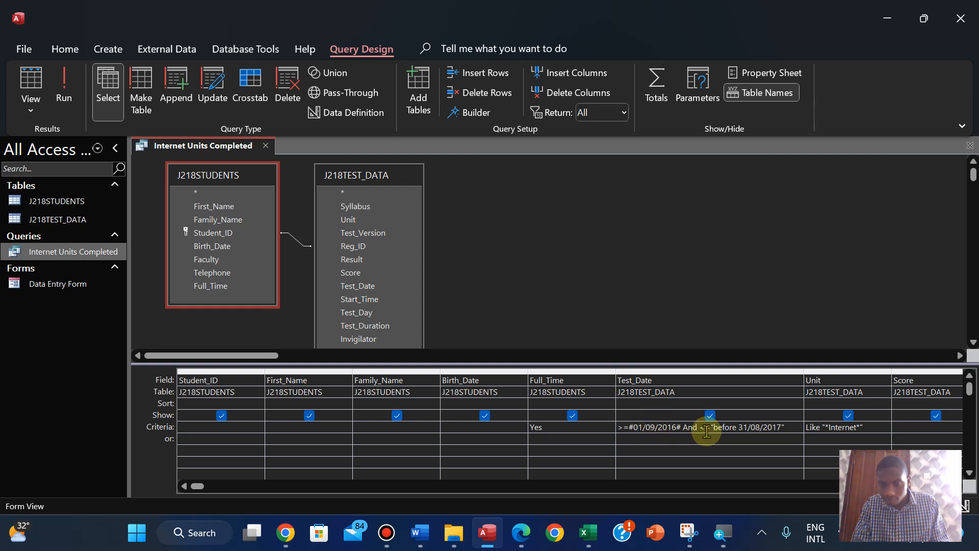
{"action": "key", "text": "BackSpace"}
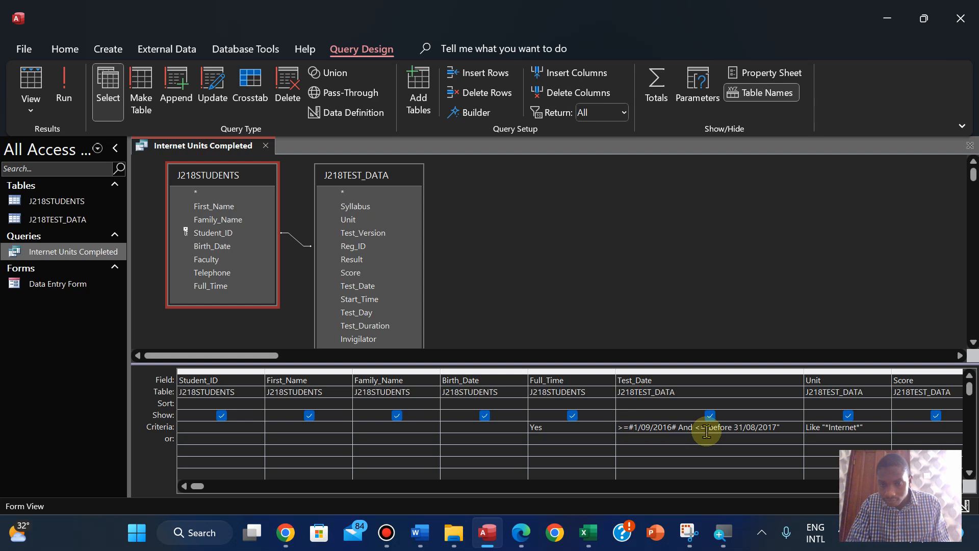
{"action": "type", "text": "0"}
{"action": "key", "text": "BackSpace"}
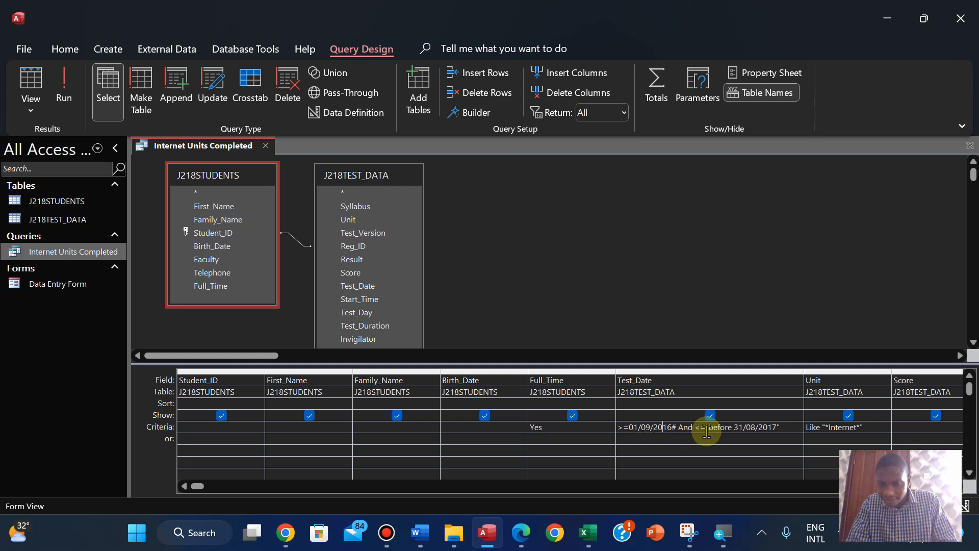
{"action": "key", "text": "BackSpace"}
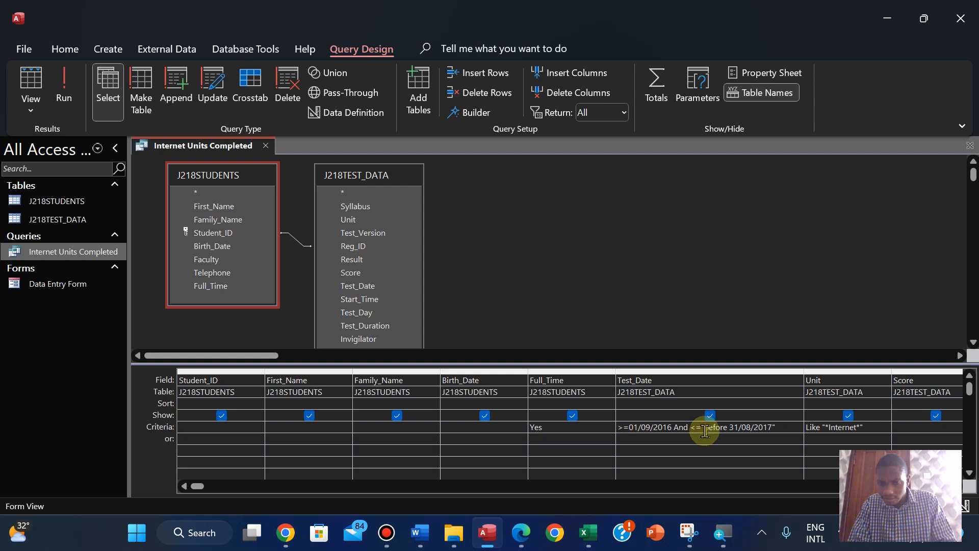
{"action": "left_click", "coordinate": [65, 97]}
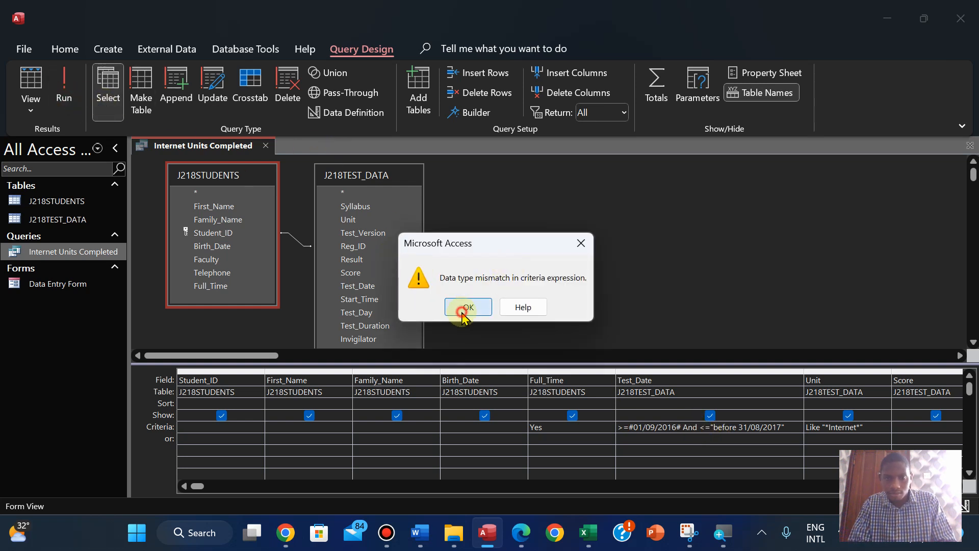
{"action": "left_click", "coordinate": [462, 308]}
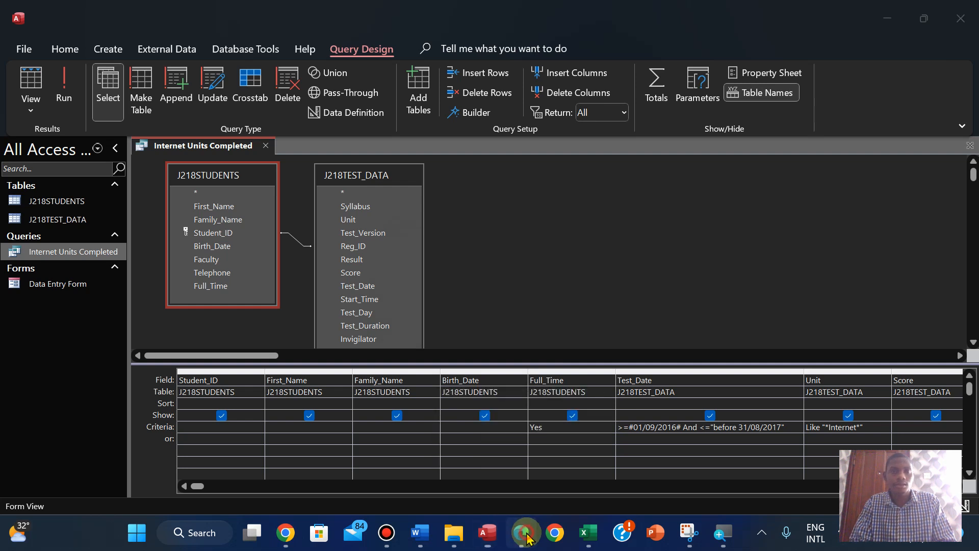
- Review the between and comparison operator examples on the lesson slide's Query – Search Criteria page in Edge, ending back on the exam paper
{"action": "left_click", "coordinate": [521, 532]}
{"action": "left_click", "coordinate": [303, 14]}
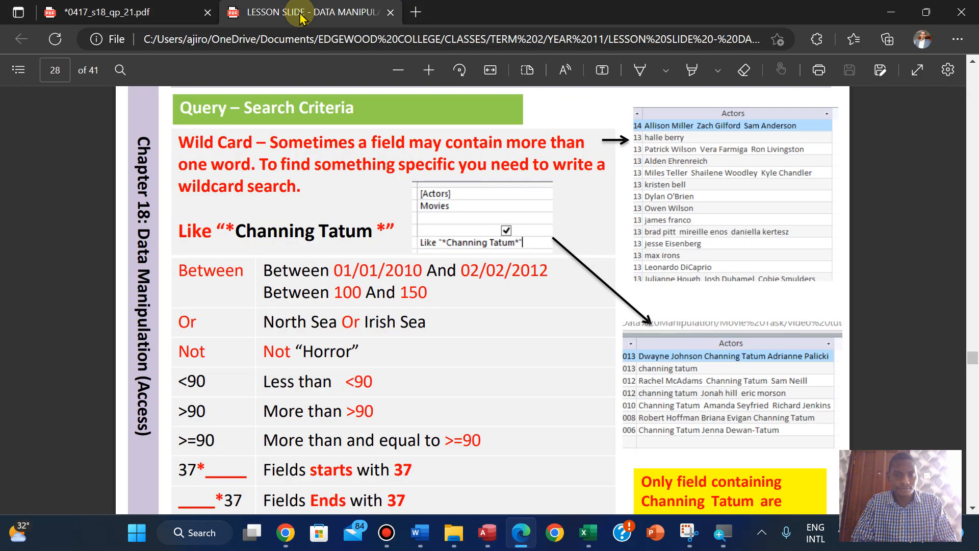
{"action": "key", "text": "Down"}
{"action": "key", "text": "Down"}
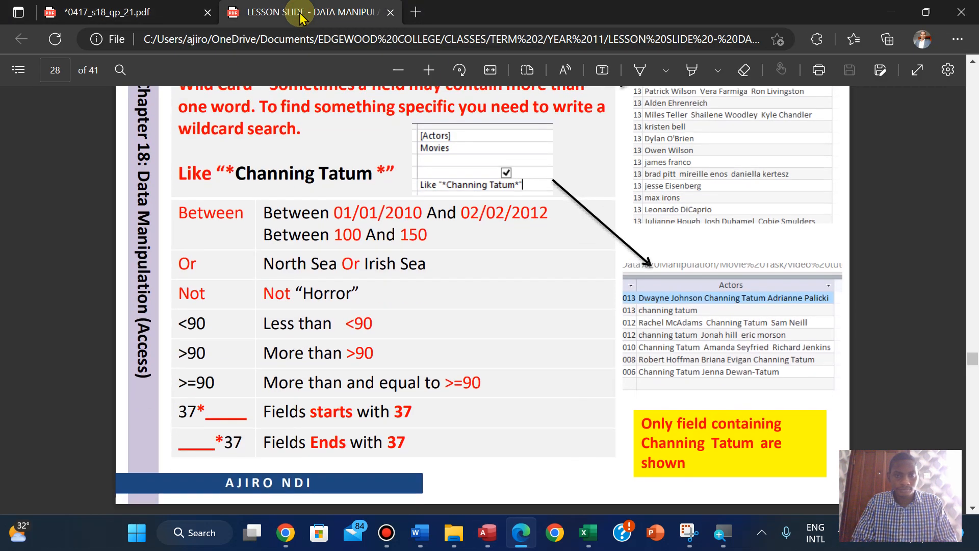
{"action": "key", "text": "Down"}
{"action": "key", "text": "Down"}
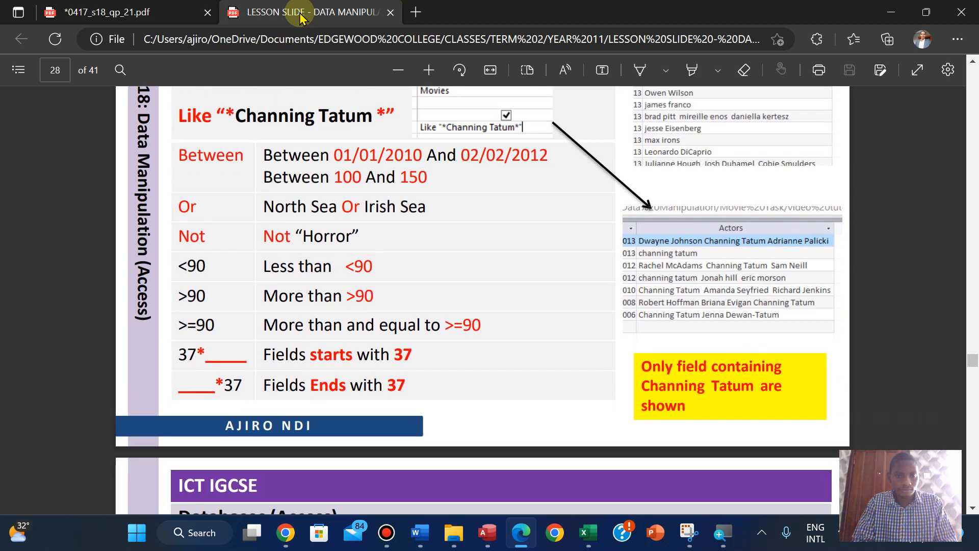
{"action": "key", "text": "Down"}
{"action": "key", "text": "Down"}
{"action": "key", "text": "Up"}
{"action": "key", "text": "Up"}
{"action": "key", "text": "Up"}
{"action": "key", "text": "Up"}
{"action": "left_click", "coordinate": [112, 12]}
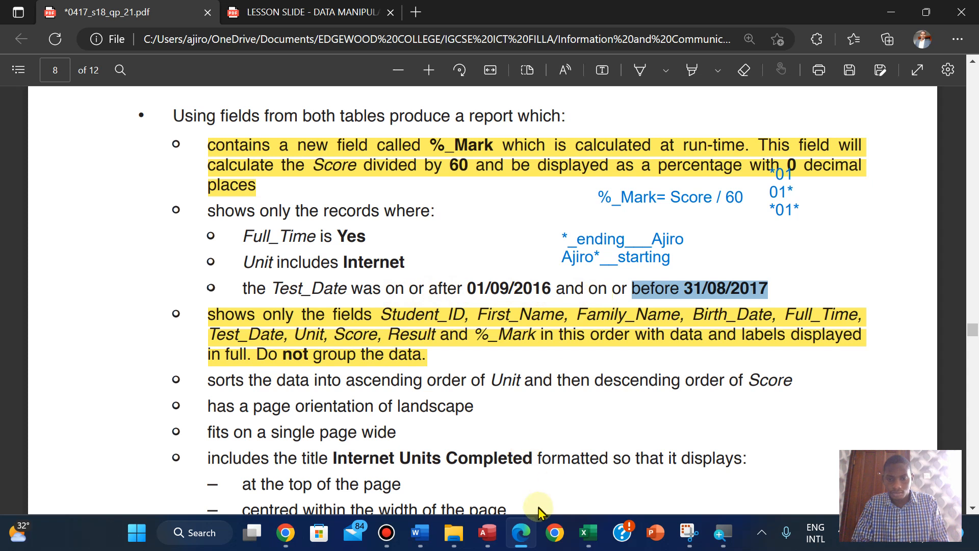
- Look at the criterion in Access, and compare the lesson slide's Between example with the exam paper's Test_Date condition in Edge
{"action": "mouse_move", "coordinate": [487, 532]}
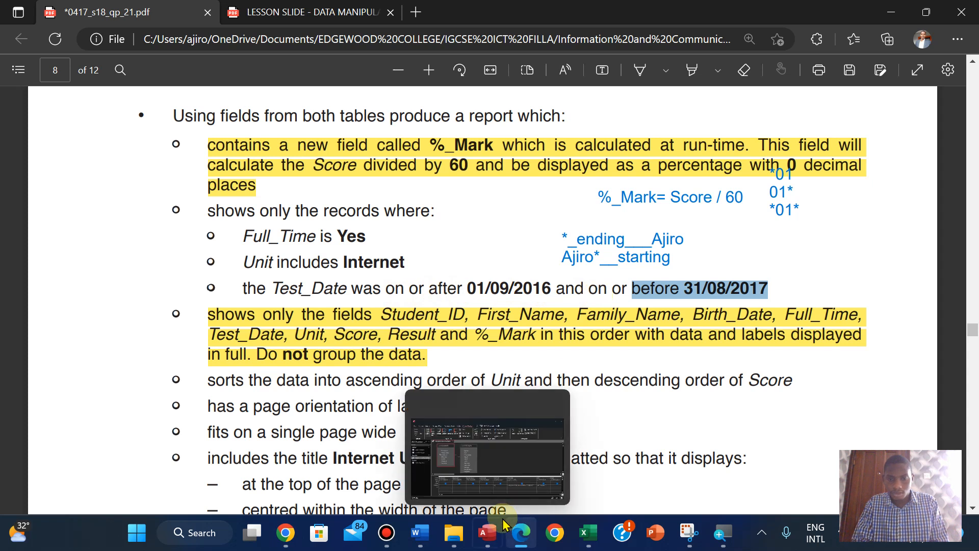
{"action": "left_click", "coordinate": [492, 545]}
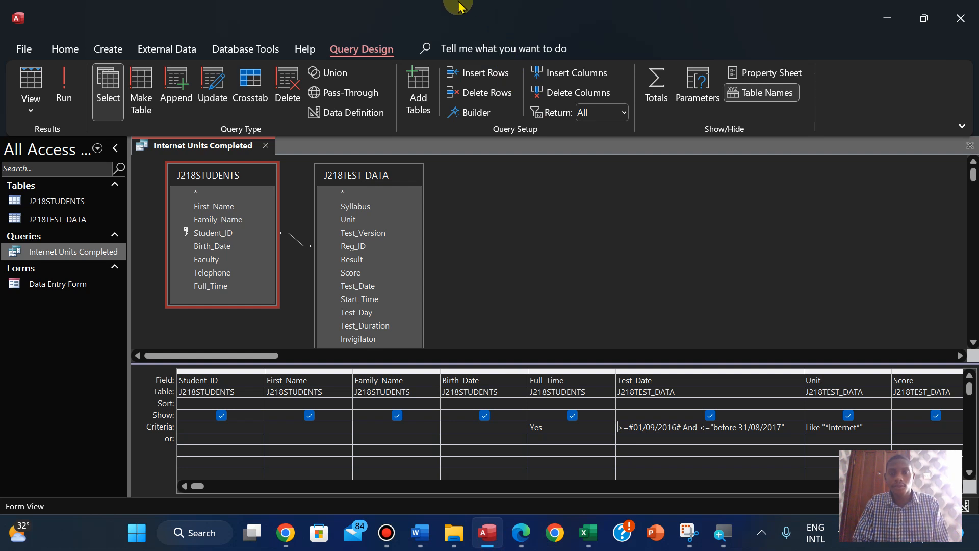
{"action": "mouse_move", "coordinate": [458, 6]}
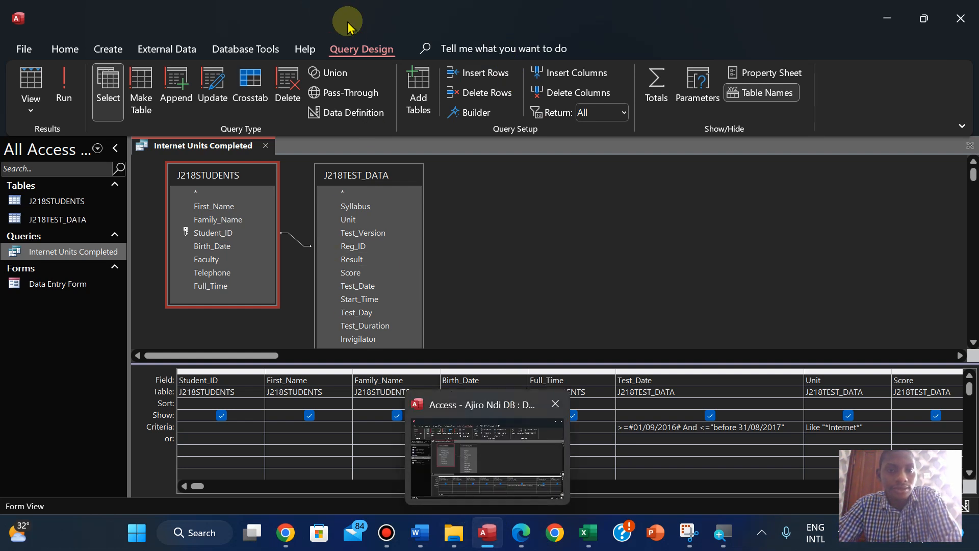
{"action": "left_click", "coordinate": [520, 532]}
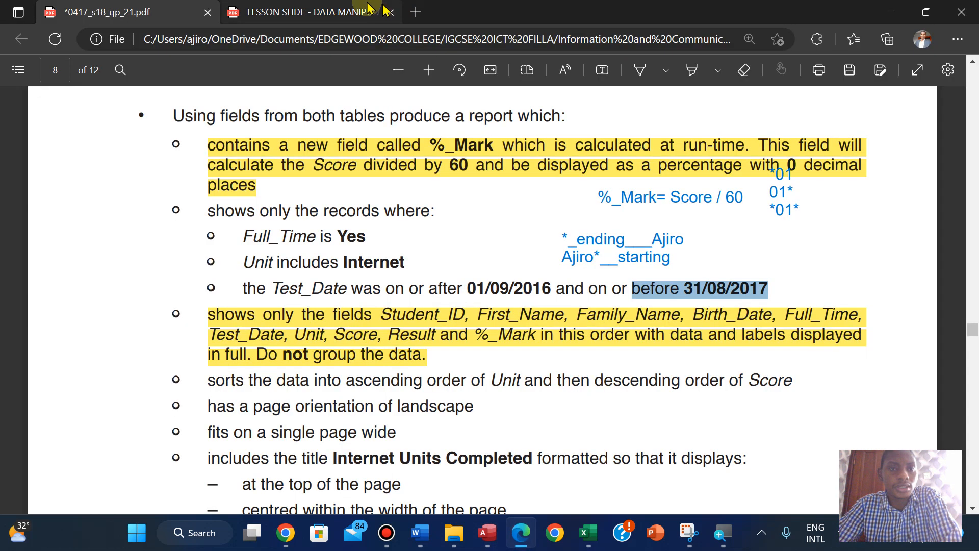
{"action": "left_click", "coordinate": [382, 12]}
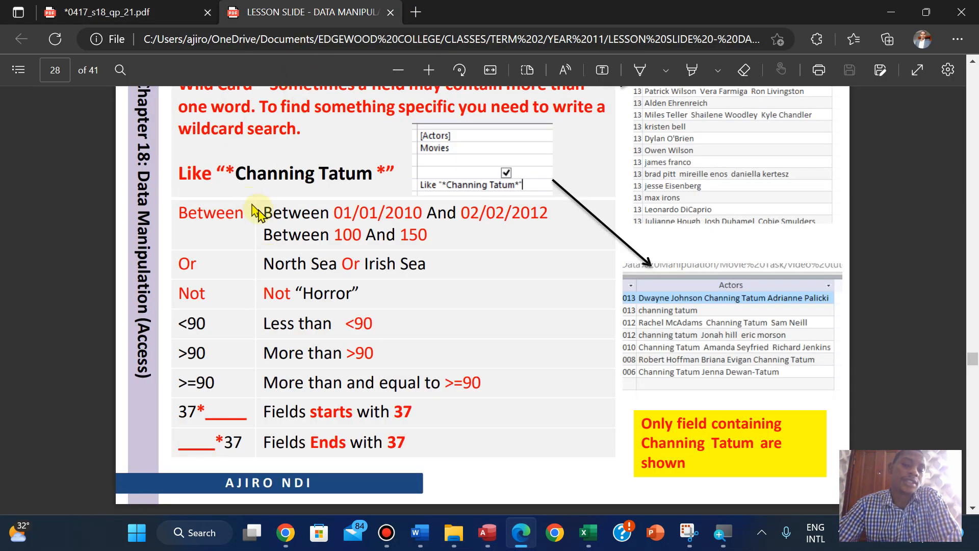
{"action": "left_click", "coordinate": [153, 11]}
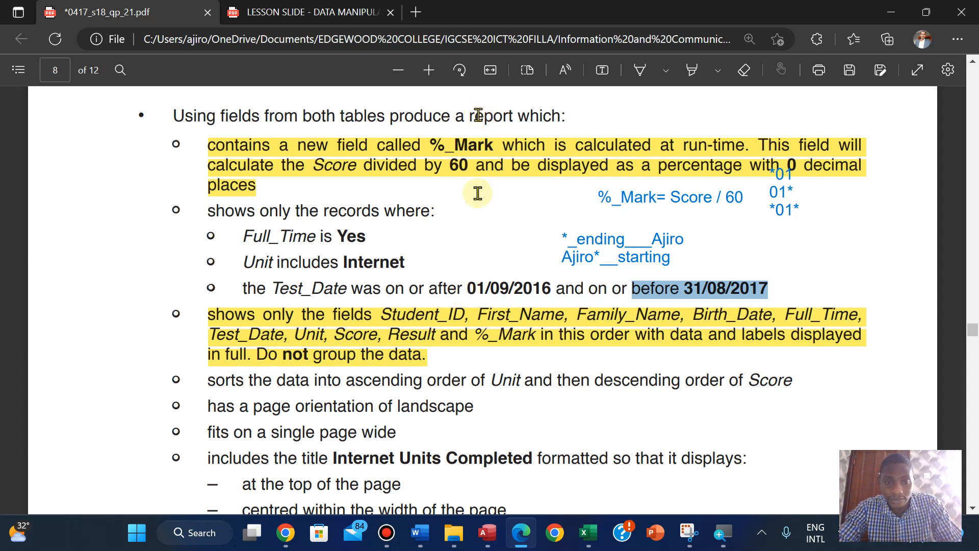
{"action": "left_click", "coordinate": [318, 12]}
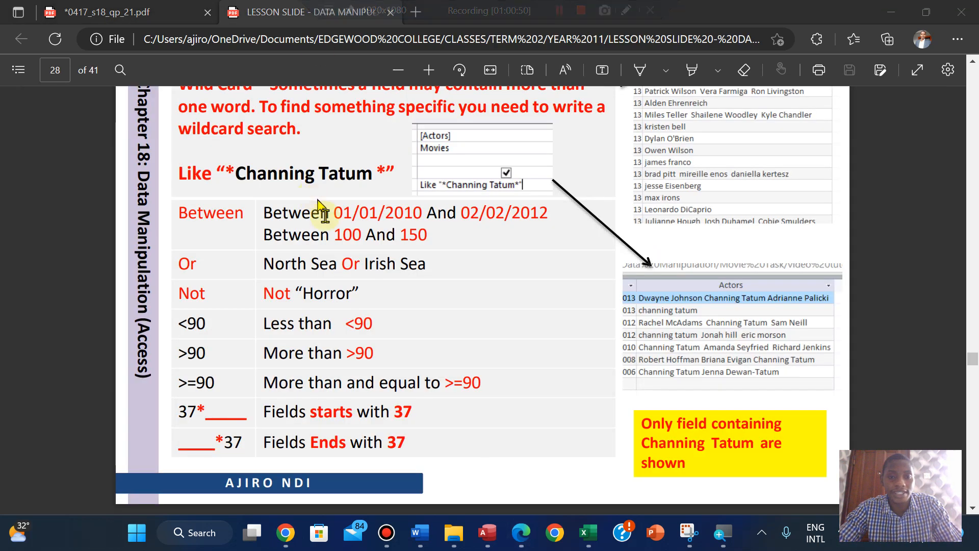
{"action": "left_click", "coordinate": [132, 13]}
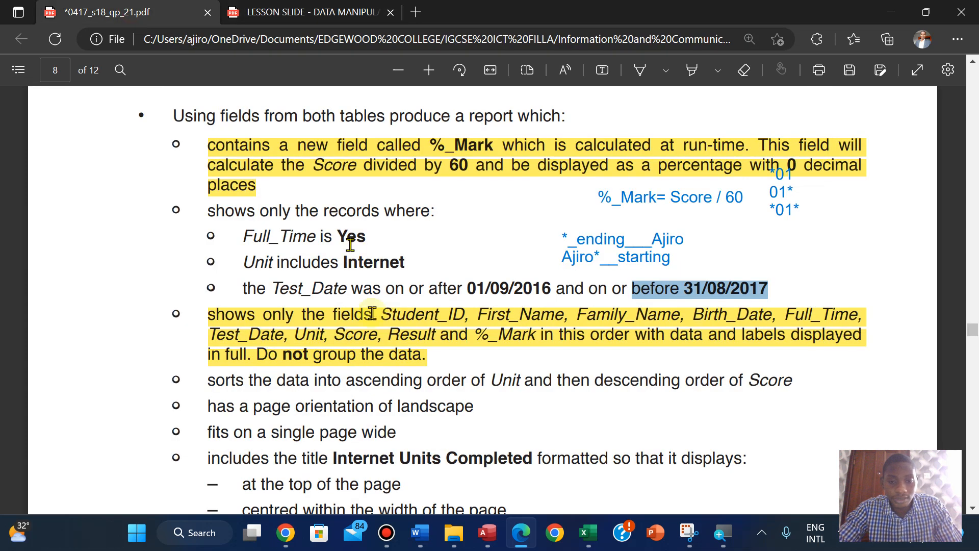
- Switch to Access and replace the >=# at the start of the Test_Date criterion with Between, ahead of 01/09/2016
{"action": "left_click", "coordinate": [487, 537]}
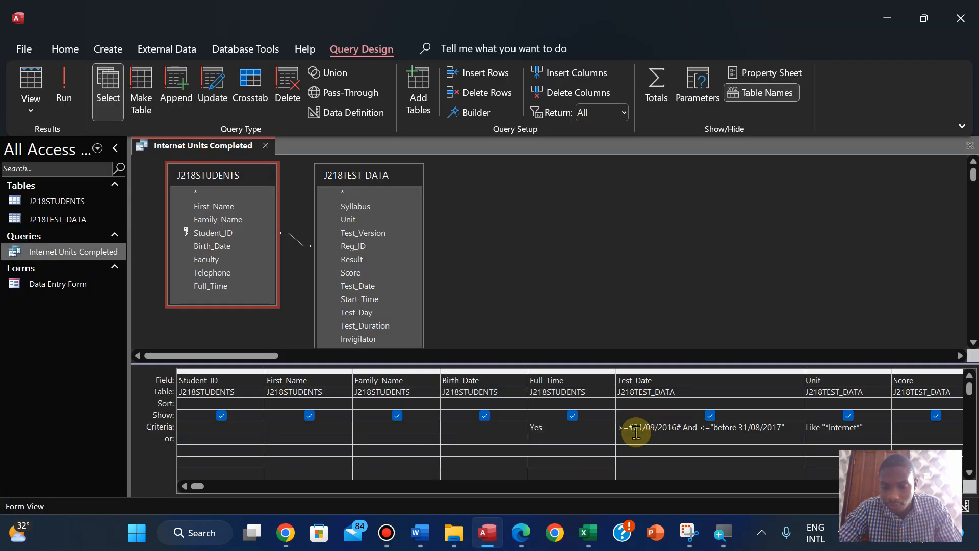
{"action": "key", "text": "BackSpace"}
{"action": "key", "text": "BackSpace"}
{"action": "key", "text": "BackSpace"}
{"action": "type", "text": "betw"}
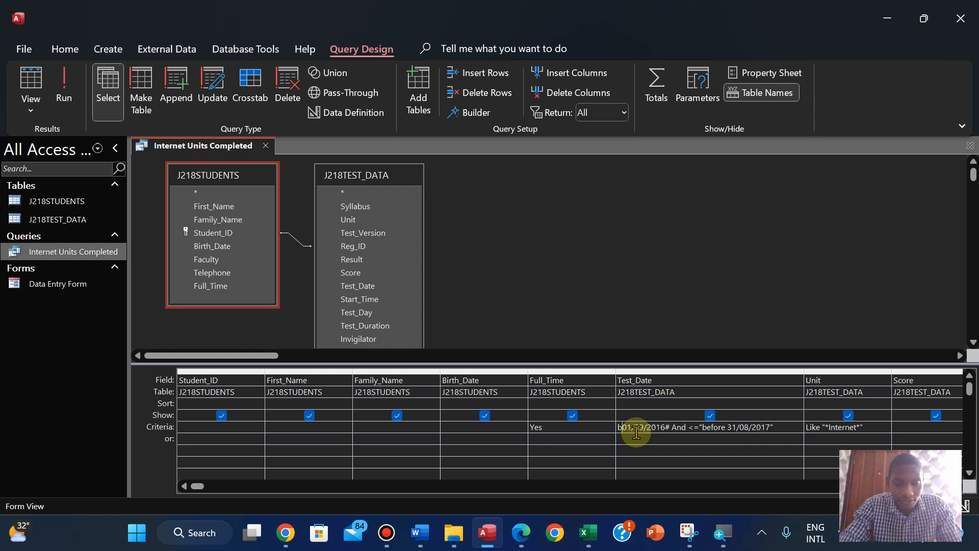
{"action": "key", "text": "BackSpace"}
{"action": "key", "text": "BackSpace"}
{"action": "key", "text": "BackSpace"}
{"action": "key", "text": "BackSpace"}
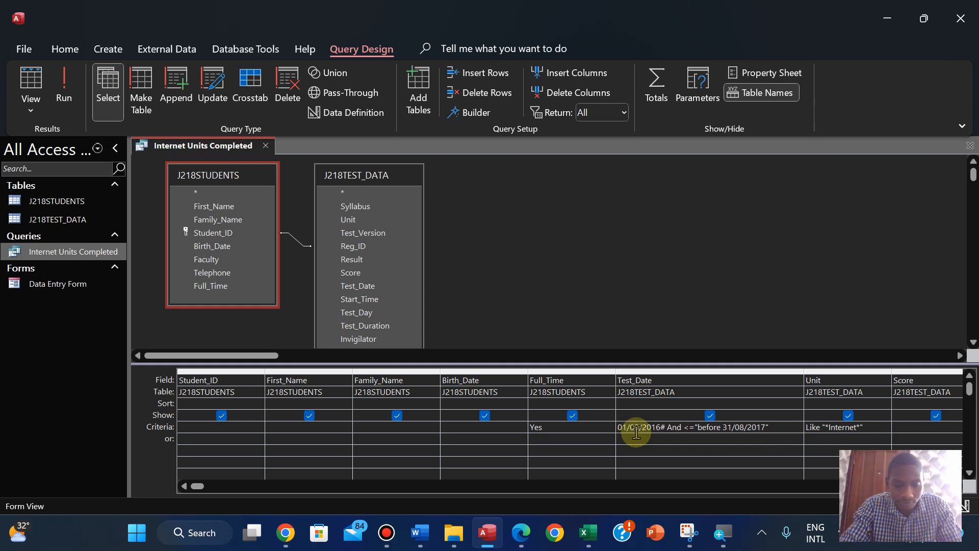
{"action": "type", "text": "Betwee"}
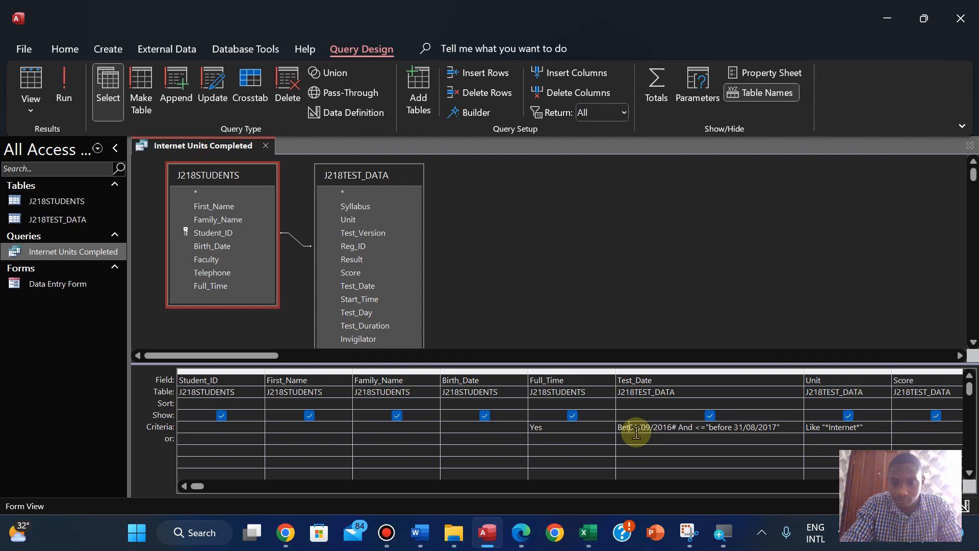
{"action": "type", "text": "n"}
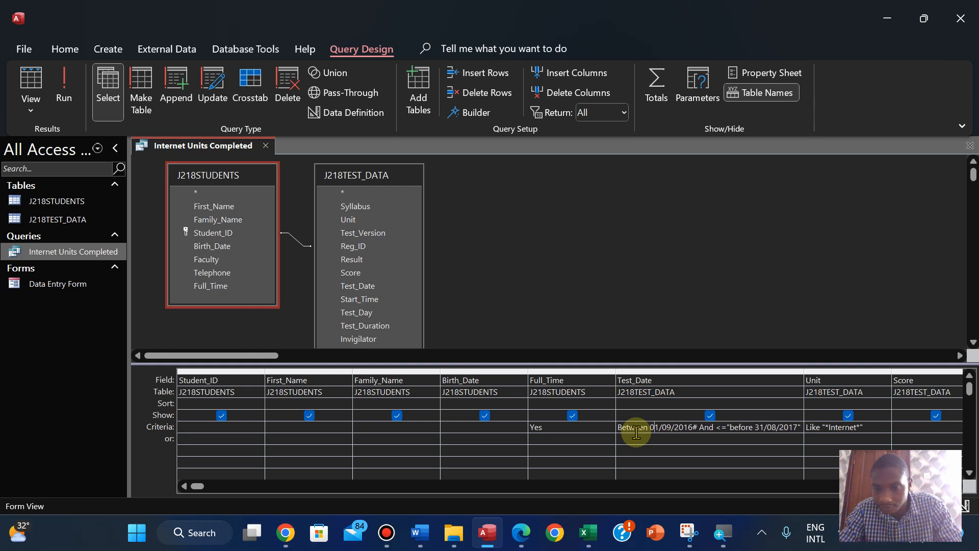
- Complete the Test_Date criterion as Between 01/09/2016 and 31/08/2017, removing the leftover symbols and the word before, and run the query
{"action": "key", "text": "BackSpace"}
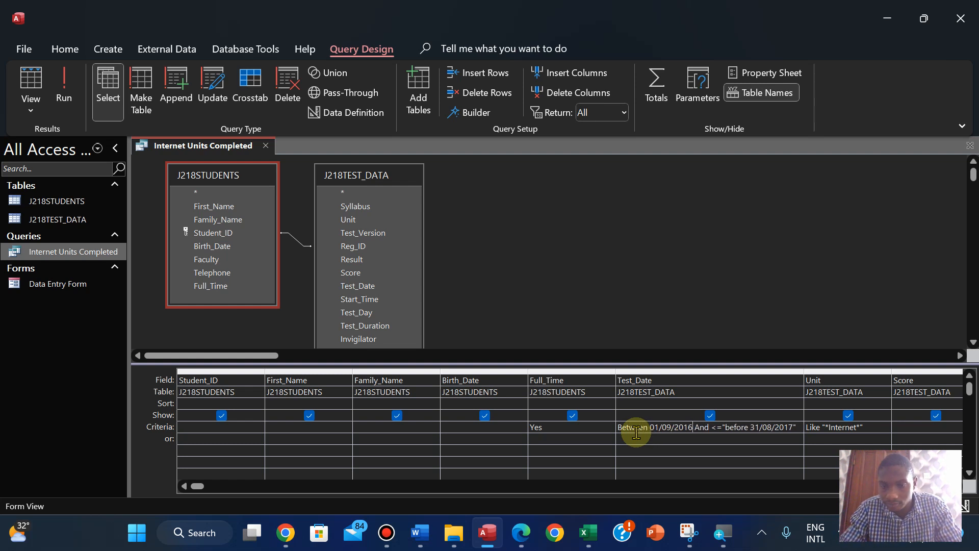
{"action": "key", "text": "BackSpace"}
{"action": "key", "text": "BackSpace"}
{"action": "key", "text": "BackSpace"}
{"action": "type", "text": "and"}
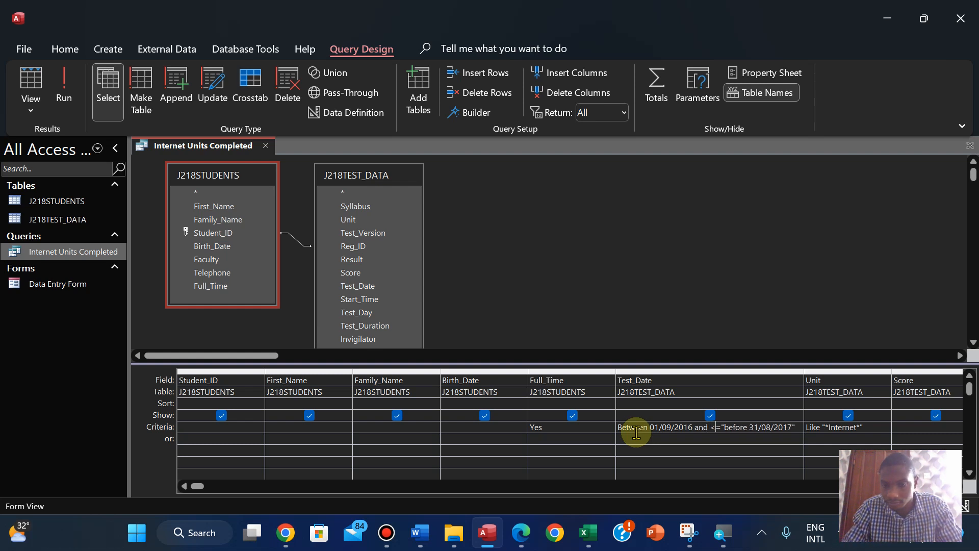
{"action": "key", "text": "Delete"}
{"action": "key", "text": "Delete"}
{"action": "key", "text": "Delete"}
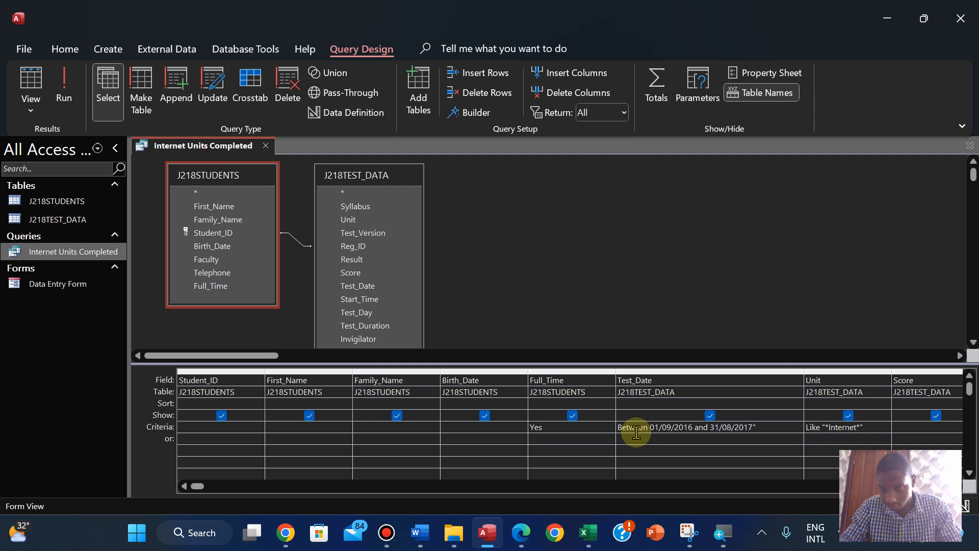
{"action": "left_click", "coordinate": [765, 429]}
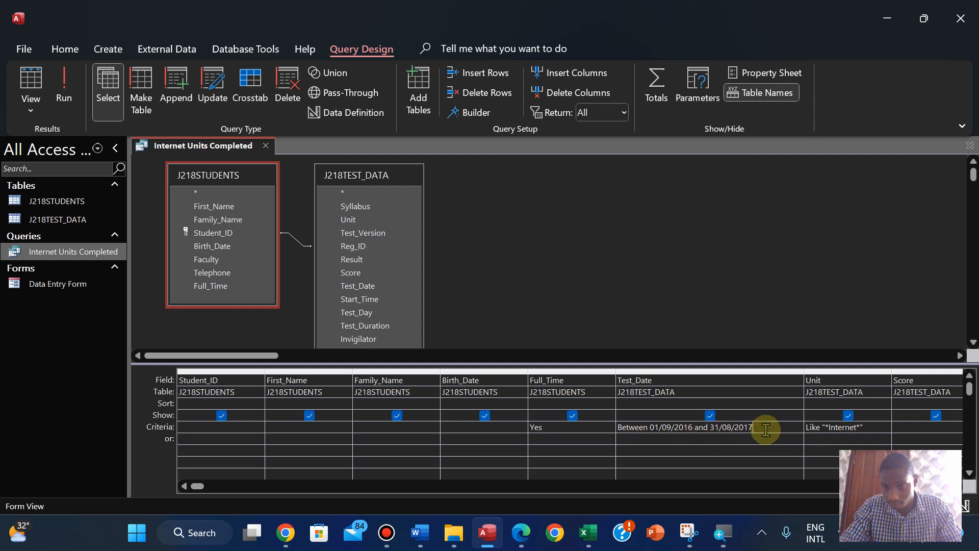
{"action": "left_click", "coordinate": [64, 79]}
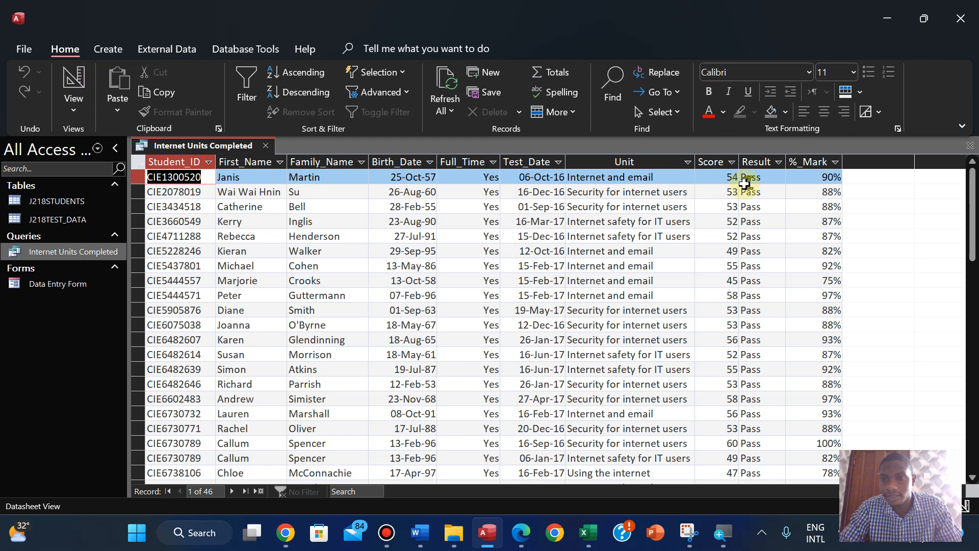
- Look over the query's resulting records, checking the Full_Time, Test_Date and Unit columns against the required conditions
{"action": "left_click", "coordinate": [73, 108]}
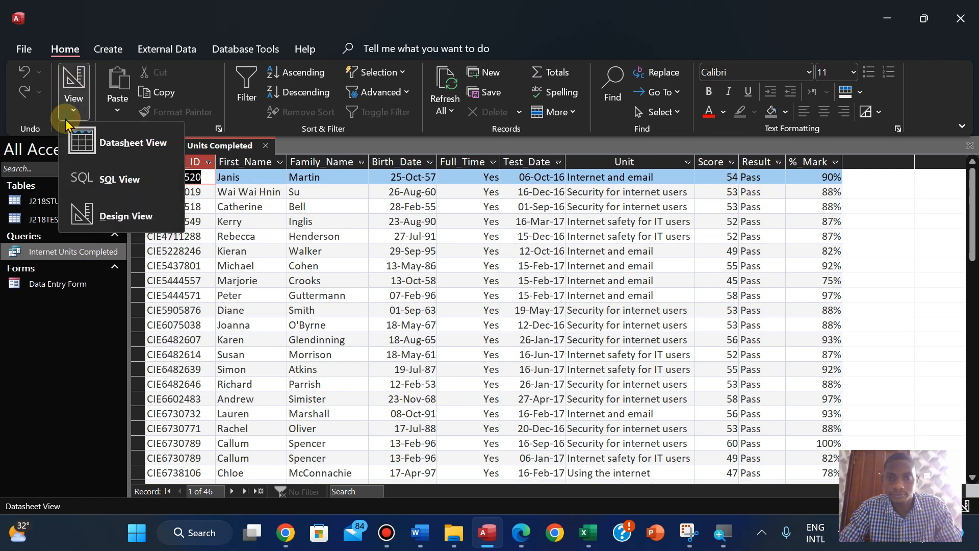
{"action": "left_click", "coordinate": [521, 532]}
{"action": "left_click", "coordinate": [523, 535]}
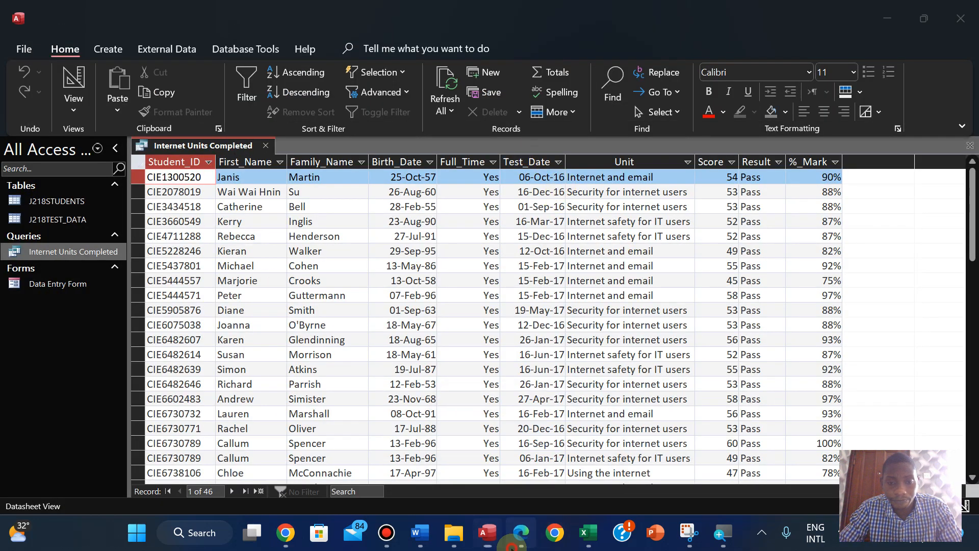
{"action": "left_click", "coordinate": [516, 539]}
{"action": "left_click", "coordinate": [512, 542]}
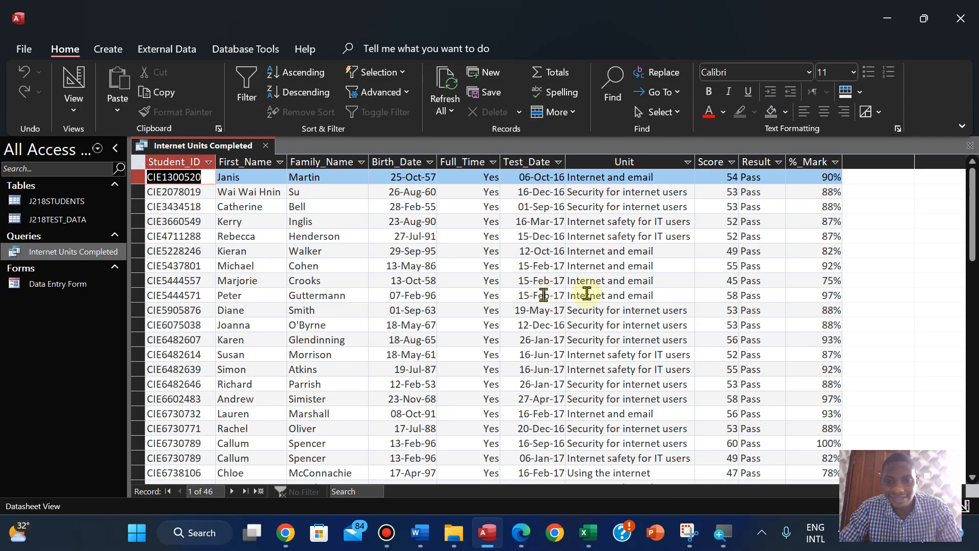
{"action": "left_click_drag", "start_coordinate": [974, 209], "coordinate": [944, 179]}
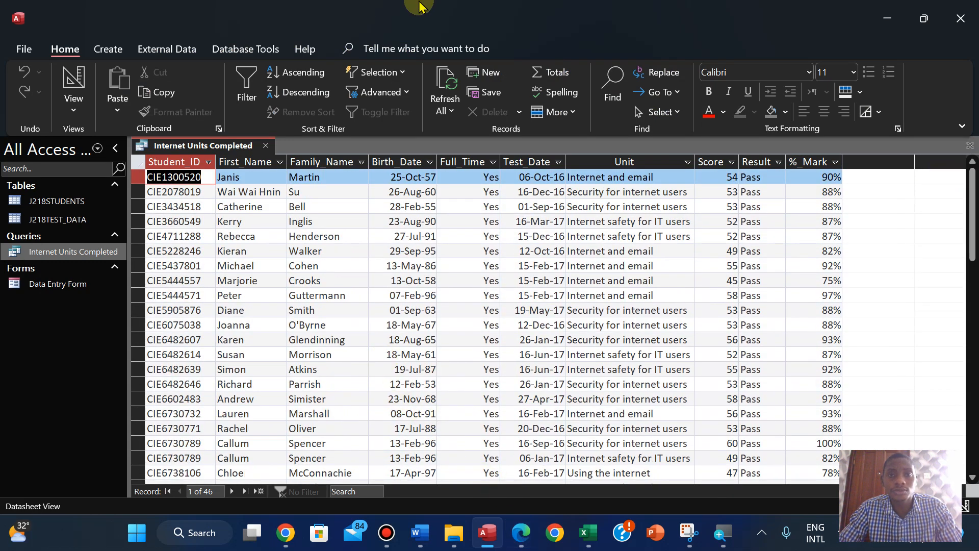
{"action": "mouse_move", "coordinate": [420, 3]}
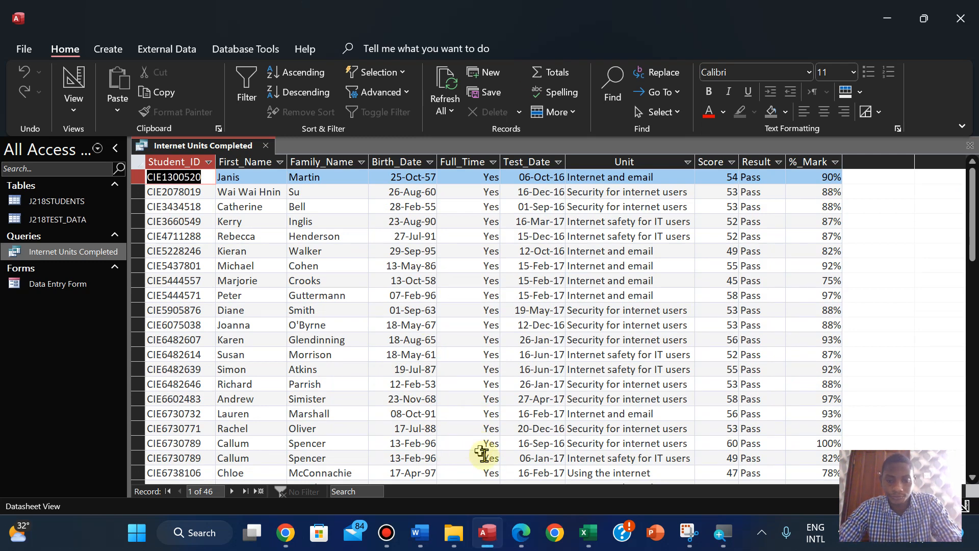
- Switch to the exam paper in Edge and highlight the "shows only the records where" bullet with its three conditions in yellow
{"action": "left_click", "coordinate": [521, 532]}
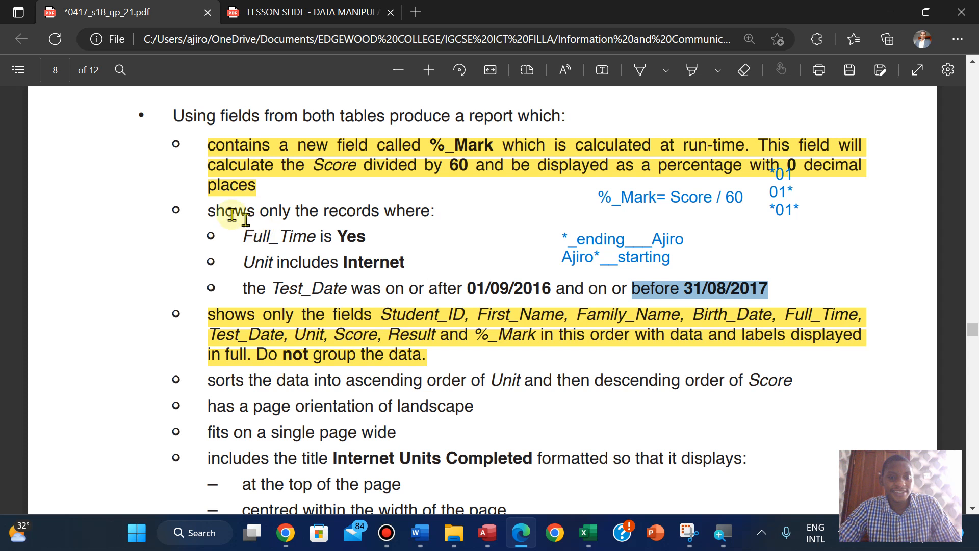
{"action": "left_click", "coordinate": [208, 210]}
{"action": "double_click", "coordinate": [208, 211]}
{"action": "left_click", "coordinate": [357, 268]}
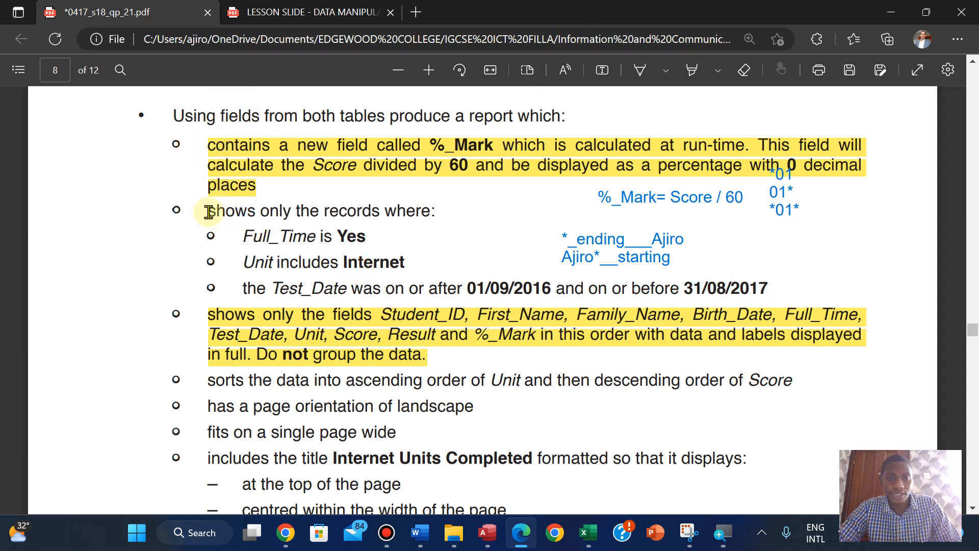
{"action": "left_click_drag", "start_coordinate": [209, 212], "coordinate": [776, 284]}
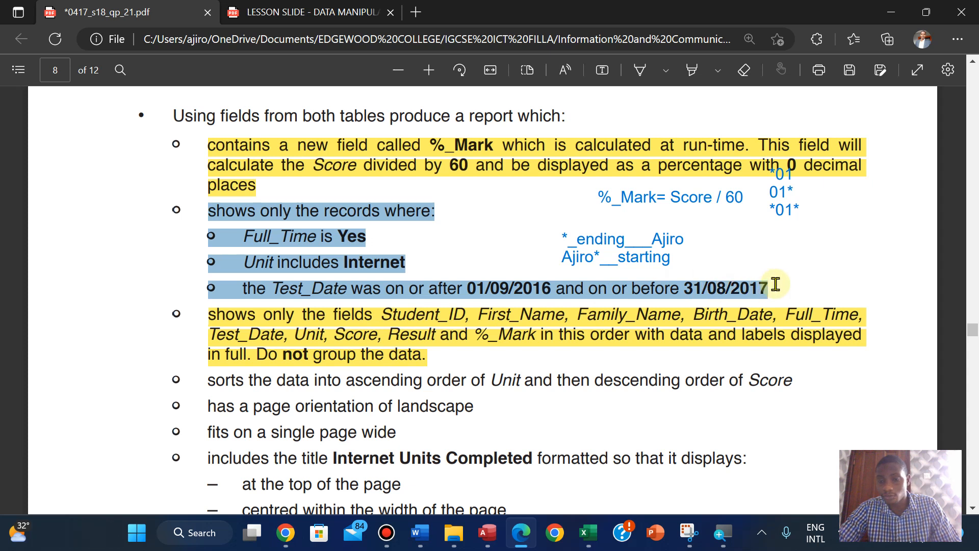
{"action": "mouse_move", "coordinate": [796, 207]}
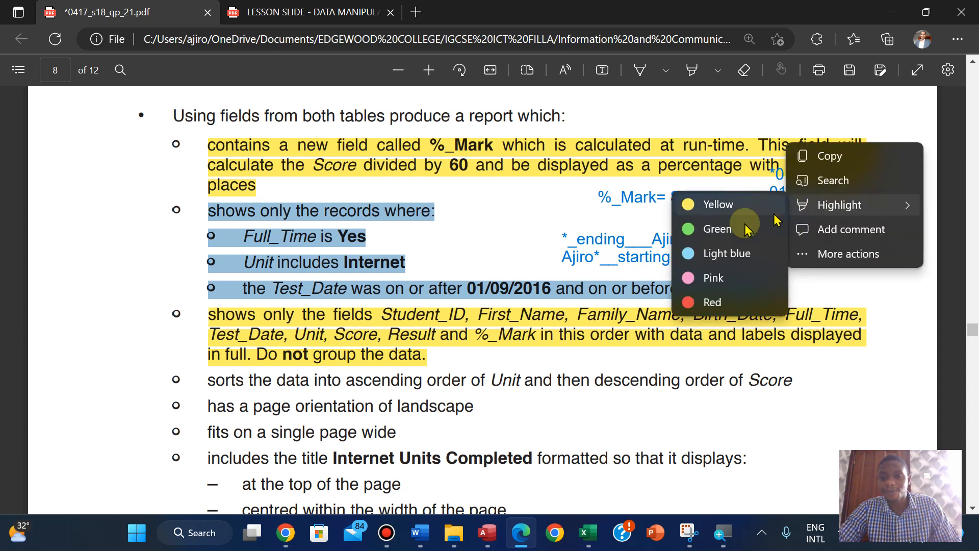
{"action": "left_click", "coordinate": [705, 205]}
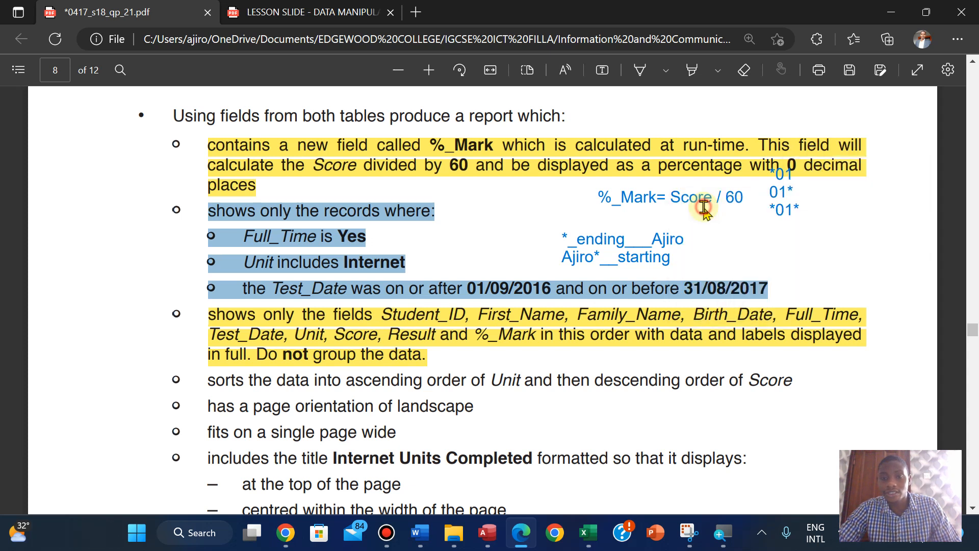
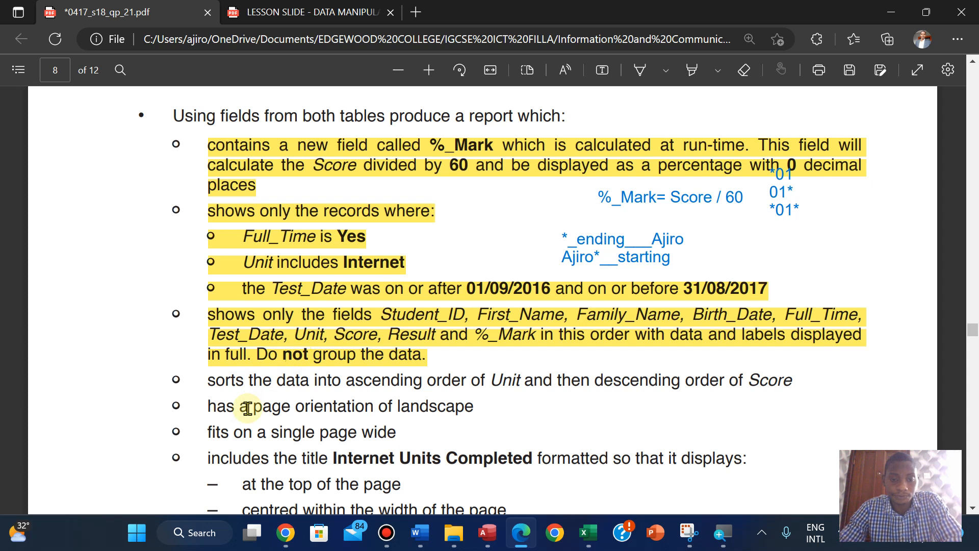
- Read the exam paper's remaining report requirements, and switch to Access to close the Internet Units Completed query
{"action": "scroll", "coordinate": [248, 408], "scroll_direction": "down", "scroll_amount": 2}
{"action": "scroll", "coordinate": [247, 408], "scroll_direction": "down", "scroll_amount": 1}
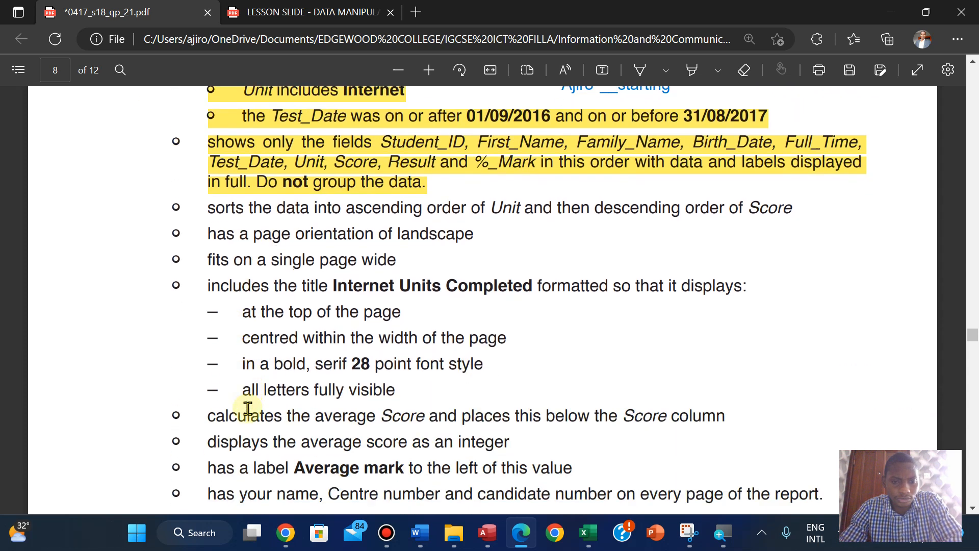
{"action": "scroll", "coordinate": [248, 408], "scroll_direction": "down", "scroll_amount": 2}
{"action": "scroll", "coordinate": [252, 409], "scroll_direction": "up", "scroll_amount": 2}
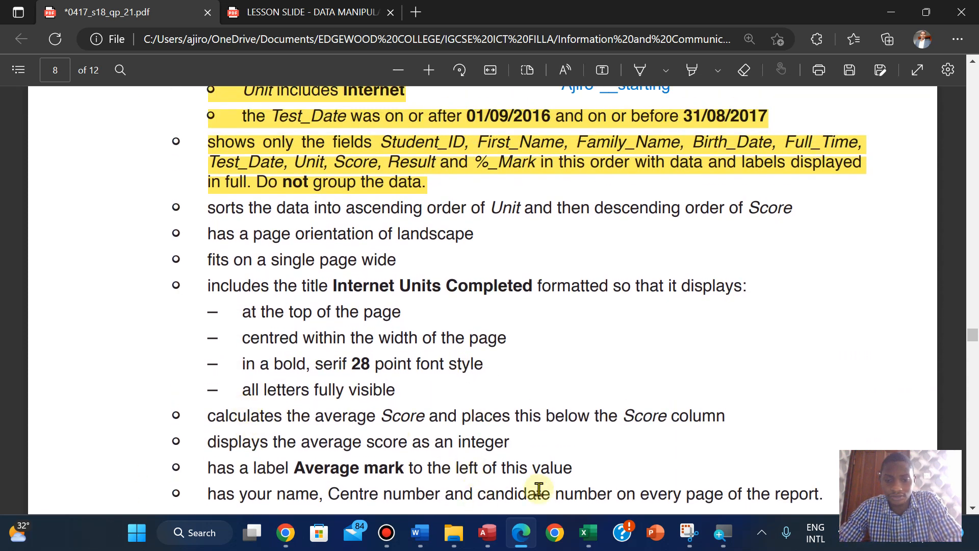
{"action": "left_click", "coordinate": [494, 532]}
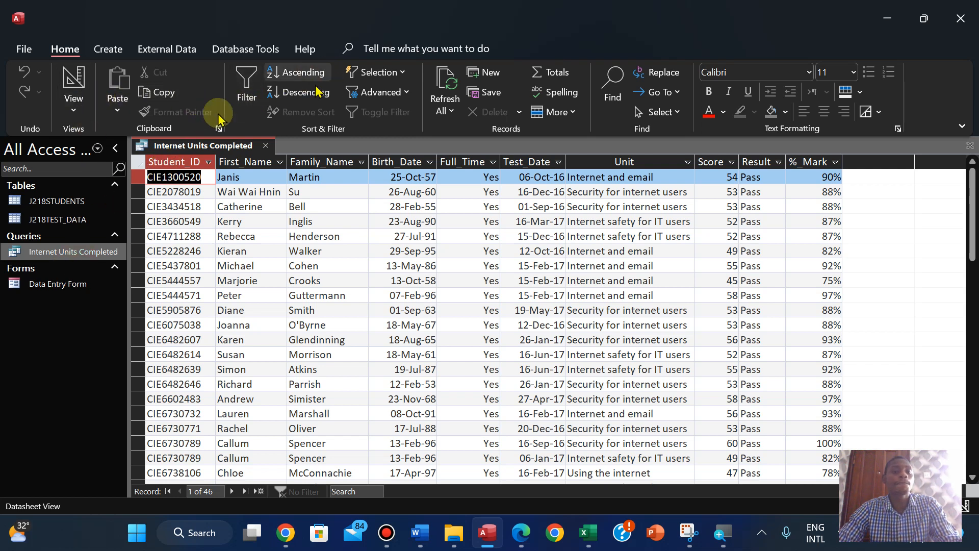
{"action": "right_click", "coordinate": [198, 148]}
{"action": "left_click", "coordinate": [195, 135]}
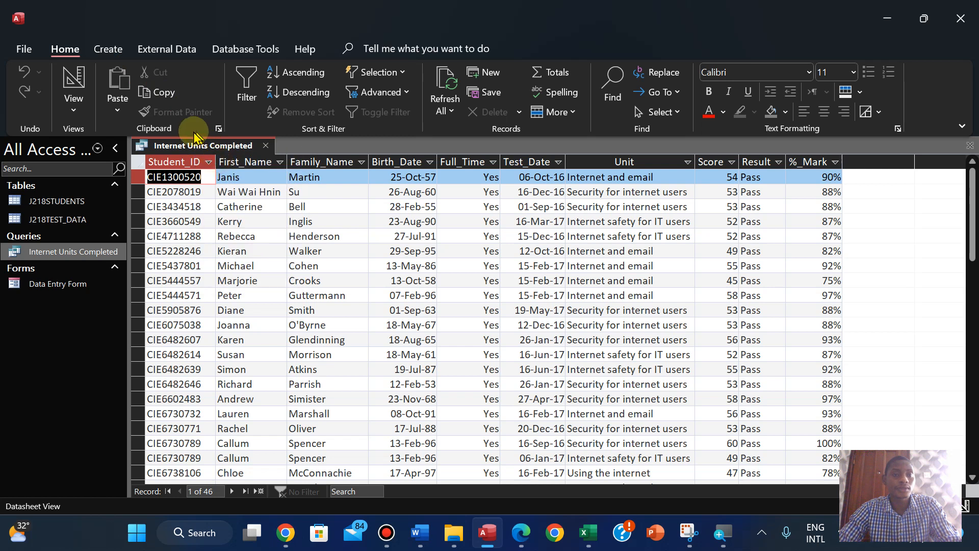
{"action": "right_click", "coordinate": [178, 151]}
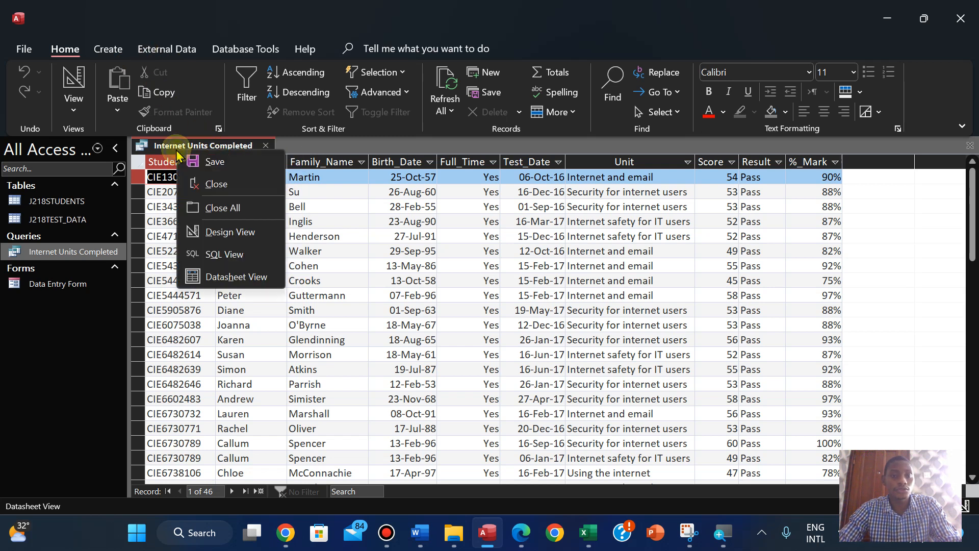
{"action": "left_click", "coordinate": [207, 183]}
- Start a report with the Report Wizard and include all fields of the Internet Units Completed query
{"action": "left_click", "coordinate": [100, 49]}
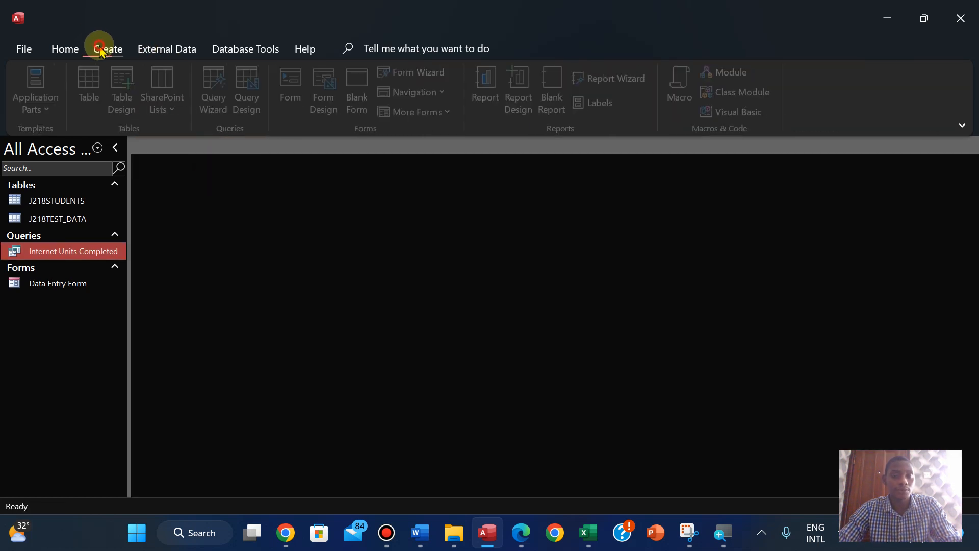
{"action": "left_click", "coordinate": [625, 79]}
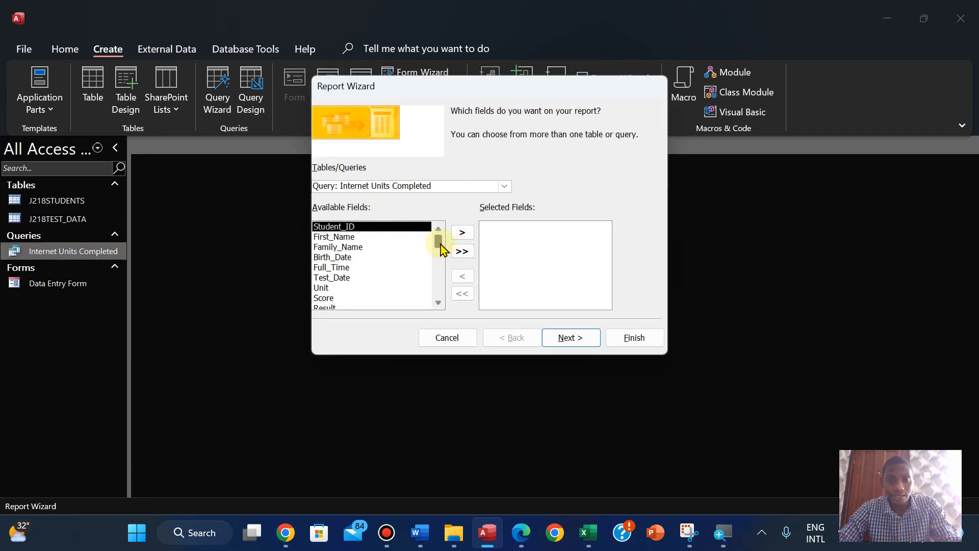
{"action": "left_click", "coordinate": [462, 251]}
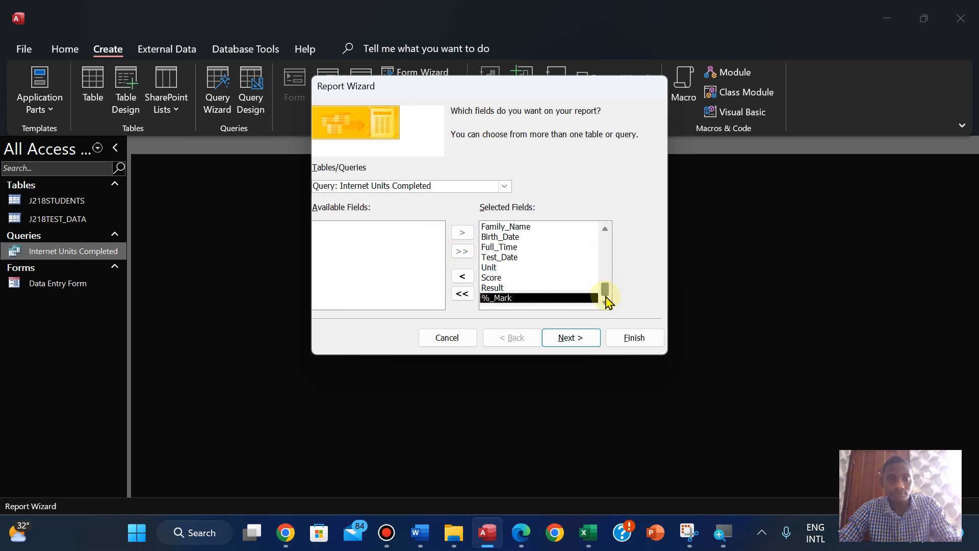
{"action": "left_click", "coordinate": [566, 340]}
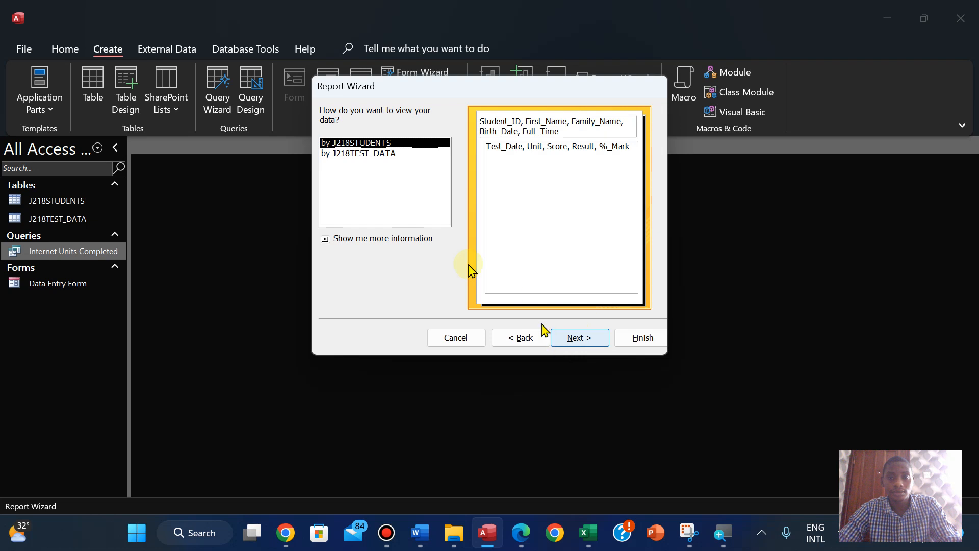
- View the report data by J218TEST_DATA and continue to the sort order page without adding any grouping
{"action": "left_click", "coordinate": [517, 527]}
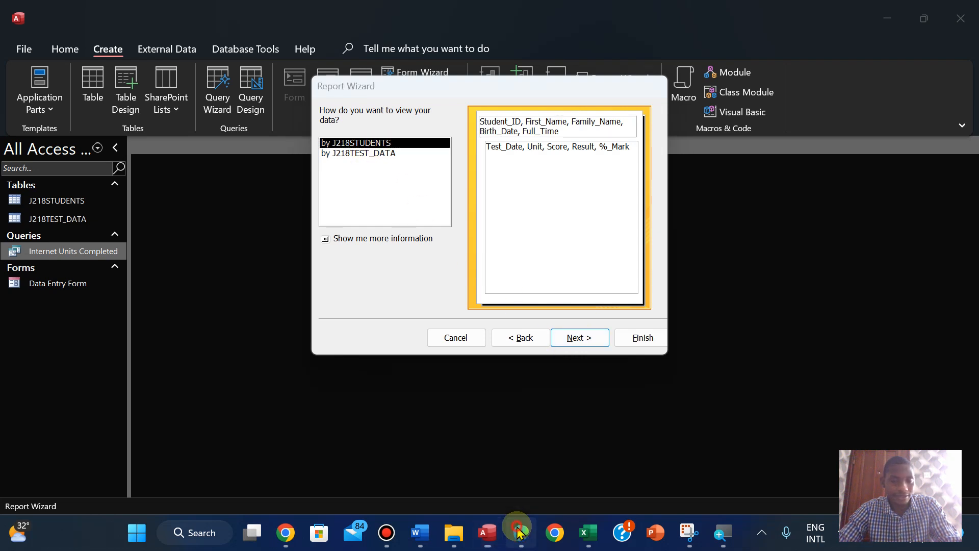
{"action": "left_click", "coordinate": [519, 532]}
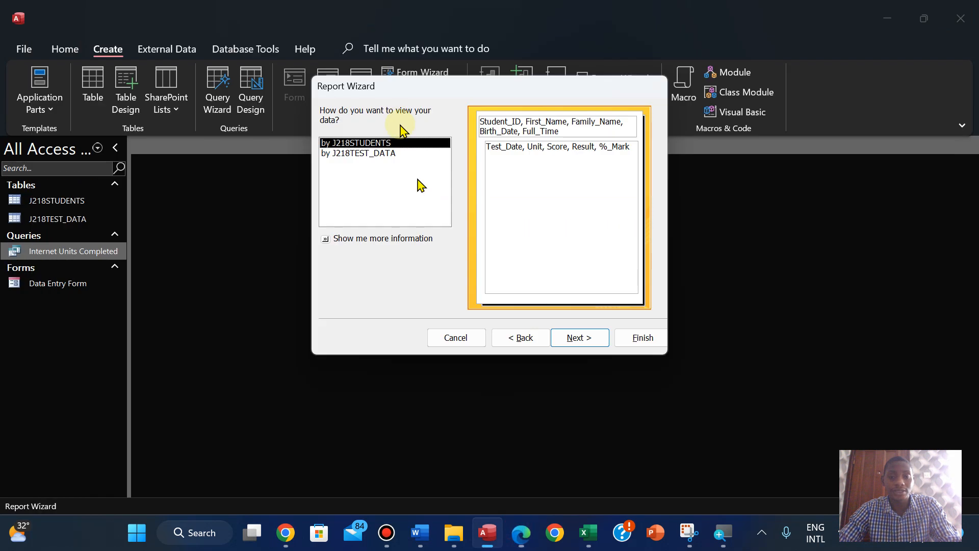
{"action": "left_click", "coordinate": [369, 155]}
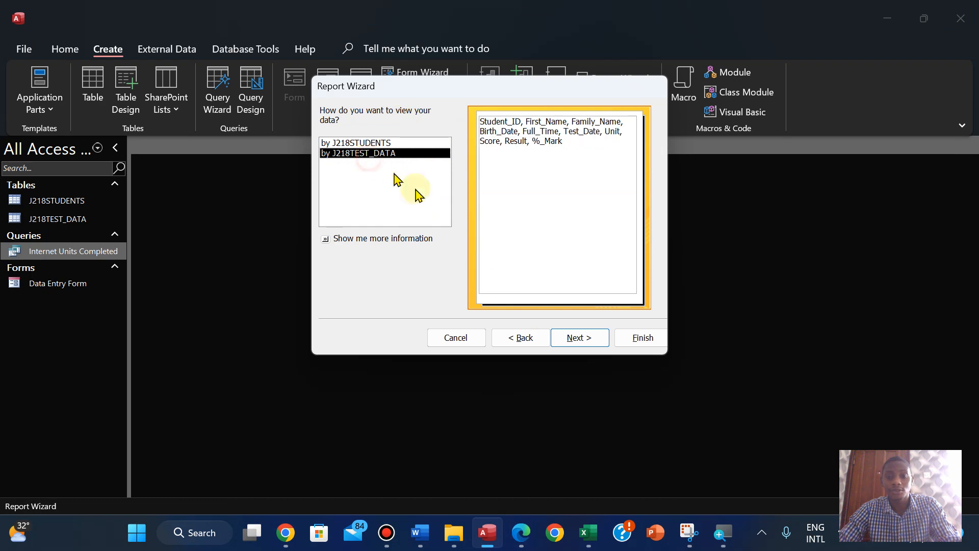
{"action": "left_click", "coordinate": [570, 339]}
{"action": "left_click", "coordinate": [570, 340]}
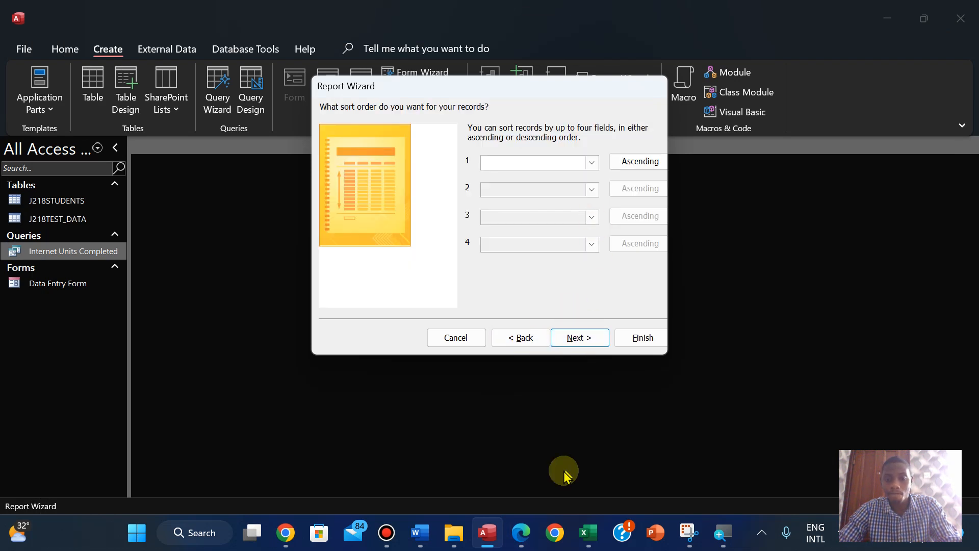
- Following the exam paper's sort requirement, sort the report by Unit in ascending order and then by Score in descending order
{"action": "left_click", "coordinate": [519, 530]}
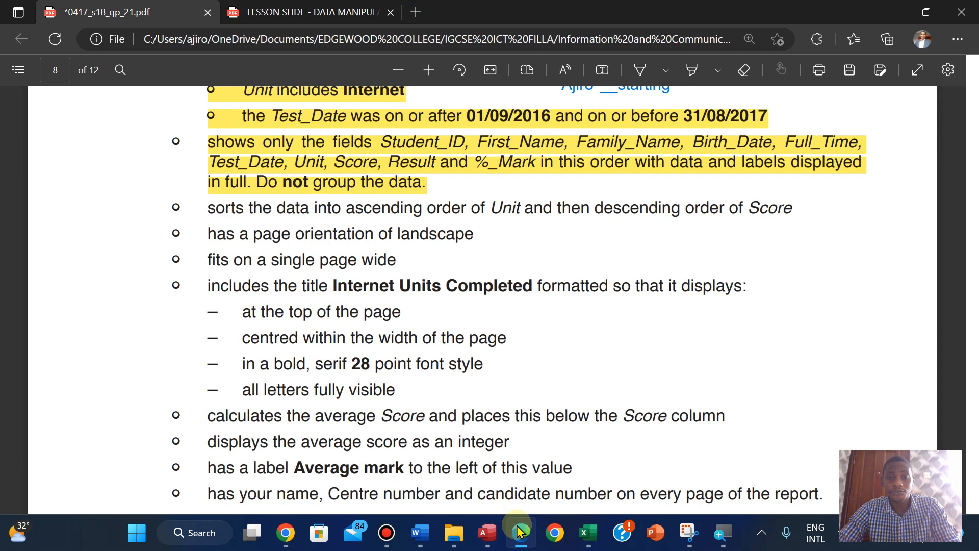
{"action": "left_click", "coordinate": [519, 531]}
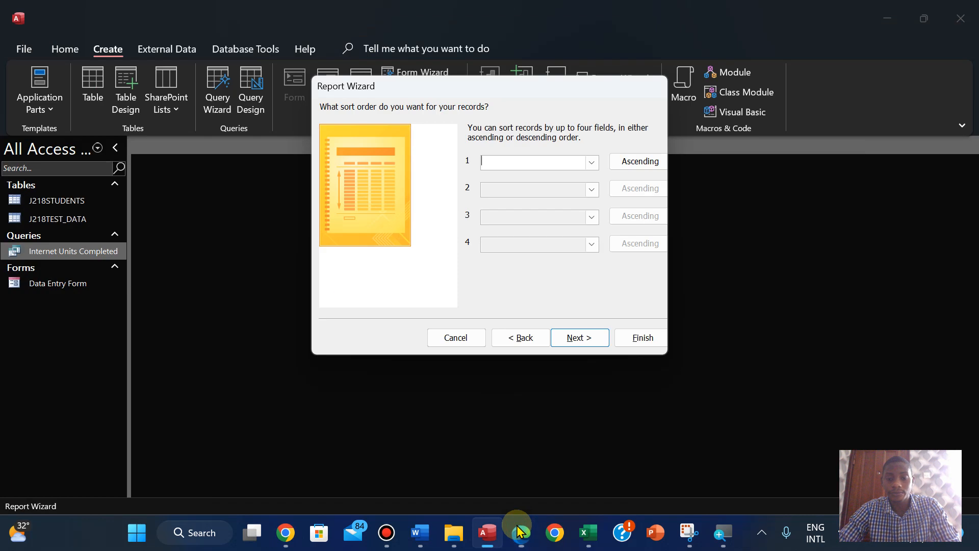
{"action": "left_click", "coordinate": [590, 164]}
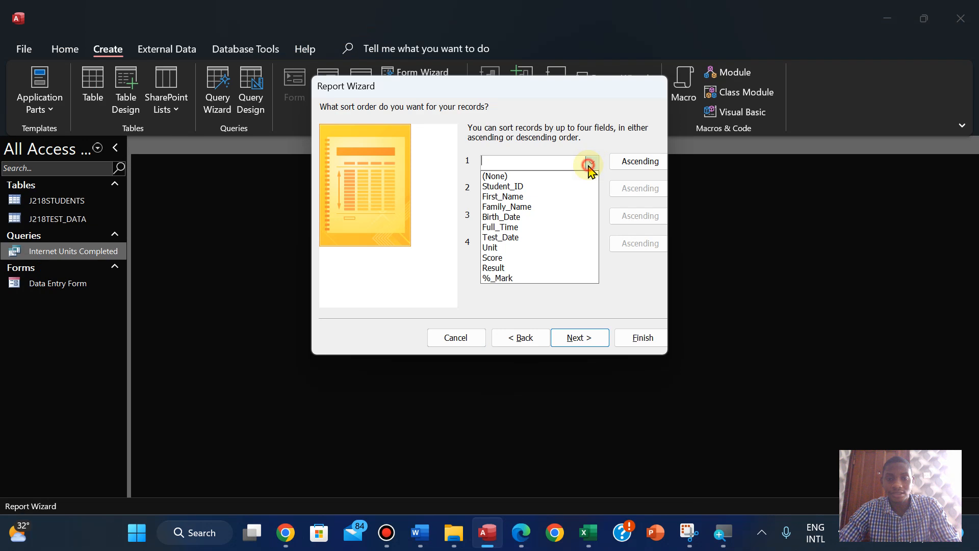
{"action": "left_click", "coordinate": [521, 248]}
{"action": "left_click", "coordinate": [521, 532]}
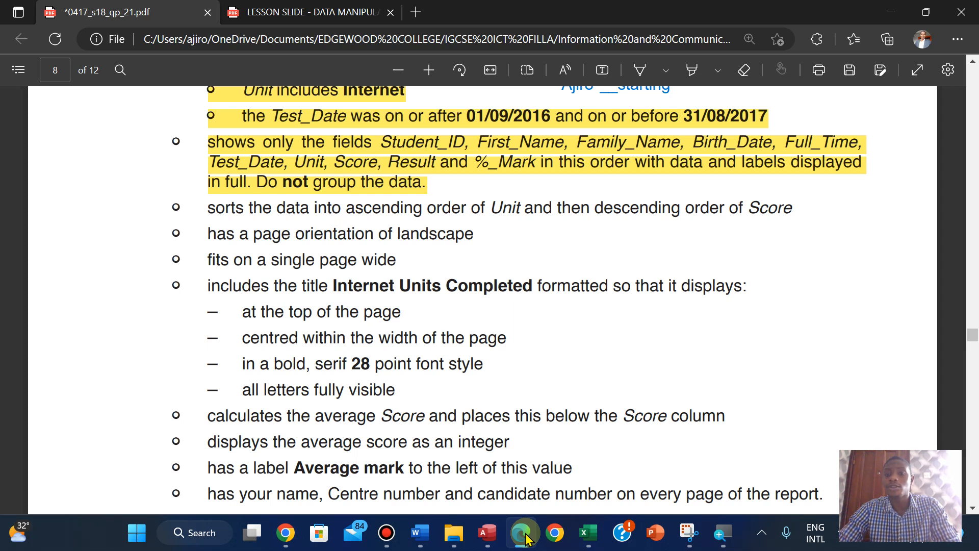
{"action": "left_click", "coordinate": [525, 535]}
{"action": "left_click", "coordinate": [591, 192]}
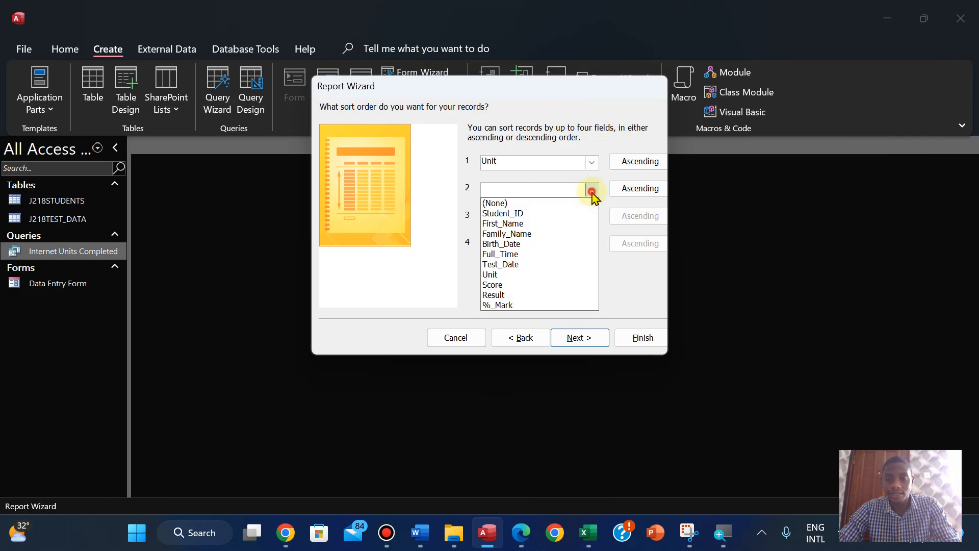
{"action": "left_click", "coordinate": [520, 286]}
{"action": "left_click", "coordinate": [615, 190]}
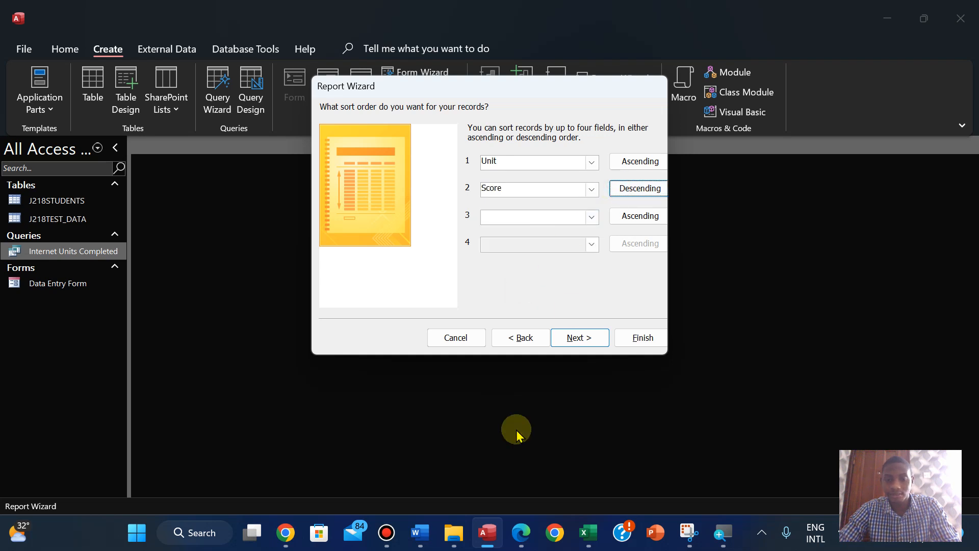
- Check the exam paper's orientation requirement, set the report's orientation to Landscape with the Tabular layout kept, and continue to the title page
{"action": "left_click", "coordinate": [519, 534]}
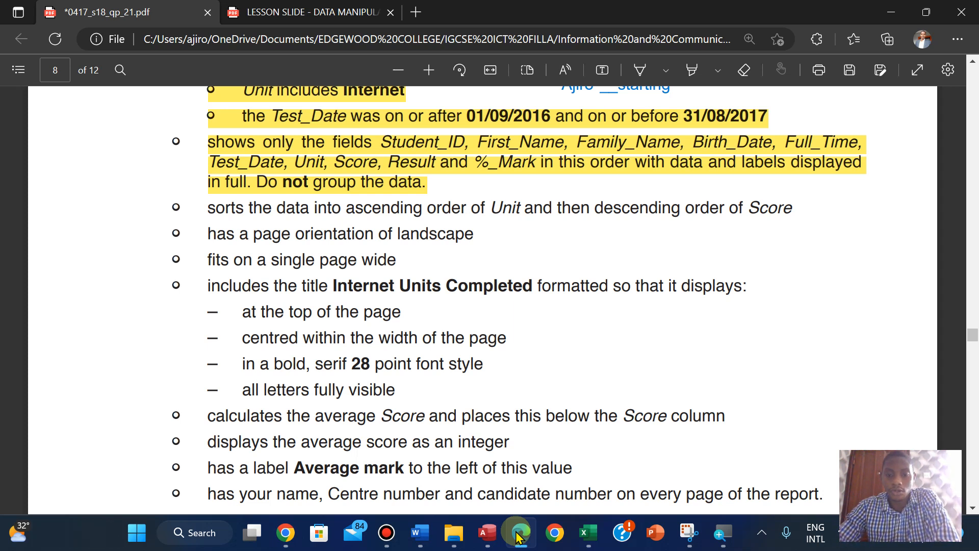
{"action": "left_click", "coordinate": [517, 536]}
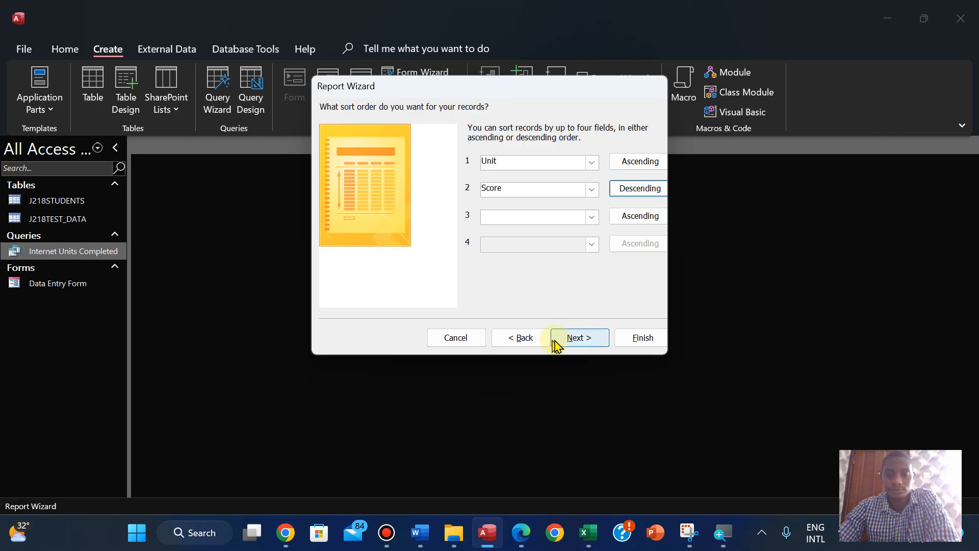
{"action": "left_click", "coordinate": [573, 342]}
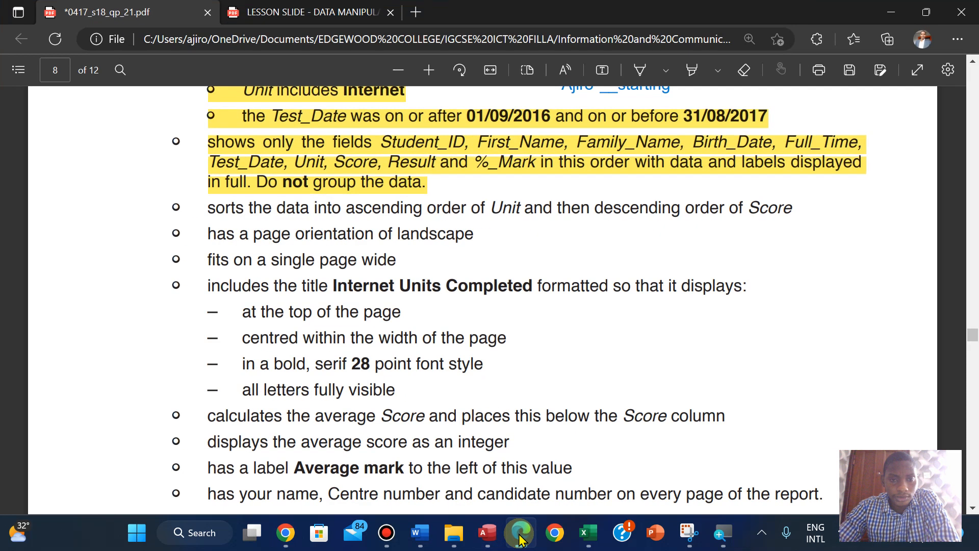
{"action": "left_click", "coordinate": [520, 532]}
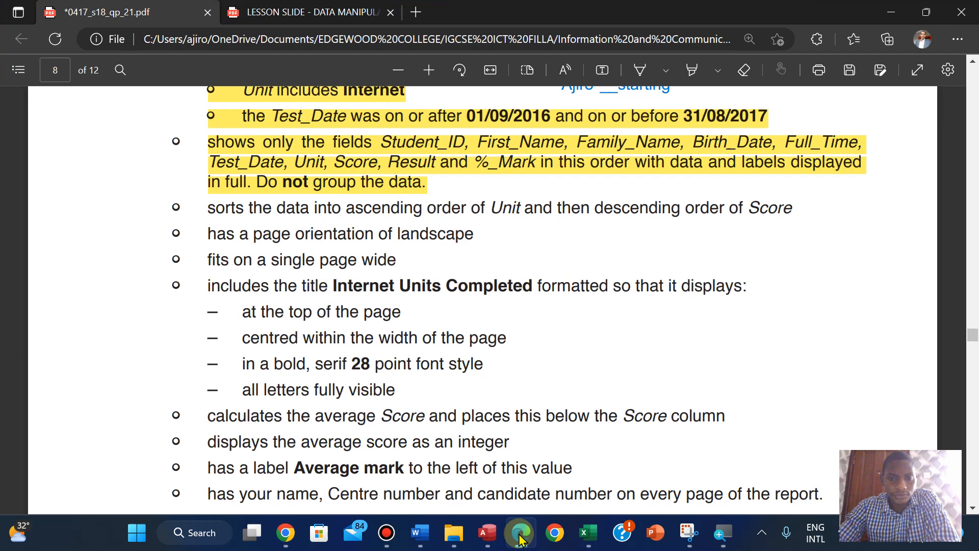
{"action": "left_click", "coordinate": [520, 536]}
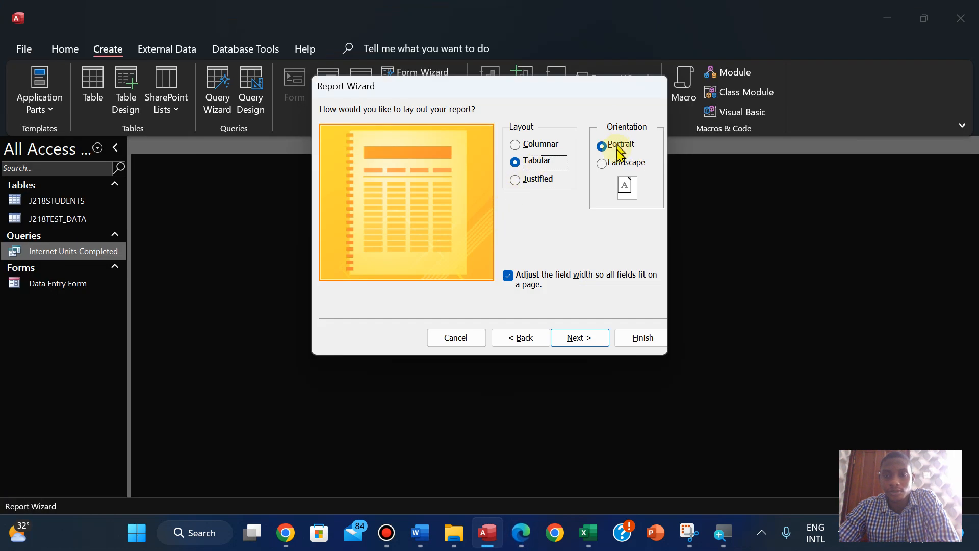
{"action": "left_click", "coordinate": [604, 168]}
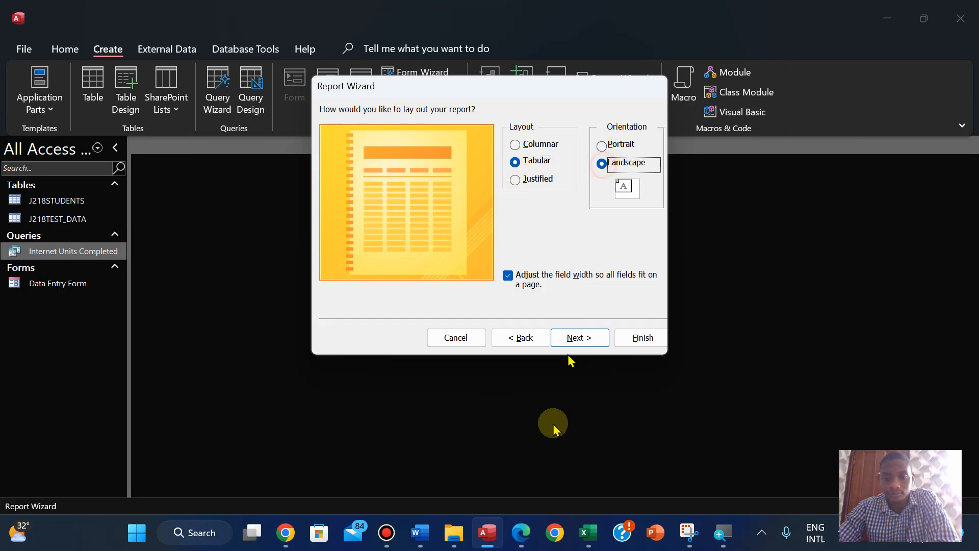
{"action": "left_click", "coordinate": [520, 533]}
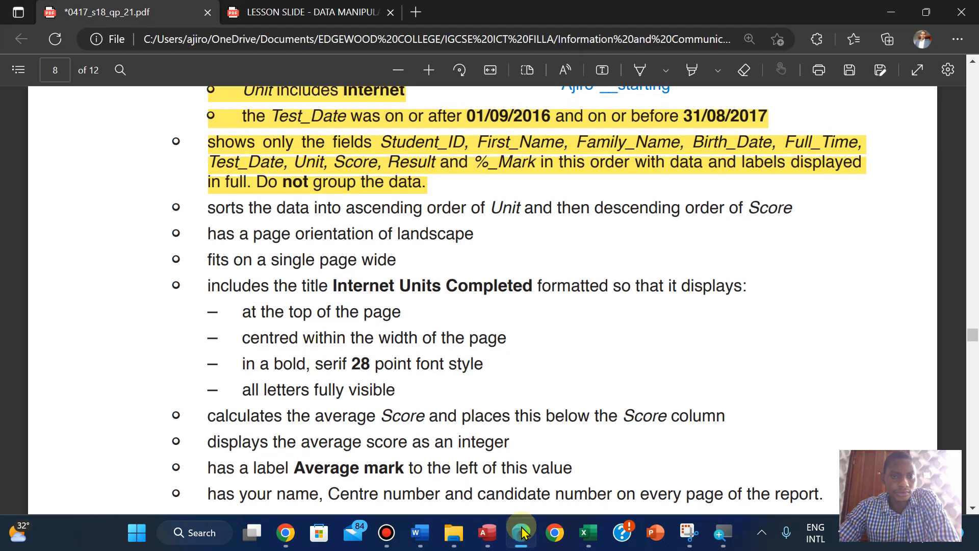
{"action": "left_click", "coordinate": [522, 533]}
{"action": "left_click", "coordinate": [579, 337]}
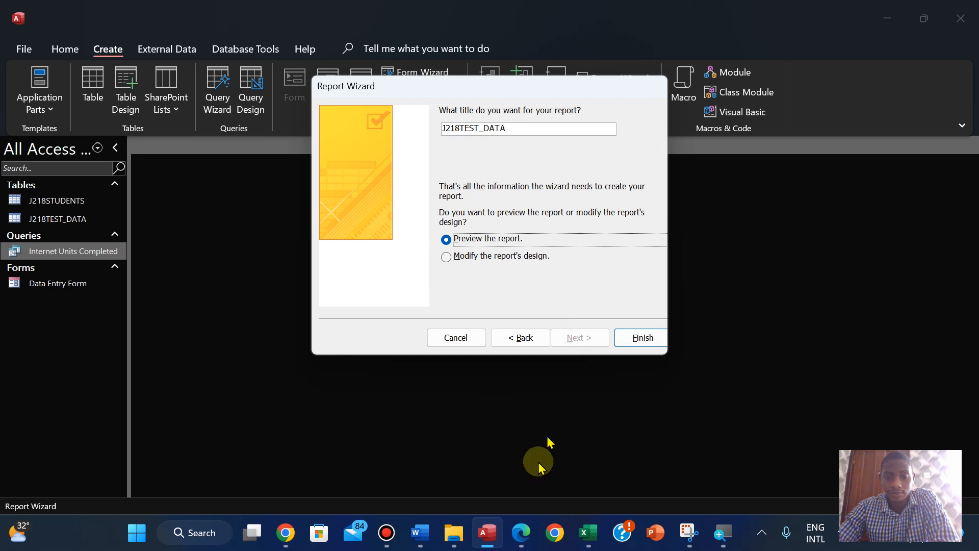
- Switch to the exam paper and copy the required report title "Internet Units Completed"
{"action": "left_click", "coordinate": [520, 532]}
{"action": "scroll", "coordinate": [312, 234], "scroll_direction": "down", "scroll_amount": 1}
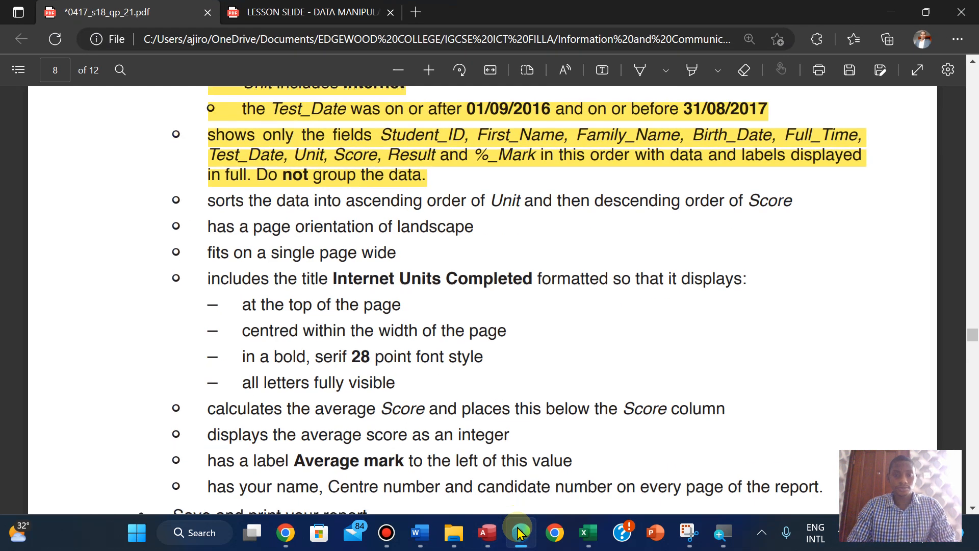
{"action": "left_click_drag", "start_coordinate": [371, 228], "coordinate": [516, 228]}
{"action": "left_click", "coordinate": [337, 230]}
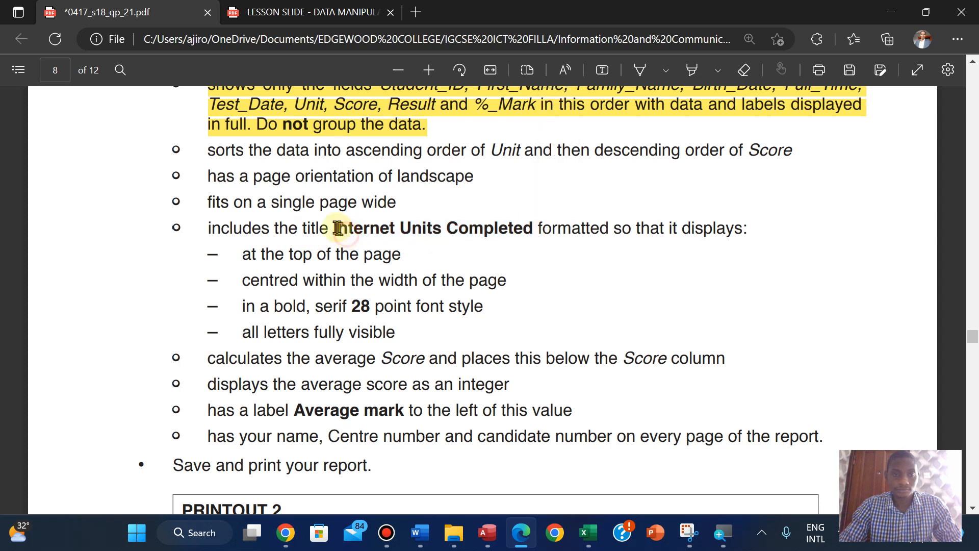
{"action": "mouse_move", "coordinate": [334, 227]}
{"action": "left_mouse_down"}
{"action": "mouse_move", "coordinate": [524, 230]}
{"action": "mouse_move", "coordinate": [334, 228]}
{"action": "left_mouse_up"}
{"action": "left_click", "coordinate": [530, 230]}
{"action": "right_click", "coordinate": [332, 228]}
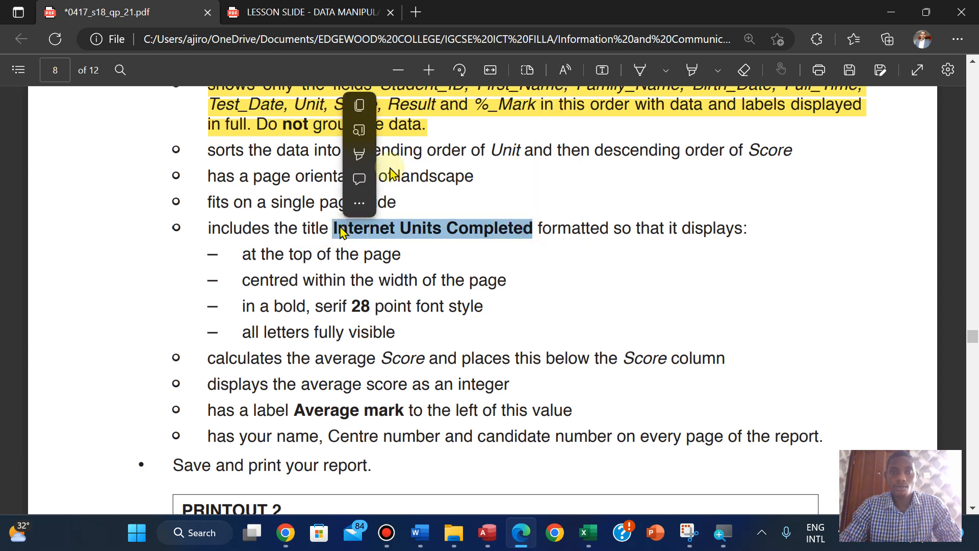
{"action": "left_click", "coordinate": [362, 106]}
- Back in Access, replace the report title with the copied "Internet Units Completed" and finish the wizard with the report previewed
{"action": "left_click", "coordinate": [487, 532]}
{"action": "left_click_drag", "start_coordinate": [507, 128], "coordinate": [422, 125]}
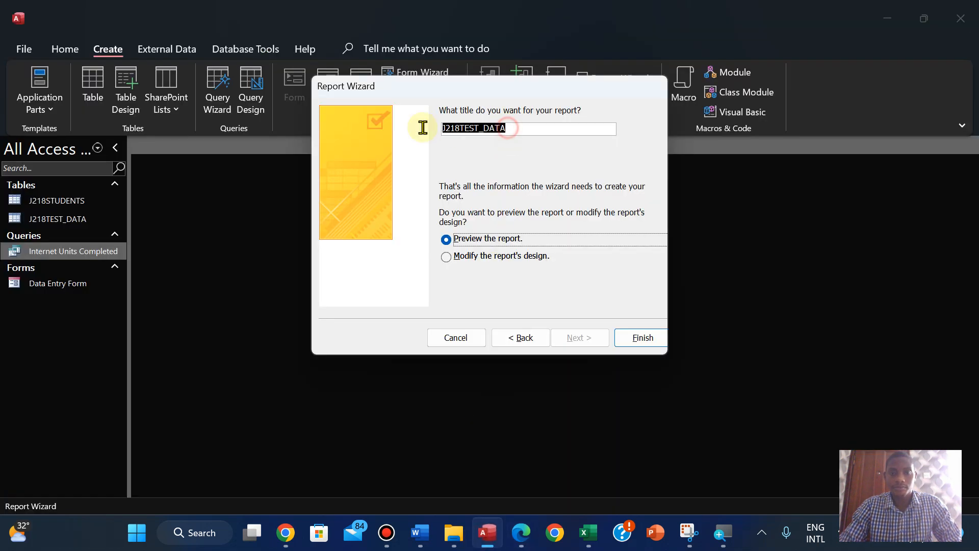
{"action": "key", "text": "ctrl+v"}
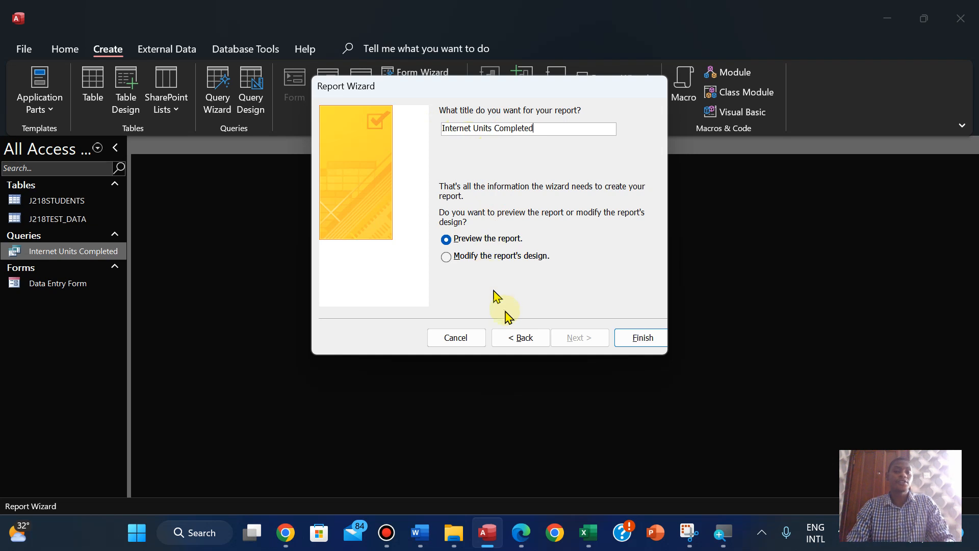
{"action": "left_click", "coordinate": [620, 344]}
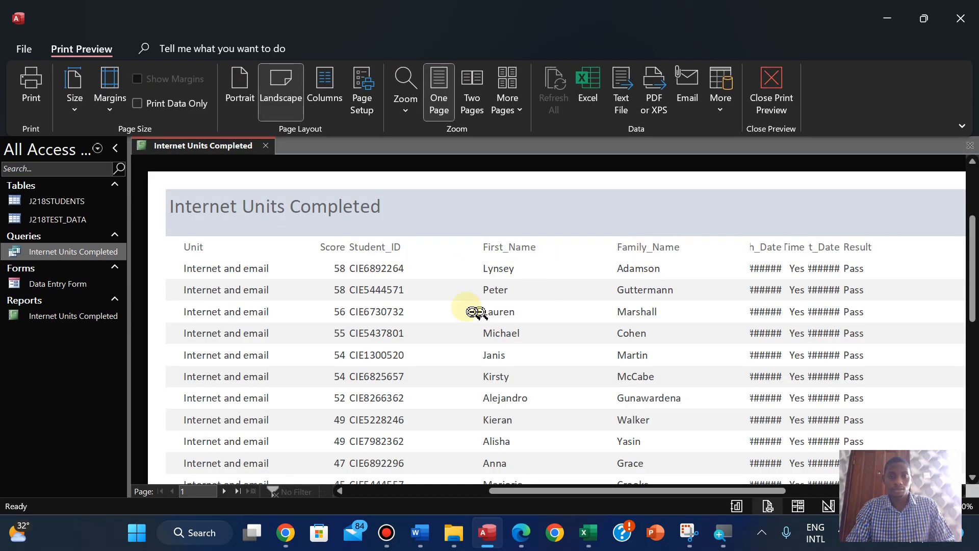
- Close the report's print preview and show the report in Layout View
{"action": "left_click", "coordinate": [776, 77]}
{"action": "left_click", "coordinate": [28, 110]}
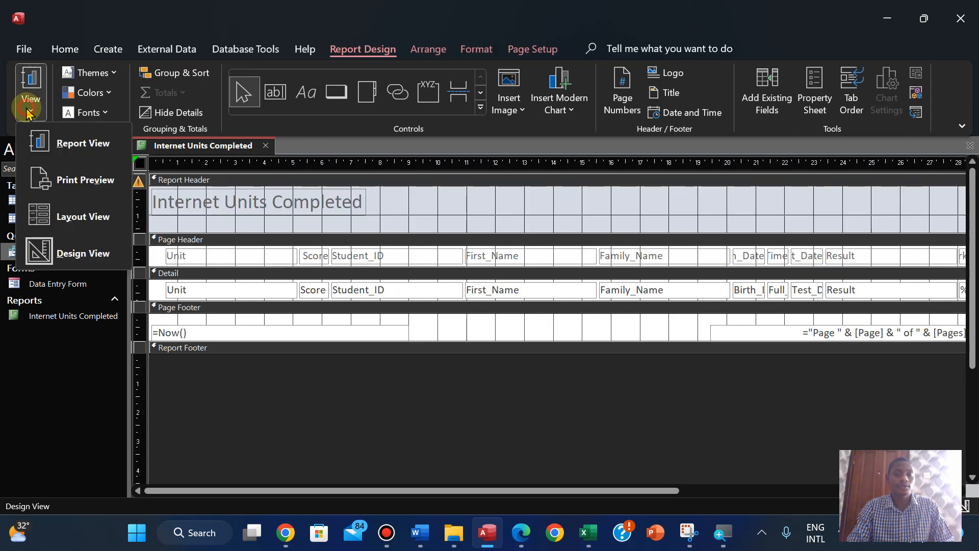
{"action": "left_click", "coordinate": [60, 217]}
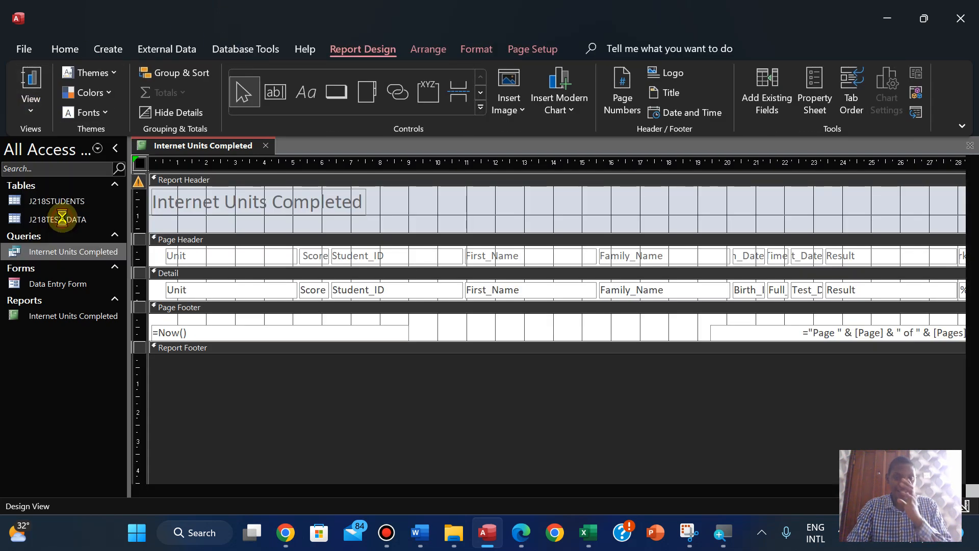
- Select the report header section behind the title and fill it with black
{"action": "left_click", "coordinate": [301, 198]}
{"action": "left_click", "coordinate": [417, 196]}
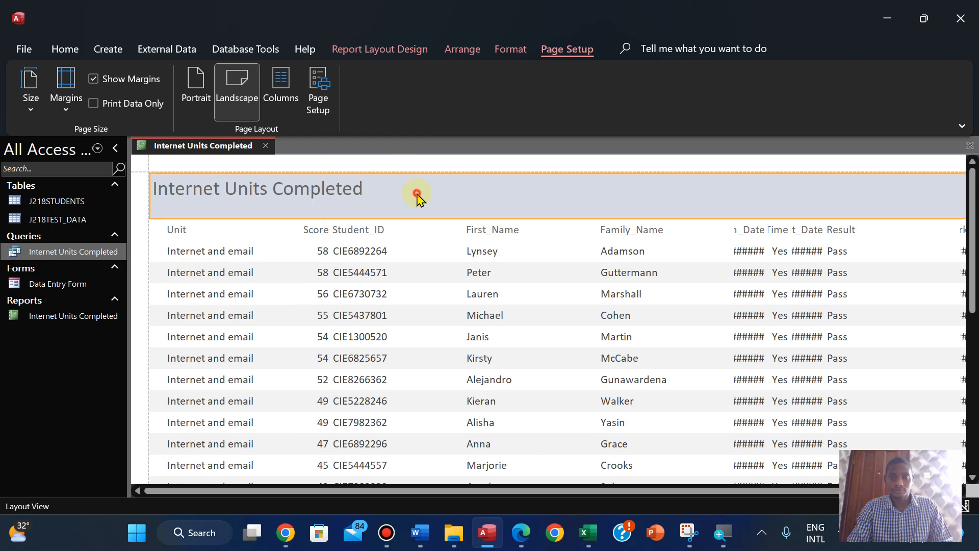
{"action": "left_click", "coordinate": [507, 50]}
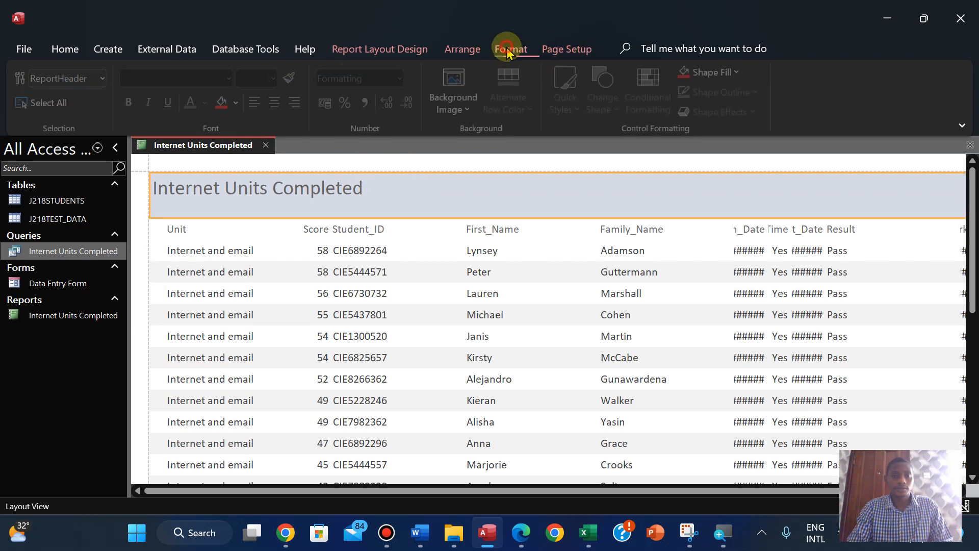
{"action": "left_click", "coordinate": [236, 103]}
{"action": "left_click", "coordinate": [235, 164]}
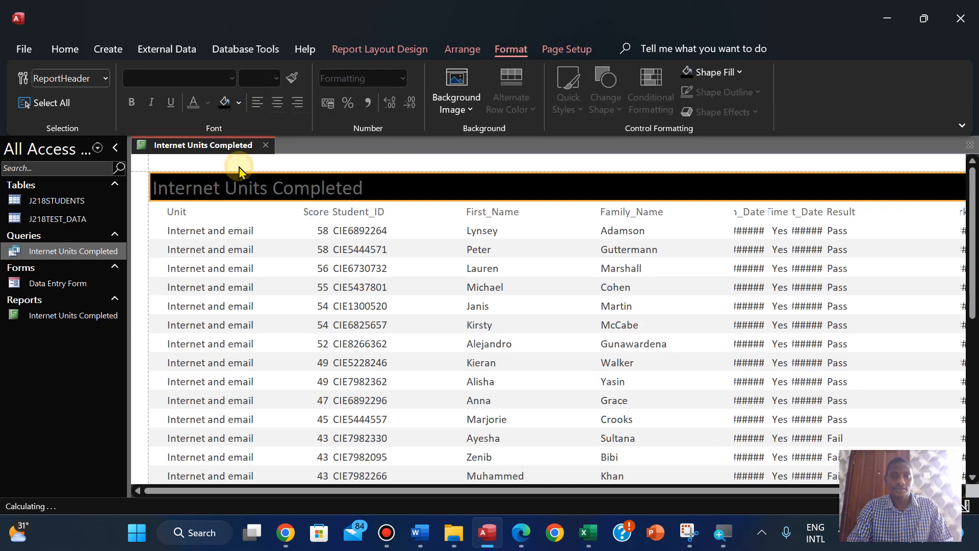
- Format the report title "Internet Units Completed" in white, bold, 24 point text
{"action": "left_click", "coordinate": [287, 189]}
{"action": "left_click", "coordinate": [190, 102]}
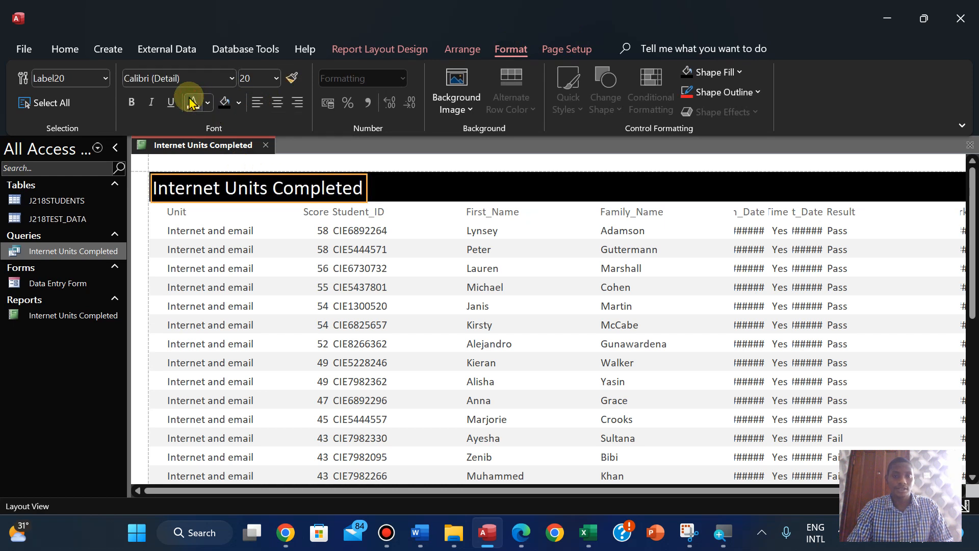
{"action": "left_click", "coordinate": [131, 102]}
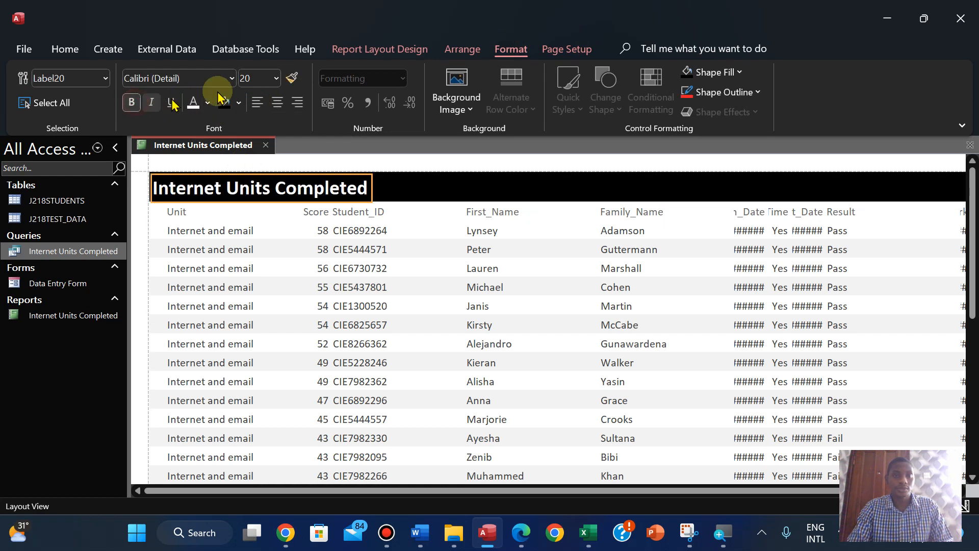
{"action": "left_click", "coordinate": [276, 78]}
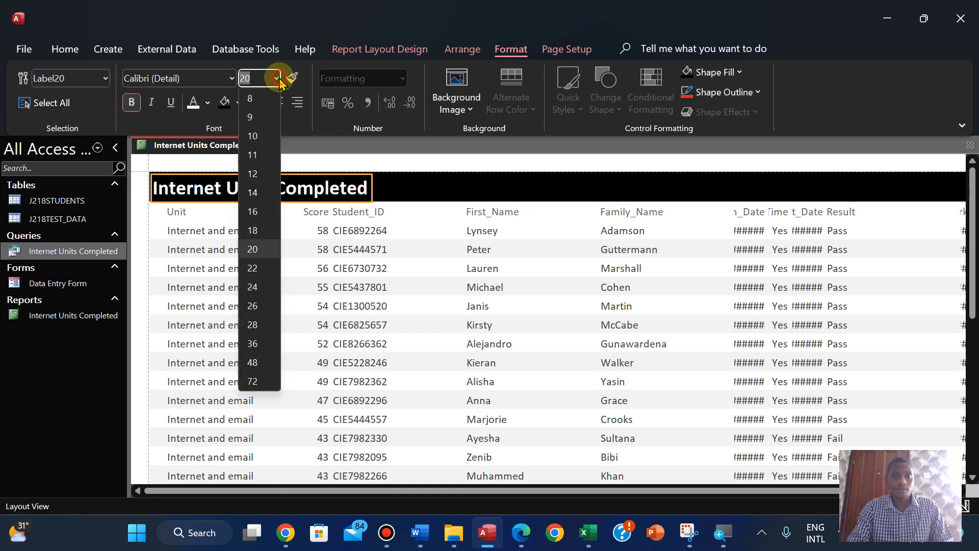
{"action": "left_click", "coordinate": [252, 286]}
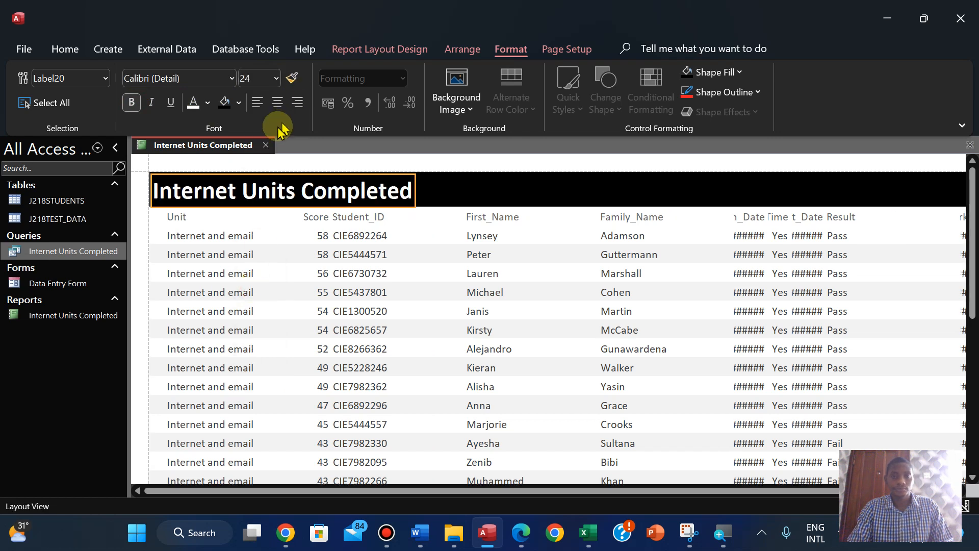
{"action": "left_click", "coordinate": [473, 193]}
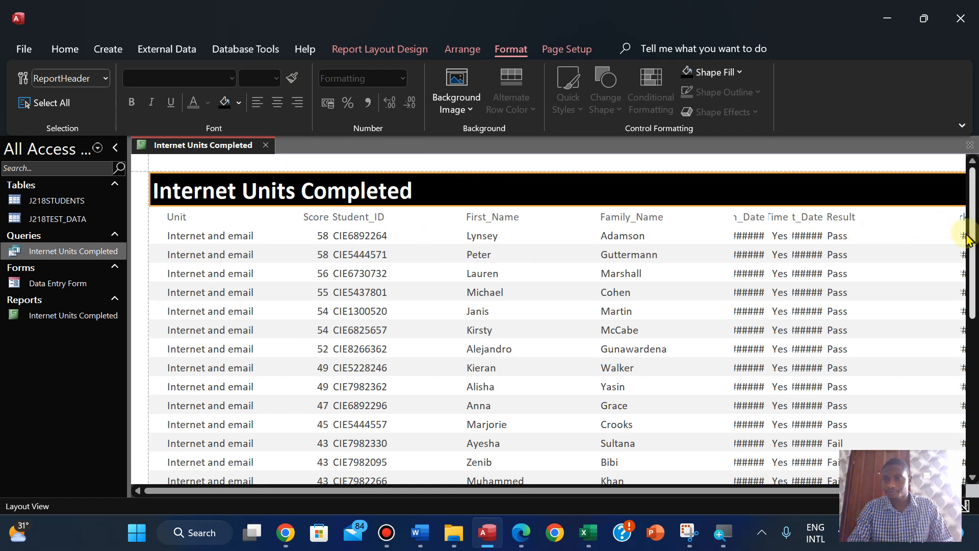
- Switch to the exam paper and highlight the requirement on sorting by Unit and Score in light blue
{"action": "left_click_drag", "start_coordinate": [974, 242], "coordinate": [971, 254]}
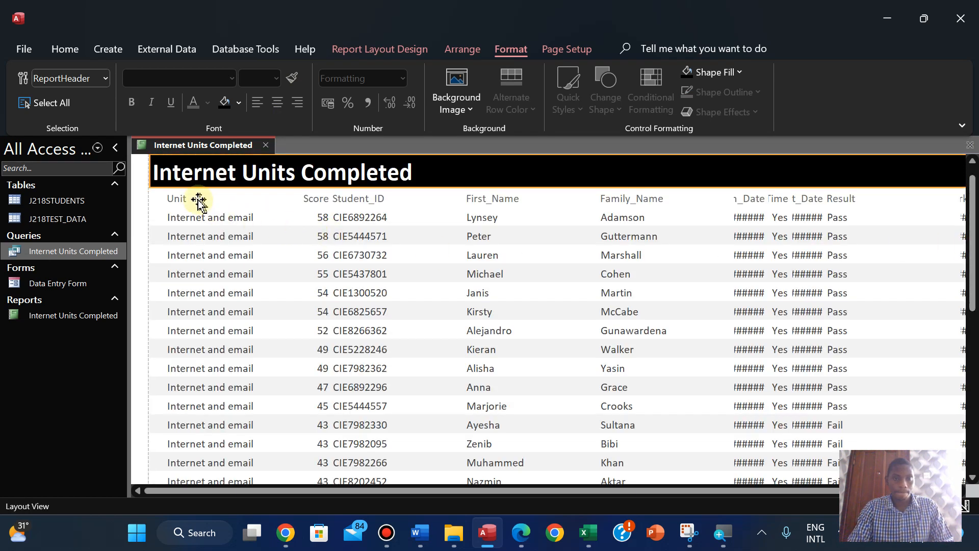
{"action": "left_click", "coordinate": [187, 200]}
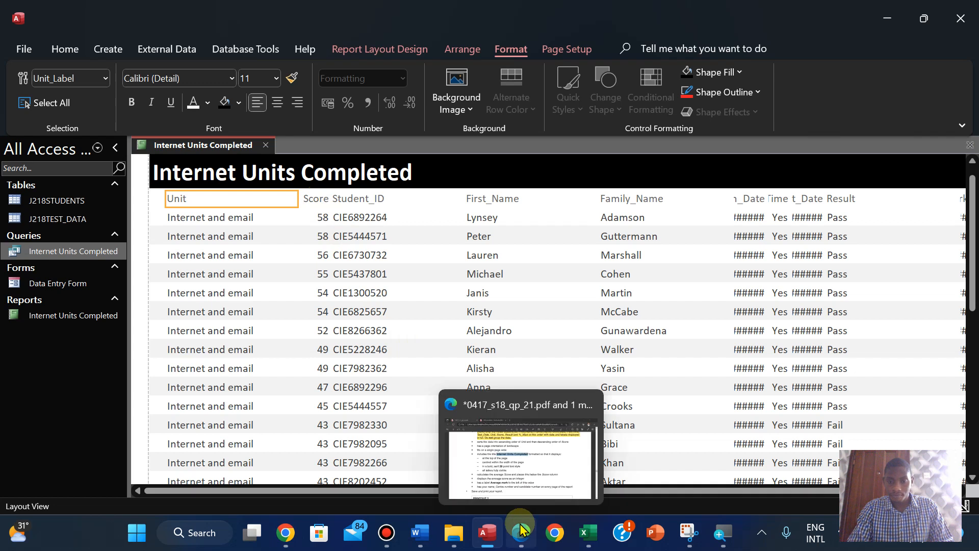
{"action": "left_click", "coordinate": [466, 470]}
{"action": "left_click_drag", "start_coordinate": [209, 149], "coordinate": [803, 152]}
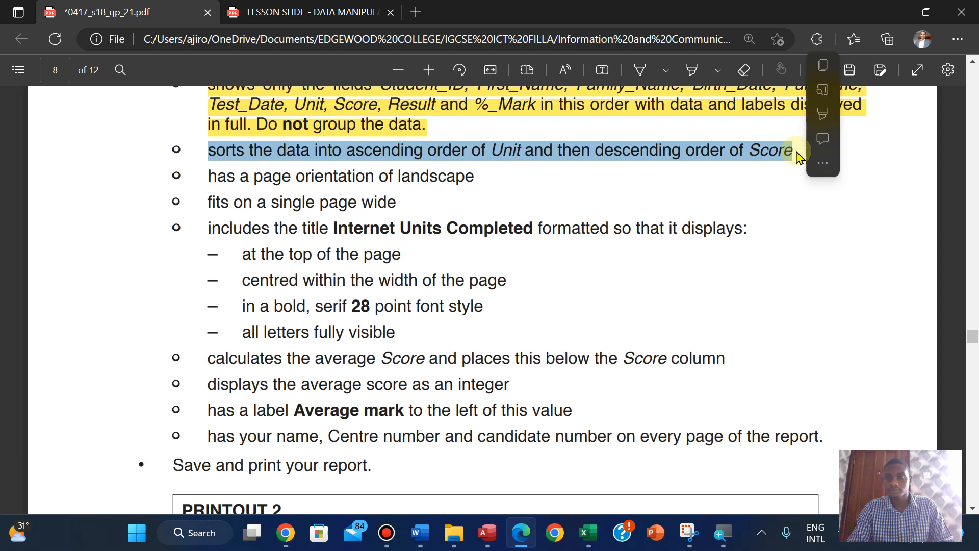
{"action": "mouse_move", "coordinate": [827, 113]}
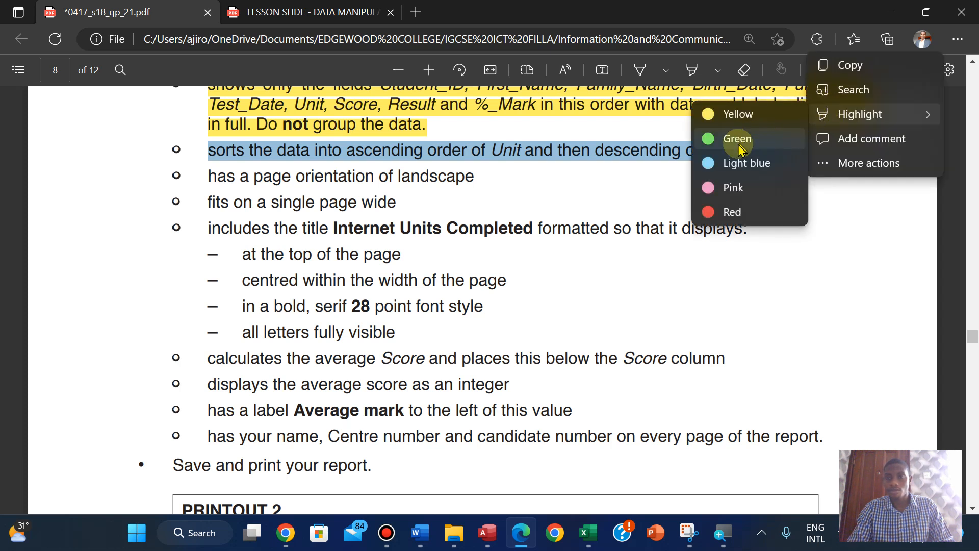
{"action": "left_click", "coordinate": [722, 168]}
- Highlight the requirement "has a page orientation of landscape" in pink
{"action": "left_click_drag", "start_coordinate": [210, 173], "coordinate": [474, 176]}
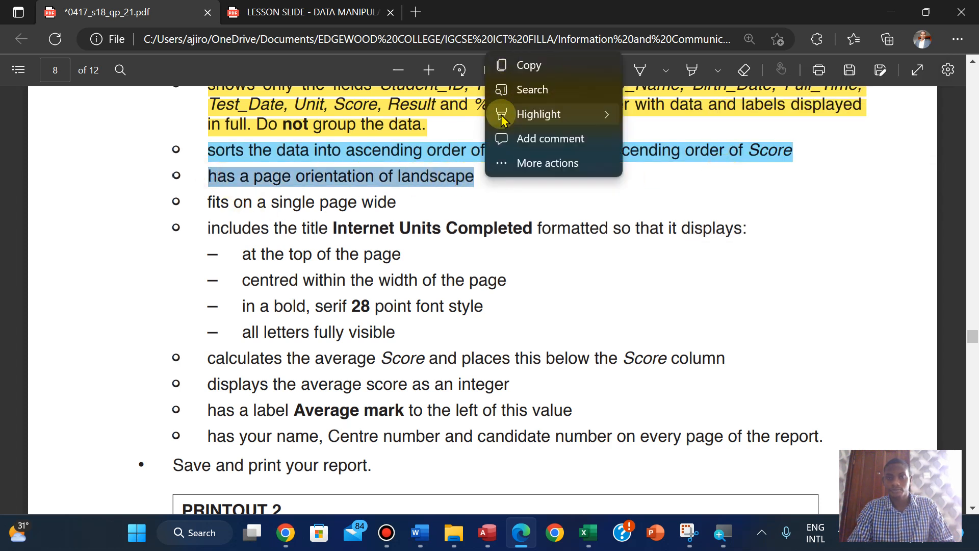
{"action": "mouse_move", "coordinate": [505, 114]}
{"action": "left_click", "coordinate": [661, 188]}
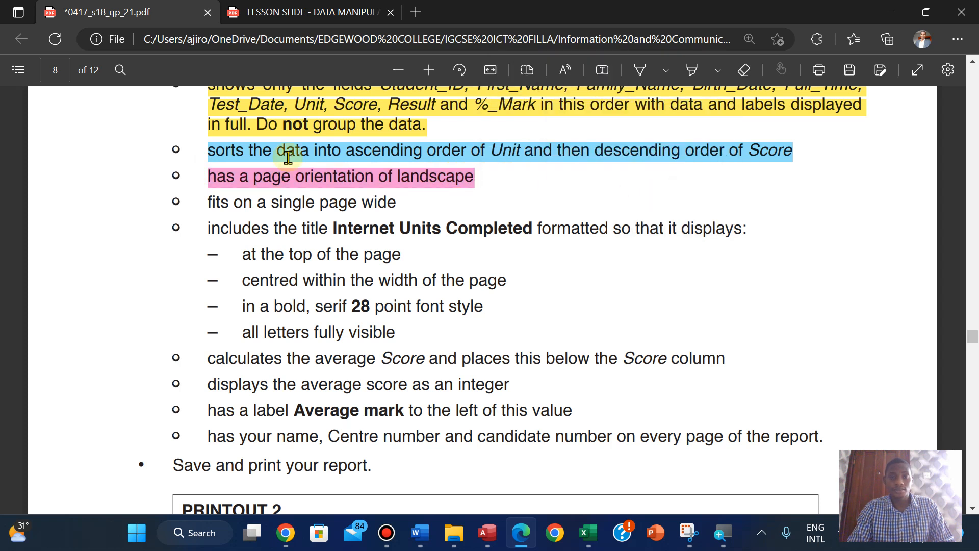
- Highlight the Unit and Score sort requirement in pink over its light blue highlight
{"action": "left_click_drag", "start_coordinate": [211, 155], "coordinate": [782, 149]}
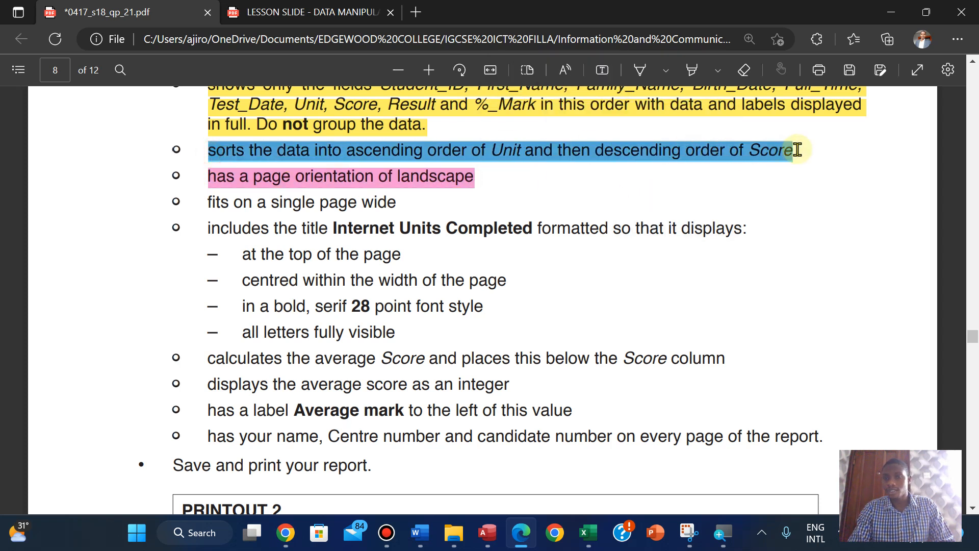
{"action": "mouse_move", "coordinate": [818, 114]}
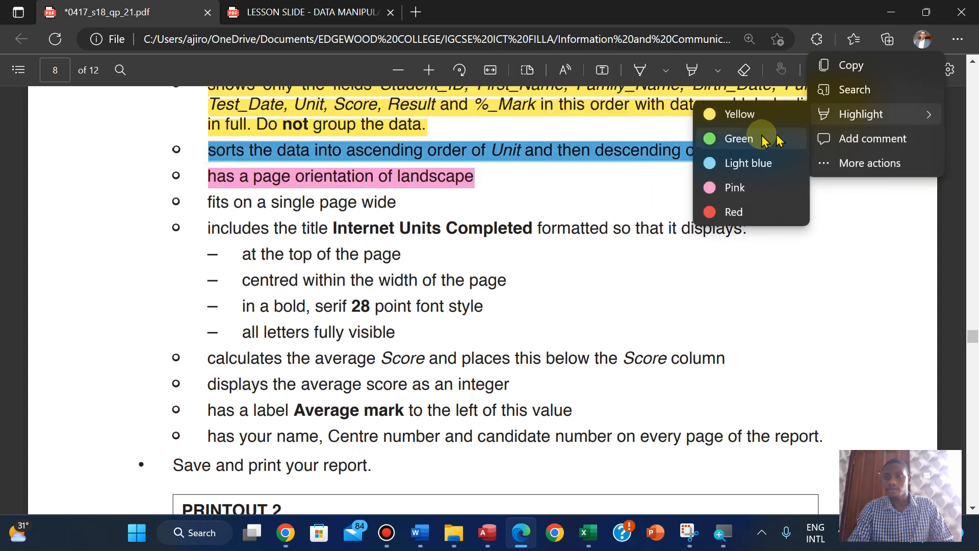
{"action": "left_click", "coordinate": [719, 187]}
- Erase the highlighting from the Unit and Score sort requirement and put the eraser away
{"action": "scroll", "coordinate": [719, 190], "scroll_direction": "down", "scroll_amount": 1}
{"action": "scroll", "coordinate": [719, 190], "scroll_direction": "up", "scroll_amount": 2}
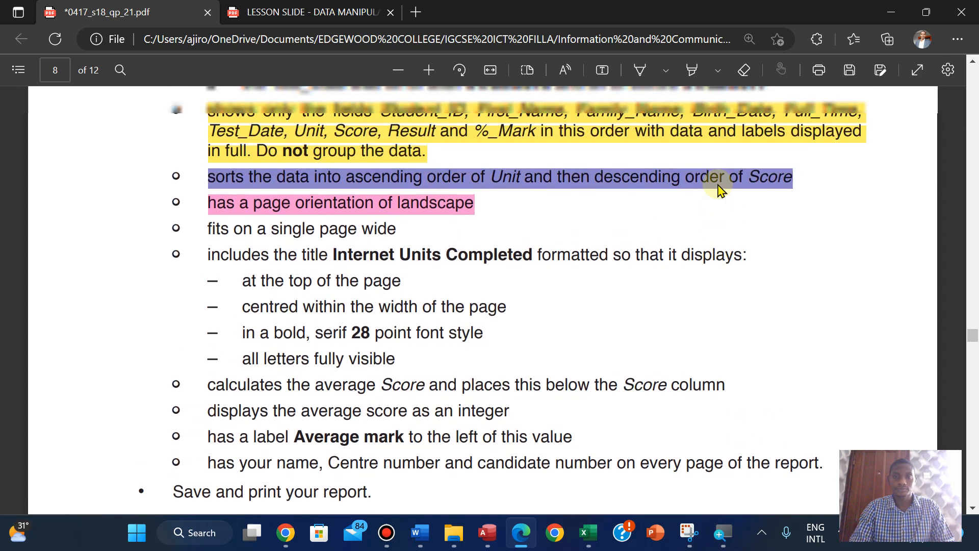
{"action": "left_click", "coordinate": [736, 71]}
{"action": "left_click", "coordinate": [717, 207]}
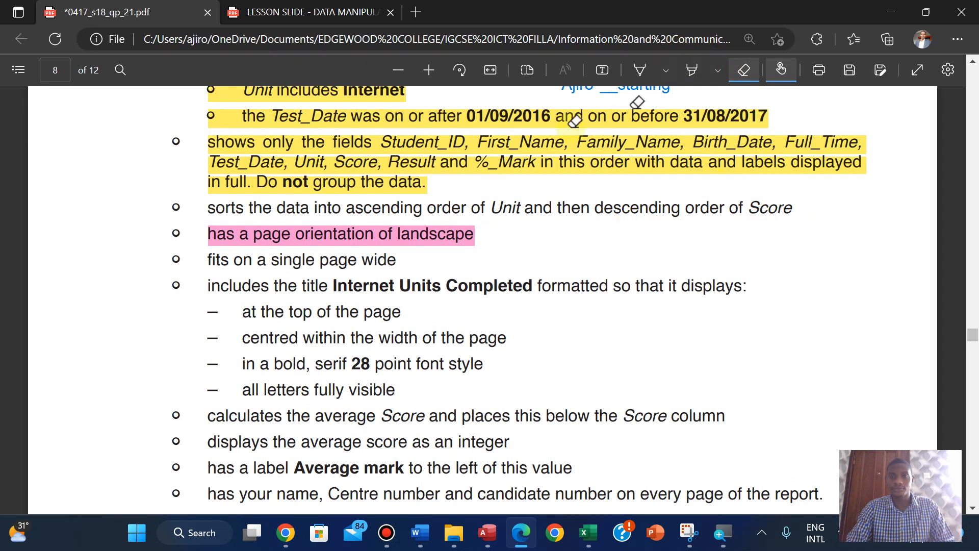
{"action": "left_click", "coordinate": [744, 70]}
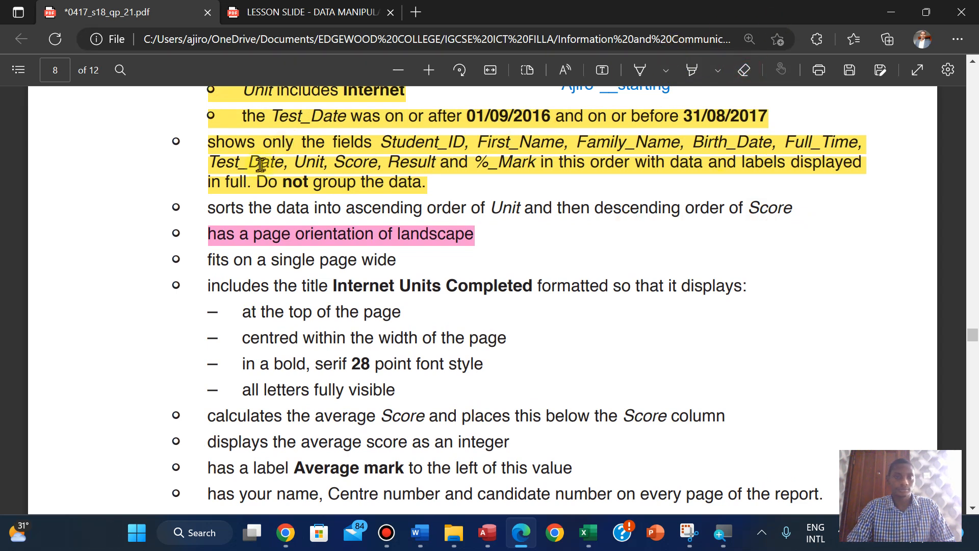
- Highlight the requirement on sorting by ascending Unit and descending Score in pink
{"action": "left_click_drag", "start_coordinate": [207, 210], "coordinate": [797, 211]}
{"action": "mouse_move", "coordinate": [821, 132]}
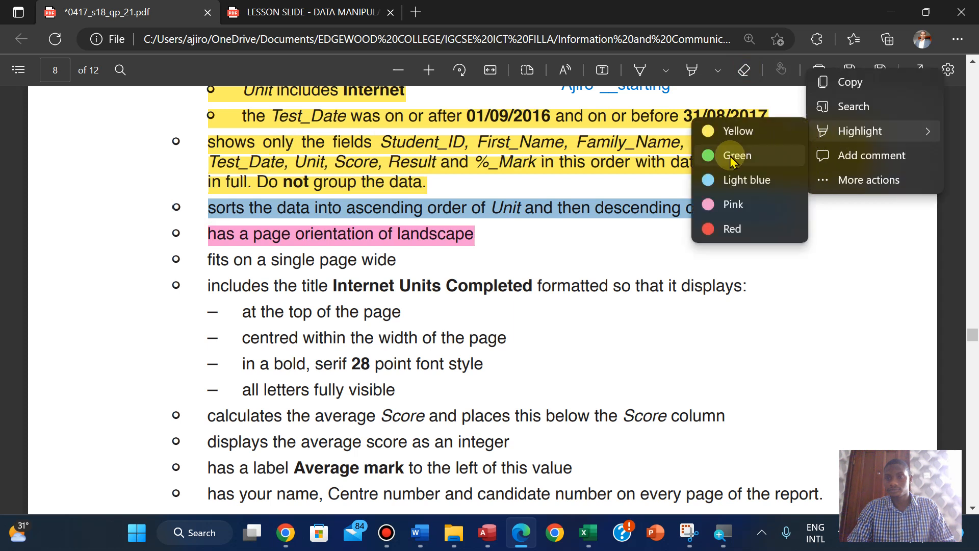
{"action": "left_click", "coordinate": [721, 203]}
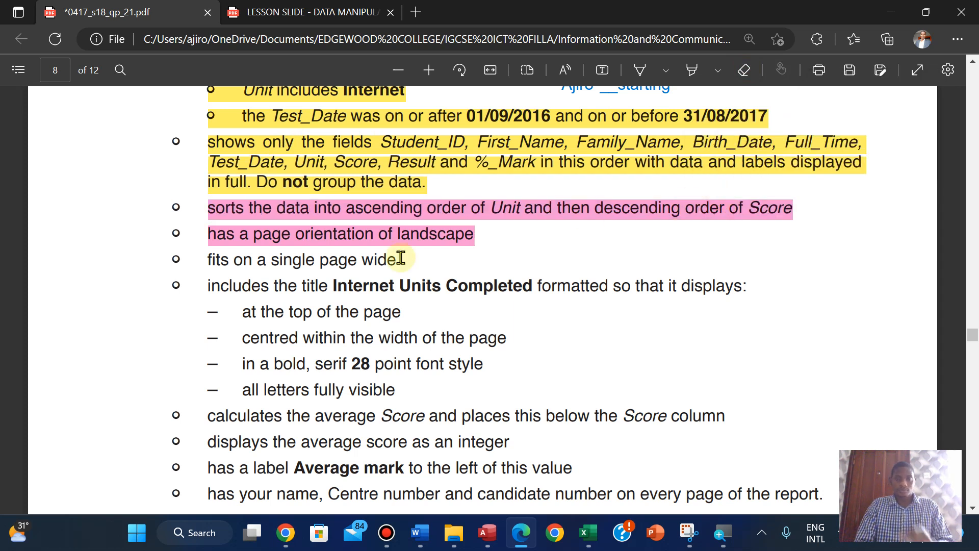
- Switch to the Access report and move the Unit and Score columns together out of the first position, over the First_Name and Family_Name columns
{"action": "scroll", "coordinate": [401, 258], "scroll_direction": "up", "scroll_amount": 1}
{"action": "scroll", "coordinate": [401, 257], "scroll_direction": "down", "scroll_amount": 2}
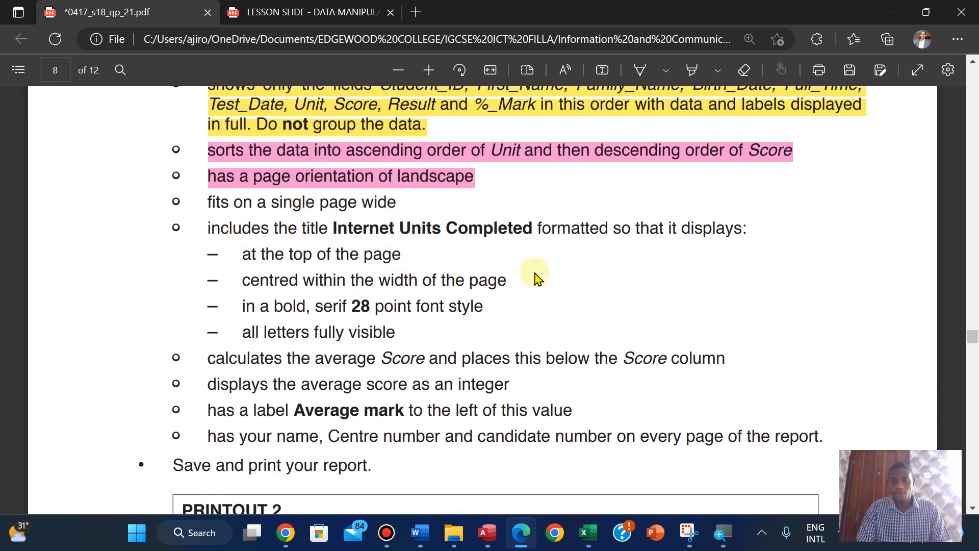
{"action": "scroll", "coordinate": [535, 277], "scroll_direction": "up", "scroll_amount": 1}
{"action": "scroll", "coordinate": [535, 277], "scroll_direction": "up", "scroll_amount": 1}
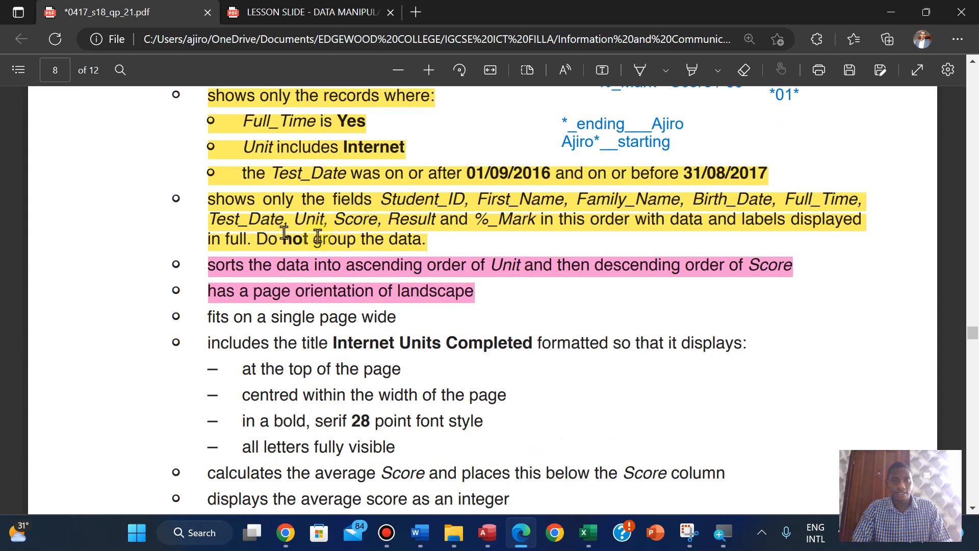
{"action": "left_click", "coordinate": [482, 540]}
{"action": "left_click", "coordinate": [481, 539]}
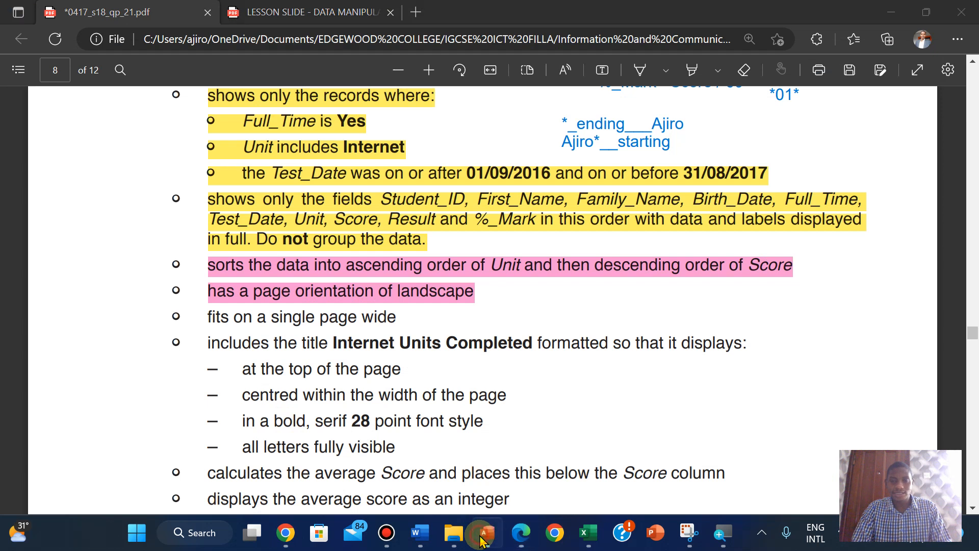
{"action": "left_click", "coordinate": [482, 540]}
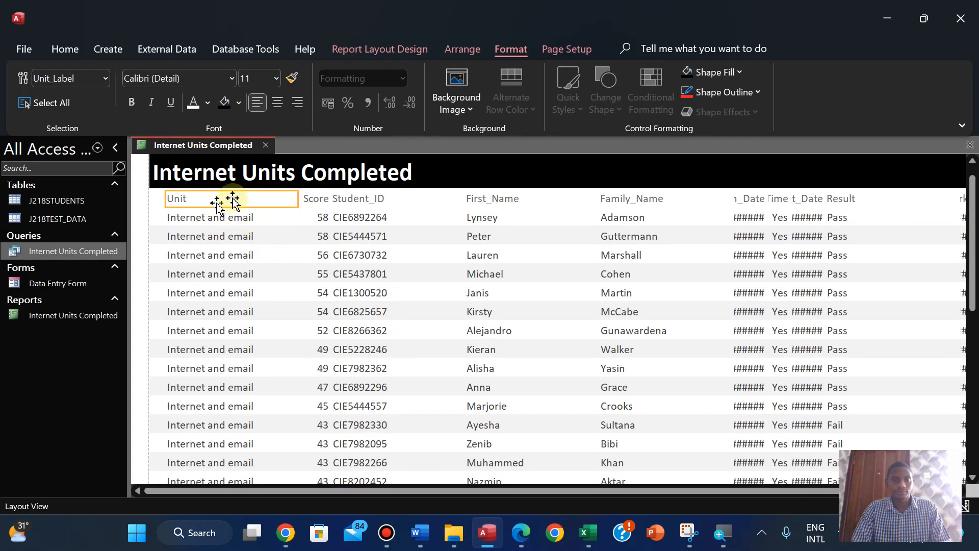
{"action": "left_click", "coordinate": [229, 223], "text": "shift"}
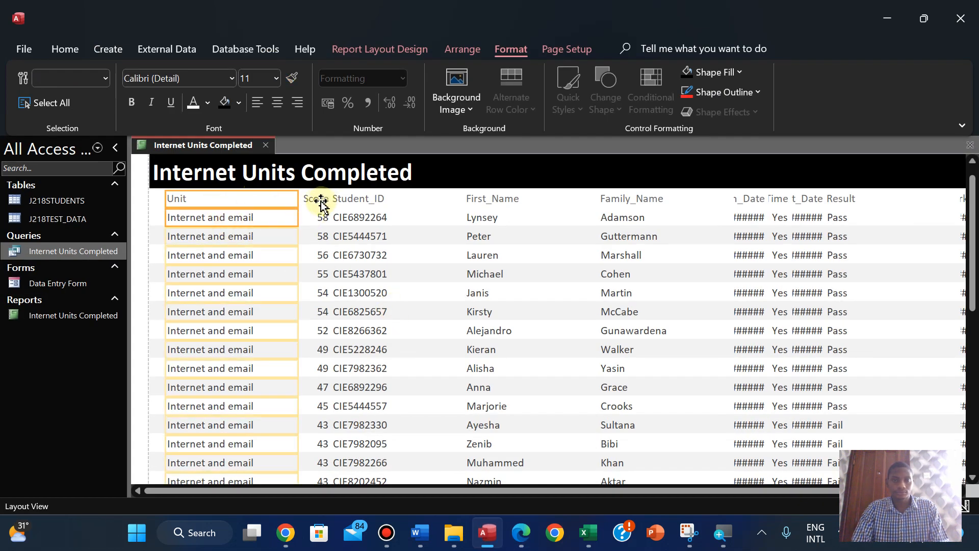
{"action": "left_click", "coordinate": [320, 220], "text": "shift"}
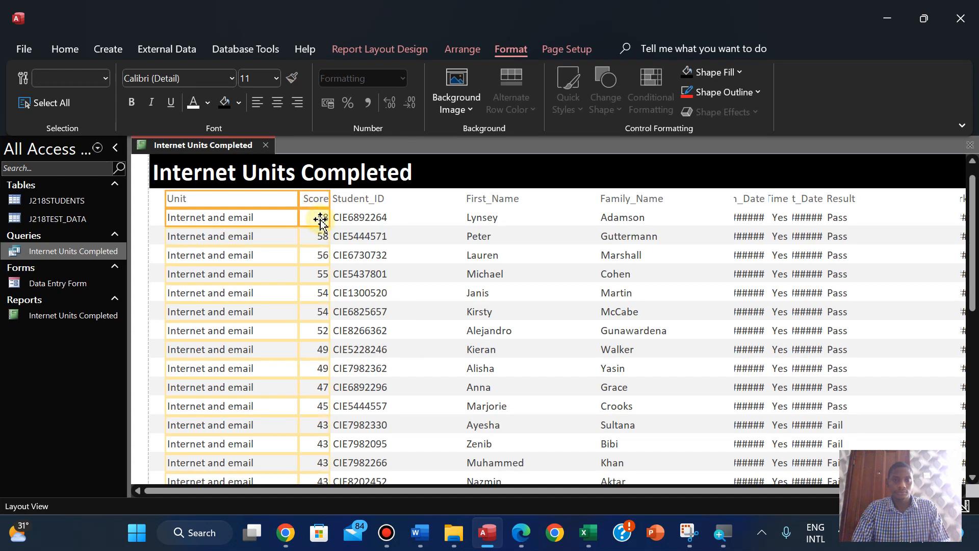
{"action": "left_click_drag", "start_coordinate": [320, 220], "coordinate": [642, 217]}
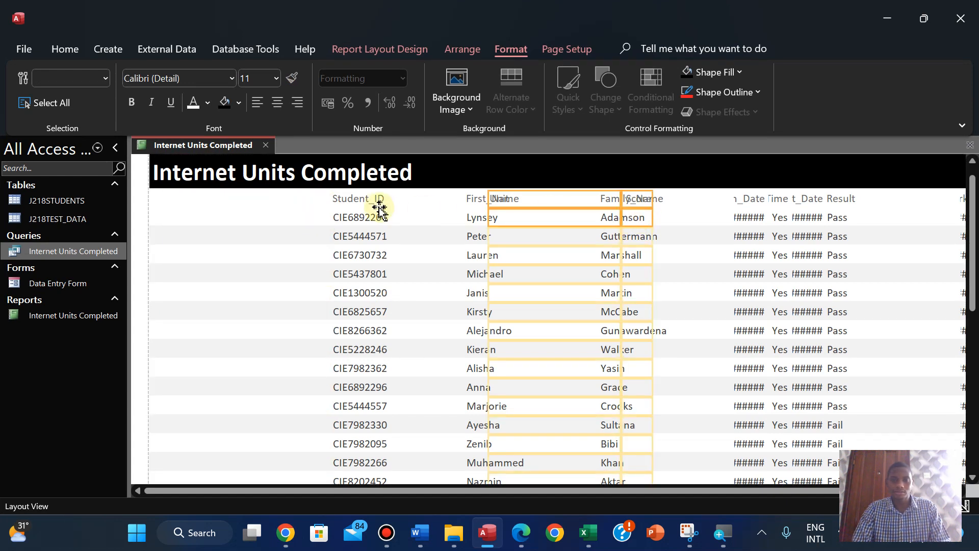
- Move the Student_ID label and data to the start of the report and narrow the column to fit its contents
{"action": "left_click", "coordinate": [361, 201]}
{"action": "left_click", "coordinate": [358, 221], "text": "shift"}
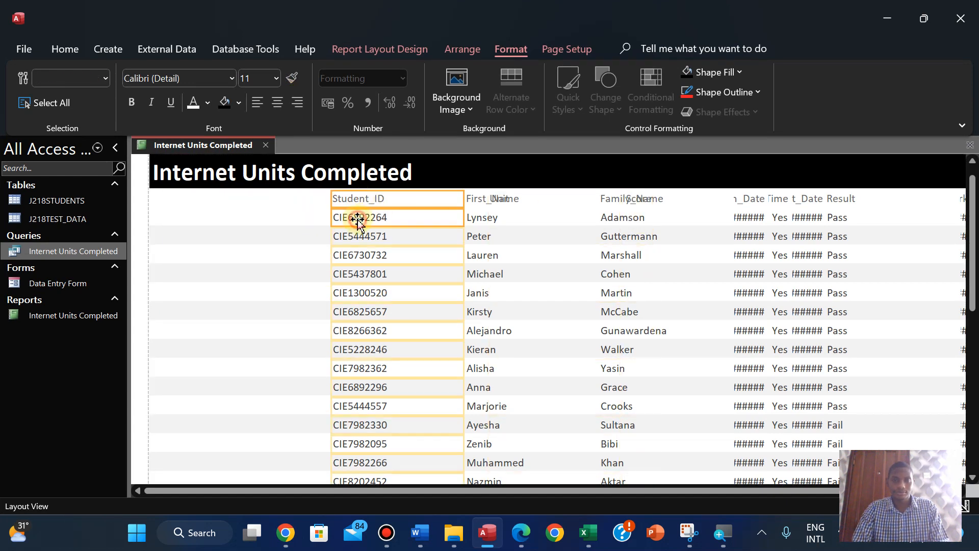
{"action": "left_click_drag", "start_coordinate": [358, 220], "coordinate": [191, 206]}
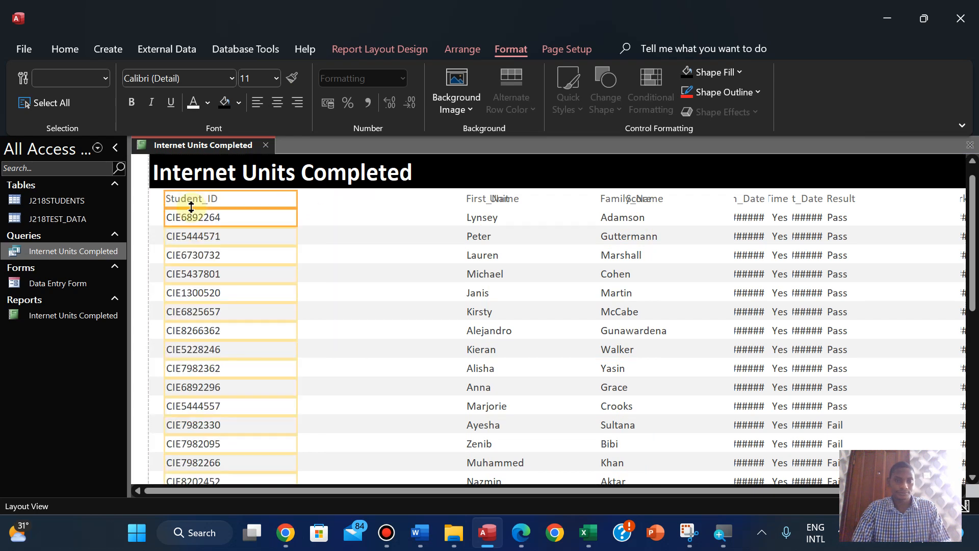
{"action": "left_click_drag", "start_coordinate": [296, 198], "coordinate": [239, 199]}
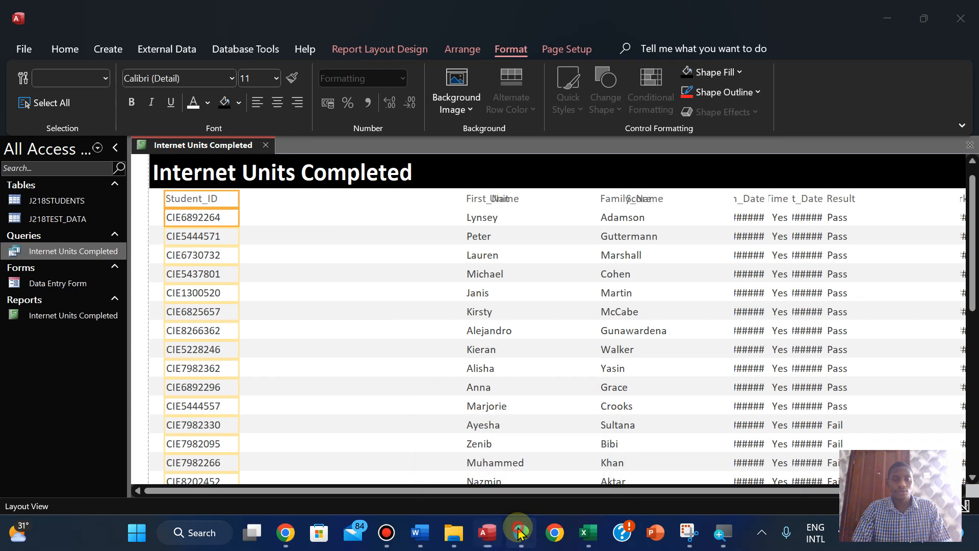
- Move the First_Name label and data next to the Student_ID column and narrow the column
{"action": "left_click", "coordinate": [521, 533]}
{"action": "left_click", "coordinate": [519, 532]}
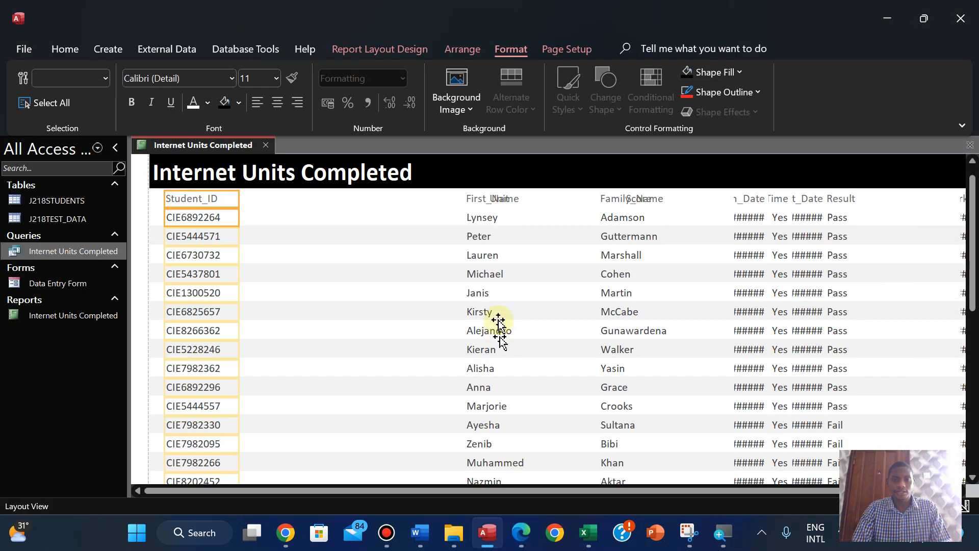
{"action": "left_click", "coordinate": [470, 224]}
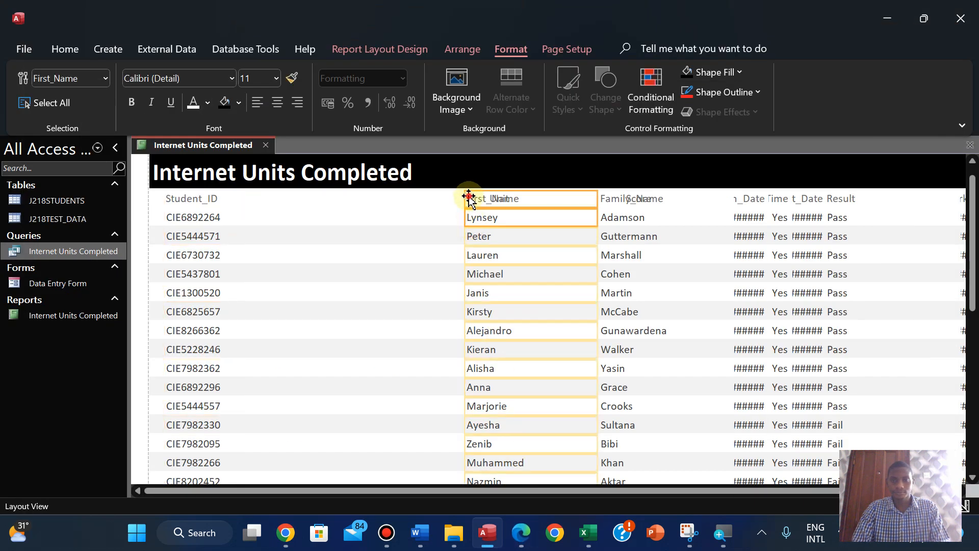
{"action": "left_click_drag", "start_coordinate": [469, 196], "coordinate": [314, 203]}
{"action": "left_click_drag", "start_coordinate": [386, 196], "coordinate": [340, 199]}
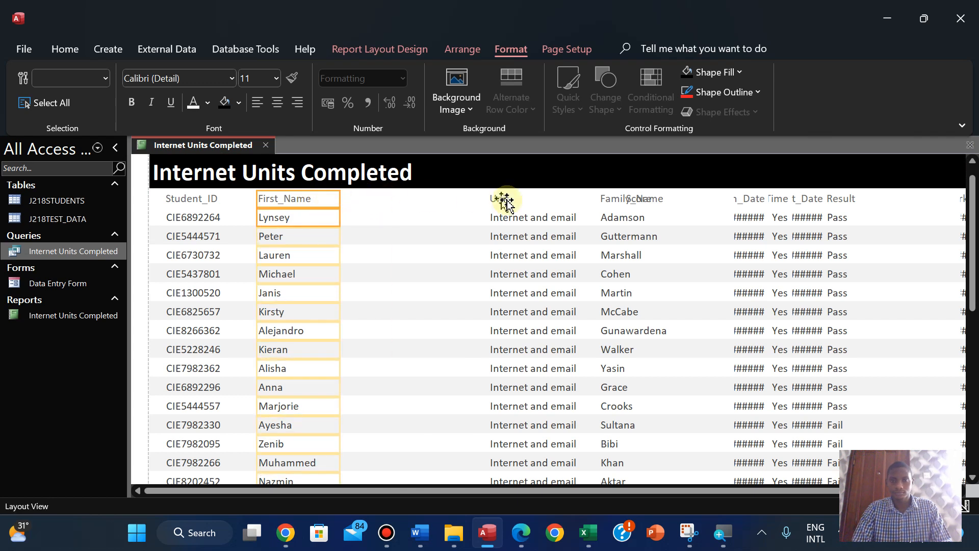
- Check the field order in the exam paper, move the Family_Name column next to First_Name and narrow it slightly
{"action": "left_click", "coordinate": [522, 535]}
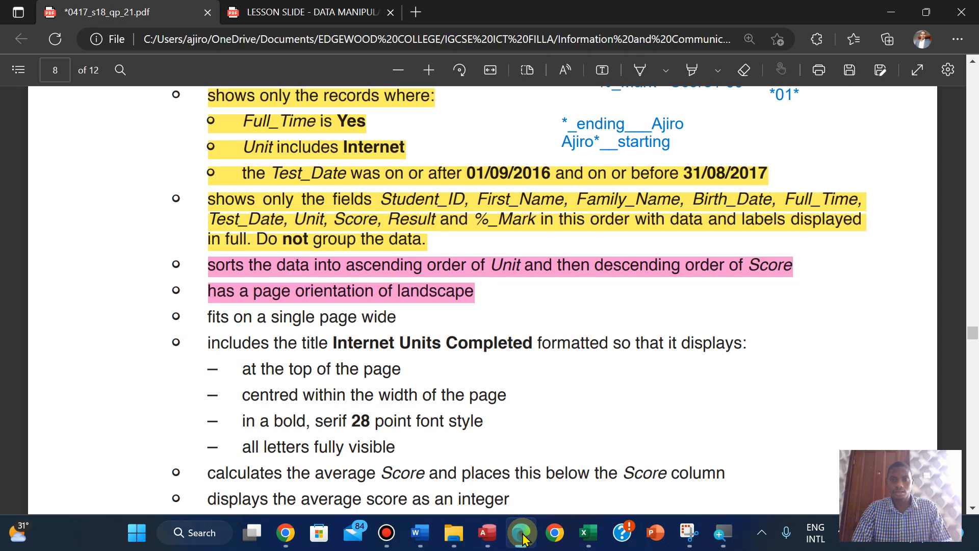
{"action": "left_click", "coordinate": [522, 536]}
{"action": "left_click", "coordinate": [627, 224]}
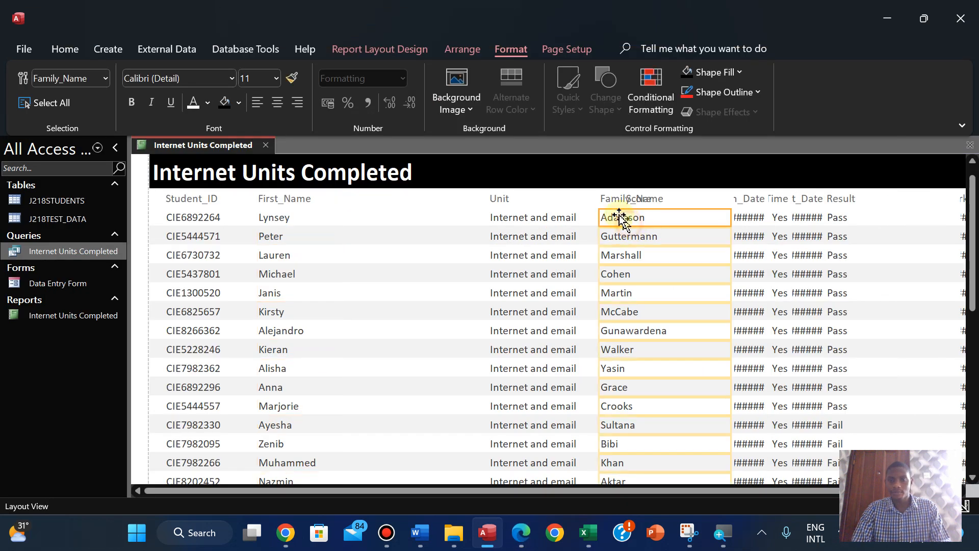
{"action": "left_click", "coordinate": [608, 203], "text": "ctrl"}
{"action": "left_click_drag", "start_coordinate": [656, 203], "coordinate": [388, 203]}
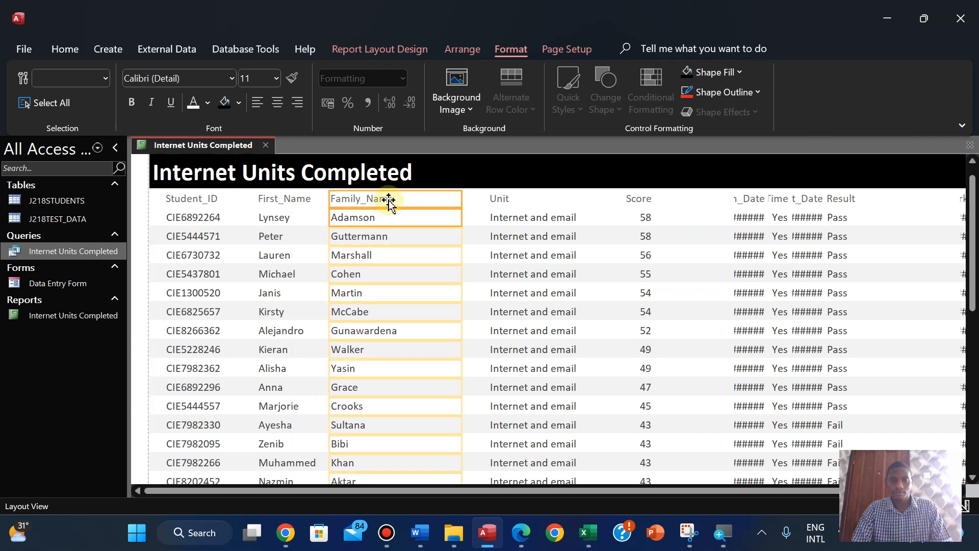
{"action": "left_click_drag", "start_coordinate": [461, 199], "coordinate": [440, 199]}
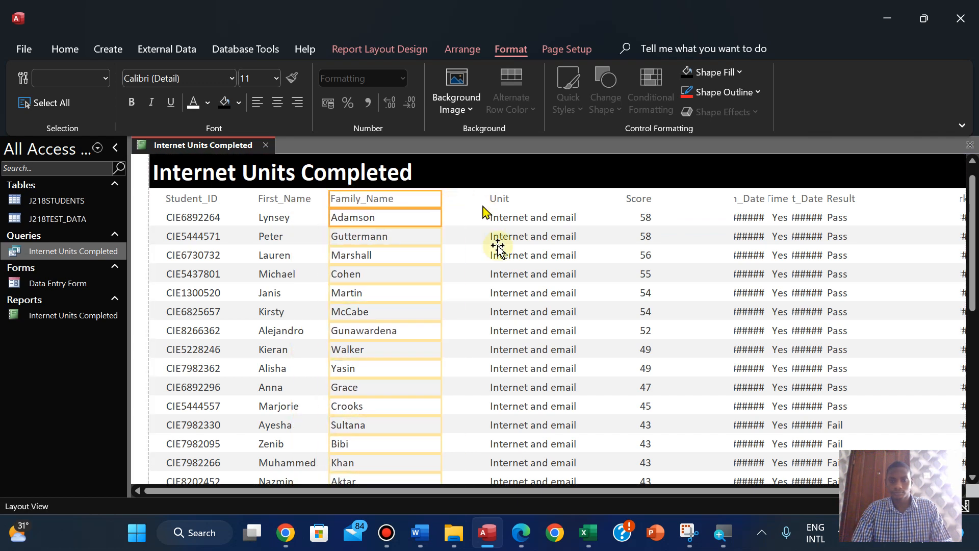
- Check the exam paper's field order, move the Birth_Date column after Family_Name and widen it to show the full dates
{"action": "left_click", "coordinate": [523, 534]}
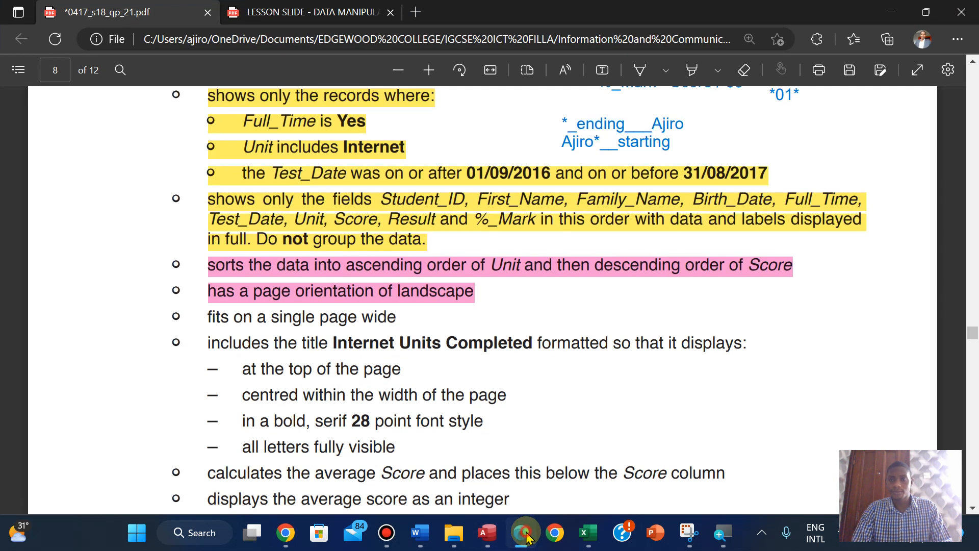
{"action": "left_click", "coordinate": [525, 535]}
{"action": "left_click", "coordinate": [747, 210]}
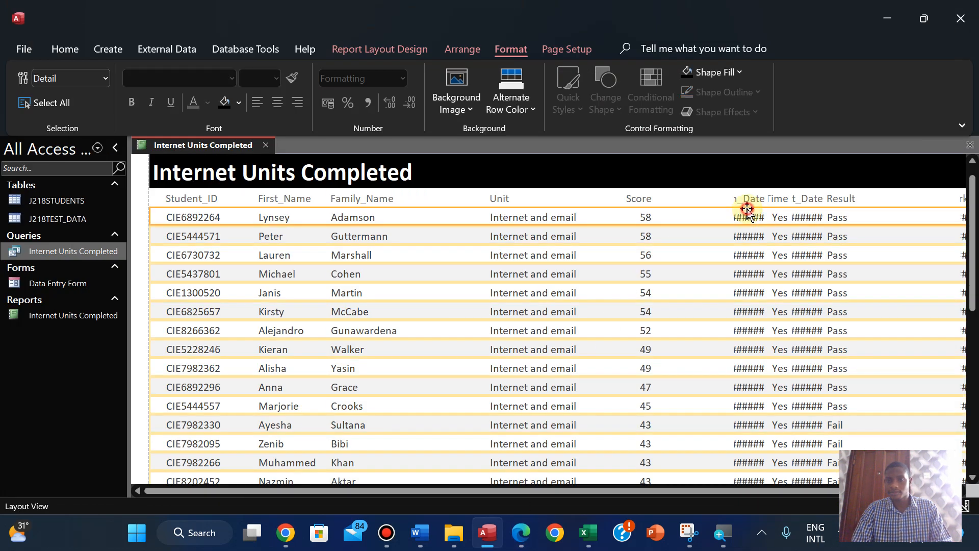
{"action": "left_click", "coordinate": [744, 199]}
{"action": "left_click", "coordinate": [743, 219]}
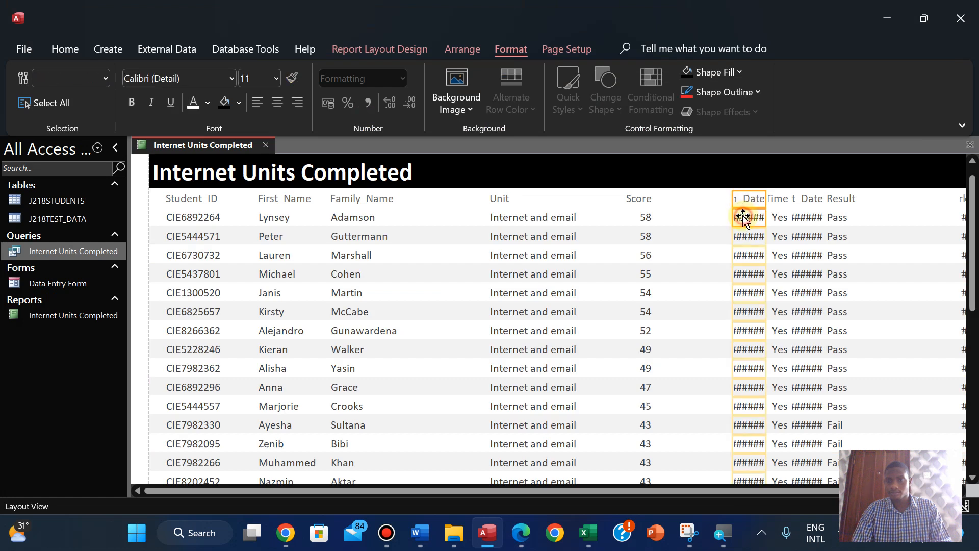
{"action": "left_click_drag", "start_coordinate": [743, 219], "coordinate": [485, 200]}
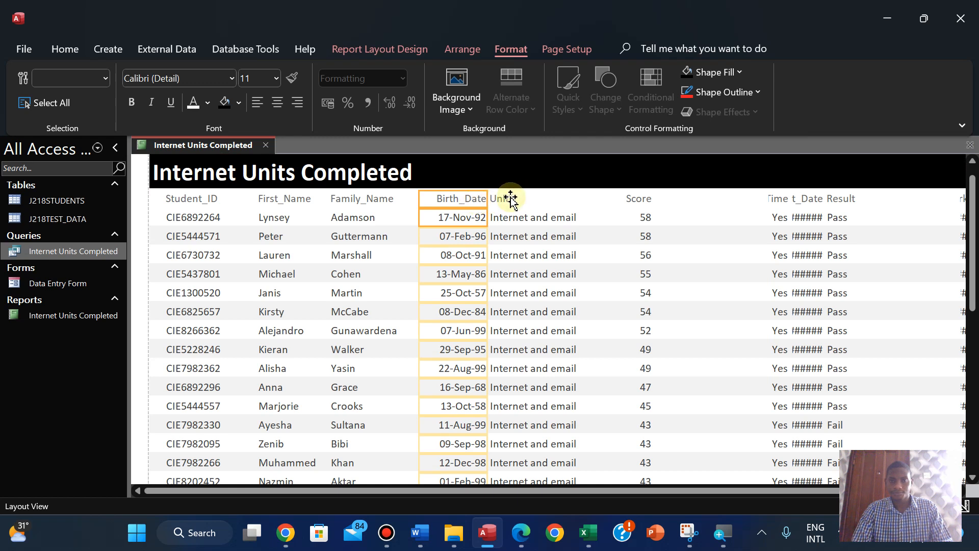
- Check the field order in the exam paper and move the Unit column to between Score and Full_Time
{"action": "left_click", "coordinate": [519, 532]}
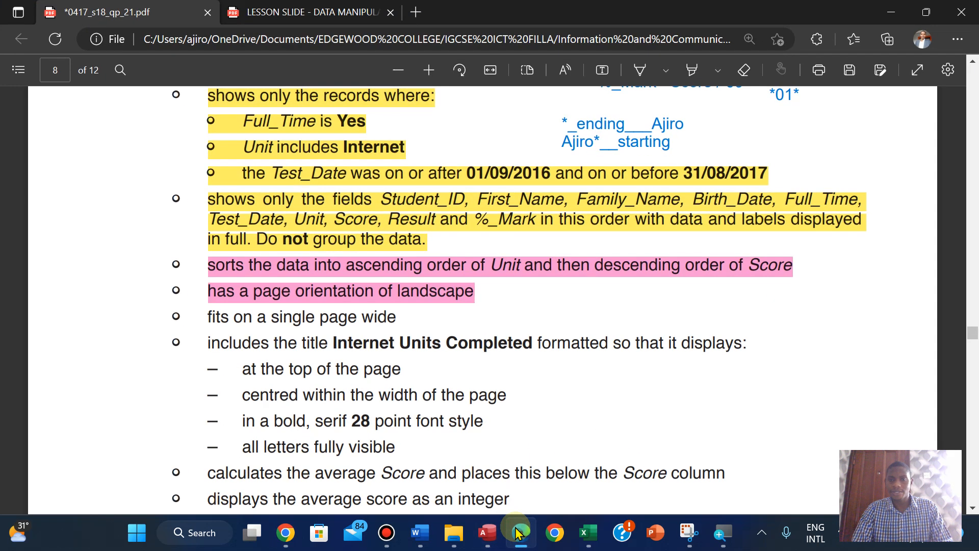
{"action": "left_click", "coordinate": [519, 533]}
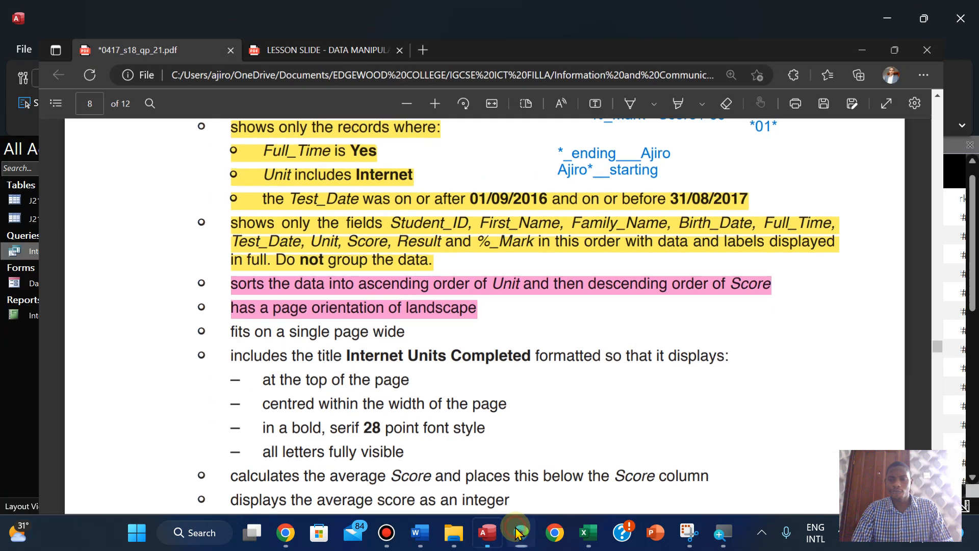
{"action": "left_click", "coordinate": [500, 200]}
{"action": "left_click", "coordinate": [506, 217], "text": "ctrl"}
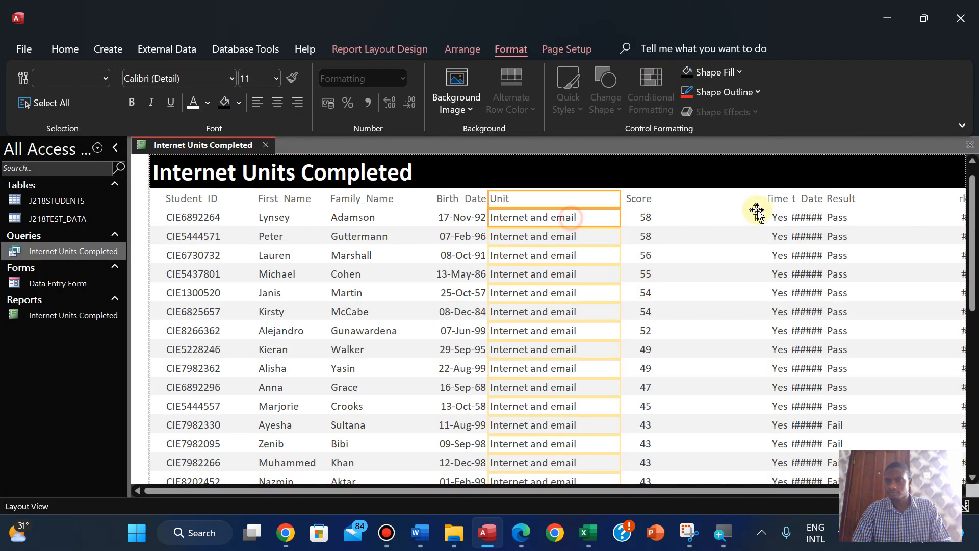
{"action": "left_click_drag", "start_coordinate": [758, 210], "coordinate": [693, 206]}
- Move the Full_Time label and data to follow Birth_Date and widen the column to show its whole label
{"action": "left_click", "coordinate": [784, 199]}
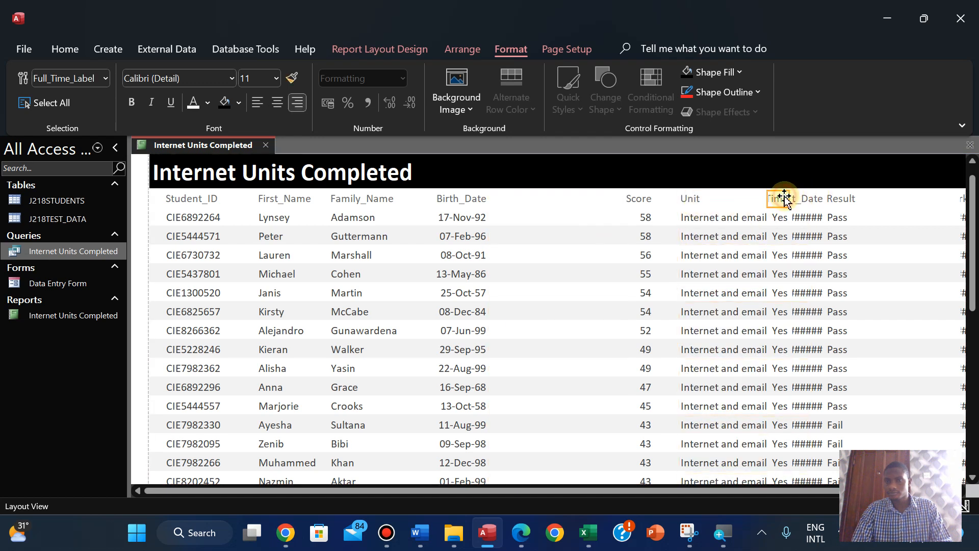
{"action": "left_click", "coordinate": [780, 217], "text": "shift"}
{"action": "left_click_drag", "start_coordinate": [779, 220], "coordinate": [540, 197]}
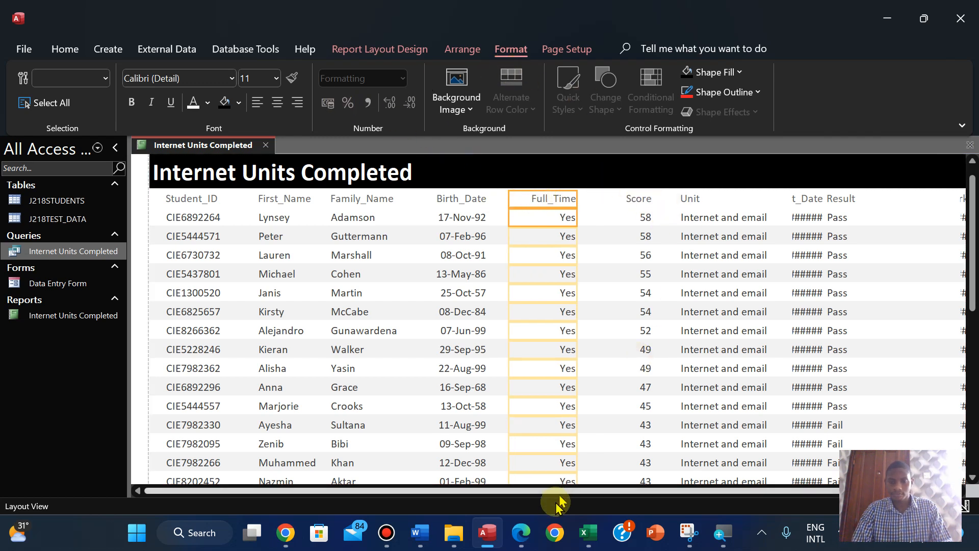
- Check the field order in the exam paper and move the Test_Date column to between Full_Time and Score
{"action": "left_click", "coordinate": [519, 533]}
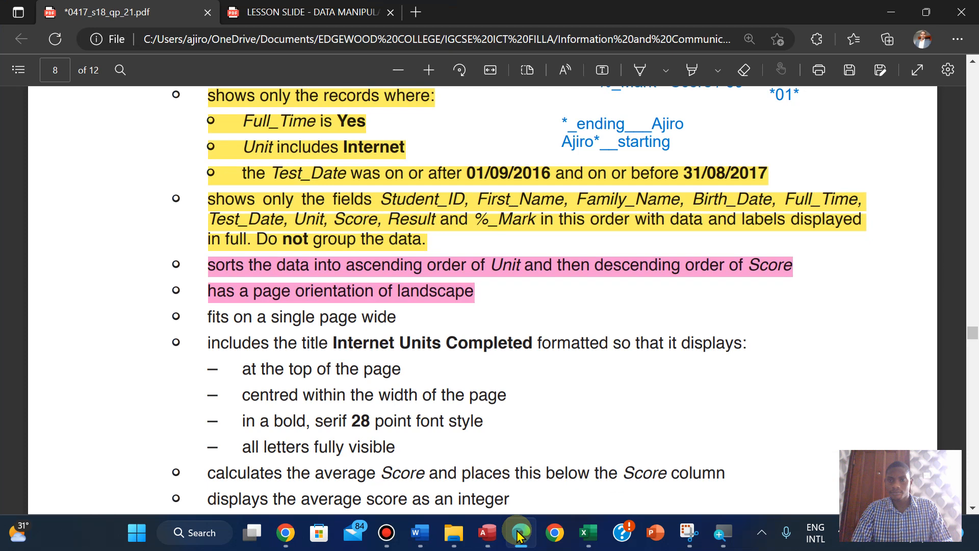
{"action": "left_click", "coordinate": [518, 533]}
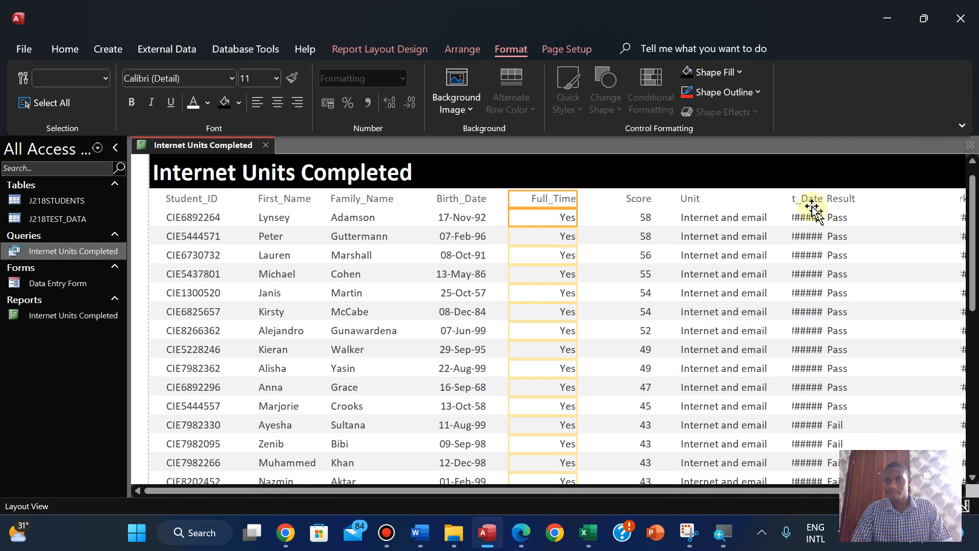
{"action": "left_click", "coordinate": [808, 199]}
{"action": "left_click", "coordinate": [806, 218], "text": "shift"}
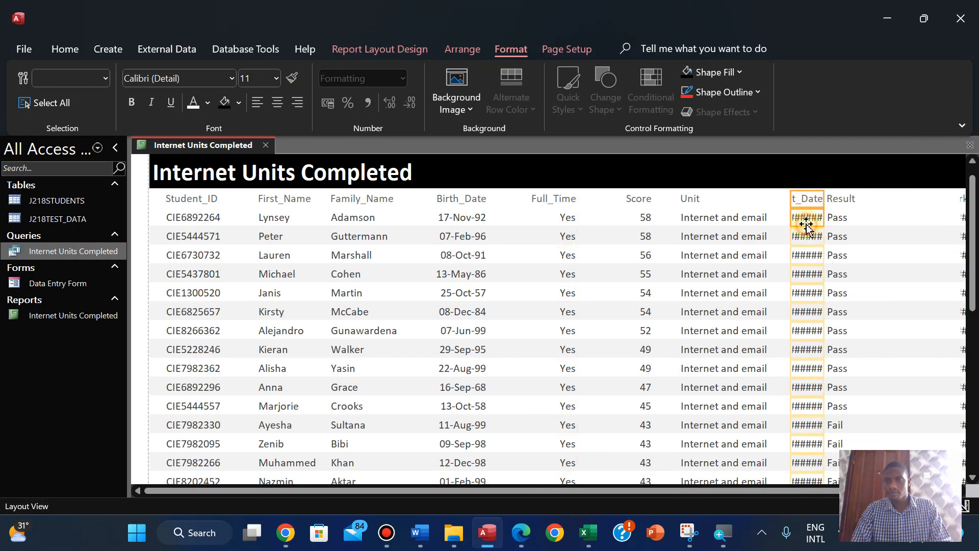
{"action": "left_click_drag", "start_coordinate": [806, 219], "coordinate": [604, 206]}
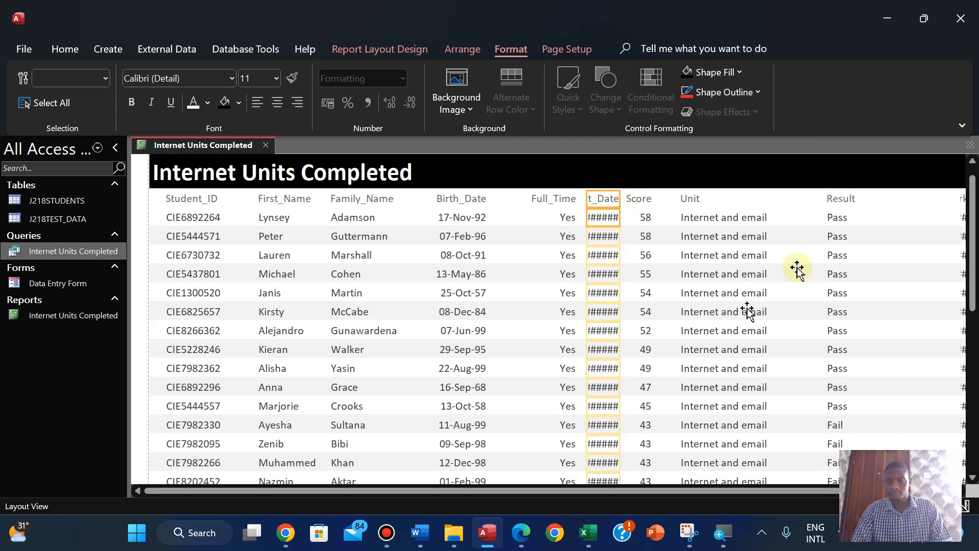
- Move the %_Mark column closer to Result, widen it to show its label and values in full, and return to the exam paper
{"action": "left_click", "coordinate": [963, 199]}
{"action": "left_click", "coordinate": [962, 214]}
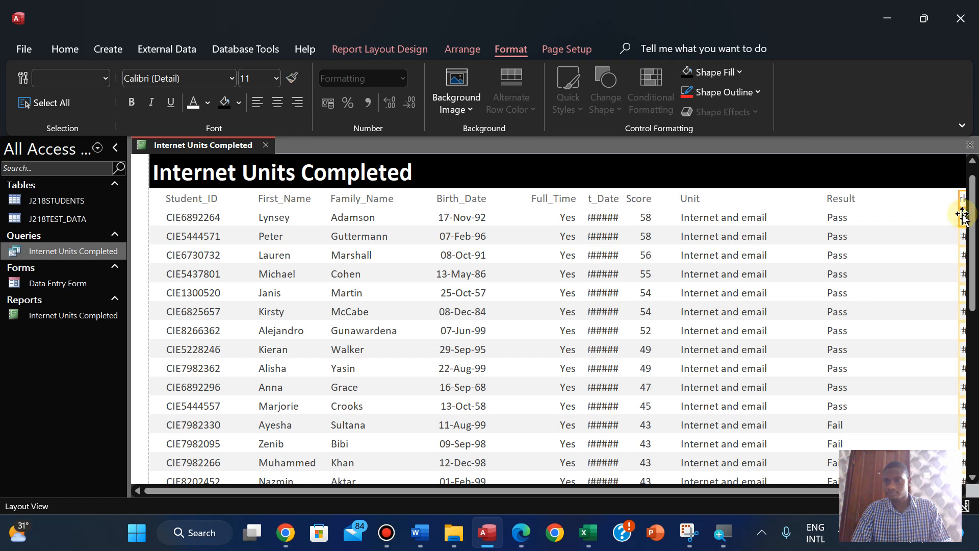
{"action": "left_click_drag", "start_coordinate": [962, 214], "coordinate": [949, 198]}
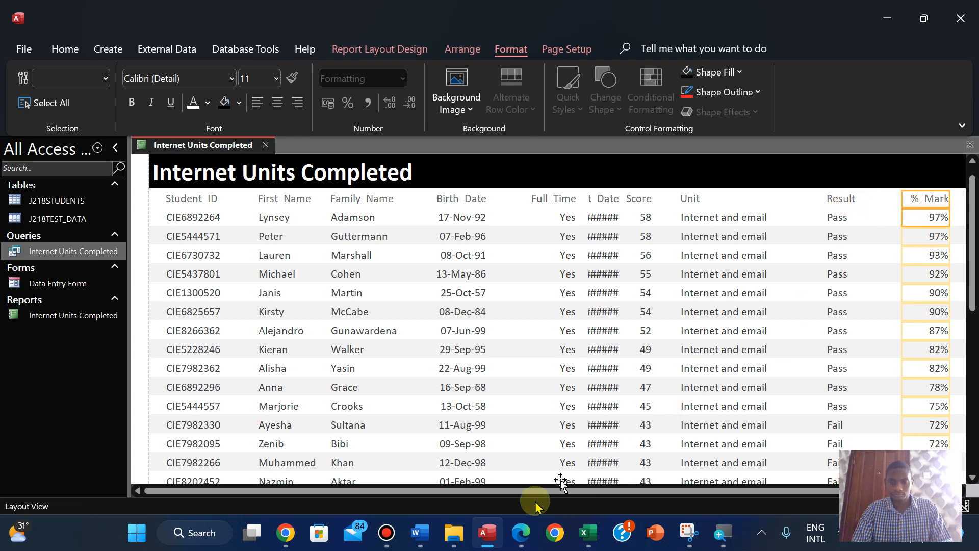
{"action": "left_click", "coordinate": [519, 534]}
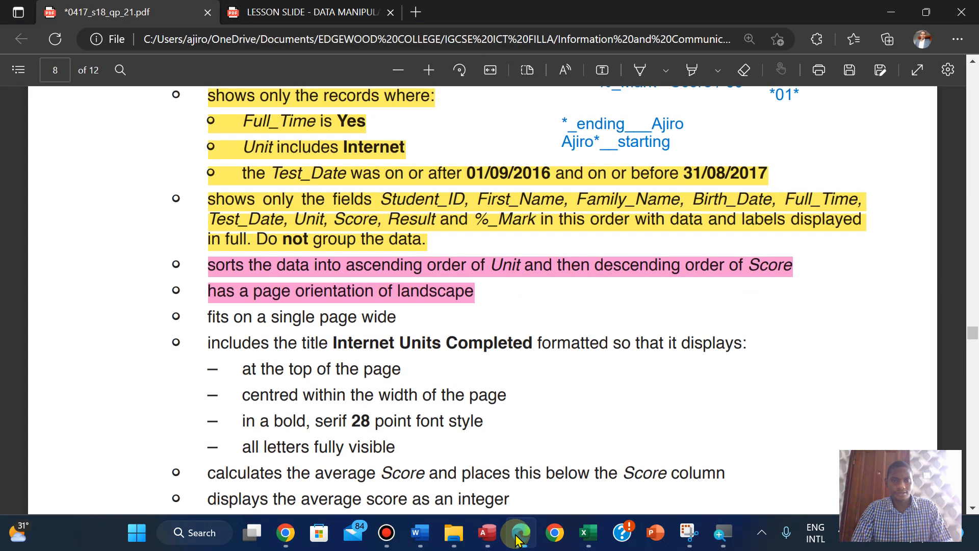
- Return to the Access report, narrow the Result column and shift it closer to %_Mark, keeping its label and data fully shown
{"action": "left_click", "coordinate": [518, 535]}
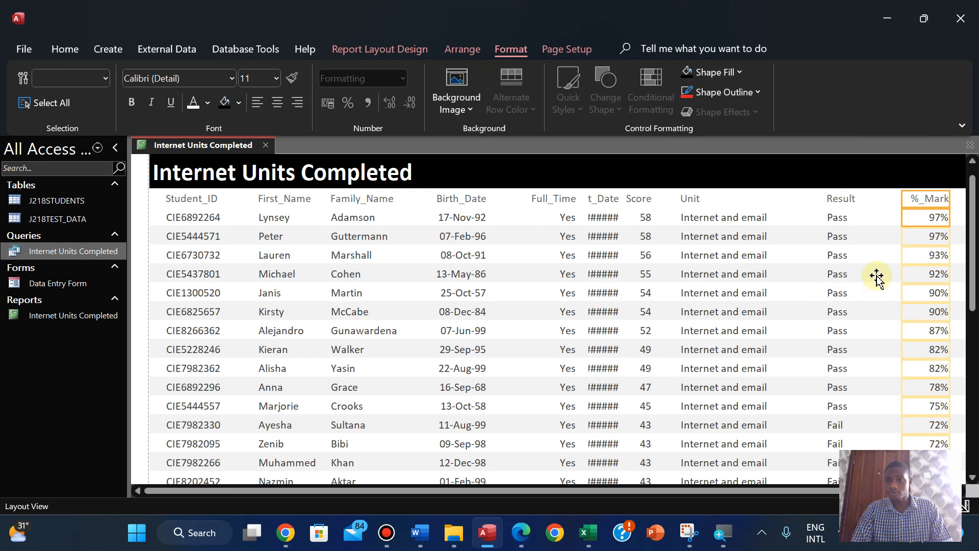
{"action": "left_click", "coordinate": [830, 197]}
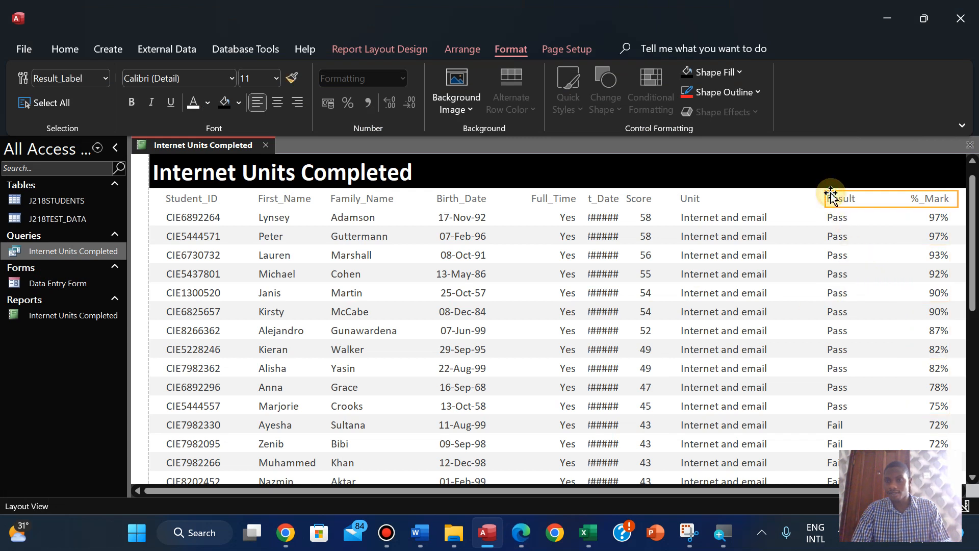
{"action": "left_click", "coordinate": [841, 221]}
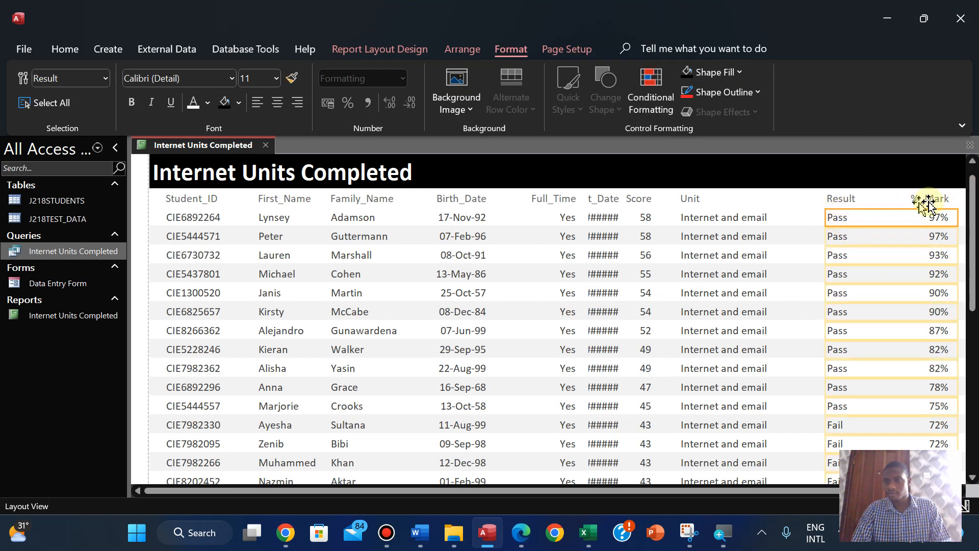
{"action": "left_click", "coordinate": [843, 200], "text": "shift"}
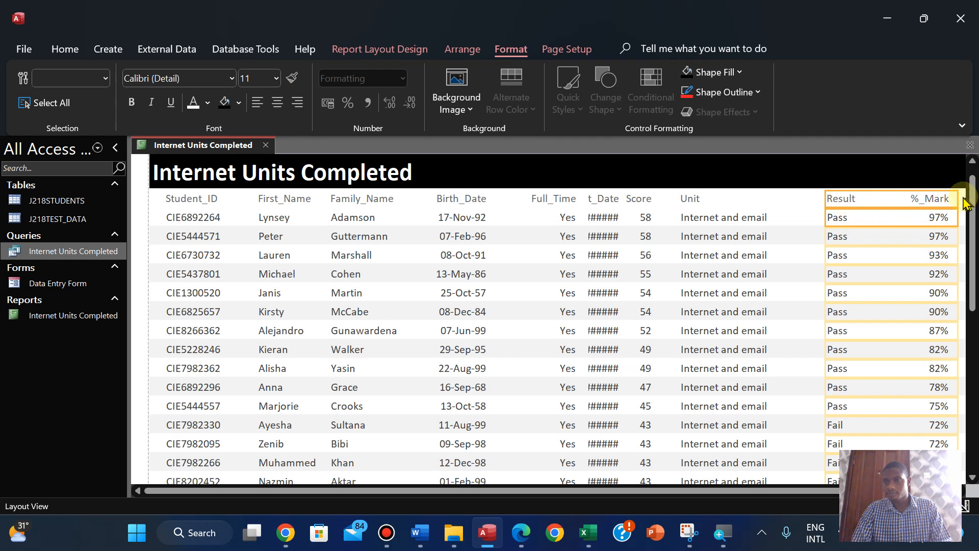
{"action": "left_click_drag", "start_coordinate": [957, 195], "coordinate": [867, 201]}
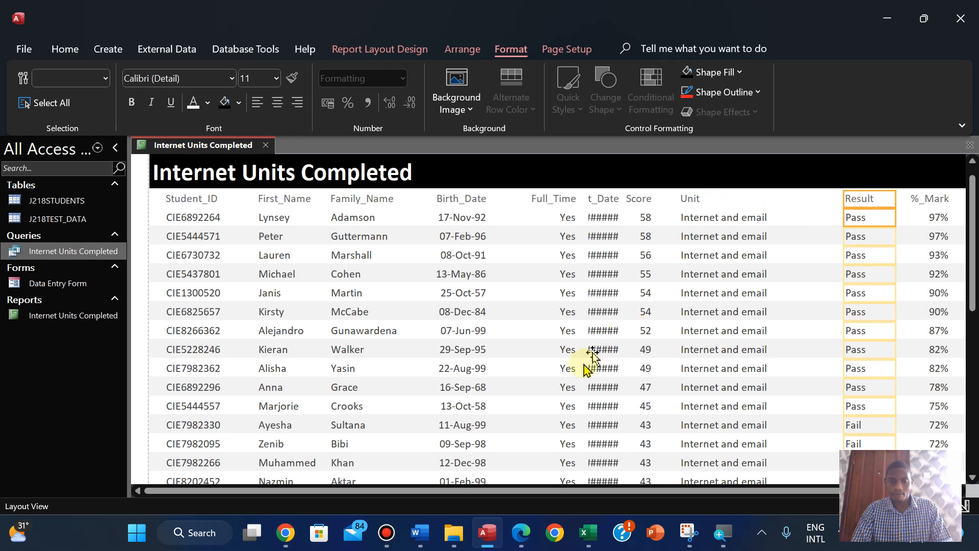
- Check the field order in the exam paper and move the Score label and data to between Unit and Result
{"action": "left_click", "coordinate": [520, 533]}
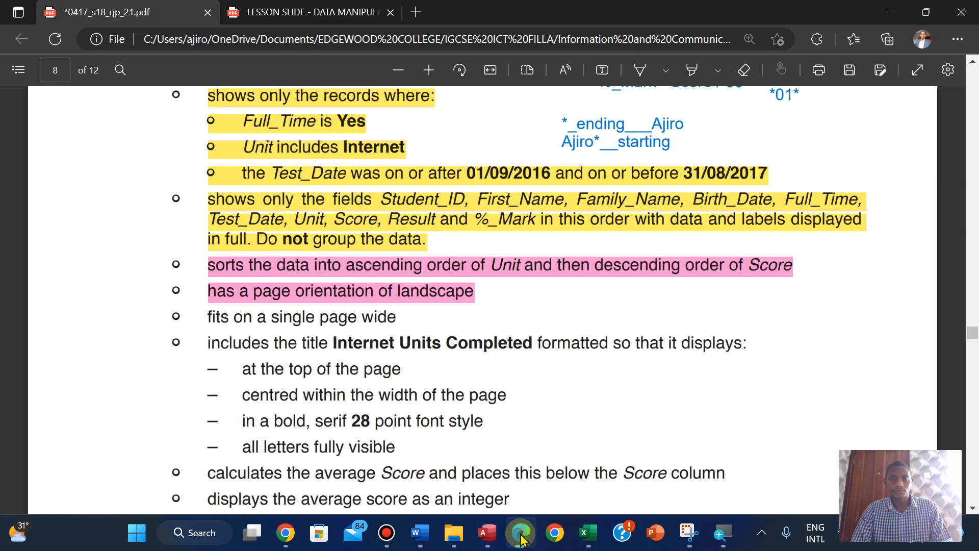
{"action": "left_click", "coordinate": [521, 533]}
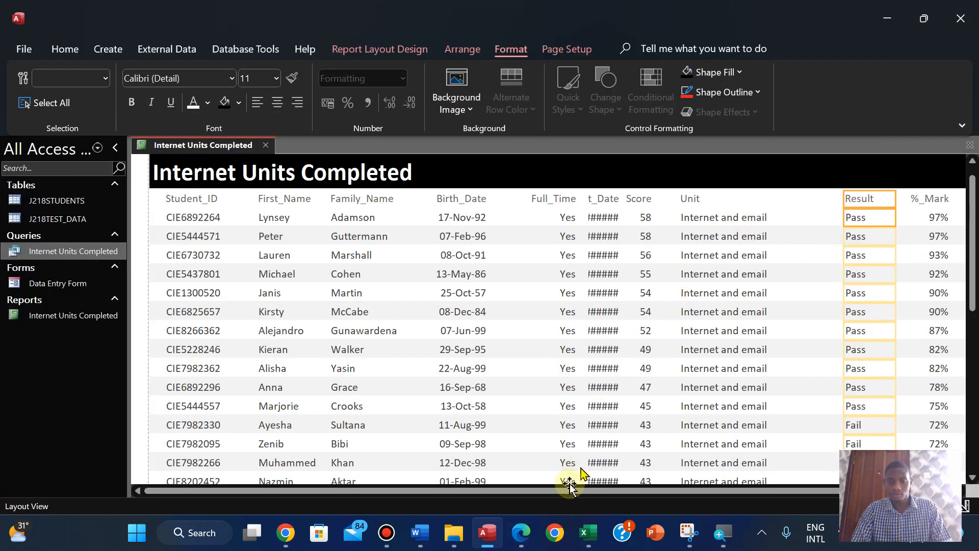
{"action": "left_click", "coordinate": [527, 532]}
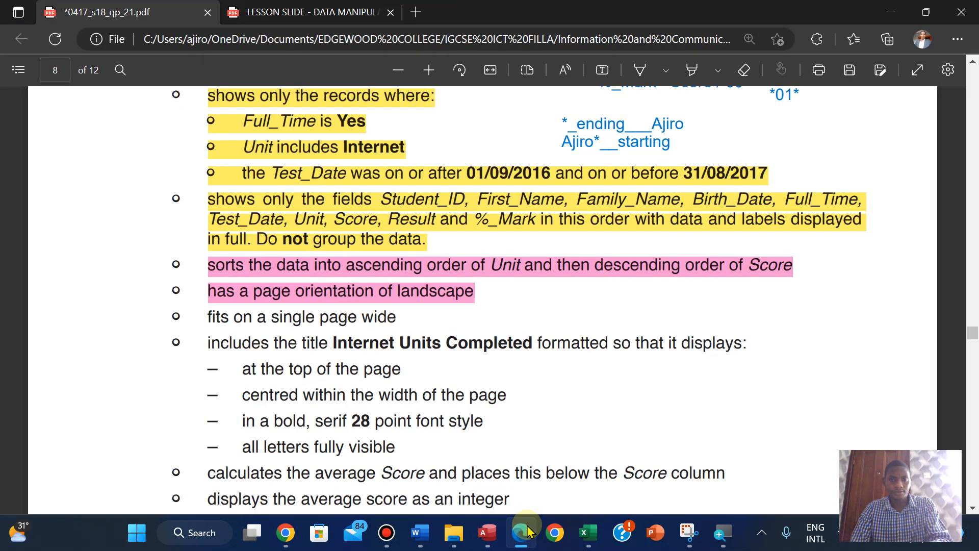
{"action": "left_click", "coordinate": [527, 531]}
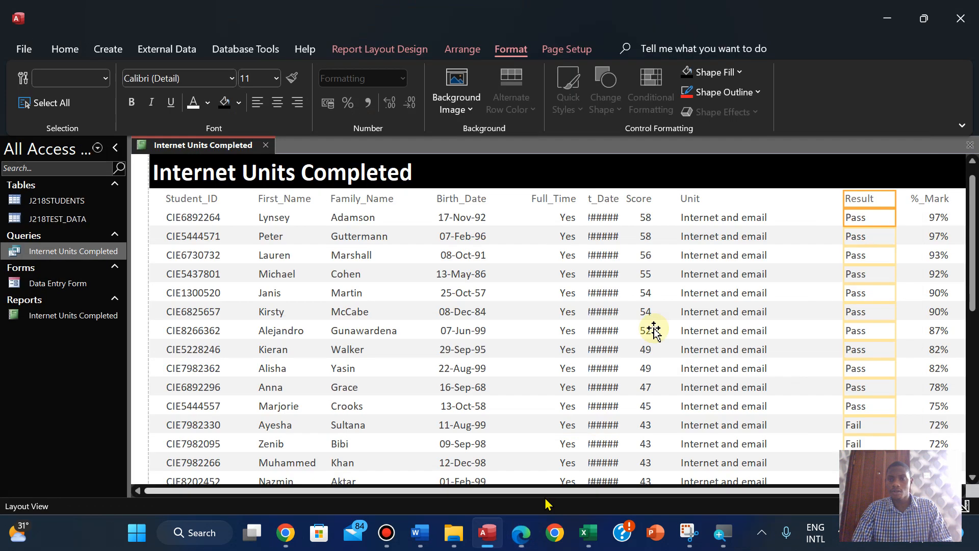
{"action": "left_click", "coordinate": [638, 199]}
{"action": "left_click", "coordinate": [645, 217]}
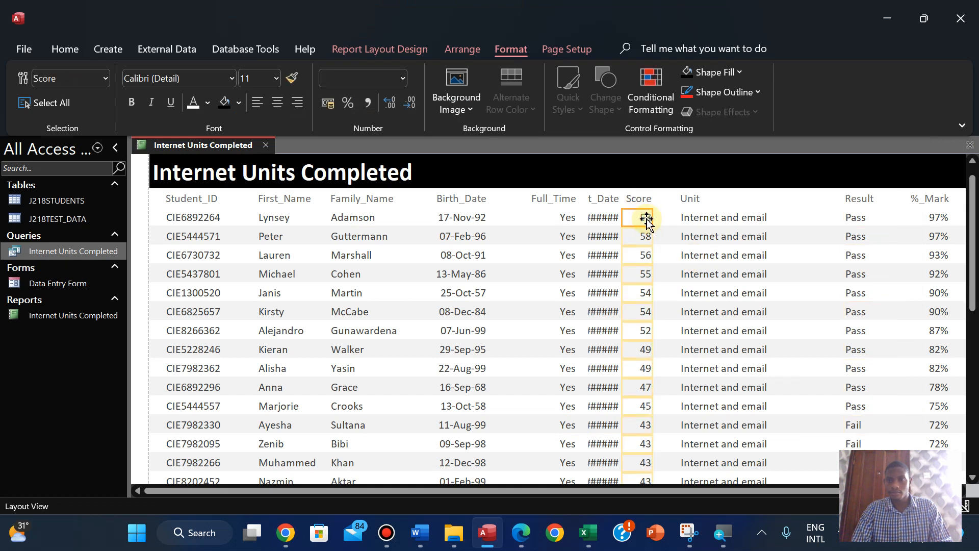
{"action": "left_click", "coordinate": [642, 202], "text": "shift"}
{"action": "left_click_drag", "start_coordinate": [641, 203], "coordinate": [807, 201]}
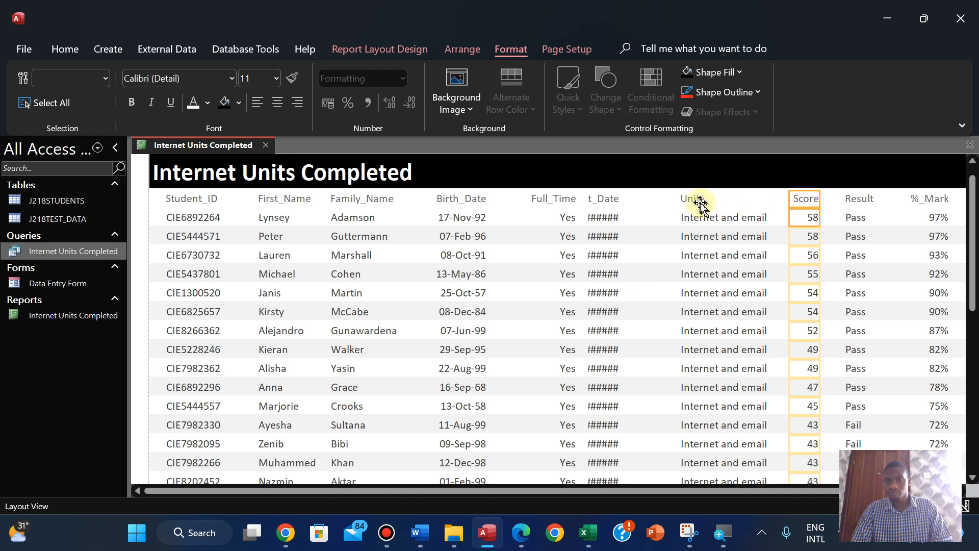
- Widen the Test_Date column to show its label and dates in full, and narrow the Unit column so it clears Score
{"action": "left_click", "coordinate": [599, 198]}
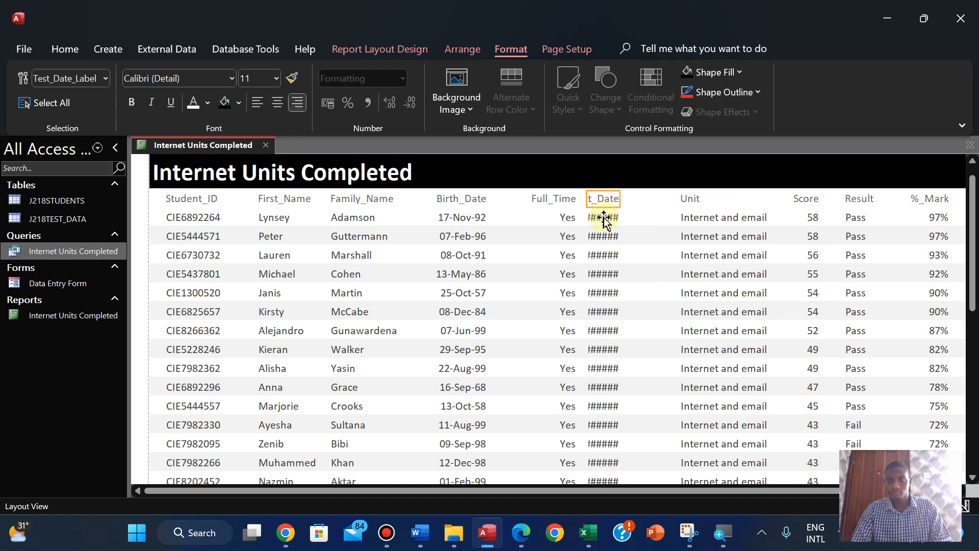
{"action": "left_click", "coordinate": [603, 218]}
{"action": "left_click_drag", "start_coordinate": [619, 213], "coordinate": [651, 211]}
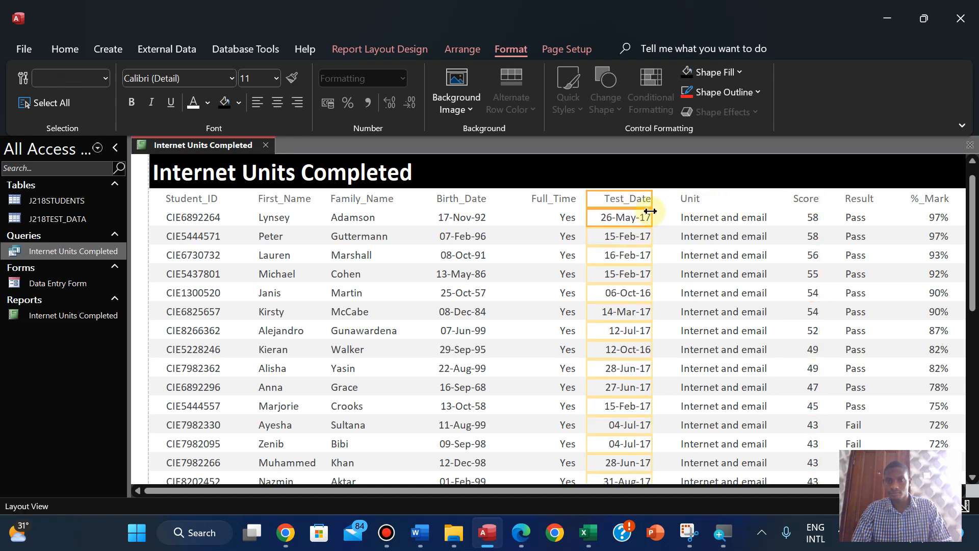
{"action": "left_click", "coordinate": [693, 198]}
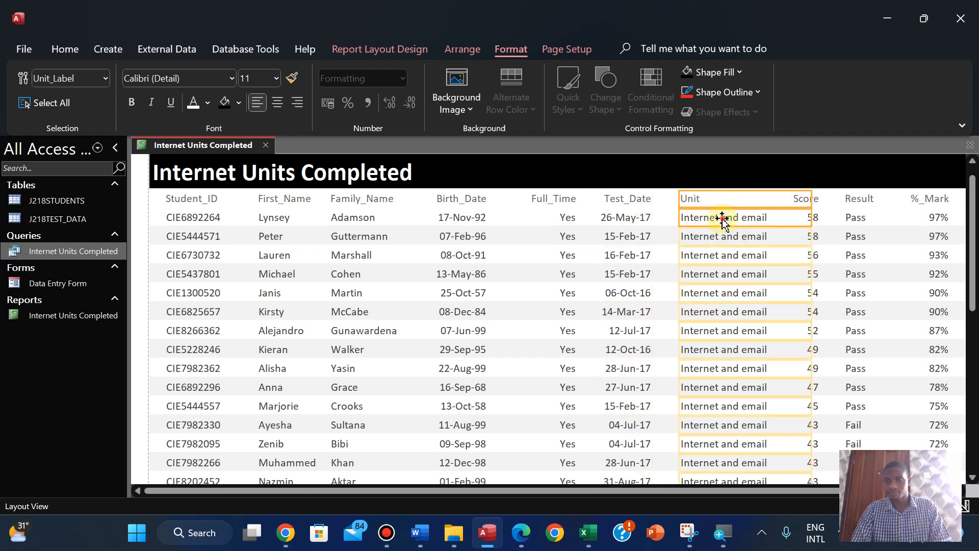
{"action": "left_click_drag", "start_coordinate": [810, 199], "coordinate": [782, 198]}
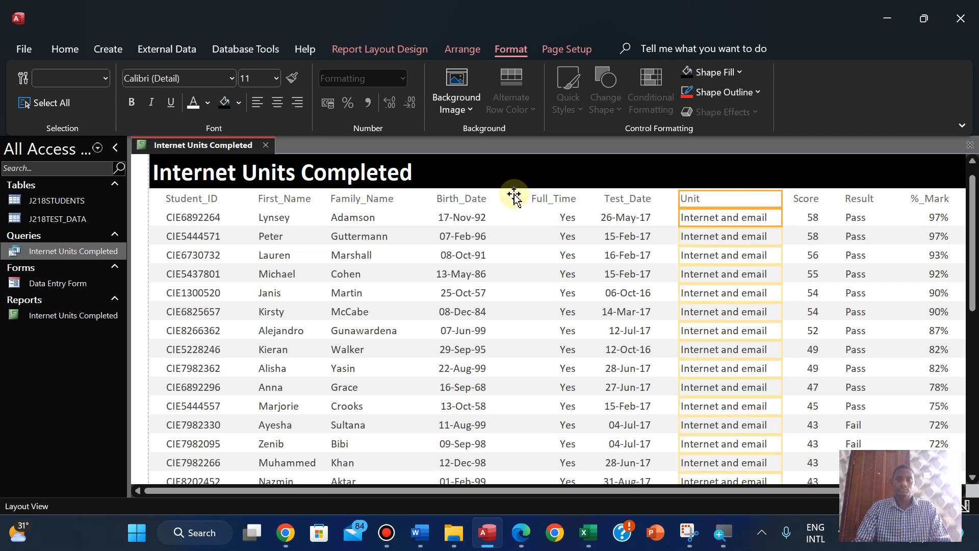
- Left-align the labels and data of the Full_Time and Birth_Date columns
{"action": "left_click", "coordinate": [540, 197]}
{"action": "left_click", "coordinate": [565, 214]}
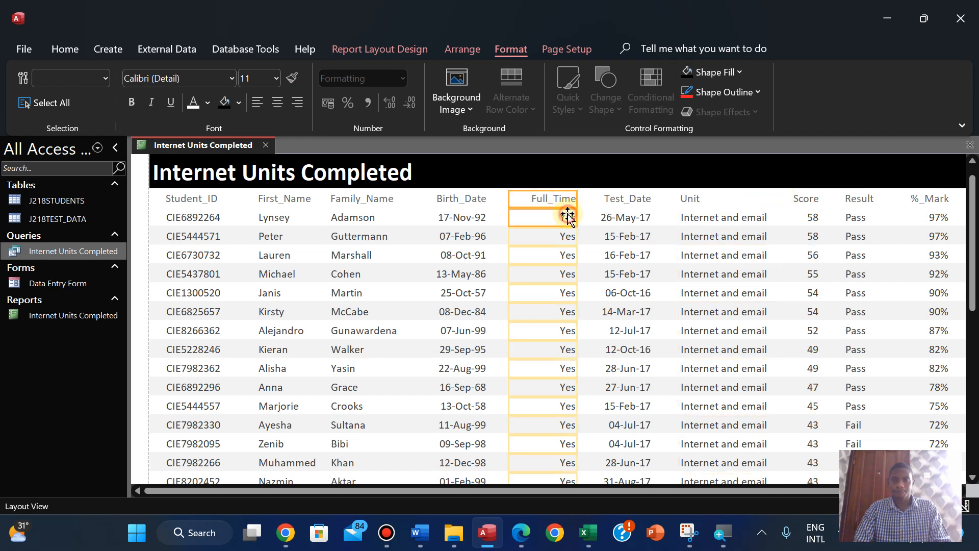
{"action": "left_click", "coordinate": [262, 106]}
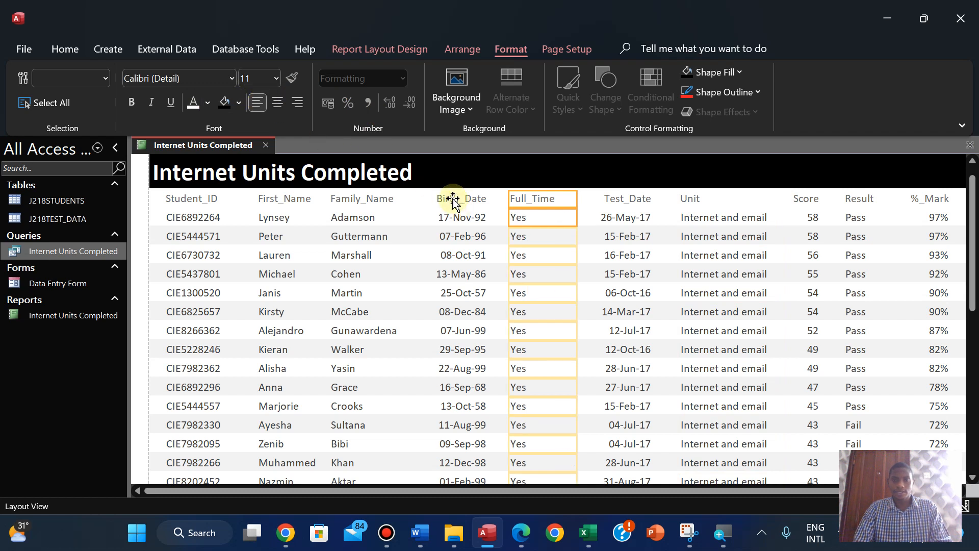
{"action": "left_click", "coordinate": [453, 200]}
{"action": "left_click", "coordinate": [455, 220]}
{"action": "left_click", "coordinate": [254, 104]}
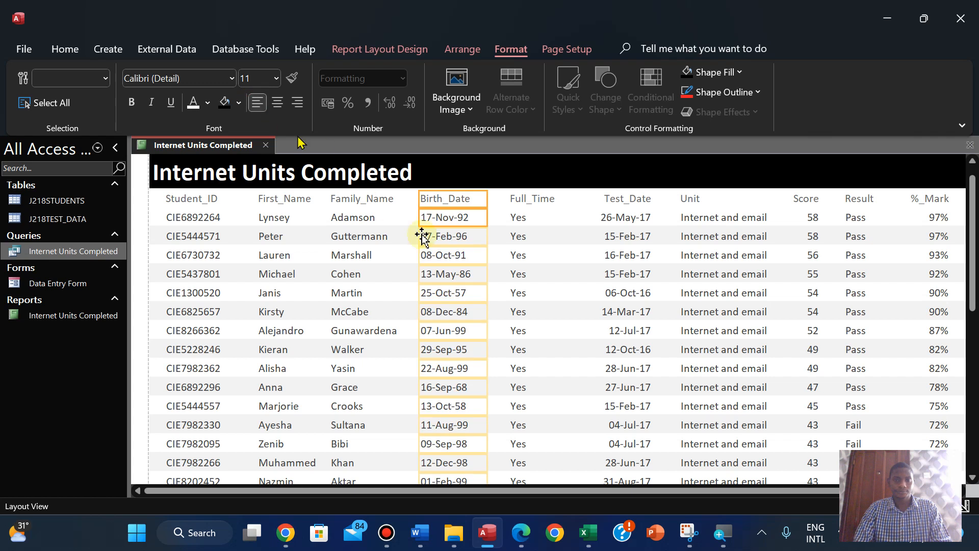
- Left-align the labels and data of the Test_Date and Score columns
{"action": "left_click", "coordinate": [616, 205]}
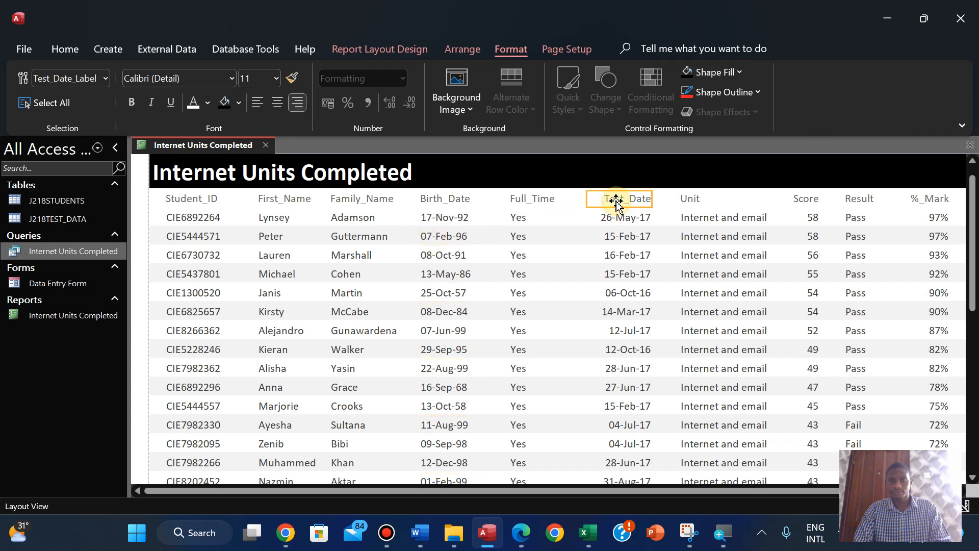
{"action": "left_click", "coordinate": [616, 226]}
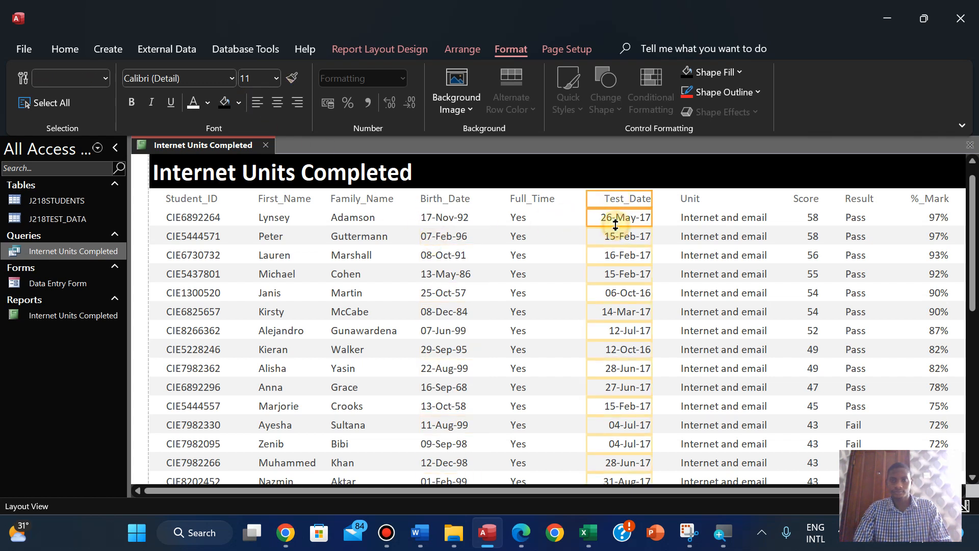
{"action": "left_click", "coordinate": [256, 106]}
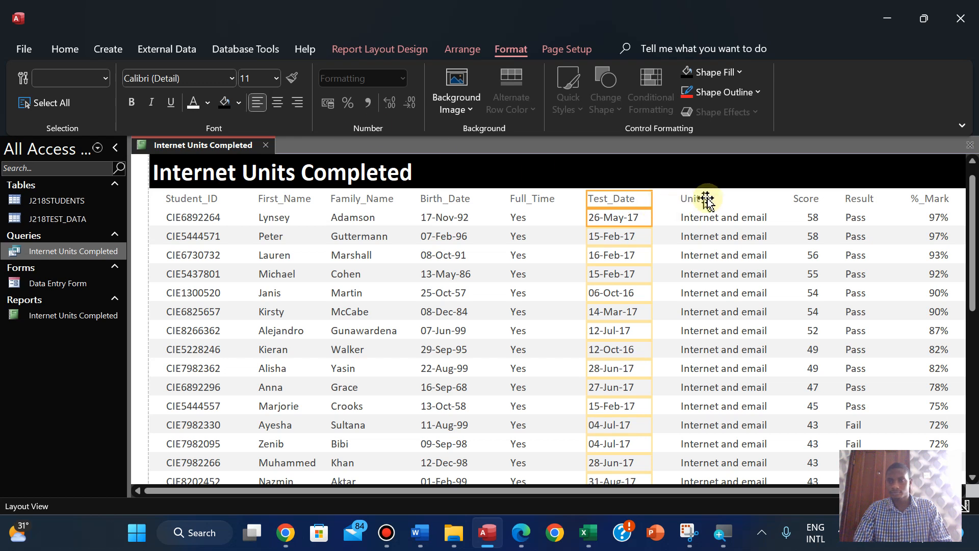
{"action": "left_click", "coordinate": [808, 202]}
{"action": "left_click", "coordinate": [810, 217]}
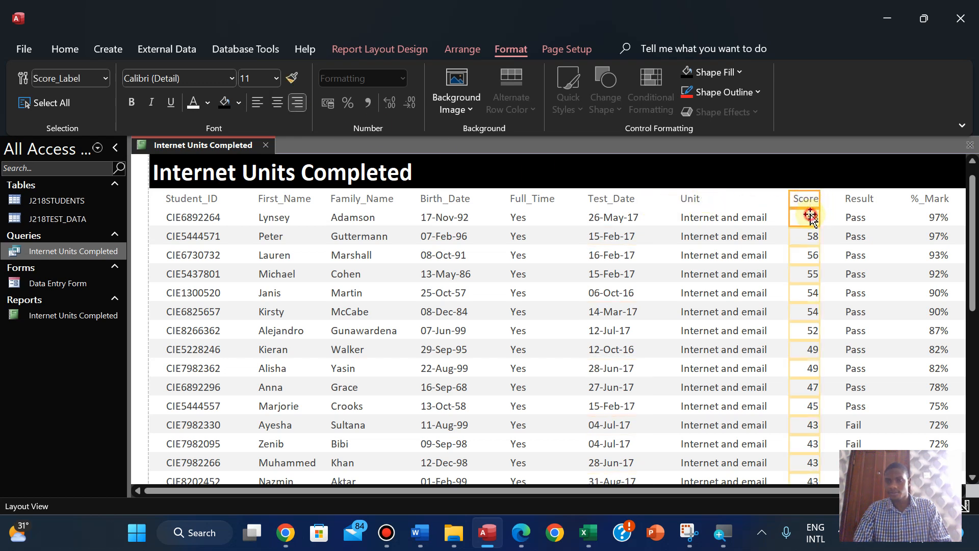
{"action": "left_click", "coordinate": [261, 102]}
- Left-align the label and values of the %_Mark column
{"action": "left_click", "coordinate": [919, 201]}
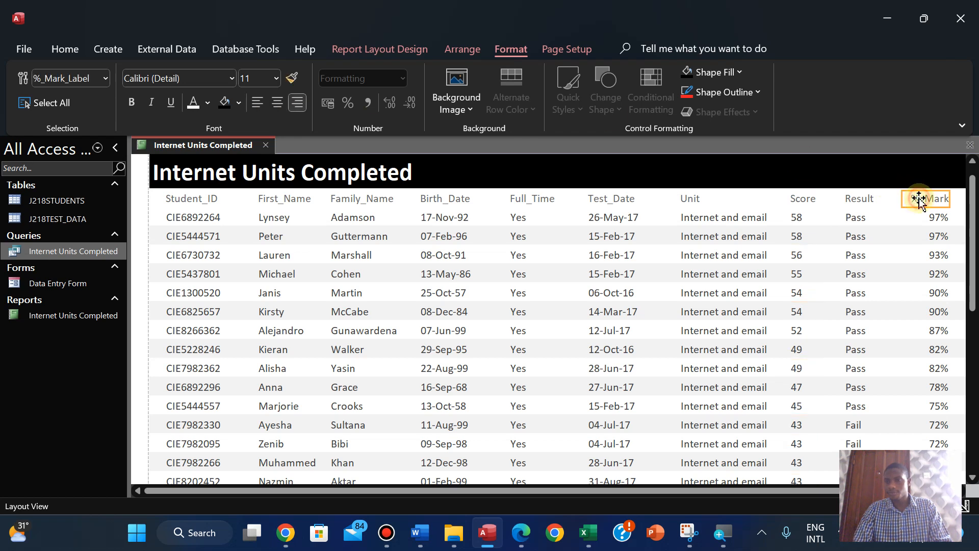
{"action": "left_click", "coordinate": [938, 216]}
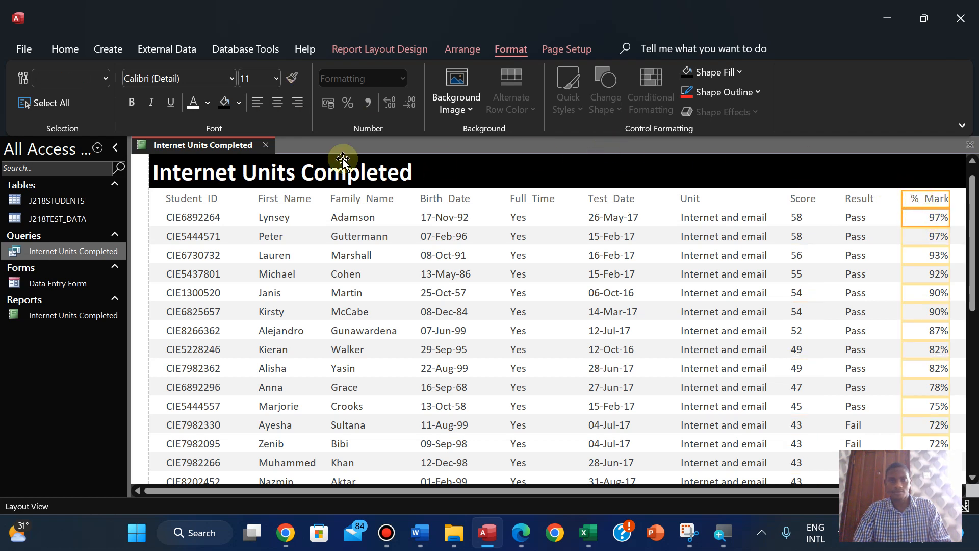
{"action": "left_click", "coordinate": [251, 104]}
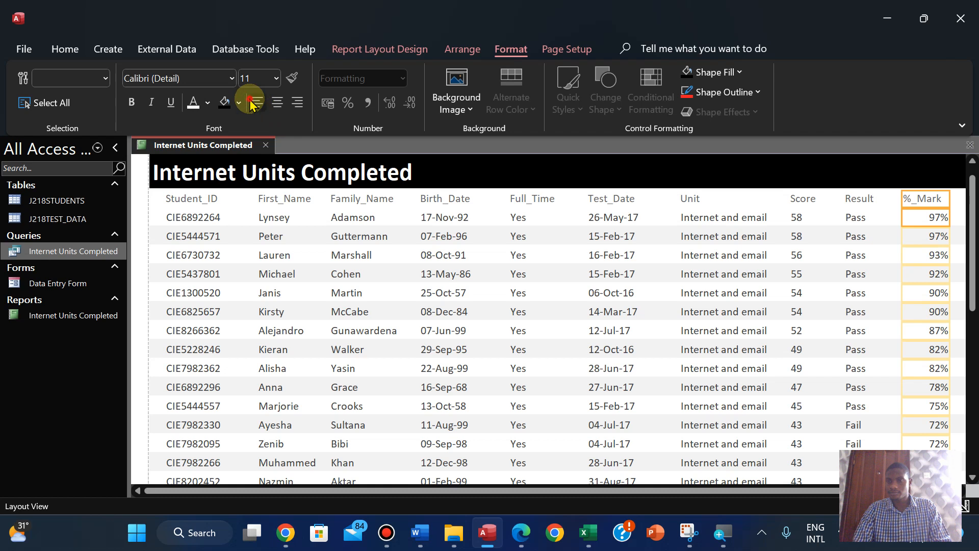
{"action": "left_click", "coordinate": [251, 103]}
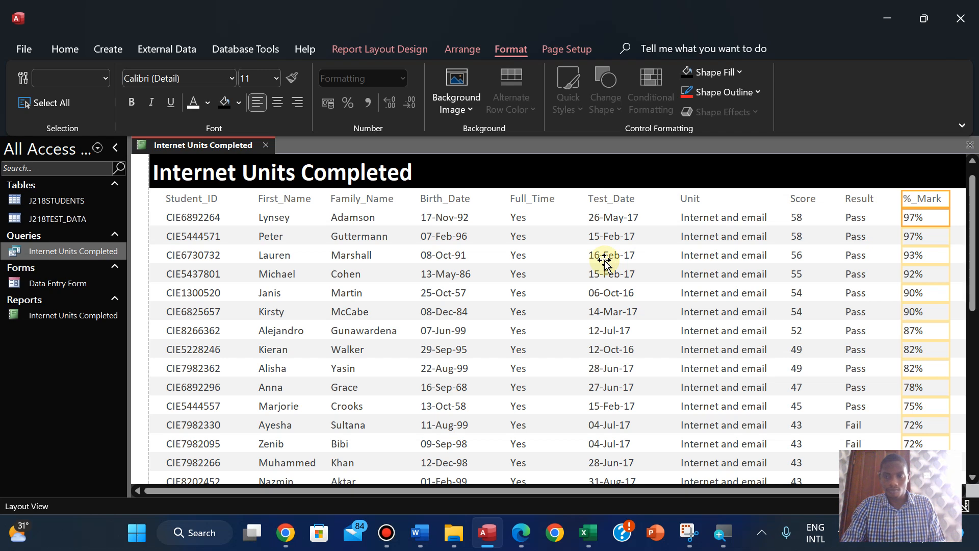
- Nudge the Test_Date label and data closer to the Full_Time column
{"action": "left_click", "coordinate": [611, 200]}
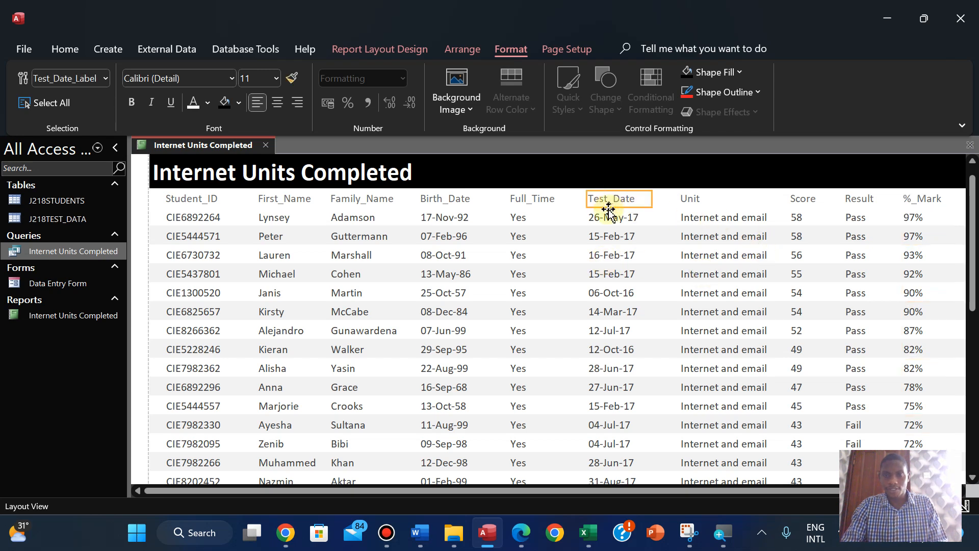
{"action": "left_click", "coordinate": [608, 218], "text": "shift"}
{"action": "key", "text": "Left"}
{"action": "key", "text": "Left"}
{"action": "key", "text": "Left"}
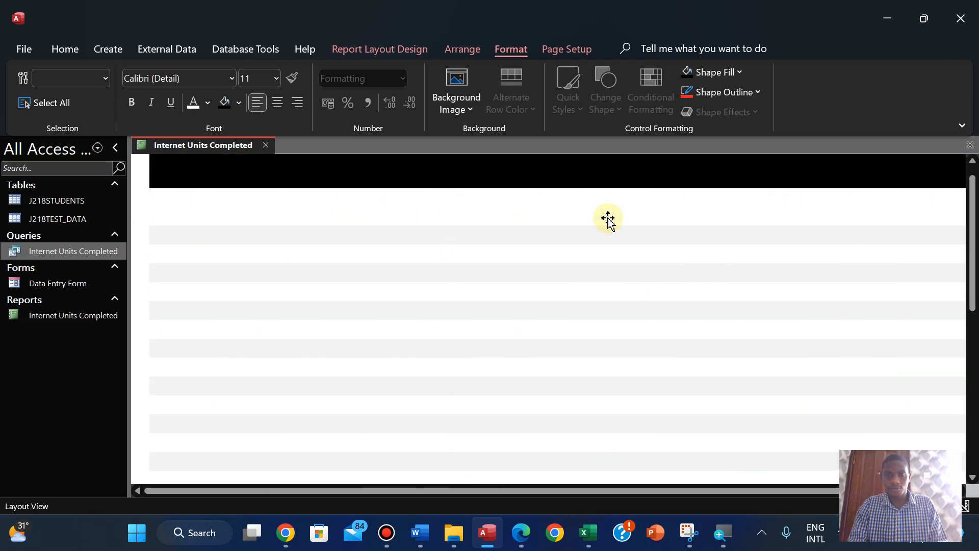
{"action": "left_click", "coordinate": [686, 200]}
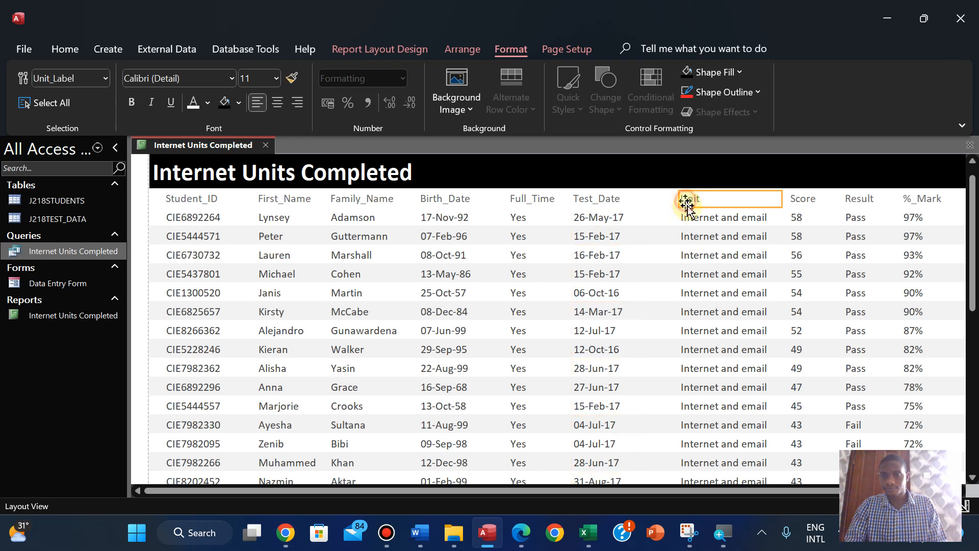
{"action": "left_click_drag", "start_coordinate": [685, 200], "coordinate": [693, 226]}
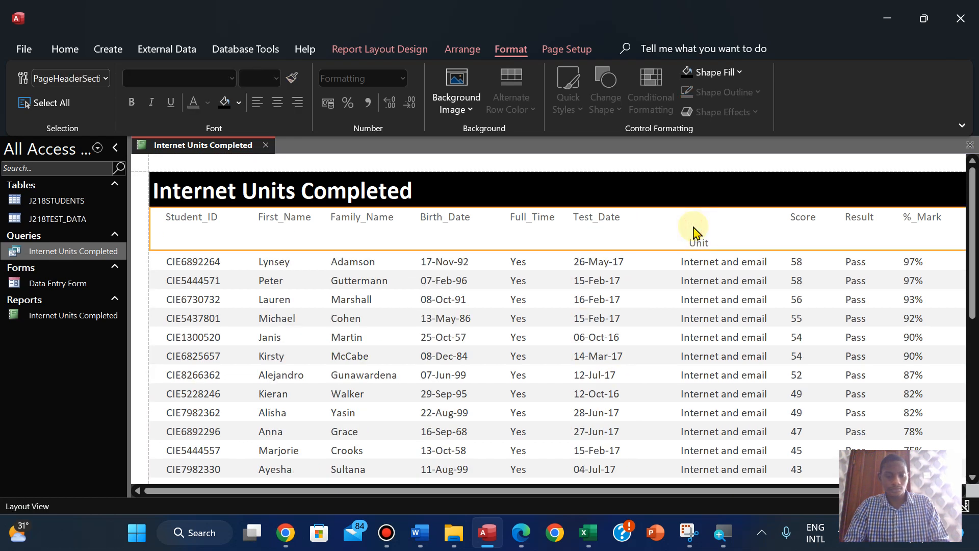
{"action": "key", "text": "ctrl+z"}
- Nudge the Unit label and data together closer to the Test_Date column
{"action": "left_click", "coordinate": [702, 236]}
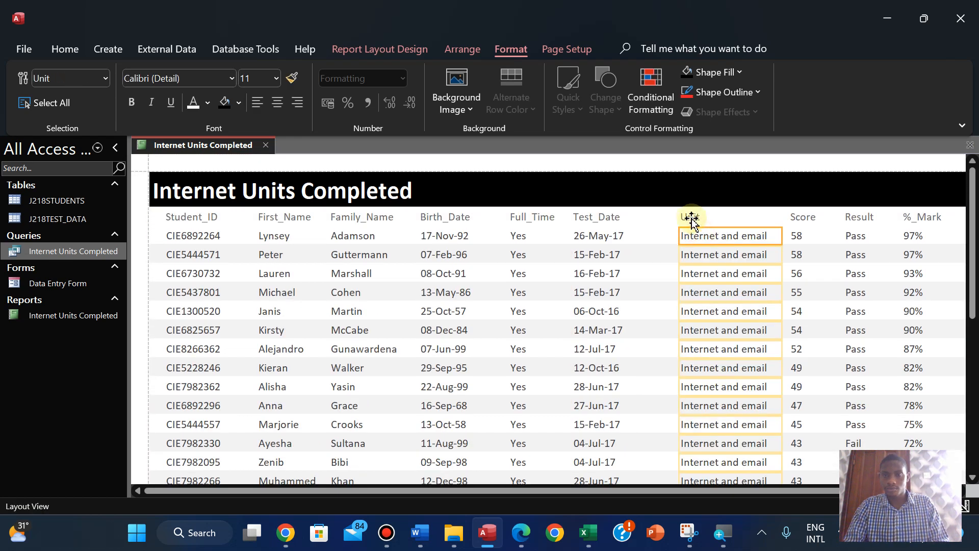
{"action": "left_click", "coordinate": [693, 219]}
{"action": "left_click", "coordinate": [694, 239]}
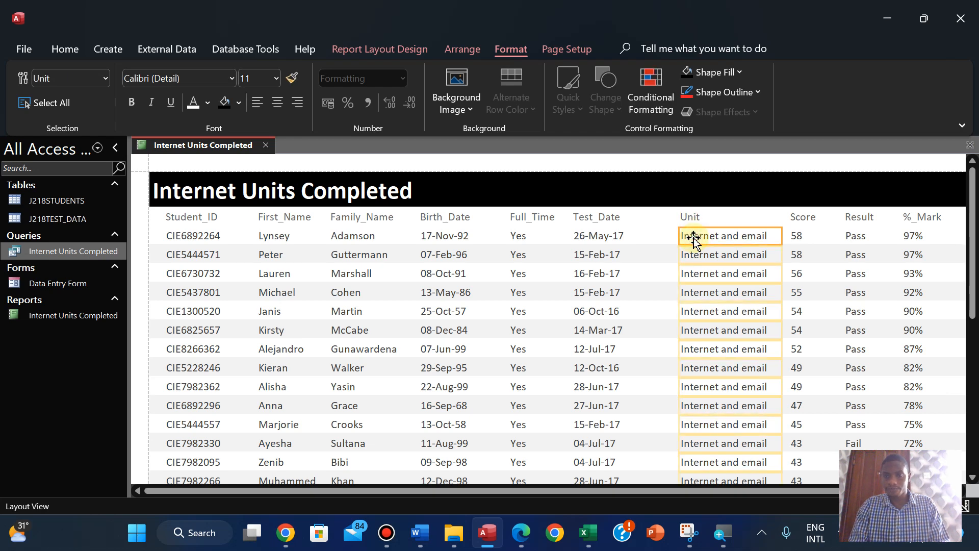
{"action": "left_click", "coordinate": [692, 214], "text": "shift"}
{"action": "key", "text": "Delete"}
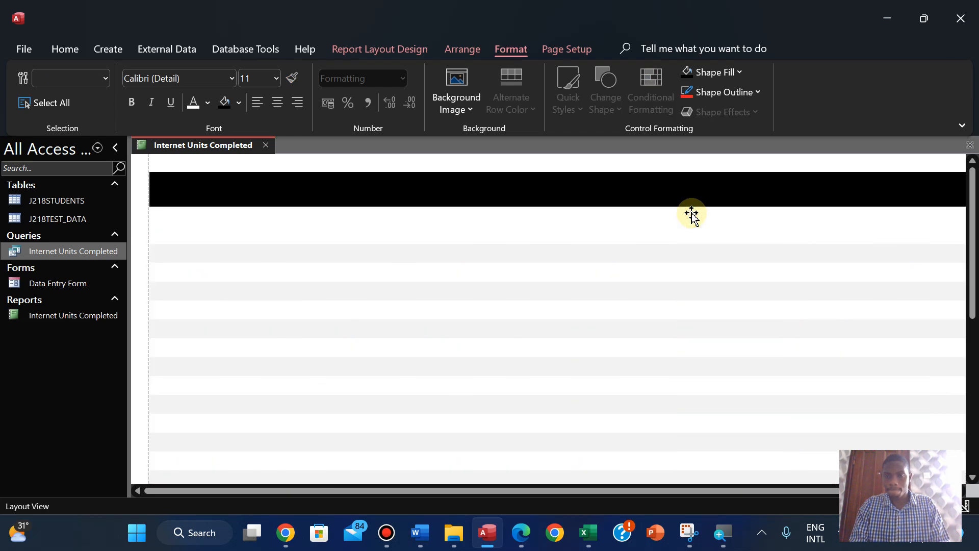
{"action": "key", "text": "Left"}
{"action": "key", "text": "Left"}
{"action": "key", "text": "Left"}
{"action": "key", "text": "Left"}
{"action": "key", "text": "Left"}
{"action": "key", "text": "Right"}
- Nudge the Score label and data together closer to the Unit column
{"action": "left_click", "coordinate": [793, 217]}
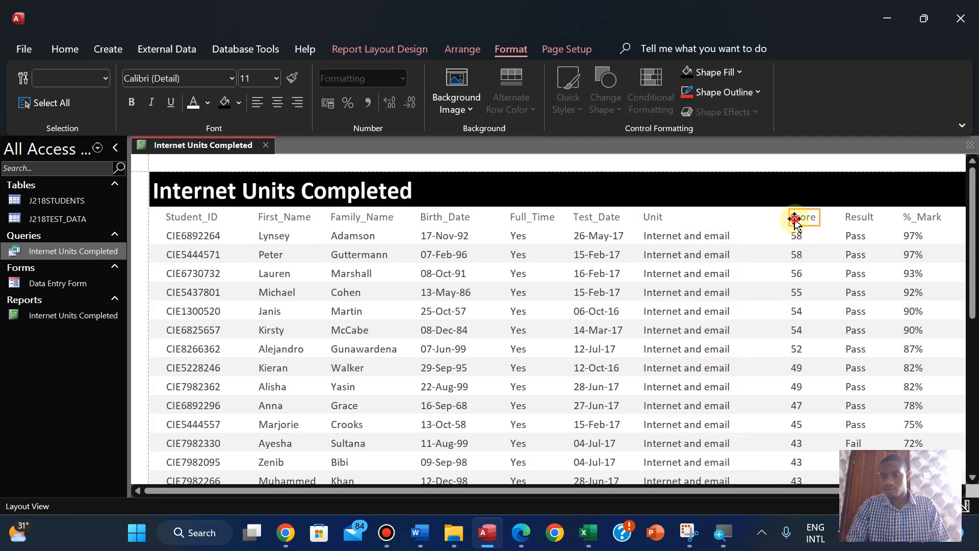
{"action": "left_click", "coordinate": [798, 237], "text": "shift"}
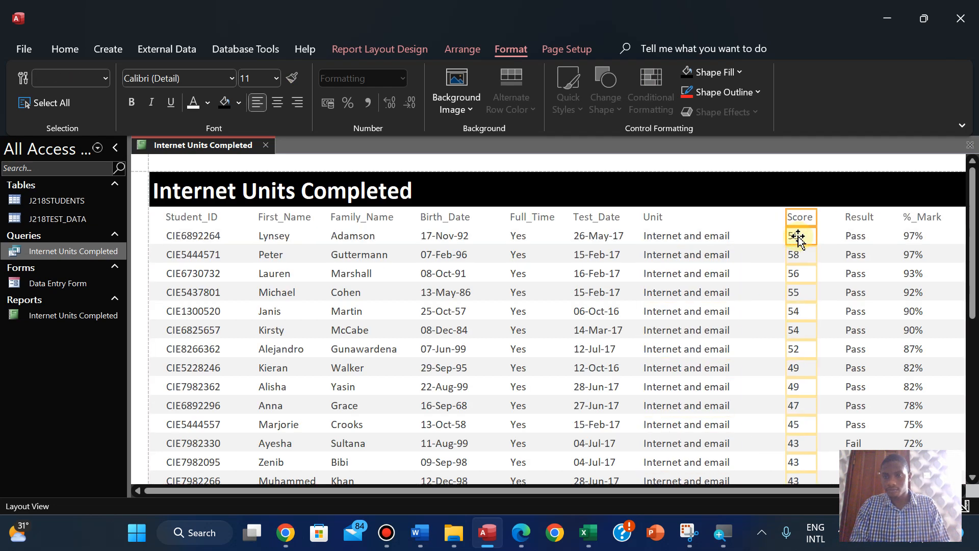
{"action": "key", "text": "Left"}
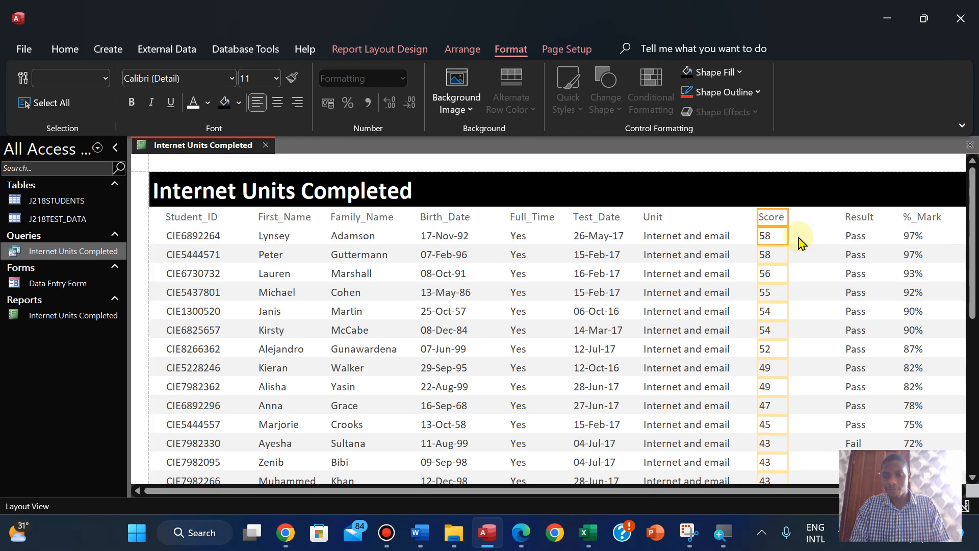
- Nudge the Result label and data together closer to the Score column
{"action": "left_click", "coordinate": [858, 220]}
{"action": "left_click", "coordinate": [855, 236], "text": "ctrl"}
{"action": "key", "text": "Left"}
{"action": "key", "text": "Left"}
{"action": "key", "text": "Left"}
{"action": "key", "text": "Left"}
{"action": "key", "text": "Left"}
{"action": "key", "text": "Left"}
{"action": "key", "text": "Left"}
{"action": "key", "text": "Left"}
{"action": "key", "text": "Left"}
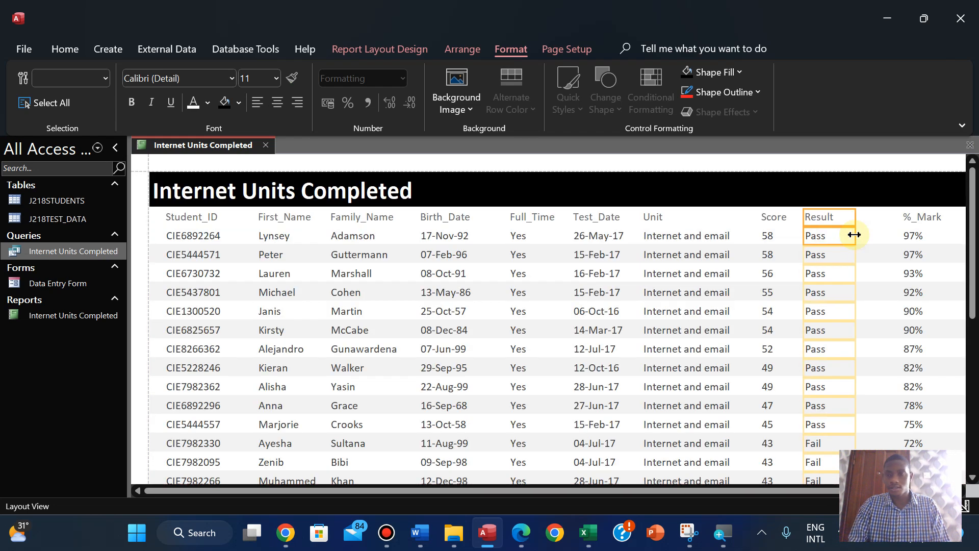
- Nudge the %_Mark label and data together closer to the Result column
{"action": "left_click", "coordinate": [933, 216]}
{"action": "left_click", "coordinate": [915, 235], "text": "ctrl"}
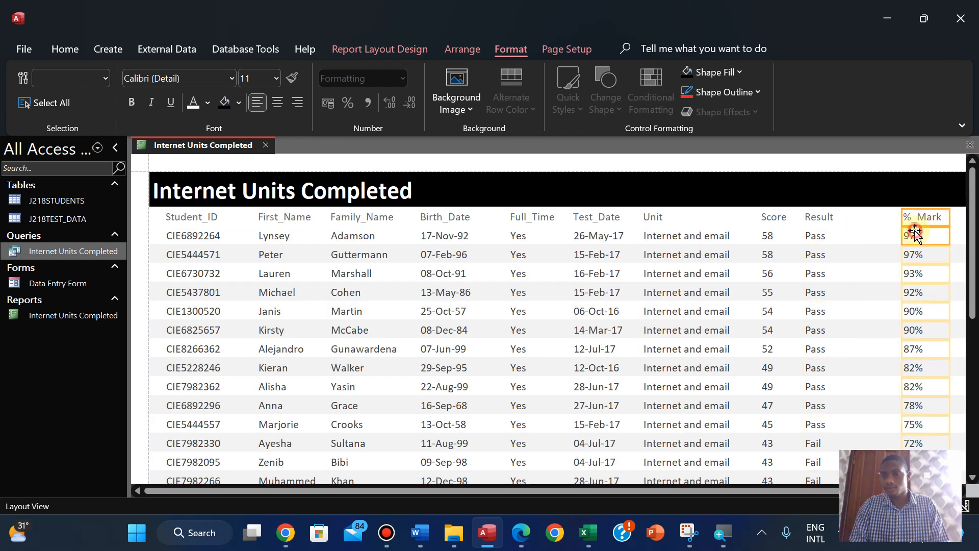
{"action": "key", "text": "Left"}
{"action": "key", "text": "Left"}
{"action": "key", "text": "Left"}
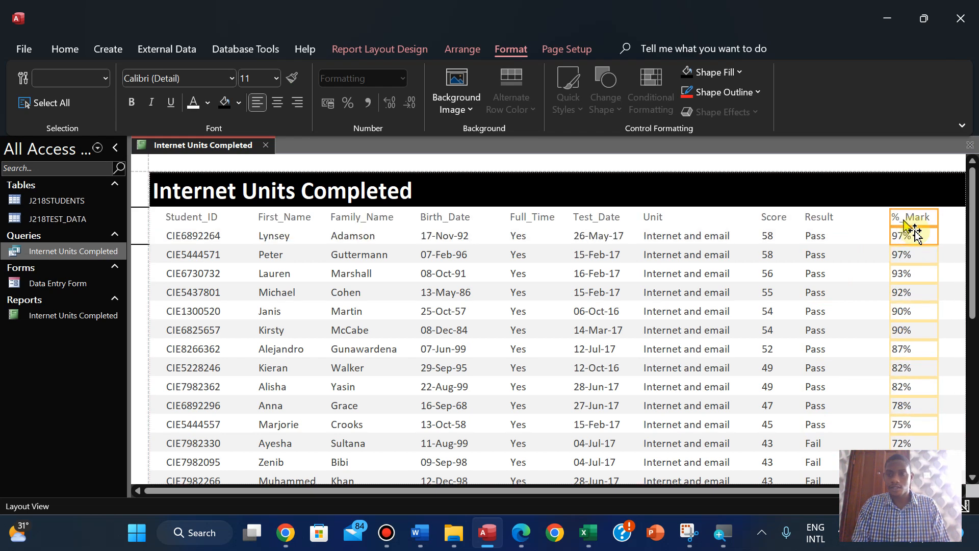
{"action": "key", "text": "Left"}
{"action": "key", "text": "Left"}
{"action": "key", "text": "Left"}
{"action": "key", "text": "Left"}
{"action": "key", "text": "Left"}
{"action": "key", "text": "Left"}
{"action": "key", "text": "Left"}
{"action": "key", "text": "Left"}
{"action": "key", "text": "Left"}
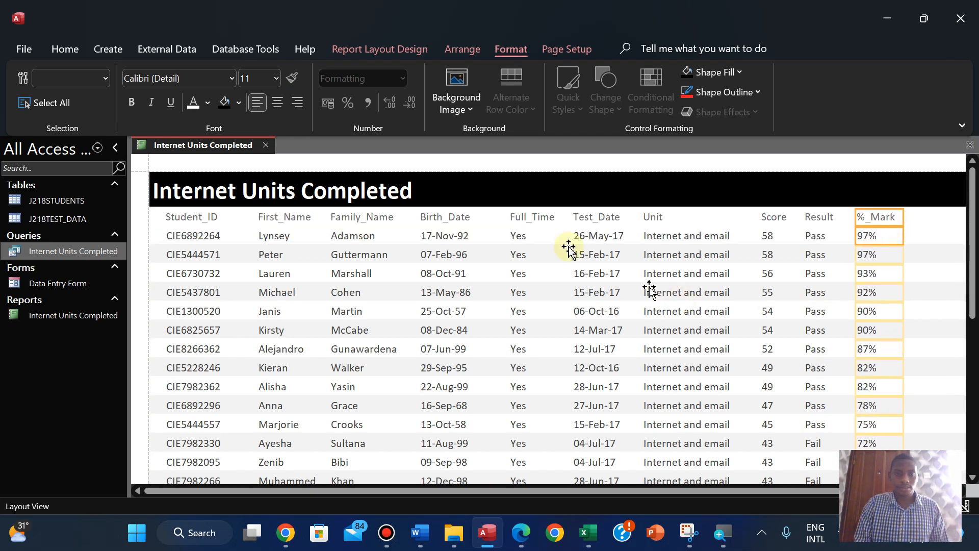
- Switch to the exam paper PDF in Edge and highlight "fits on a single page wide" in pink
{"action": "left_click", "coordinate": [519, 547]}
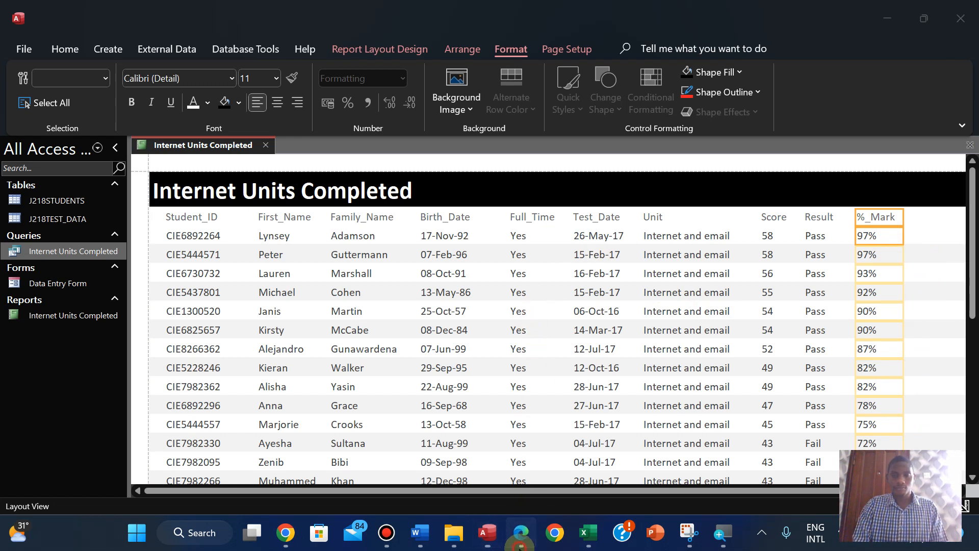
{"action": "left_click_drag", "start_coordinate": [209, 316], "coordinate": [398, 321]}
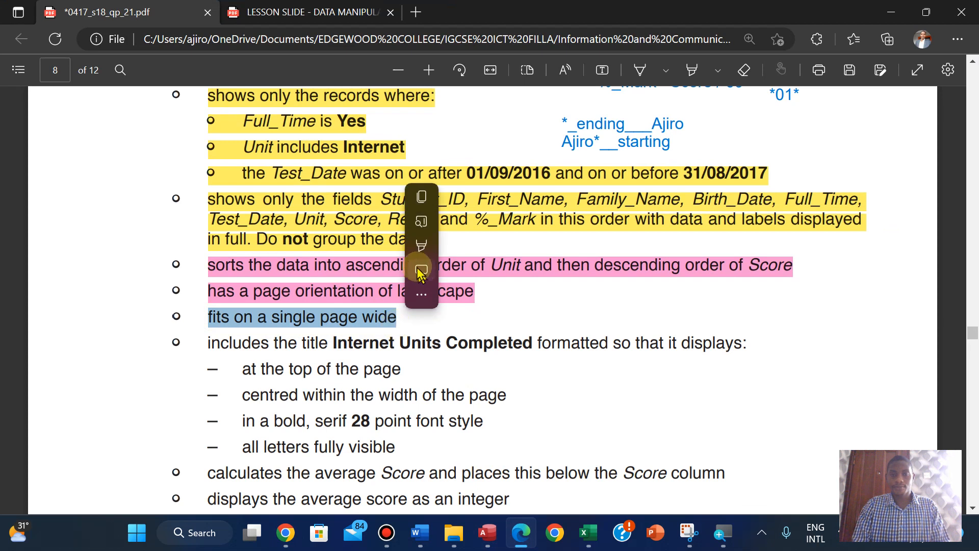
{"action": "mouse_move", "coordinate": [423, 249]}
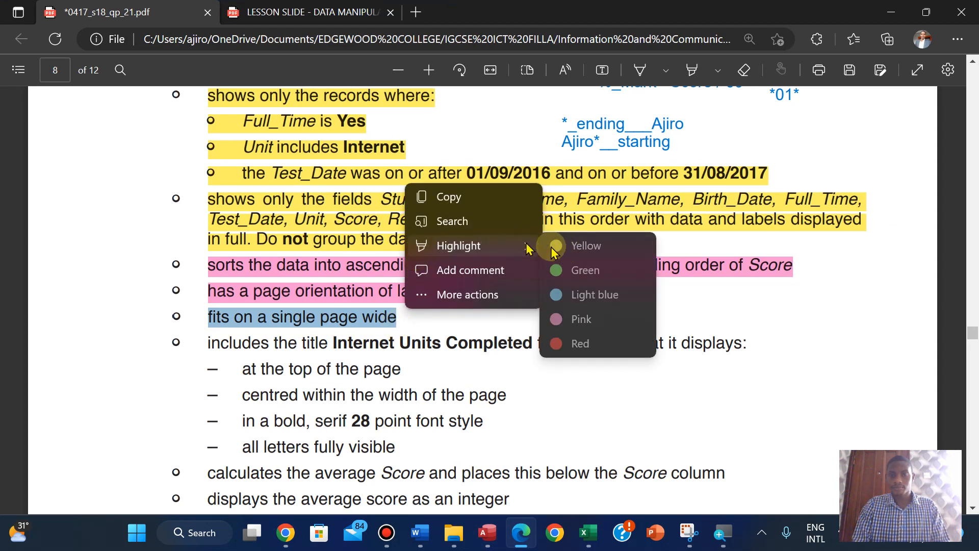
{"action": "left_click", "coordinate": [574, 319]}
{"action": "scroll", "coordinate": [575, 320], "scroll_direction": "down", "scroll_amount": 2}
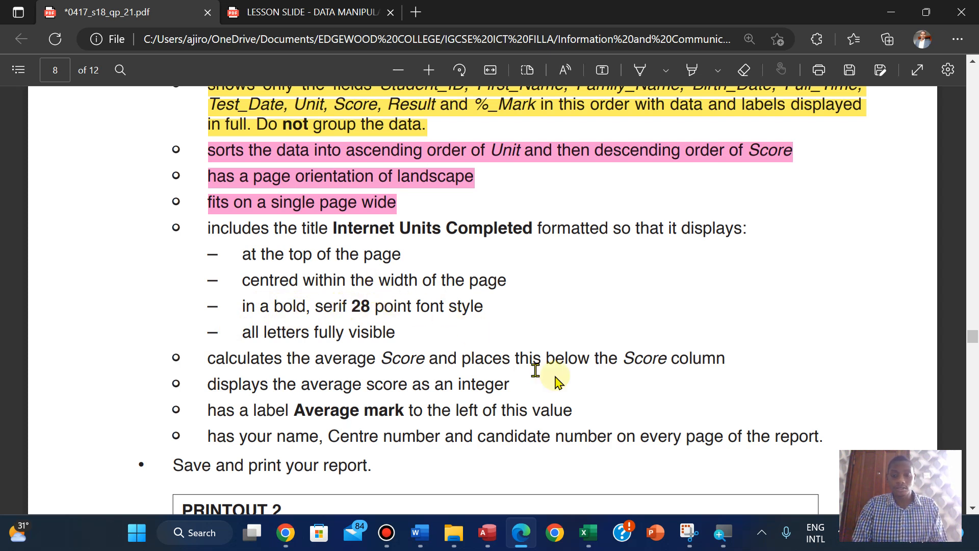
- Return to the Access report and centre the title text within its label
{"action": "left_click", "coordinate": [488, 531]}
{"action": "left_click", "coordinate": [376, 192]}
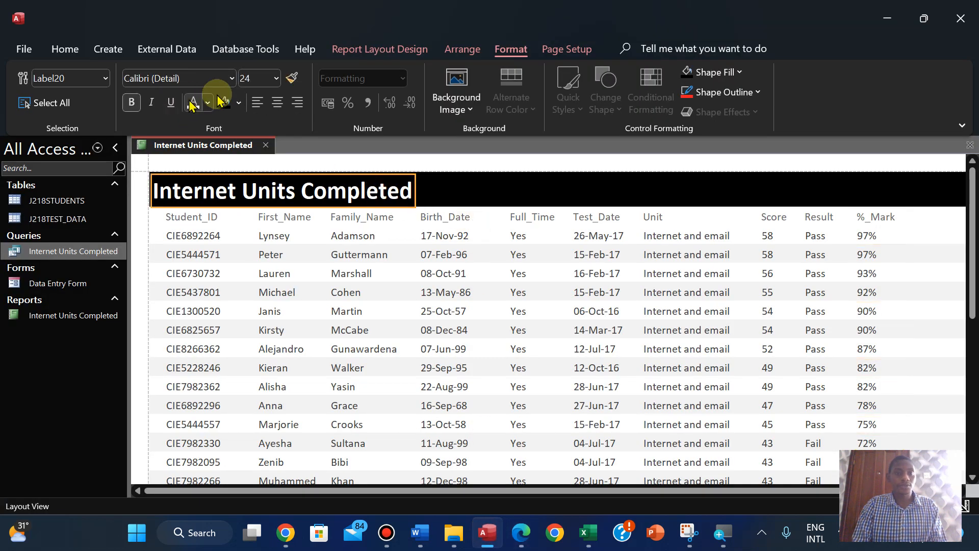
{"action": "left_click", "coordinate": [277, 102]}
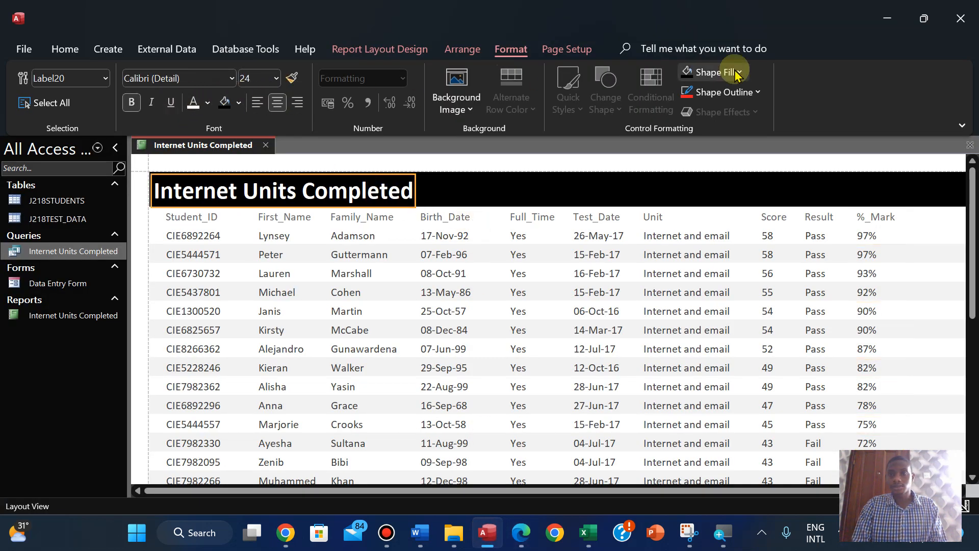
{"action": "left_click", "coordinate": [467, 49]}
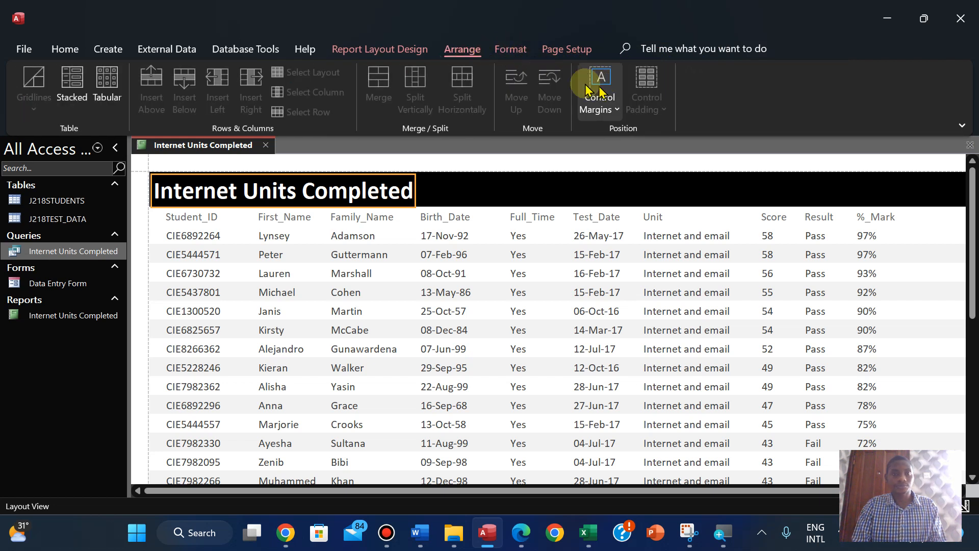
{"action": "left_click", "coordinate": [432, 188]}
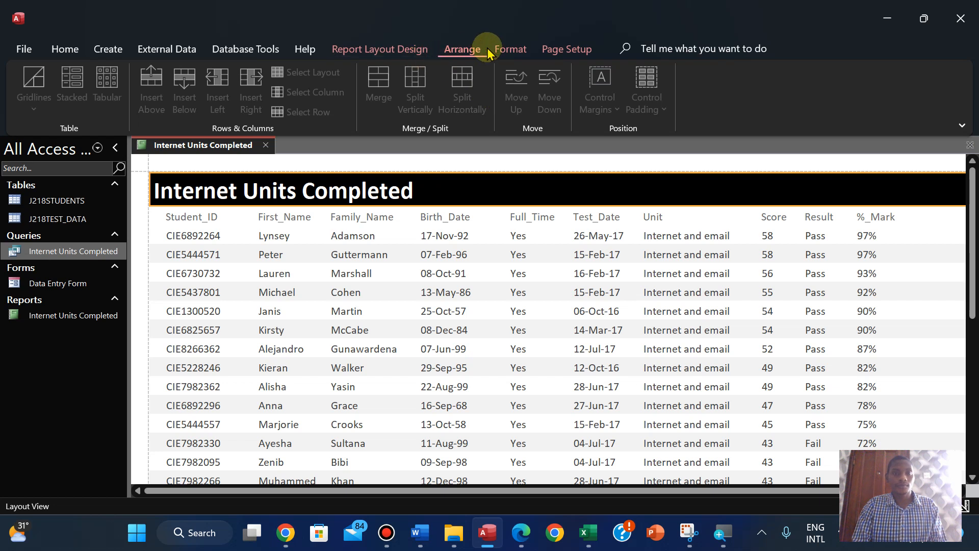
{"action": "left_click", "coordinate": [558, 47]}
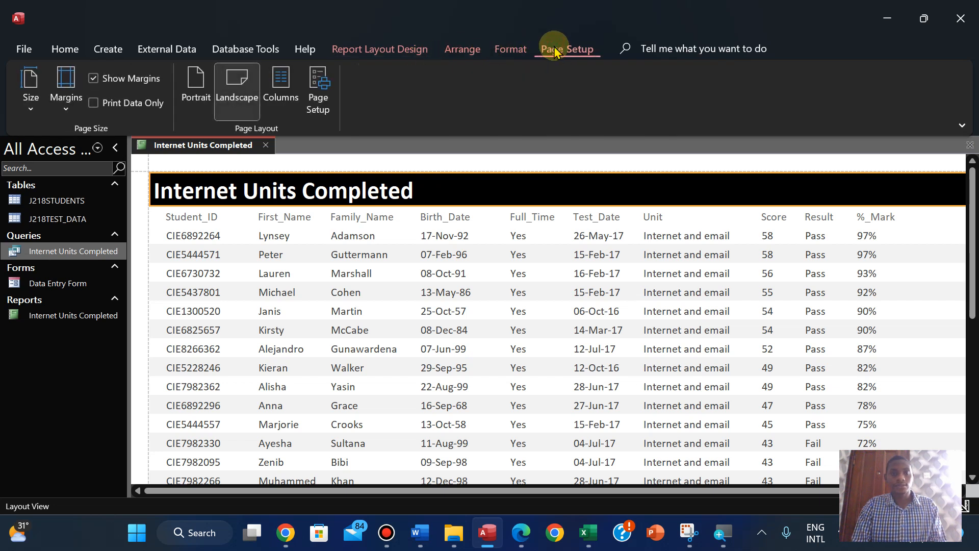
{"action": "left_click", "coordinate": [437, 51]}
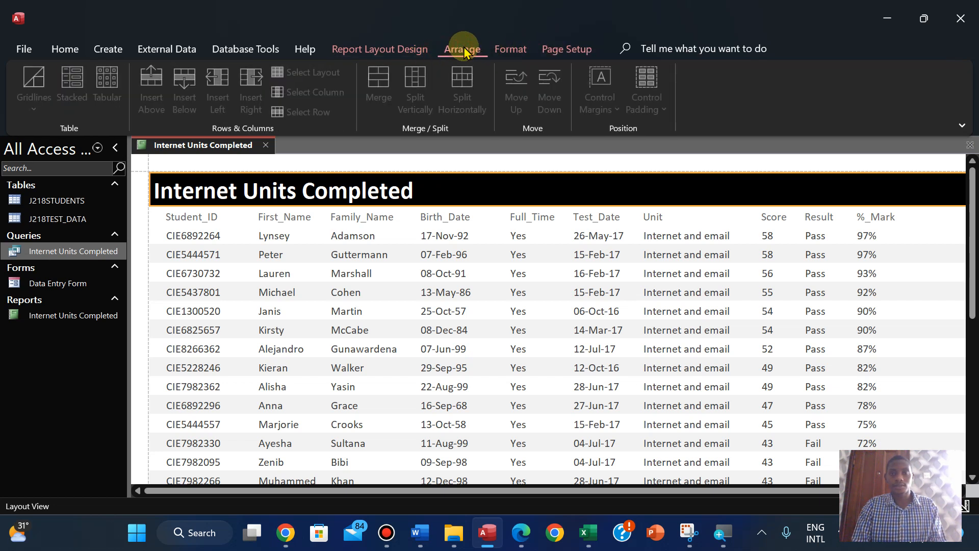
{"action": "left_click", "coordinate": [401, 51]}
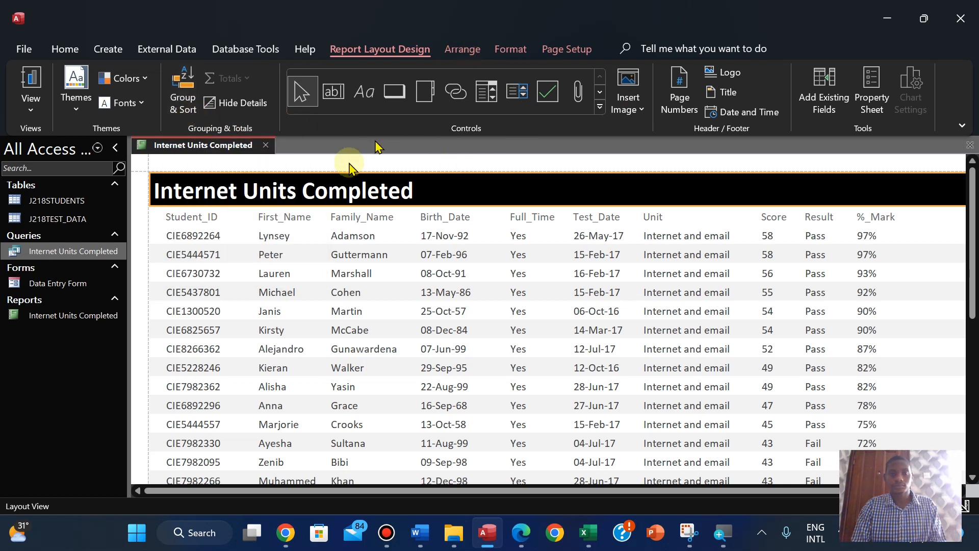
- Move the Internet Units Completed title to the middle of the report header and fine-tune its horizontal position
{"action": "left_click", "coordinate": [315, 192]}
{"action": "left_click_drag", "start_coordinate": [337, 193], "coordinate": [609, 188]}
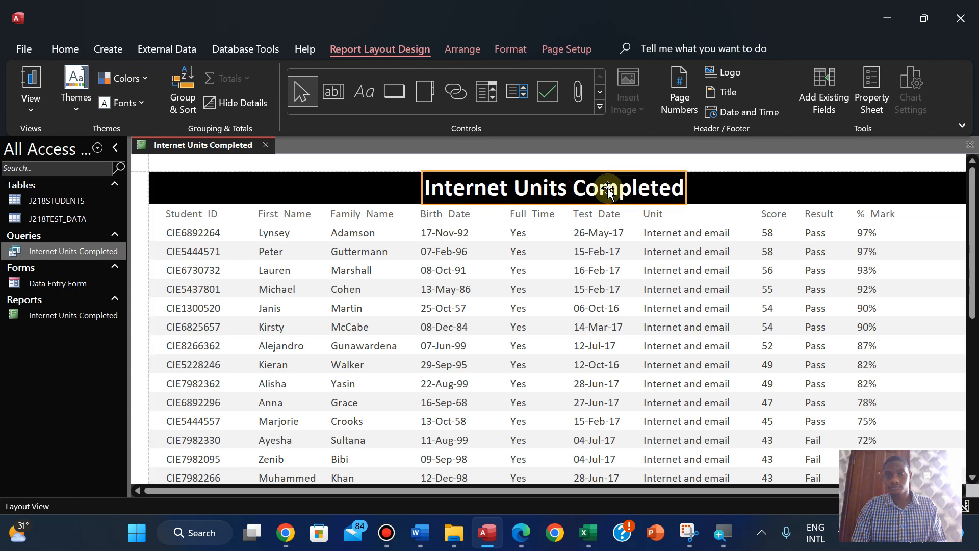
{"action": "key", "text": "Right"}
{"action": "key", "text": "Right"}
{"action": "key", "text": "Right"}
{"action": "key", "text": "Left"}
{"action": "key", "text": "Left"}
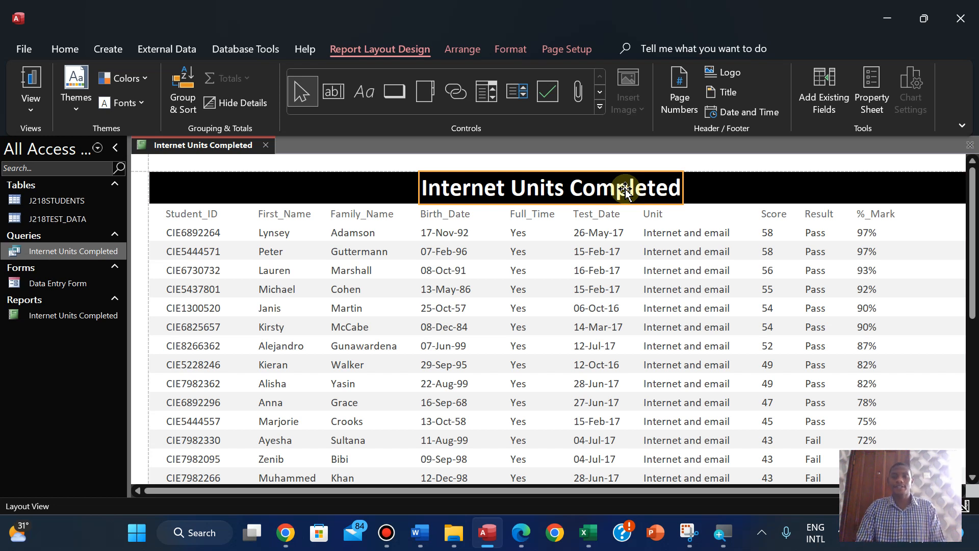
- Check the title requirements in the exam paper and set the report title's font to Times New Roman
{"action": "left_click", "coordinate": [518, 532]}
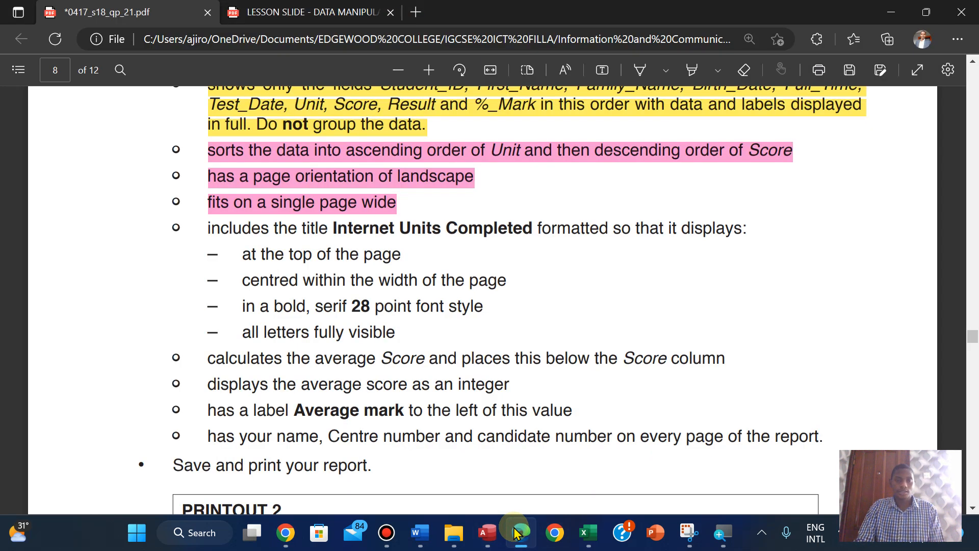
{"action": "left_click", "coordinate": [518, 533]}
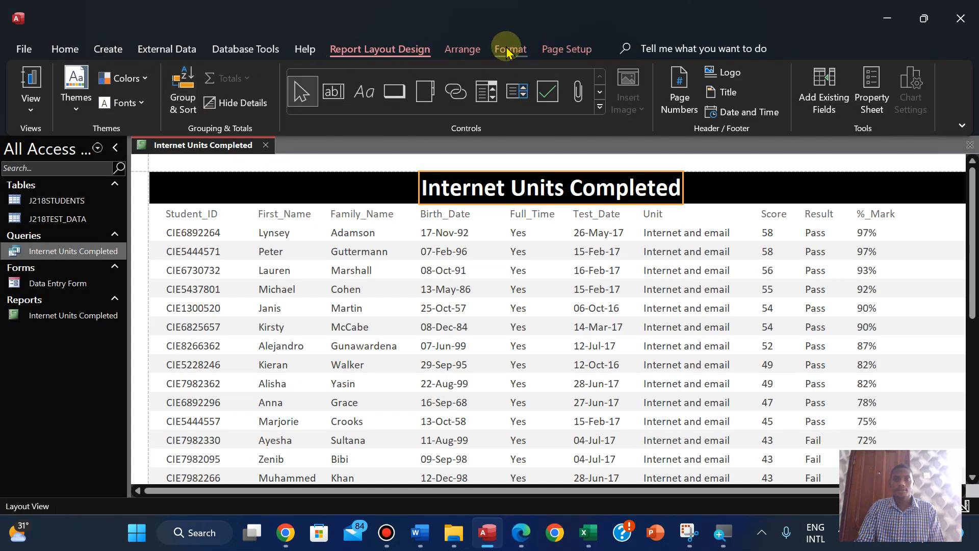
{"action": "left_click", "coordinate": [509, 49]}
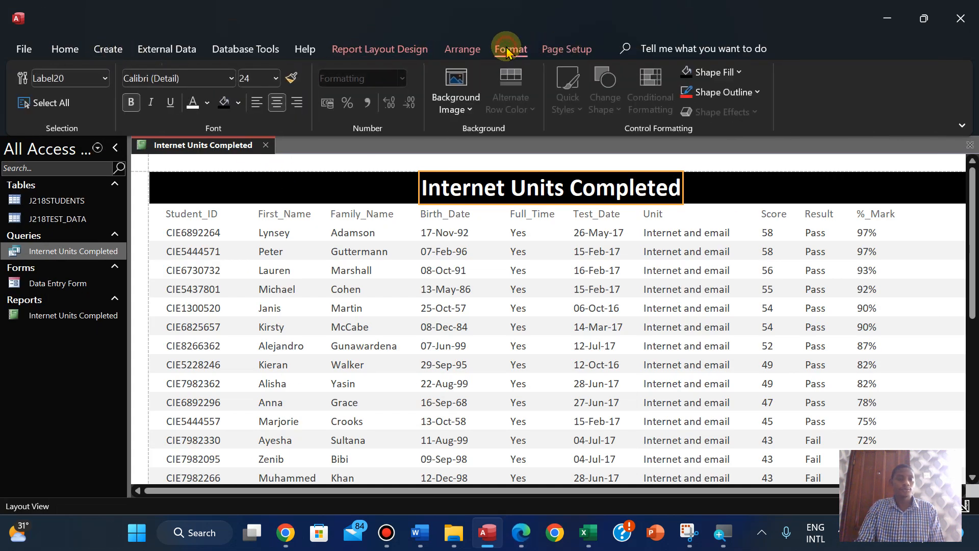
{"action": "left_click", "coordinate": [232, 79]}
{"action": "type", "text": "t"}
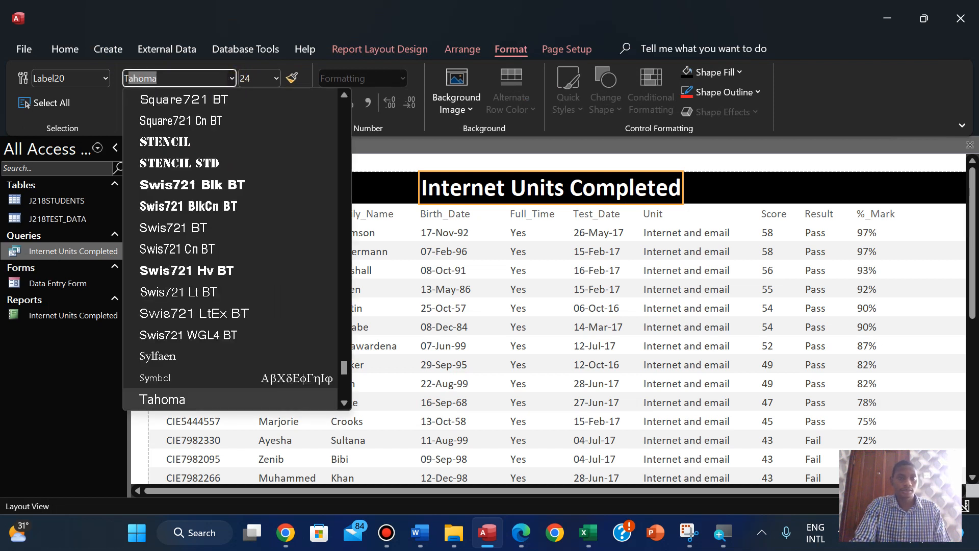
{"action": "type", "text": "imes New R"}
{"action": "key", "text": "Return"}
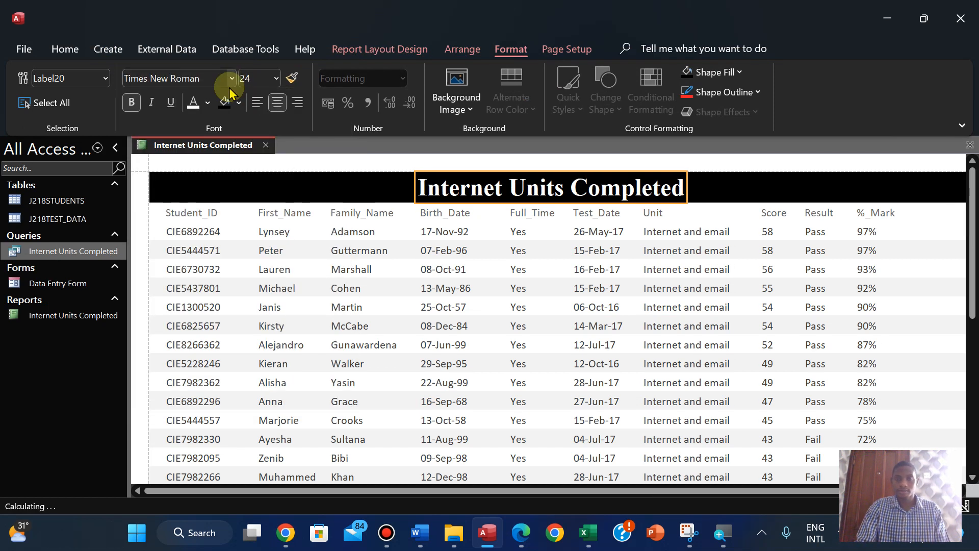
- Recheck the required title size in the exam paper and set the report title's font size to 28
{"action": "left_click", "coordinate": [523, 534]}
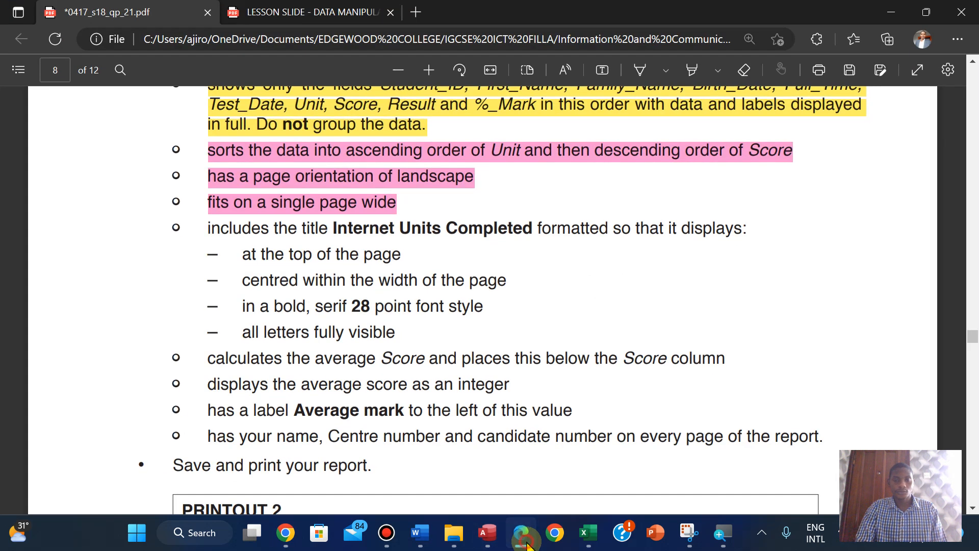
{"action": "left_click", "coordinate": [528, 545]}
{"action": "double_click", "coordinate": [254, 72]}
{"action": "type", "text": "28"}
{"action": "key", "text": "Return"}
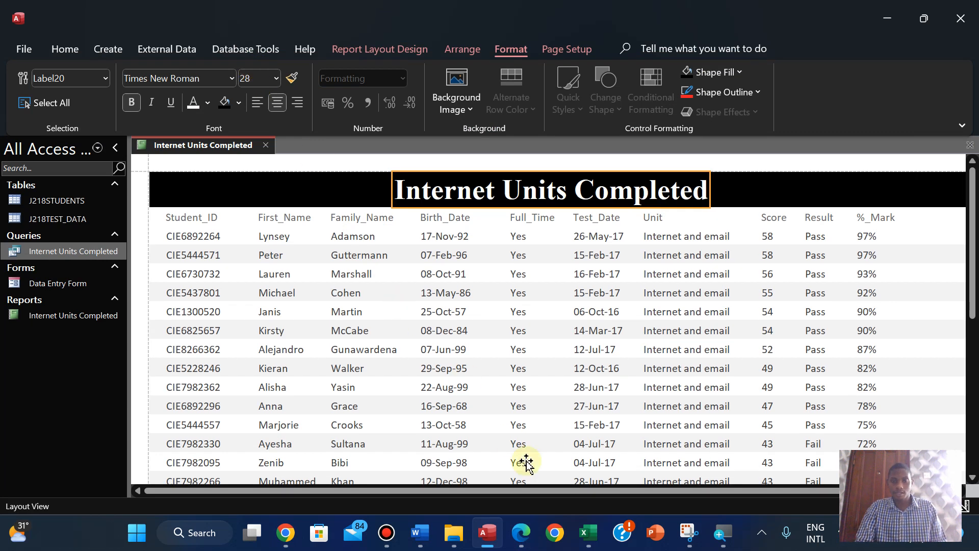
- Compare the title with the exam paper and highlight the title requirement and its four formatting points in pink
{"action": "left_click", "coordinate": [519, 533]}
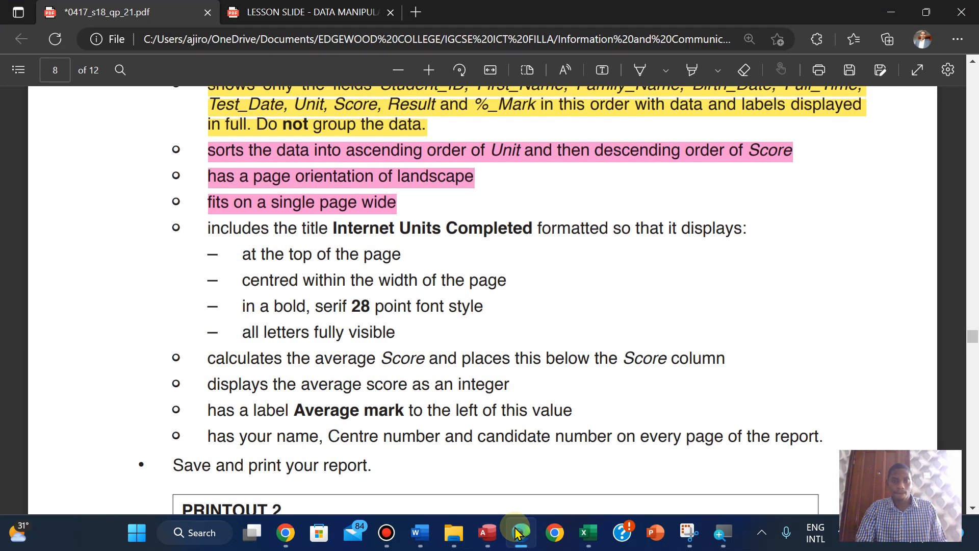
{"action": "left_click", "coordinate": [518, 532]}
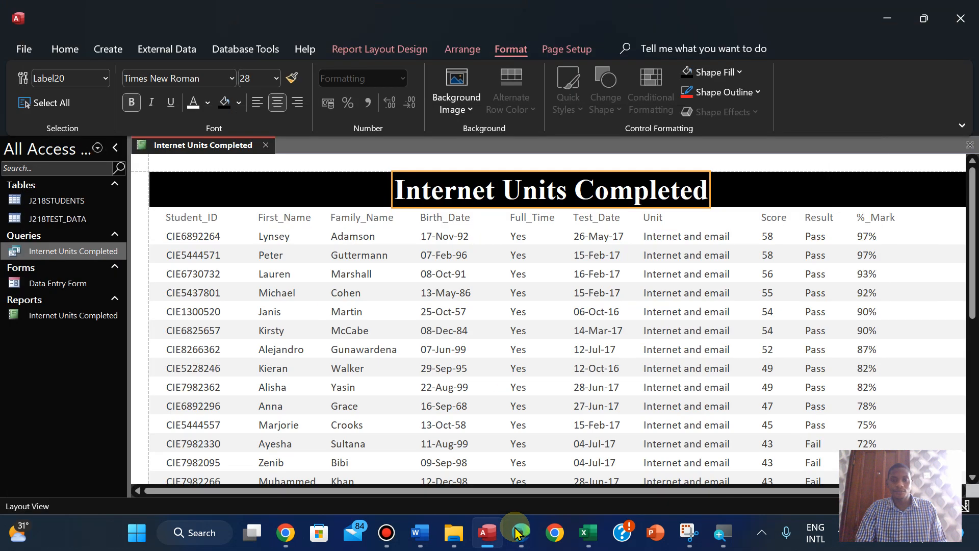
{"action": "left_click", "coordinate": [518, 532]}
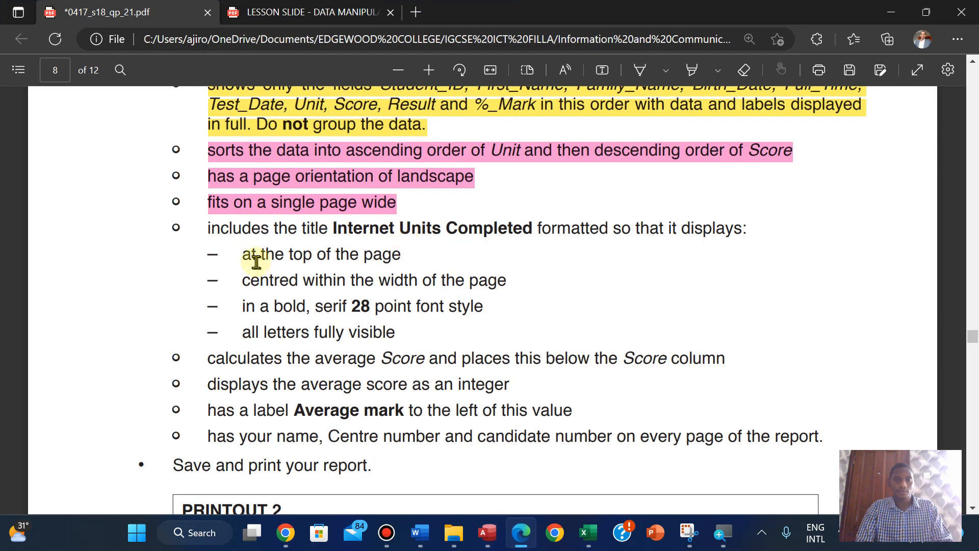
{"action": "left_click_drag", "start_coordinate": [208, 229], "coordinate": [406, 335]}
{"action": "right_click", "coordinate": [406, 335]}
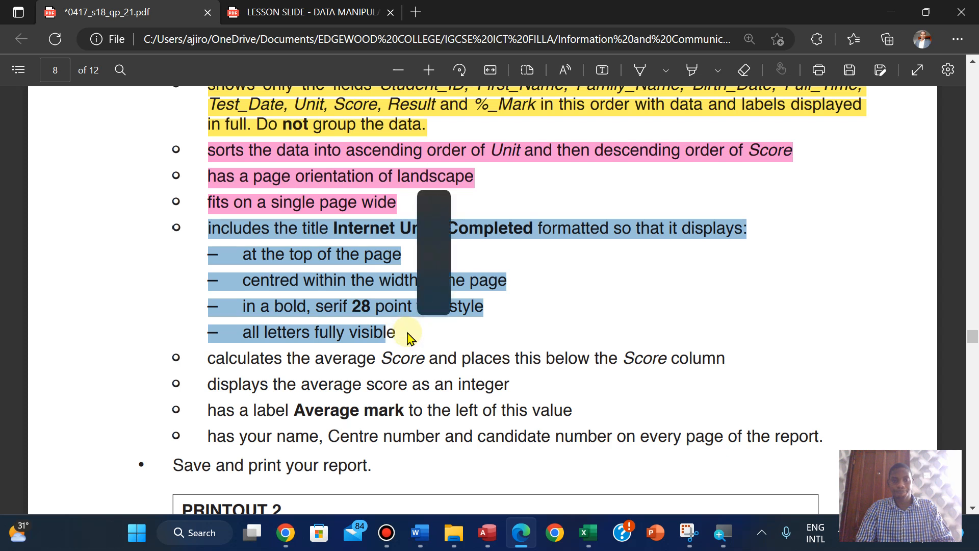
{"action": "mouse_move", "coordinate": [437, 257]}
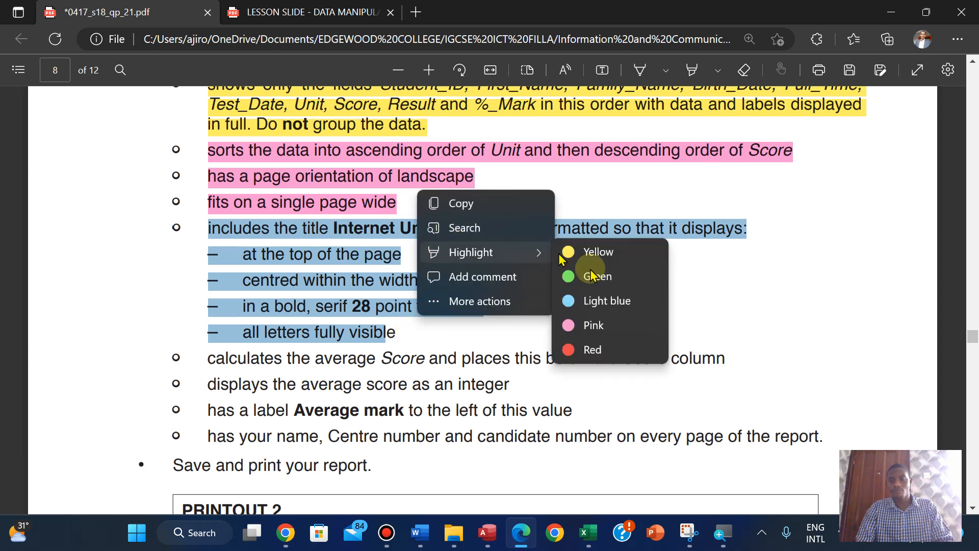
{"action": "left_click", "coordinate": [586, 325]}
{"action": "scroll", "coordinate": [587, 334], "scroll_direction": "down", "scroll_amount": 2}
{"action": "scroll", "coordinate": [586, 334], "scroll_direction": "down", "scroll_amount": 2}
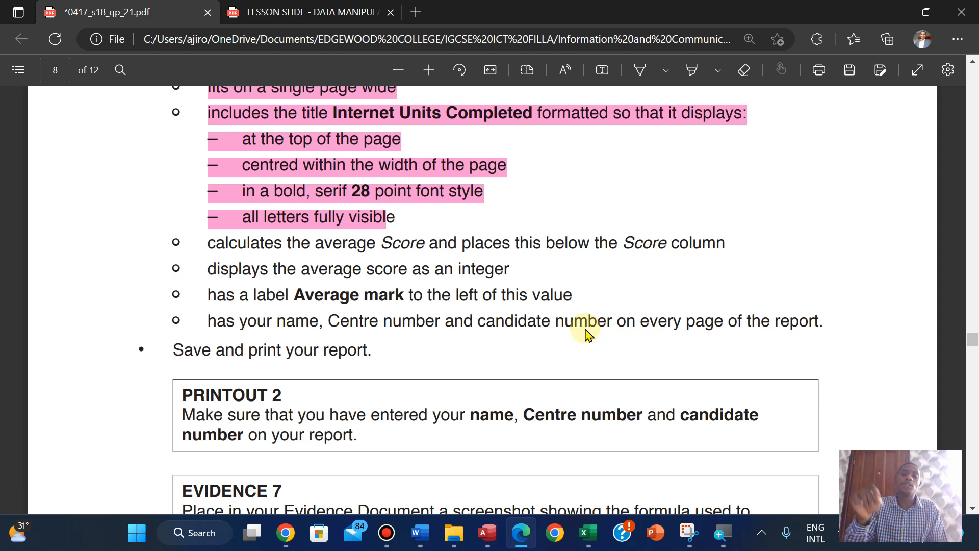
- Switch to the Access report and add an Average total for the Score column, rechecking the requirement in the exam paper
{"action": "left_click", "coordinate": [487, 533]}
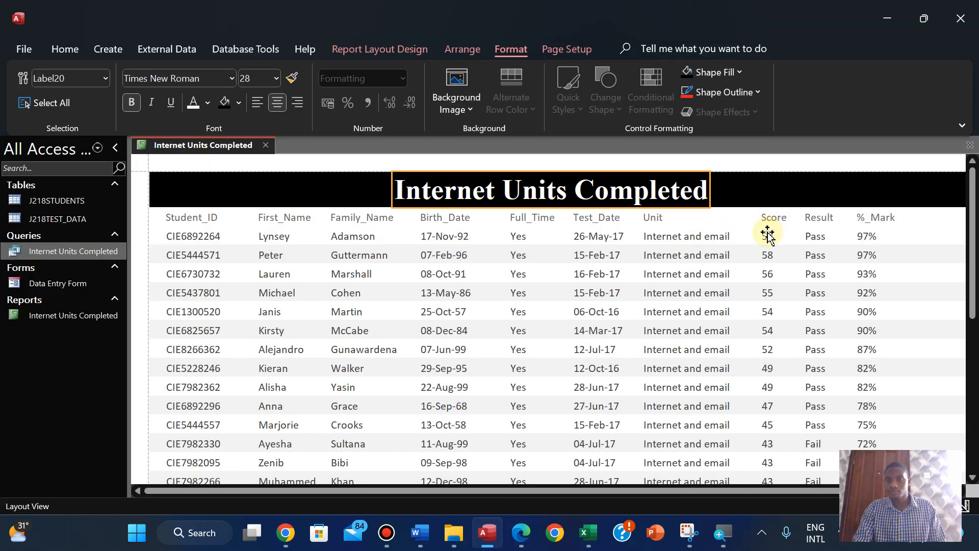
{"action": "left_click", "coordinate": [768, 235]}
{"action": "left_click", "coordinate": [402, 50]}
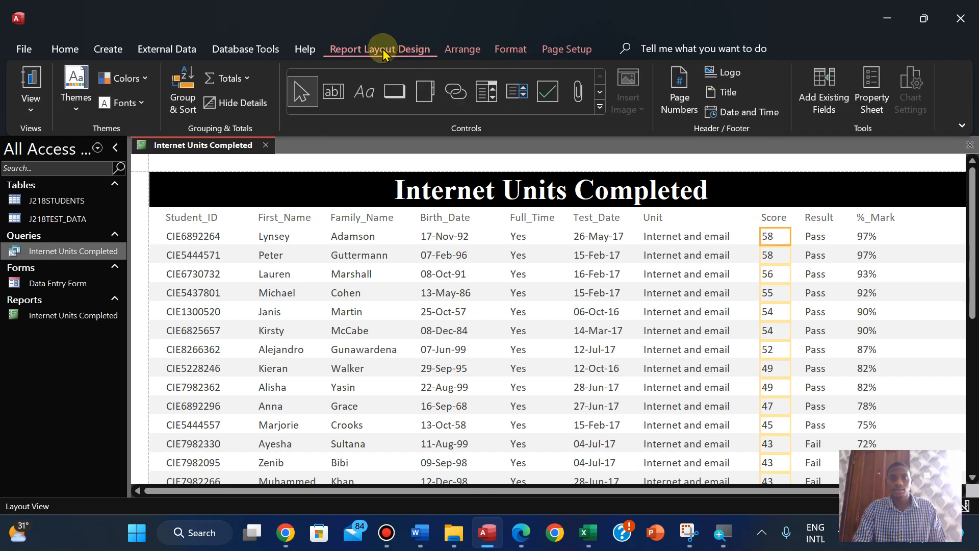
{"action": "left_click", "coordinate": [229, 78]}
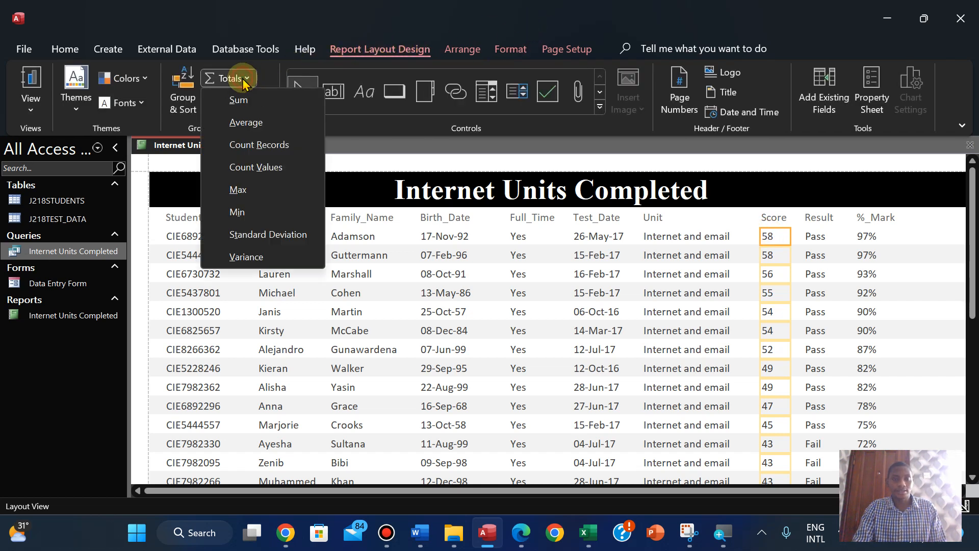
{"action": "left_click", "coordinate": [521, 535]}
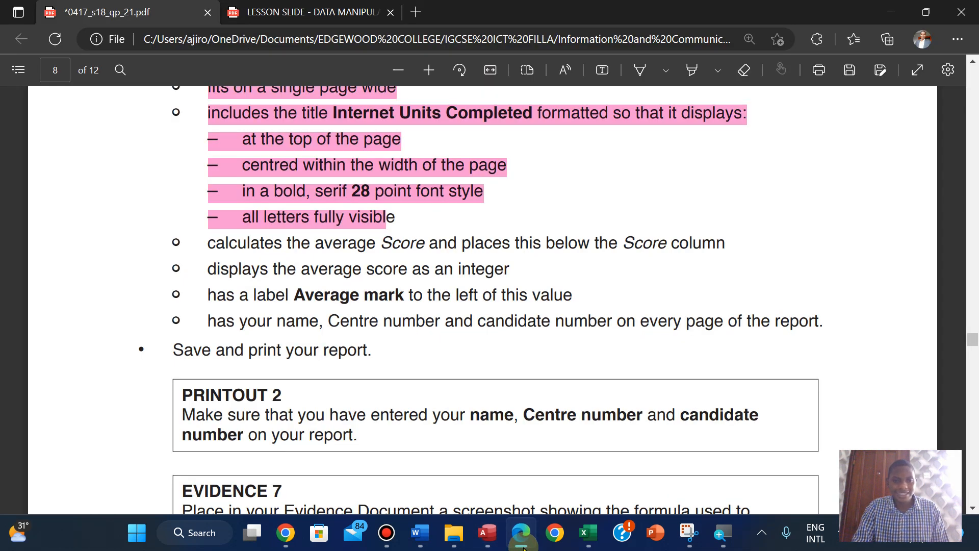
{"action": "left_click", "coordinate": [522, 535]}
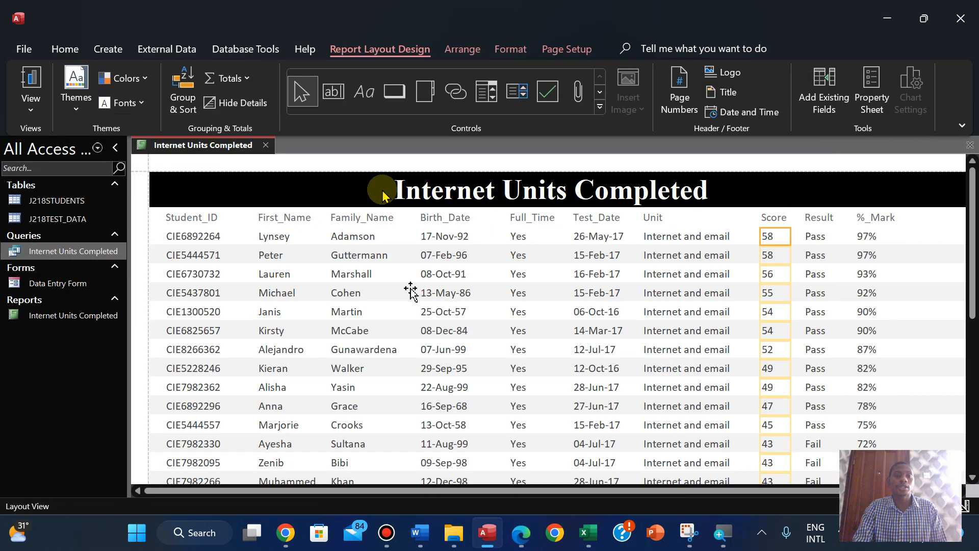
{"action": "left_click", "coordinate": [229, 78]}
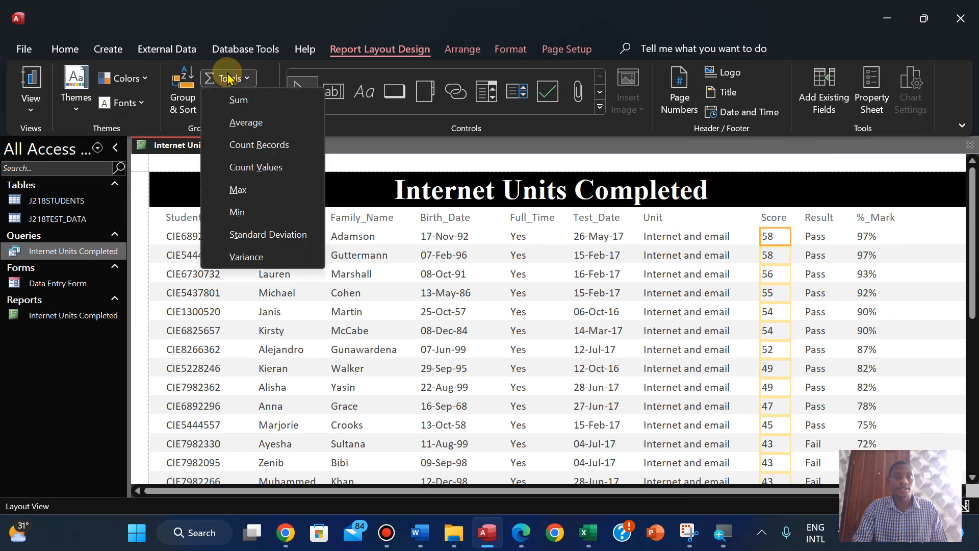
{"action": "left_click", "coordinate": [246, 128]}
- Check the required display of the average in the exam paper and set the average score box's format to Standard
{"action": "left_click_drag", "start_coordinate": [974, 225], "coordinate": [975, 458]}
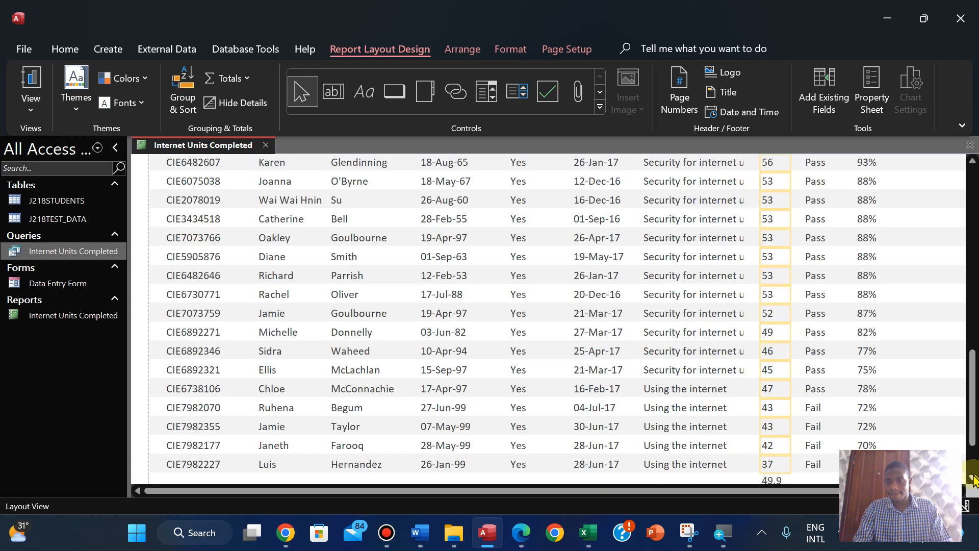
{"action": "left_click", "coordinate": [973, 477]}
{"action": "left_click", "coordinate": [972, 477]}
{"action": "left_click", "coordinate": [973, 478]}
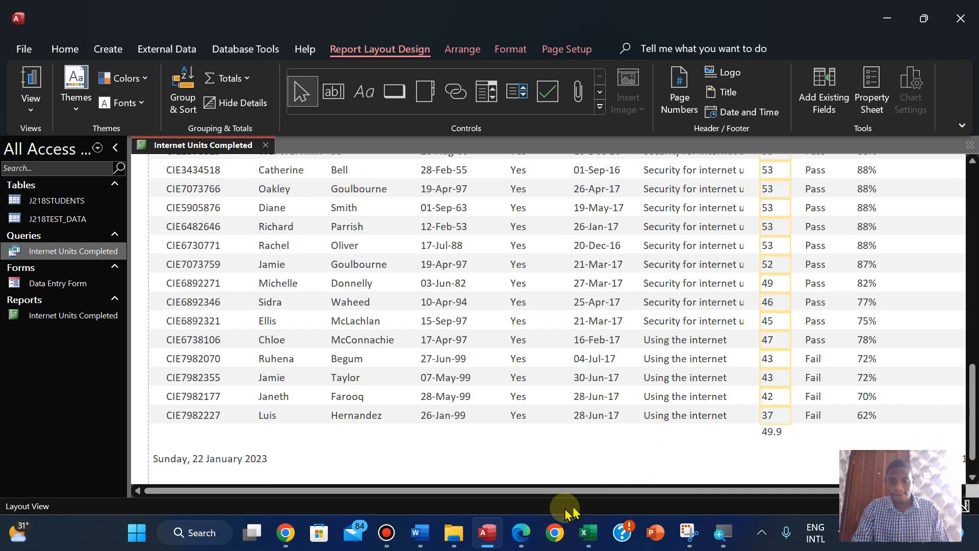
{"action": "left_click", "coordinate": [521, 532]}
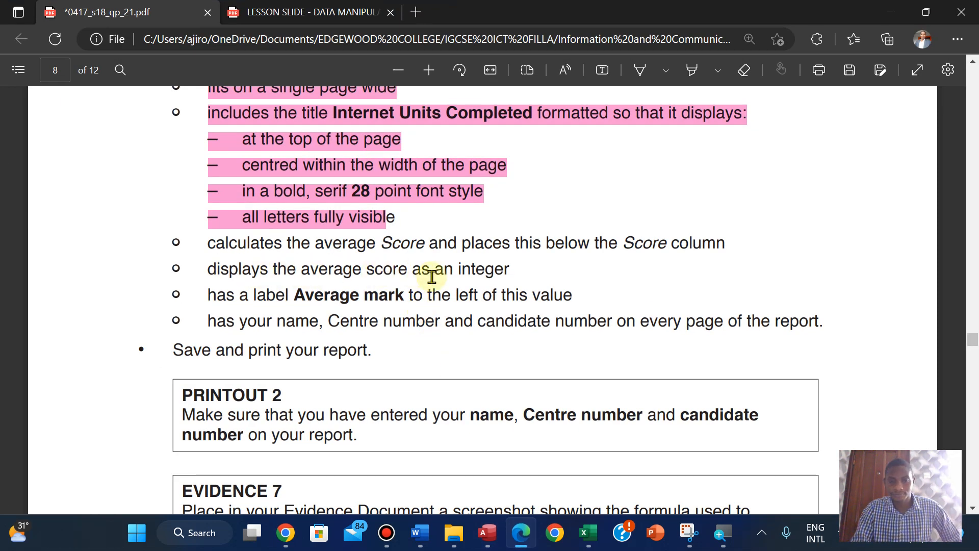
{"action": "left_click", "coordinate": [487, 532]}
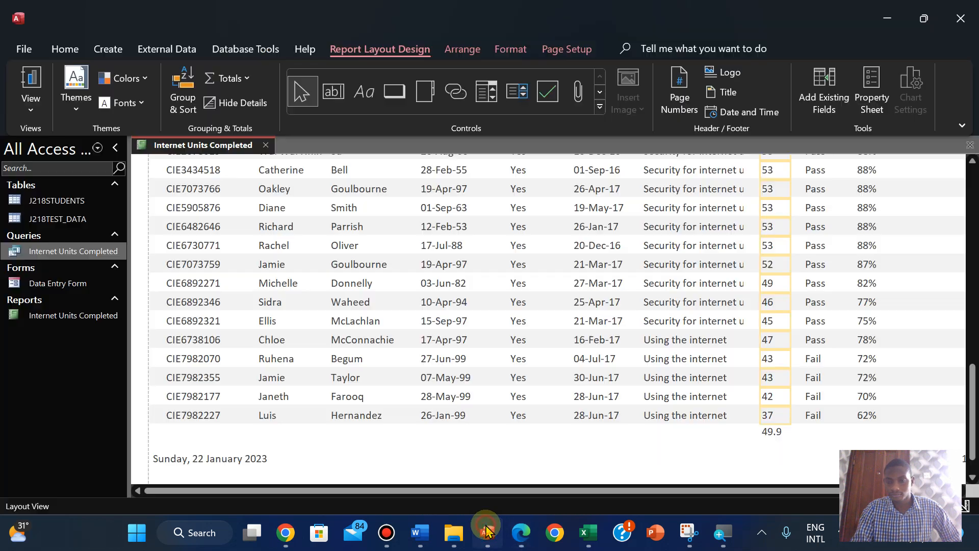
{"action": "left_click", "coordinate": [772, 435]}
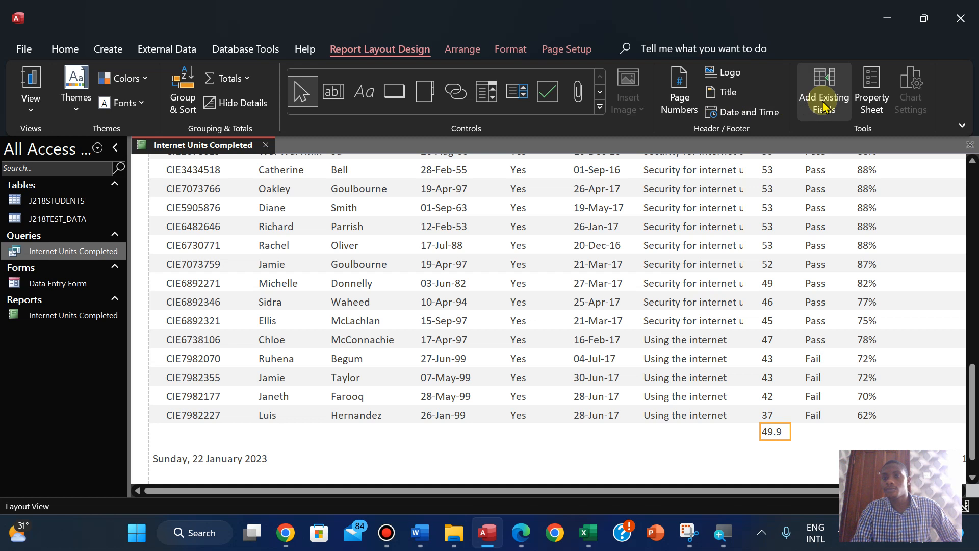
{"action": "left_click", "coordinate": [862, 107]}
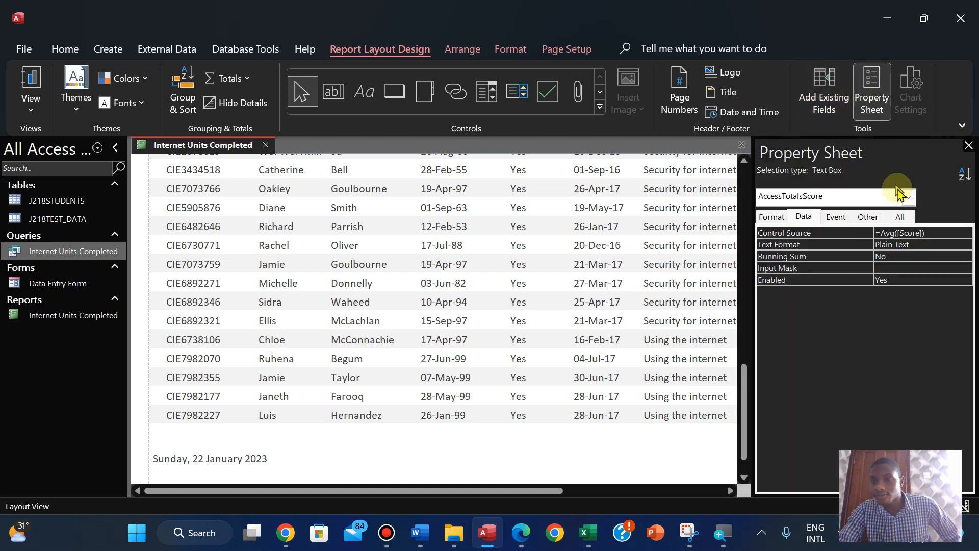
{"action": "left_click", "coordinate": [773, 217]}
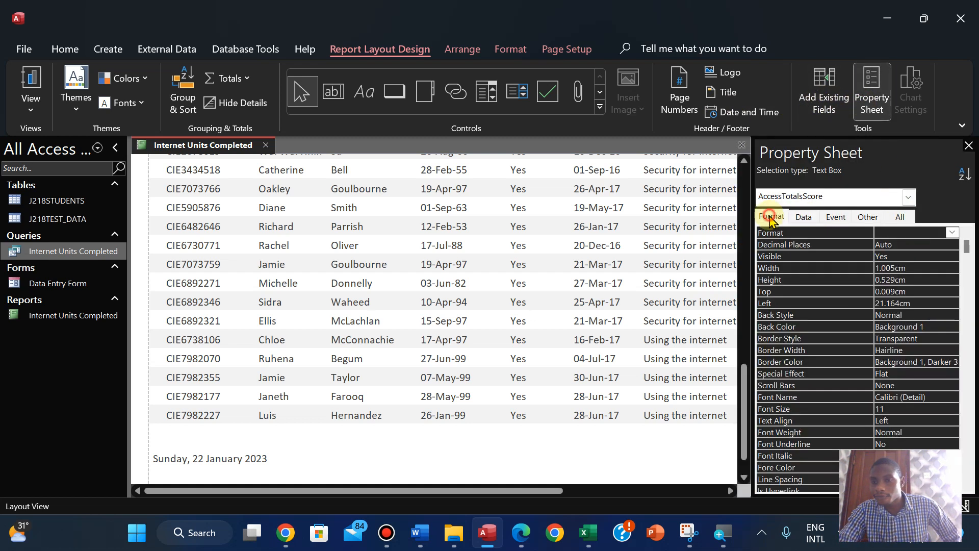
{"action": "left_click", "coordinate": [951, 232]}
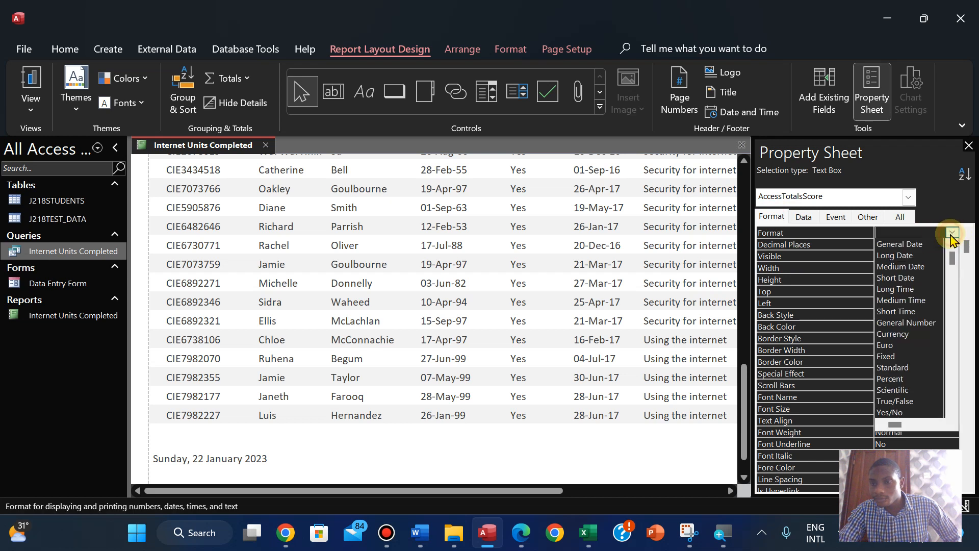
{"action": "left_click", "coordinate": [899, 365]}
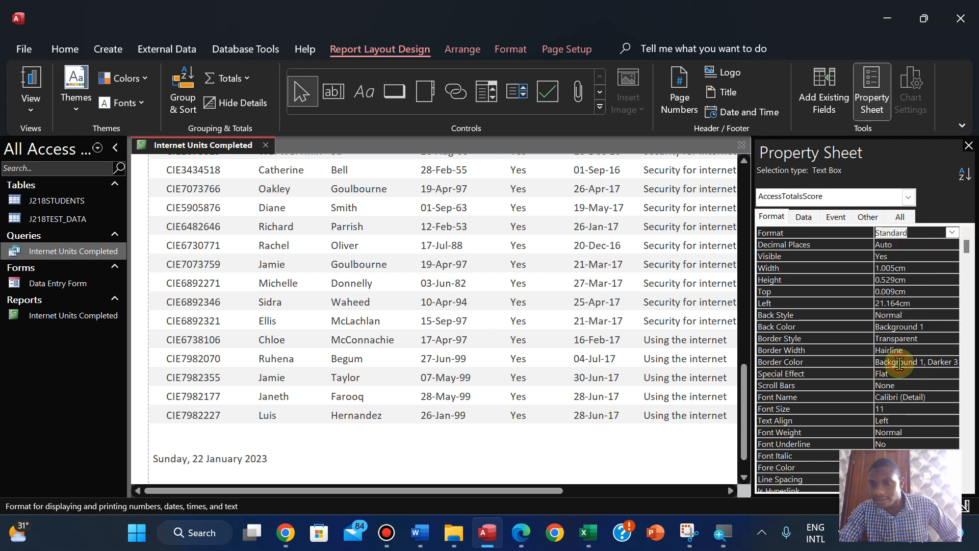
- Set the average score box's decimal places to 0 and close the property sheet
{"action": "left_click", "coordinate": [909, 243]}
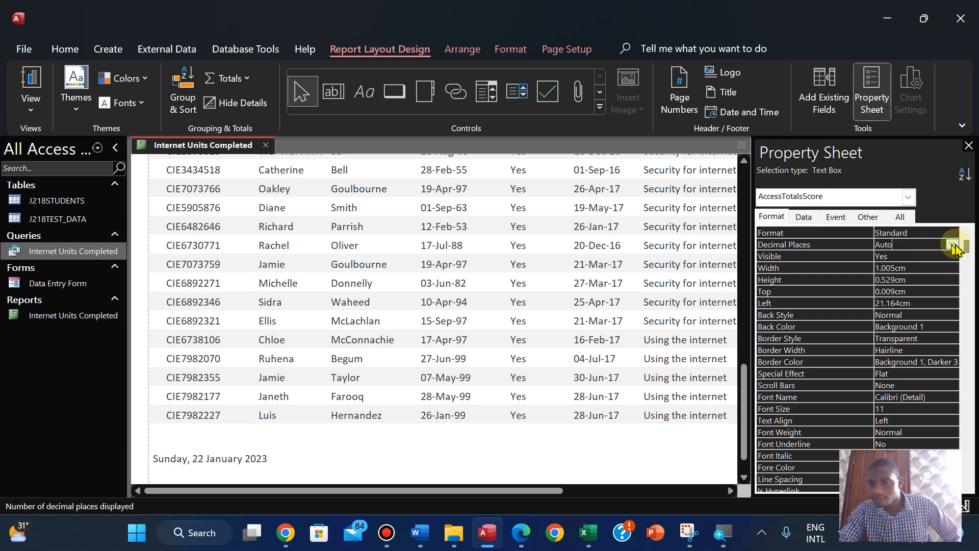
{"action": "left_click", "coordinate": [952, 245]}
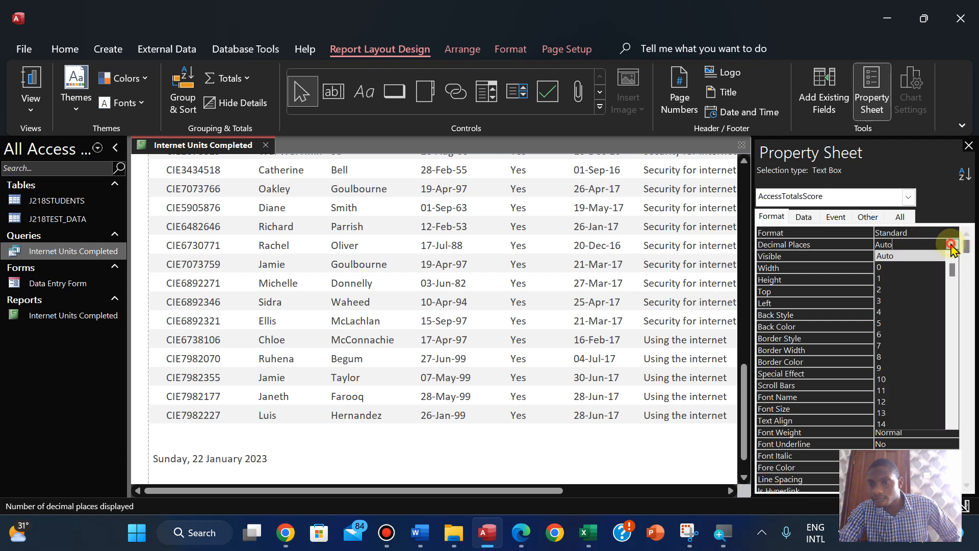
{"action": "left_click", "coordinate": [895, 266]}
{"action": "left_click", "coordinate": [611, 434]}
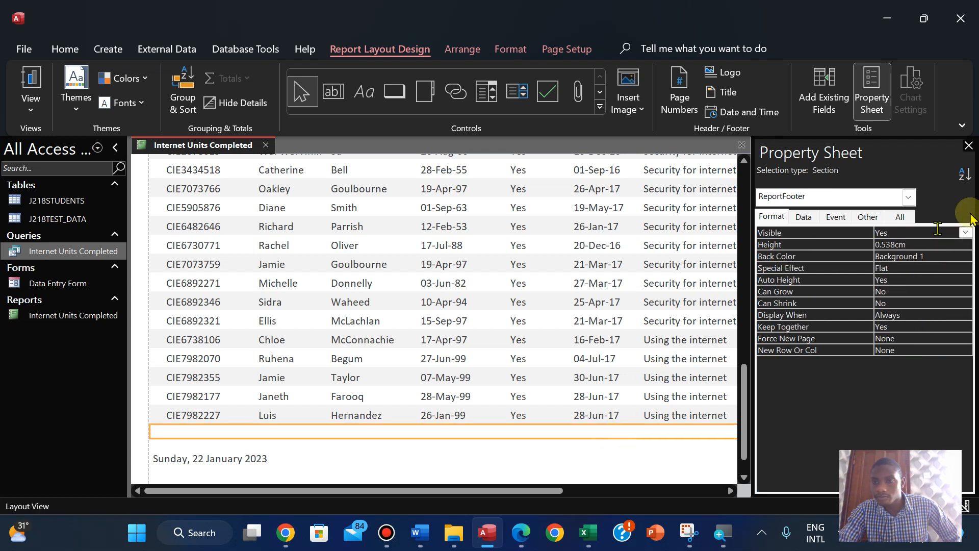
{"action": "left_click", "coordinate": [967, 147]}
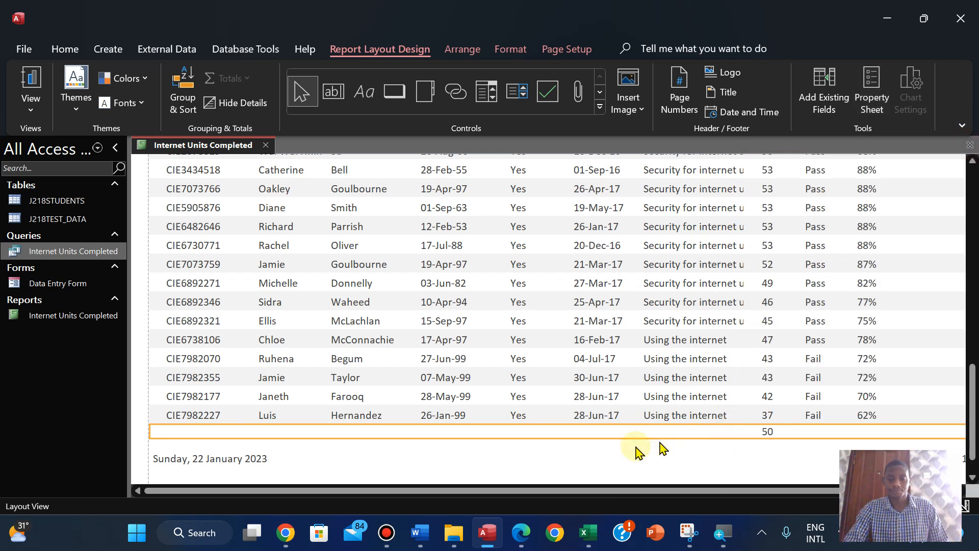
- Check the required wording and placement of the average score's label in the exam paper
{"action": "left_click", "coordinate": [522, 530]}
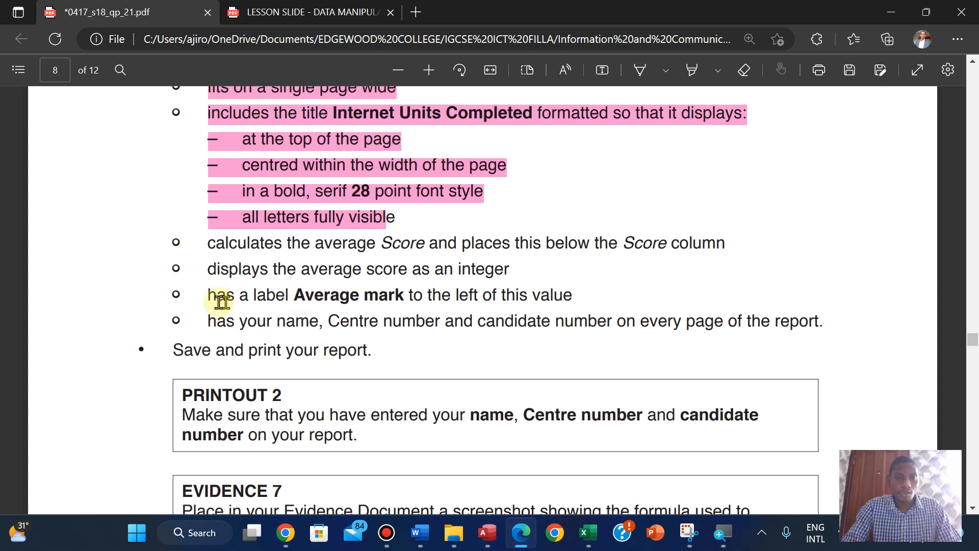
{"action": "left_click_drag", "start_coordinate": [299, 296], "coordinate": [378, 296]}
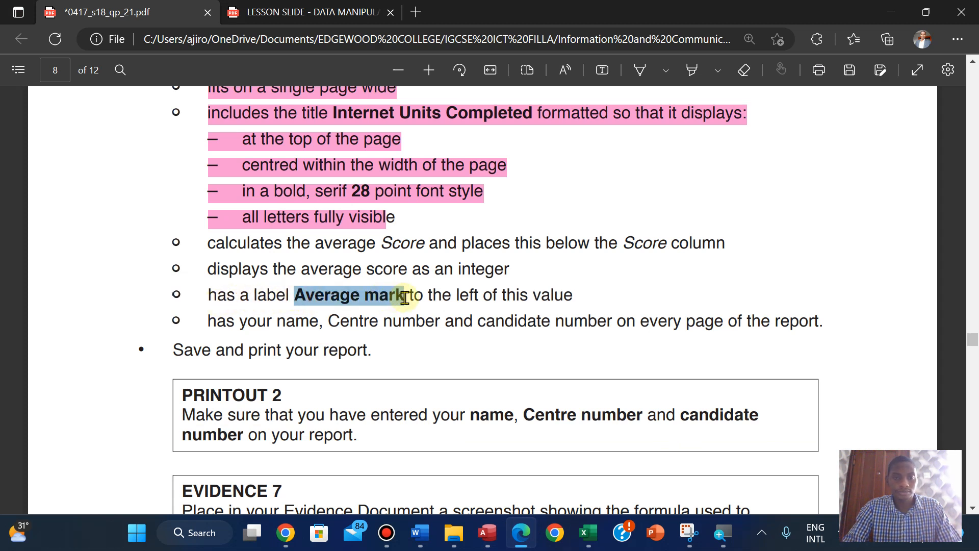
{"action": "left_click", "coordinate": [433, 167]}
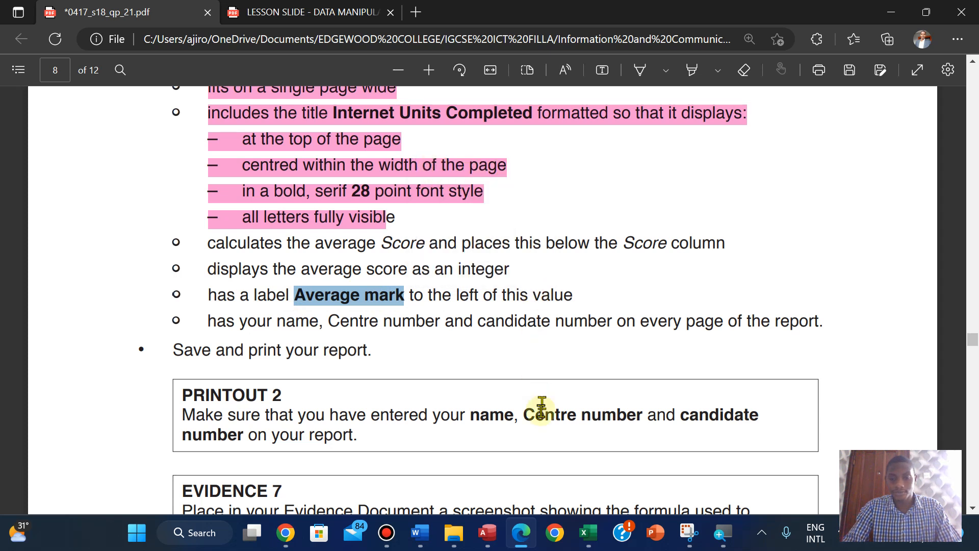
- Open the Access report in Design View and widen the average box in the report footer to fit its whole formula
{"action": "left_click", "coordinate": [487, 533]}
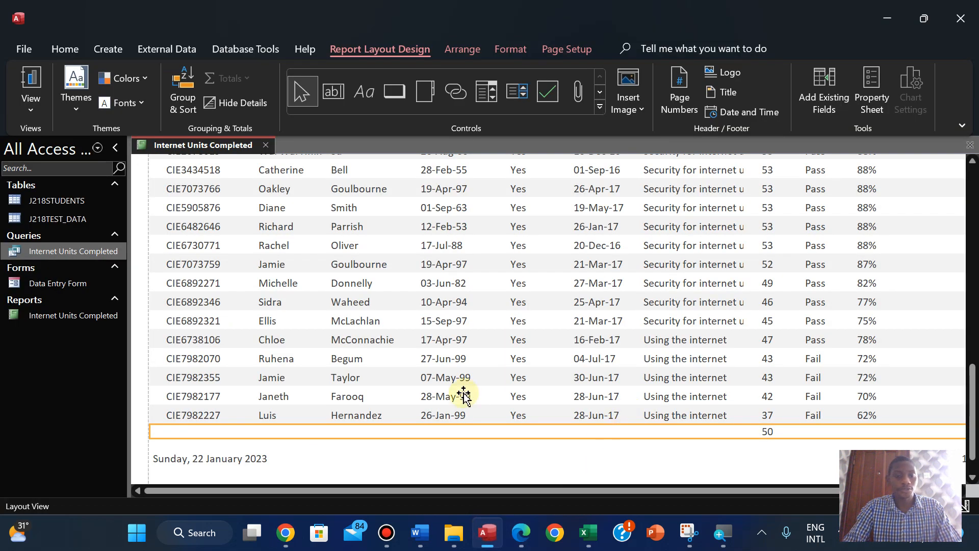
{"action": "left_click", "coordinate": [32, 104]}
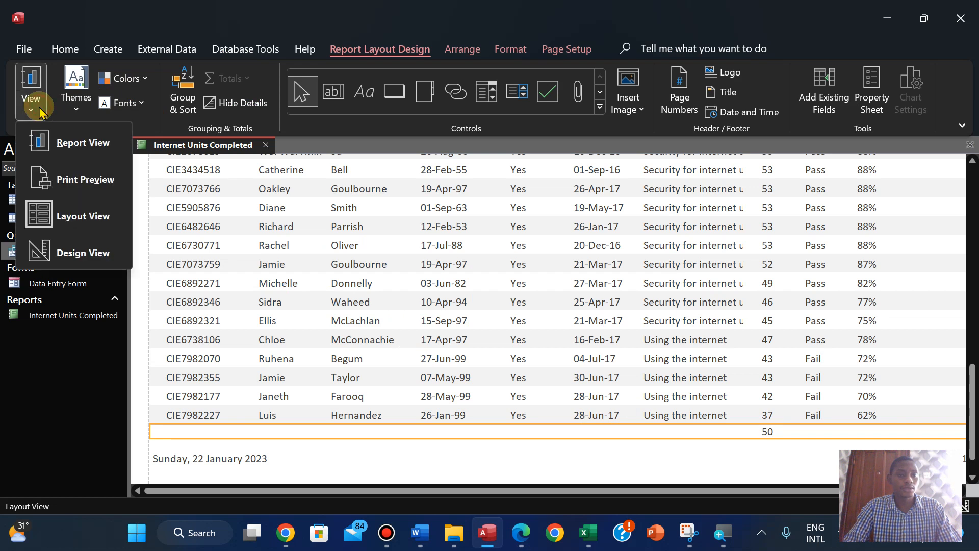
{"action": "left_click", "coordinate": [73, 254]}
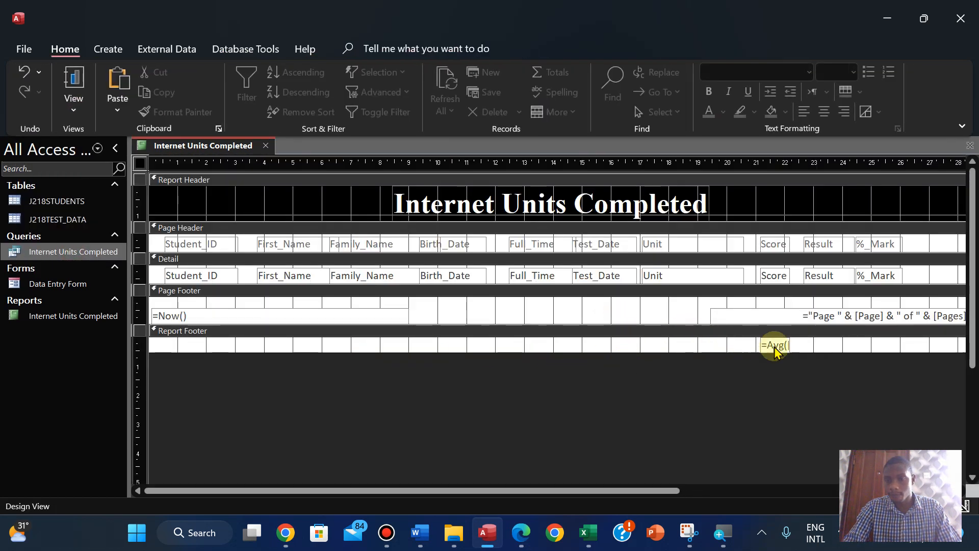
{"action": "left_click", "coordinate": [774, 345]}
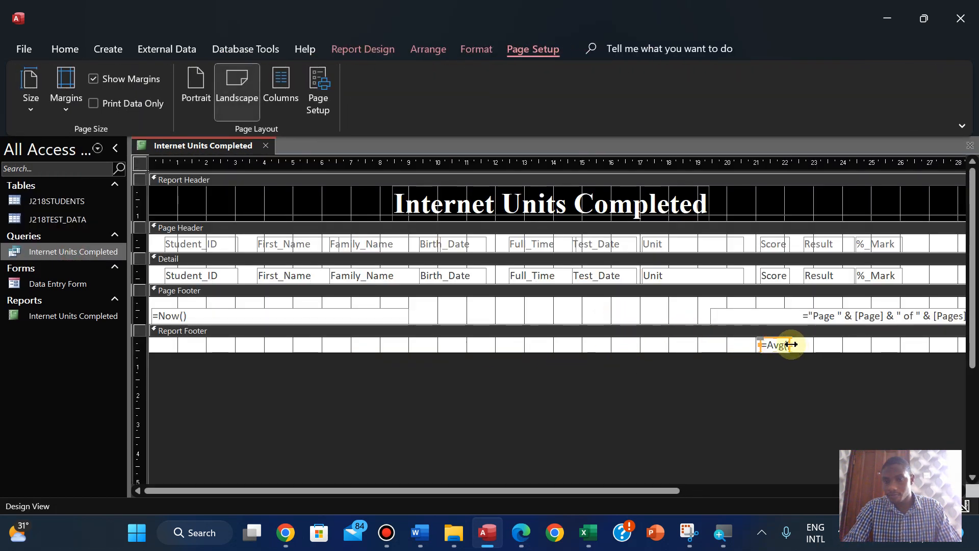
{"action": "left_click_drag", "start_coordinate": [791, 345], "coordinate": [837, 344]}
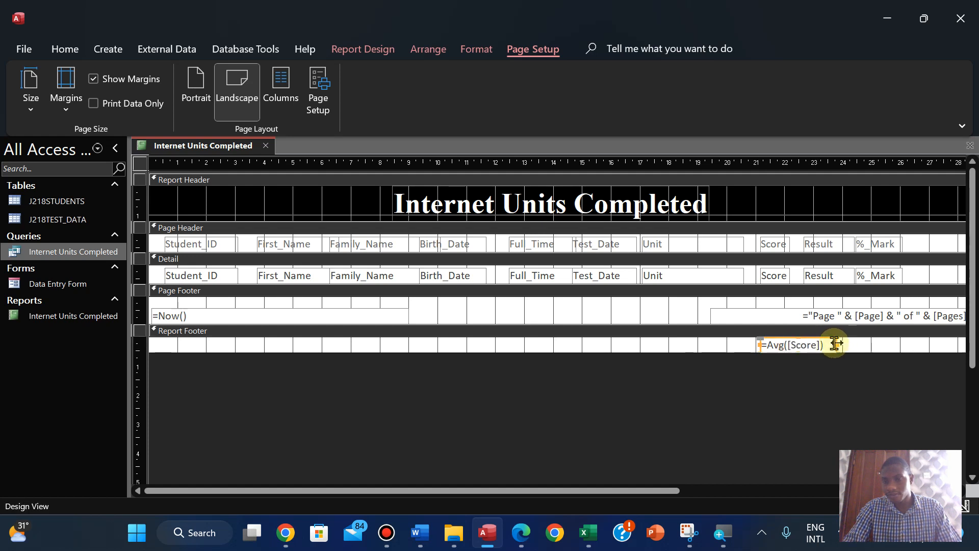
- Add a label reading "Average mark" in the report footer, left of the average score box
{"action": "left_click", "coordinate": [386, 50]}
{"action": "left_click", "coordinate": [314, 94]}
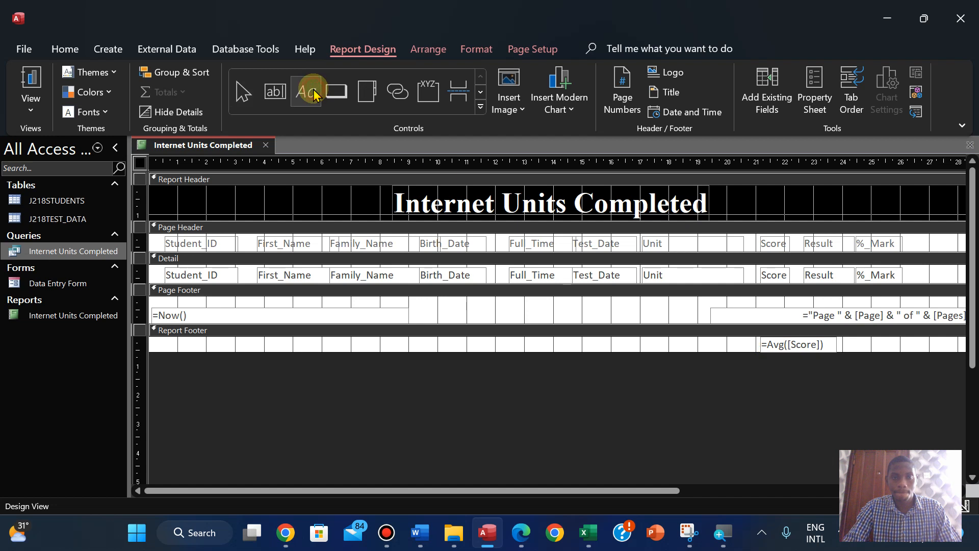
{"action": "left_click_drag", "start_coordinate": [613, 340], "coordinate": [727, 352]}
{"action": "type", "text": "Average mark"}
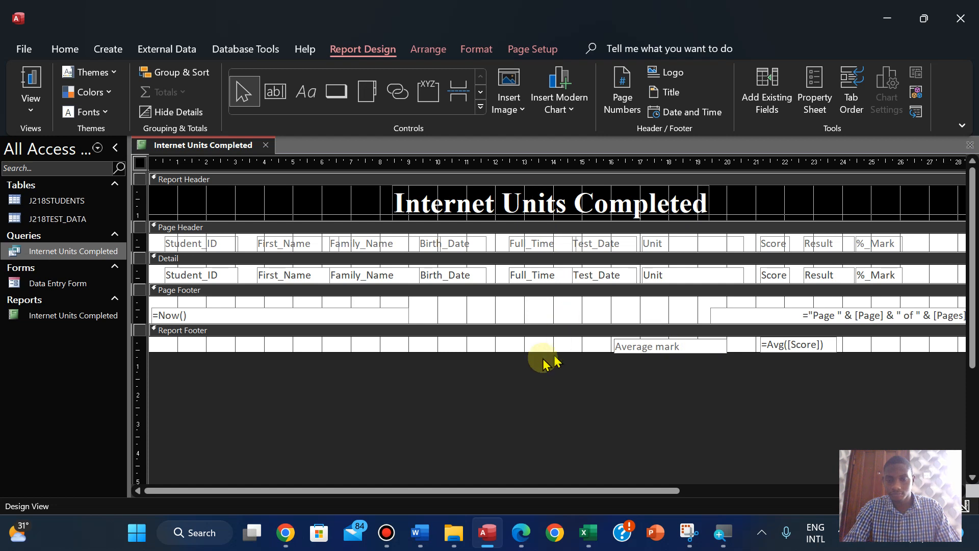
{"action": "left_click", "coordinate": [560, 344]}
- Right-align the text of the Average mark label and shift the label closer to the average score box
{"action": "left_click", "coordinate": [650, 352]}
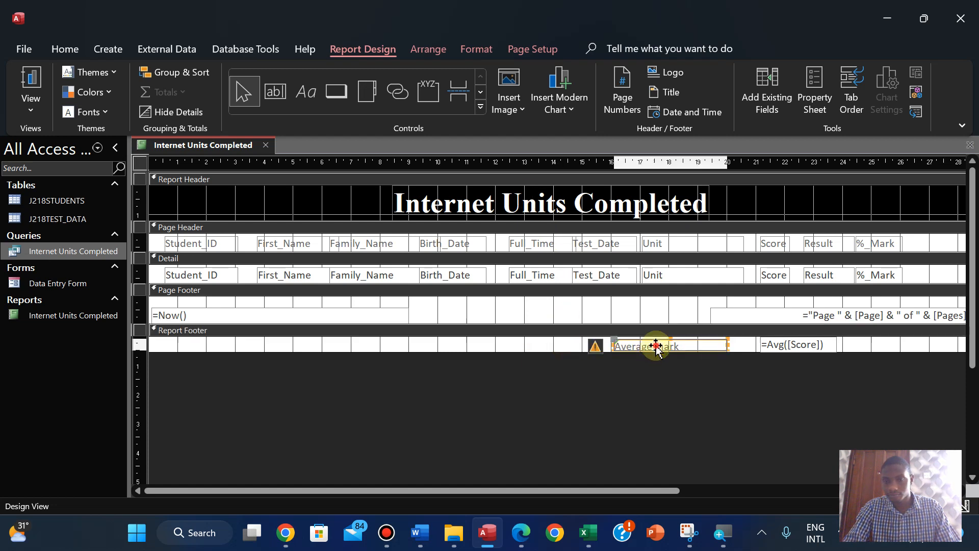
{"action": "left_click", "coordinate": [477, 49]}
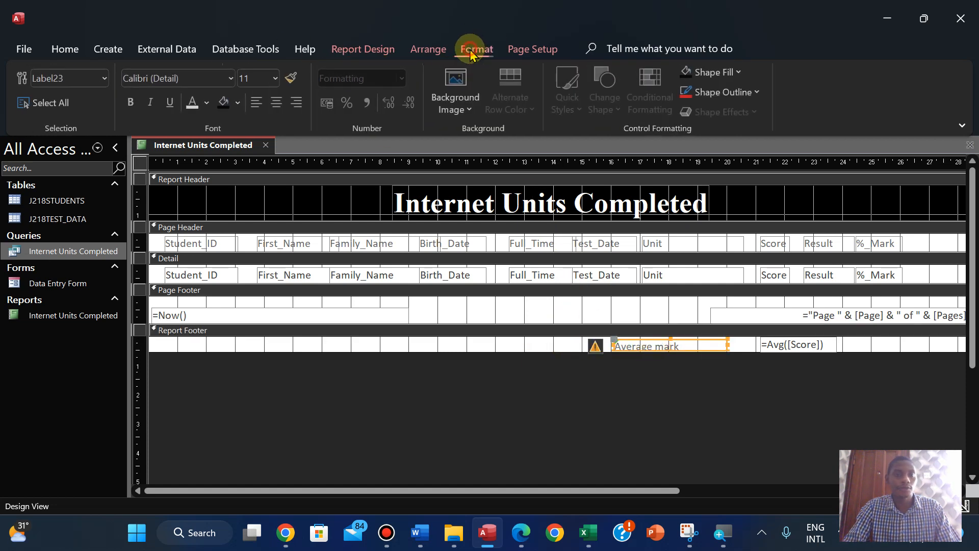
{"action": "left_click", "coordinate": [296, 104]}
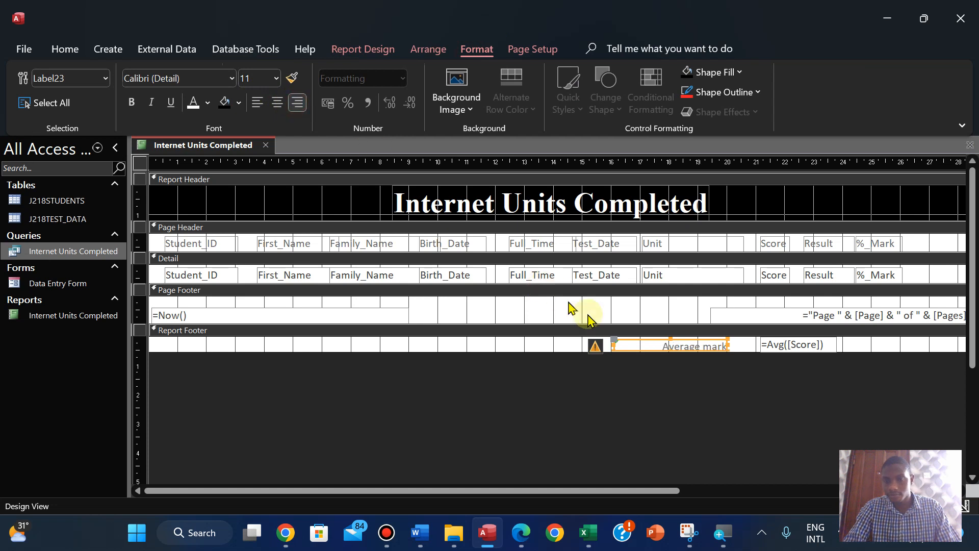
{"action": "key", "text": "Right"}
{"action": "key", "text": "Right"}
{"action": "key", "text": "Right"}
{"action": "key", "text": "Right"}
{"action": "key", "text": "Right"}
{"action": "key", "text": "Right"}
{"action": "key", "text": "Right"}
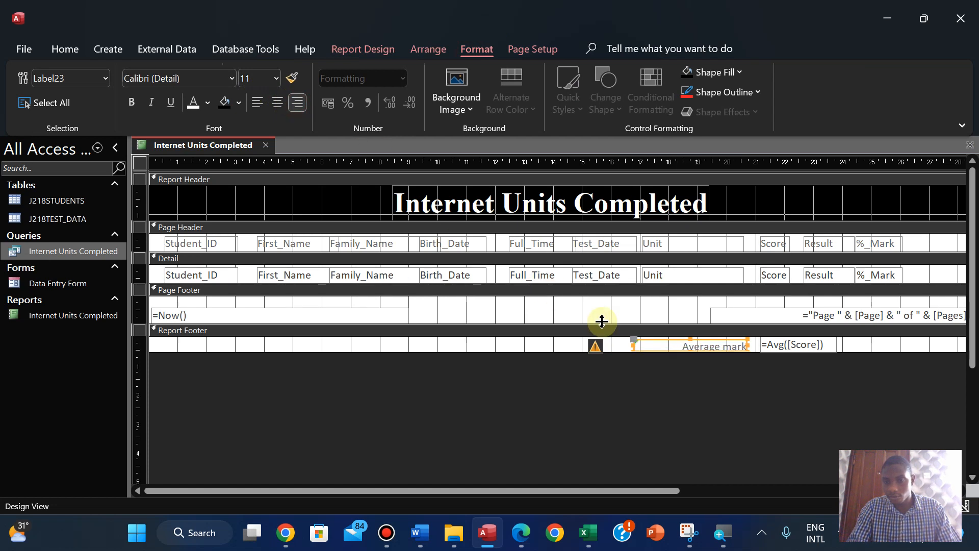
- Check the label requirement in the question paper PDF in Edge and left-align the Average mark label's text in Access
{"action": "left_click", "coordinate": [521, 533]}
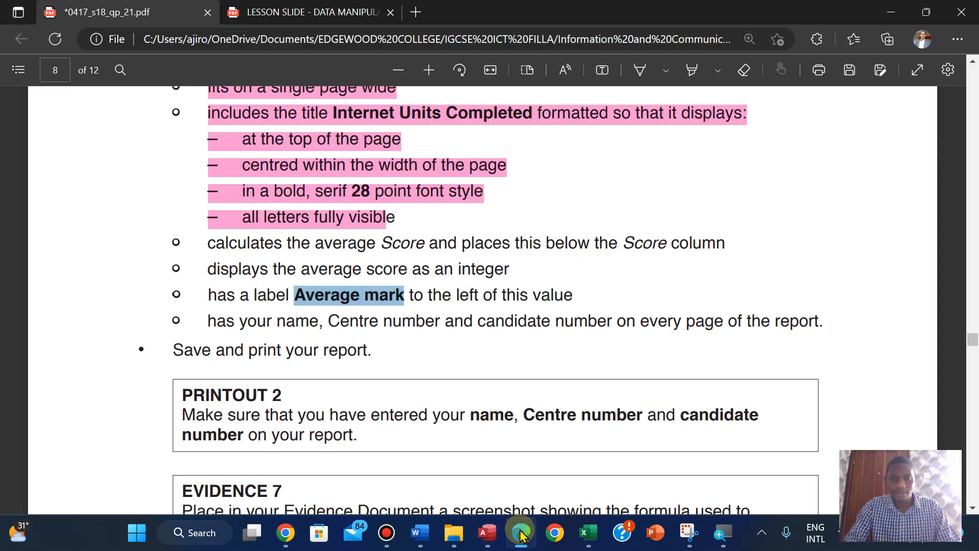
{"action": "left_click", "coordinate": [521, 533]}
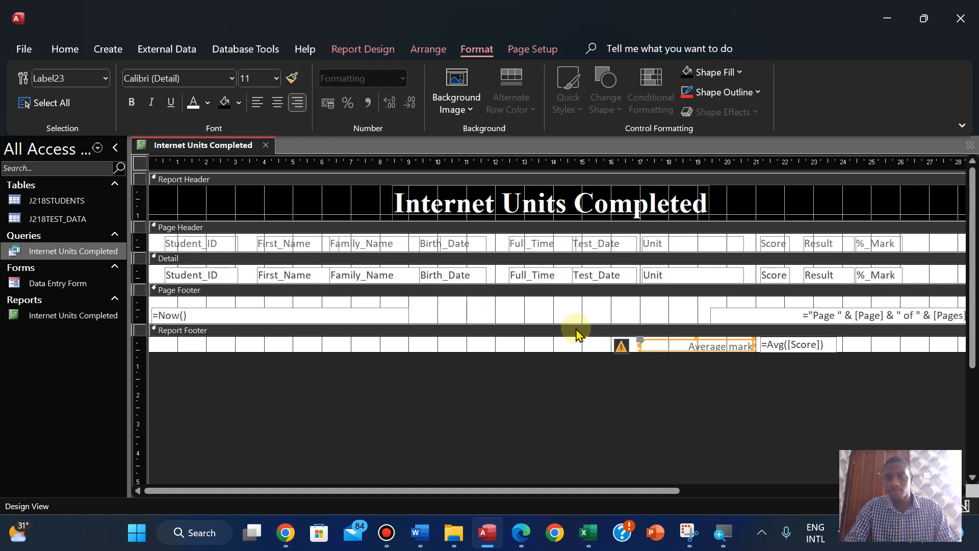
{"action": "left_click", "coordinate": [258, 103]}
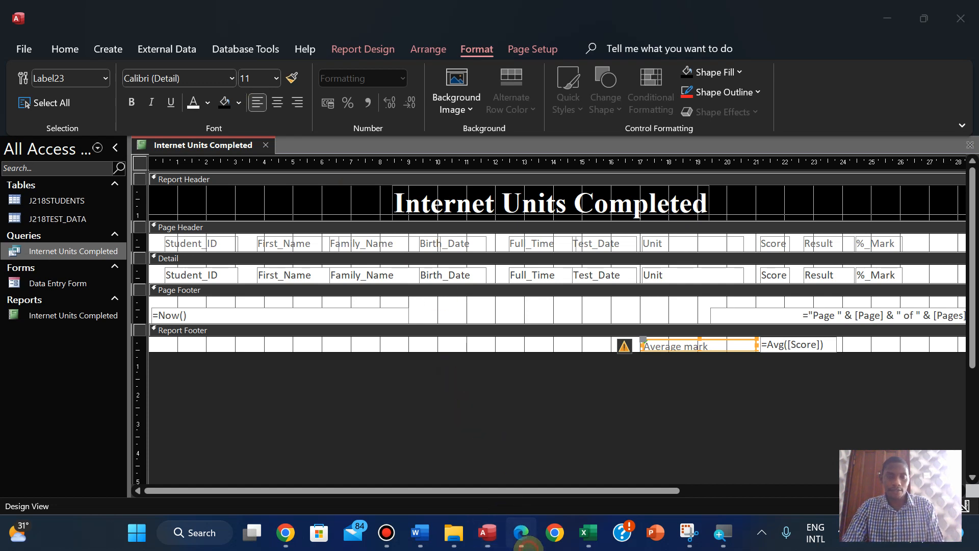
{"action": "left_click", "coordinate": [521, 534]}
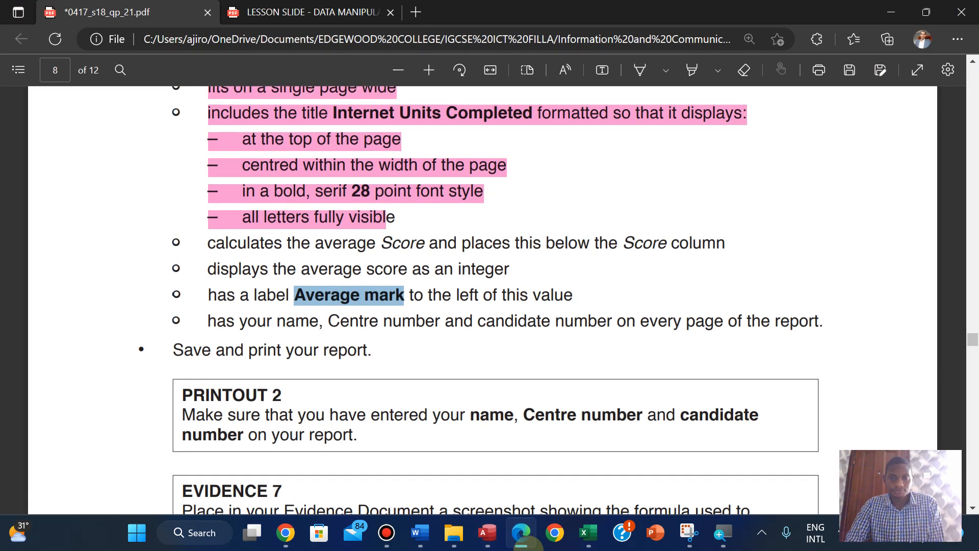
{"action": "left_click", "coordinate": [522, 534]}
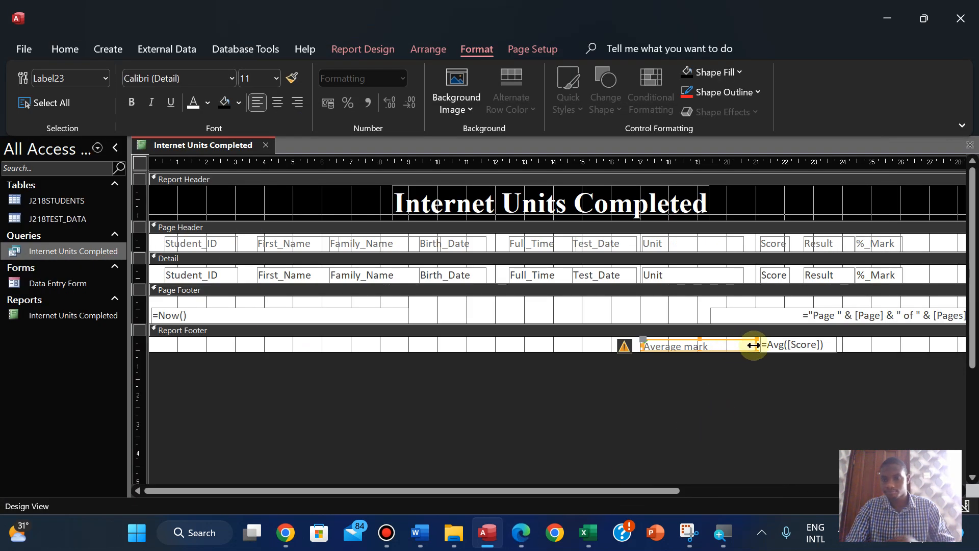
- Narrow the Average mark label to fit its text and reposition it just left of the average score box
{"action": "left_click_drag", "start_coordinate": [754, 345], "coordinate": [719, 344]}
{"action": "key", "text": "Right"}
{"action": "key", "text": "Right"}
{"action": "key", "text": "Right"}
{"action": "key", "text": "Right"}
{"action": "key", "text": "Right"}
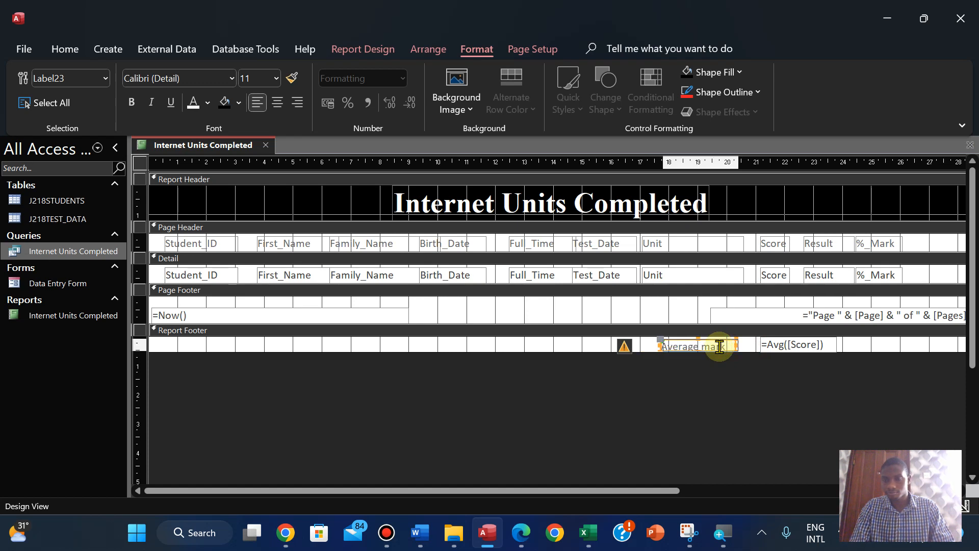
{"action": "key", "text": "Right"}
{"action": "key", "text": "Right"}
{"action": "key", "text": "Right"}
{"action": "key", "text": "Right"}
{"action": "key", "text": "Right"}
{"action": "key", "text": "Right"}
{"action": "key", "text": "Right"}
{"action": "key", "text": "Right"}
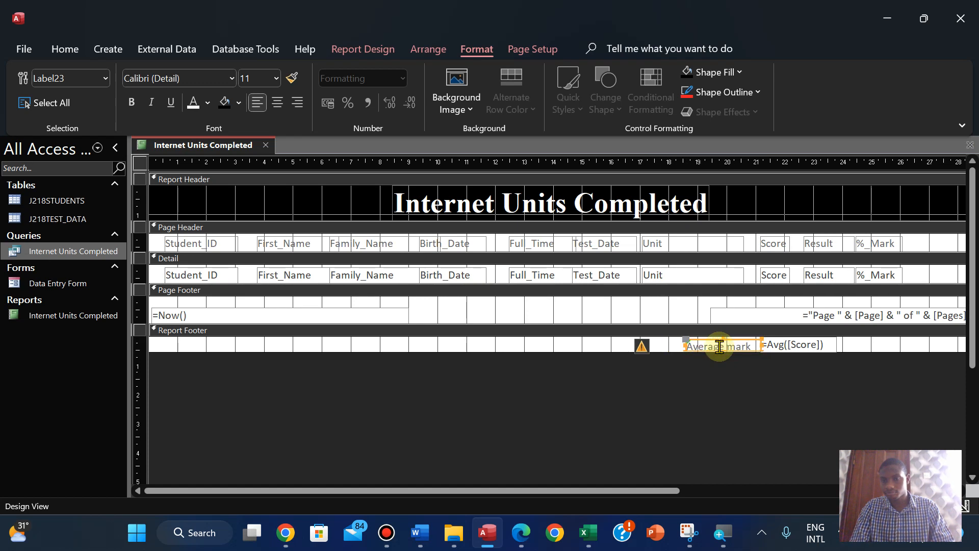
{"action": "key", "text": "Left"}
{"action": "key", "text": "Left"}
{"action": "key", "text": "Left"}
{"action": "key", "text": "Left"}
{"action": "key", "text": "Left"}
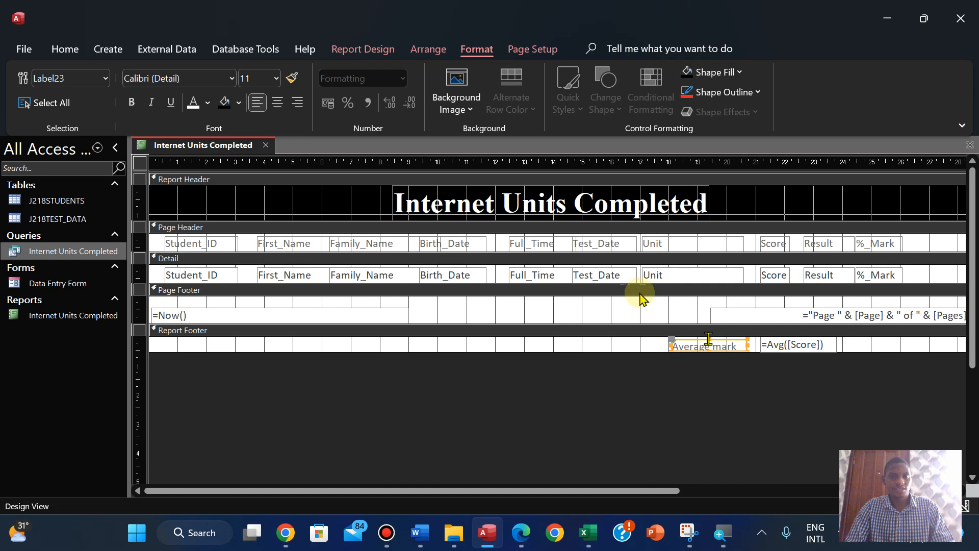
- Right-align the Average mark label's text and nudge the label right and up beside the average score box
{"action": "left_click", "coordinate": [297, 102]}
{"action": "key", "text": "Right"}
{"action": "key", "text": "Right"}
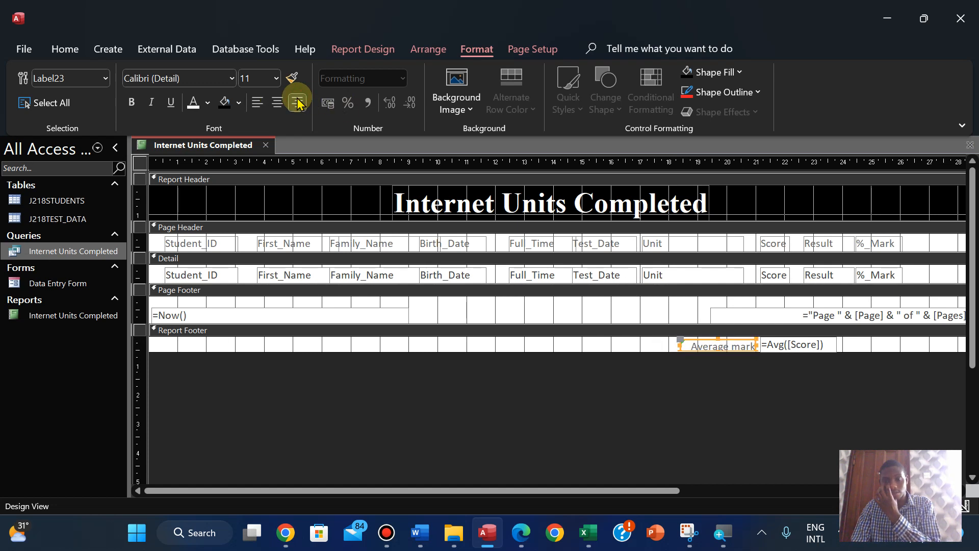
{"action": "key", "text": "Up"}
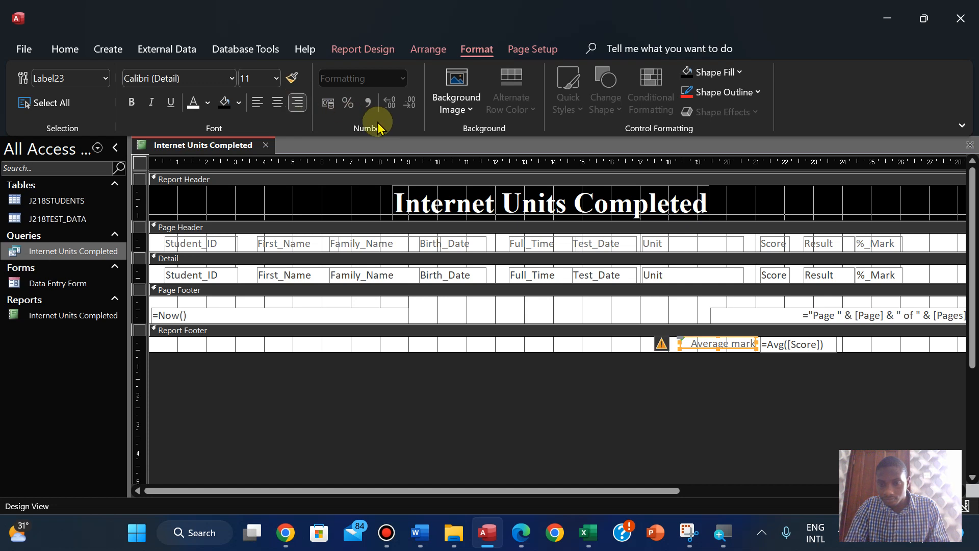
{"action": "left_click", "coordinate": [719, 347]}
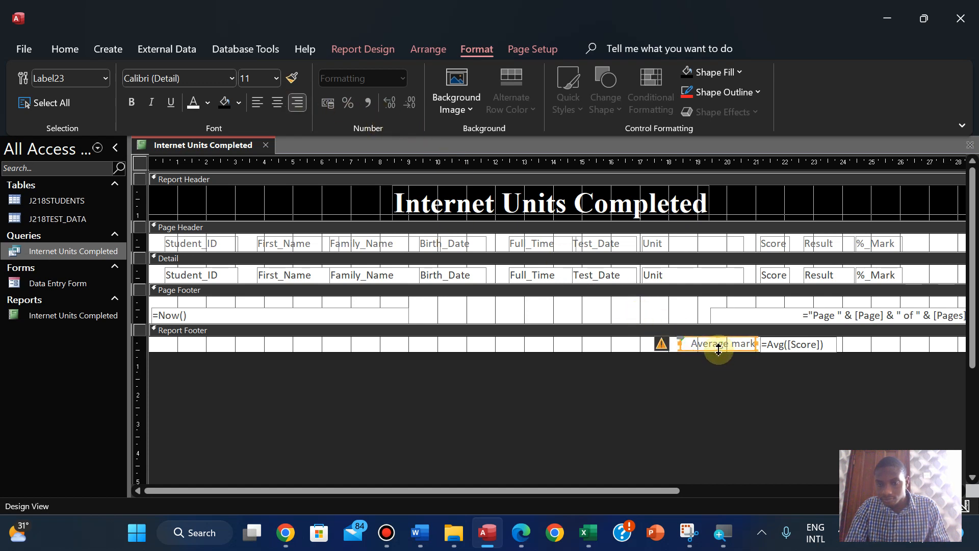
{"action": "left_click", "coordinate": [669, 368]}
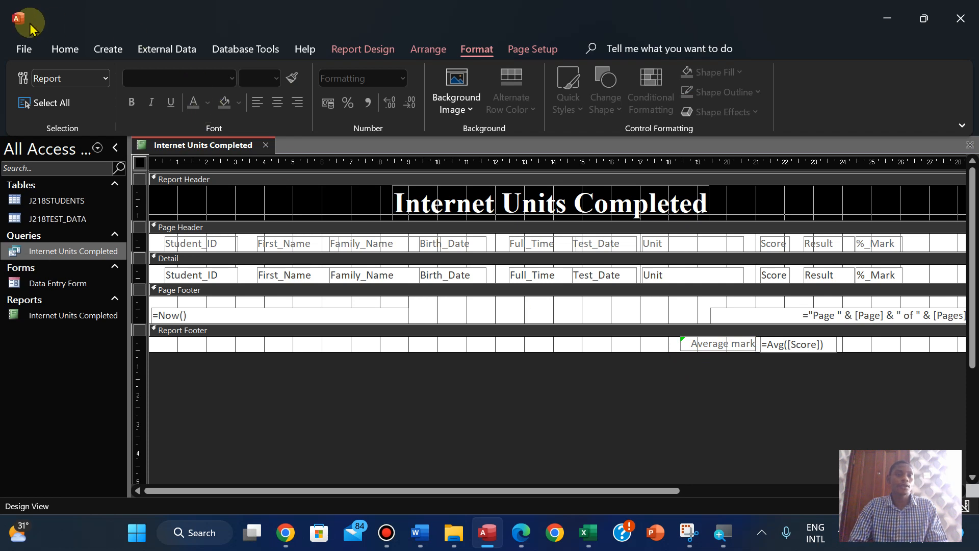
- Switch the report to Layout View and examine the average score row at its end
{"action": "left_click", "coordinate": [62, 47]}
{"action": "left_click", "coordinate": [74, 111]}
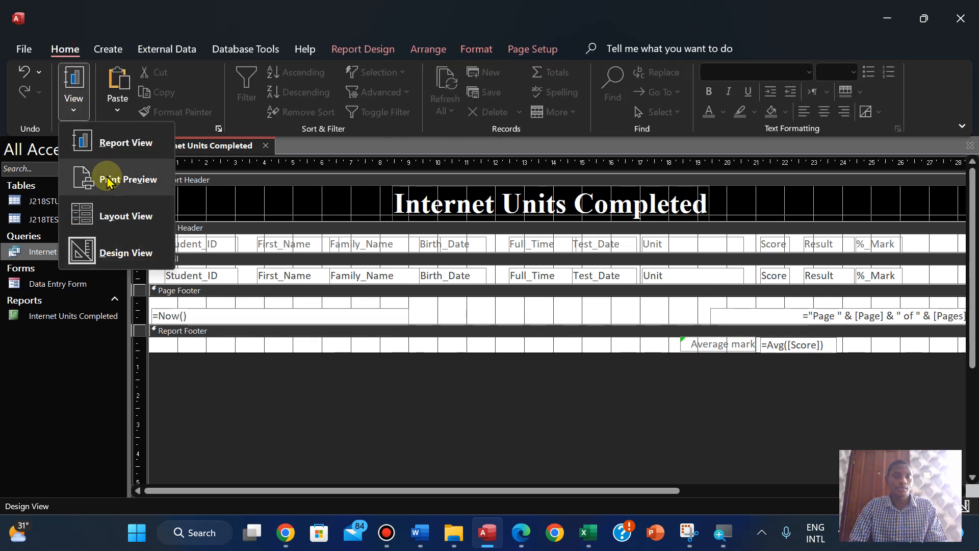
{"action": "left_click", "coordinate": [84, 214]}
{"action": "left_click_drag", "start_coordinate": [973, 317], "coordinate": [974, 451]}
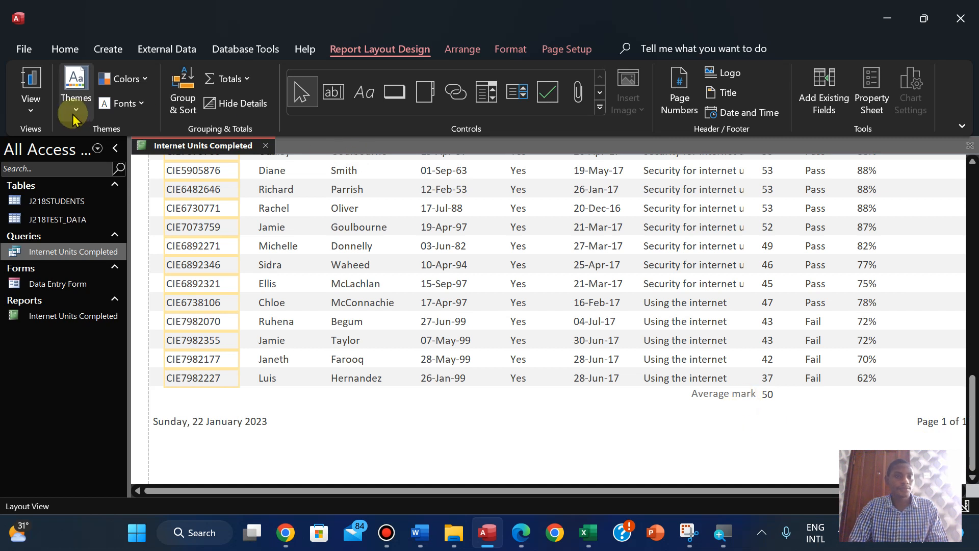
- Return to Design View and lower the Average mark label slightly in the report footer
{"action": "left_click", "coordinate": [31, 102]}
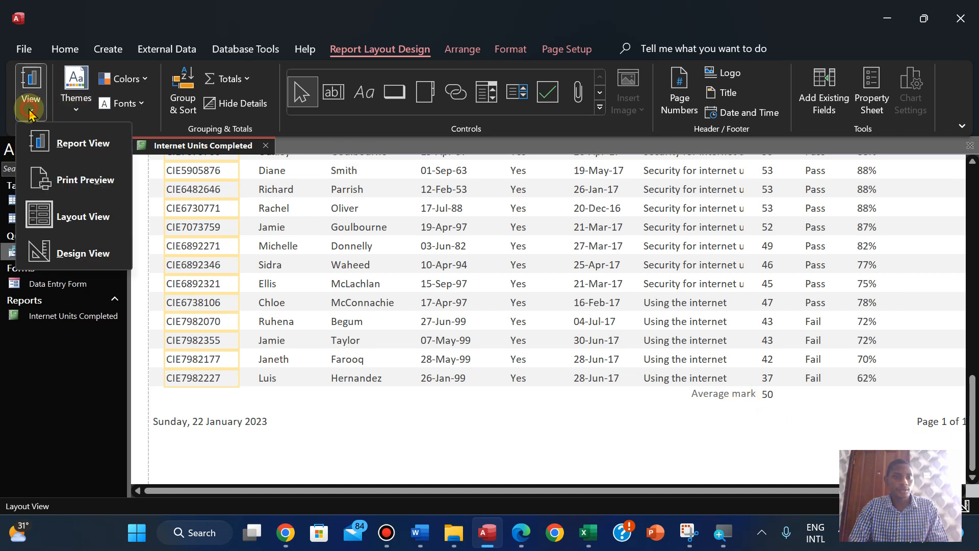
{"action": "left_click", "coordinate": [71, 253]}
{"action": "left_click", "coordinate": [708, 347]}
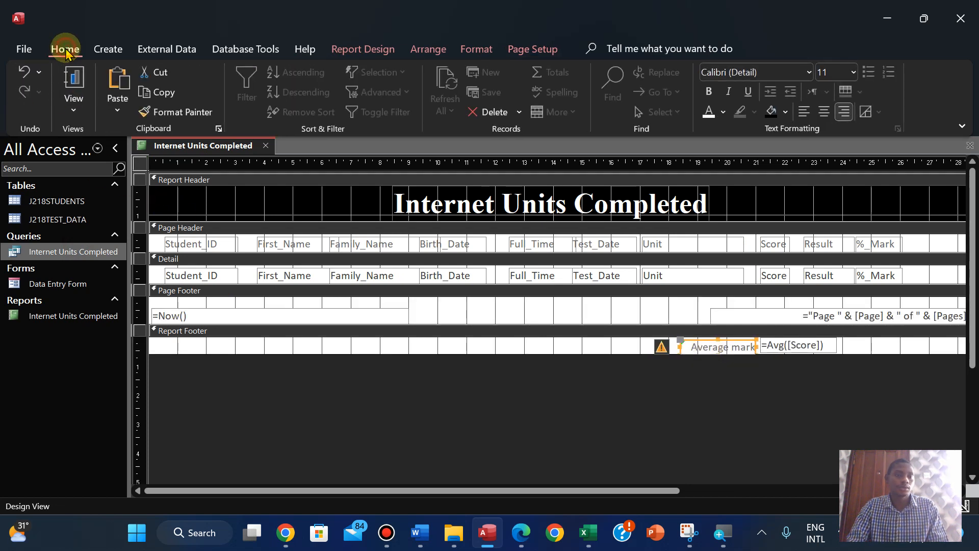
- Check in Layout View how the lowered Average mark label lines up with the average score
{"action": "left_click", "coordinate": [73, 109]}
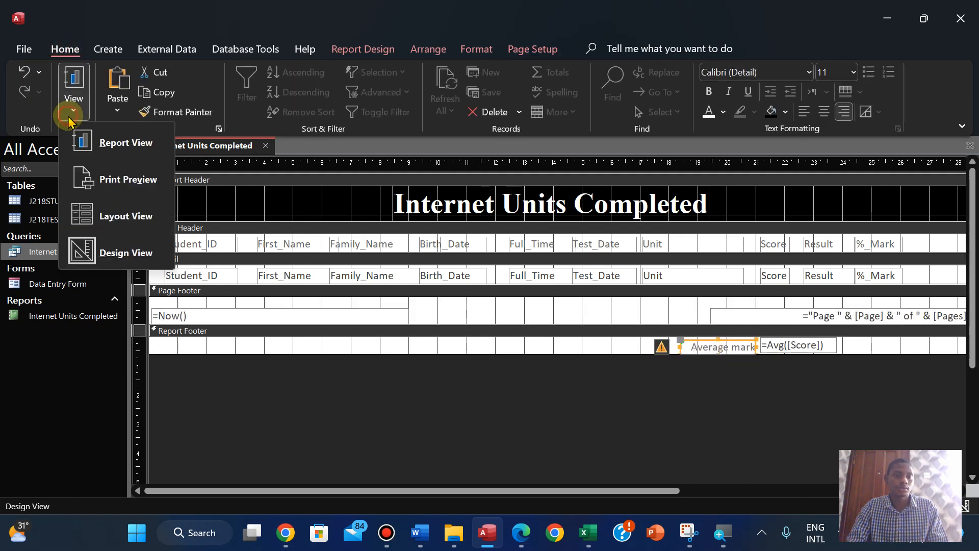
{"action": "left_click", "coordinate": [121, 216]}
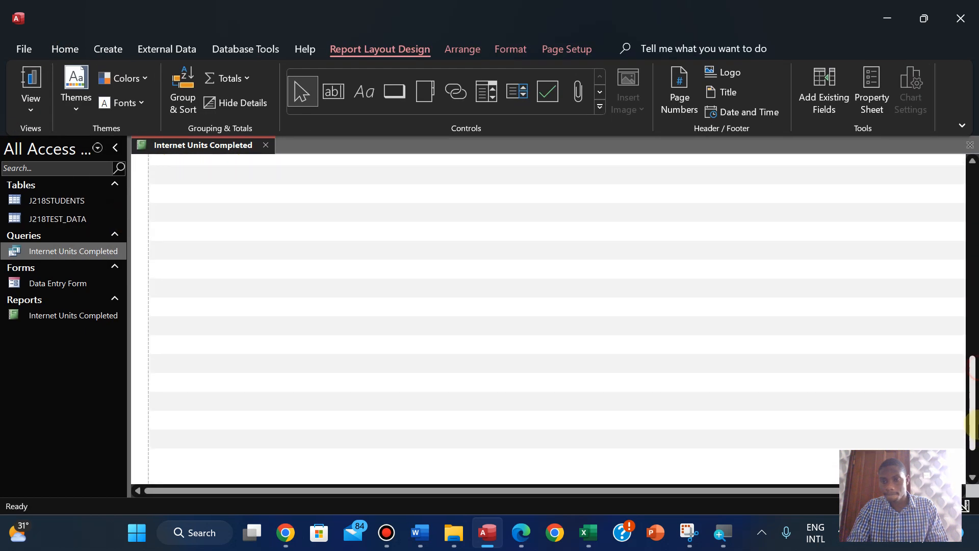
{"action": "left_click_drag", "start_coordinate": [978, 424], "coordinate": [976, 448]}
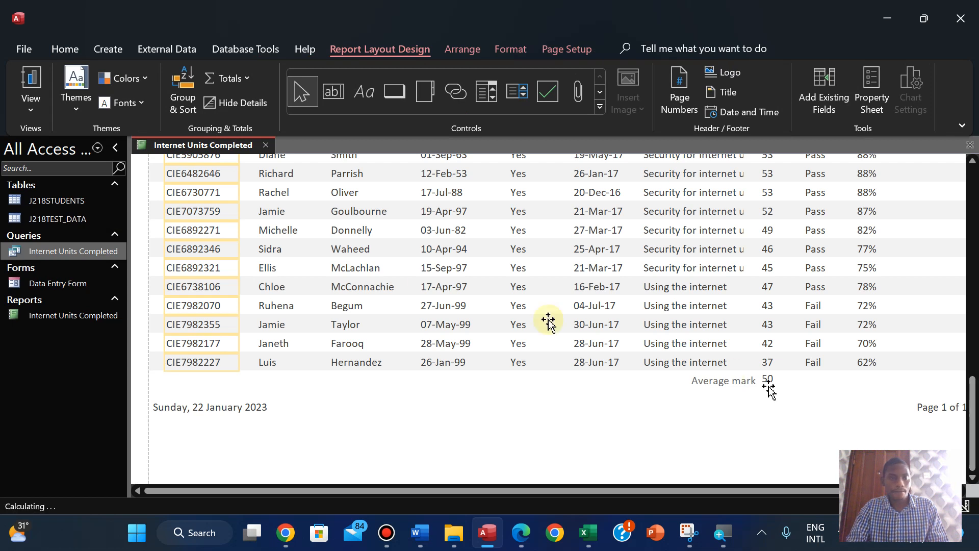
- Return to Design View and make the report footer section slightly taller
{"action": "left_click", "coordinate": [26, 106]}
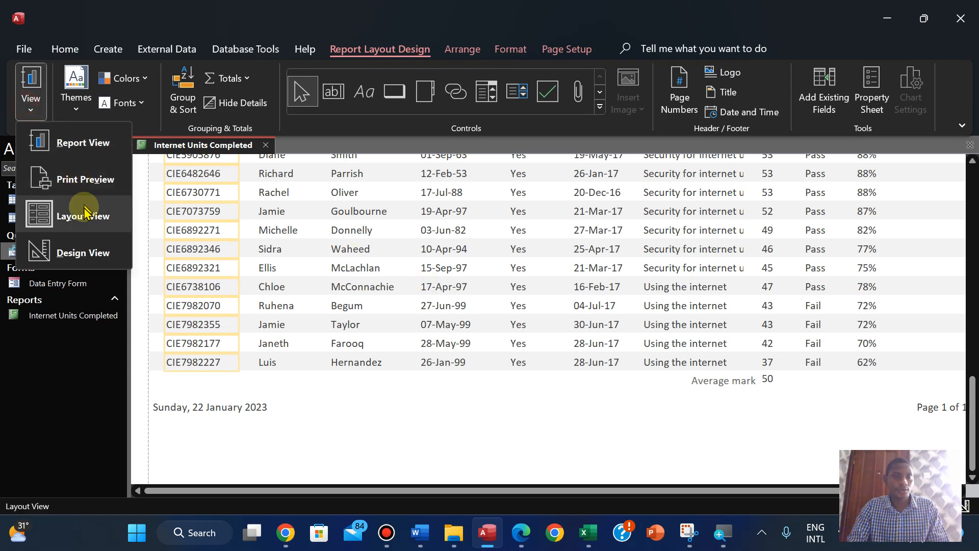
{"action": "left_click", "coordinate": [83, 253]}
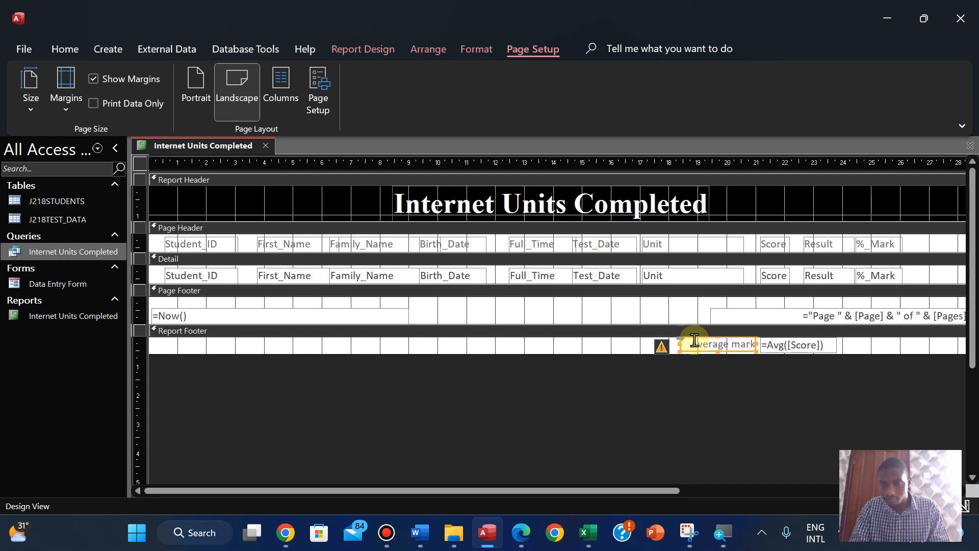
{"action": "left_click_drag", "start_coordinate": [603, 351], "coordinate": [602, 359]}
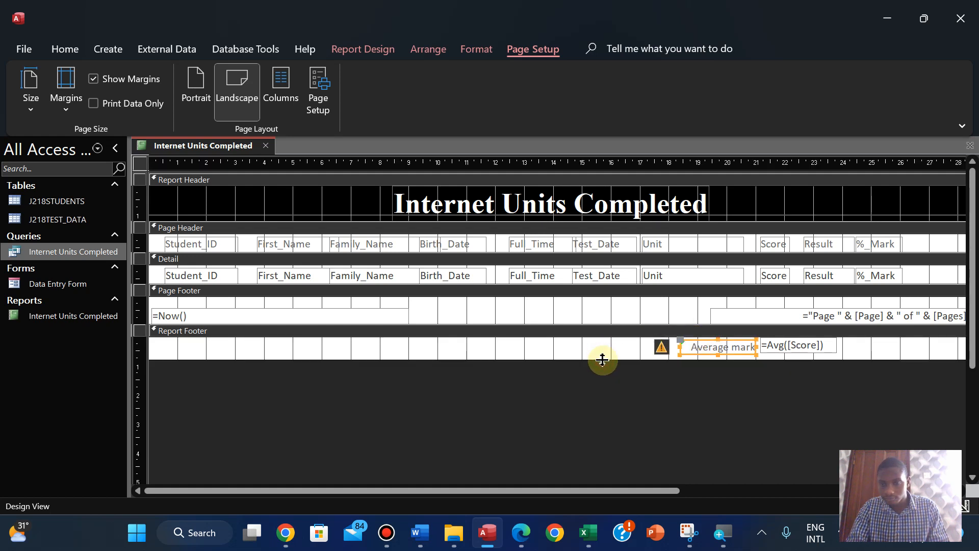
- Fine-tune the Average mark label's position in the report footer, shifting it slightly down and to the left
{"action": "left_click", "coordinate": [734, 340]}
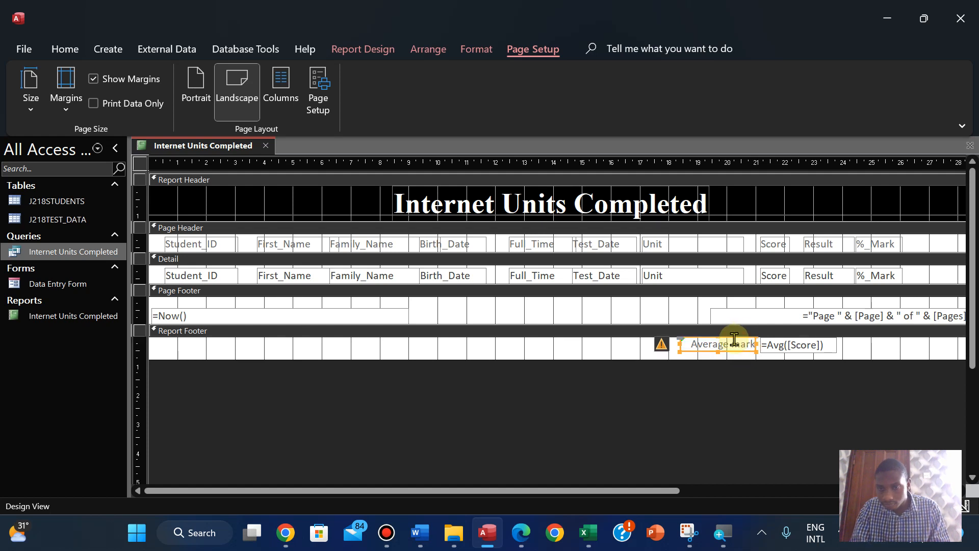
{"action": "key", "text": "Down"}
{"action": "key", "text": "Up"}
{"action": "key", "text": "Down"}
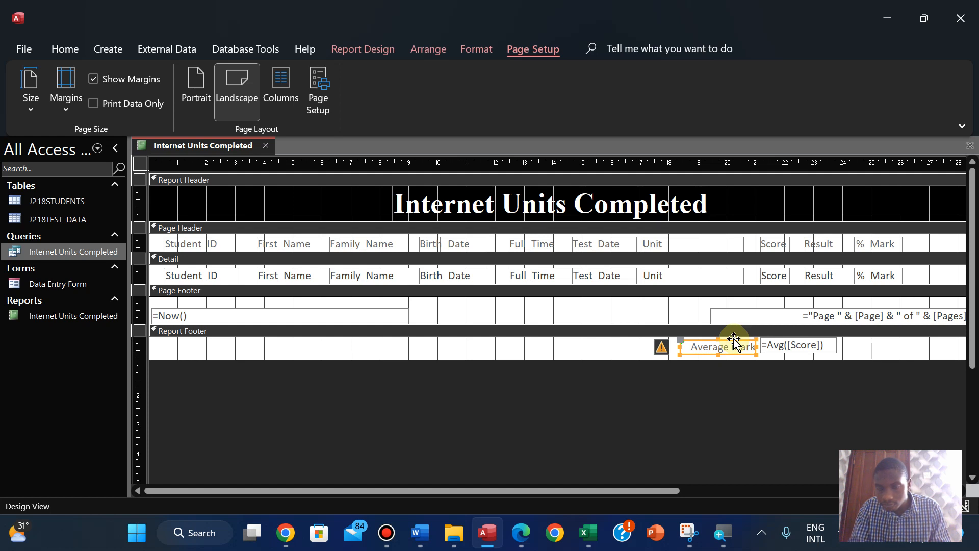
{"action": "left_click_drag", "start_coordinate": [735, 340], "coordinate": [735, 343]}
{"action": "left_click", "coordinate": [626, 380]}
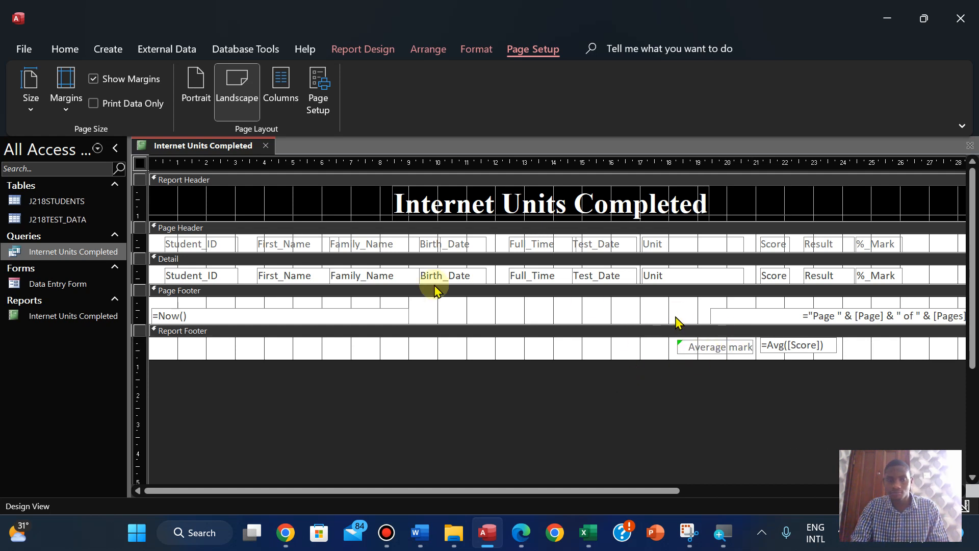
- Reopen the report in Layout View and examine the Average mark label and value below the Score column
{"action": "left_click", "coordinate": [64, 49]}
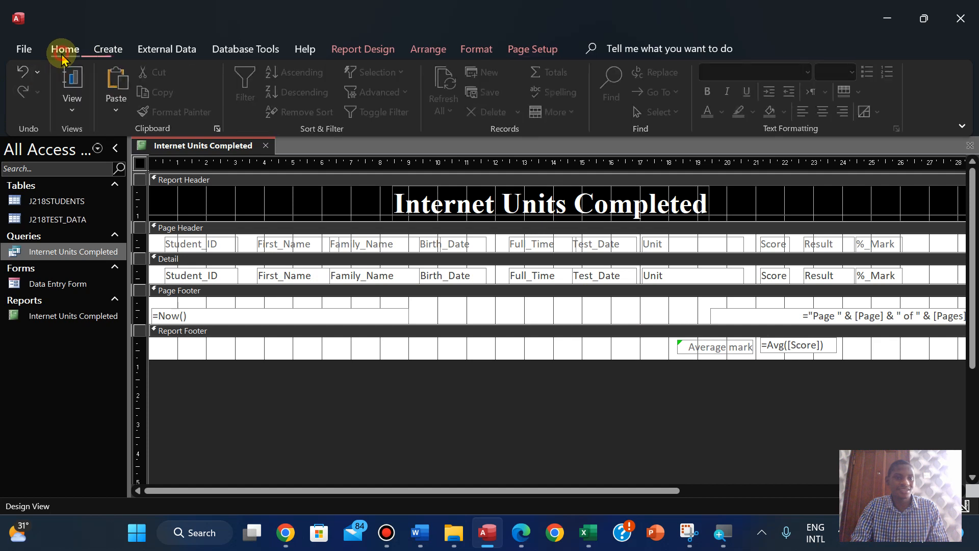
{"action": "left_click", "coordinate": [74, 95]}
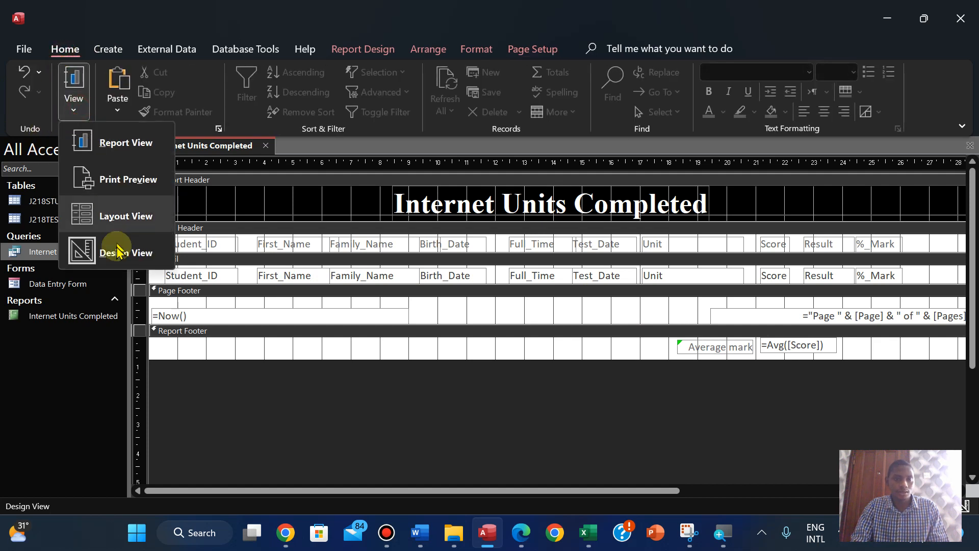
{"action": "left_click", "coordinate": [111, 216]}
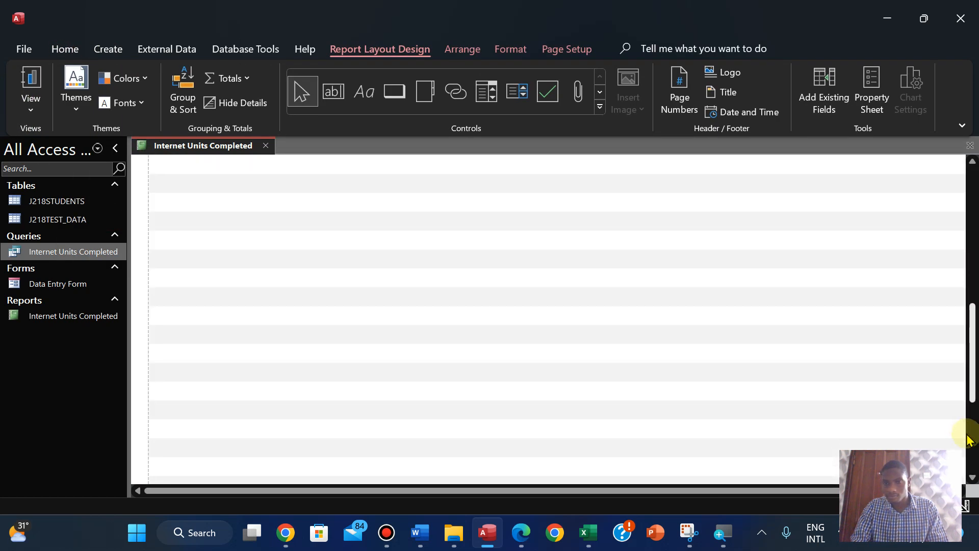
{"action": "left_click_drag", "start_coordinate": [969, 433], "coordinate": [973, 471]}
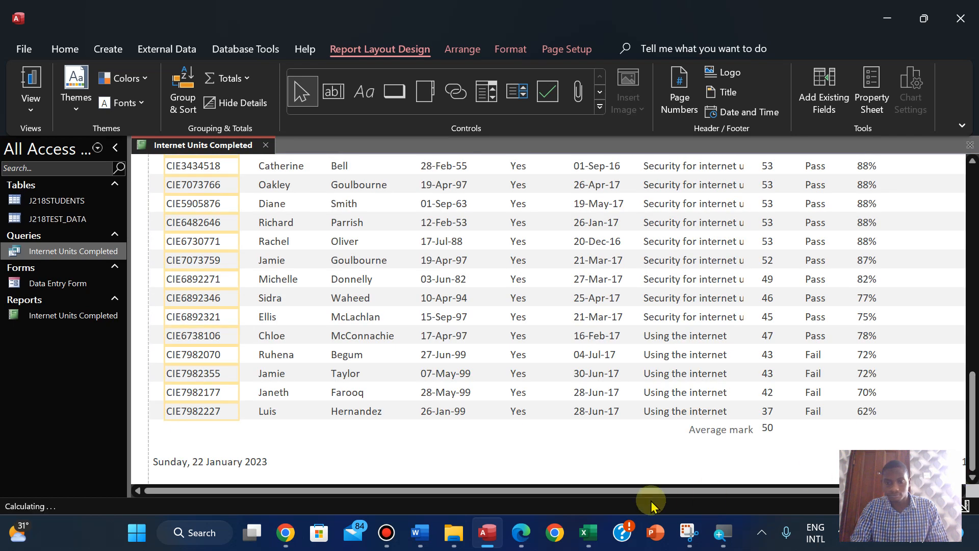
- Return the report to Design View and move the Average mark label slightly up in the report footer
{"action": "left_click", "coordinate": [30, 99]}
{"action": "left_click", "coordinate": [85, 250]}
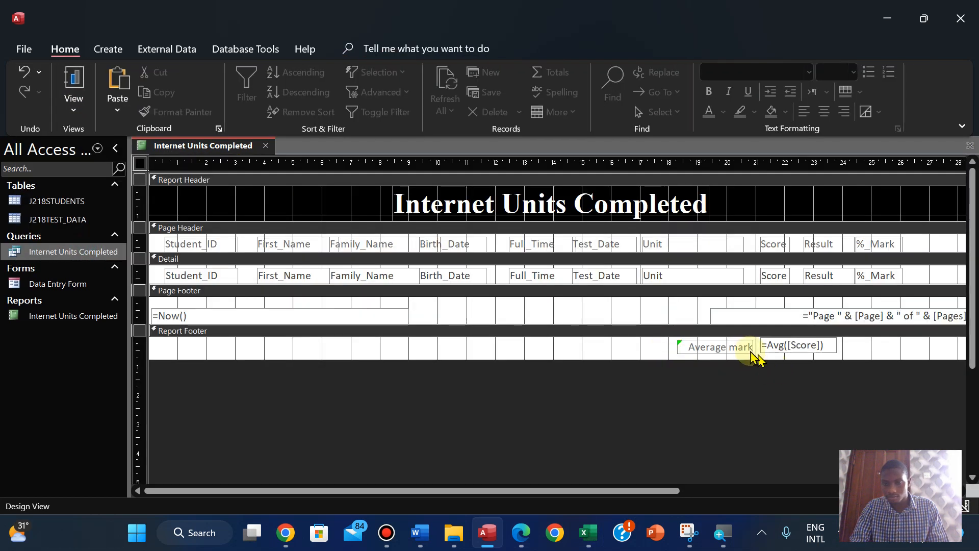
{"action": "left_click", "coordinate": [735, 350]}
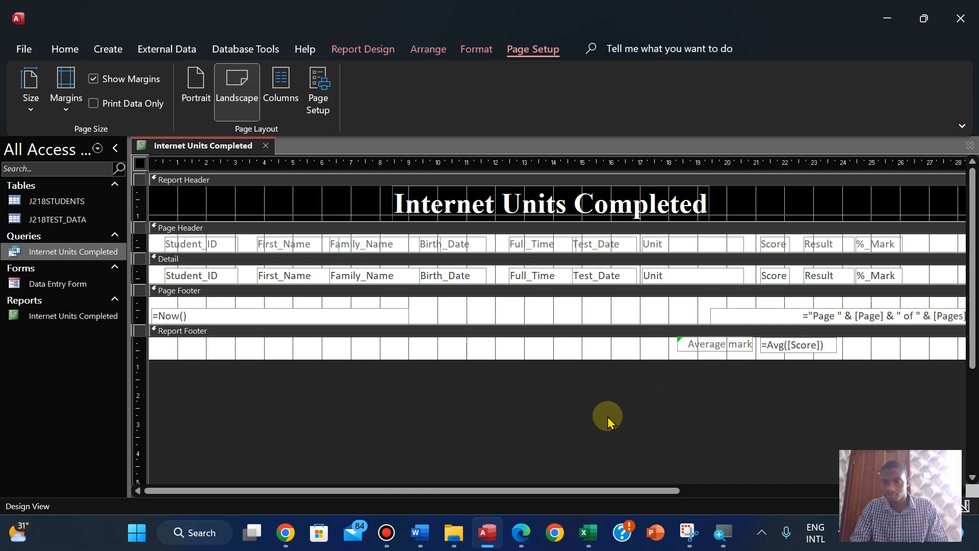
{"action": "left_click", "coordinate": [699, 350]}
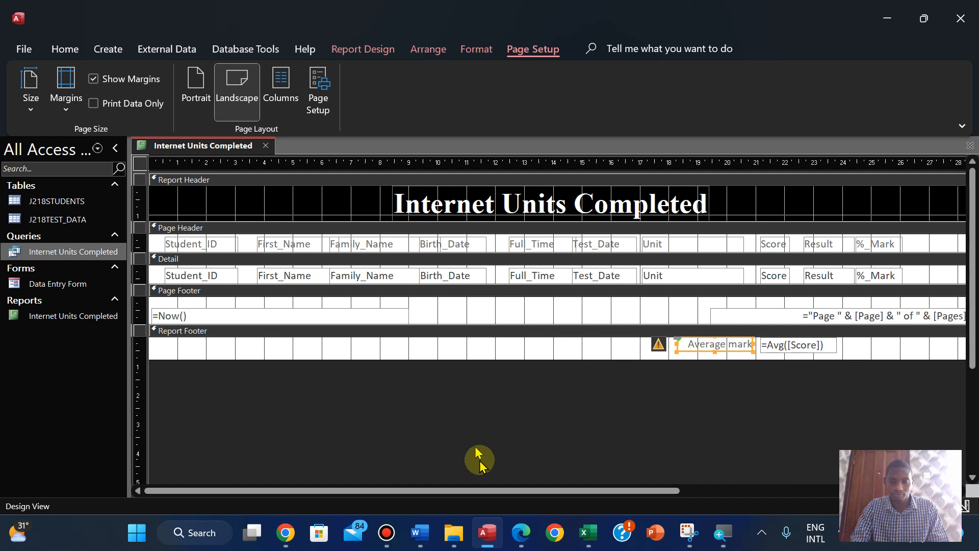
- Check the remaining report requirements in the exam paper PDF, then shorten the =Now() date box in the page footer to about 5 cm wide
{"action": "left_click", "coordinate": [522, 546]}
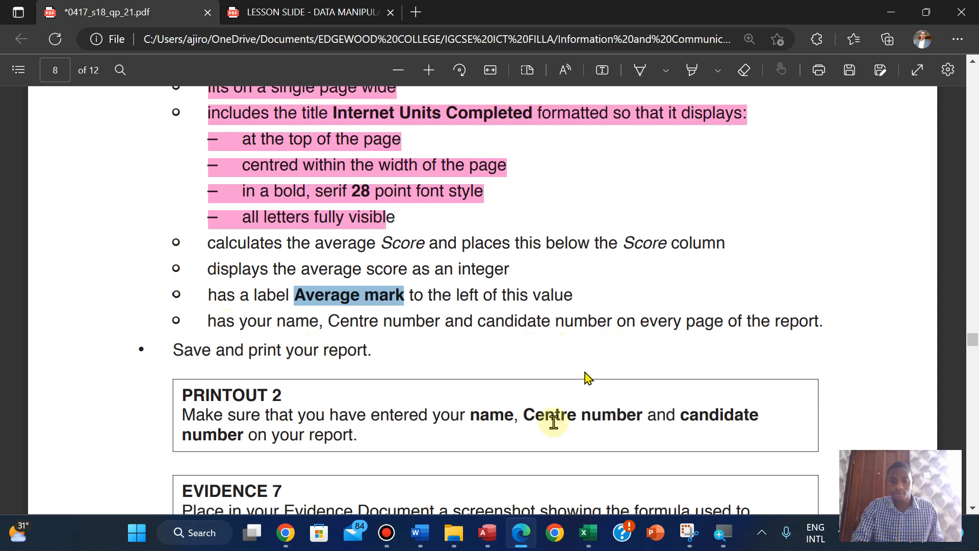
{"action": "left_click", "coordinate": [487, 532]}
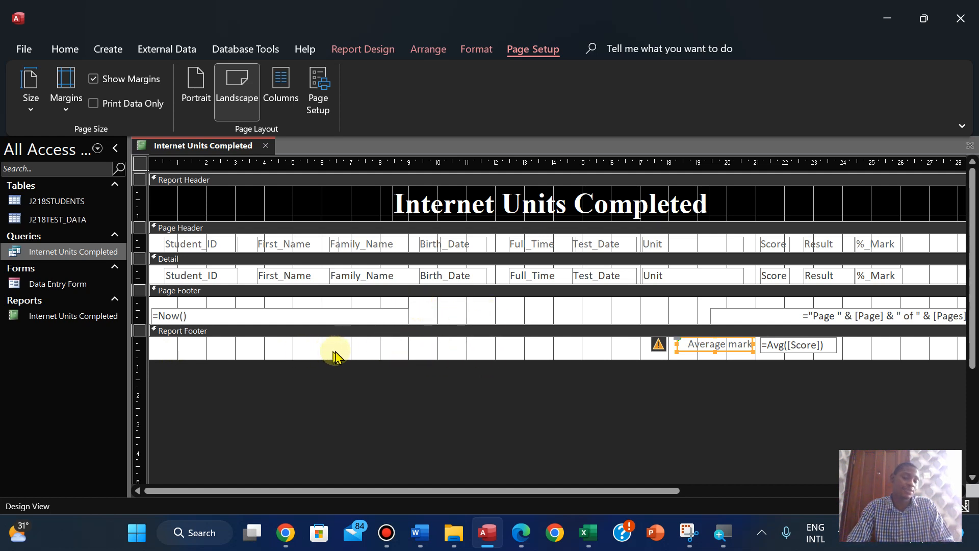
{"action": "left_click", "coordinate": [391, 314]}
{"action": "left_click_drag", "start_coordinate": [409, 317], "coordinate": [294, 319]}
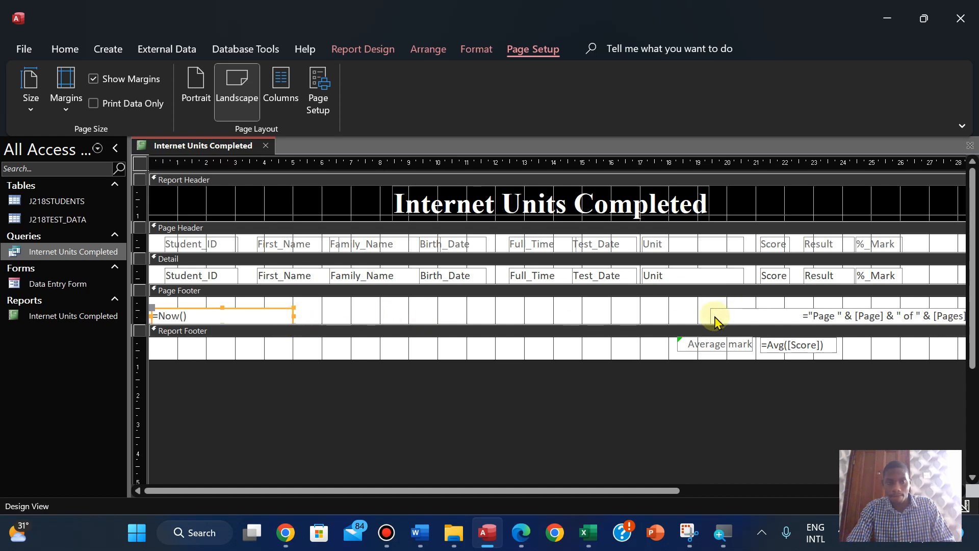
{"action": "left_click", "coordinate": [522, 320]}
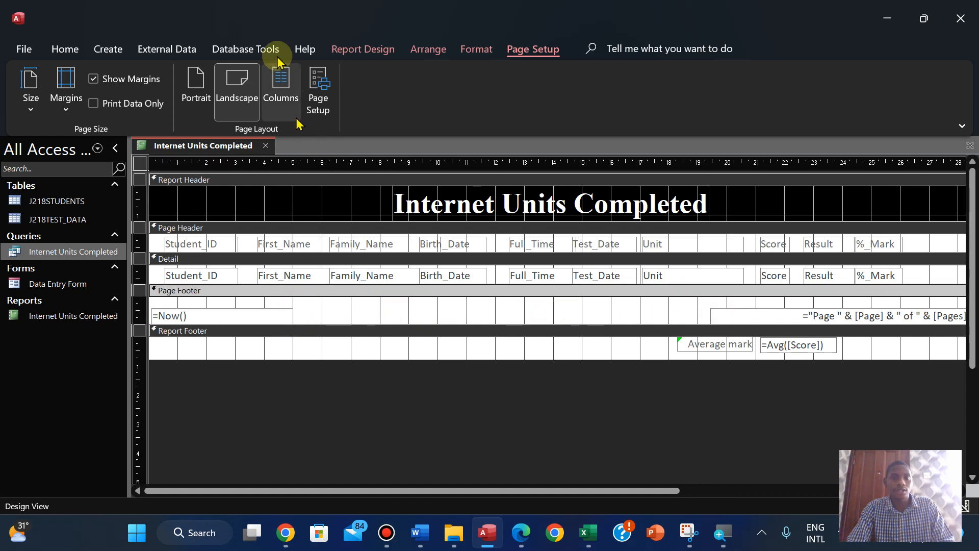
- Add a label about 7.5 cm wide in the page footer containing the candidate's name, Centre number and candidate number
{"action": "left_click", "coordinate": [370, 48]}
{"action": "left_click", "coordinate": [312, 88]}
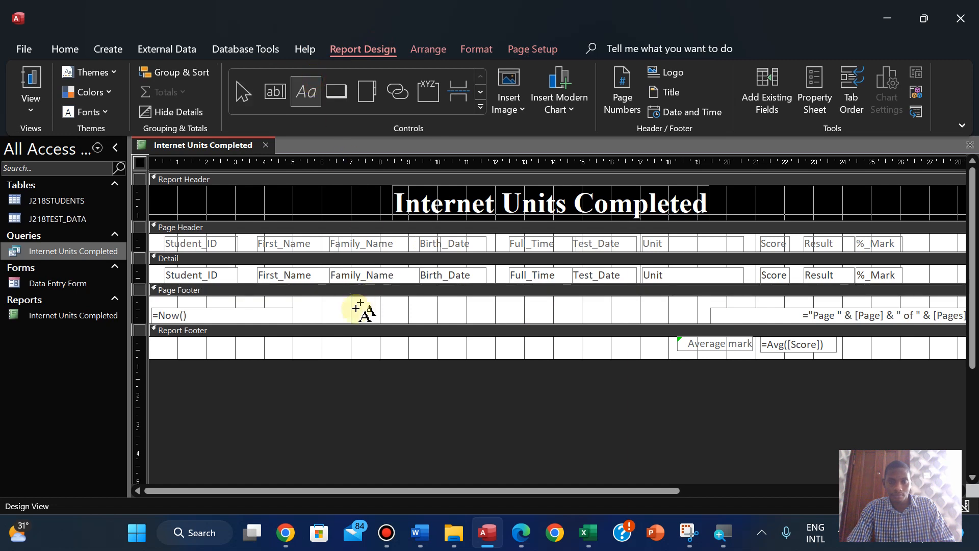
{"action": "left_click_drag", "start_coordinate": [352, 306], "coordinate": [571, 322]}
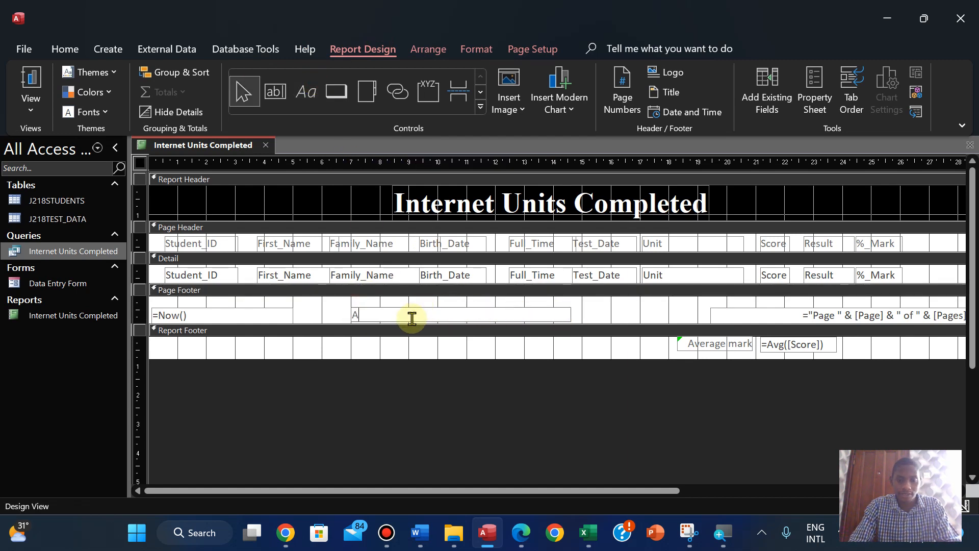
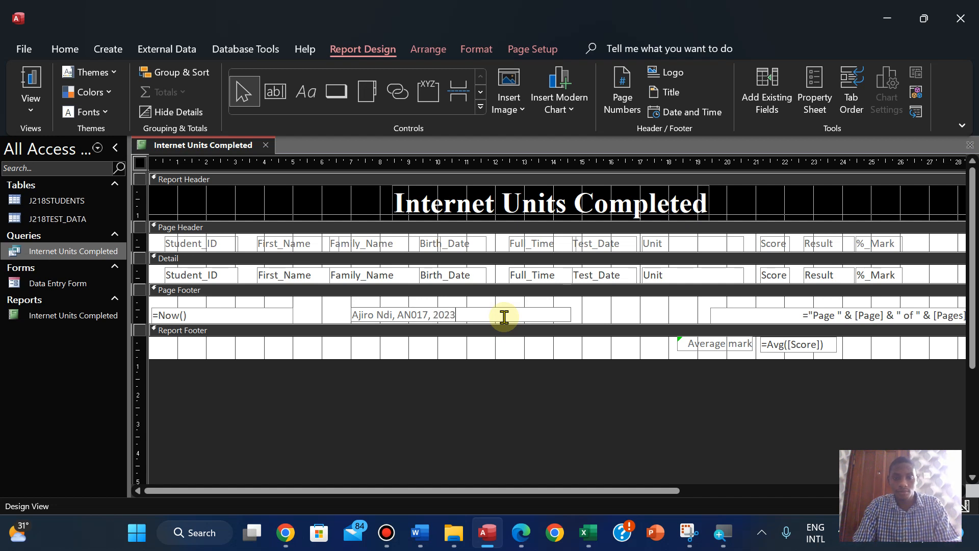
- Centre-align the text of the candidate details label in the page footer
{"action": "left_click", "coordinate": [60, 49]}
{"action": "left_click", "coordinate": [477, 51]}
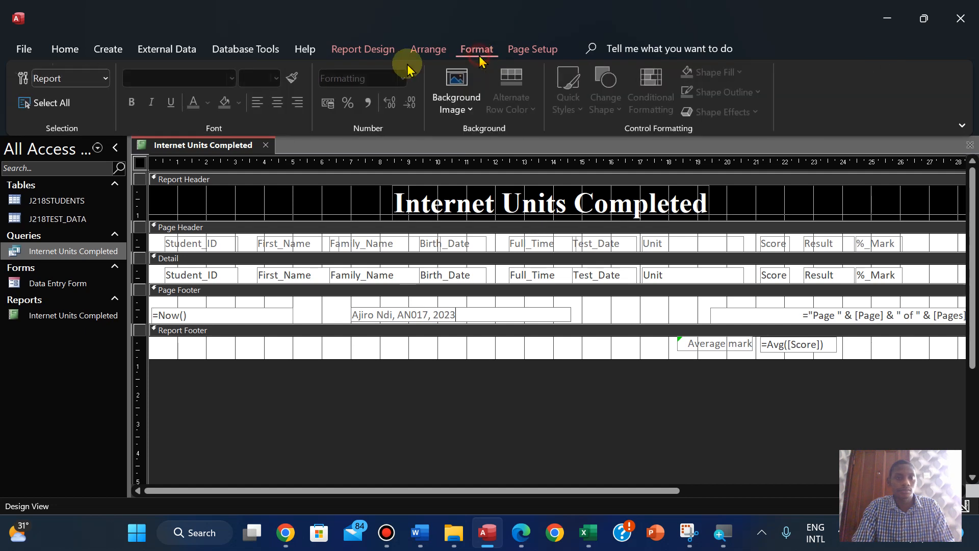
{"action": "left_click", "coordinate": [418, 314]}
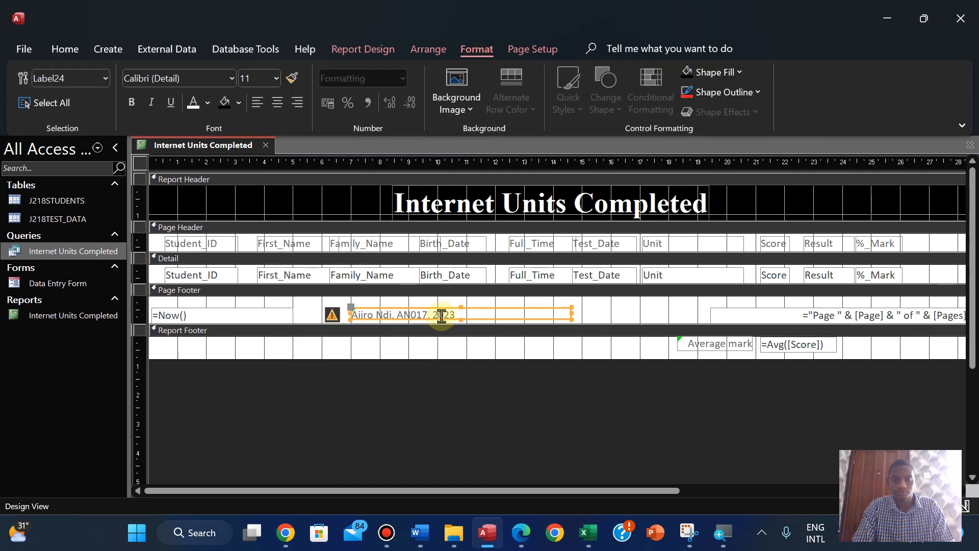
{"action": "left_click", "coordinate": [281, 110]}
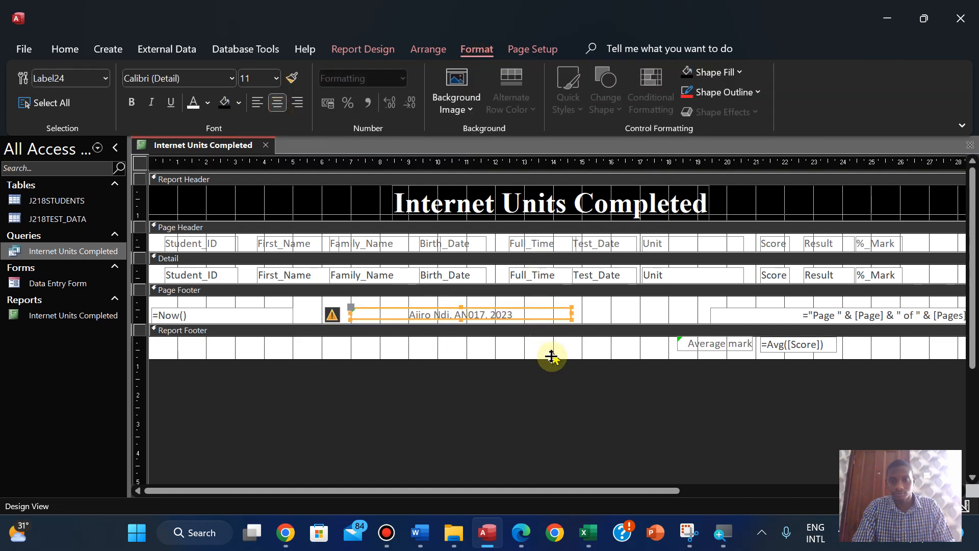
{"action": "left_click", "coordinate": [505, 400]}
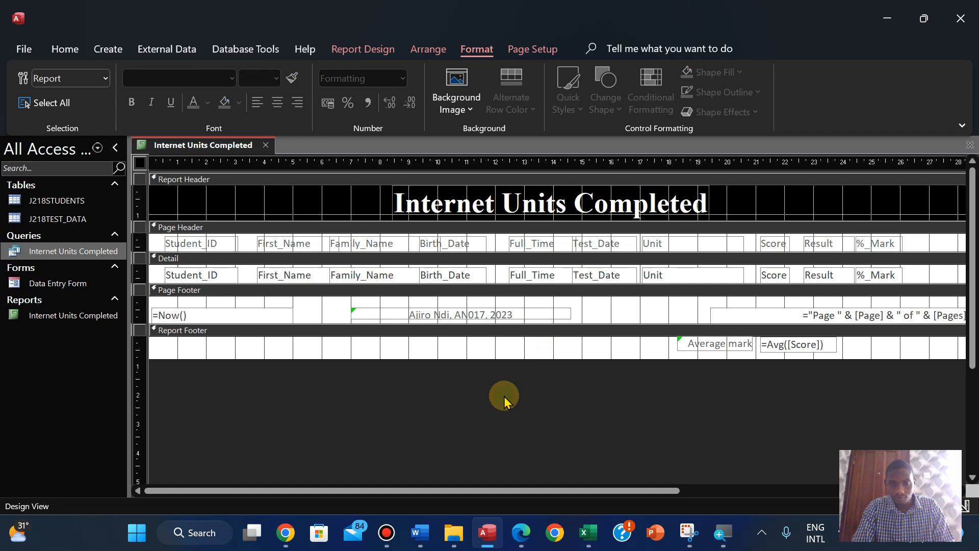
- Shift the candidate details label about 1.6 cm to the right and slightly up within the page footer
{"action": "left_click", "coordinate": [516, 320]}
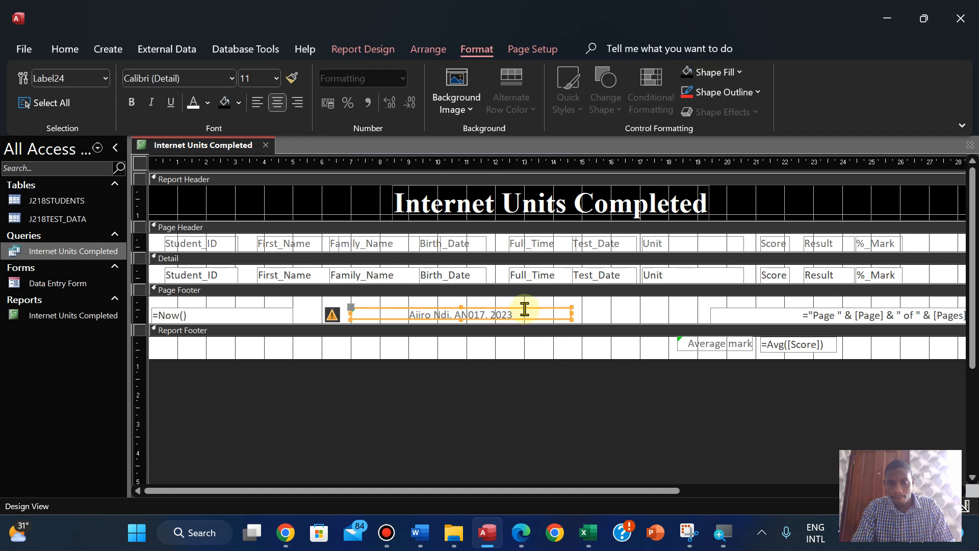
{"action": "key", "text": "Right"}
{"action": "key", "text": "Right"}
{"action": "key", "text": "Right"}
{"action": "key", "text": "Right"}
{"action": "key", "text": "Right"}
{"action": "key", "text": "Right"}
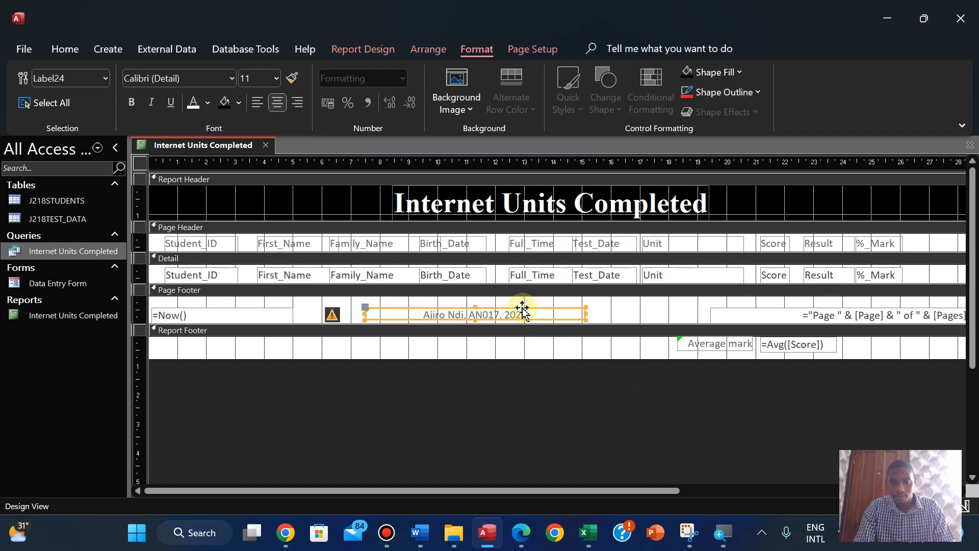
{"action": "key", "text": "Up"}
{"action": "key", "text": "Right"}
{"action": "key", "text": "Right"}
{"action": "key", "text": "Right"}
{"action": "key", "text": "Right"}
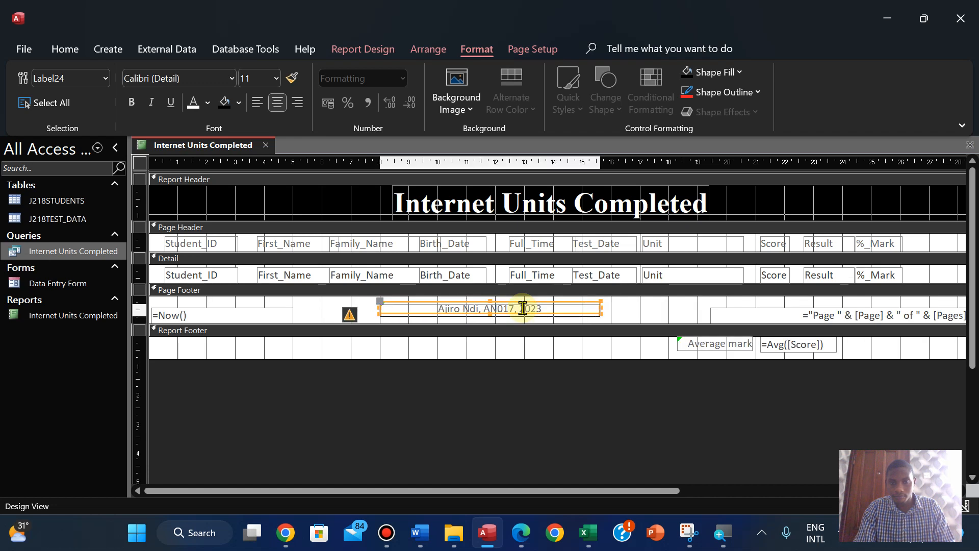
{"action": "key", "text": "Right"}
{"action": "key", "text": "Right"}
{"action": "key", "text": "Right"}
{"action": "key", "text": "Right"}
{"action": "key", "text": "Right"}
{"action": "key", "text": "Right"}
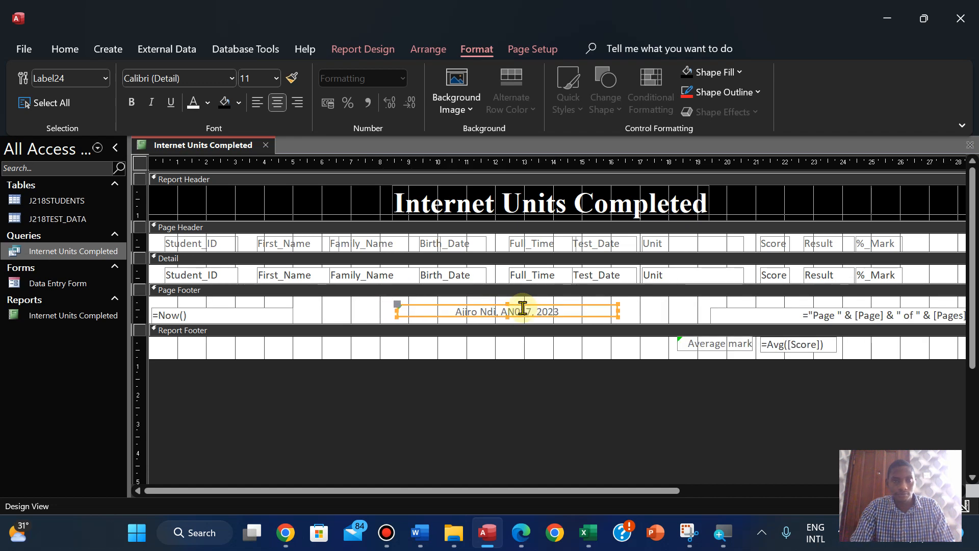
- Set the candidate details label to 14 point and increase its height so the text fits fully
{"action": "left_click", "coordinate": [554, 312]}
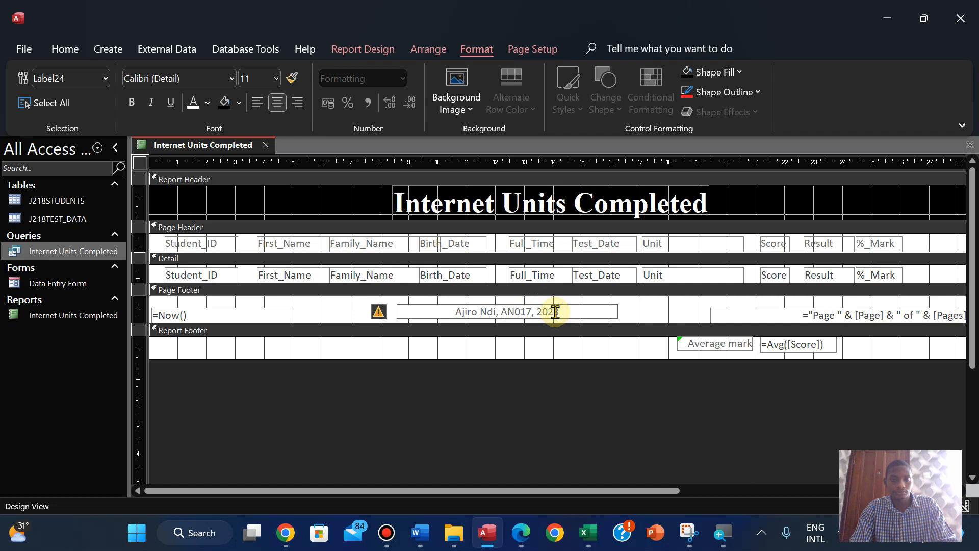
{"action": "left_click", "coordinate": [278, 78]}
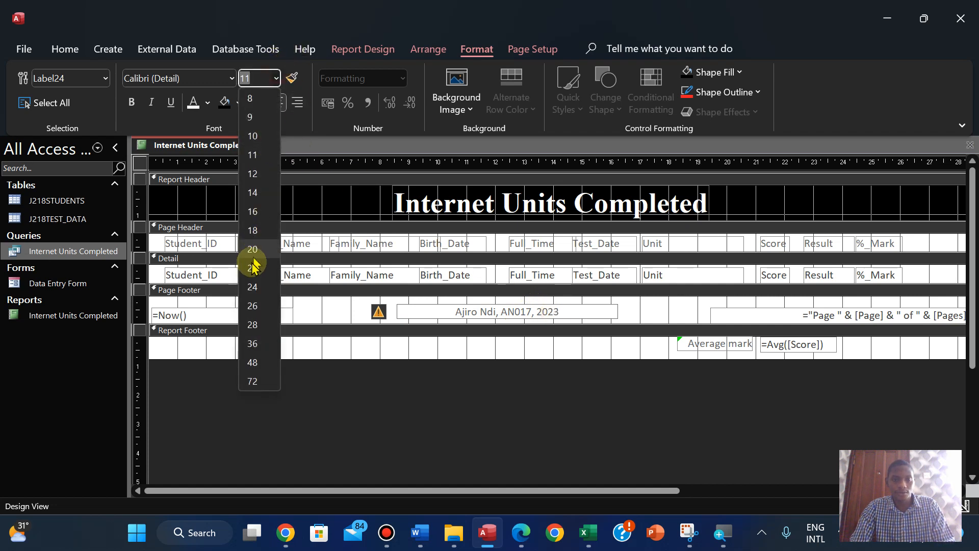
{"action": "left_click", "coordinate": [252, 193]}
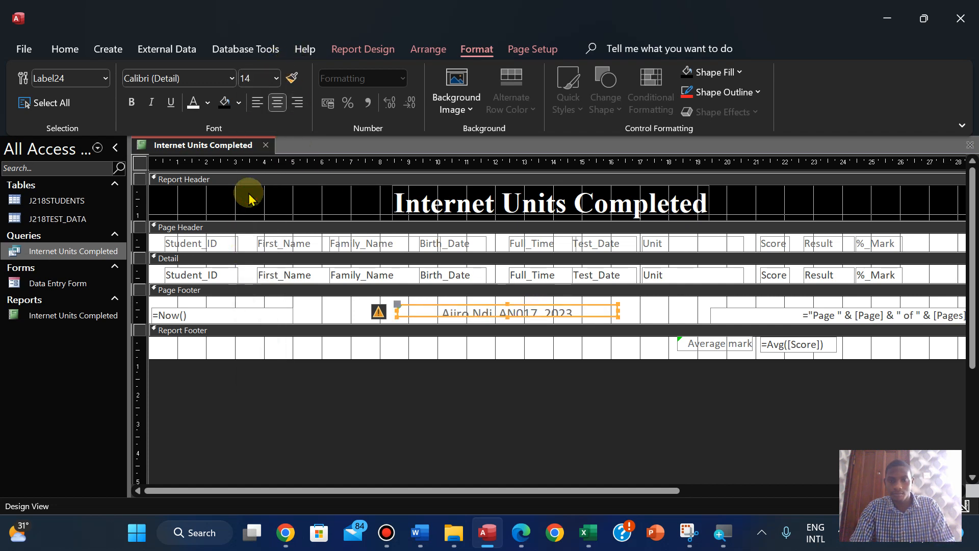
{"action": "left_click", "coordinate": [505, 317]}
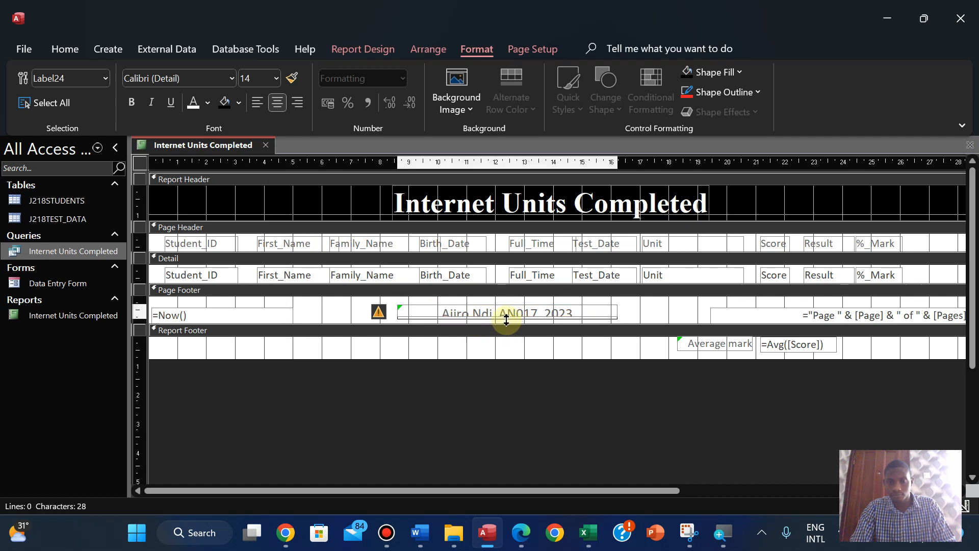
{"action": "left_click", "coordinate": [506, 319]}
{"action": "left_click", "coordinate": [630, 319]}
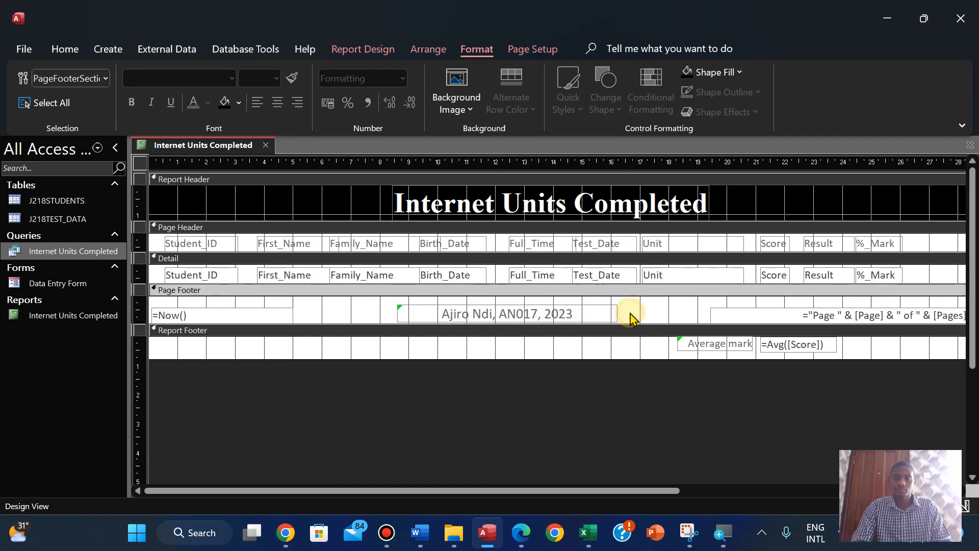
- Make the candidate details label's text bold with the Automatic black font colour
{"action": "left_click", "coordinate": [573, 305]}
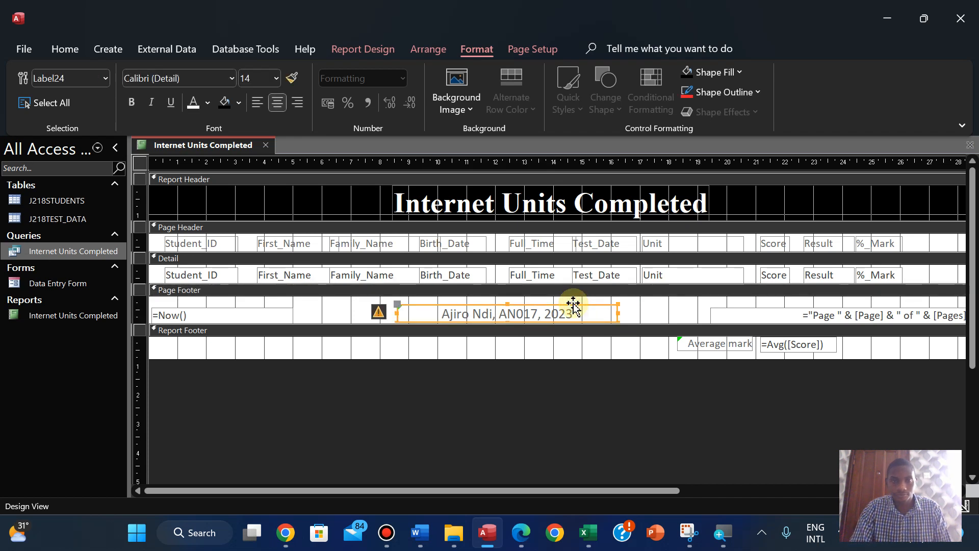
{"action": "left_click", "coordinate": [238, 104]}
{"action": "left_click", "coordinate": [208, 104]}
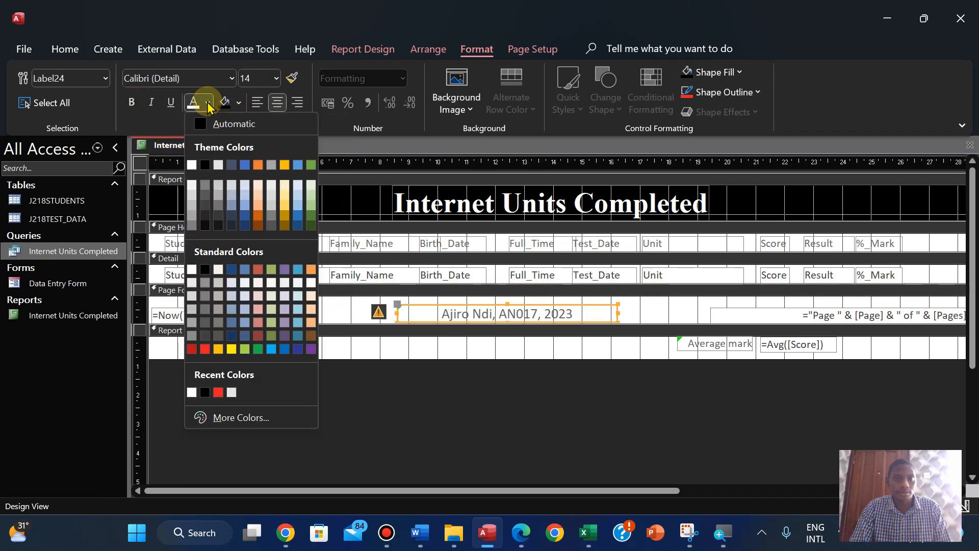
{"action": "left_click", "coordinate": [212, 129]}
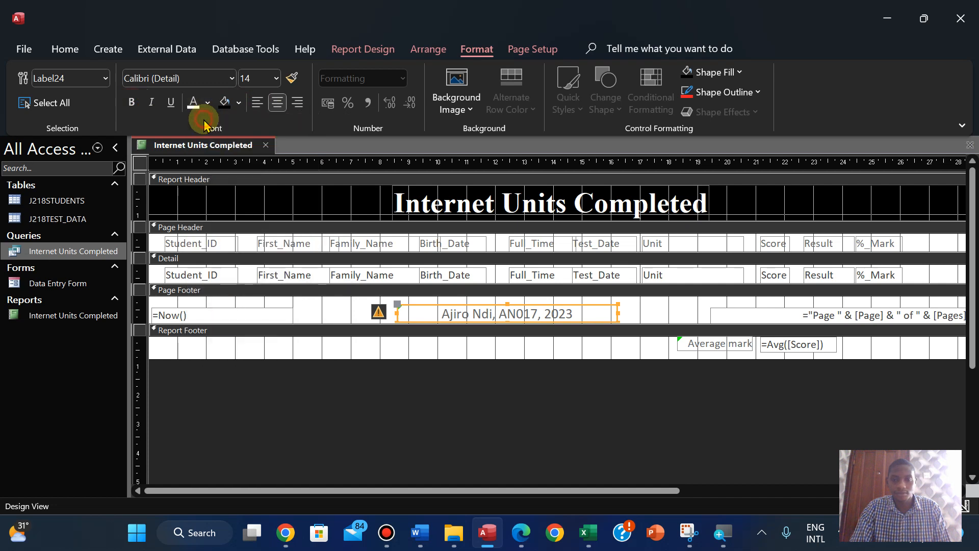
{"action": "left_click", "coordinate": [135, 102]}
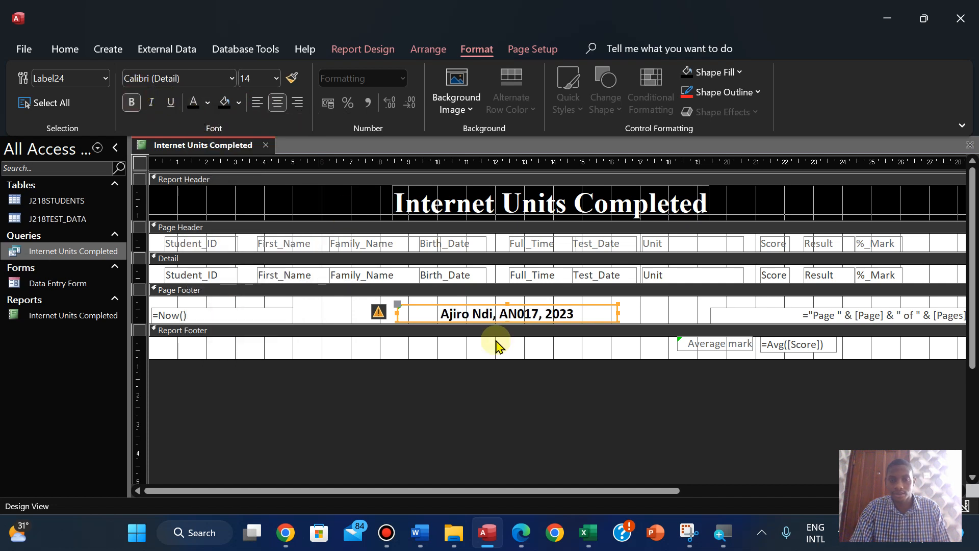
- Set the Average mark label in the report footer to 12 point
{"action": "left_click", "coordinate": [691, 352]}
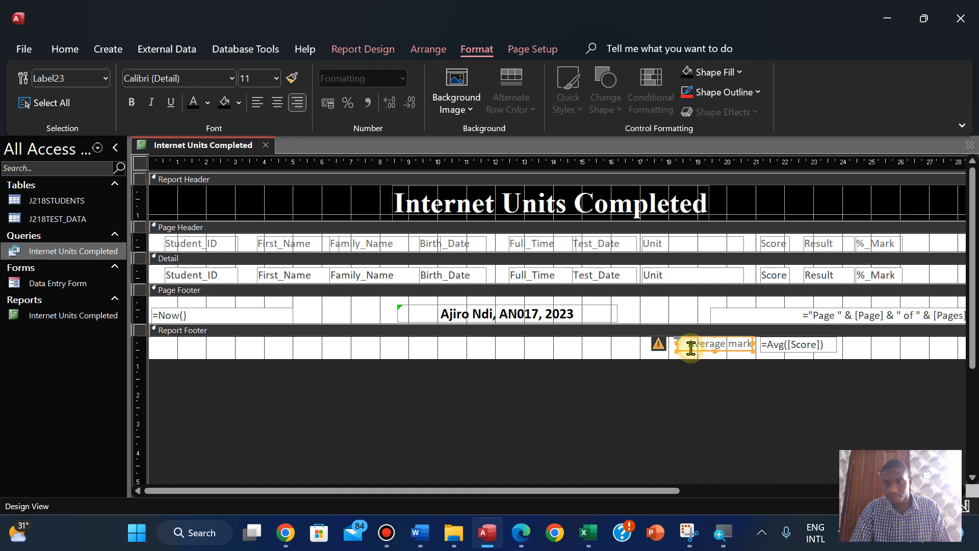
{"action": "left_click", "coordinate": [277, 79]}
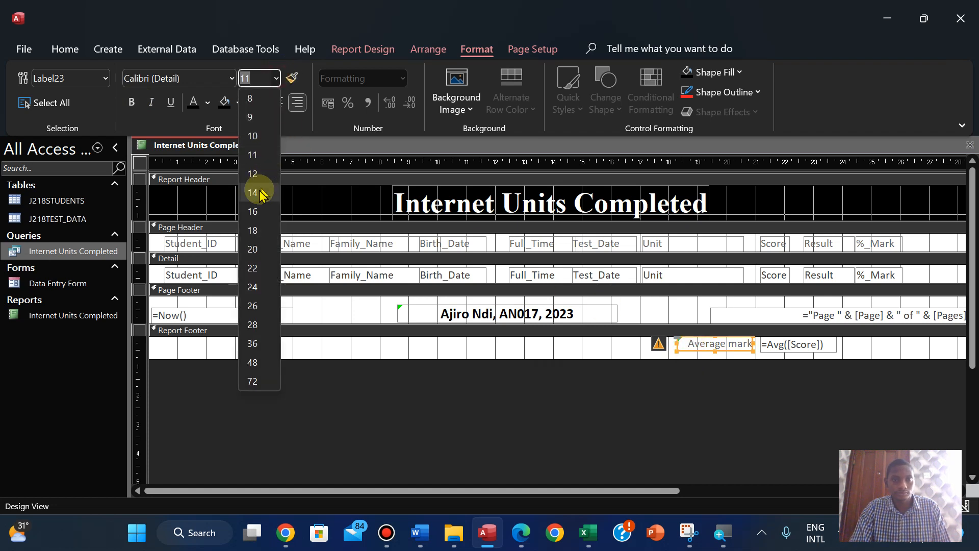
{"action": "left_click", "coordinate": [252, 174]}
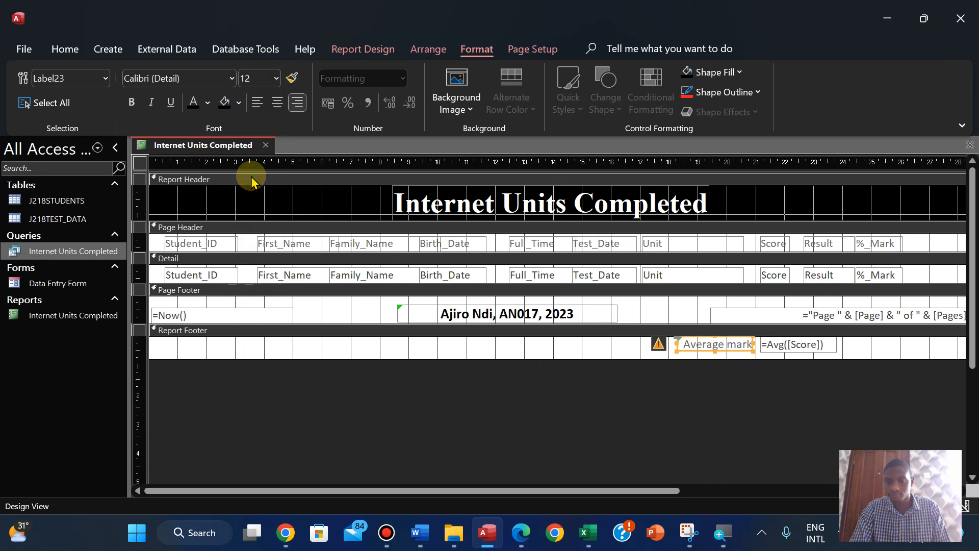
{"action": "left_click", "coordinate": [400, 414]}
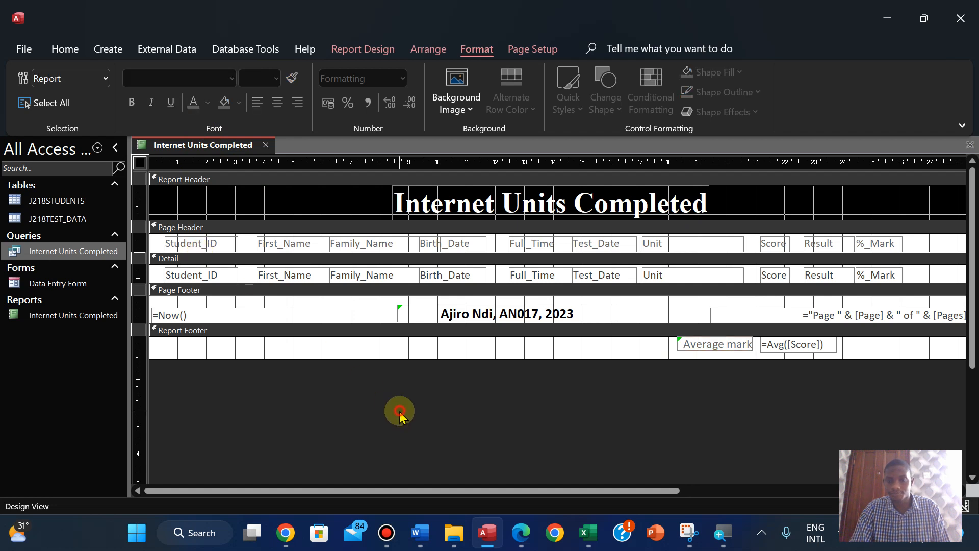
- Show the report in Layout View and examine the candidate details and Average mark label at its end
{"action": "left_click", "coordinate": [64, 49]}
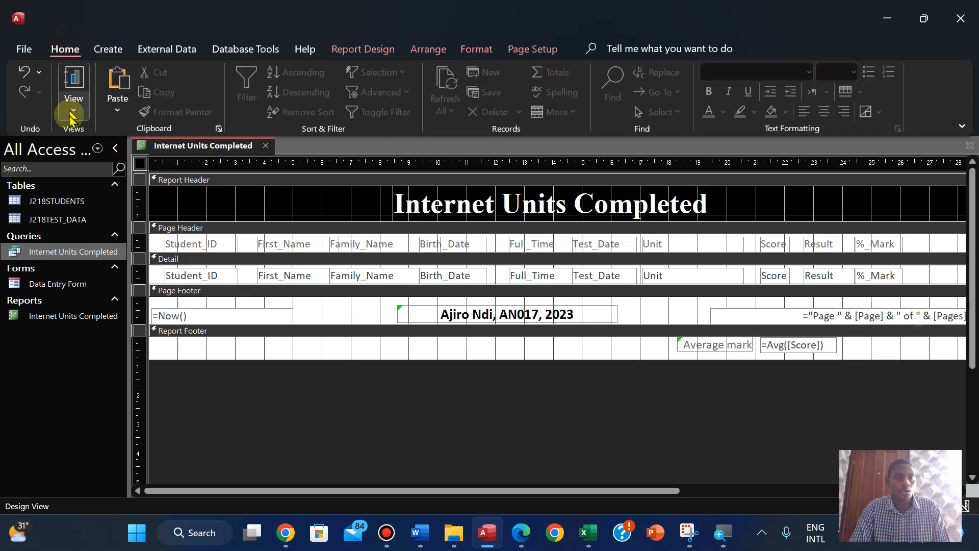
{"action": "left_click", "coordinate": [71, 111]}
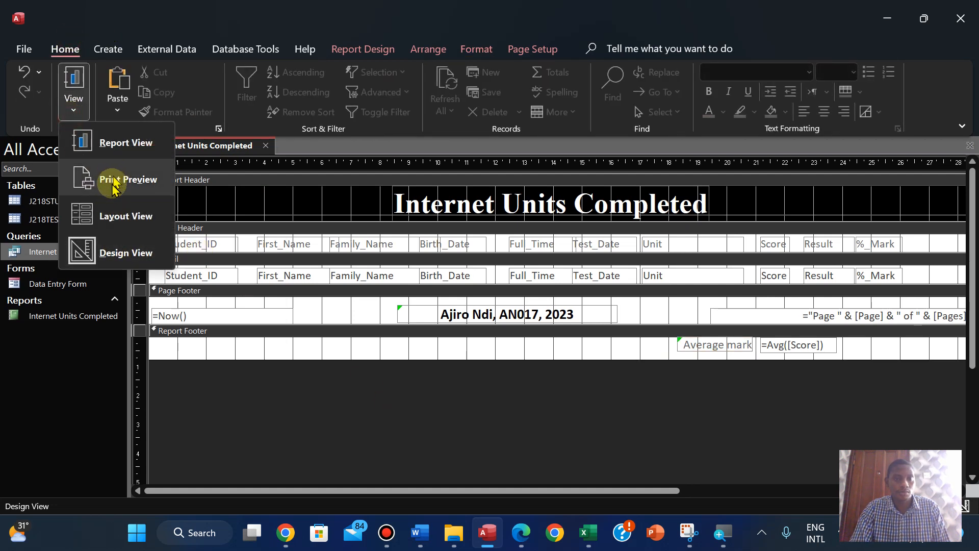
{"action": "left_click", "coordinate": [110, 216]}
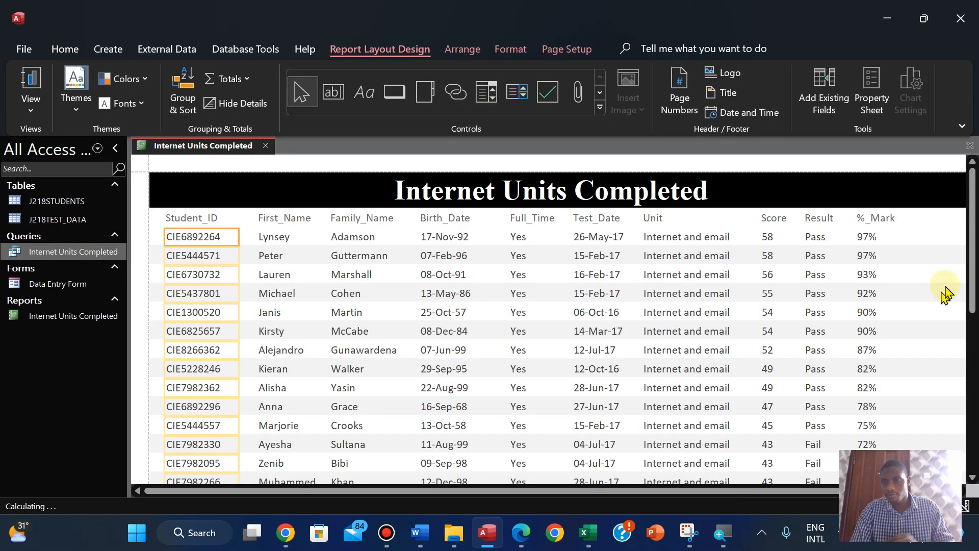
{"action": "left_click_drag", "start_coordinate": [972, 255], "coordinate": [973, 472]}
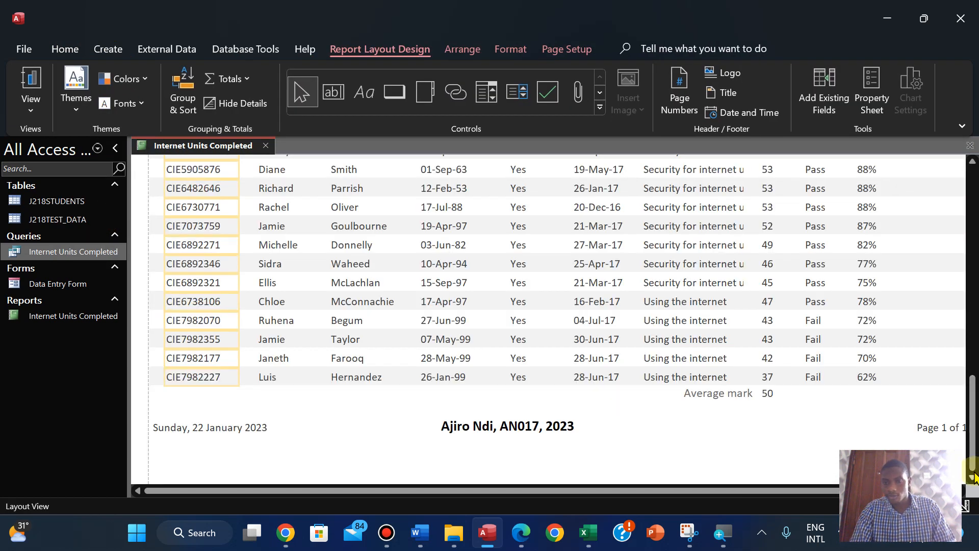
- Switch to the exam paper in Edge and highlight in pink the four requirements on average score, Average mark label and candidate details
{"action": "left_click", "coordinate": [514, 535]}
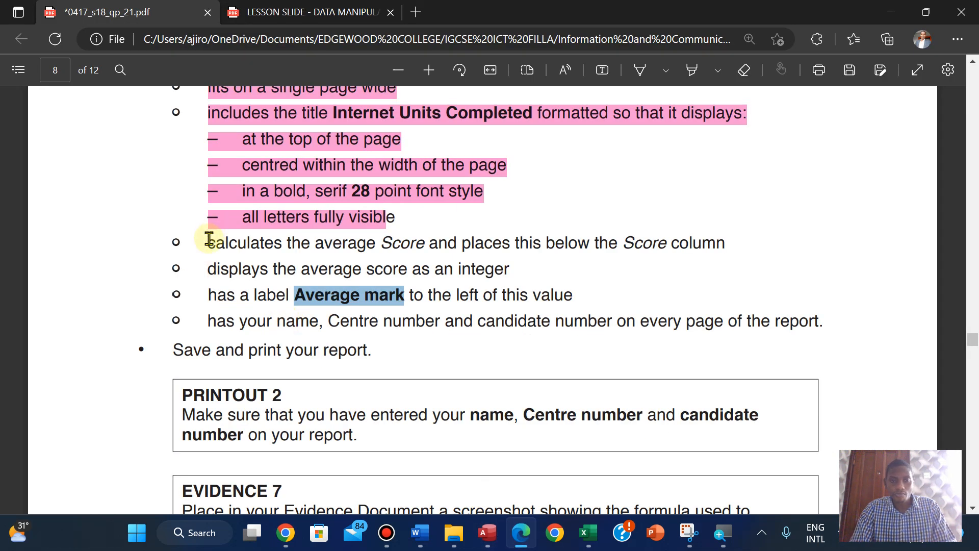
{"action": "left_click", "coordinate": [484, 308]}
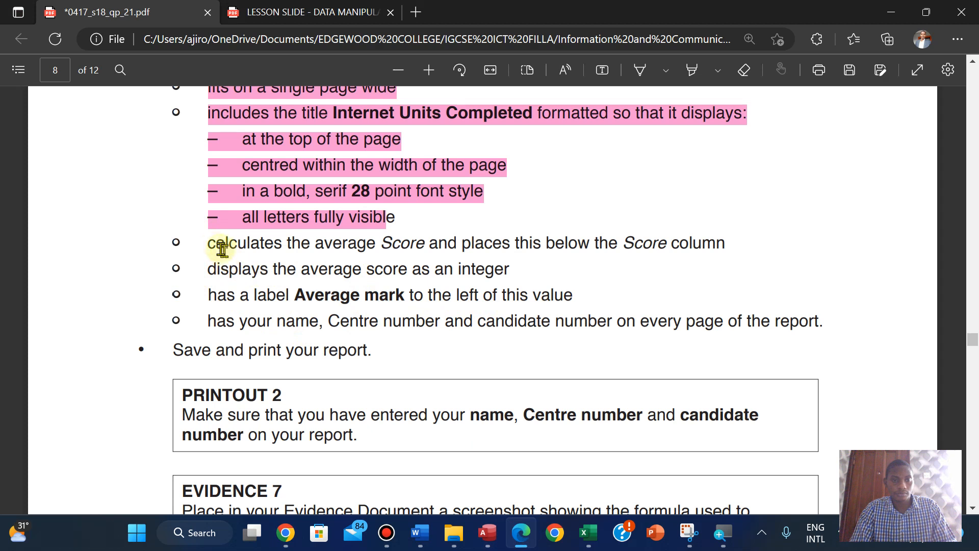
{"action": "left_click_drag", "start_coordinate": [219, 247], "coordinate": [850, 320]}
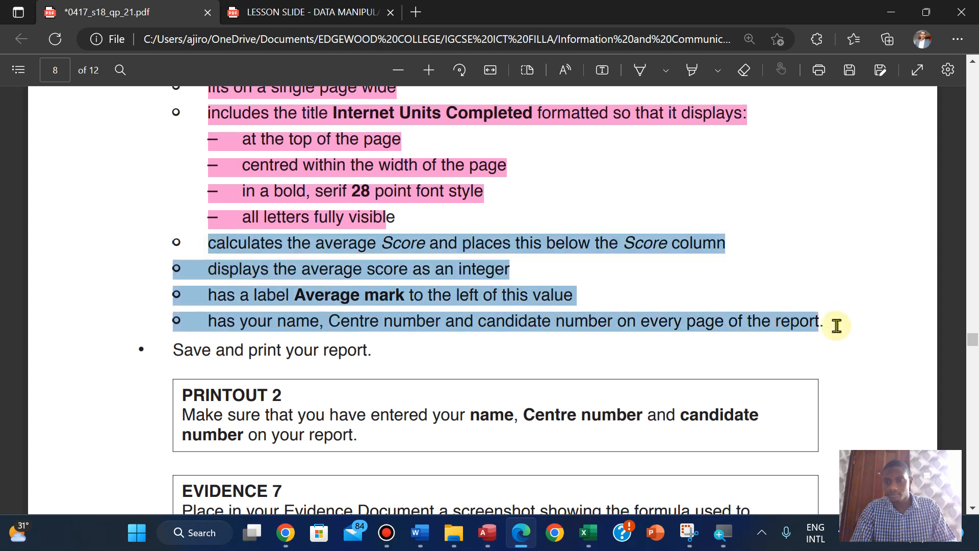
{"action": "mouse_move", "coordinate": [855, 248]}
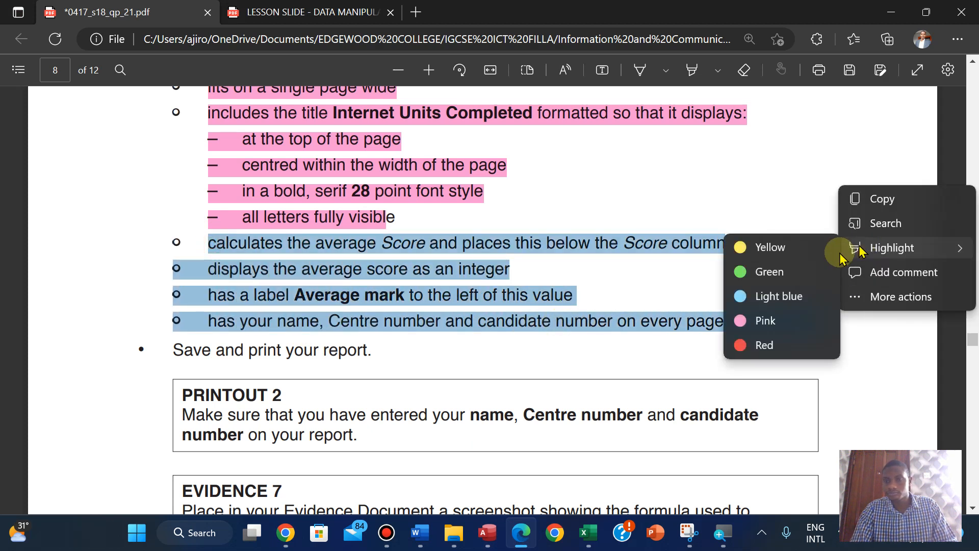
{"action": "left_click", "coordinate": [754, 319]}
- Highlight the instruction "Save and print your report." in pink
{"action": "scroll", "coordinate": [749, 316], "scroll_direction": "down", "scroll_amount": 2}
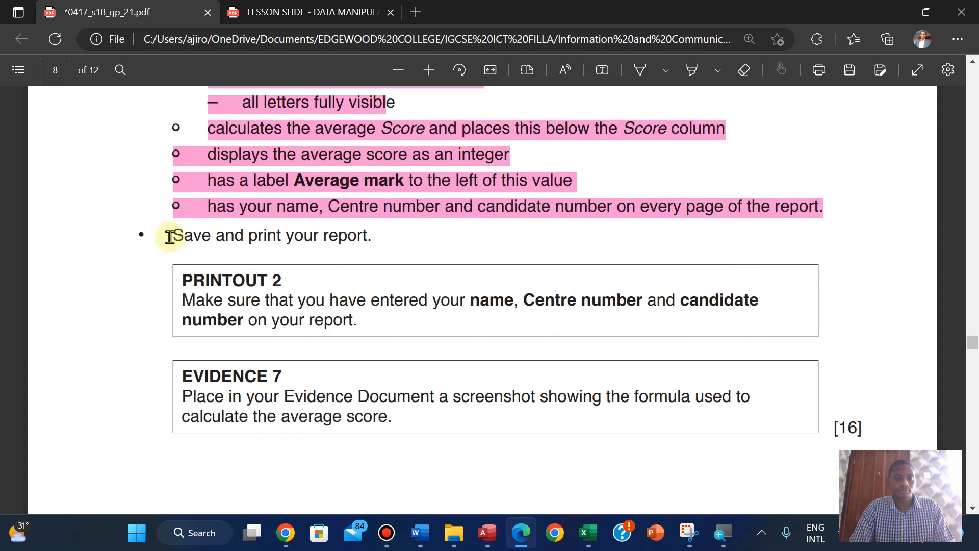
{"action": "left_click_drag", "start_coordinate": [171, 237], "coordinate": [381, 241]}
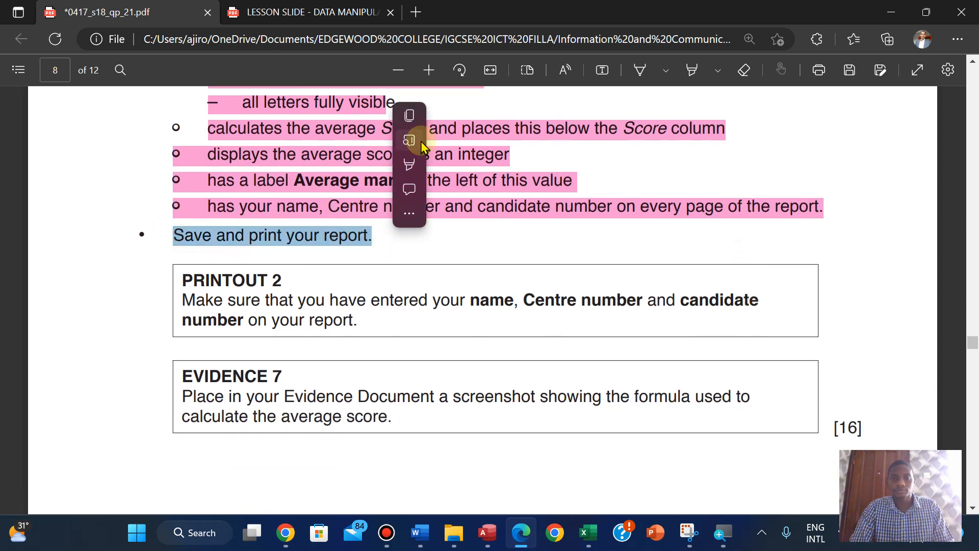
{"action": "mouse_move", "coordinate": [459, 165]}
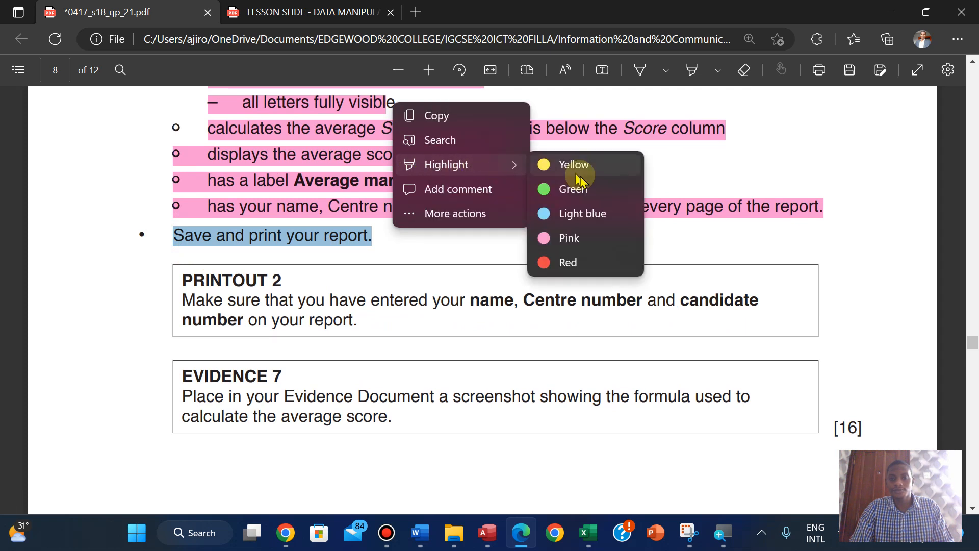
{"action": "left_click", "coordinate": [569, 236]}
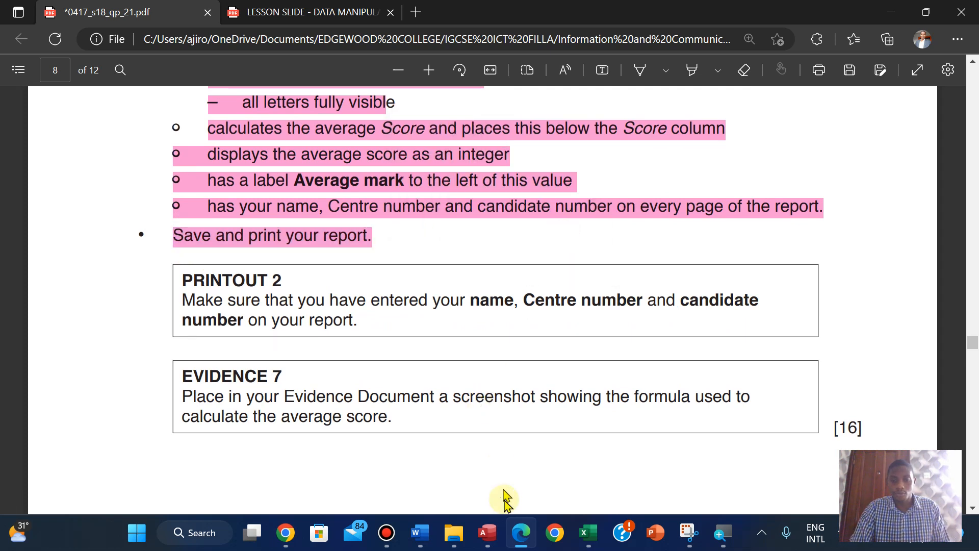
- Switch to Access, show the report in Print Preview and examine the footer of both pages
{"action": "left_click", "coordinate": [485, 541]}
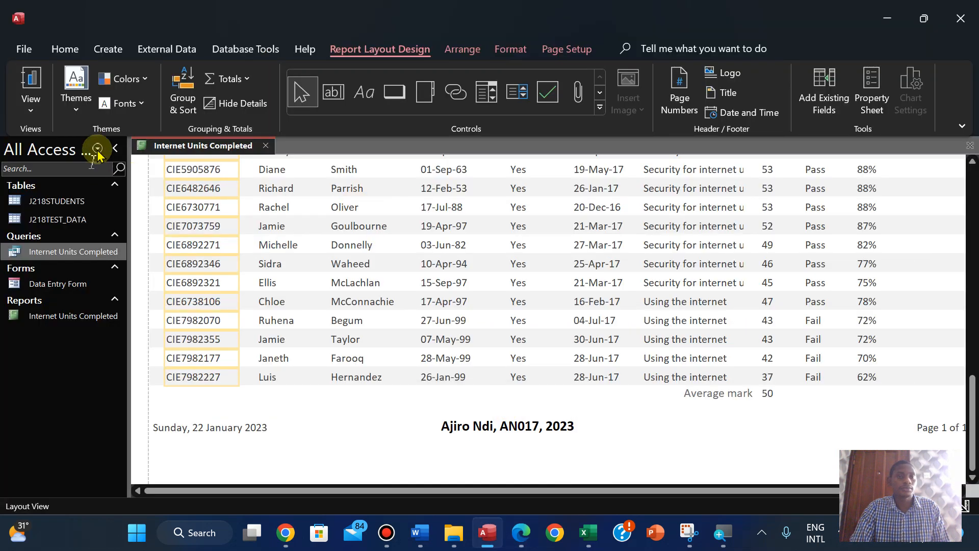
{"action": "left_click", "coordinate": [31, 98]}
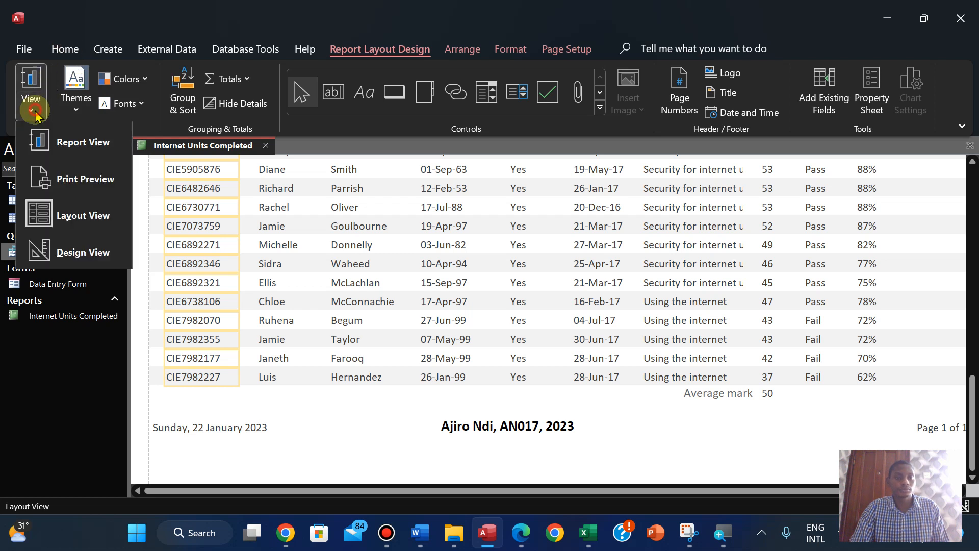
{"action": "left_click", "coordinate": [74, 189]}
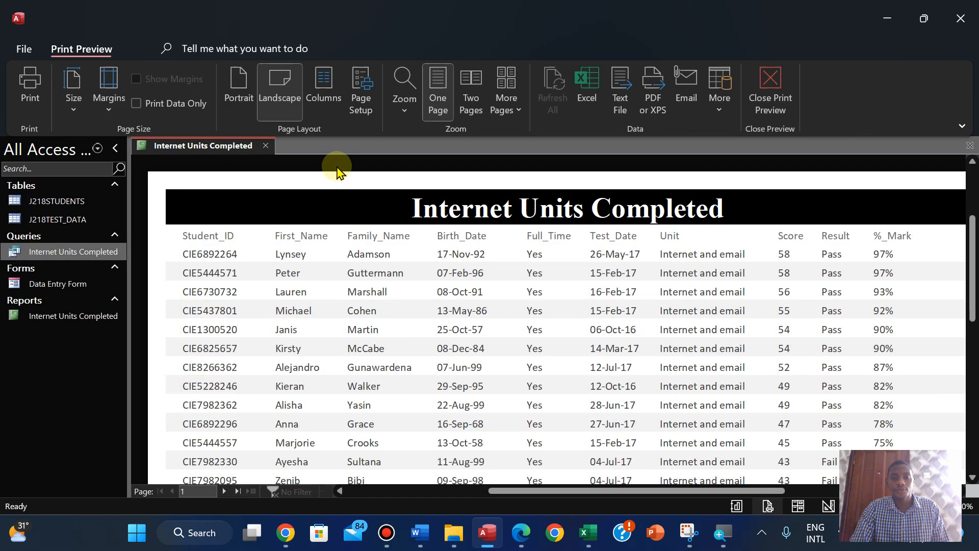
{"action": "scroll", "coordinate": [972, 258], "scroll_direction": "down", "scroll_amount": 3}
{"action": "left_click_drag", "start_coordinate": [972, 260], "coordinate": [969, 360]}
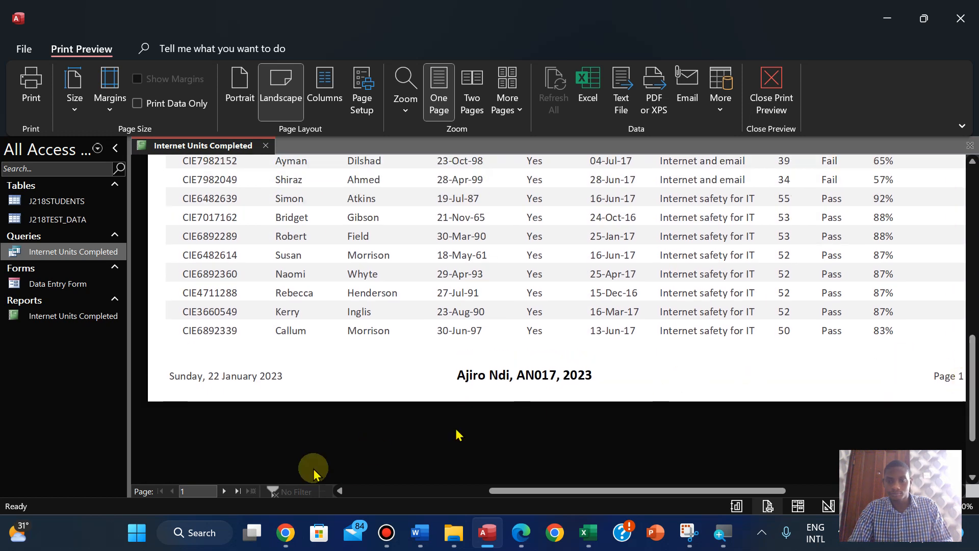
{"action": "left_click", "coordinate": [223, 492]}
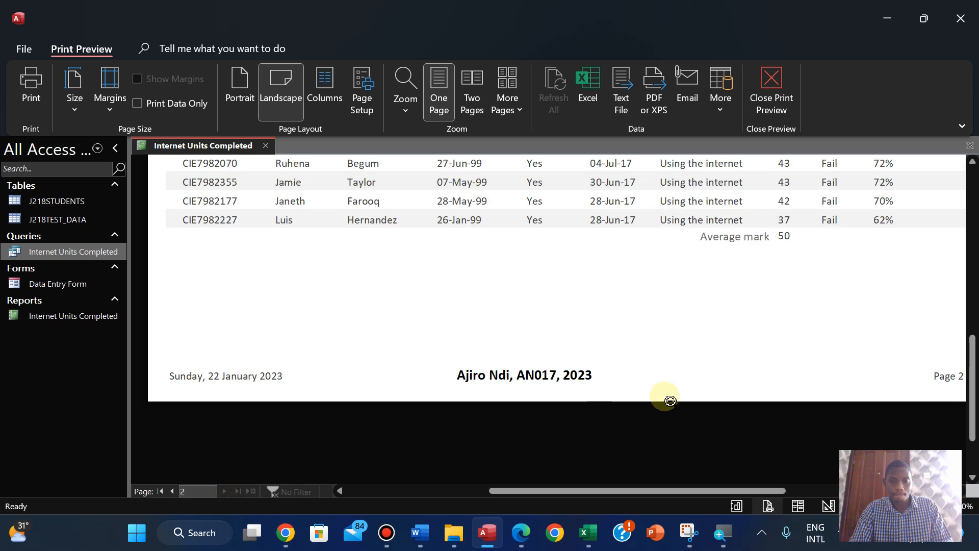
{"action": "mouse_move", "coordinate": [973, 363]}
{"action": "left_mouse_down"}
{"action": "mouse_move", "coordinate": [970, 327]}
{"action": "mouse_move", "coordinate": [969, 364]}
{"action": "left_mouse_up"}
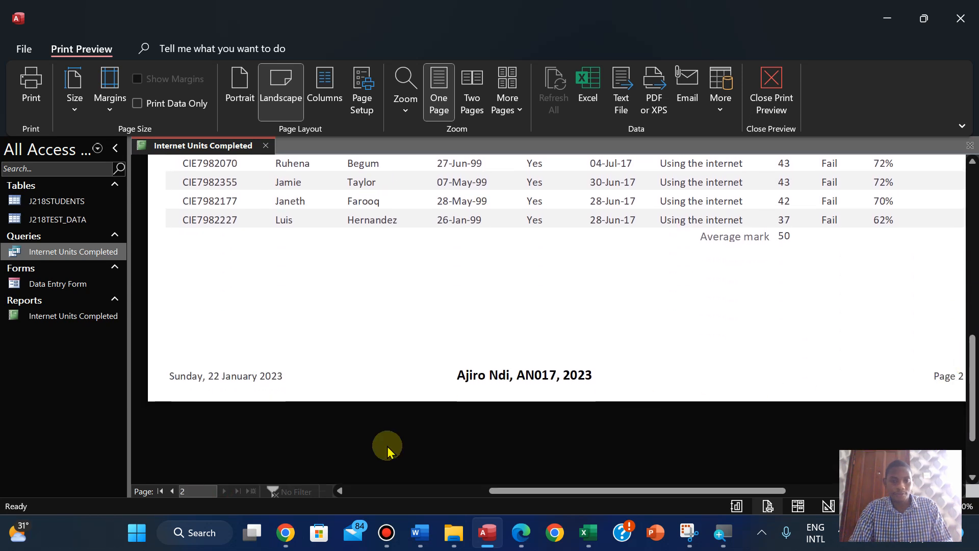
- Switch to the exam paper in Edge and copy the heading "PRINTOUT 2"
{"action": "left_click", "coordinate": [517, 535]}
{"action": "mouse_move", "coordinate": [487, 533]}
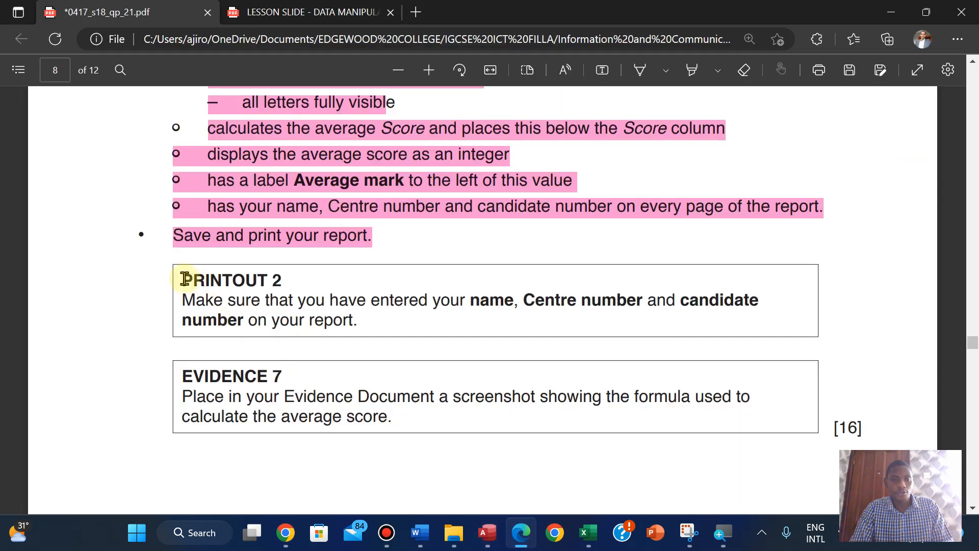
{"action": "left_click_drag", "start_coordinate": [184, 278], "coordinate": [286, 275]}
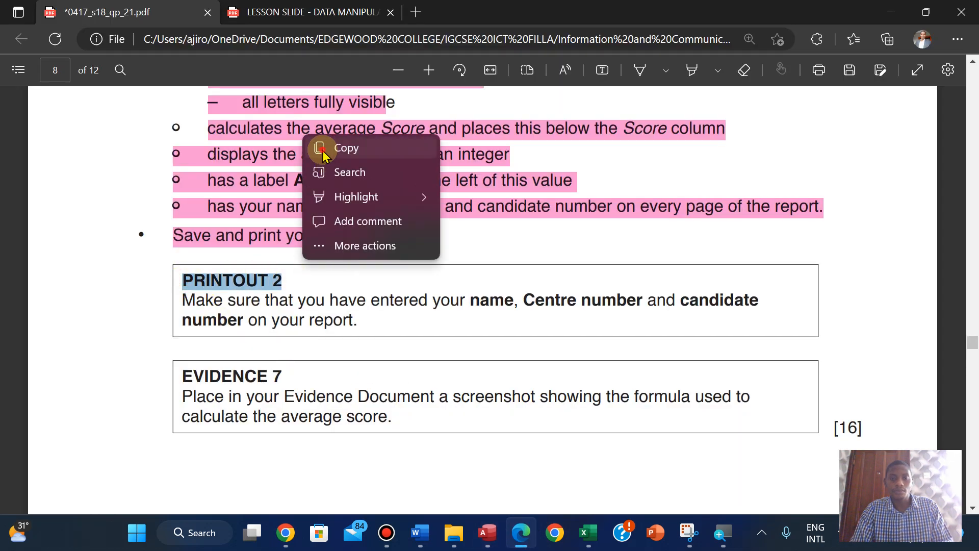
{"action": "left_click", "coordinate": [322, 151]}
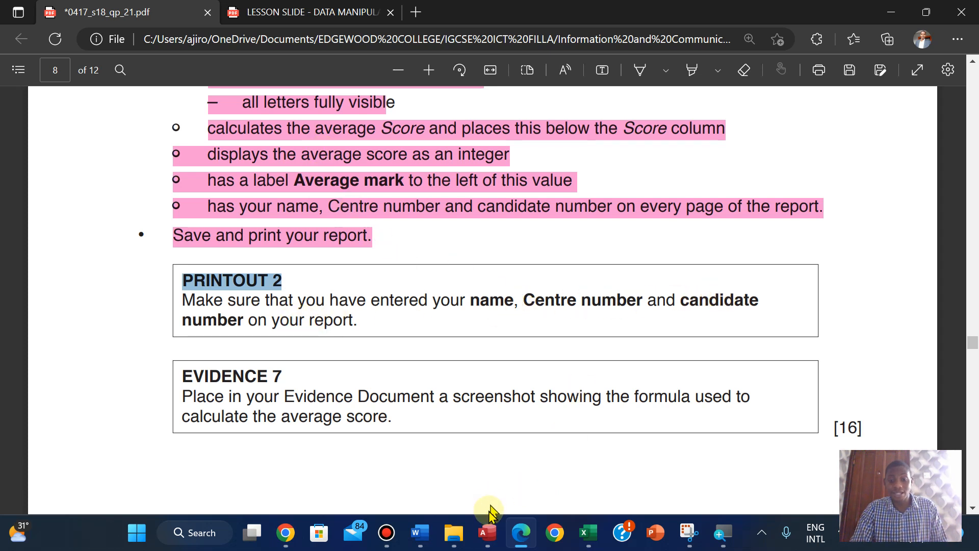
- Switch back to Access and print all pages of the report with Microsoft Print to PDF
{"action": "mouse_move", "coordinate": [487, 530]}
{"action": "left_click", "coordinate": [483, 477]}
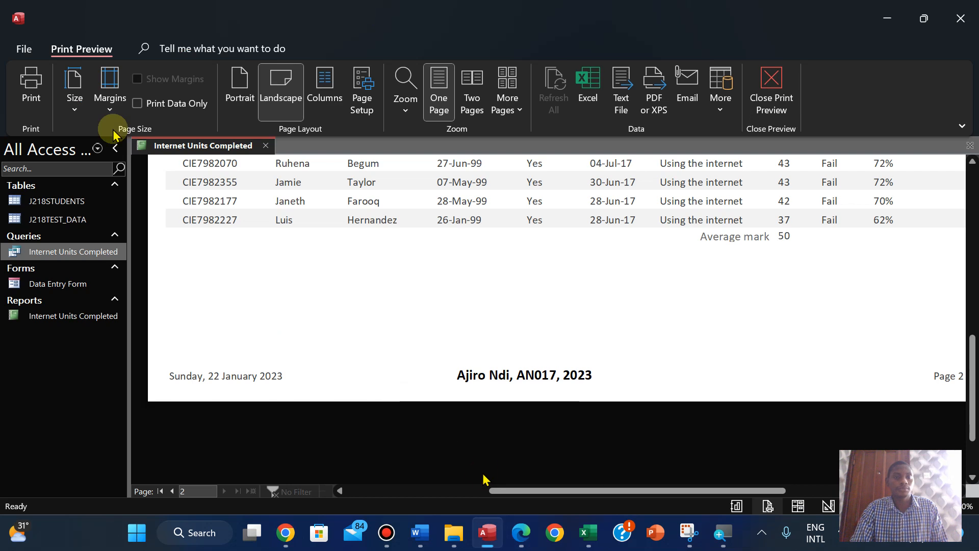
{"action": "left_click", "coordinate": [32, 84]}
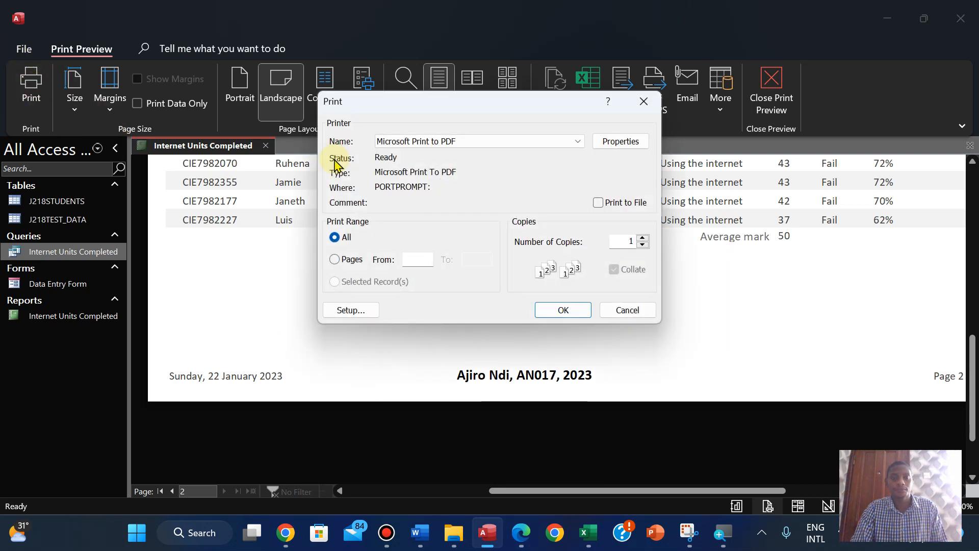
{"action": "left_click", "coordinate": [574, 311]}
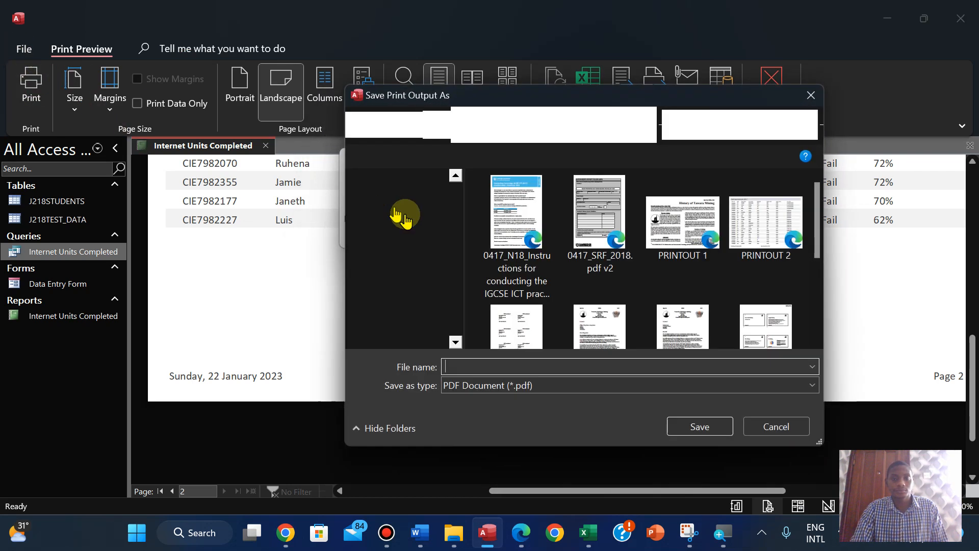
- Save the print output as PRINTOUT 2 in the 06_0417_21 subfolder of the 2018 May-June folder
{"action": "left_click", "coordinate": [498, 127]}
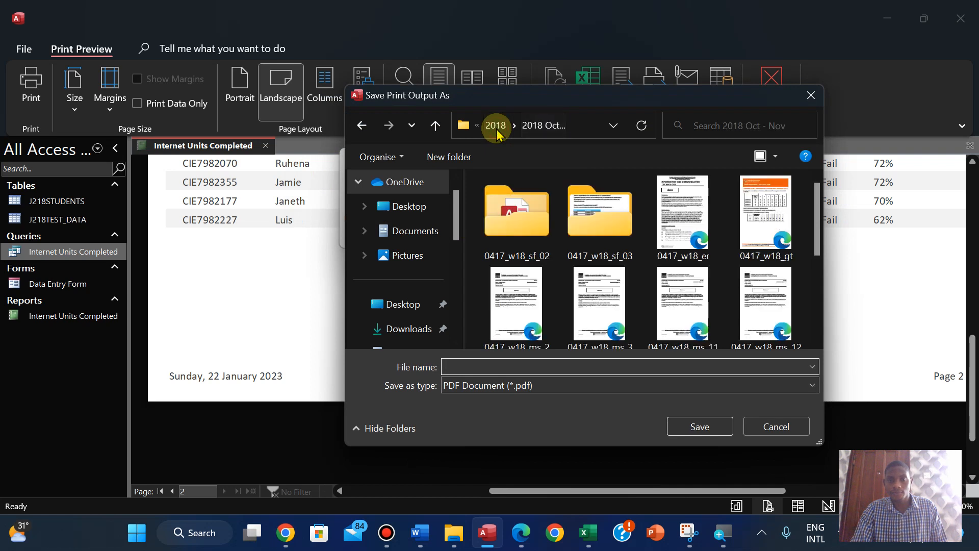
{"action": "left_click", "coordinate": [497, 130]}
{"action": "double_click", "coordinate": [621, 211]}
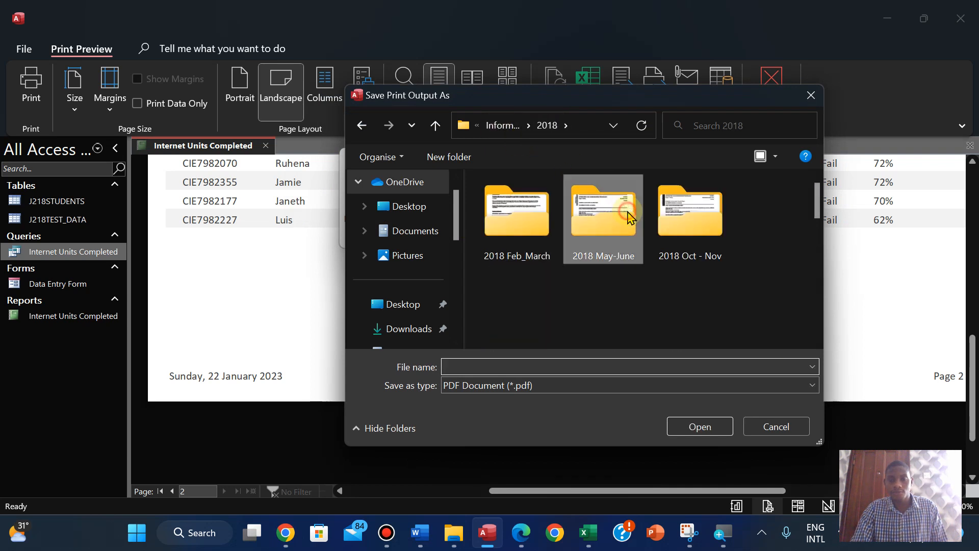
{"action": "double_click", "coordinate": [508, 217]}
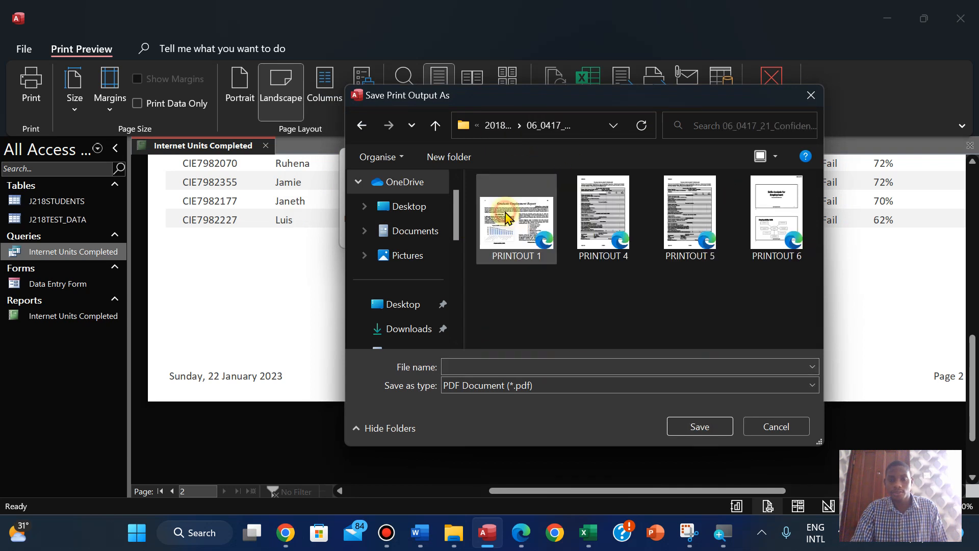
{"action": "left_click", "coordinate": [453, 367]}
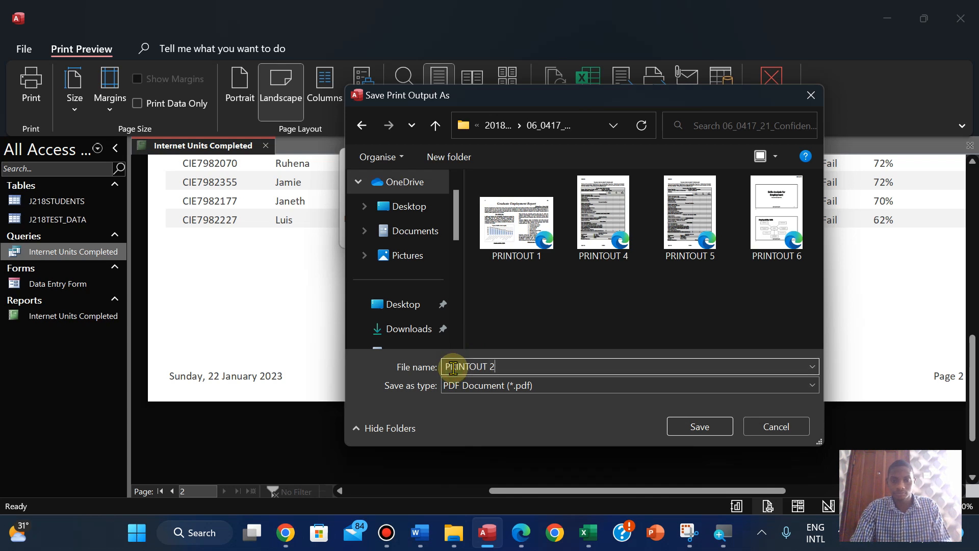
{"action": "left_click", "coordinate": [696, 427]}
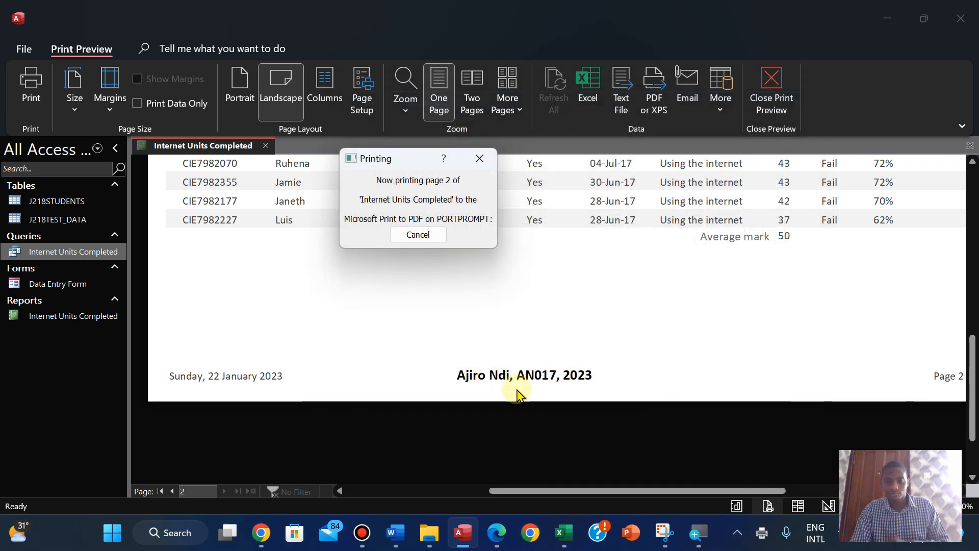
- Check the Evidence 7 instruction in the exam paper, then return to Access, close Print Preview and show the report in Design View
{"action": "left_click", "coordinate": [495, 534]}
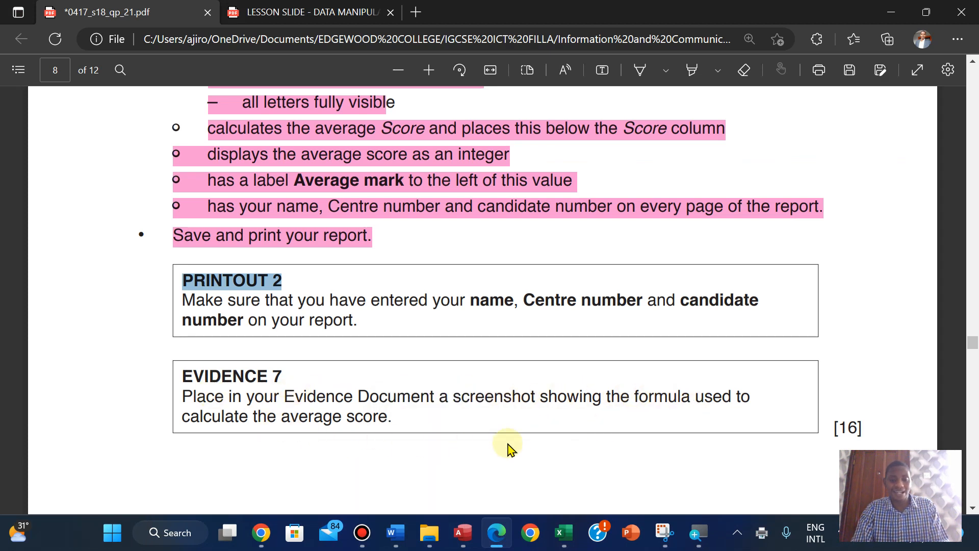
{"action": "left_click", "coordinate": [464, 534]}
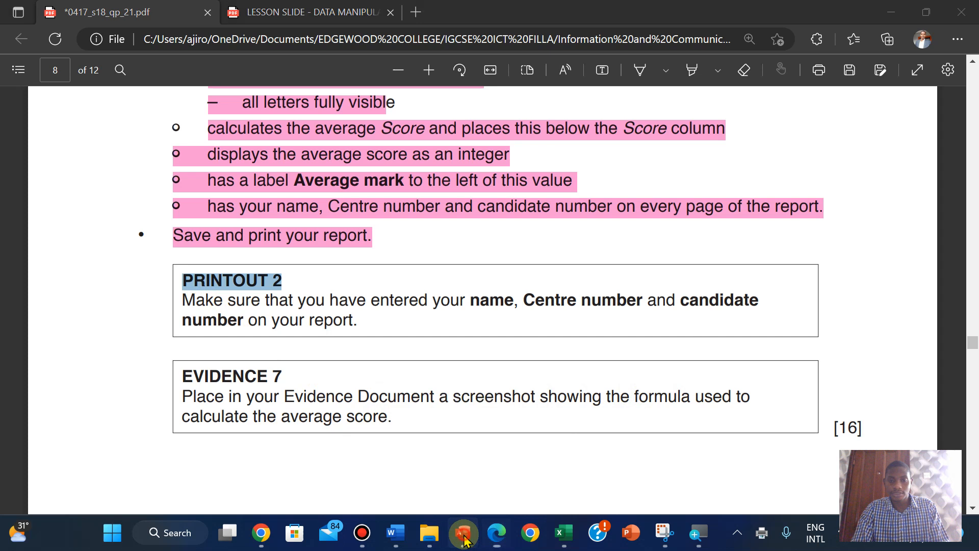
{"action": "left_click", "coordinate": [788, 84]}
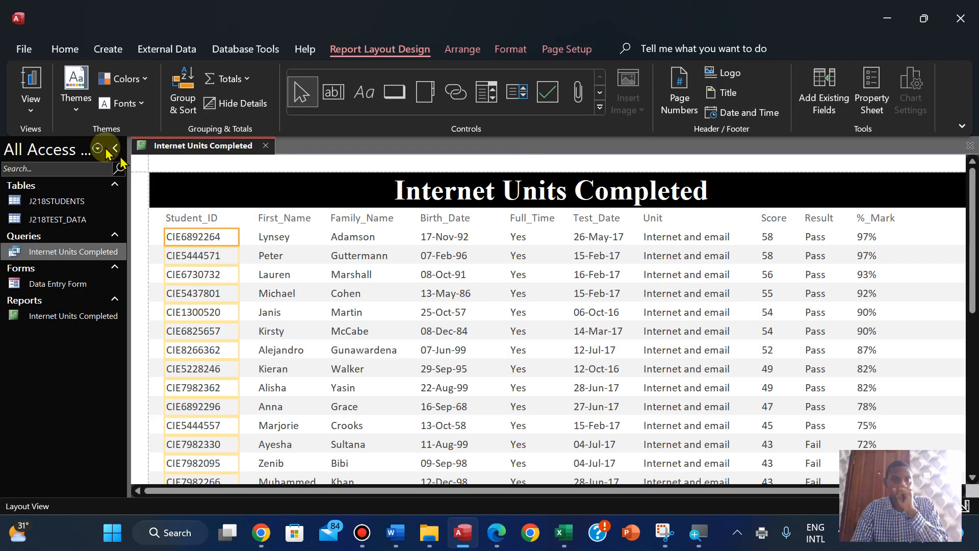
{"action": "left_click", "coordinate": [42, 112]}
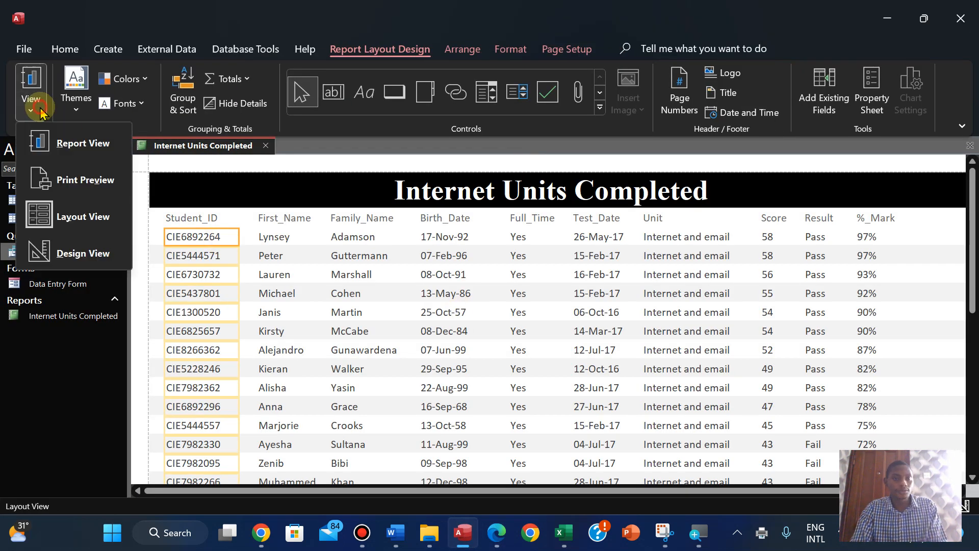
{"action": "left_click", "coordinate": [72, 250]}
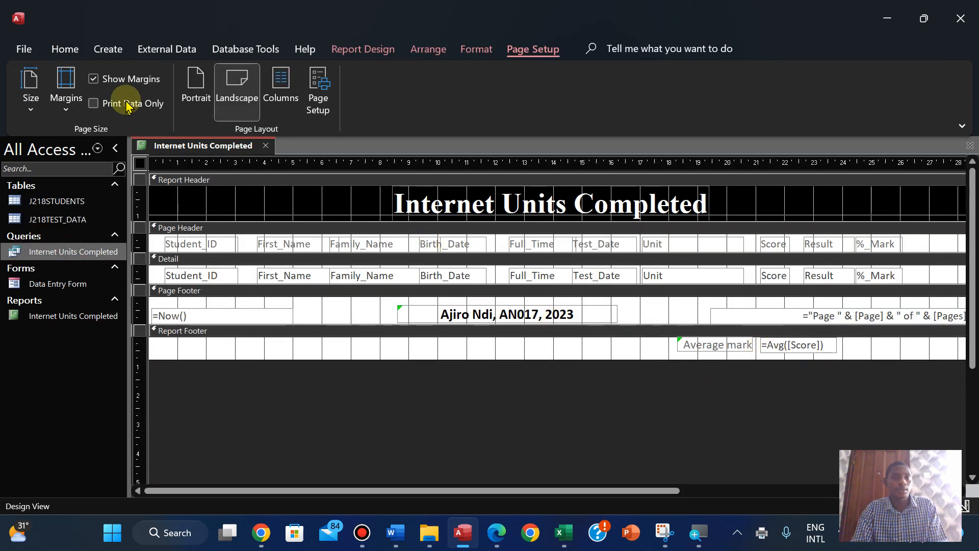
- Capture a rectangular snip of the =Avg([Score]) formula in the report footer with Snipping Tool
{"action": "left_click", "coordinate": [665, 532]}
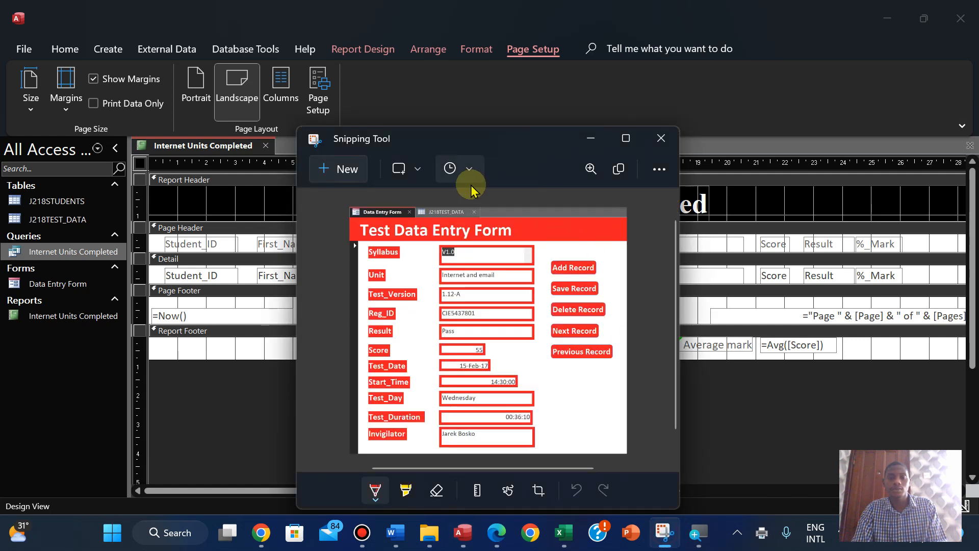
{"action": "left_click", "coordinate": [322, 171]}
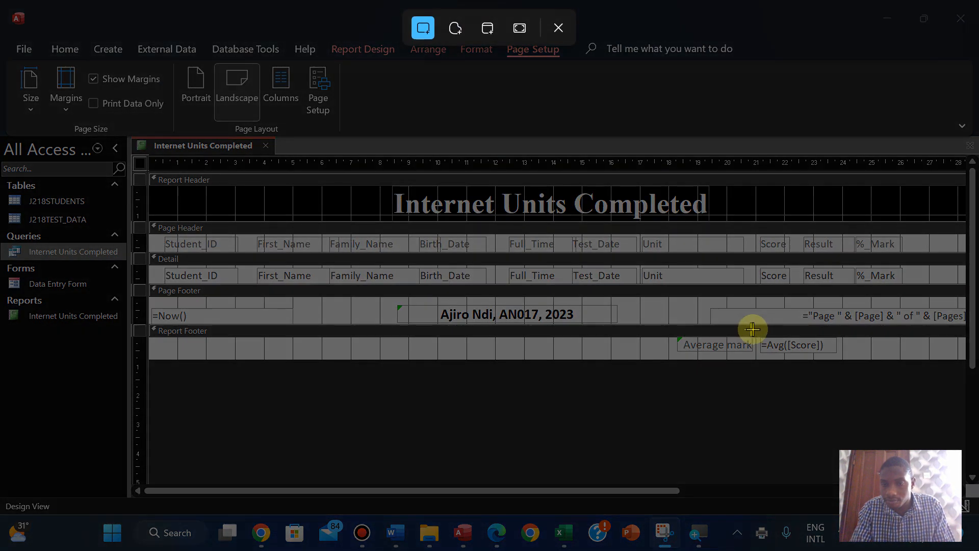
{"action": "left_click_drag", "start_coordinate": [758, 333], "coordinate": [853, 354]}
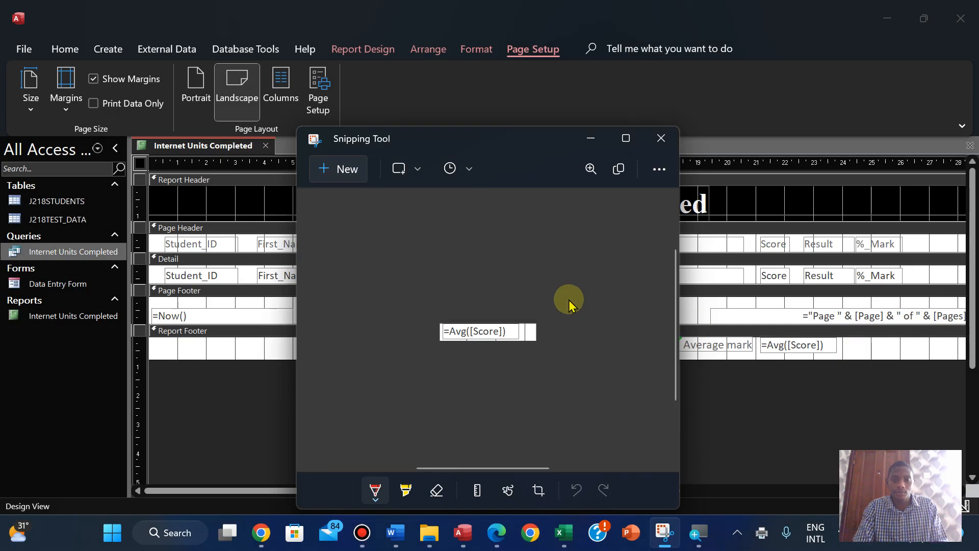
- Switch to the J218EVIDENCE2023 document in Word and paste the average formula screenshot under Step 25 – EVIDENCE 7
{"action": "left_click", "coordinate": [499, 535]}
{"action": "mouse_move", "coordinate": [453, 542]}
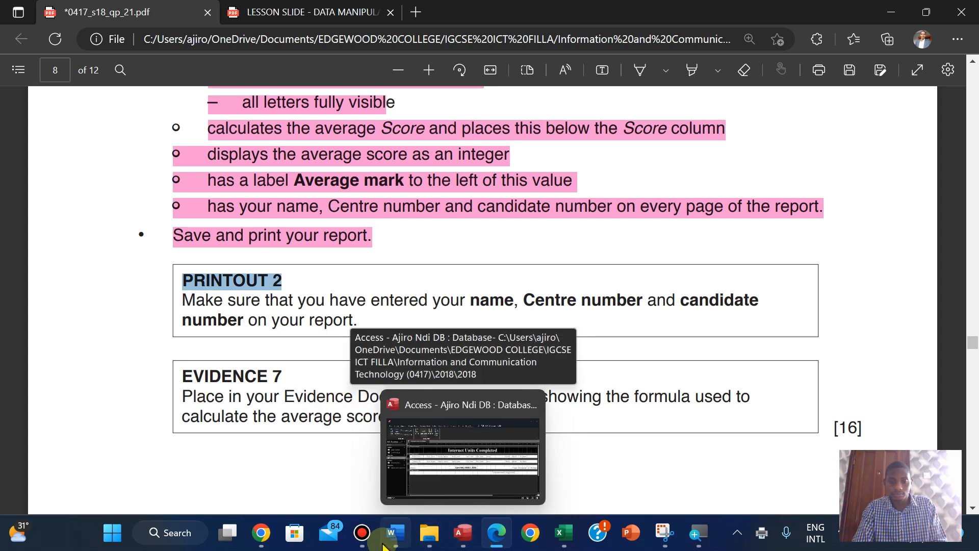
{"action": "left_click", "coordinate": [389, 482]}
{"action": "left_click_drag", "start_coordinate": [977, 347], "coordinate": [975, 365]}
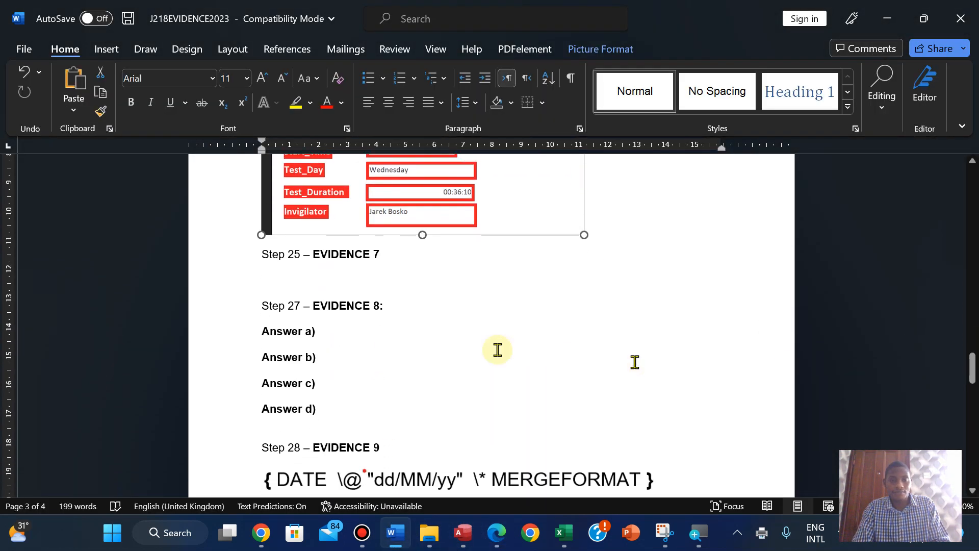
{"action": "left_click", "coordinate": [274, 275]}
{"action": "type", "text": "=Avg([Score])"}
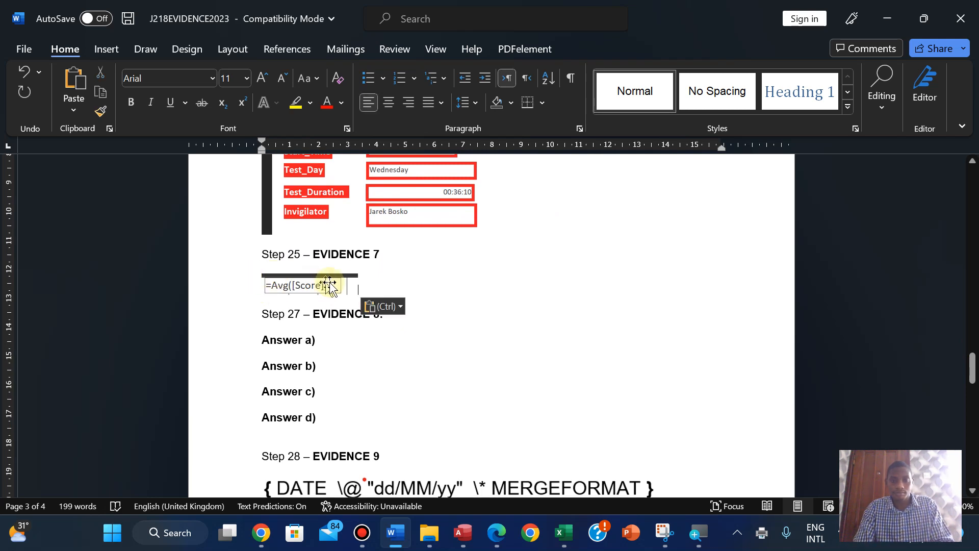
- Enlarge the pasted formula screenshot under EVIDENCE 7 to roughly three times its width so the formula is readable
{"action": "left_click", "coordinate": [331, 284]}
{"action": "left_click_drag", "start_coordinate": [359, 295], "coordinate": [537, 323]}
{"action": "left_click", "coordinate": [570, 309]}
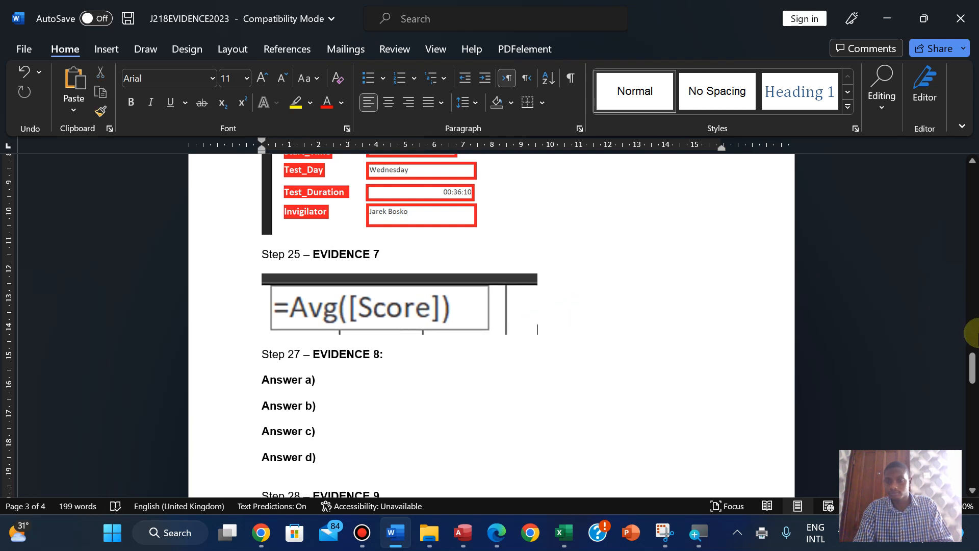
{"action": "left_click_drag", "start_coordinate": [971, 368], "coordinate": [971, 373]}
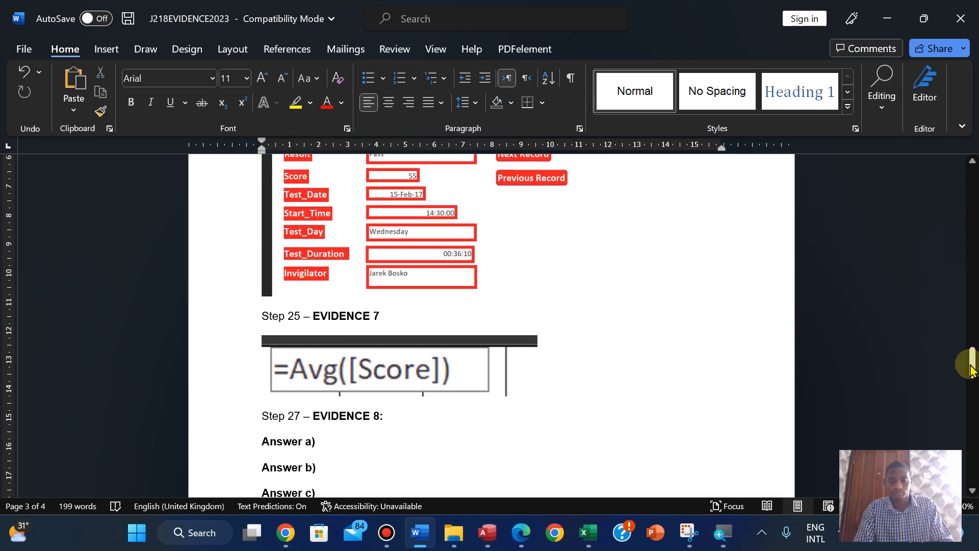
- Switch to the exam paper in Edge and highlight the whole PRINTOUT 2 instruction in green
{"action": "left_click", "coordinate": [521, 530]}
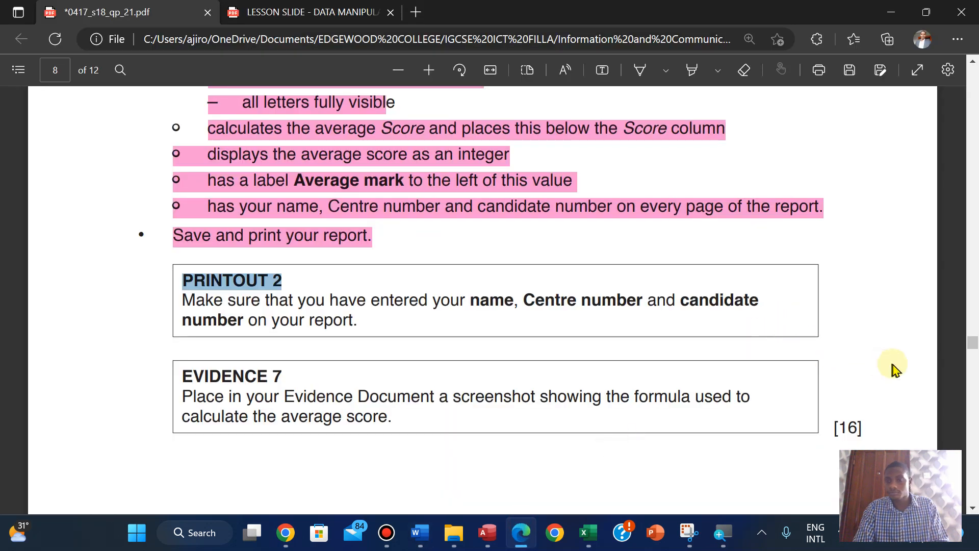
{"action": "scroll", "coordinate": [896, 328], "scroll_direction": "down", "scroll_amount": 1}
{"action": "scroll", "coordinate": [896, 328], "scroll_direction": "up", "scroll_amount": 1}
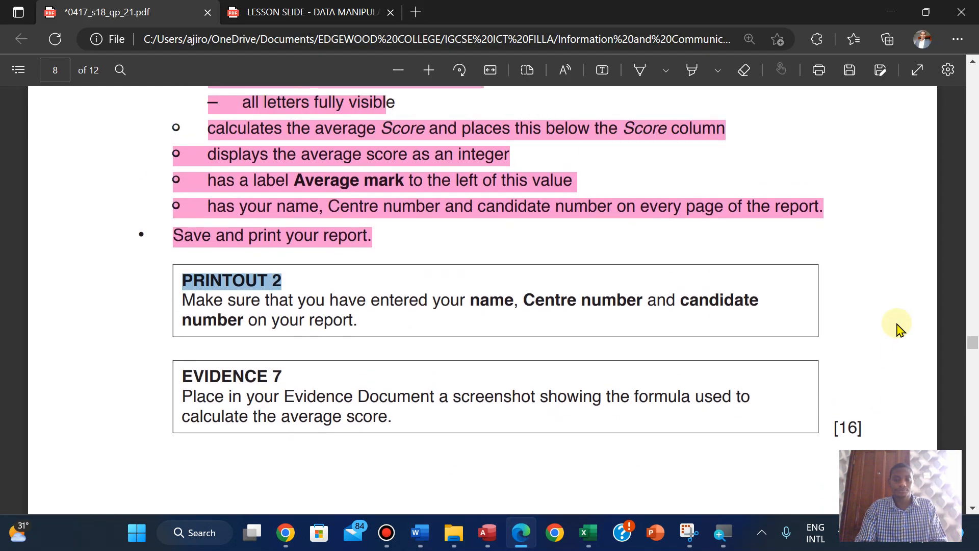
{"action": "left_click", "coordinate": [569, 314]}
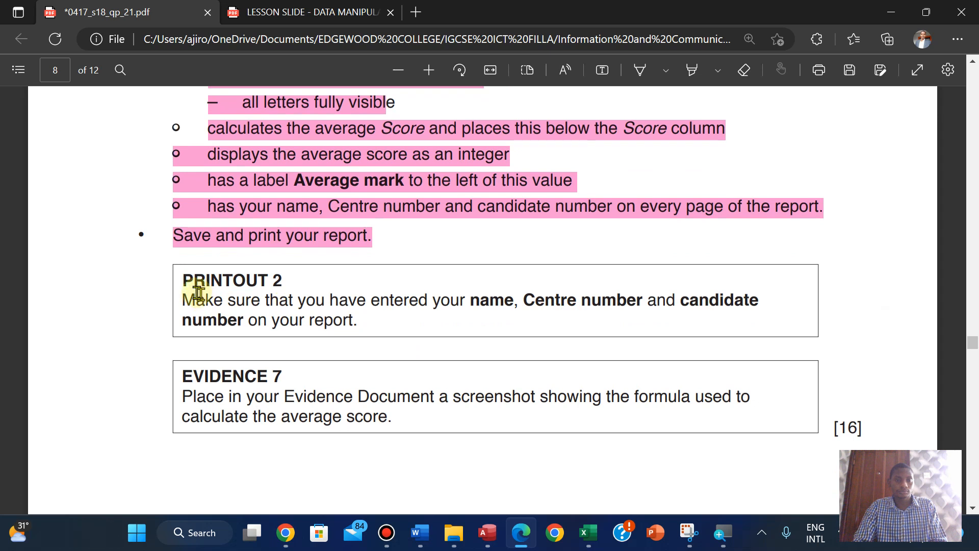
{"action": "left_click_drag", "start_coordinate": [182, 281], "coordinate": [345, 323]}
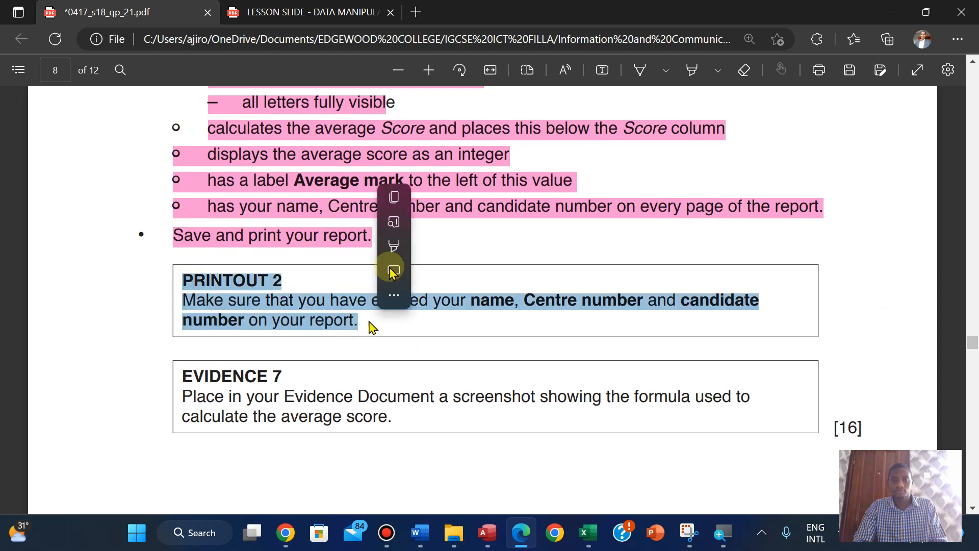
{"action": "mouse_move", "coordinate": [499, 247]}
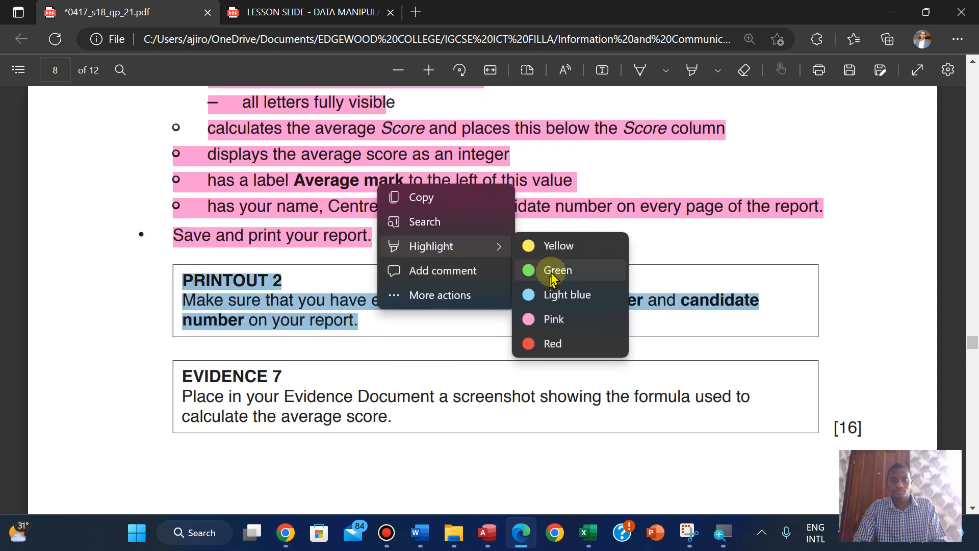
{"action": "left_click", "coordinate": [555, 276]}
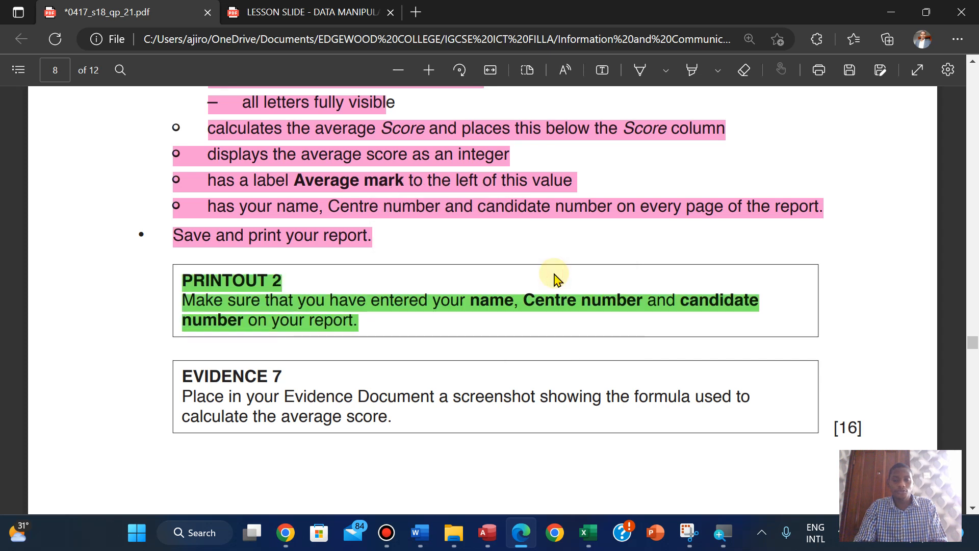
- Review the requirements of question 25 on page 8 of the exam paper
{"action": "scroll", "coordinate": [555, 278], "scroll_direction": "down", "scroll_amount": 1}
{"action": "scroll", "coordinate": [555, 278], "scroll_direction": "down", "scroll_amount": 2}
{"action": "scroll", "coordinate": [555, 278], "scroll_direction": "up", "scroll_amount": 1}
{"action": "scroll", "coordinate": [554, 278], "scroll_direction": "down", "scroll_amount": 20}
{"action": "scroll", "coordinate": [555, 278], "scroll_direction": "up", "scroll_amount": 10}
{"action": "scroll", "coordinate": [555, 277], "scroll_direction": "up", "scroll_amount": 14}
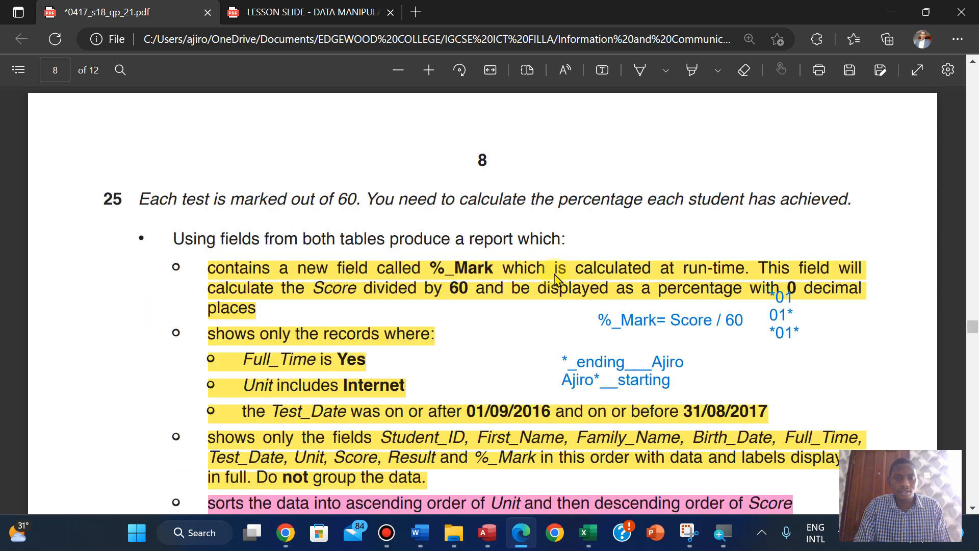
{"action": "scroll", "coordinate": [556, 278], "scroll_direction": "down", "scroll_amount": 2}
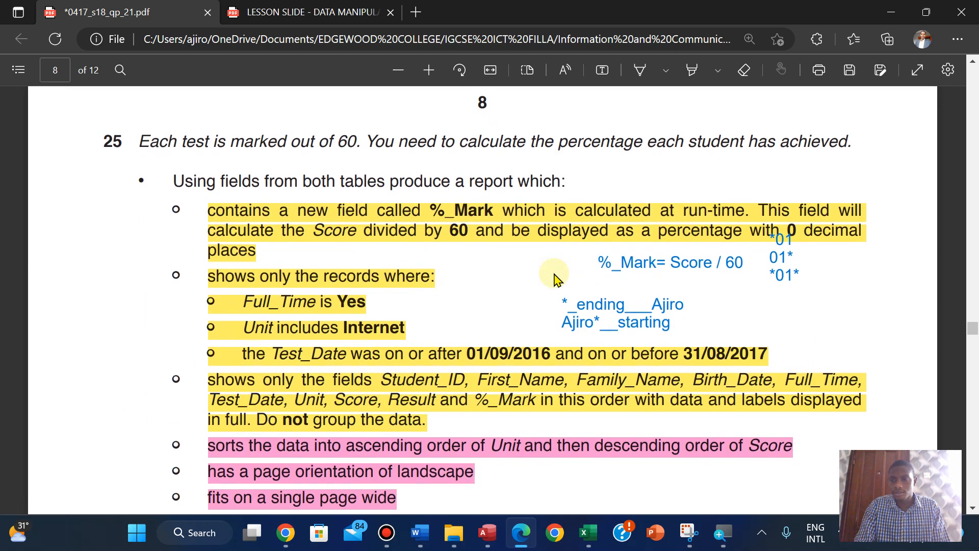
{"action": "scroll", "coordinate": [556, 278], "scroll_direction": "down", "scroll_amount": 12}
{"action": "scroll", "coordinate": [556, 279], "scroll_direction": "down", "scroll_amount": 1}
{"action": "scroll", "coordinate": [555, 279], "scroll_direction": "up", "scroll_amount": 2}
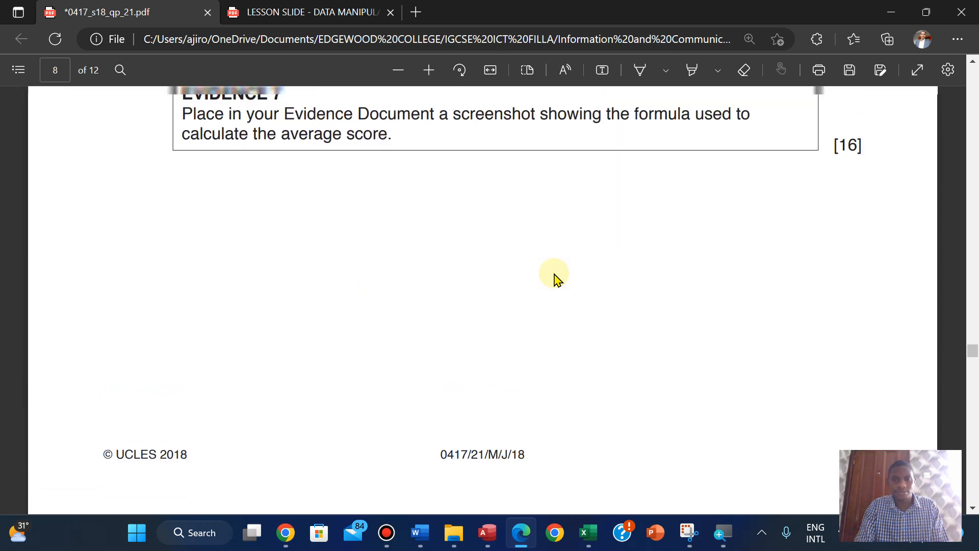
- Highlight the EVIDENCE 7 instruction, including its mark allocation, in green
{"action": "scroll", "coordinate": [556, 279], "scroll_direction": "up", "scroll_amount": 3}
{"action": "scroll", "coordinate": [555, 278], "scroll_direction": "down", "scroll_amount": 2}
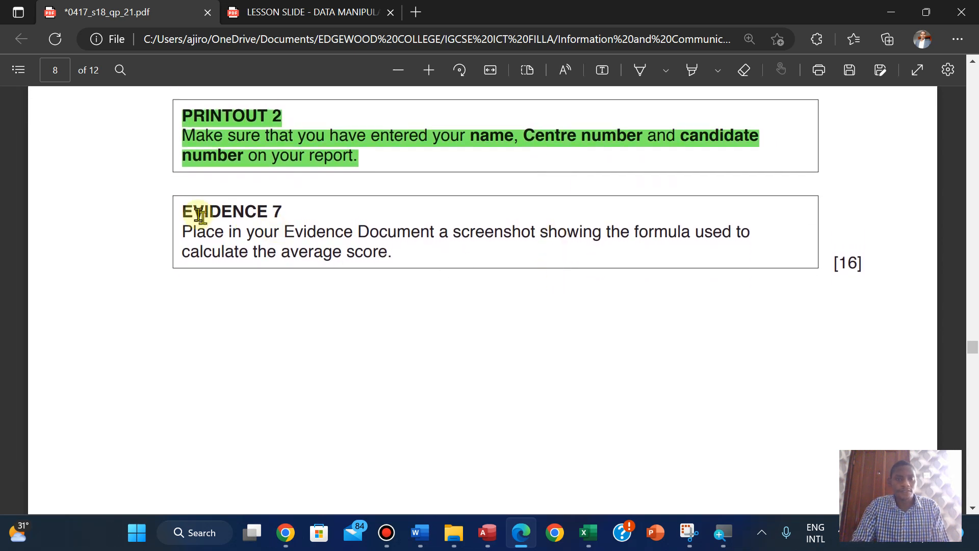
{"action": "left_click_drag", "start_coordinate": [179, 211], "coordinate": [875, 265]}
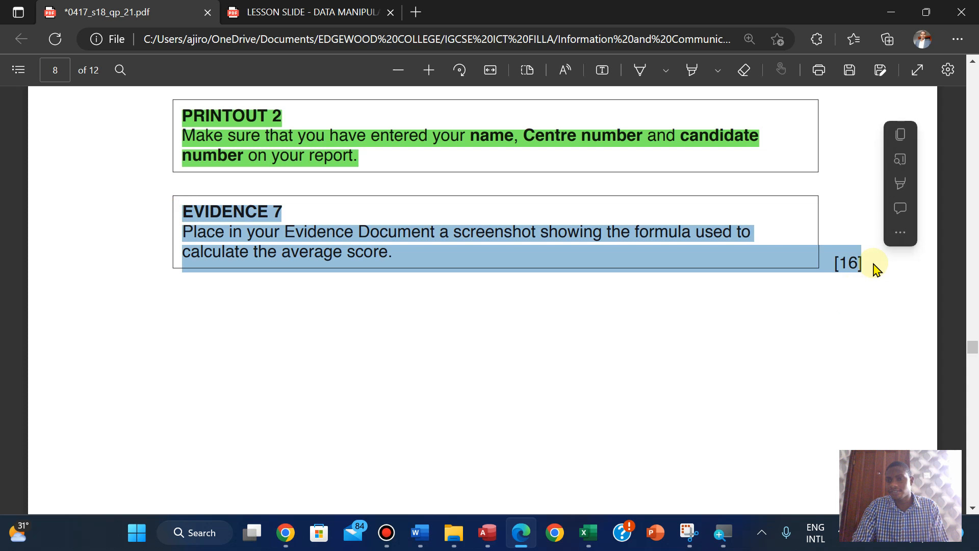
{"action": "mouse_move", "coordinate": [903, 183]}
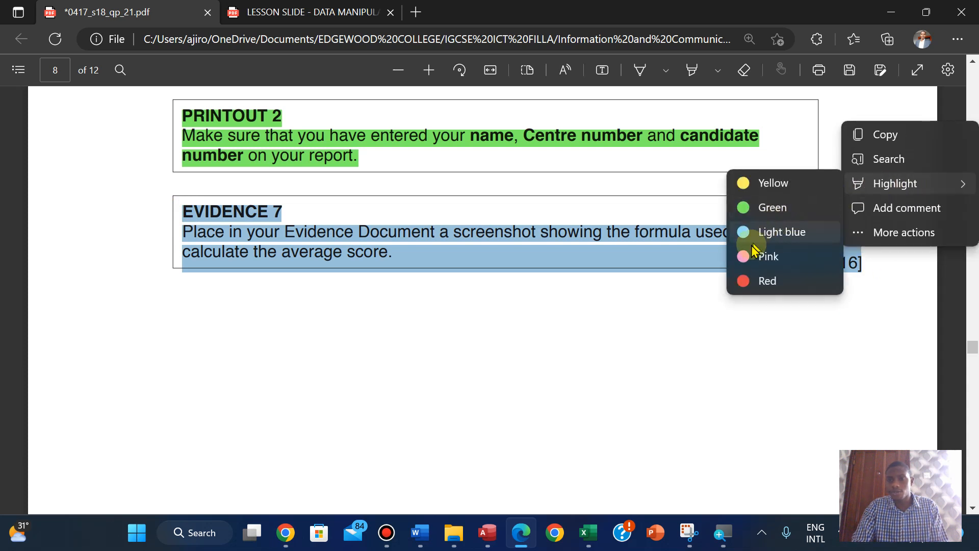
{"action": "left_click", "coordinate": [747, 207]}
- Read the report requirements of question 26 and look ahead to question 27 on page 9 of the exam paper
{"action": "scroll", "coordinate": [750, 218], "scroll_direction": "down", "scroll_amount": 6}
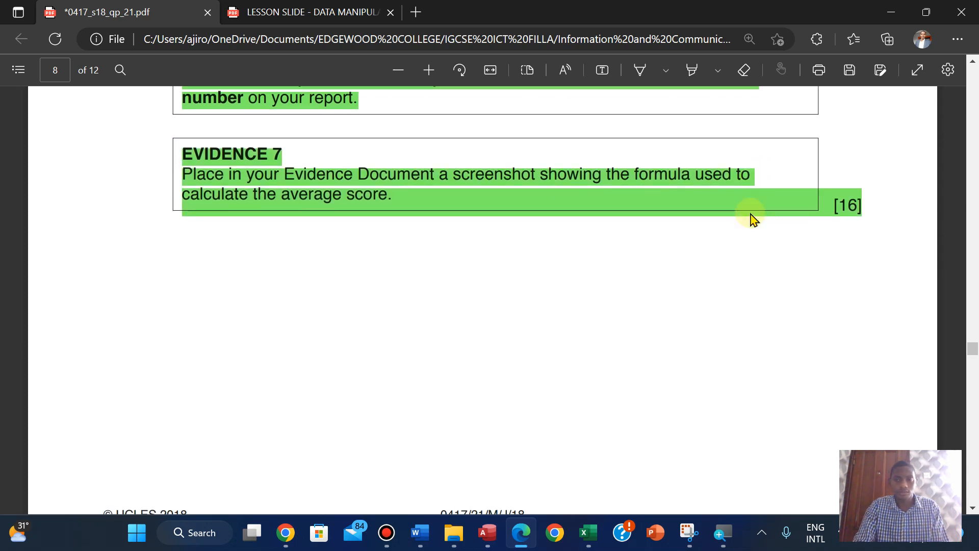
{"action": "scroll", "coordinate": [749, 219], "scroll_direction": "down", "scroll_amount": 5}
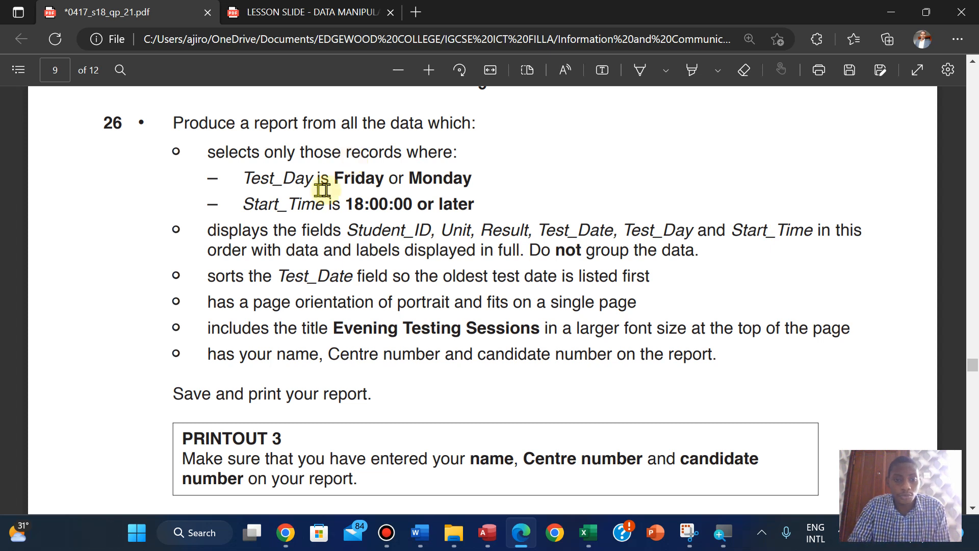
{"action": "scroll", "coordinate": [313, 288], "scroll_direction": "down", "scroll_amount": 4}
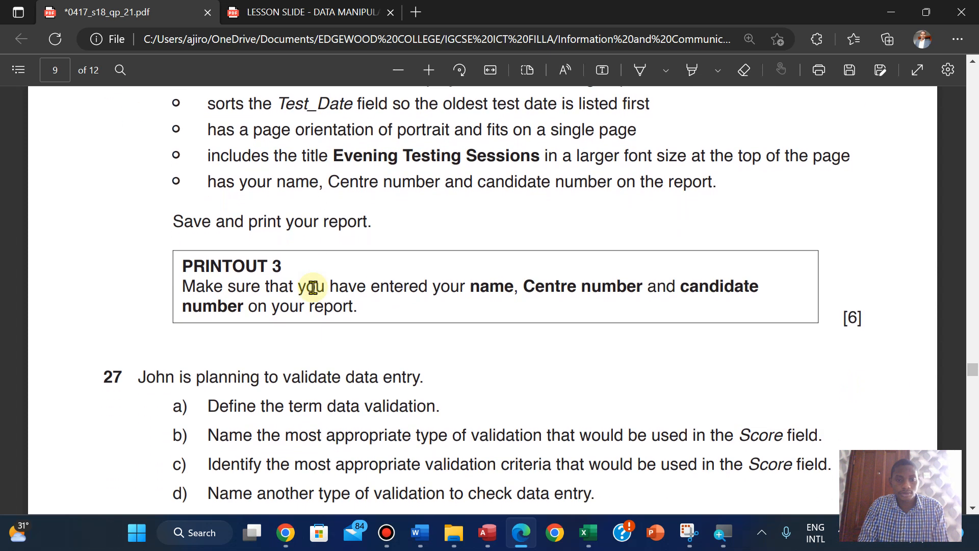
{"action": "scroll", "coordinate": [313, 288], "scroll_direction": "down", "scroll_amount": 2}
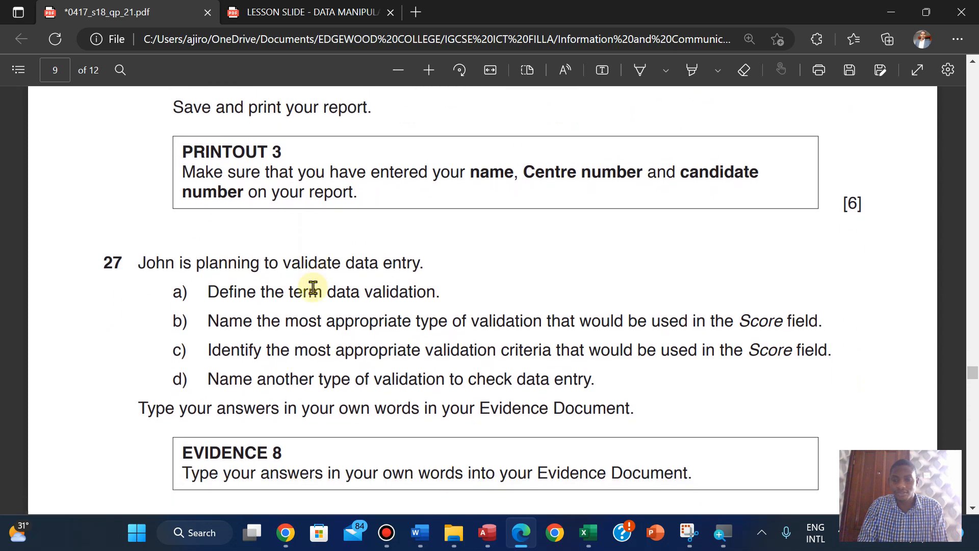
{"action": "scroll", "coordinate": [313, 288], "scroll_direction": "up", "scroll_amount": 6}
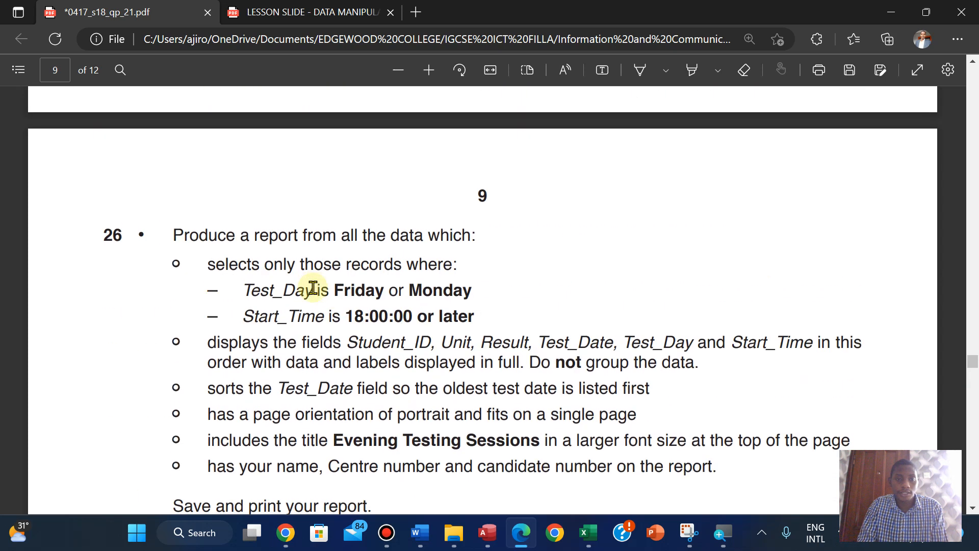
- Return to Access, show the Internet Units Completed report in Layout View, then save and close it
{"action": "left_click", "coordinate": [487, 533]}
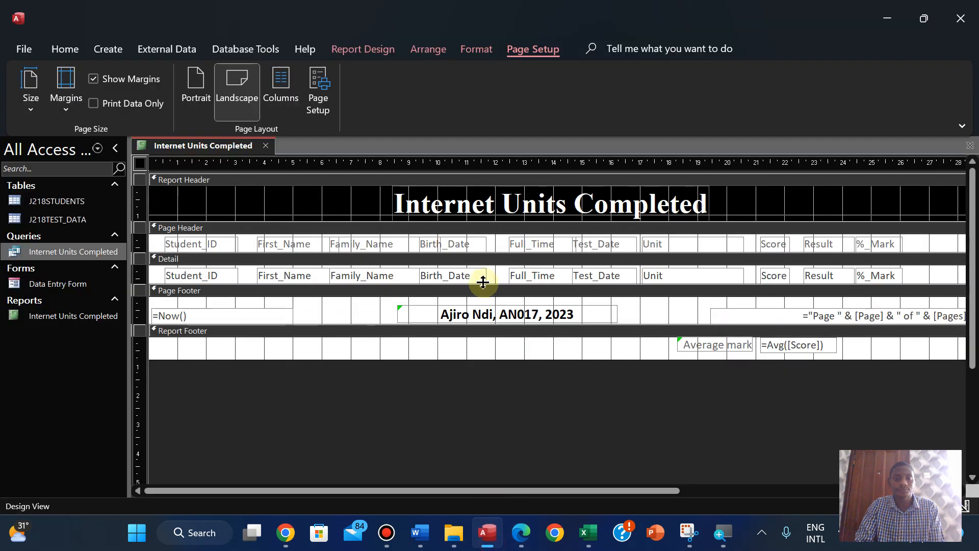
{"action": "left_click", "coordinate": [64, 47]}
{"action": "left_click", "coordinate": [74, 114]}
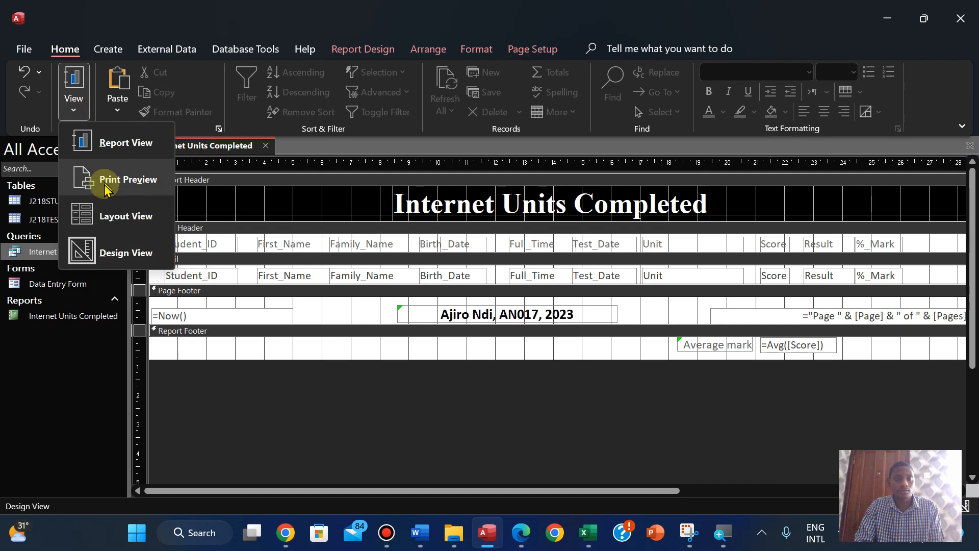
{"action": "left_click", "coordinate": [106, 217]}
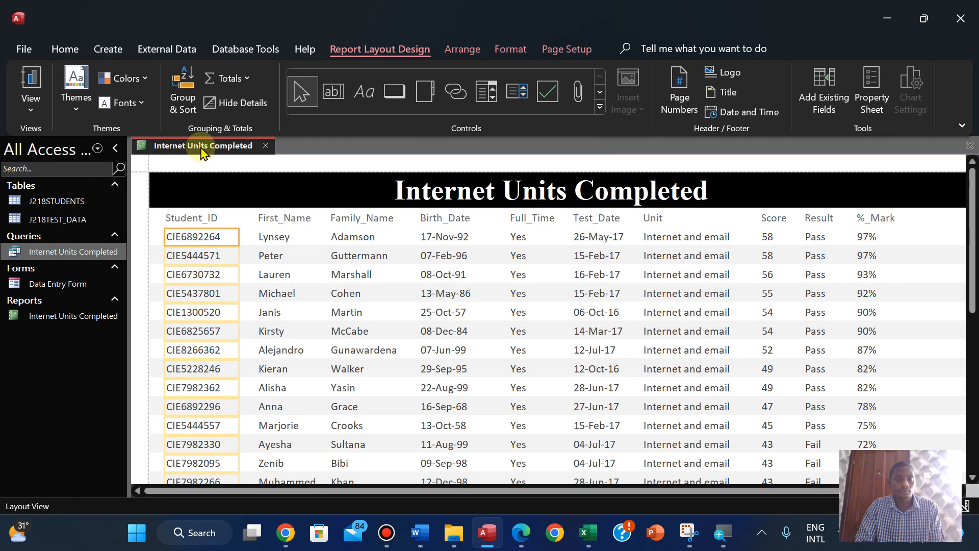
{"action": "right_click", "coordinate": [203, 149]}
{"action": "left_click", "coordinate": [222, 159]}
{"action": "right_click", "coordinate": [186, 149]}
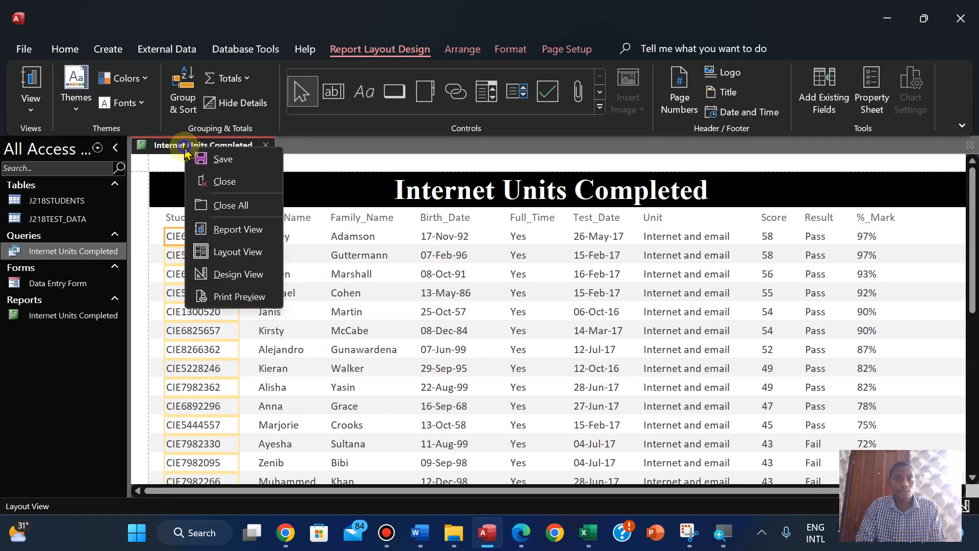
{"action": "left_click", "coordinate": [216, 183]}
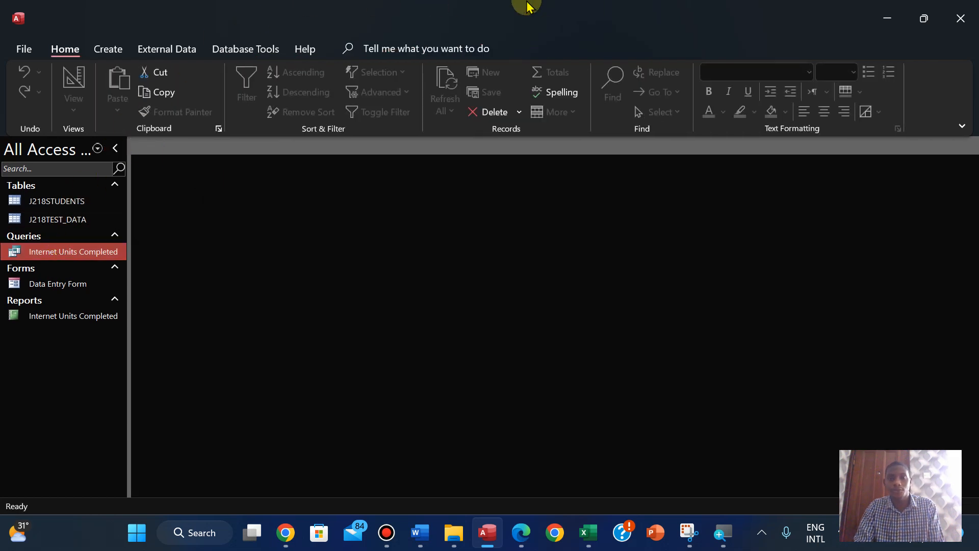
- Start a Simple Query Wizard query with table J218STUDENTS as the field source, and check question 26 in the exam paper
{"action": "mouse_move", "coordinate": [527, 6]}
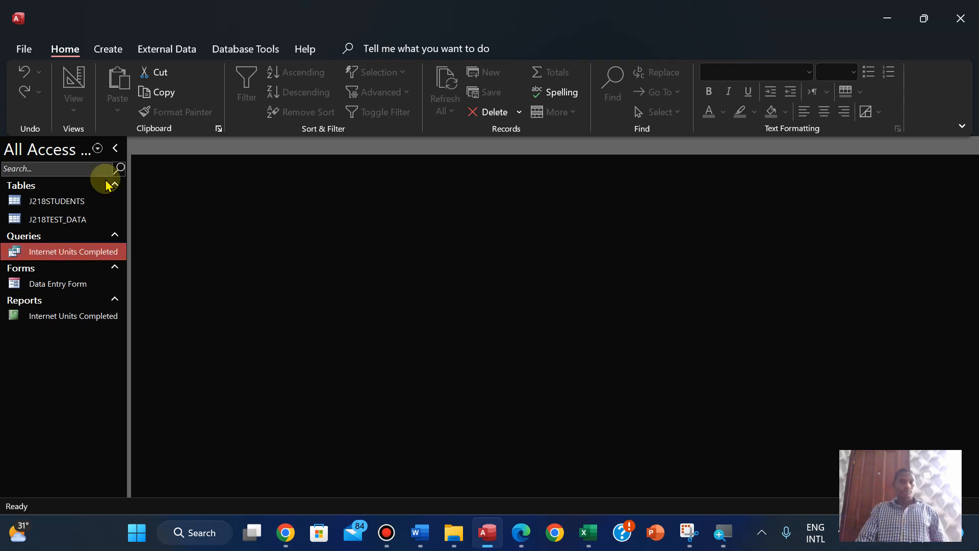
{"action": "left_click", "coordinate": [102, 49]}
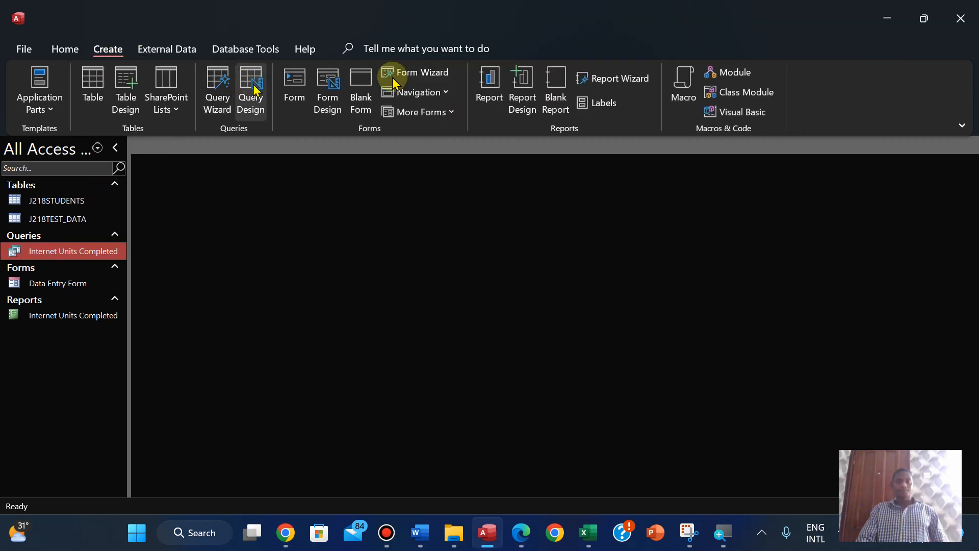
{"action": "left_click", "coordinate": [224, 107]}
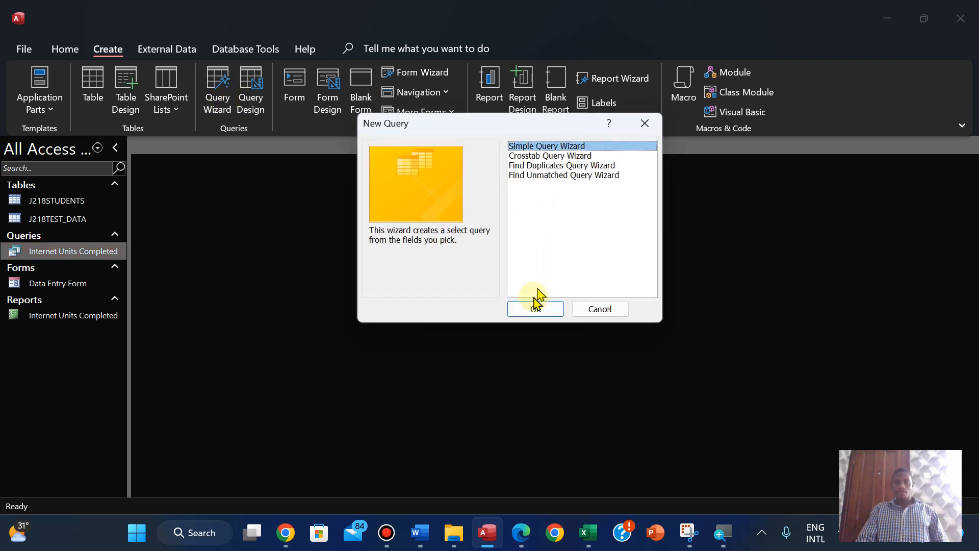
{"action": "left_click", "coordinate": [530, 309]}
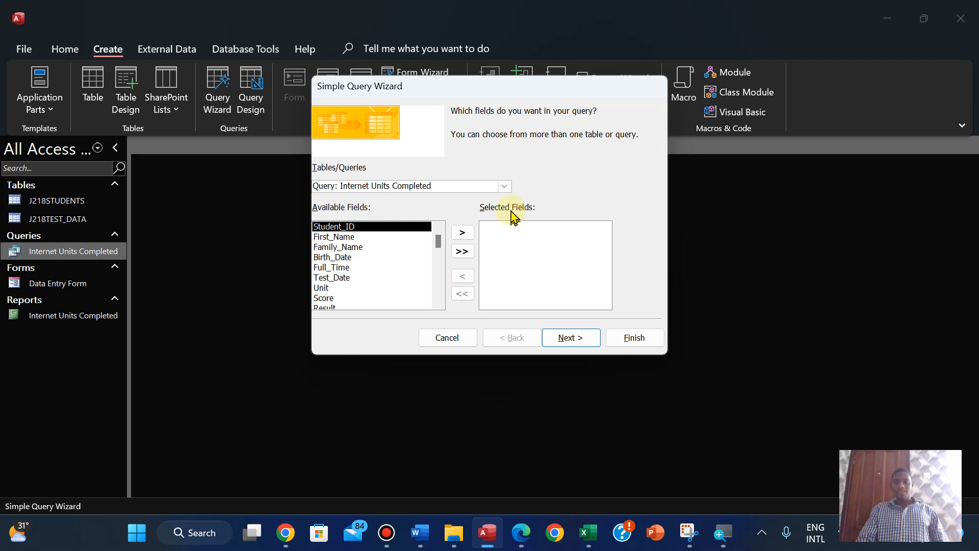
{"action": "left_click", "coordinate": [506, 187]}
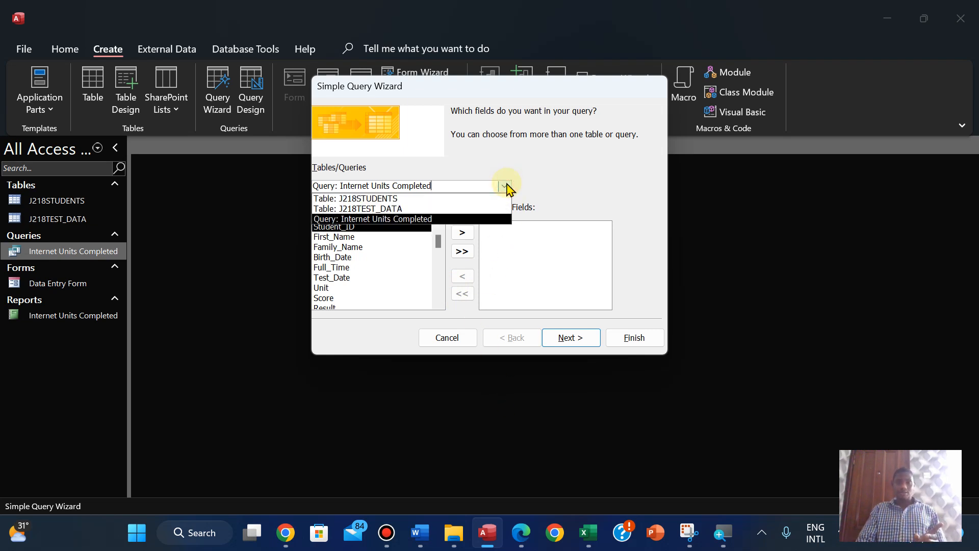
{"action": "left_click", "coordinate": [385, 198]}
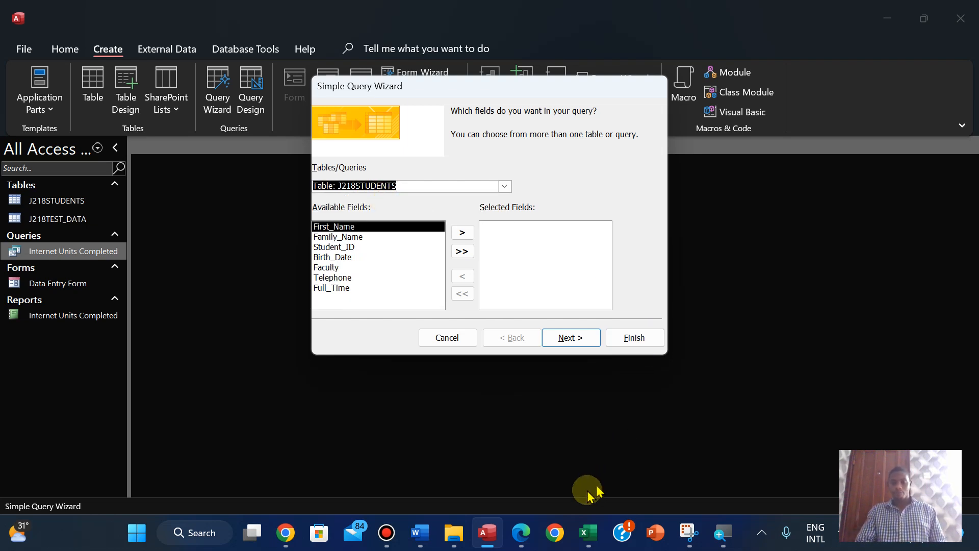
{"action": "left_click", "coordinate": [524, 532]}
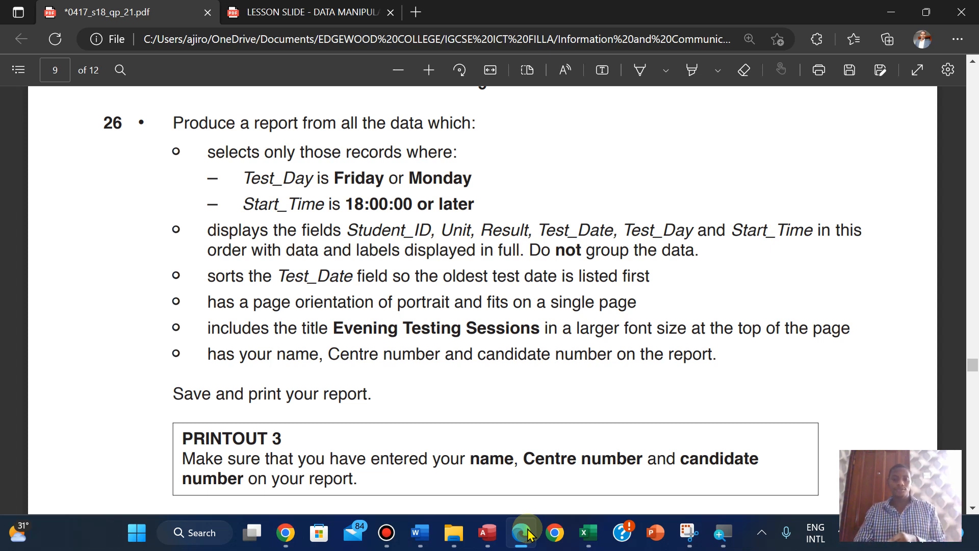
{"action": "left_click", "coordinate": [488, 532]}
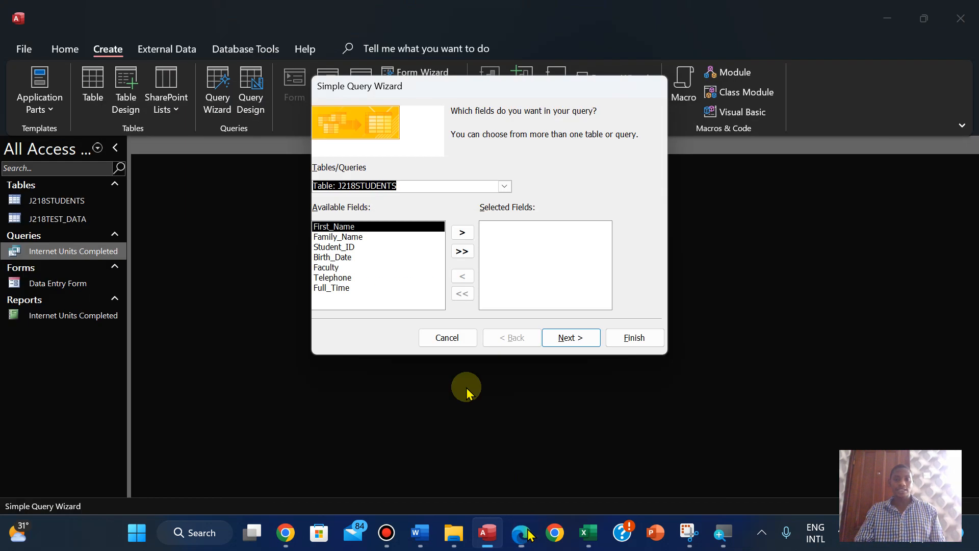
- Add Student_ID from J218STUDENTS and Unit from table J218TEST_DATA to the query's fields, checking question 26 in the exam paper
{"action": "left_click", "coordinate": [340, 248]}
{"action": "left_click", "coordinate": [452, 235]}
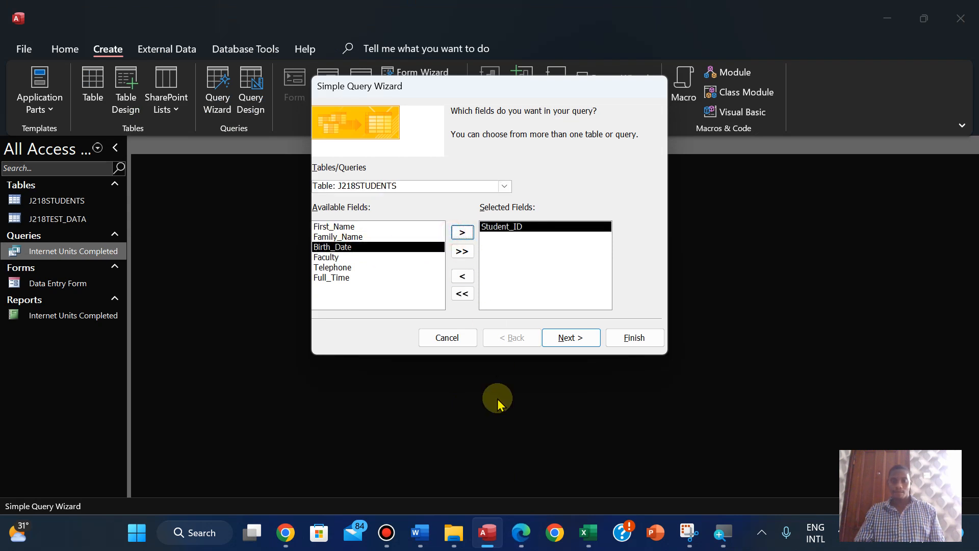
{"action": "left_click", "coordinate": [520, 533]}
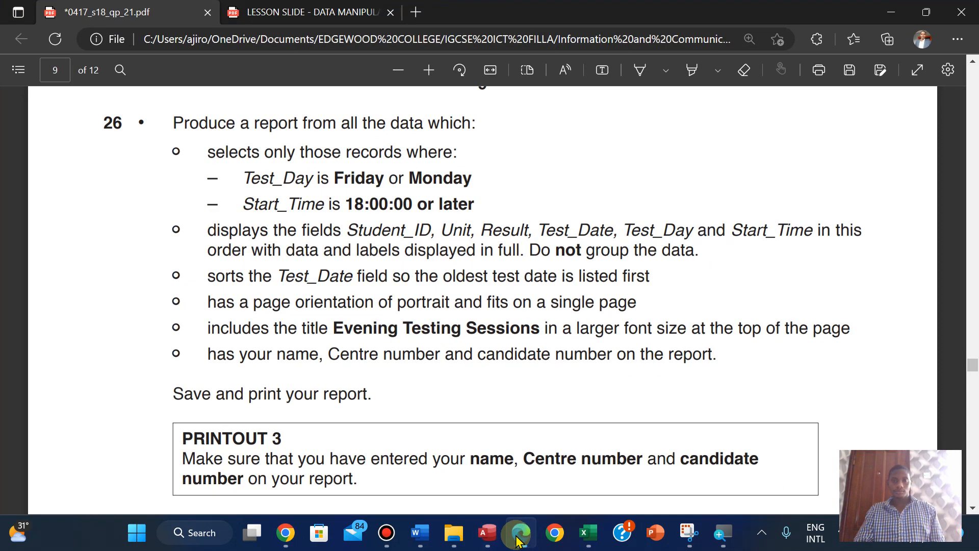
{"action": "left_click", "coordinate": [488, 532]}
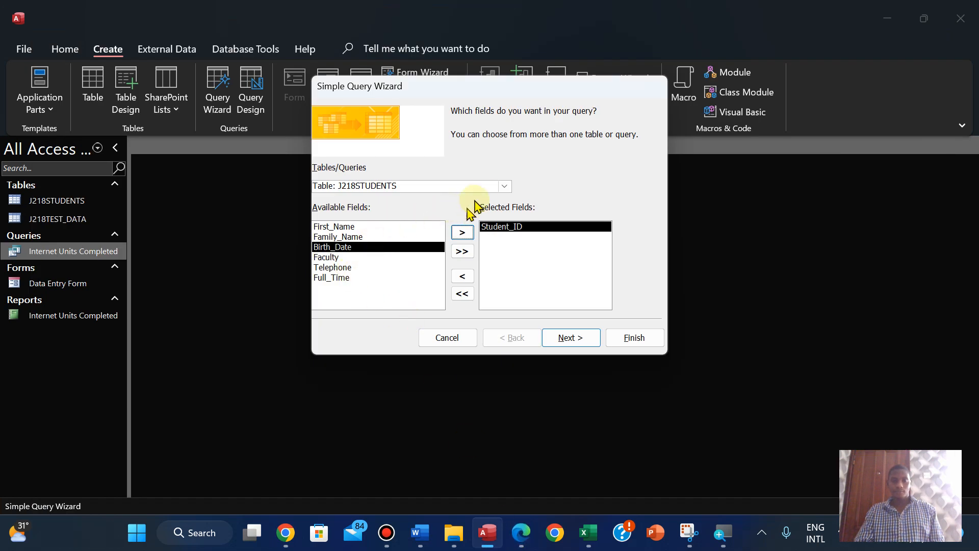
{"action": "left_click", "coordinate": [505, 187]}
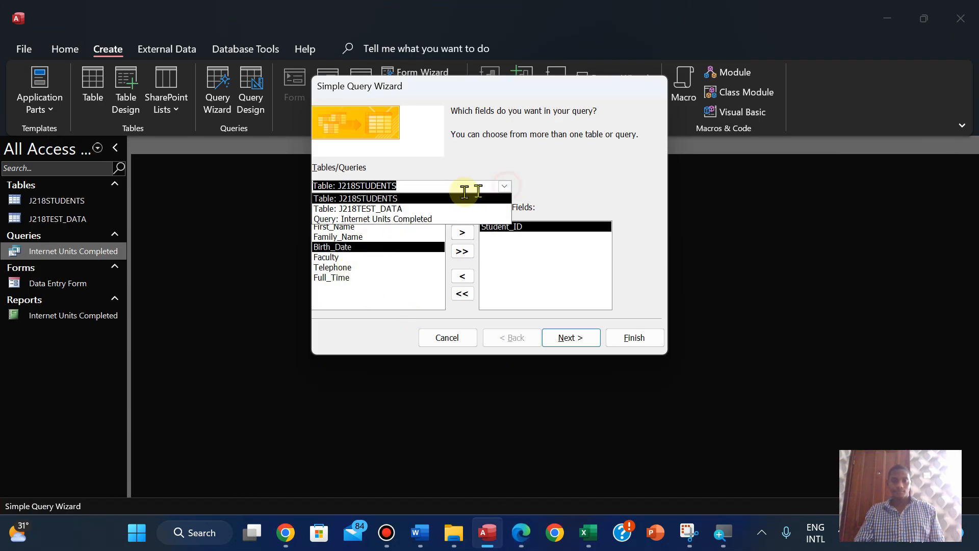
{"action": "left_click", "coordinate": [443, 209]}
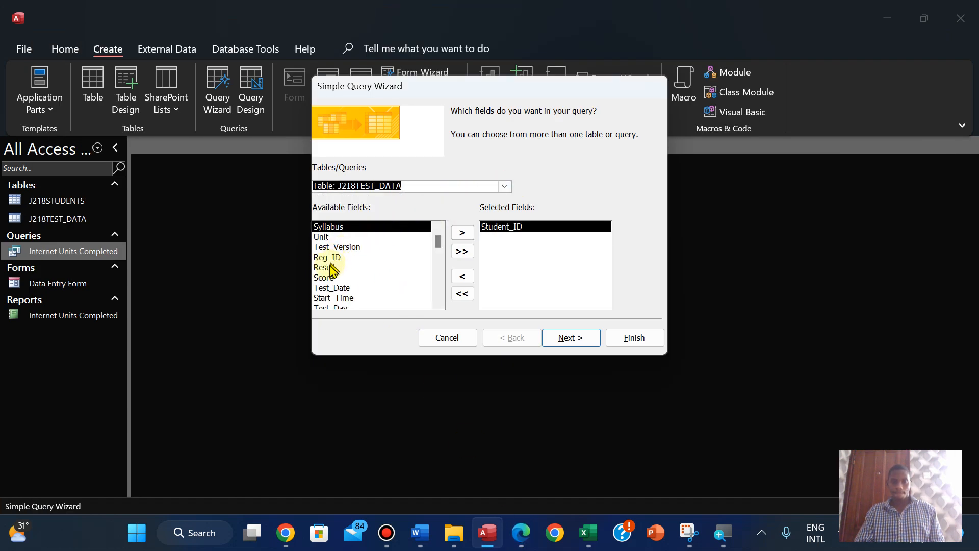
{"action": "left_click", "coordinate": [321, 237]}
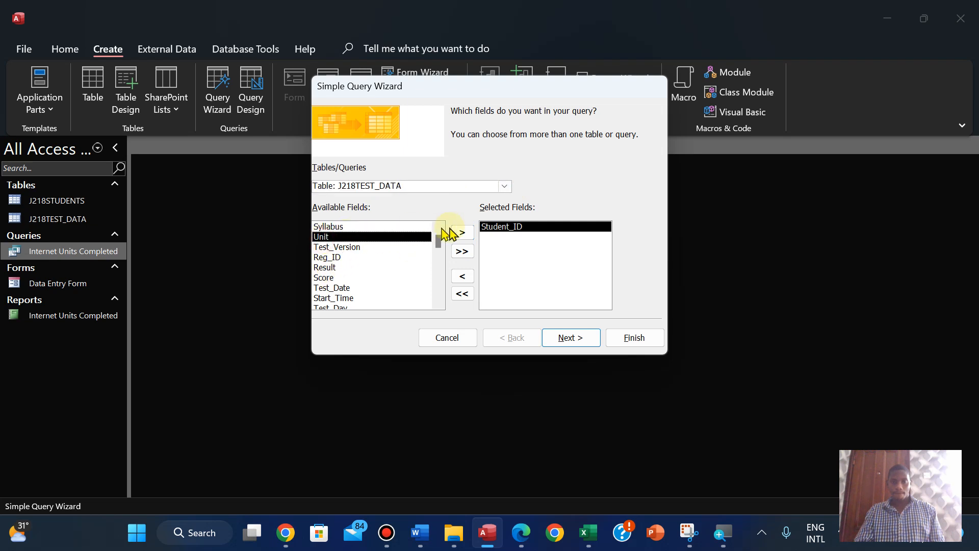
{"action": "left_click", "coordinate": [462, 233]}
- Add the Result and Test_Date fields to the query, following the field order given in question 26
{"action": "left_click", "coordinate": [519, 533]}
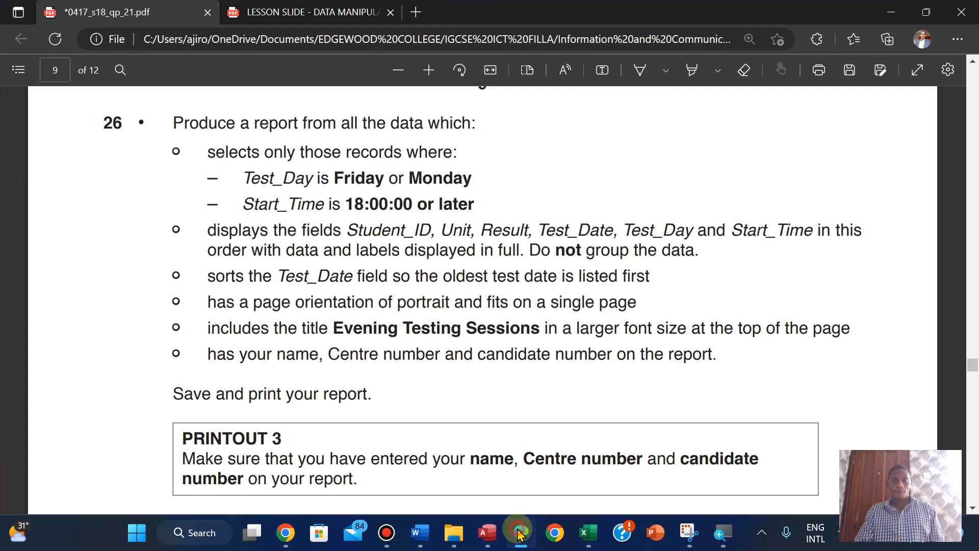
{"action": "left_click", "coordinate": [519, 533]}
{"action": "left_click", "coordinate": [325, 260]}
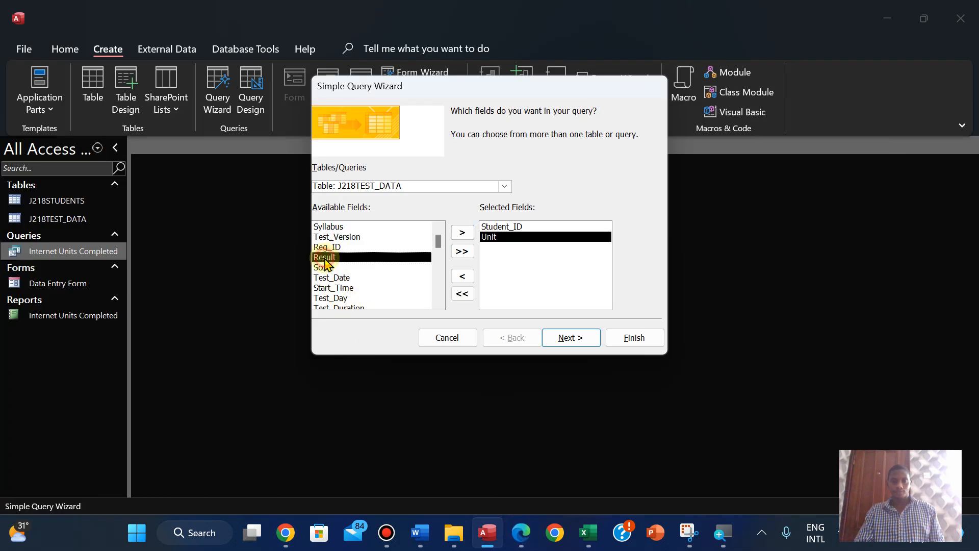
{"action": "left_click", "coordinate": [463, 233]}
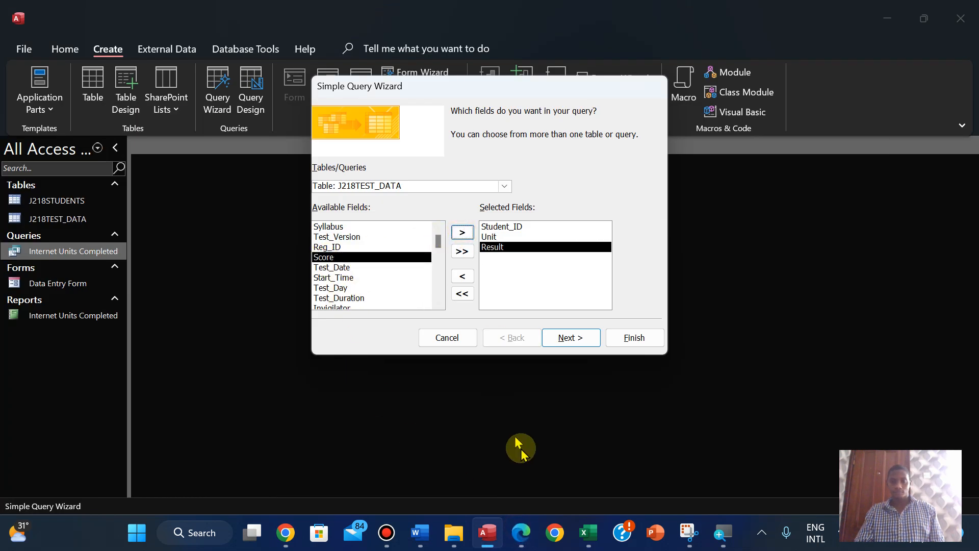
{"action": "left_click", "coordinate": [520, 534]}
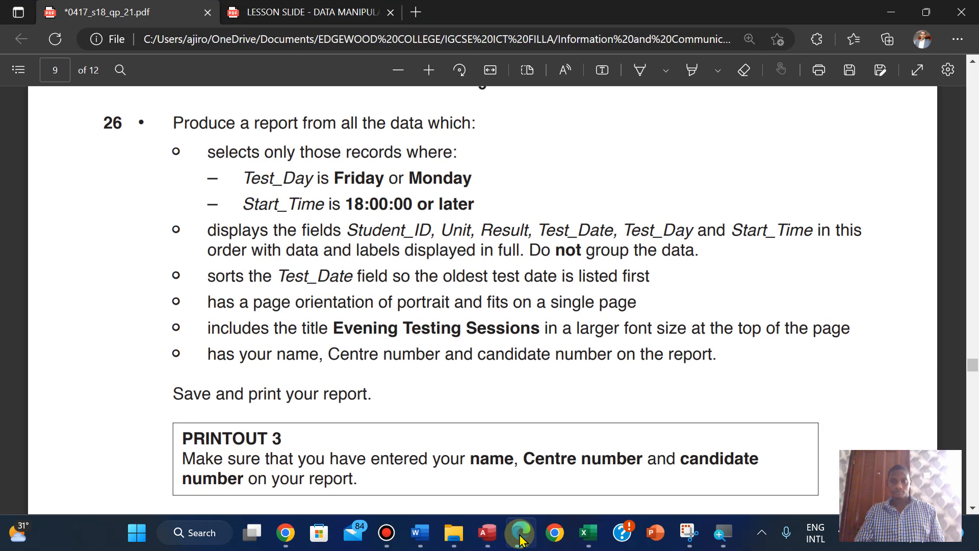
{"action": "left_click", "coordinate": [520, 533]}
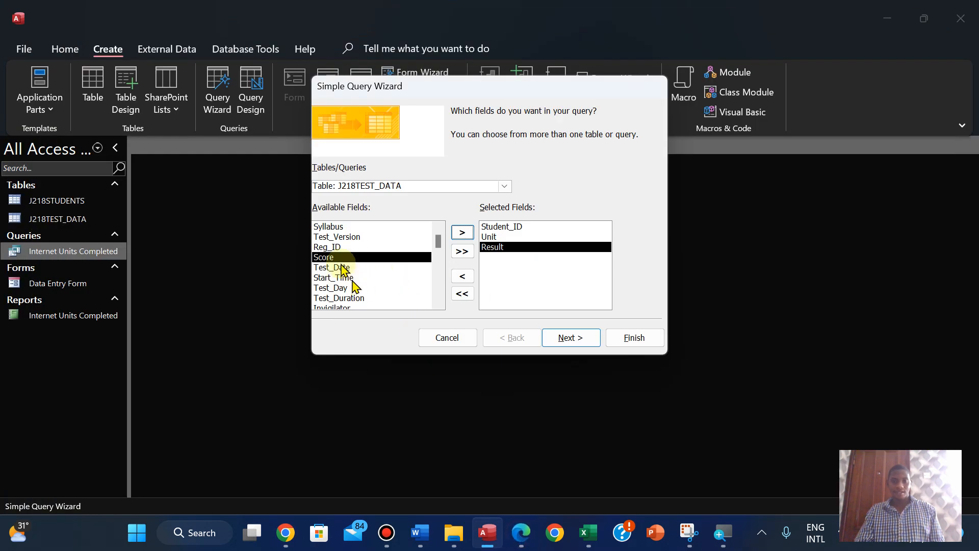
{"action": "left_click", "coordinate": [341, 269]}
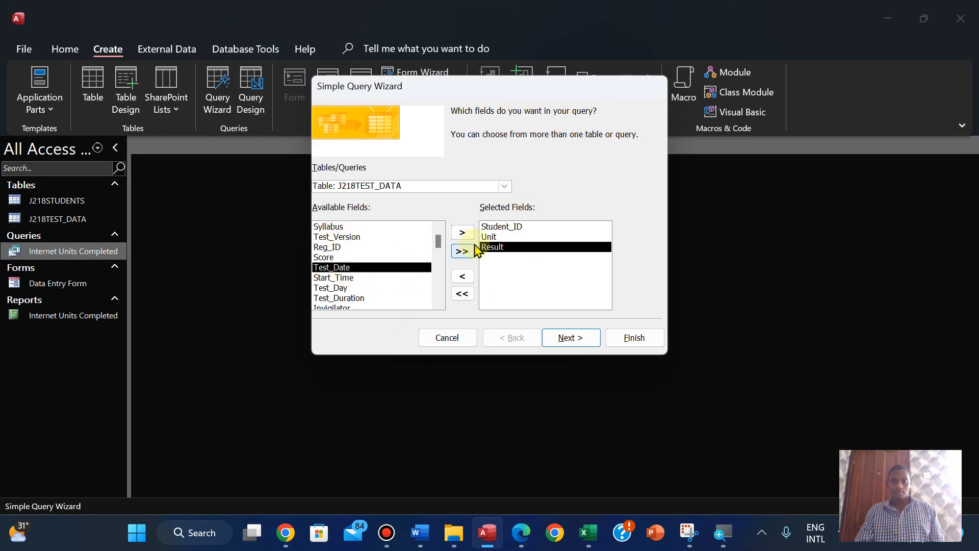
{"action": "left_click", "coordinate": [462, 233]}
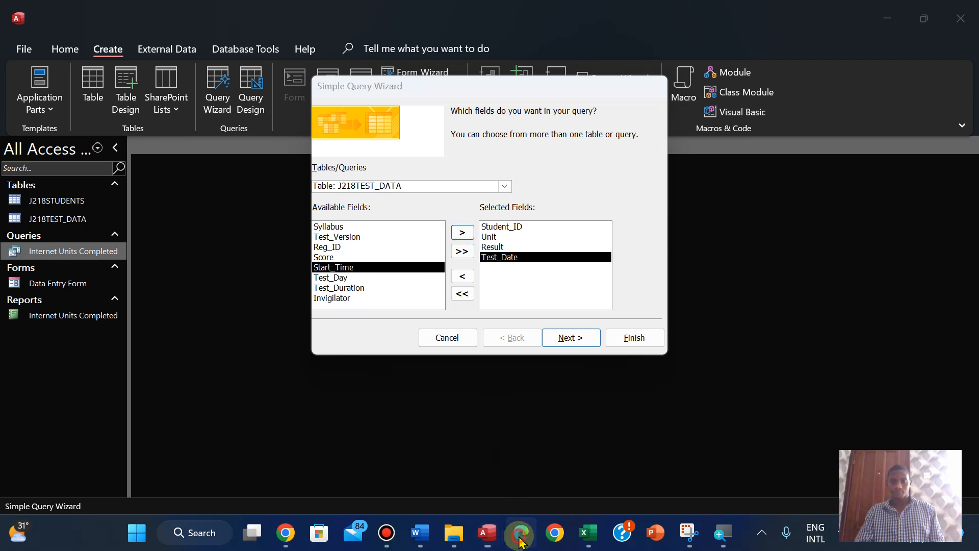
- Add Test_Day and Start_Time as the last two query fields, in the order given in question 26
{"action": "left_click", "coordinate": [521, 533]}
{"action": "left_click", "coordinate": [521, 533]}
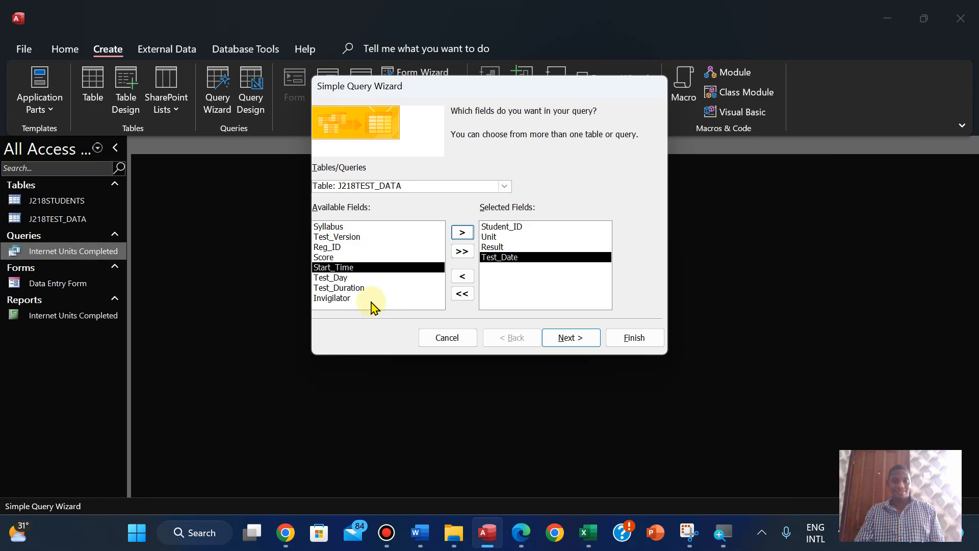
{"action": "left_click", "coordinate": [341, 278]}
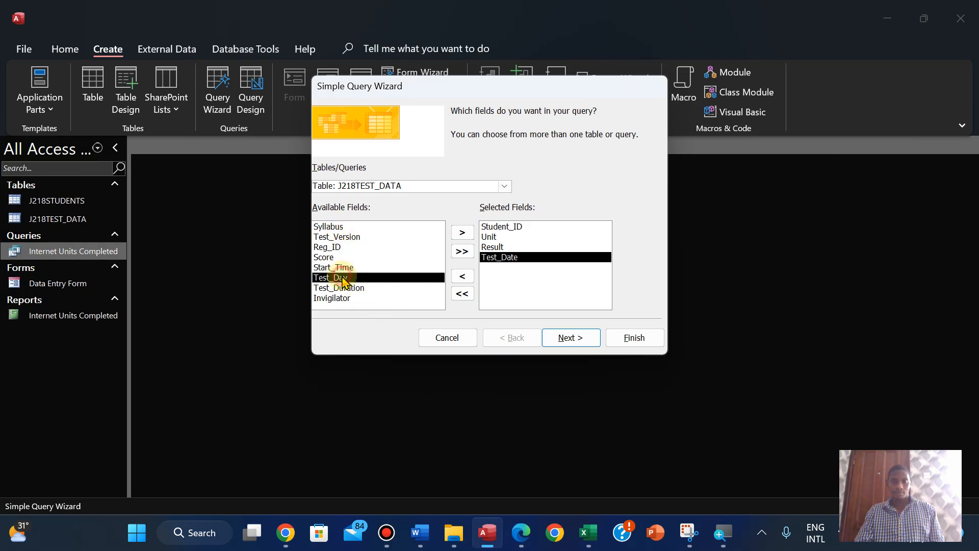
{"action": "left_click", "coordinate": [459, 233]}
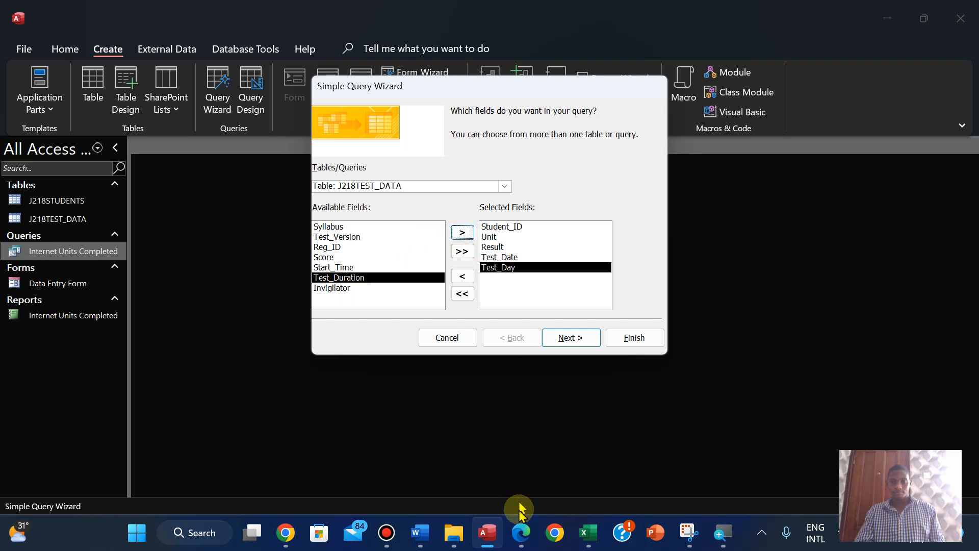
{"action": "left_click", "coordinate": [520, 535]}
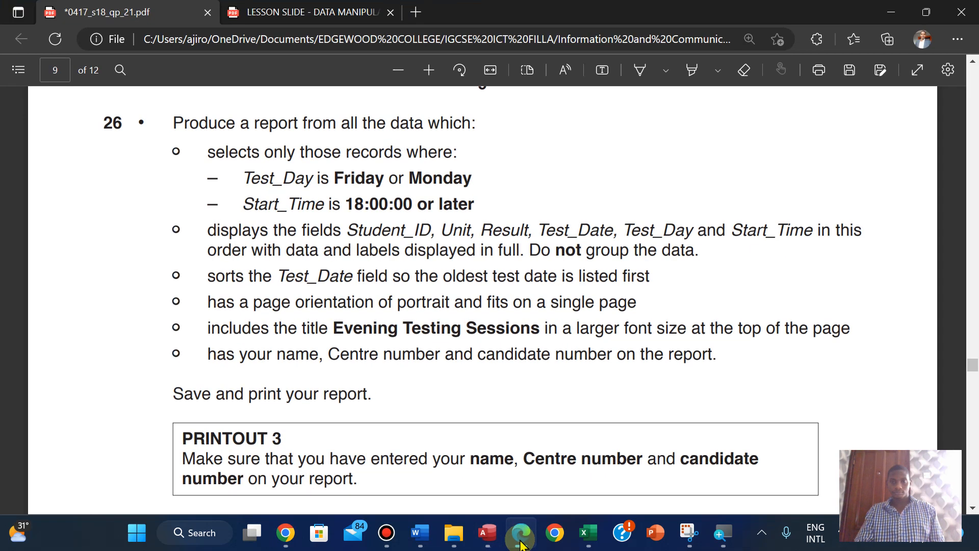
{"action": "left_click", "coordinate": [520, 544]}
{"action": "left_click", "coordinate": [338, 269]}
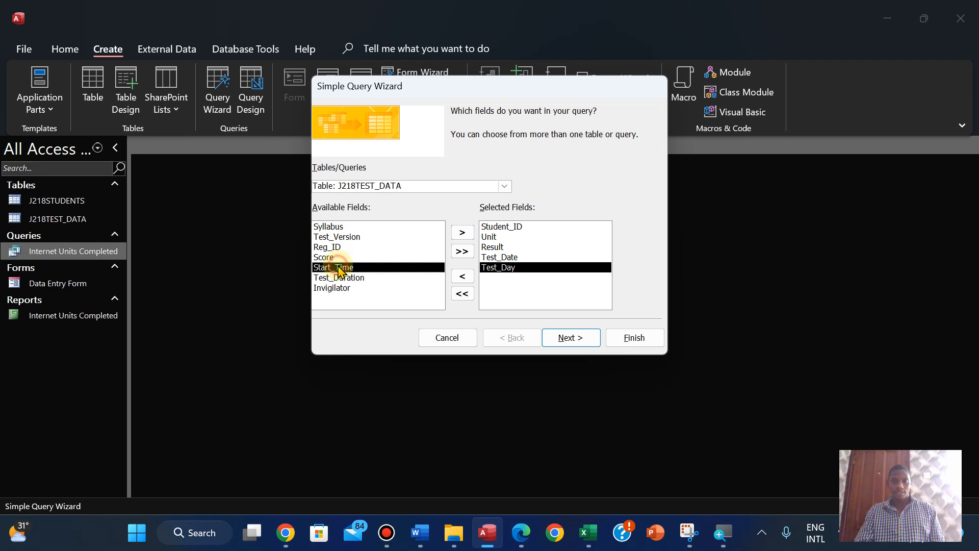
{"action": "left_click", "coordinate": [461, 233]}
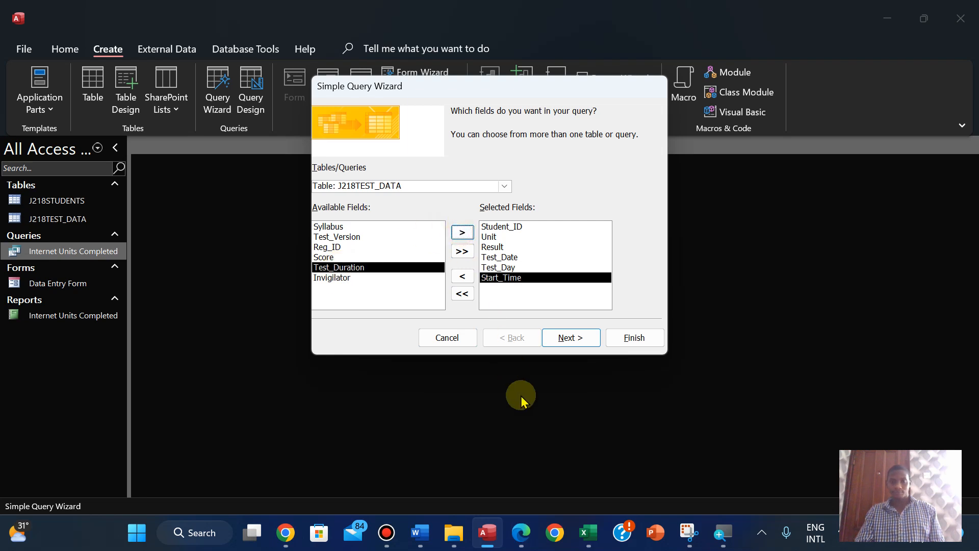
- Check the selected fields against question 26 in the exam paper, then accept them and proceed to the query's title
{"action": "left_click", "coordinate": [520, 533]}
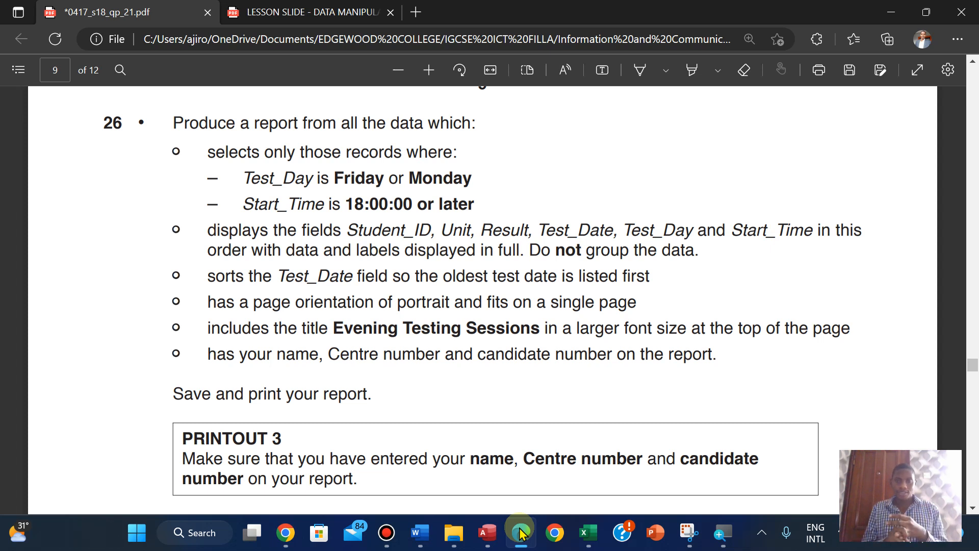
{"action": "left_click", "coordinate": [520, 533]}
{"action": "left_click", "coordinate": [520, 533]}
{"action": "left_click", "coordinate": [520, 533]}
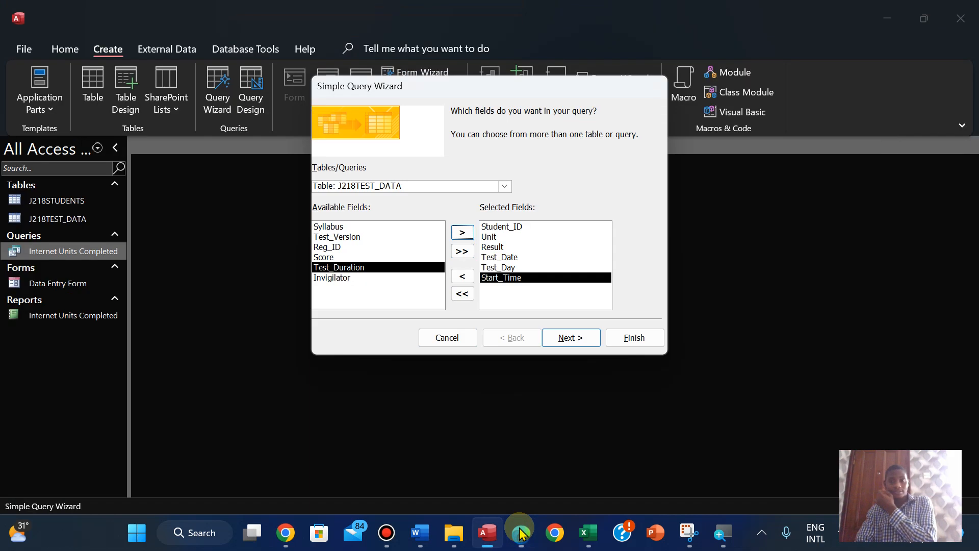
{"action": "left_click", "coordinate": [520, 533]}
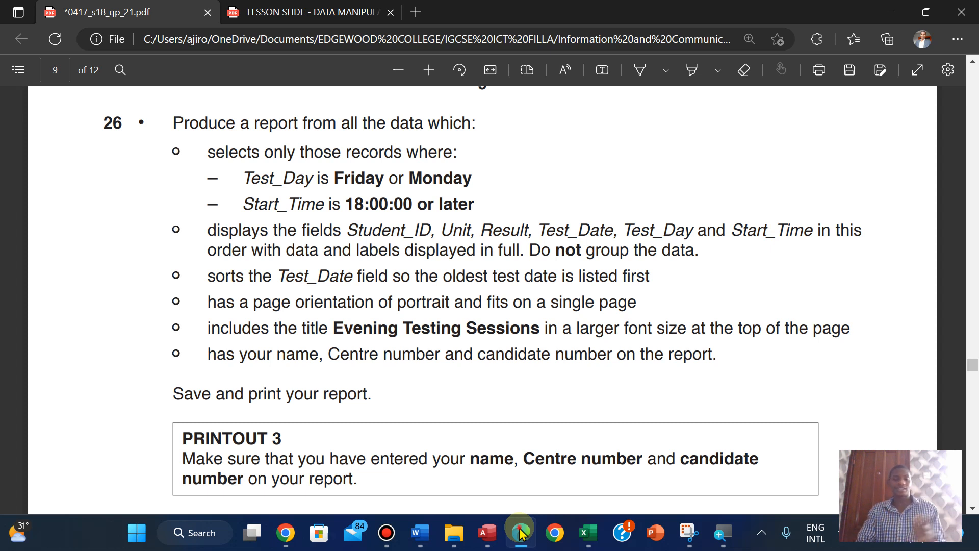
{"action": "left_click", "coordinate": [520, 532]}
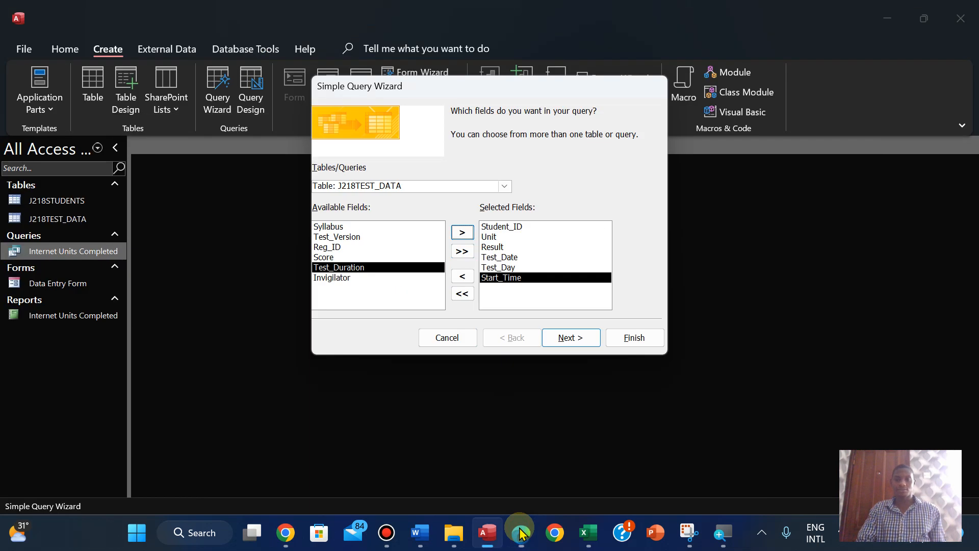
{"action": "left_click", "coordinate": [567, 339]}
{"action": "left_click", "coordinate": [567, 338]}
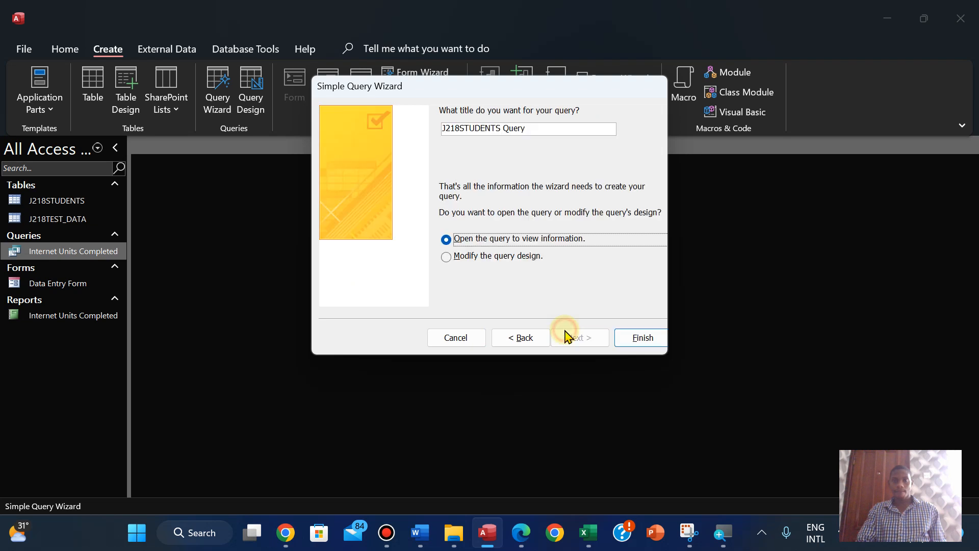
- Switch to the exam paper in Edge and copy the title Evening Testing Sessions from question 26
{"action": "left_click", "coordinate": [487, 533]}
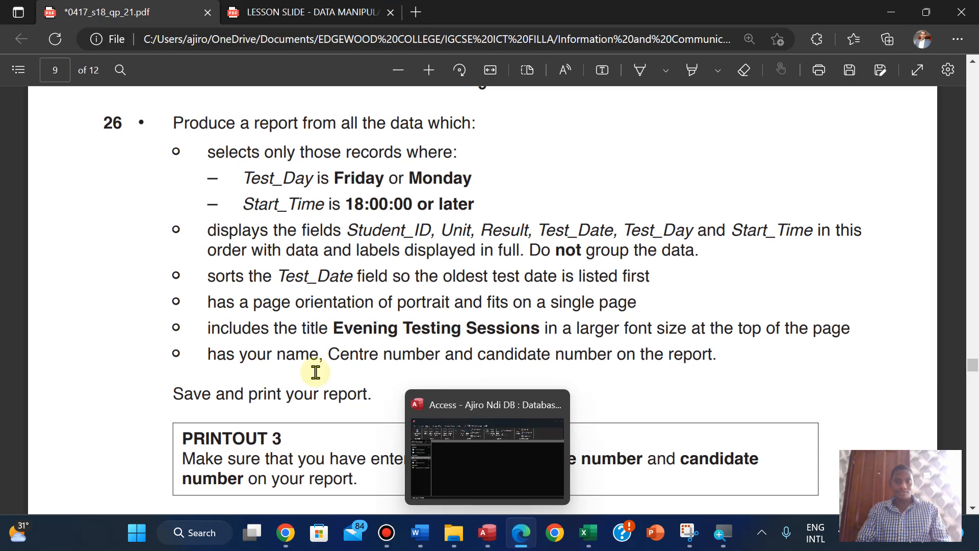
{"action": "left_click_drag", "start_coordinate": [334, 323], "coordinate": [541, 328]}
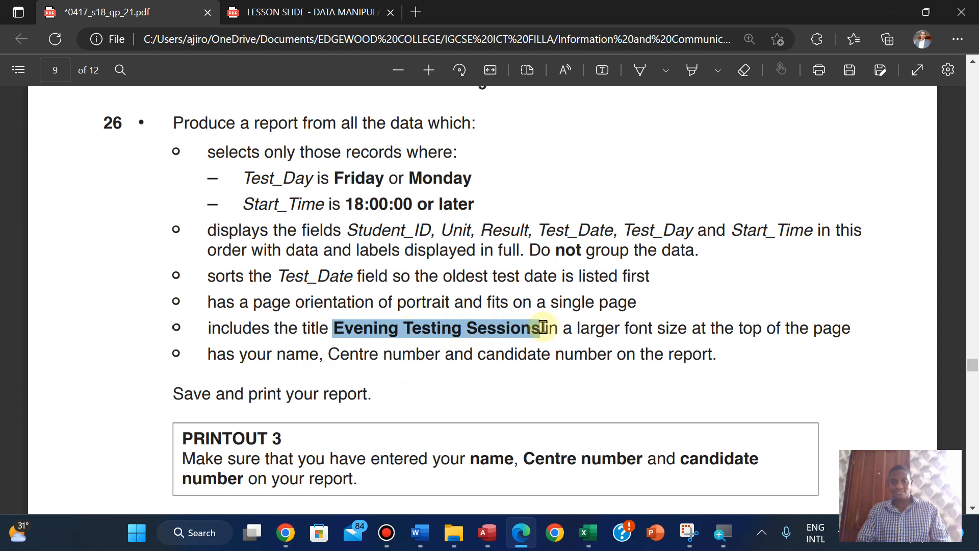
{"action": "left_click", "coordinate": [582, 200]}
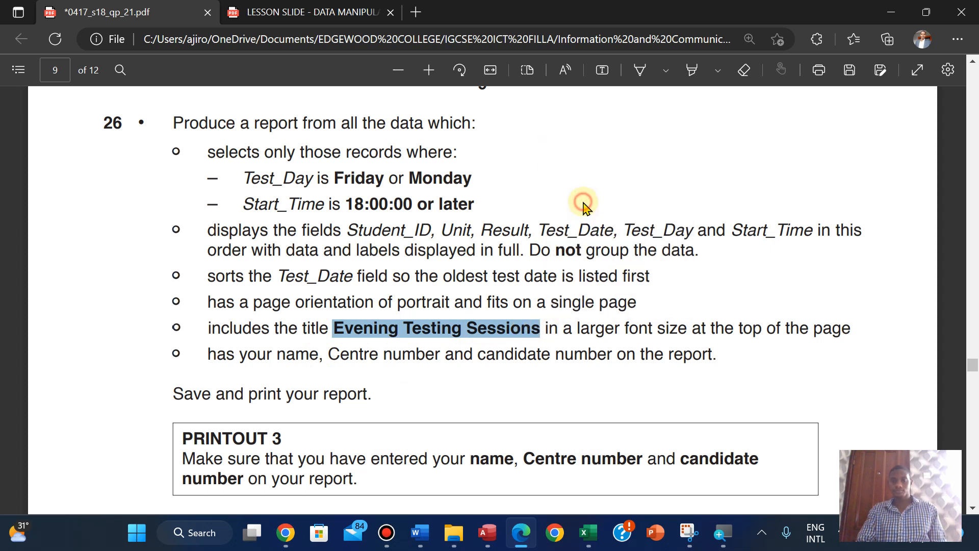
- Back in Access, title the query Evening Testing Sessions, finish the wizard to open its datasheet and autofit the Student_ID column
{"action": "left_click", "coordinate": [501, 532]}
{"action": "left_click", "coordinate": [531, 132]}
{"action": "key", "text": "BackSpace"}
{"action": "key", "text": "BackSpace"}
{"action": "key", "text": "BackSpace"}
{"action": "key", "text": "BackSpace"}
{"action": "key", "text": "BackSpace"}
{"action": "key", "text": "BackSpace"}
{"action": "key", "text": "BackSpace"}
{"action": "key", "text": "BackSpace"}
{"action": "key", "text": "BackSpace"}
{"action": "key", "text": "BackSpace"}
{"action": "key", "text": "BackSpace"}
{"action": "key", "text": "BackSpace"}
{"action": "key", "text": "BackSpace"}
{"action": "key", "text": "BackSpace"}
{"action": "key", "text": "BackSpace"}
{"action": "key", "text": "BackSpace"}
{"action": "key", "text": "BackSpace"}
{"action": "key", "text": "BackSpace"}
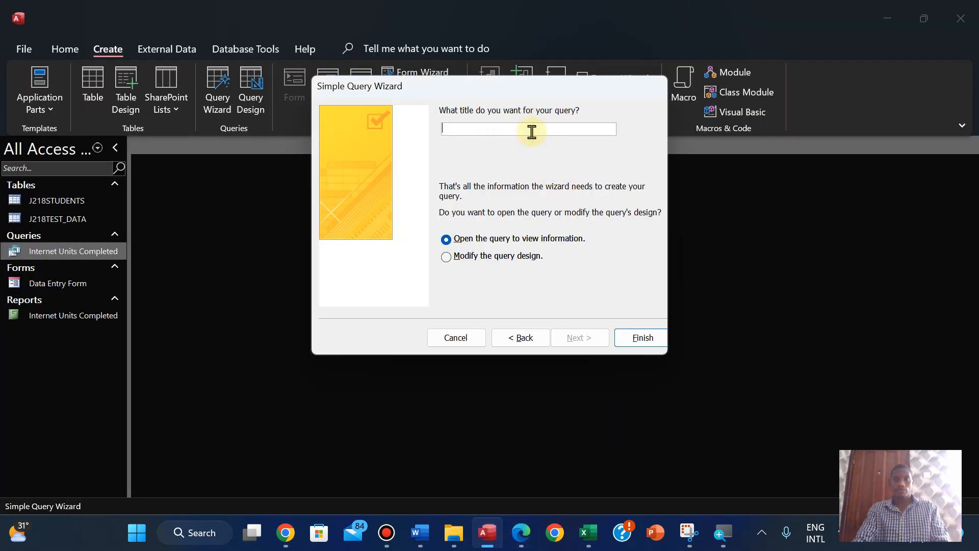
{"action": "type", "text": "Evening Testing Sessions"}
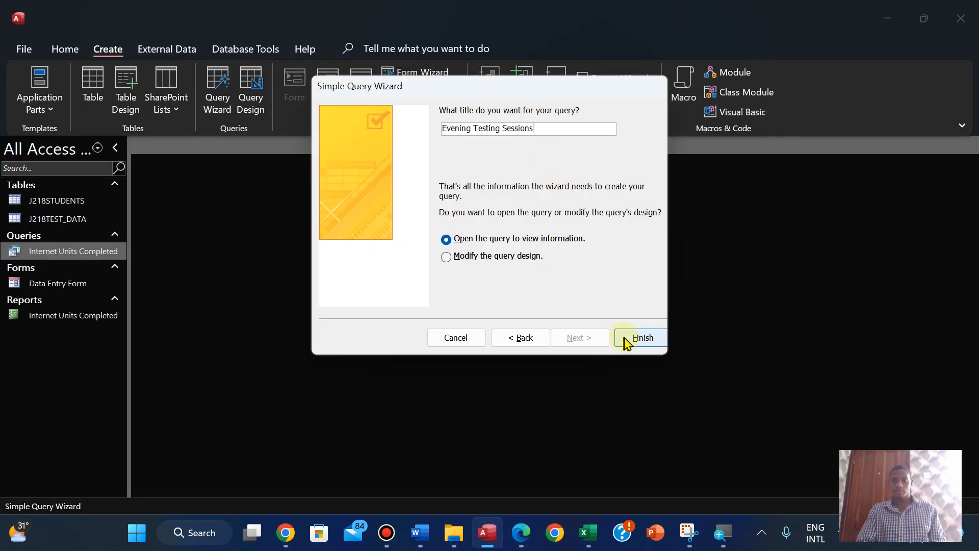
{"action": "left_click", "coordinate": [627, 340]}
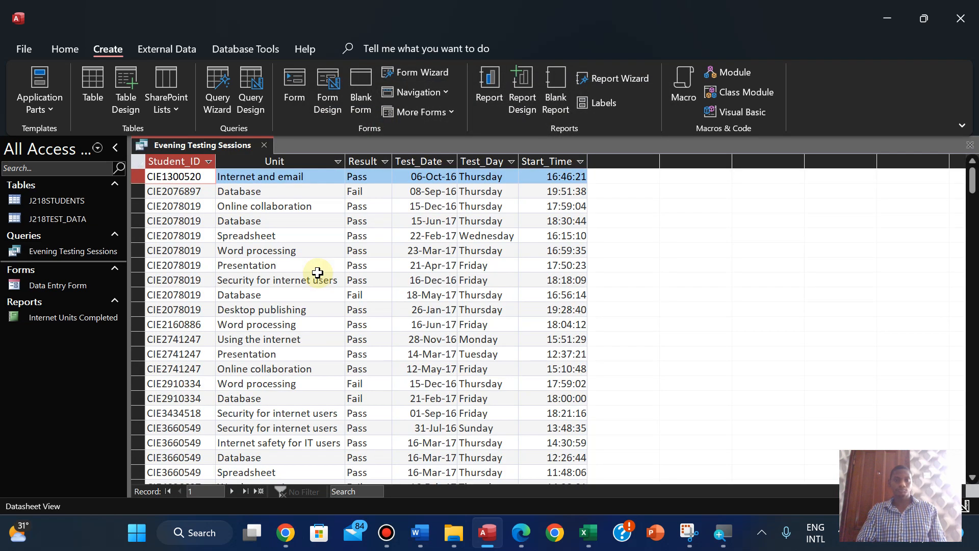
{"action": "double_click", "coordinate": [216, 161]}
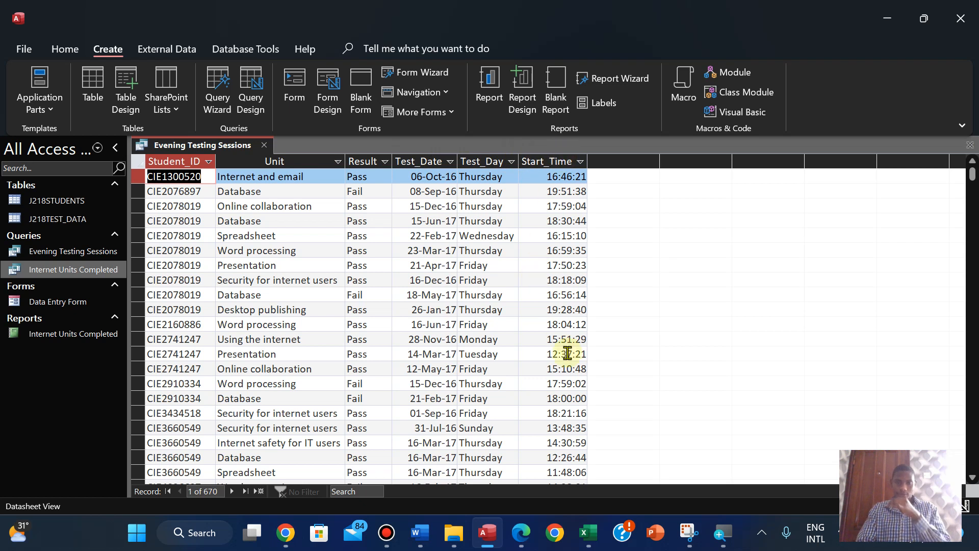
- Return to question 26 in the exam paper and copy the Test_Day criterion Friday or Monday
{"action": "left_click", "coordinate": [518, 537]}
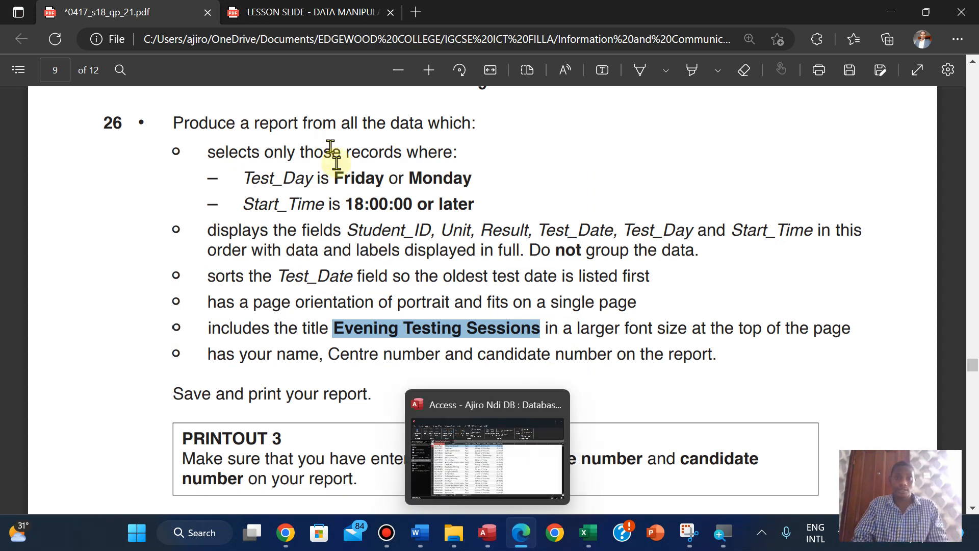
{"action": "left_click_drag", "start_coordinate": [337, 178], "coordinate": [479, 181]}
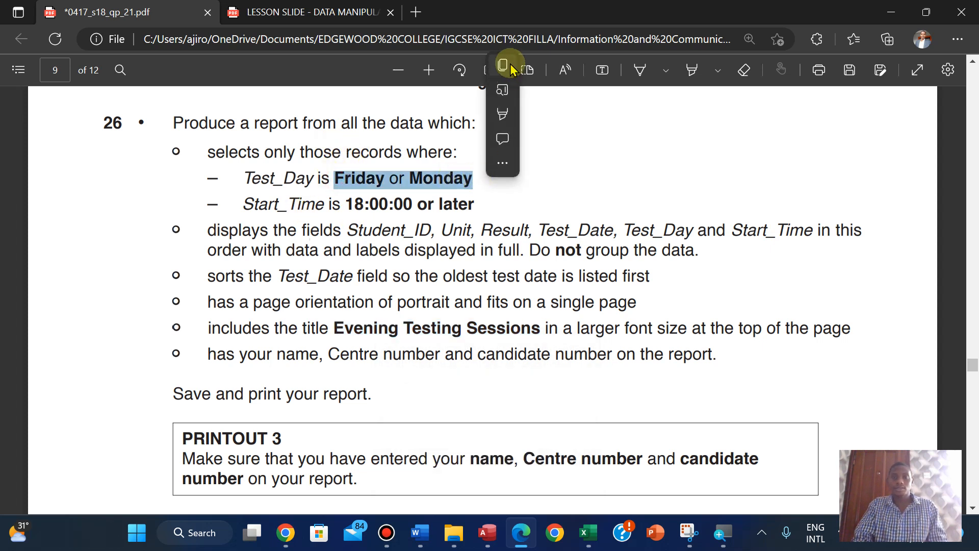
{"action": "left_click", "coordinate": [510, 67]}
- Open the data manipulation lesson slides and review the query criteria table on page 28, including Or and >=
{"action": "left_click", "coordinate": [323, 12]}
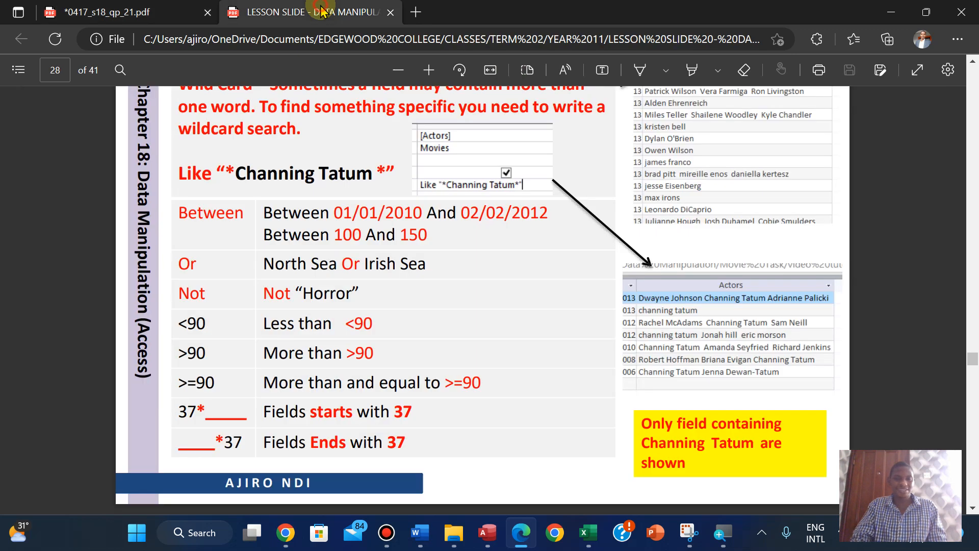
{"action": "scroll", "coordinate": [275, 174], "scroll_direction": "down", "scroll_amount": 2}
{"action": "scroll", "coordinate": [276, 173], "scroll_direction": "up", "scroll_amount": 1}
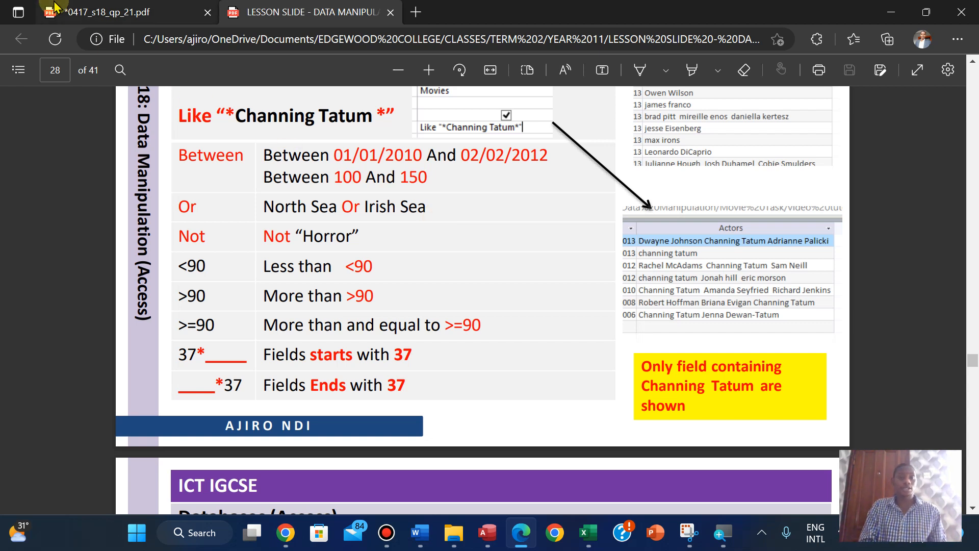
- Return to the exam paper and copy the Test_Day criterion Friday or Monday from question 26
{"action": "left_click", "coordinate": [102, 12]}
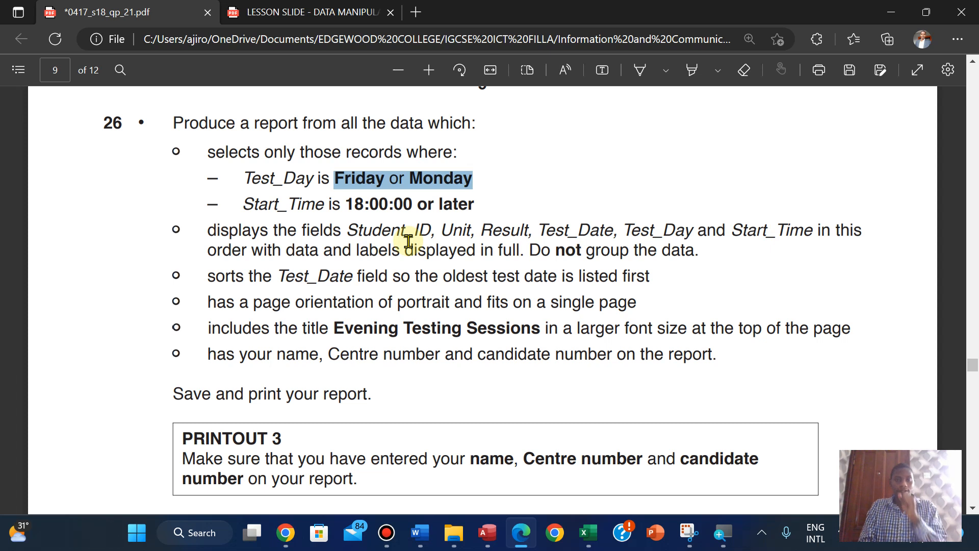
{"action": "right_click", "coordinate": [361, 176]}
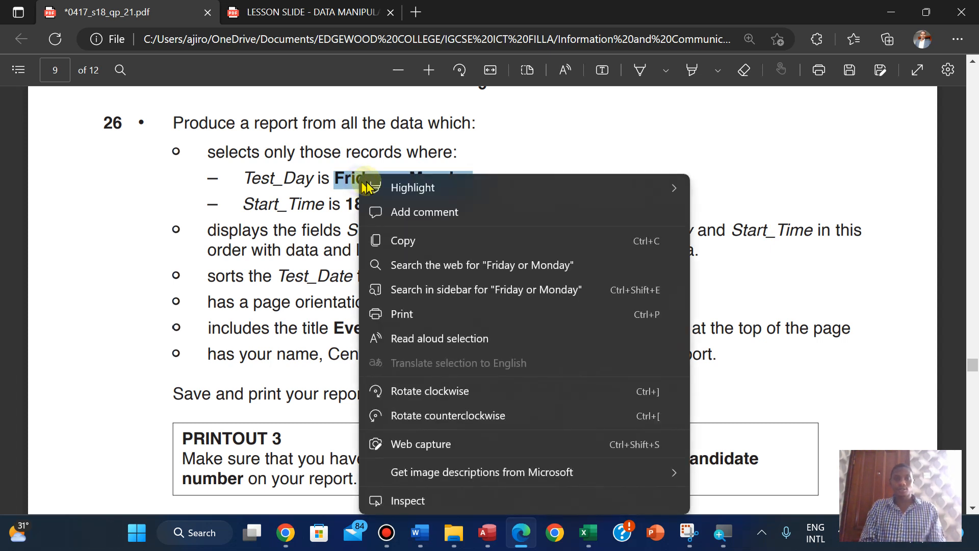
{"action": "left_click", "coordinate": [415, 247]}
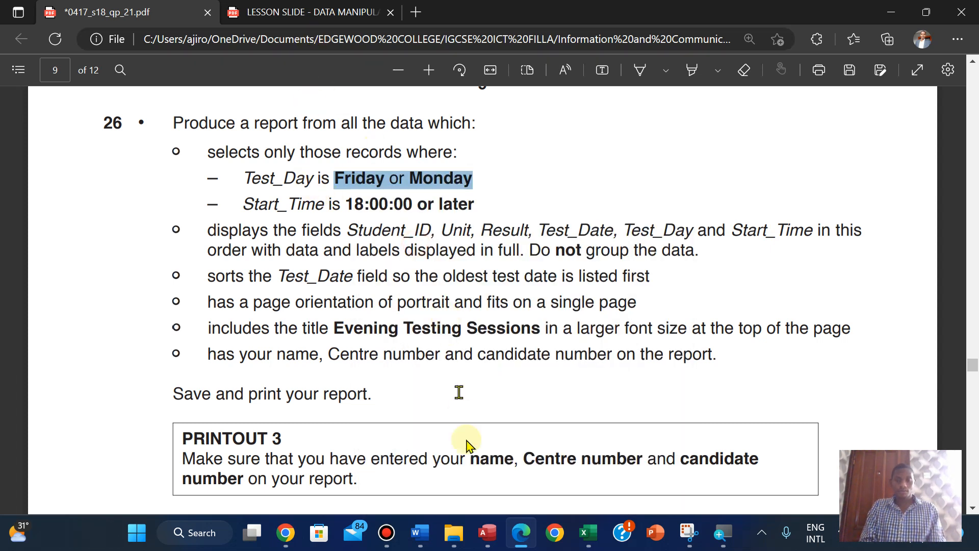
- Switch to Access, open the Evening Testing Sessions query in Design view and enlarge both table field lists to show every field
{"action": "left_click", "coordinate": [486, 533]}
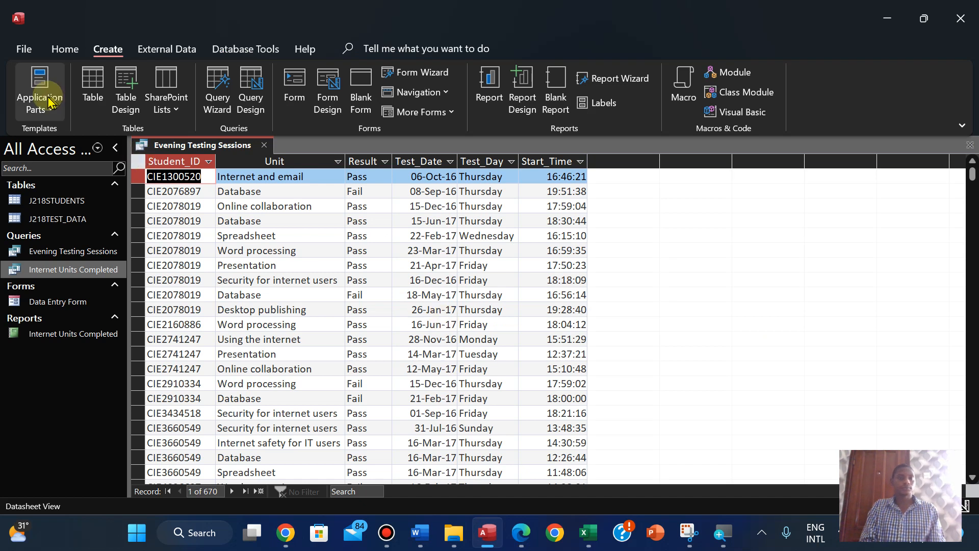
{"action": "left_click", "coordinate": [65, 49]}
{"action": "left_click", "coordinate": [74, 104]}
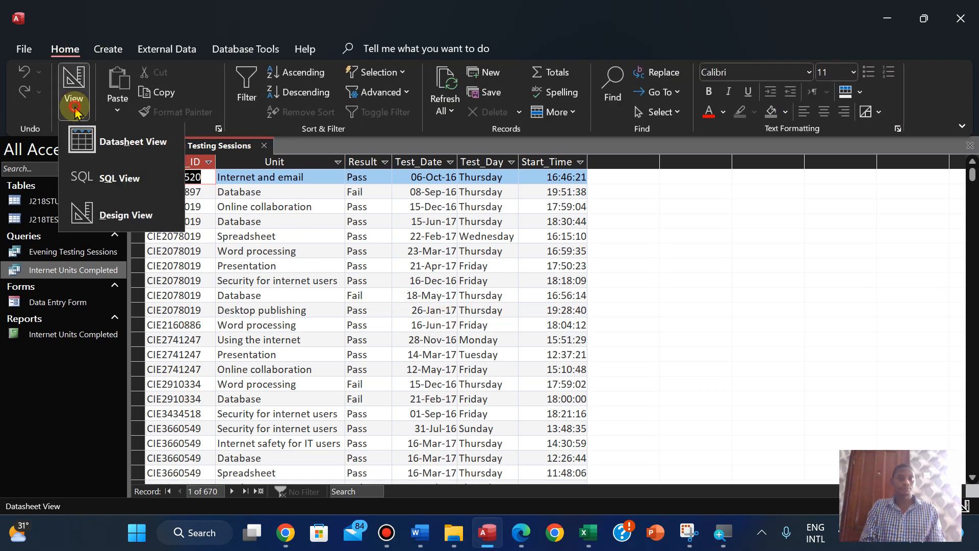
{"action": "left_click", "coordinate": [117, 215]}
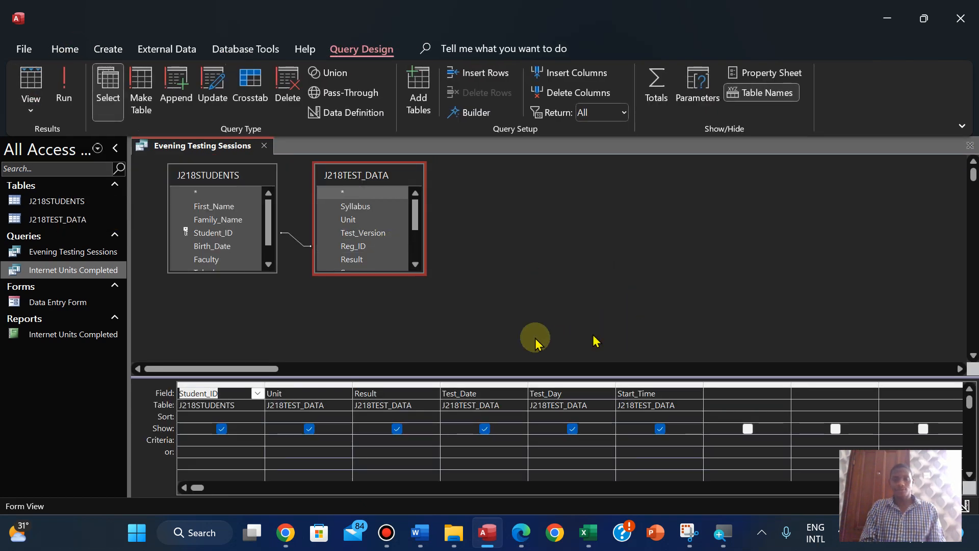
{"action": "left_click", "coordinate": [361, 273]}
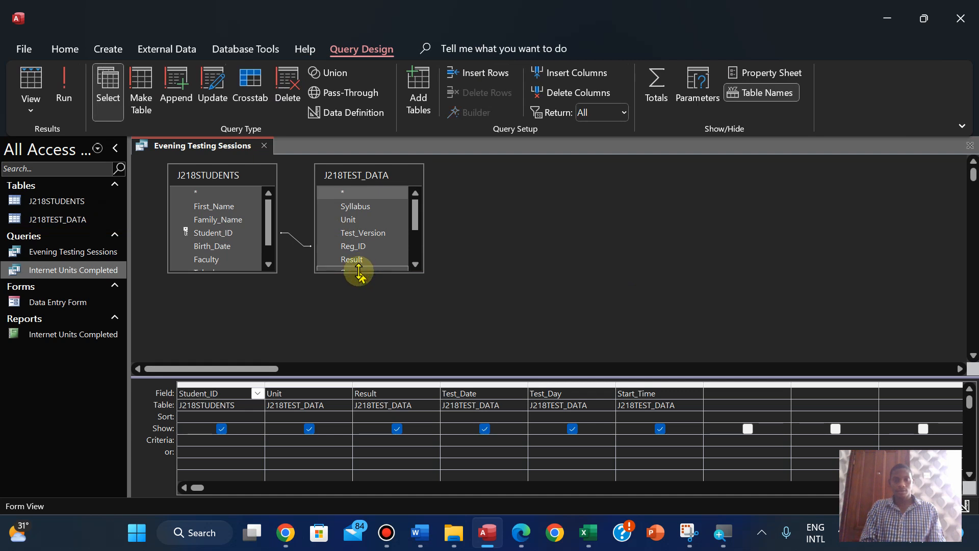
{"action": "double_click", "coordinate": [359, 272]}
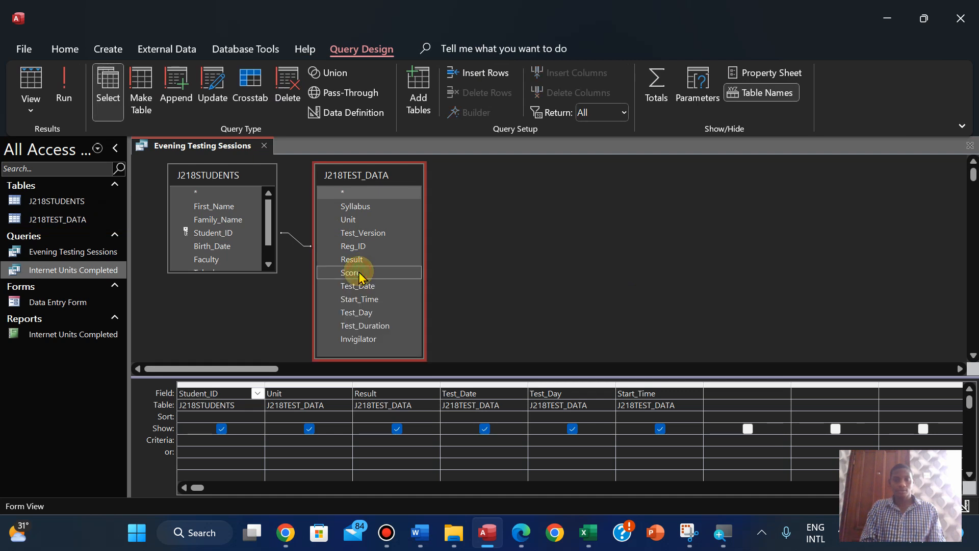
{"action": "left_click", "coordinate": [225, 275]}
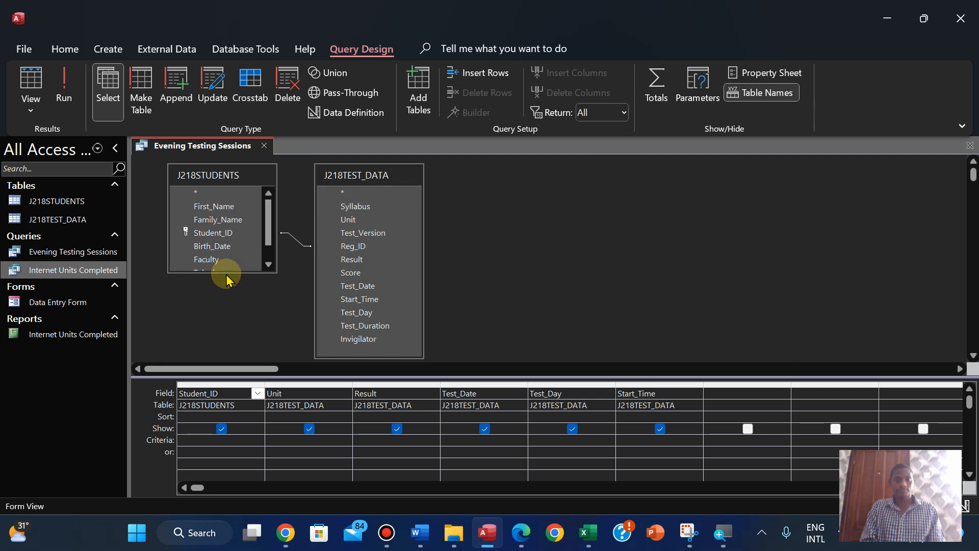
{"action": "double_click", "coordinate": [219, 276]}
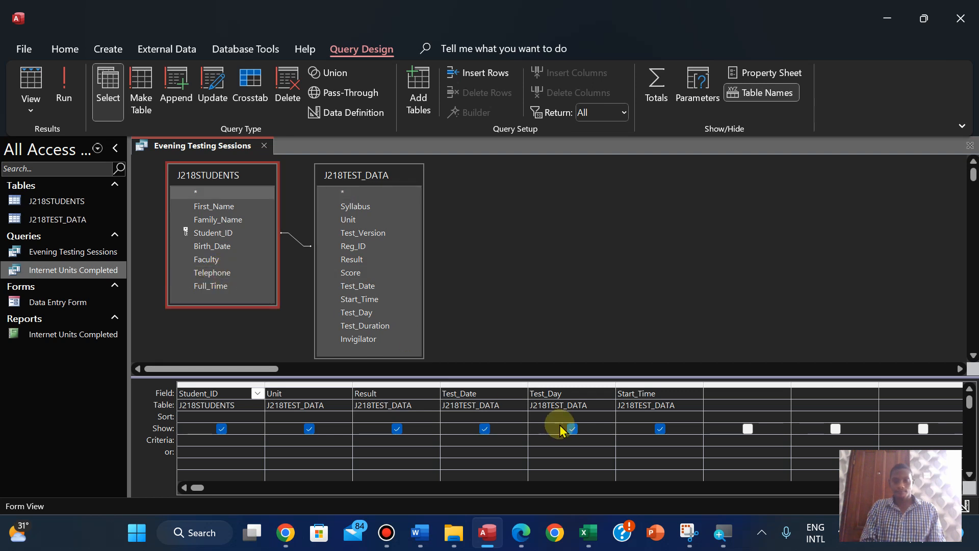
- Check question 26 in the exam paper, set the Test_Day criteria to Friday or Monday and show the query's datasheet
{"action": "left_click", "coordinate": [523, 534]}
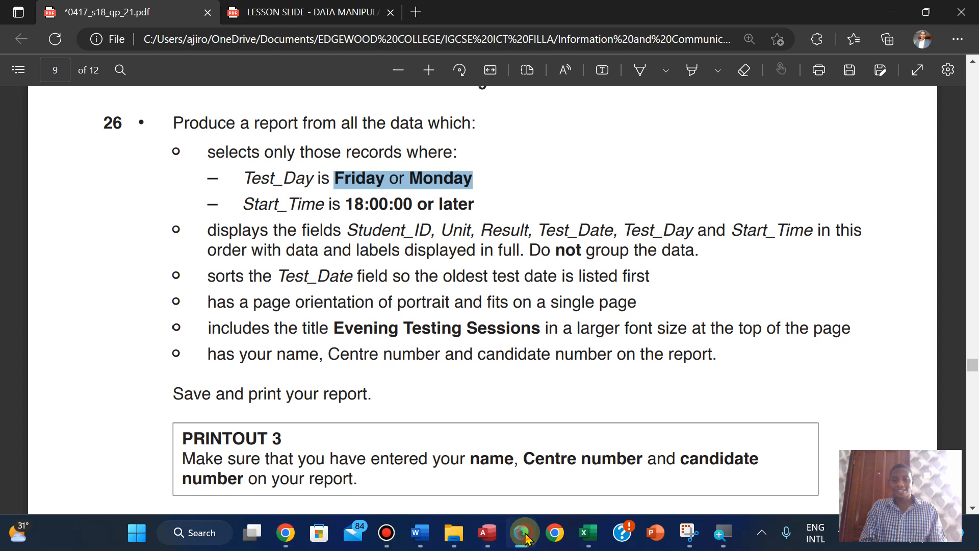
{"action": "left_click", "coordinate": [523, 534]}
{"action": "left_click", "coordinate": [551, 440]}
{"action": "type", "text": "Friday or Monday"}
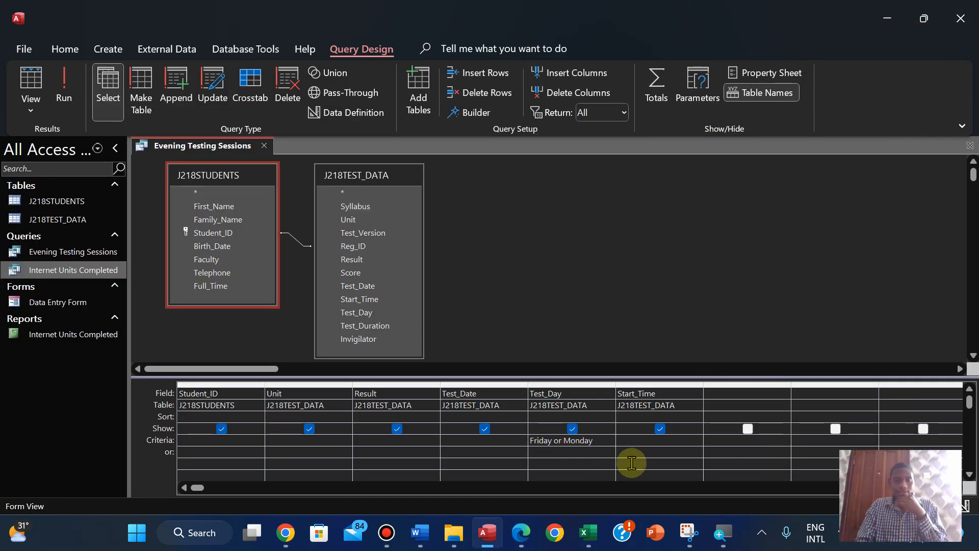
{"action": "left_click", "coordinate": [69, 106]}
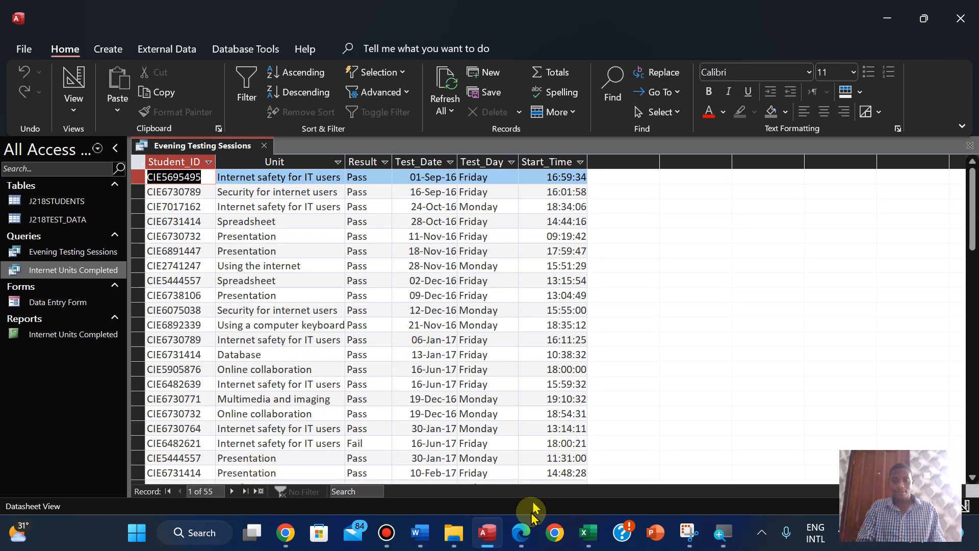
- Switch to the exam paper and copy the Start_Time value 18:00:00 from question 26
{"action": "left_click", "coordinate": [522, 533]}
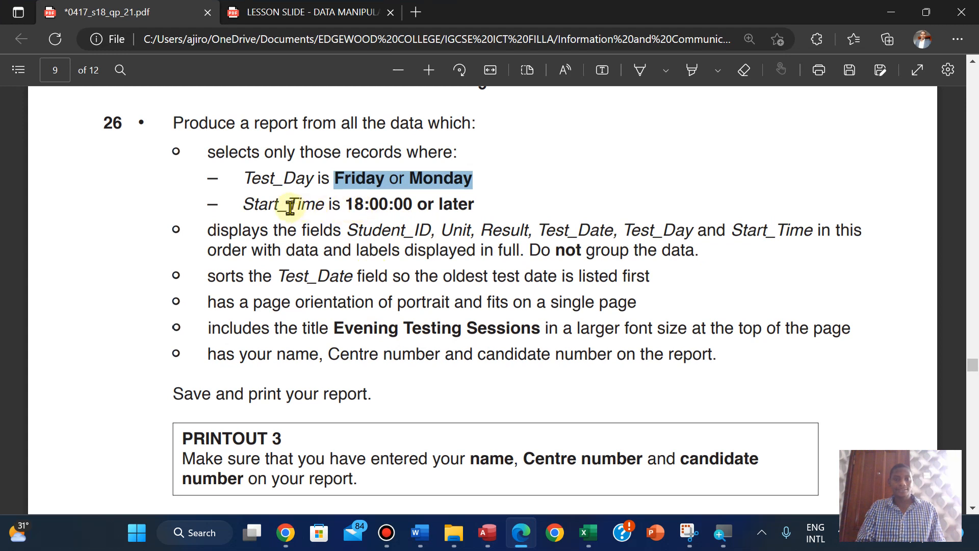
{"action": "left_click_drag", "start_coordinate": [351, 203], "coordinate": [410, 207]}
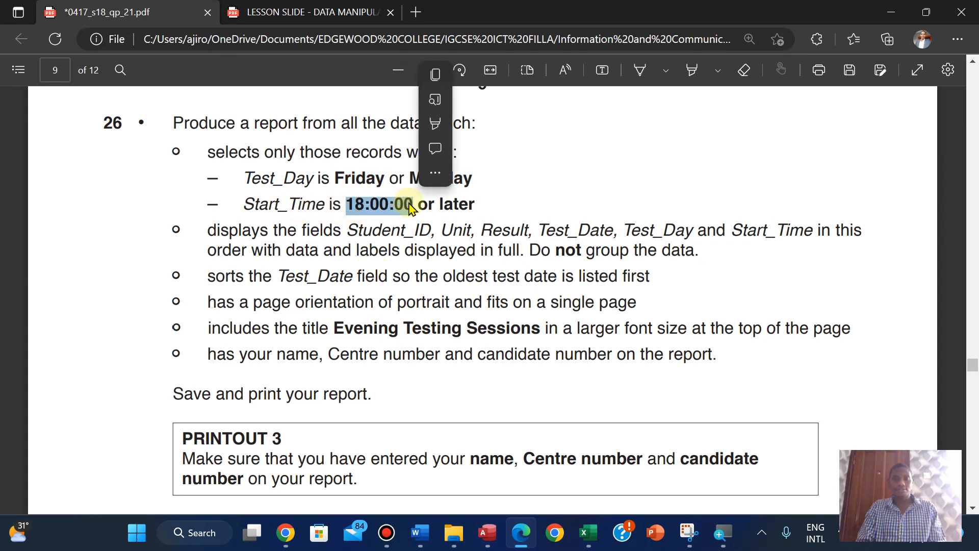
{"action": "left_click", "coordinate": [435, 74]}
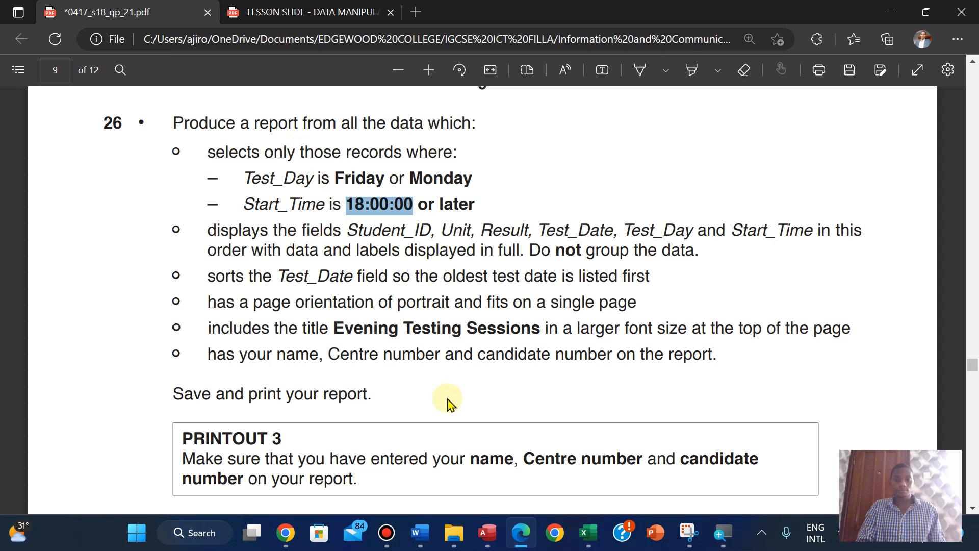
- Back in Access, set the query's Start_Time criteria to >=18:00:00 in Design view and display the filtered datasheet
{"action": "left_click", "coordinate": [487, 532]}
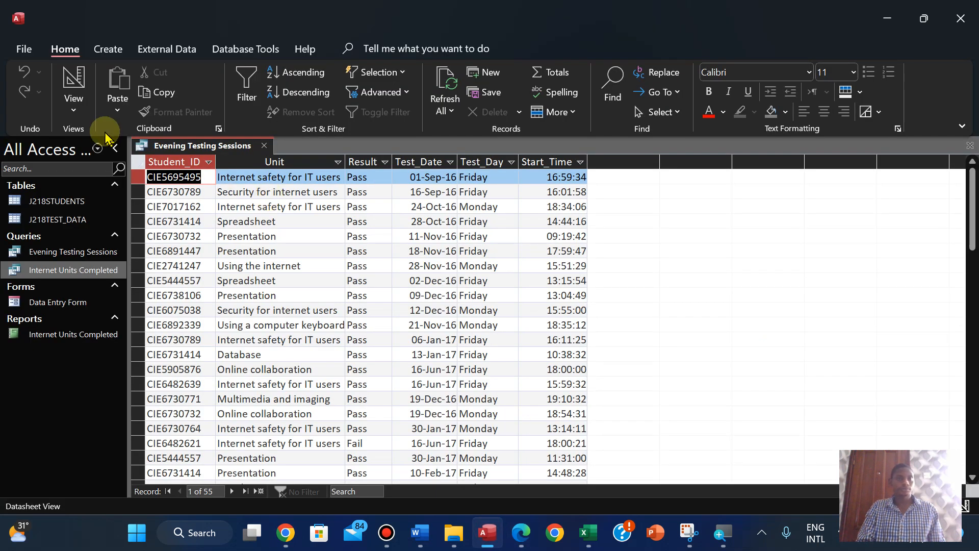
{"action": "left_click", "coordinate": [73, 104]}
{"action": "left_click", "coordinate": [97, 213]}
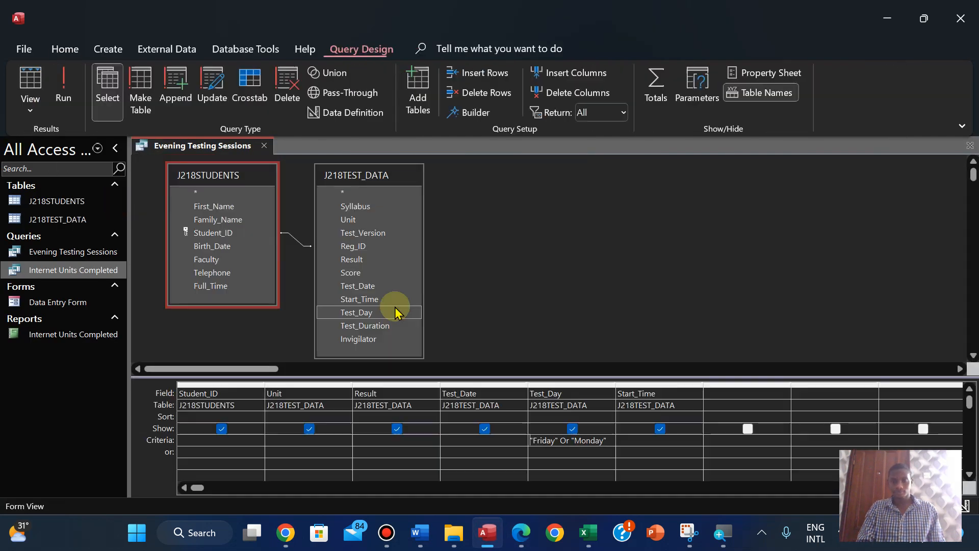
{"action": "left_click", "coordinate": [521, 532]}
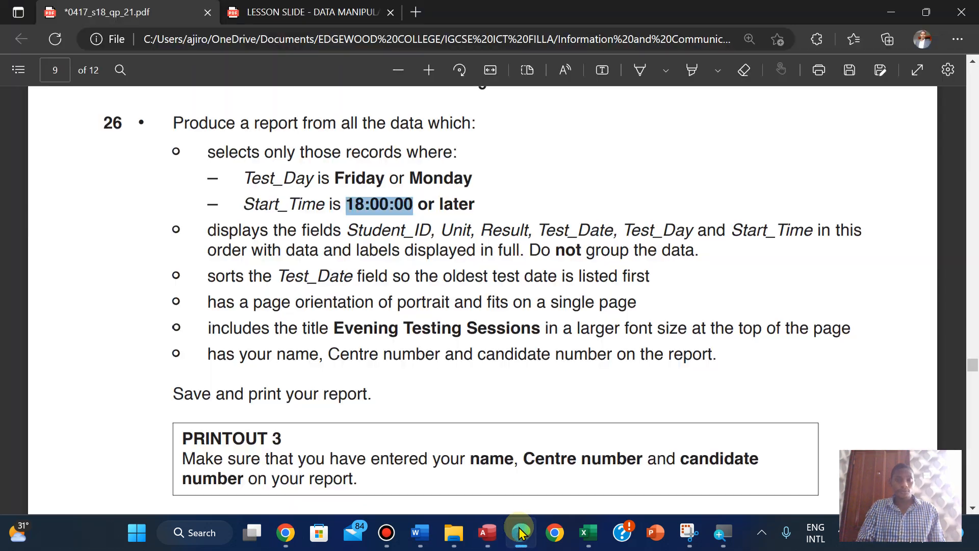
{"action": "left_click", "coordinate": [521, 531]}
{"action": "left_click", "coordinate": [629, 441]}
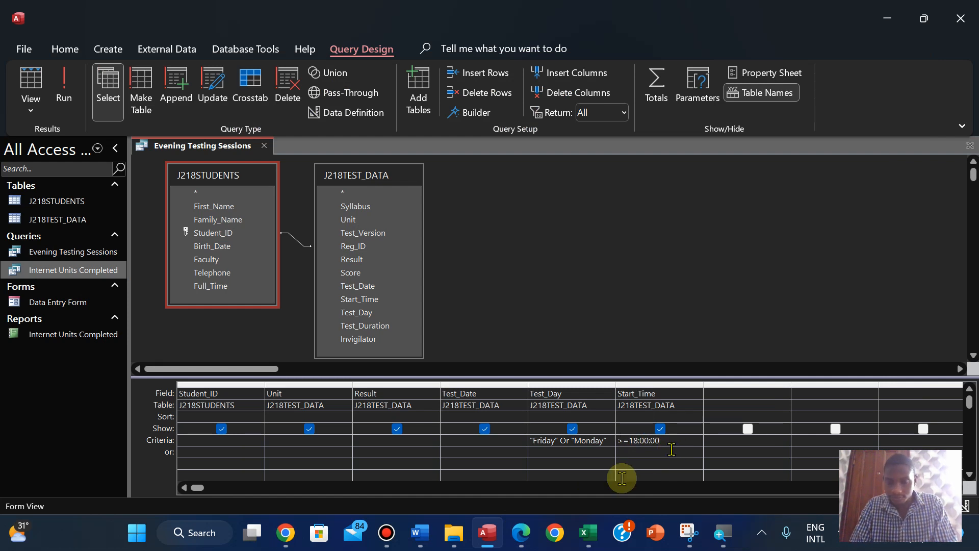
{"action": "left_click", "coordinate": [521, 532]}
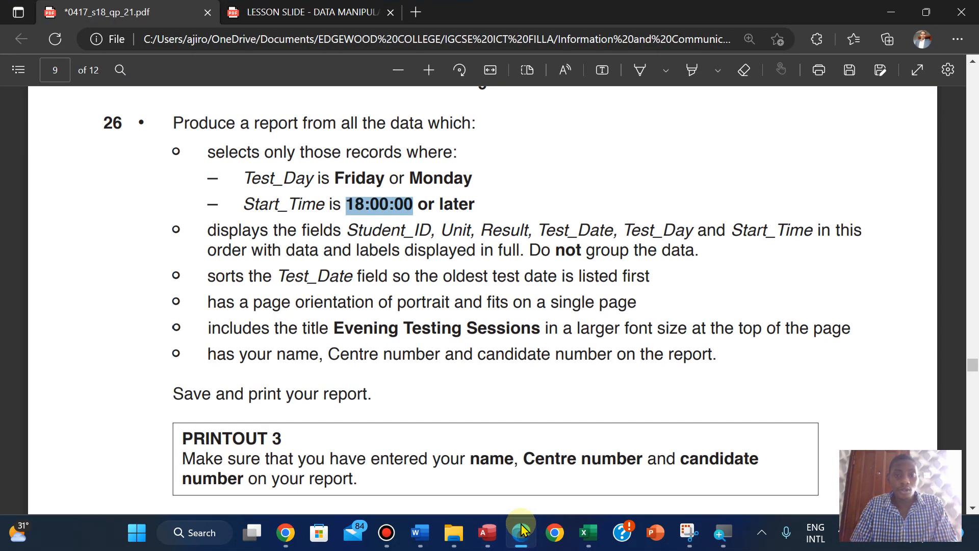
{"action": "left_click", "coordinate": [521, 530]}
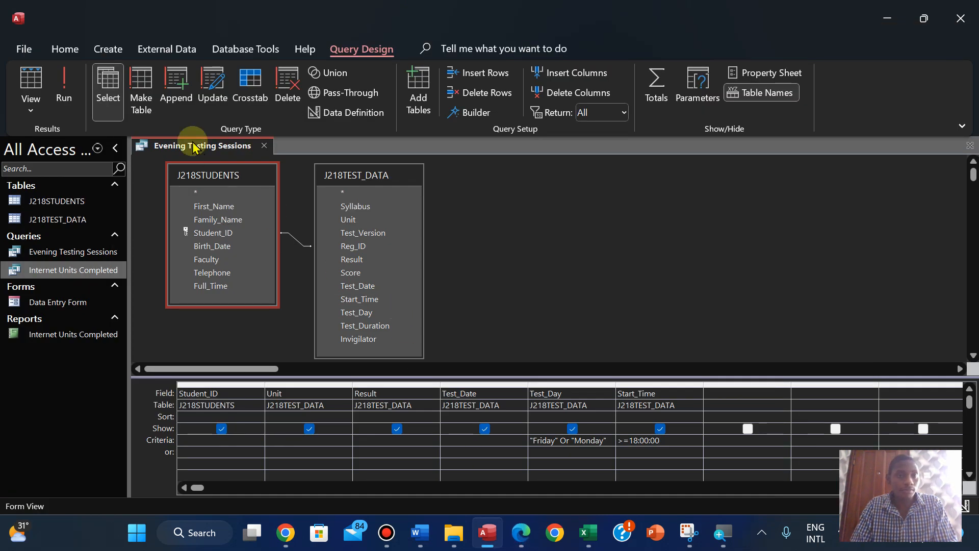
{"action": "left_click", "coordinate": [75, 93]}
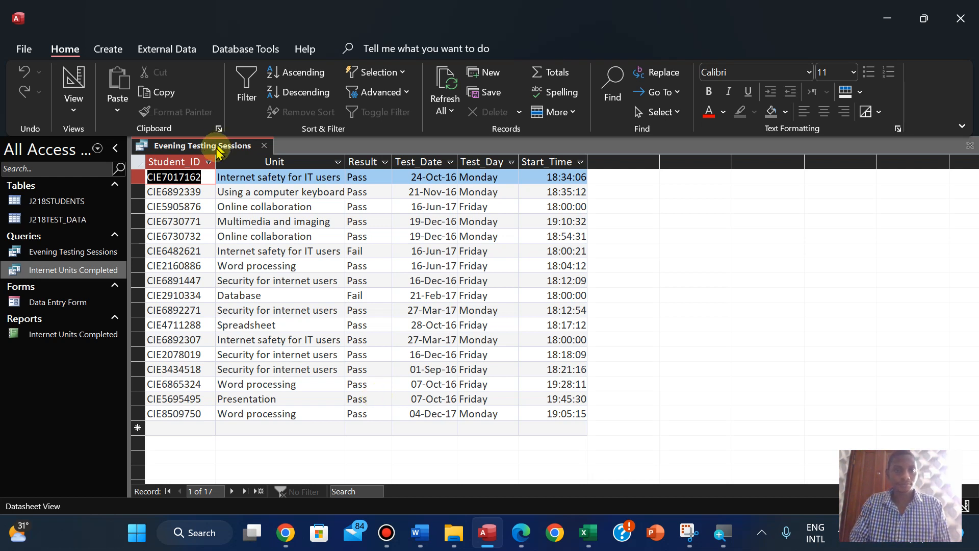
- In the exam paper, highlight question 26's record selection and field display requirements in yellow
{"action": "left_click", "coordinate": [520, 533]}
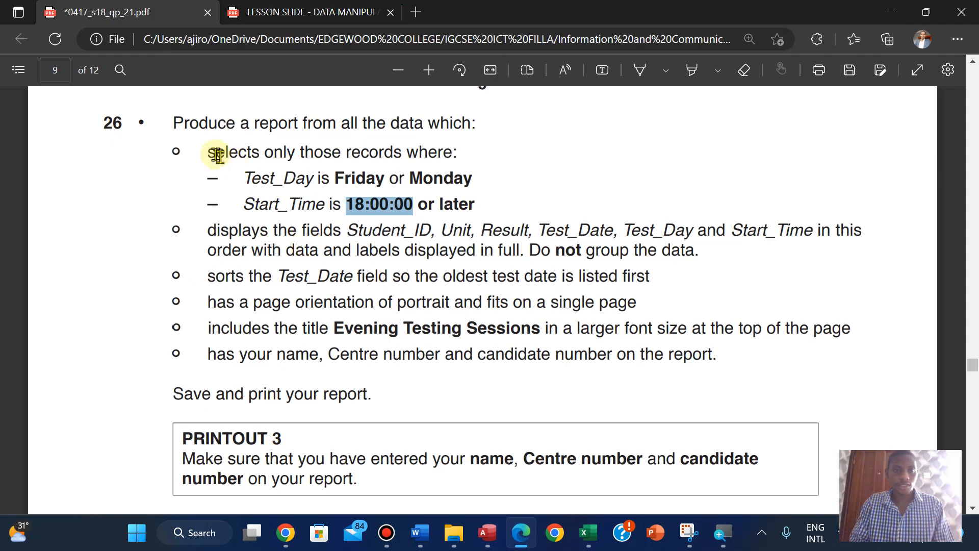
{"action": "left_click_drag", "start_coordinate": [207, 152], "coordinate": [700, 253]}
{"action": "mouse_move", "coordinate": [713, 176]}
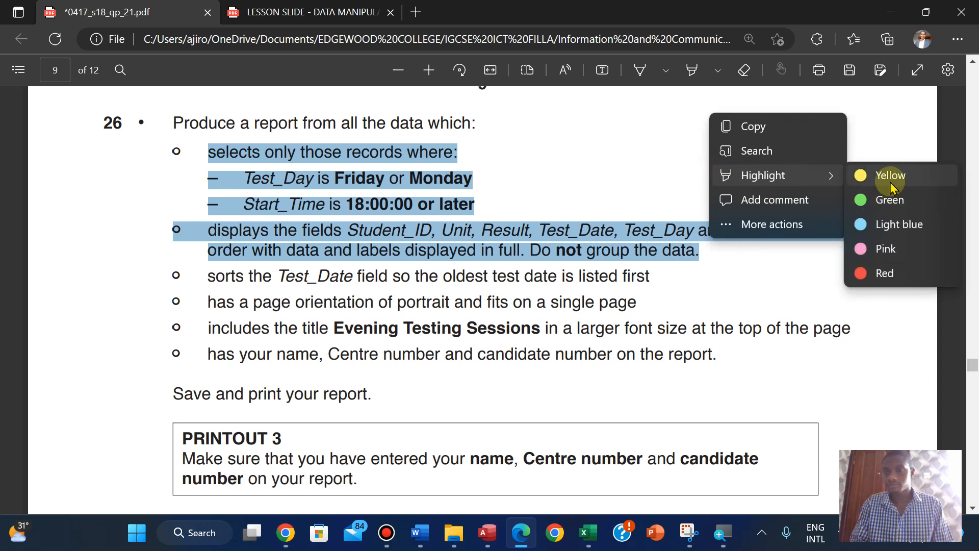
{"action": "left_click", "coordinate": [890, 187]}
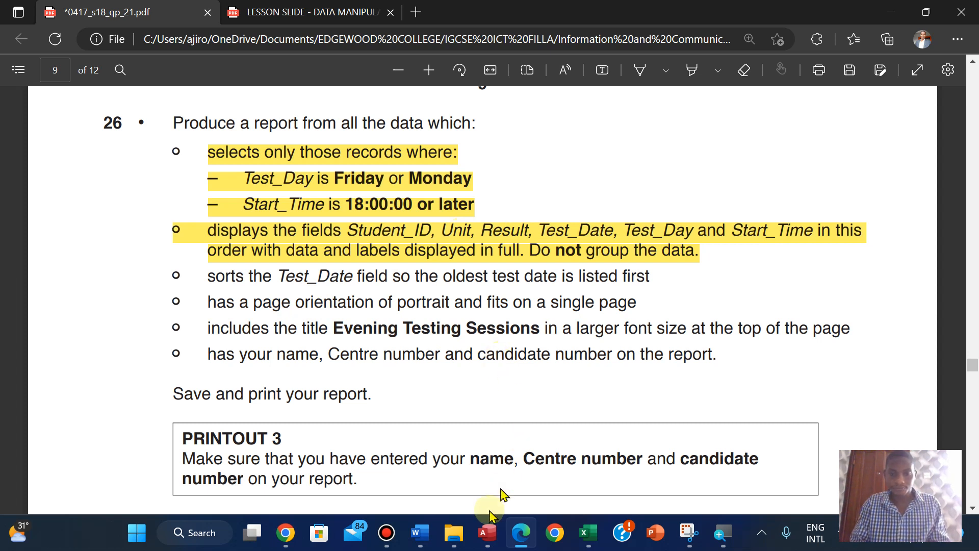
- Return to Access, then save and close the Evening Testing Sessions query
{"action": "left_click", "coordinate": [487, 532]}
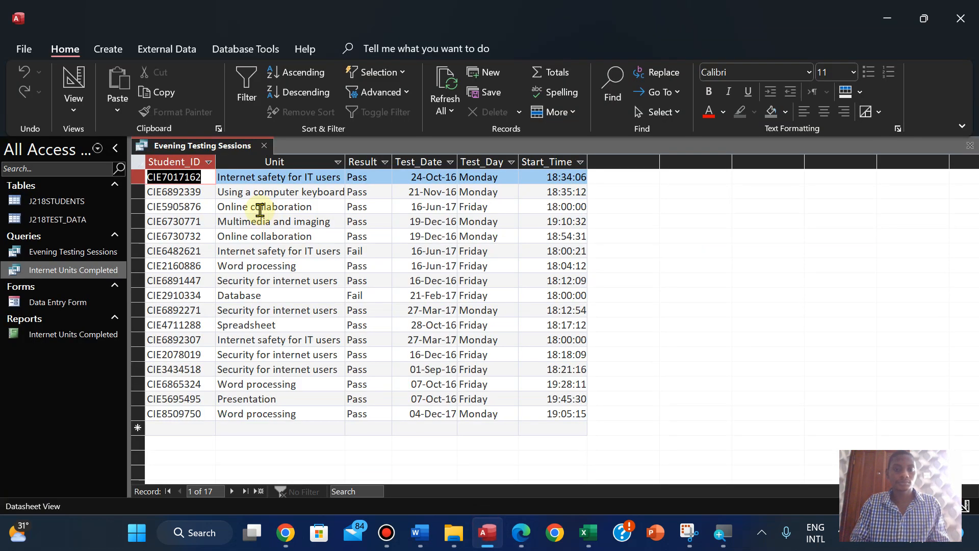
{"action": "right_click", "coordinate": [164, 152]}
{"action": "left_click", "coordinate": [192, 159]}
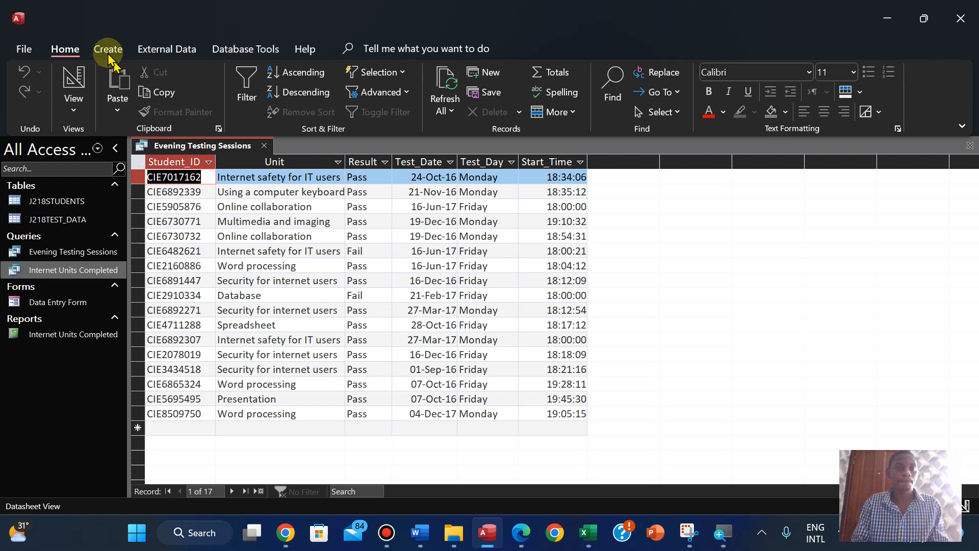
{"action": "right_click", "coordinate": [206, 146]}
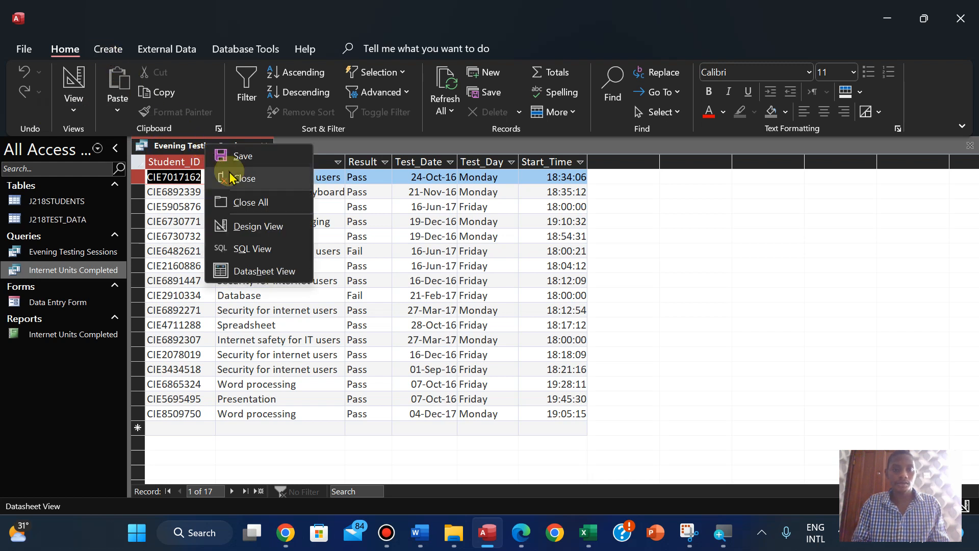
- Start the Report Wizard, choose Query: Evening Testing Sessions as the source and add all its fields to the report
{"action": "left_click", "coordinate": [94, 51]}
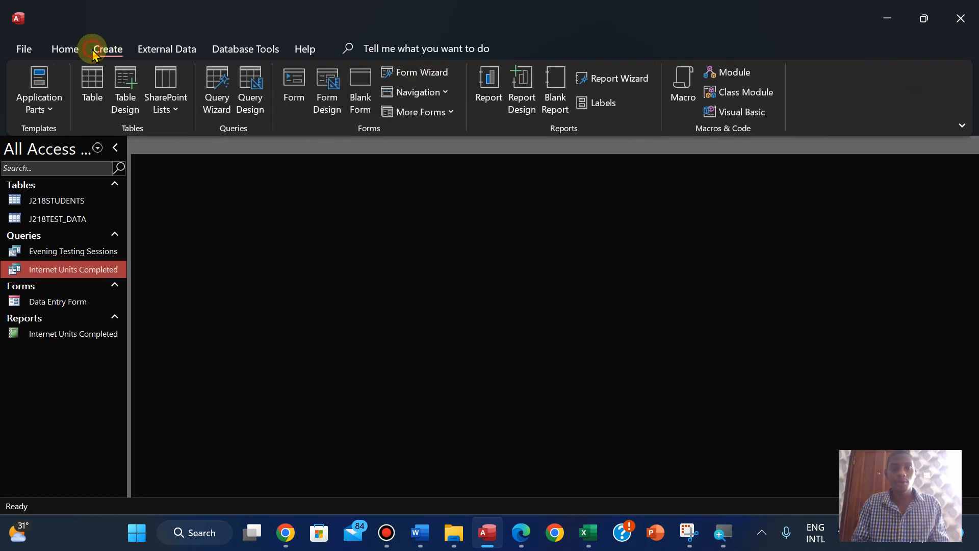
{"action": "left_click", "coordinate": [634, 80]}
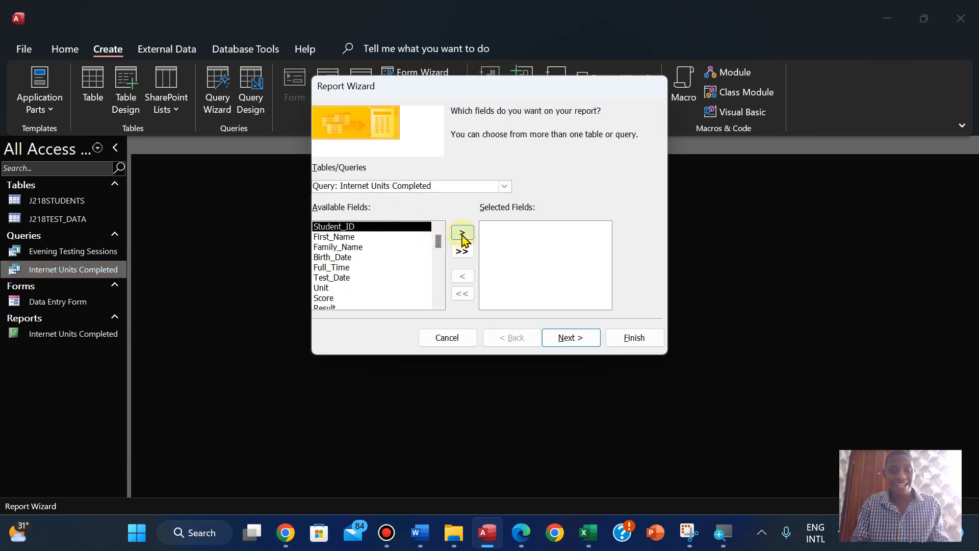
{"action": "left_click", "coordinate": [462, 252]}
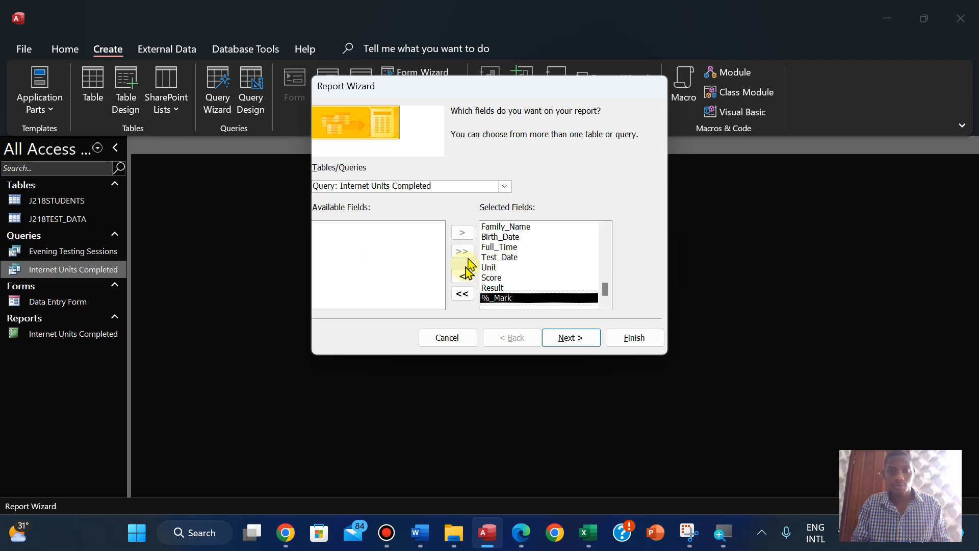
{"action": "left_click", "coordinate": [462, 293]}
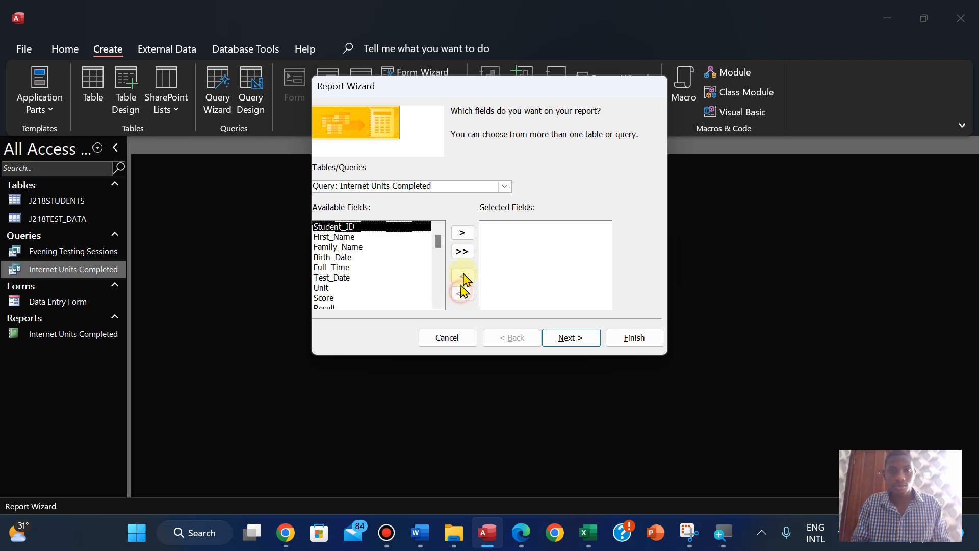
{"action": "left_click", "coordinate": [501, 189]}
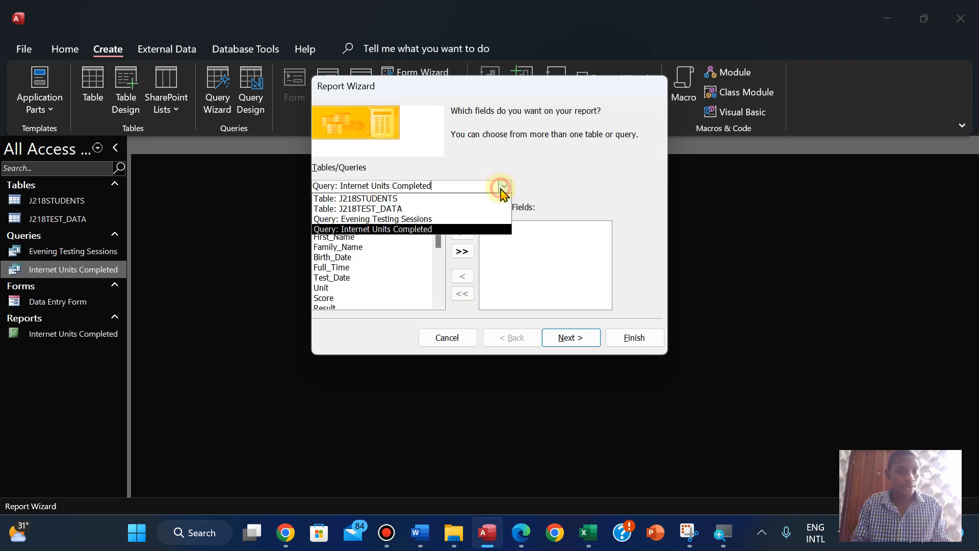
{"action": "left_click", "coordinate": [438, 220]}
{"action": "left_click", "coordinate": [462, 252]}
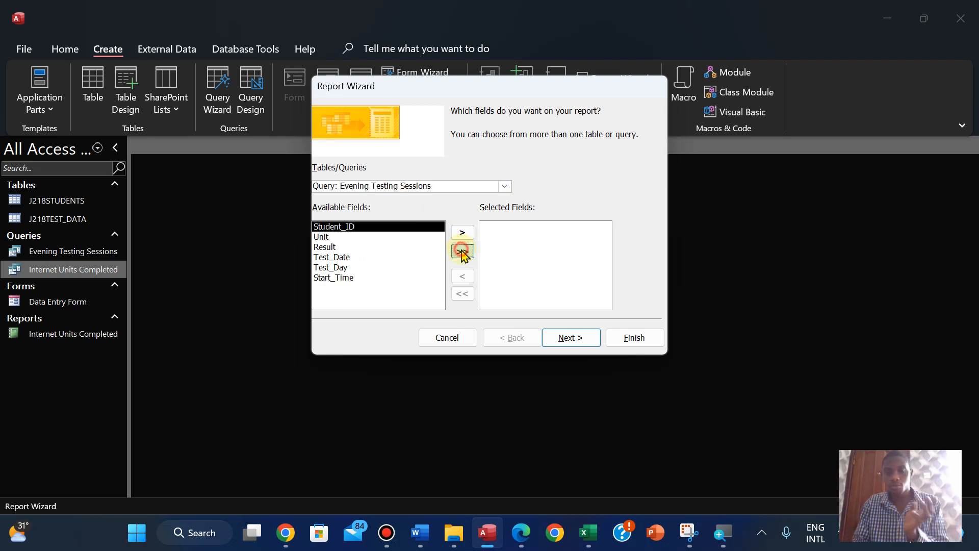
- Set the report to view its data by J218TEST_DATA and continue without adding any grouping levels
{"action": "left_click", "coordinate": [565, 338]}
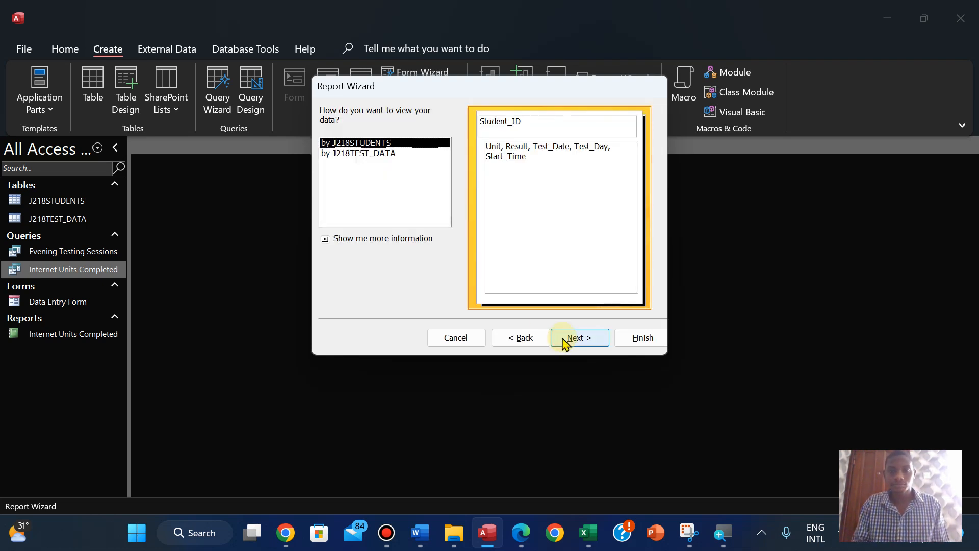
{"action": "left_click", "coordinate": [517, 530]}
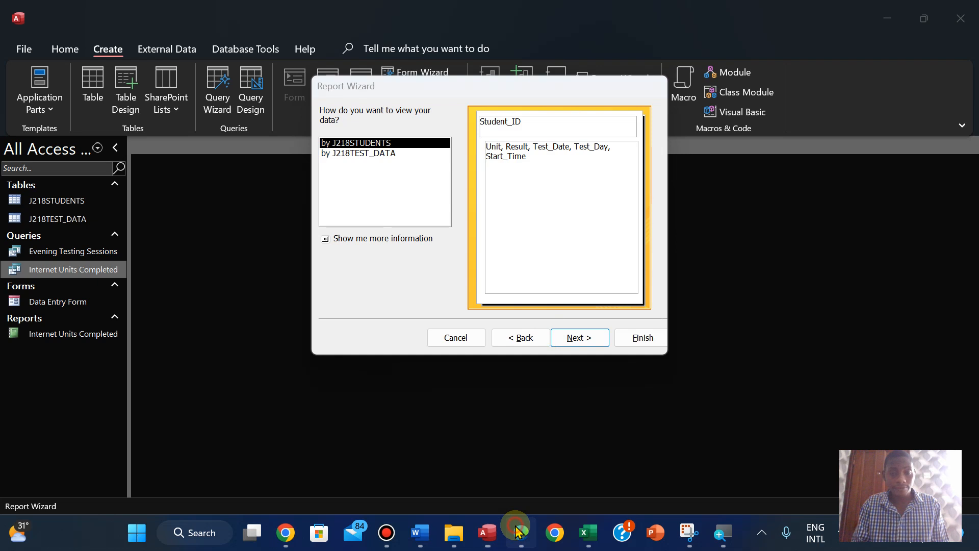
{"action": "left_click", "coordinate": [516, 530]}
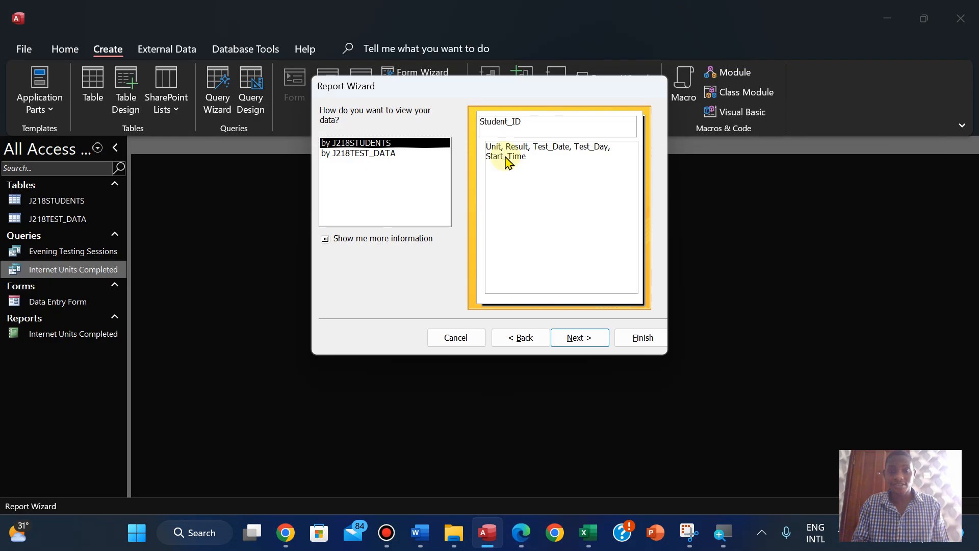
{"action": "left_click", "coordinate": [386, 154]}
{"action": "left_click", "coordinate": [566, 338]}
{"action": "left_click", "coordinate": [566, 339]}
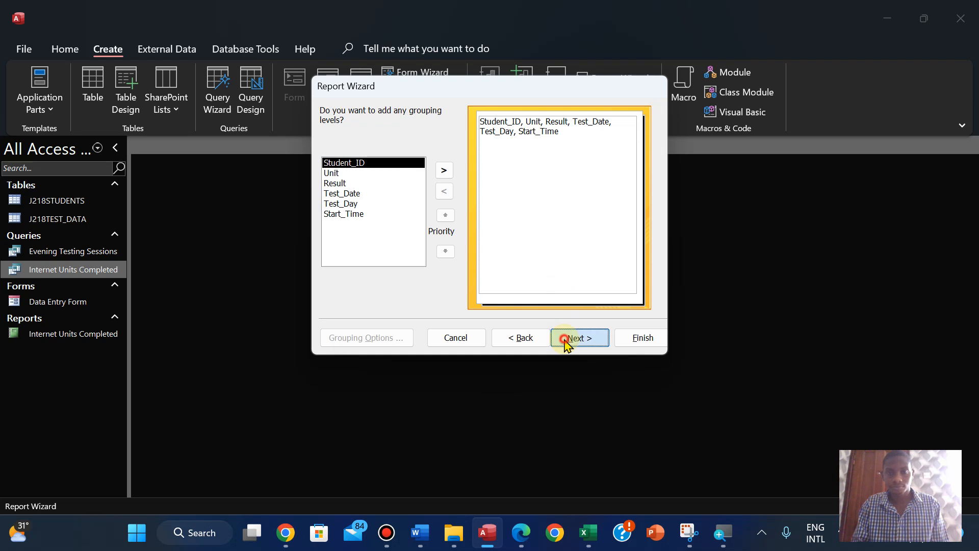
- Set Test_Date as the first sort field with Descending order, checking question 26's sorting requirement in the exam paper, and continue the wizard
{"action": "left_click", "coordinate": [523, 537]}
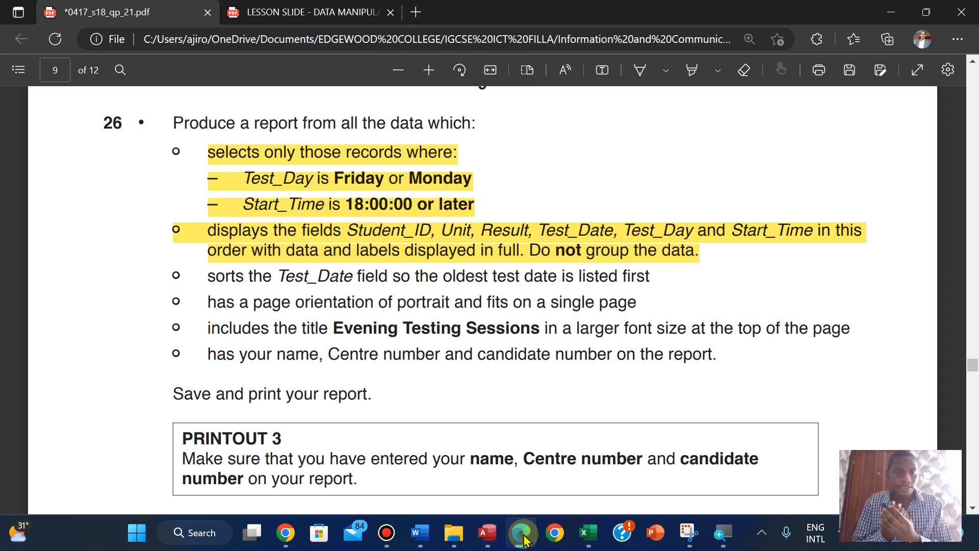
{"action": "left_click", "coordinate": [524, 538]}
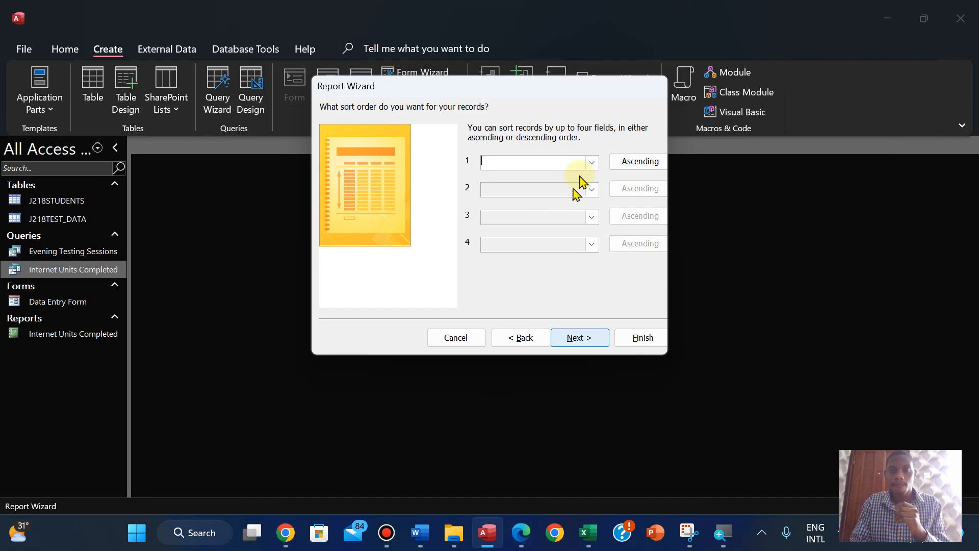
{"action": "left_click", "coordinate": [591, 162]}
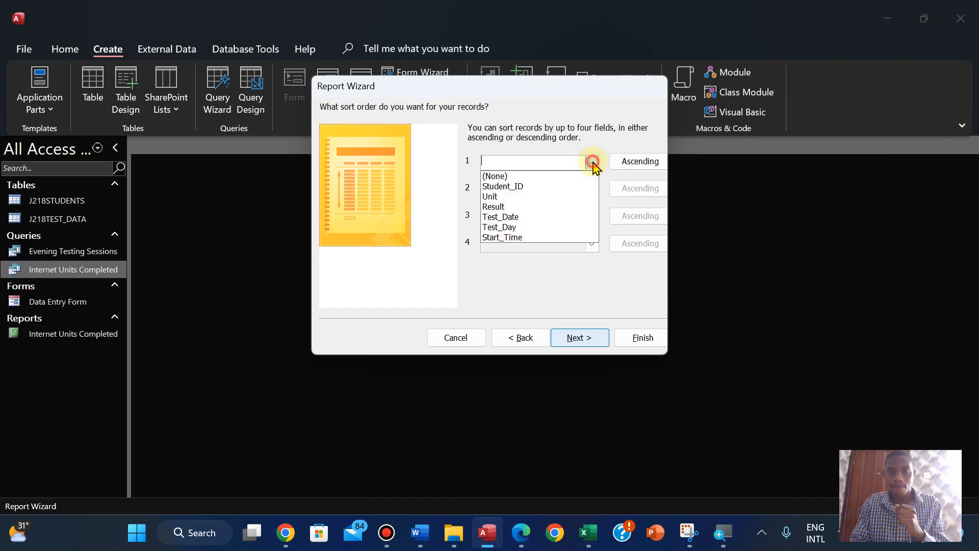
{"action": "left_click", "coordinate": [522, 217]}
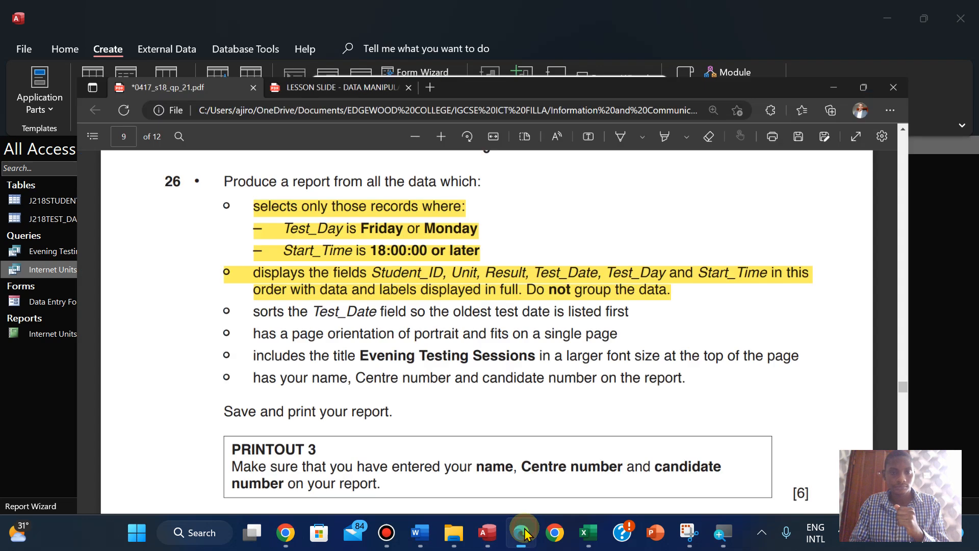
{"action": "left_click", "coordinate": [524, 534]}
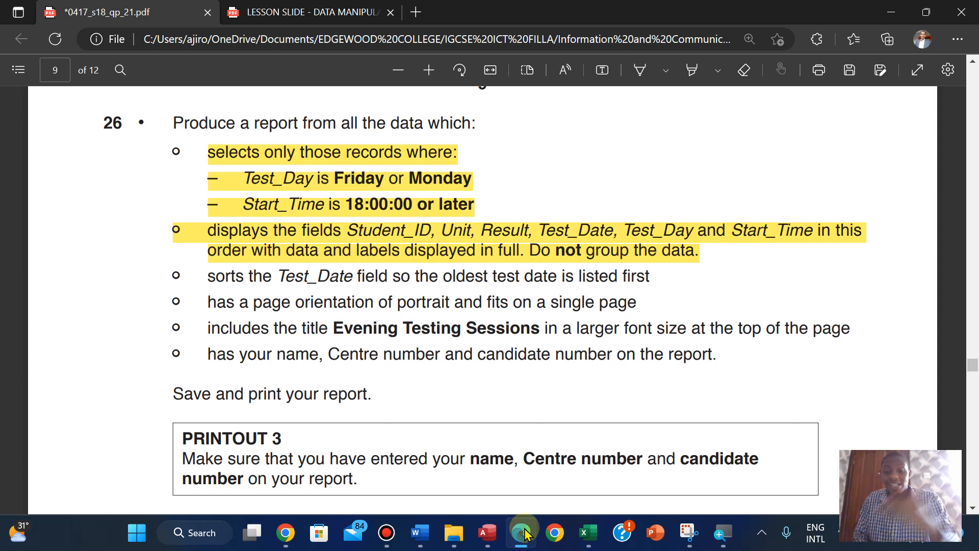
{"action": "left_click", "coordinate": [525, 534]}
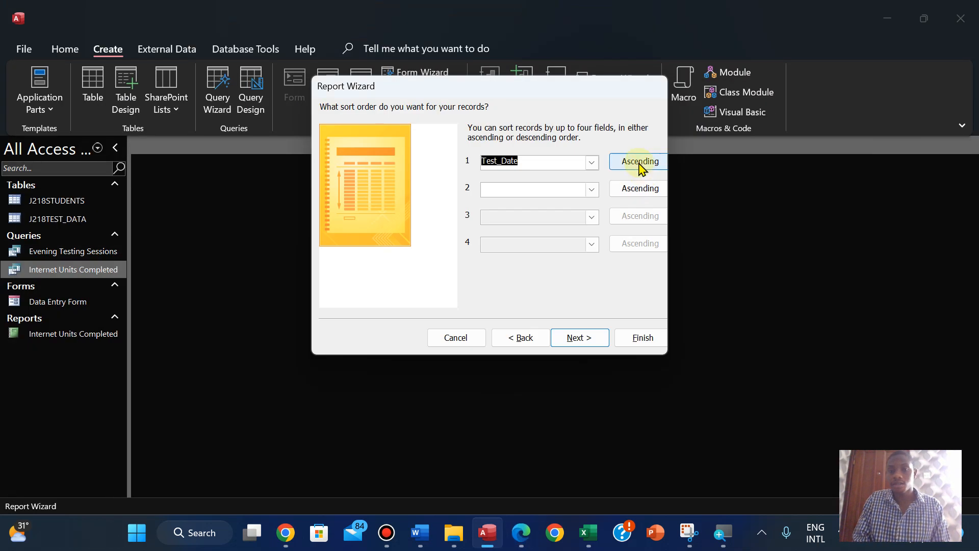
{"action": "left_click", "coordinate": [640, 164]}
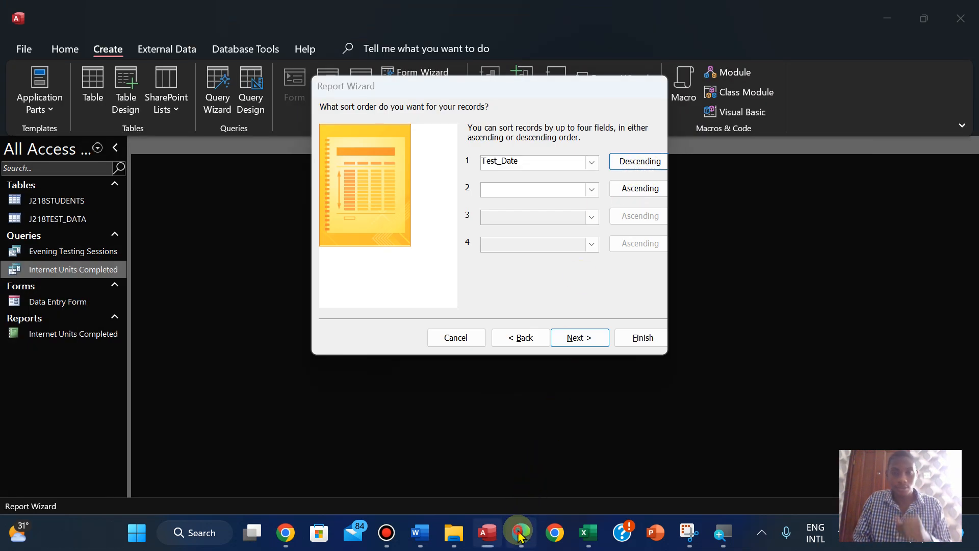
{"action": "left_click", "coordinate": [520, 533]}
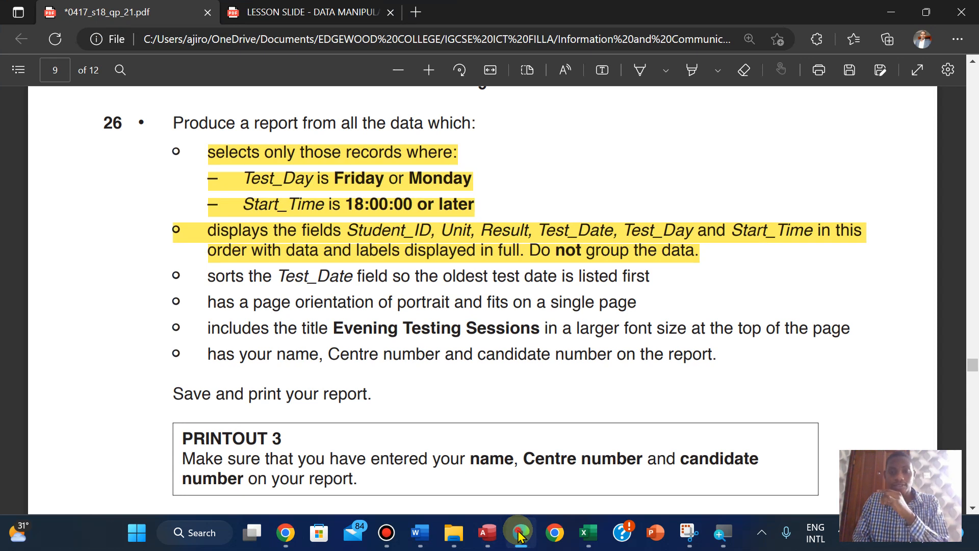
{"action": "left_click", "coordinate": [520, 534]}
{"action": "left_click", "coordinate": [582, 339]}
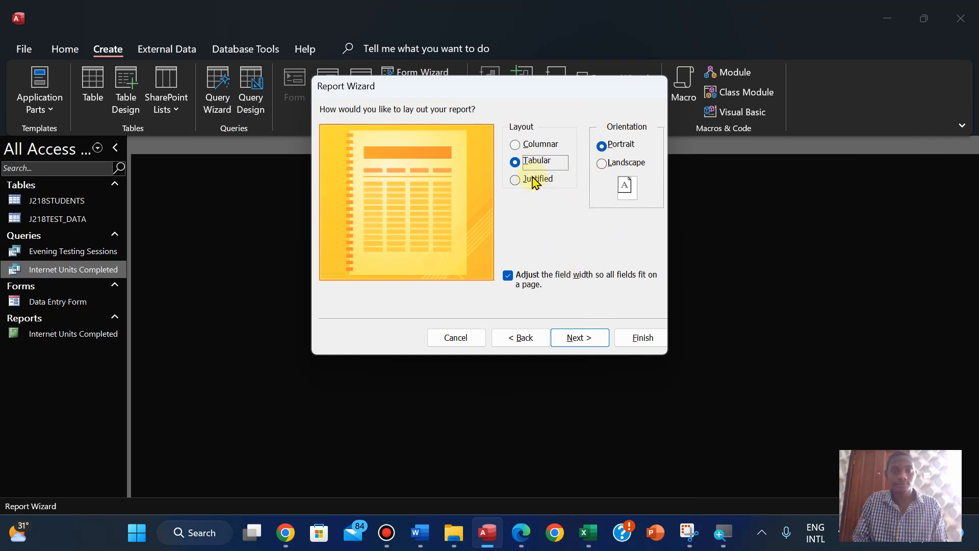
- Compare the Columnar and Justified layouts, choose Tabular with Portrait orientation kept, and continue the wizard
{"action": "left_click", "coordinate": [517, 146]}
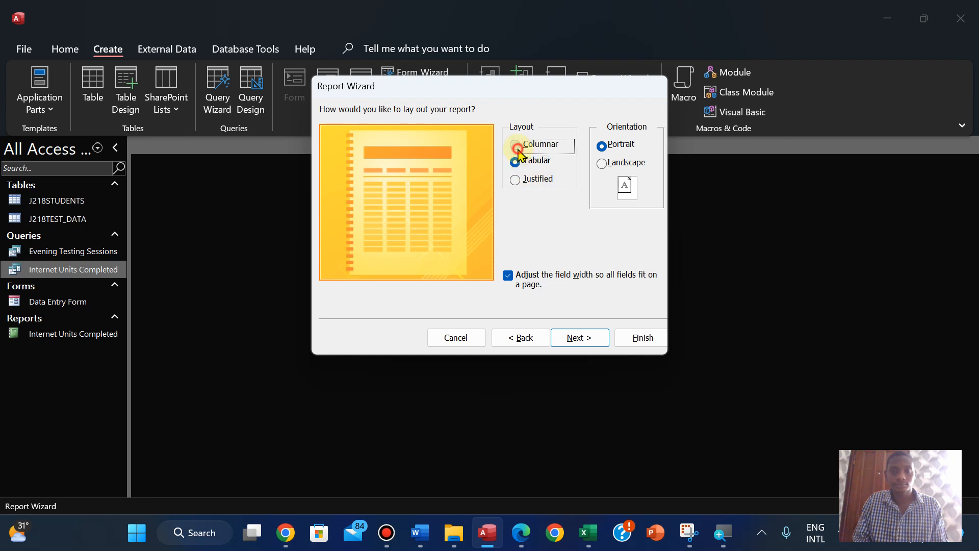
{"action": "left_click", "coordinate": [516, 163]}
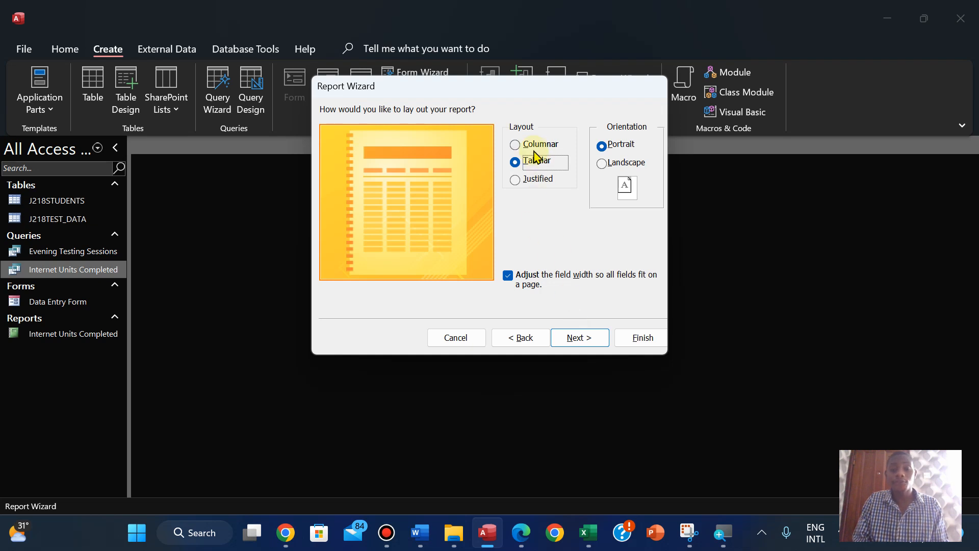
{"action": "left_click", "coordinate": [515, 180]}
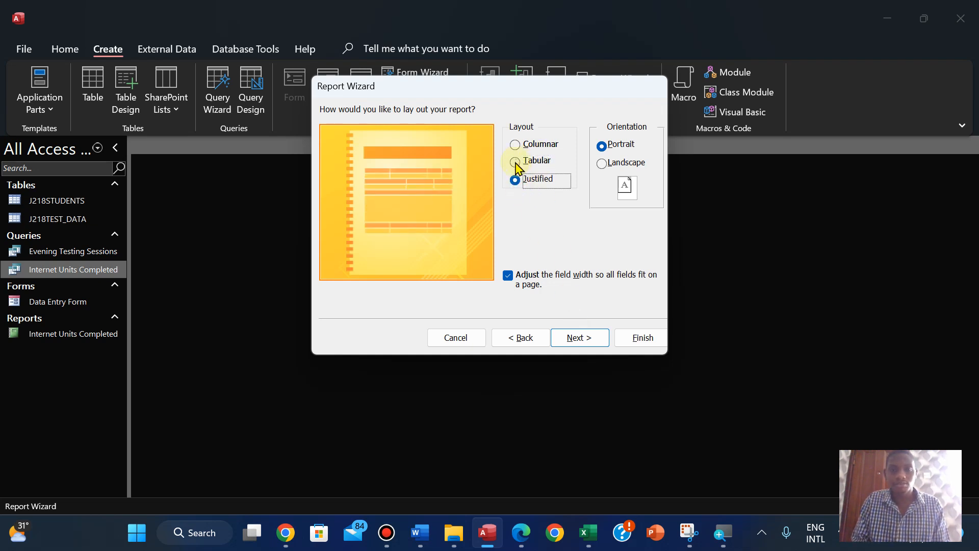
{"action": "left_click", "coordinate": [515, 163]}
{"action": "left_click", "coordinate": [581, 338]}
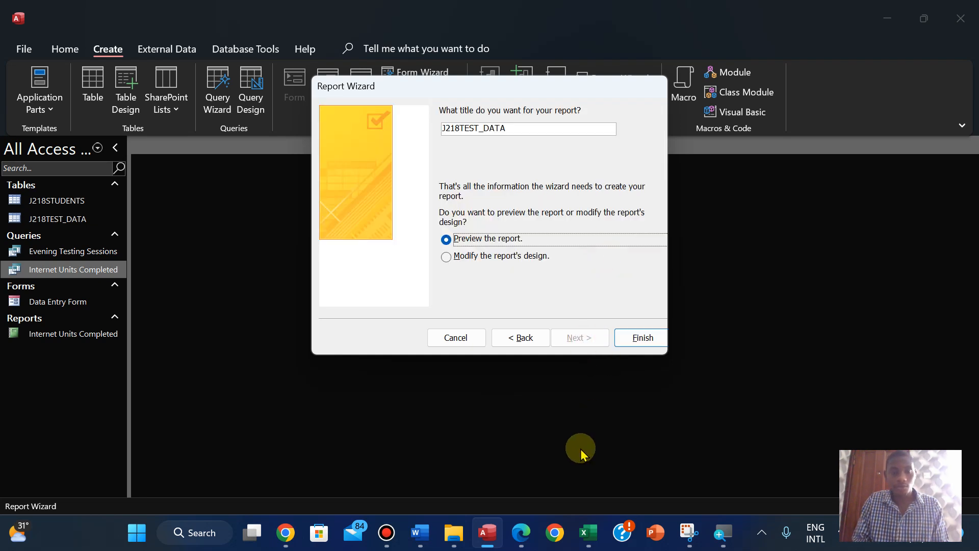
- Copy the title Evening Testing Sessions from the exam paper, use it as the report title in Access, and finish the wizard with a preview
{"action": "left_click", "coordinate": [522, 542]}
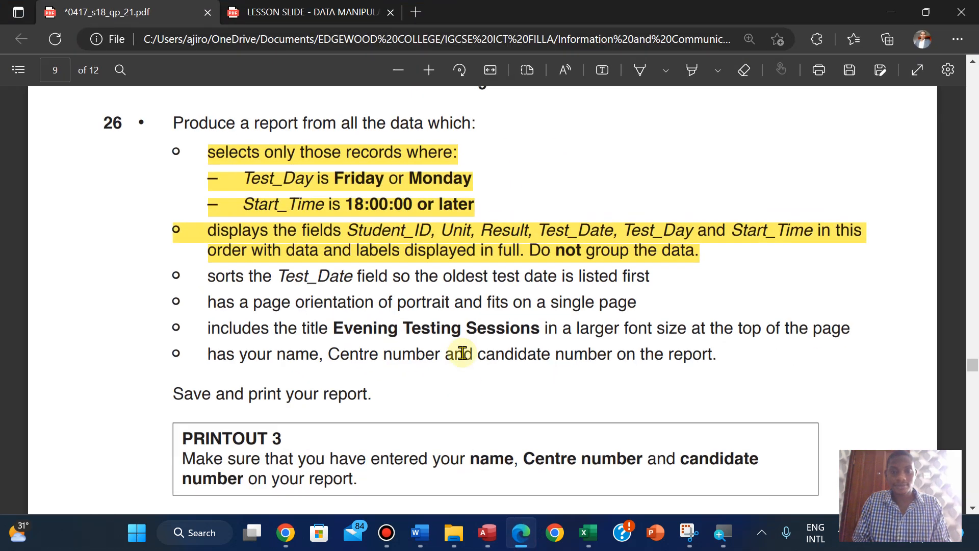
{"action": "left_click_drag", "start_coordinate": [335, 327], "coordinate": [539, 328]}
{"action": "key", "text": "ctrl+c"}
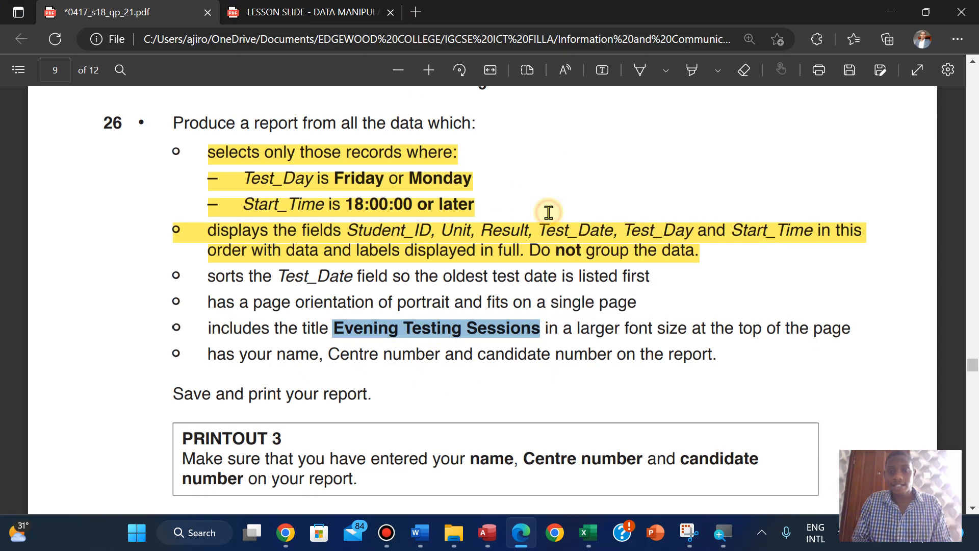
{"action": "left_click", "coordinate": [487, 536]}
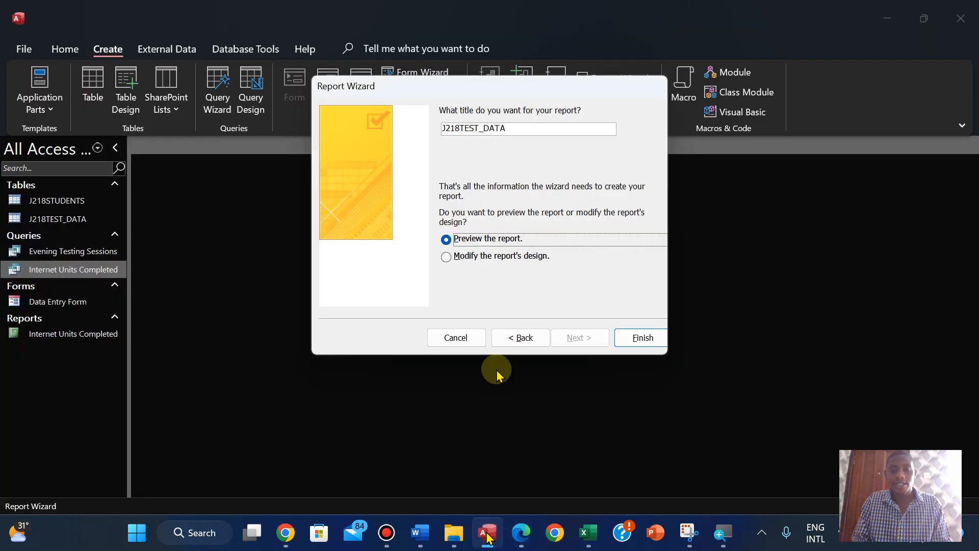
{"action": "left_click_drag", "start_coordinate": [518, 130], "coordinate": [430, 125]}
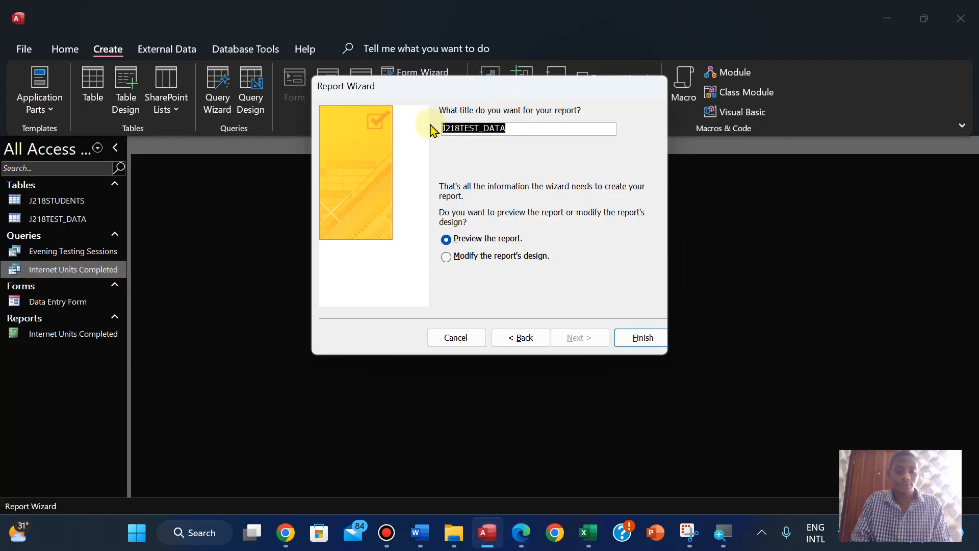
{"action": "key", "text": "ctrl+v"}
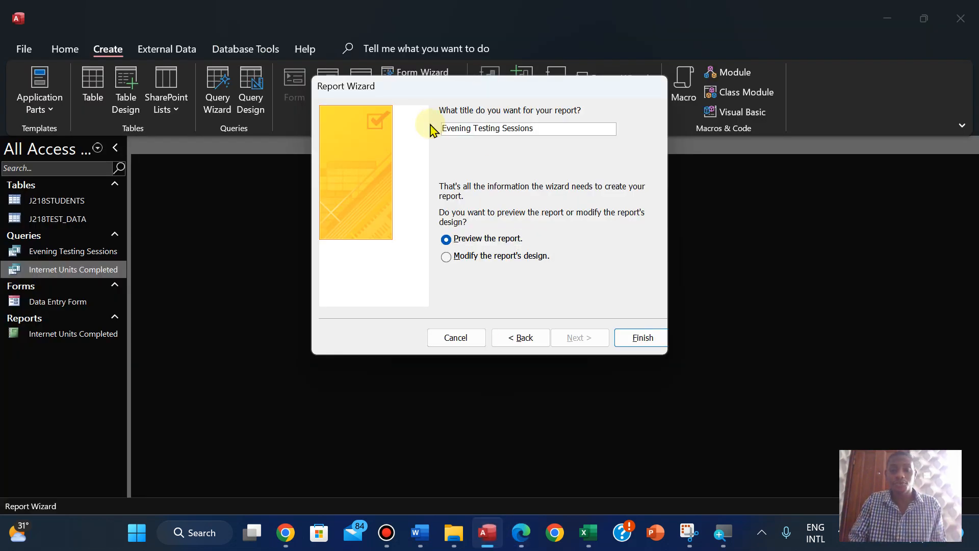
{"action": "left_click", "coordinate": [631, 337]}
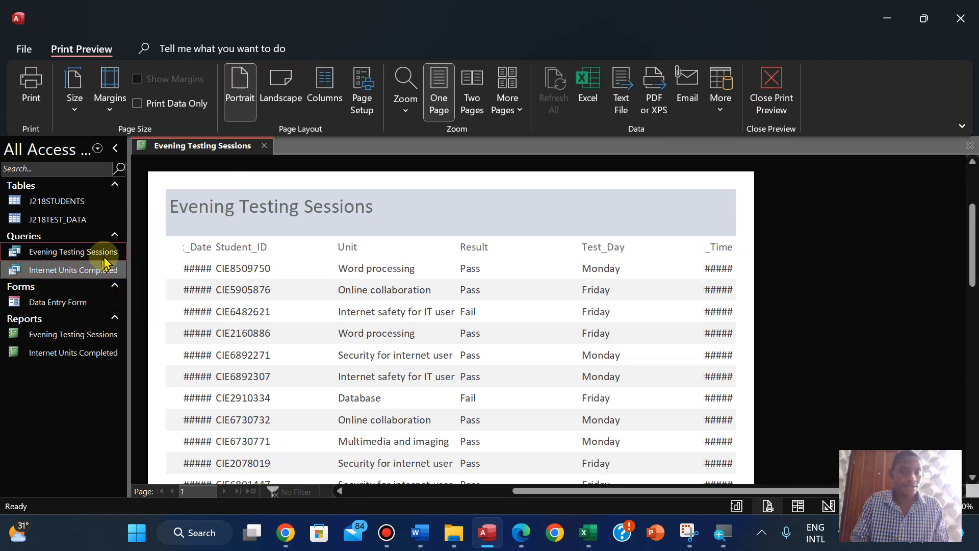
- Save and close the previewed Evening Testing Sessions report
{"action": "right_click", "coordinate": [183, 146]}
{"action": "left_click", "coordinate": [204, 161]}
{"action": "right_click", "coordinate": [184, 146]}
{"action": "left_click", "coordinate": [214, 173]}
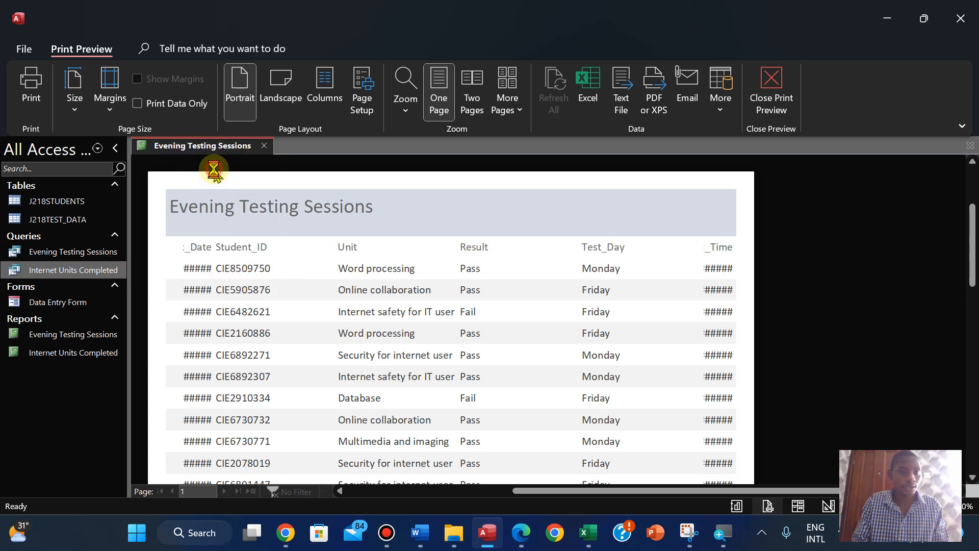
{"action": "right_click", "coordinate": [53, 344]}
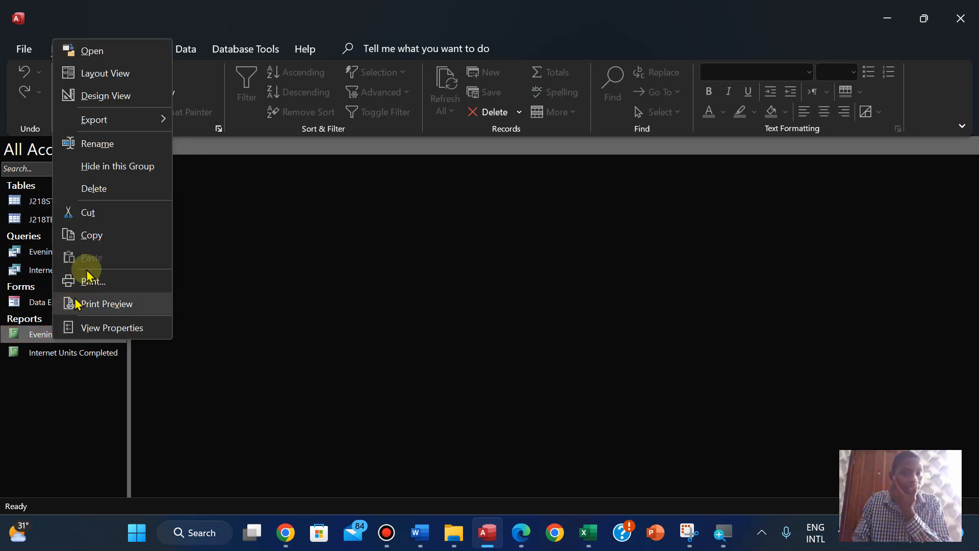
{"action": "left_click", "coordinate": [105, 143]}
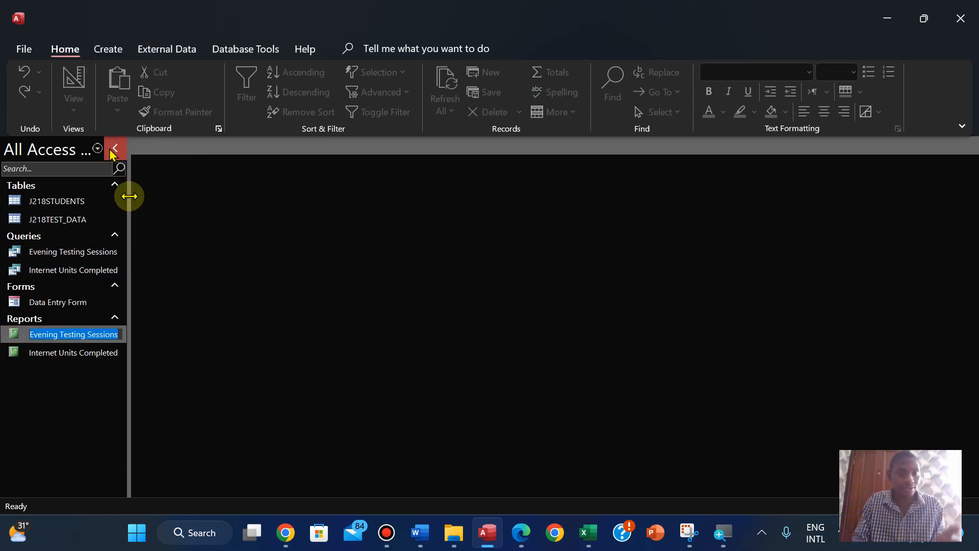
{"action": "left_click", "coordinate": [50, 373]}
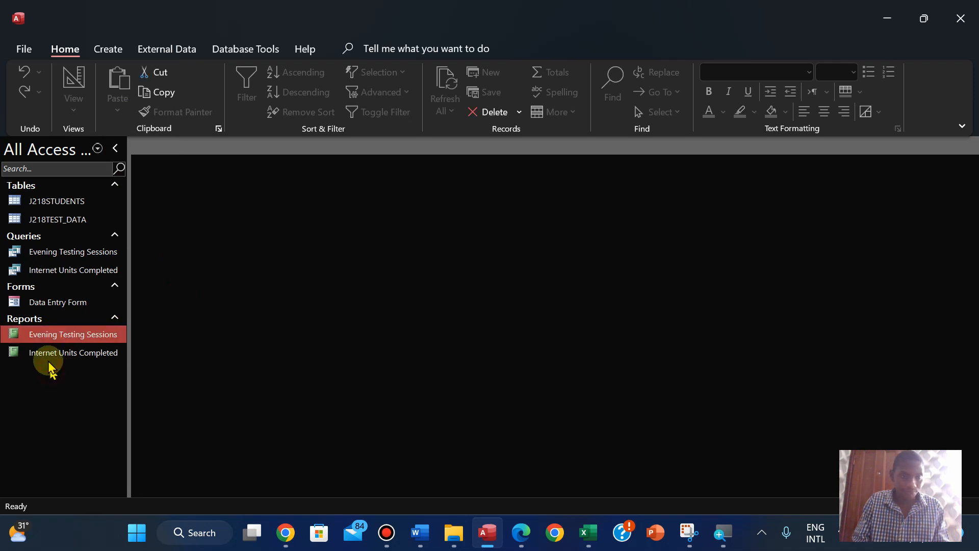
- Reopen the Evening Testing Sessions report in Layout View and check question 26's required field order in the exam paper
{"action": "double_click", "coordinate": [43, 337]}
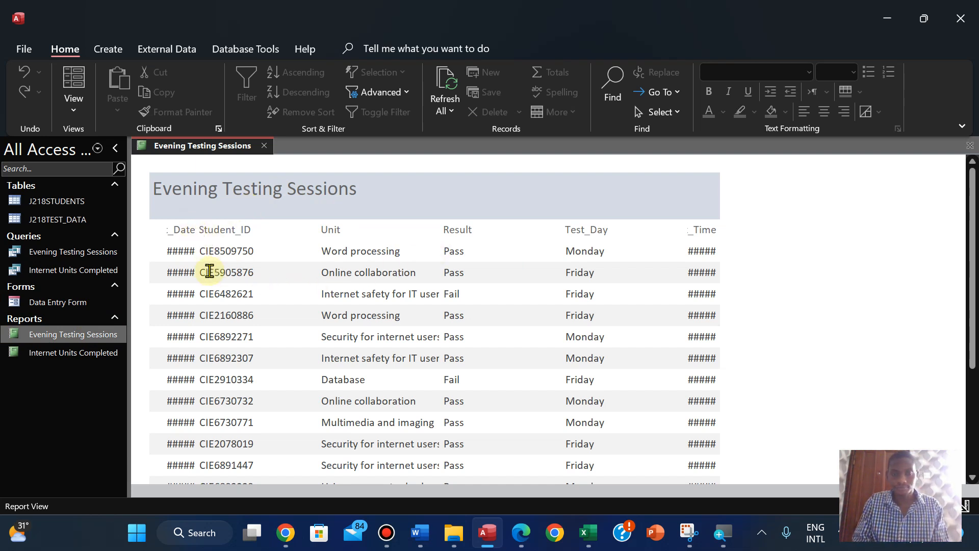
{"action": "left_click", "coordinate": [73, 104]}
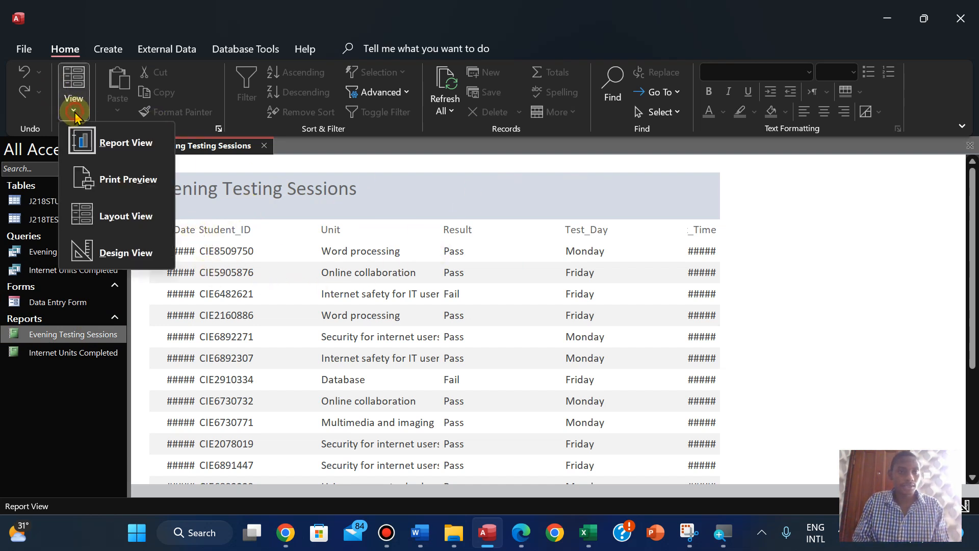
{"action": "left_click", "coordinate": [94, 209]}
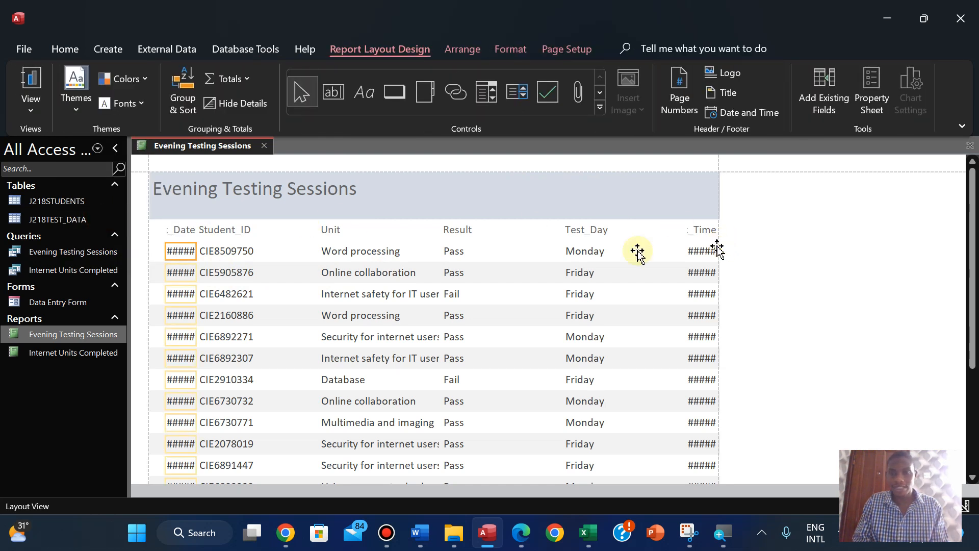
{"action": "left_click", "coordinate": [235, 230]}
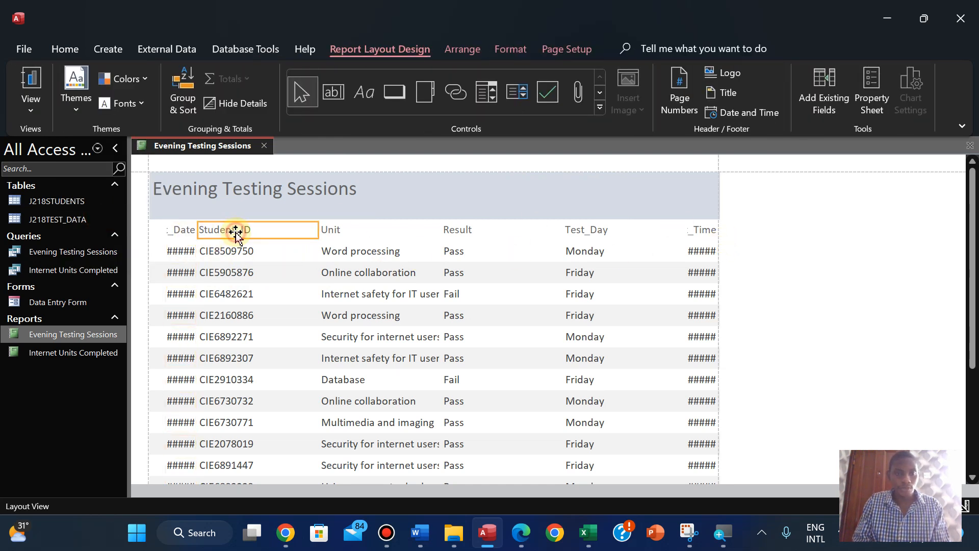
{"action": "left_click", "coordinate": [521, 533]}
{"action": "left_click", "coordinate": [522, 539]}
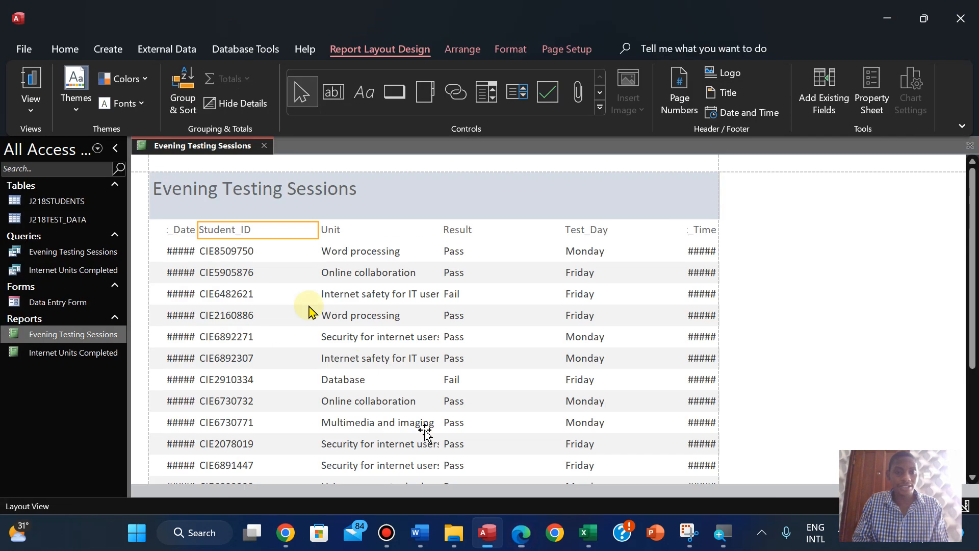
- Move the Test_Date label and its data column between the Result and Test_Day columns
{"action": "left_click", "coordinate": [182, 231]}
{"action": "left_click", "coordinate": [184, 250]}
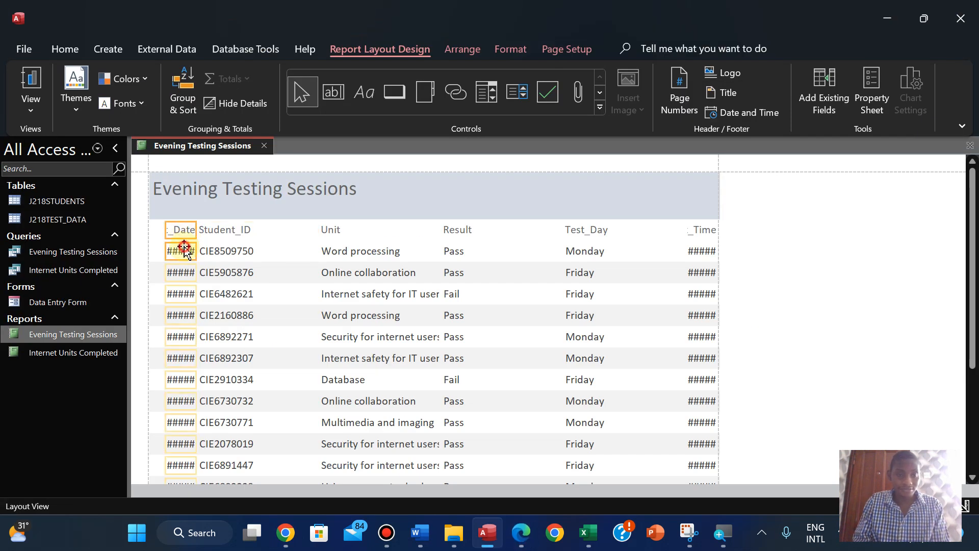
{"action": "left_click_drag", "start_coordinate": [184, 250], "coordinate": [532, 242]}
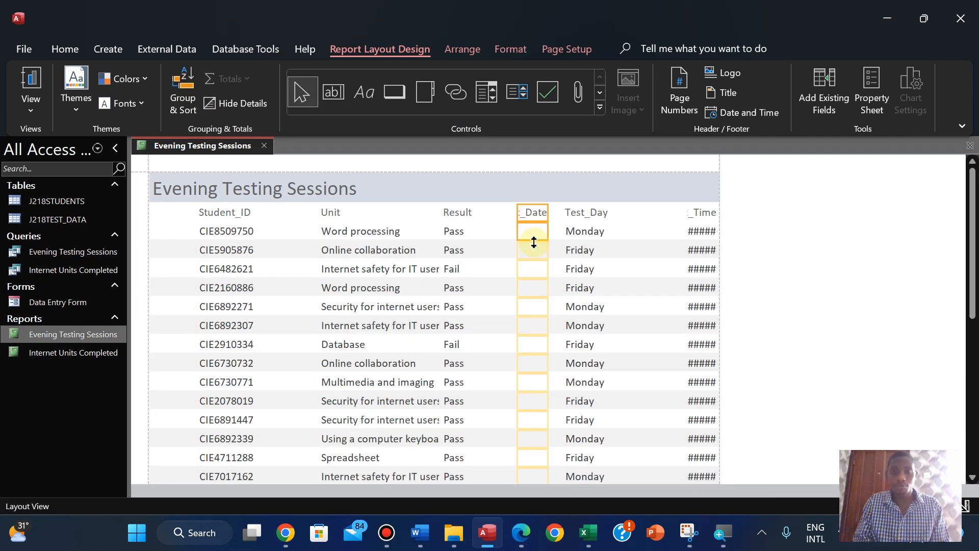
- Move the Student_ID label and data column to the report's left edge and narrow them to fit the IDs
{"action": "left_click", "coordinate": [232, 214]}
{"action": "left_click", "coordinate": [228, 232]}
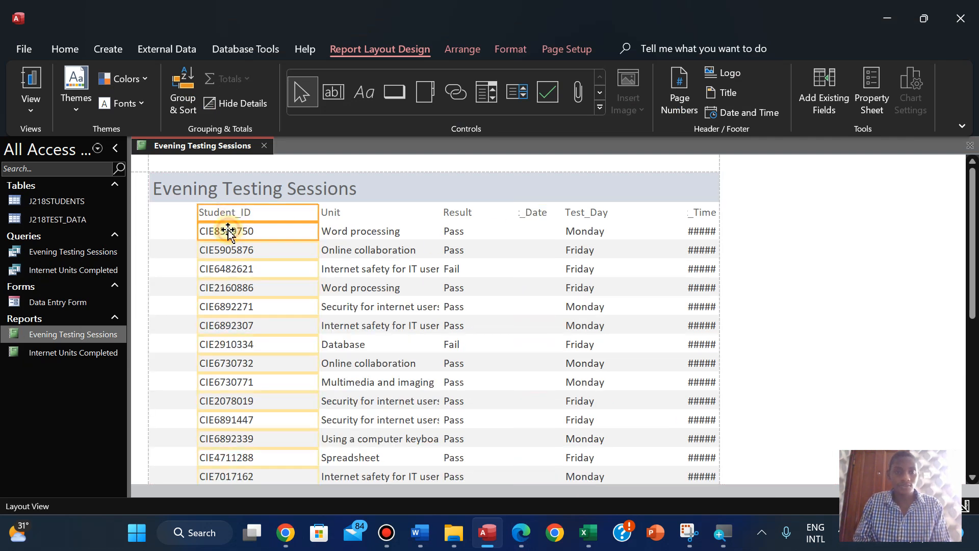
{"action": "left_click_drag", "start_coordinate": [228, 232], "coordinate": [180, 228]}
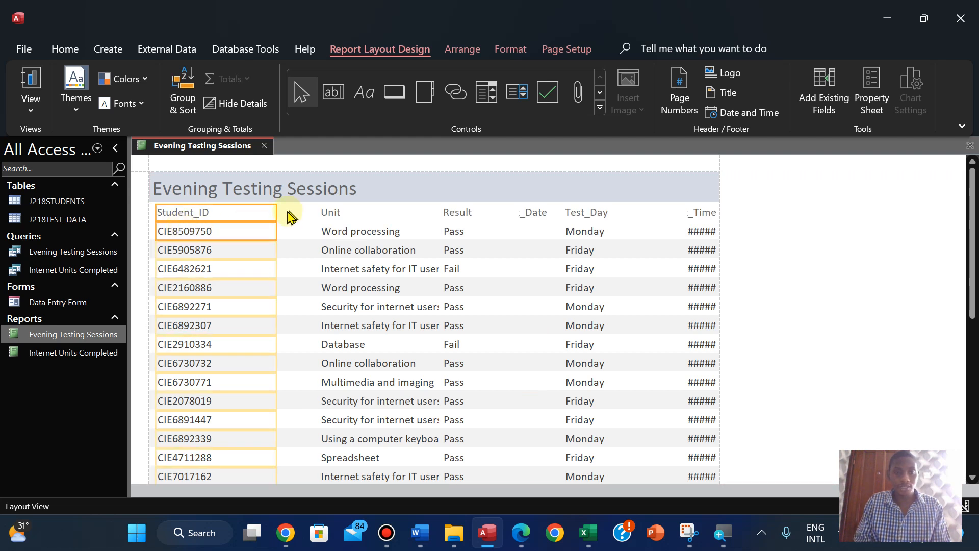
{"action": "left_click_drag", "start_coordinate": [278, 210], "coordinate": [228, 211]}
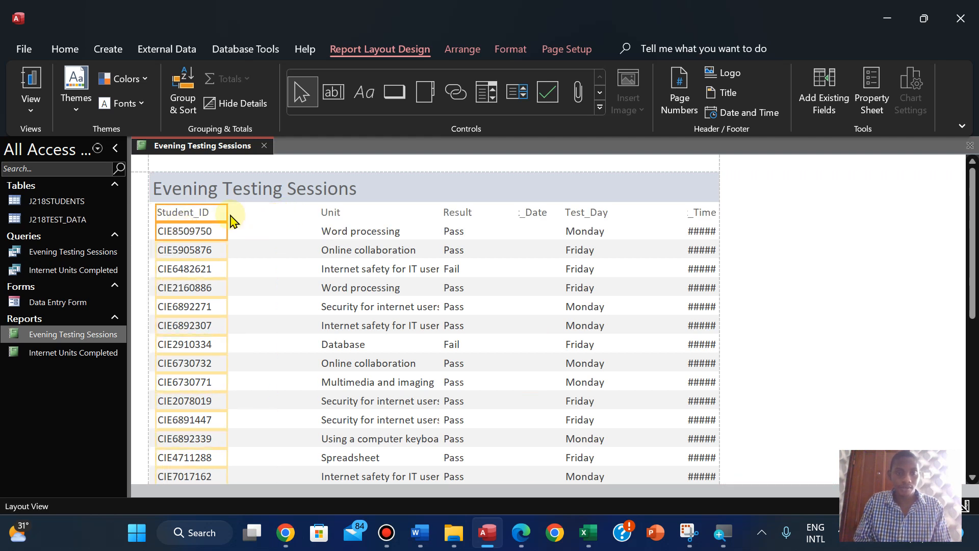
- Check question 26's field order in the exam paper and shift the report's Unit label and data column close to Student_ID
{"action": "left_click", "coordinate": [519, 531]}
{"action": "left_click", "coordinate": [519, 530]}
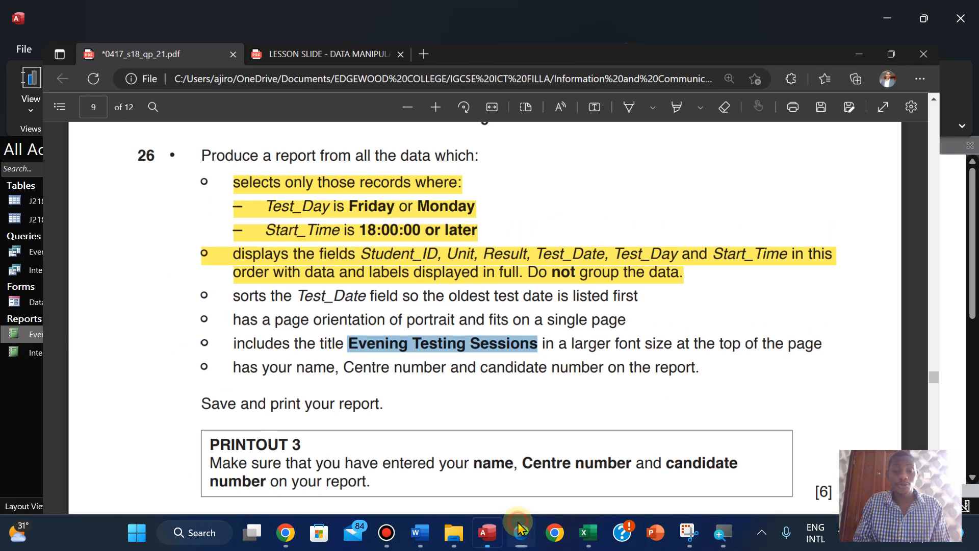
{"action": "left_click", "coordinate": [338, 214]}
{"action": "left_click", "coordinate": [336, 238]}
{"action": "key", "text": "Left"}
{"action": "key", "text": "Left"}
{"action": "key", "text": "Left"}
{"action": "key", "text": "Left"}
{"action": "key", "text": "Left"}
{"action": "key", "text": "Left"}
{"action": "key", "text": "Left"}
{"action": "key", "text": "Left"}
{"action": "key", "text": "Left"}
{"action": "key", "text": "Left"}
{"action": "key", "text": "Left"}
{"action": "key", "text": "Left"}
{"action": "key", "text": "Left"}
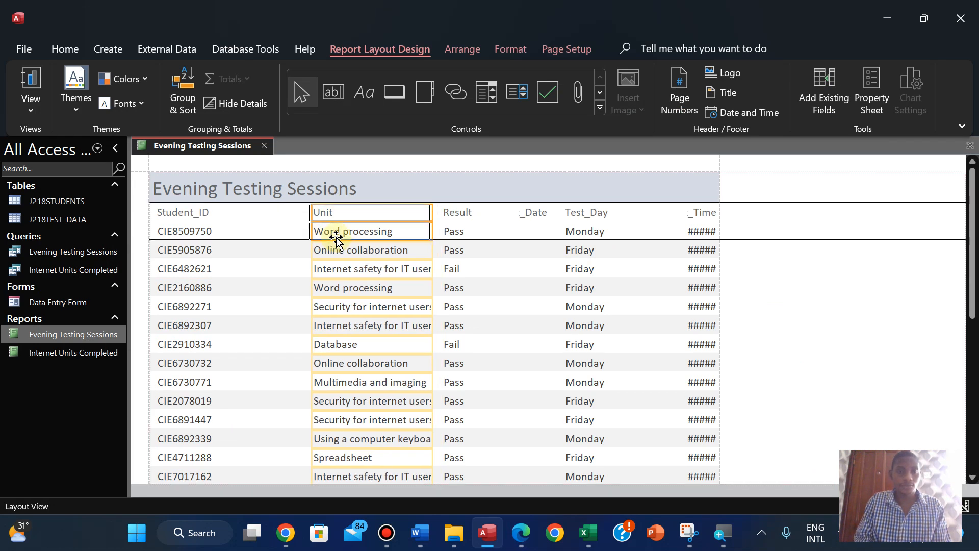
{"action": "key", "text": "Left"}
{"action": "key", "text": "Left"}
{"action": "key", "text": "Left"}
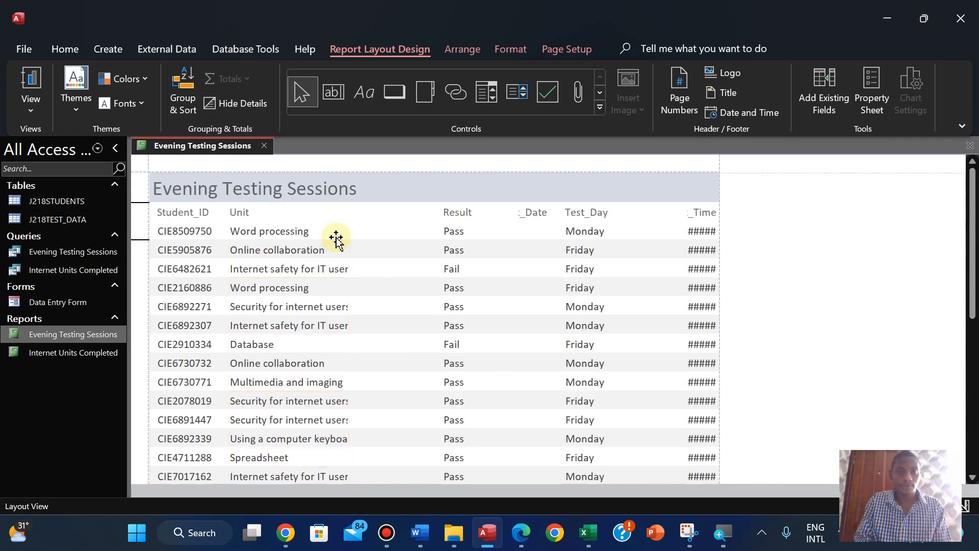
{"action": "key", "text": "Right"}
{"action": "key", "text": "Right"}
{"action": "key", "text": "Right"}
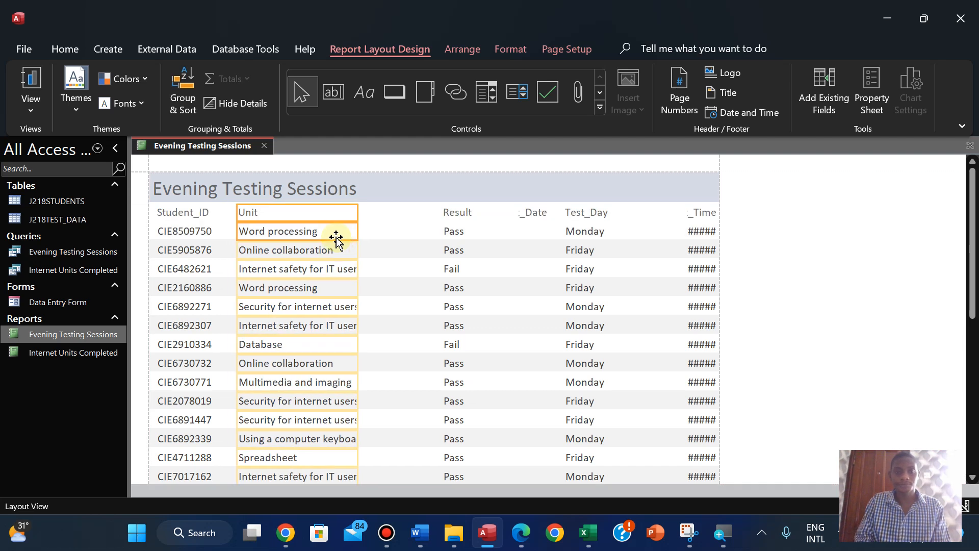
- Recheck the field order in the exam paper, shift the Result label and data column closer to Unit, and narrow them to fit
{"action": "left_click", "coordinate": [519, 535]}
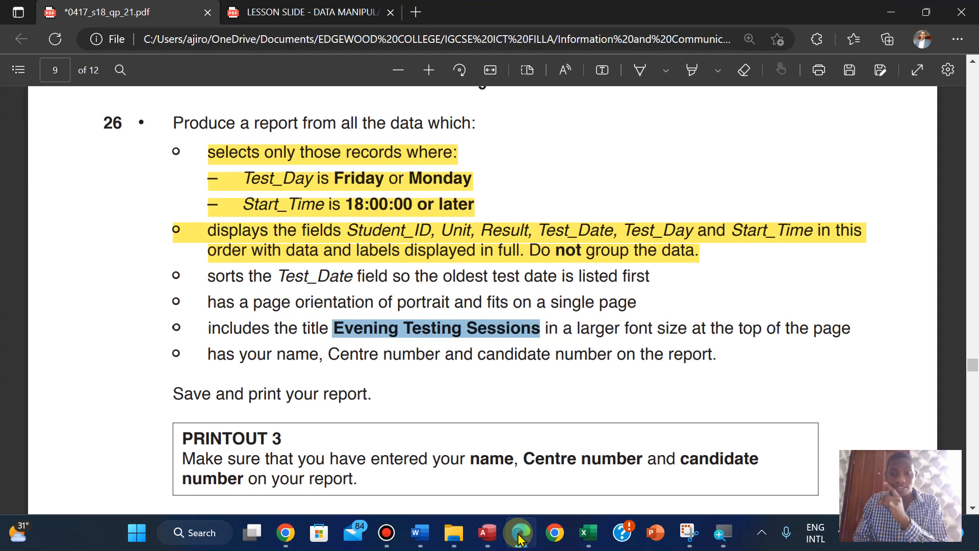
{"action": "left_click", "coordinate": [519, 535]}
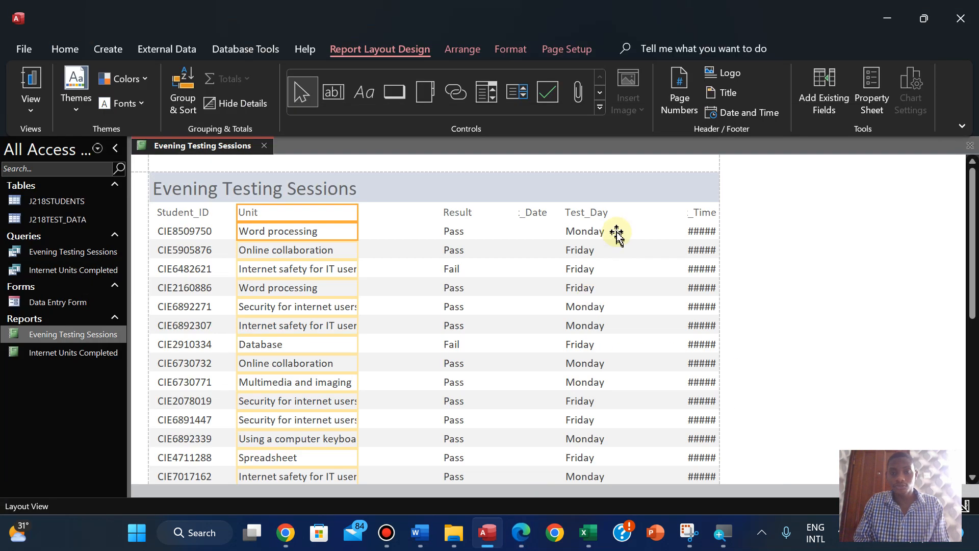
{"action": "left_click", "coordinate": [456, 213]}
{"action": "left_click", "coordinate": [447, 232]}
{"action": "left_click", "coordinate": [449, 212], "text": "shift"}
{"action": "key", "text": "Left"}
{"action": "key", "text": "Left"}
{"action": "key", "text": "Left"}
{"action": "key", "text": "Left"}
{"action": "key", "text": "Left"}
{"action": "key", "text": "Left"}
{"action": "key", "text": "Left"}
{"action": "key", "text": "Left"}
{"action": "key", "text": "Left"}
{"action": "key", "text": "Left"}
{"action": "key", "text": "Left"}
{"action": "key", "text": "Left"}
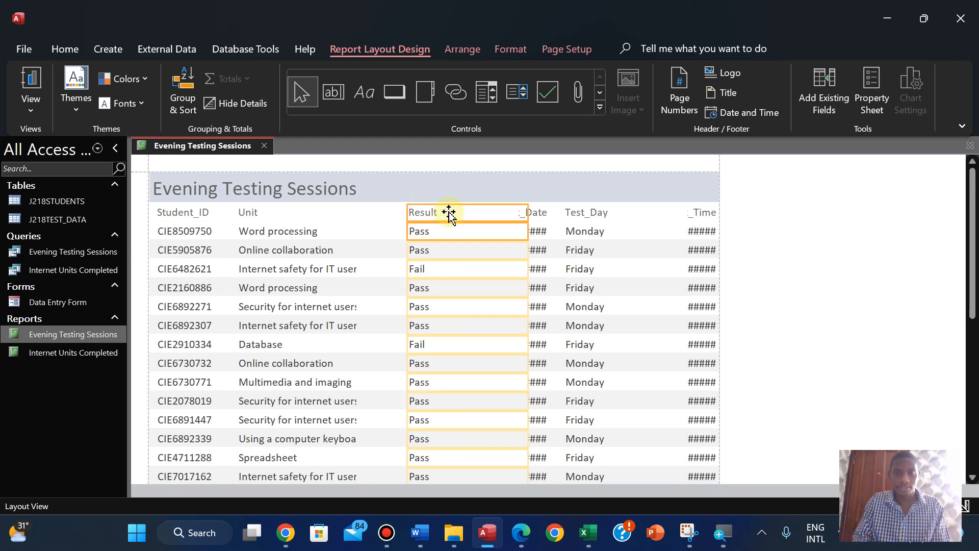
{"action": "key", "text": "Left"}
{"action": "key", "text": "Left"}
{"action": "key", "text": "Left"}
{"action": "key", "text": "Left"}
{"action": "key", "text": "Left"}
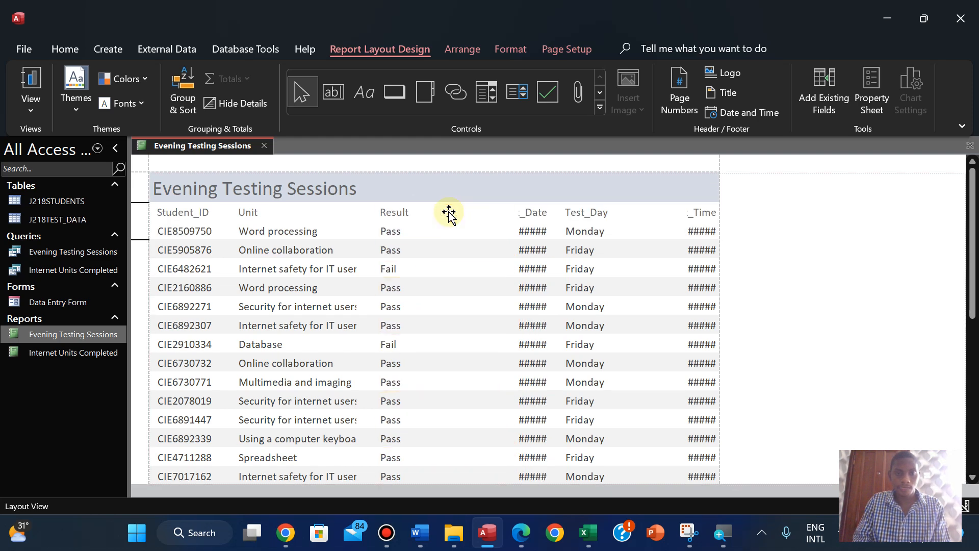
{"action": "key", "text": "Right"}
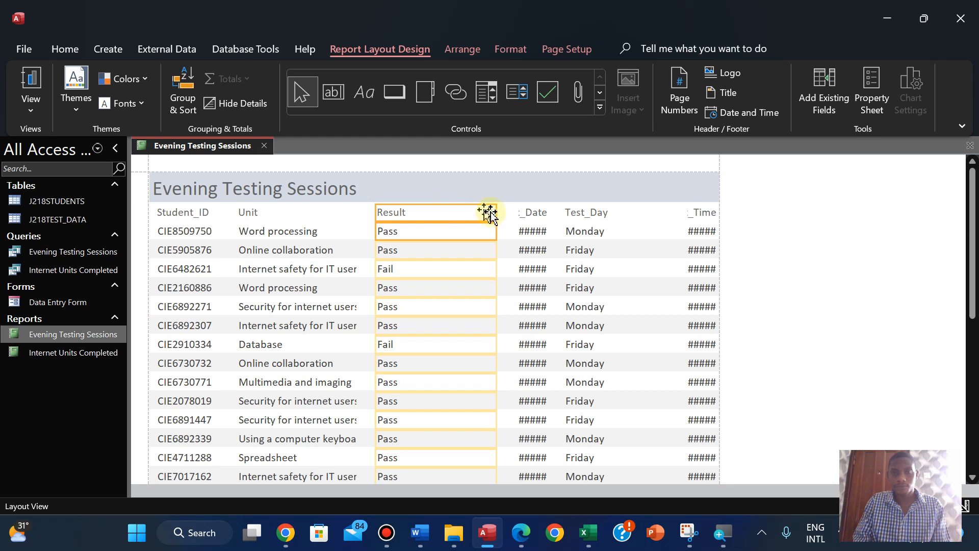
{"action": "left_click_drag", "start_coordinate": [496, 212], "coordinate": [423, 215]}
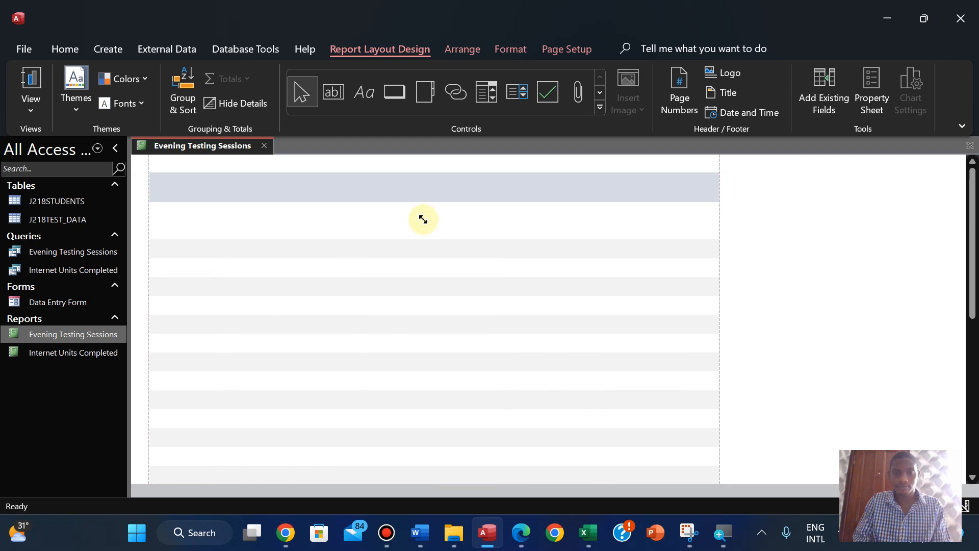
- After consulting the exam paper, move the Test_Date label and data column beside Result and widen them to show the full dates
{"action": "left_click", "coordinate": [520, 532]}
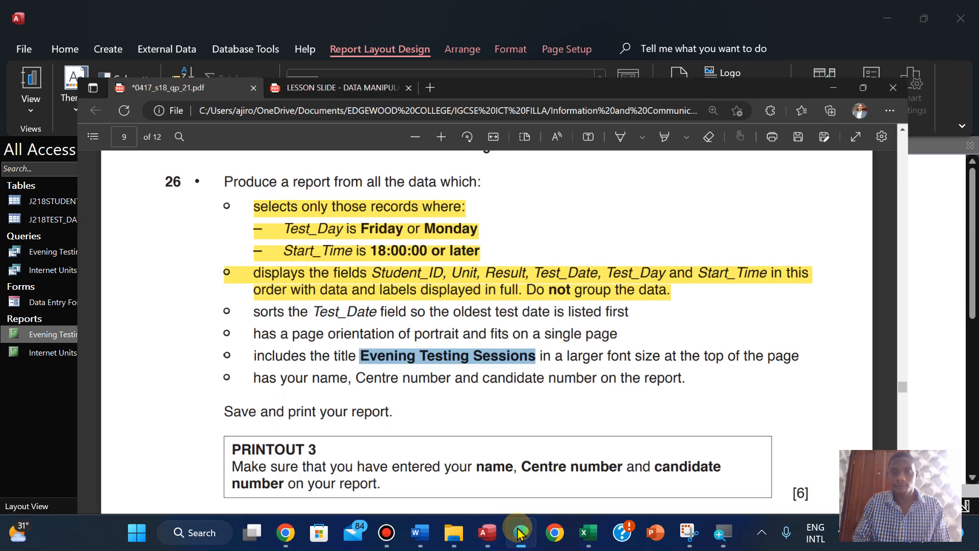
{"action": "left_click", "coordinate": [519, 532]}
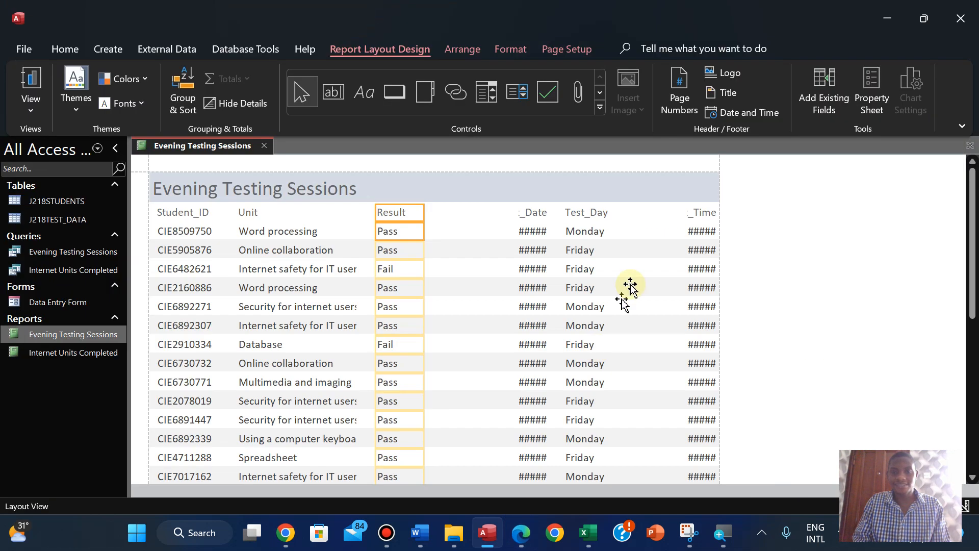
{"action": "left_click", "coordinate": [532, 213]}
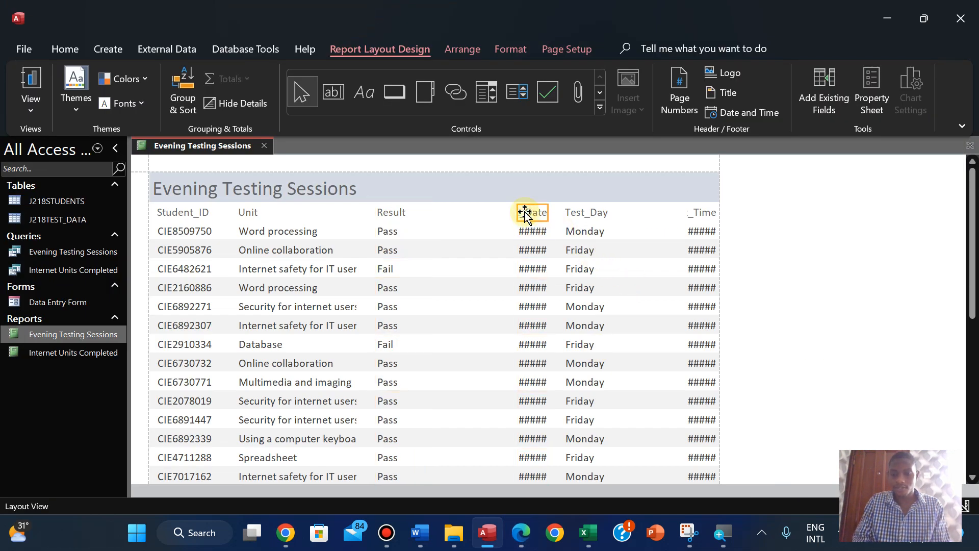
{"action": "left_click", "coordinate": [529, 234]}
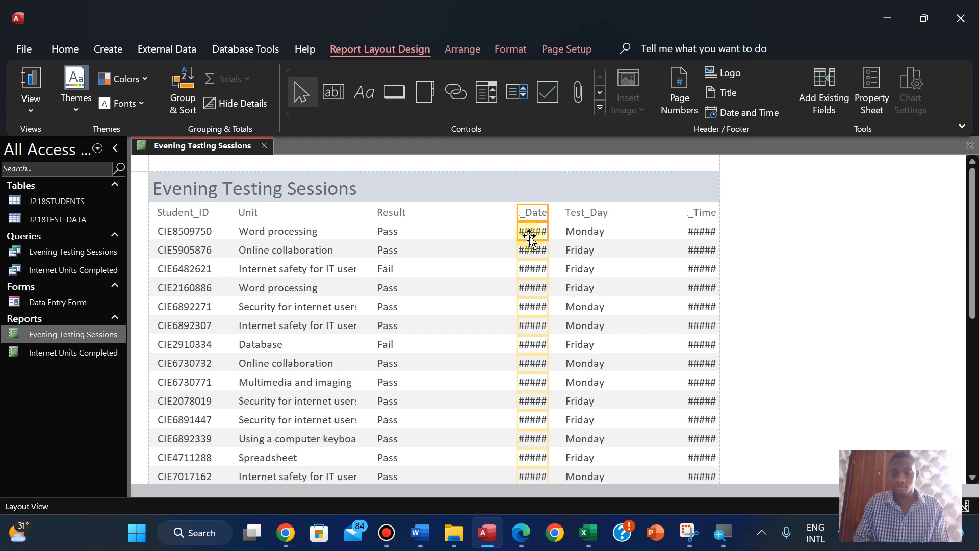
{"action": "left_click_drag", "start_coordinate": [529, 236], "coordinate": [528, 240]}
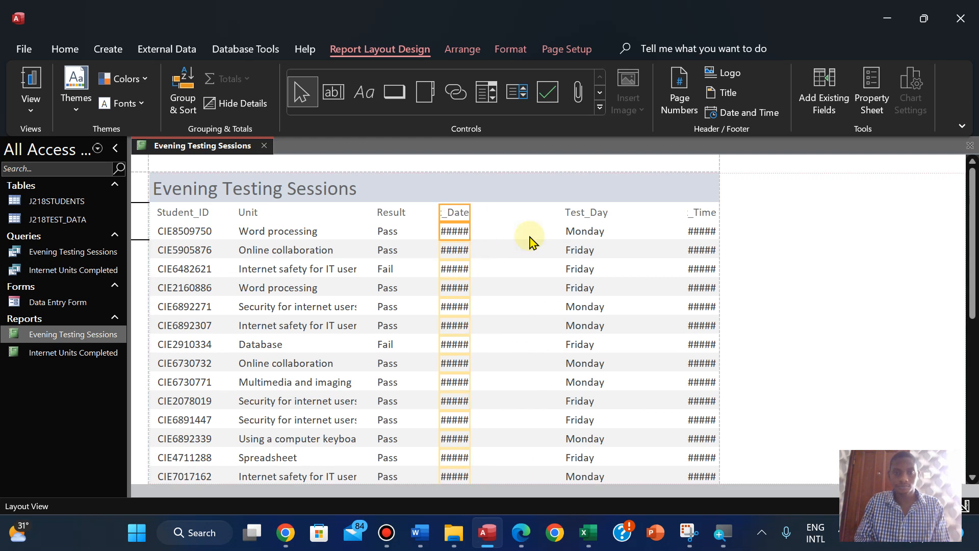
{"action": "left_click_drag", "start_coordinate": [461, 211], "coordinate": [506, 213]}
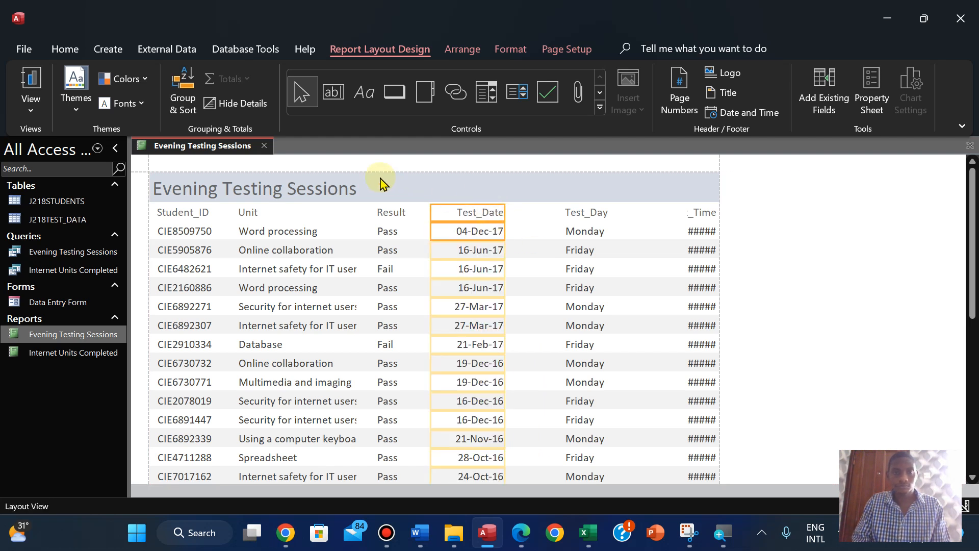
- Left-align the Test_Date label and data, and trim the column's spare width
{"action": "left_click", "coordinate": [510, 49]}
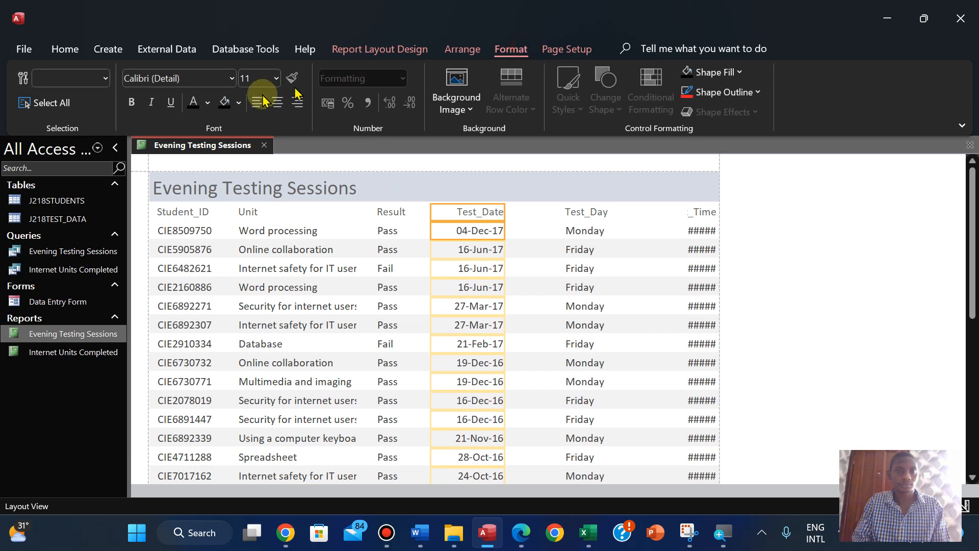
{"action": "left_click", "coordinate": [259, 101]}
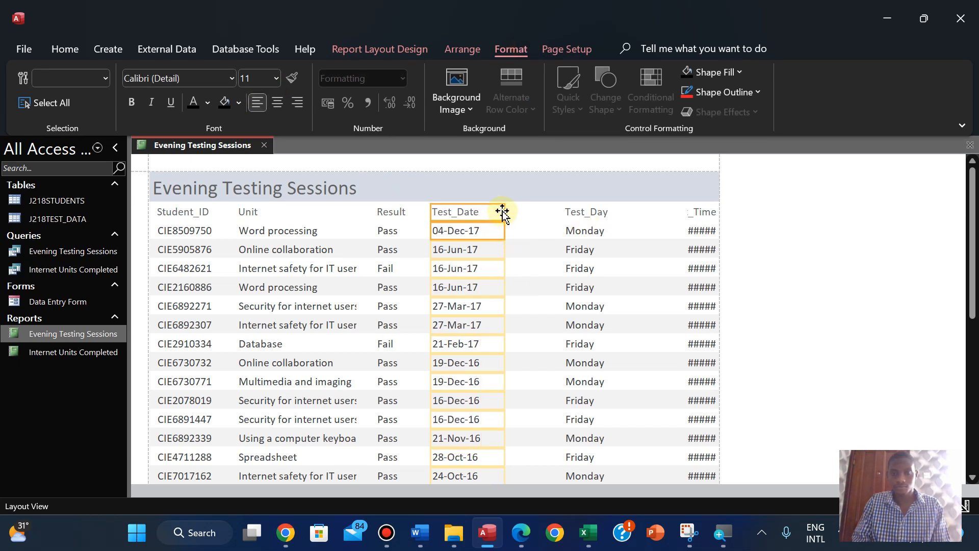
{"action": "left_click_drag", "start_coordinate": [503, 212], "coordinate": [495, 213]}
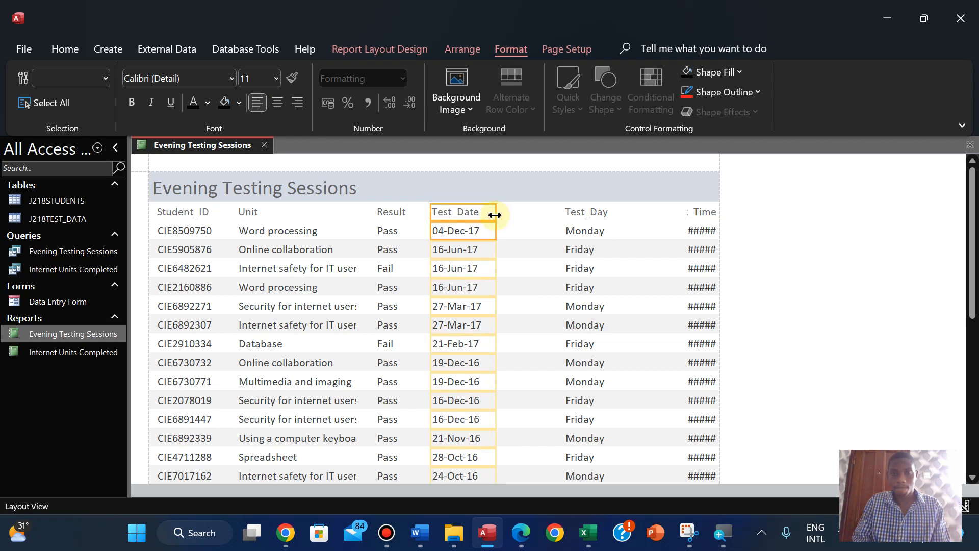
- Confirm the next field in the exam paper, shift the Test_Day label and data column beside Test_Date, and narrow them to fit
{"action": "left_click", "coordinate": [518, 534]}
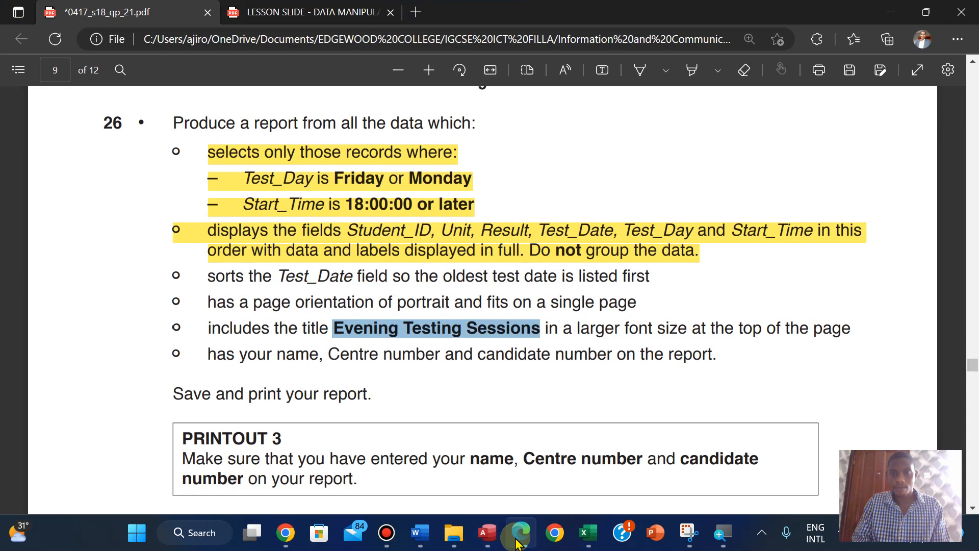
{"action": "left_click", "coordinate": [518, 540]}
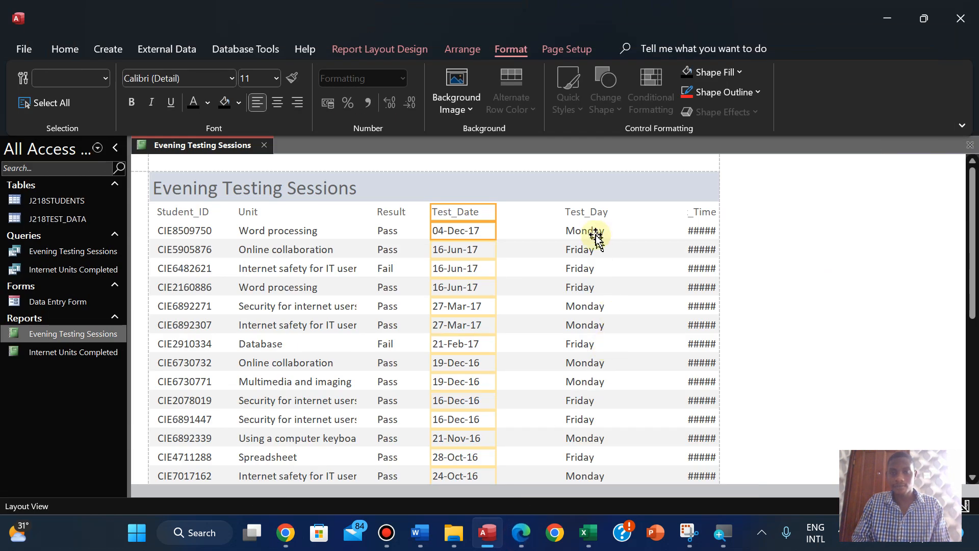
{"action": "left_click", "coordinate": [582, 213]}
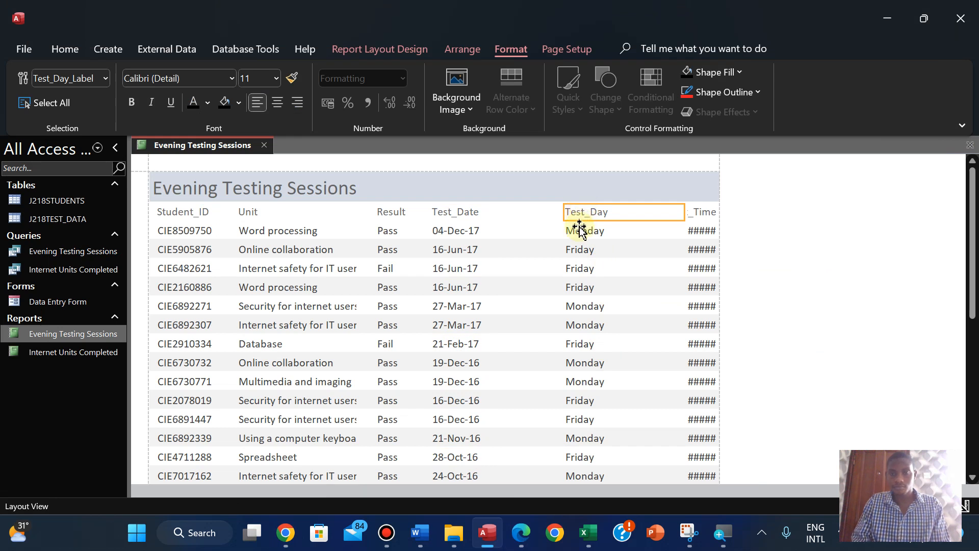
{"action": "left_click", "coordinate": [579, 228], "text": "shift"}
{"action": "key", "text": "Left"}
{"action": "key", "text": "Left"}
{"action": "key", "text": "Left"}
{"action": "key", "text": "Left"}
{"action": "key", "text": "Left"}
{"action": "key", "text": "Left"}
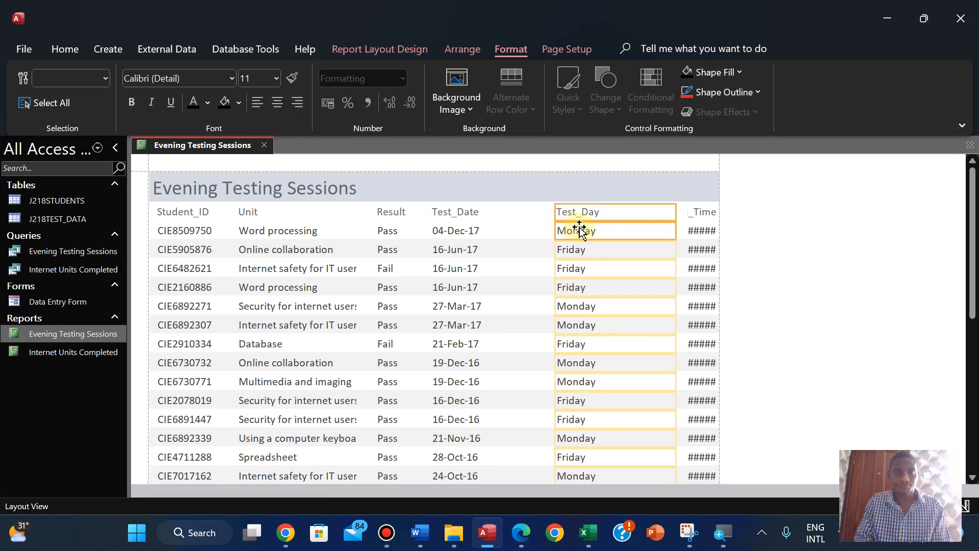
{"action": "key", "text": "Left"}
{"action": "key", "text": "Left"}
{"action": "key", "text": "Left"}
{"action": "key", "text": "Left"}
{"action": "key", "text": "Left"}
{"action": "key", "text": "Left"}
{"action": "key", "text": "Left"}
{"action": "key", "text": "Left"}
{"action": "key", "text": "Left"}
{"action": "key", "text": "Left"}
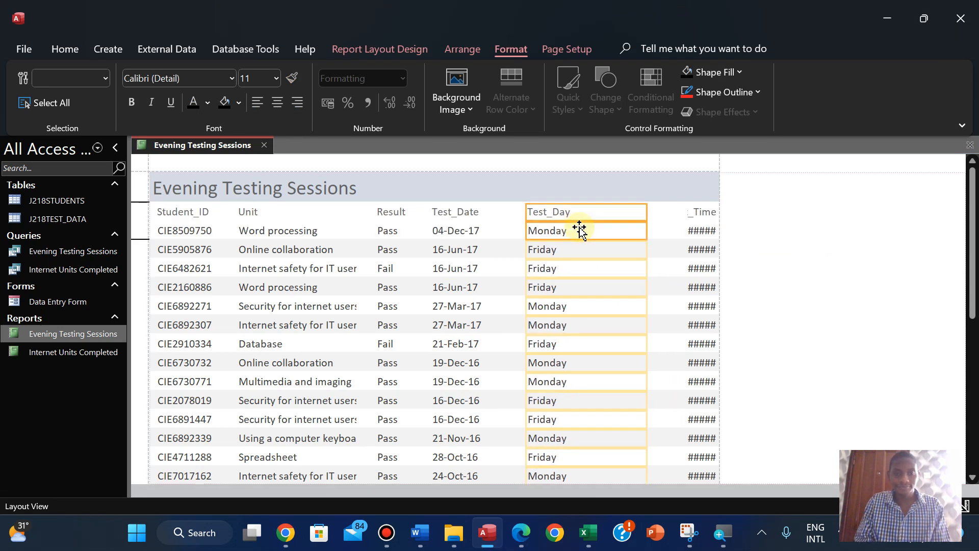
{"action": "key", "text": "Left"}
{"action": "key", "text": "Left"}
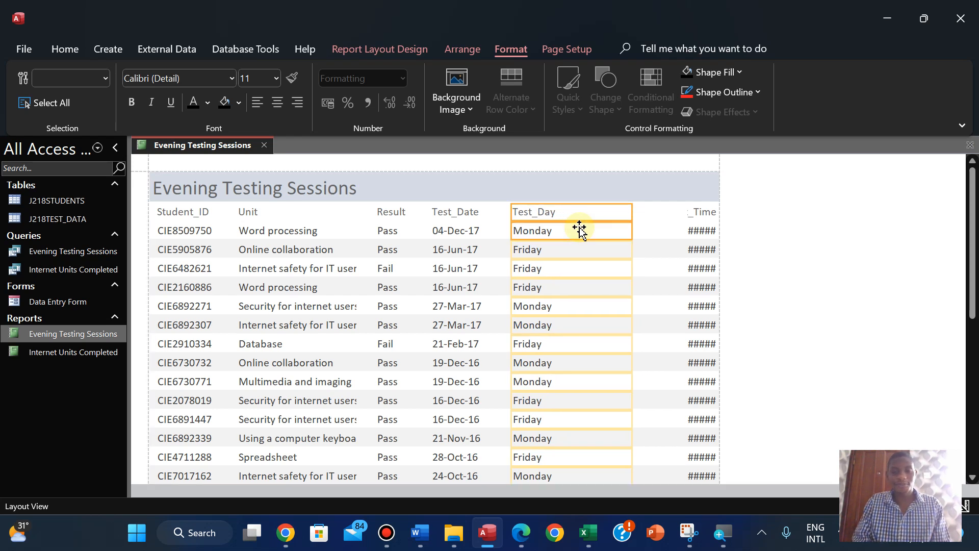
{"action": "left_click_drag", "start_coordinate": [632, 211], "coordinate": [577, 212]}
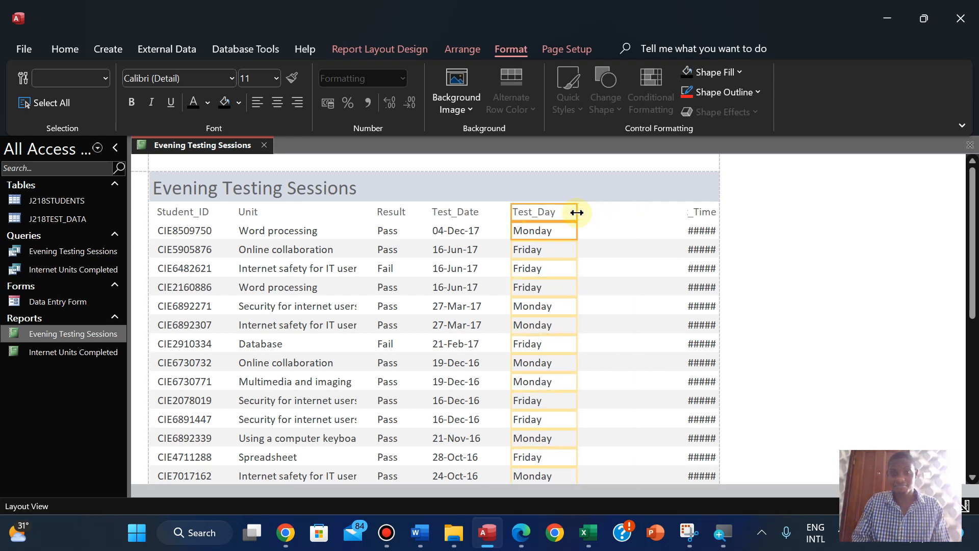
- Place the Start_Time label and data column beside Test_Day, wide enough for the full times, and left-align both
{"action": "left_click", "coordinate": [700, 213]}
{"action": "left_click", "coordinate": [694, 231], "text": "shift"}
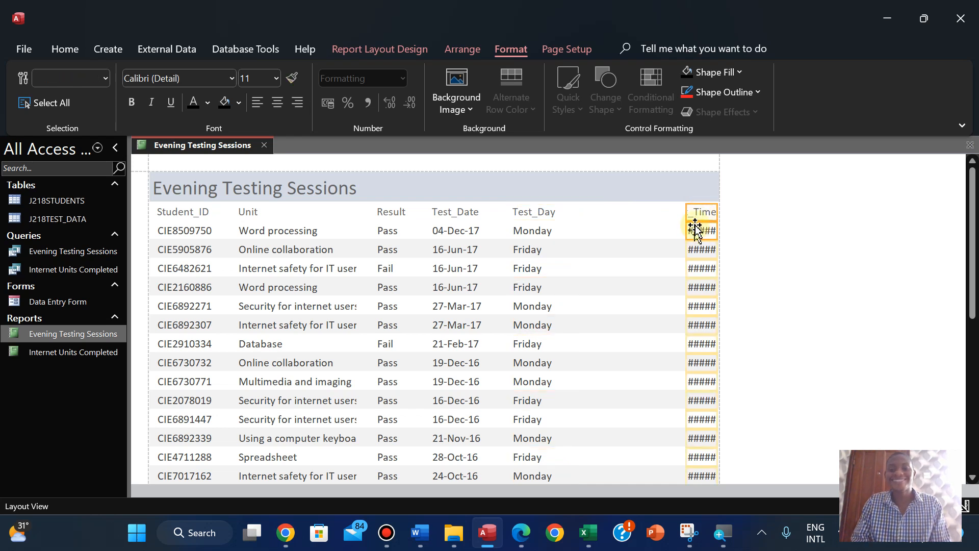
{"action": "left_click_drag", "start_coordinate": [692, 213], "coordinate": [636, 210]}
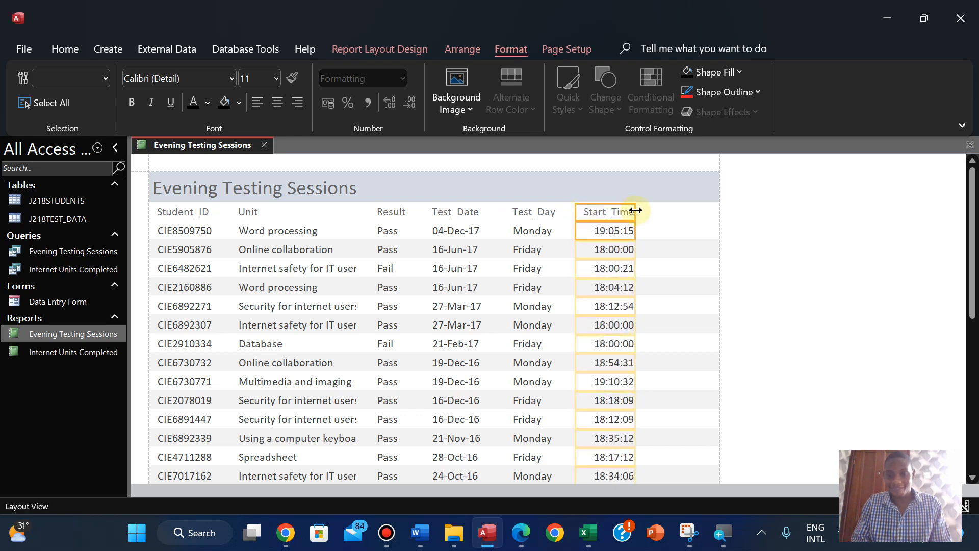
{"action": "left_click", "coordinate": [260, 103]}
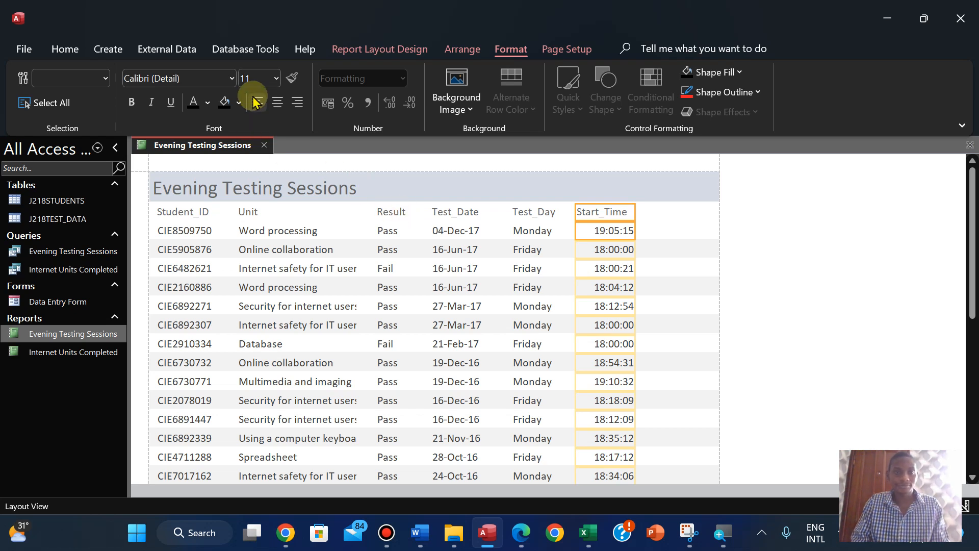
{"action": "left_click", "coordinate": [255, 102]}
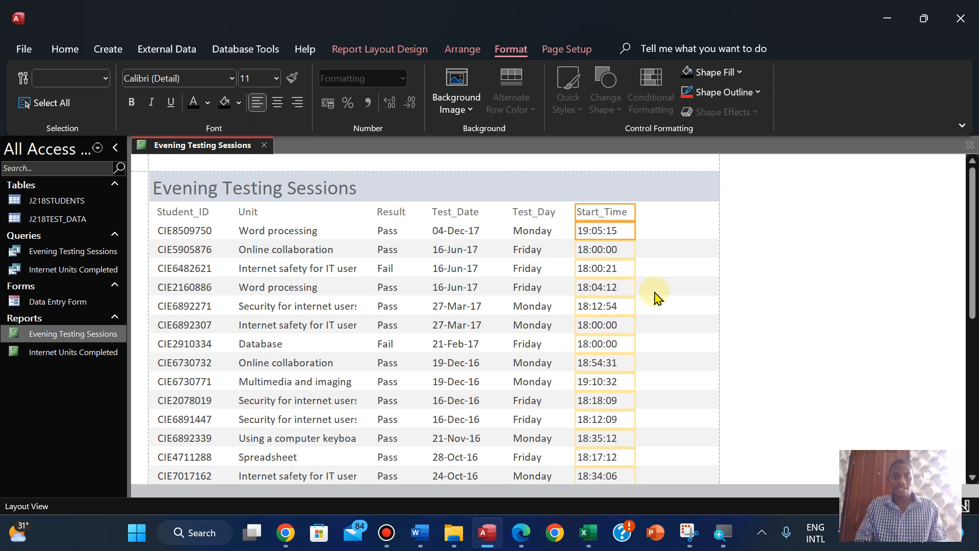
{"action": "left_click", "coordinate": [684, 307]}
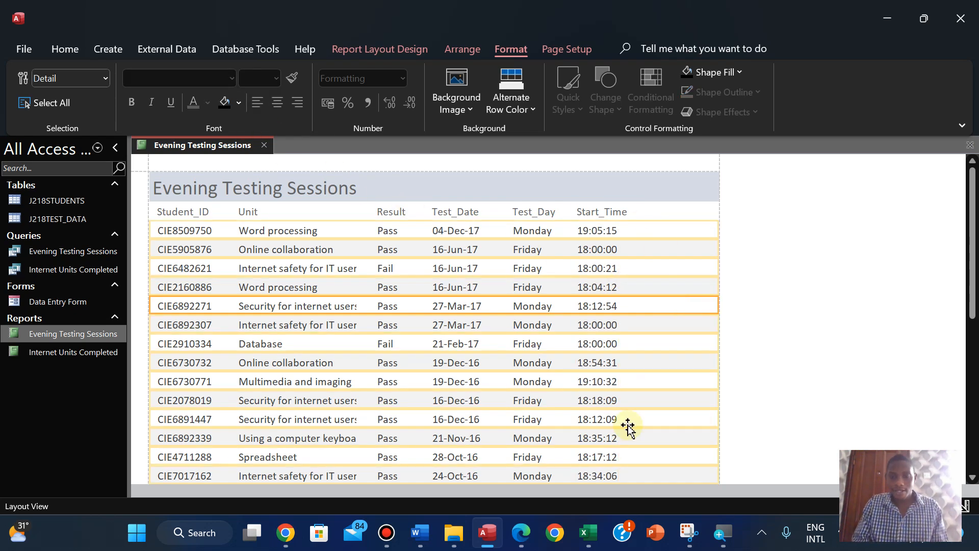
- Review question 26's remaining requirements in the exam paper, and open the Evening Testing Sessions report in Design View in Access
{"action": "left_click", "coordinate": [521, 533]}
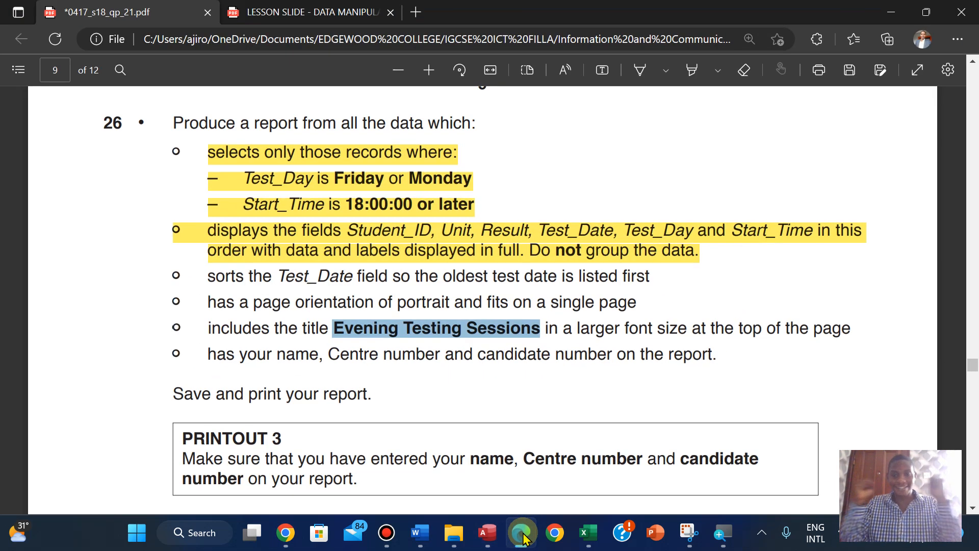
{"action": "left_click", "coordinate": [521, 533]}
{"action": "left_click", "coordinate": [521, 533]}
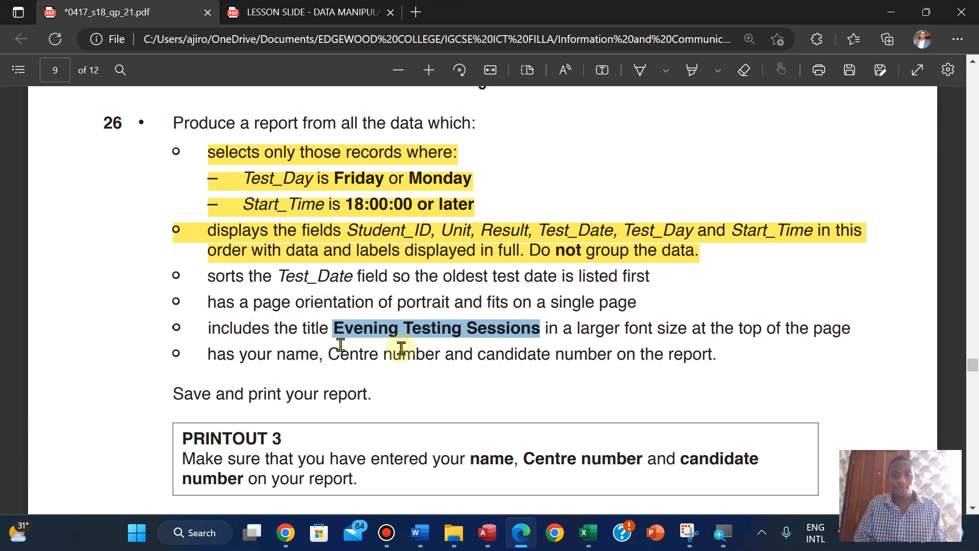
{"action": "left_click", "coordinate": [264, 333]}
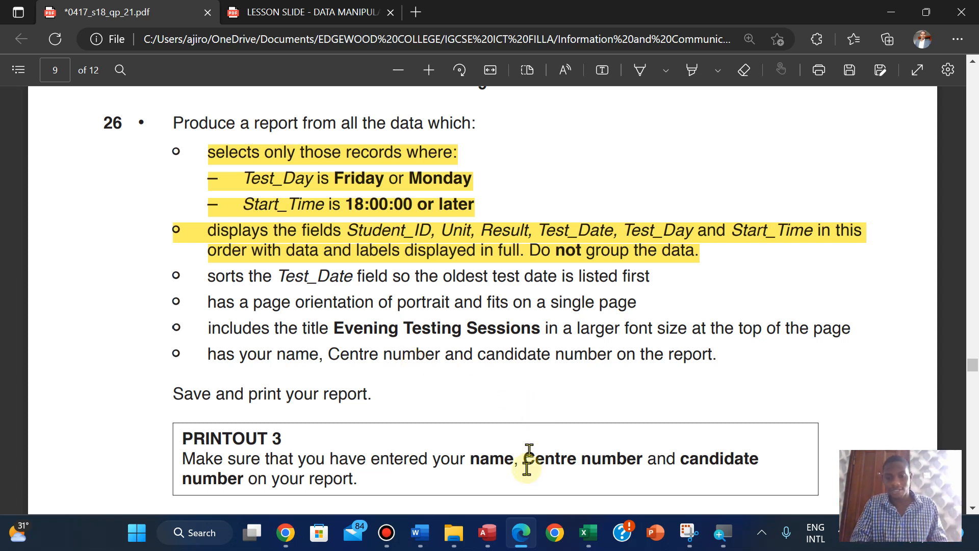
{"action": "left_click", "coordinate": [487, 533]}
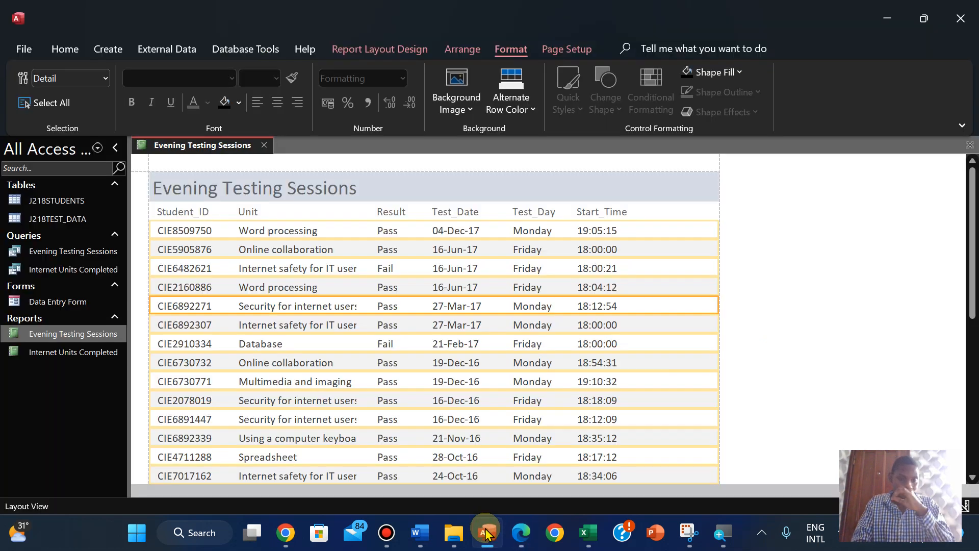
{"action": "left_click", "coordinate": [55, 49]}
{"action": "left_click", "coordinate": [72, 107]}
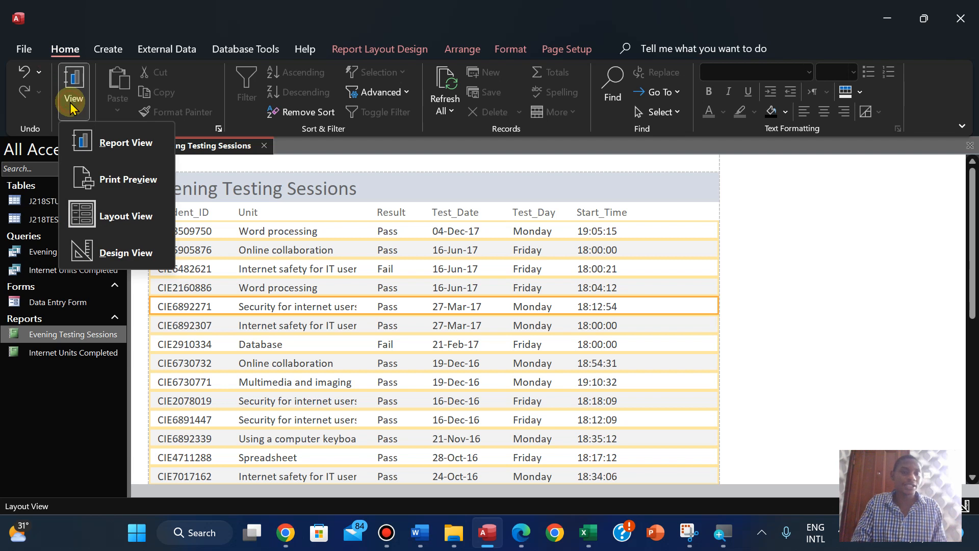
{"action": "left_click", "coordinate": [113, 250]}
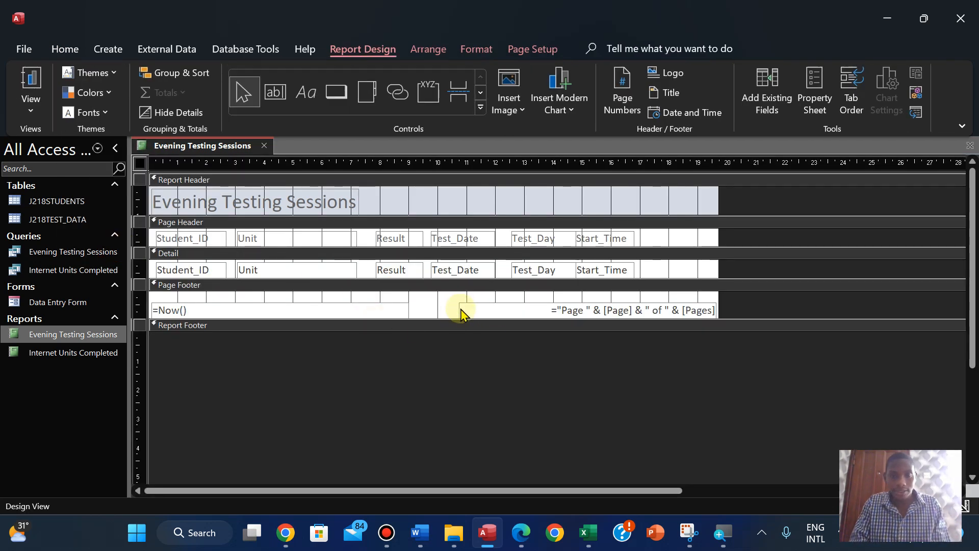
- Narrow the date box and the page-number box in the page footer to open a gap between them
{"action": "left_click", "coordinate": [396, 307]}
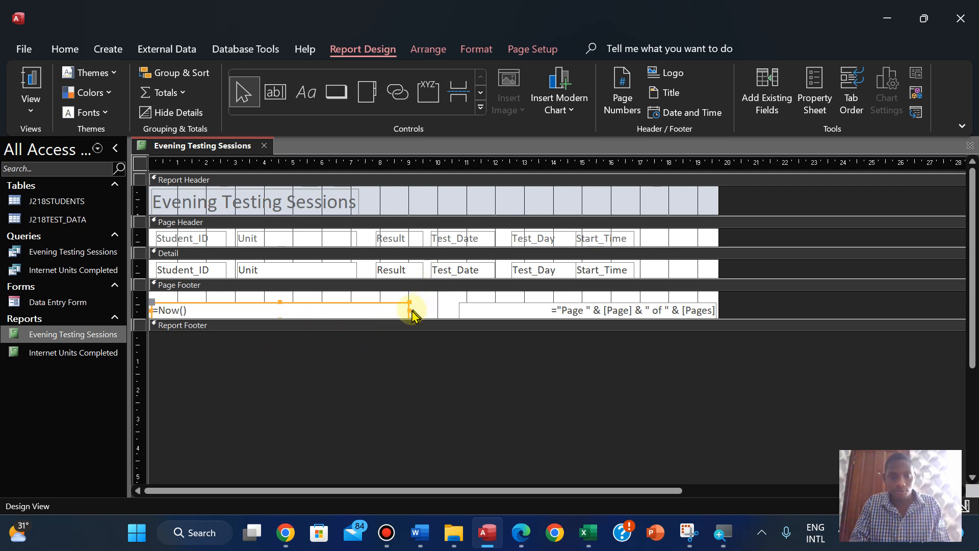
{"action": "left_click_drag", "start_coordinate": [409, 309], "coordinate": [295, 312]}
{"action": "left_click", "coordinate": [464, 310]}
{"action": "left_click_drag", "start_coordinate": [459, 310], "coordinate": [526, 305]}
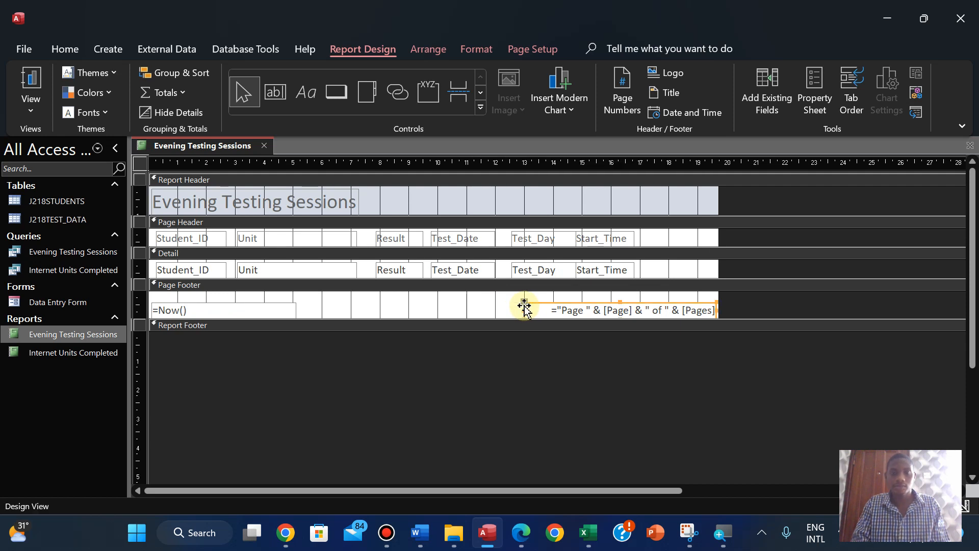
- Add a label between the page footer boxes with the candidate's name, Centre number and candidate number, and centre its text
{"action": "left_click", "coordinate": [306, 92]}
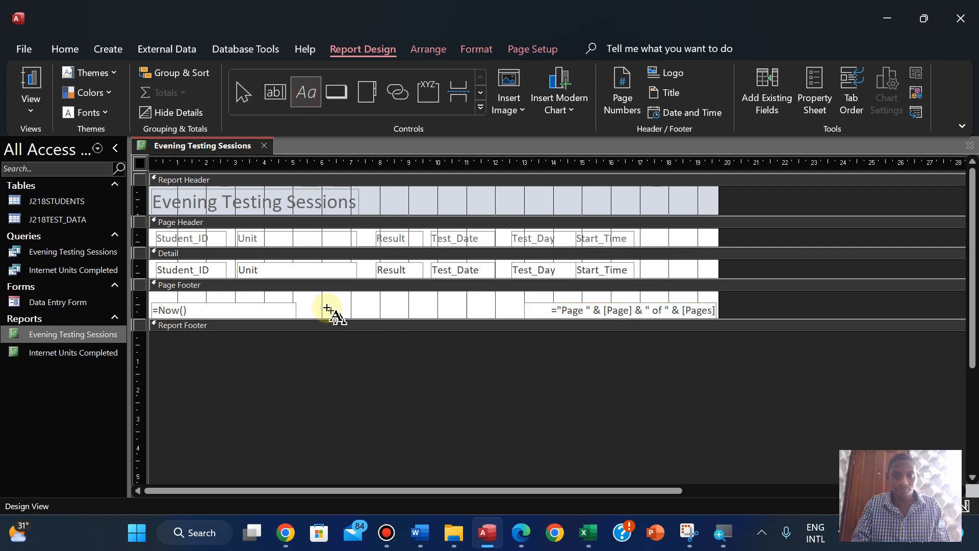
{"action": "left_click_drag", "start_coordinate": [322, 299], "coordinate": [504, 313]}
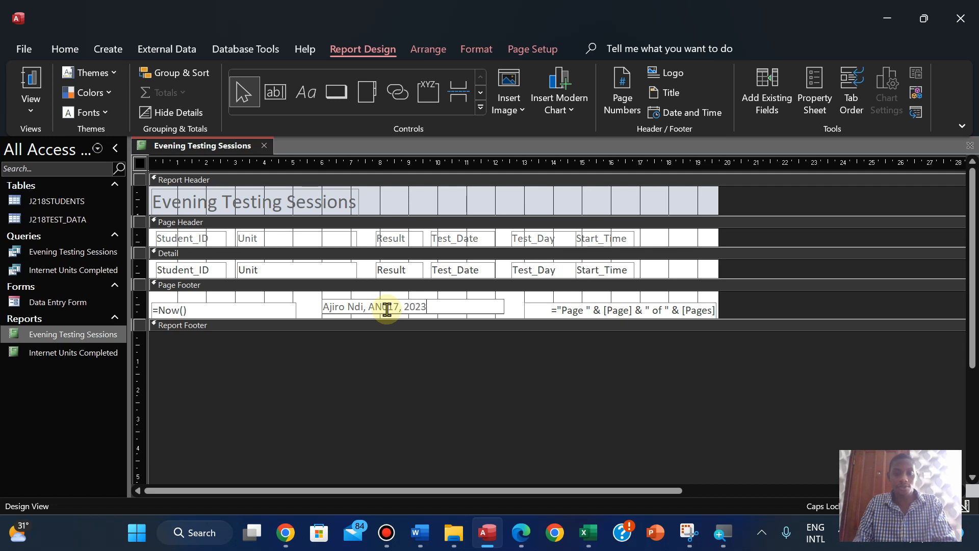
{"action": "left_click", "coordinate": [415, 334]}
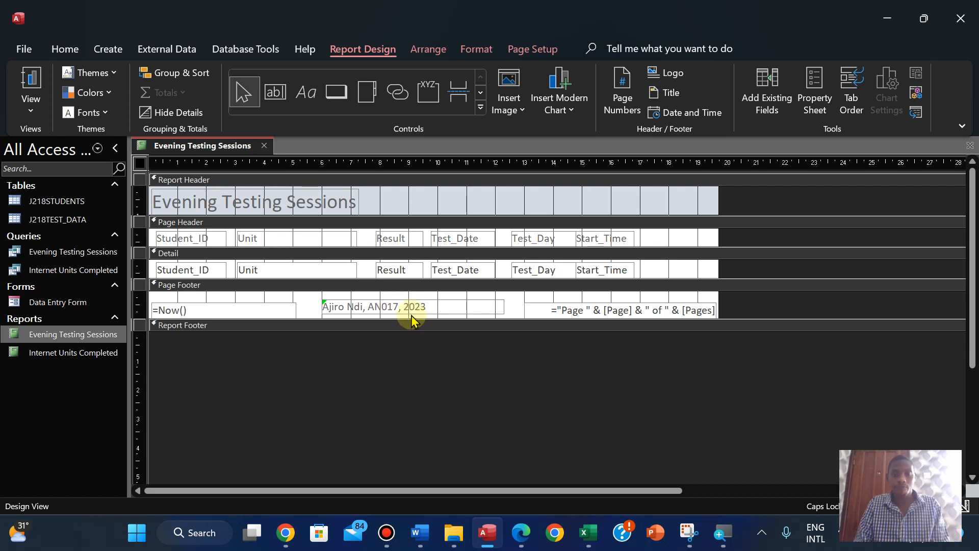
{"action": "left_click", "coordinate": [409, 316]}
{"action": "left_click", "coordinate": [472, 49]}
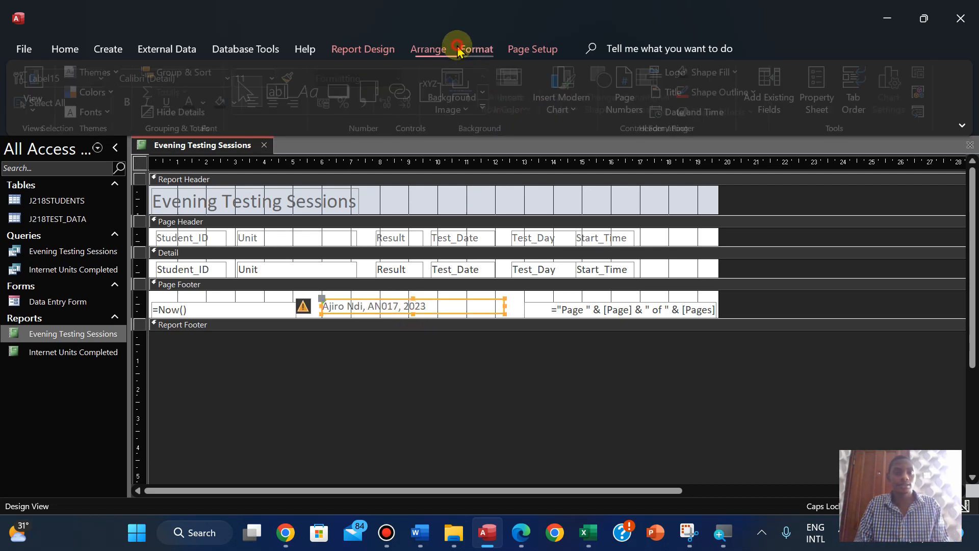
{"action": "left_click", "coordinate": [277, 102]}
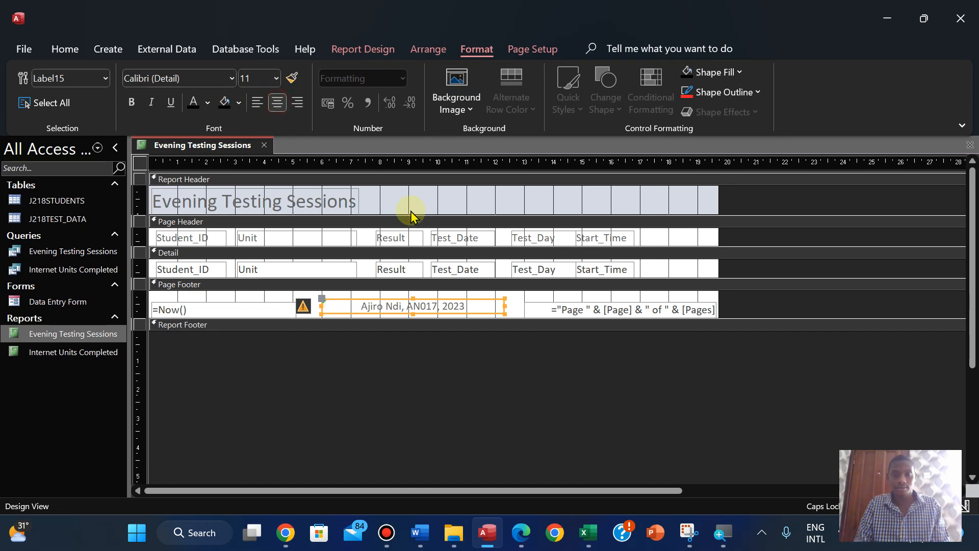
{"action": "left_click", "coordinate": [450, 341]}
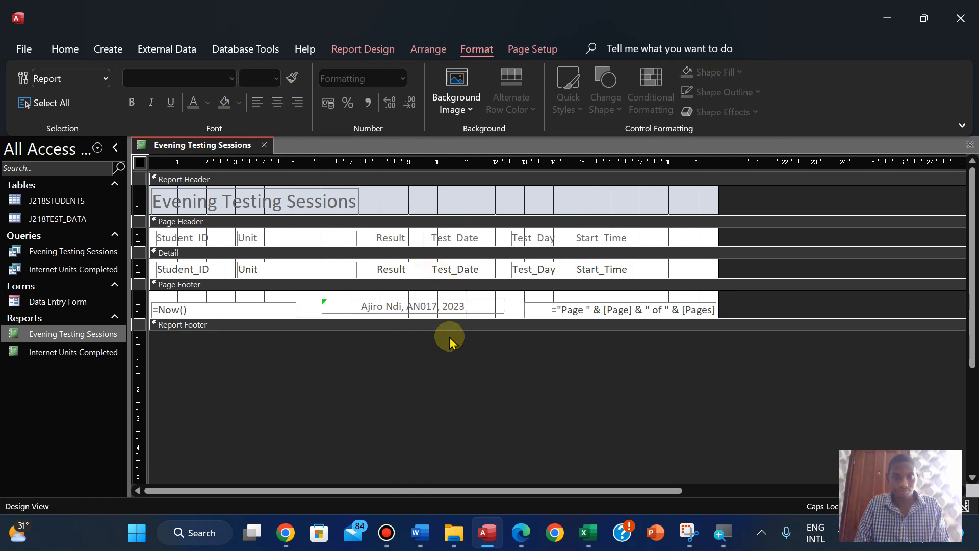
- Switch to the exam paper and highlight question 26's sorting, orientation, title and candidate-details requirements in yellow
{"action": "left_click", "coordinate": [521, 534]}
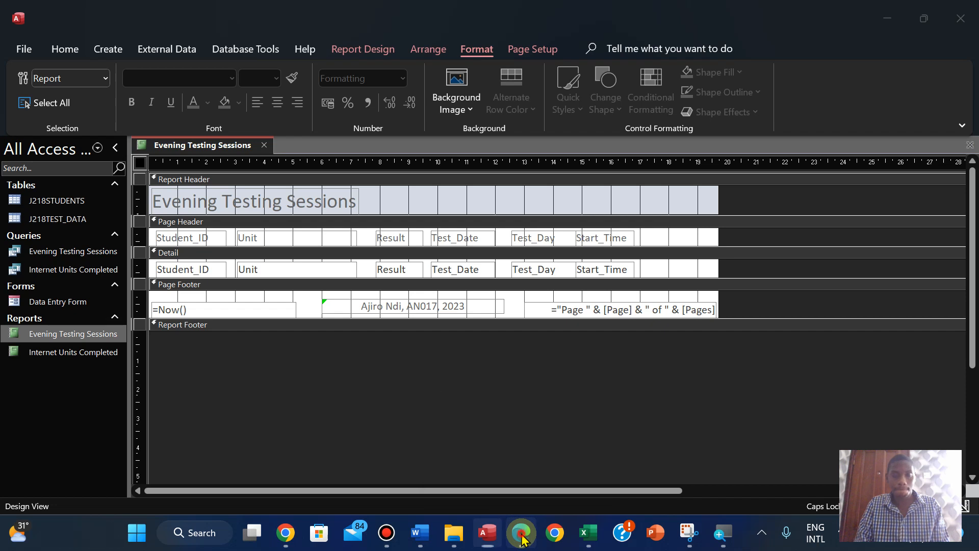
{"action": "left_click_drag", "start_coordinate": [210, 276], "coordinate": [736, 374]}
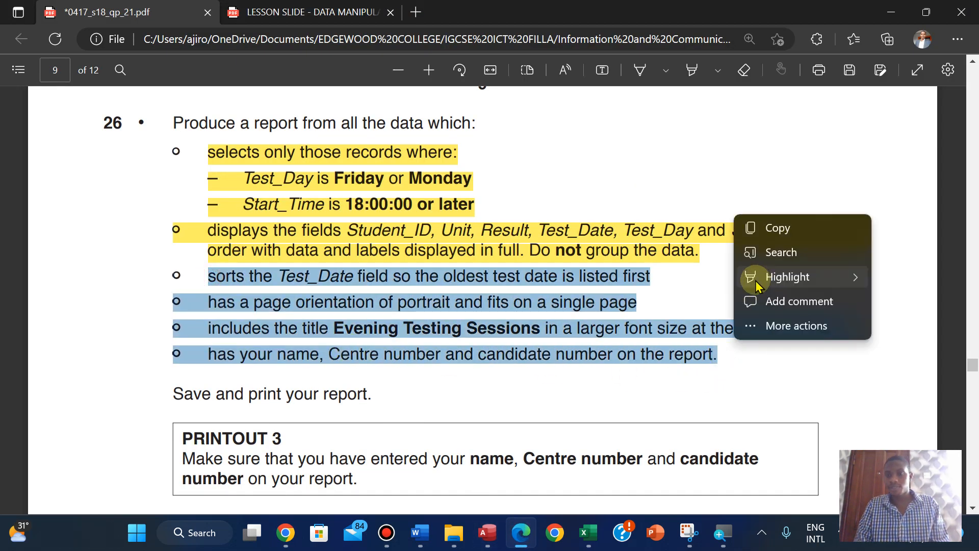
{"action": "mouse_move", "coordinate": [757, 286]}
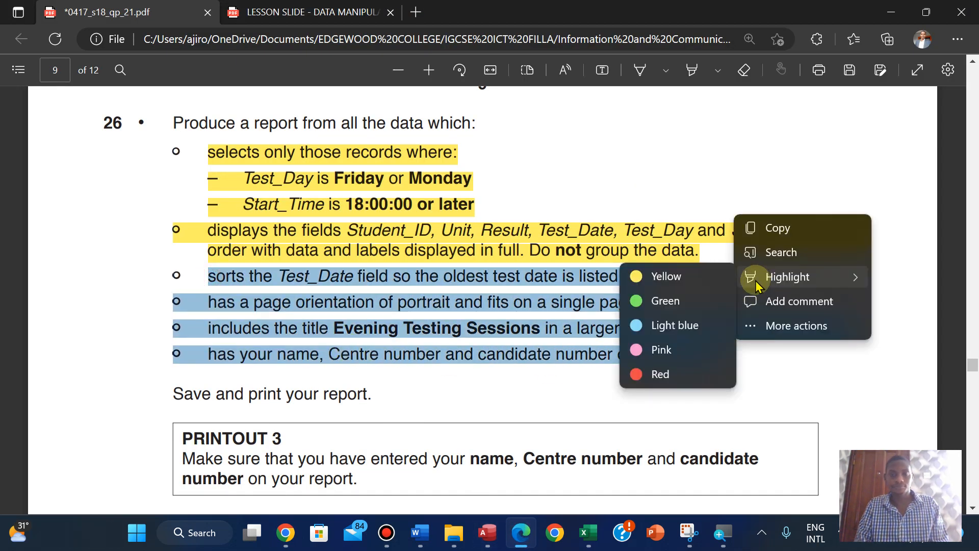
{"action": "left_click", "coordinate": [663, 274]}
{"action": "scroll", "coordinate": [403, 382], "scroll_direction": "down", "scroll_amount": 2}
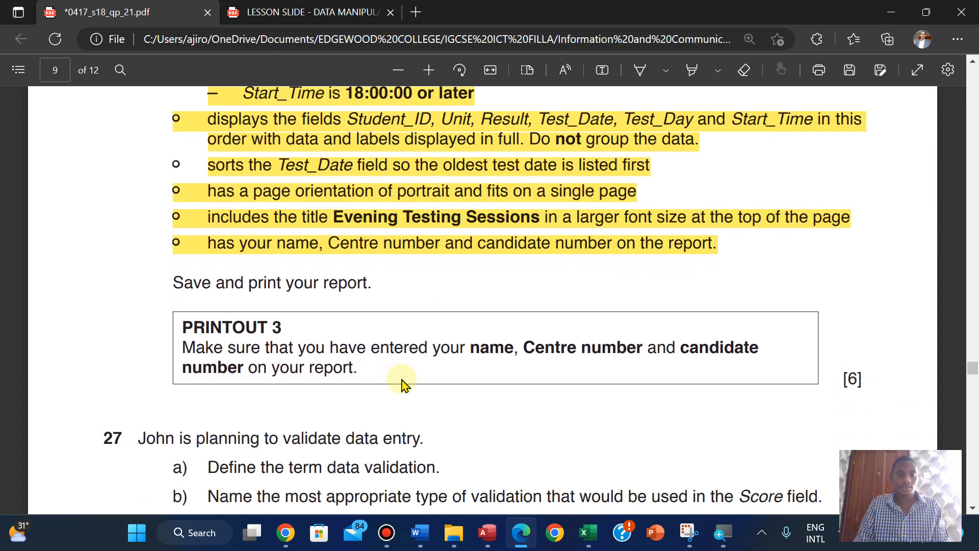
- Return to Access and check the report's print preview from the title to the page footer, and close the preview
{"action": "left_click", "coordinate": [496, 533]}
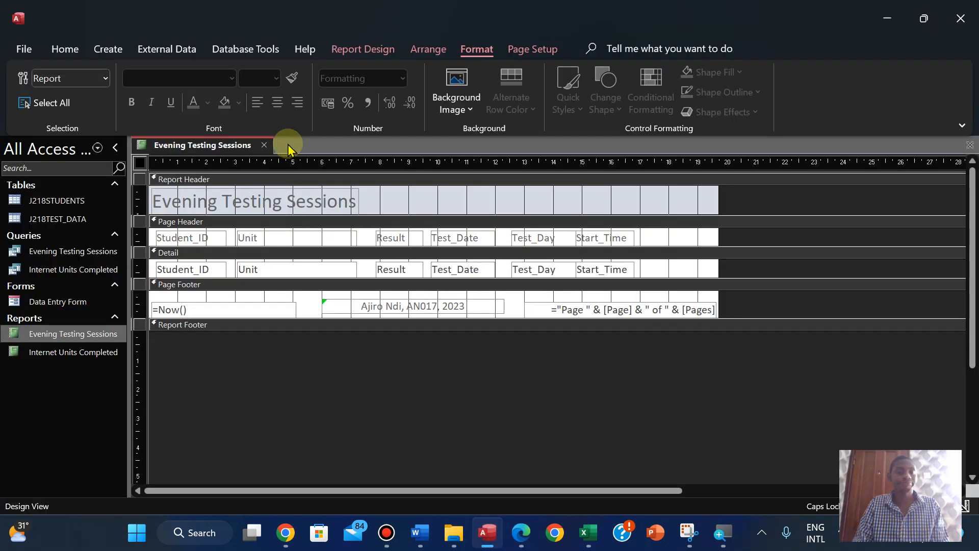
{"action": "left_click", "coordinate": [67, 50]}
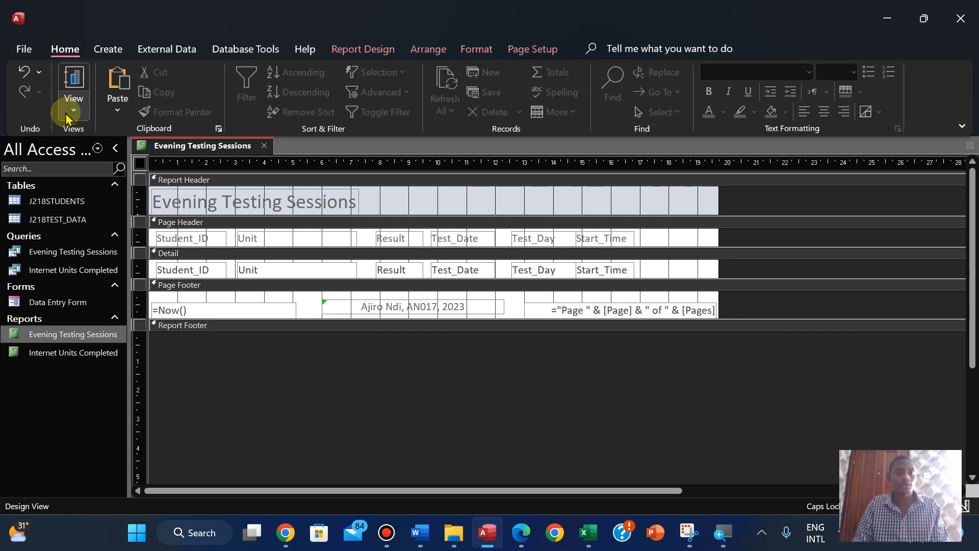
{"action": "left_click", "coordinate": [71, 102]}
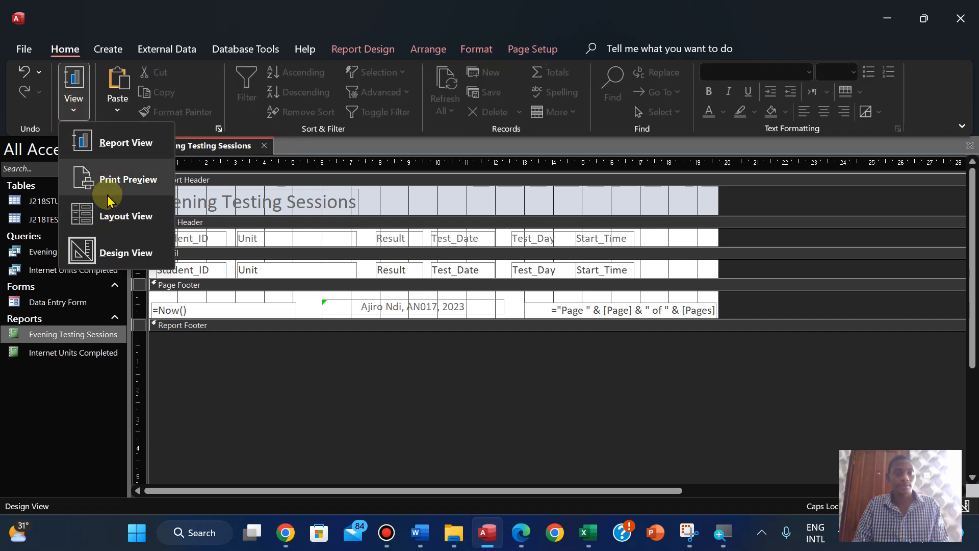
{"action": "left_click", "coordinate": [104, 189]}
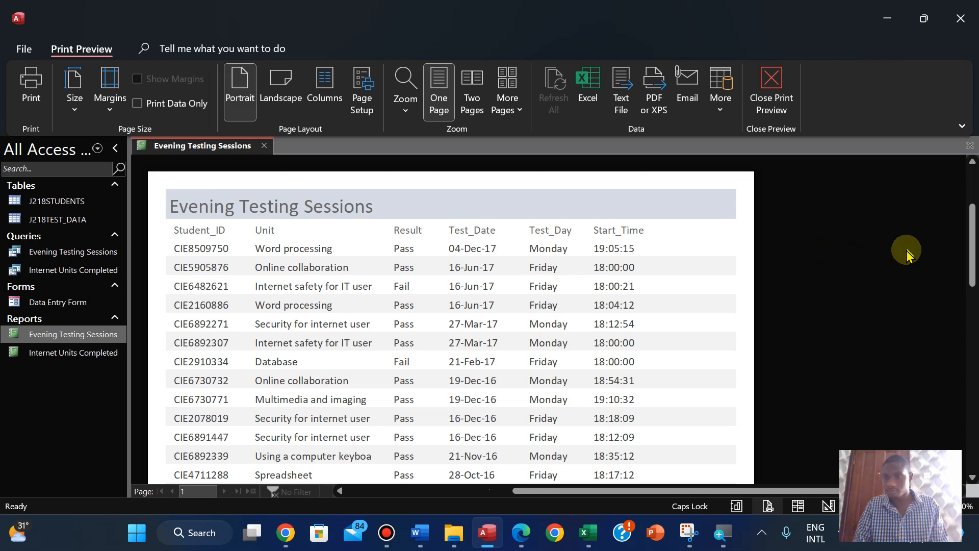
{"action": "left_click_drag", "start_coordinate": [972, 243], "coordinate": [963, 395]}
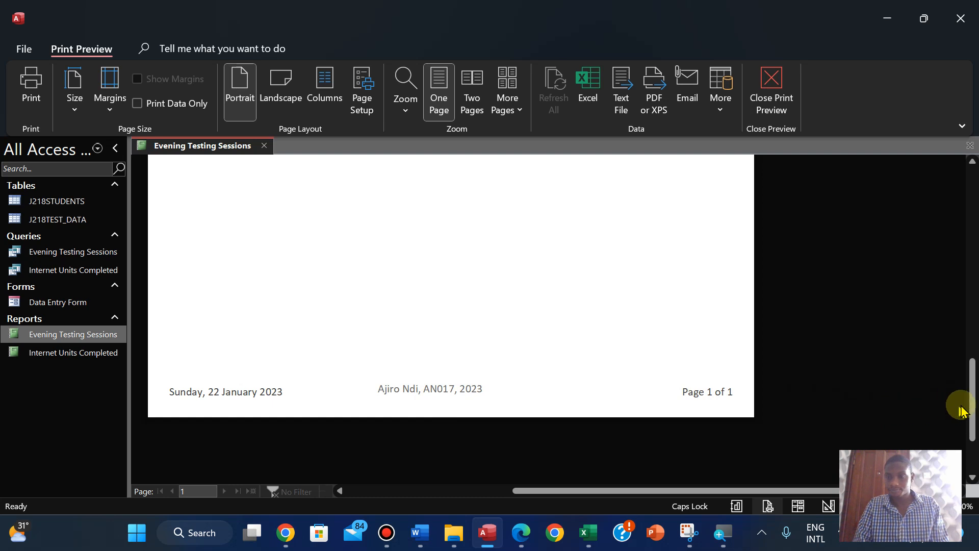
{"action": "left_click_drag", "start_coordinate": [972, 404], "coordinate": [956, 295]}
{"action": "scroll", "coordinate": [945, 260], "scroll_direction": "up", "scroll_amount": 5}
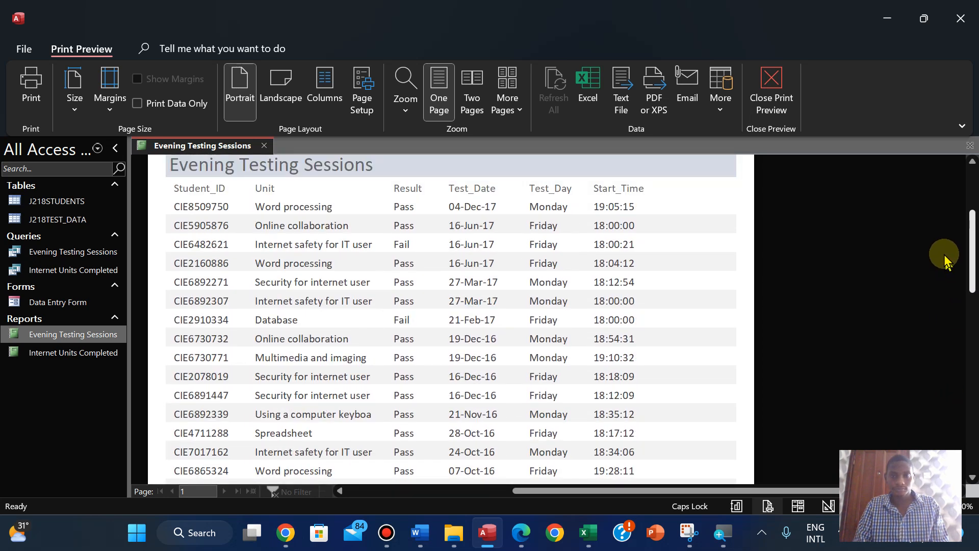
{"action": "scroll", "coordinate": [949, 306], "scroll_direction": "down", "scroll_amount": 10}
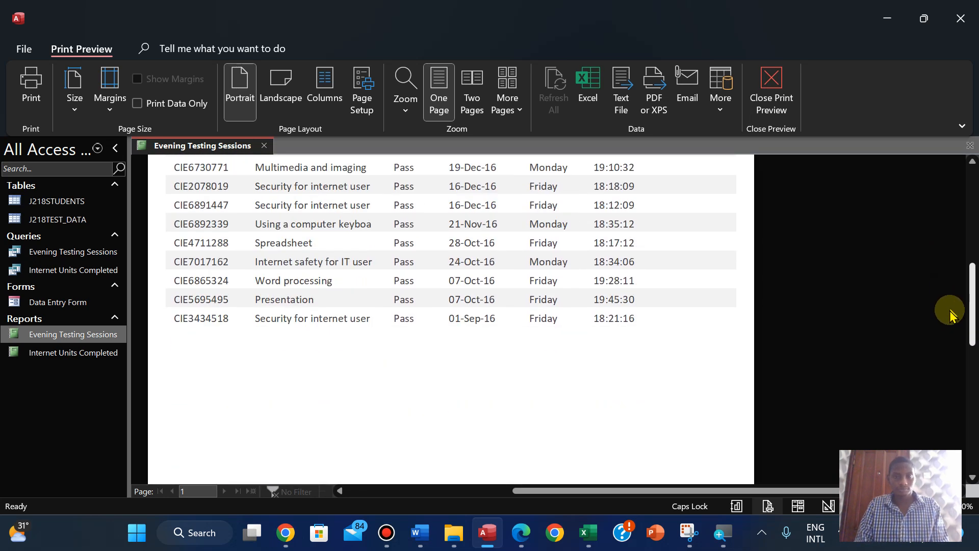
{"action": "scroll", "coordinate": [946, 372], "scroll_direction": "up", "scroll_amount": 10}
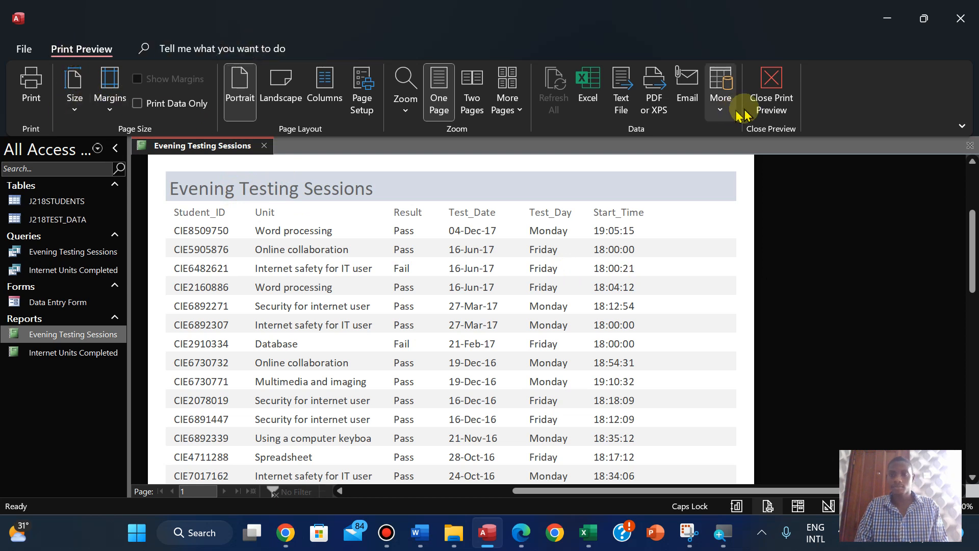
{"action": "left_click", "coordinate": [772, 104]}
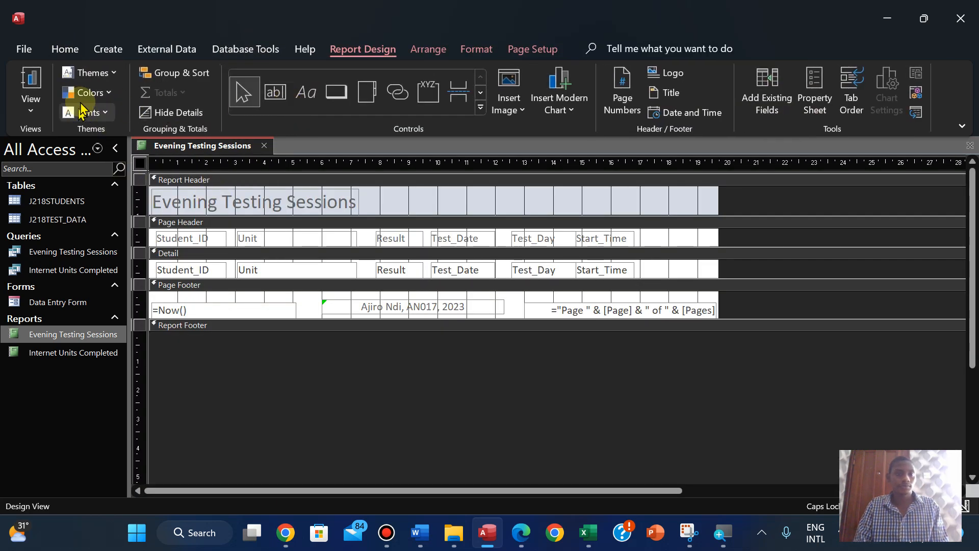
- Show the report in Layout View and make the Evening Testing Sessions title bold
{"action": "left_click", "coordinate": [31, 104]}
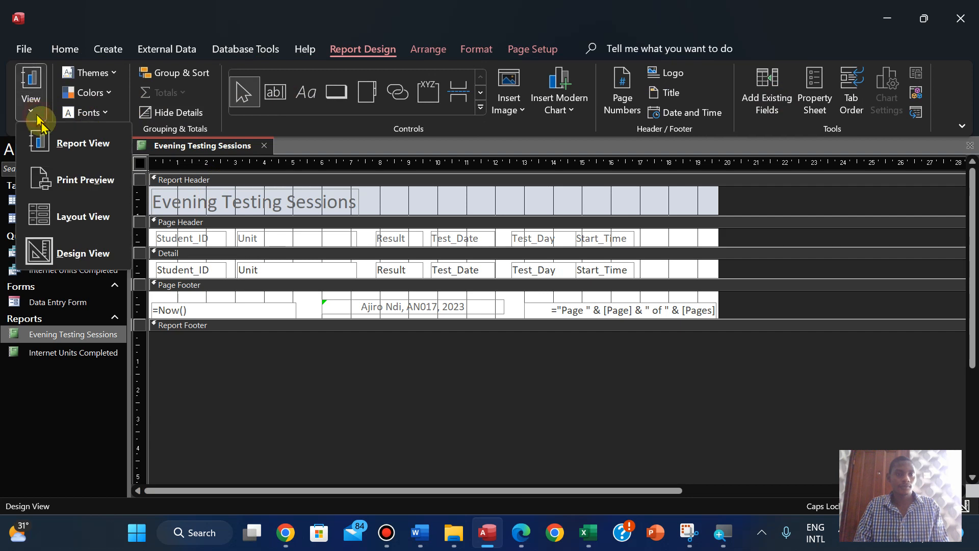
{"action": "left_click", "coordinate": [69, 212]}
{"action": "left_click", "coordinate": [255, 190]}
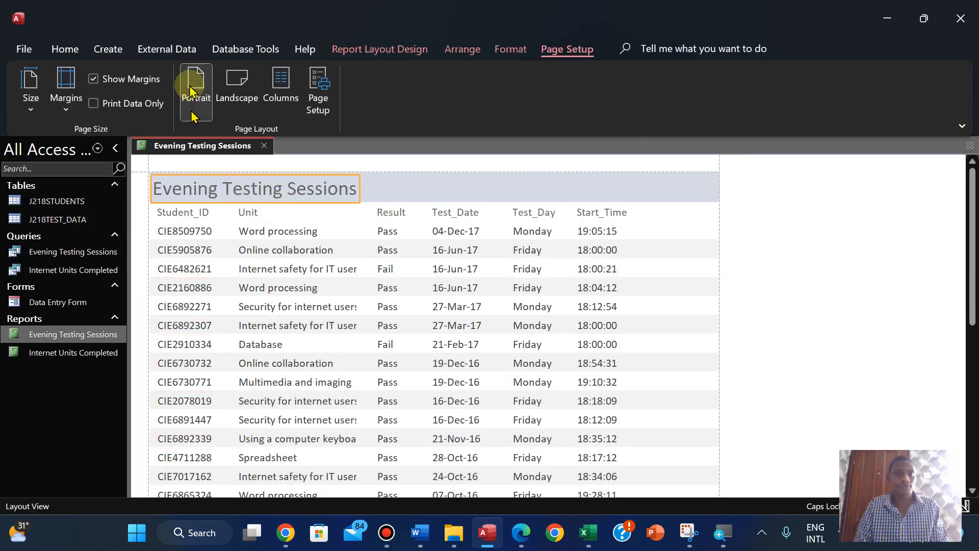
{"action": "left_click", "coordinate": [501, 50]}
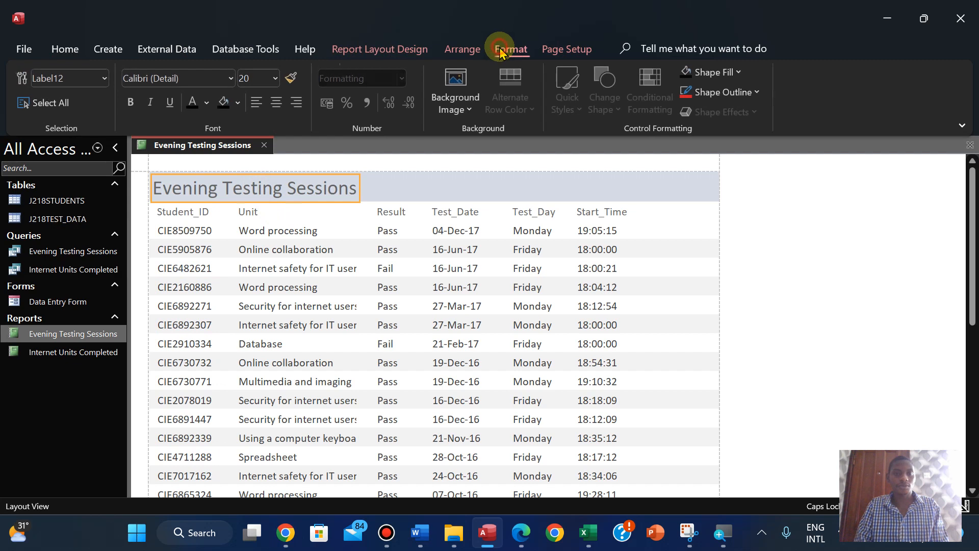
{"action": "left_click", "coordinate": [131, 102]}
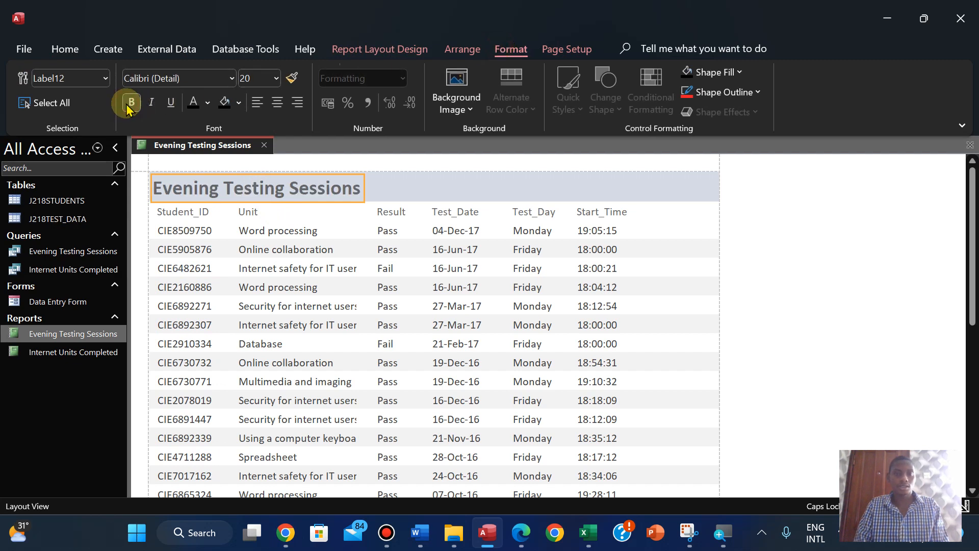
- Fill the report header with black and set the title's font colour to white
{"action": "left_click", "coordinate": [417, 186]}
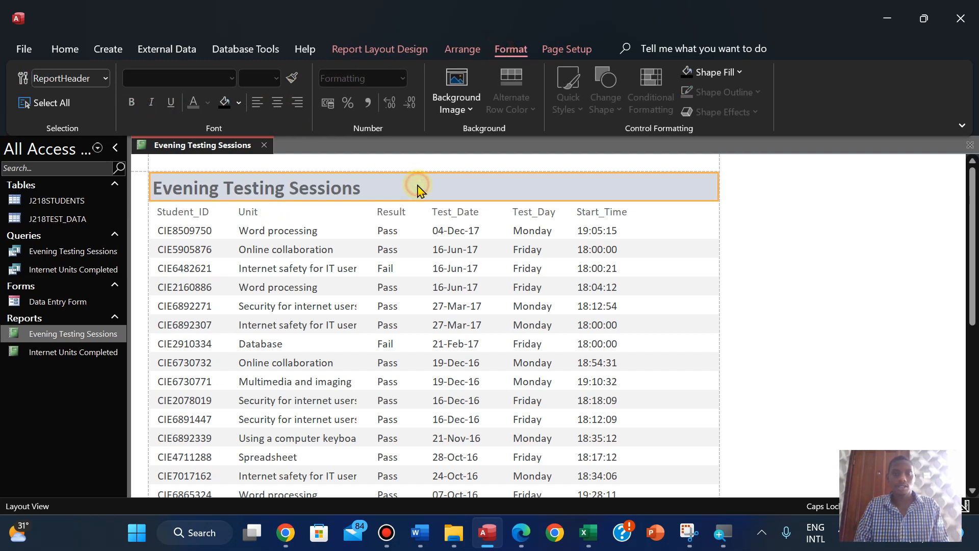
{"action": "left_click", "coordinate": [224, 102]}
{"action": "left_click", "coordinate": [290, 193]}
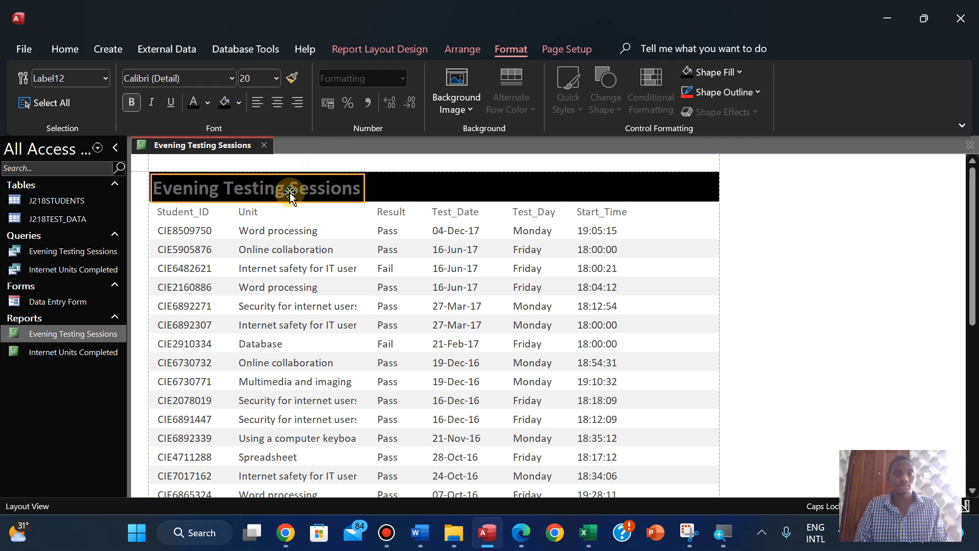
{"action": "left_click", "coordinate": [208, 102]}
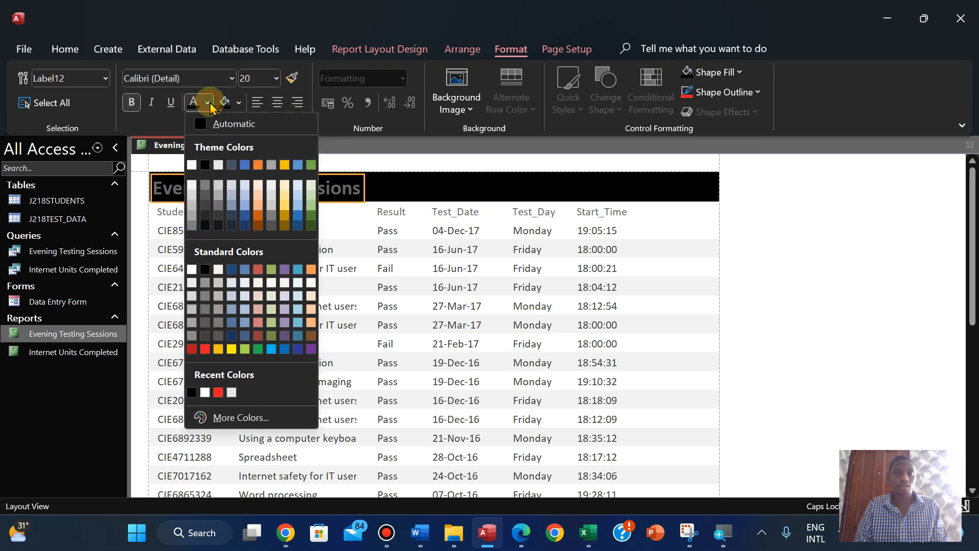
{"action": "left_click", "coordinate": [192, 164]}
{"action": "left_click", "coordinate": [706, 269]}
{"action": "left_click", "coordinate": [805, 230]}
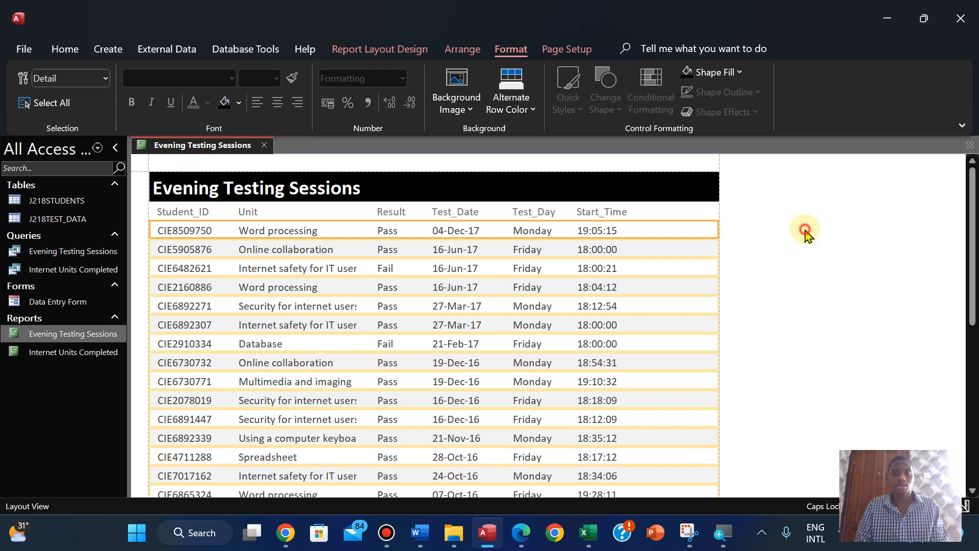
- Undo the report header's black fill and the title's white font colour
{"action": "left_click", "coordinate": [648, 188]}
{"action": "key", "text": "ctrl+z"}
{"action": "key", "text": "ctrl+z"}
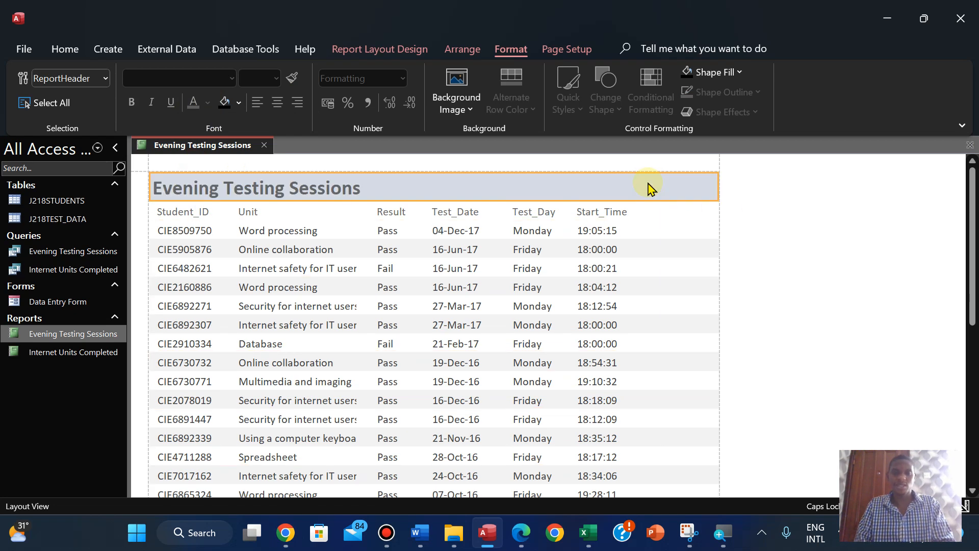
{"action": "left_click", "coordinate": [327, 189]}
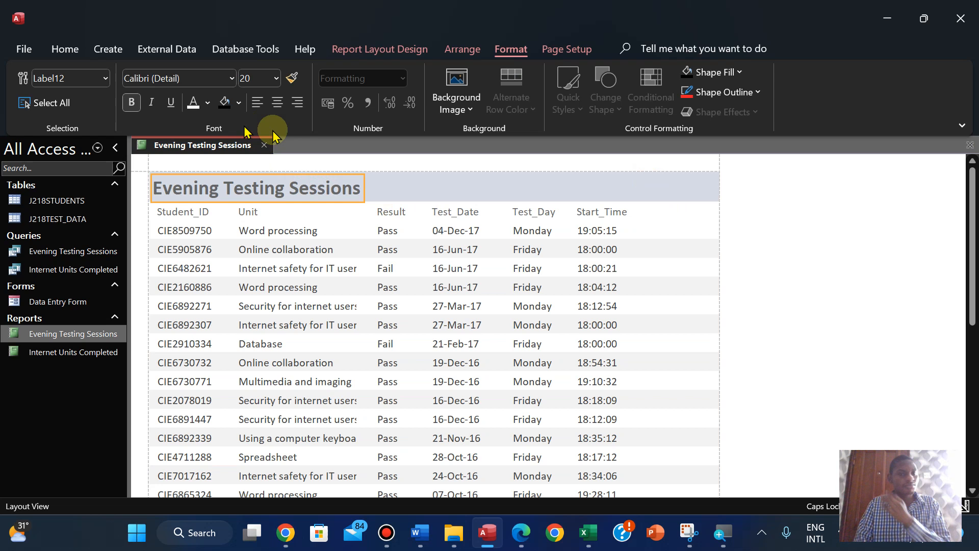
{"action": "left_click", "coordinate": [771, 261]}
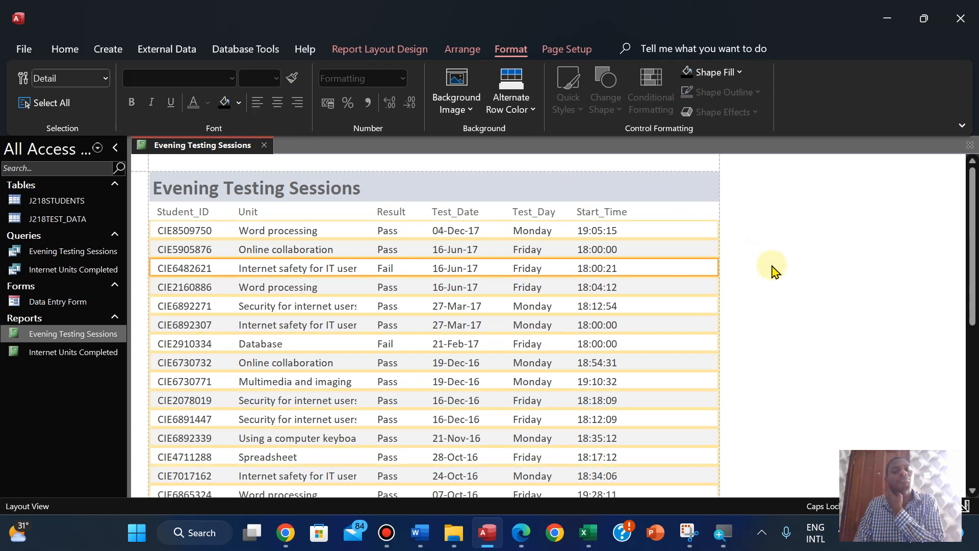
{"action": "left_click", "coordinate": [749, 224]}
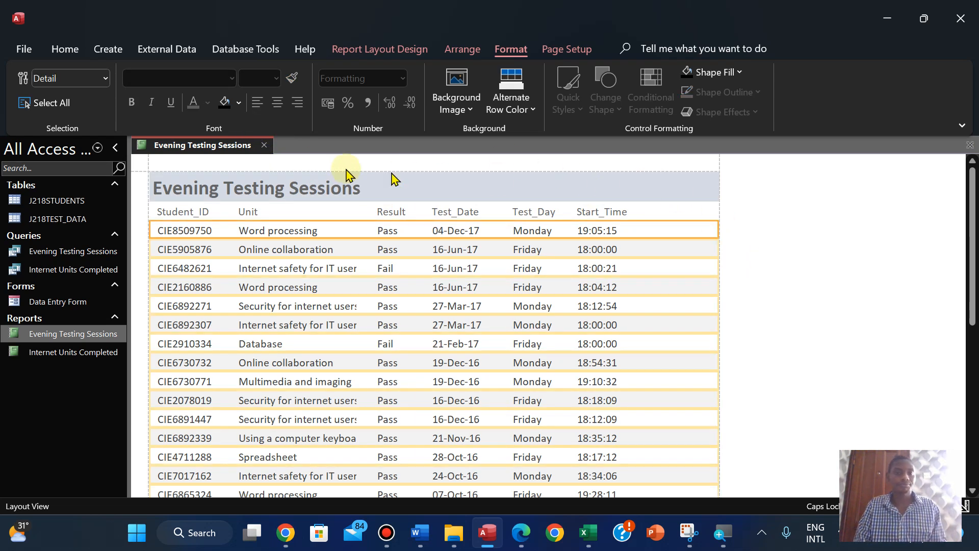
- Show the Evening Testing Sessions report in print preview and check its portrait page
{"action": "left_click", "coordinate": [557, 57]}
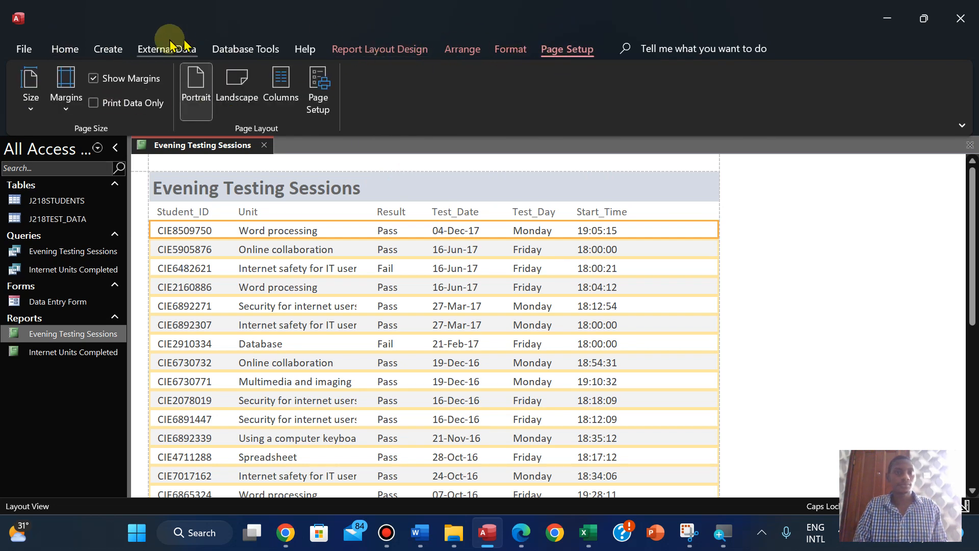
{"action": "left_click", "coordinate": [63, 49]}
{"action": "left_click", "coordinate": [69, 95]}
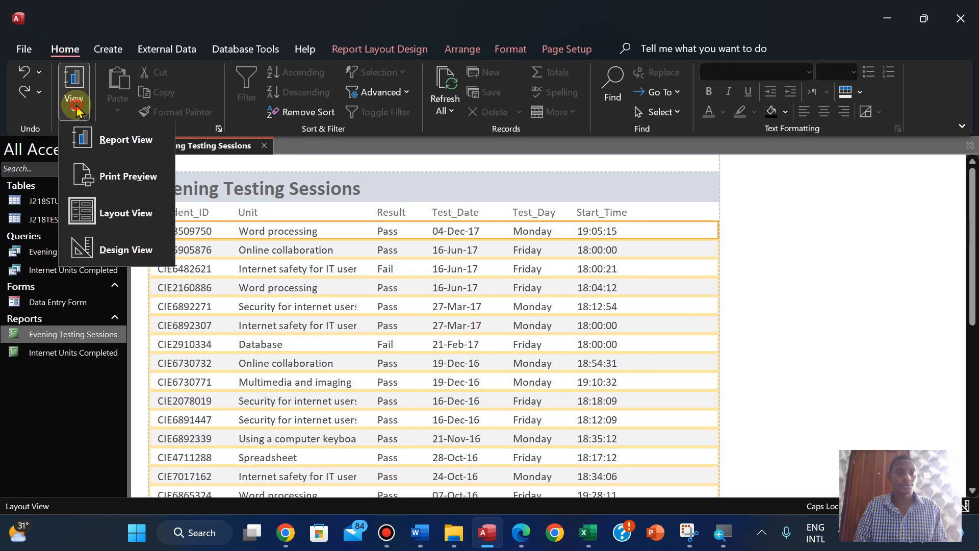
{"action": "left_click", "coordinate": [117, 184]}
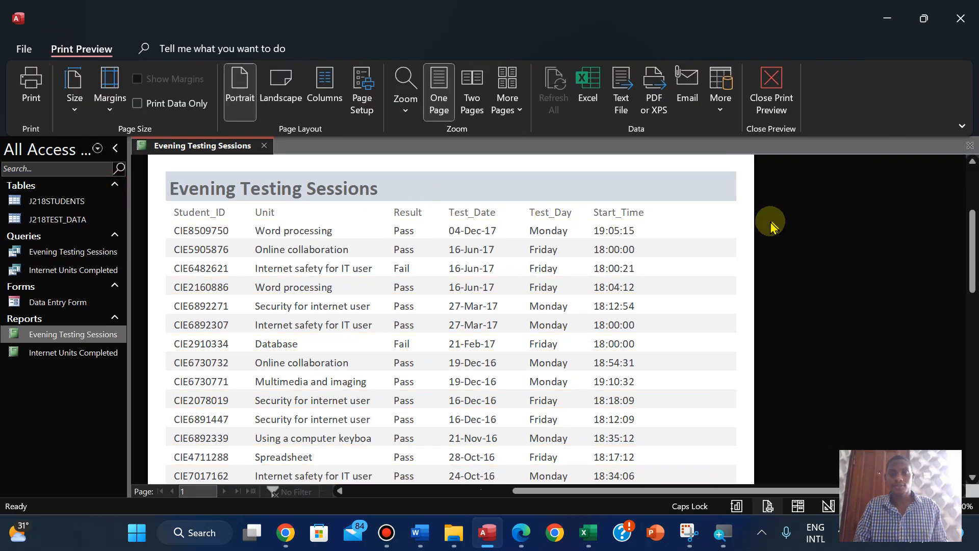
{"action": "left_click_drag", "start_coordinate": [971, 229], "coordinate": [936, 214]}
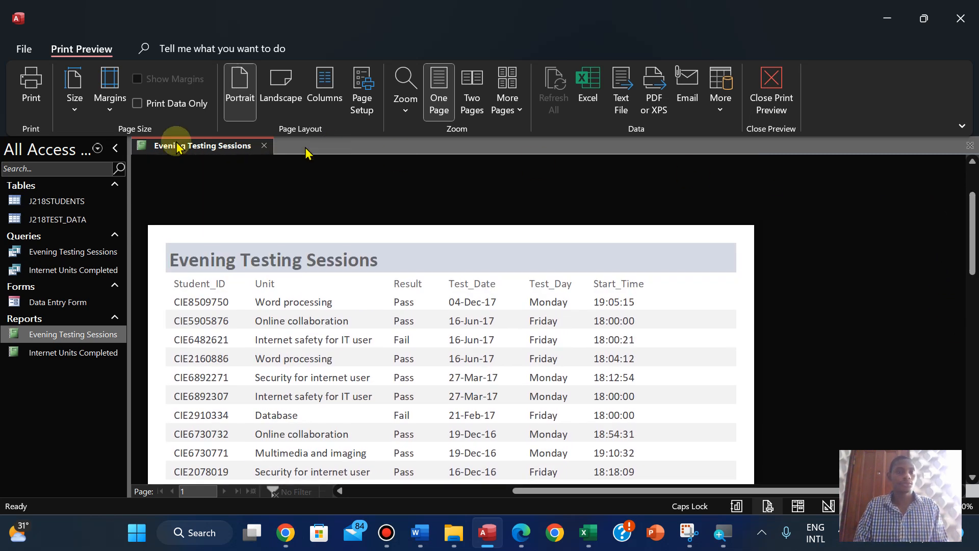
- Print the report to a PDF file named PRINTOUT 3, checking the printout name in the exam paper
{"action": "left_click", "coordinate": [31, 84]}
{"action": "left_click", "coordinate": [520, 533]}
{"action": "left_click_drag", "start_coordinate": [182, 322], "coordinate": [282, 322]}
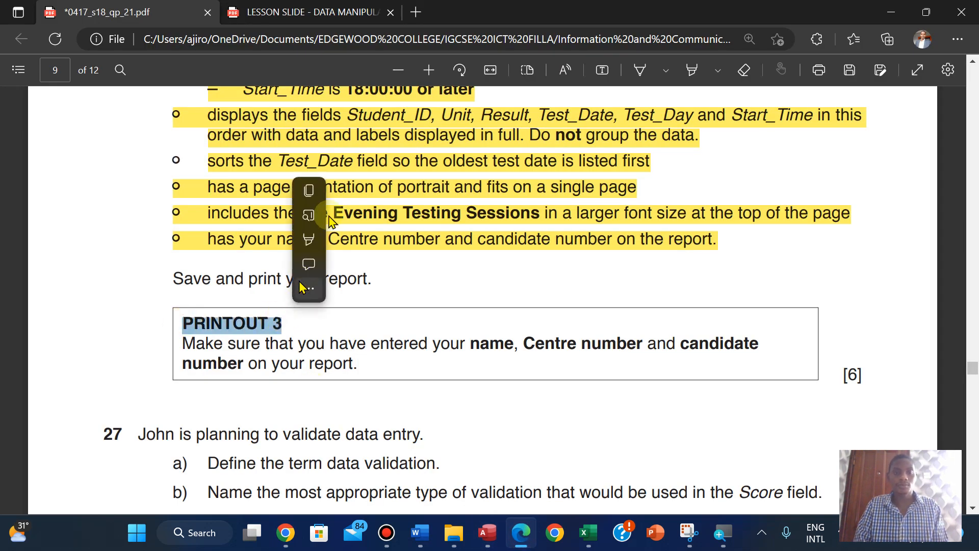
{"action": "left_click", "coordinate": [322, 190]}
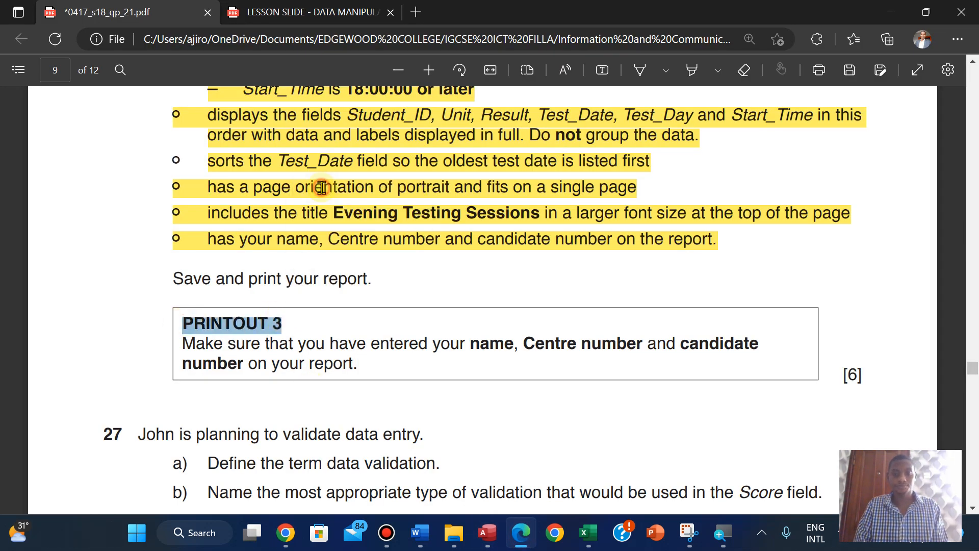
{"action": "left_click", "coordinate": [487, 532]}
{"action": "left_click", "coordinate": [563, 309]}
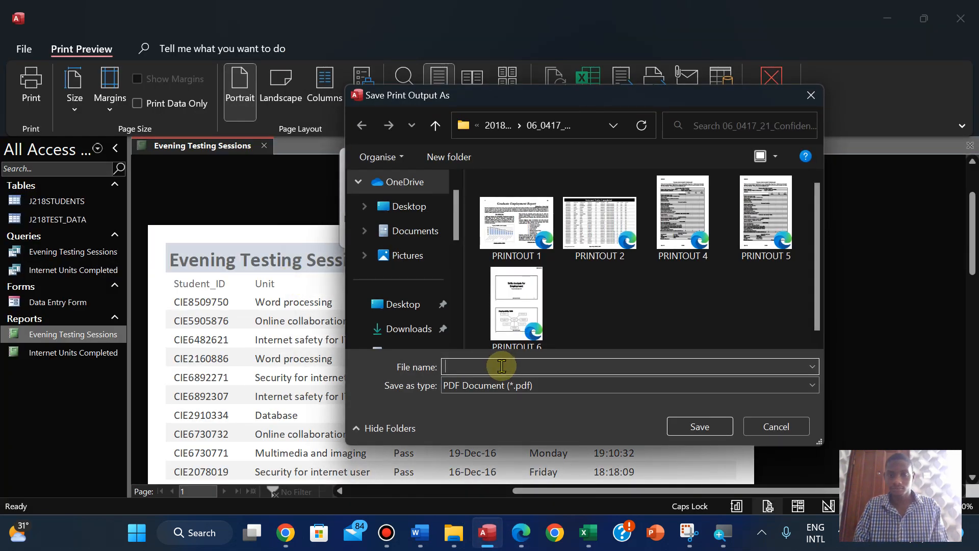
{"action": "type", "text": "PRINTOUT 3"}
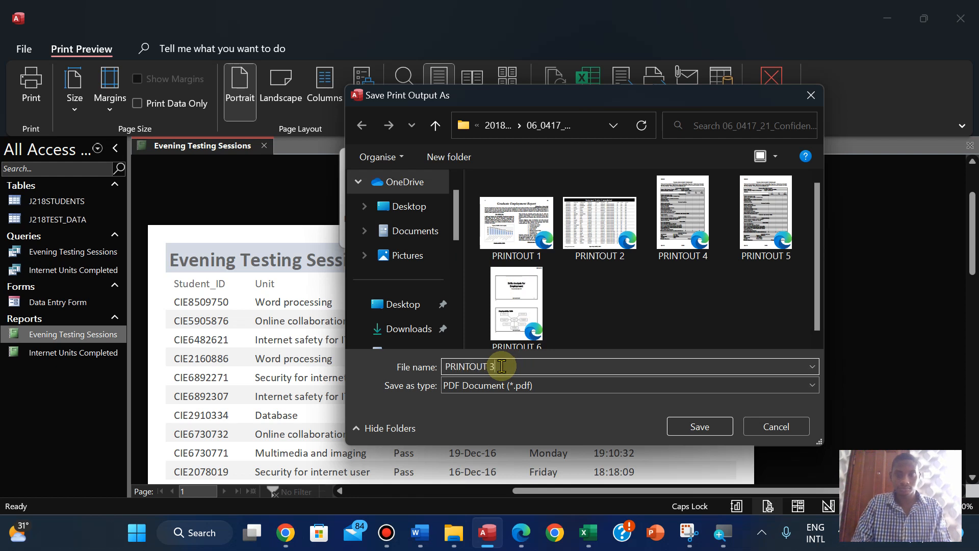
{"action": "left_click", "coordinate": [703, 433]}
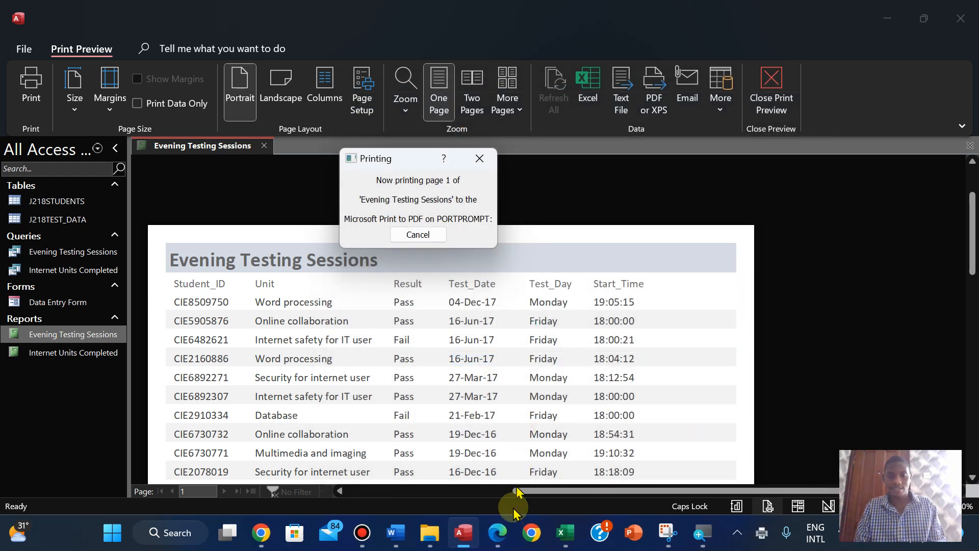
- Switch to the exam paper and highlight the save-and-print instruction and the PRINTOUT 3 box of question 26 in green
{"action": "left_click", "coordinate": [495, 532]}
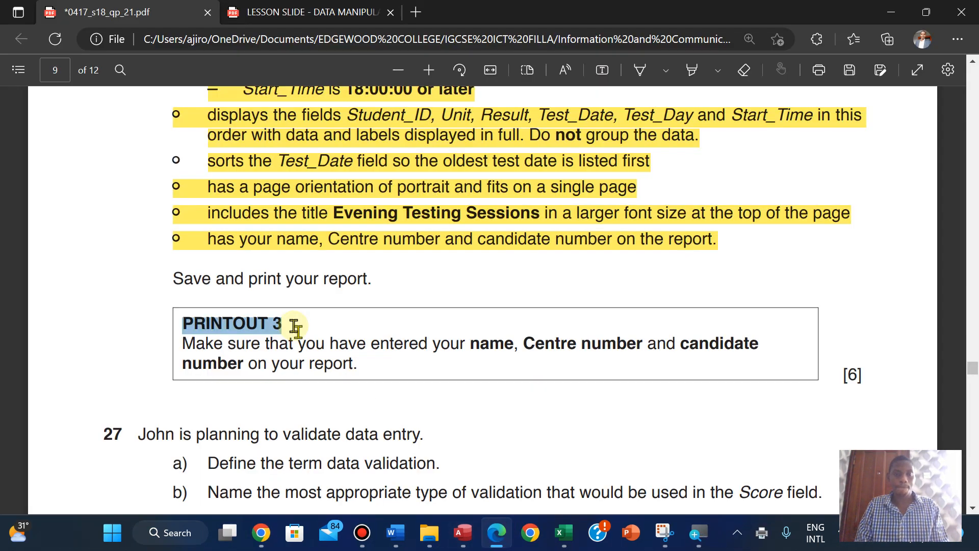
{"action": "left_click", "coordinate": [172, 277]}
{"action": "left_click_drag", "start_coordinate": [172, 279], "coordinate": [863, 375]}
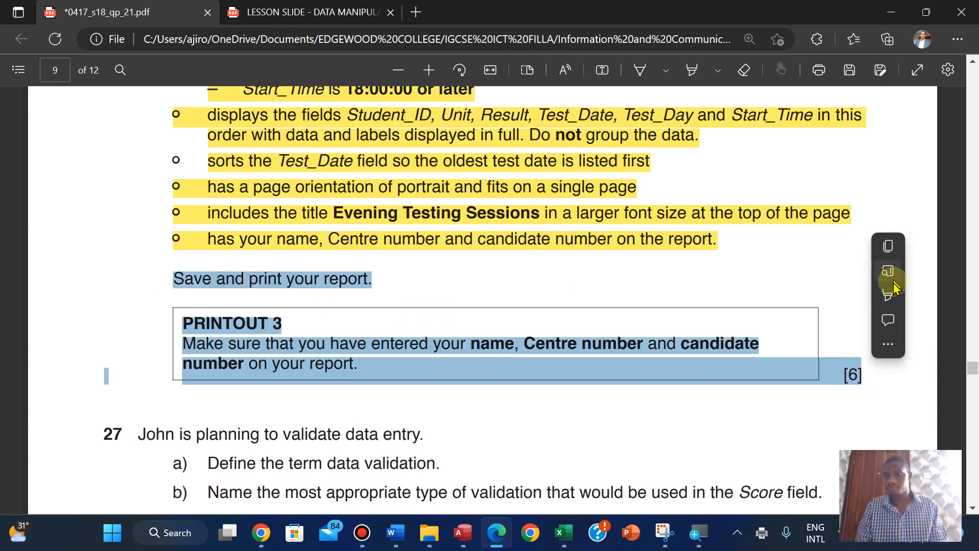
{"action": "mouse_move", "coordinate": [894, 297]}
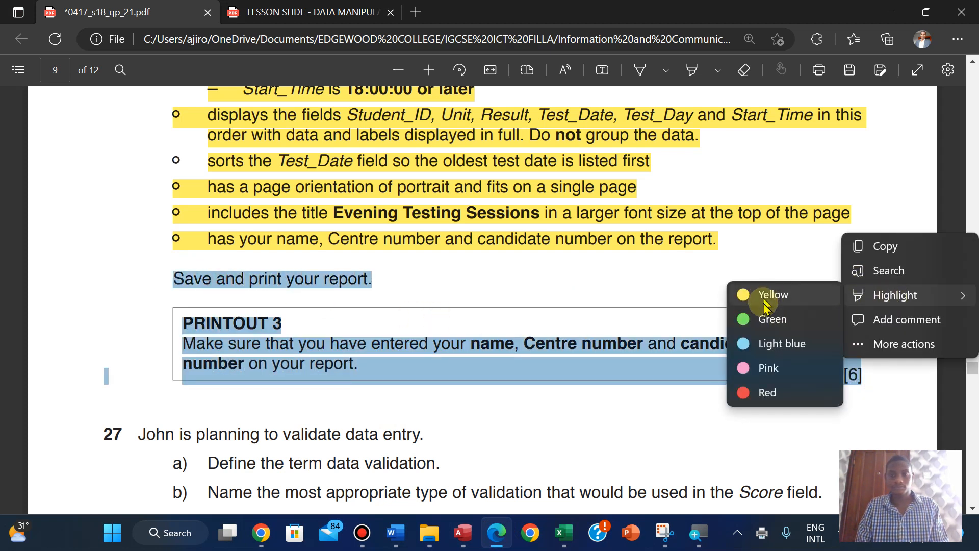
{"action": "left_click", "coordinate": [773, 320]}
- Read question 27 on data validation and find the Step 27 – EVIDENCE 8 answer section in the Word evidence document
{"action": "scroll", "coordinate": [767, 325], "scroll_direction": "down", "scroll_amount": 5}
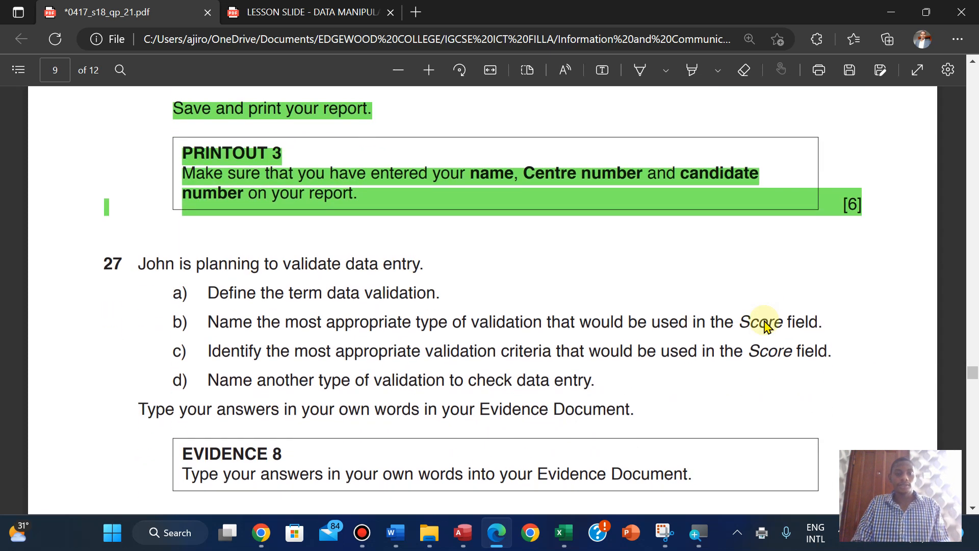
{"action": "scroll", "coordinate": [767, 325], "scroll_direction": "down", "scroll_amount": 1}
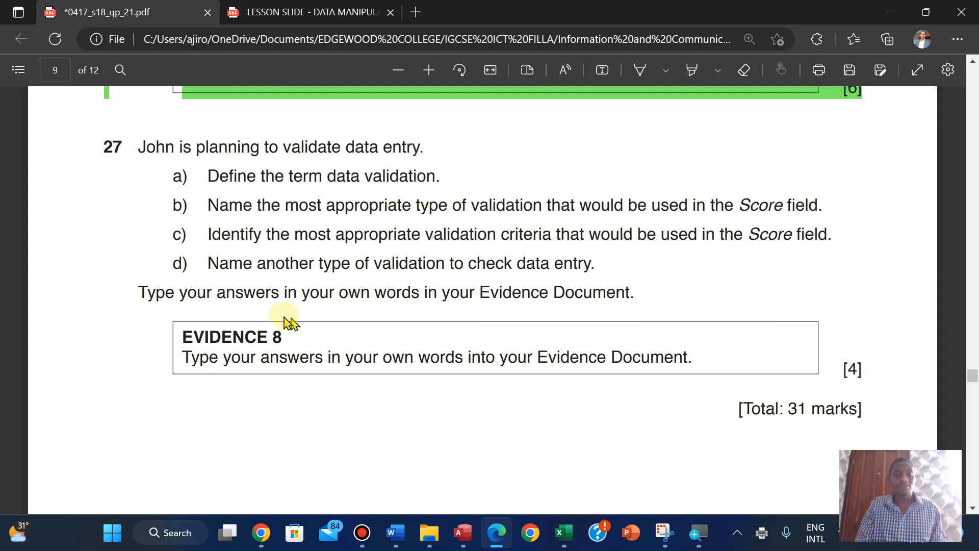
{"action": "left_click", "coordinate": [396, 532]}
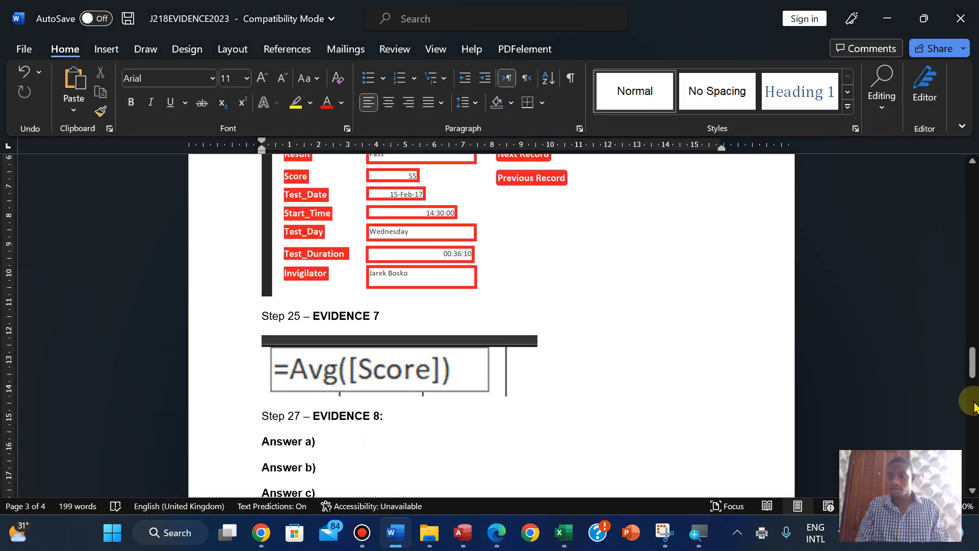
{"action": "left_click_drag", "start_coordinate": [971, 368], "coordinate": [972, 393]}
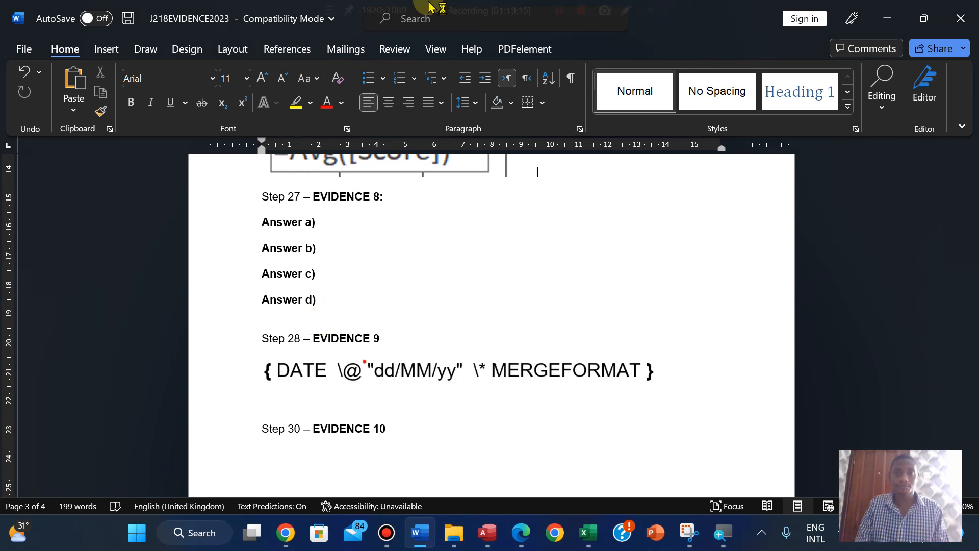
{"action": "mouse_move", "coordinate": [431, 3]}
{"action": "left_click", "coordinate": [559, 10]}
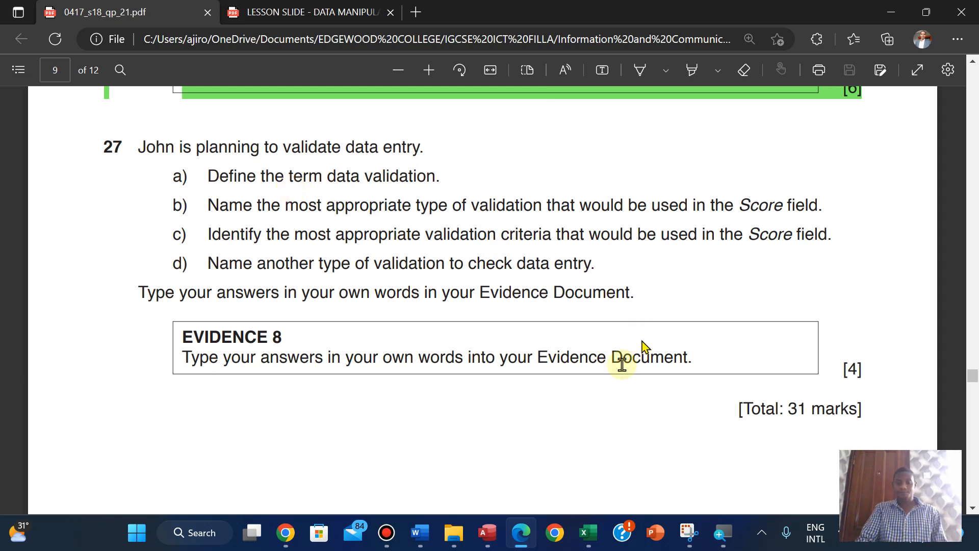
- Return to the Word evidence document and review the EVIDENCE 8 answers on the validation definition, check type and criteria
{"action": "left_click", "coordinate": [423, 533]}
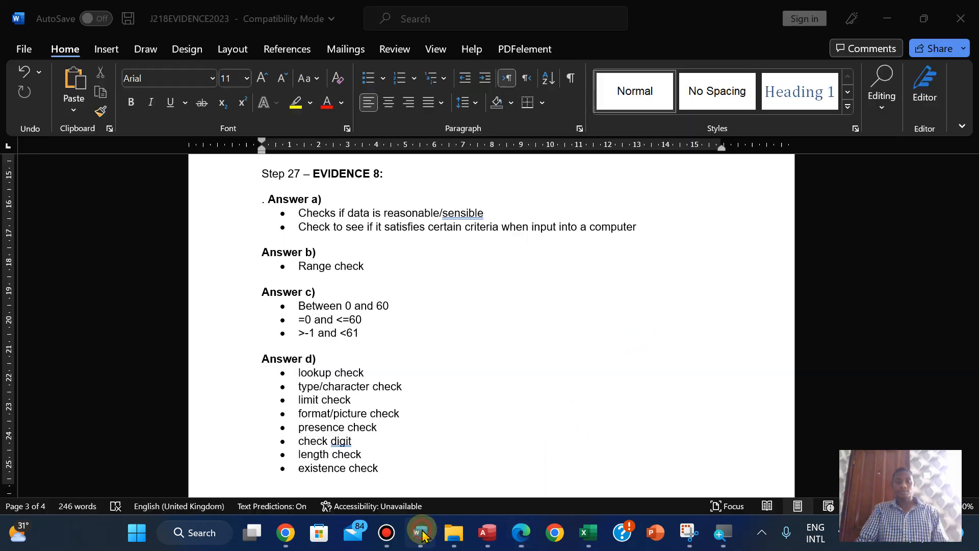
{"action": "scroll", "coordinate": [339, 279], "scroll_direction": "up", "scroll_amount": 2}
{"action": "key", "text": "Down"}
{"action": "key", "text": "Down"}
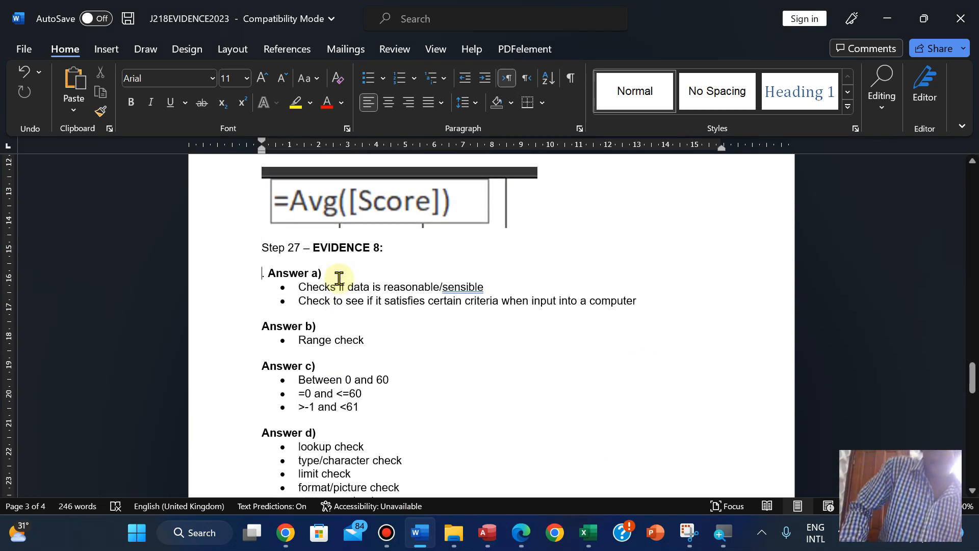
{"action": "key", "text": "Down"}
{"action": "key", "text": "Down"}
{"action": "key", "text": "Down"}
{"action": "key", "text": "Down"}
{"action": "key", "text": "Down"}
{"action": "key", "text": "Down"}
{"action": "key", "text": "Down"}
{"action": "key", "text": "Down"}
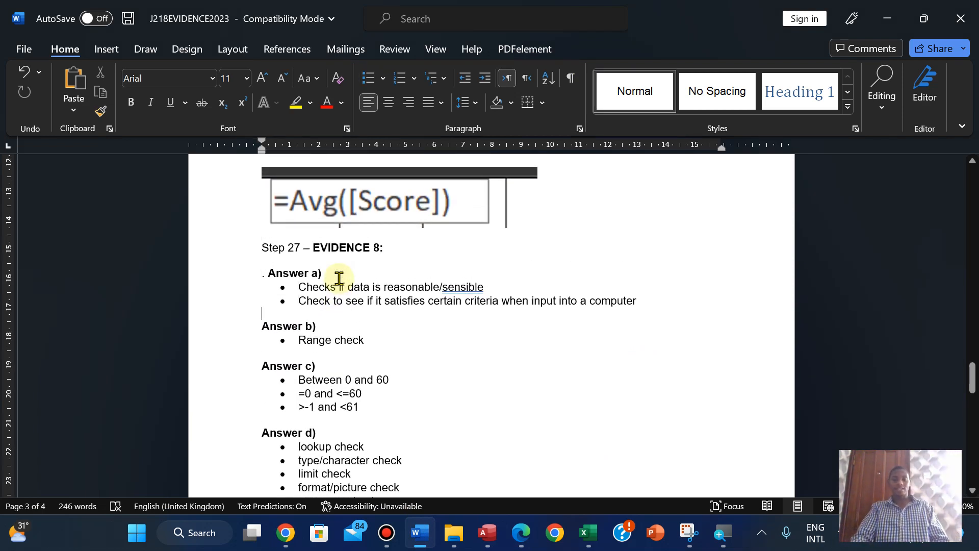
{"action": "key", "text": "Down"}
{"action": "key", "text": "Down"}
{"action": "key", "text": "Down"}
{"action": "key", "text": "Down"}
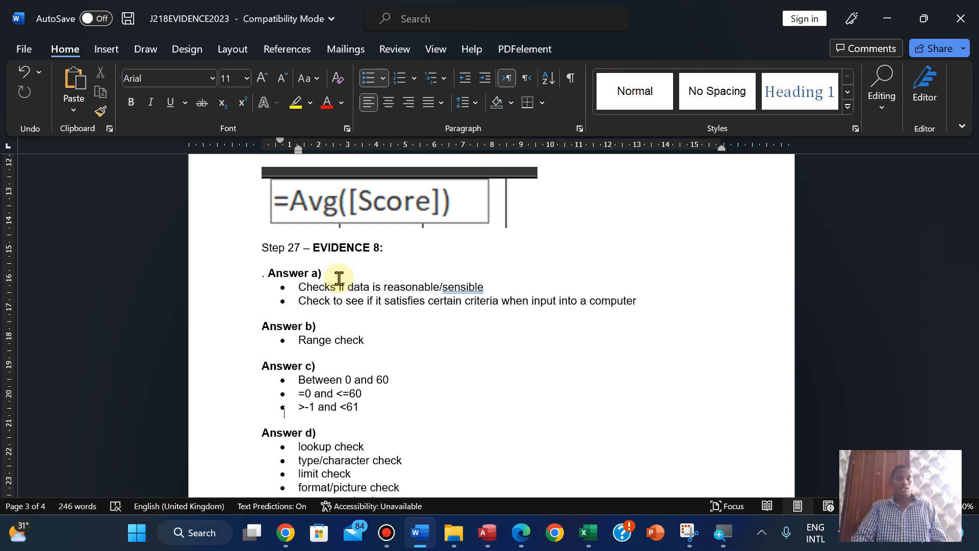
{"action": "key", "text": "Up"}
{"action": "key", "text": "Up"}
{"action": "key", "text": "Up"}
{"action": "key", "text": "Up"}
{"action": "key", "text": "Up"}
{"action": "key", "text": "Up"}
{"action": "key", "text": "Up"}
{"action": "key", "text": "Up"}
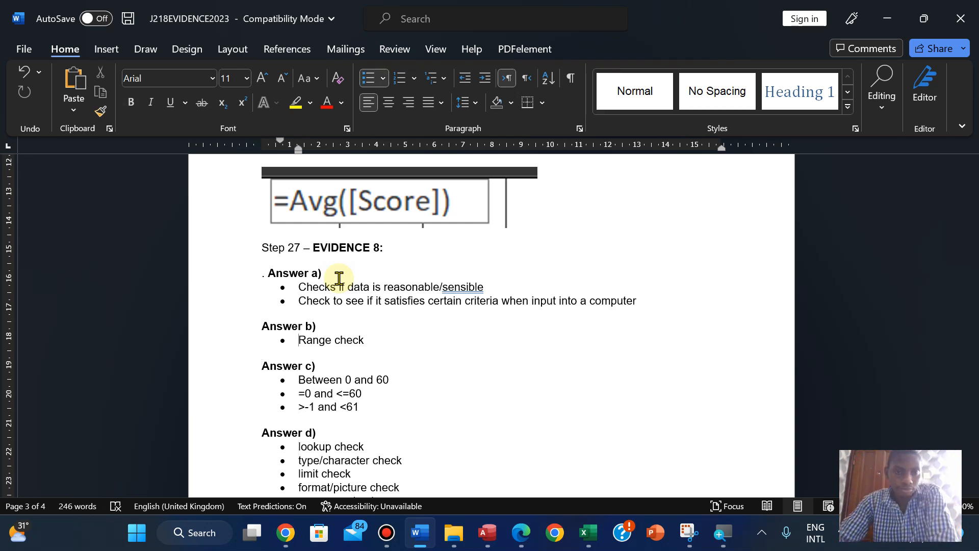
- Recheck question 27 in the exam paper, switch to Access and open the J218STUDENTS and J218TEST_DATA tables
{"action": "mouse_move", "coordinate": [522, 543]}
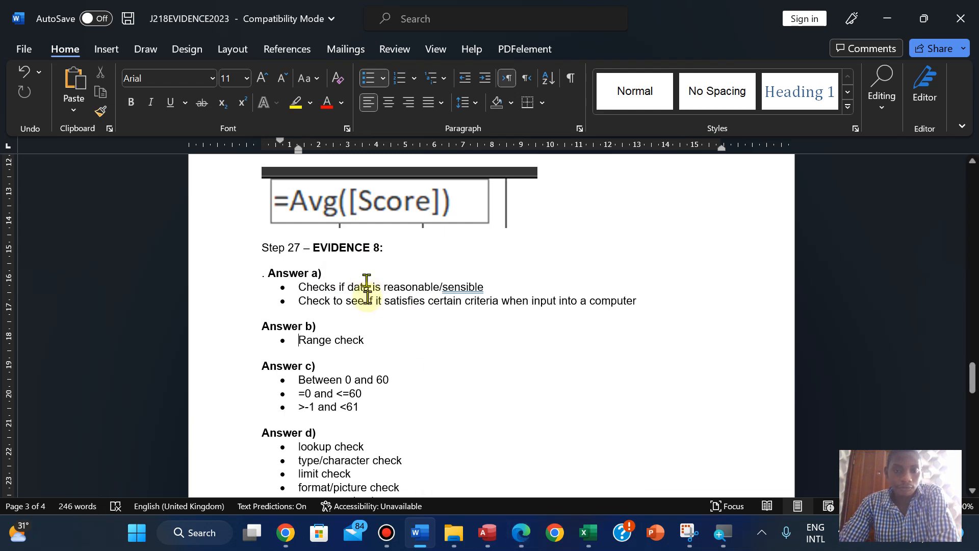
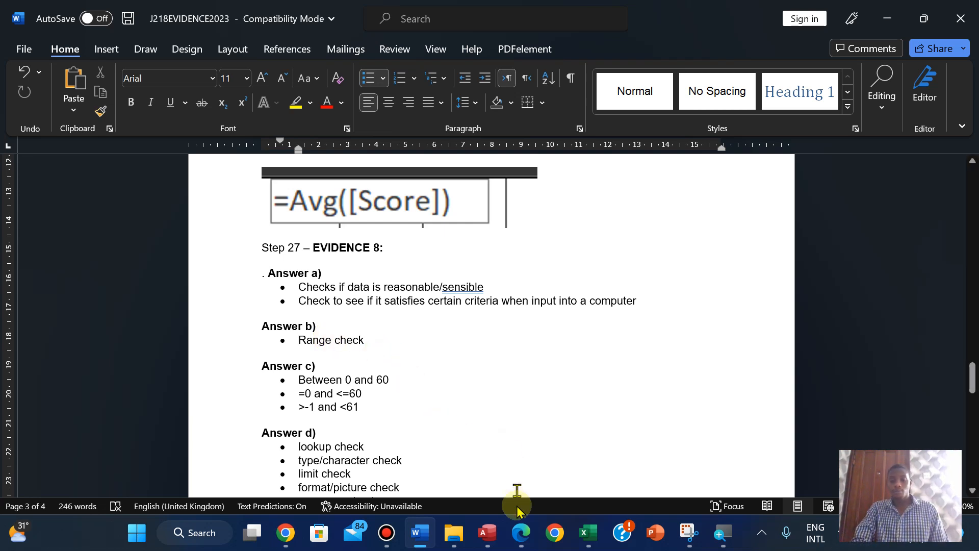
{"action": "left_click", "coordinate": [522, 533]}
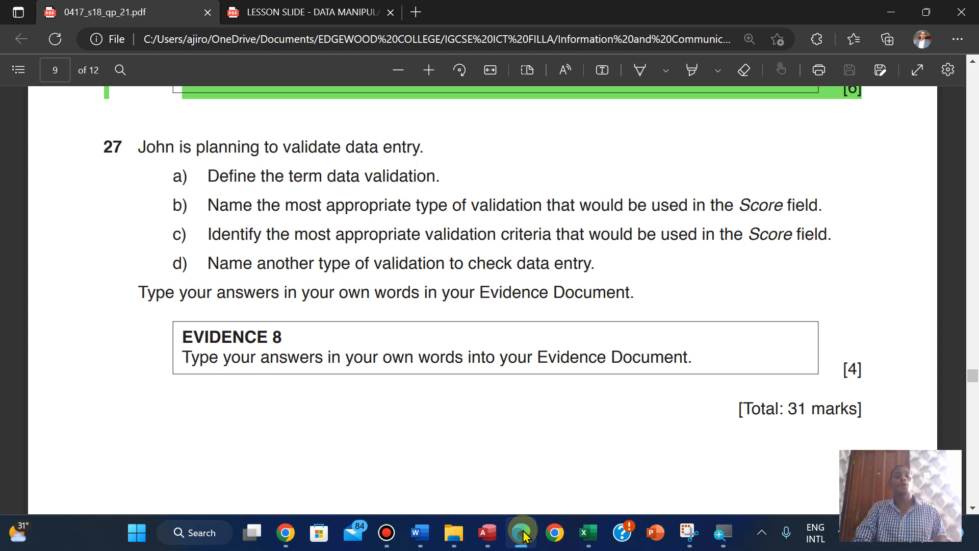
{"action": "left_click", "coordinate": [481, 533]}
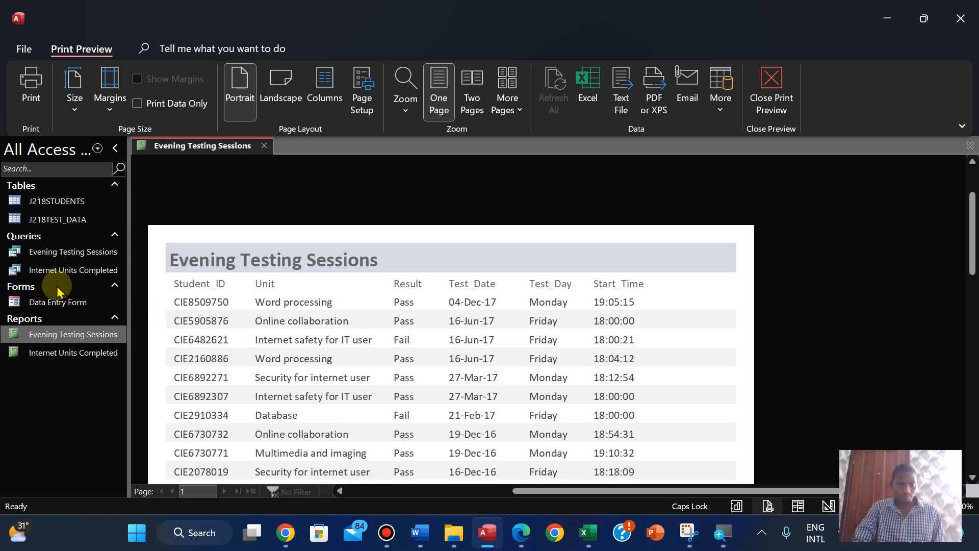
{"action": "left_click", "coordinate": [46, 202]}
{"action": "double_click", "coordinate": [45, 201]}
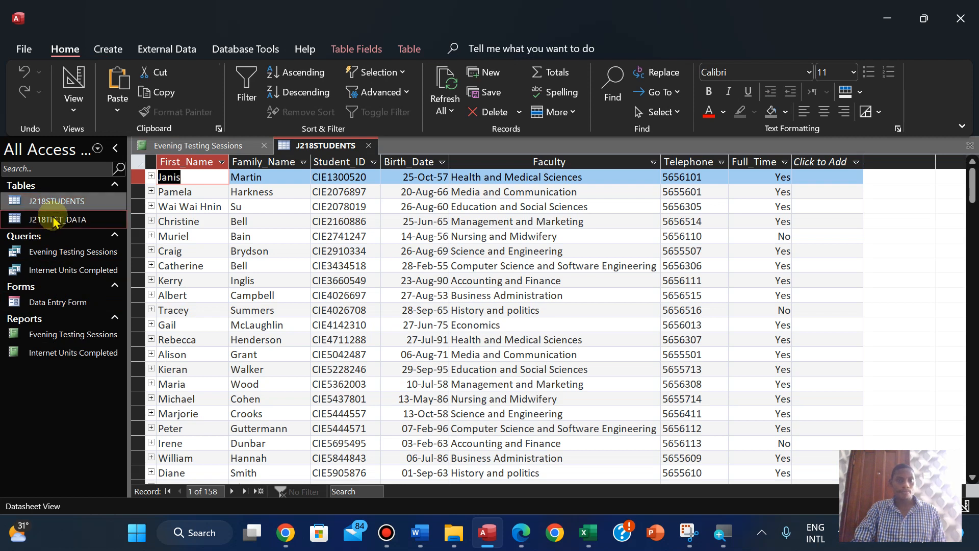
{"action": "double_click", "coordinate": [53, 223]}
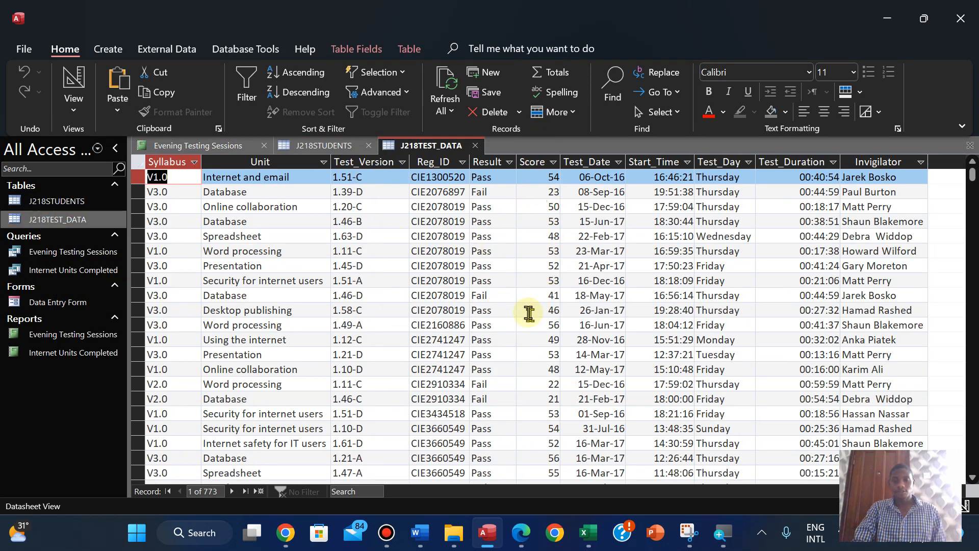
- Reread question 27 in the exam paper and examine the Score values in the J218TEST_DATA table in Access
{"action": "left_click", "coordinate": [517, 531]}
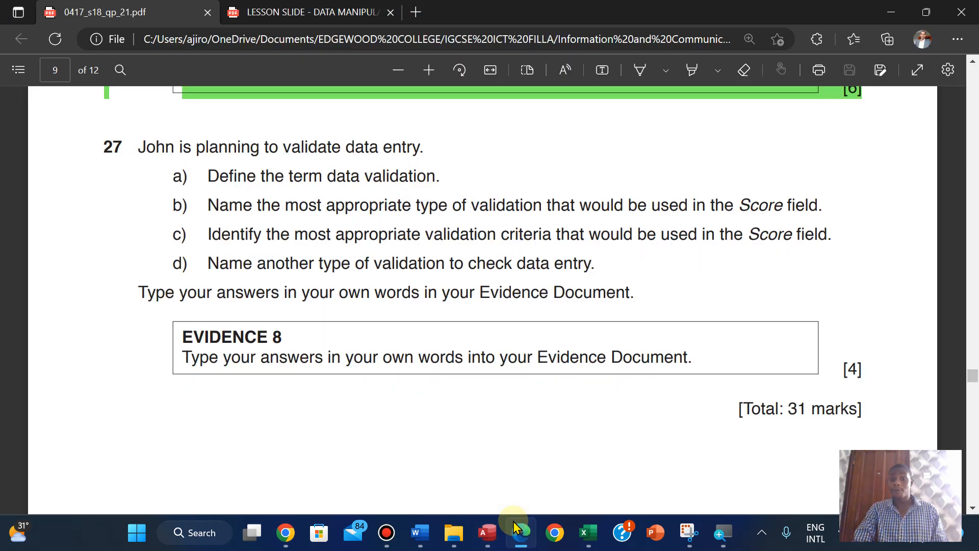
{"action": "left_click", "coordinate": [517, 530]}
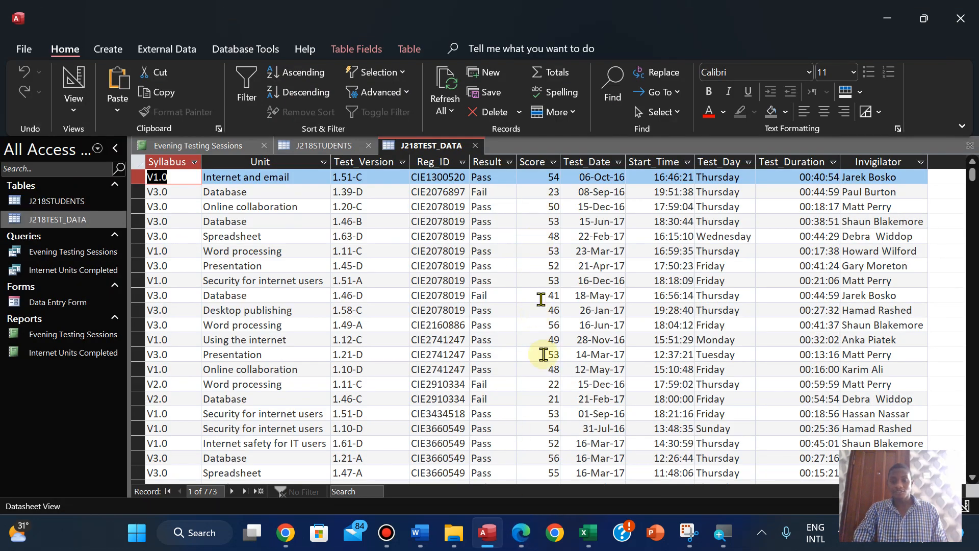
{"action": "mouse_move", "coordinate": [969, 189]}
{"action": "left_mouse_down"}
{"action": "mouse_move", "coordinate": [972, 267]}
{"action": "mouse_move", "coordinate": [971, 173]}
{"action": "left_mouse_up"}
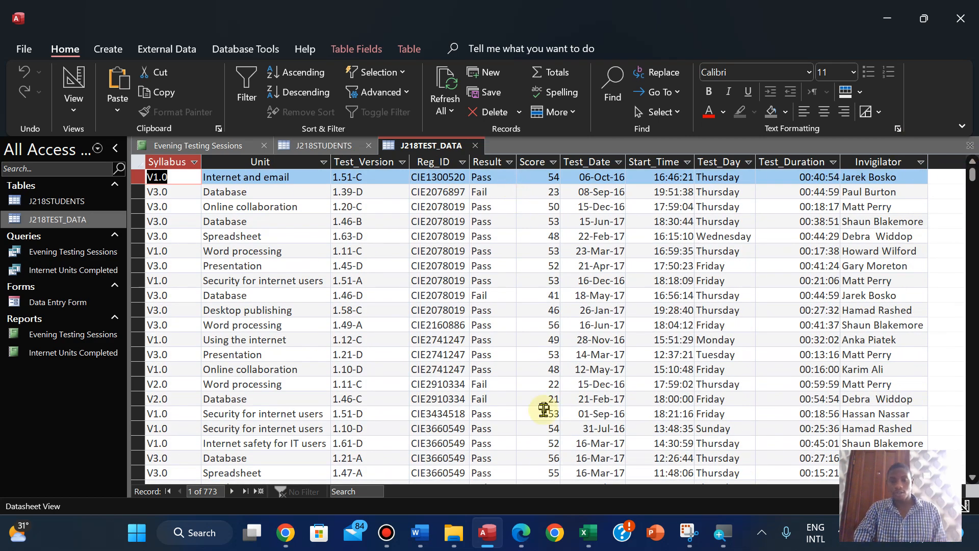
- Recheck question 27 in the exam paper and review the Answer c) validation criteria in the Word evidence document
{"action": "left_click", "coordinate": [521, 532]}
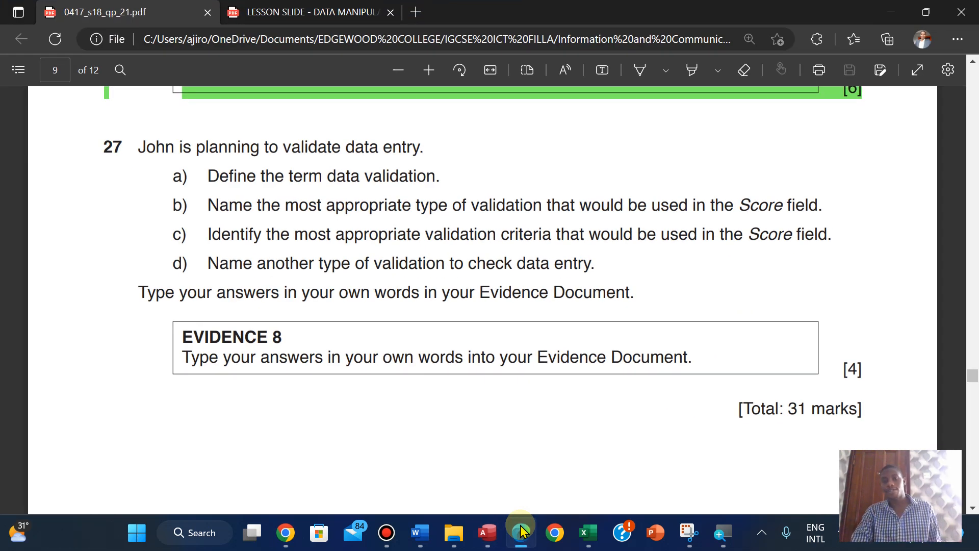
{"action": "mouse_move", "coordinate": [419, 532]}
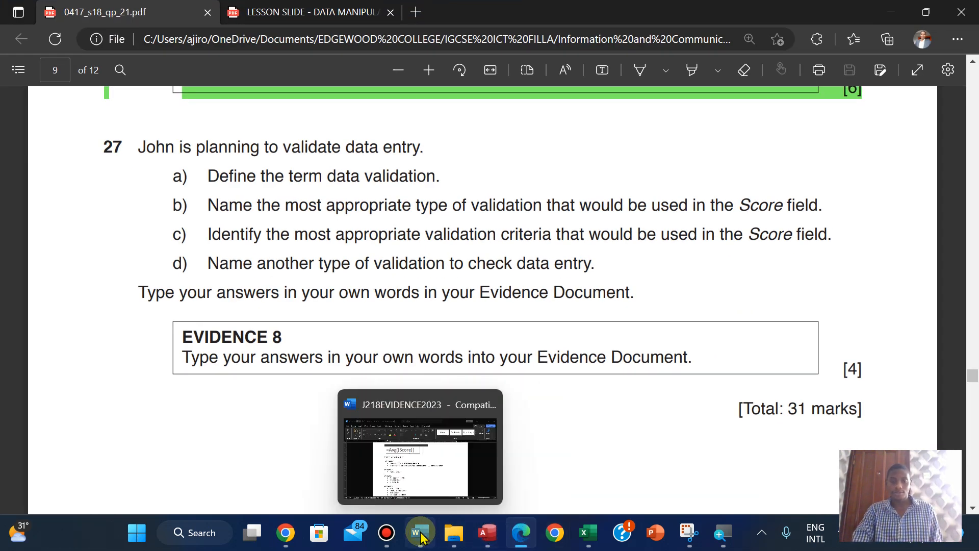
{"action": "left_click", "coordinate": [419, 474]}
{"action": "mouse_move", "coordinate": [521, 532]}
{"action": "left_click", "coordinate": [480, 432]}
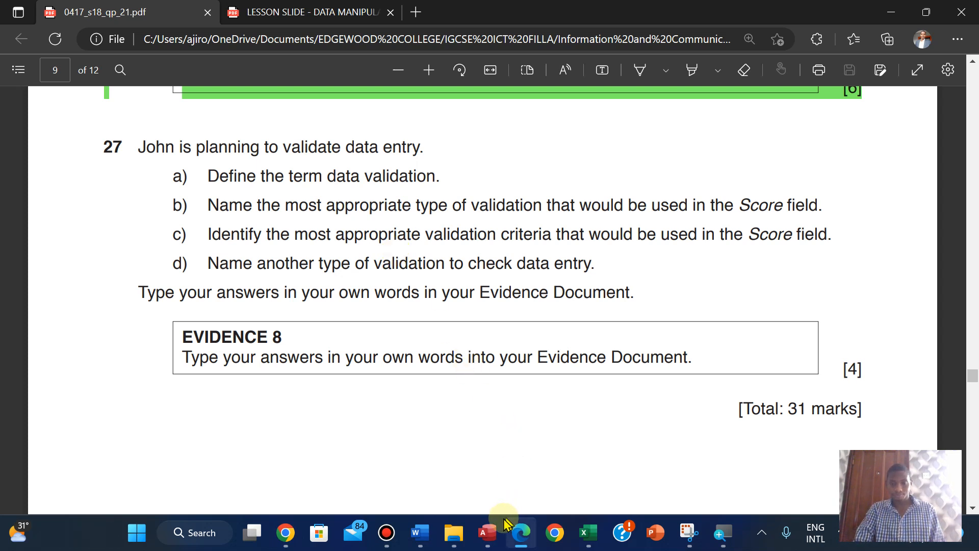
{"action": "left_click", "coordinate": [432, 540]}
{"action": "left_click", "coordinate": [382, 414]}
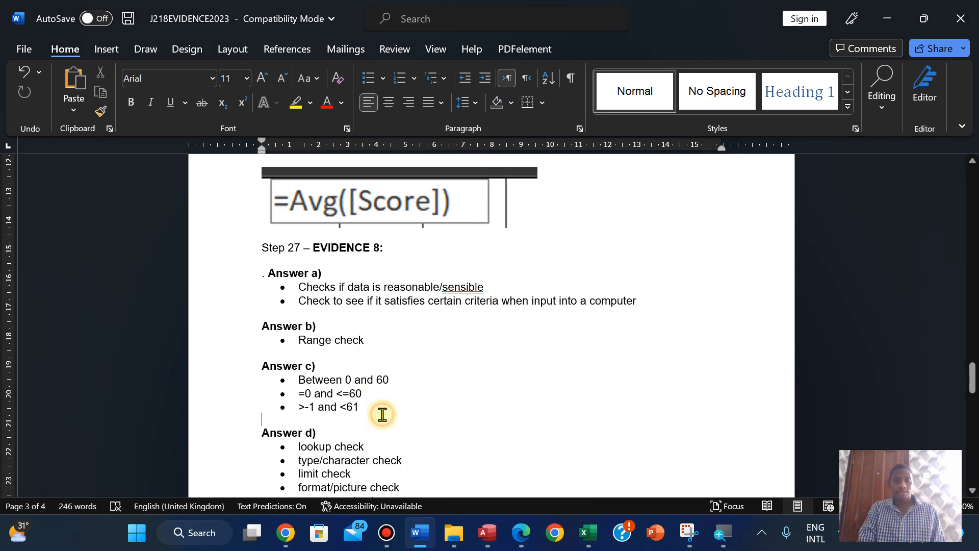
{"action": "key", "text": "Down"}
{"action": "key", "text": "Down"}
{"action": "key", "text": "Up"}
{"action": "key", "text": "Up"}
{"action": "key", "text": "Up"}
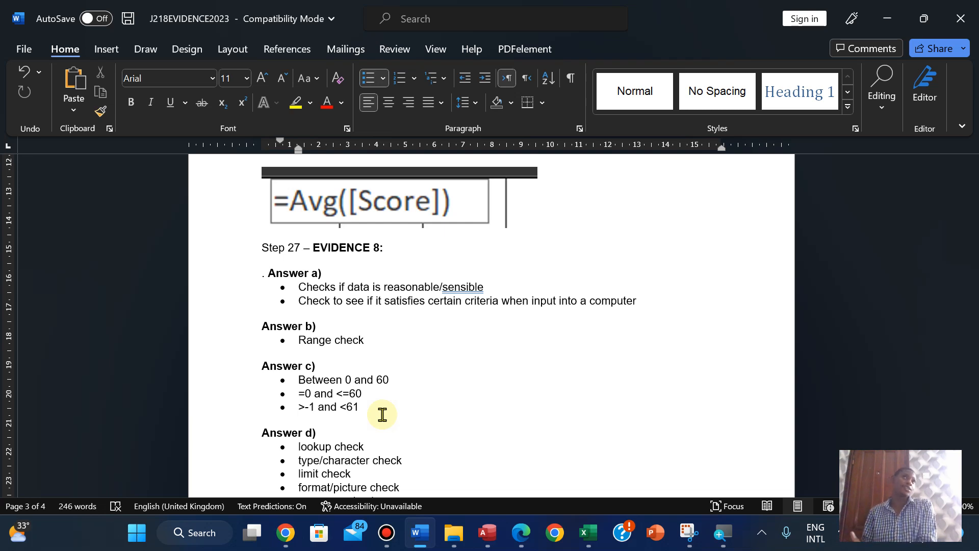
- Reread question 27 d) in the exam paper and examine the Answer d) list of validation types in the Word evidence document
{"action": "left_click", "coordinate": [519, 532]}
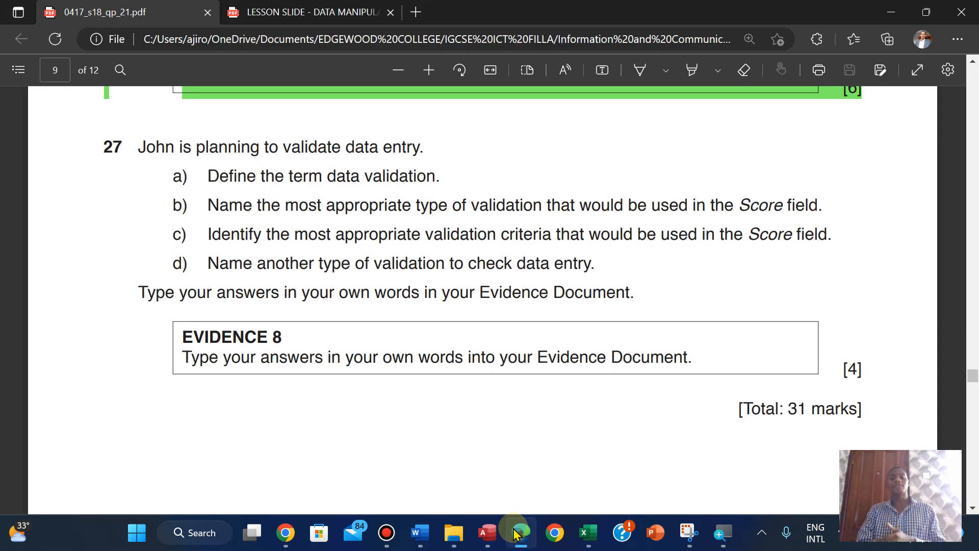
{"action": "left_click", "coordinate": [516, 532]}
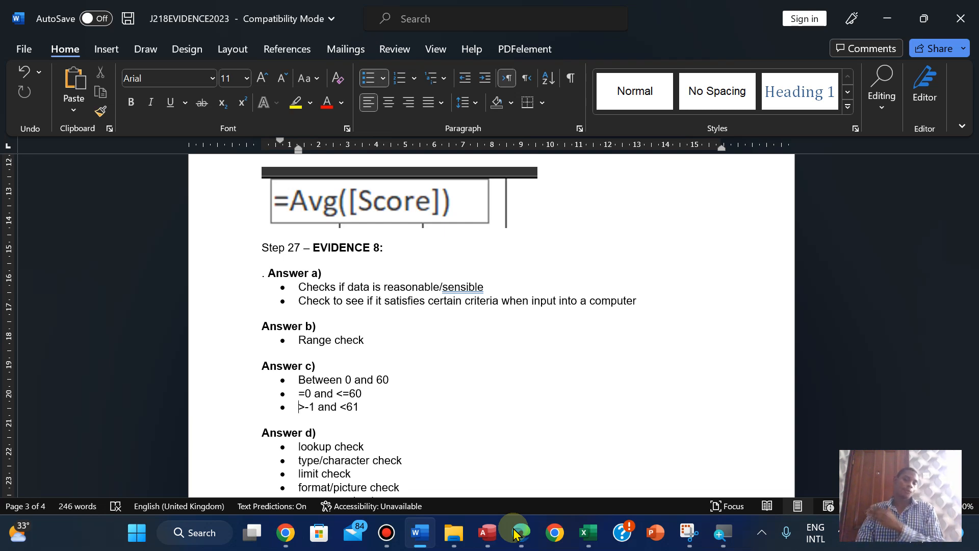
{"action": "left_click", "coordinate": [516, 533]}
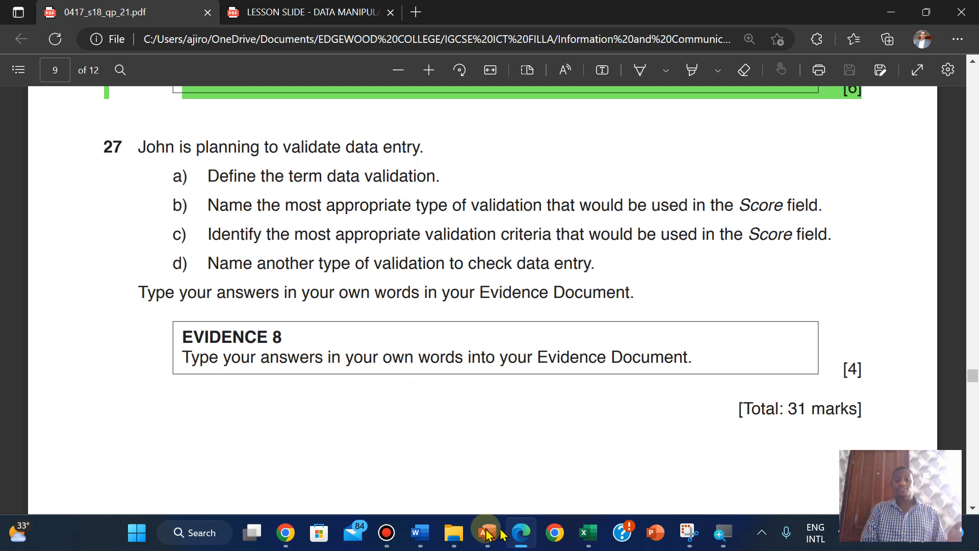
{"action": "mouse_move", "coordinate": [417, 535]}
{"action": "left_click", "coordinate": [413, 446]}
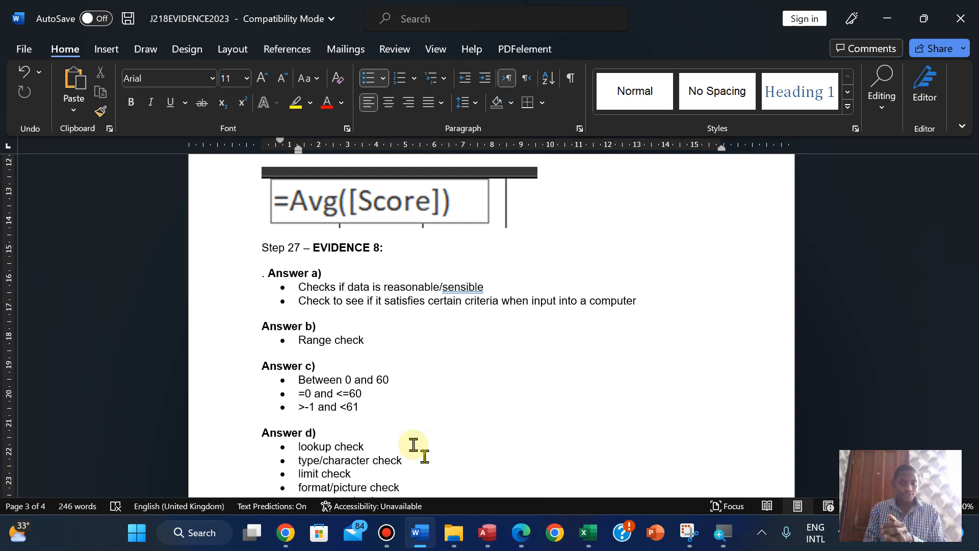
{"action": "key", "text": "Down"}
{"action": "key", "text": "Down"}
{"action": "key", "text": "Down"}
{"action": "key", "text": "Down"}
{"action": "key", "text": "Down"}
{"action": "key", "text": "Down"}
{"action": "key", "text": "Down"}
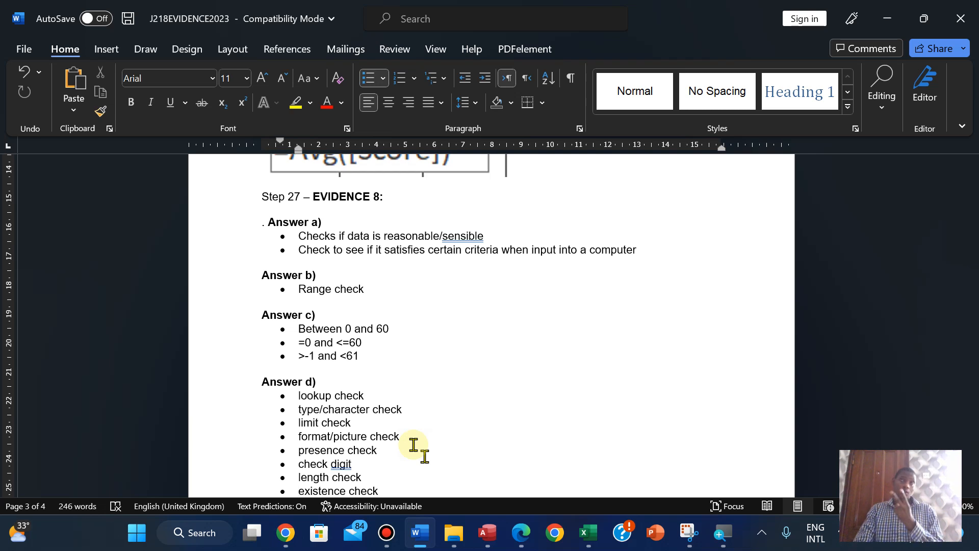
{"action": "scroll", "coordinate": [413, 444], "scroll_direction": "down", "scroll_amount": 3}
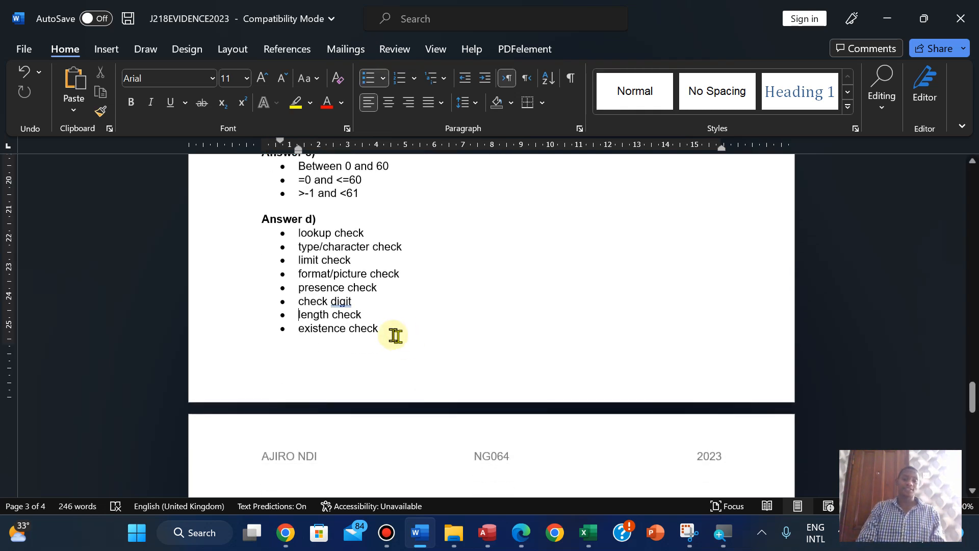
- Delete the "existence check" bullet from the end of the Answer d) list
{"action": "left_click_drag", "start_coordinate": [387, 329], "coordinate": [302, 332]}
{"action": "key", "text": "BackSpace"}
{"action": "key", "text": "BackSpace"}
{"action": "key", "text": "BackSpace"}
{"action": "key", "text": "BackSpace"}
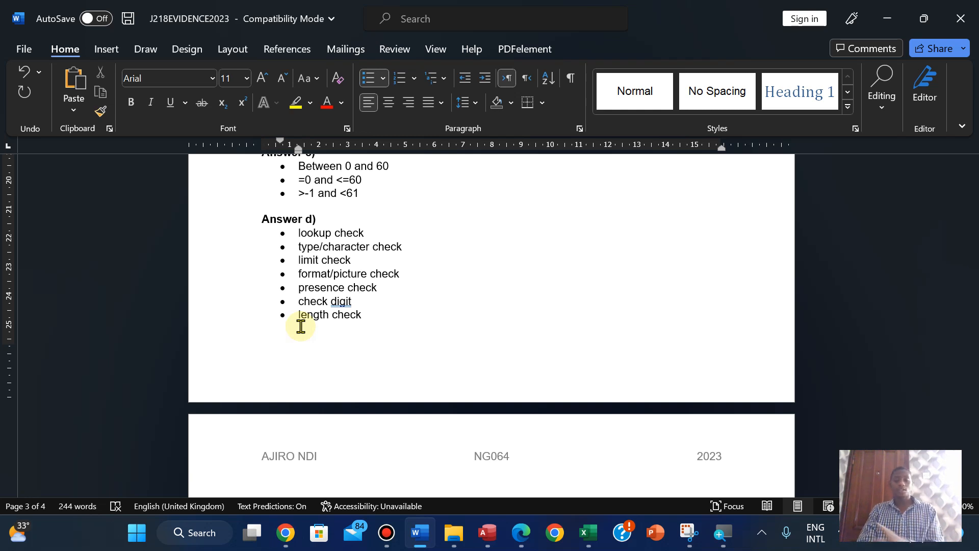
- Switch to the exam paper and highlight question 27 in green, from its first sentence through the total marks line
{"action": "left_click", "coordinate": [521, 532]}
{"action": "left_click_drag", "start_coordinate": [134, 145], "coordinate": [870, 415]}
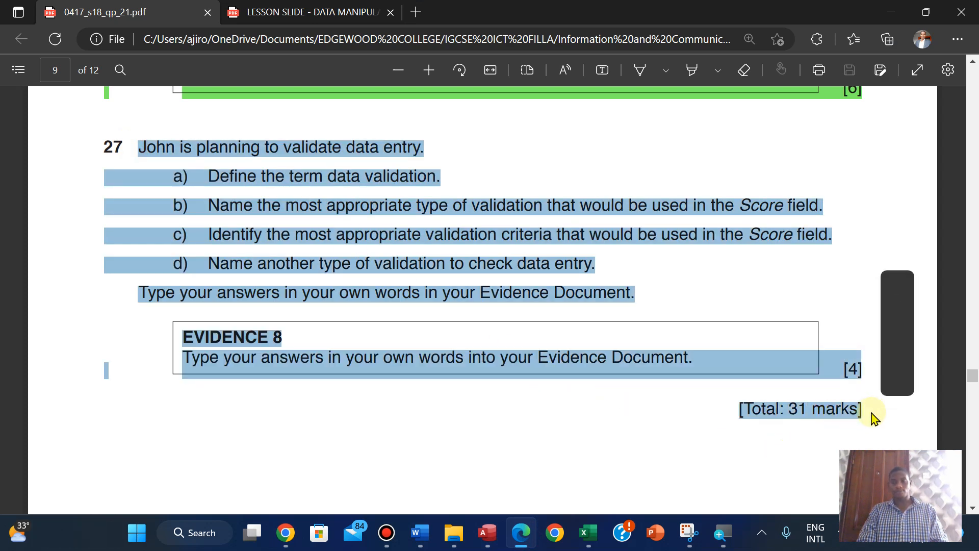
{"action": "mouse_move", "coordinate": [900, 334]}
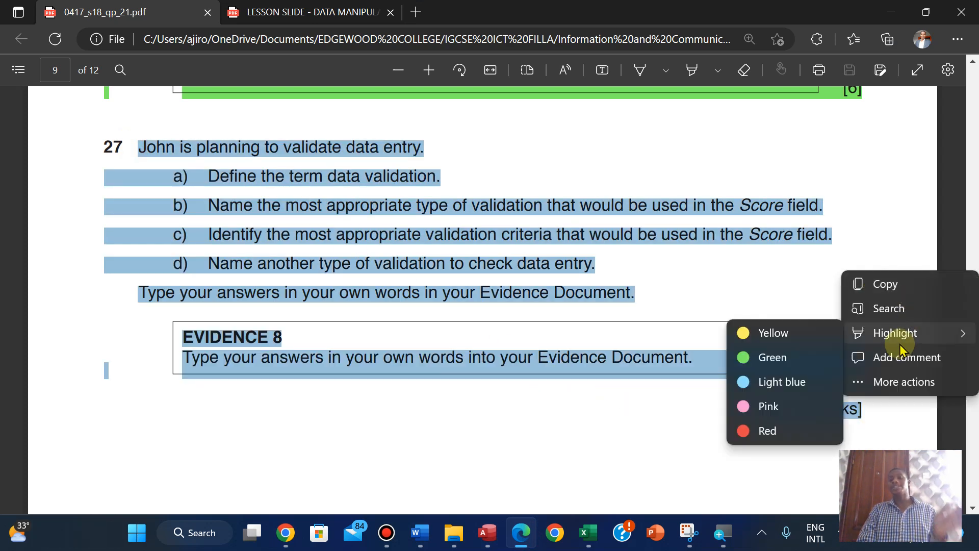
{"action": "left_click", "coordinate": [766, 358]}
- Glance at the Word evidence document, then find question 39 in the exam paper and read the PRINTOUT 7 instructions
{"action": "scroll", "coordinate": [765, 361], "scroll_direction": "down", "scroll_amount": 12}
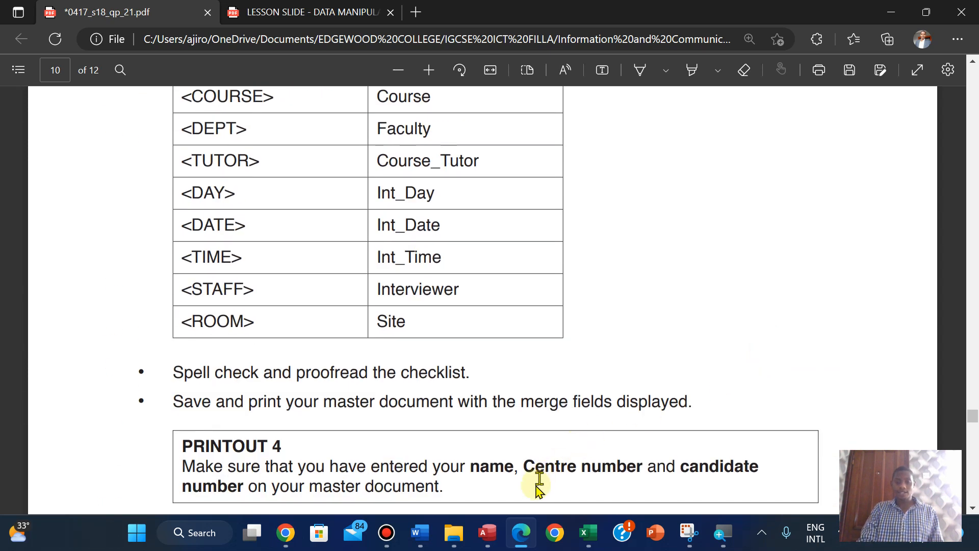
{"action": "left_click", "coordinate": [420, 536]}
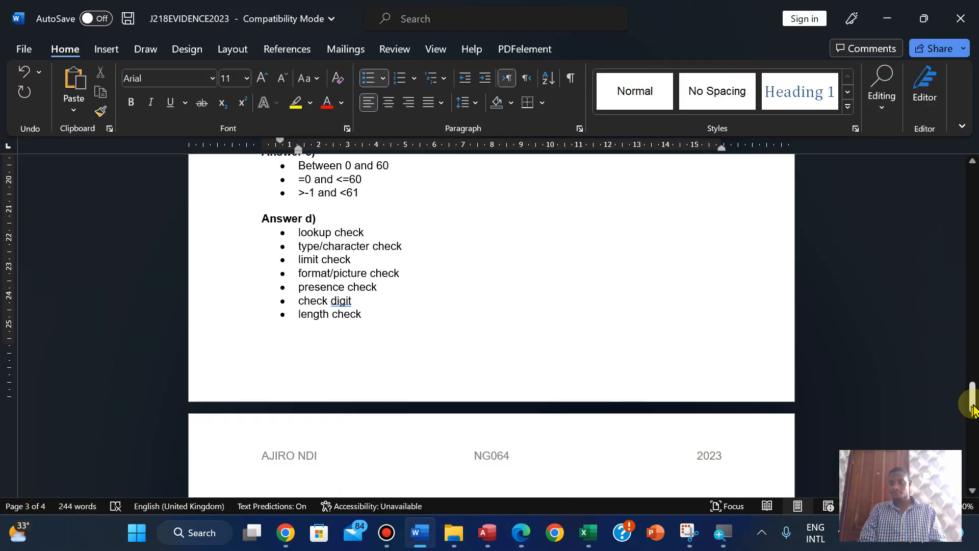
{"action": "left_click_drag", "start_coordinate": [971, 402], "coordinate": [953, 375]}
{"action": "left_click", "coordinate": [520, 531]}
{"action": "scroll", "coordinate": [684, 356], "scroll_direction": "down", "scroll_amount": 1}
{"action": "scroll", "coordinate": [684, 356], "scroll_direction": "down", "scroll_amount": 10}
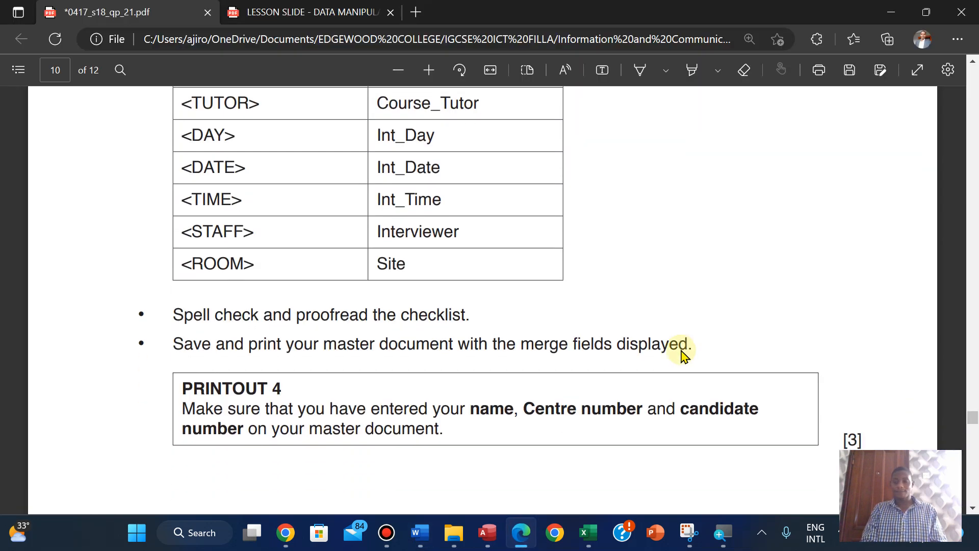
{"action": "scroll", "coordinate": [683, 356], "scroll_direction": "down", "scroll_amount": 15}
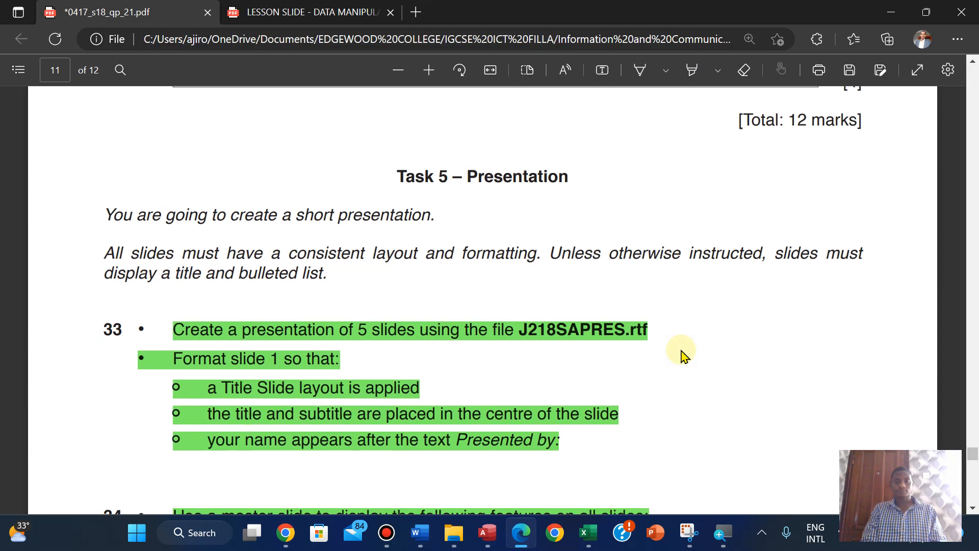
{"action": "scroll", "coordinate": [683, 356], "scroll_direction": "down", "scroll_amount": 8}
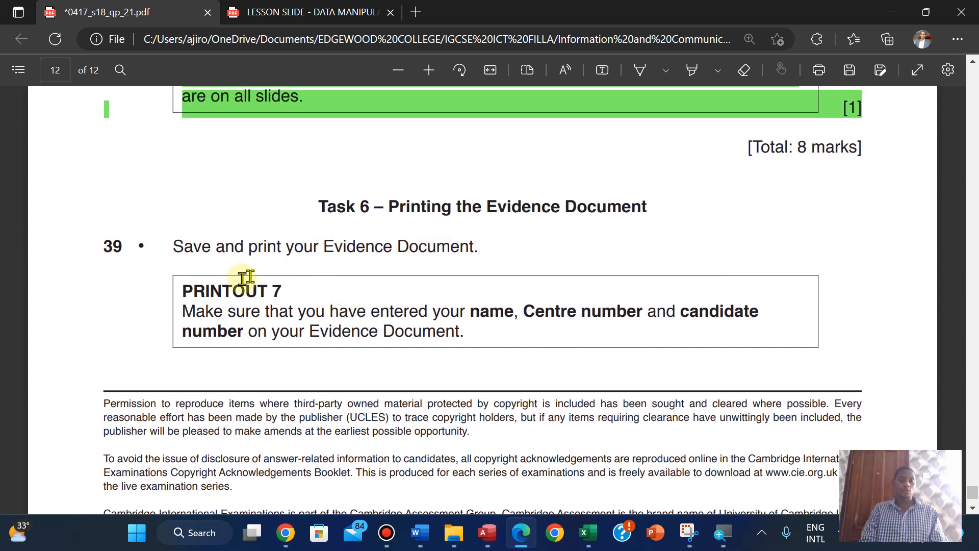
{"action": "left_click_drag", "start_coordinate": [176, 290], "coordinate": [289, 284]}
{"action": "left_click", "coordinate": [311, 157]}
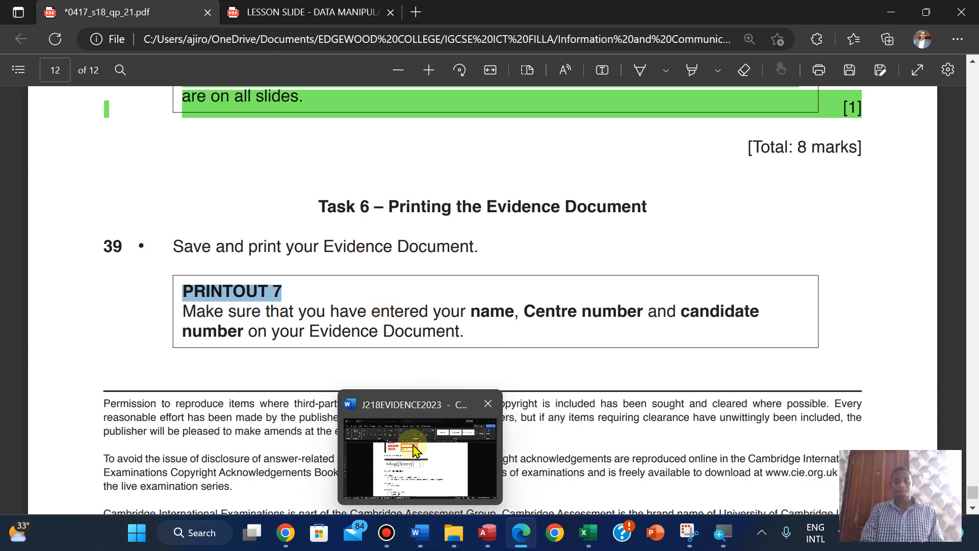
- Return to the Word evidence document, open its print preview and check the pages through to page 4
{"action": "left_click", "coordinate": [410, 542]}
{"action": "left_click_drag", "start_coordinate": [971, 352], "coordinate": [965, 153]}
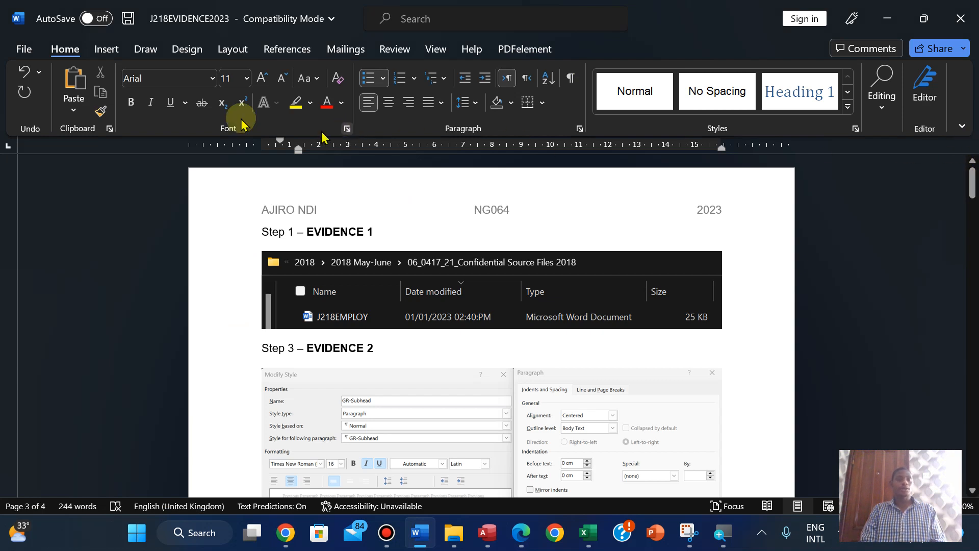
{"action": "left_click", "coordinate": [23, 48]}
{"action": "left_click", "coordinate": [60, 295]}
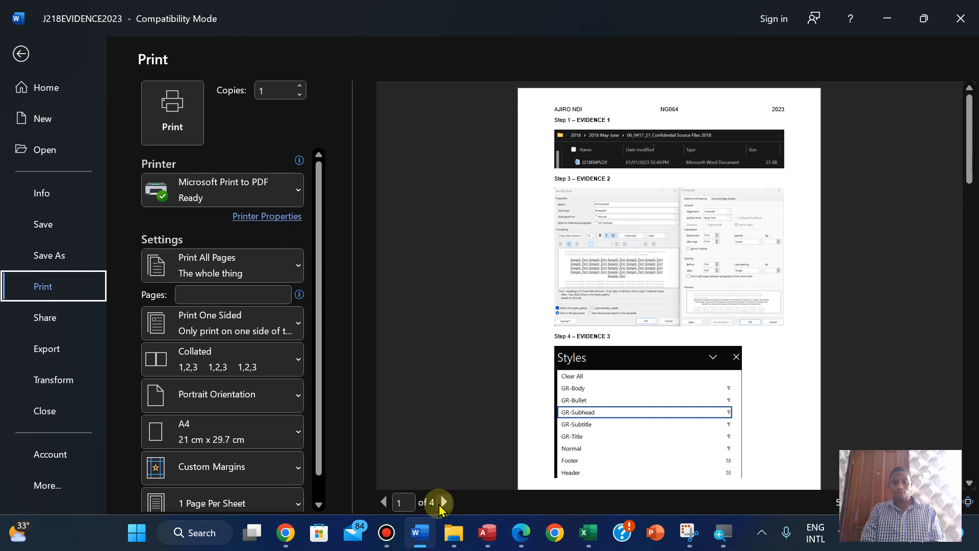
{"action": "left_click", "coordinate": [443, 502]}
{"action": "left_click", "coordinate": [443, 502]}
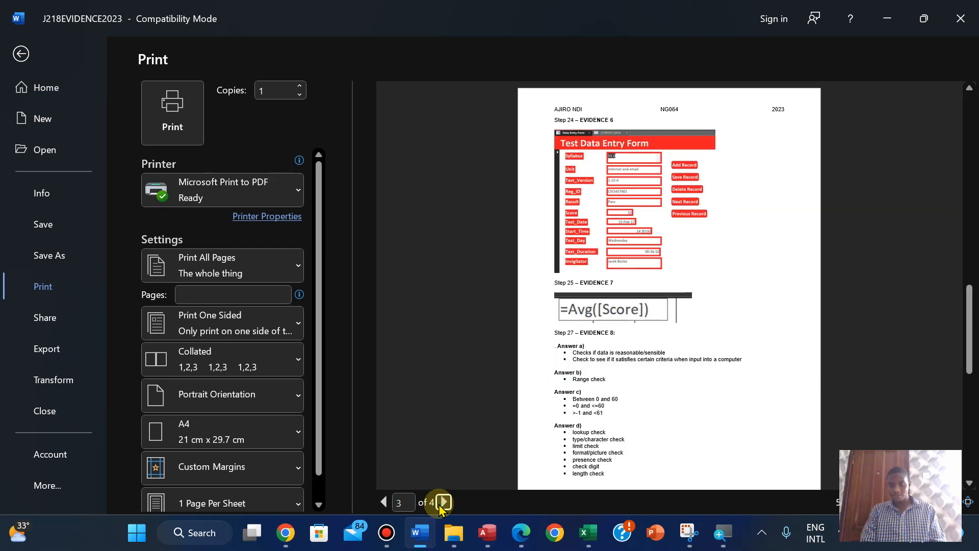
{"action": "left_click", "coordinate": [443, 502]}
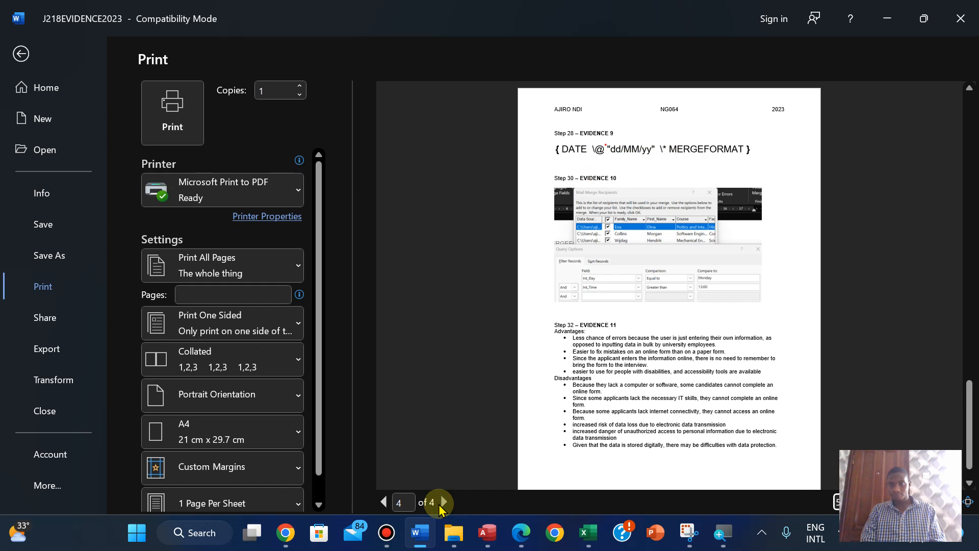
{"action": "left_click", "coordinate": [441, 503]}
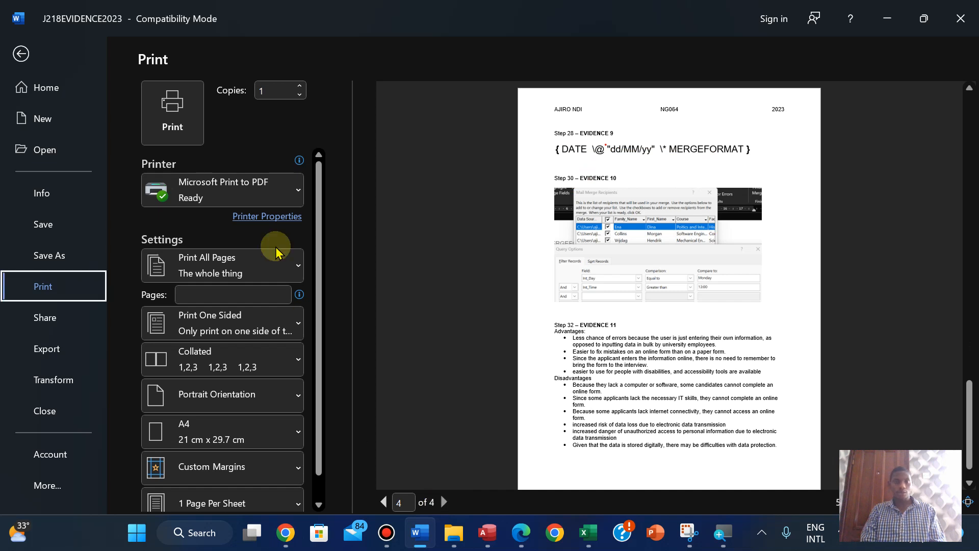
- Print the whole evidence document to PDF and choose the 2018 May-June folder's 06_0417_21_Confidential Source Files 2018 subfolder as the save location
{"action": "left_click", "coordinate": [170, 113]}
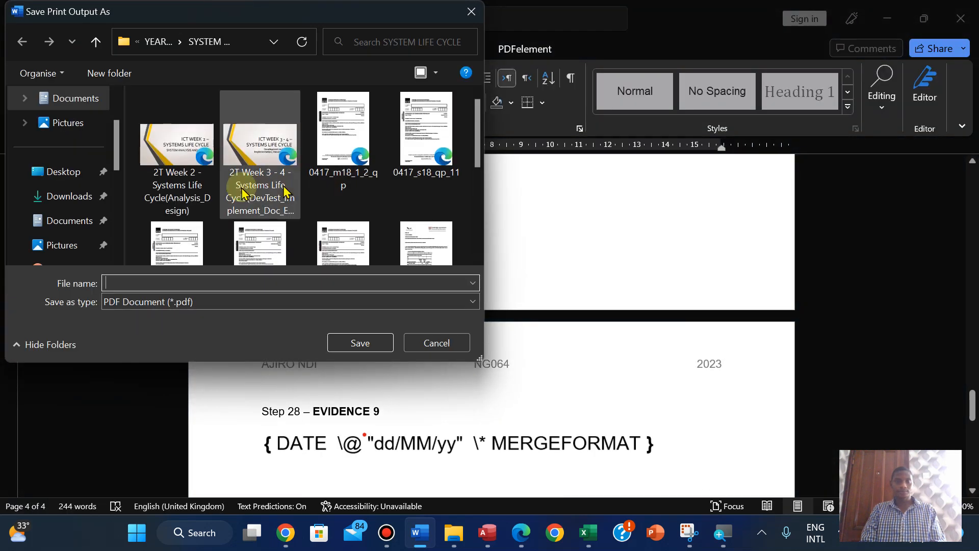
{"action": "left_click", "coordinate": [156, 43]}
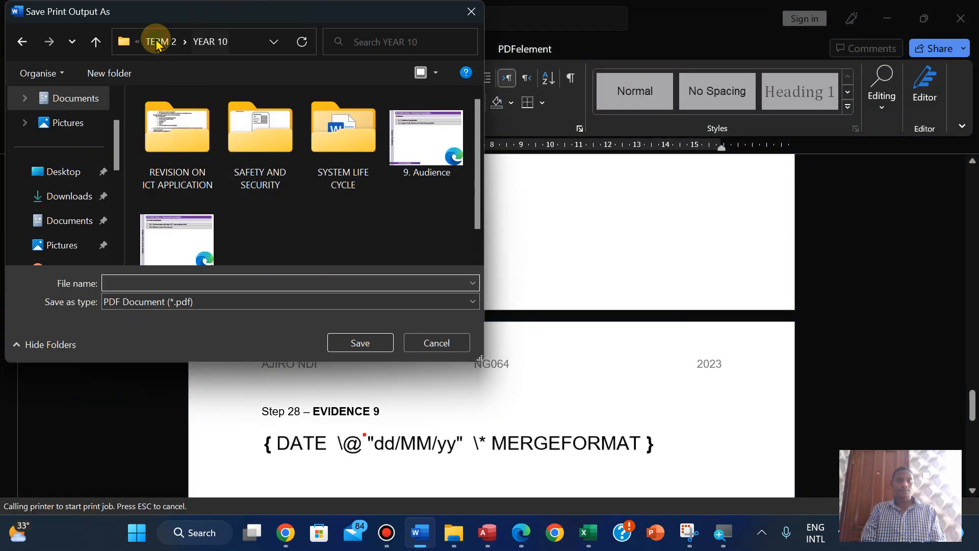
{"action": "left_click", "coordinate": [156, 44]}
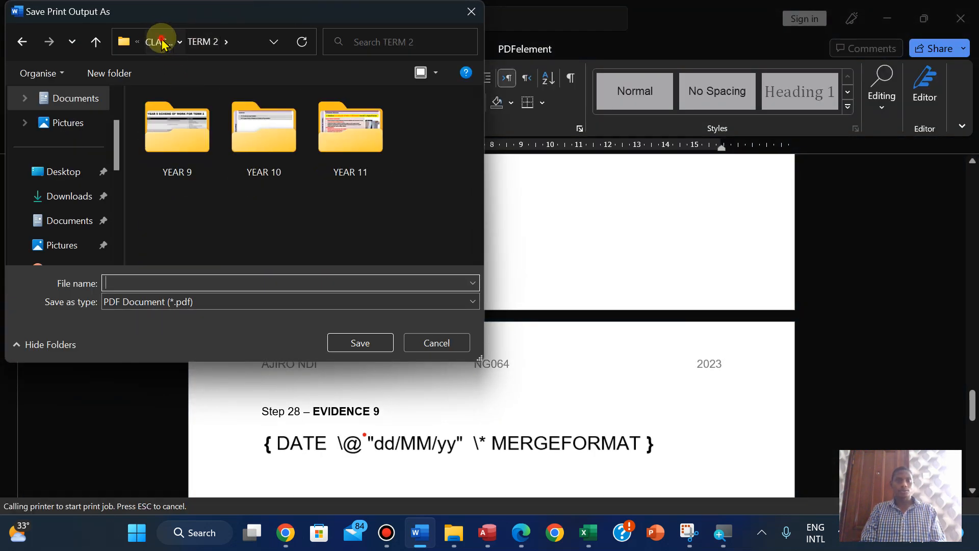
{"action": "left_click", "coordinate": [161, 42]}
{"action": "left_click", "coordinate": [157, 41]}
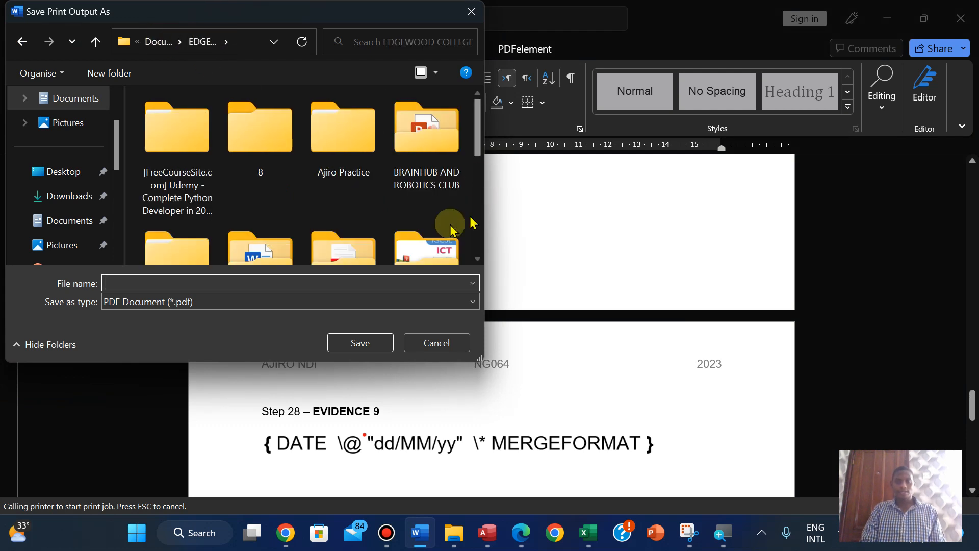
{"action": "scroll", "coordinate": [423, 244], "scroll_direction": "down", "scroll_amount": 1}
{"action": "double_click", "coordinate": [426, 244]}
{"action": "double_click", "coordinate": [185, 231]}
{"action": "left_click", "coordinate": [265, 245]}
{"action": "scroll", "coordinate": [264, 245], "scroll_direction": "down", "scroll_amount": 1}
{"action": "double_click", "coordinate": [258, 234]}
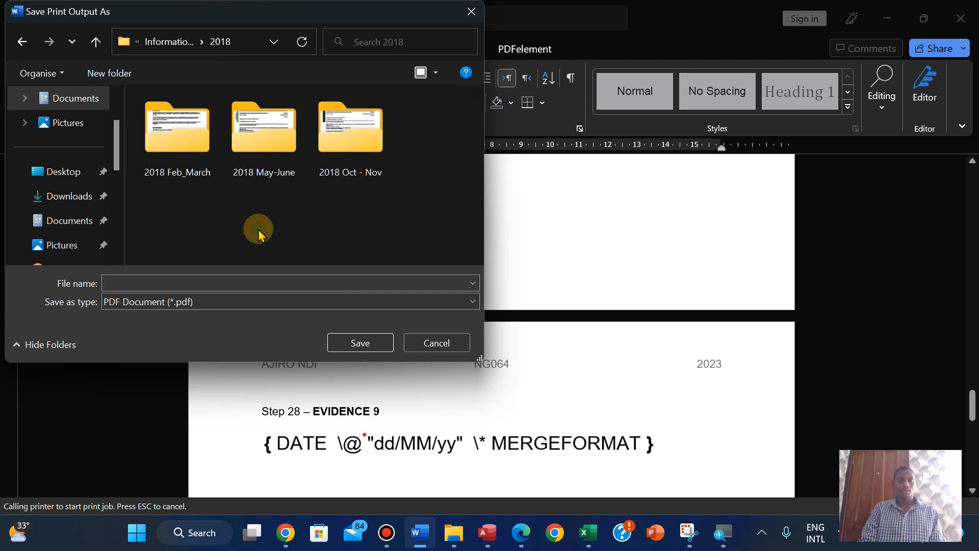
{"action": "double_click", "coordinate": [275, 152]}
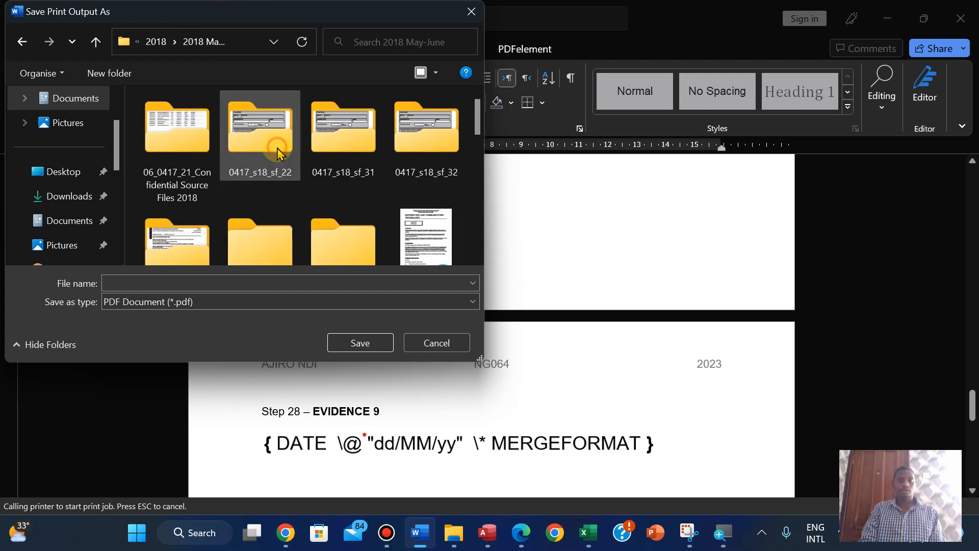
{"action": "double_click", "coordinate": [206, 159]}
- Save the printed PDF as PRINTOUT 7 and return to question 39 in the exam paper
{"action": "left_click", "coordinate": [197, 289]}
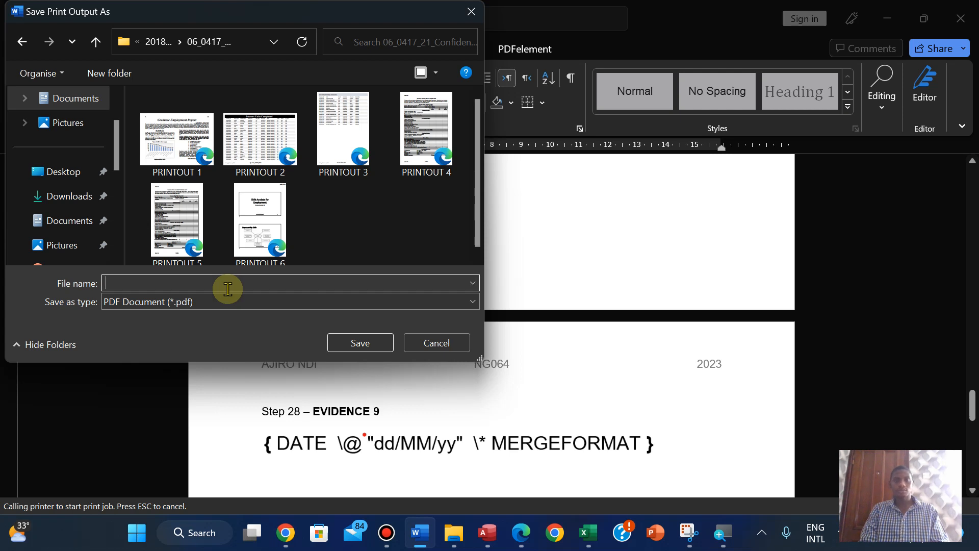
{"action": "type", "text": "PRINTOUT 7"}
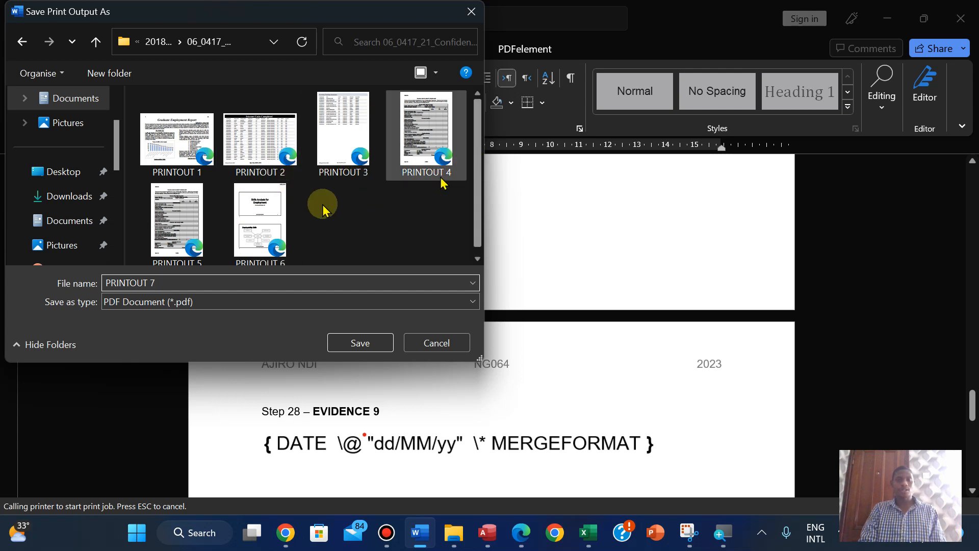
{"action": "left_click", "coordinate": [357, 344]}
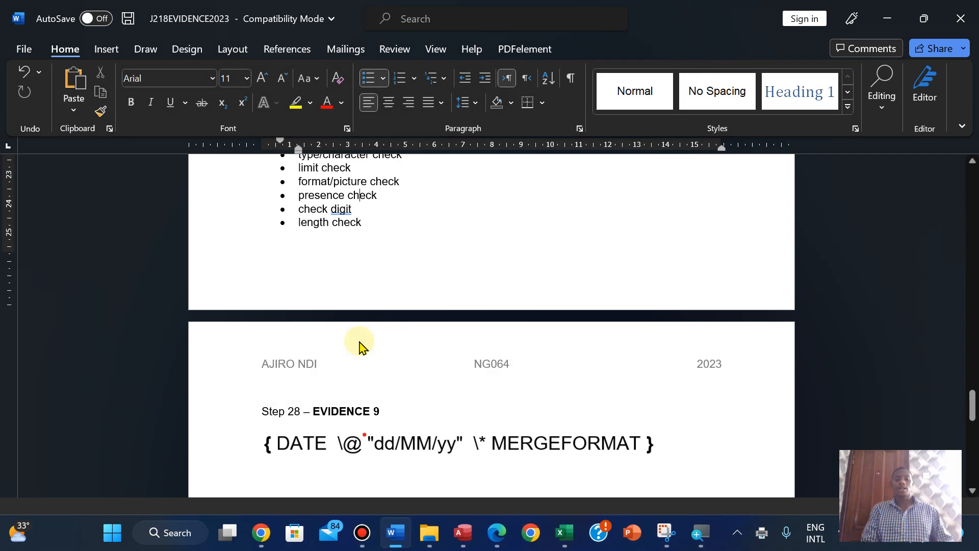
{"action": "left_click", "coordinate": [497, 533]}
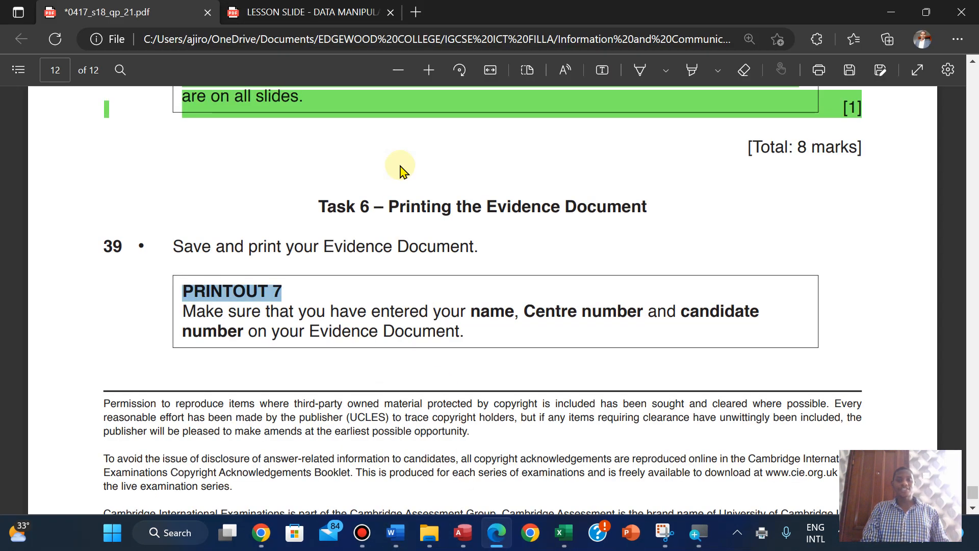
- Open PRINTOUT 7, PRINTOUT 3 and PRINTOUT 2 from the 06_0417_21_Confidential Source Files 2018 folder
{"action": "left_click", "coordinate": [429, 532]}
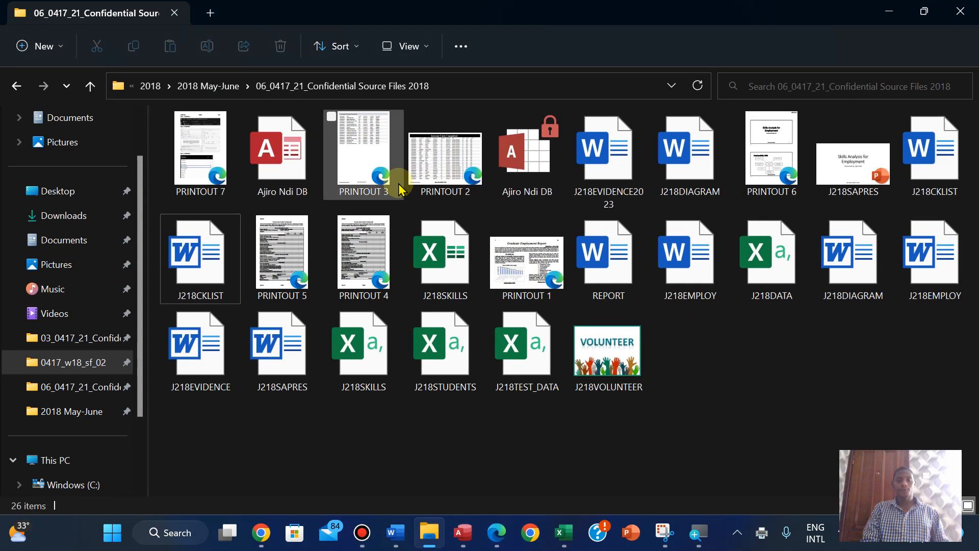
{"action": "left_click", "coordinate": [207, 166]}
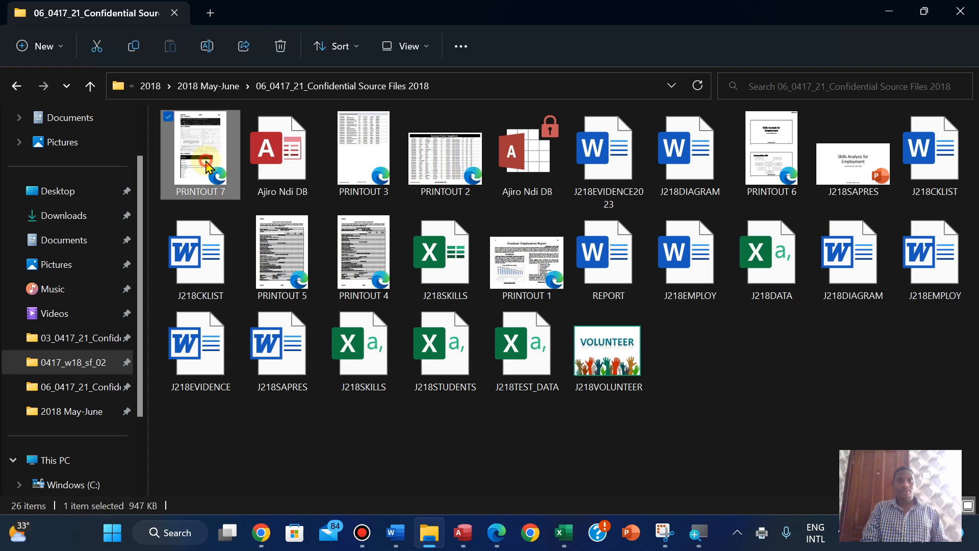
{"action": "double_click", "coordinate": [207, 166]}
{"action": "left_click", "coordinate": [429, 534]}
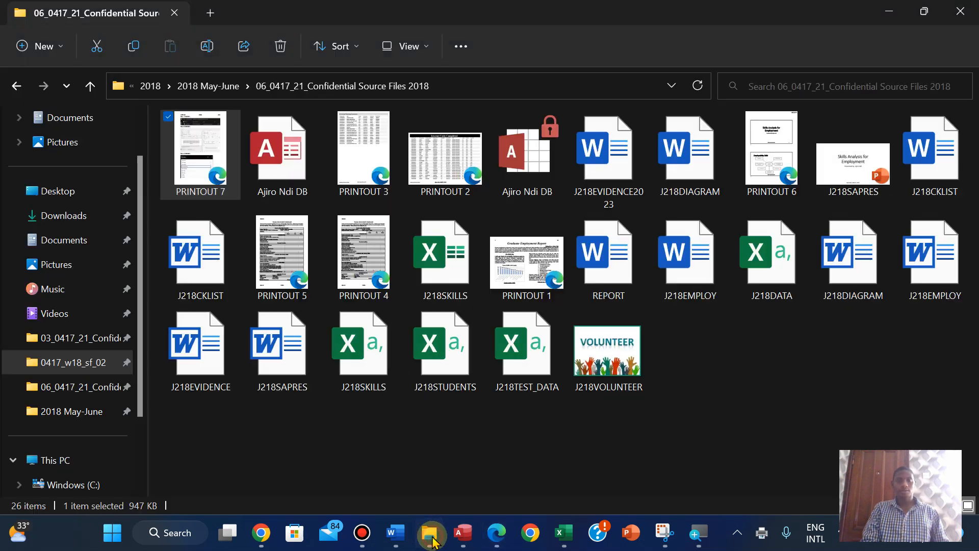
{"action": "double_click", "coordinate": [361, 176]}
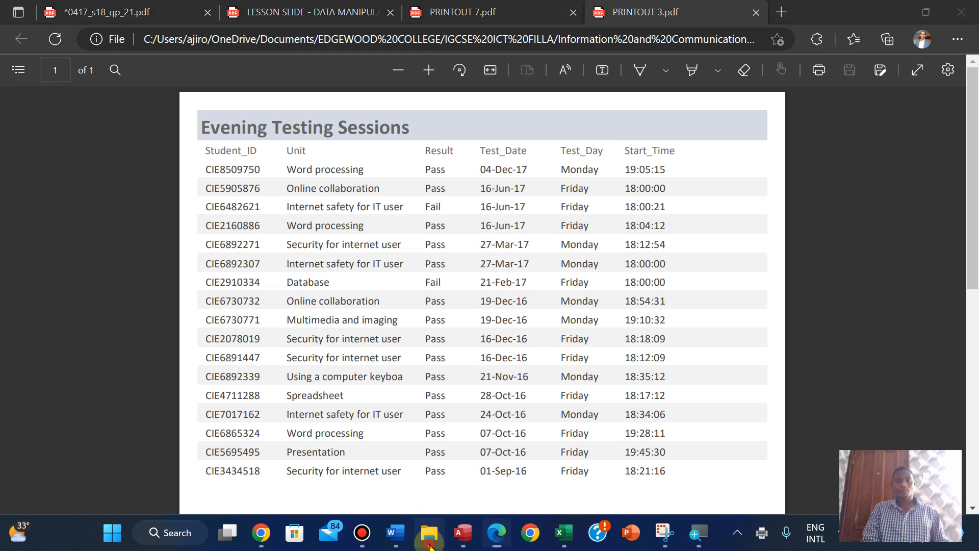
{"action": "left_click", "coordinate": [430, 534]}
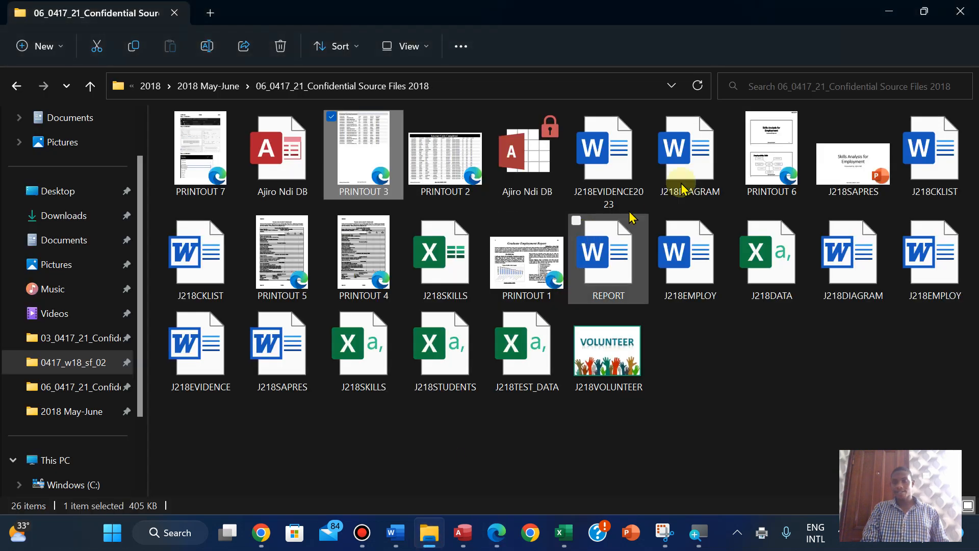
{"action": "double_click", "coordinate": [436, 150]}
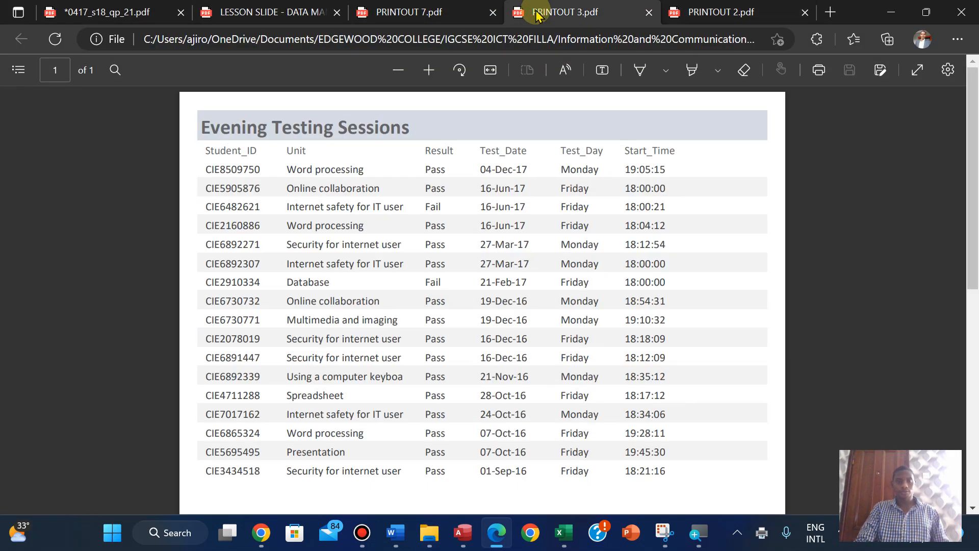
- Examine the Evening Testing Sessions report in PRINTOUT 3 from its records down to the page footer
{"action": "key", "text": "Down"}
{"action": "key", "text": "Down"}
{"action": "key", "text": "Down"}
{"action": "key", "text": "Down"}
{"action": "key", "text": "Down"}
{"action": "key", "text": "Down"}
{"action": "key", "text": "Down"}
{"action": "key", "text": "Down"}
{"action": "key", "text": "Down"}
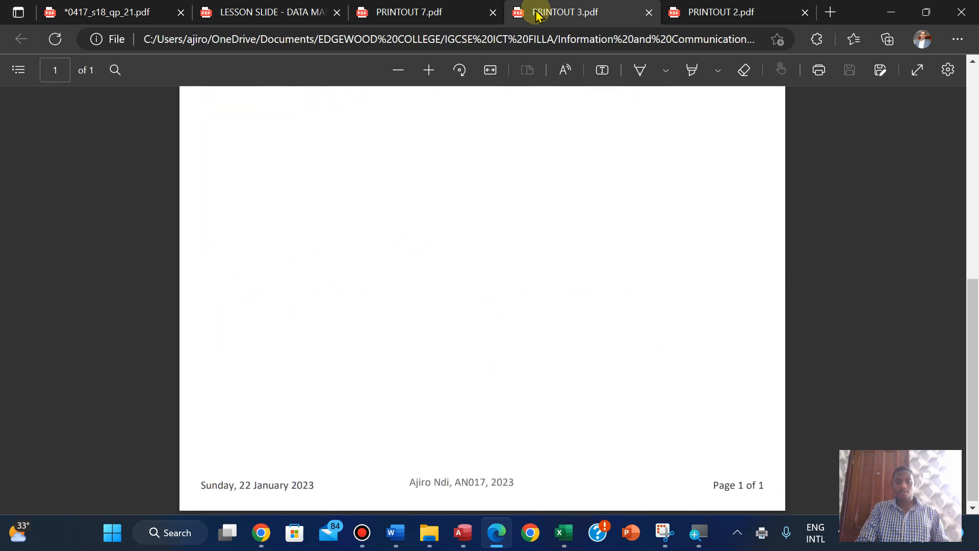
- Examine both pages of the Internet Units Completed report in PRINTOUT 2, including the footer, records and average mark
{"action": "left_click", "coordinate": [690, 17]}
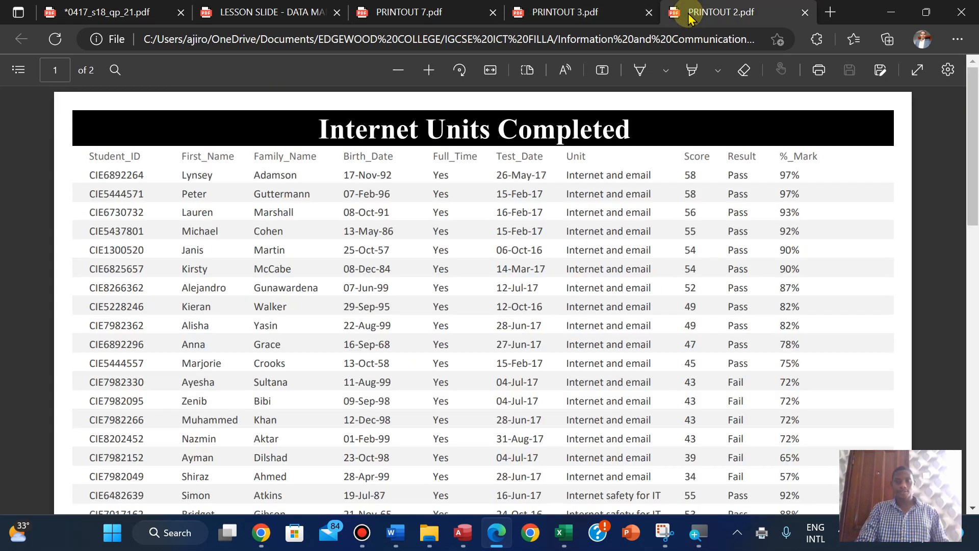
{"action": "key", "text": "Down"}
{"action": "key", "text": "Down"}
{"action": "key", "text": "Down"}
{"action": "key", "text": "Down"}
{"action": "key", "text": "Down"}
{"action": "key", "text": "Down"}
{"action": "key", "text": "Down"}
{"action": "key", "text": "Down"}
{"action": "key", "text": "Down"}
{"action": "key", "text": "Down"}
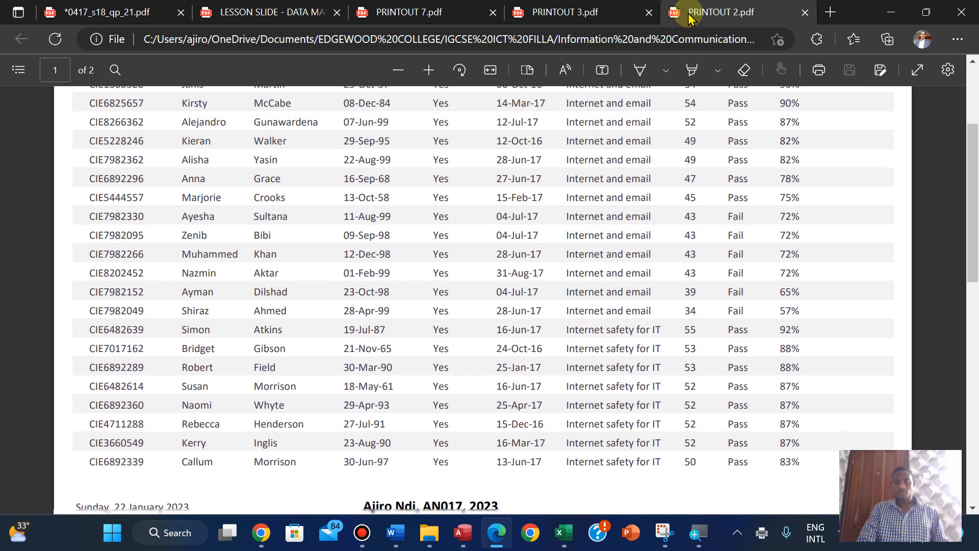
{"action": "key", "text": "Down"}
{"action": "key", "text": "Down"}
{"action": "key", "text": "Down"}
{"action": "key", "text": "Down"}
{"action": "key", "text": "Down"}
{"action": "key", "text": "Down"}
{"action": "key", "text": "Down"}
{"action": "key", "text": "Down"}
{"action": "key", "text": "Down"}
{"action": "key", "text": "Down"}
{"action": "key", "text": "Down"}
{"action": "key", "text": "Down"}
{"action": "key", "text": "Down"}
{"action": "key", "text": "Down"}
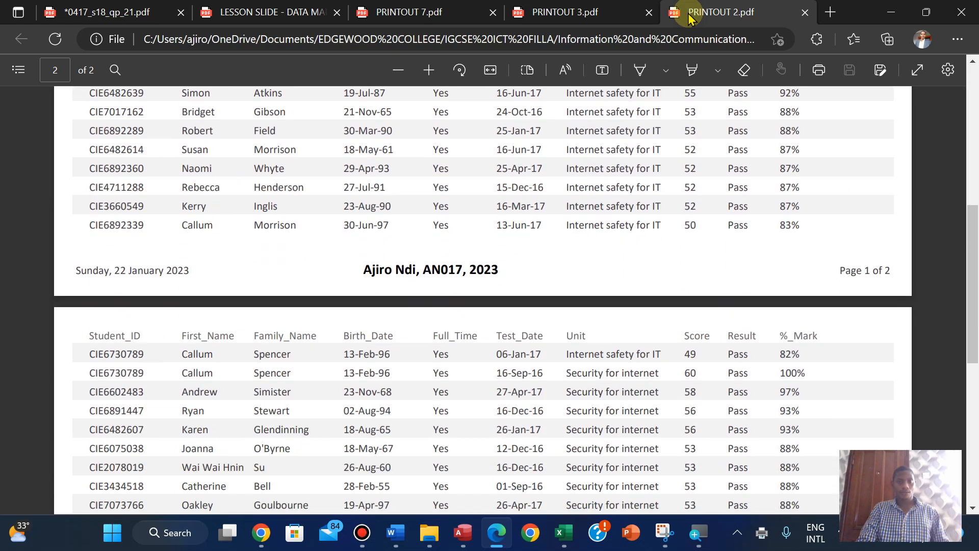
{"action": "key", "text": "Up"}
{"action": "key", "text": "Up"}
{"action": "key", "text": "Up"}
{"action": "key", "text": "Up"}
{"action": "key", "text": "Up"}
{"action": "key", "text": "Up"}
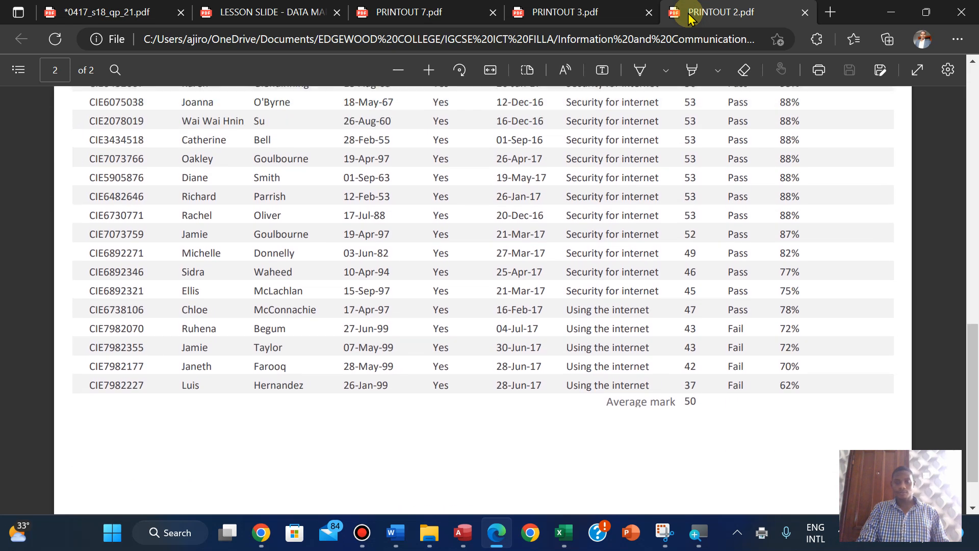
{"action": "key", "text": "Down"}
{"action": "key", "text": "Down"}
{"action": "key", "text": "Down"}
{"action": "key", "text": "Down"}
{"action": "key", "text": "Down"}
{"action": "key", "text": "Down"}
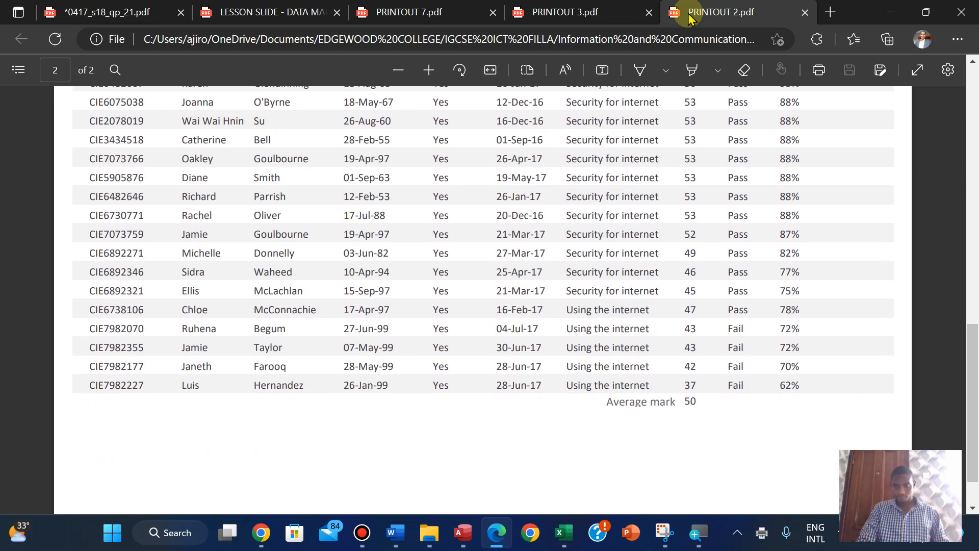
{"action": "key", "text": "Up"}
{"action": "key", "text": "Up"}
{"action": "key", "text": "Up"}
{"action": "key", "text": "Up"}
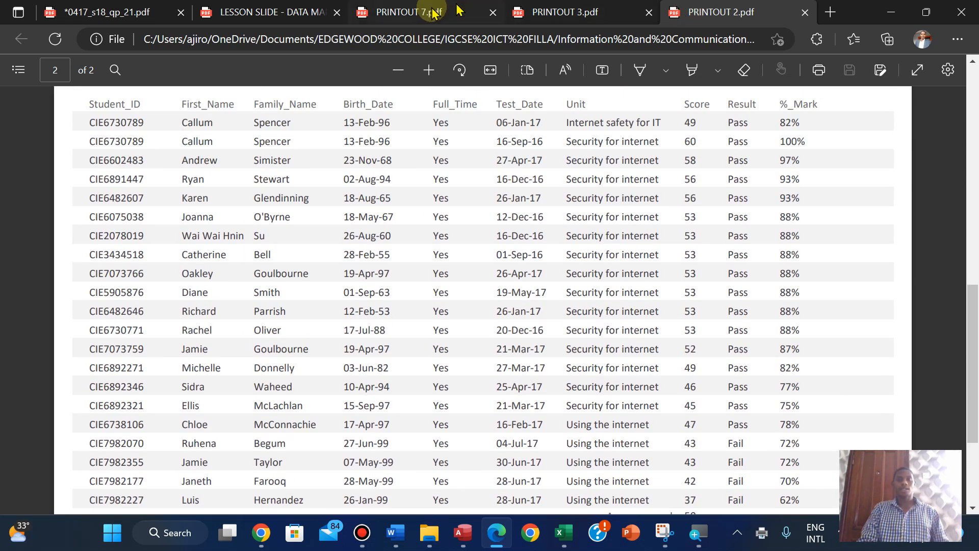
- Review the evidence screenshots in PRINTOUT 7, from the first page down to the Step 4 – EVIDENCE 3 section
{"action": "left_click", "coordinate": [431, 12]}
{"action": "key", "text": "Down"}
{"action": "key", "text": "Down"}
{"action": "key", "text": "Down"}
{"action": "key", "text": "Down"}
{"action": "key", "text": "Down"}
{"action": "key", "text": "Down"}
{"action": "key", "text": "Down"}
{"action": "key", "text": "Down"}
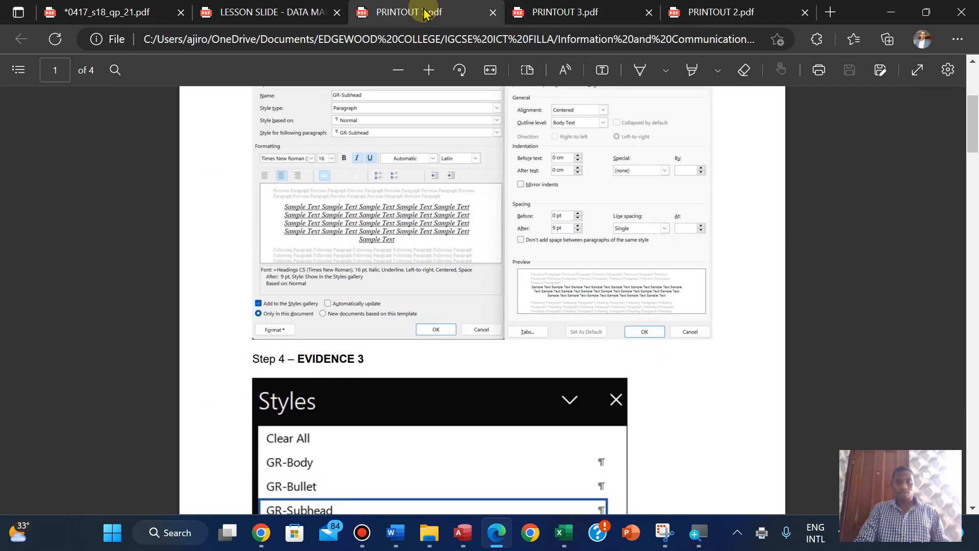